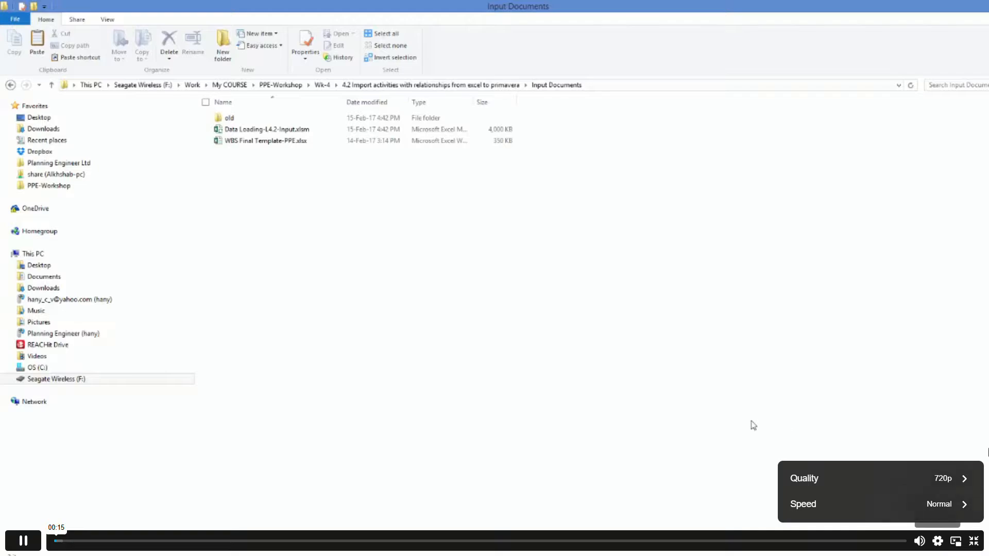
click(963, 483)
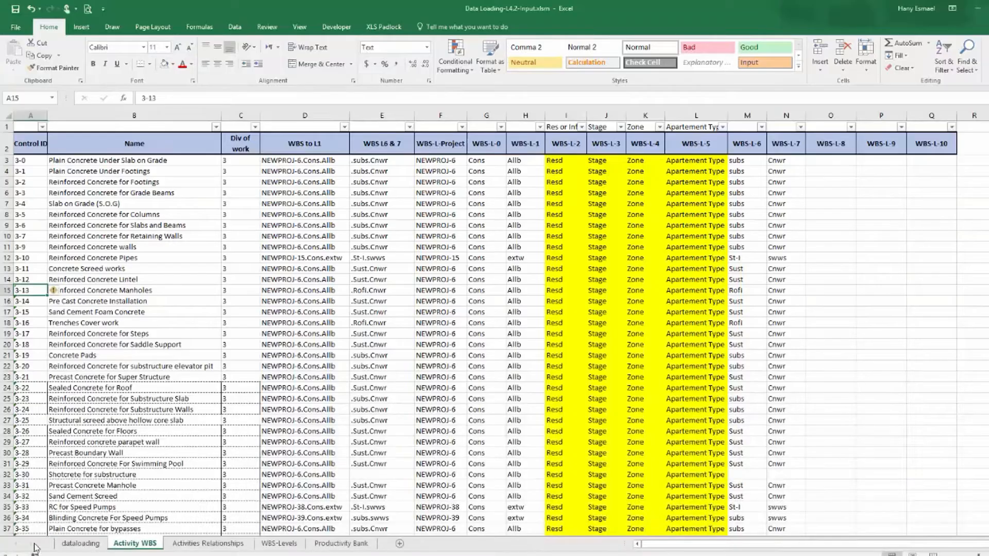
Review the dataloading sheet's activities by filtering the Activity 1 Name column, then clear the filter.
click(81, 544)
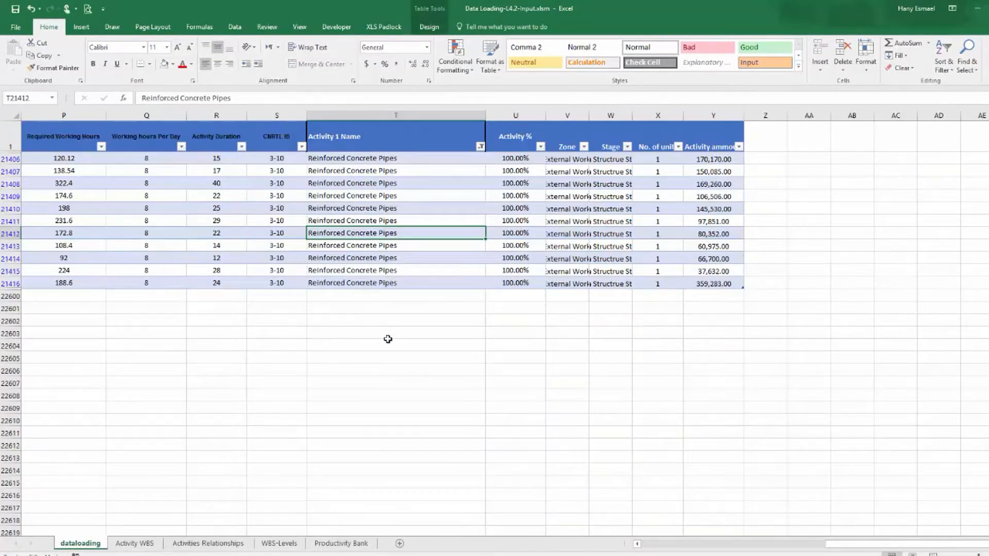
scroll(386, 348, down, 2)
scroll(385, 349, up, 2)
click(480, 147)
click(396, 253)
click(420, 355)
click(348, 205)
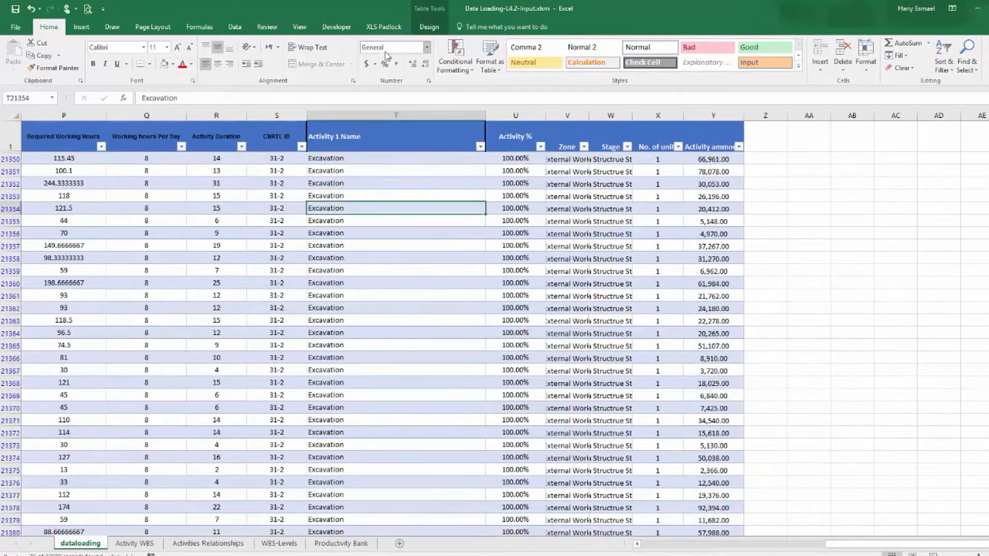
click(234, 26)
click(412, 45)
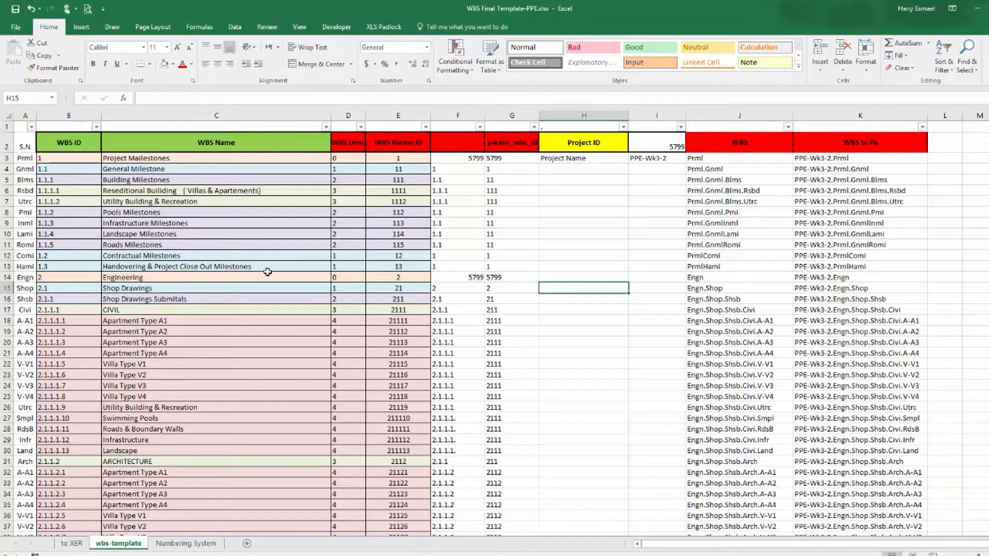
Examine the Numbering System, wbs-template and to XER sheets of the WBS Final Template workbook.
click(186, 544)
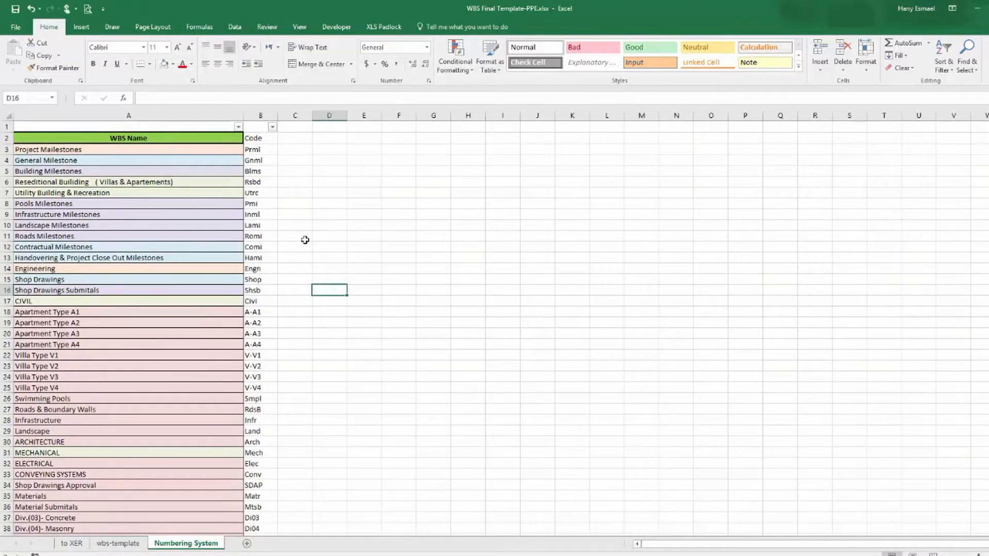
scroll(304, 242, down, 20)
scroll(303, 250, down, 18)
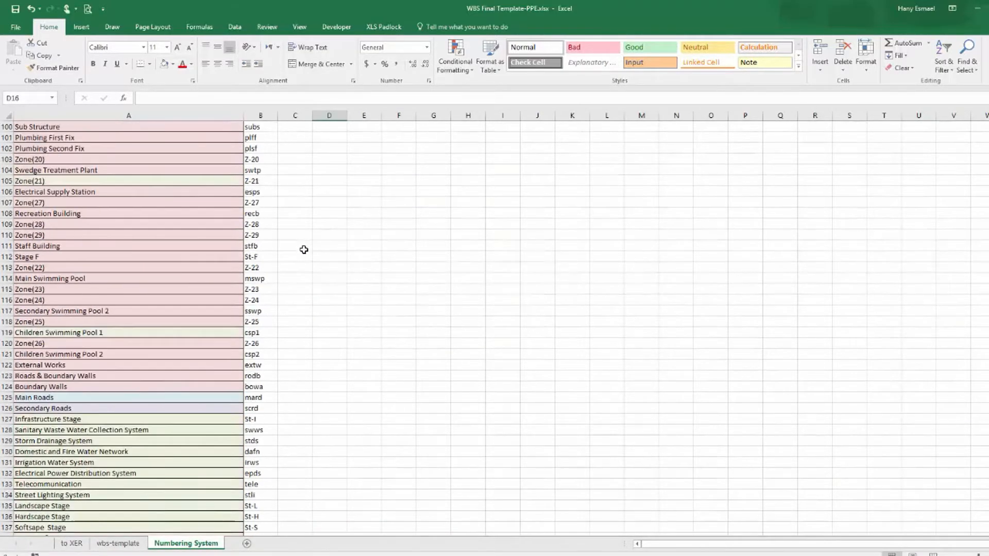
scroll(304, 249, up, 20)
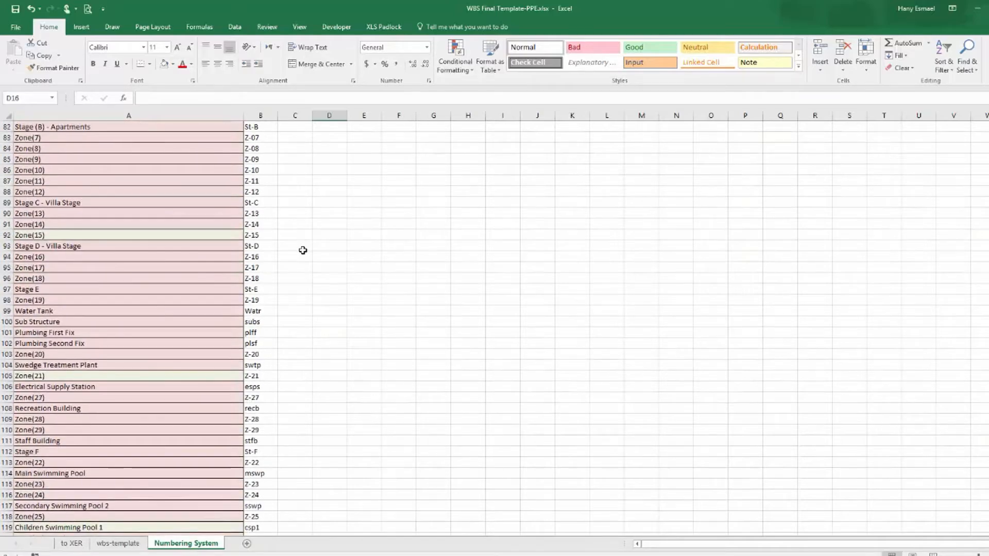
scroll(303, 251, up, 5)
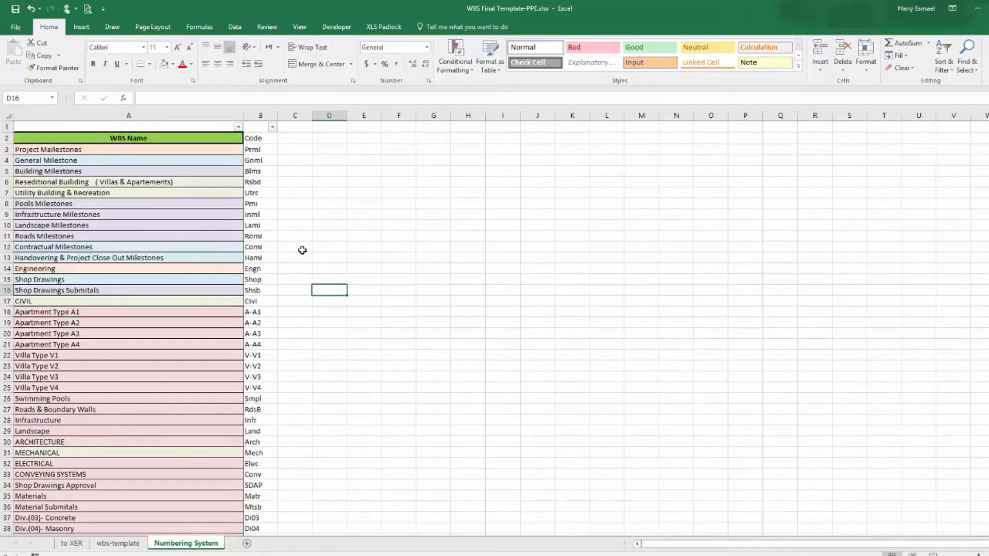
click(119, 544)
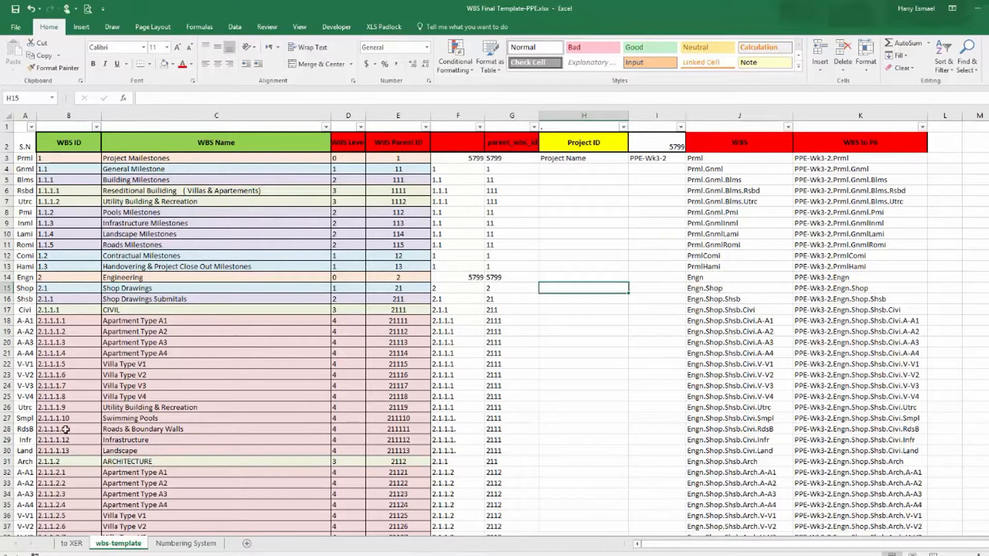
click(71, 543)
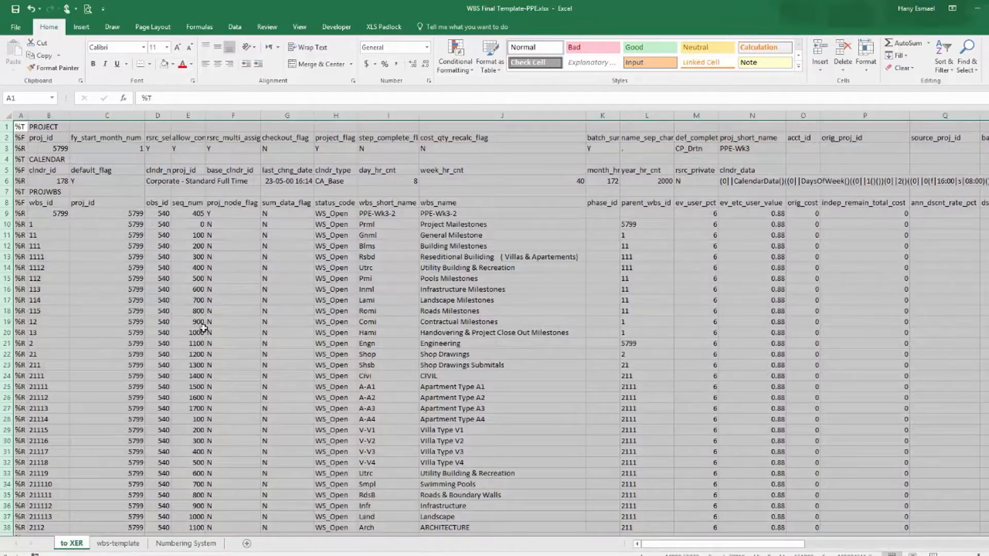
click(123, 544)
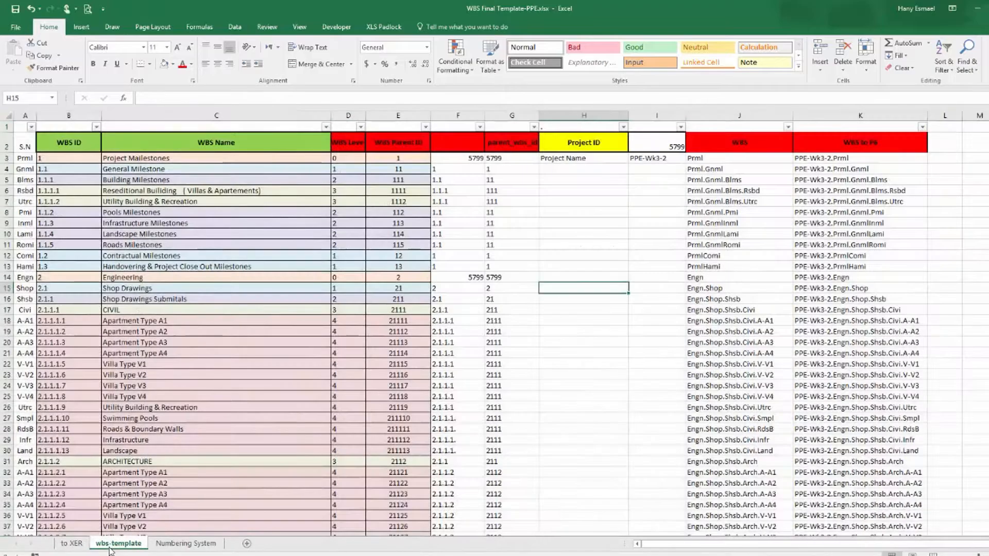
click(186, 544)
click(119, 543)
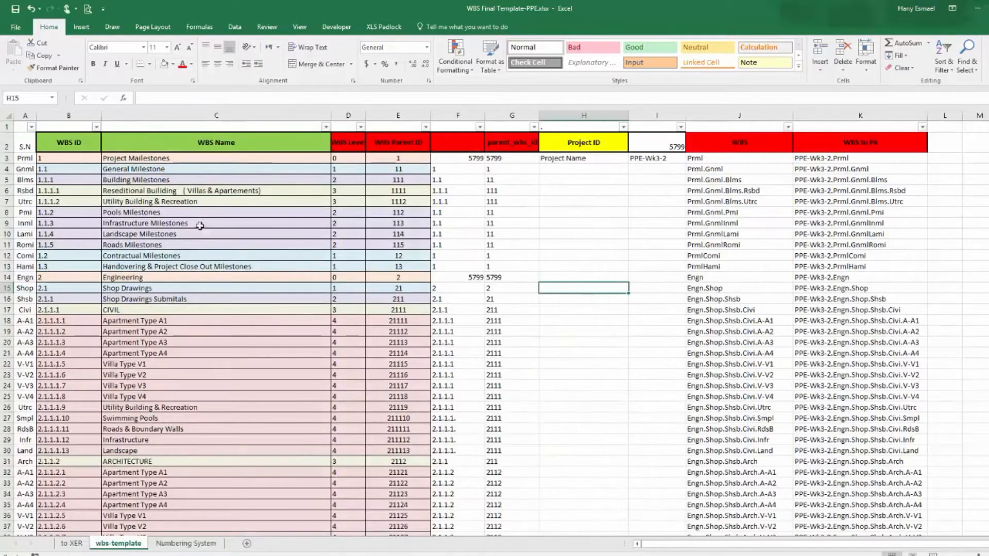
Copy the WBS Name column on the wbs-template sheet.
click(206, 116)
right_click(206, 114)
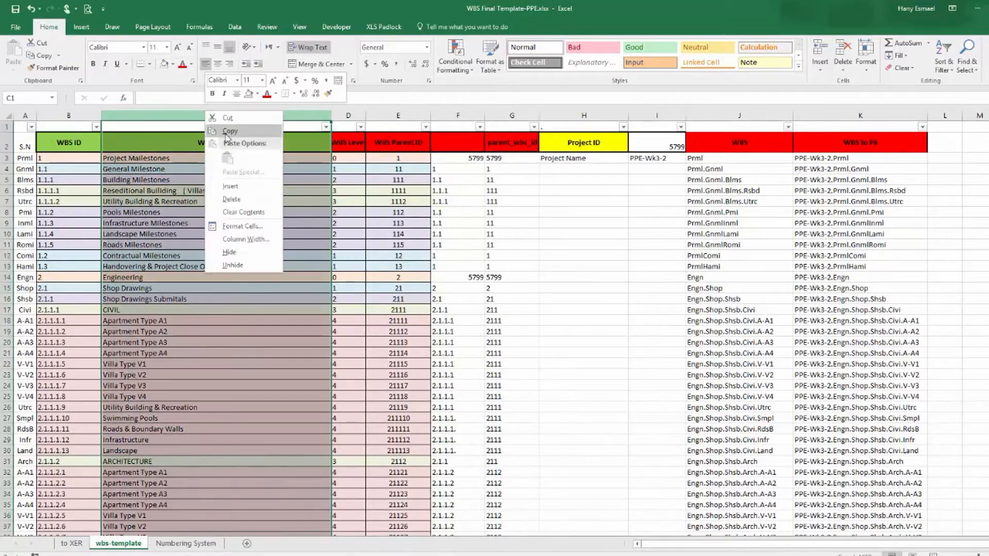
click(227, 132)
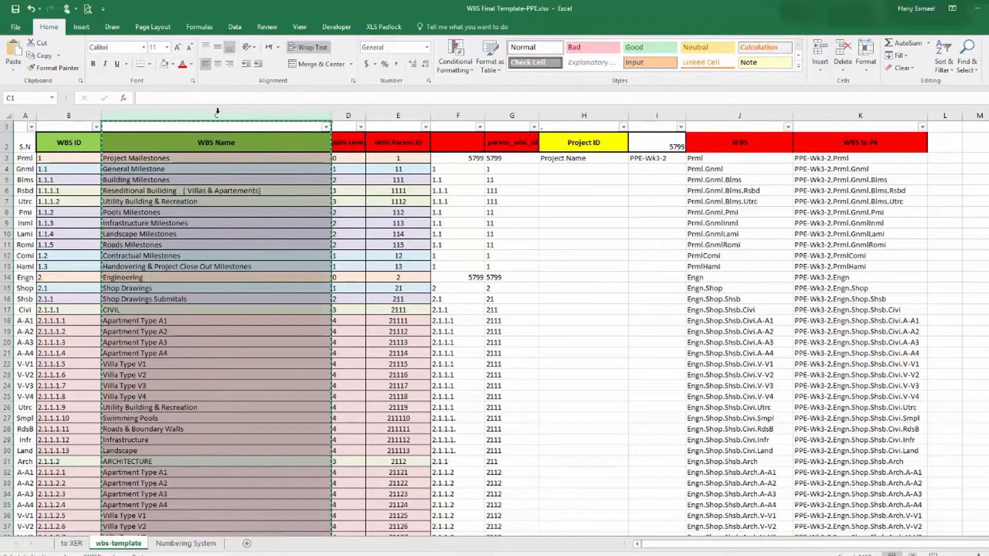
Insert a new sheet and paste the copied WBS Name column into its column A.
click(247, 544)
click(35, 111)
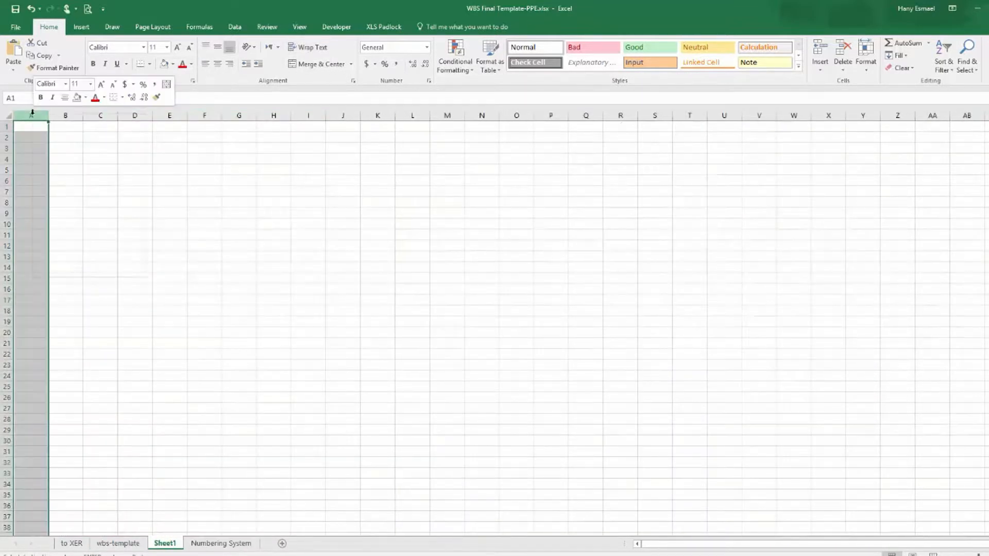
right_click(34, 112)
click(53, 161)
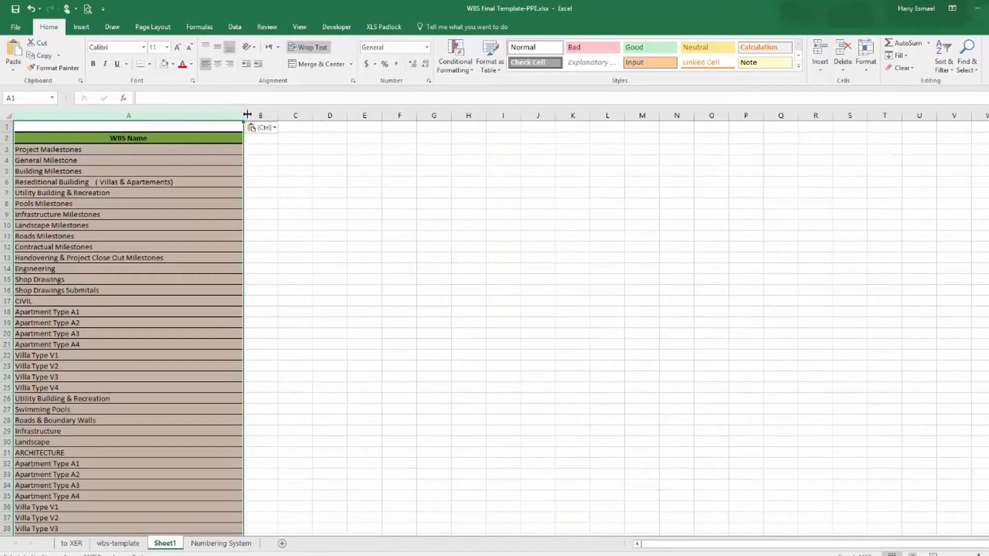
Remove duplicate values from column A of the new sheet.
click(235, 27)
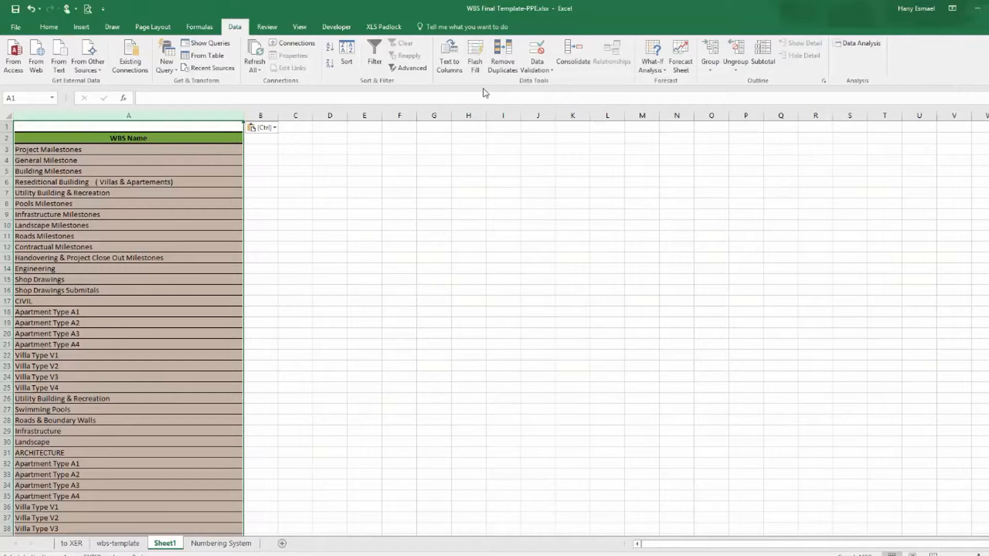
click(503, 57)
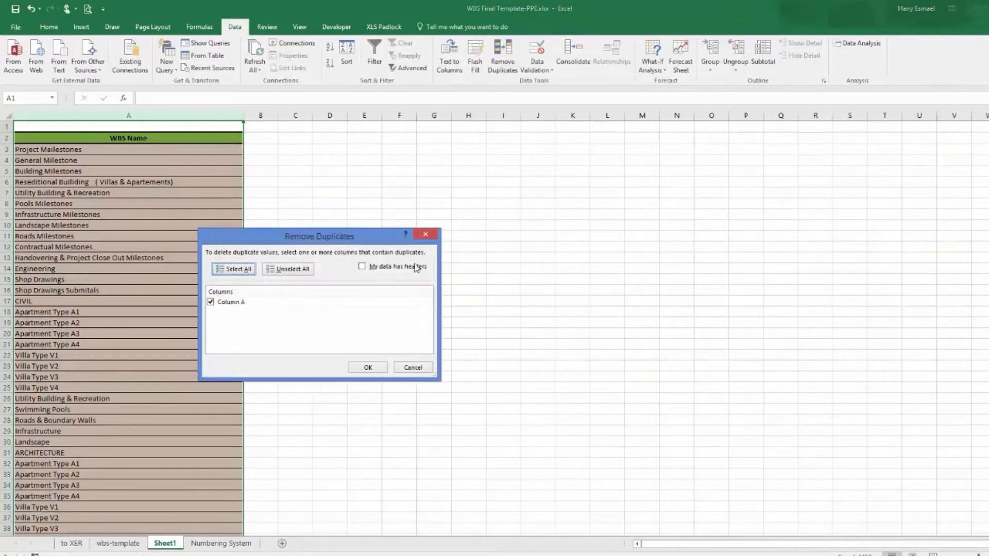
click(368, 368)
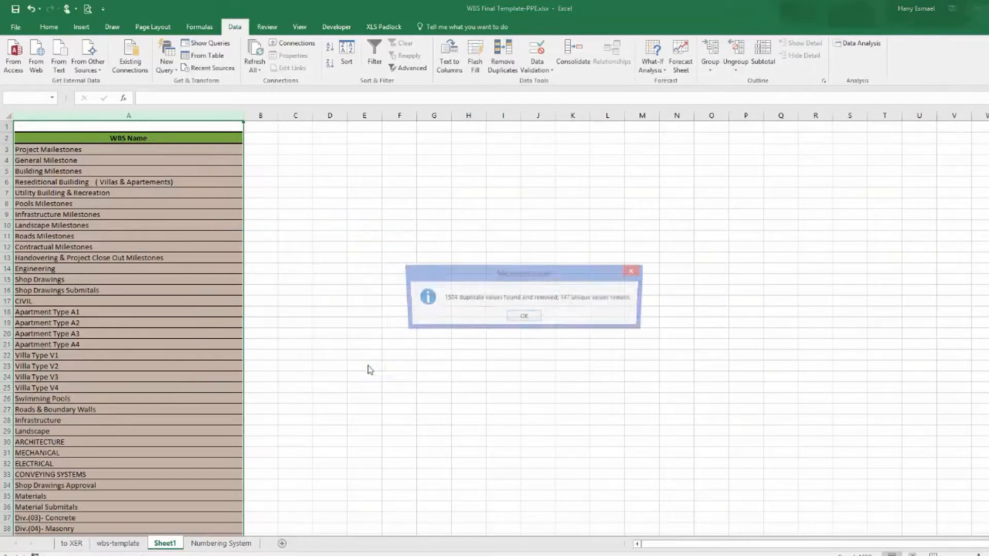
click(524, 317)
click(253, 153)
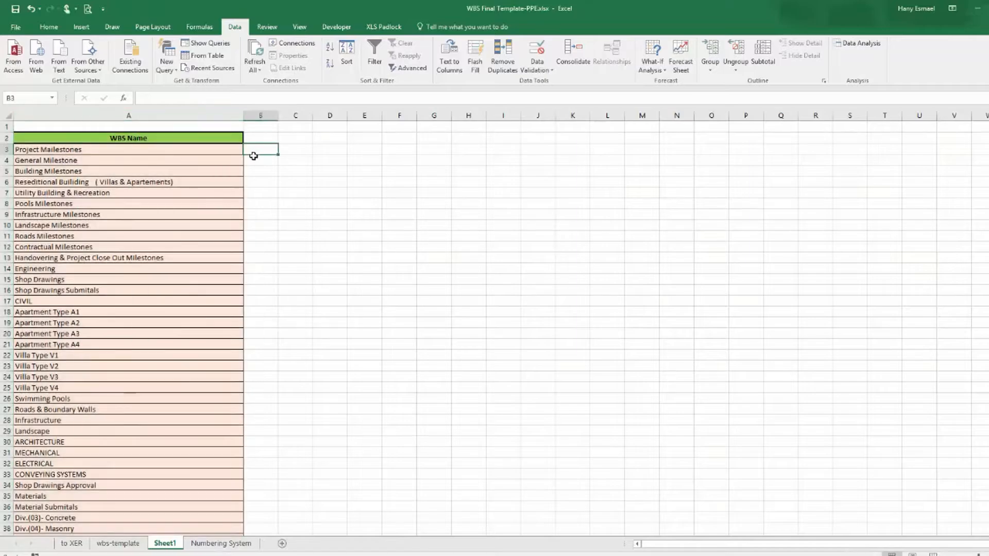
scroll(253, 207, down, 17)
scroll(255, 214, down, 20)
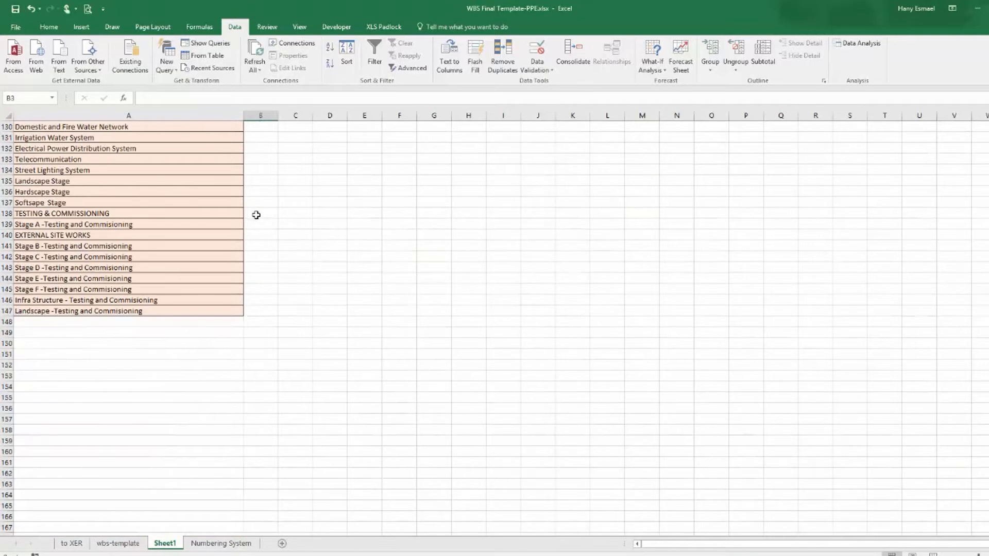
scroll(254, 214, up, 5)
scroll(253, 215, up, 5)
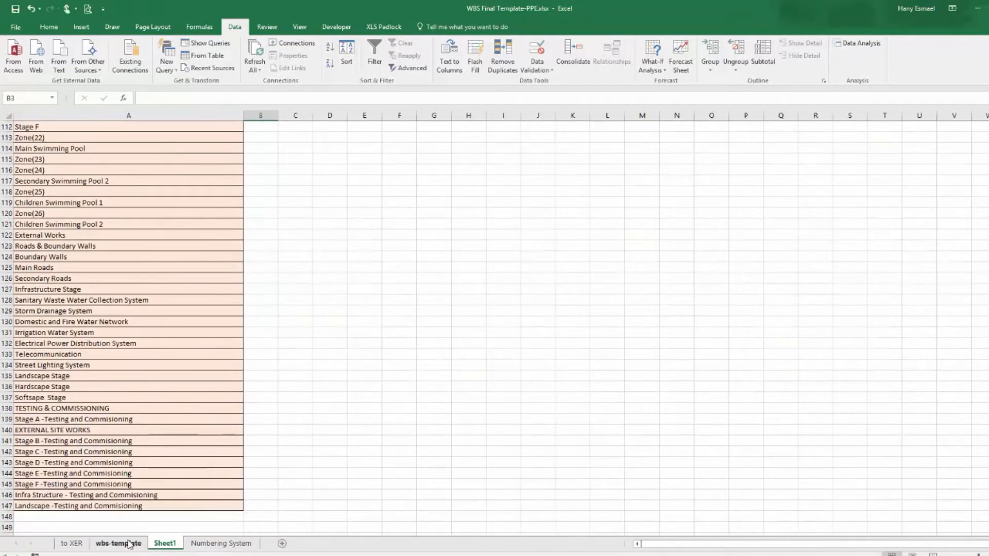
Delete Sheet1 from the workbook.
click(221, 543)
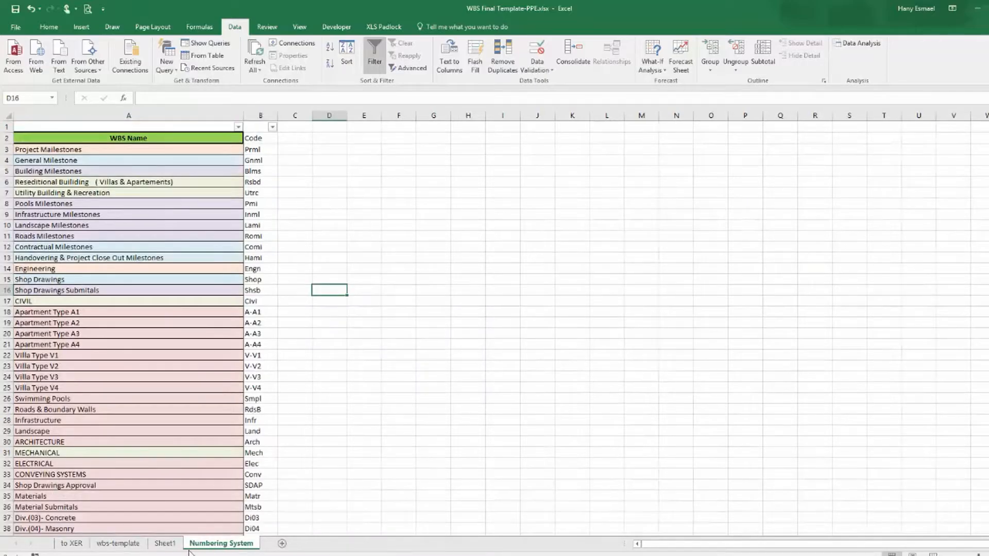
click(165, 544)
right_click(166, 543)
click(217, 436)
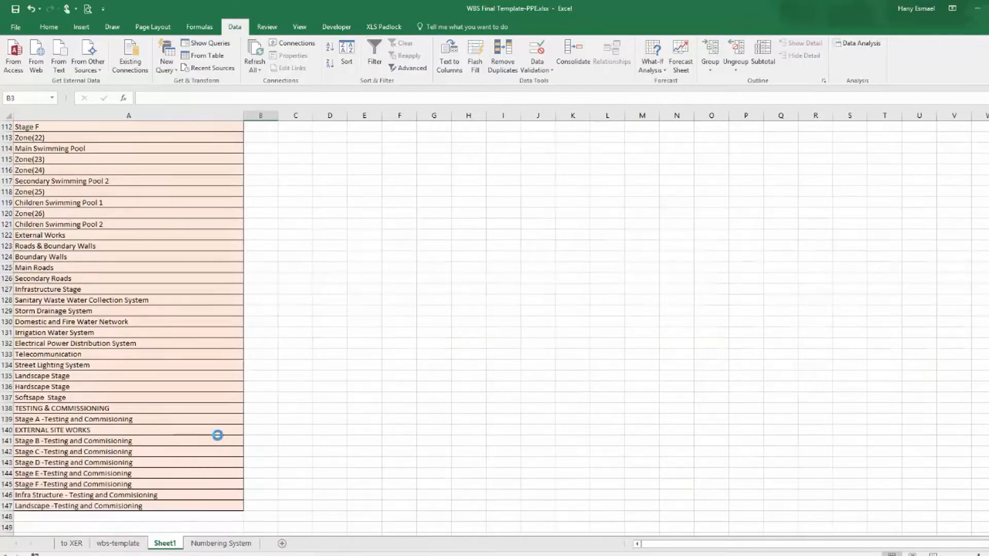
click(499, 317)
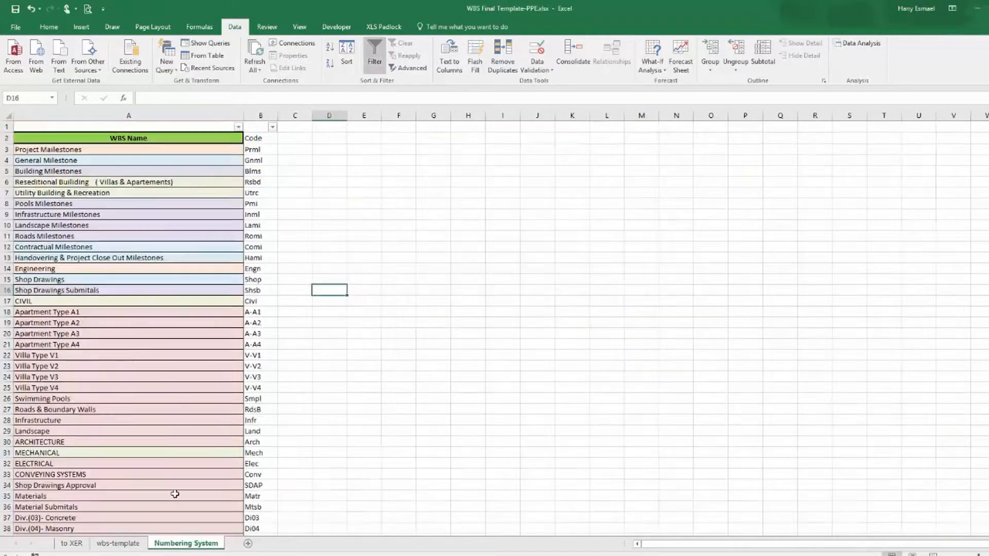
Inspect the VLOOKUP formula behind the WBS ID cells on the wbs-template sheet.
click(108, 544)
click(18, 159)
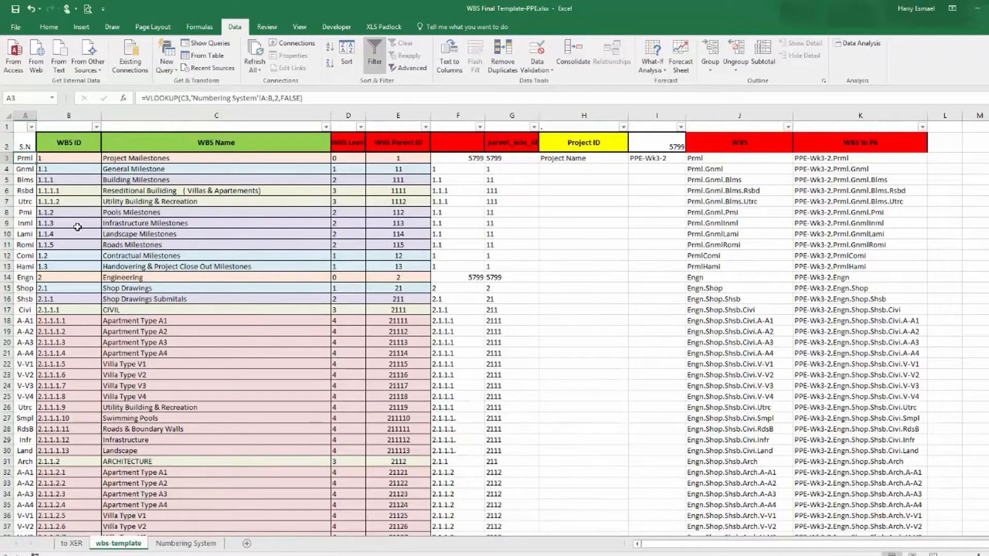
click(126, 160)
click(28, 159)
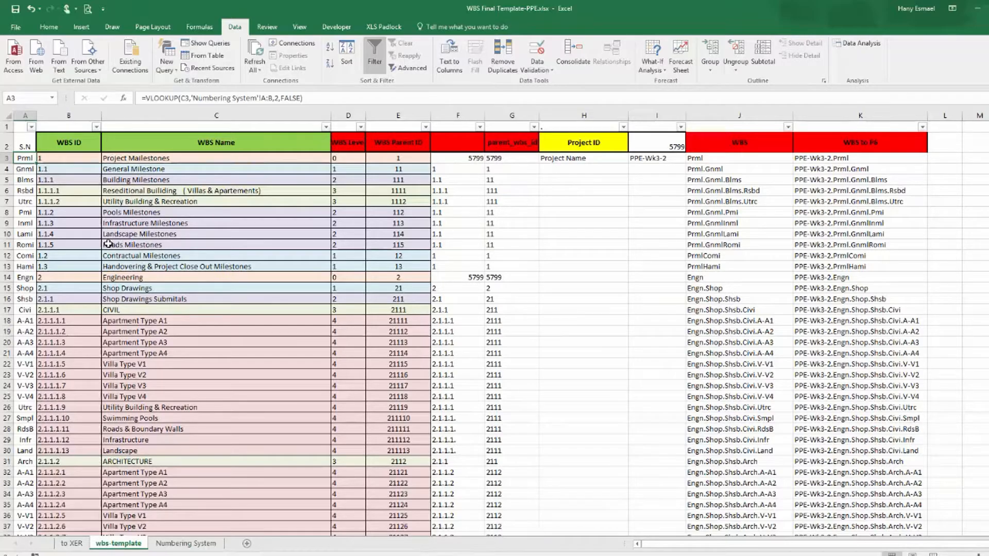
Inspect the wbs_short_name formulas on the to XER sheet that reference the wbs-template sheet.
click(76, 543)
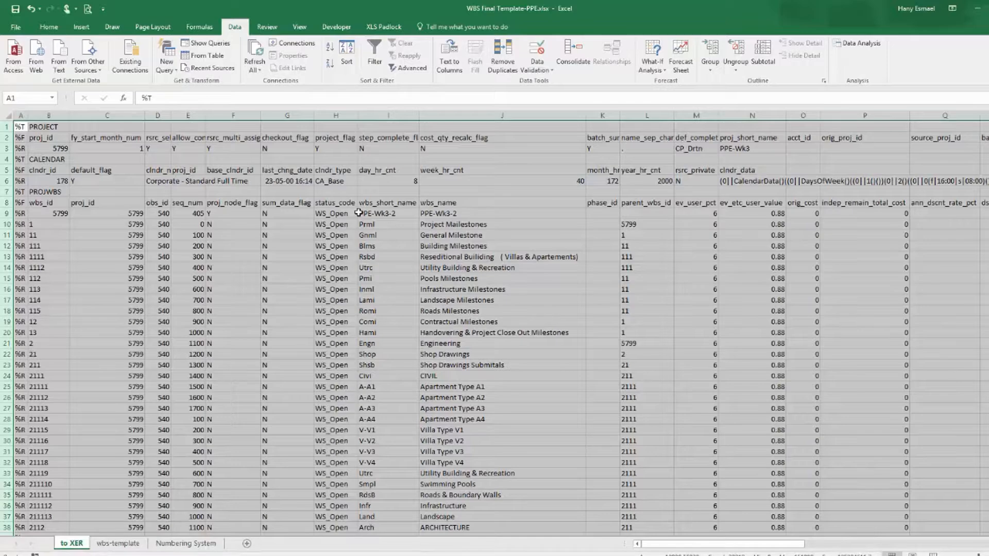
click(386, 225)
click(382, 237)
click(379, 268)
click(384, 236)
click(383, 246)
click(383, 257)
click(380, 268)
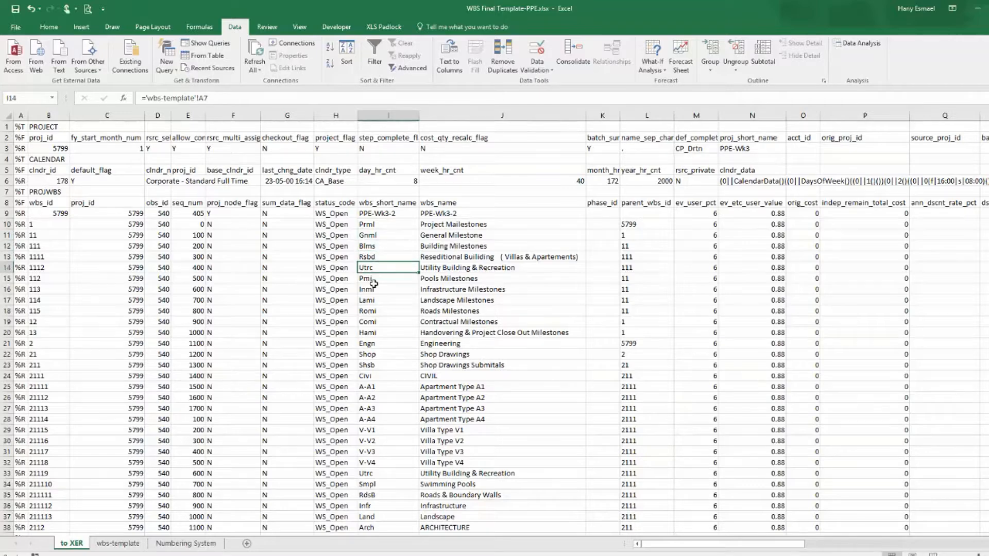
click(120, 544)
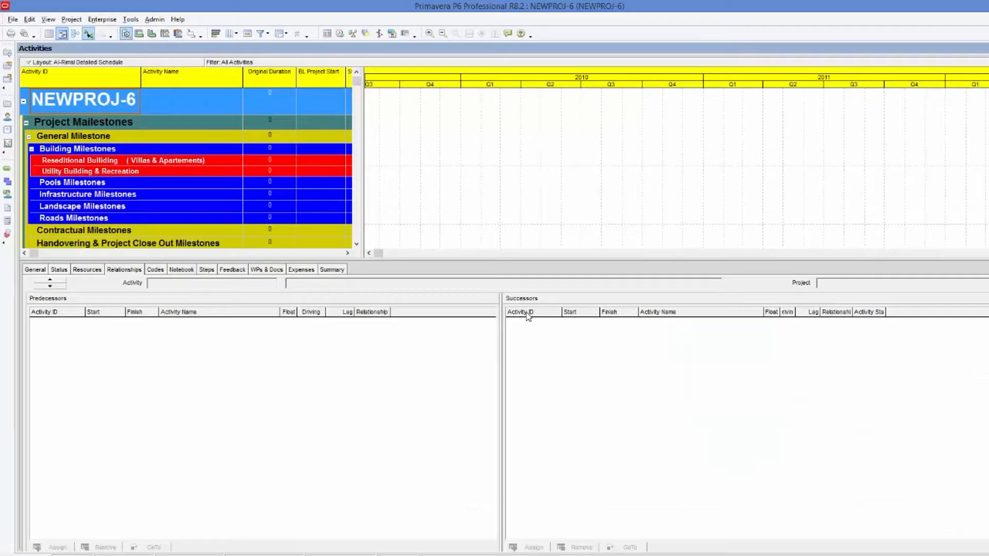
Switch to Primavera P6, open the Projects view and the Enterprise Project Structure dialog.
click(72, 19)
click(100, 31)
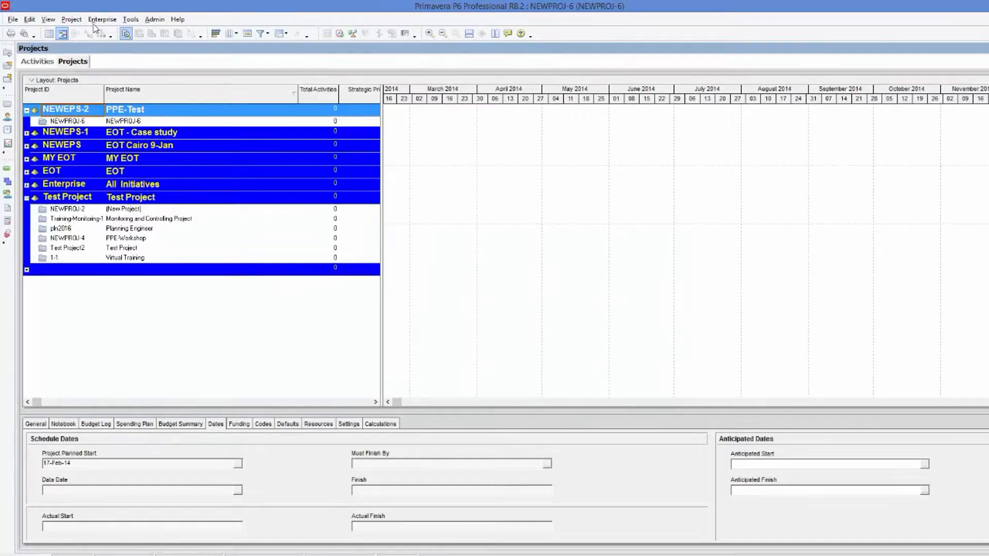
click(96, 21)
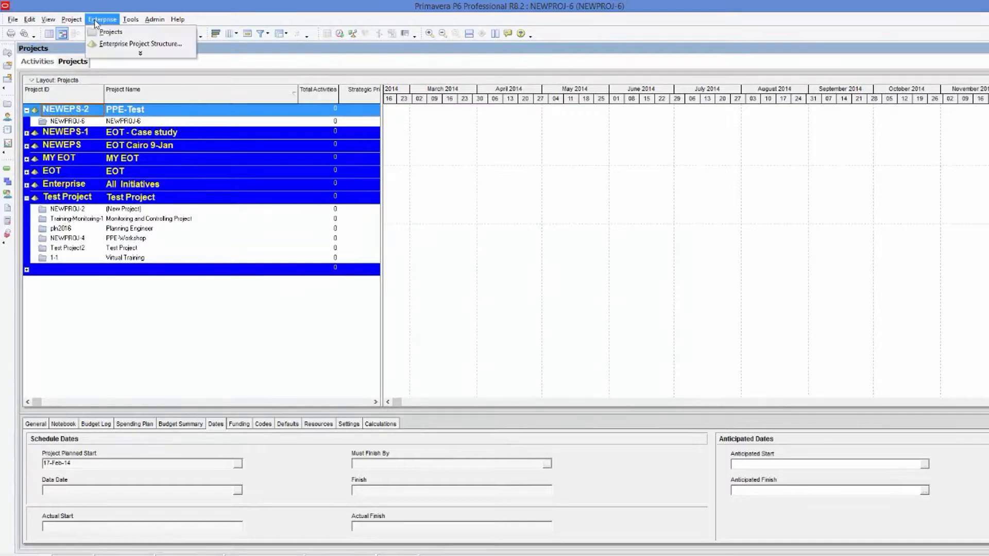
click(129, 46)
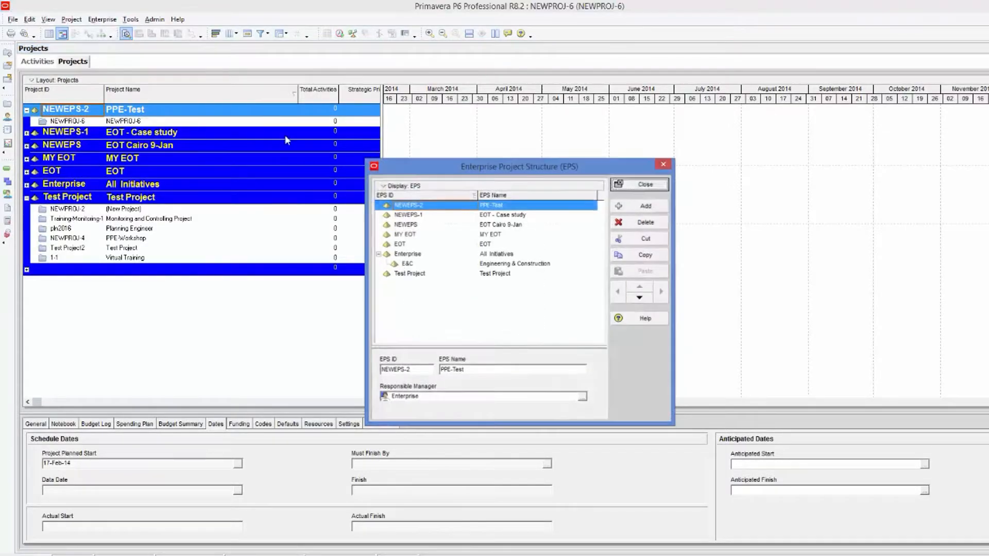
Add a new EPS node and move it up to the top level of the structure.
click(648, 207)
click(617, 291)
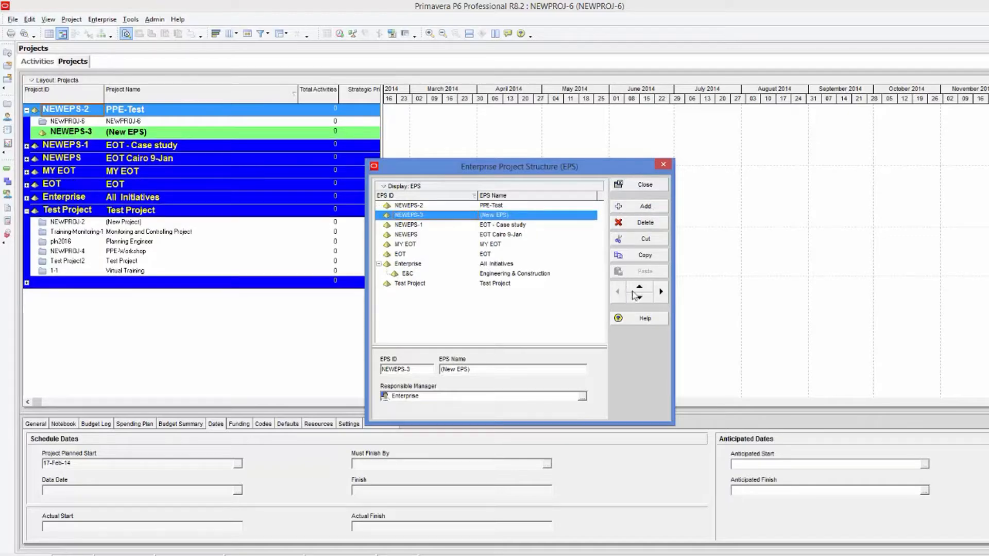
click(639, 286)
Name the new EPS Week 4-PPE and close the dialog.
click(518, 206)
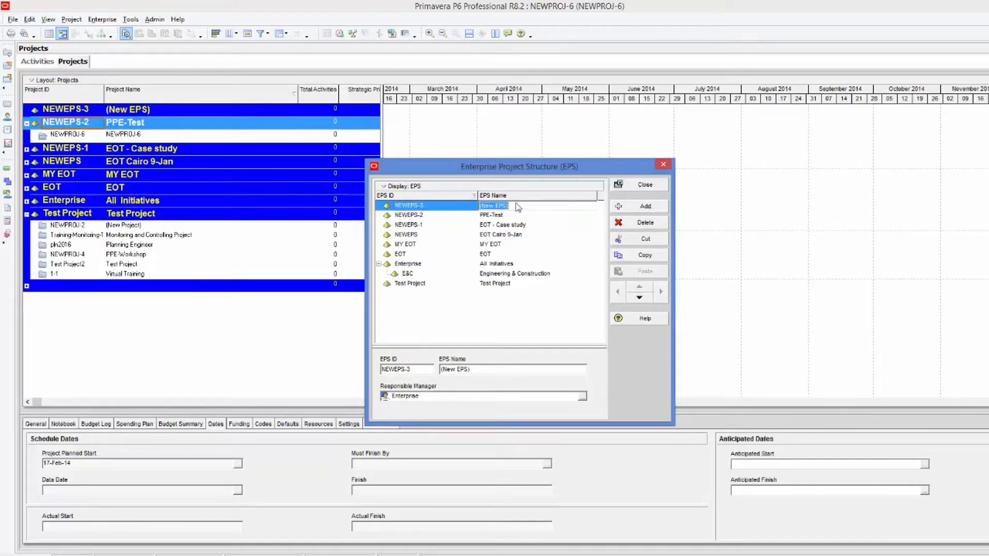
text(Week 4-PPE)
key(Return)
click(645, 185)
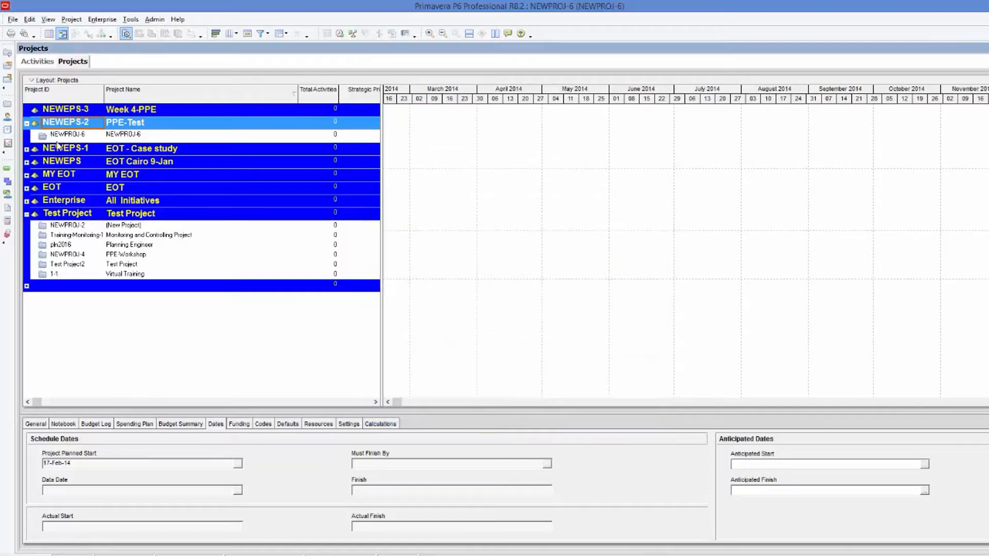
Create a new project under the Week 4-PPE EPS using the new project wizard.
click(138, 109)
key(Insert)
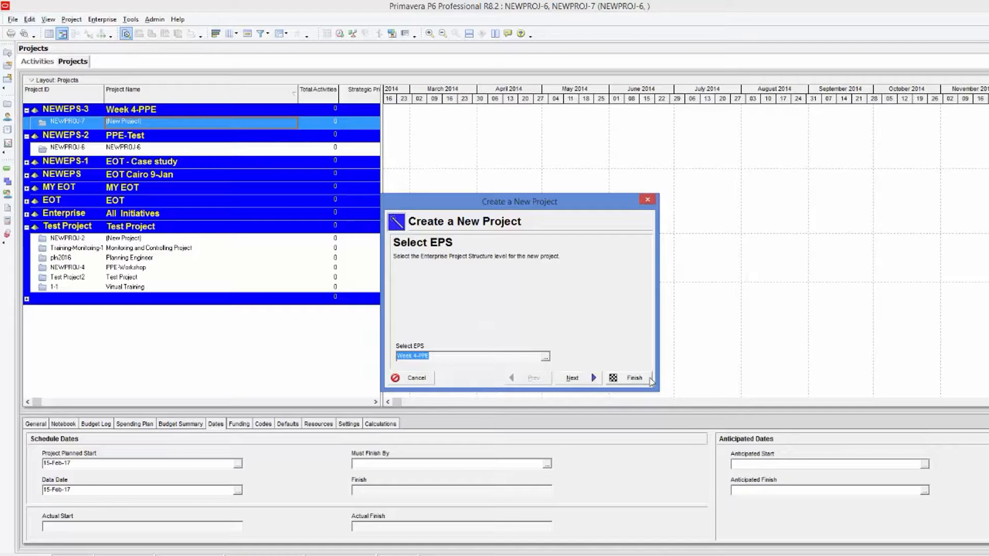
click(626, 377)
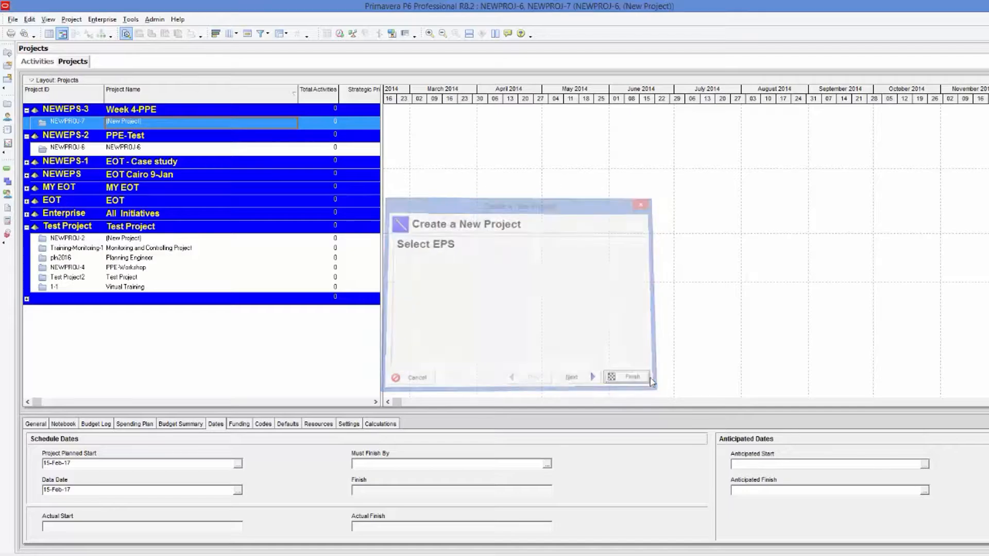
right_click(157, 127)
click(171, 129)
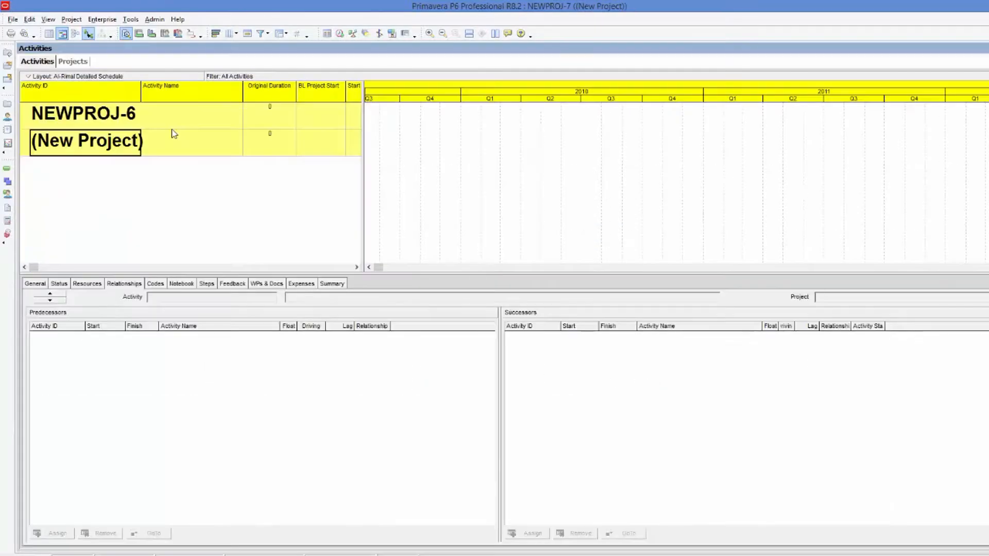
click(13, 19)
click(32, 55)
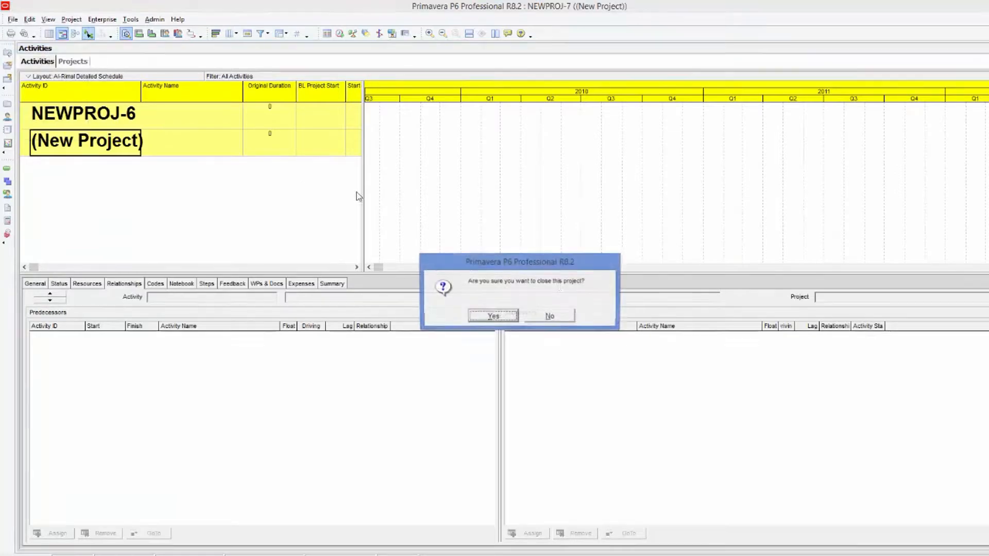
click(506, 317)
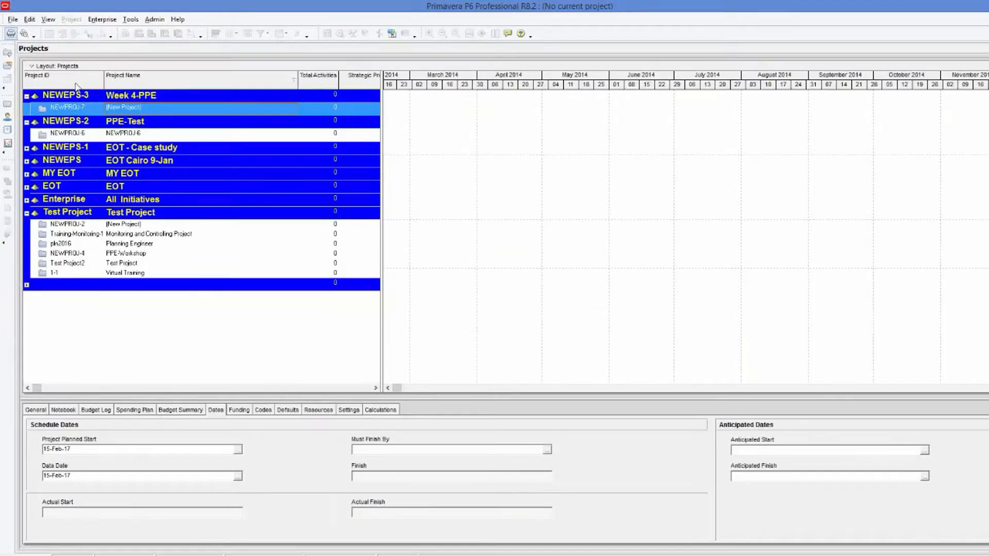
Open the new project on its own and insert a chain of nested WBS elements in its WBS.
right_click(125, 111)
click(159, 116)
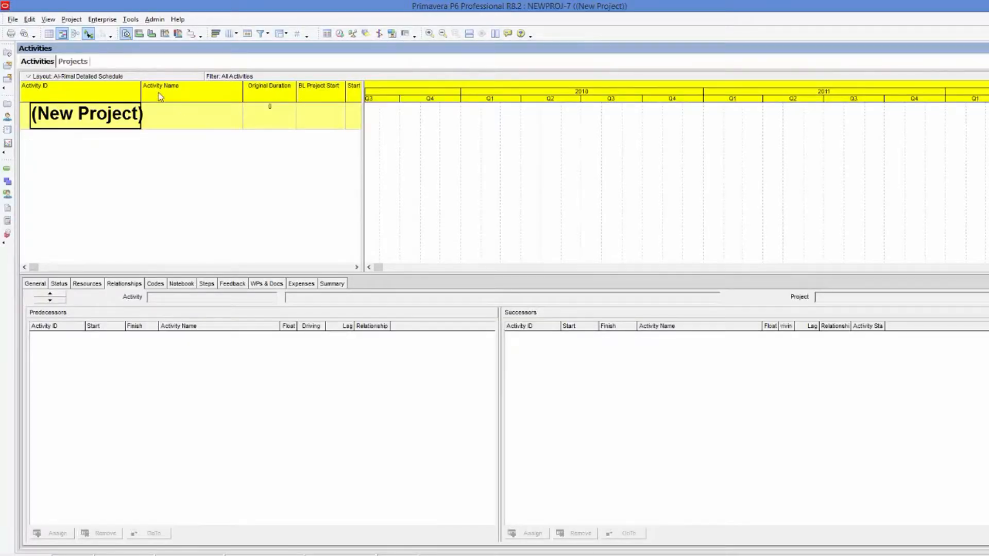
click(72, 20)
click(79, 45)
key(Insert)
key(Insert)
key(Insert)
key(Insert)
key(Insert)
key(Insert)
key(Insert)
key(Insert)
key(Insert)
key(Insert)
key(Insert)
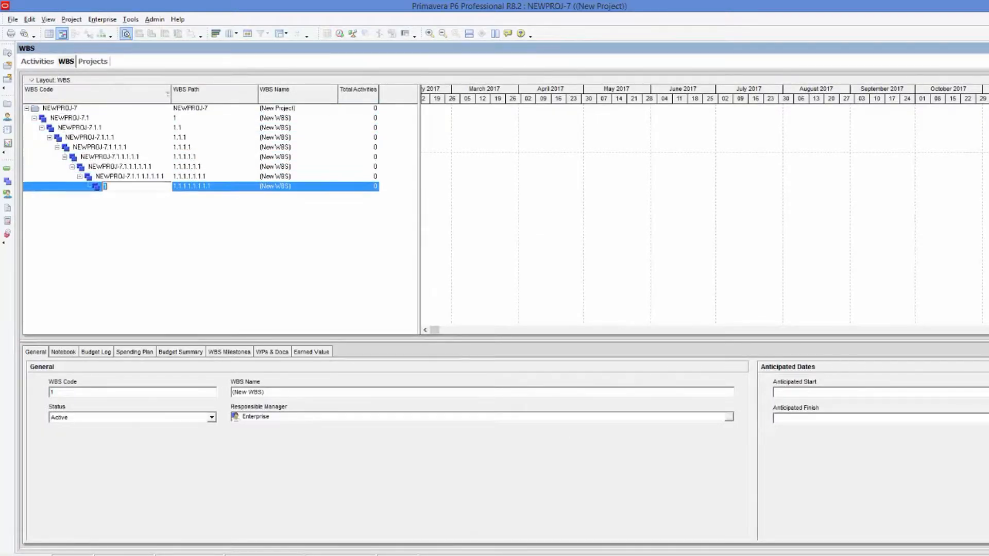
key(Insert)
key(Insert)
key(Insert)
key(Insert)
key(Insert)
key(Insert)
key(Insert)
key(Insert)
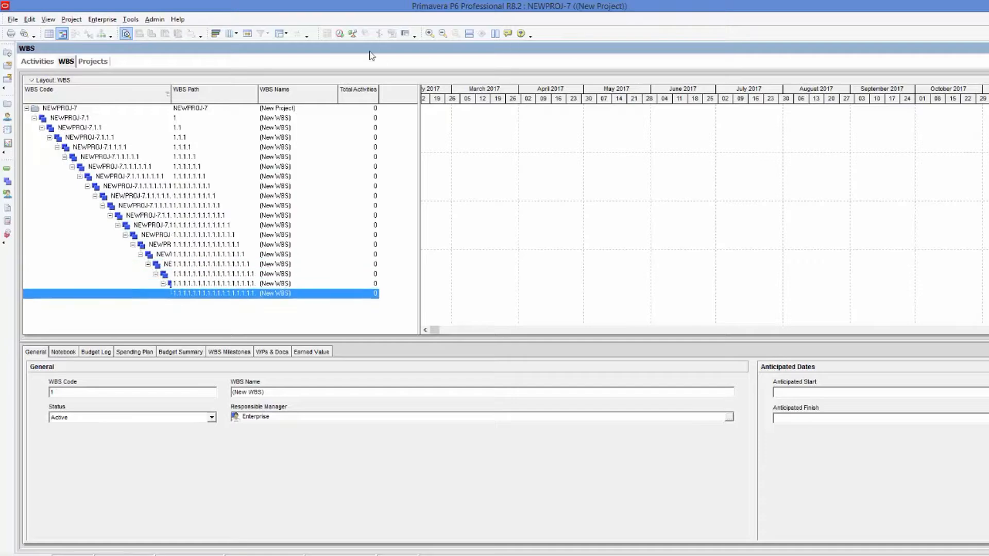
Start exporting the open project as a Primavera PM (XER) file in version 7.0 format.
click(12, 19)
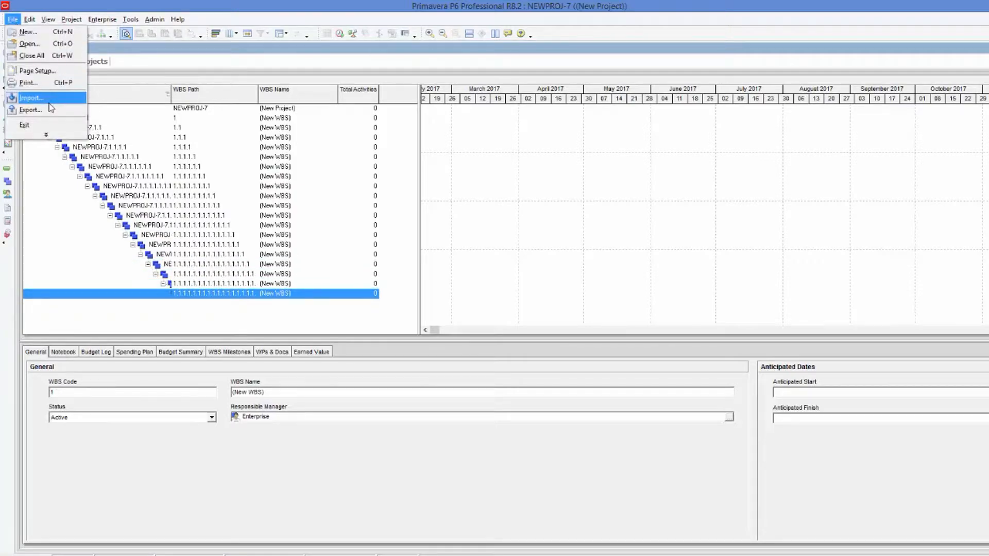
click(48, 110)
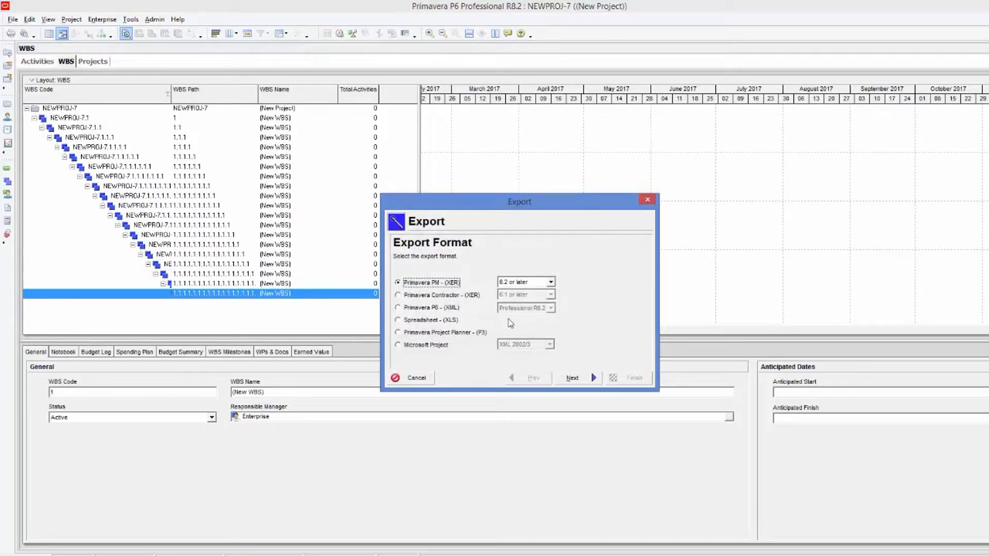
click(551, 283)
click(520, 308)
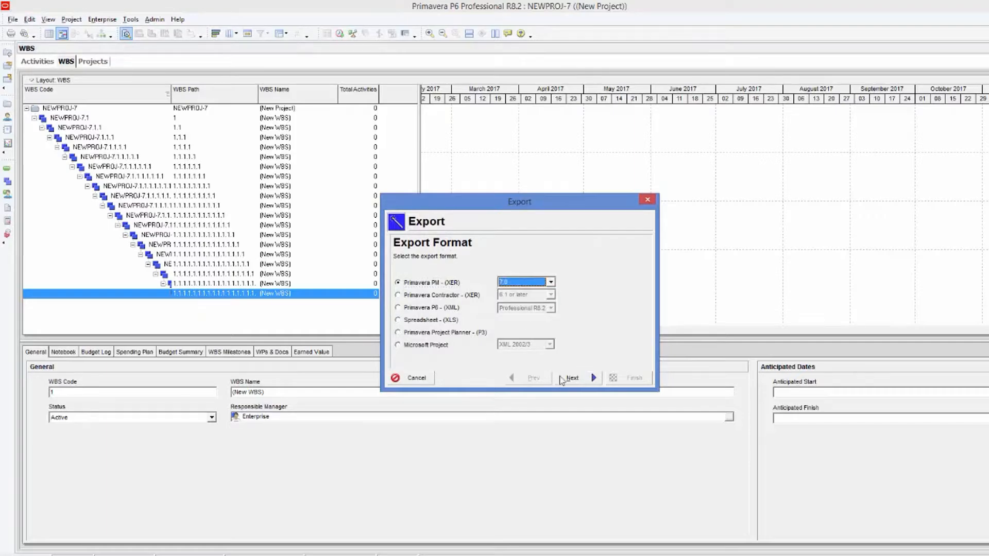
click(571, 379)
click(571, 380)
click(556, 300)
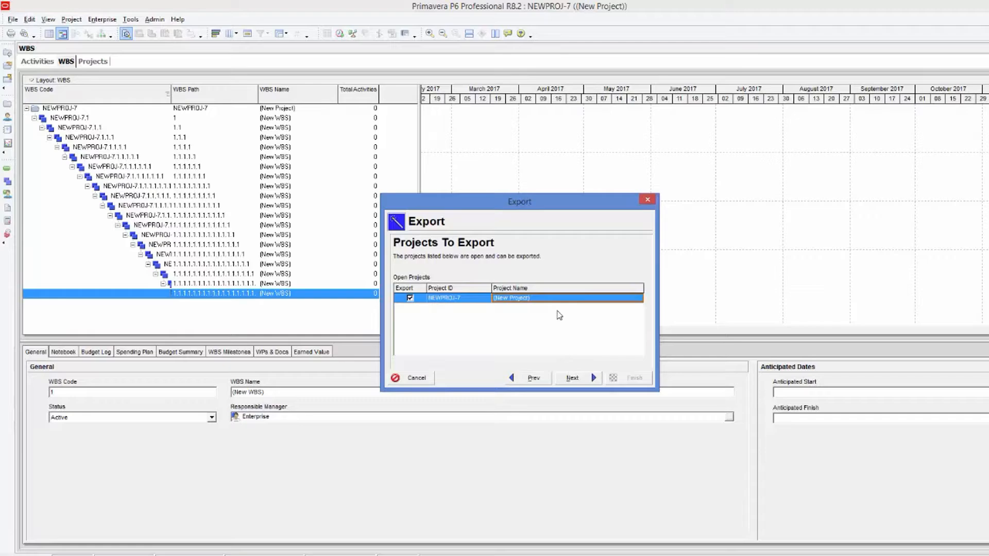
click(571, 378)
click(555, 290)
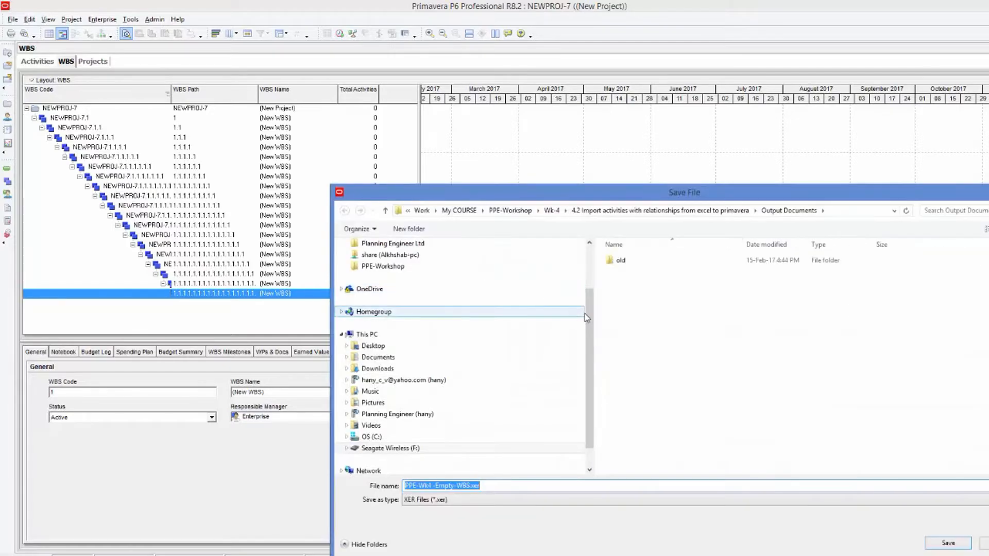
Save the export as PPE-Wk4 -Empty-WBS.xer in the Output Documents folder and finish the export.
scroll(566, 319, up, 3)
click(484, 327)
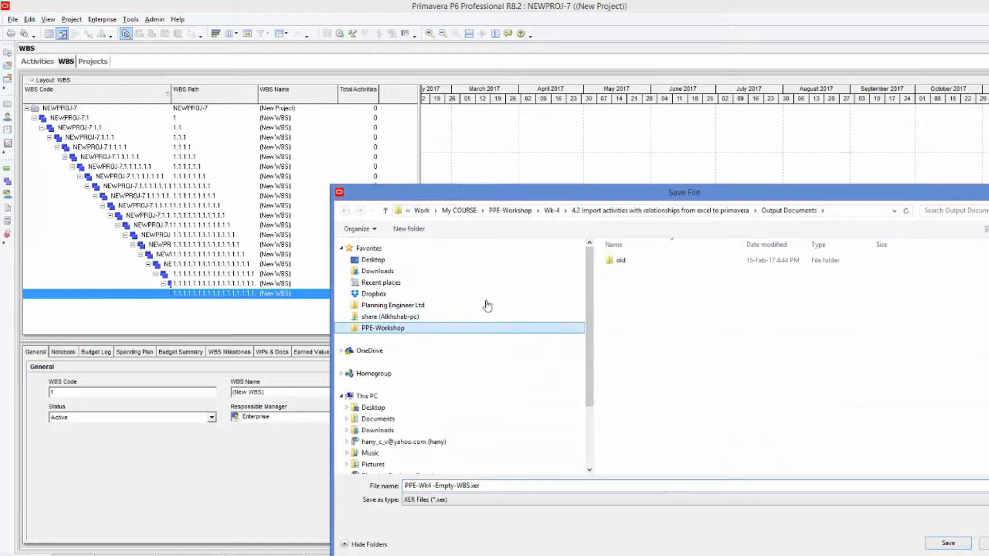
double_click(629, 307)
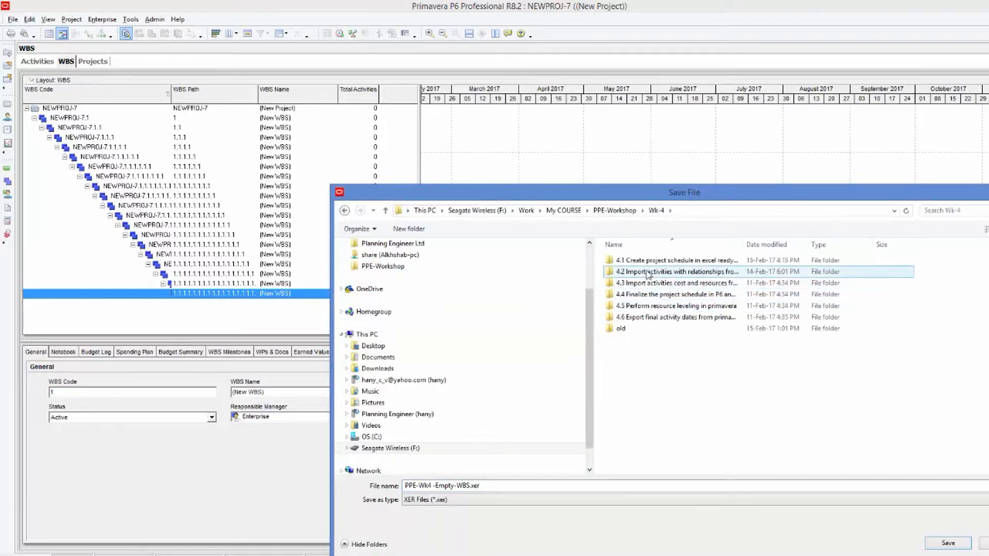
double_click(648, 273)
double_click(636, 272)
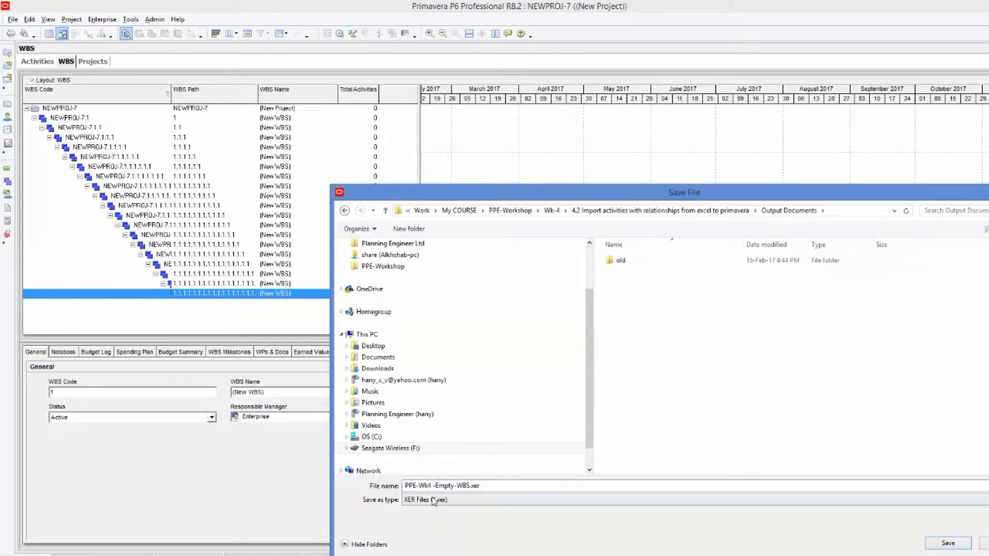
click(444, 486)
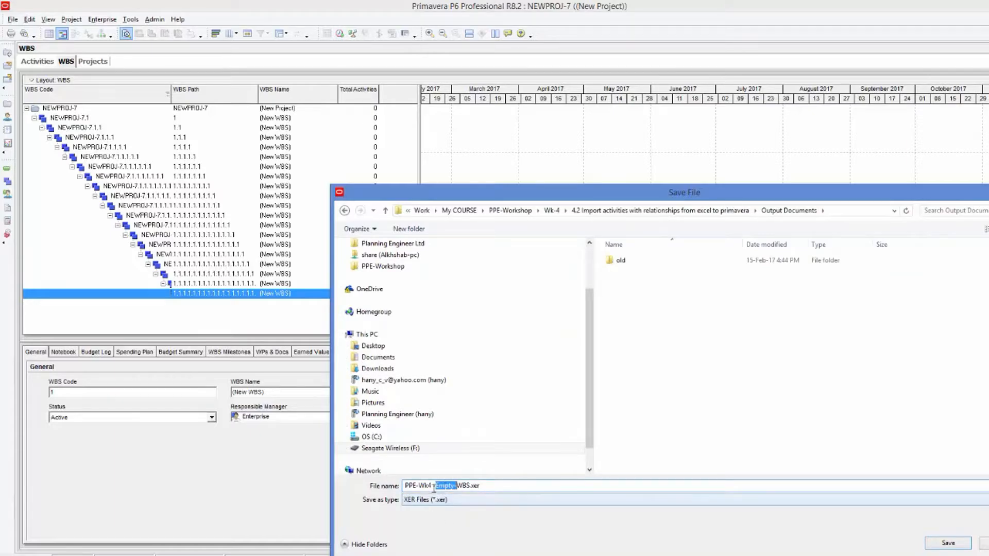
click(948, 544)
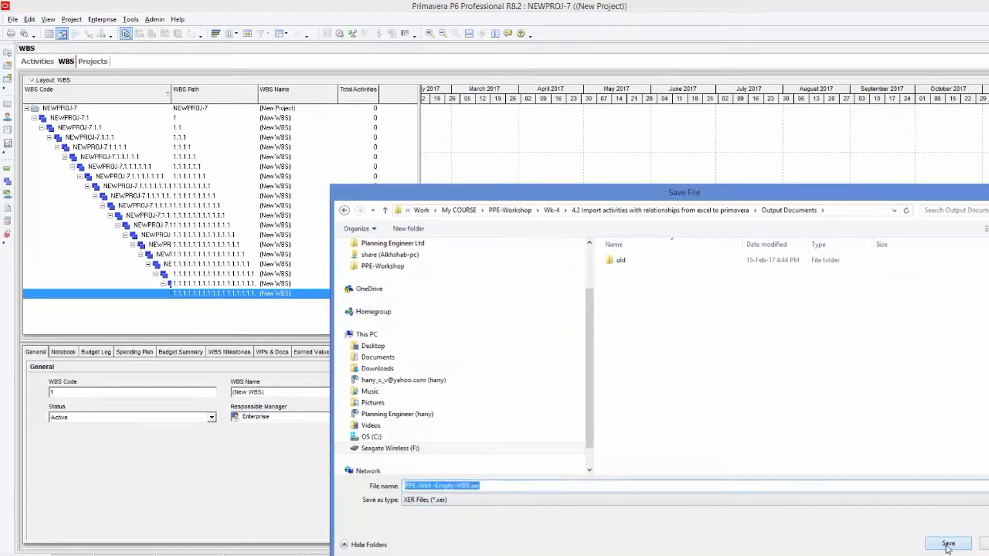
click(619, 378)
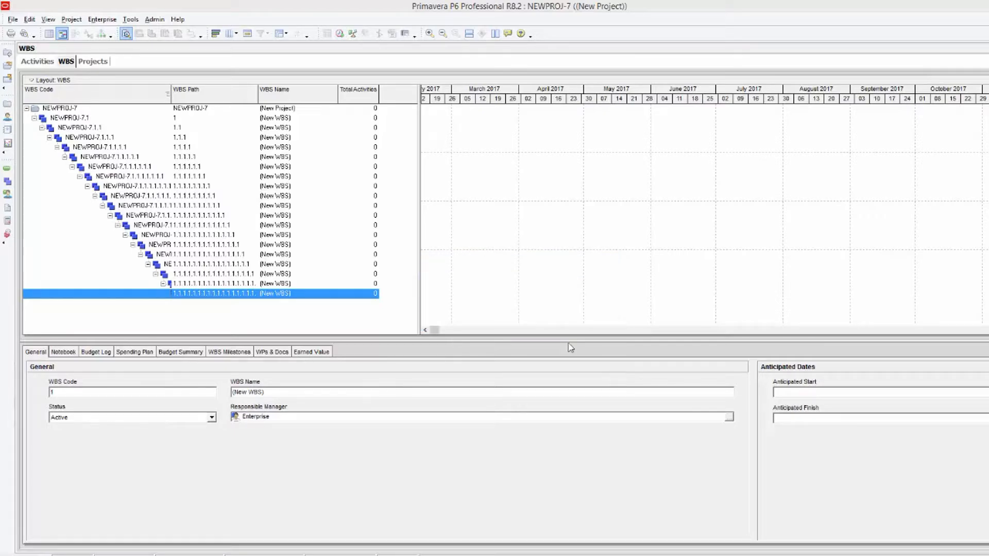
Switch to File Explorer and open PPE-Wk4 -Empty-WBS.xer from the Output Documents folder in Notepad.
mouse_move(188, 555)
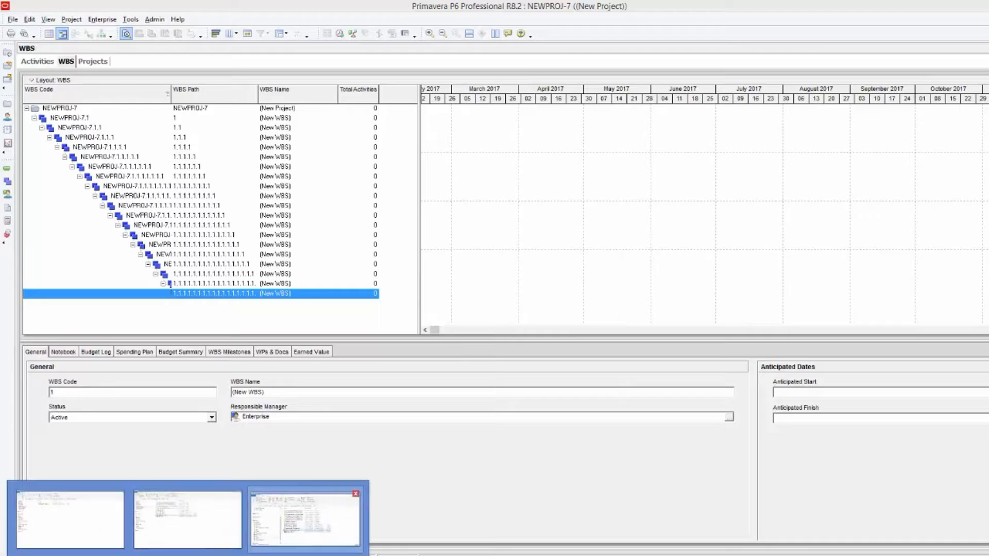
click(70, 520)
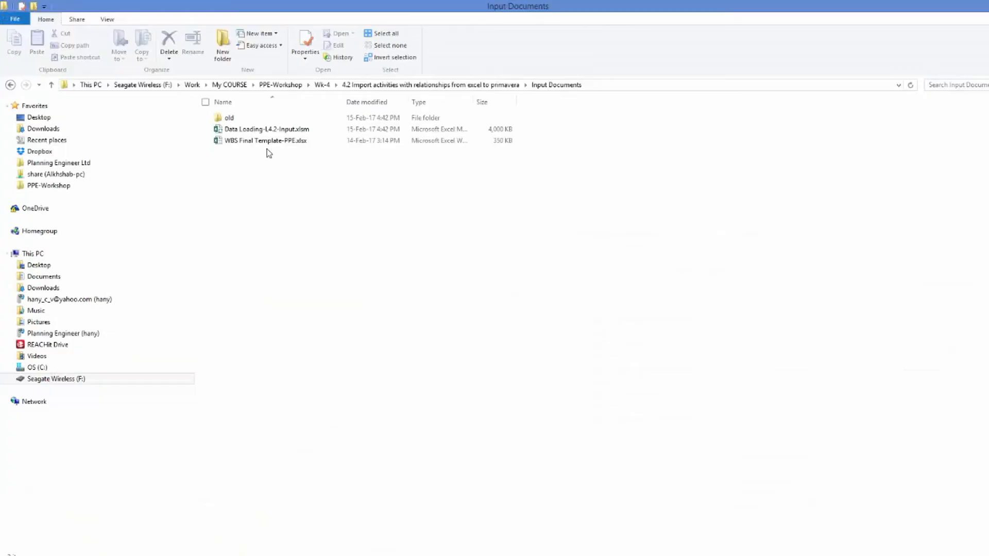
click(323, 85)
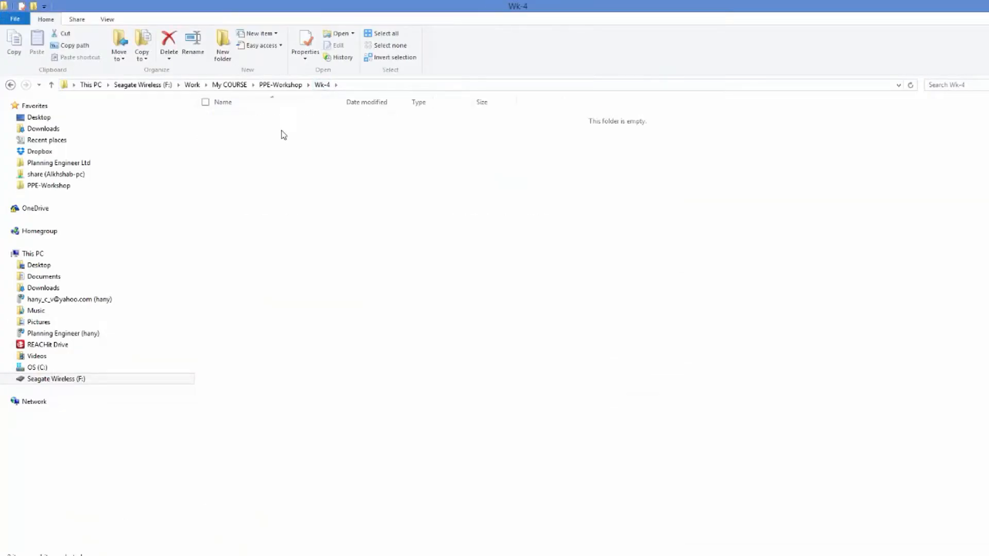
double_click(281, 131)
double_click(250, 130)
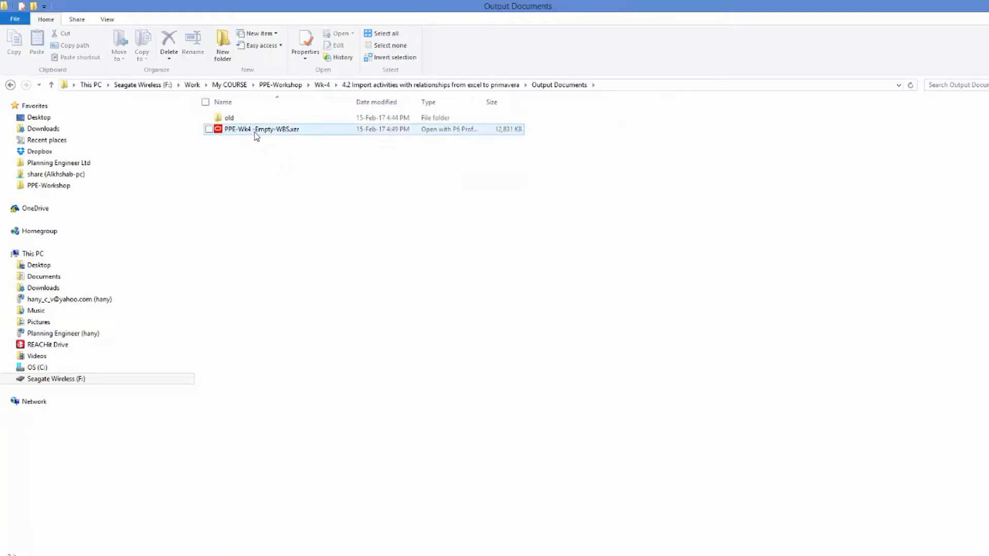
right_click(256, 136)
mouse_move(195, 199)
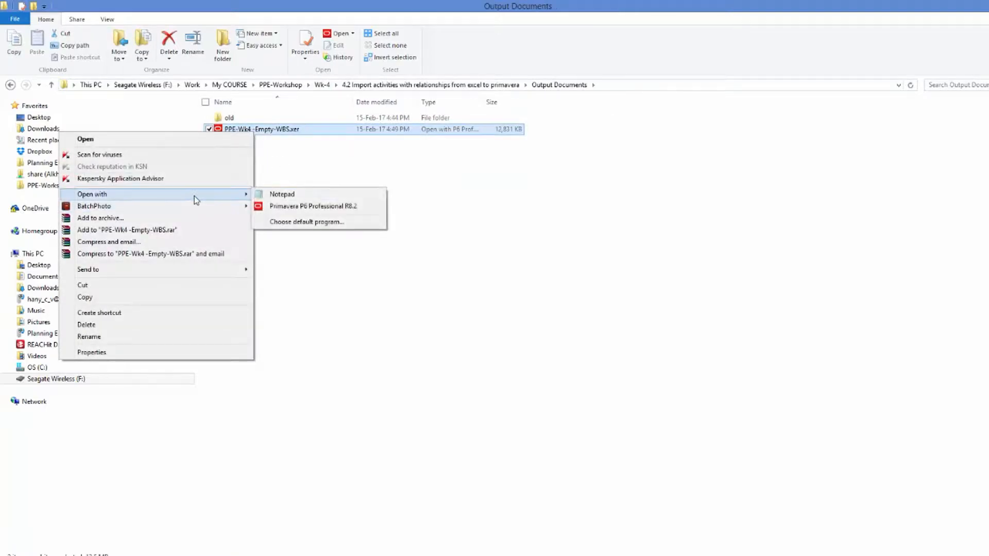
click(302, 199)
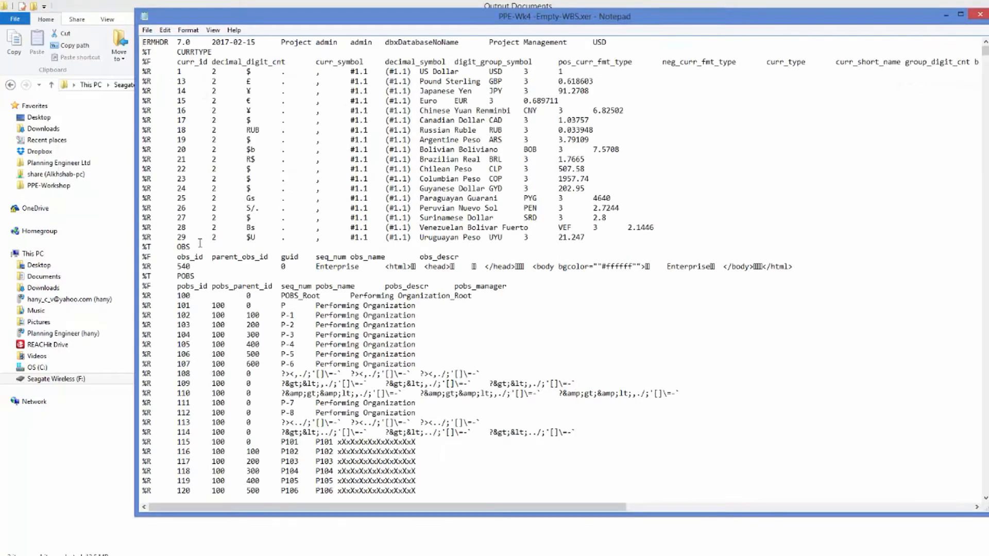
Delete the POBS table's field and record lines in the XER file, up to the PROJECT table header.
scroll(199, 242, down, 2)
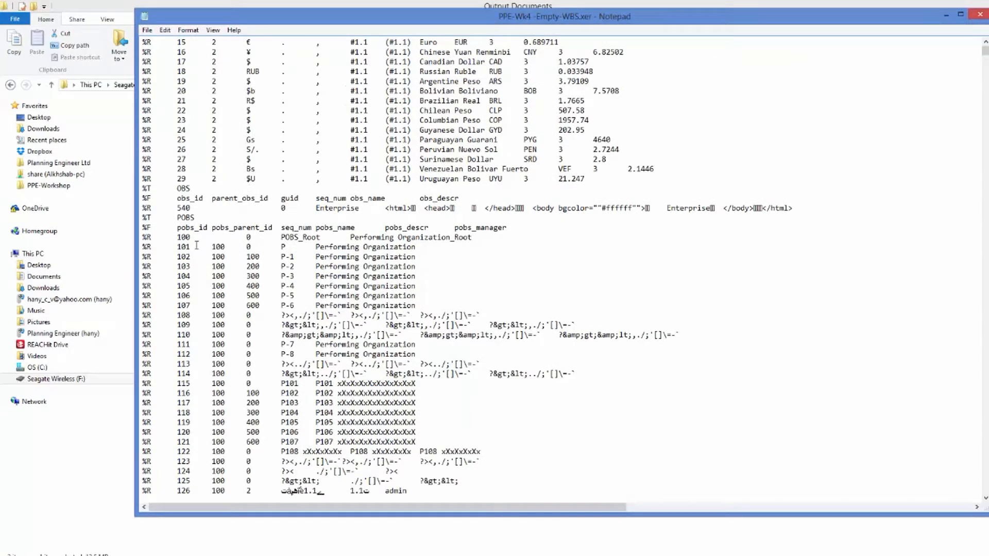
click(145, 227)
key(ctrl+f)
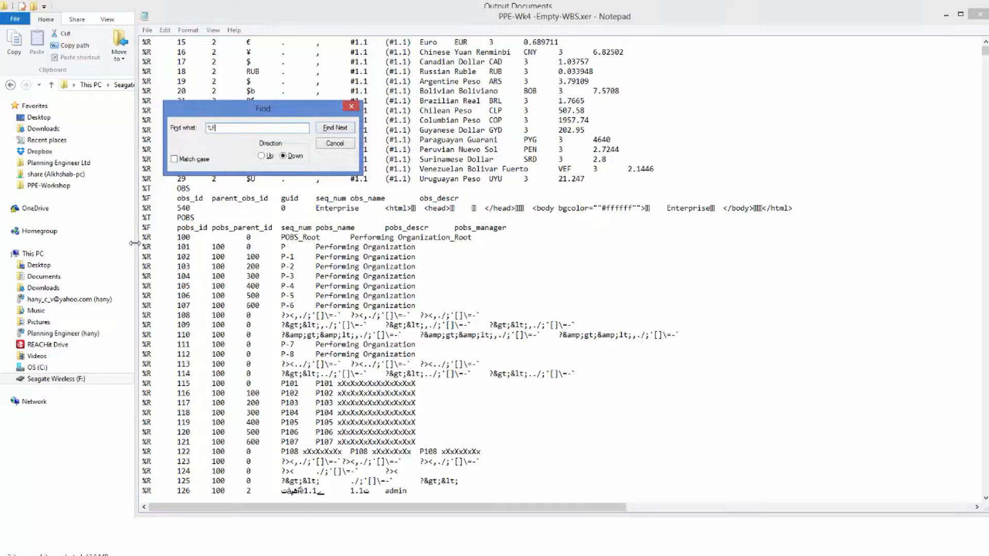
click(330, 129)
click(330, 129)
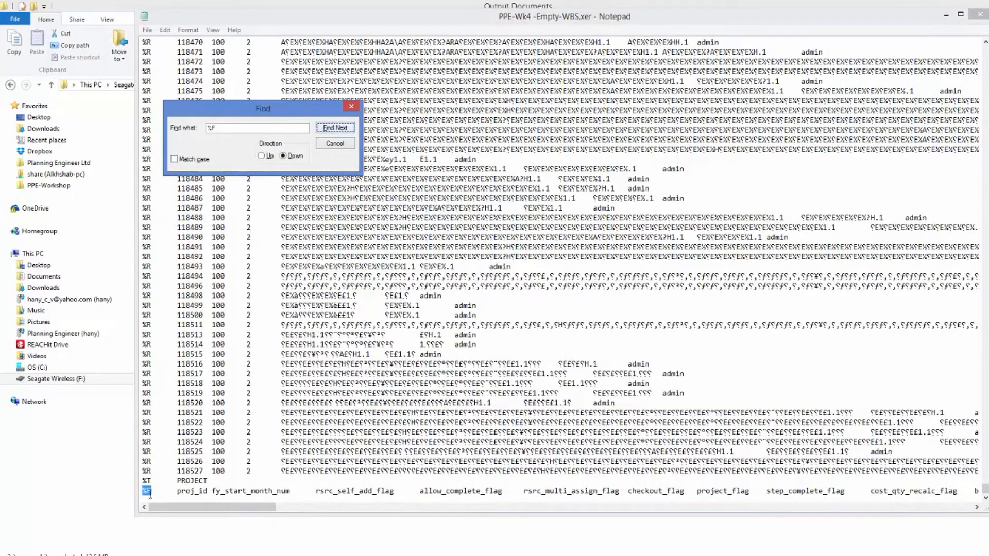
click(146, 490)
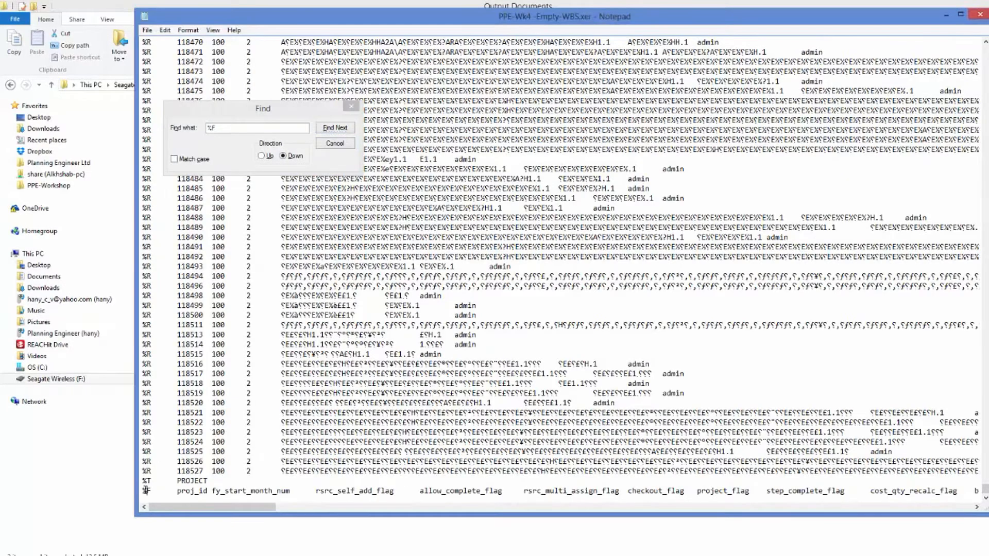
drag(147, 490, 139, 334)
click(351, 106)
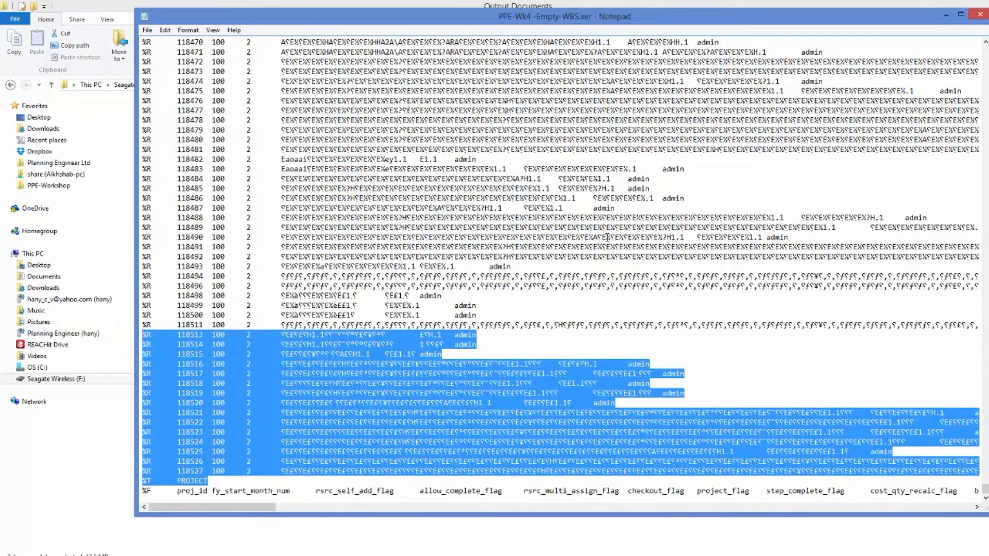
drag(984, 484, 973, 40)
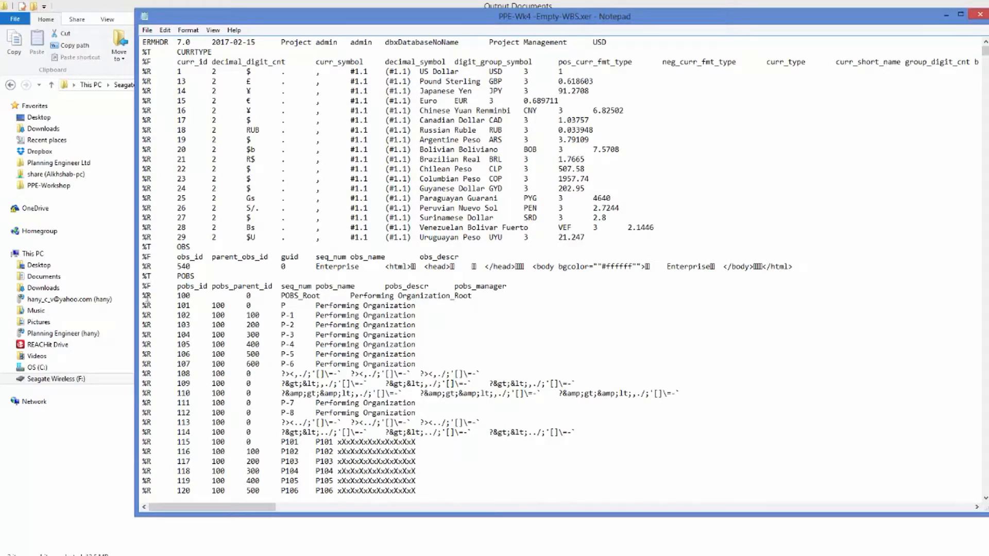
shift+click(142, 288)
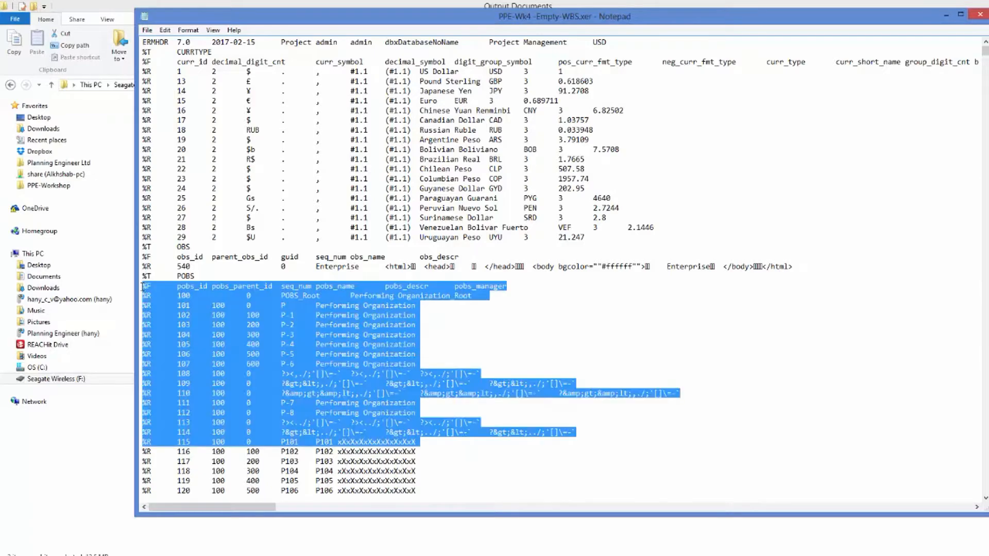
key(Delete)
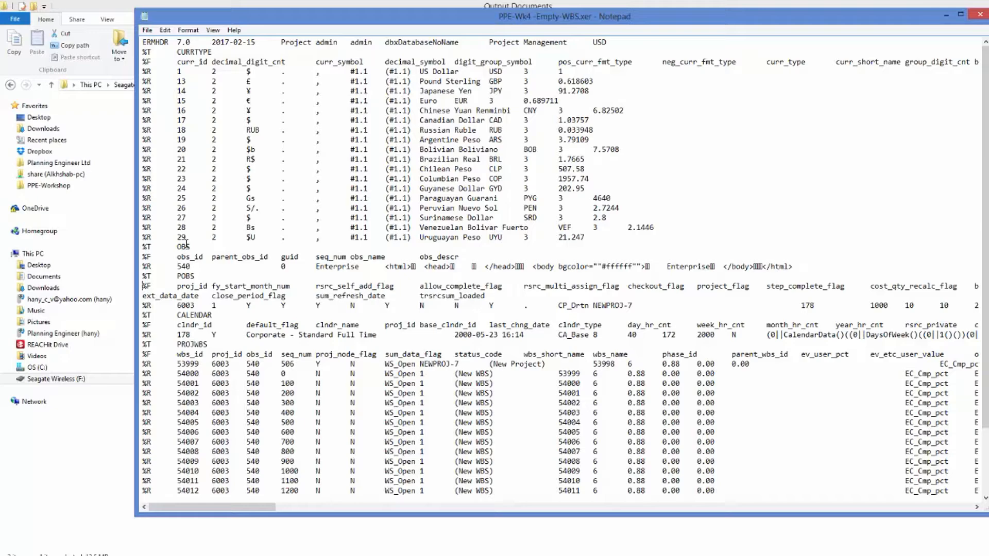
Review the edited XER tables and the PROJECT rows on the to XER sheet of the WBS template workbook.
scroll(188, 253, down, 2)
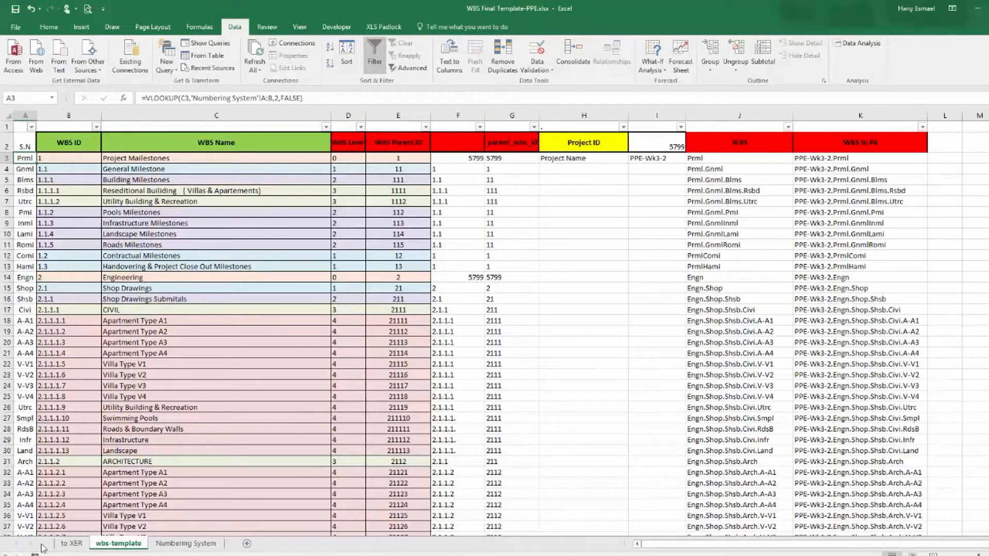
click(72, 544)
drag(18, 127, 49, 129)
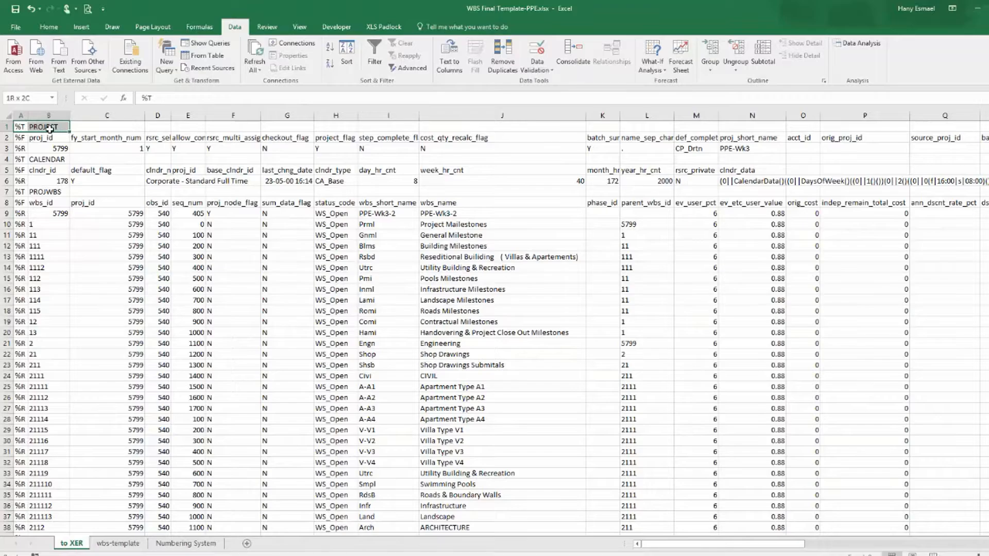
drag(50, 129, 50, 129)
key(alt+Tab)
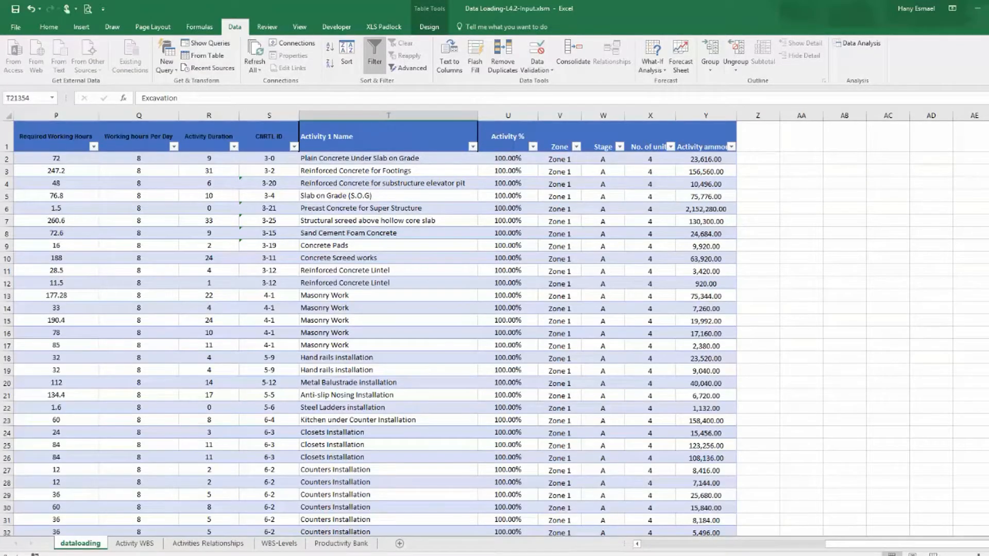
Restore the %T PROJECT table header line after the POBS lines in the XER file.
key(alt+Tab)
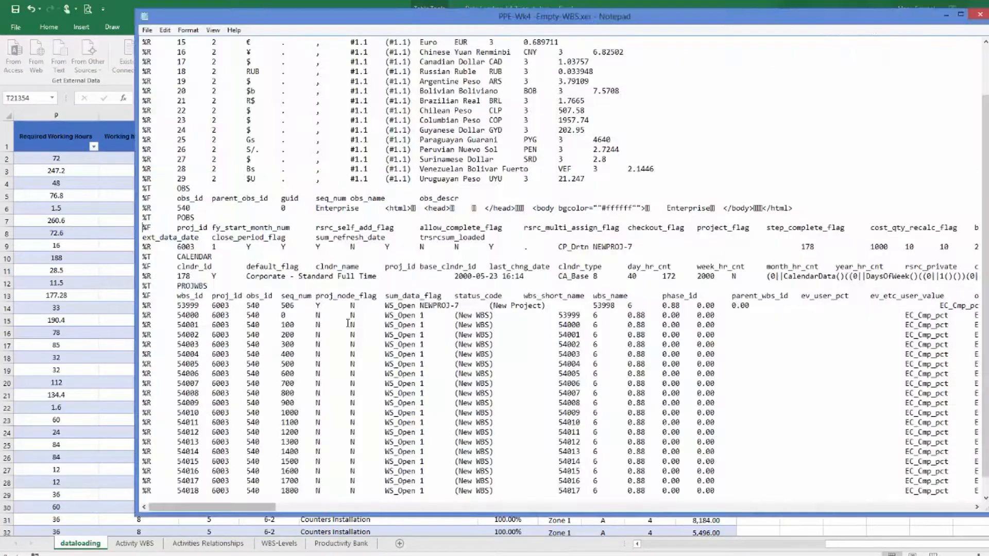
scroll(161, 280, up, 2)
click(147, 283)
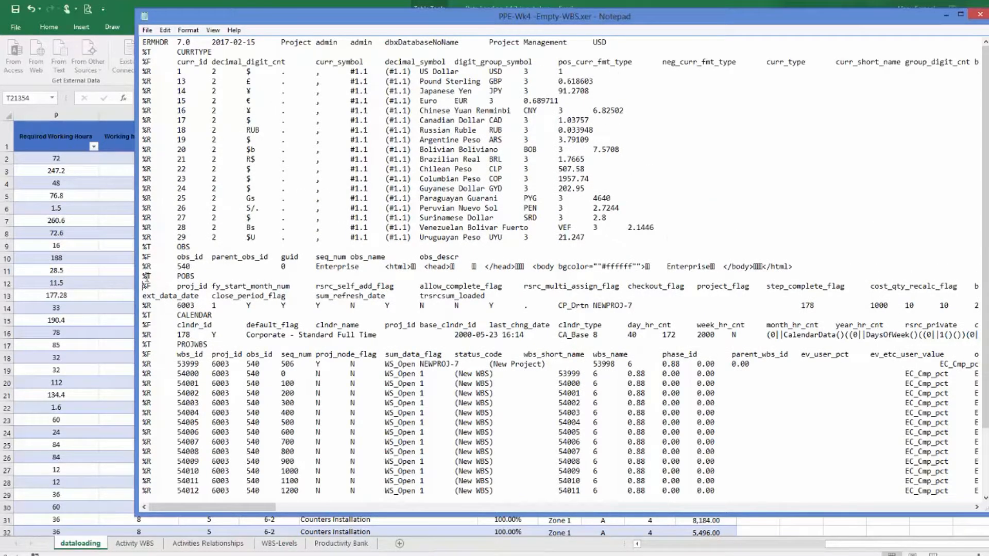
key(ctrl+v)
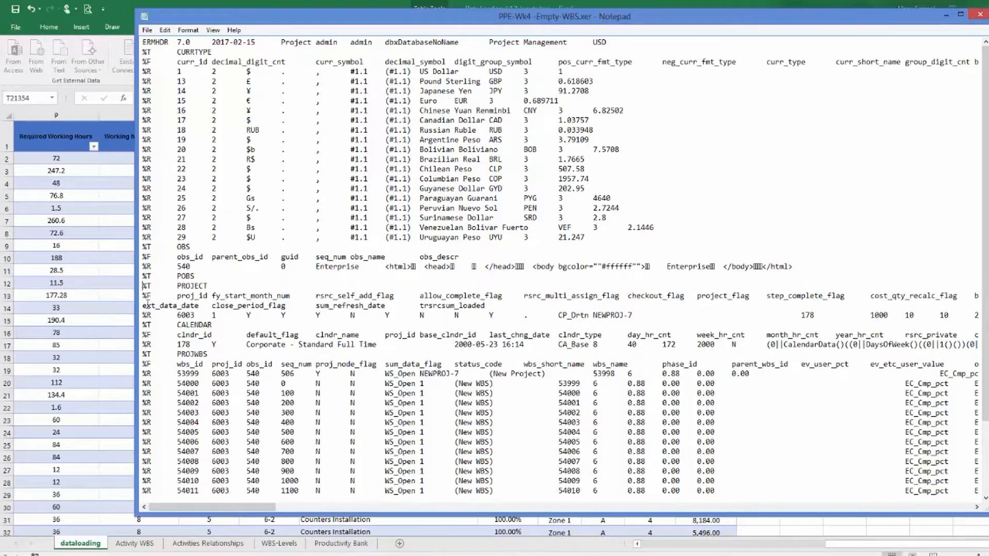
Copy the XER's PROJECT, CALENDAR and PROJWBS header and record lines into a new sheet of the WBS template workbook.
drag(143, 284, 143, 372)
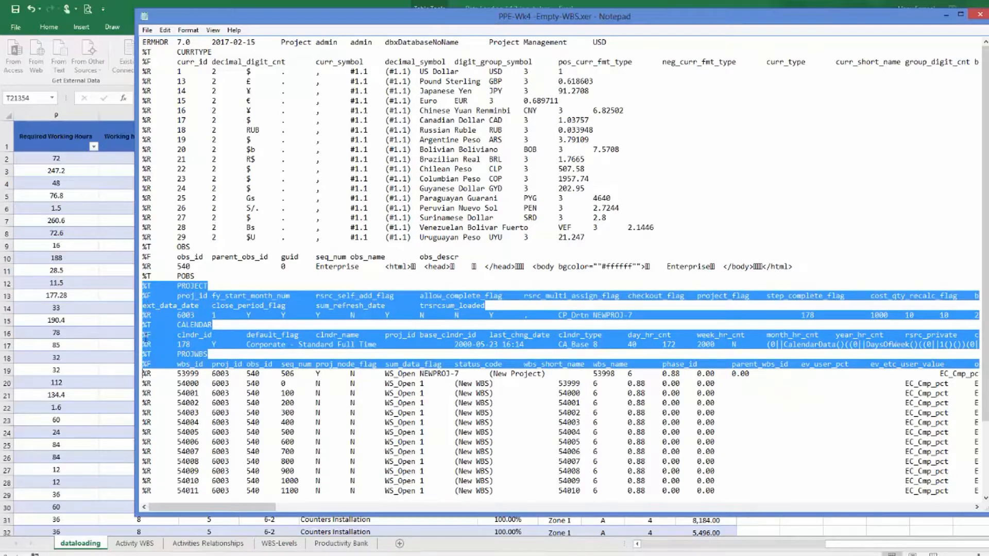
right_click(153, 296)
click(110, 335)
mouse_move(592, 555)
click(654, 523)
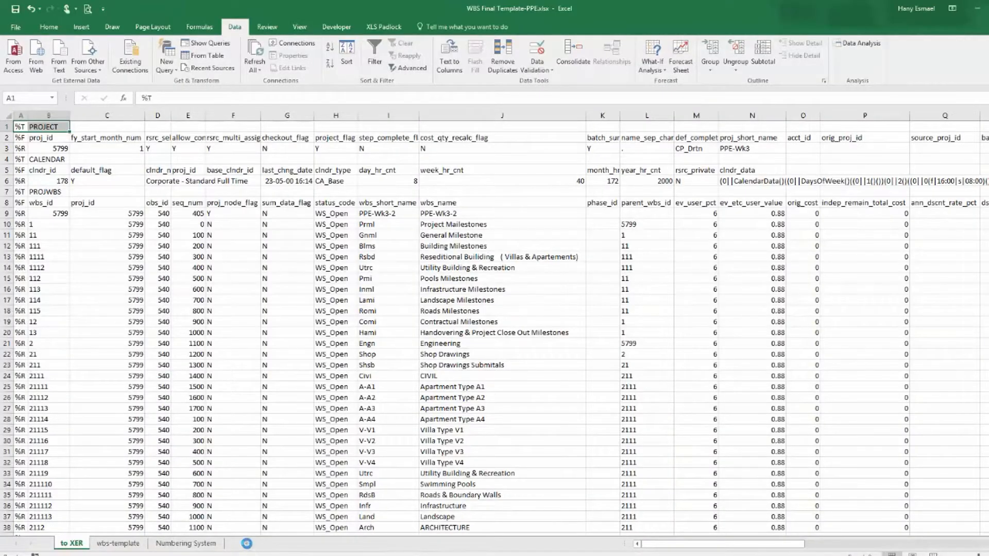
click(247, 543)
key(ctrl+v)
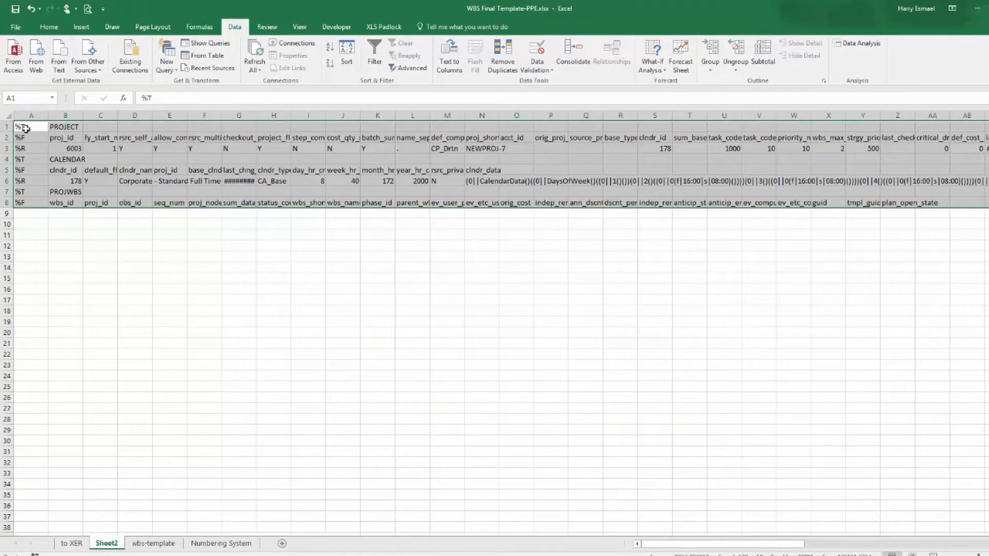
Copy that block and paste it over the top rows of the to XER sheet, replacing the existing data.
right_click(25, 128)
click(46, 147)
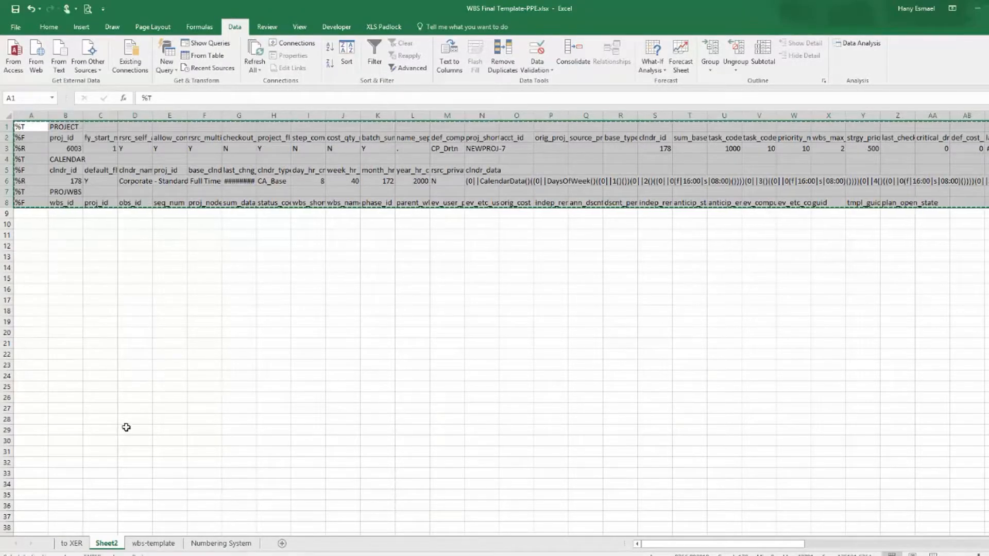
click(72, 544)
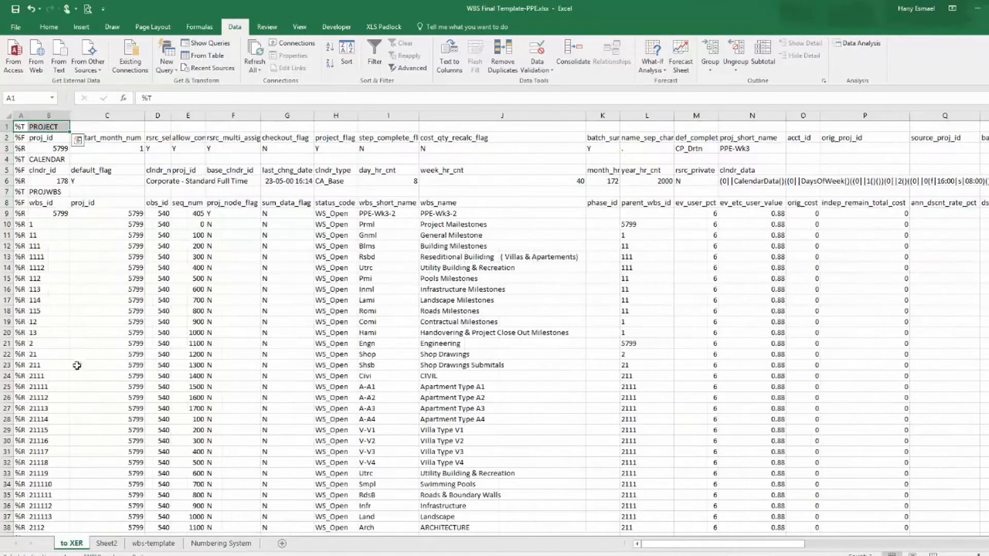
right_click(6, 127)
click(47, 177)
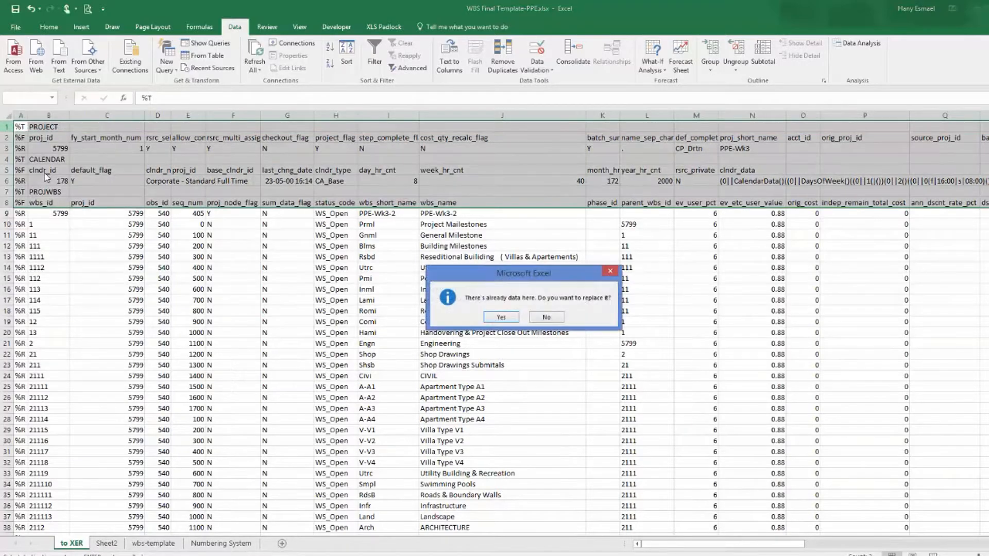
click(510, 318)
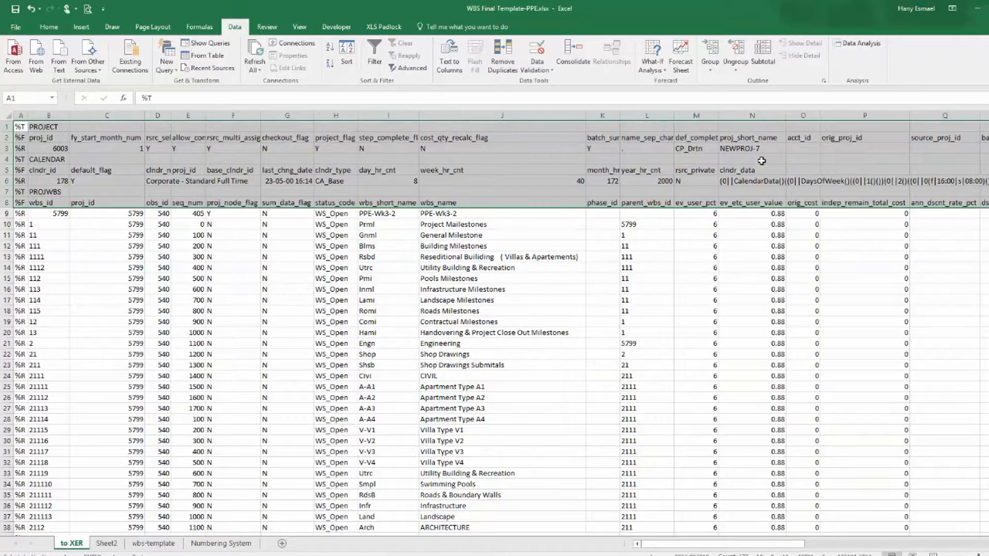
Copy the proj_short_name NEWPROJ-7 and paste it as the project name value on the wbs-template sheet.
click(742, 150)
right_click(742, 149)
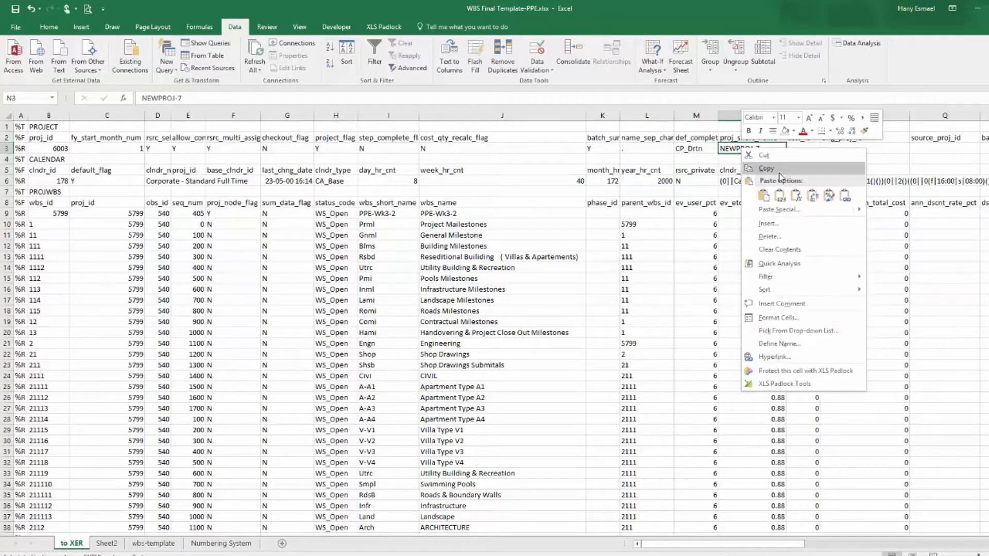
click(779, 172)
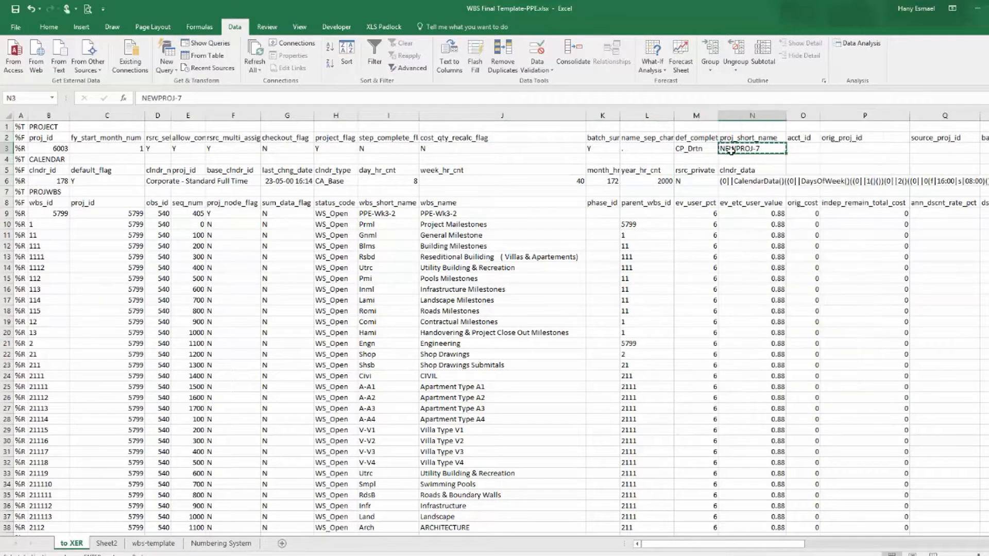
click(108, 544)
click(148, 544)
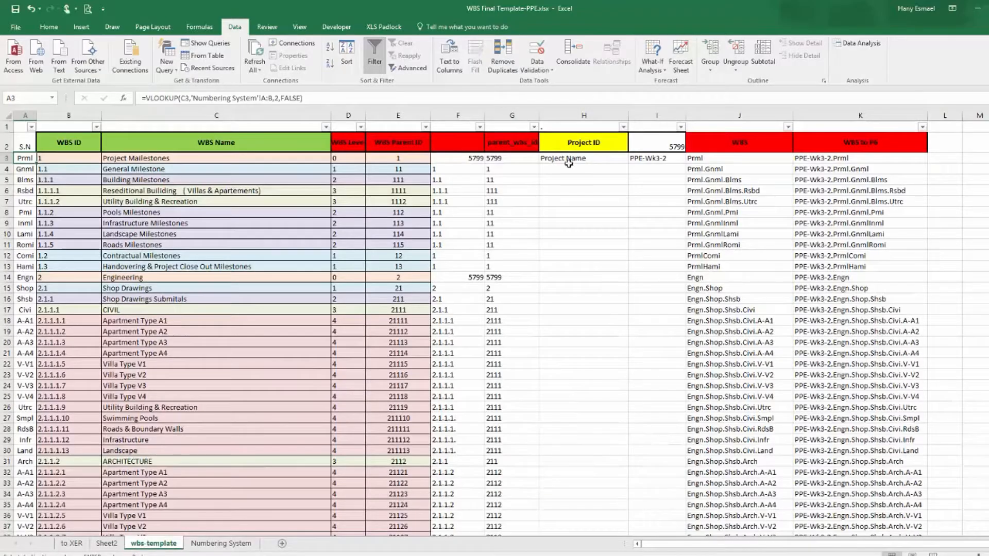
click(651, 162)
right_click(651, 162)
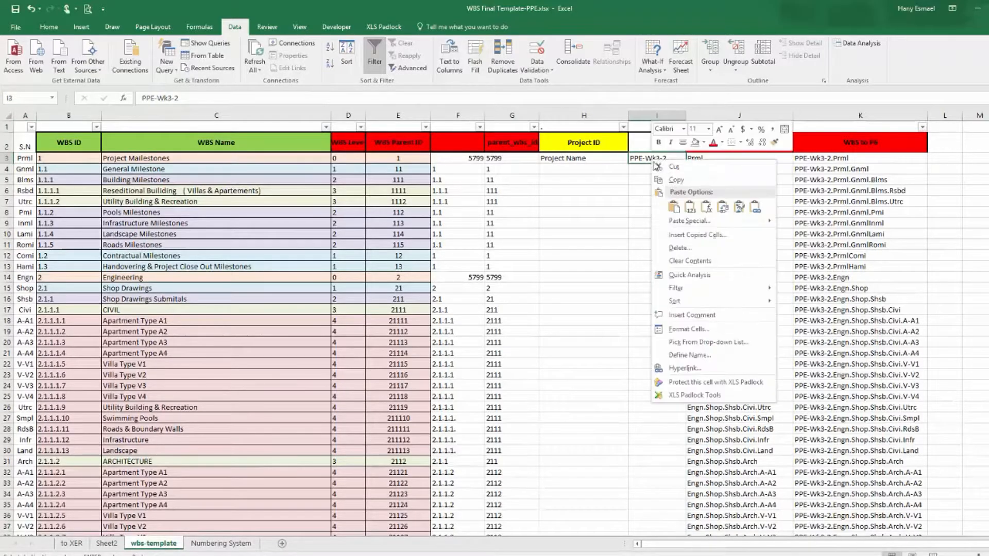
click(688, 207)
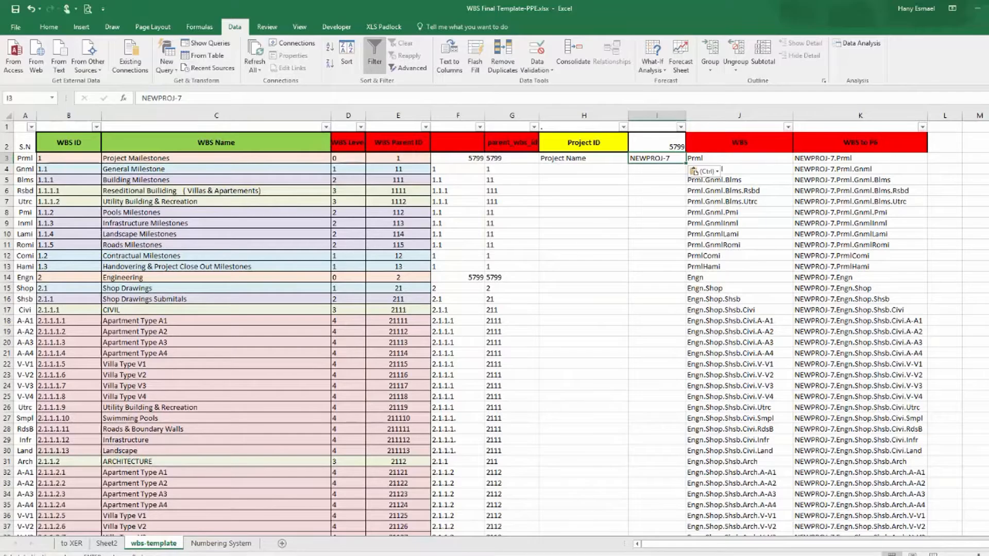
Fill the last PROJWBS row's WBS ID formula down through row 1667 on the to XER sheet.
click(76, 544)
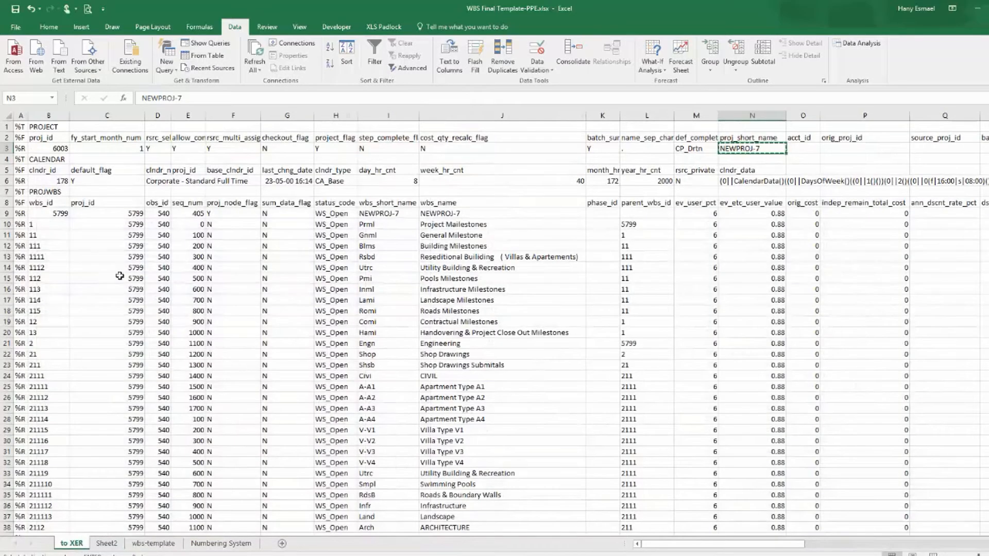
scroll(82, 367, down, 10)
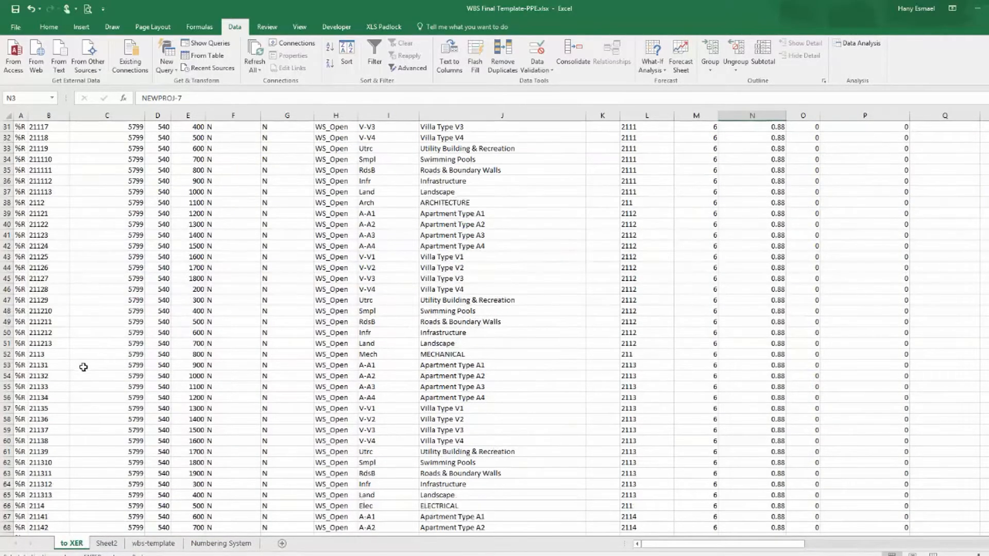
scroll(82, 367, down, 9)
scroll(82, 366, down, 20)
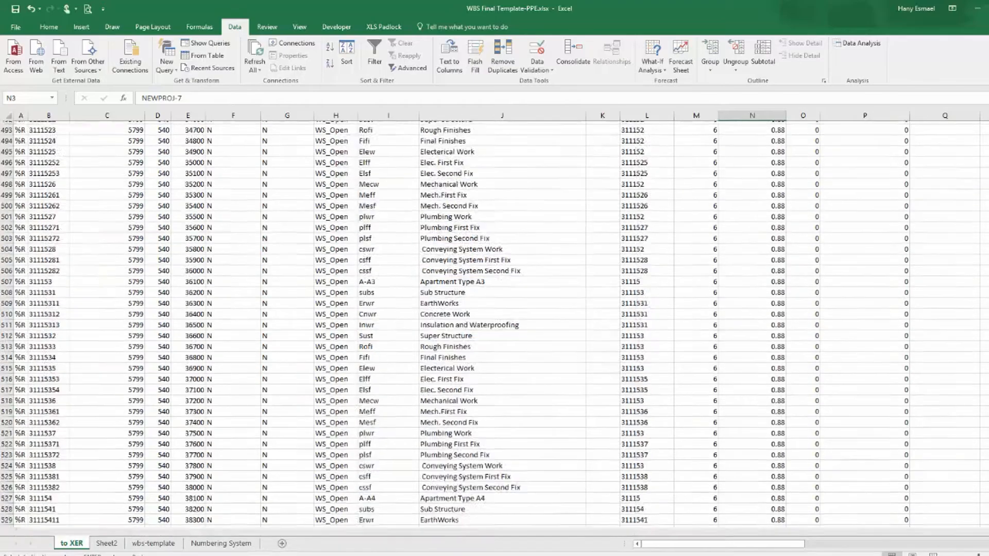
scroll(906, 466, down, 9)
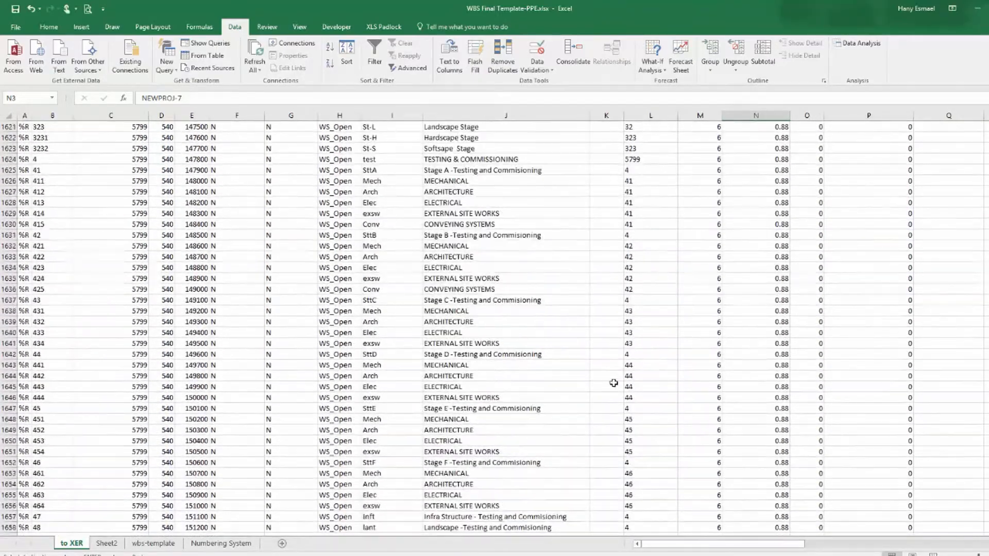
click(52, 334)
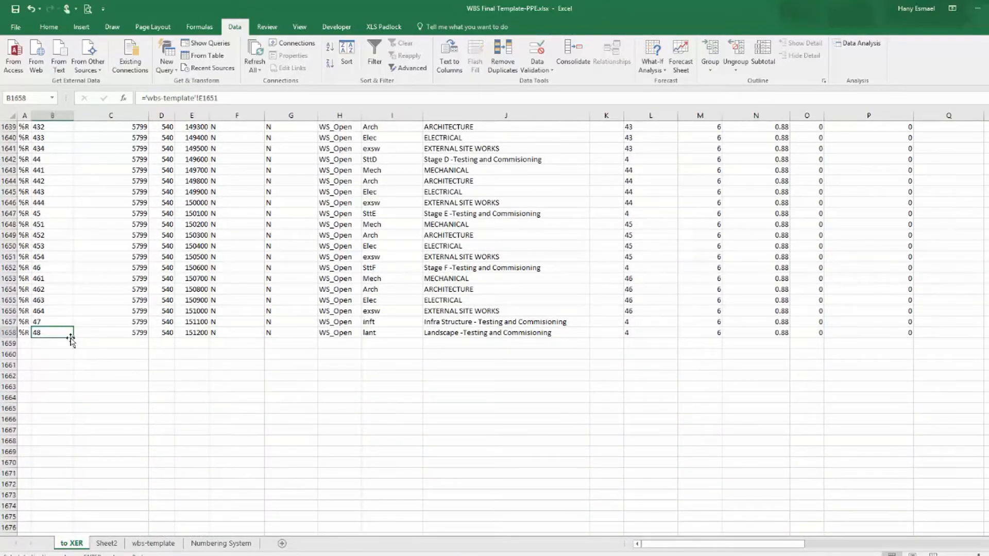
drag(73, 339, 77, 433)
click(72, 350)
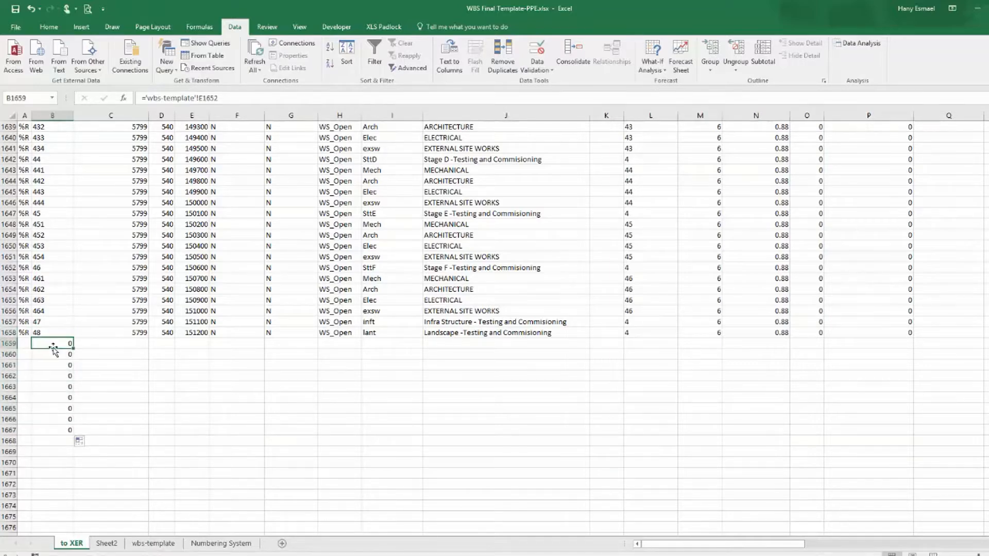
Delete the filled rows 1659 to 1667 below the last PROJWBS record.
drag(9, 343, 3, 431)
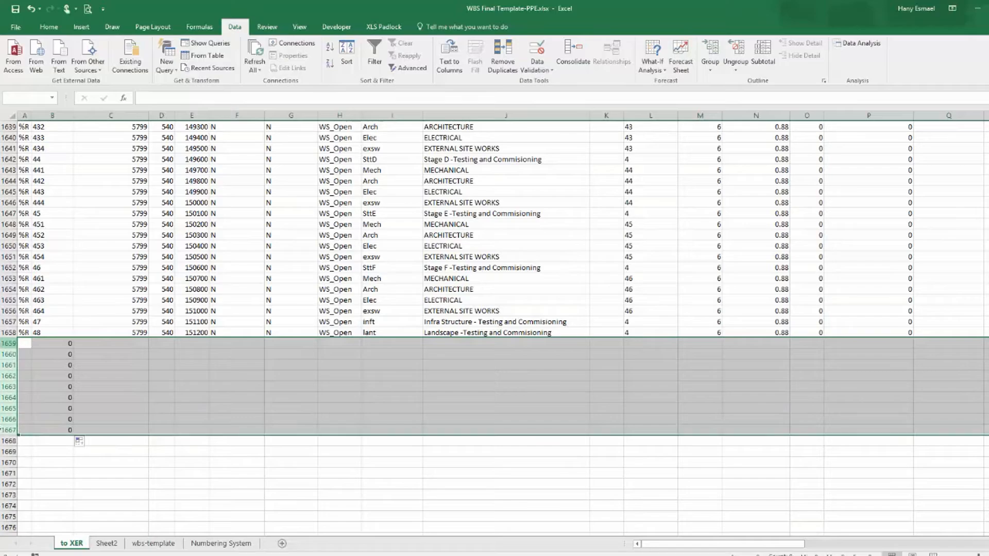
right_click(6, 432)
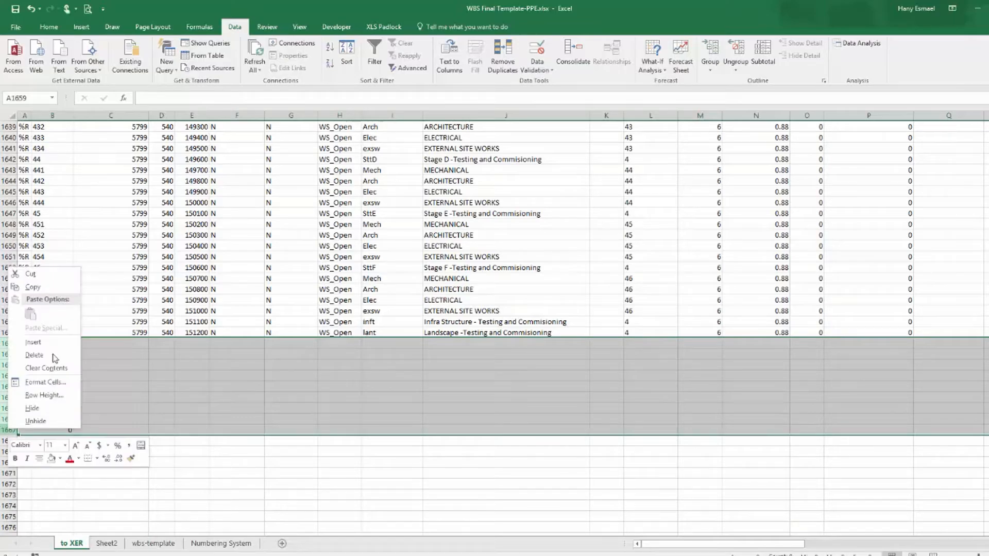
click(49, 290)
scroll(231, 243, up, 7)
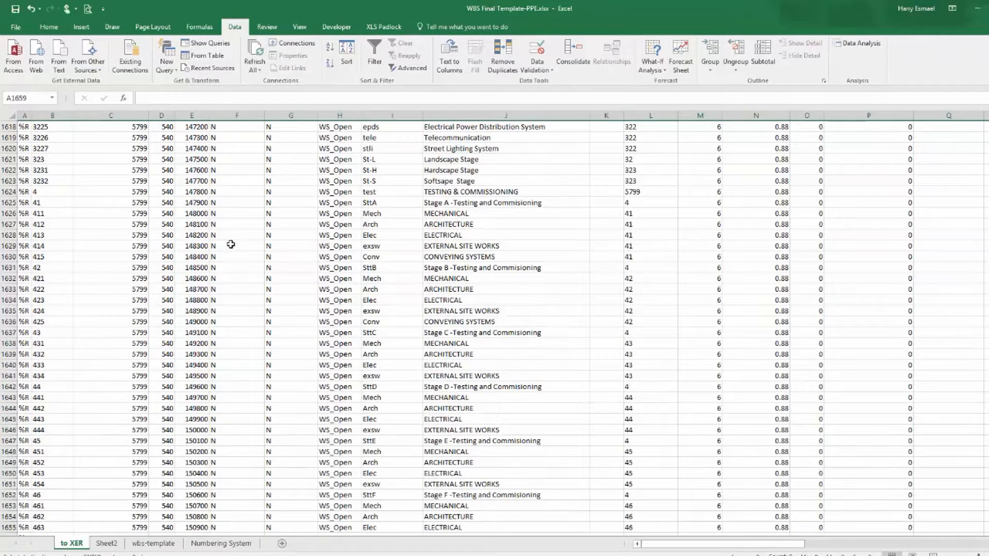
scroll(231, 244, down, 14)
scroll(231, 244, up, 5)
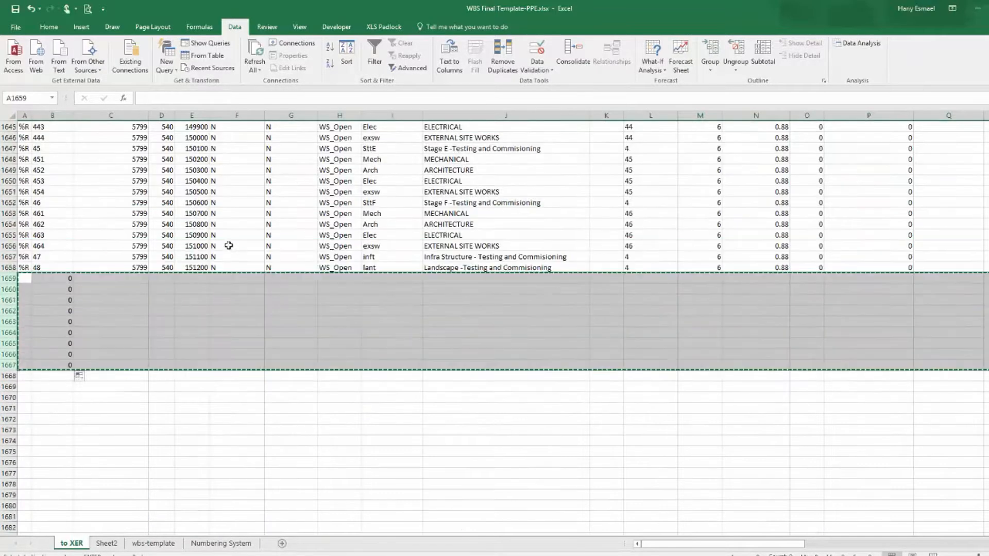
right_click(4, 278)
click(46, 377)
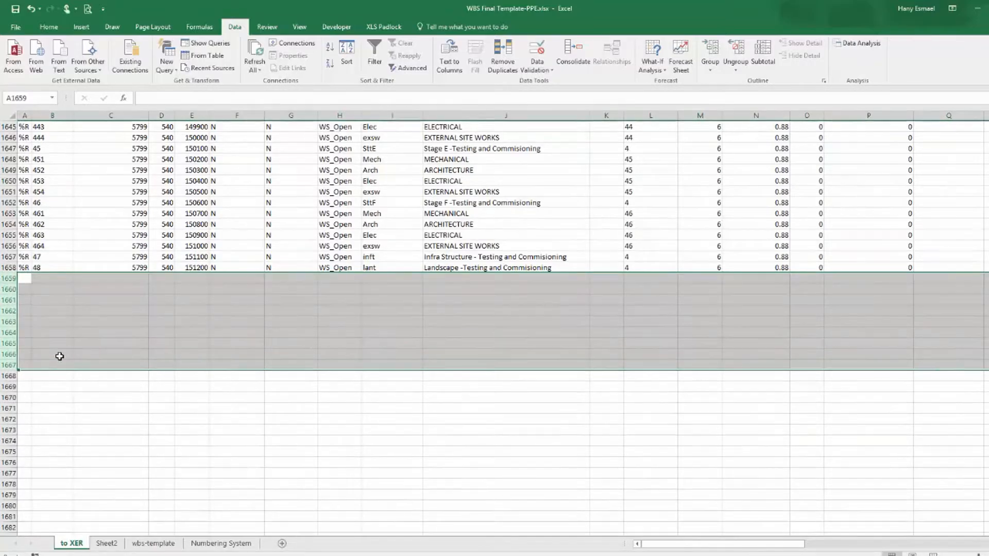
Copy rows 1 to 1658 of the to XER sheet and paste them over the PROJECT through PROJWBS sections in the XER file.
drag(988, 518, 988, 123)
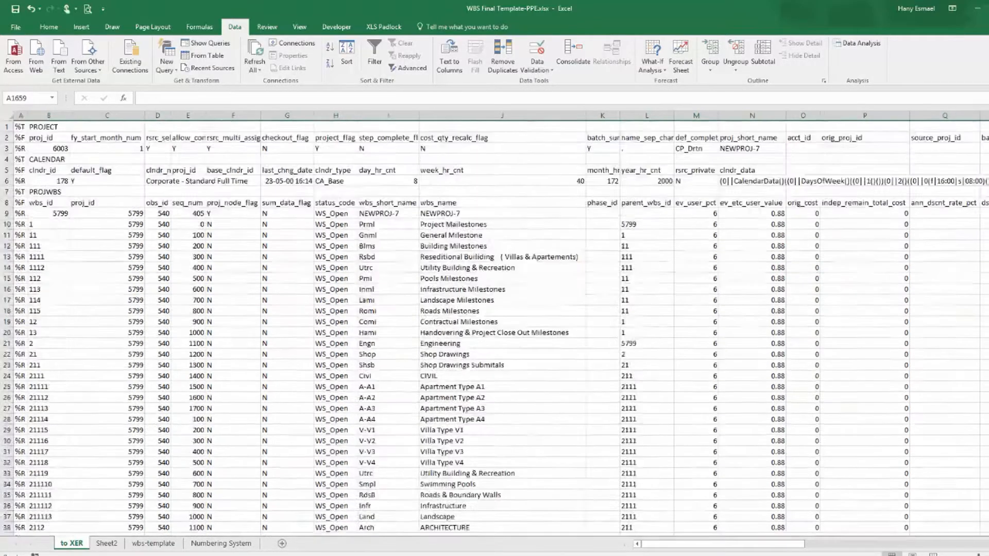
drag(5, 127, 9, 517)
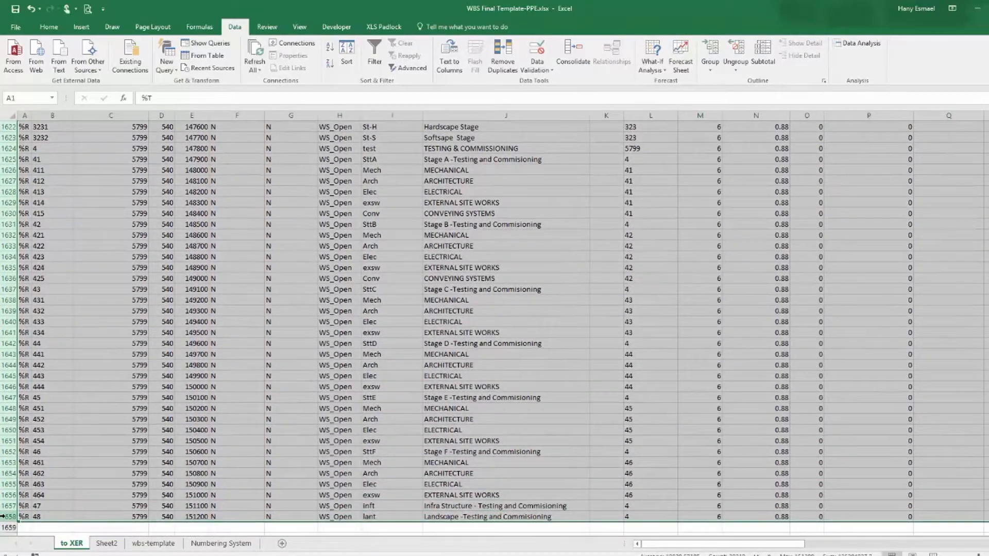
right_click(10, 519)
click(30, 377)
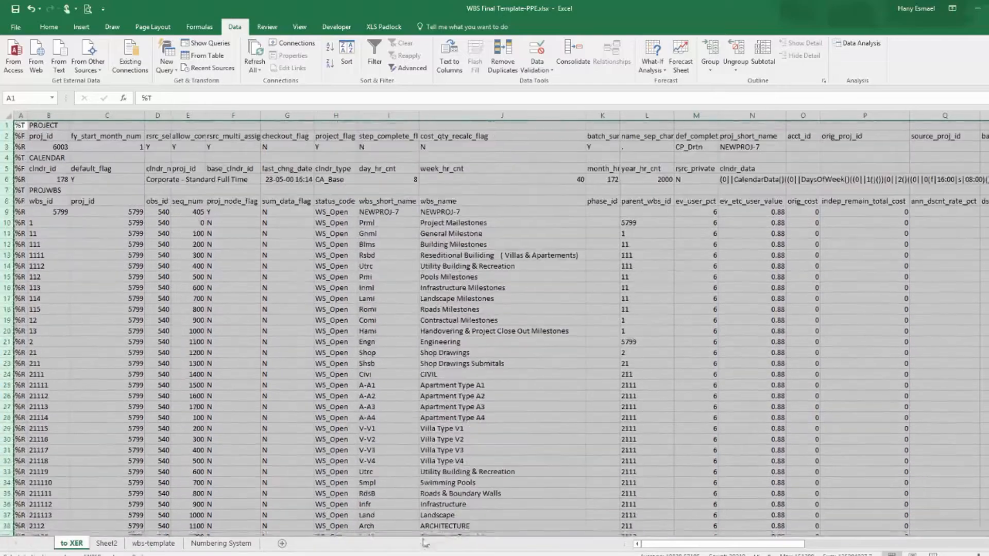
key(alt+Tab)
click(164, 305)
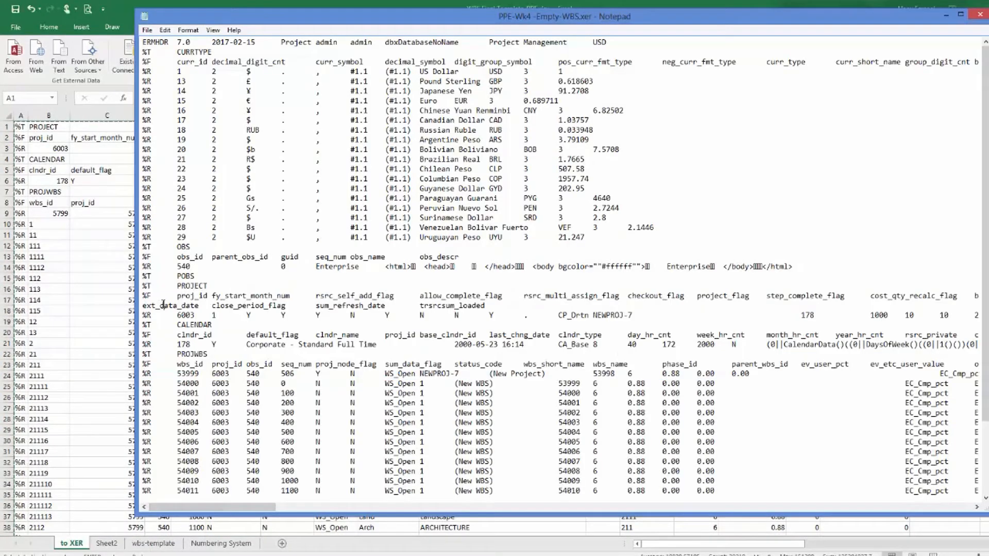
drag(143, 285, 87, 485)
key(ctrl+v)
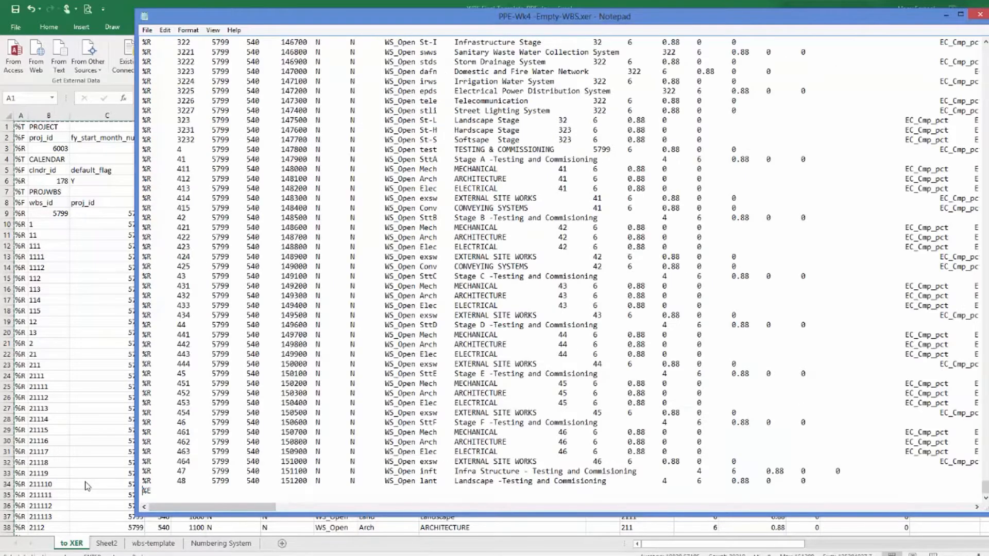
Close Notepad, saving the edited XER file.
click(980, 15)
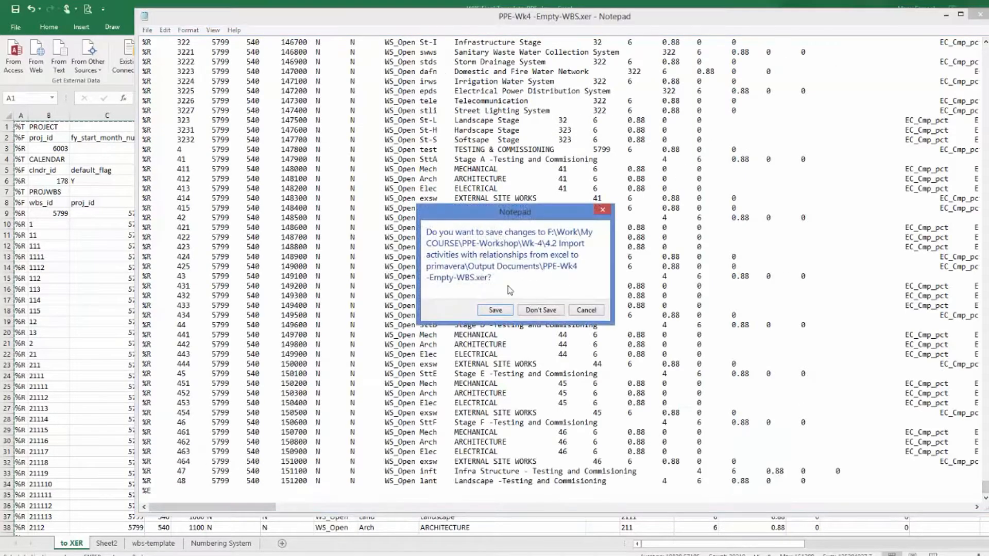
click(495, 311)
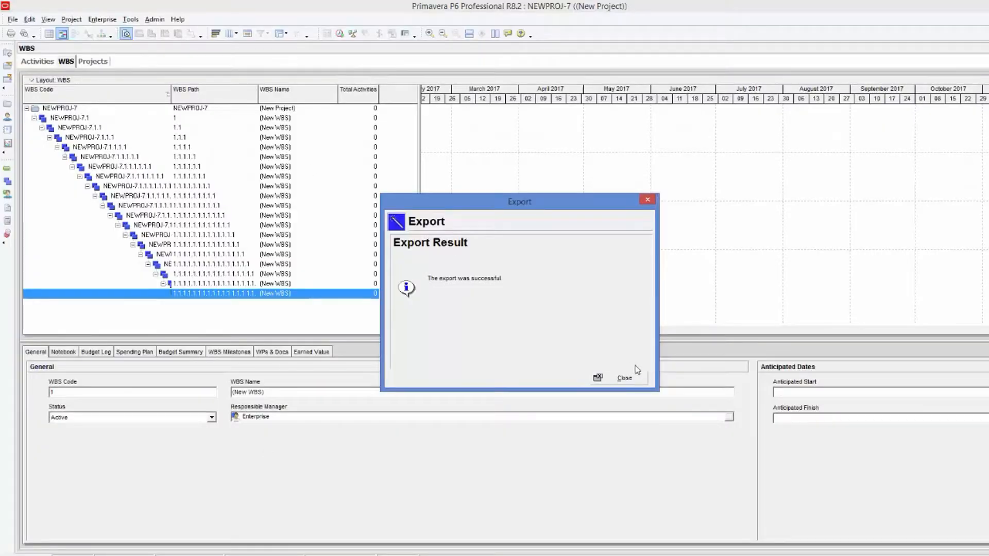
Open the Projects window in Primavera P6.
click(634, 378)
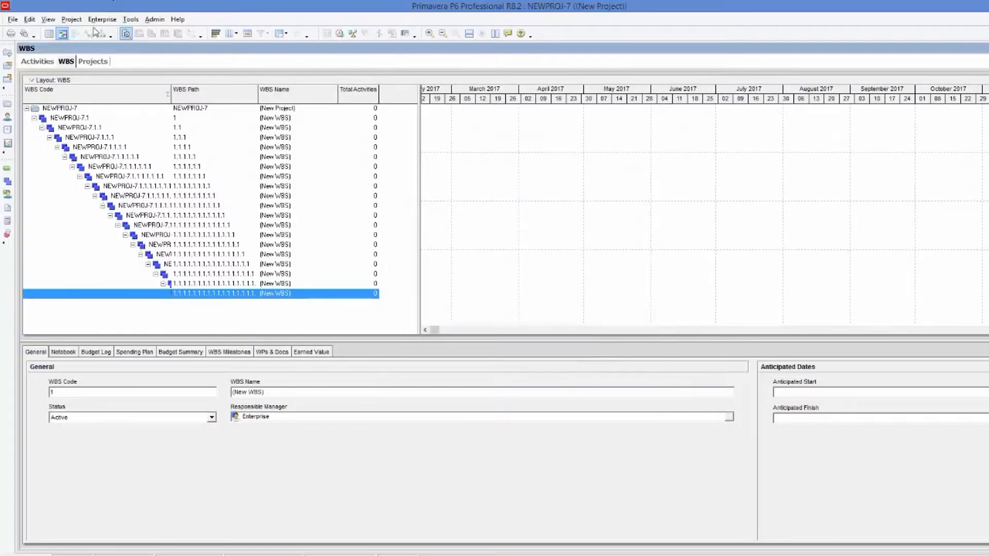
click(98, 21)
click(103, 31)
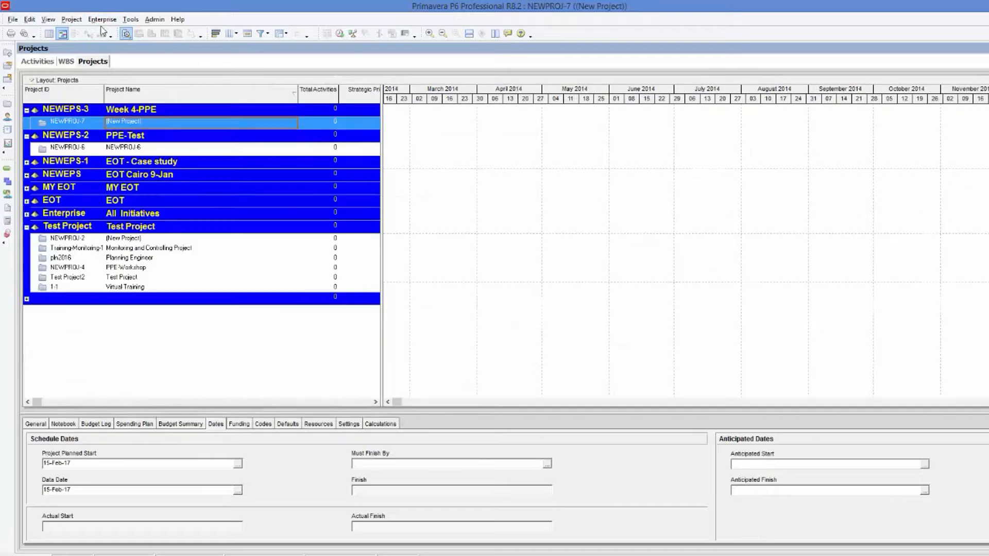
Delete the existing NEWPROJ-7 project from the Week 4-PPE EPS.
right_click(137, 126)
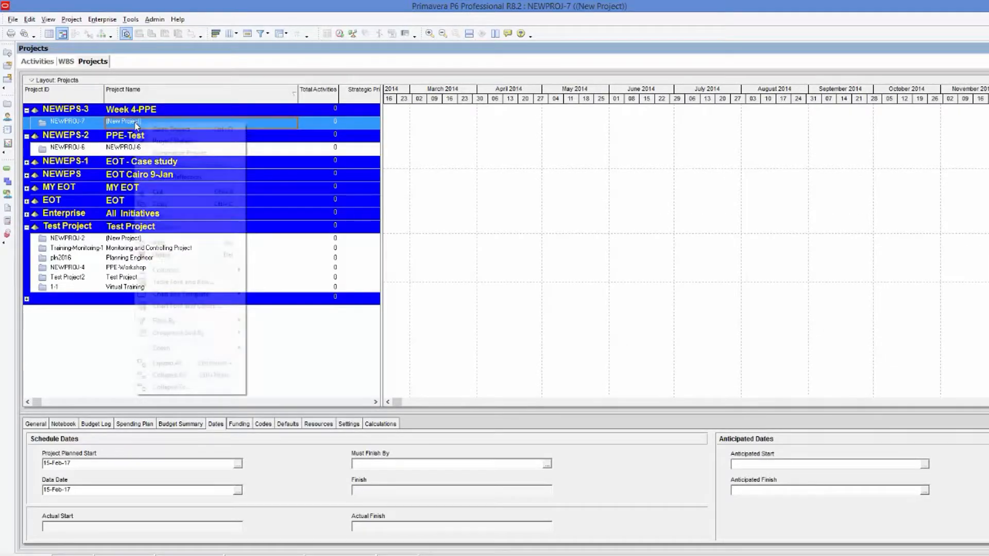
click(190, 255)
click(494, 318)
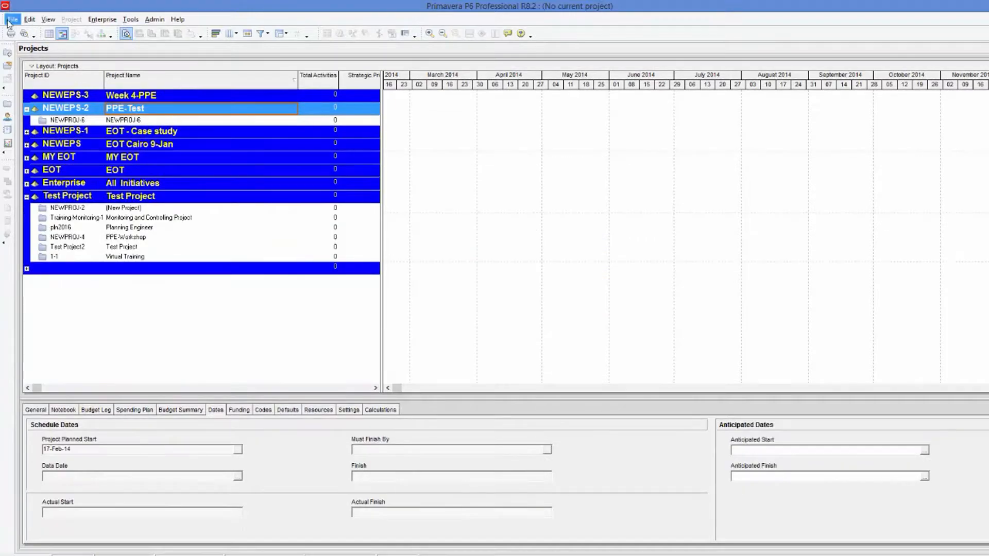
Start a Primavera PM (XER) import and choose the file PPE-Wk4 -Empty-WBS.xer from the Output Documents folder.
click(10, 20)
click(39, 98)
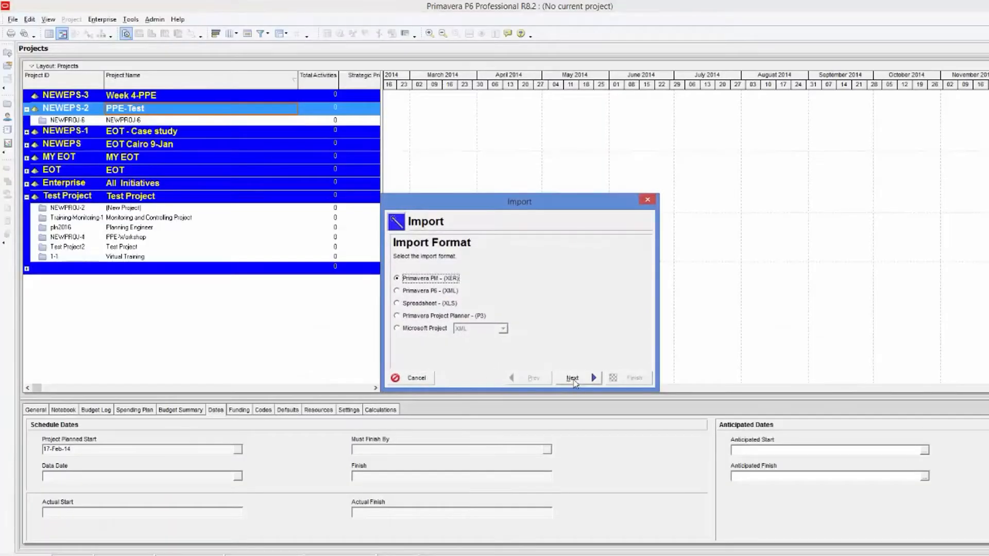
click(573, 379)
click(573, 379)
click(554, 290)
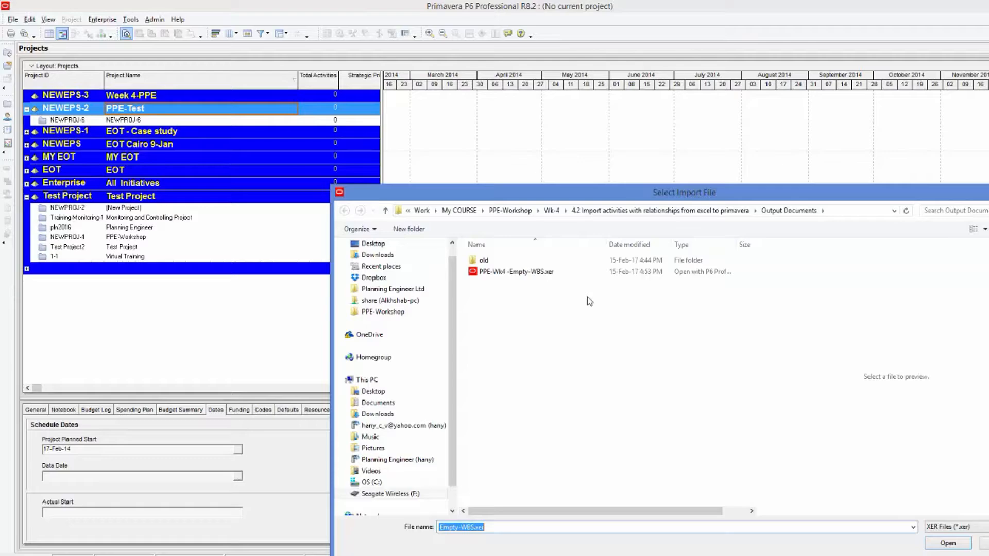
double_click(551, 271)
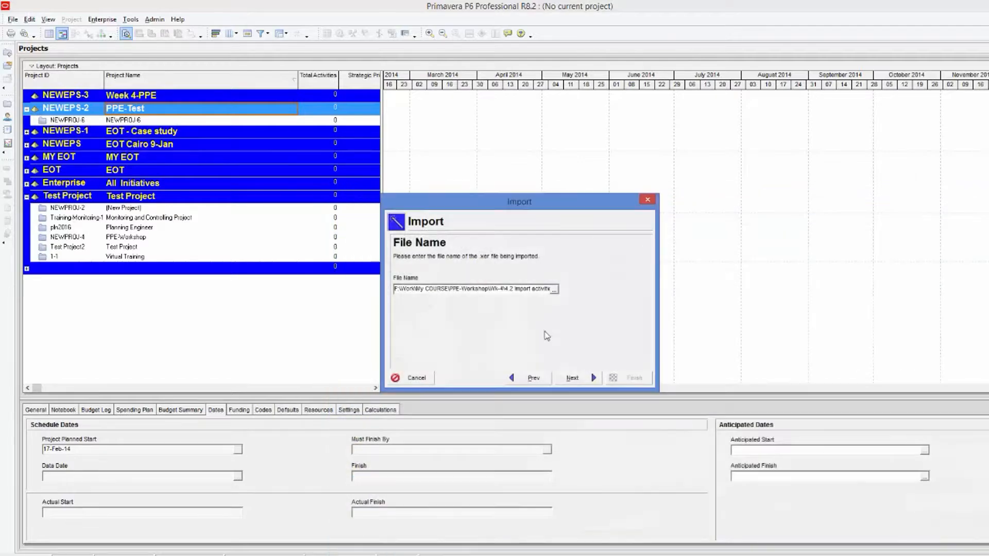
click(578, 380)
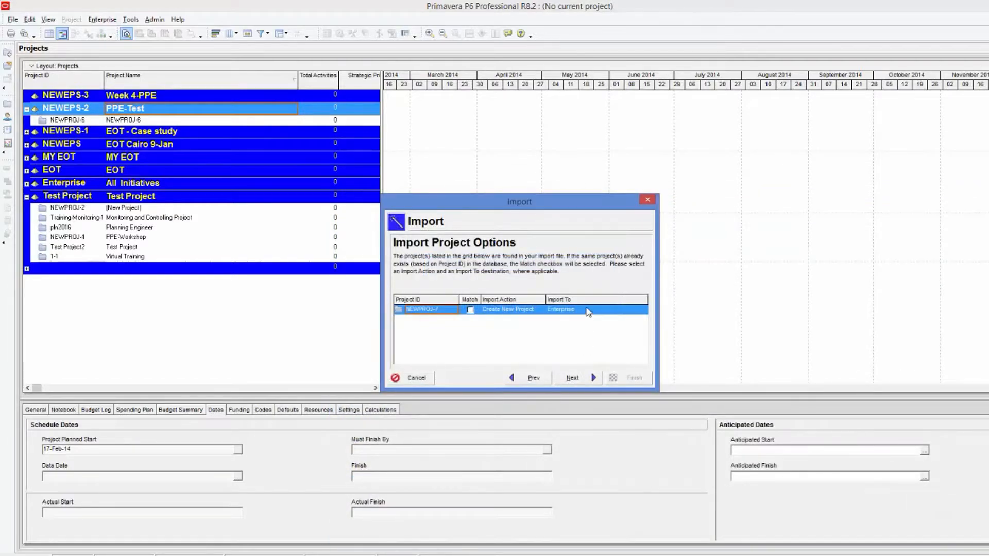
Set the import destination to the PPE-Test EPS, keep the default update configuration, and finish the import.
click(588, 311)
click(643, 310)
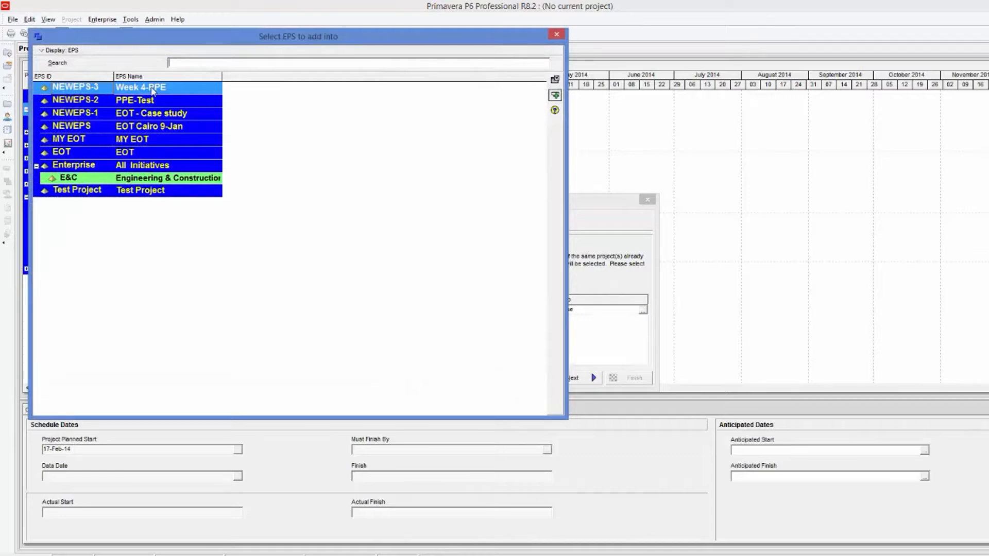
double_click(155, 100)
click(575, 379)
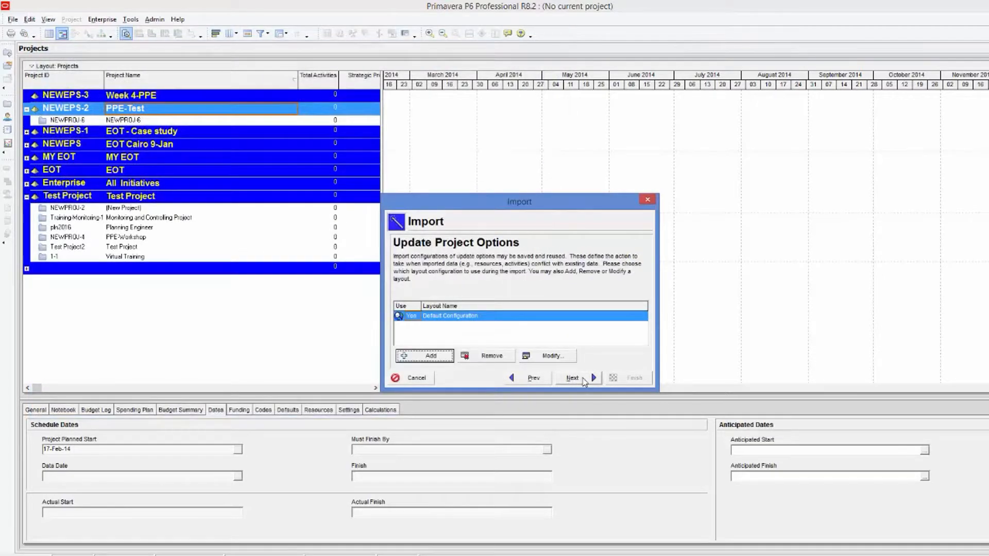
click(575, 379)
click(614, 380)
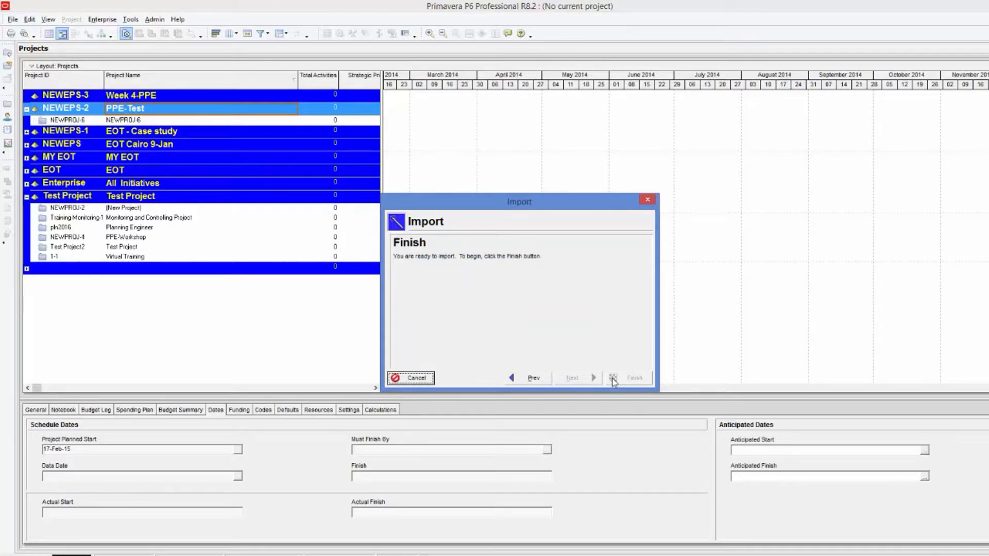
click(614, 380)
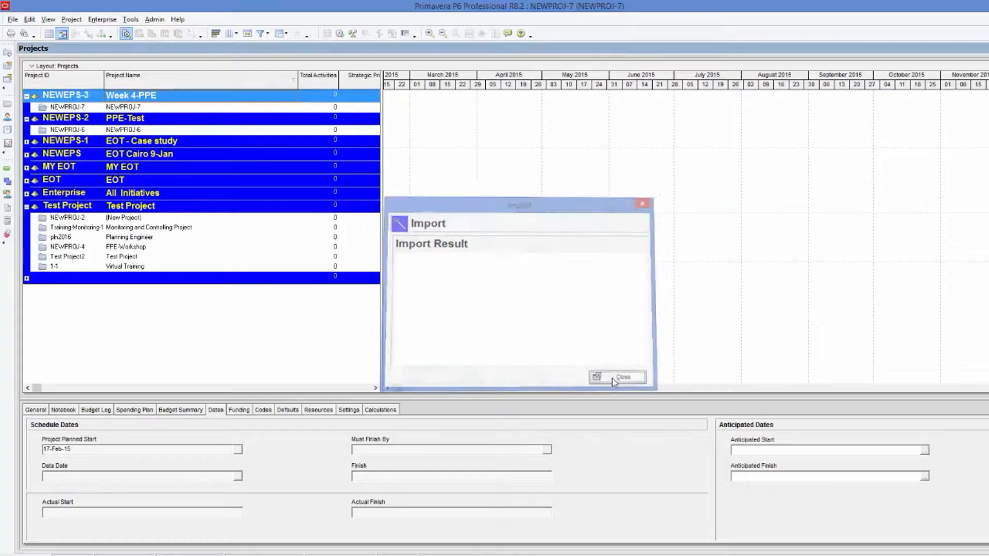
Open the imported NEWPROJ-7 project and enlarge the activity table to review its WBS structure.
right_click(138, 108)
click(166, 110)
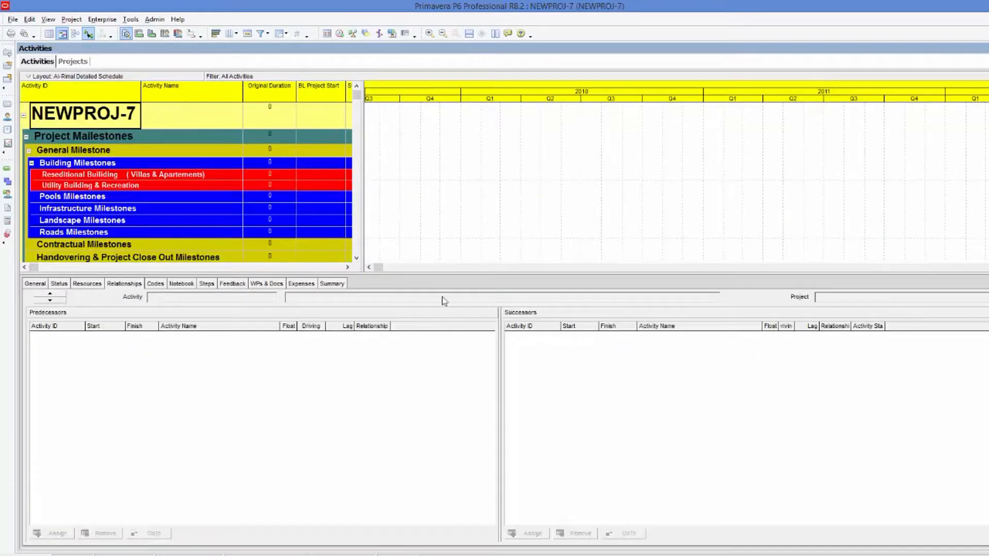
drag(422, 273, 423, 433)
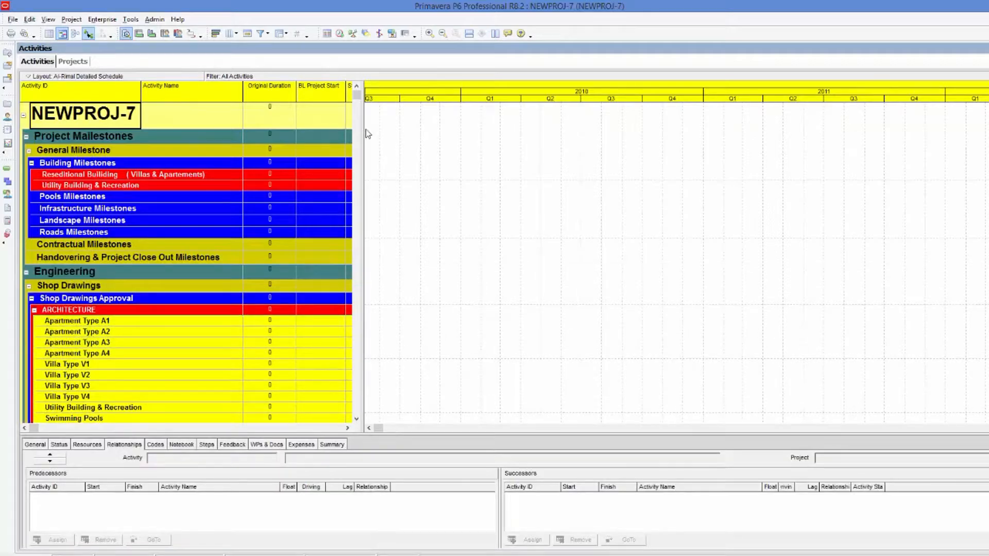
scroll(365, 130, down, 9)
drag(360, 101, 356, 407)
scroll(367, 129, up, 20)
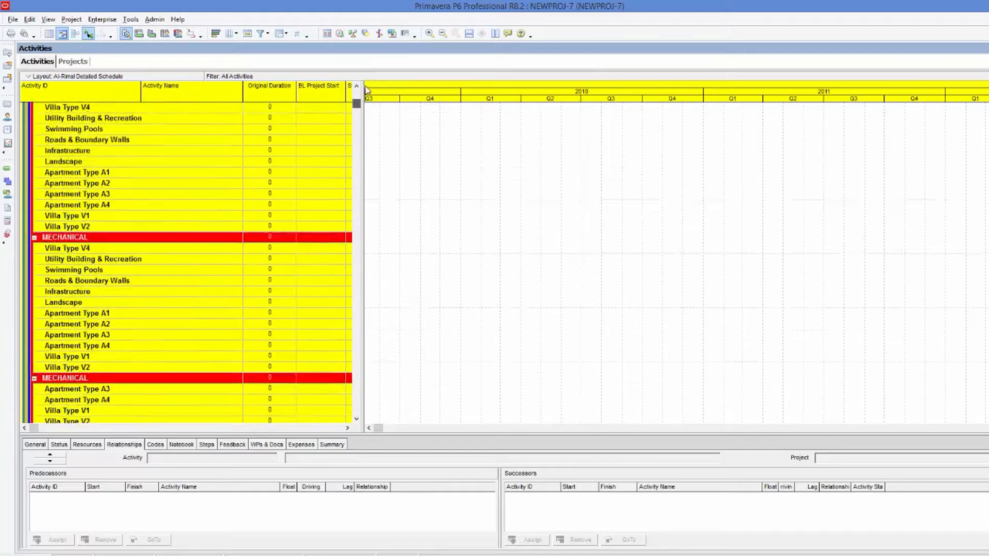
drag(363, 112, 556, 137)
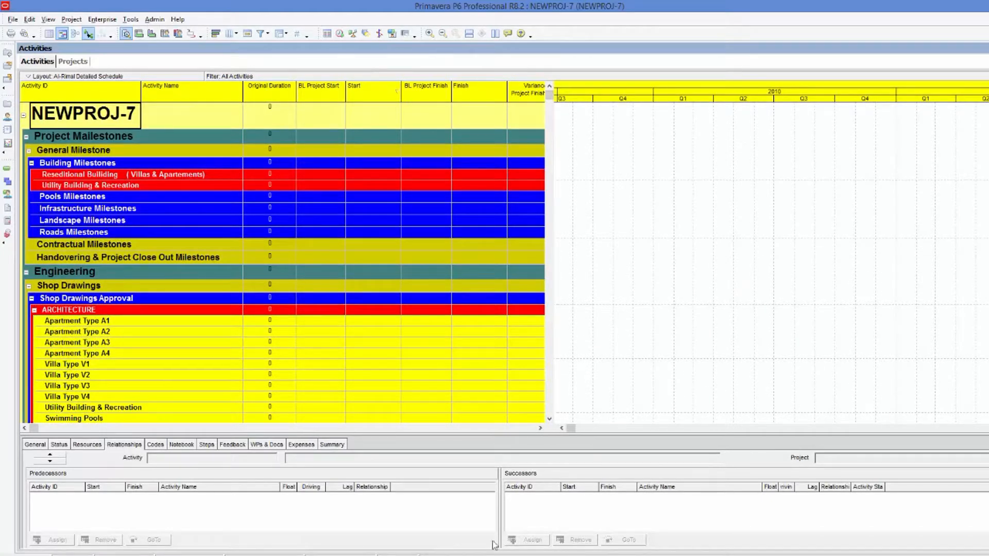
Close the WBS Final Template-PPE workbook, saving its changes.
key(alt+Tab)
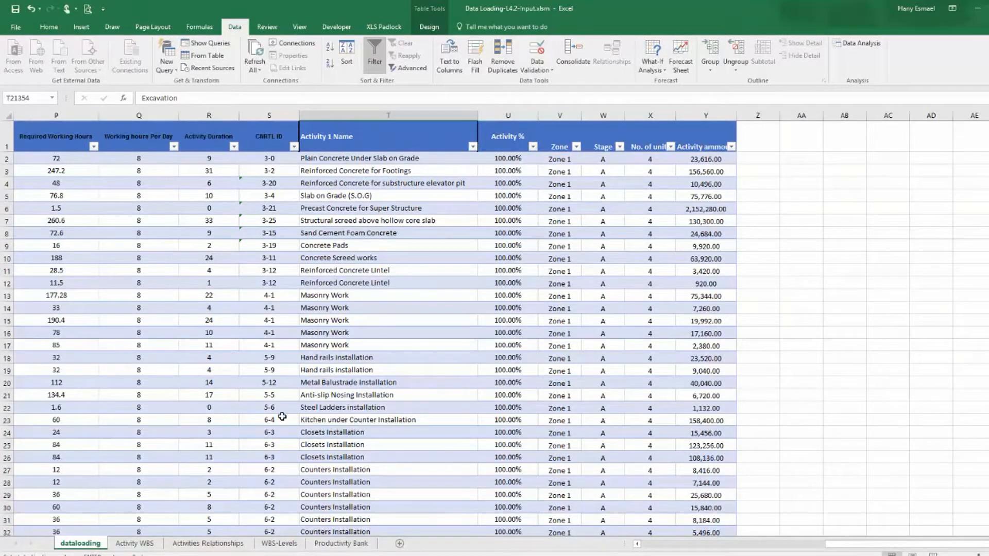
key(alt+Tab)
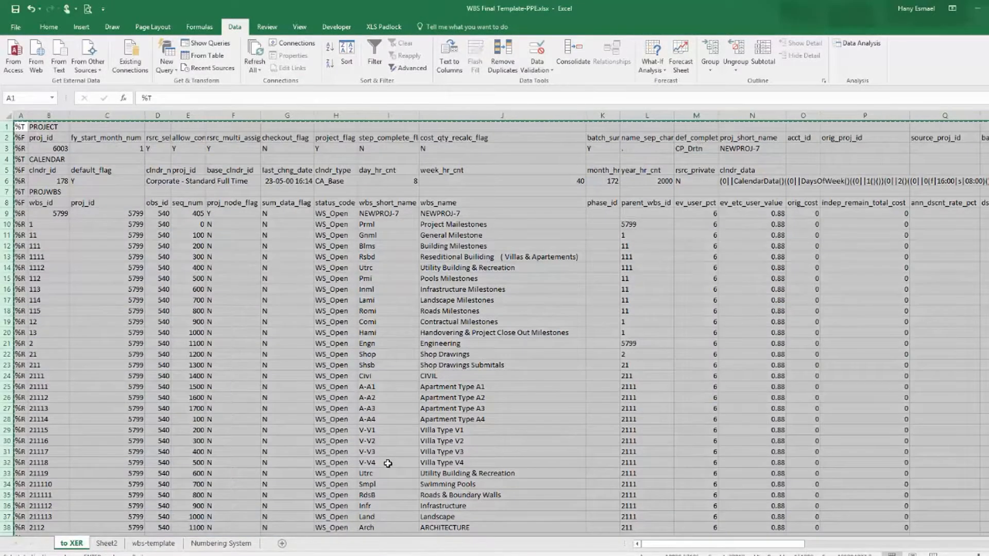
click(987, 9)
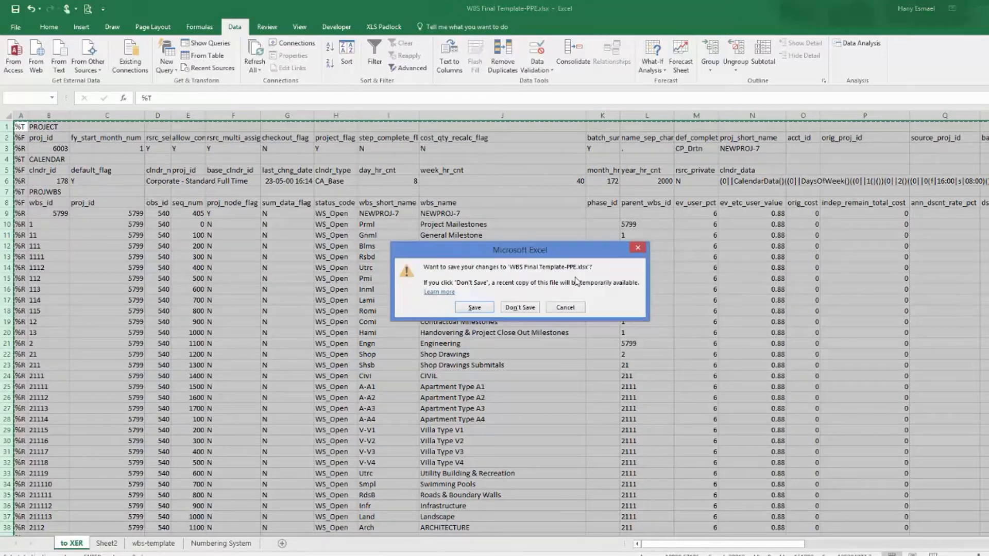
click(475, 308)
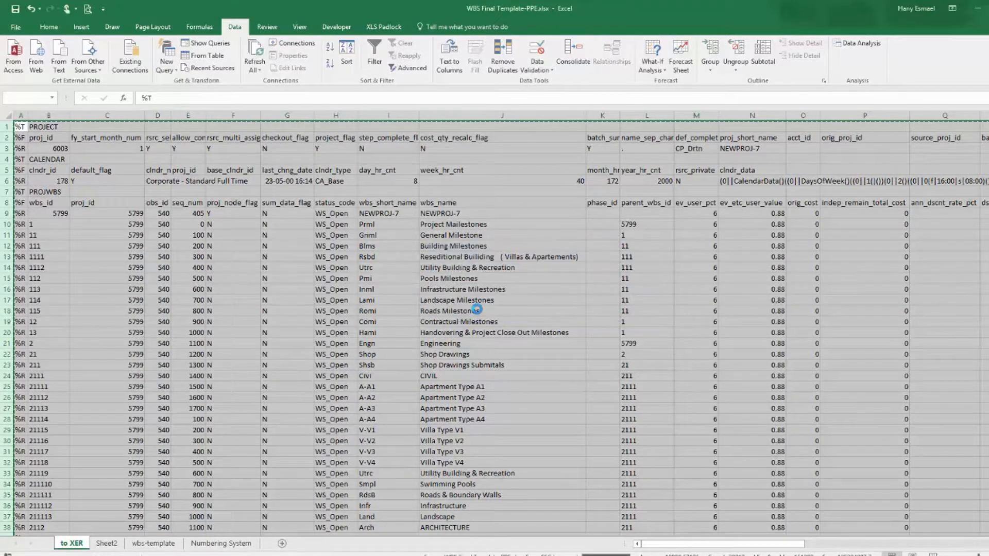
click(489, 329)
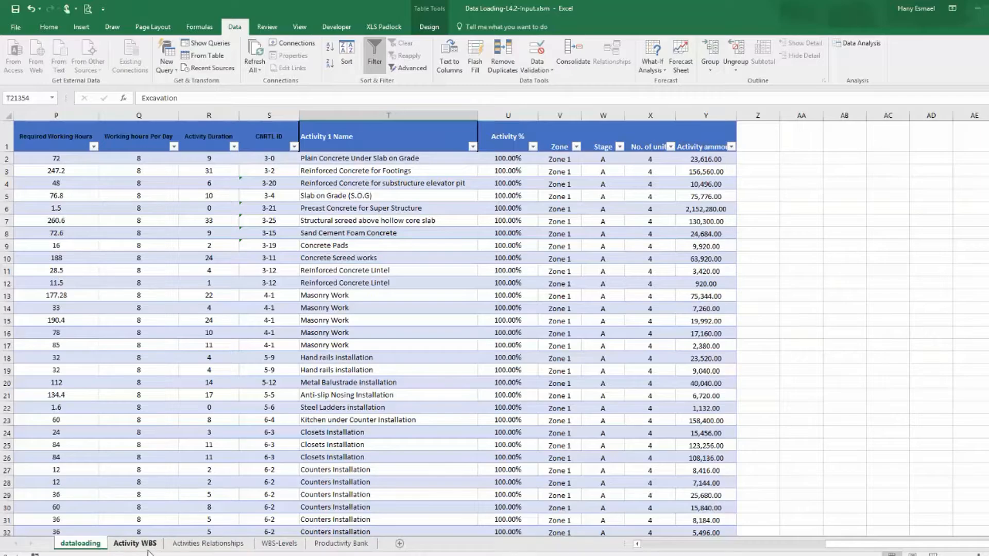
Examine the control IDs and names on the Activity WBS sheet.
click(135, 543)
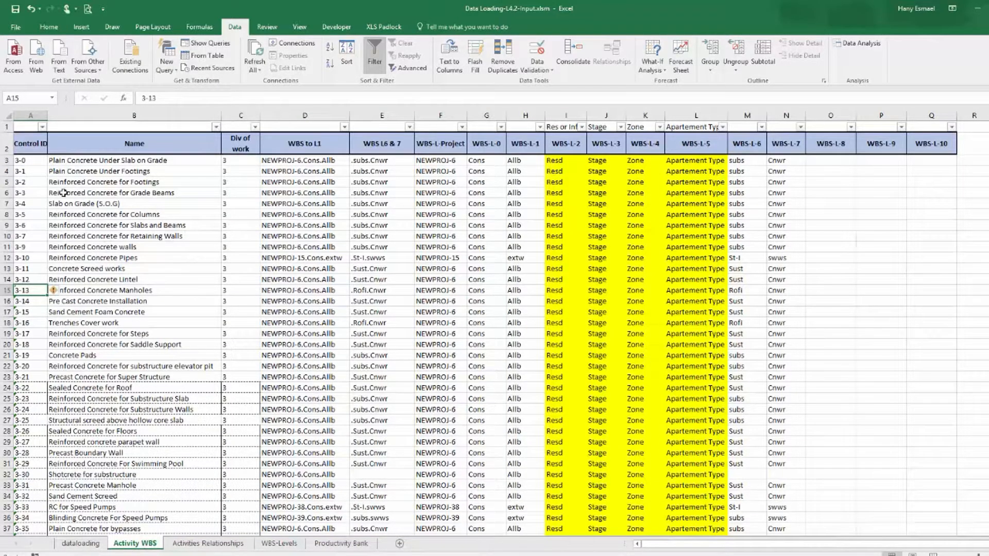
drag(31, 164, 407, 183)
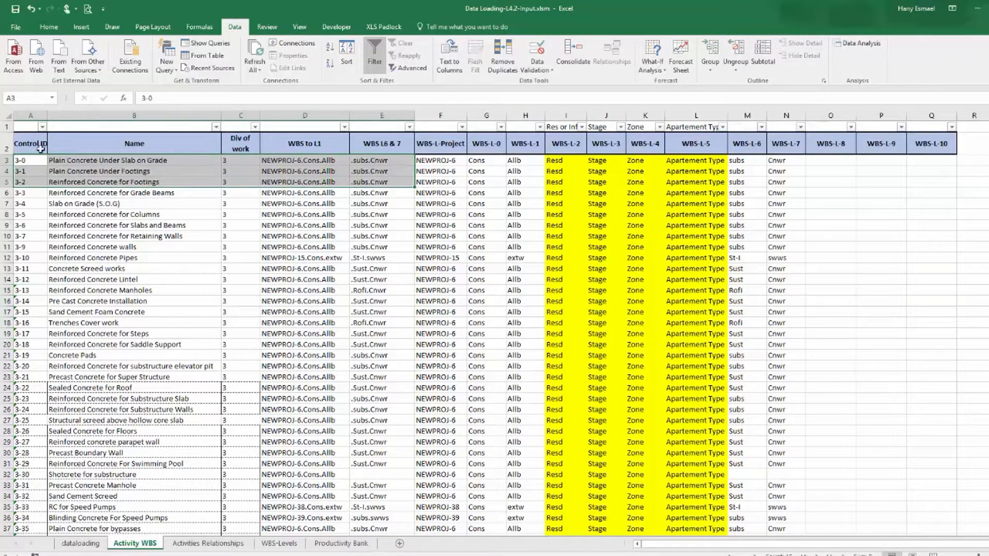
click(80, 195)
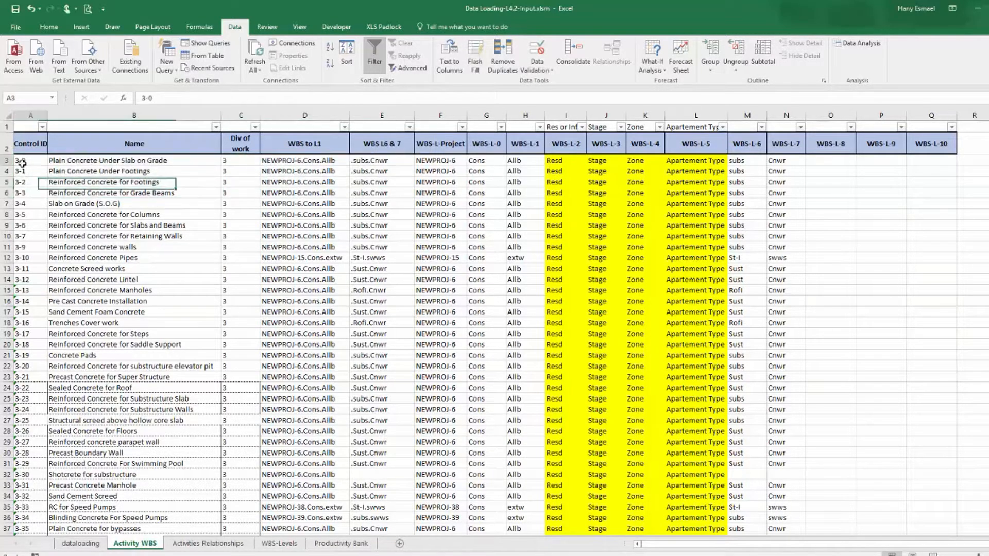
drag(21, 163, 143, 507)
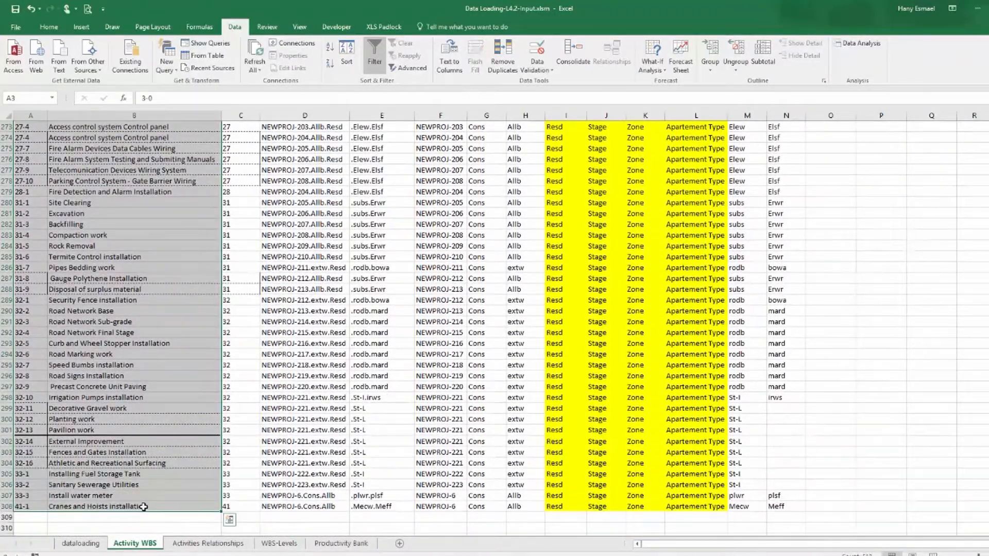
Copy the Activity 1 Name column from the dataloading sheet into column B of a new sheet and autofit its width.
click(80, 544)
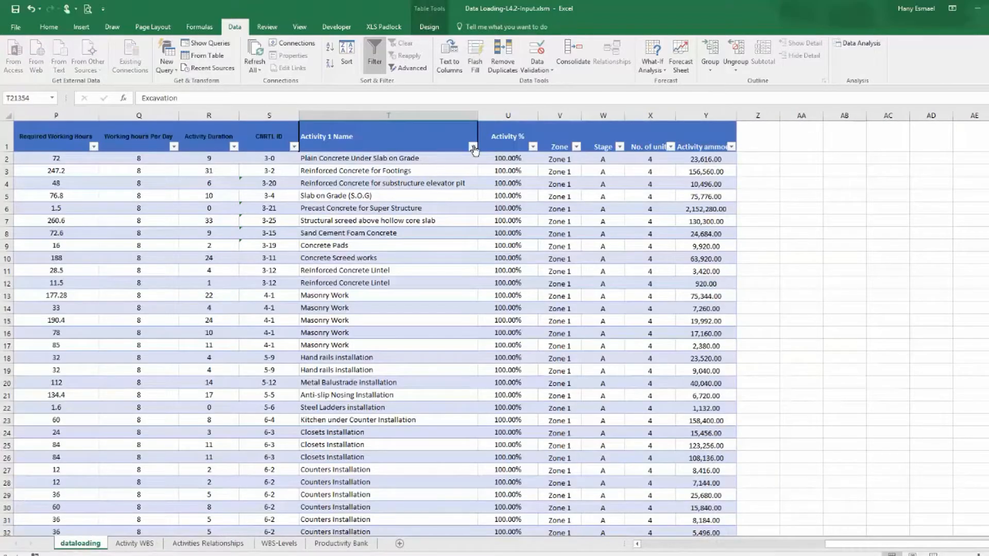
right_click(434, 112)
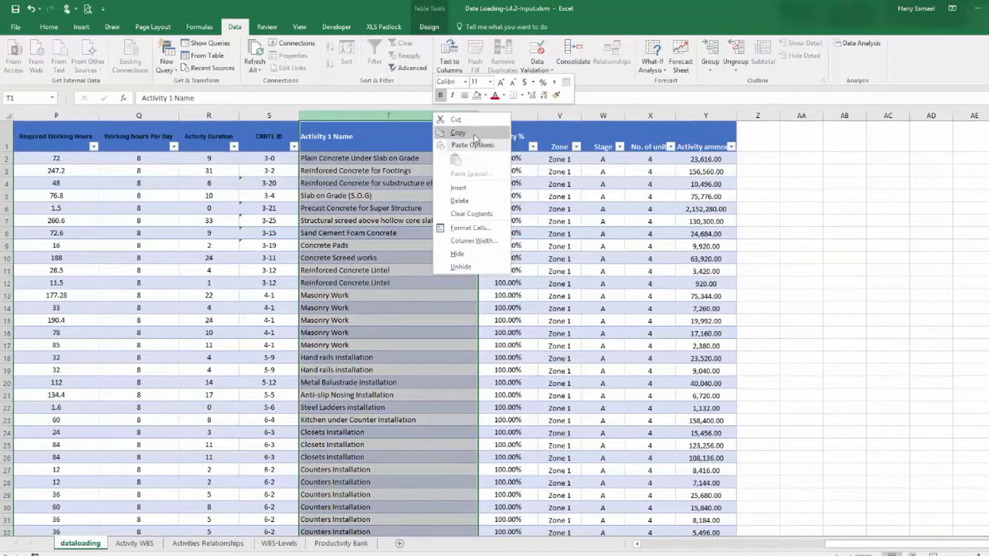
click(475, 135)
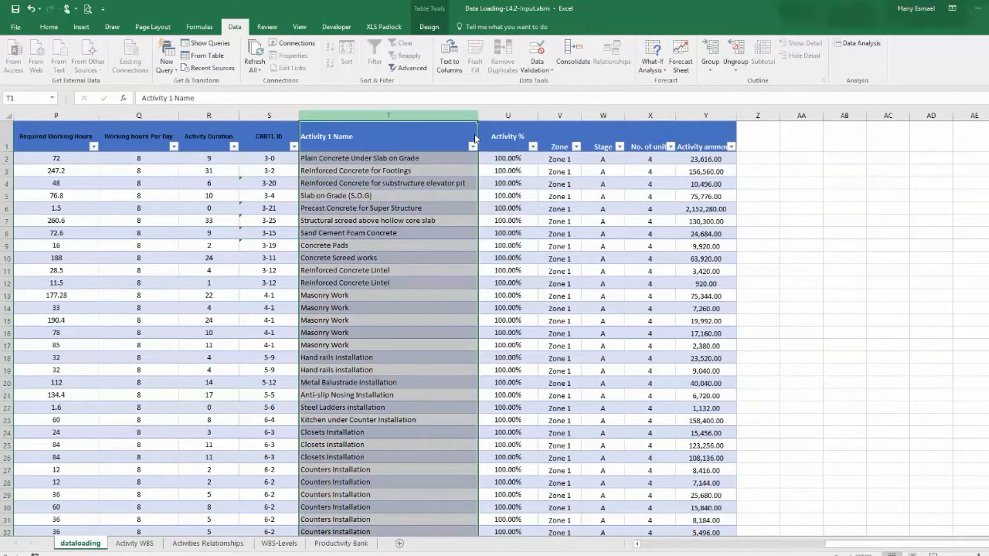
click(401, 544)
click(65, 114)
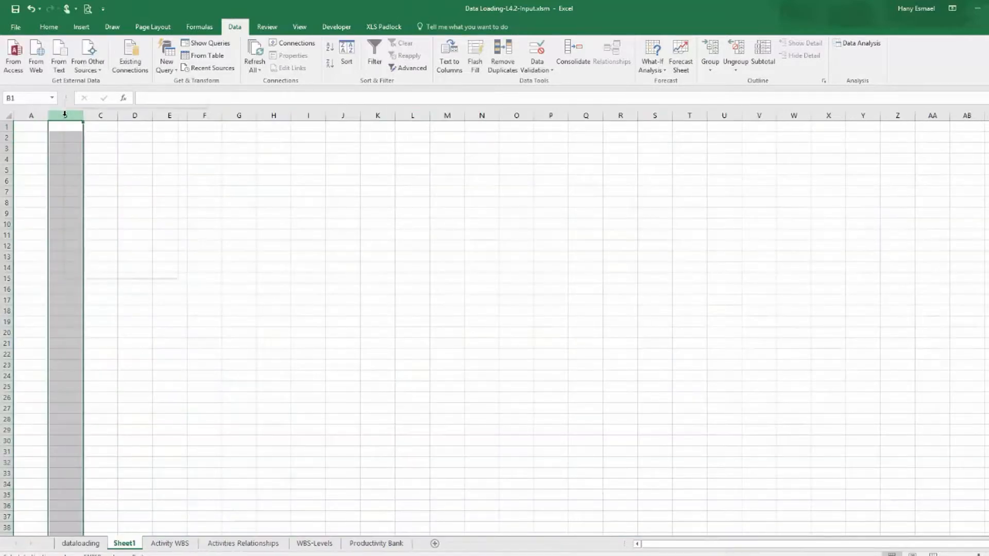
right_click(64, 114)
click(103, 162)
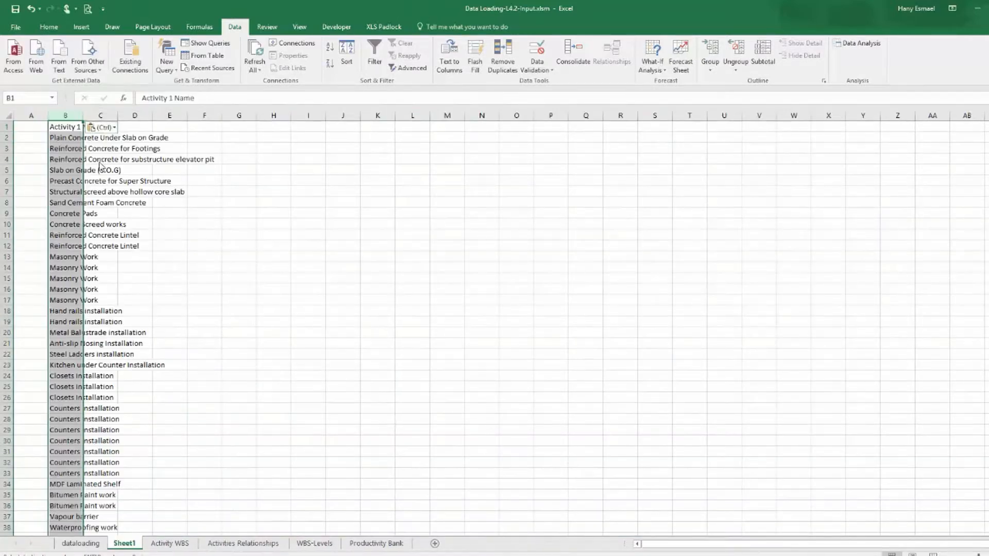
double_click(83, 116)
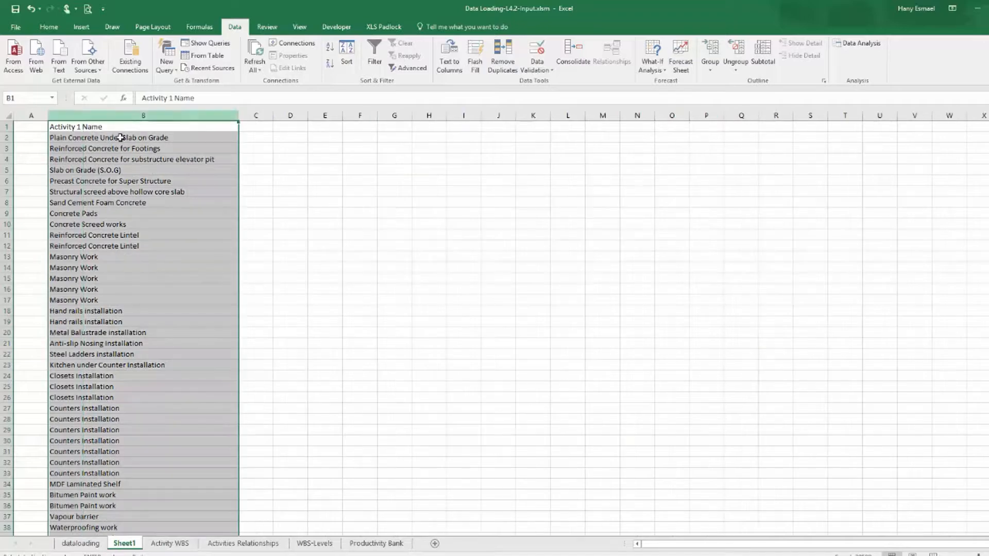
Copy the CNRTL ID column from the dataloading sheet into column A of Sheet1.
click(86, 546)
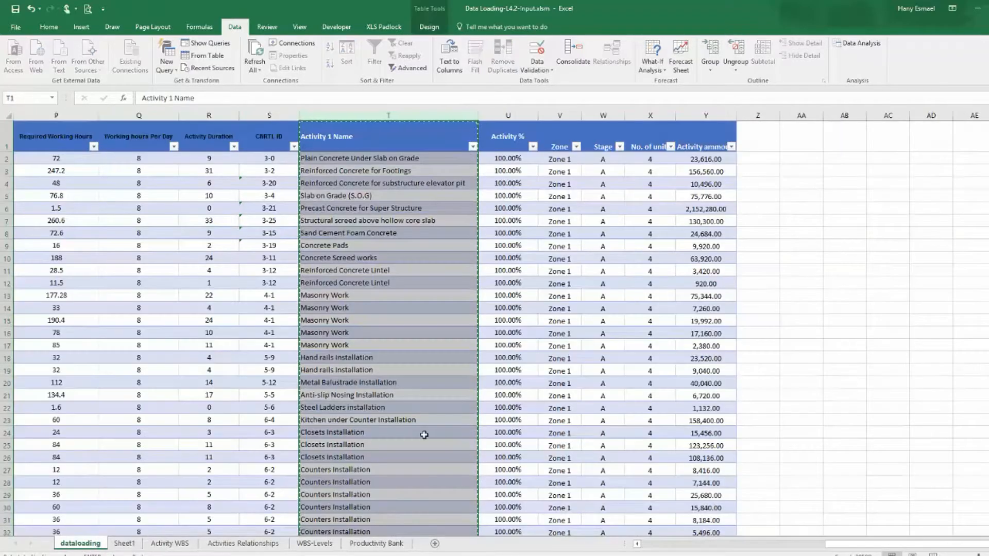
right_click(279, 112)
click(299, 135)
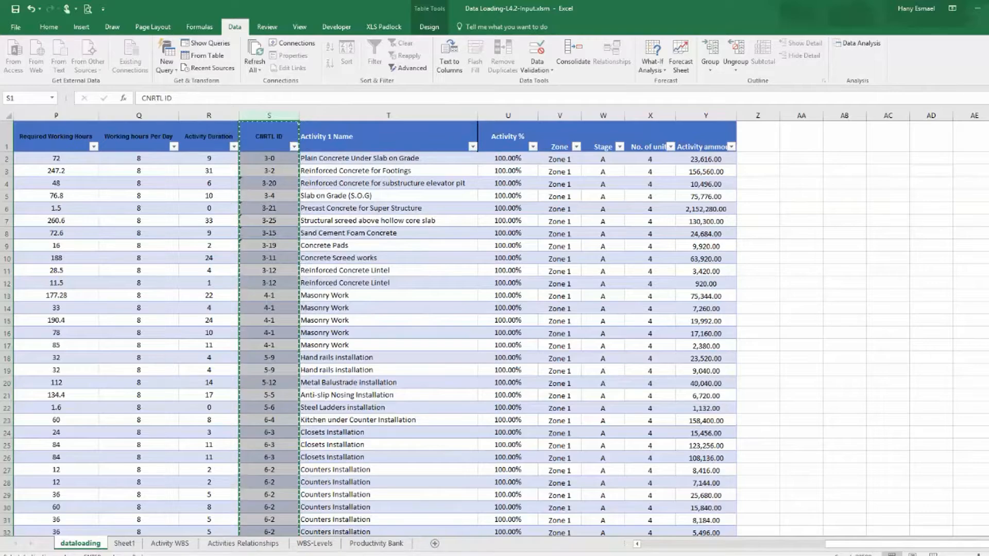
click(124, 543)
right_click(34, 116)
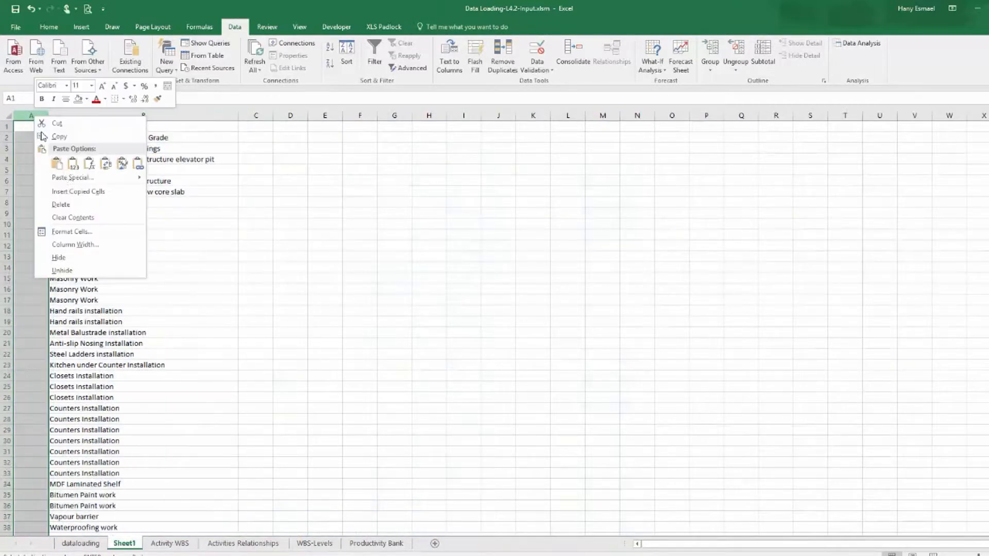
click(73, 164)
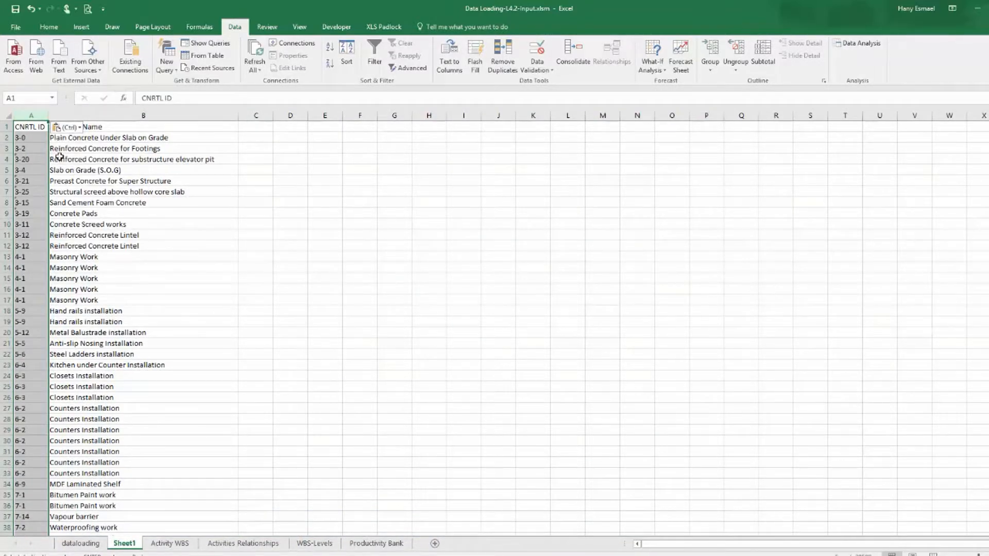
Remove duplicate rows across columns A and B of Sheet1.
drag(64, 118, 67, 118)
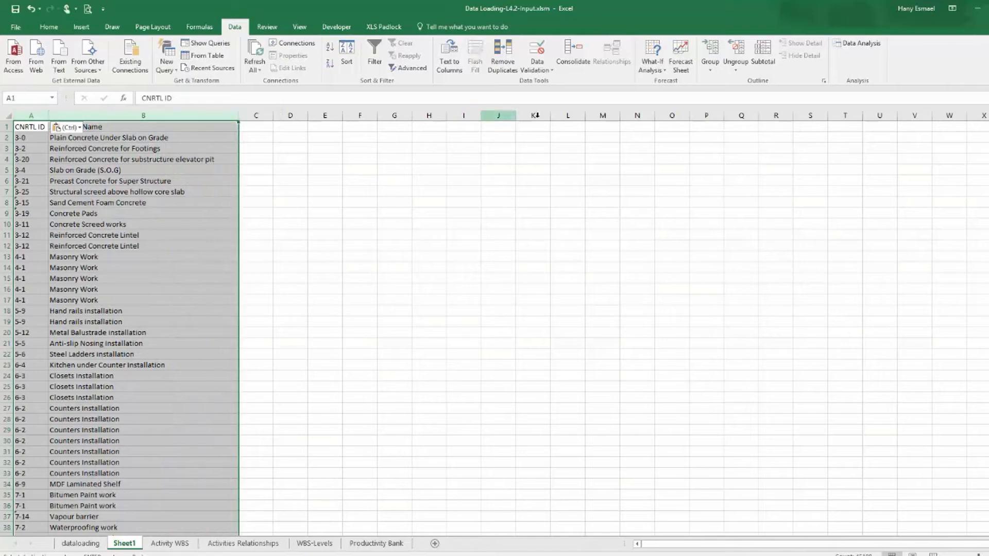
click(502, 61)
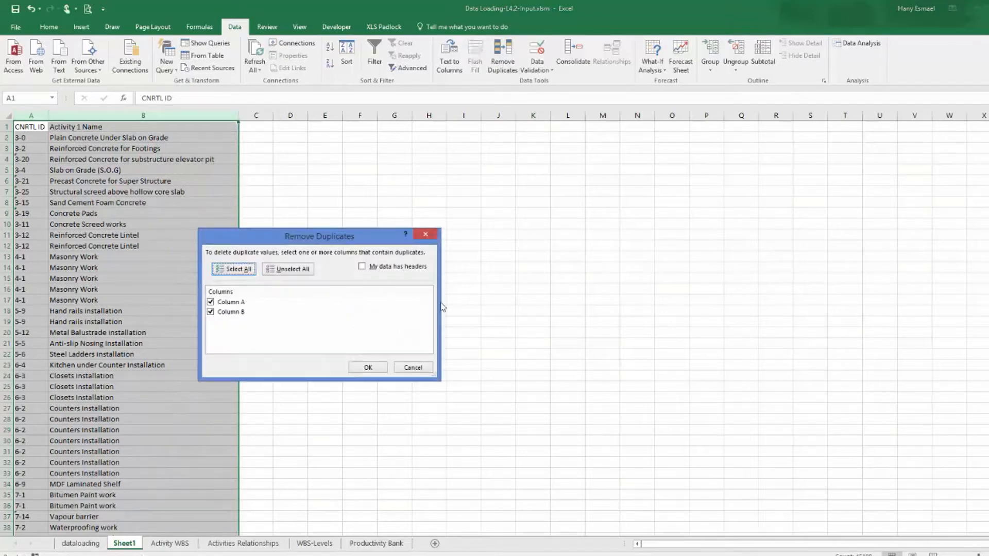
click(368, 368)
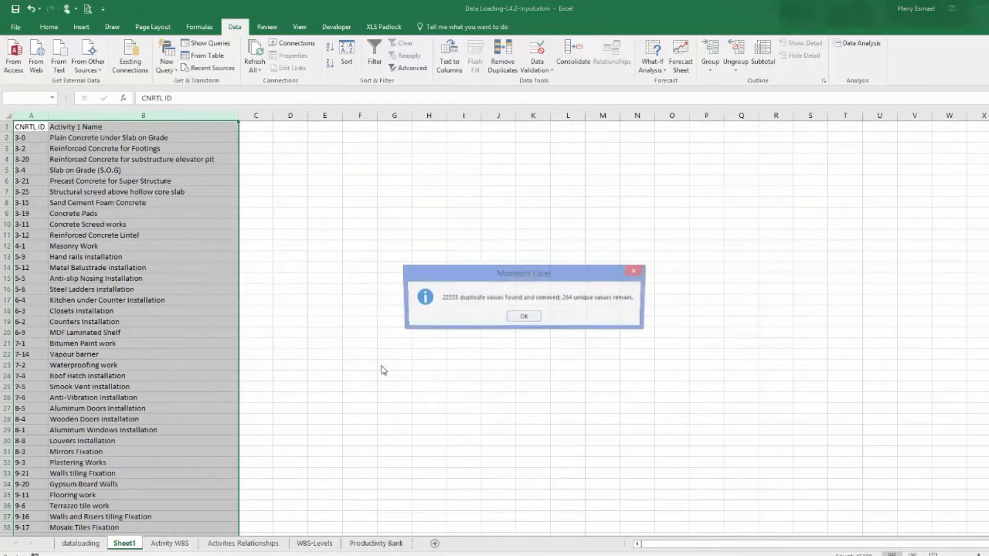
click(516, 319)
scroll(180, 350, down, 20)
scroll(179, 362, down, 20)
scroll(175, 370, up, 20)
scroll(175, 370, up, 20)
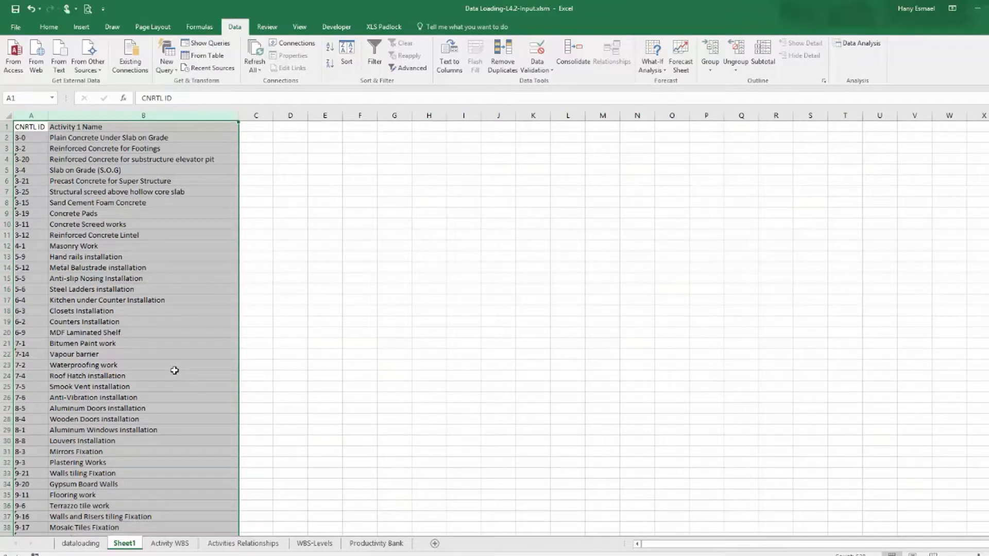
Set the first WBS-L-Project cell on the Activity WBS sheet to NEWPROJ-7 and copy it down the column.
click(175, 544)
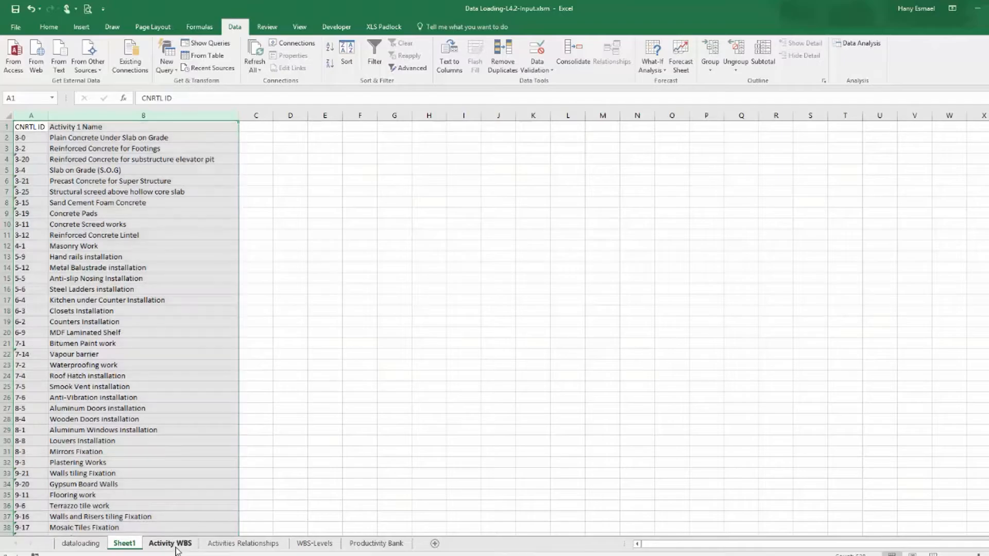
scroll(154, 408, up, 20)
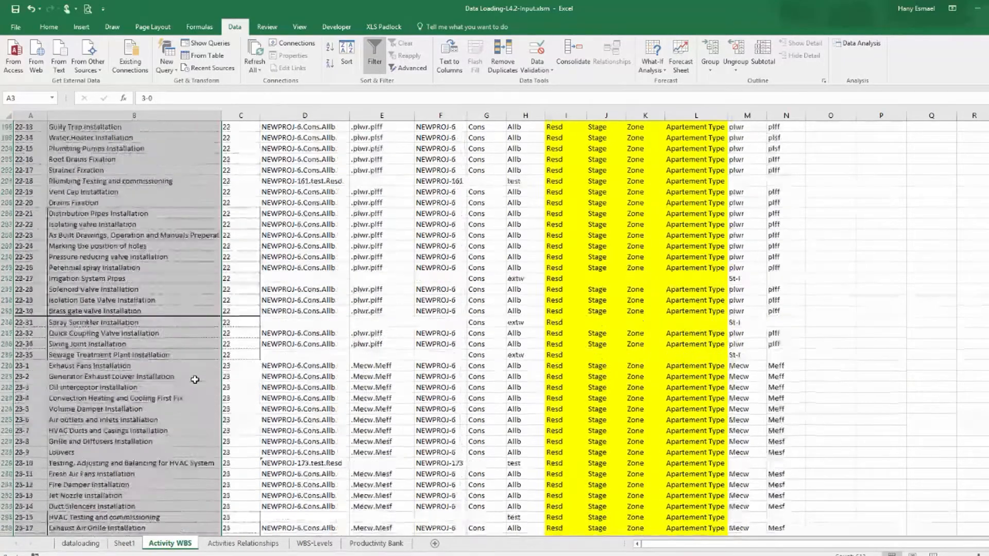
scroll(194, 380, up, 20)
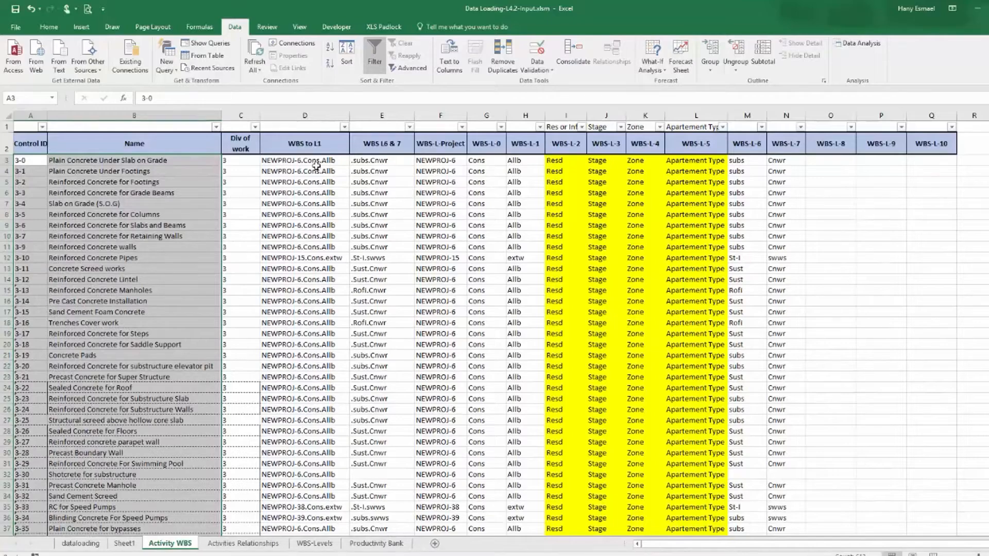
click(309, 143)
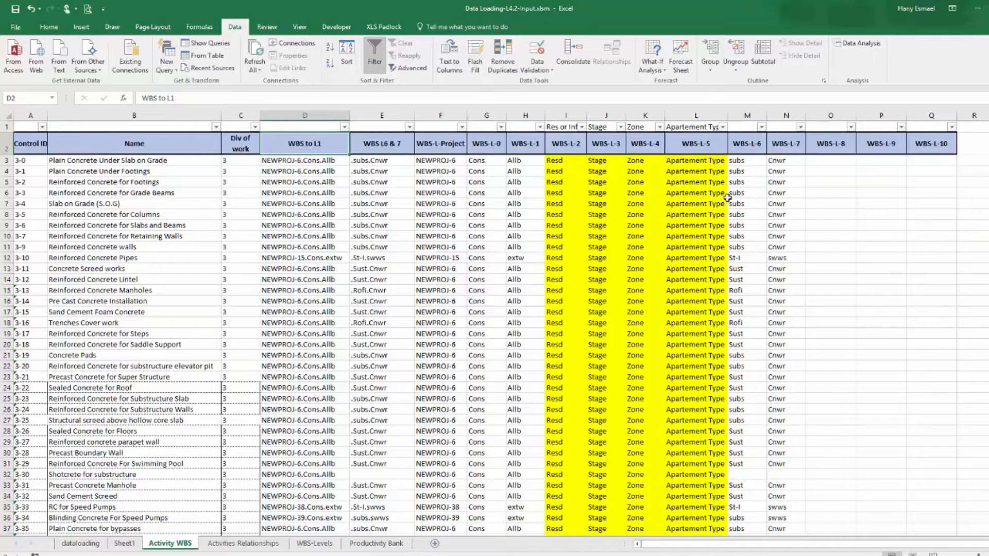
click(434, 161)
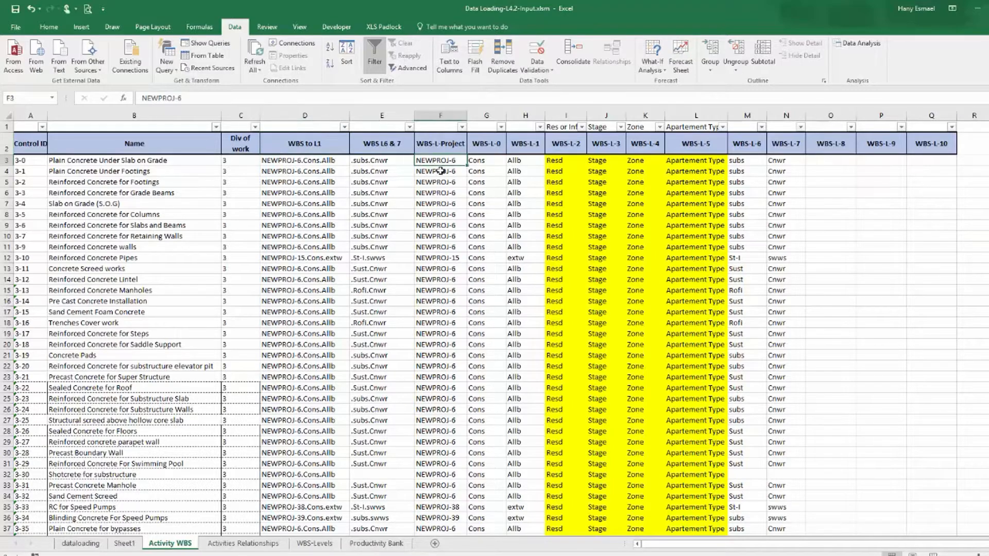
click(289, 555)
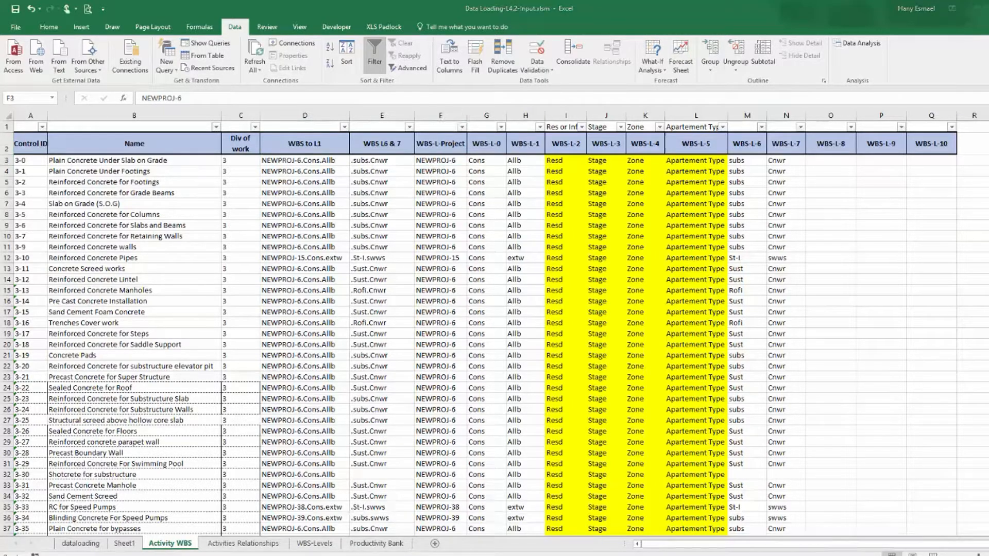
key(alt+Tab)
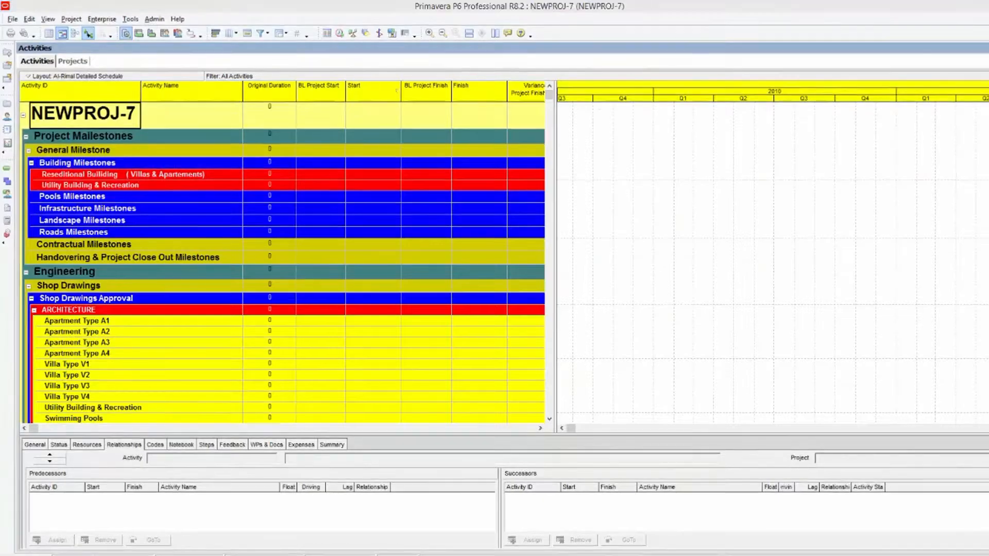
double_click(455, 161)
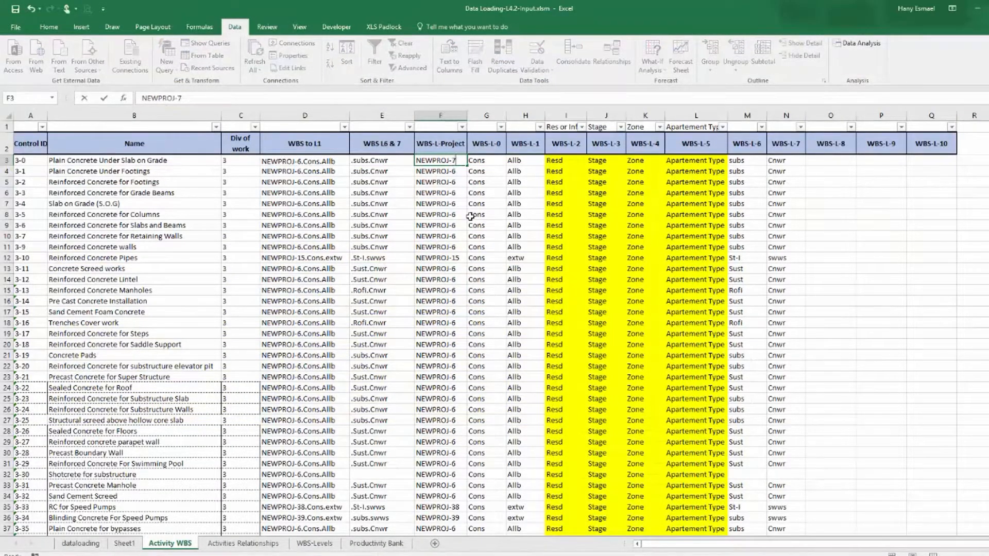
key(Return)
click(441, 161)
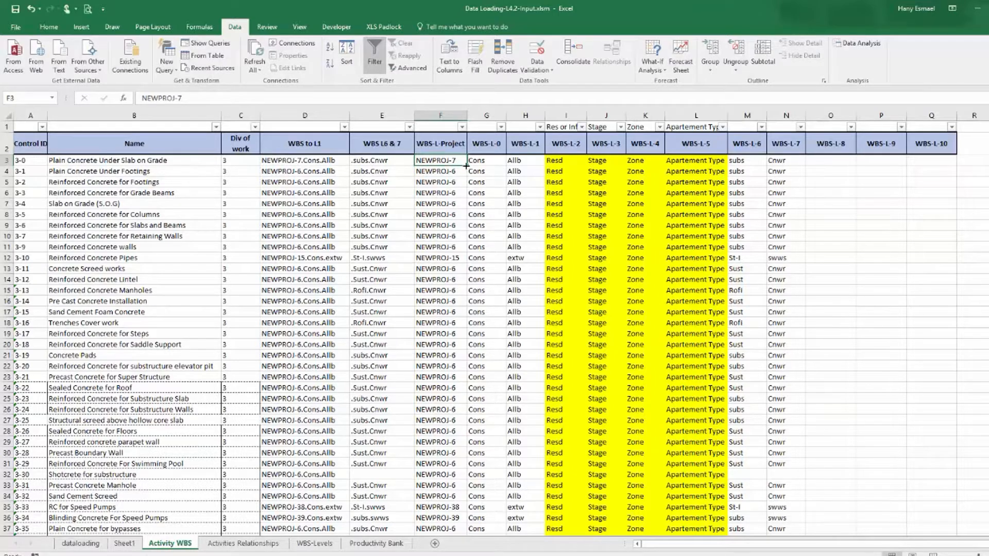
double_click(466, 165)
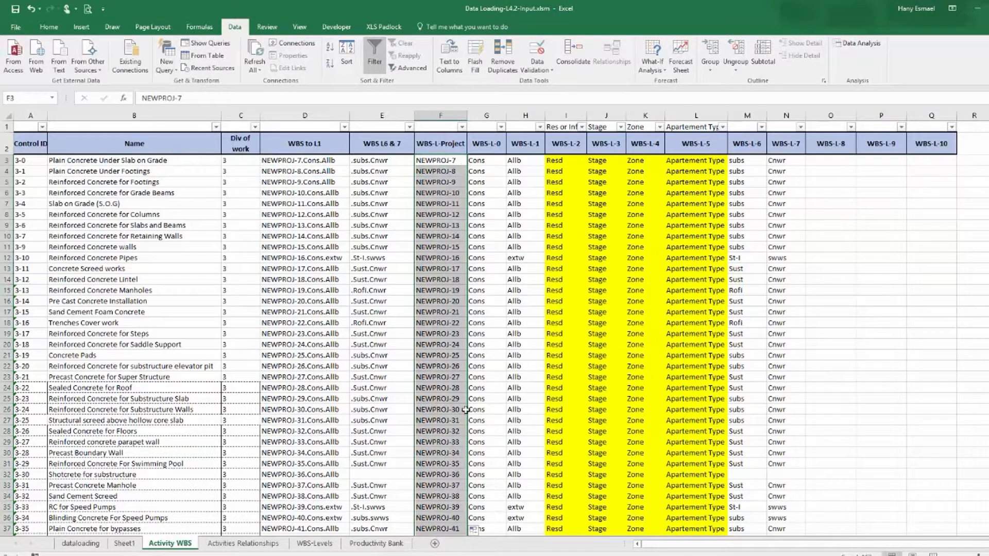
click(472, 529)
click(415, 479)
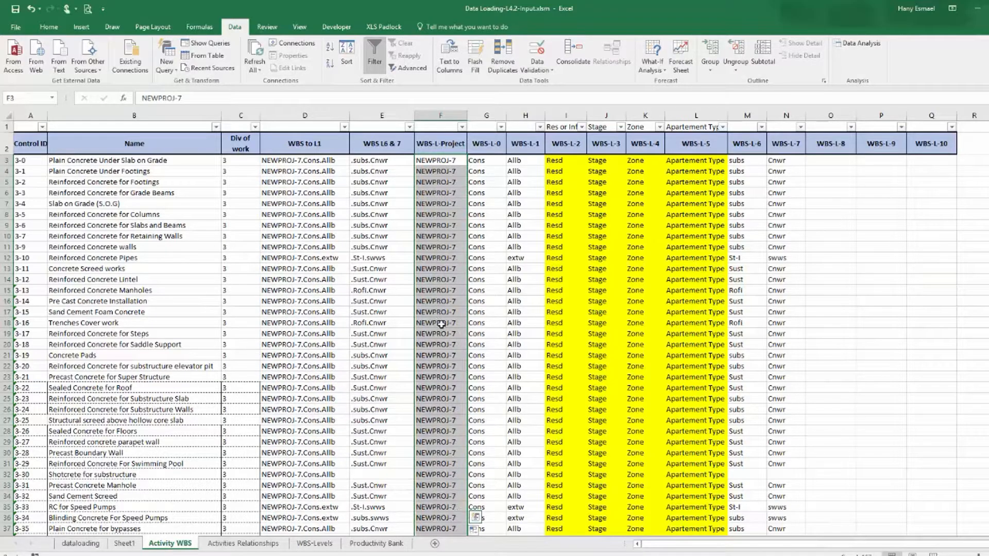
Extend NEWPROJ-7 down the remaining WBS-L-Project cells to the last activity row, row 308.
scroll(445, 322, down, 20)
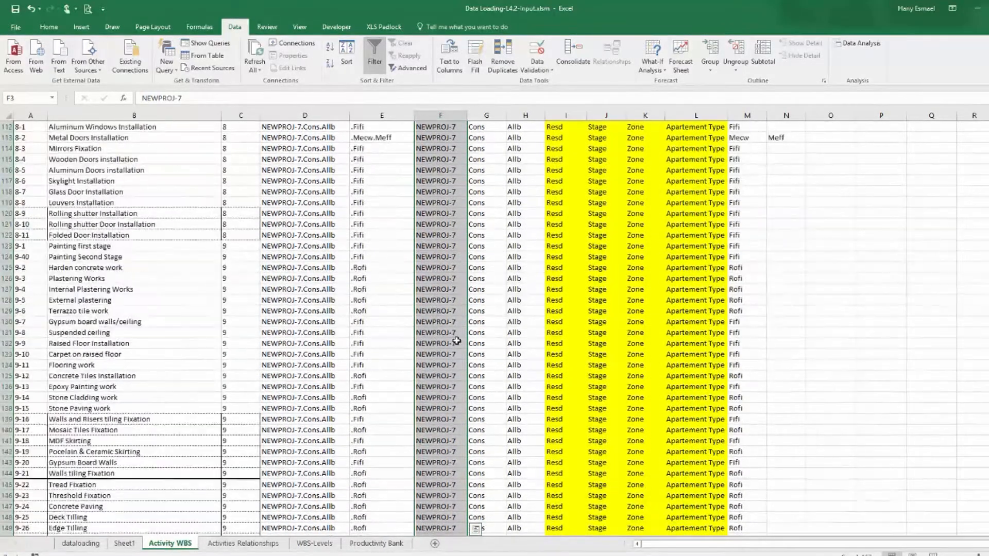
scroll(456, 344, down, 2)
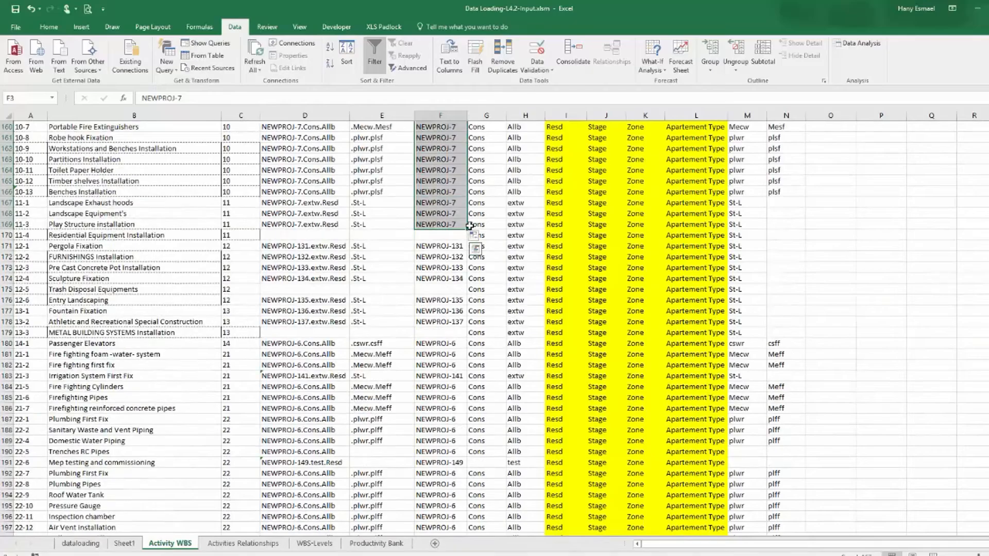
drag(467, 229, 448, 509)
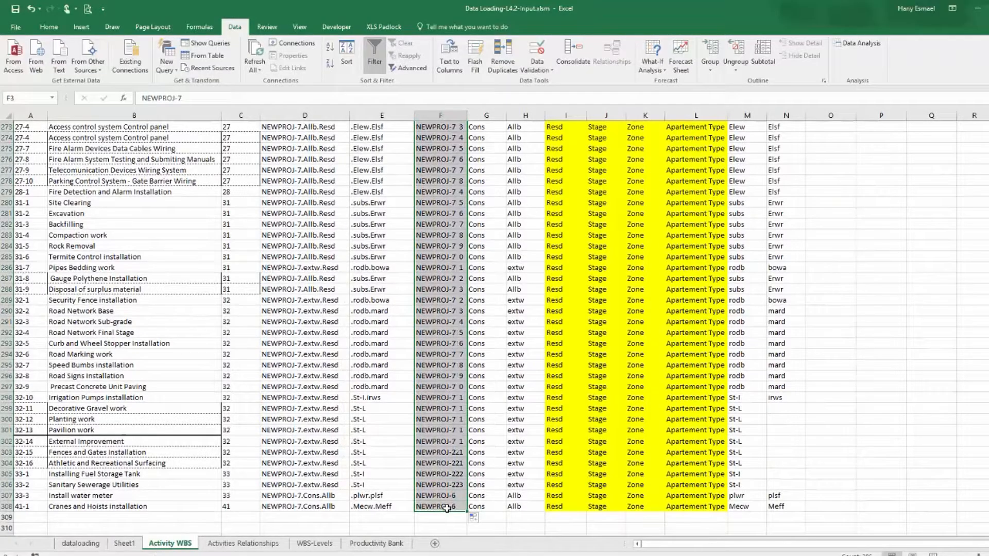
scroll(446, 508, up, 20)
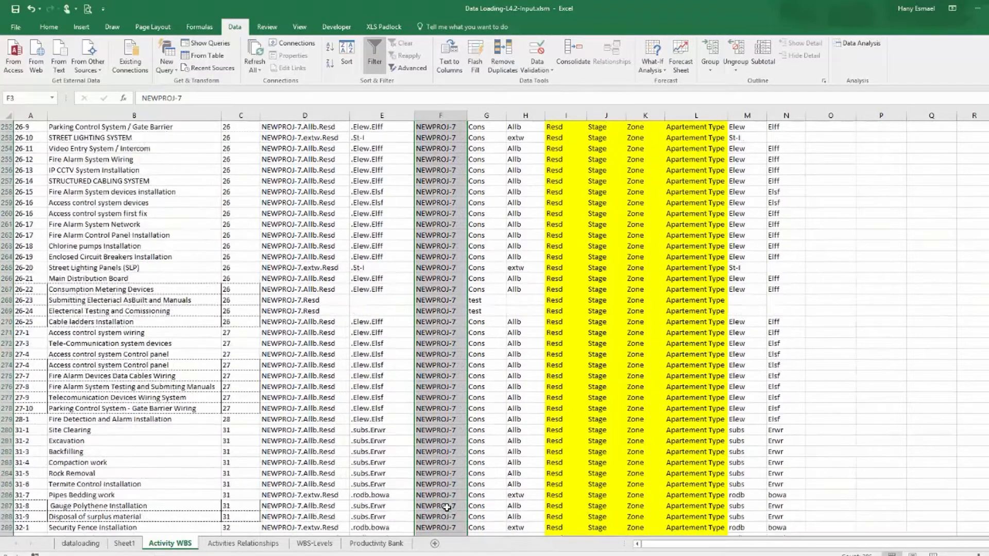
scroll(443, 498, up, 20)
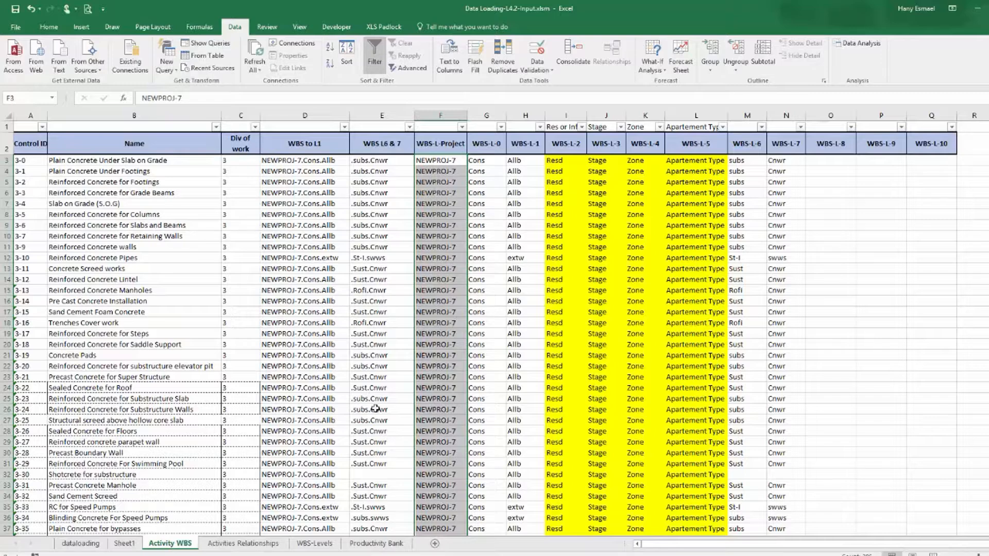
Inspect the WBS-L-Project, WBS-L-0 and Name cells of the first activity row.
click(454, 159)
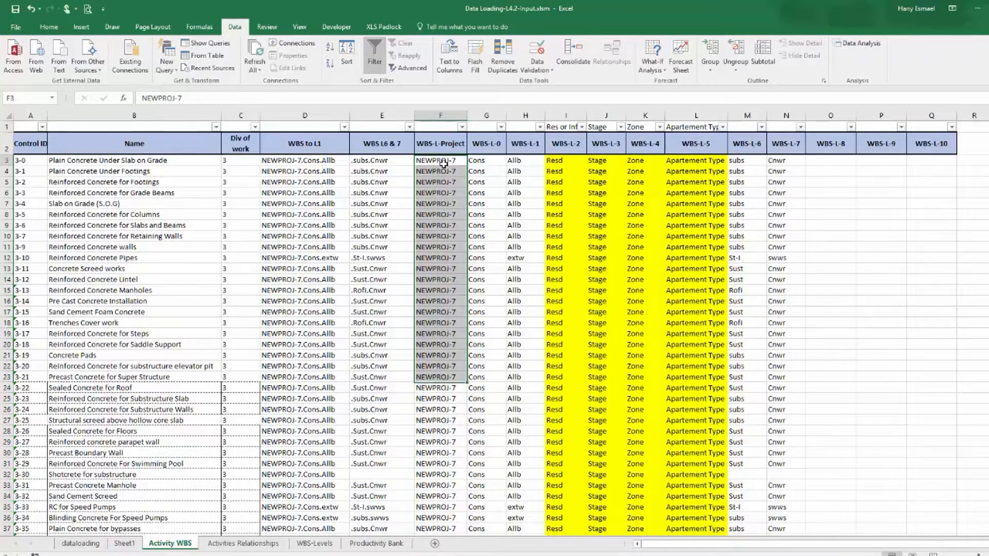
click(442, 145)
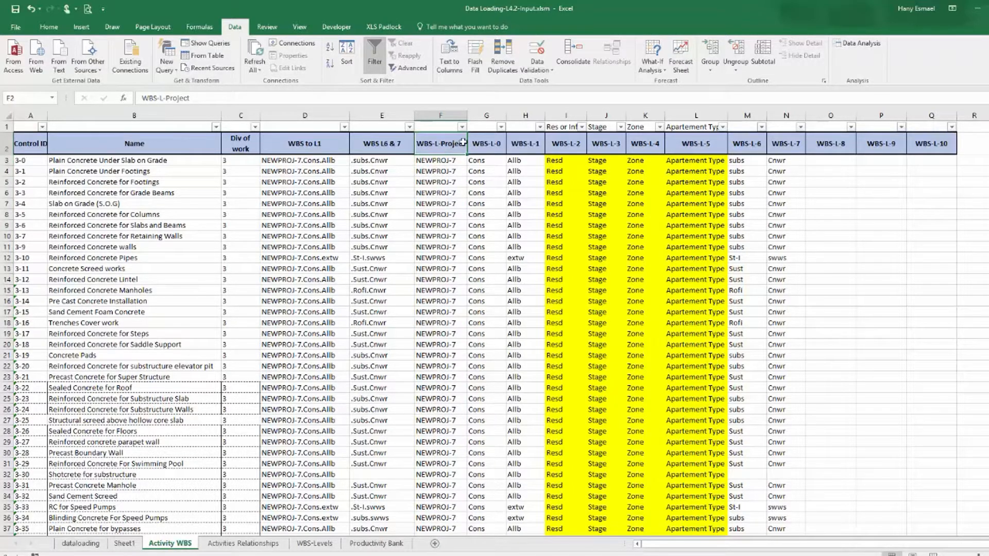
click(484, 142)
click(484, 160)
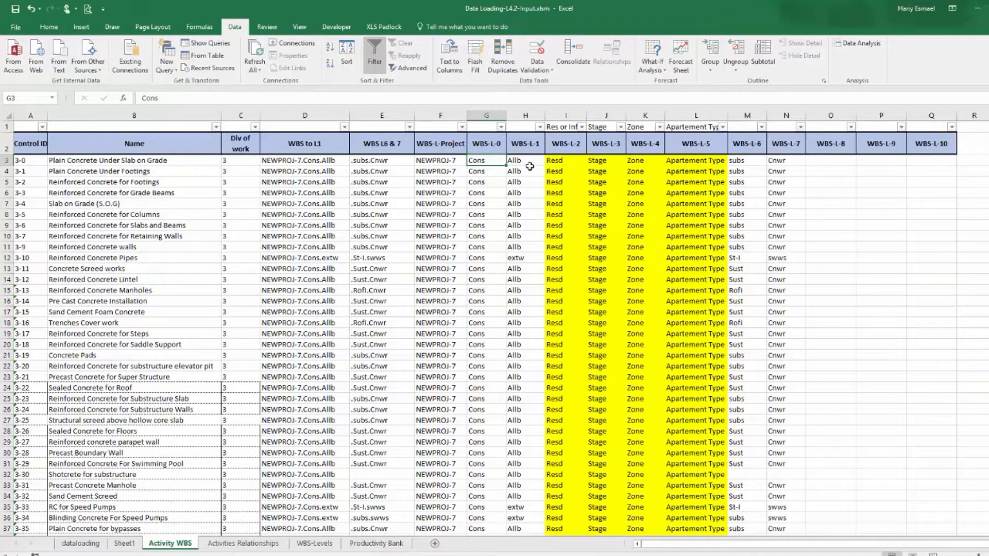
click(122, 161)
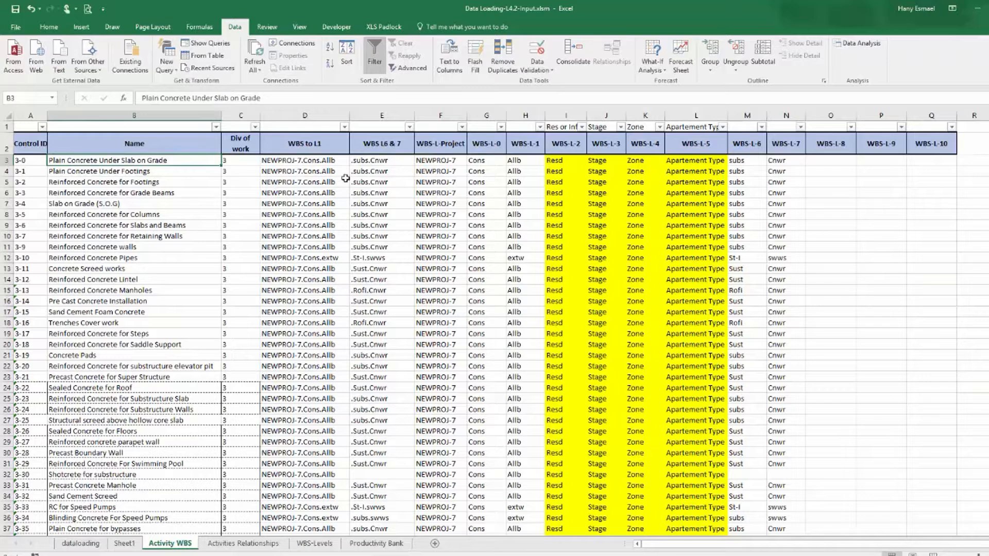
click(479, 160)
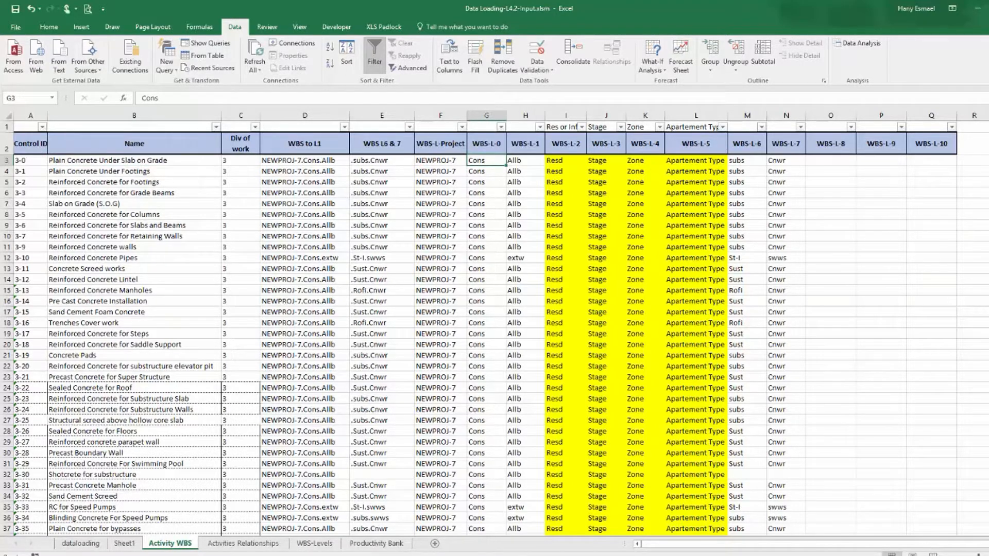
Switch to Primavera P6 and collapse the Engineering WBS band, selecting Construction.
key(alt+Tab)
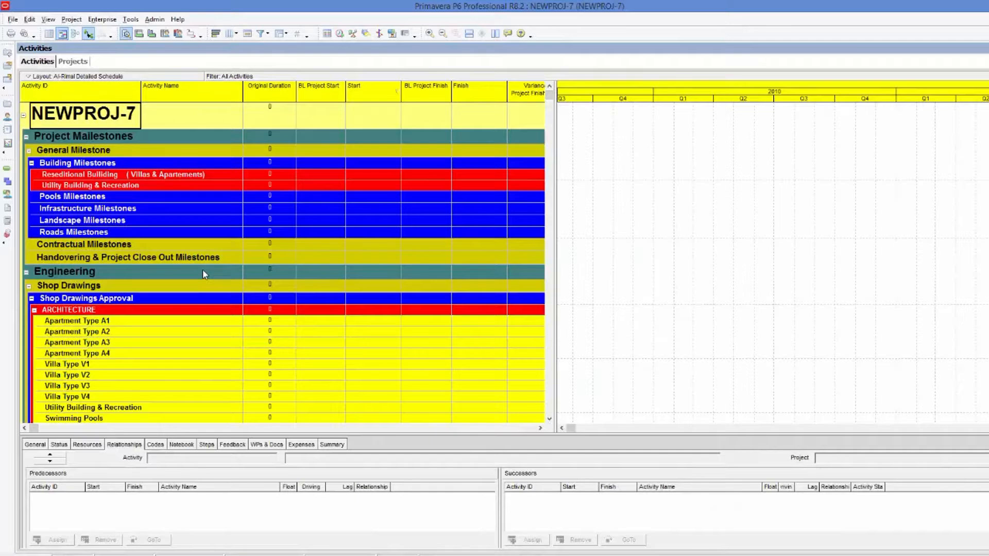
scroll(185, 251, down, 2)
scroll(185, 250, up, 3)
click(27, 278)
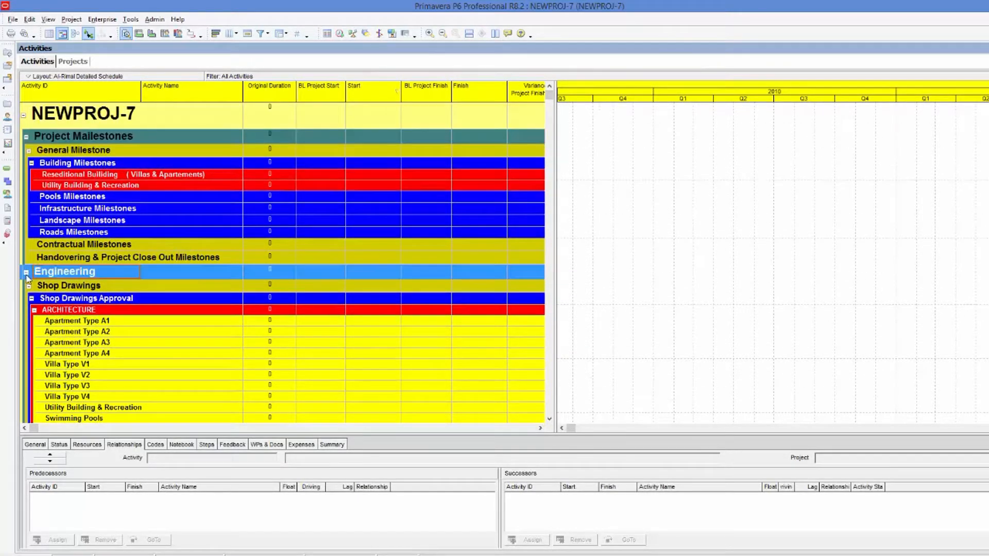
click(26, 272)
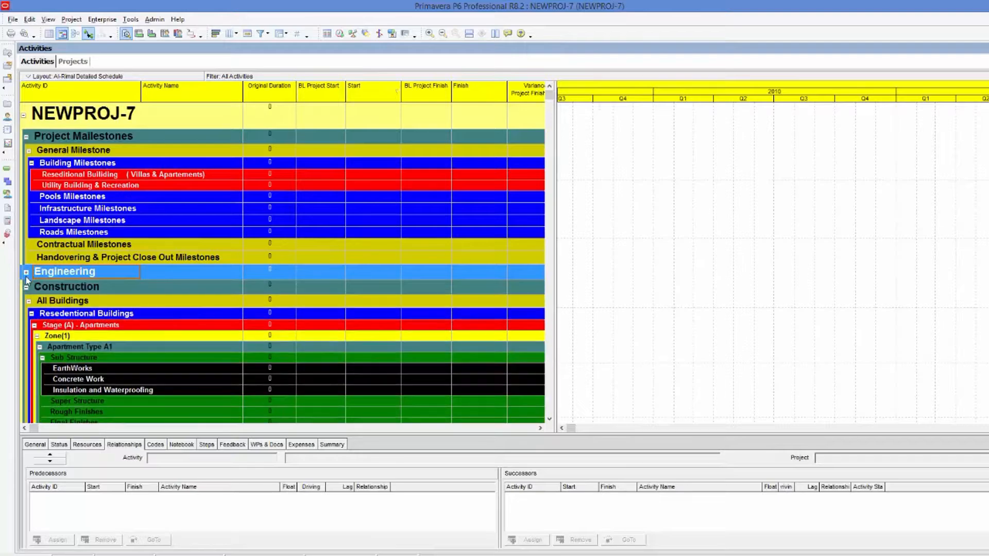
click(87, 289)
Open the WBS window of the NEWPROJ-7 project.
scroll(93, 293, down, 1)
scroll(99, 292, up, 1)
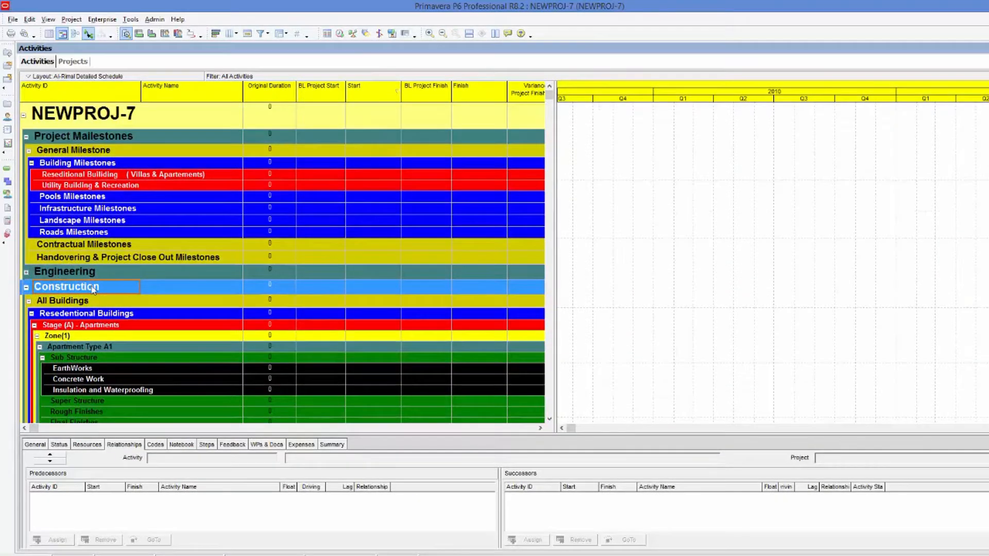
click(71, 19)
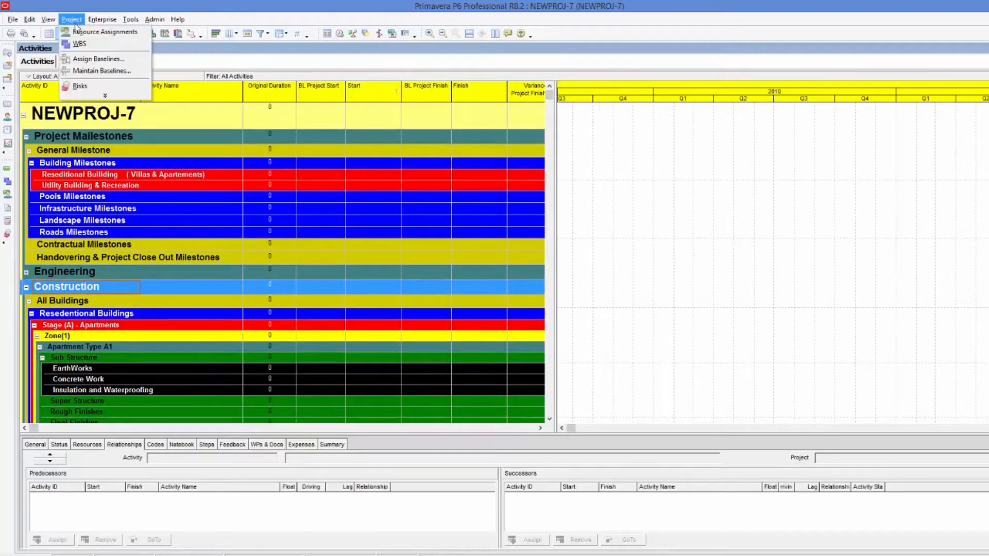
click(90, 42)
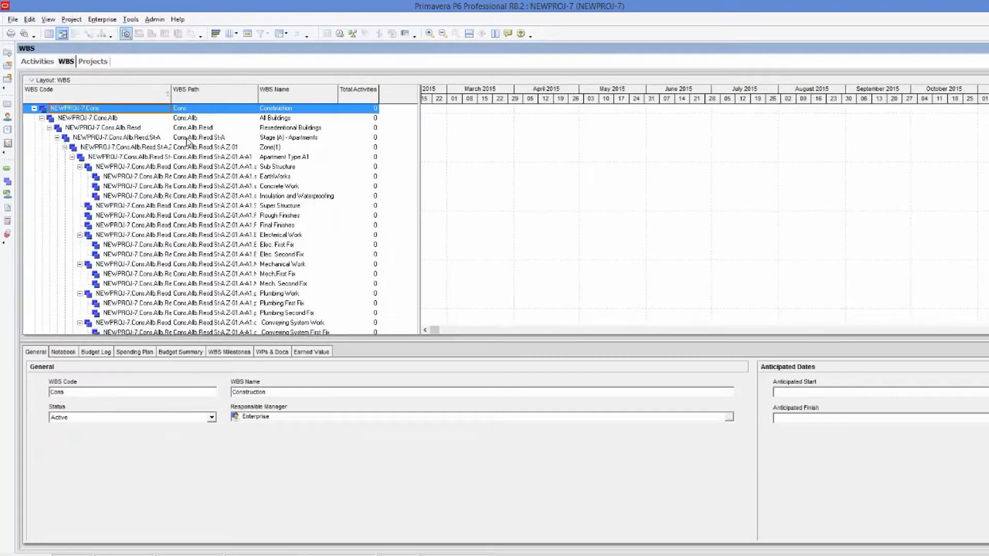
Copy the Construction WBS code from NEWPROJ-7 and paste it into the first WBS-L-0 cell of the Activity WBS sheet.
click(57, 110)
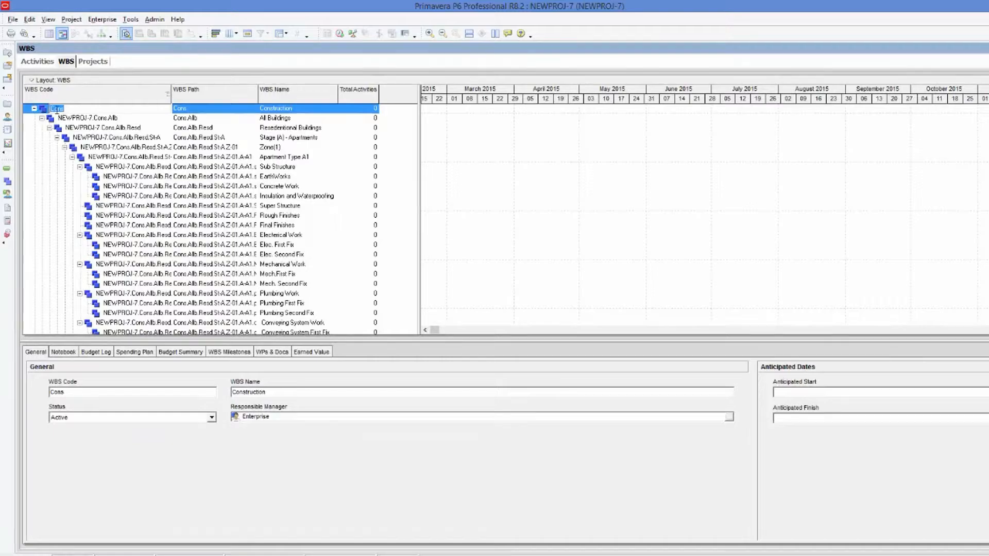
right_click(60, 108)
click(90, 143)
key(alt+Tab)
right_click(489, 161)
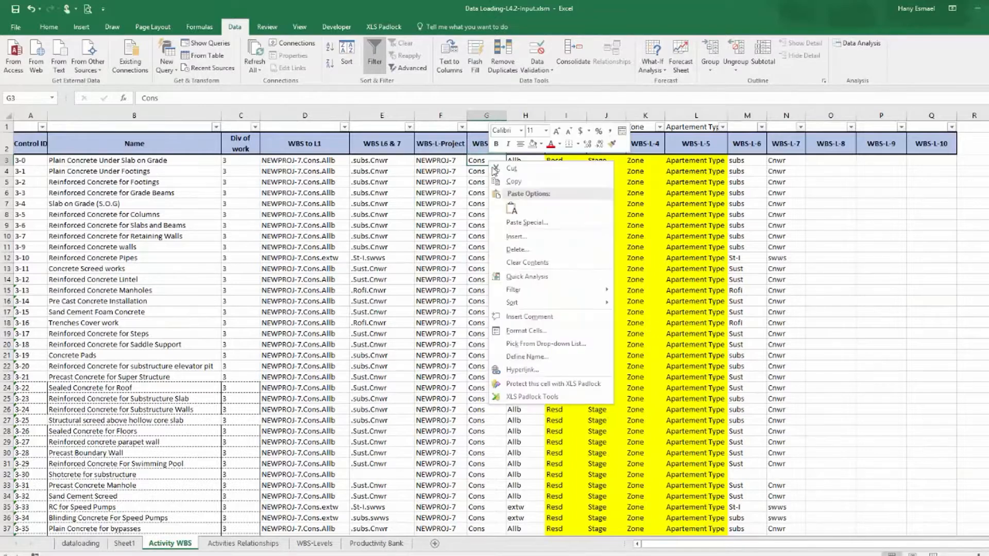
click(511, 209)
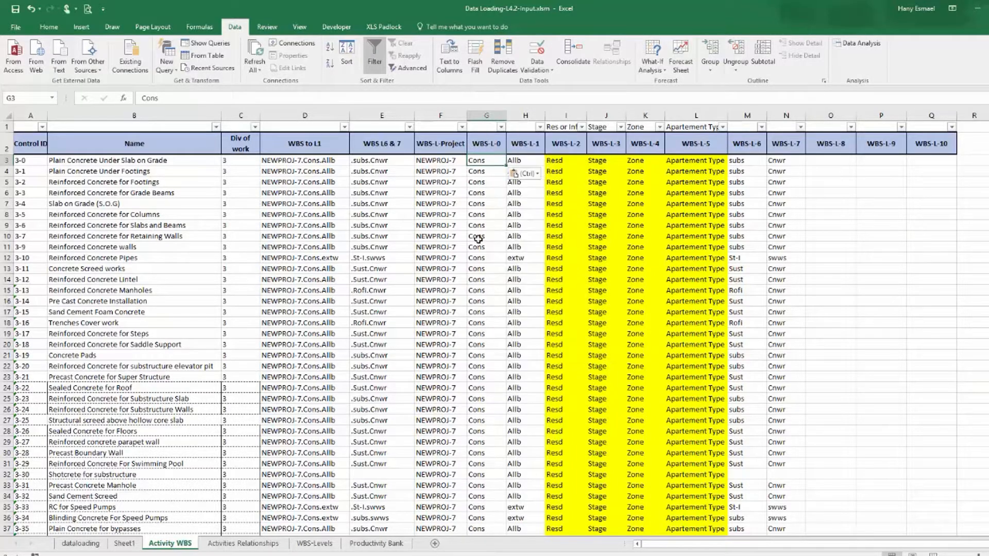
Copy the All Buildings WBS code from the NEWPROJ-7 WBS and paste it into the first WBS-L-1 cell.
click(535, 161)
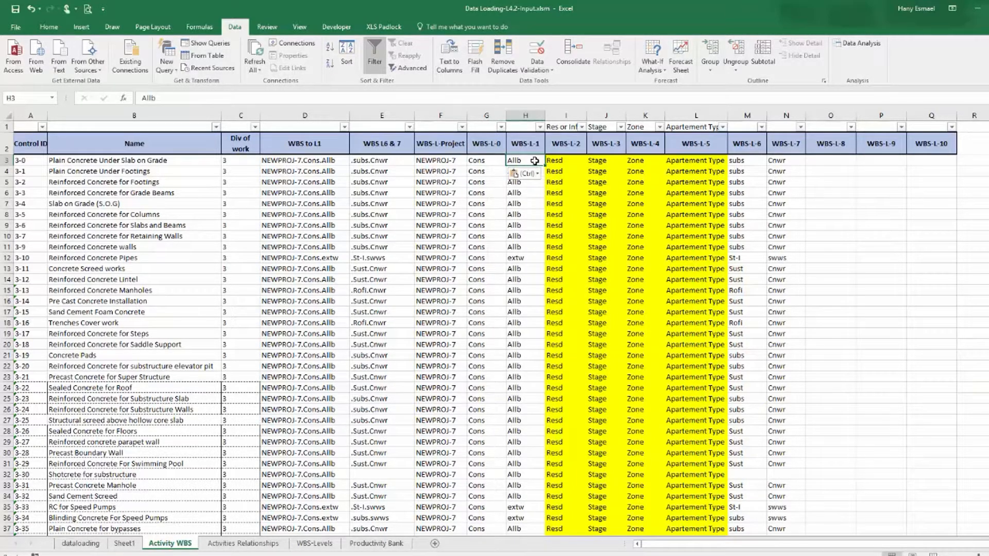
key(alt+Tab)
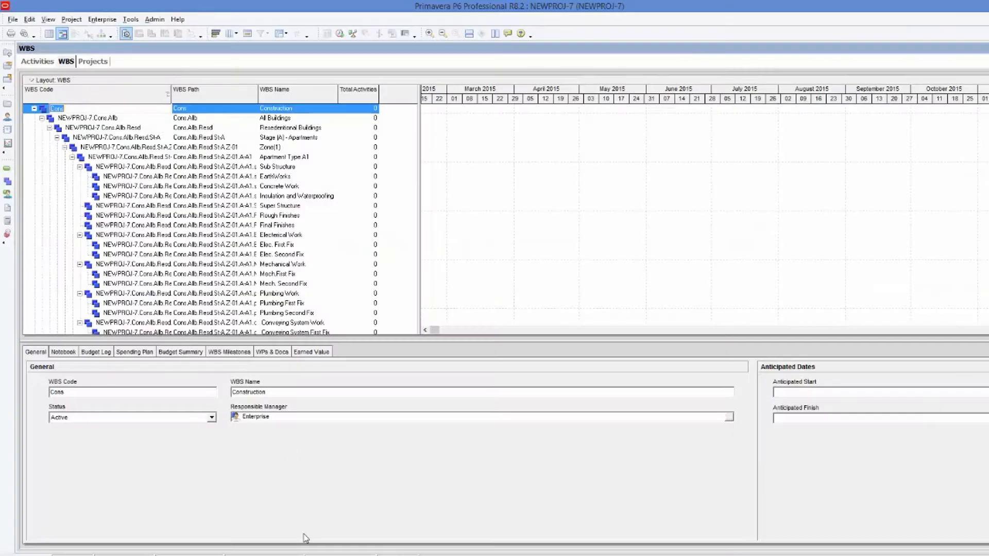
click(37, 62)
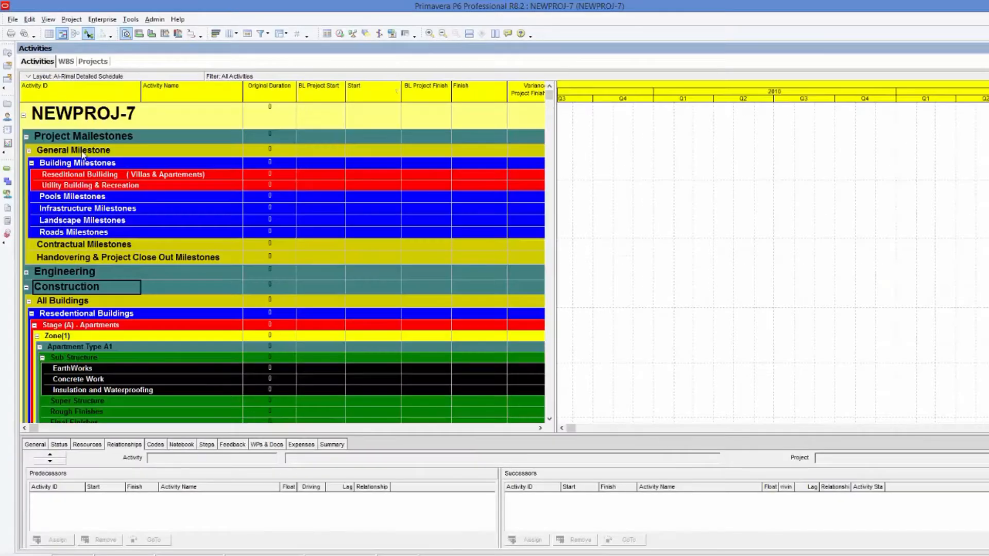
click(75, 304)
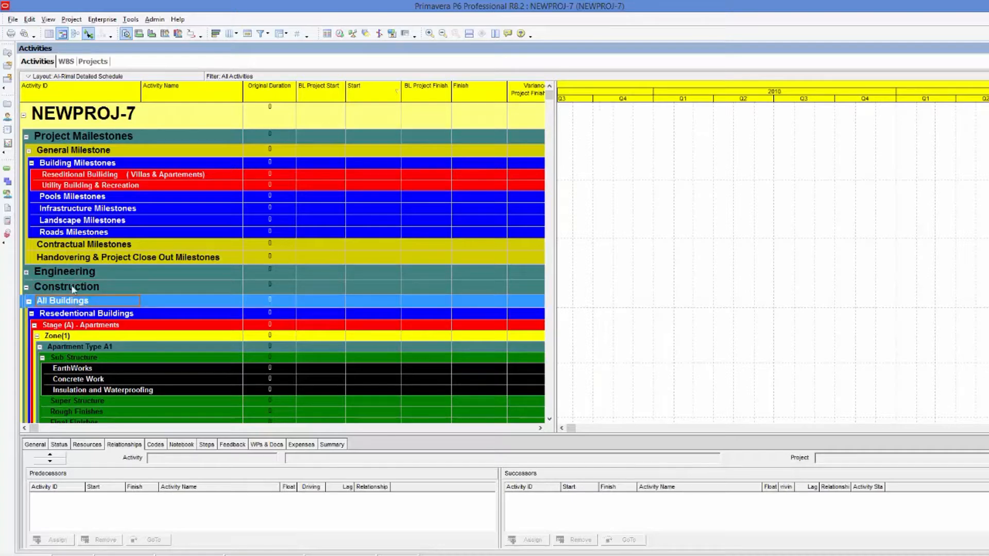
click(66, 61)
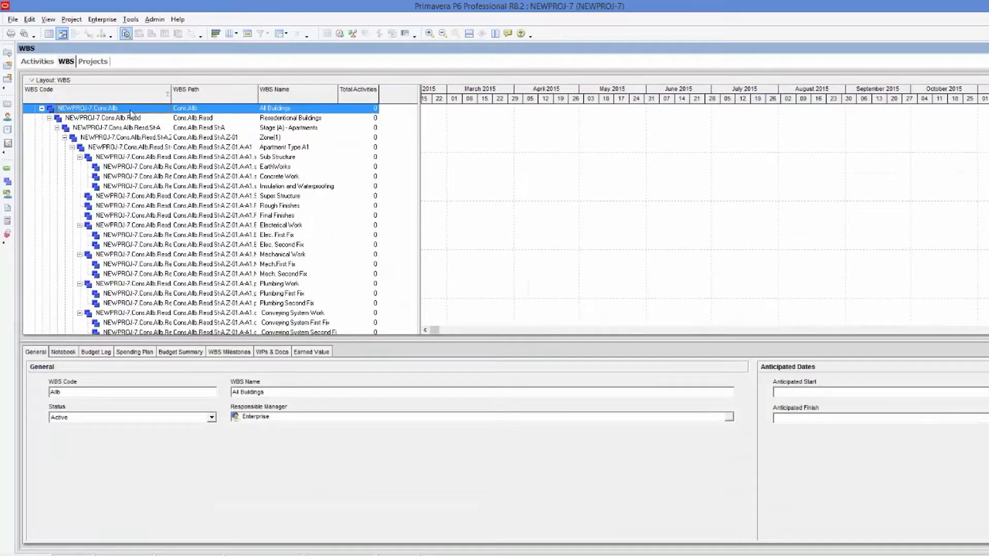
click(130, 110)
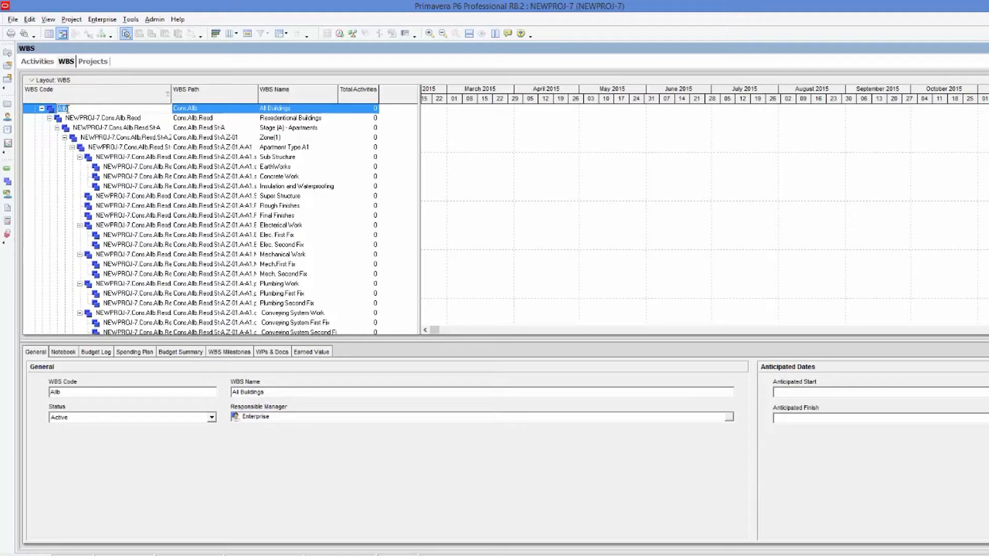
right_click(66, 109)
click(89, 139)
key(alt+Tab)
right_click(523, 160)
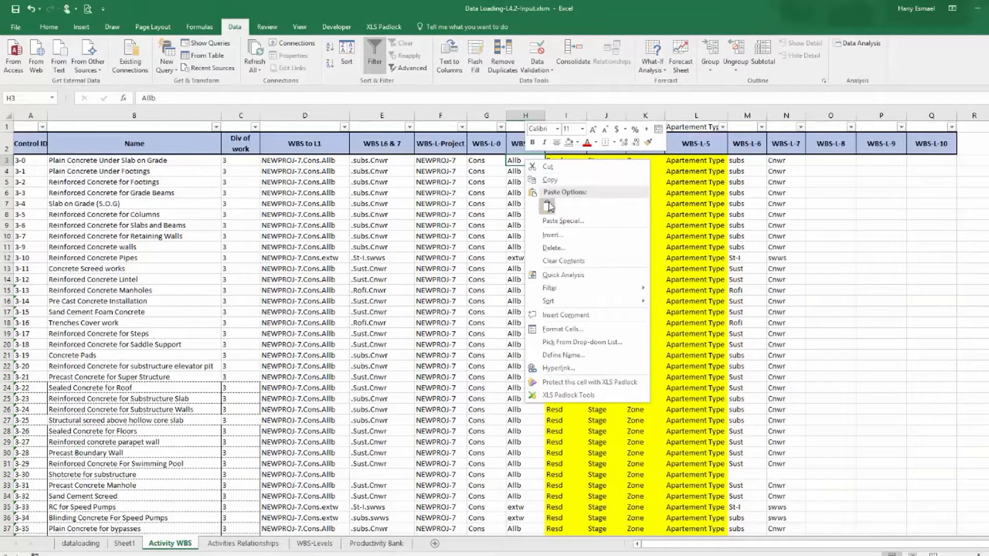
click(529, 219)
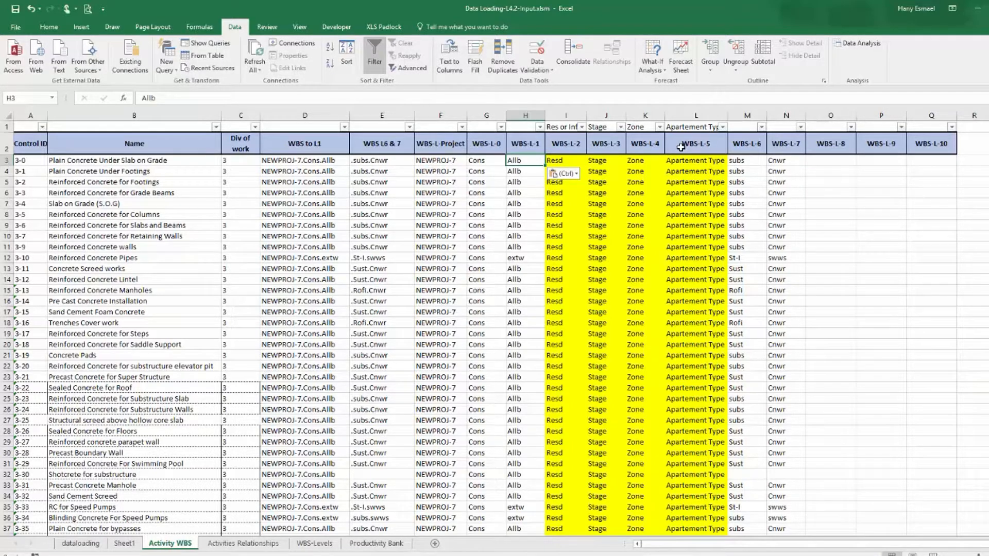
Compare the Residential Buildings band hierarchy down to Apartment Type A1 with the sheet's WBS-L-2 to WBS-L-6 columns.
click(298, 555)
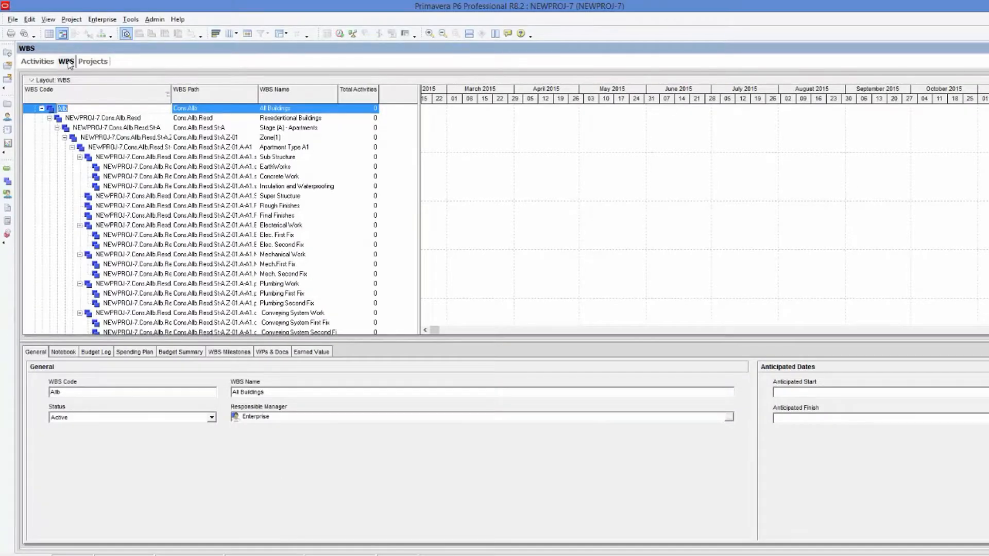
click(41, 61)
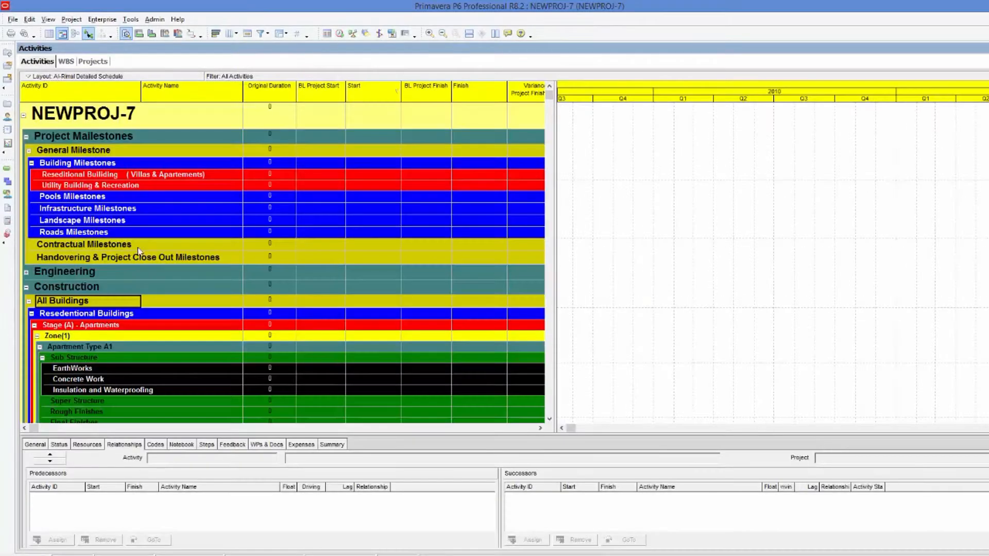
click(90, 315)
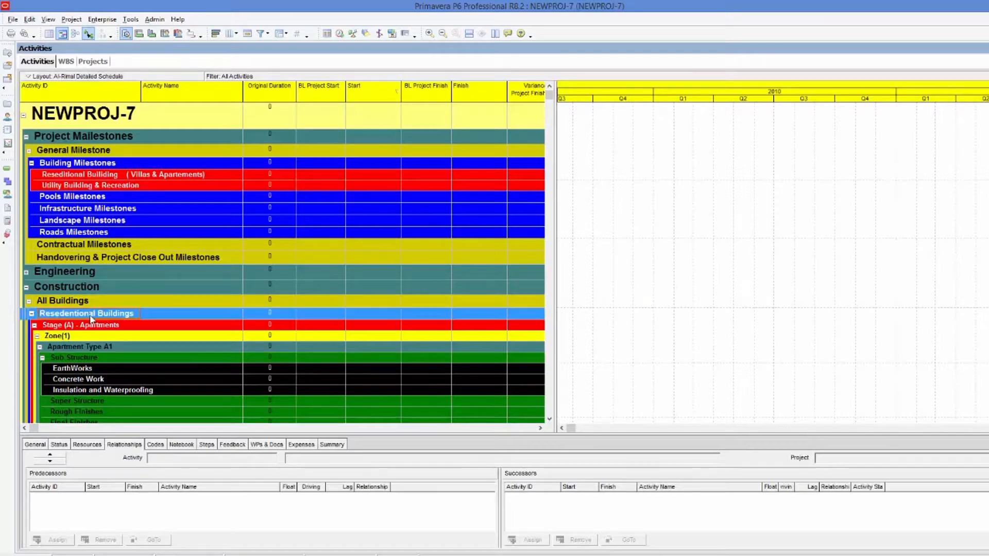
click(32, 315)
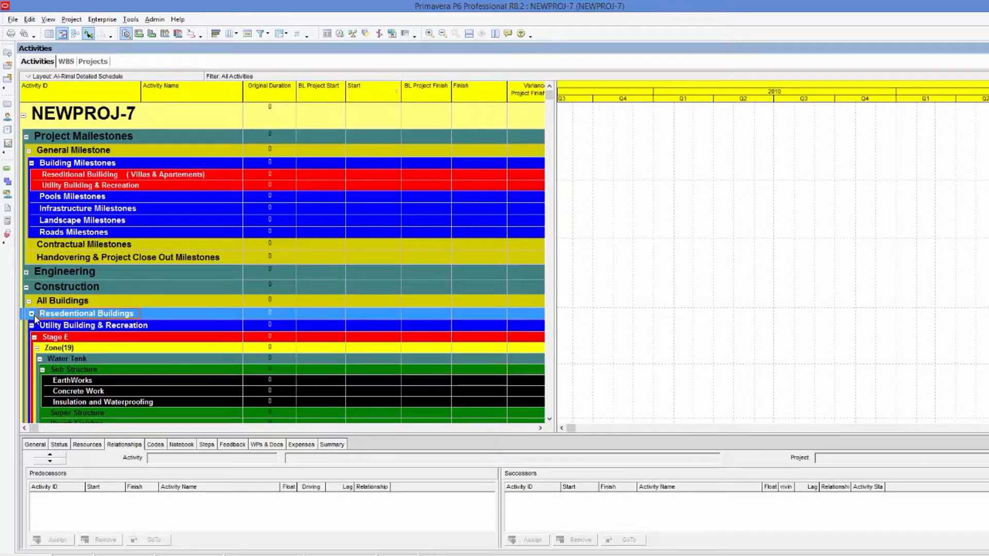
click(32, 326)
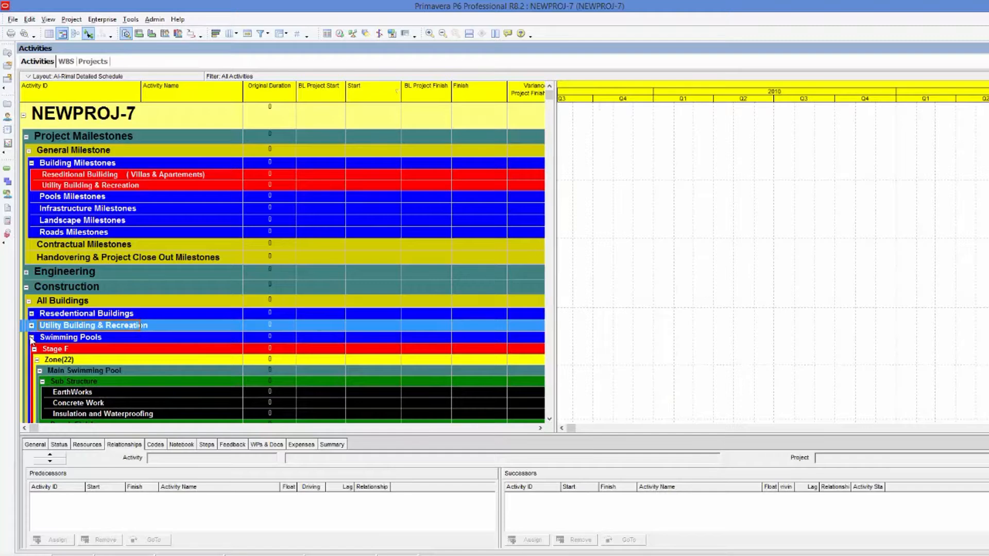
click(32, 338)
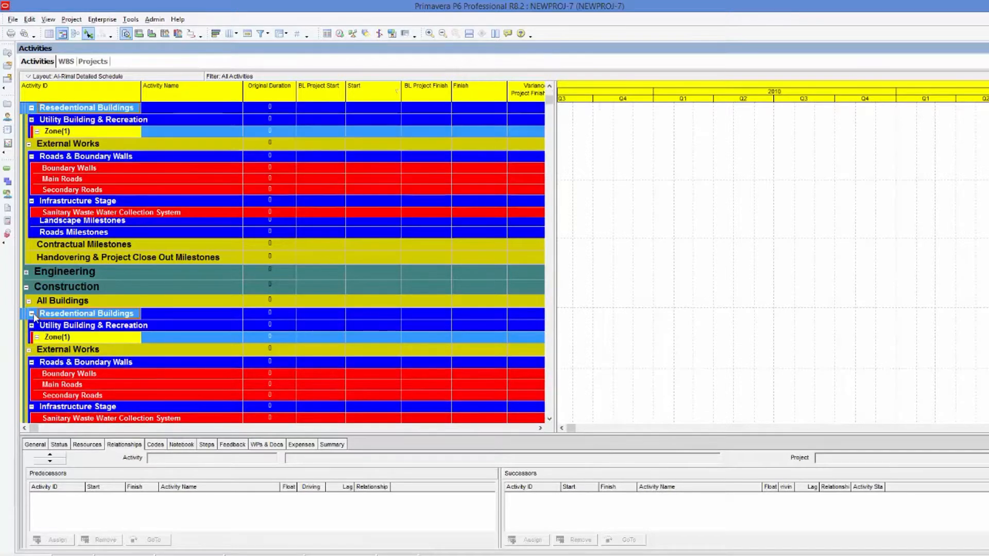
click(32, 314)
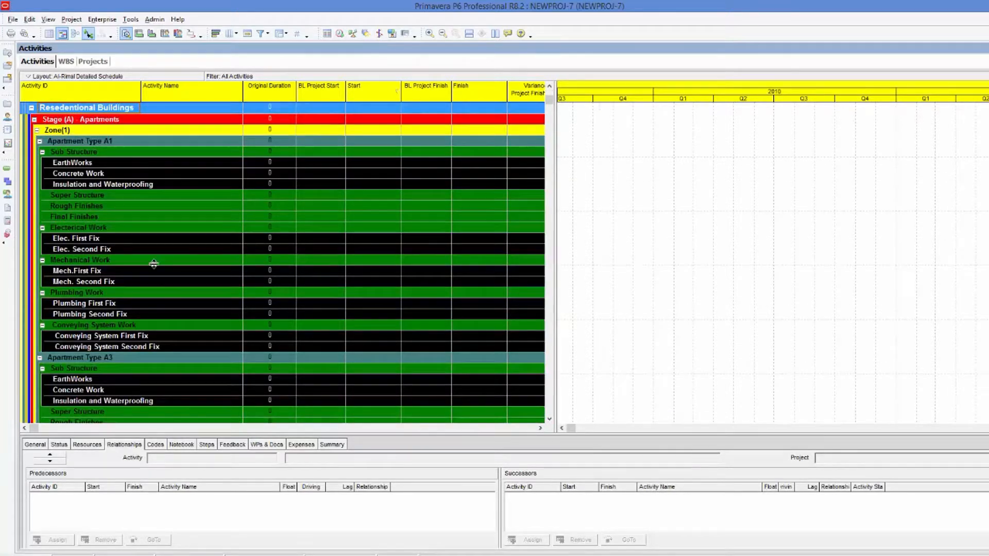
click(76, 122)
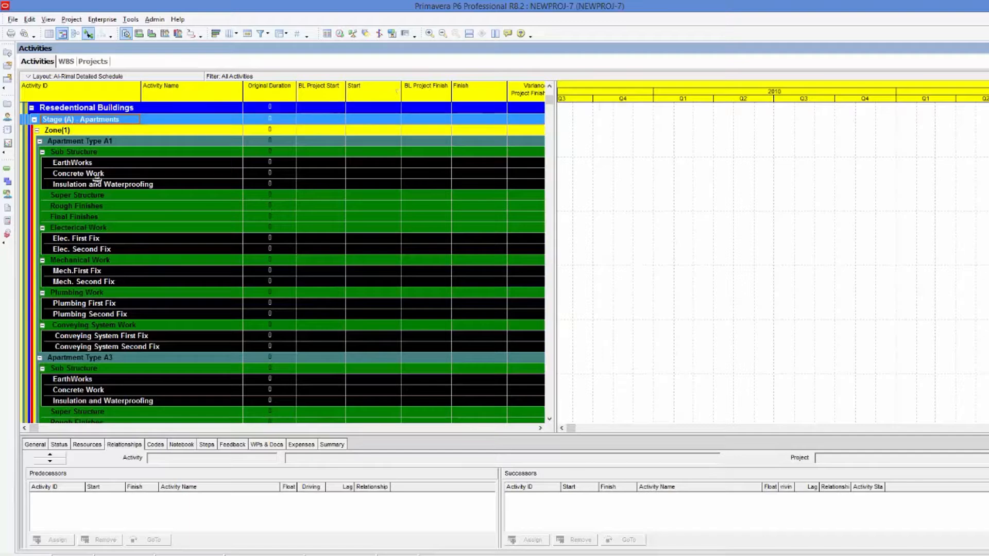
click(69, 132)
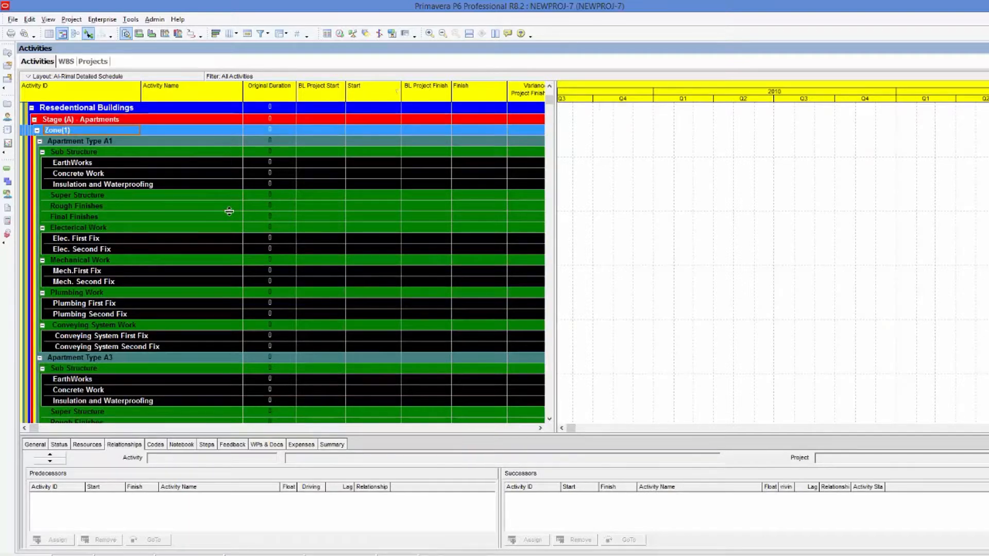
click(108, 141)
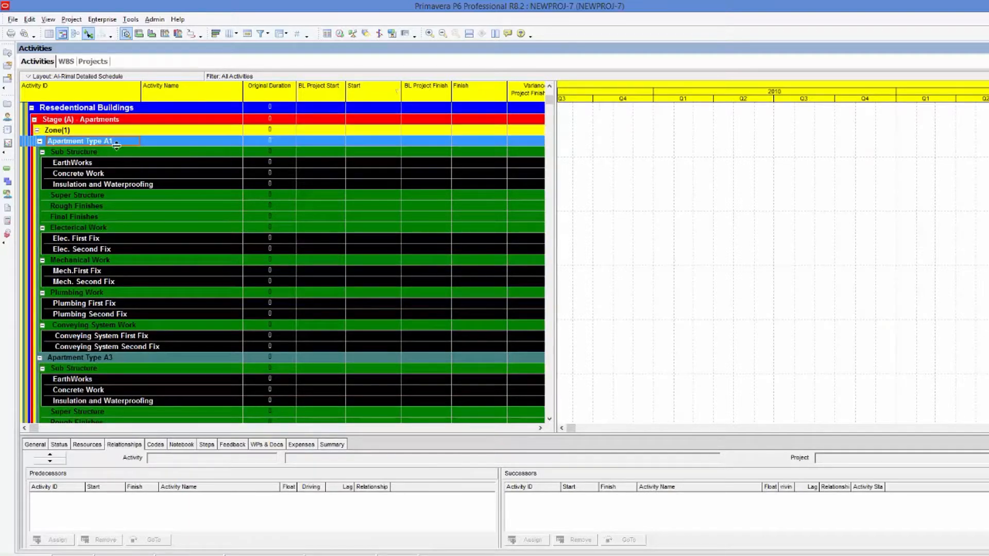
click(721, 555)
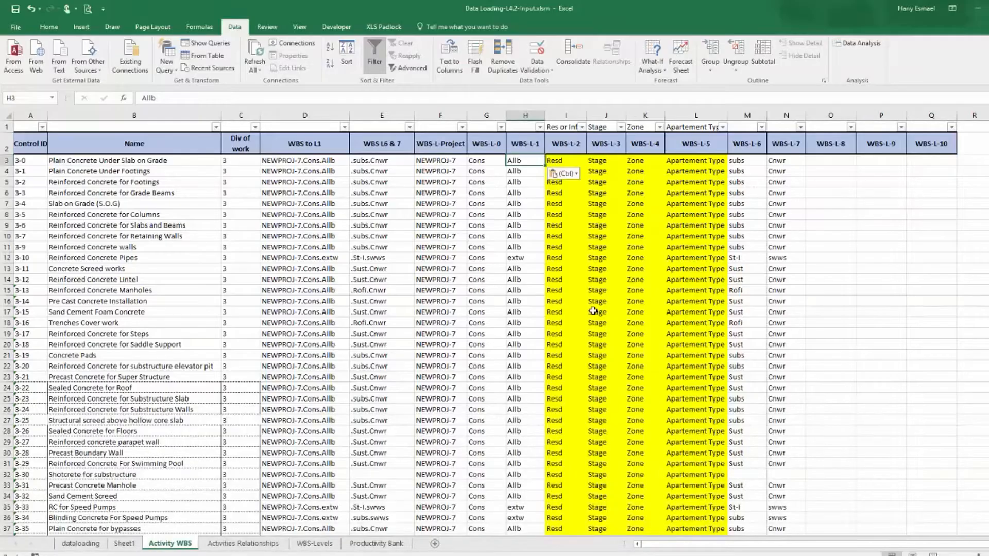
click(561, 143)
click(602, 145)
click(643, 145)
click(691, 145)
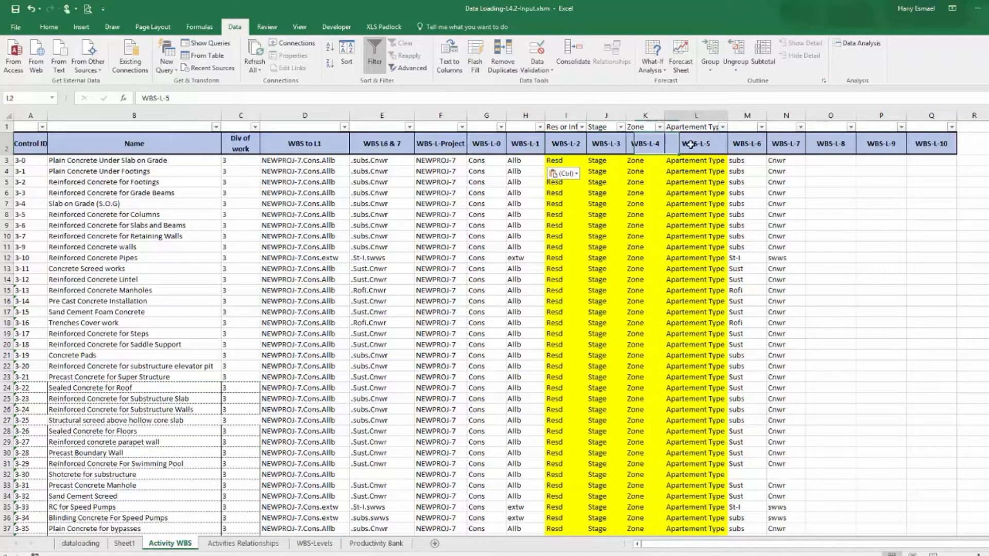
click(753, 162)
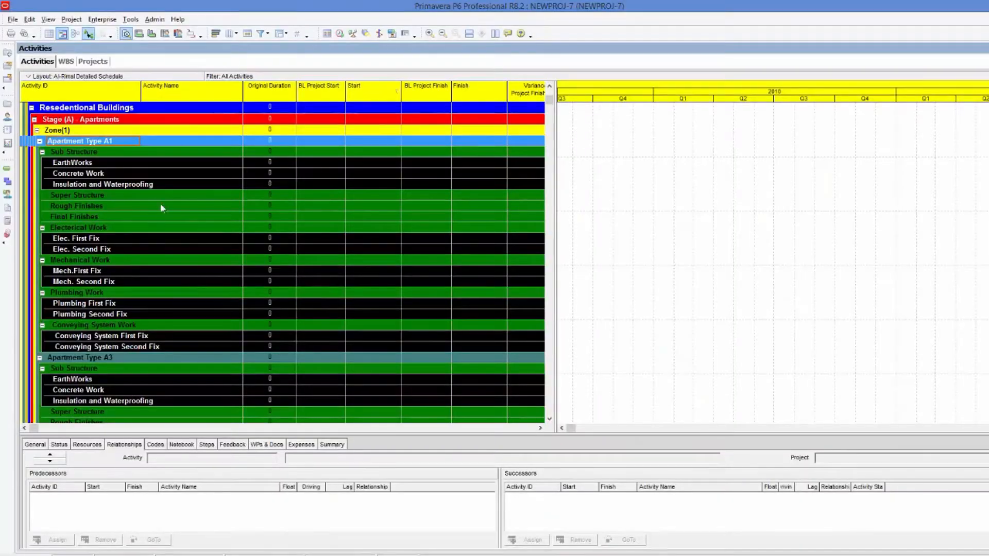
Copy the Sub Structure WBS code under Apartment Type A1 and paste it into the first WBS-L-6 cell.
click(115, 154)
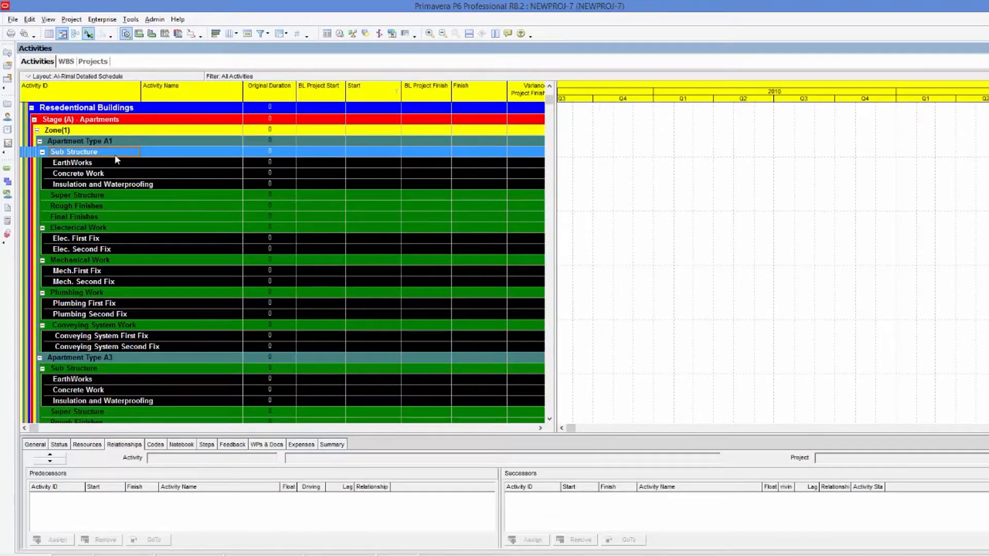
click(43, 152)
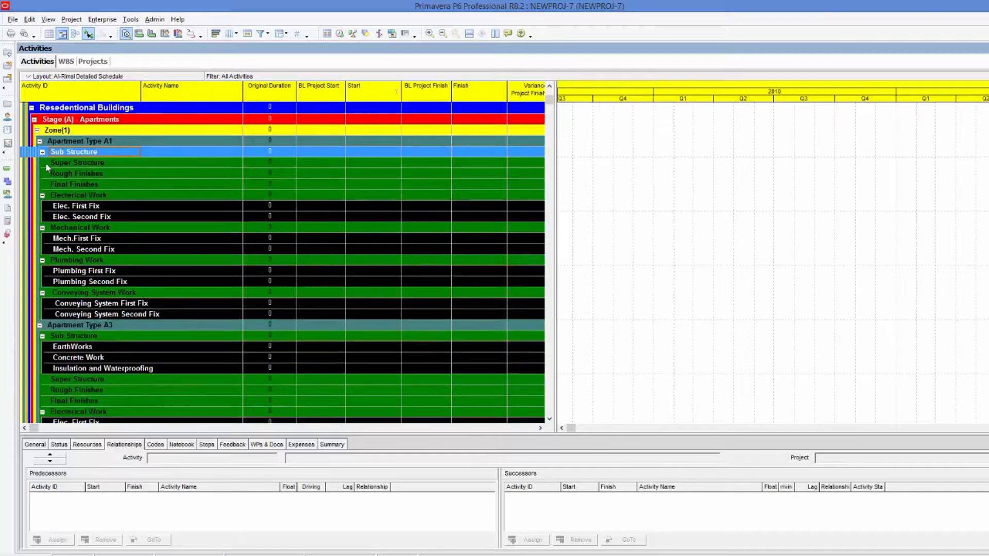
click(43, 195)
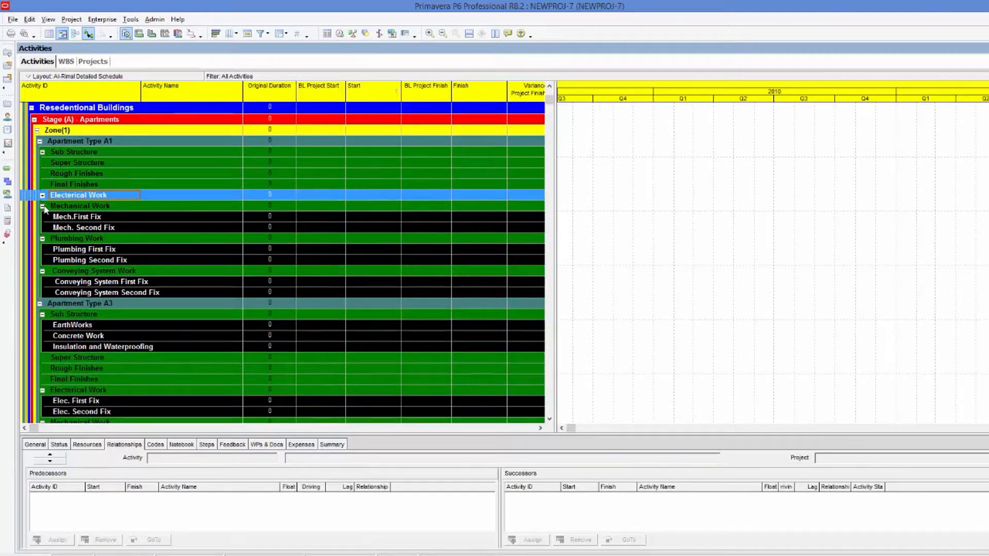
click(43, 206)
click(43, 217)
click(43, 229)
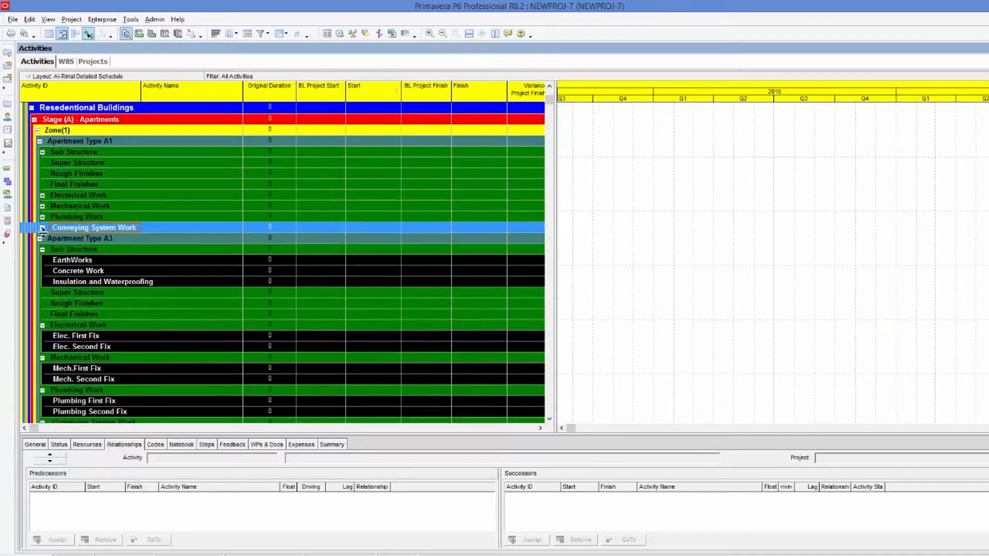
click(71, 153)
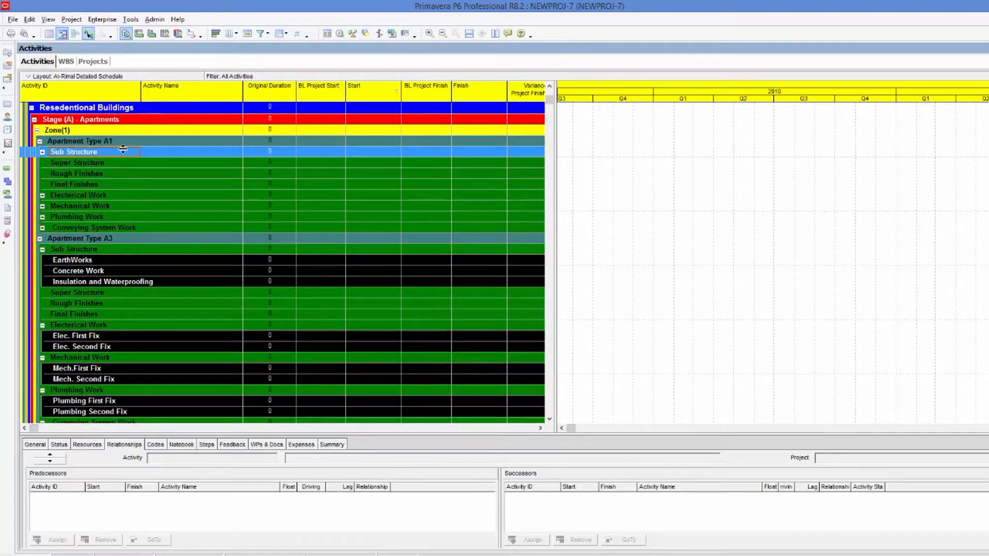
click(66, 61)
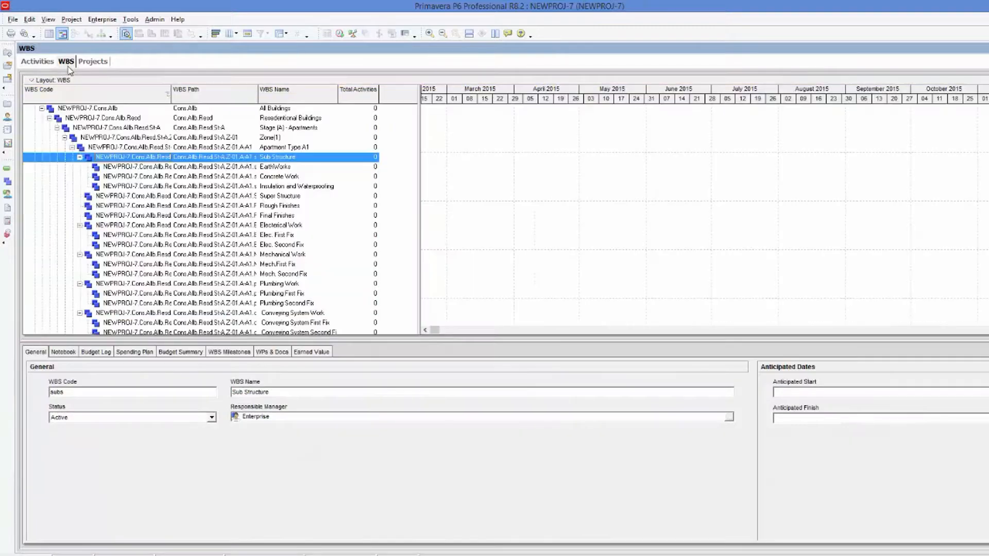
click(118, 159)
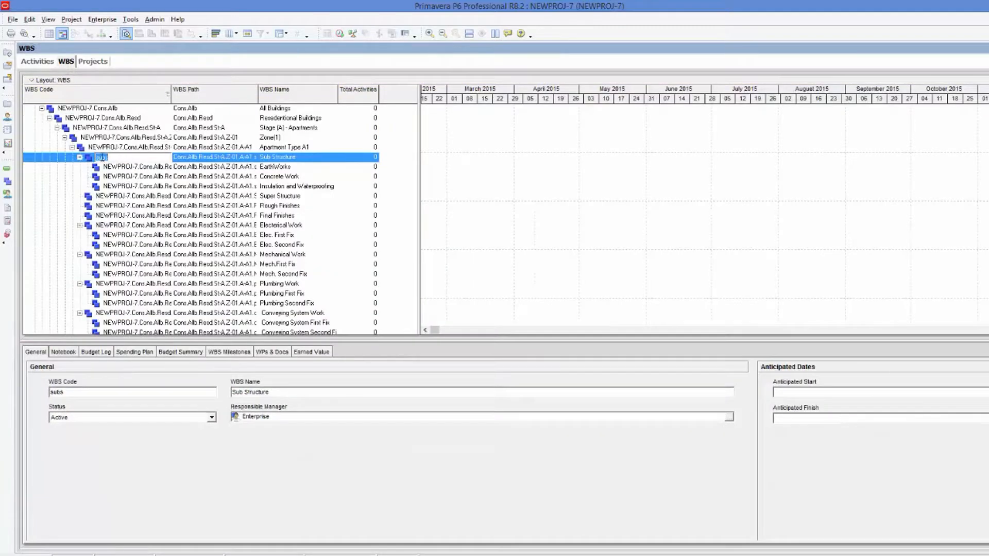
right_click(102, 157)
click(129, 192)
key(alt+Tab)
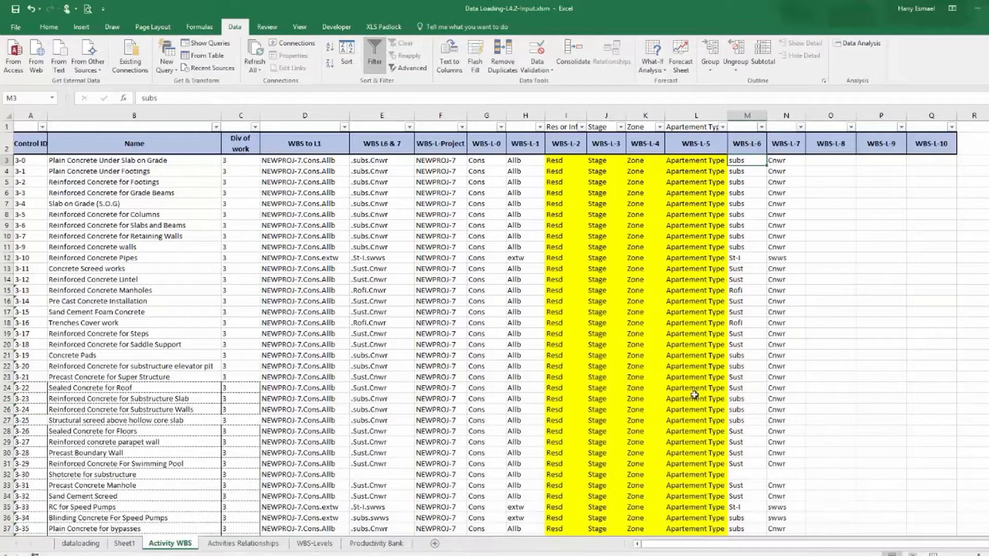
right_click(750, 162)
click(772, 211)
key(Right)
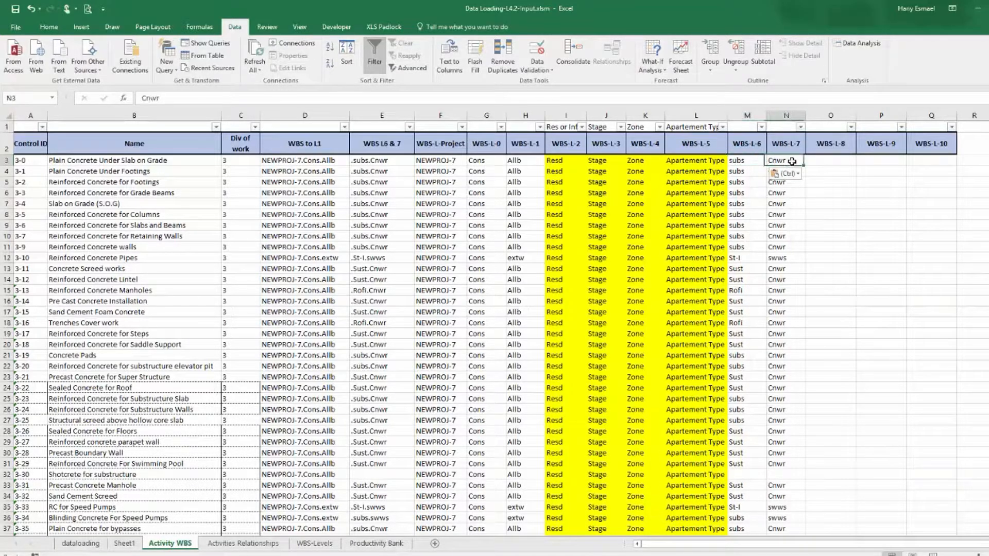
key(alt+Tab)
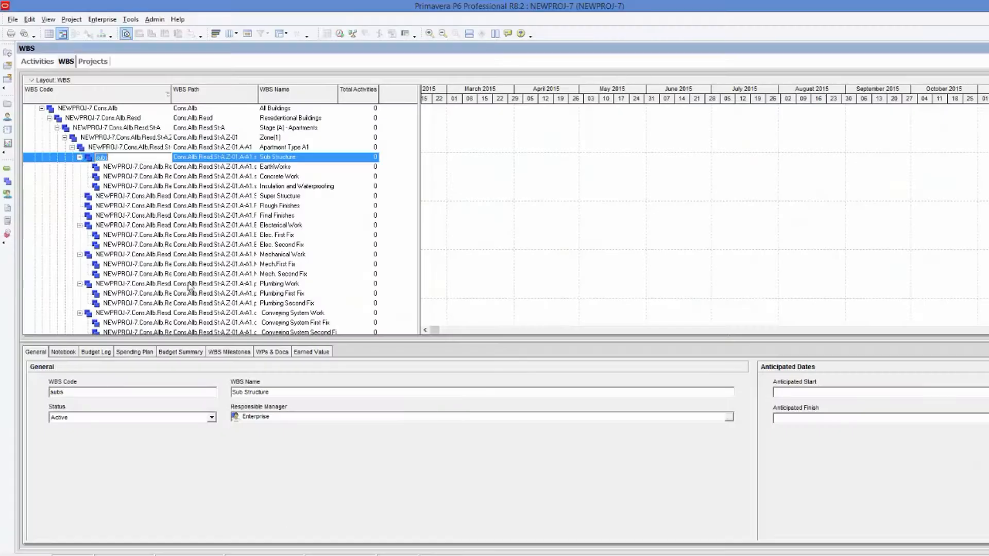
click(37, 61)
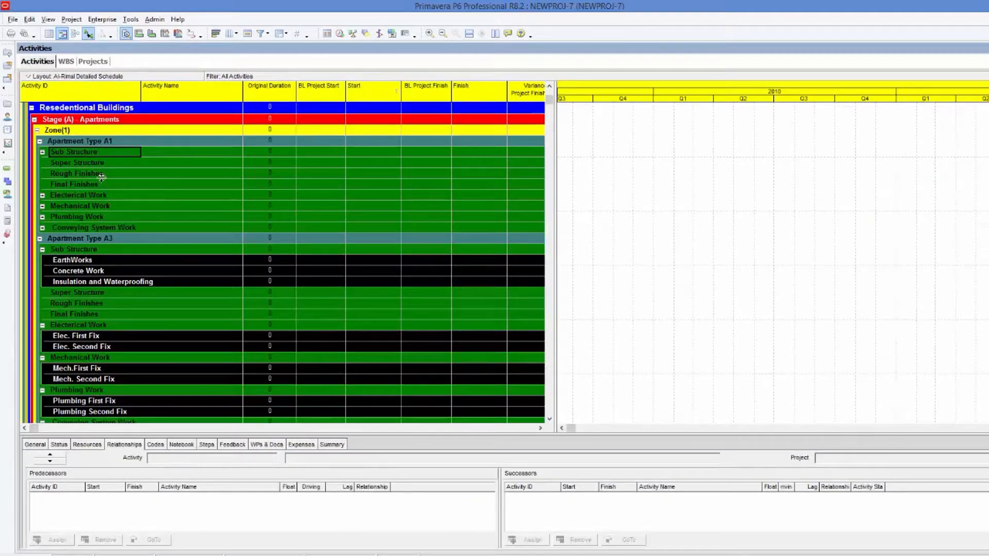
Expand Sub Structure under Apartment Type A1 and inspect the Concrete Work WBS code in the WBS view.
click(44, 151)
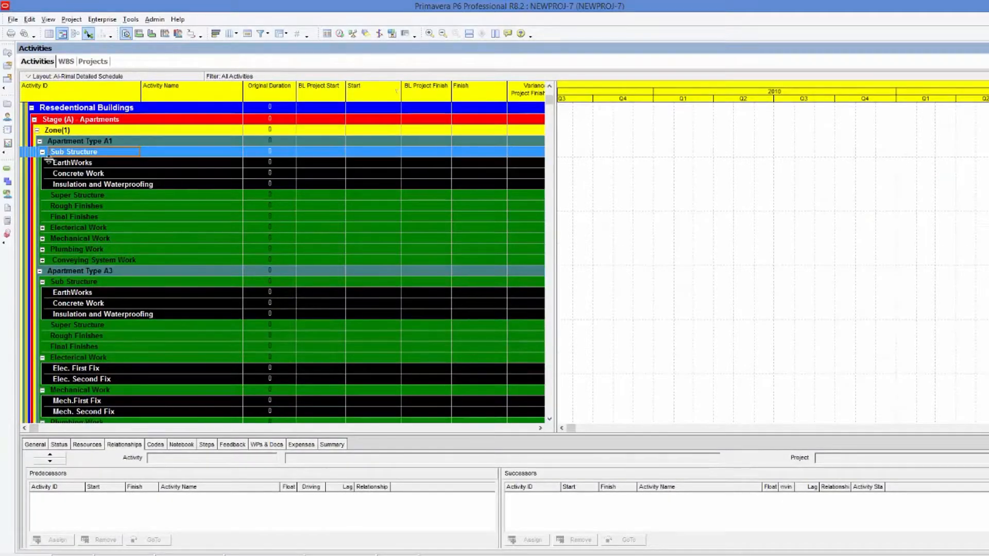
click(79, 174)
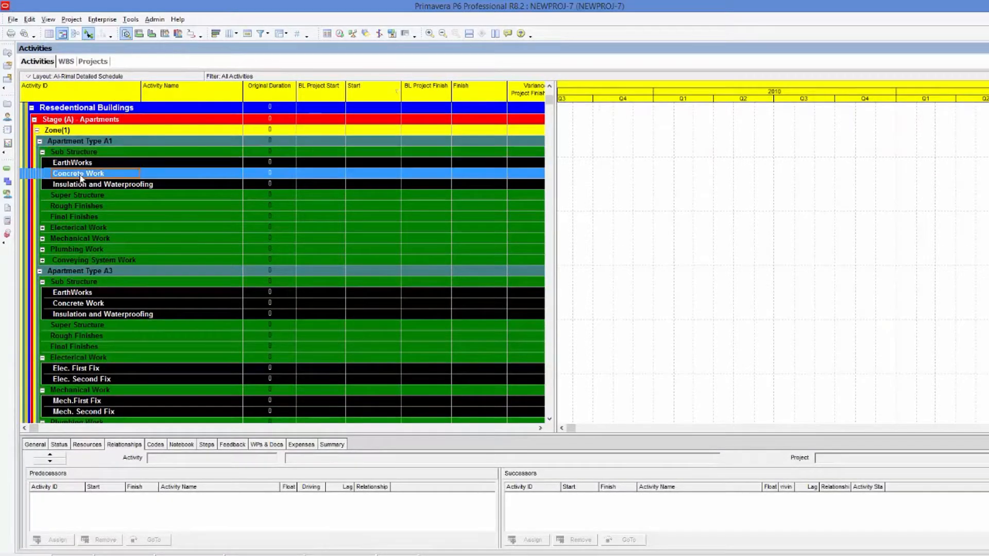
click(65, 61)
click(120, 176)
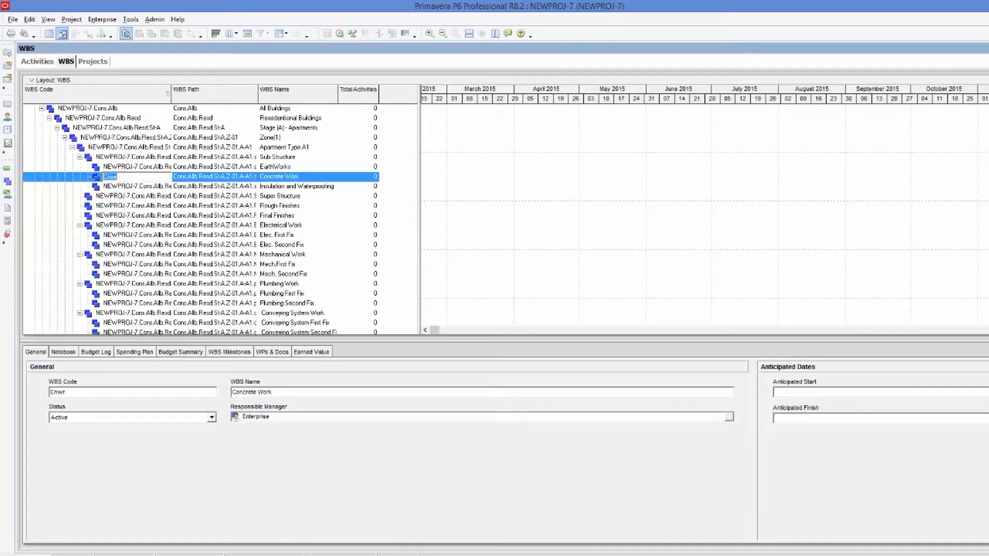
key(alt+Tab)
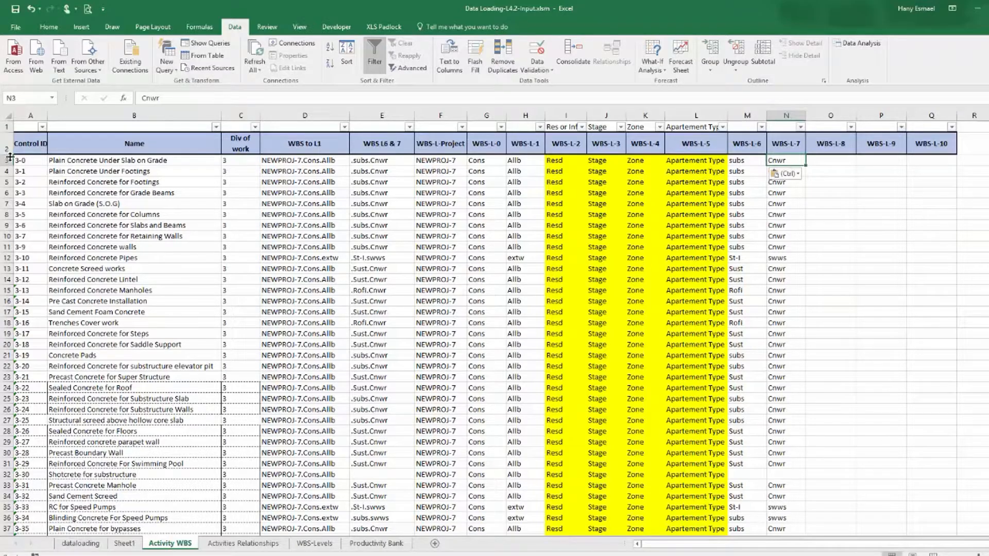
Scroll through the Activity WBS sheet to review the WBS level columns across all rows.
scroll(107, 188, down, 7)
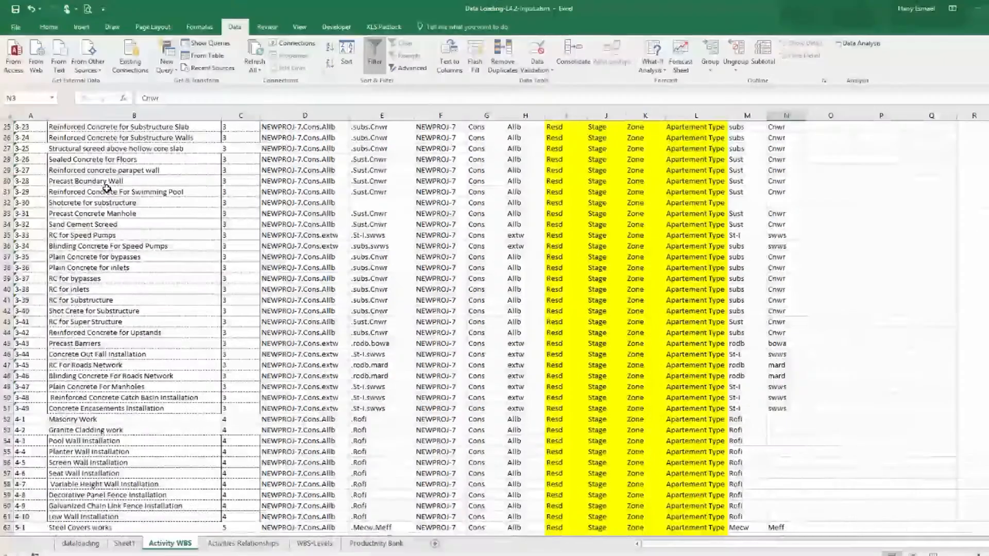
scroll(107, 188, down, 20)
scroll(108, 190, down, 20)
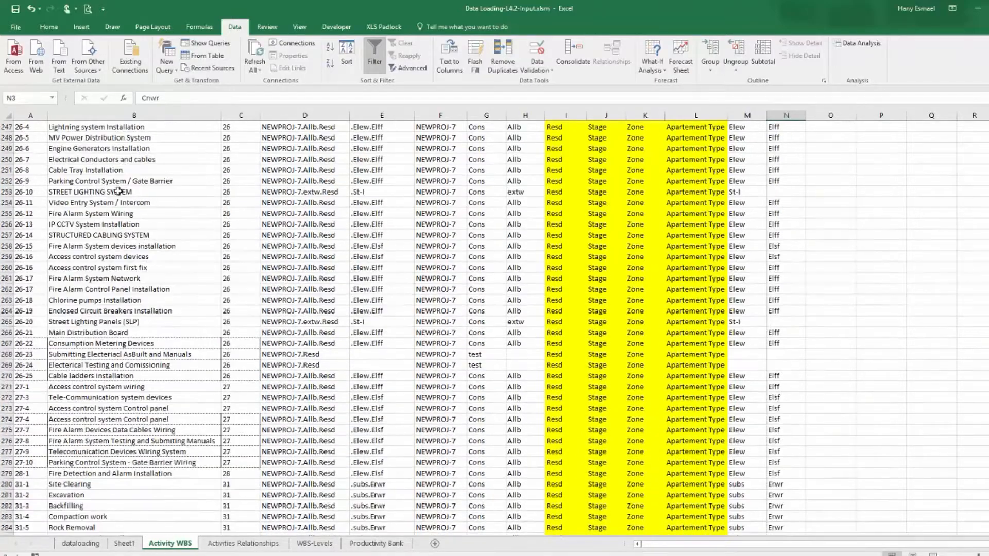
scroll(119, 191, down, 18)
scroll(131, 224, up, 15)
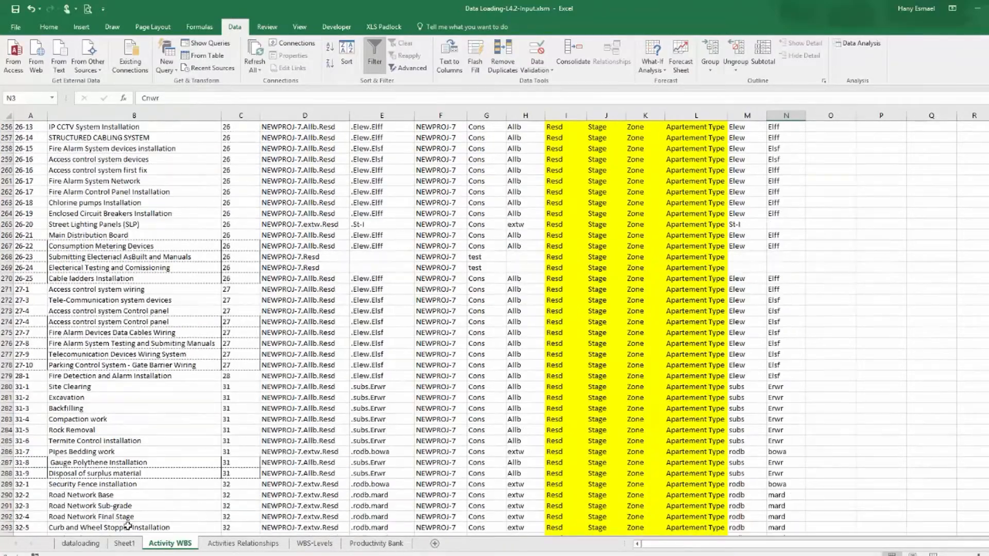
Copy the Activity 1 Name column on Sheet1.
click(124, 544)
click(138, 116)
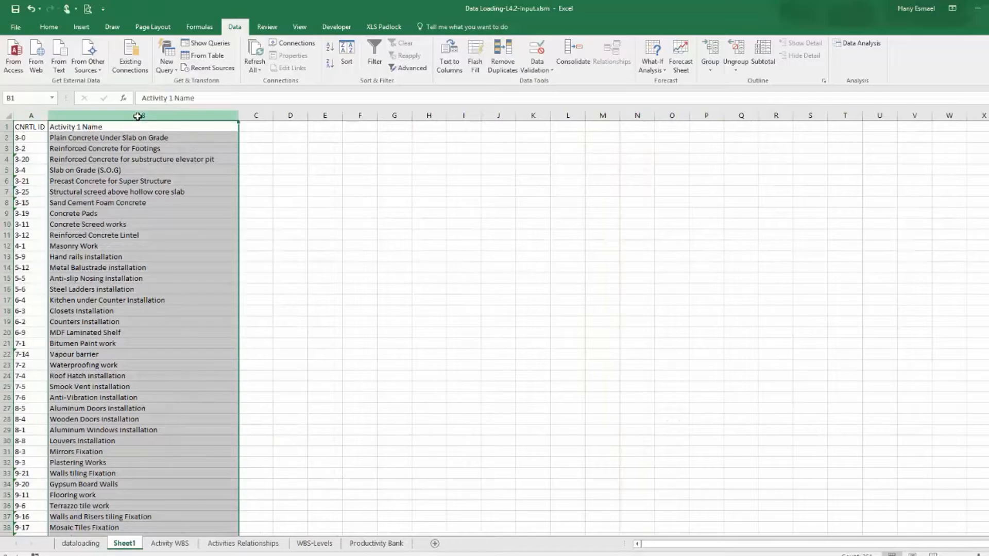
key(ctrl+c)
Review the Activity WBS rows, selecting the first concrete activities and scrolling through the list.
click(170, 544)
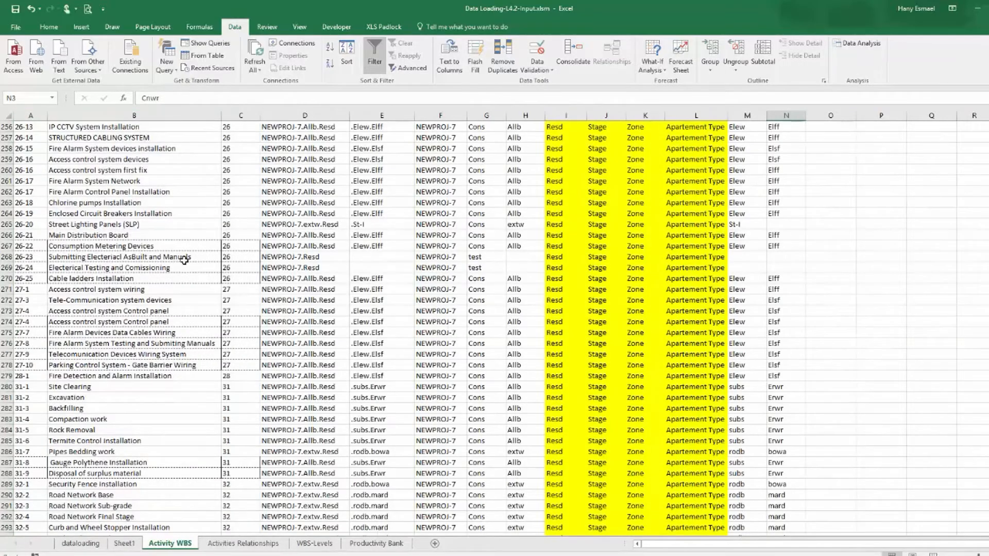
scroll(188, 234, up, 20)
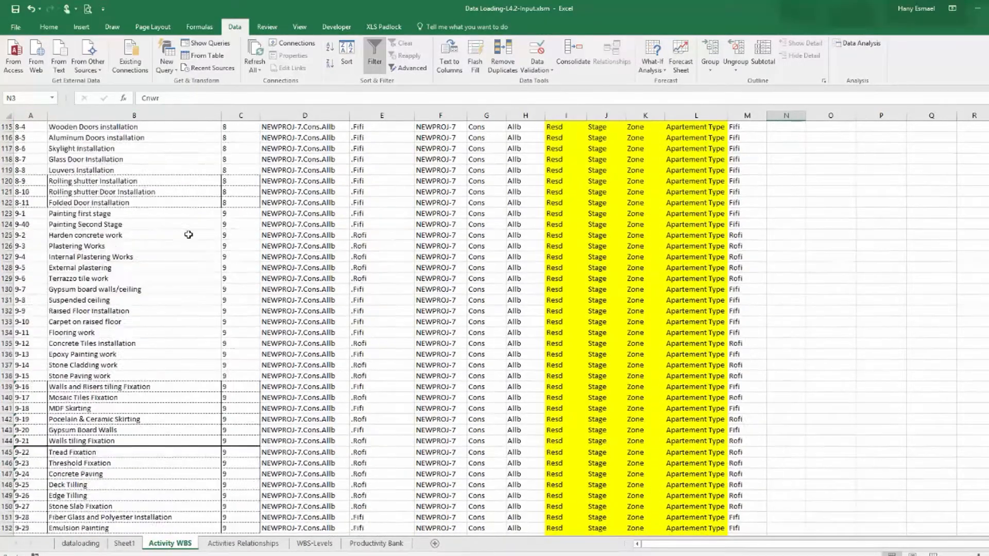
scroll(189, 234, up, 20)
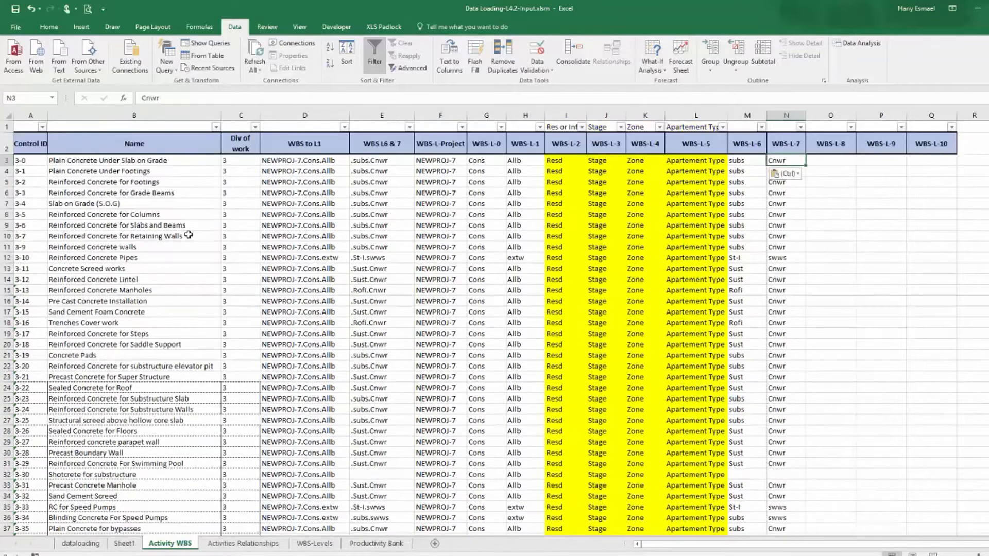
click(124, 161)
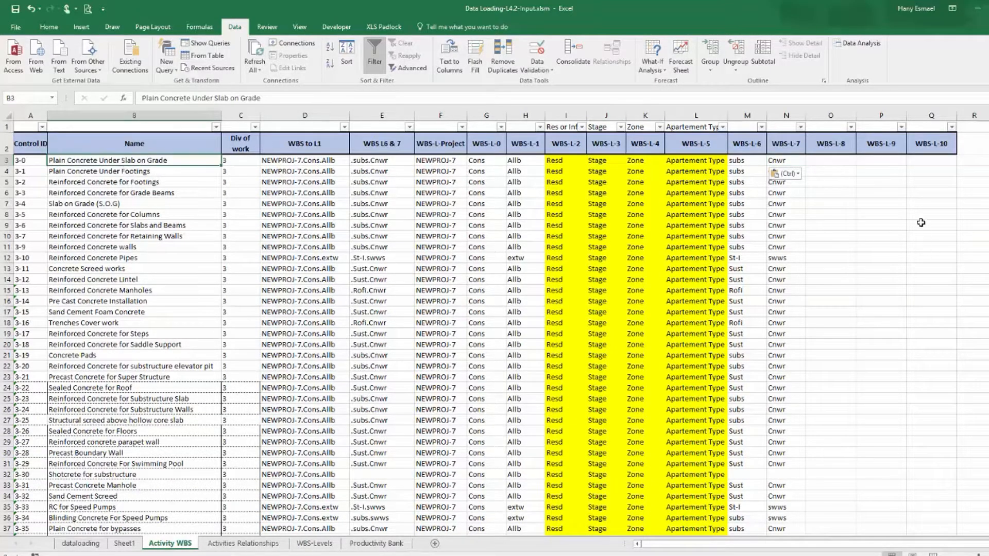
click(902, 204)
click(881, 236)
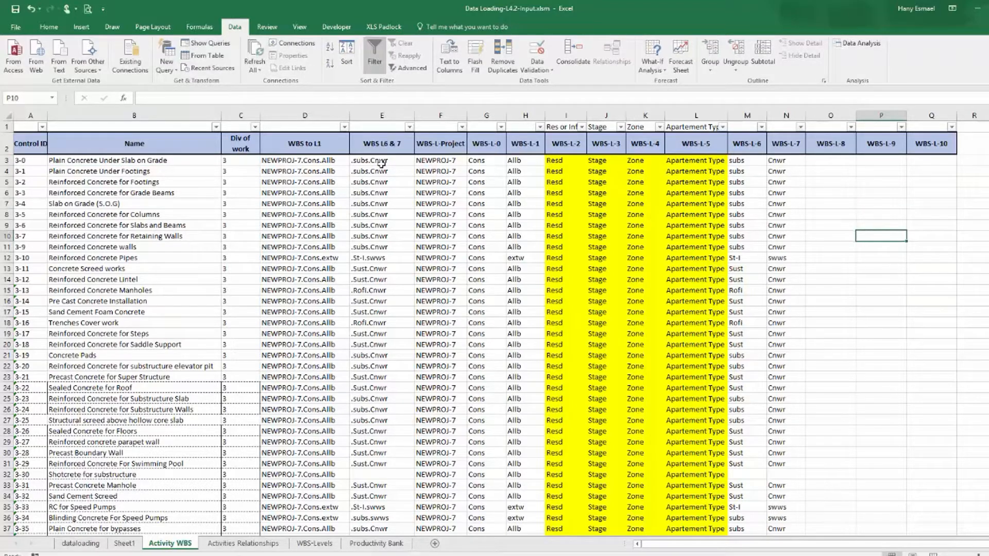
drag(4, 171, 2, 156)
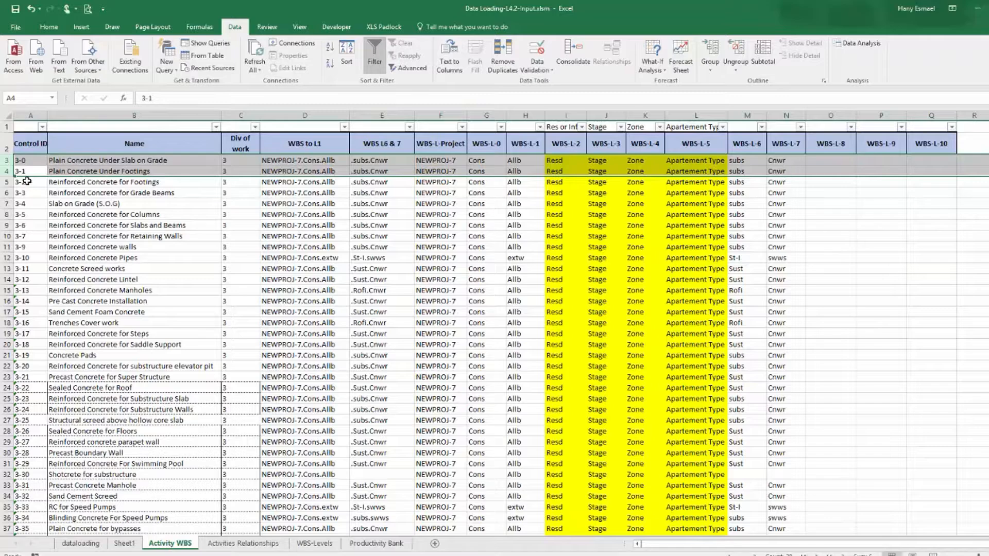
click(3, 182)
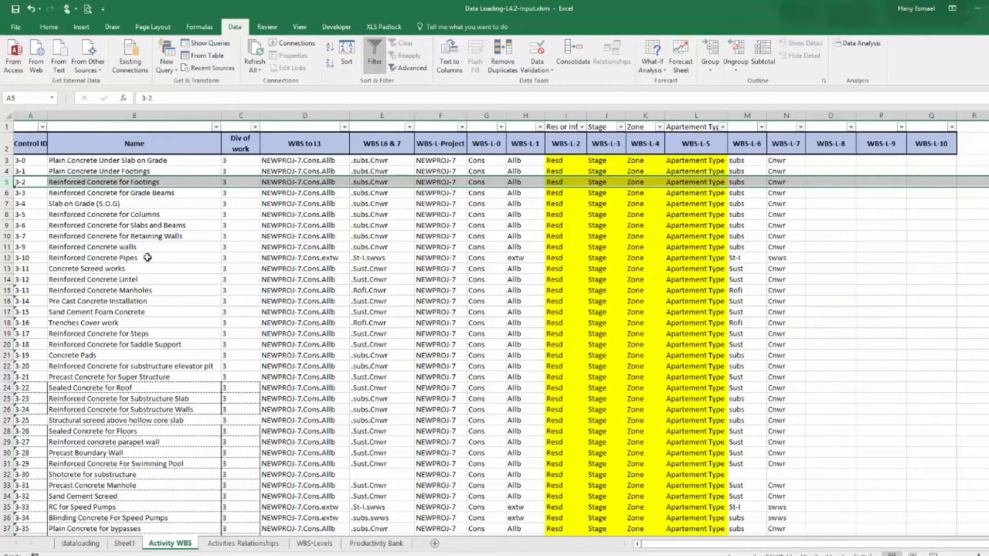
click(4, 194)
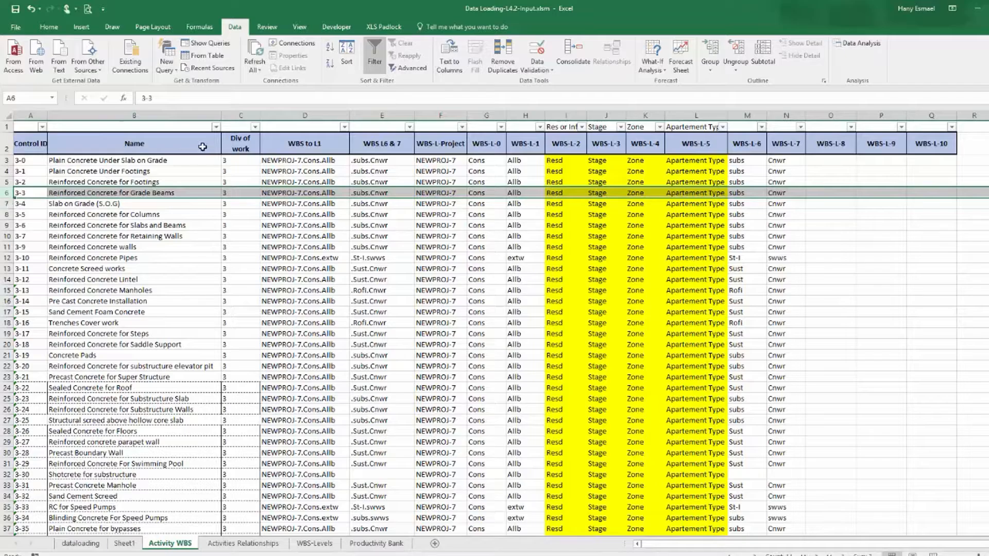
scroll(777, 217, down, 5)
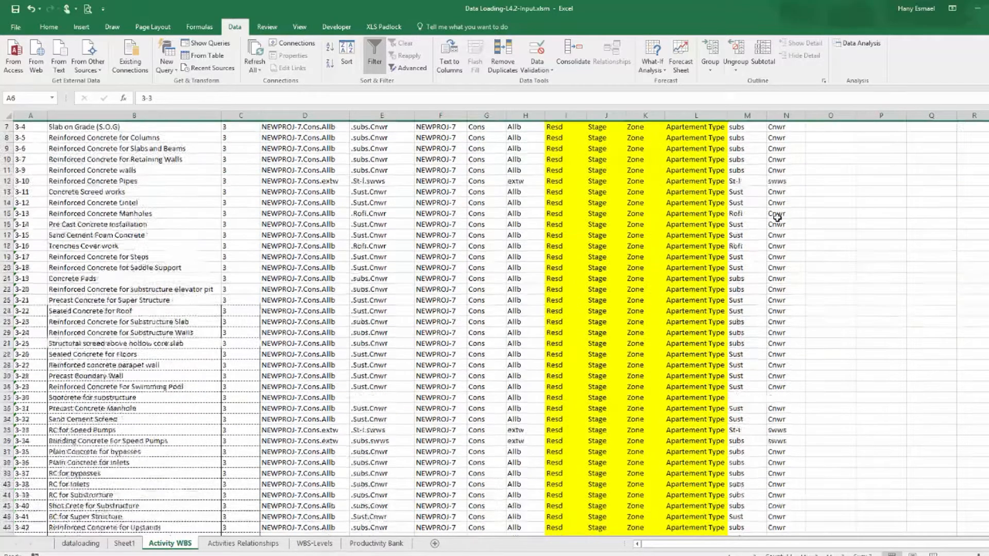
scroll(777, 216, down, 20)
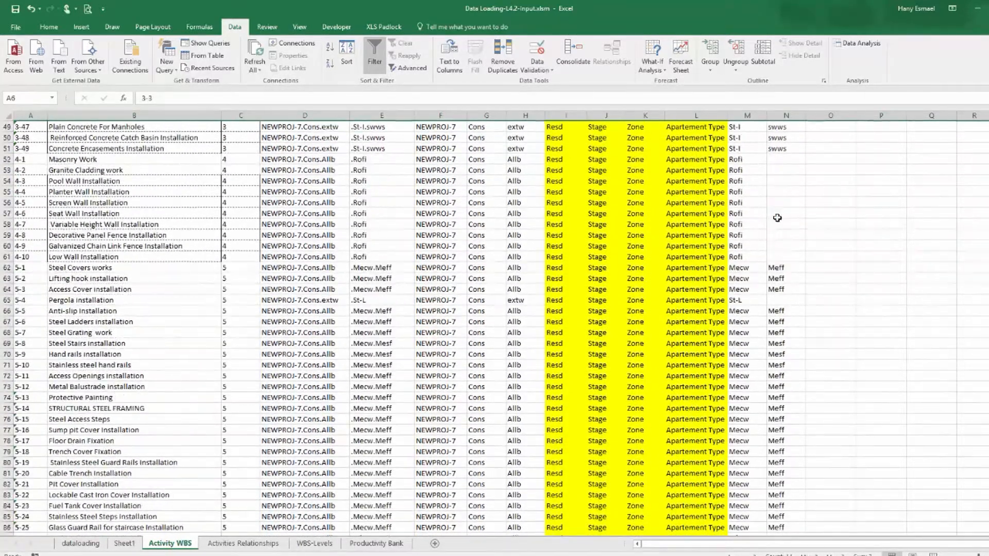
scroll(777, 219, down, 20)
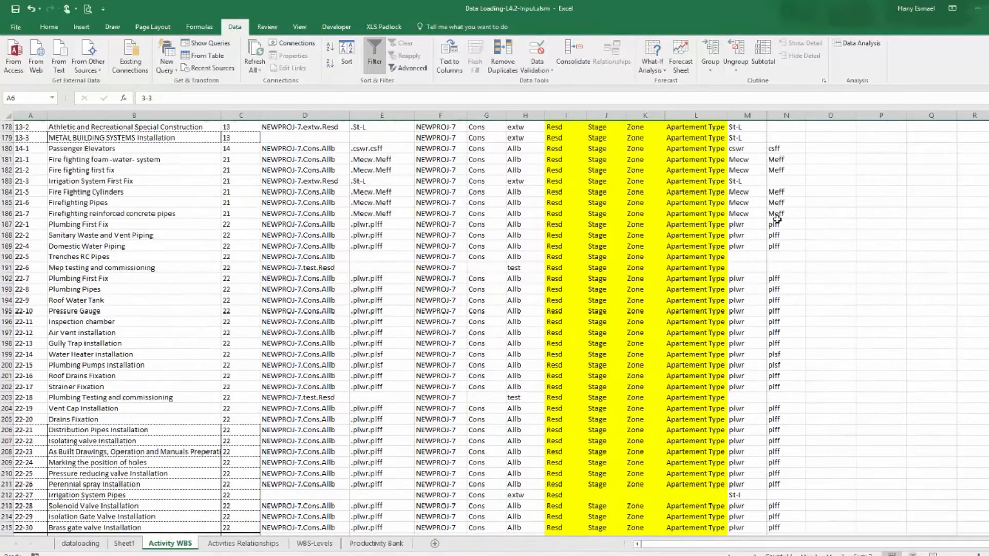
scroll(777, 219, up, 20)
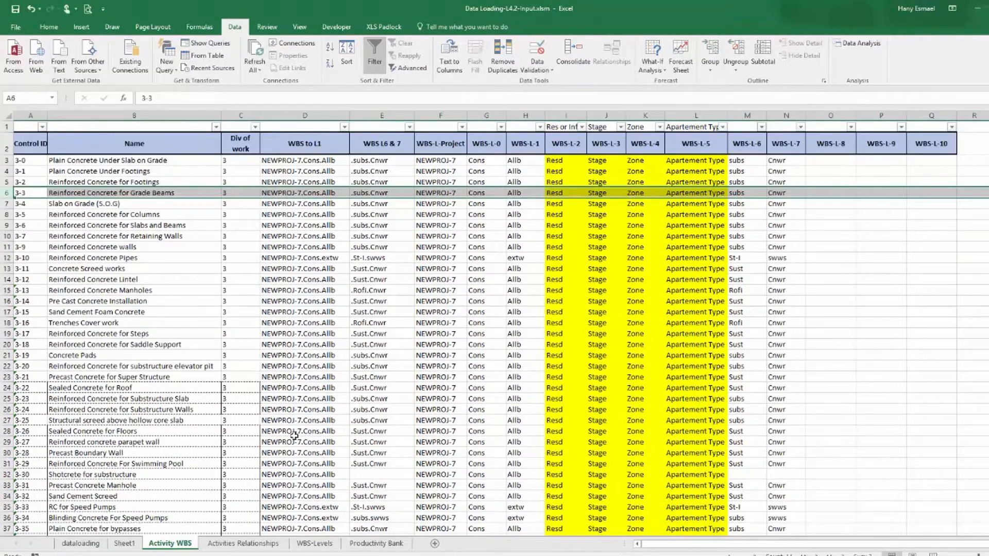
Delete Sheet1 from the workbook.
click(124, 545)
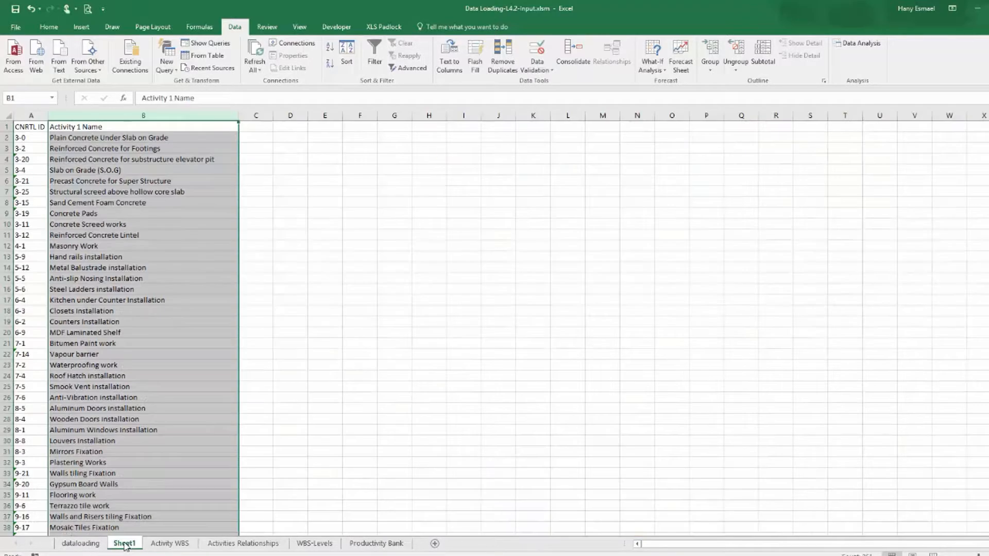
right_click(123, 544)
click(154, 435)
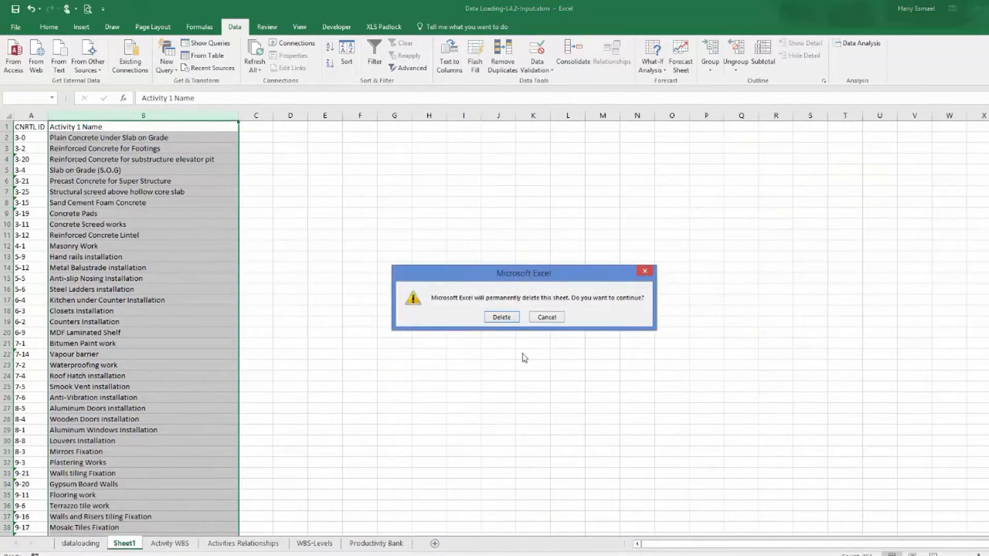
click(501, 318)
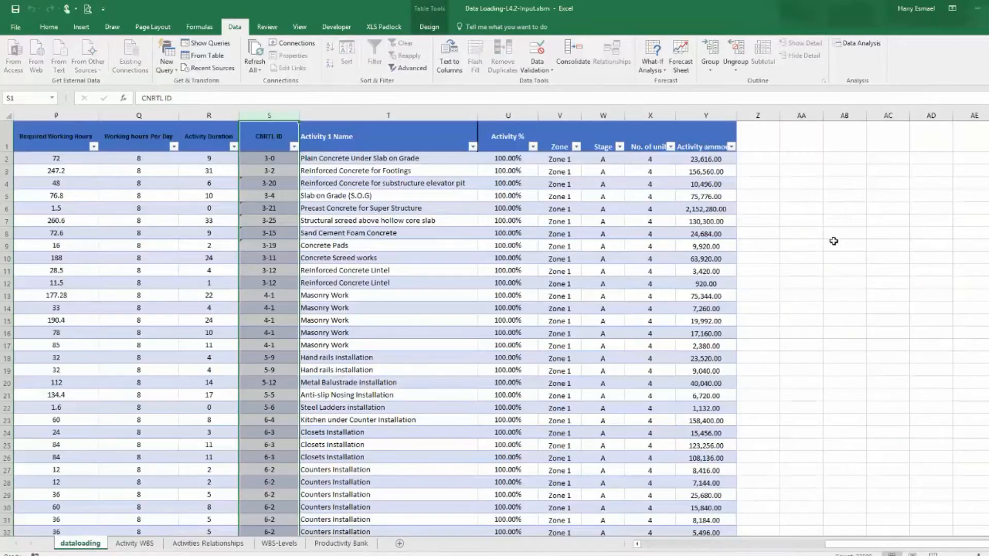
Add a WBS to L1 column to the dataloading table by copying that header from the Activity WBS sheet.
click(762, 149)
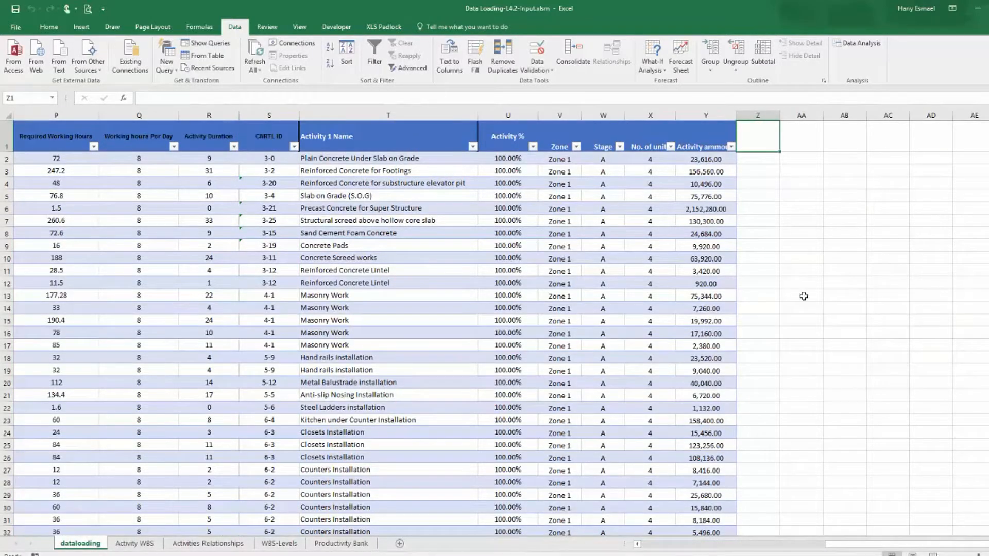
drag(780, 117, 792, 116)
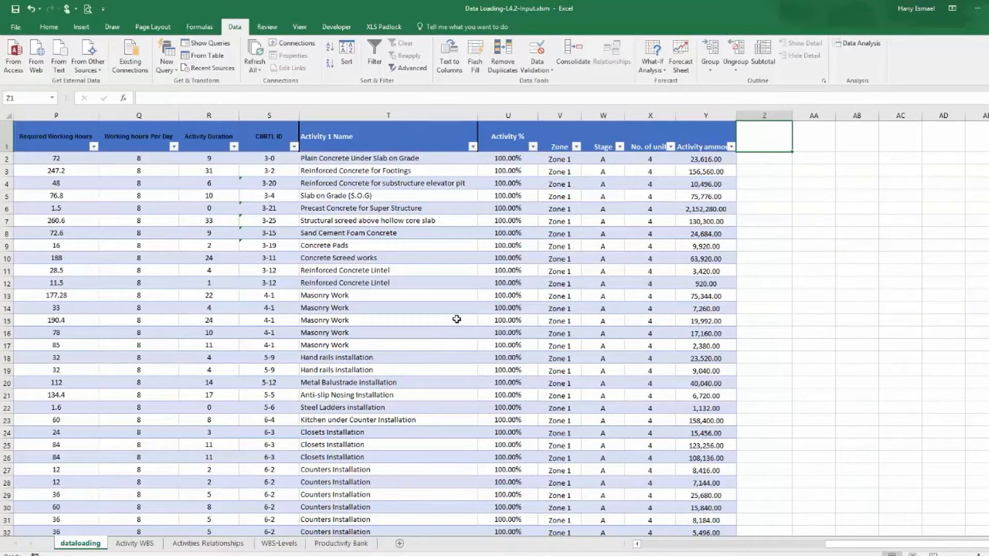
click(129, 545)
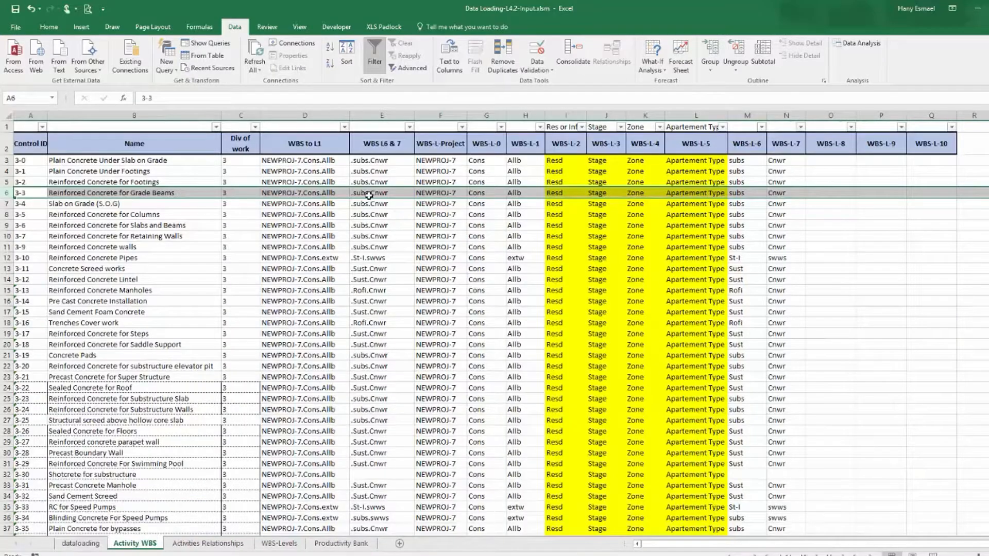
click(310, 144)
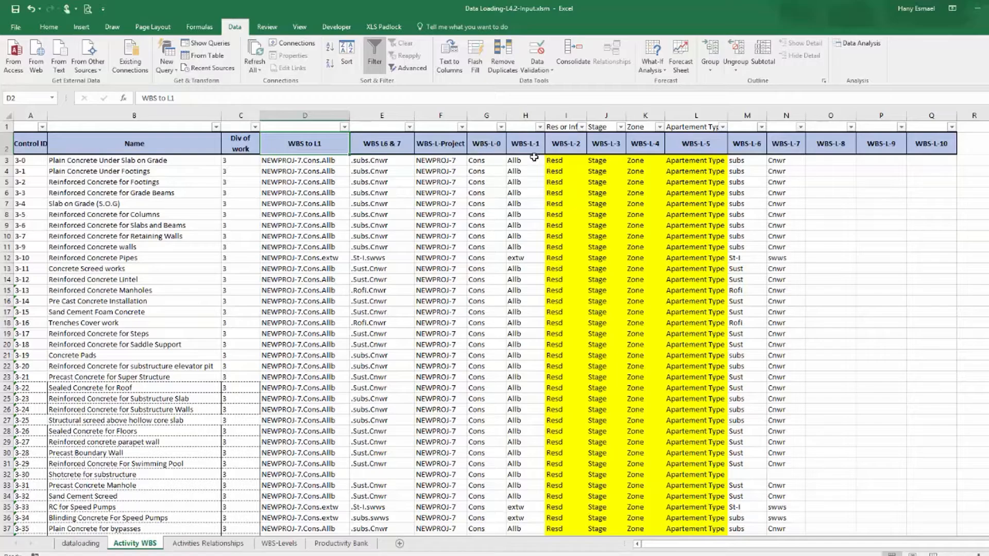
right_click(320, 145)
click(340, 166)
click(83, 543)
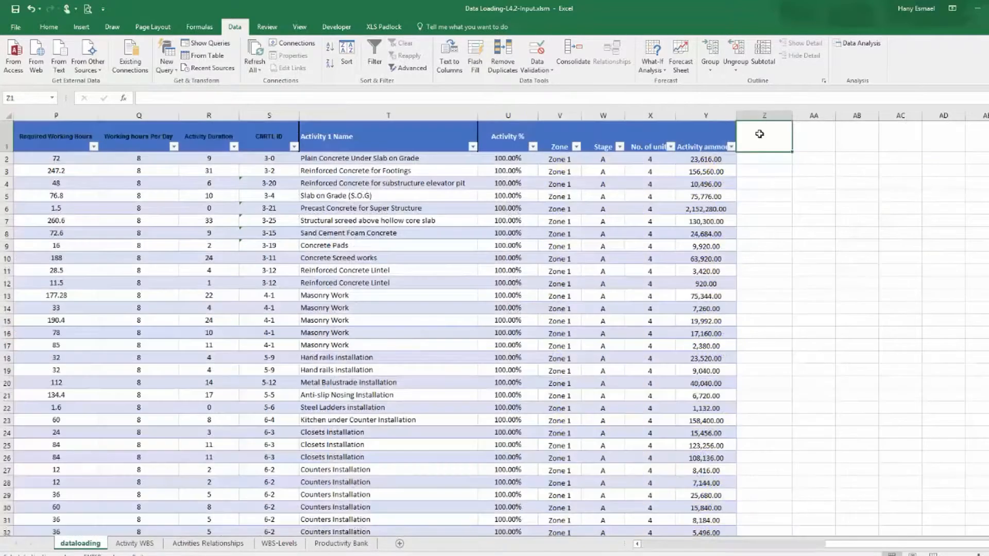
right_click(764, 129)
click(806, 184)
click(773, 158)
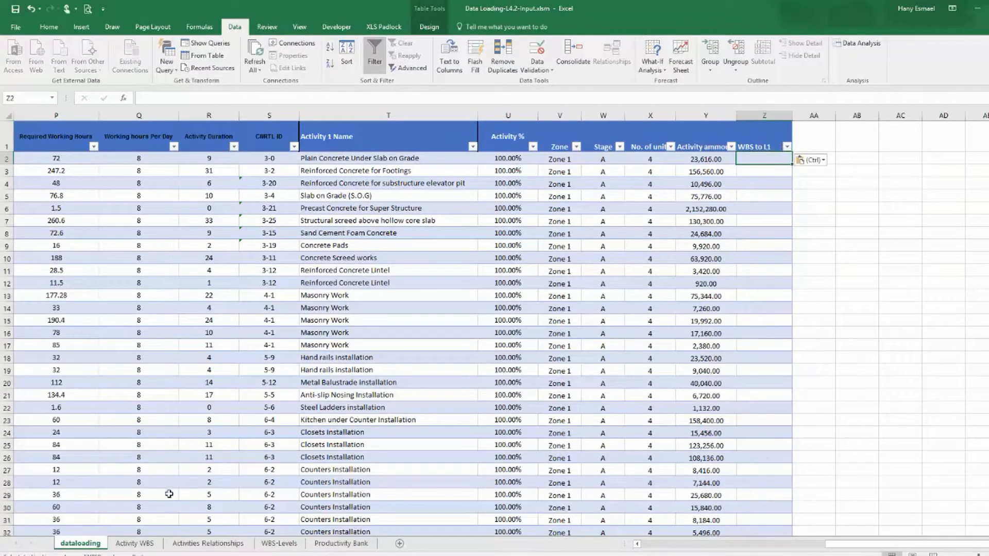
Fill the WBS to L1 column with =VLOOKUP([@[CNRTL ID]],'Activity WBS'!A:D,4) and widen the column to fit.
click(135, 543)
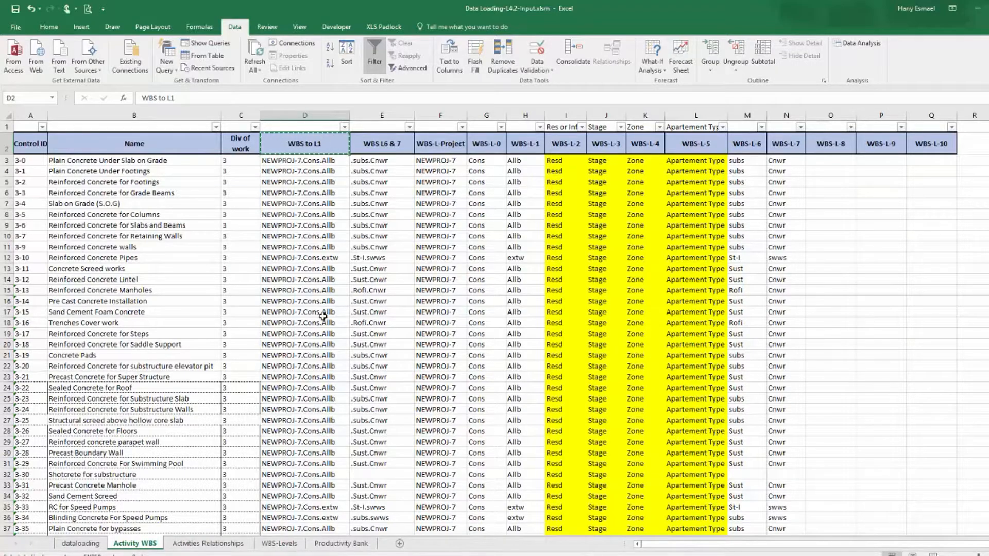
click(98, 545)
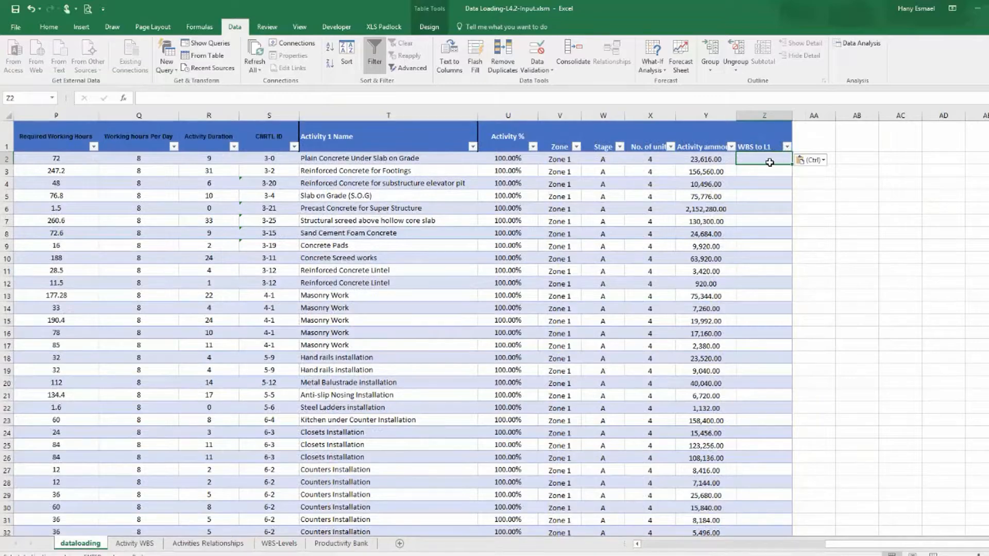
text(=vl)
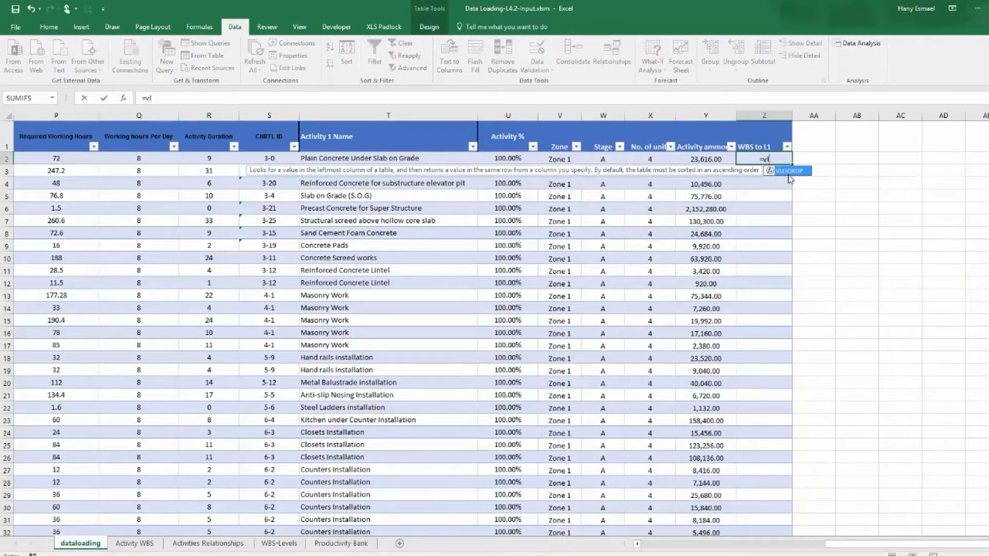
double_click(789, 171)
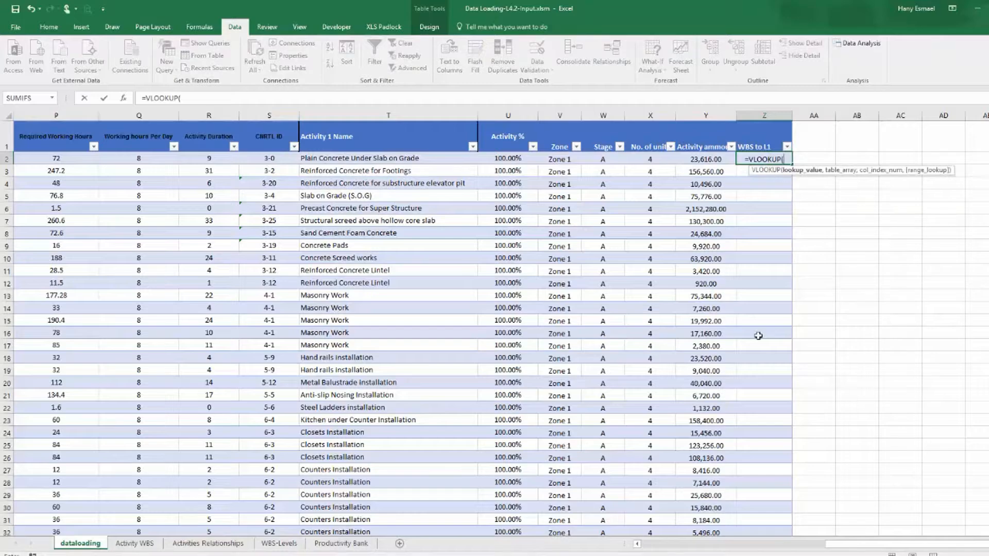
click(273, 159)
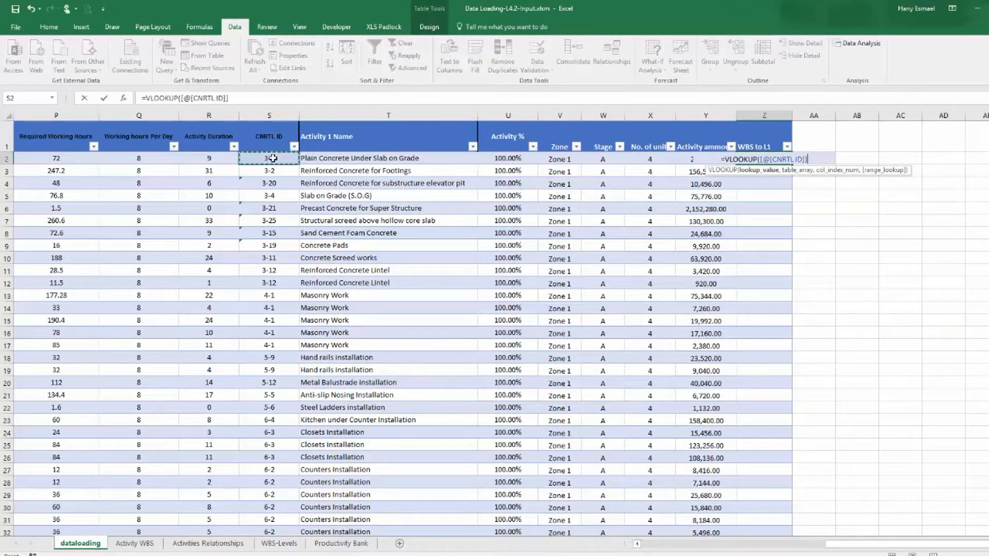
text(,)
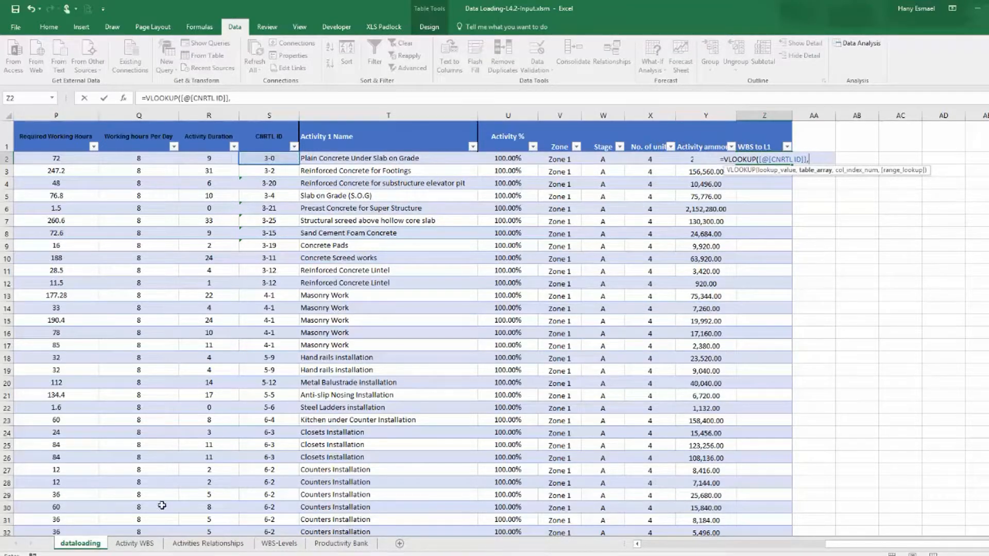
click(134, 543)
drag(36, 116, 303, 113)
text(,)
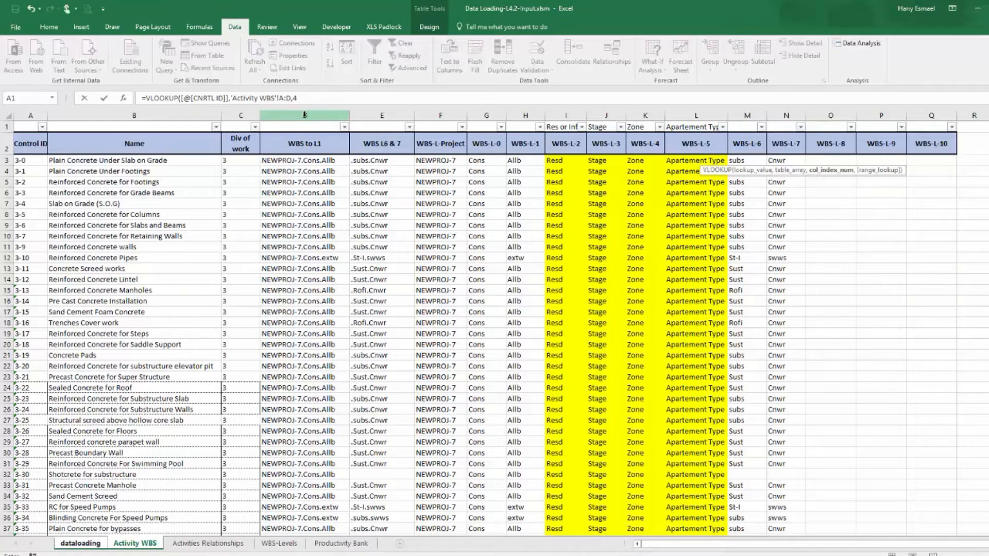
text(4))
key(Return)
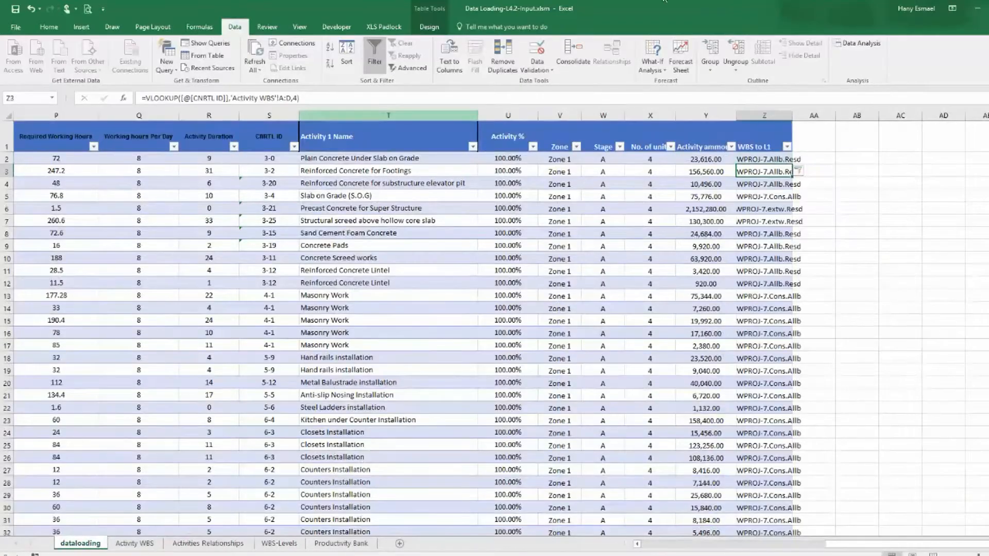
double_click(793, 119)
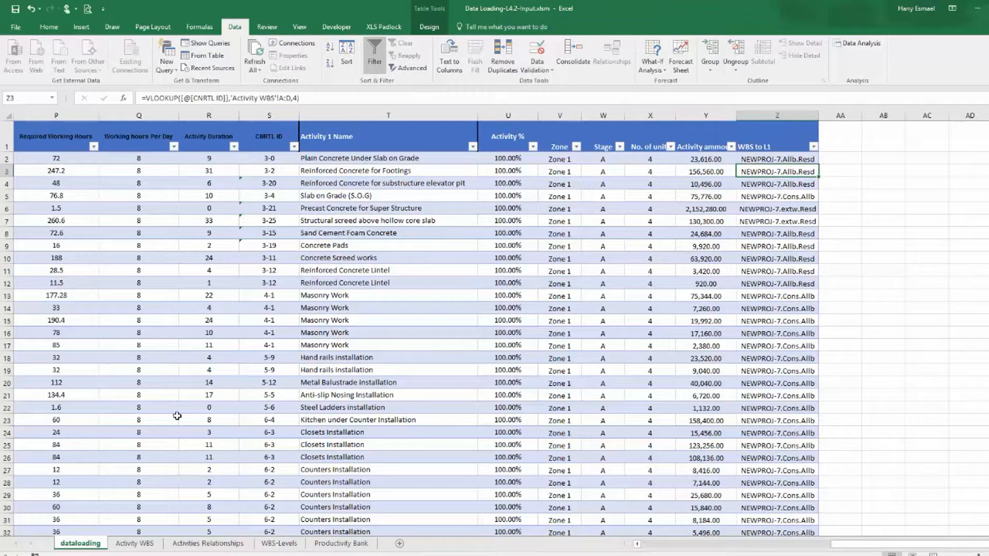
On the Activity WBS sheet, examine the WBS L6 & 7 column header and the formula in its first cell.
click(134, 544)
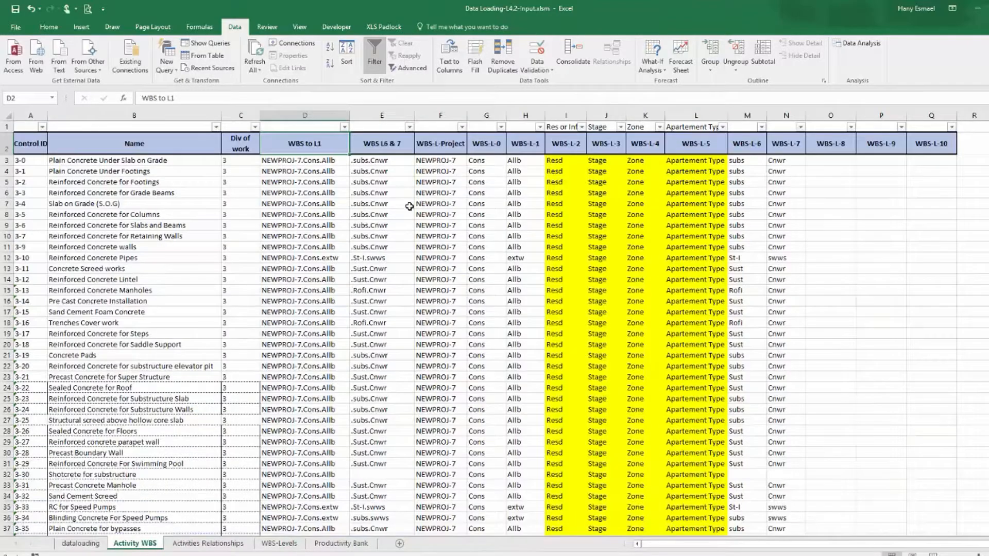
click(376, 146)
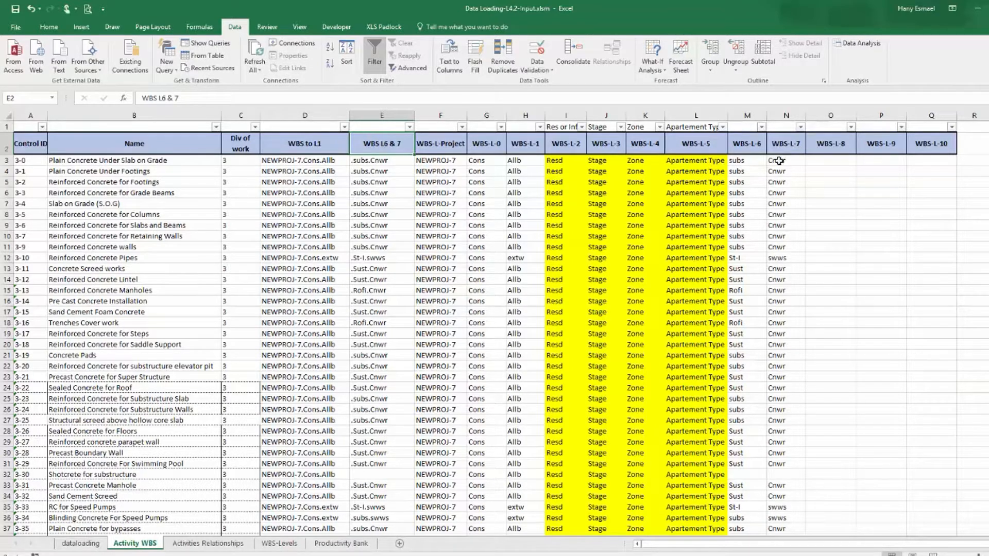
click(382, 162)
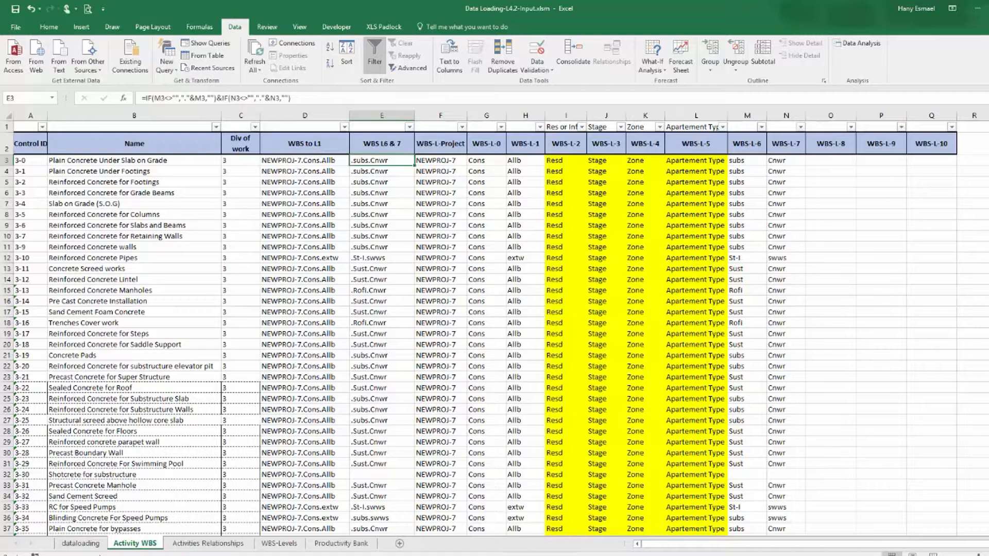
Copy the WBS L6 & 7 header from the Activity WBS sheet into a new dataloading table column and widen it.
click(385, 146)
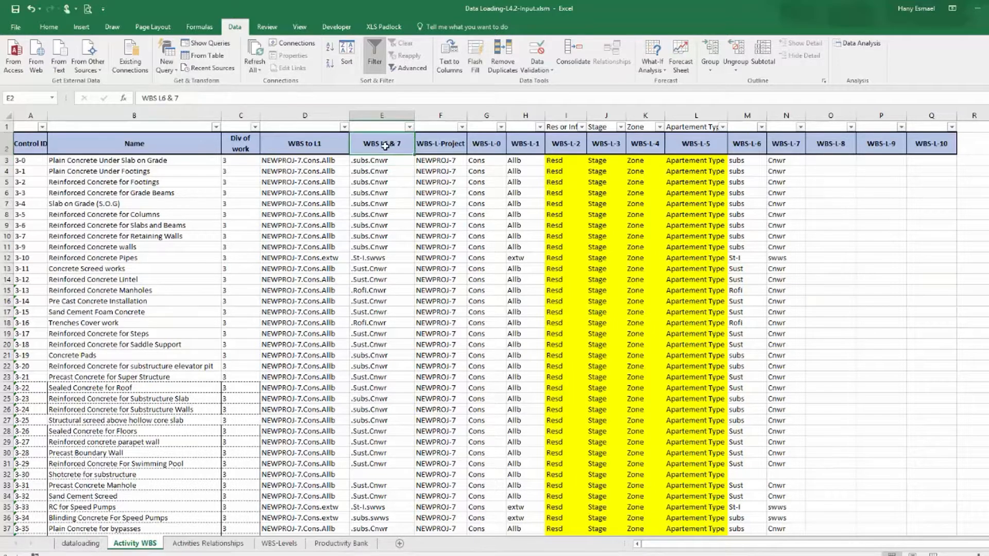
right_click(385, 147)
click(419, 170)
click(80, 544)
click(845, 135)
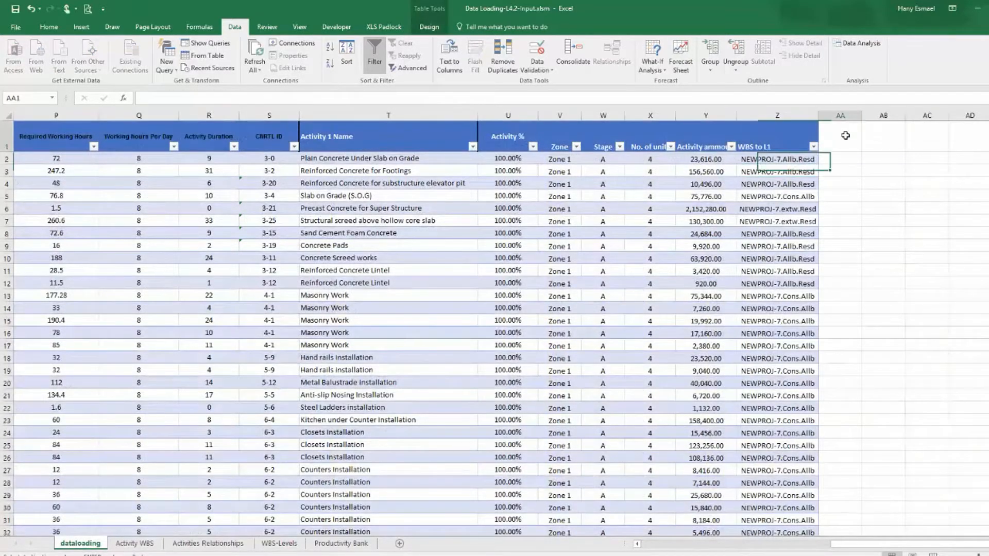
key(ctrl+v)
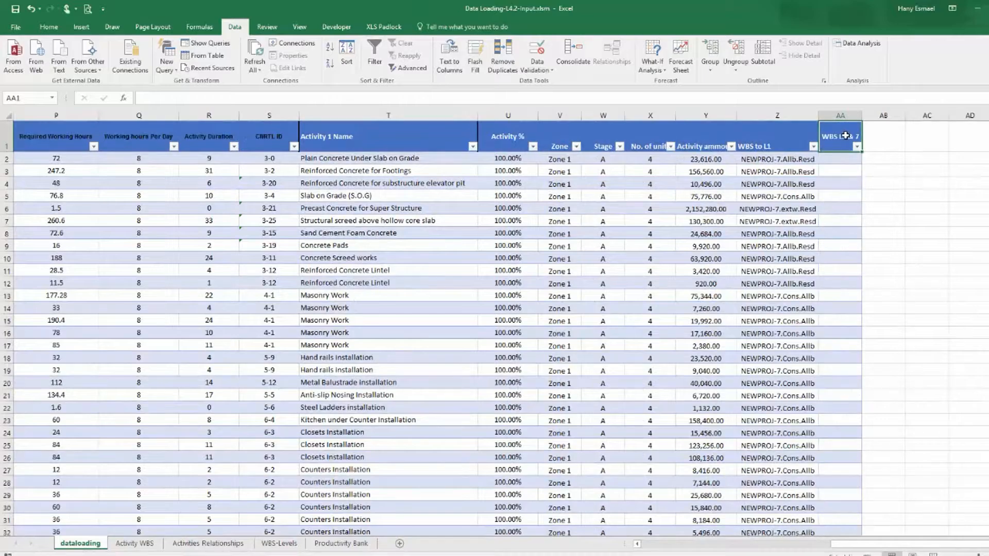
drag(862, 114, 874, 114)
Fill the WBS L6 & 7 column with =VLOOKUP([@[CNRTL ID]],'Activity WBS'!A:E,5,FALSE).
click(843, 160)
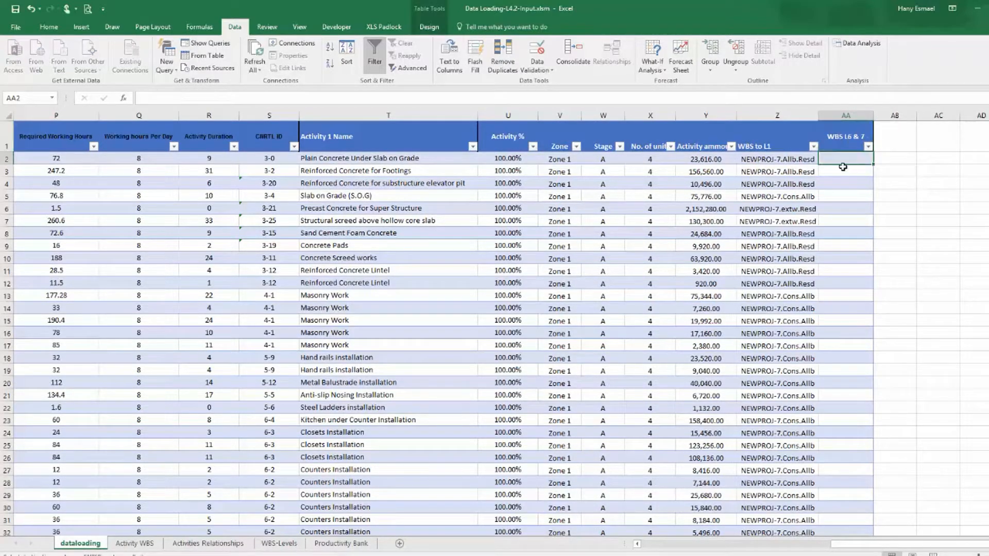
text(=vl)
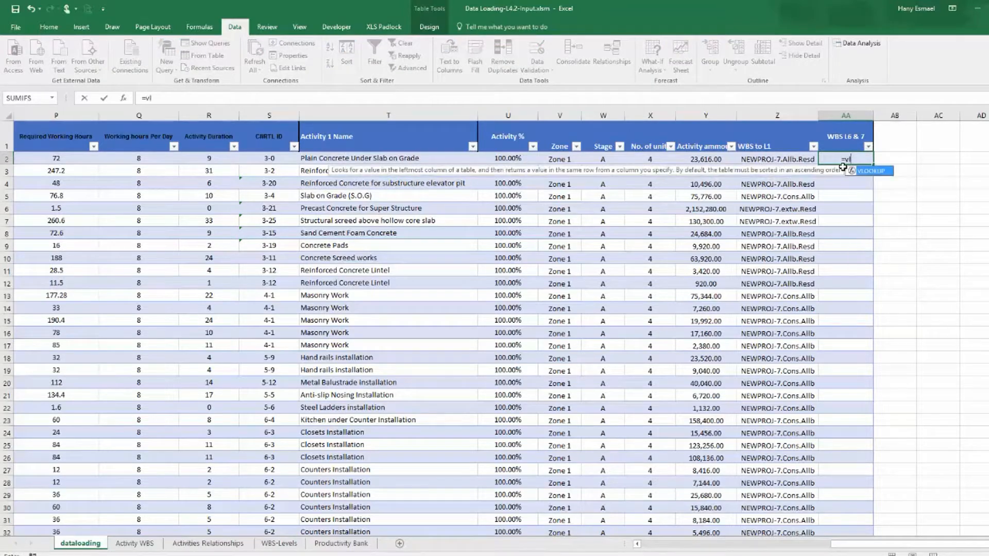
double_click(879, 173)
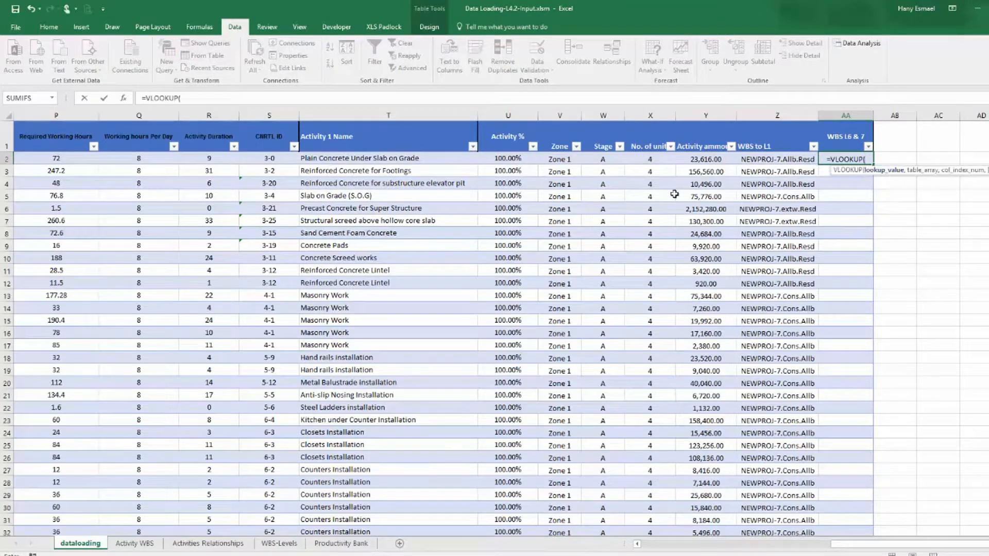
click(278, 159)
text(,)
click(134, 544)
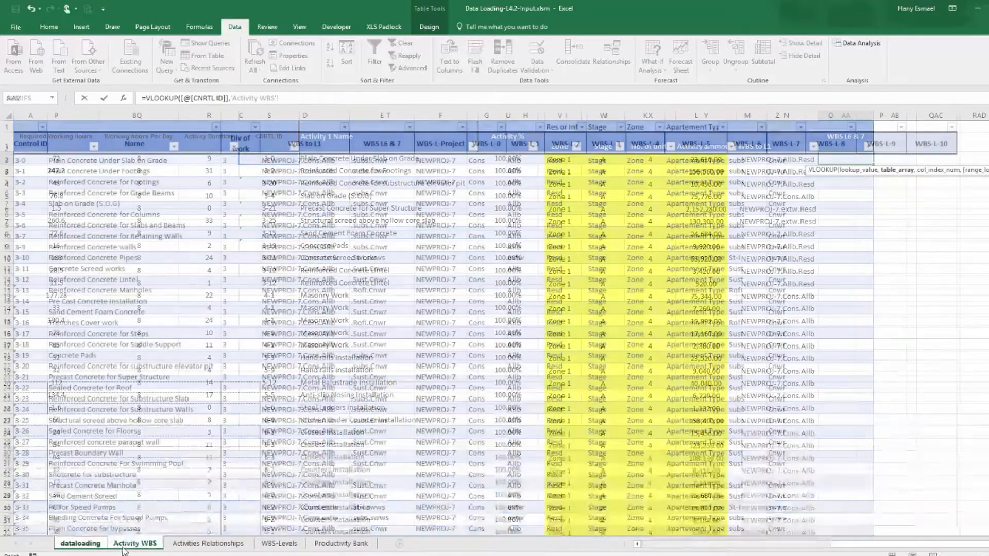
click(32, 116)
drag(32, 116, 385, 115)
text(,)
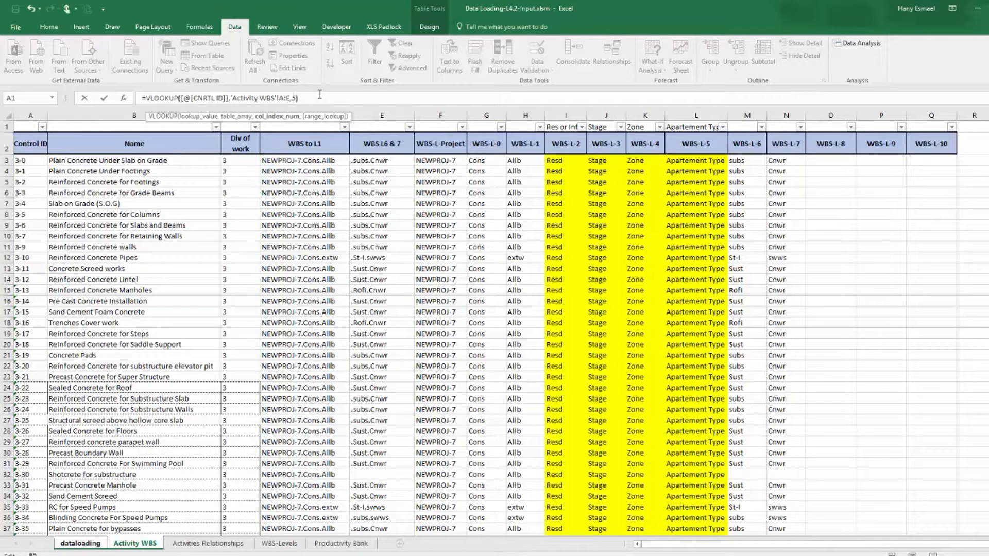
text(5,)
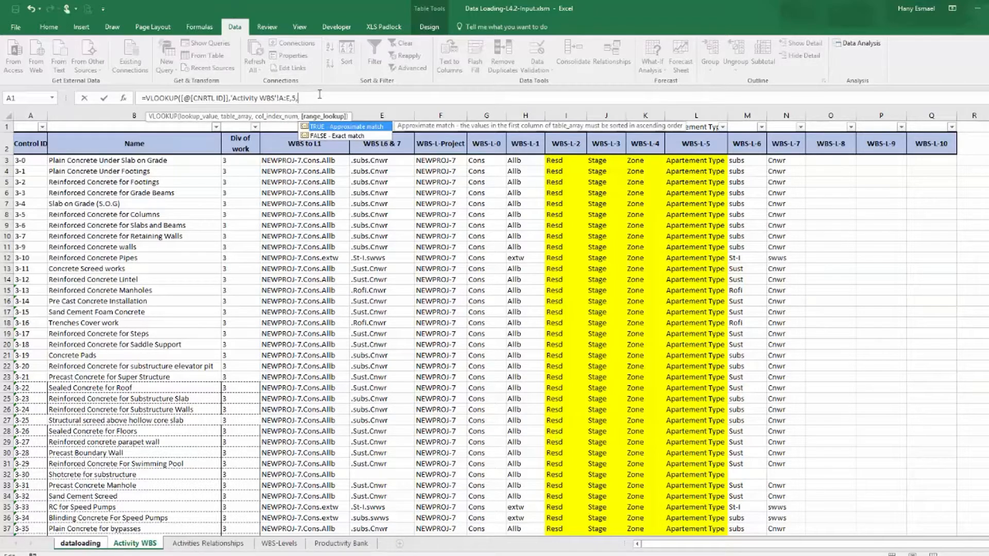
double_click(332, 135)
text())
key(Return)
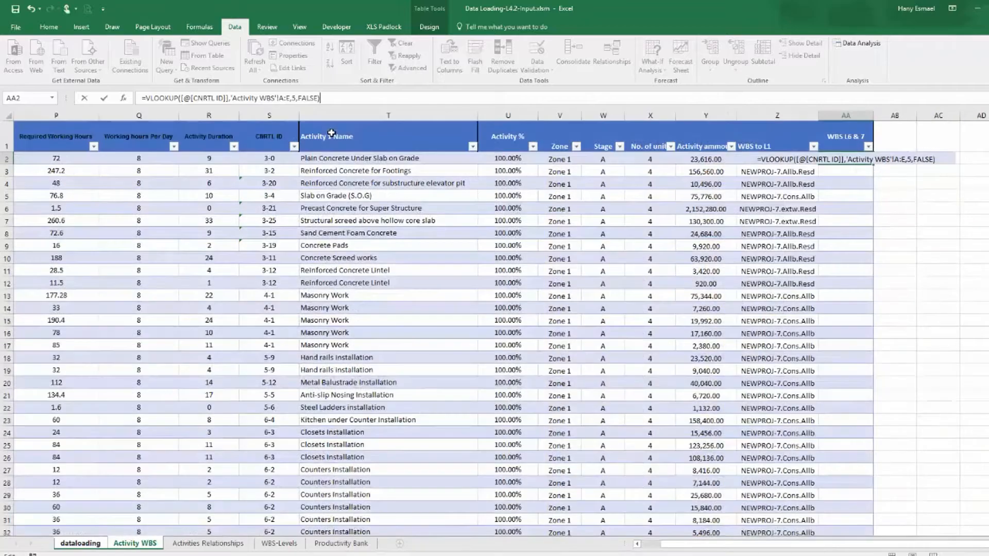
Change the WBS to L1 formula to an exact match: =VLOOKUP([@[CNRTL ID]],'Activity WBS'!A:D,4,FALSE).
click(781, 159)
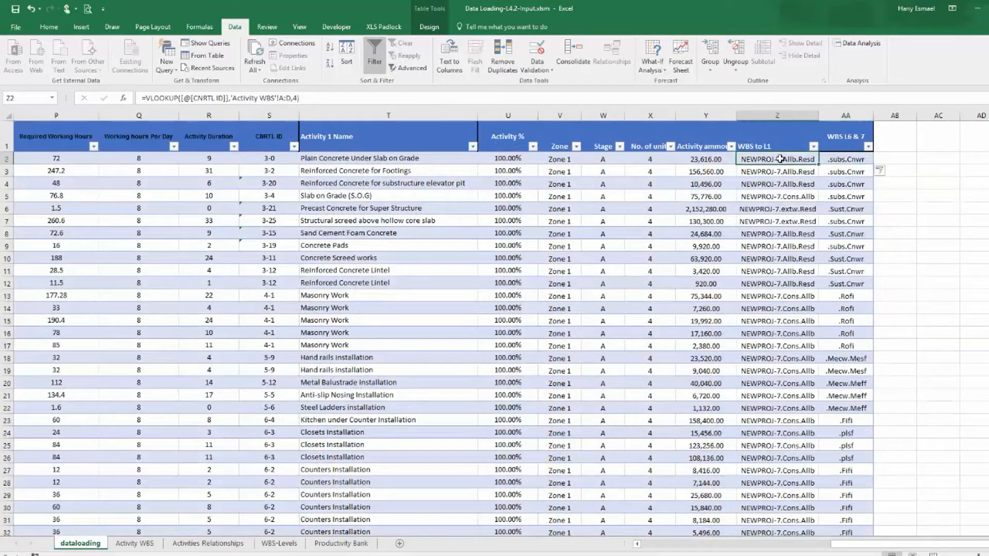
click(298, 98)
text(,)
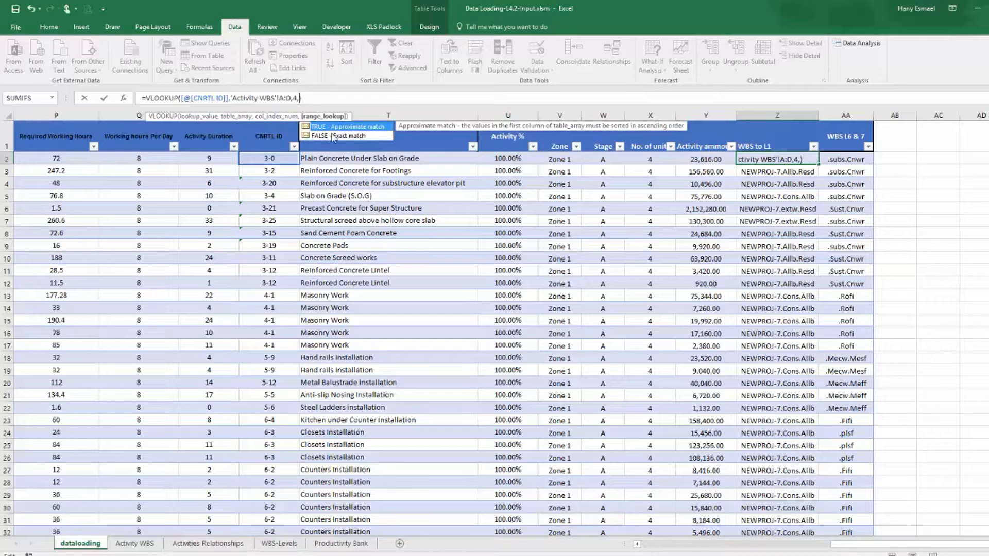
click(334, 136)
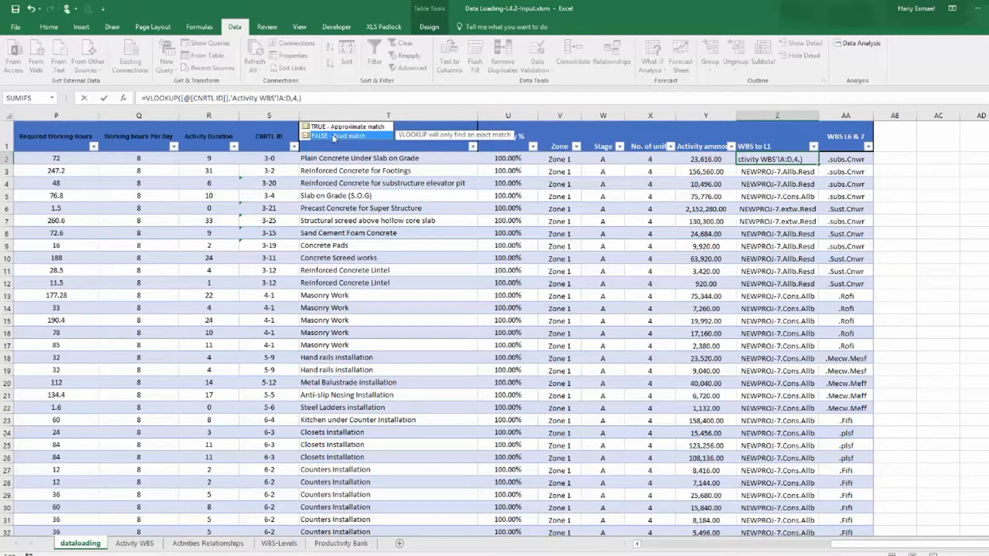
double_click(350, 136)
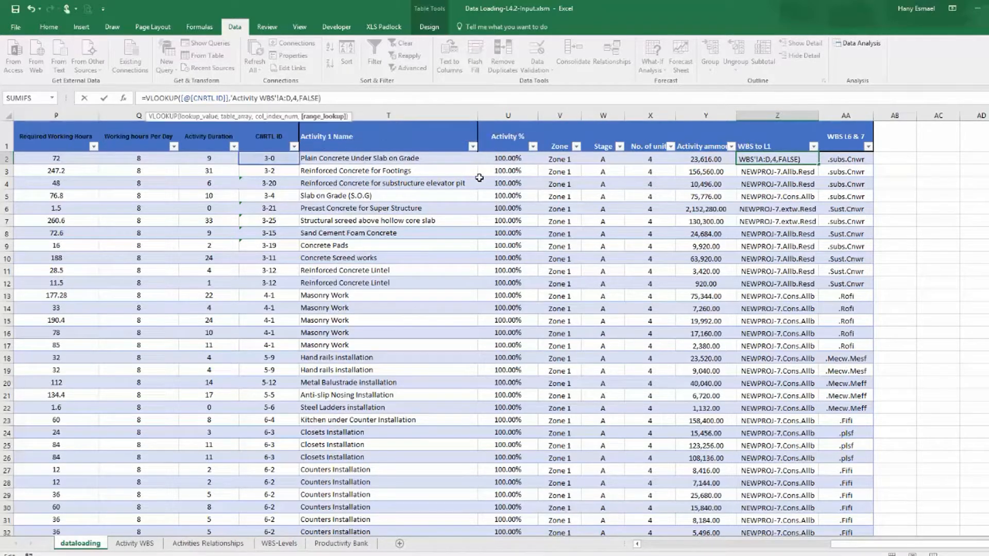
key(Return)
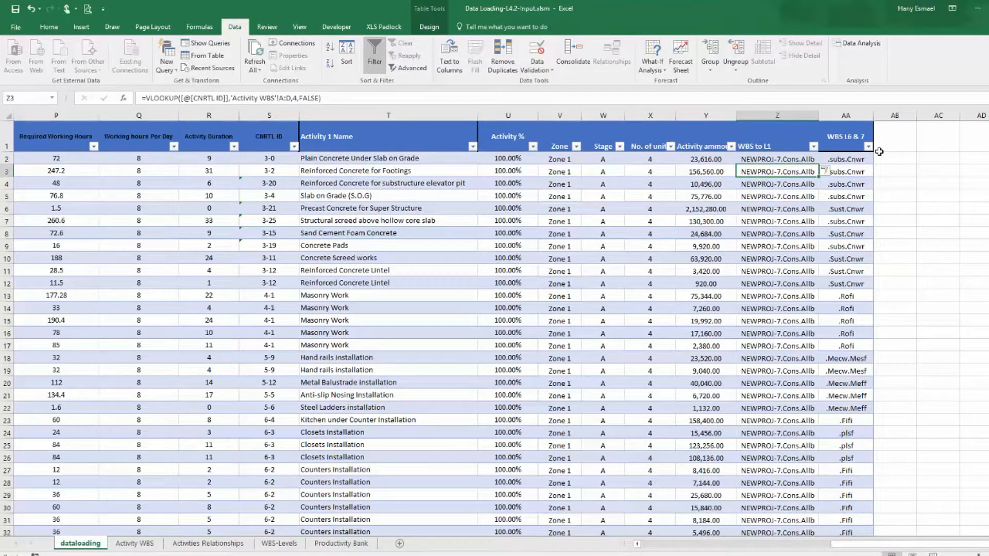
Copy the WBS-L-2 through WBS-L-5 headers from Activity WBS into the next dataloading table columns.
click(135, 543)
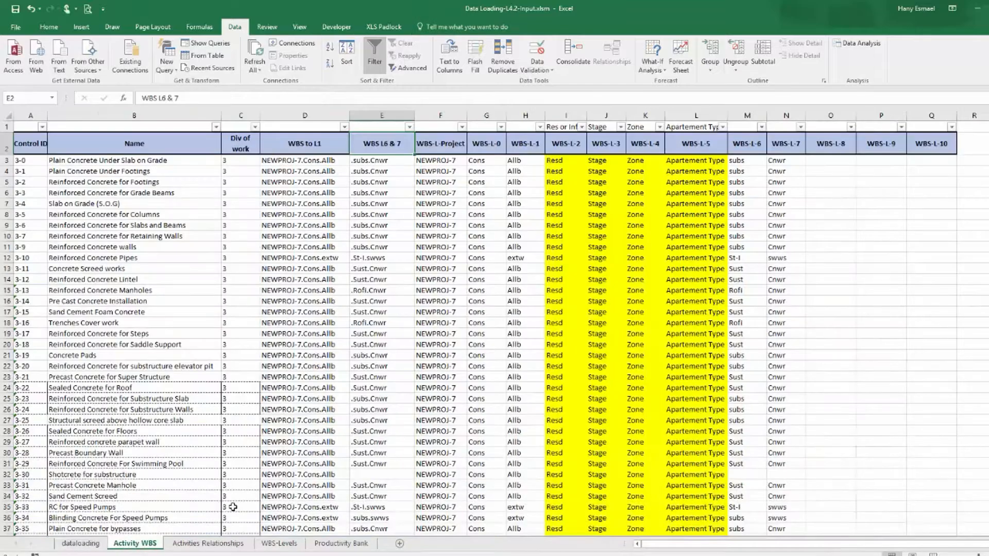
drag(572, 144, 696, 144)
right_click(696, 144)
click(788, 164)
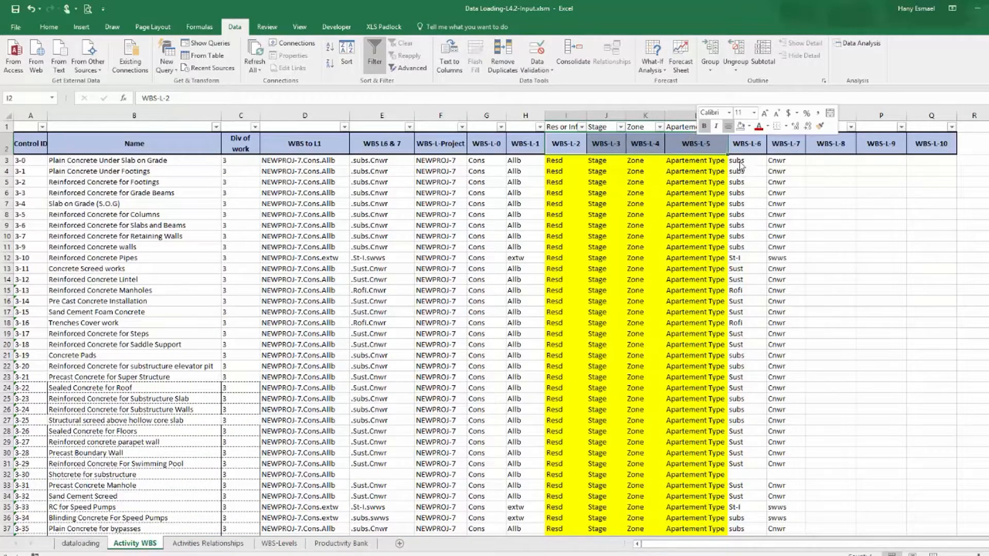
click(95, 542)
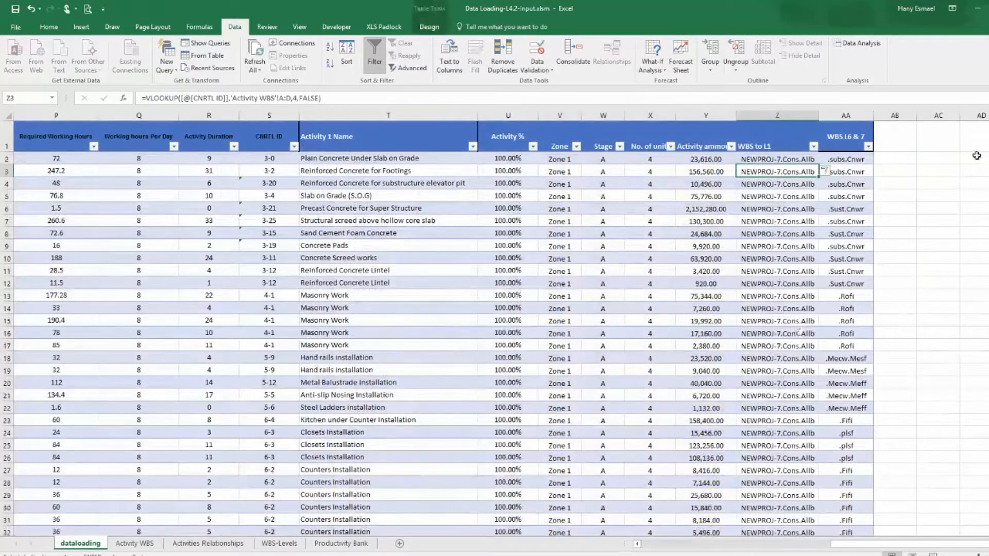
click(894, 139)
key(ctrl+v)
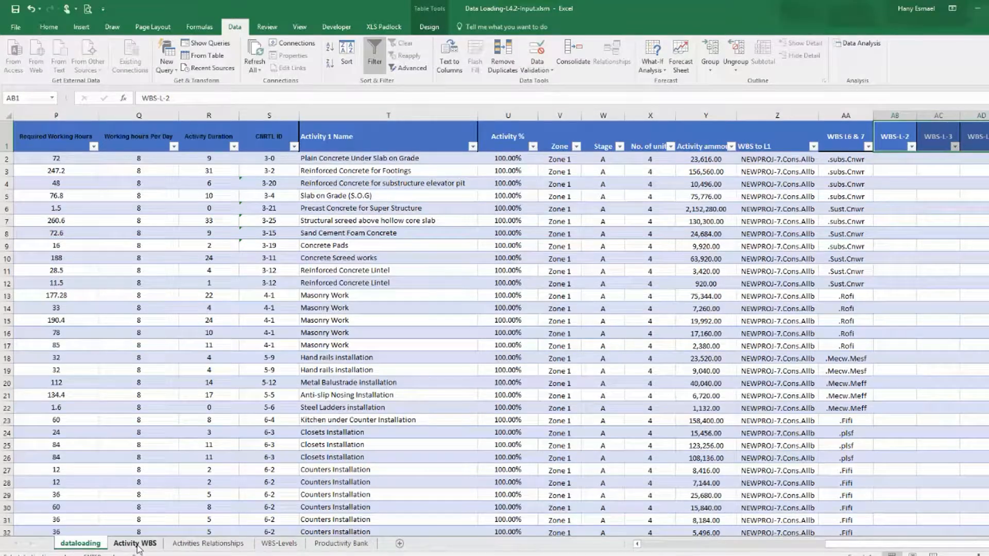
Scroll through the Activity WBS sheet rows to review the WBS level values.
click(135, 543)
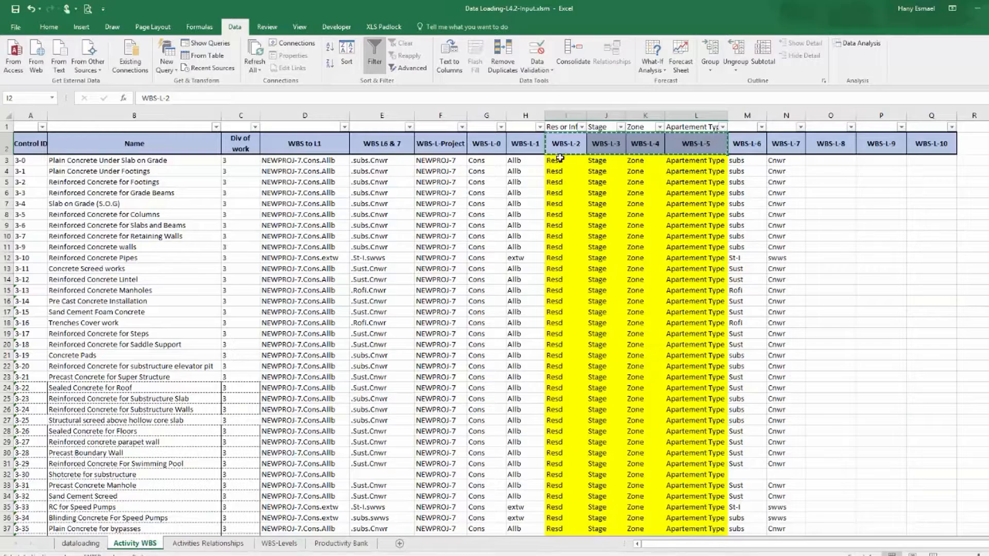
scroll(558, 180, down, 20)
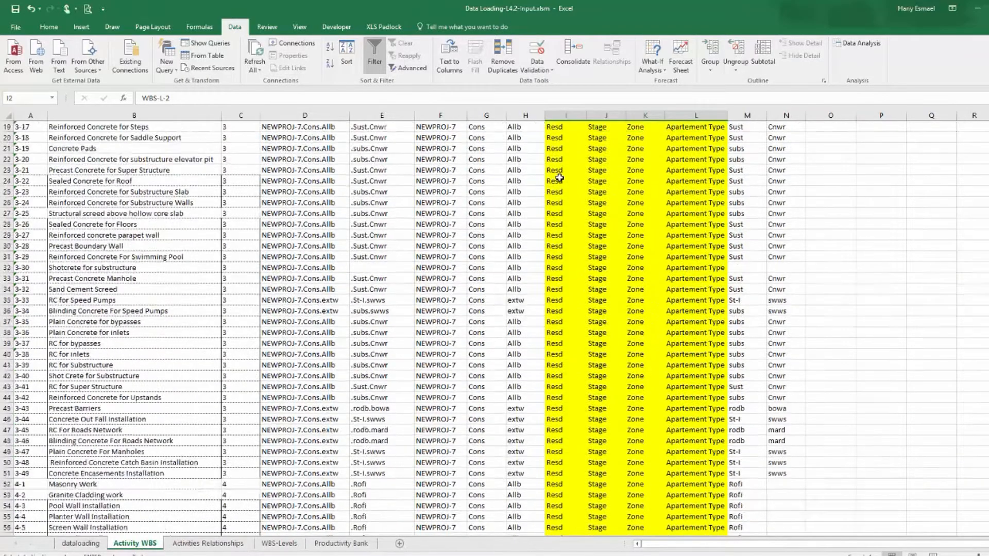
scroll(560, 177, down, 20)
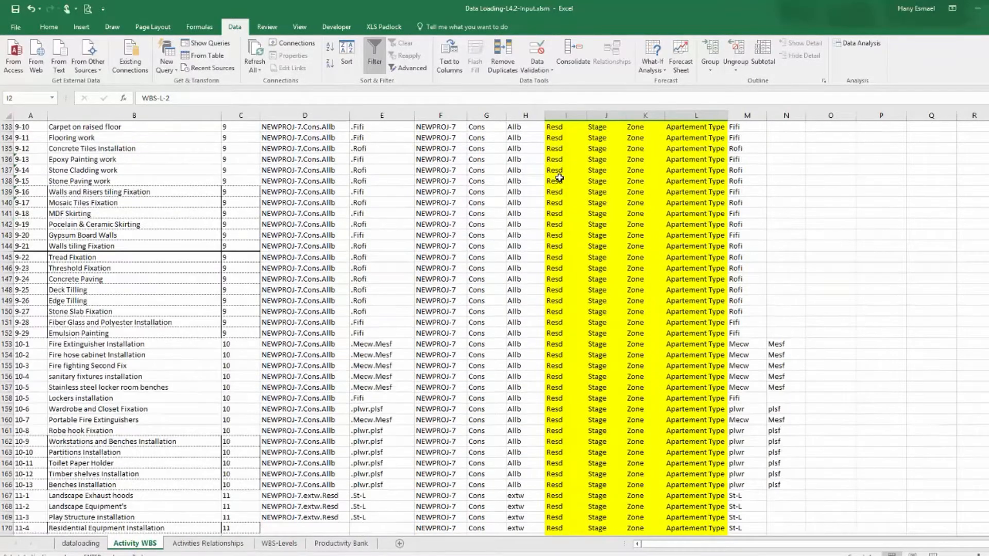
scroll(560, 178, up, 20)
scroll(559, 177, up, 20)
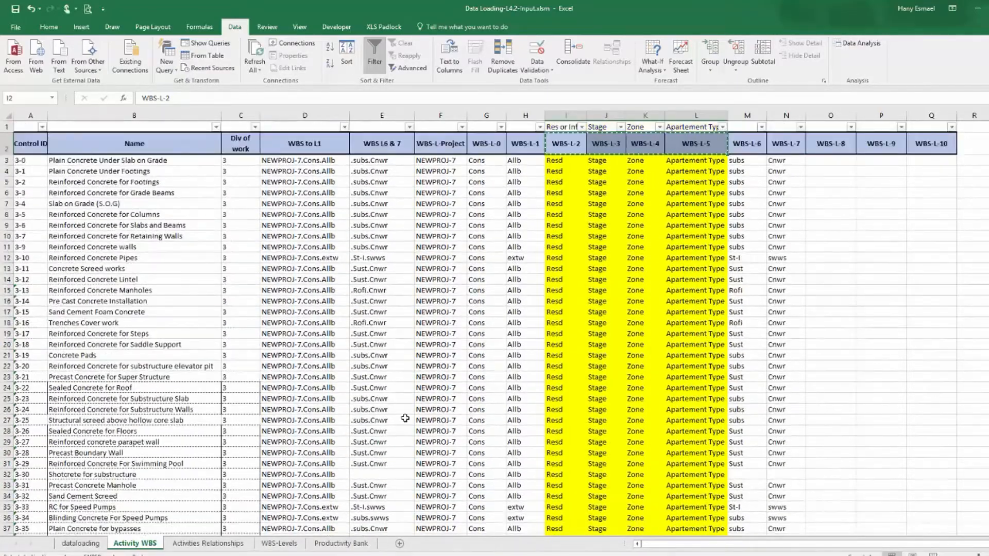
Switch to Primavera P6 and examine the Construction WBS groups in the Activities view.
click(242, 555)
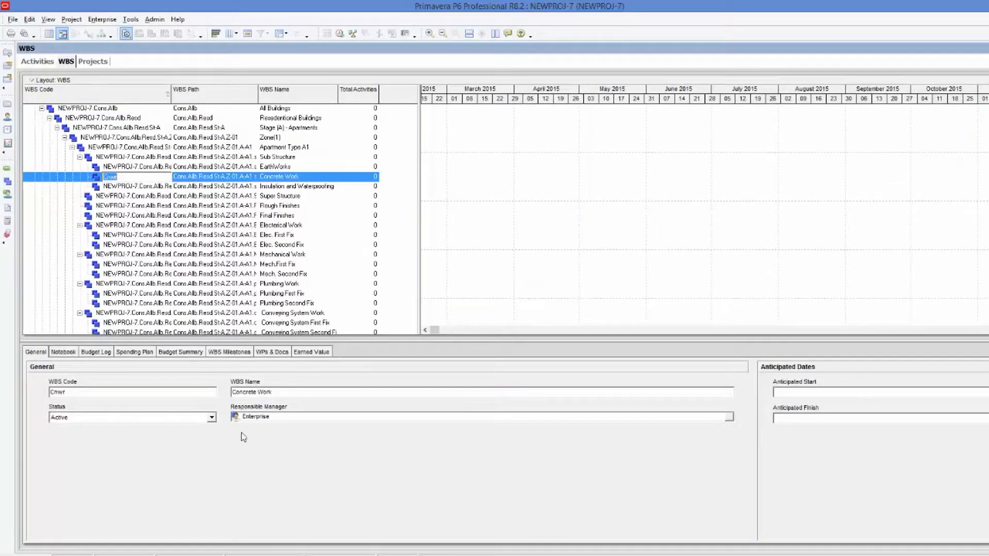
click(37, 61)
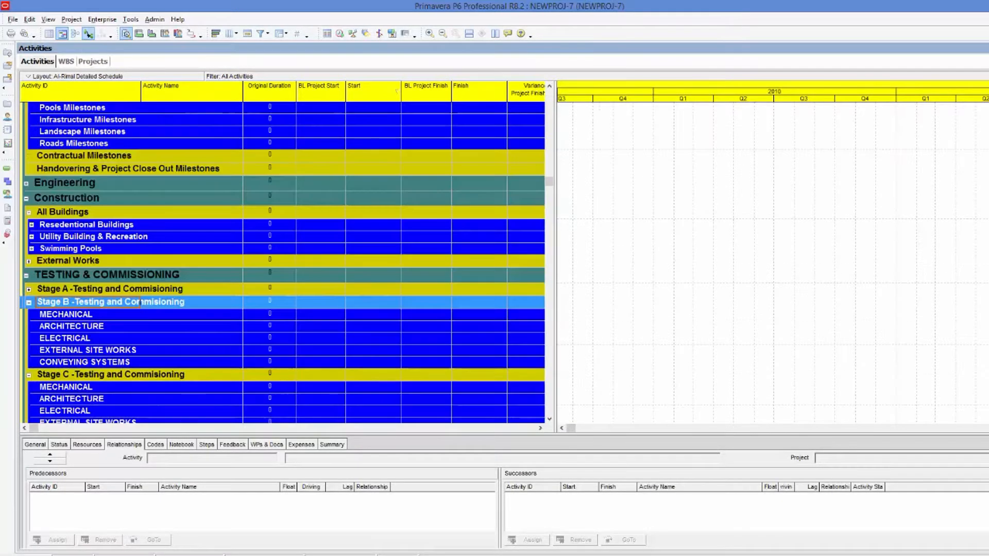
click(114, 227)
click(114, 238)
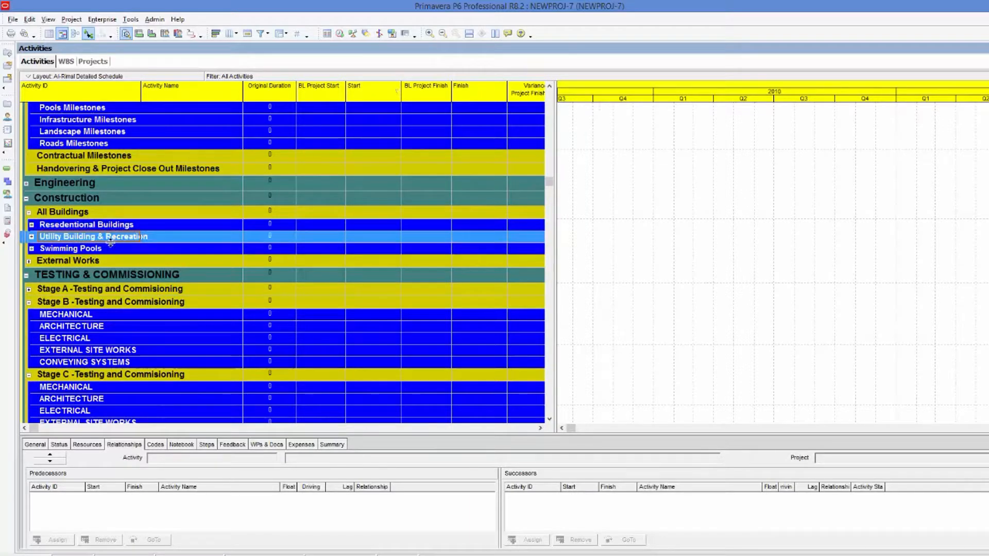
click(111, 250)
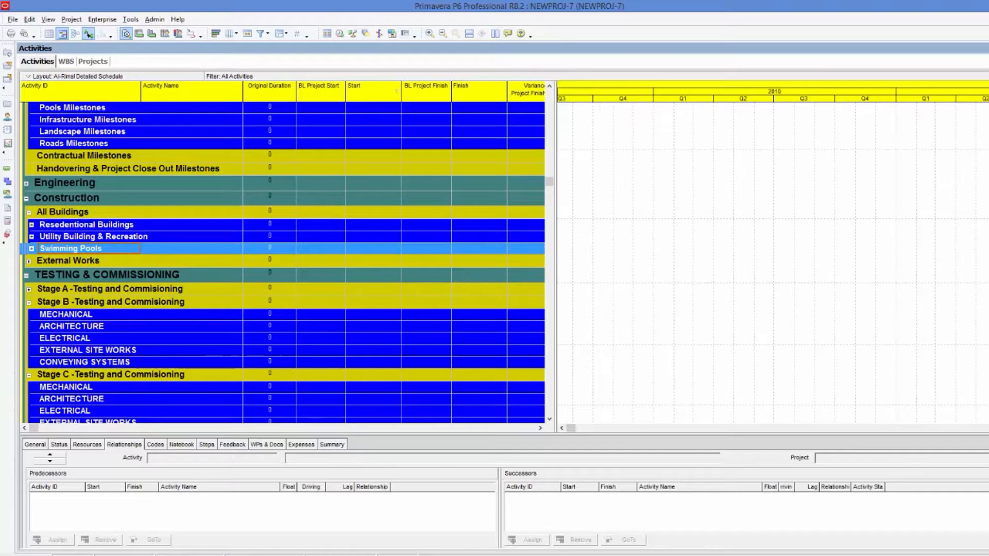
In the WBS Final Template workbook, filter the WBS level column to show only level 2 elements.
key(alt+Tab)
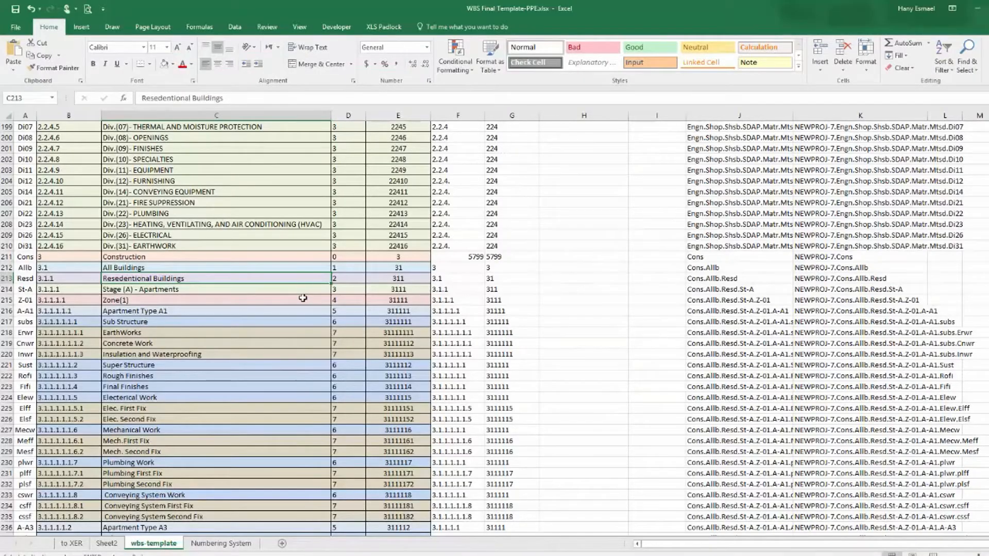
scroll(303, 298, up, 20)
scroll(307, 294, up, 19)
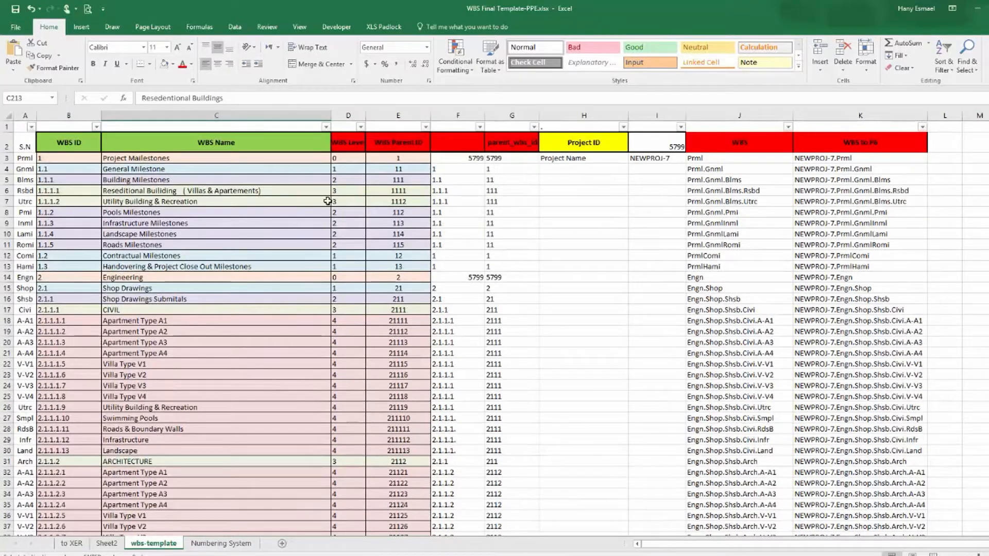
click(360, 127)
click(268, 232)
click(254, 258)
click(298, 332)
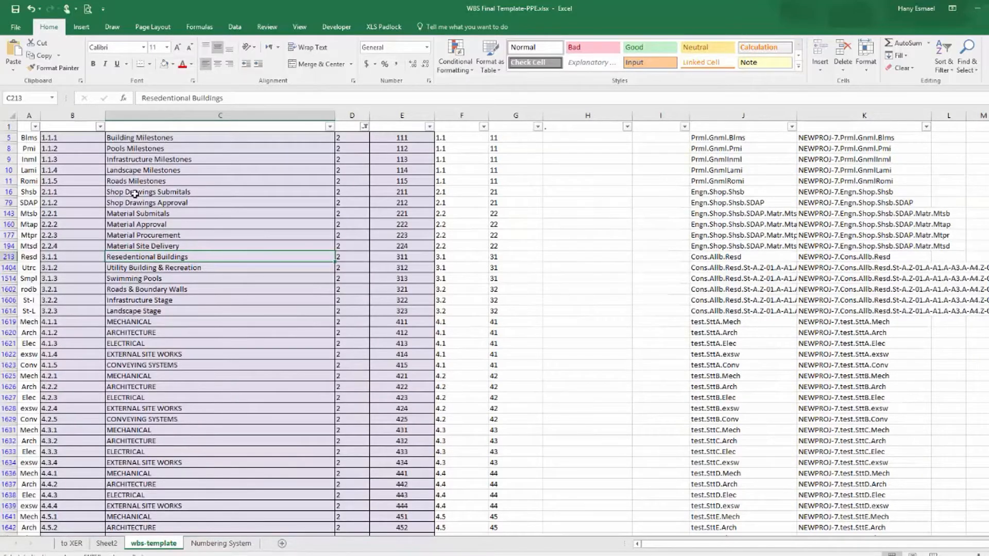
Copy the filtered level-2 WBS names from Resedentional Buildings down through the testing elements.
drag(154, 257, 168, 504)
scroll(181, 278, up, 3)
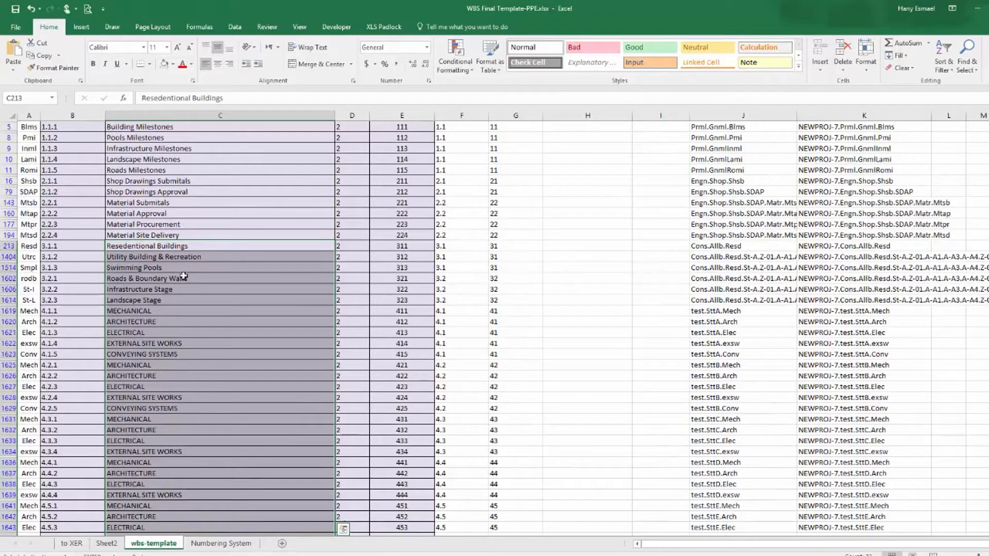
right_click(150, 242)
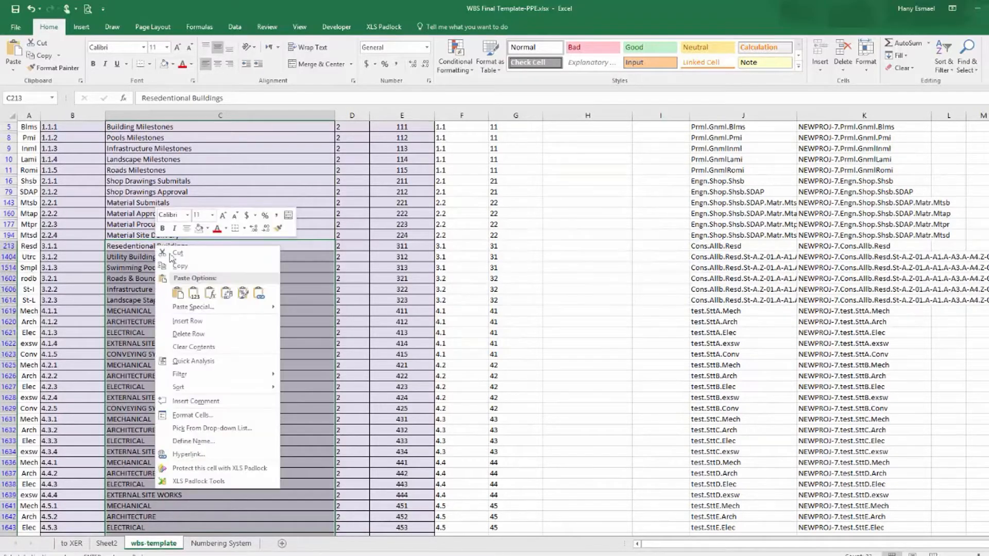
click(175, 267)
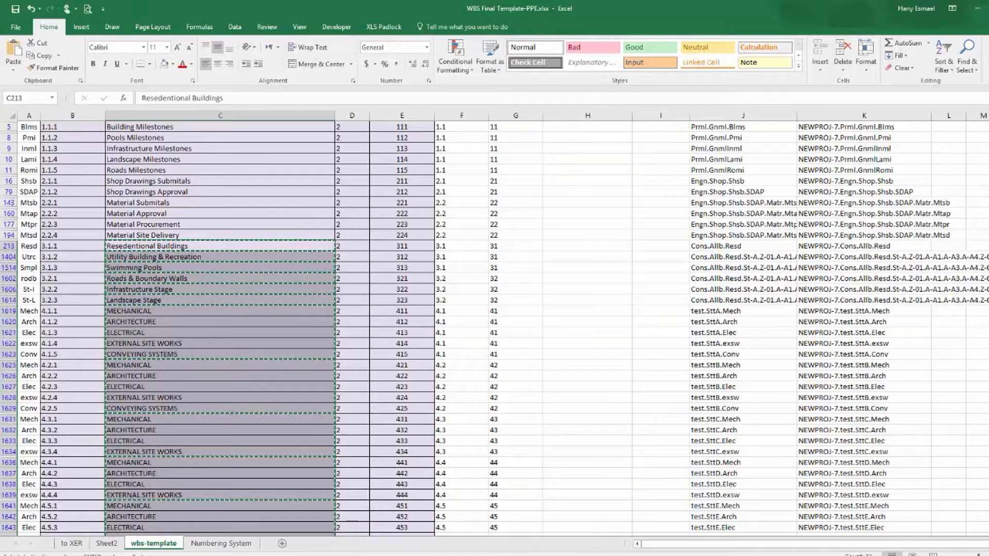
Return to the Data Loading workbook and insert a new worksheet.
key(alt+Tab)
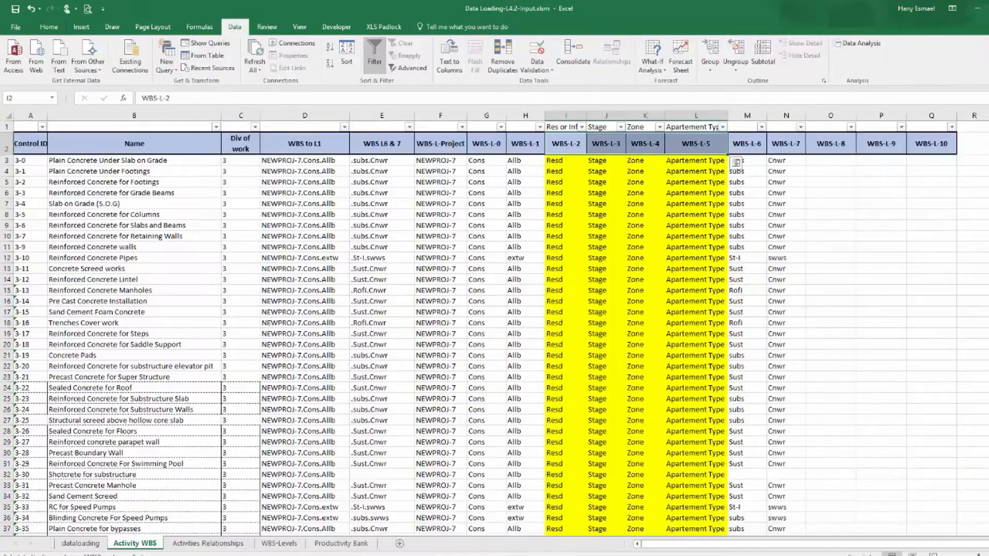
click(400, 544)
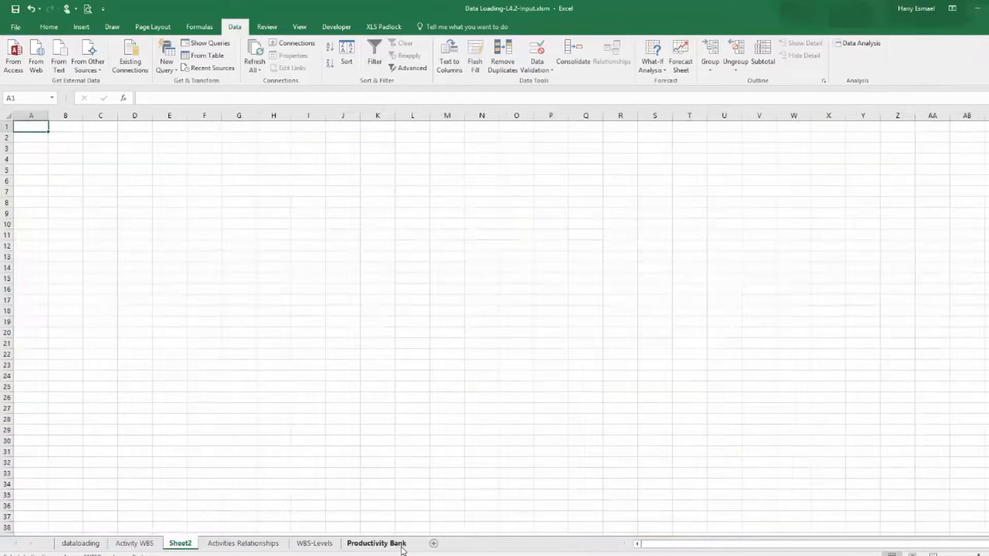
Paste the copied level-2 WBS names into column A of the new sheet and autofit the column.
right_click(32, 126)
click(68, 174)
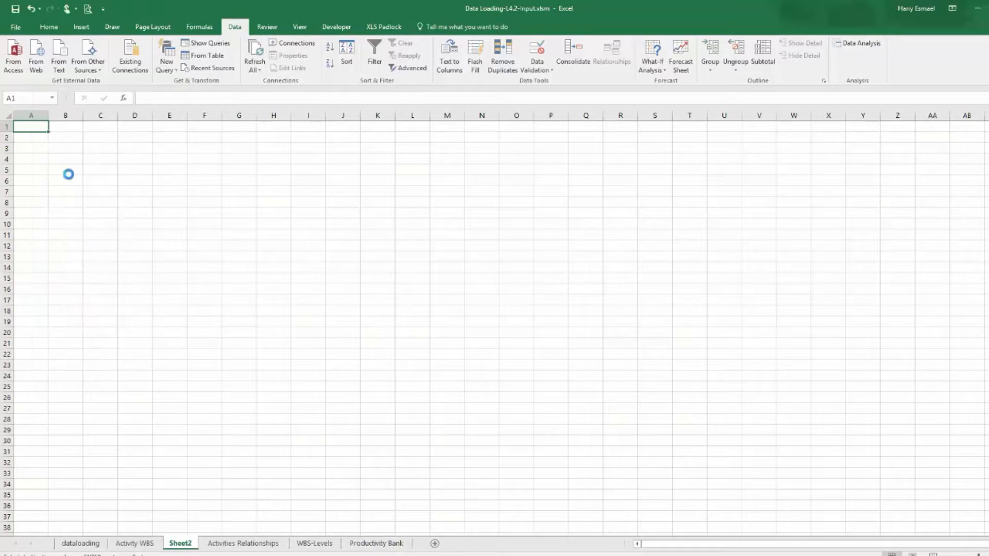
double_click(48, 114)
Insert an empty column before the WBS names and resize it.
click(45, 114)
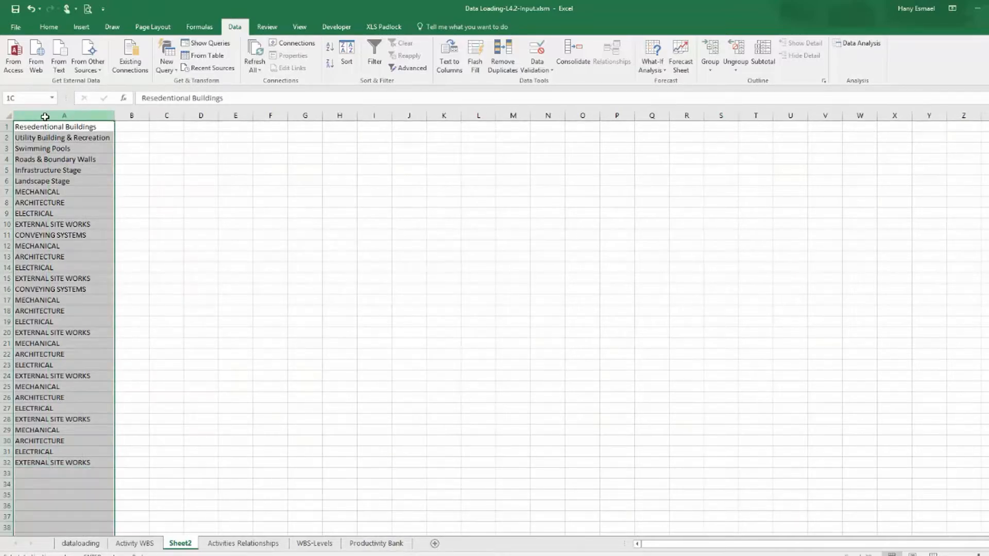
right_click(45, 114)
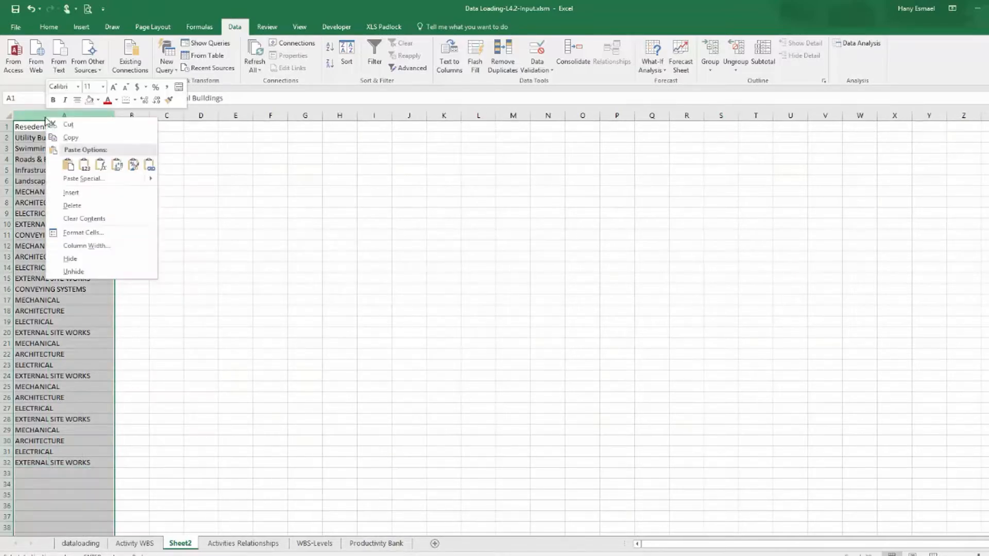
click(71, 192)
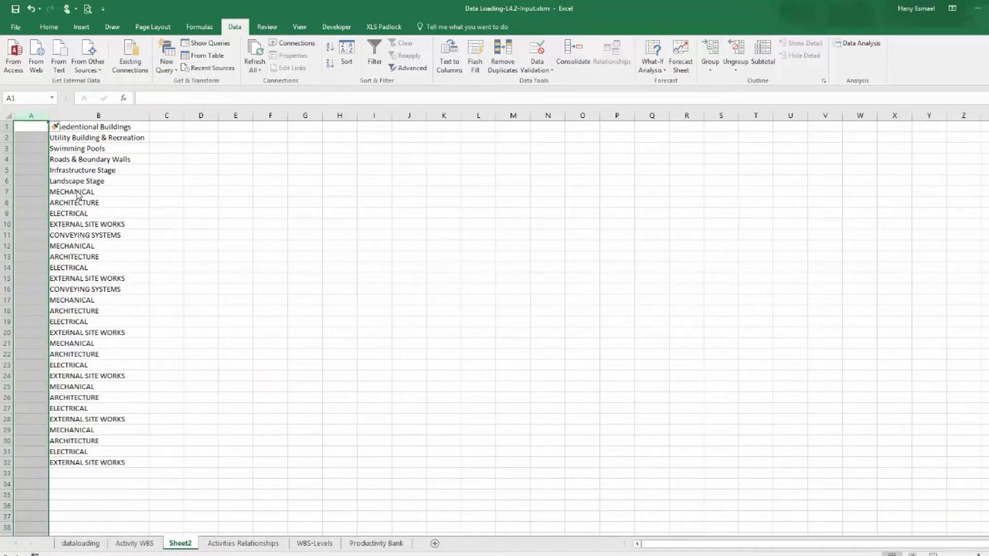
drag(50, 115, 56, 116)
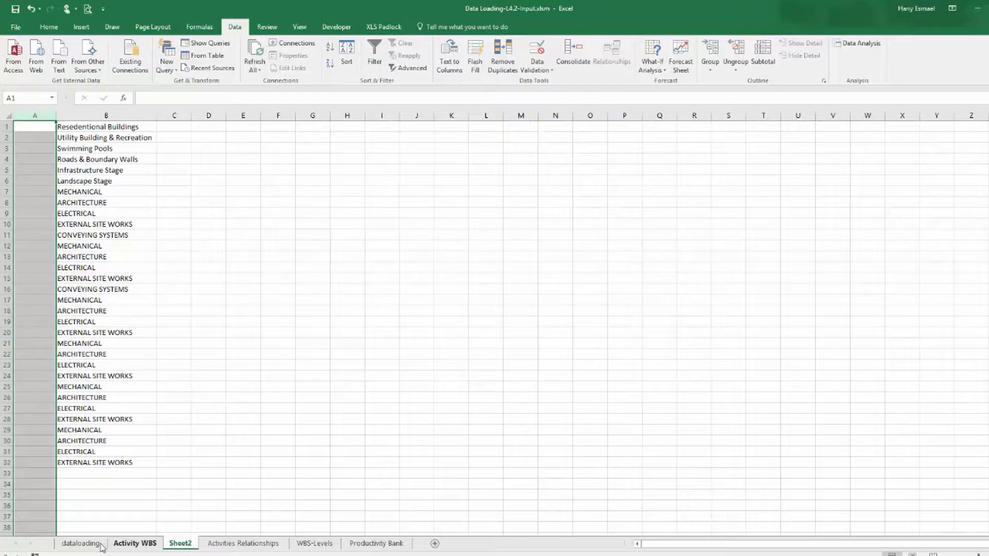
Copy the Type column from the dataloading sheet.
click(81, 543)
drag(917, 545, 734, 545)
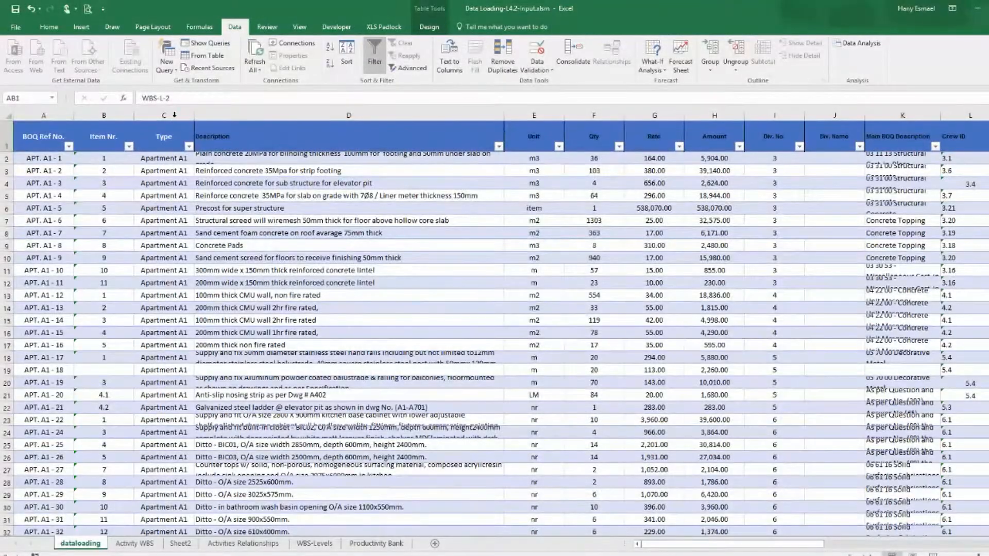
click(174, 115)
right_click(175, 115)
click(191, 133)
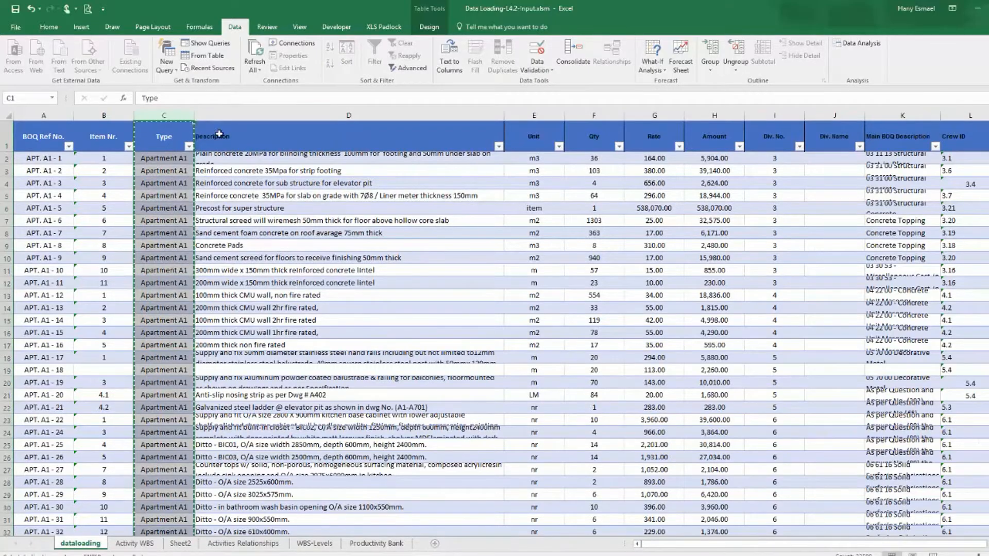
Add a new worksheet and paste the Type column into its column A.
click(434, 543)
click(32, 115)
right_click(34, 117)
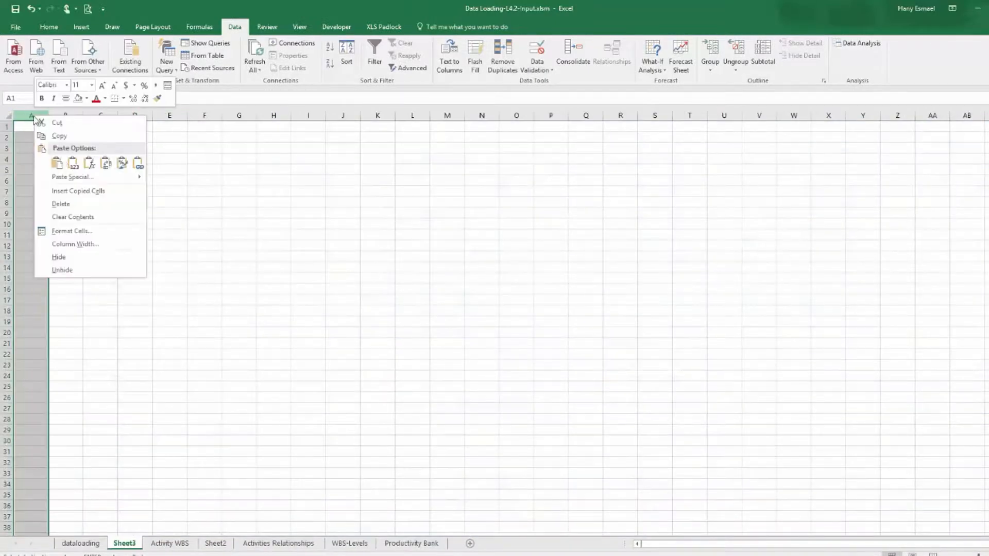
click(73, 164)
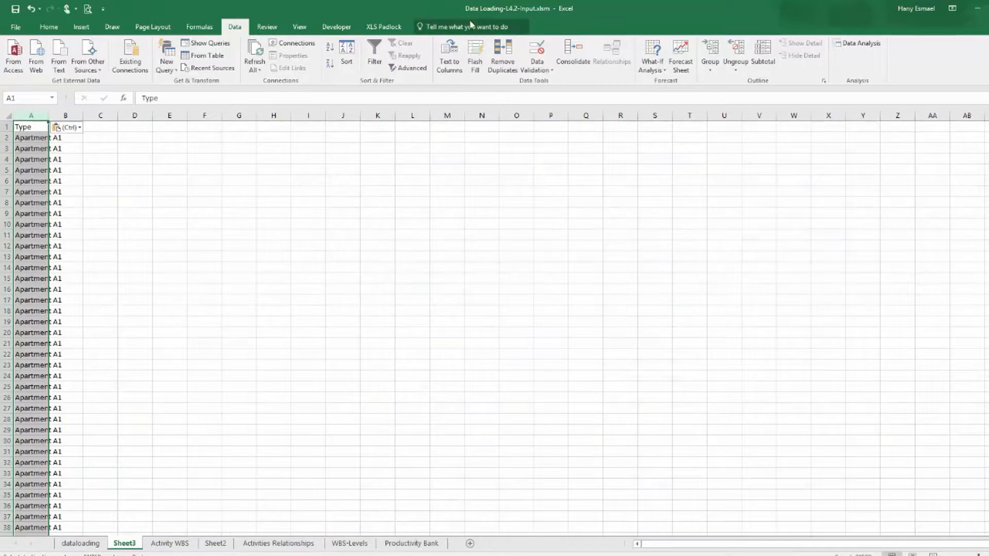
Remove duplicate values from the pasted Type column.
click(502, 54)
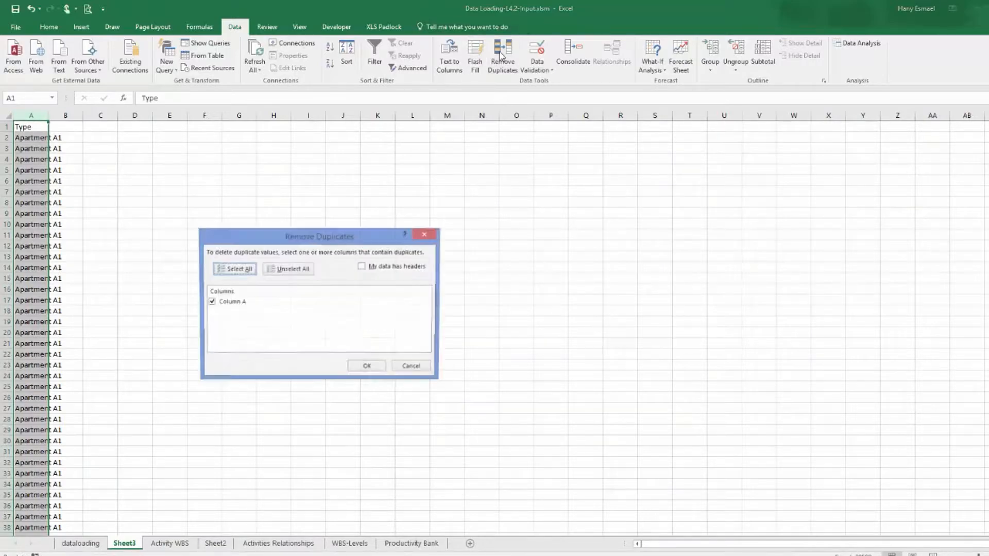
click(369, 368)
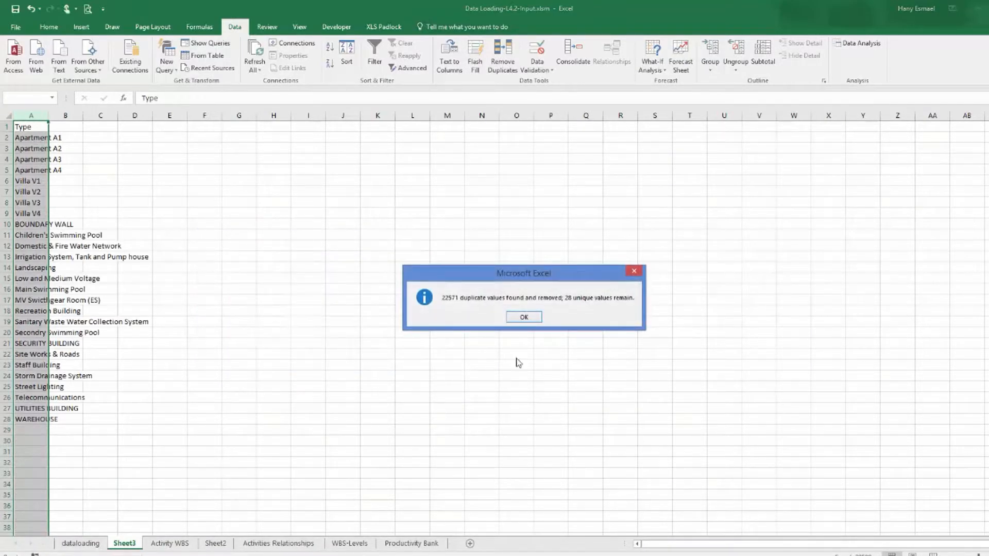
click(524, 317)
Copy the unique Type values without the header and paste them into column A of Sheet2.
drag(36, 138, 15, 420)
right_click(26, 346)
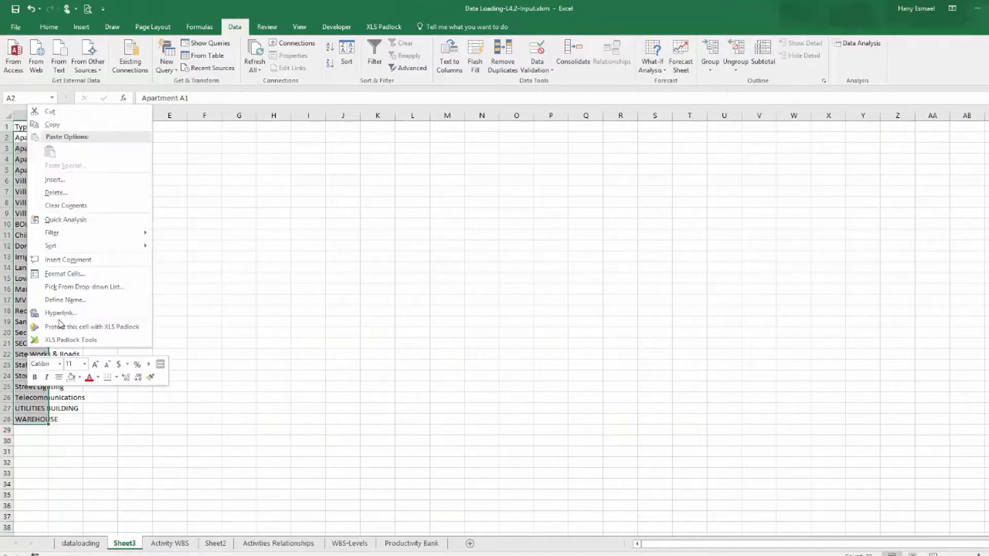
click(51, 126)
click(215, 543)
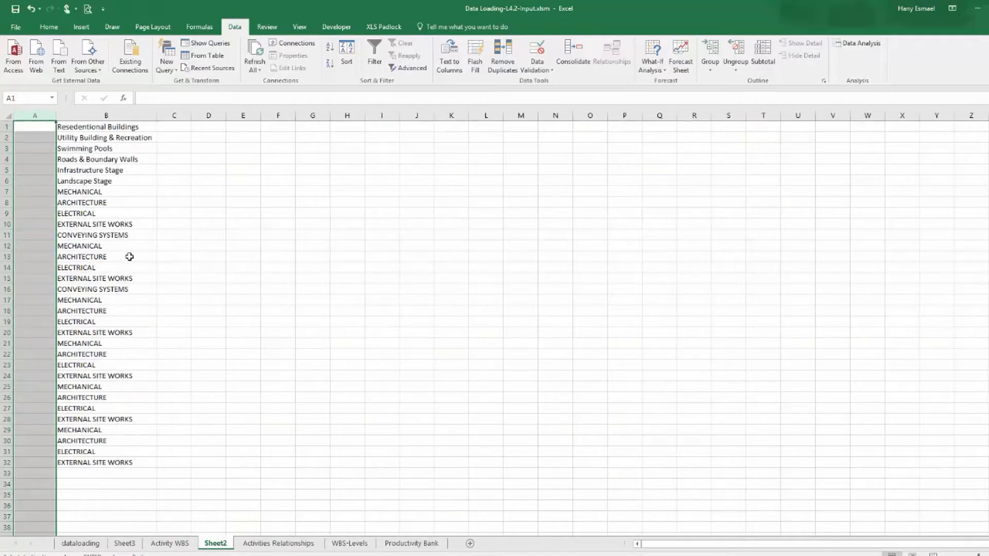
right_click(38, 128)
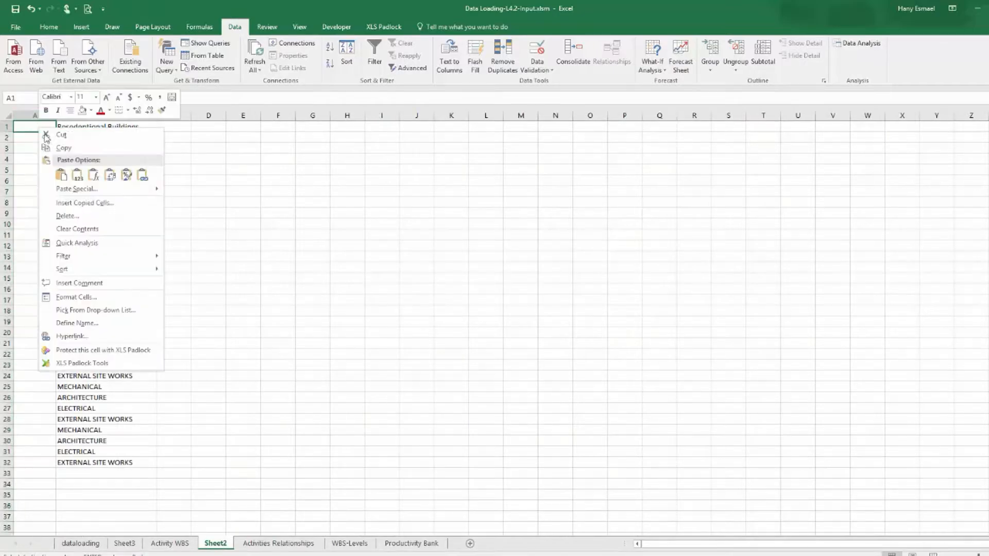
click(75, 173)
Copy the WBS codes of the filtered level-2 rows in the WBS Final Template workbook.
drag(55, 114, 172, 461)
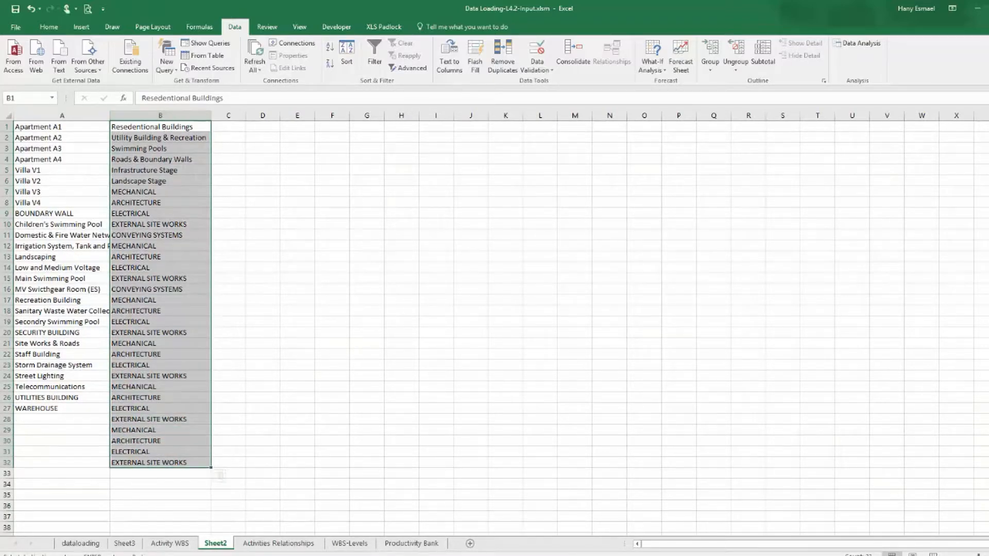
key(alt+Tab)
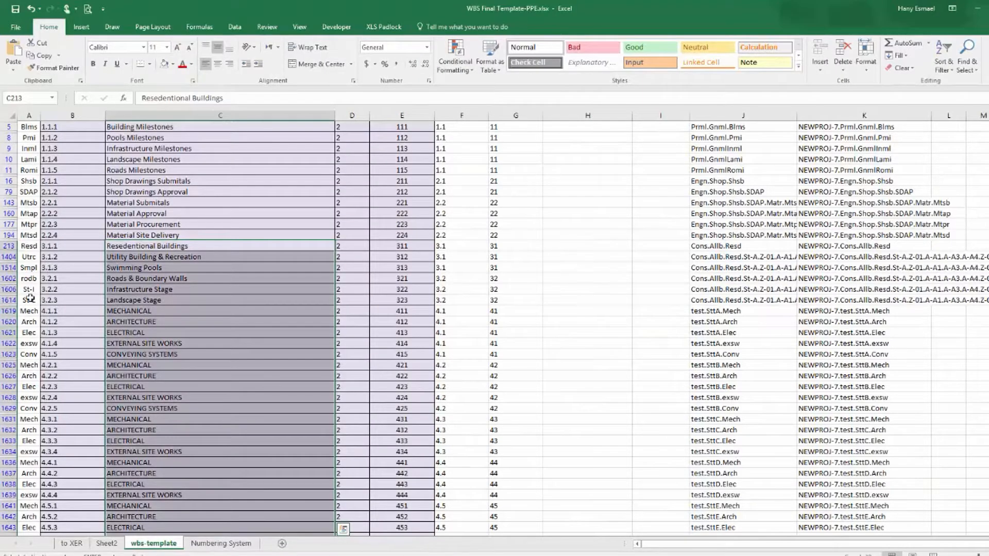
drag(36, 250, 26, 515)
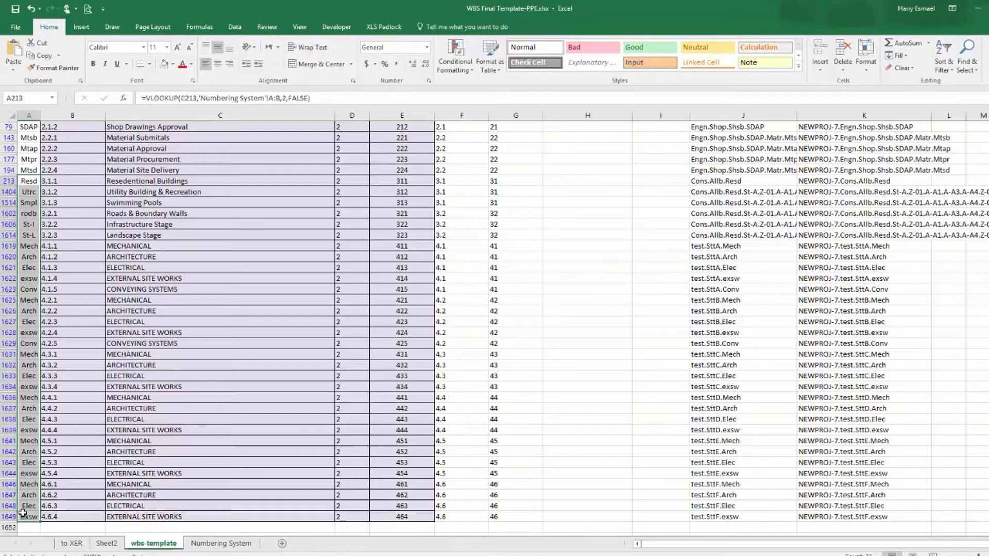
right_click(33, 182)
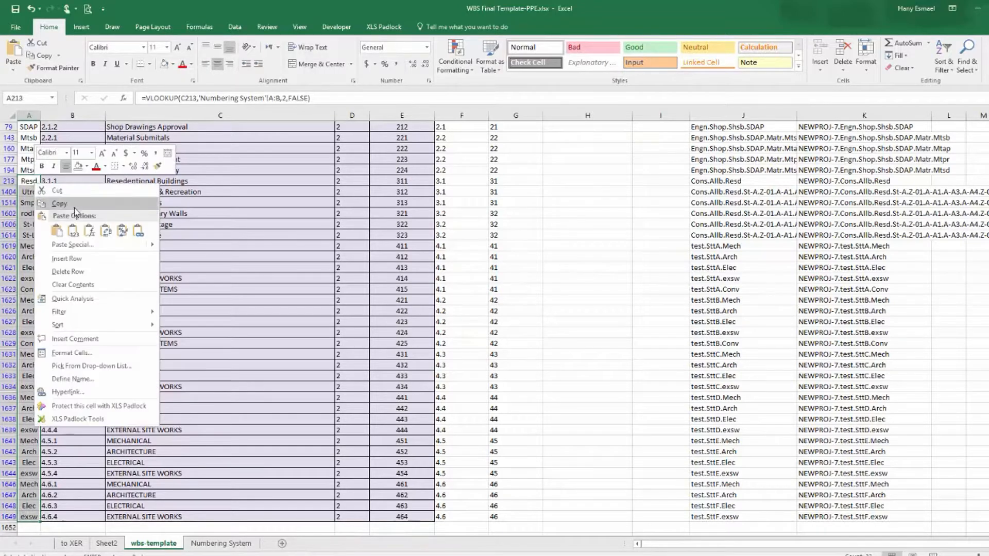
click(54, 204)
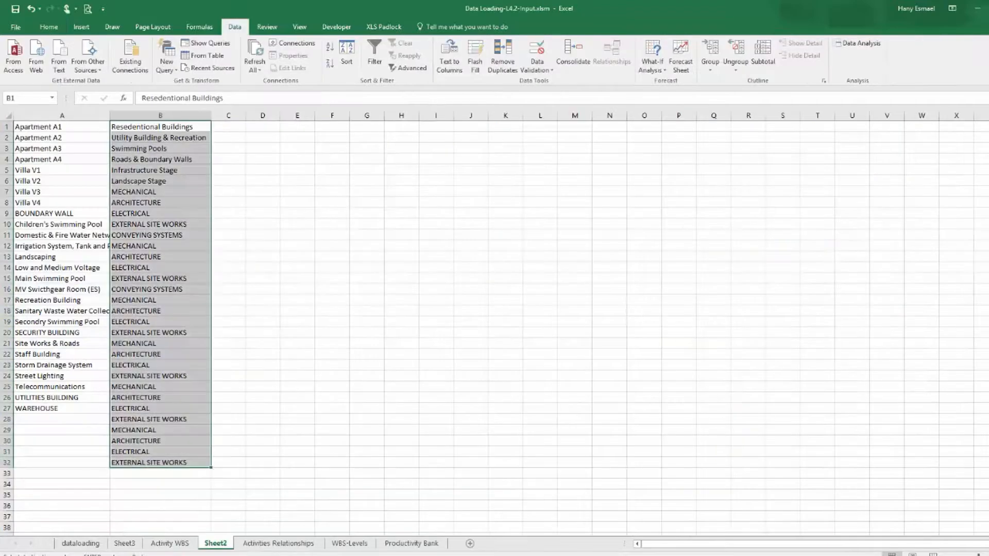
Paste the WBS codes into column C beside the WBS names in Sheet2.
click(231, 129)
right_click(230, 125)
click(266, 175)
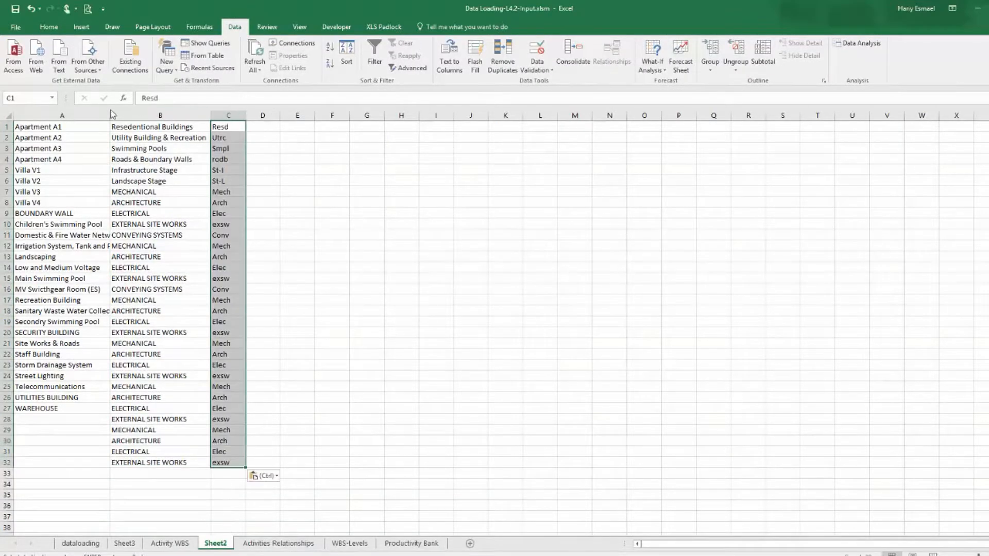
Insert a blank column after the Type names and widen the Type column to fit them.
right_click(129, 116)
click(180, 191)
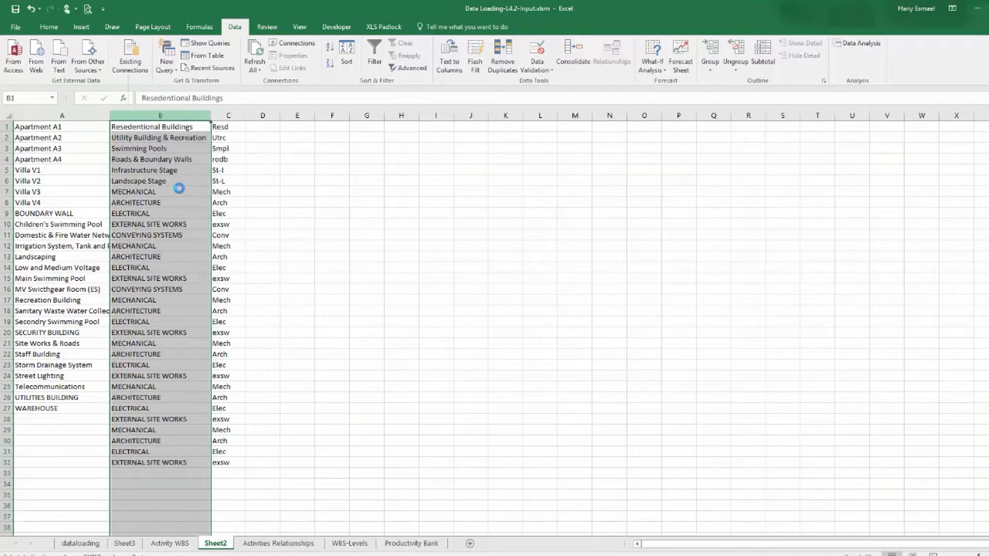
click(96, 113)
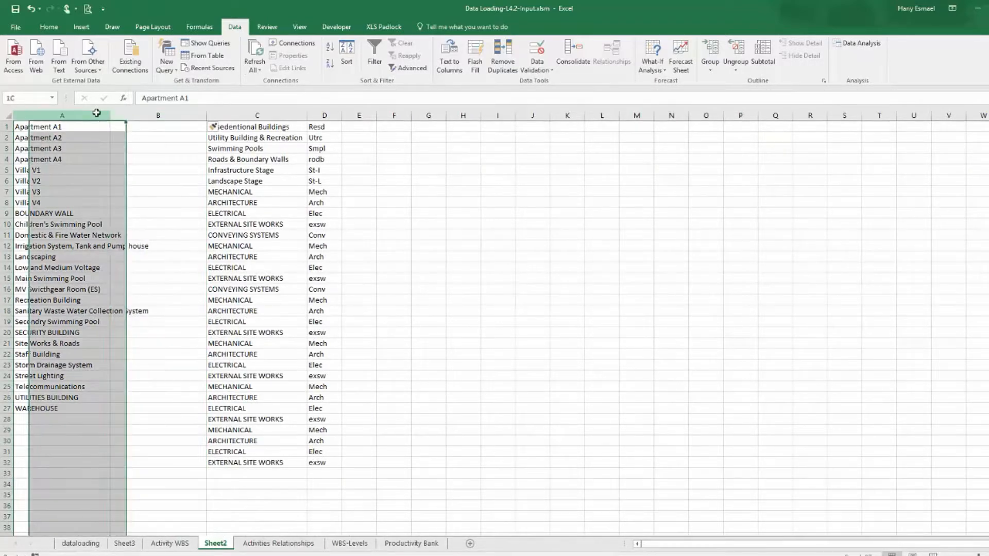
drag(127, 116, 144, 122)
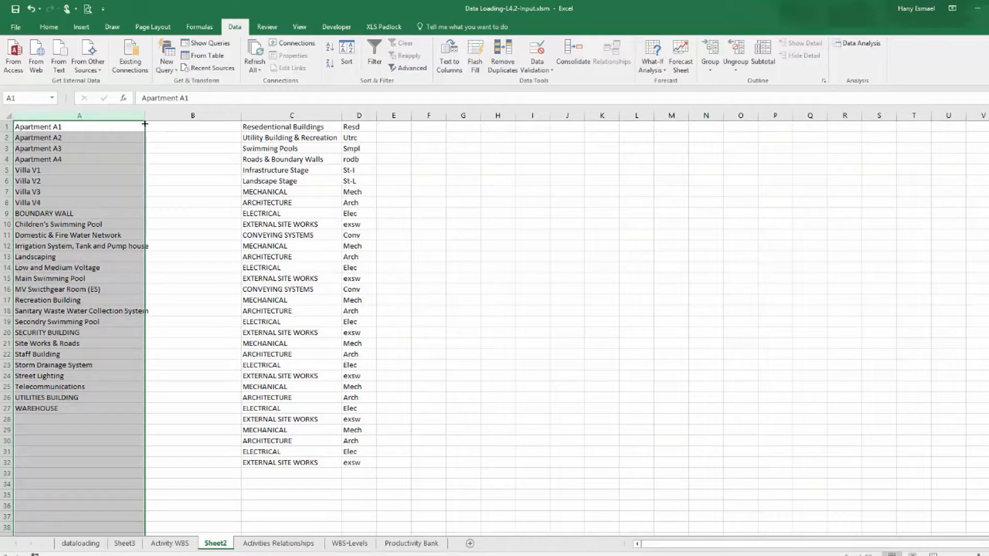
drag(146, 114, 165, 117)
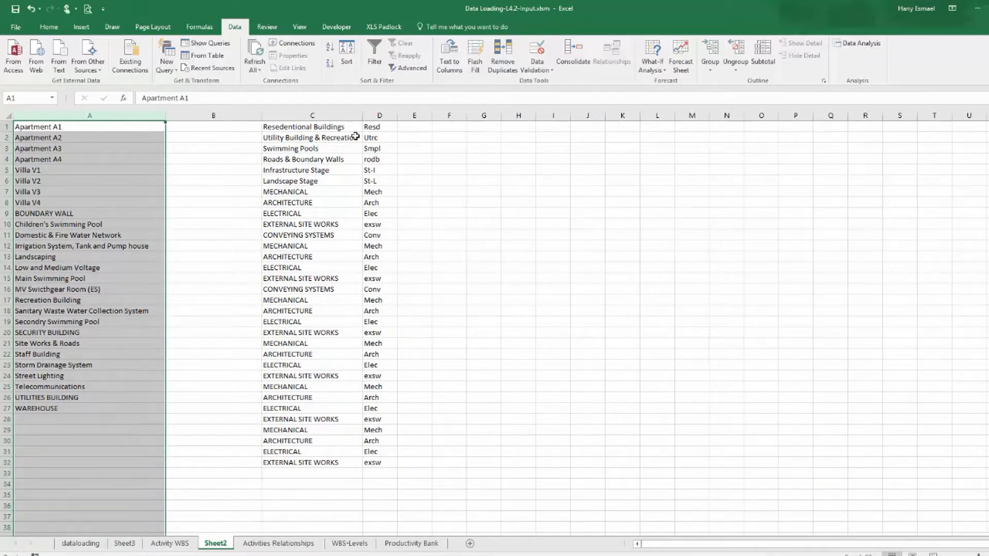
Assign the code Resd to Apartment A1–A4 and Villa V1–V4 by copying it into B1:B8.
click(382, 128)
right_click(382, 128)
click(399, 146)
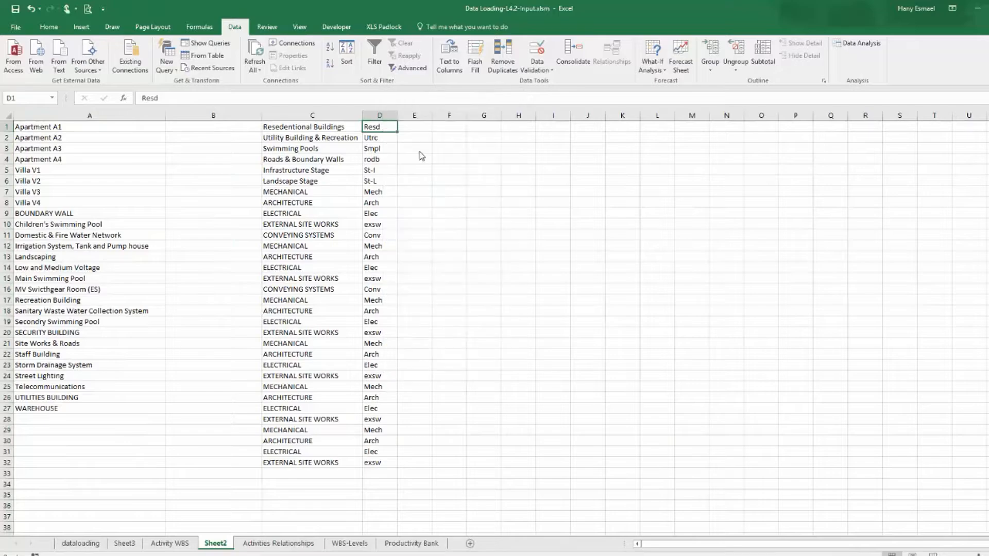
drag(208, 128, 191, 204)
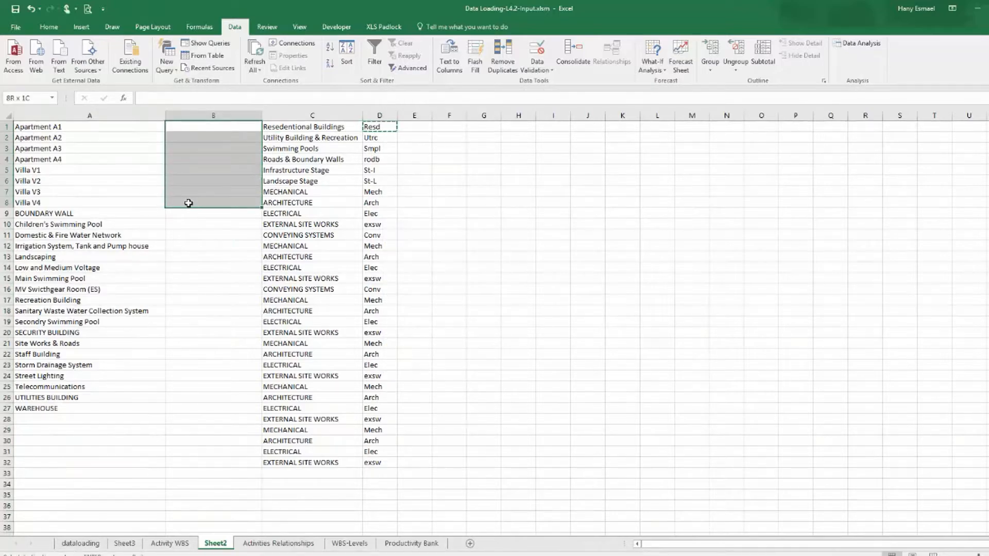
right_click(190, 205)
click(227, 251)
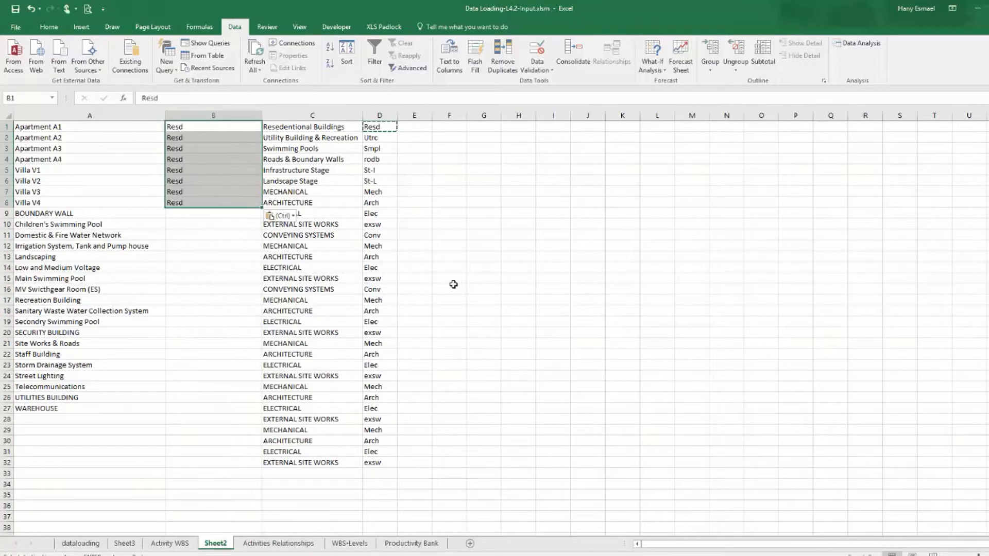
Examine the Construction WBS groups in Primavera to find which one covers the boundary wall.
click(90, 214)
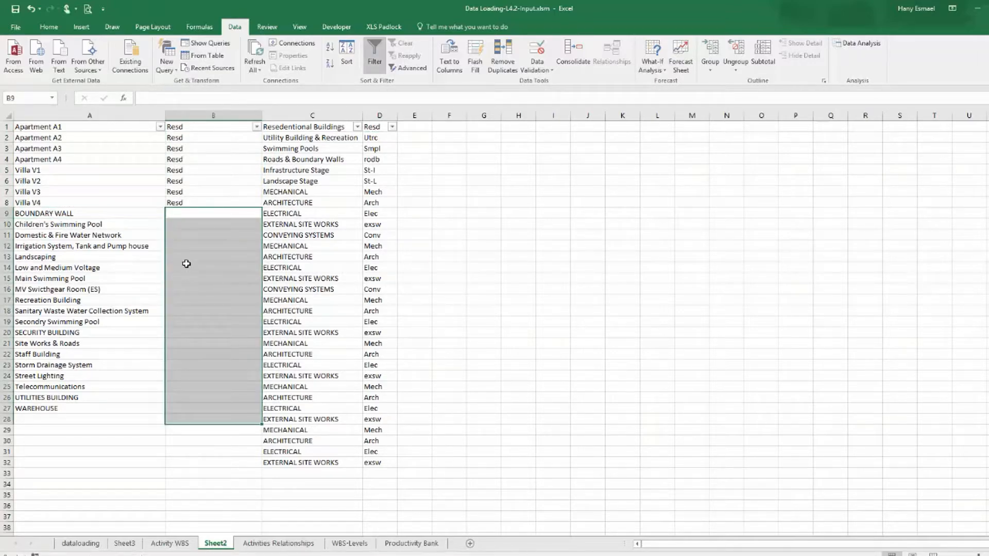
click(198, 213)
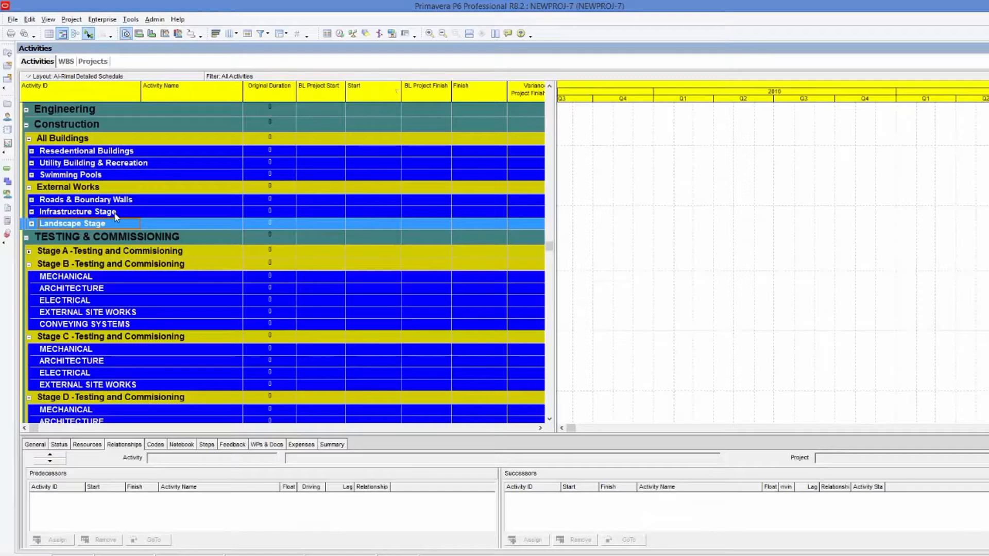
click(119, 152)
click(133, 163)
click(128, 176)
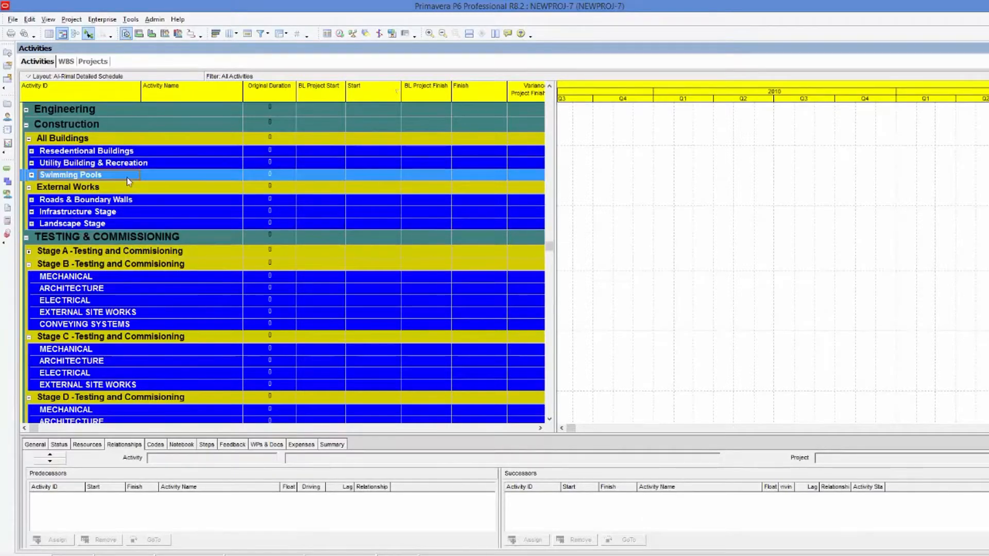
click(123, 201)
click(122, 212)
click(120, 222)
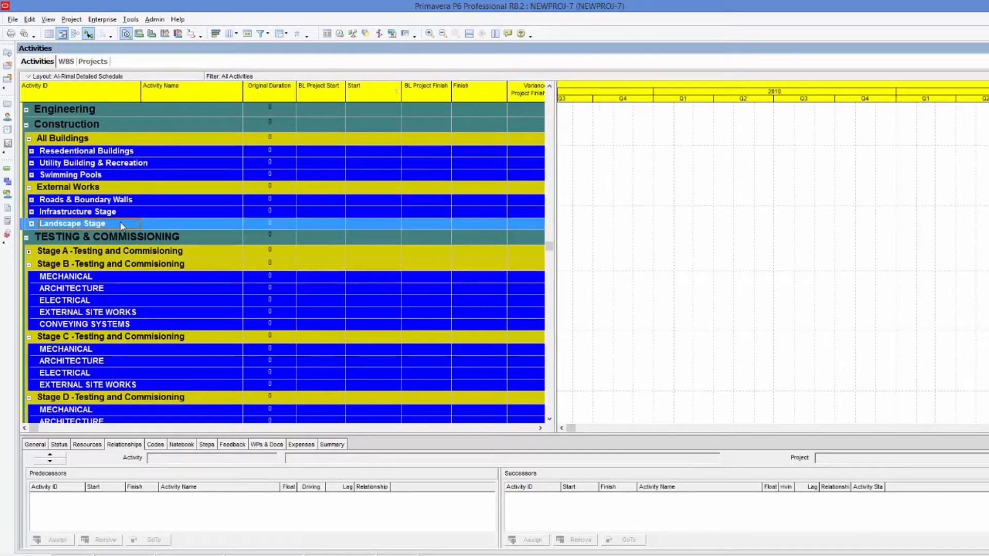
click(33, 200)
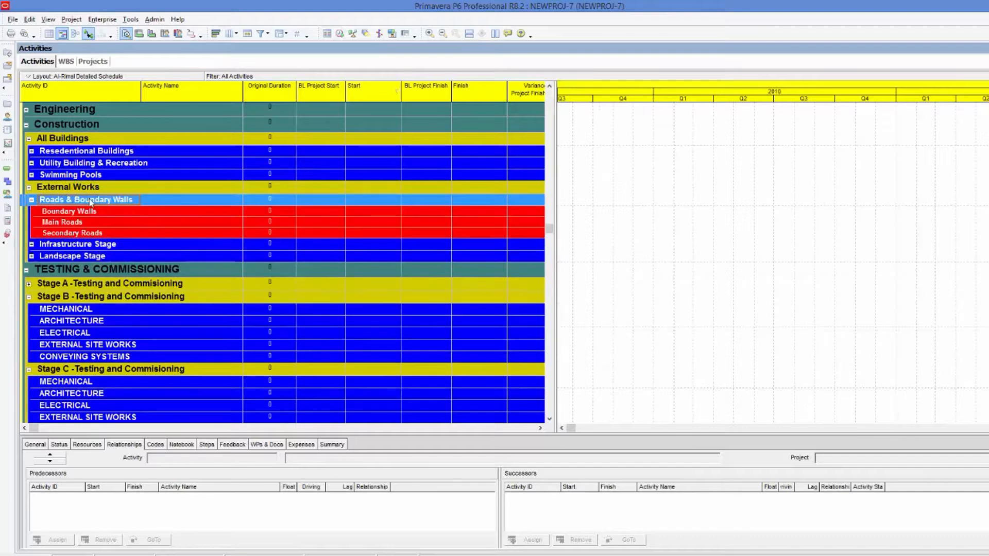
click(32, 200)
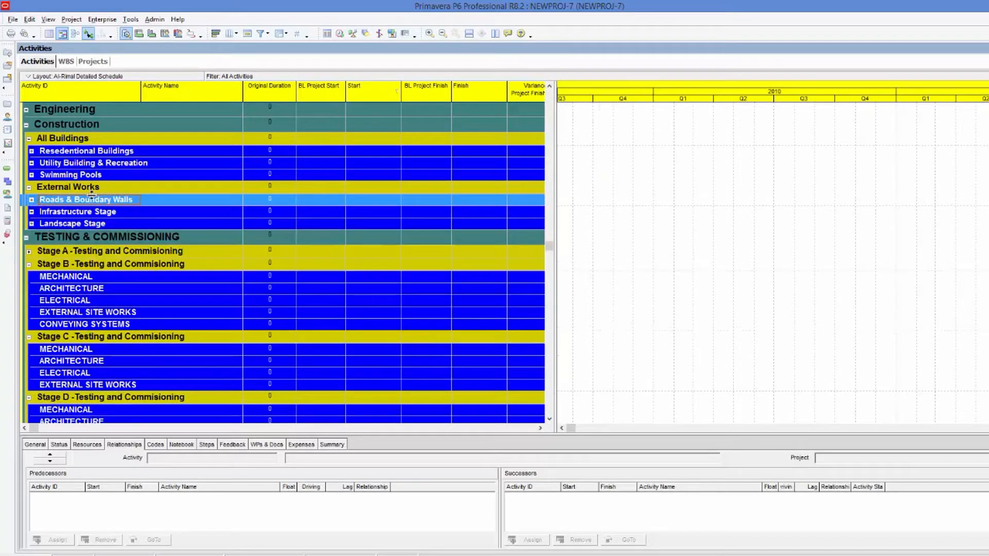
Copy the Roads & Boundary Walls WBS code rodb from Primavera and paste it beside BOUNDARY WALL in B9.
click(65, 62)
click(132, 296)
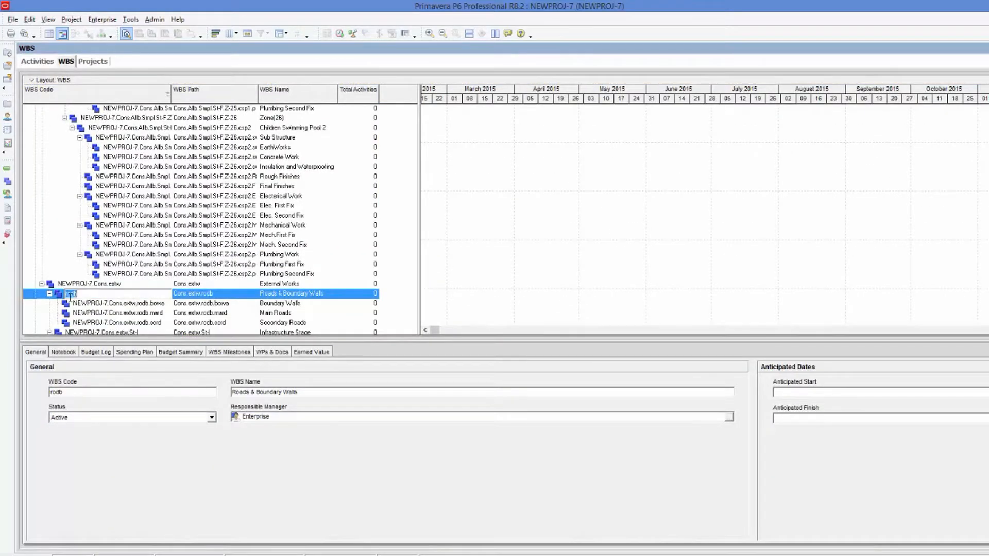
right_click(71, 293)
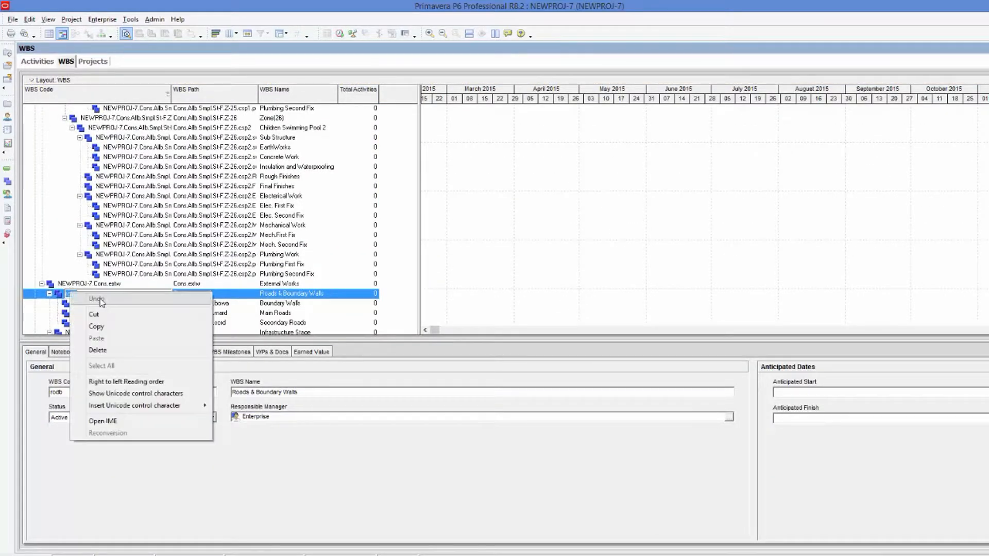
click(105, 324)
key(alt+Tab)
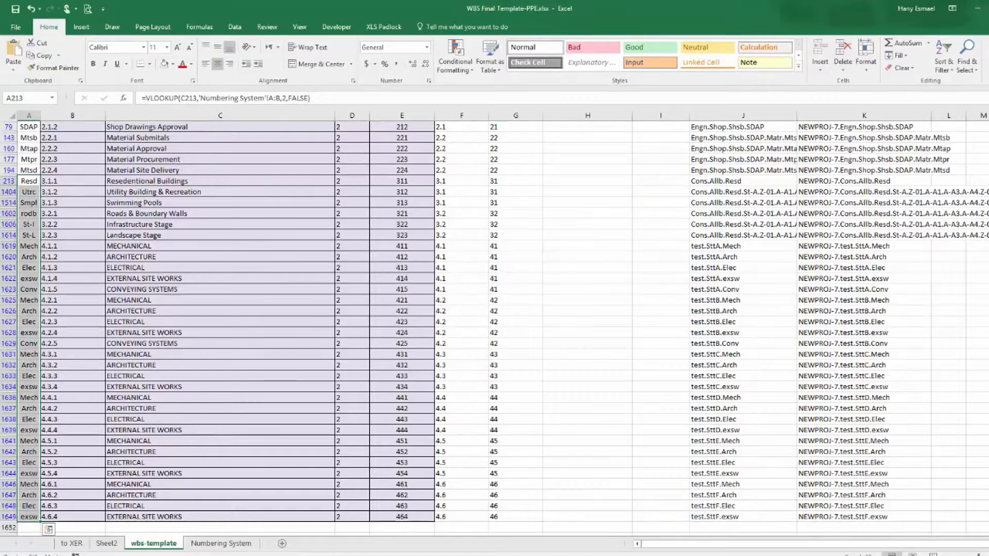
key(alt+Tab)
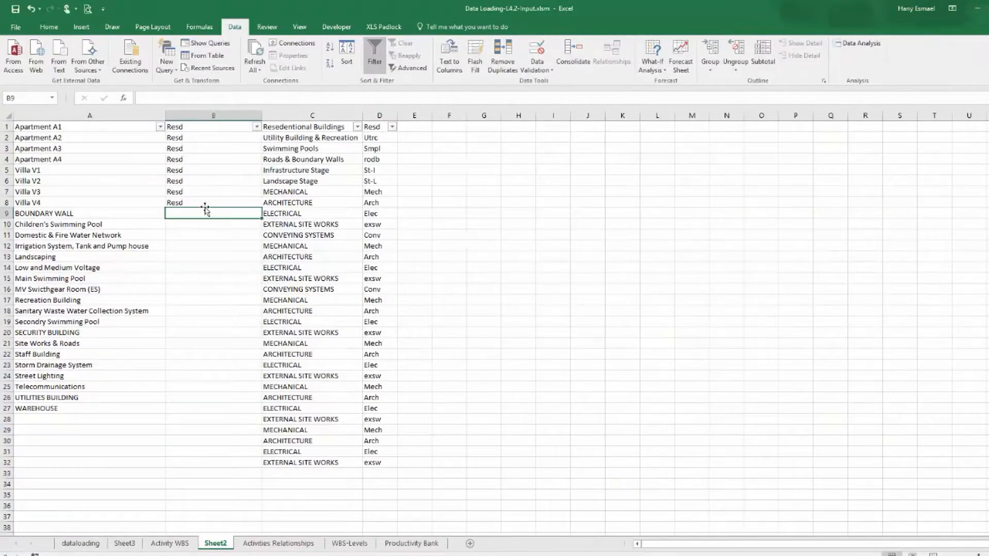
right_click(189, 215)
click(211, 264)
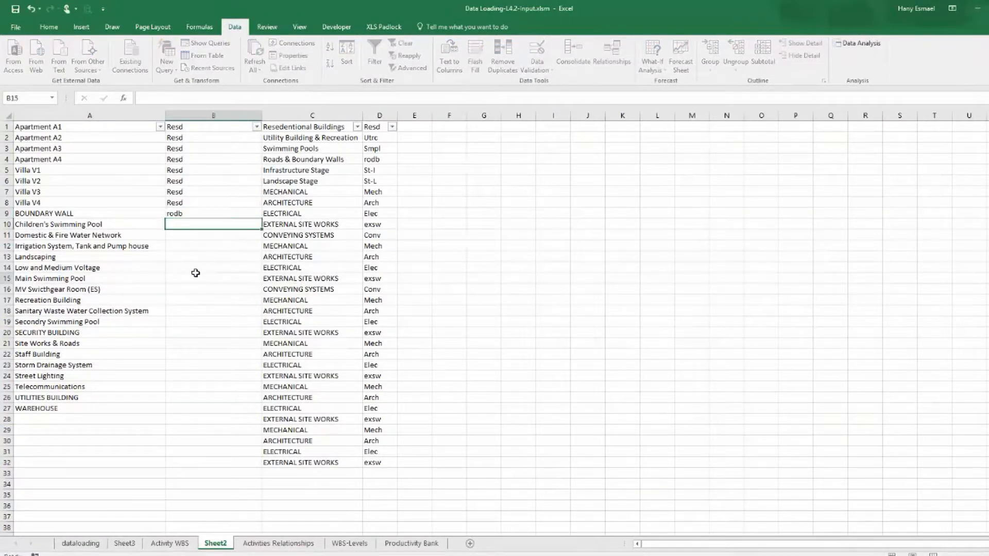
click(191, 223)
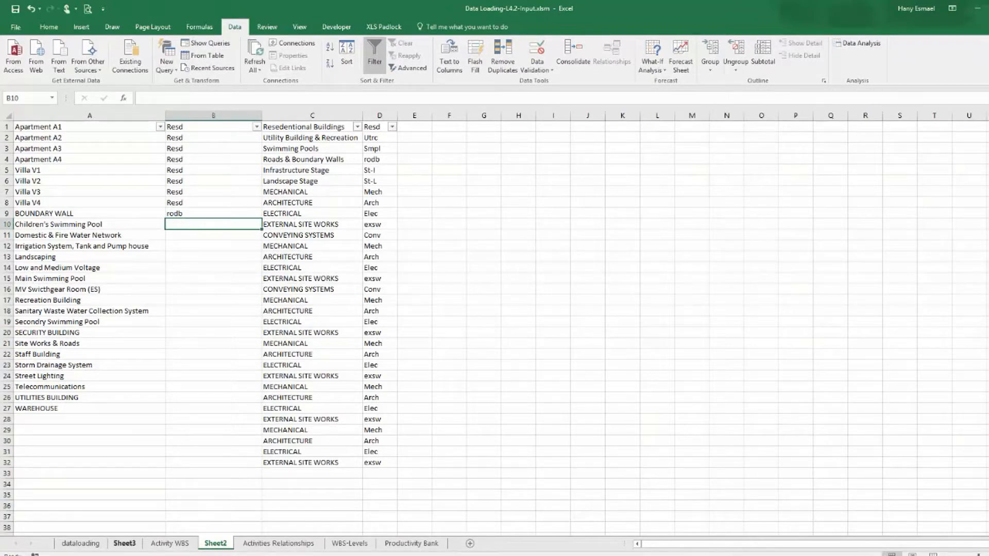
Examine the Swimming Pools WBS group in Primavera's activities and WBS views.
key(alt+Tab)
click(175, 305)
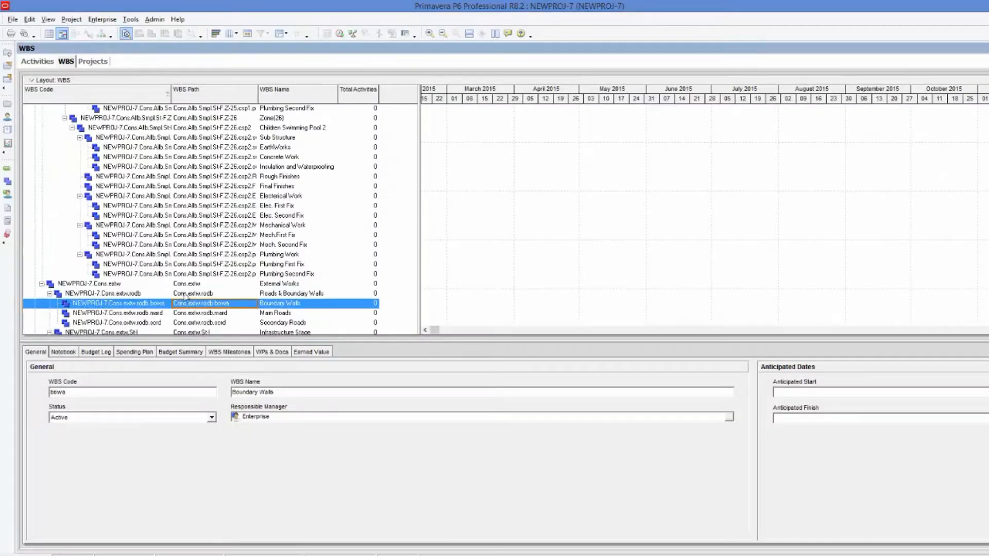
click(37, 61)
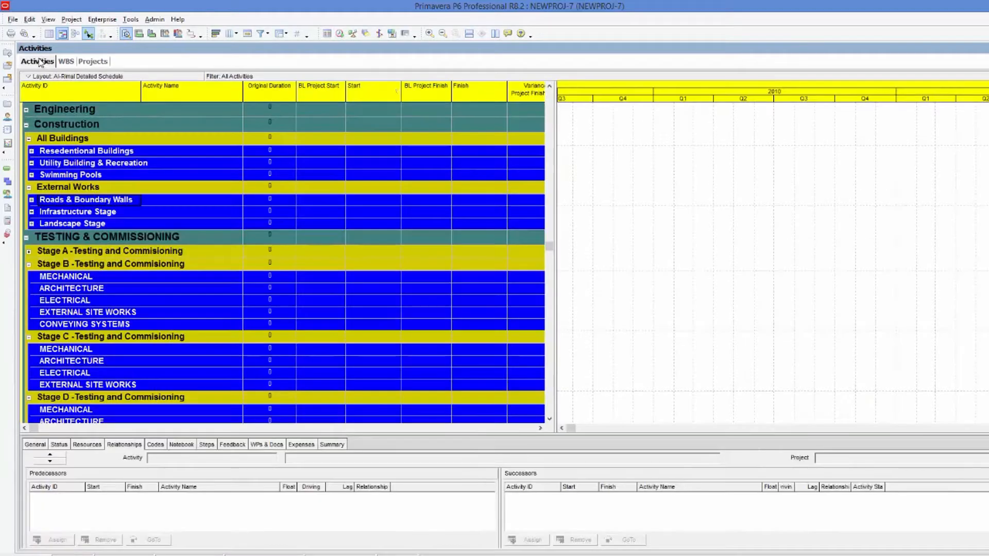
click(58, 175)
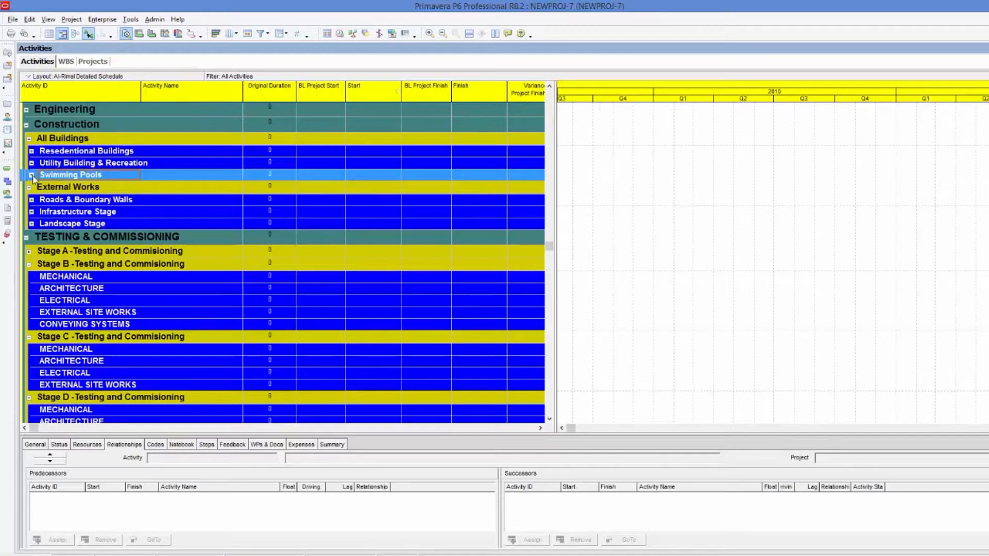
click(32, 175)
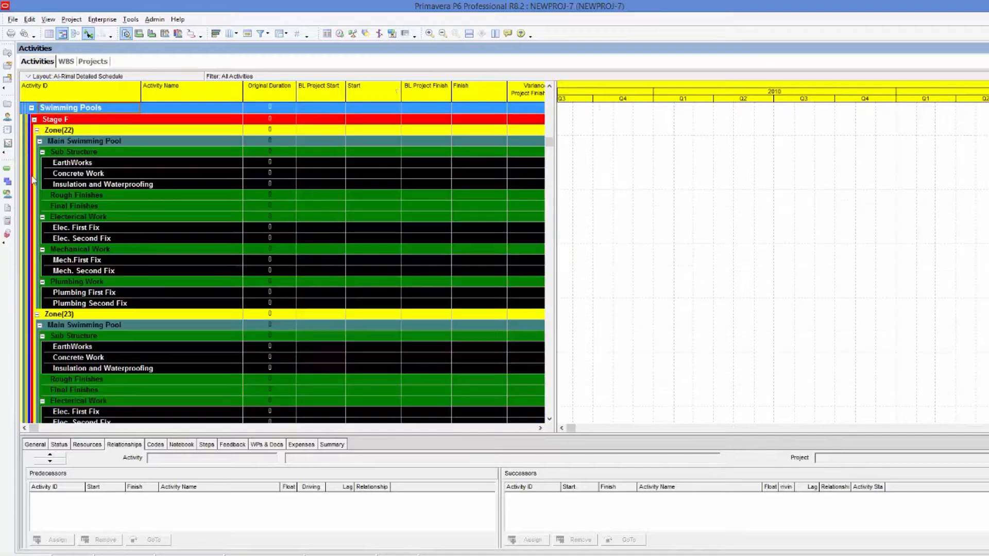
click(31, 108)
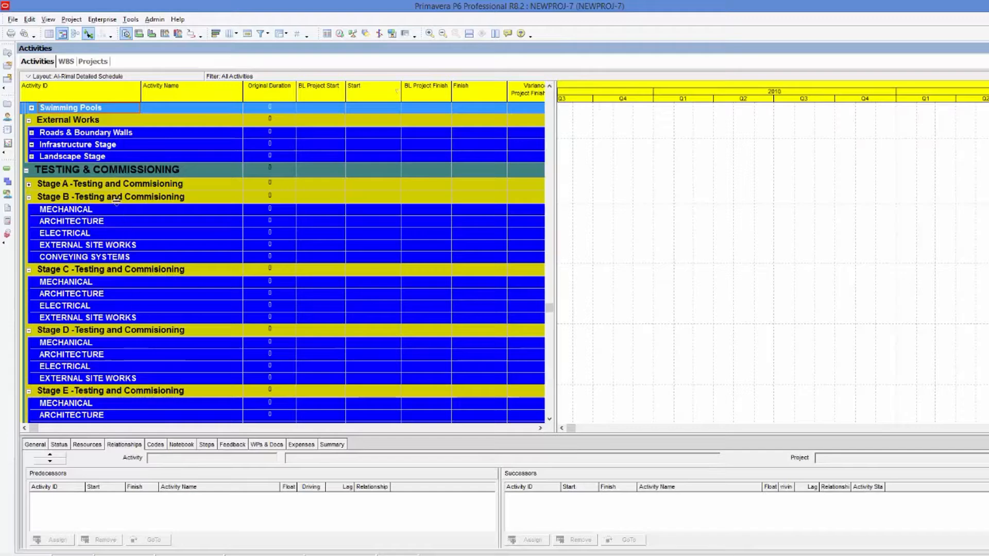
click(118, 135)
click(122, 111)
click(66, 61)
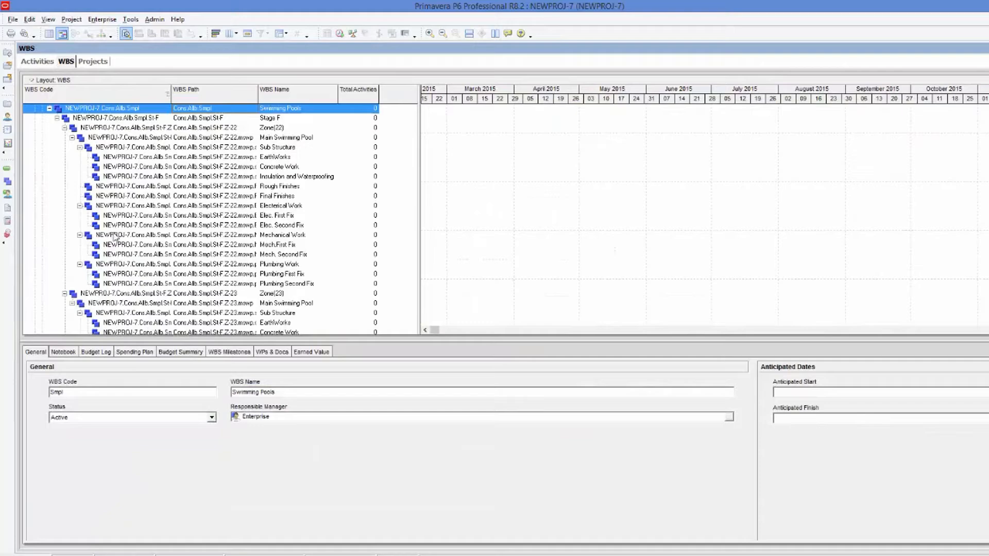
Copy the Swimming Pools code Smpl and paste it for Children's, Main and Secondary Swimming Pool in B10, B15 and B19.
click(110, 112)
right_click(74, 108)
click(101, 142)
click(104, 147)
click(104, 110)
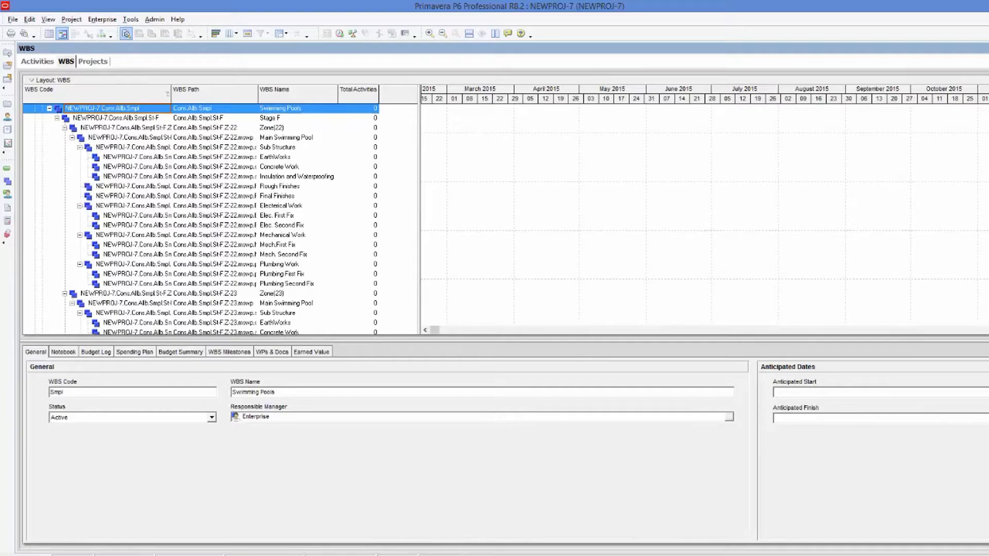
mouse_move(568, 555)
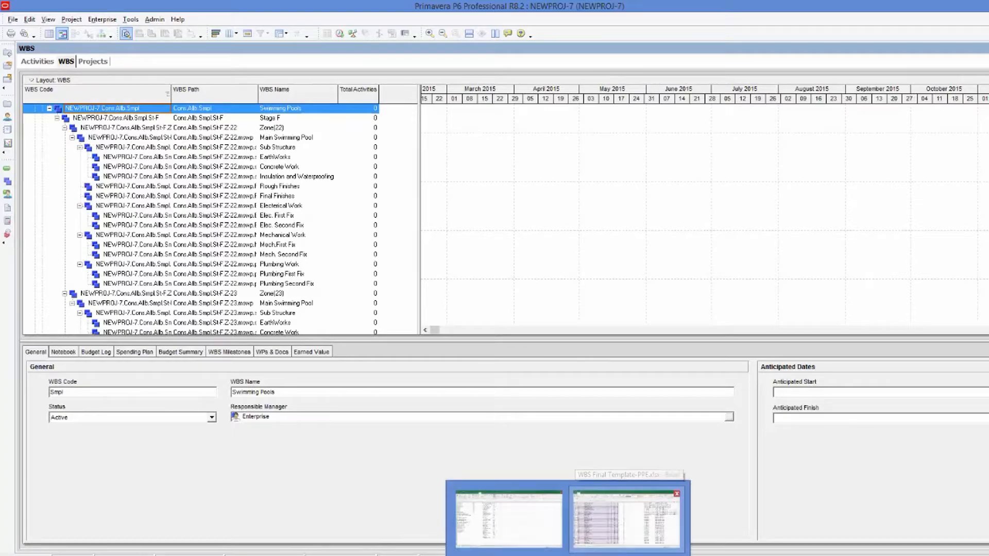
click(630, 518)
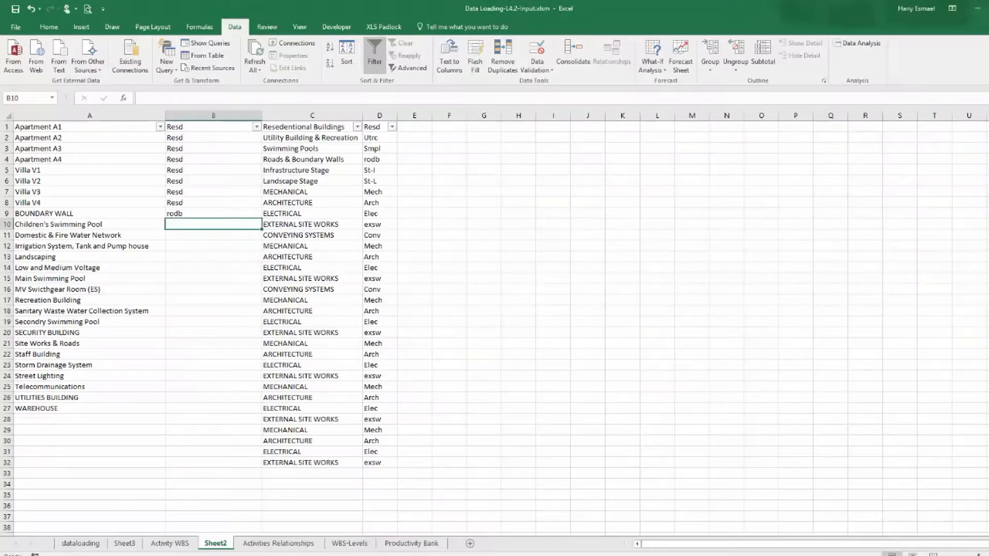
right_click(187, 223)
click(209, 269)
click(205, 266)
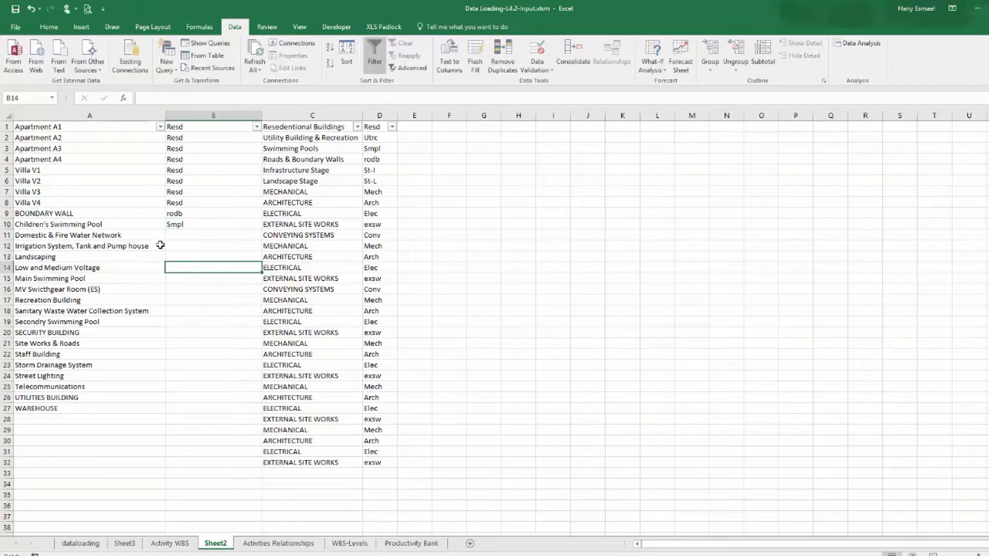
double_click(196, 278)
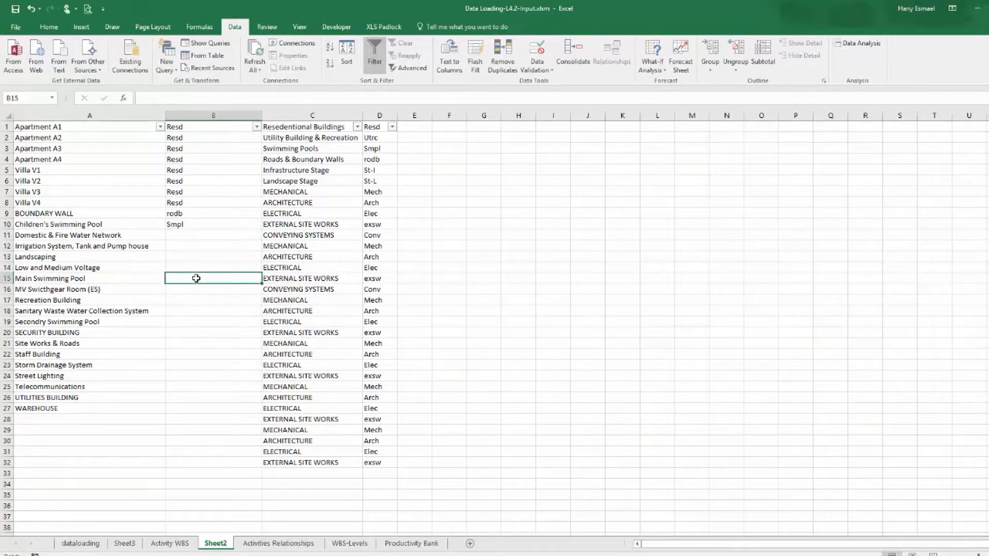
right_click(197, 278)
click(222, 326)
click(199, 321)
right_click(201, 322)
click(223, 369)
click(217, 235)
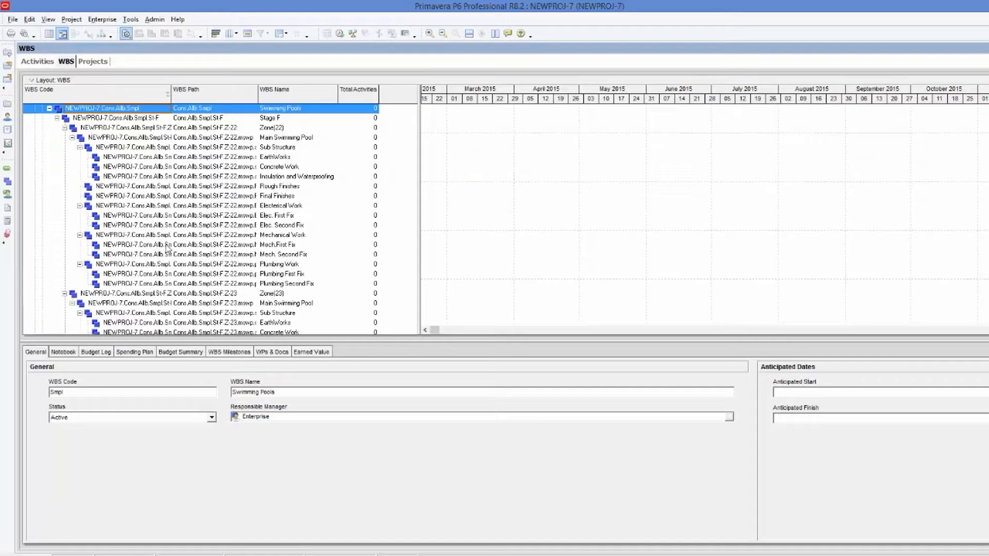
Copy the Infrastructure Stage code St-I and assign it to Domestic & Fire Water Network and Irrigation System in B11:B12.
click(38, 61)
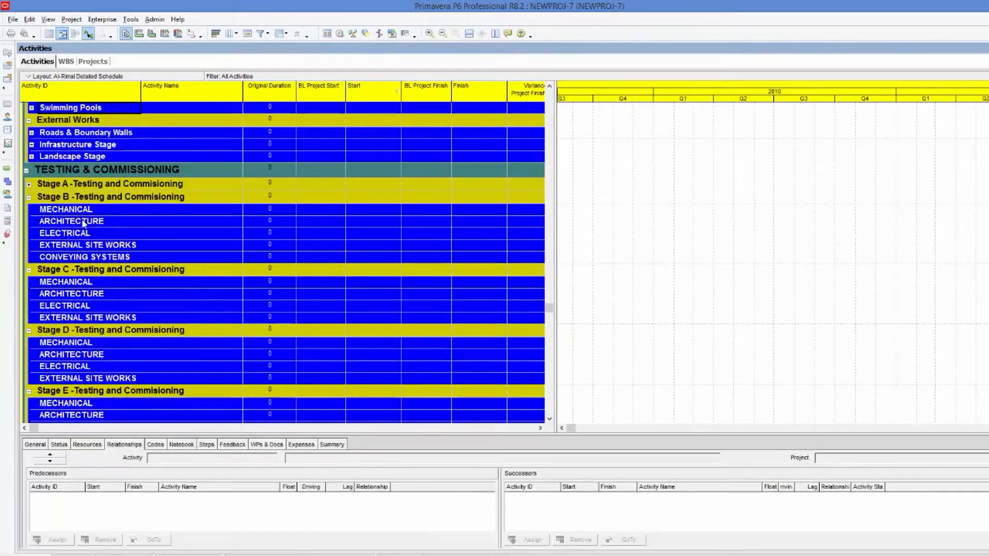
click(202, 188)
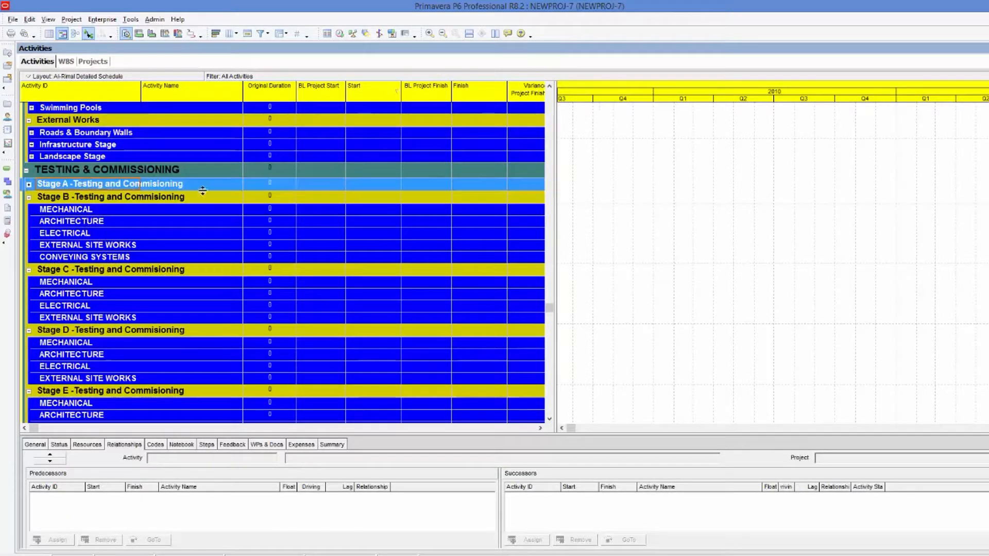
scroll(140, 184, up, 4)
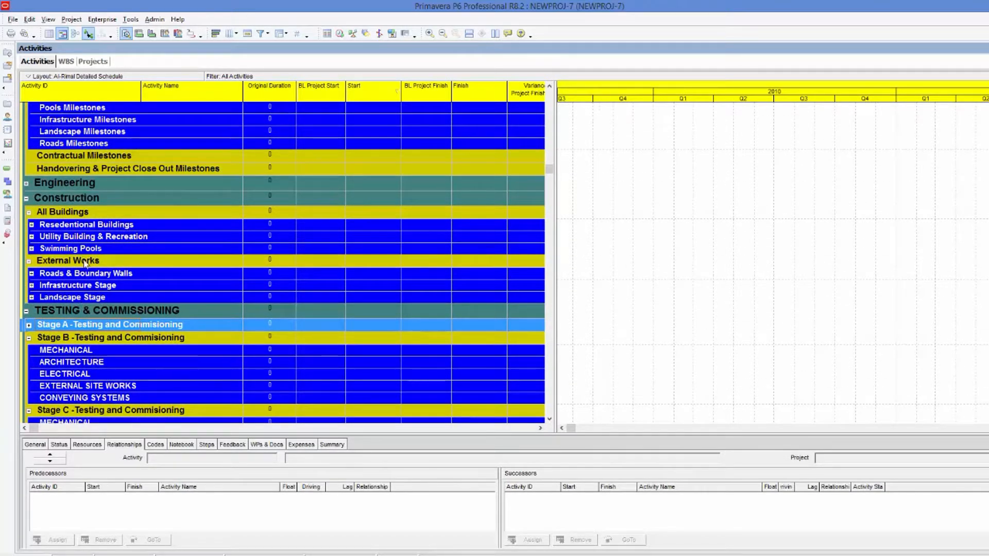
click(32, 298)
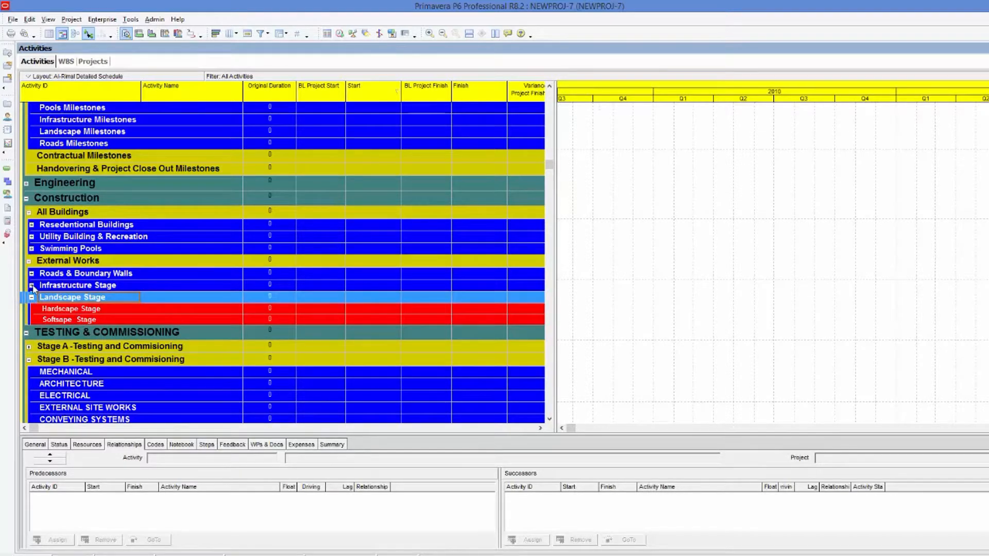
click(31, 286)
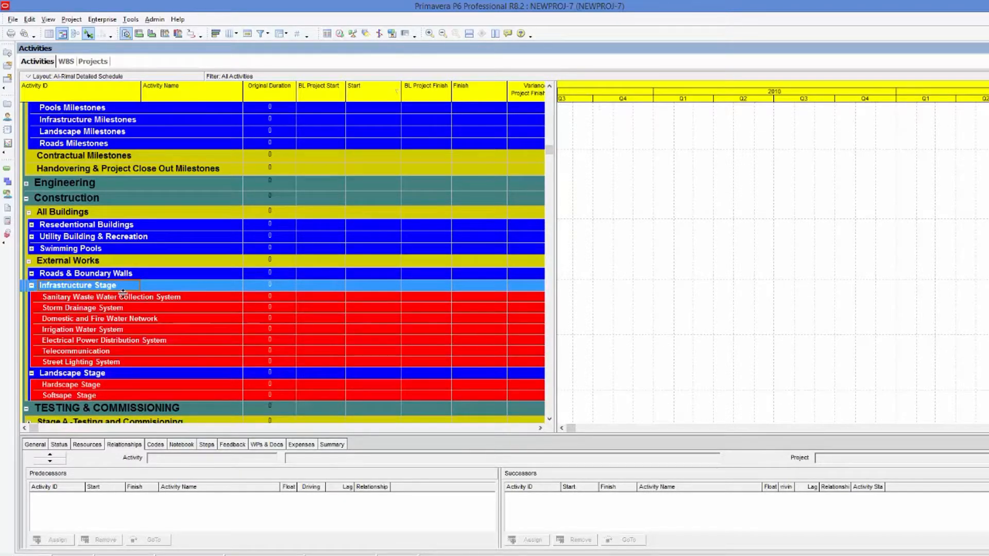
click(89, 21)
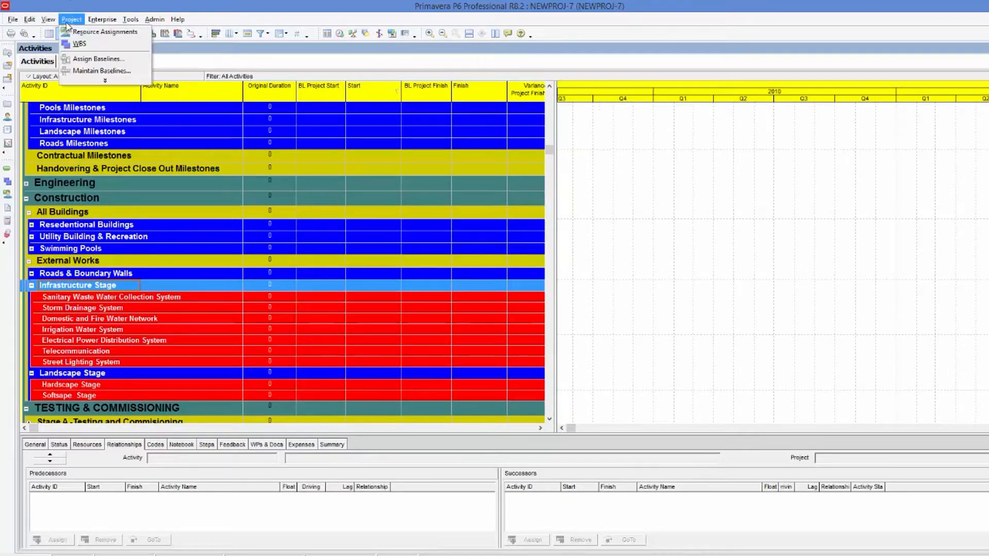
click(93, 45)
click(105, 255)
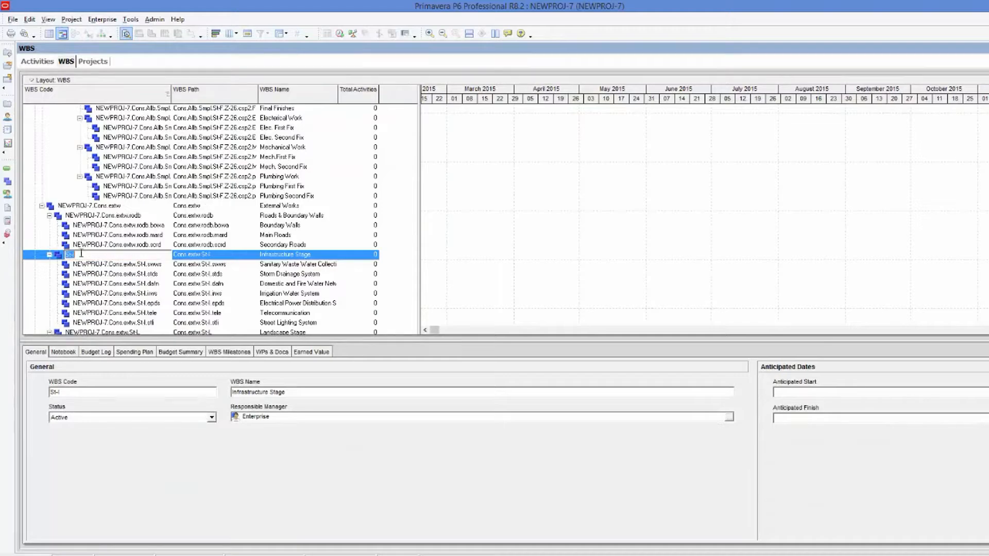
right_click(71, 253)
click(94, 288)
click(88, 265)
click(88, 257)
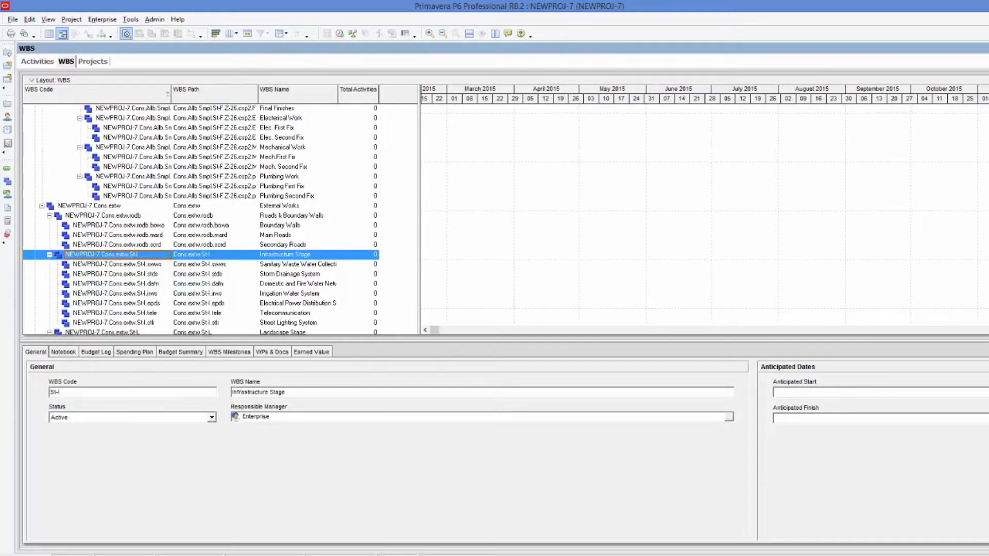
mouse_move(569, 555)
click(508, 521)
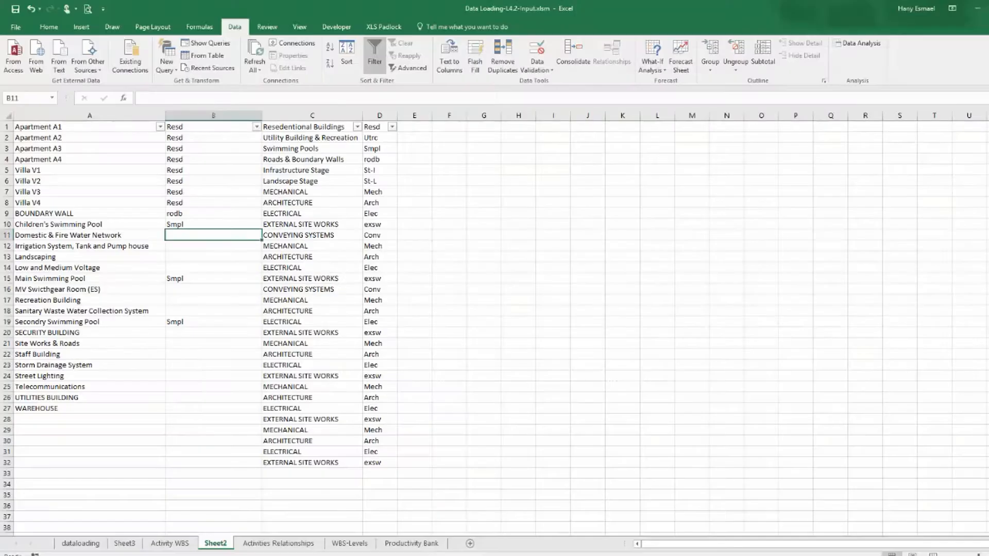
right_click(212, 236)
click(233, 285)
click(212, 260)
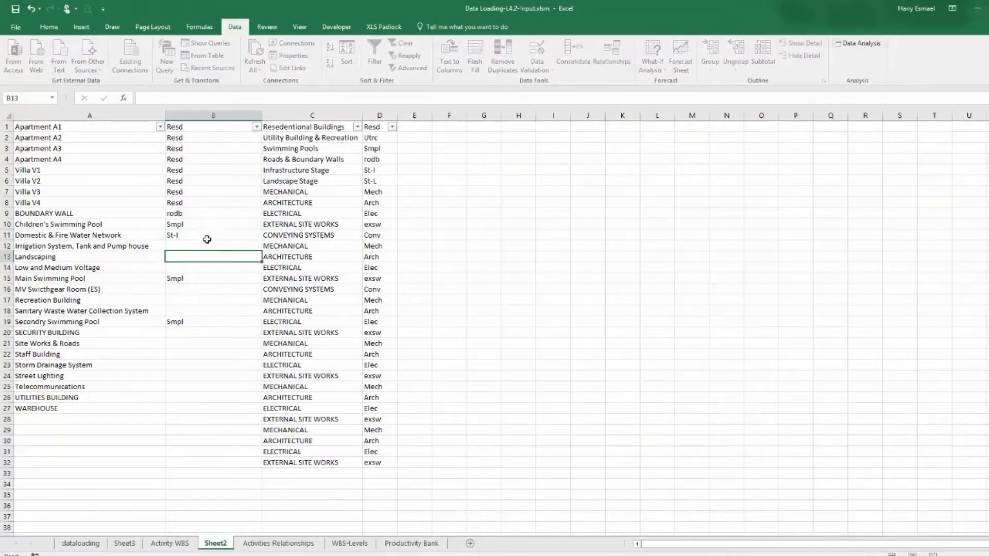
click(208, 238)
drag(263, 247, 263, 251)
click(170, 258)
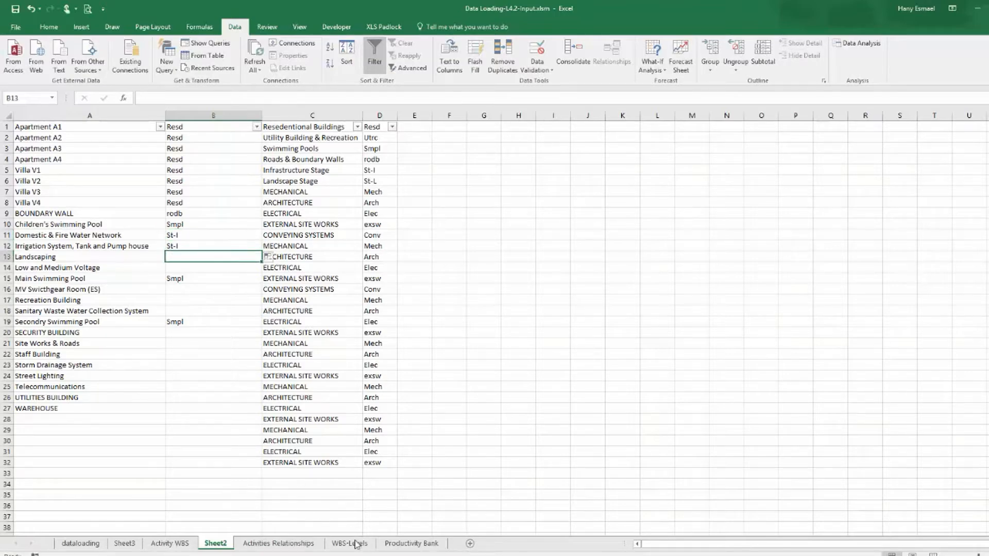
Copy the Landscape Stage WBS code St-L and paste it beside Landscaping in B13.
key(alt+Tab)
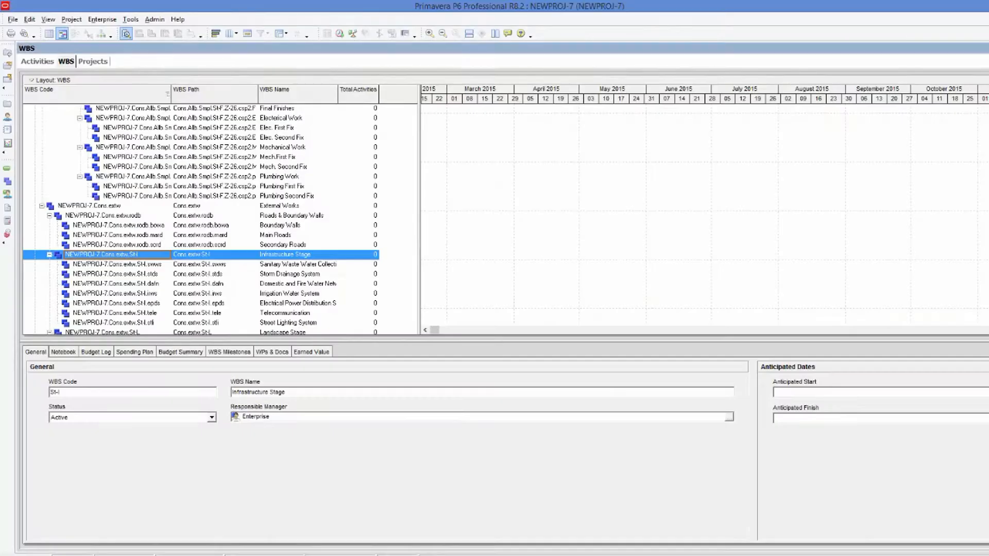
click(37, 61)
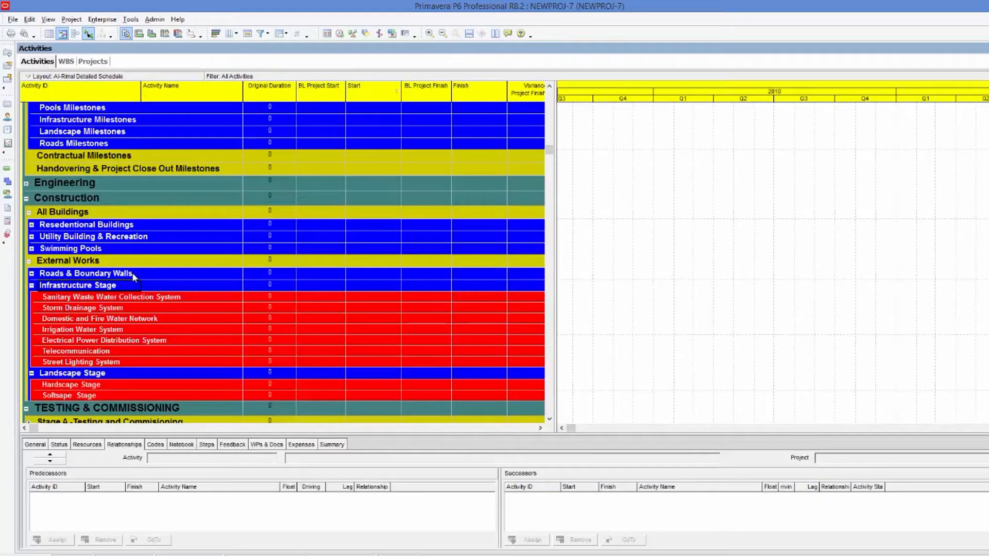
click(94, 377)
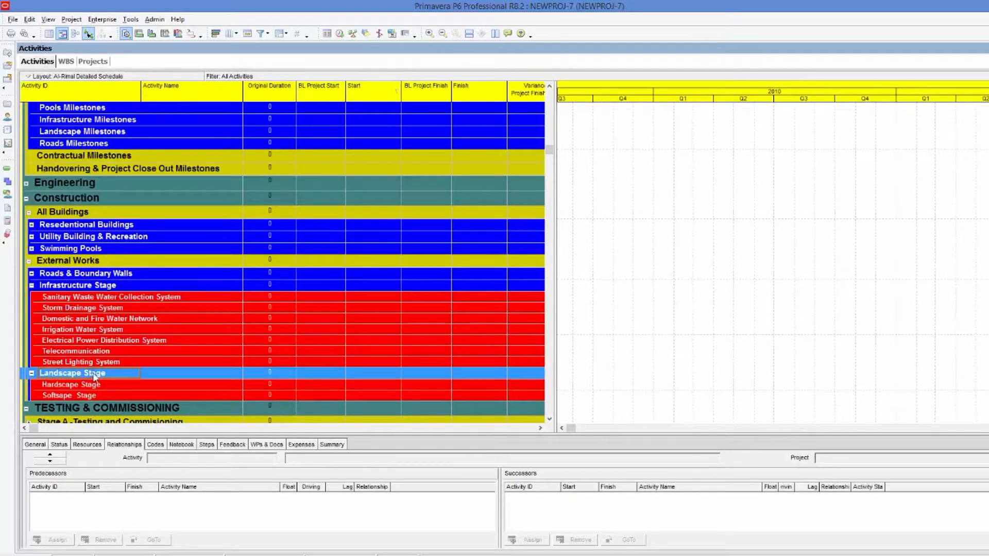
click(72, 19)
click(77, 41)
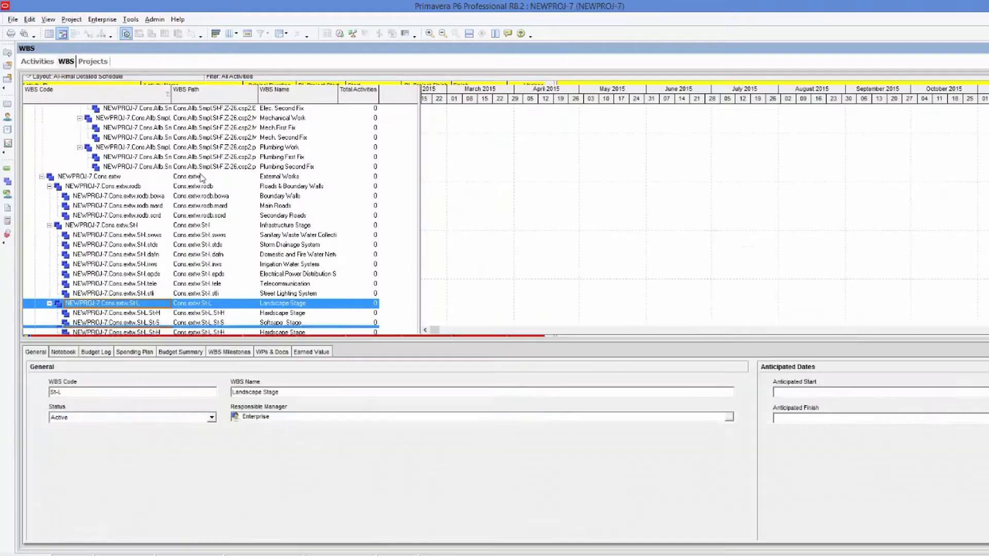
click(113, 305)
right_click(73, 305)
click(116, 340)
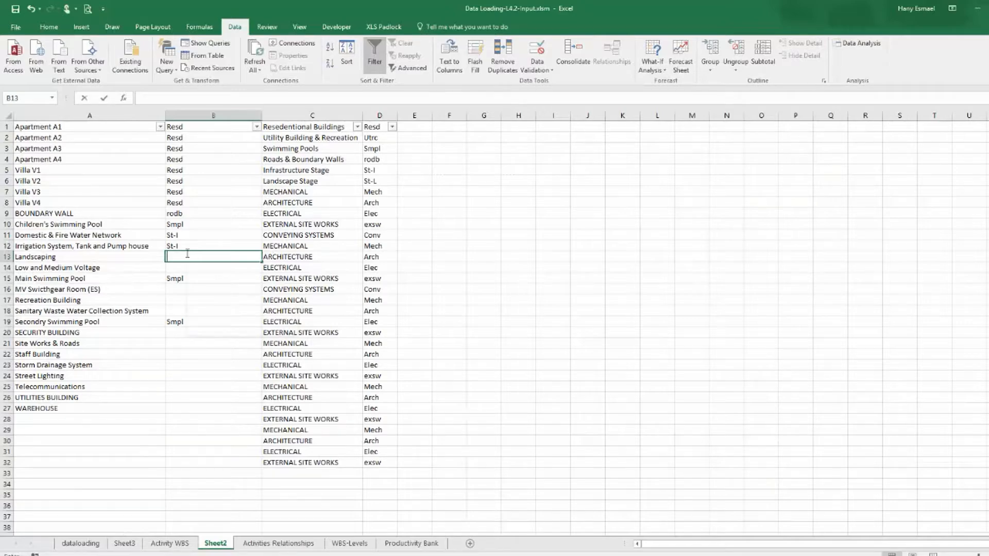
right_click(187, 254)
click(212, 302)
click(211, 301)
click(190, 268)
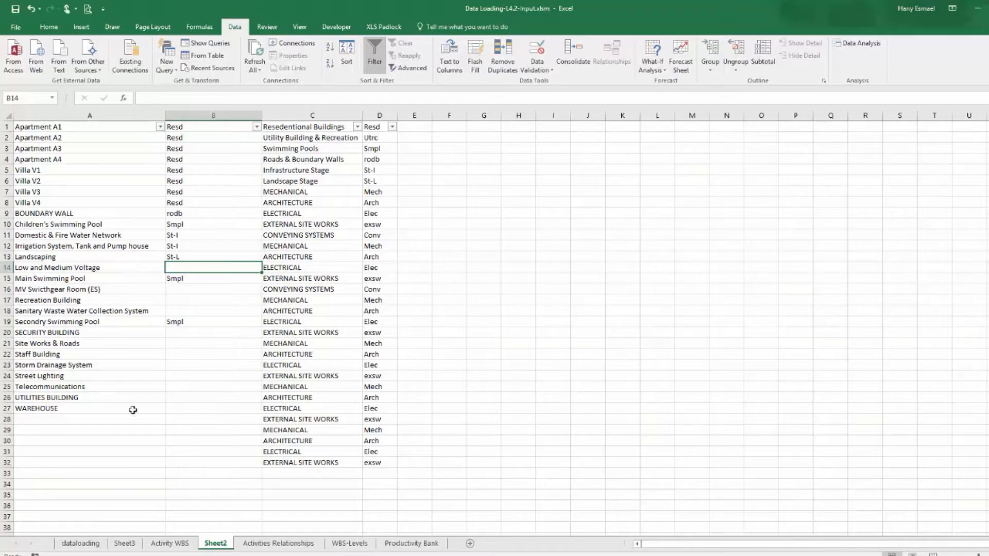
Examine the Utility Building & Recreation and Infrastructure Stage WBS groups in Primavera's activities and WBS views.
key(alt+Tab)
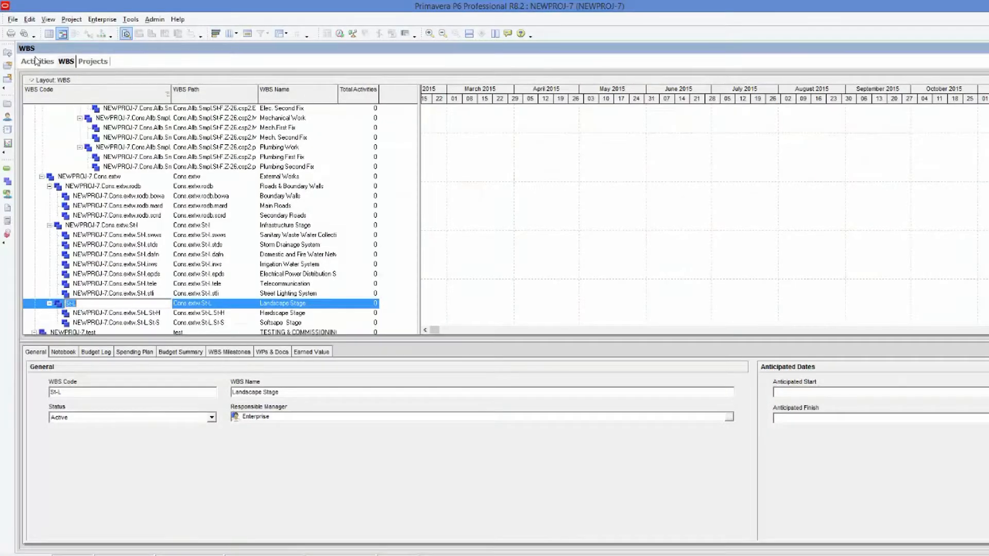
click(37, 61)
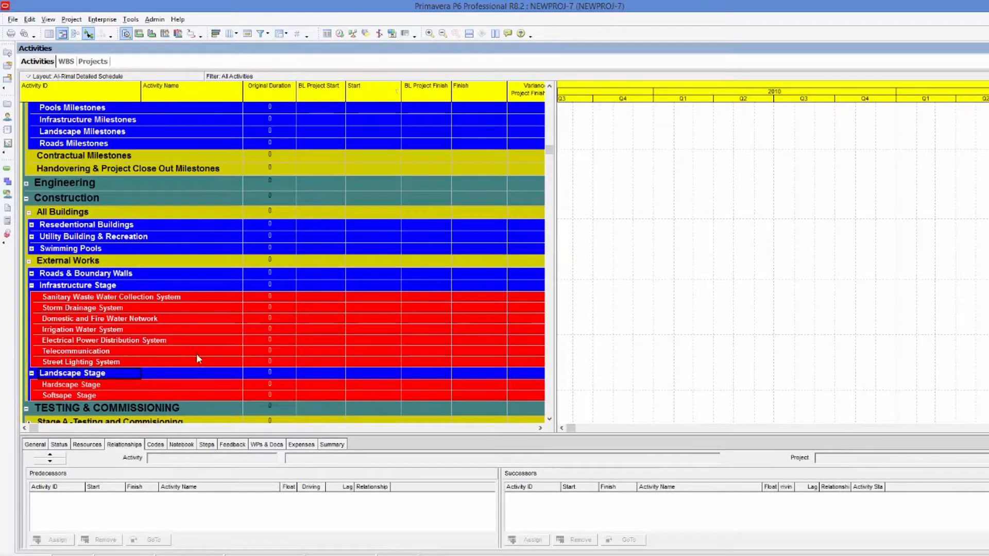
click(172, 341)
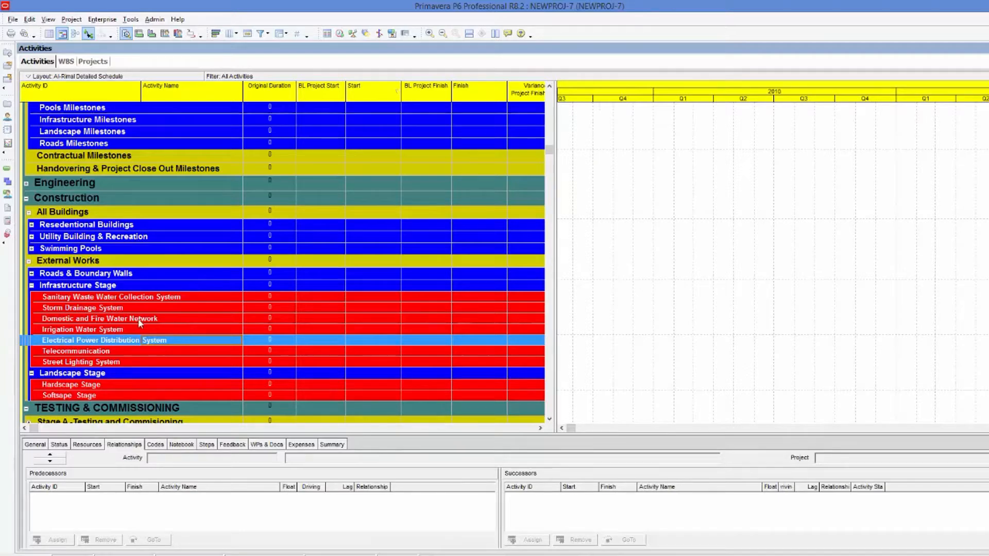
click(34, 238)
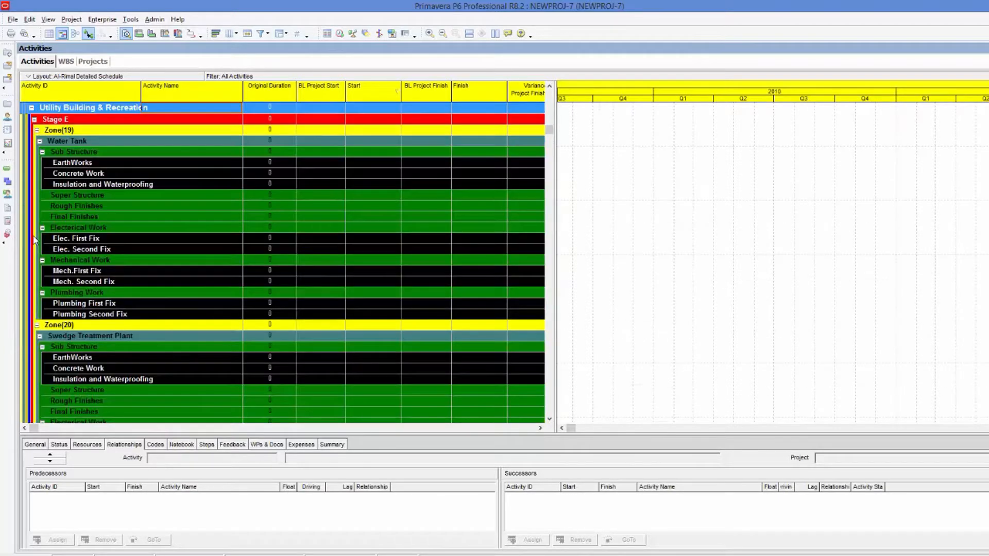
click(40, 142)
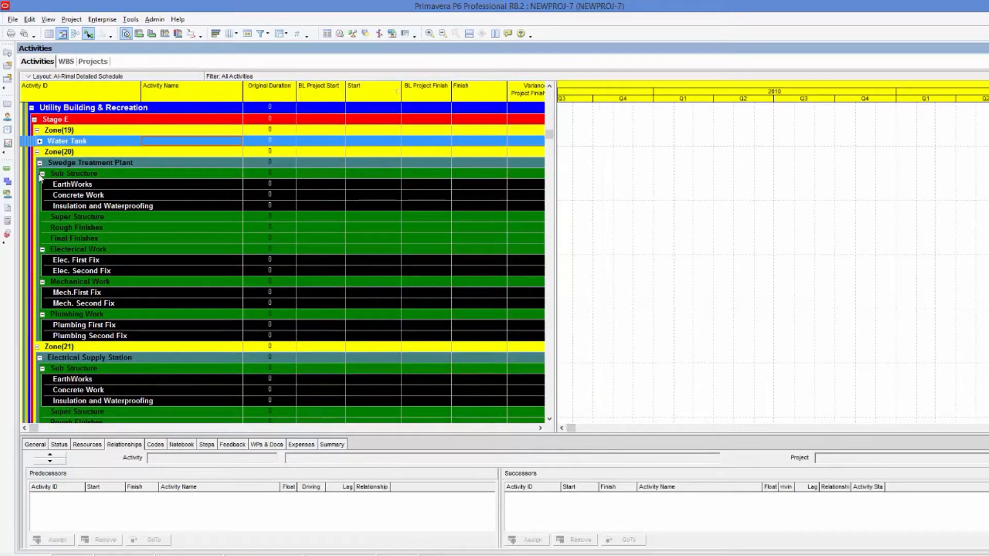
click(40, 162)
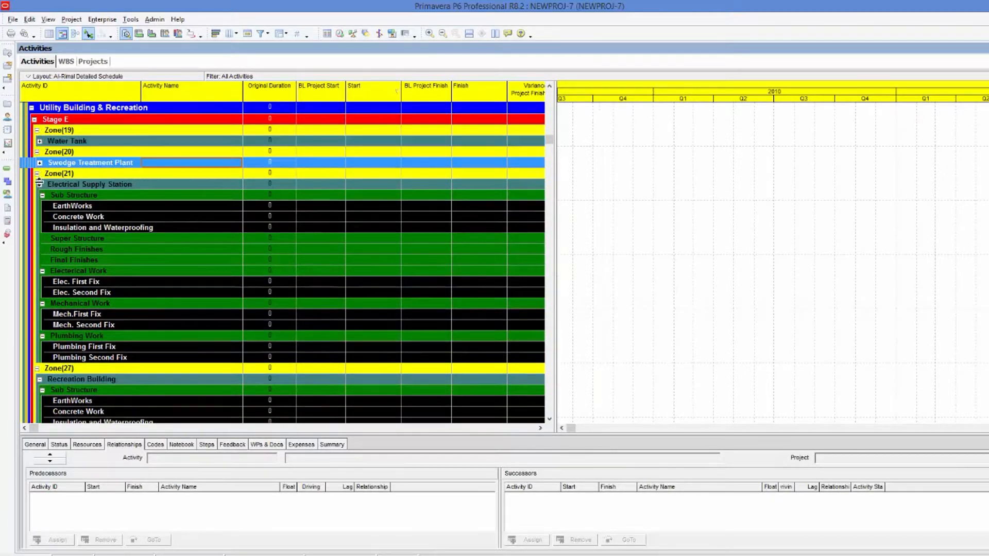
click(40, 184)
click(40, 206)
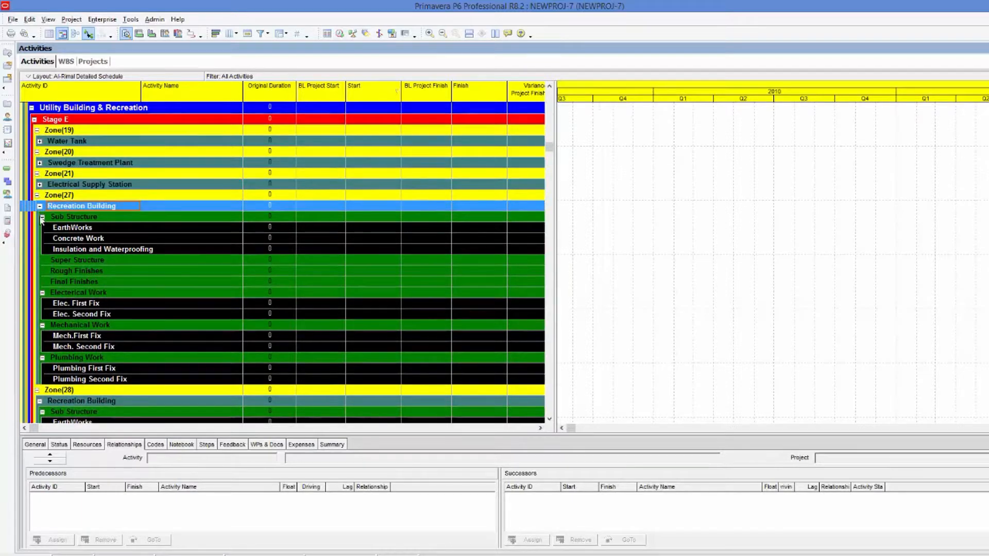
click(40, 206)
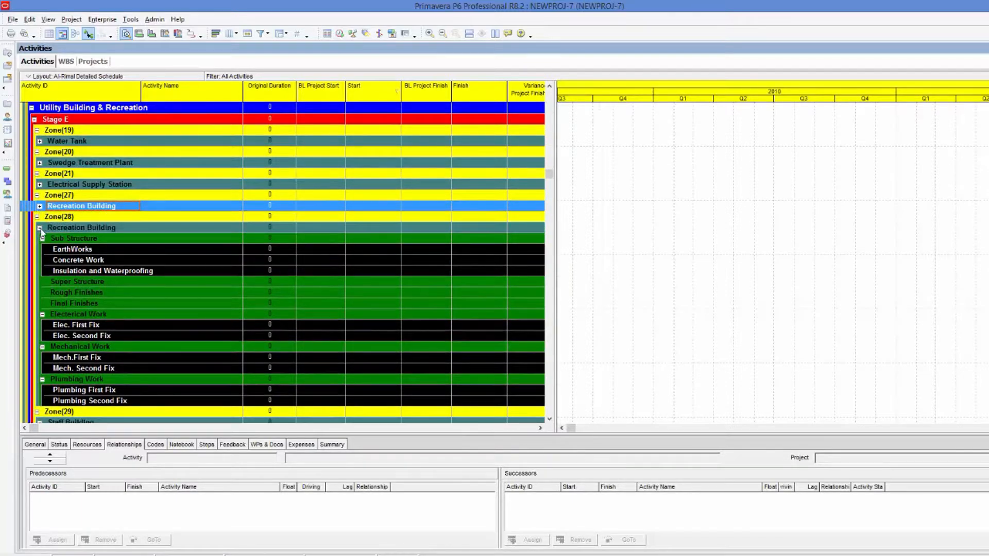
click(39, 228)
click(40, 249)
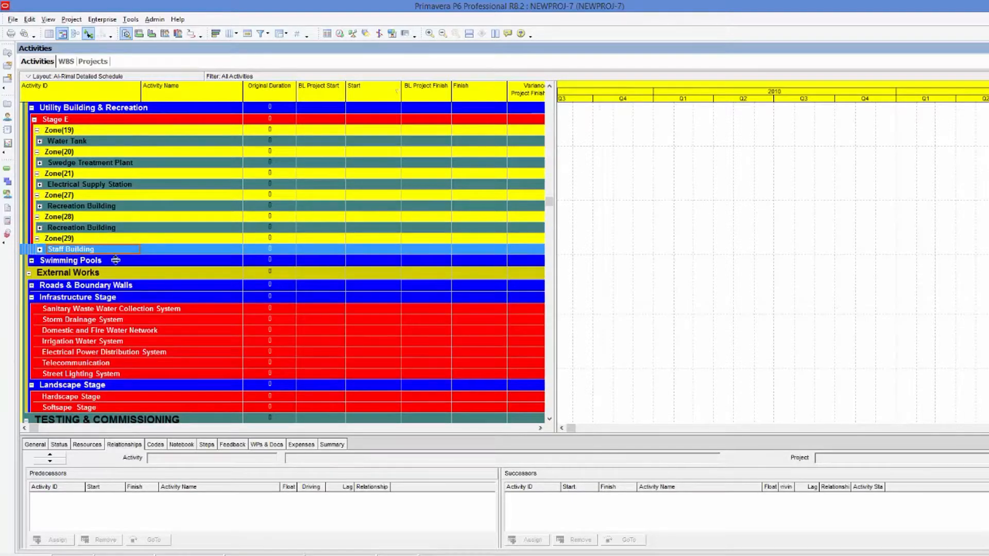
click(117, 353)
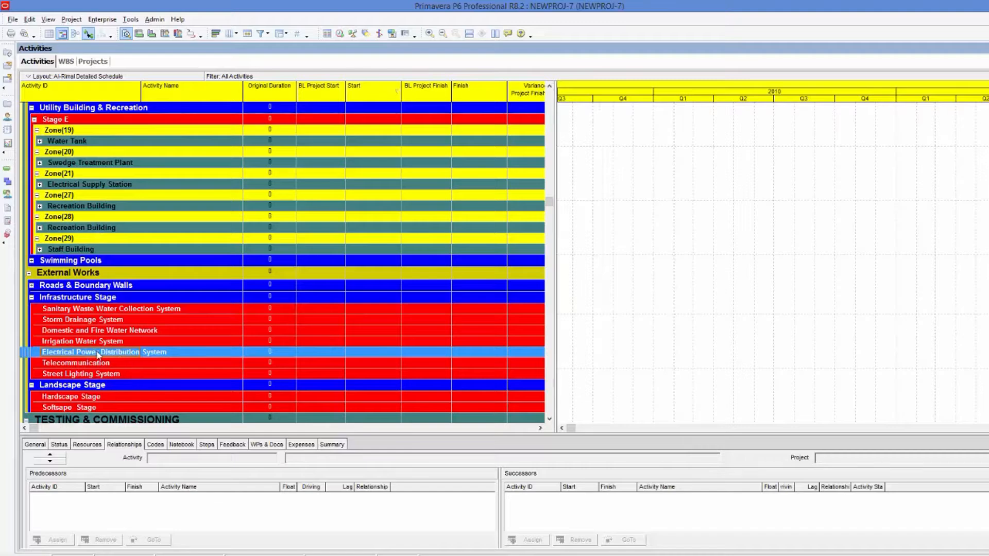
click(108, 299)
click(66, 61)
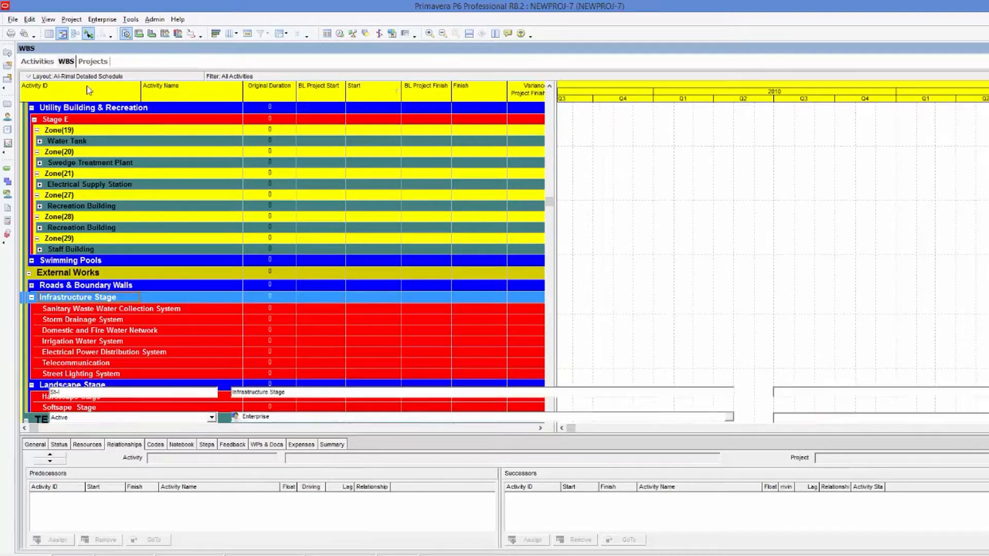
click(95, 228)
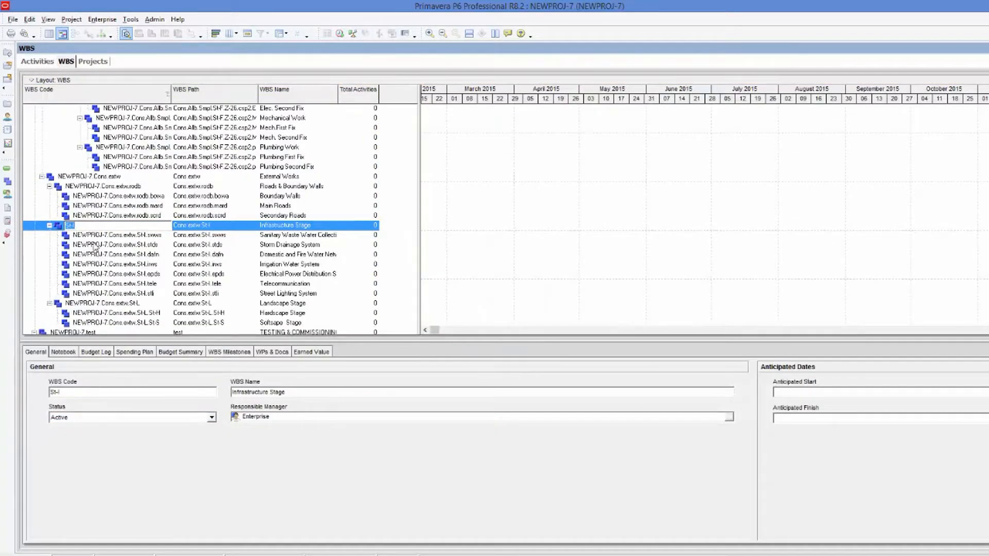
key(alt+Tab)
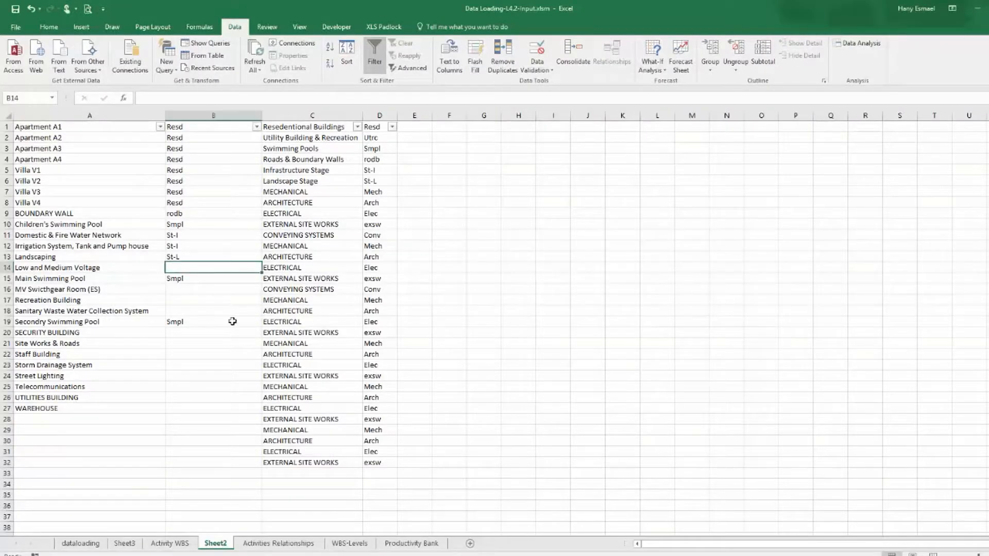
Paste the Infrastructure Stage code St-I beside Low and Medium Voltage and MV Switchgear Room in B14 and B16.
right_click(204, 270)
click(219, 316)
click(195, 288)
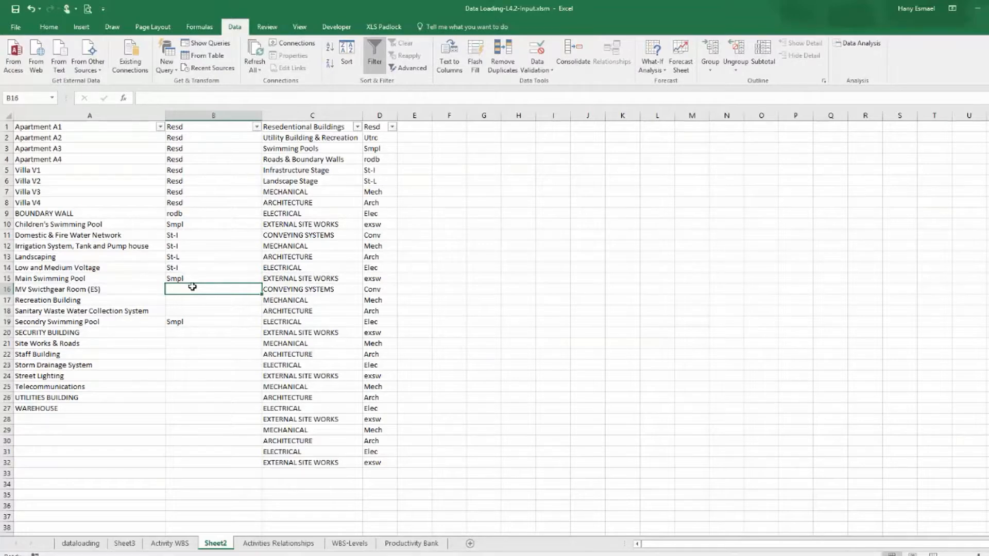
right_click(192, 288)
click(208, 335)
click(206, 338)
click(189, 300)
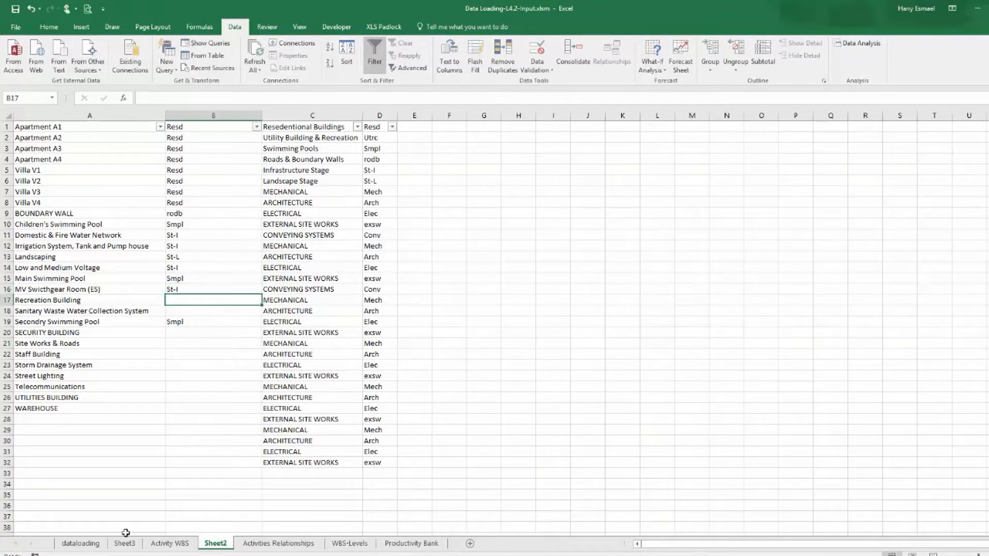
click(80, 544)
click(124, 544)
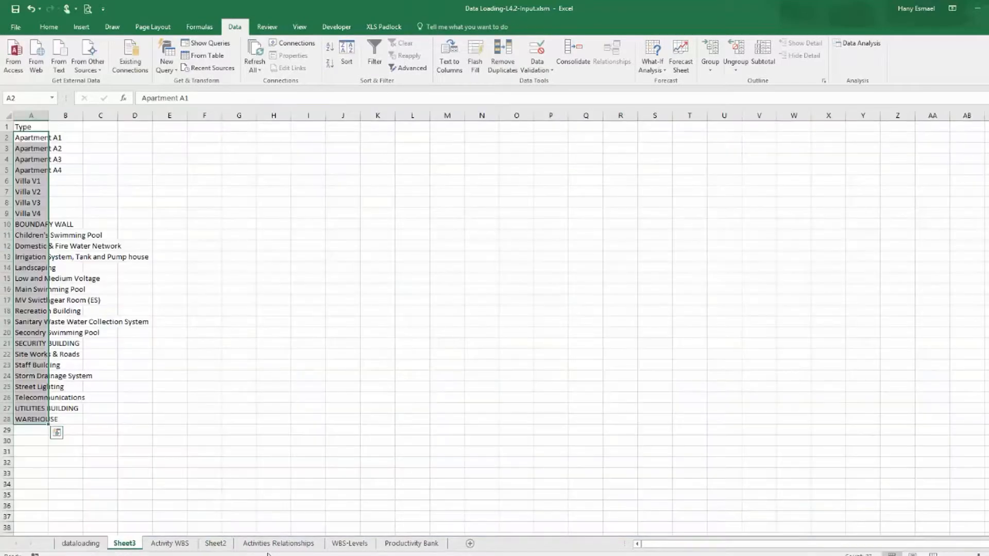
click(174, 545)
click(216, 544)
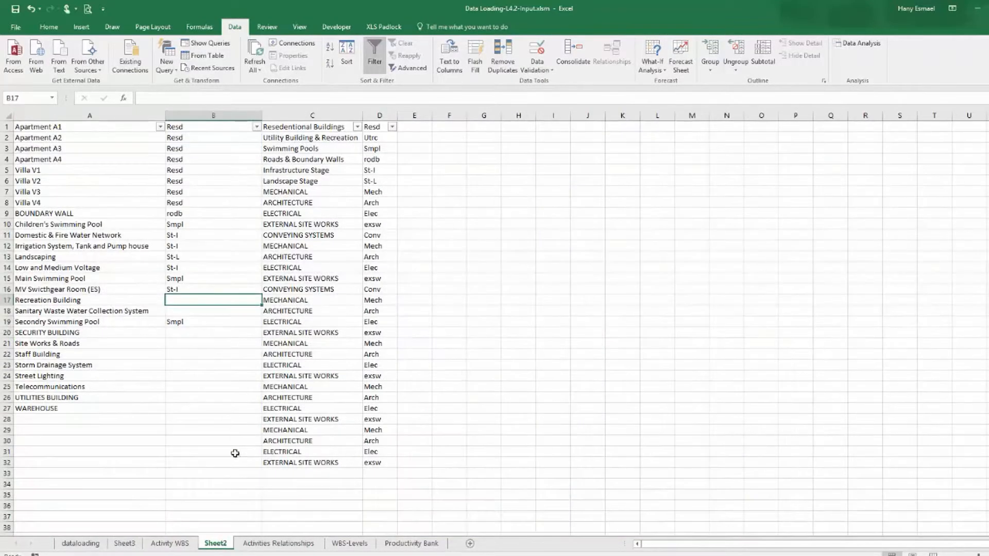
Copy the Utility Building & Recreation WBS code Utrc and paste it beside Recreation Building in B17.
click(233, 555)
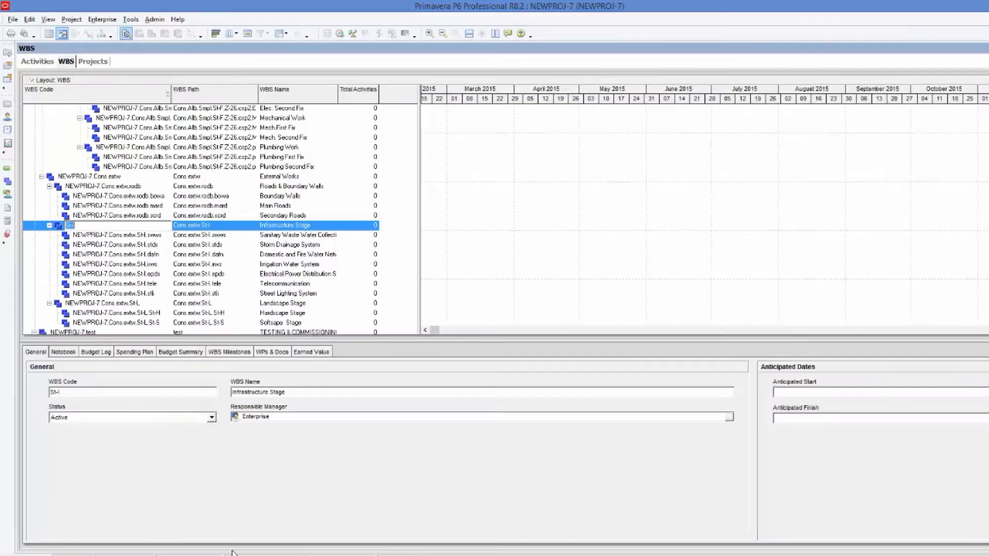
click(37, 61)
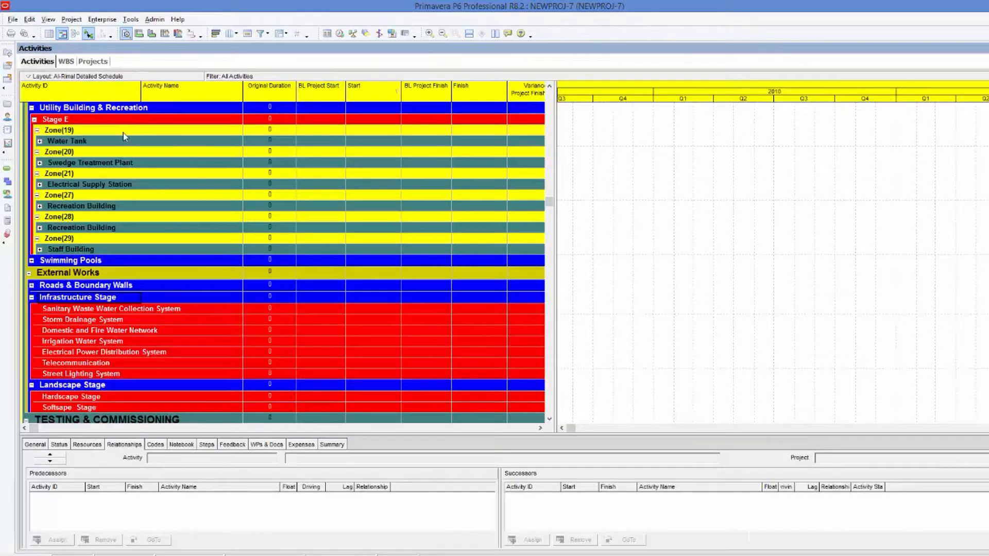
click(137, 108)
click(66, 61)
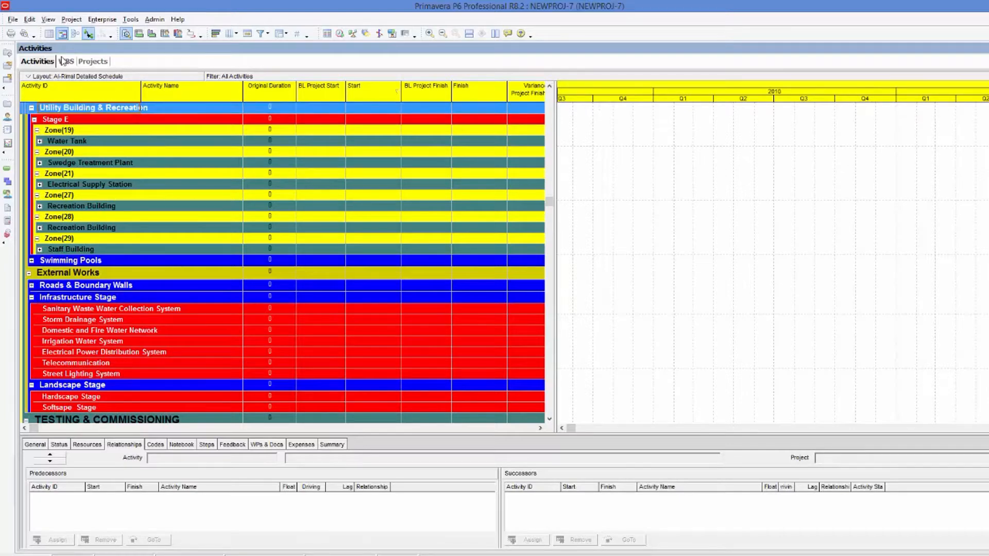
click(99, 109)
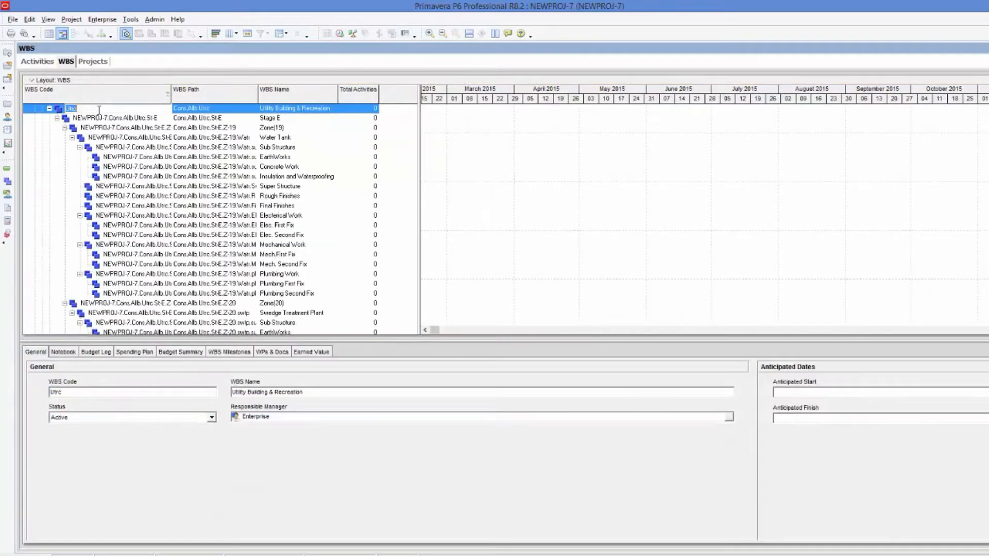
right_click(72, 110)
click(99, 146)
key(alt+Tab)
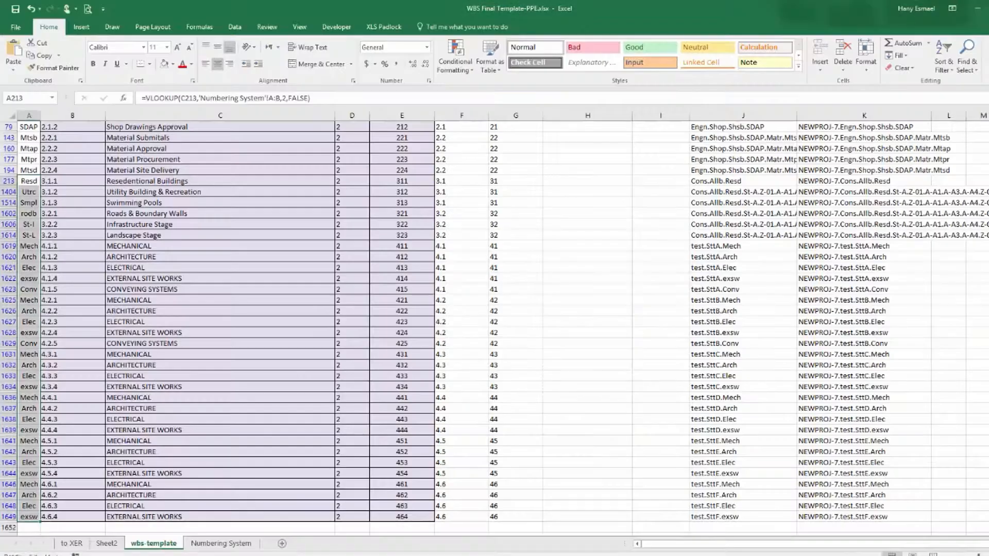
key(alt+Tab)
click(219, 300)
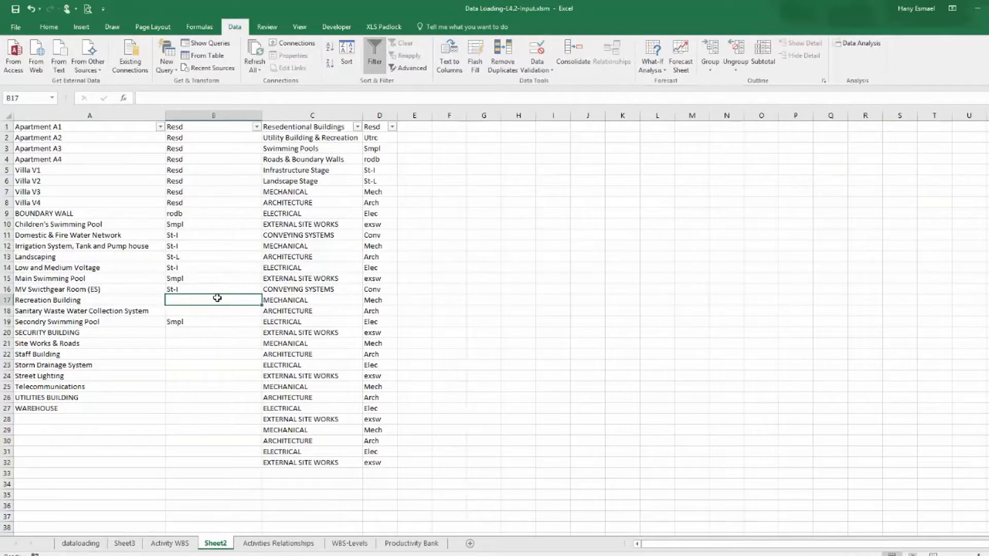
right_click(217, 299)
click(236, 327)
click(228, 364)
click(225, 315)
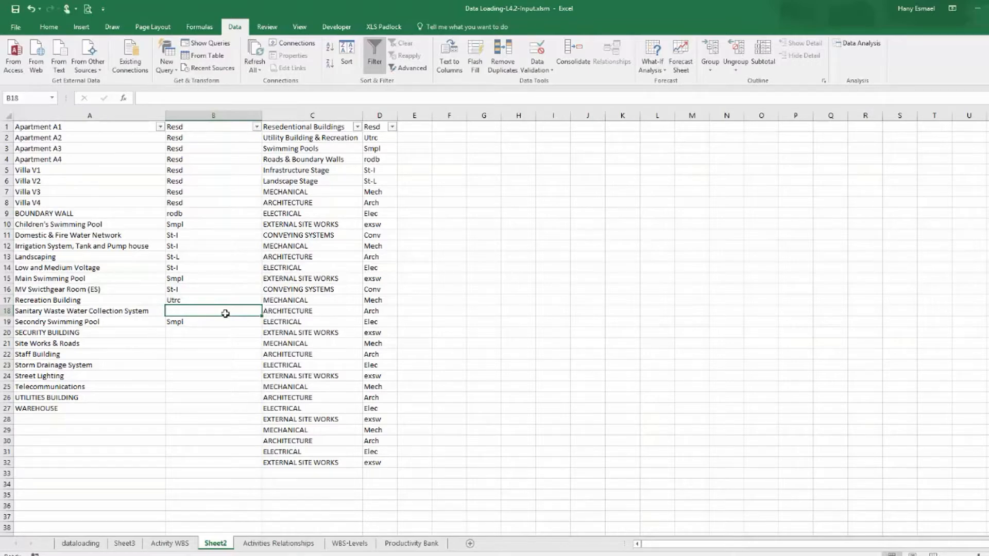
Widen column C to fit the WBS names.
drag(364, 115, 402, 114)
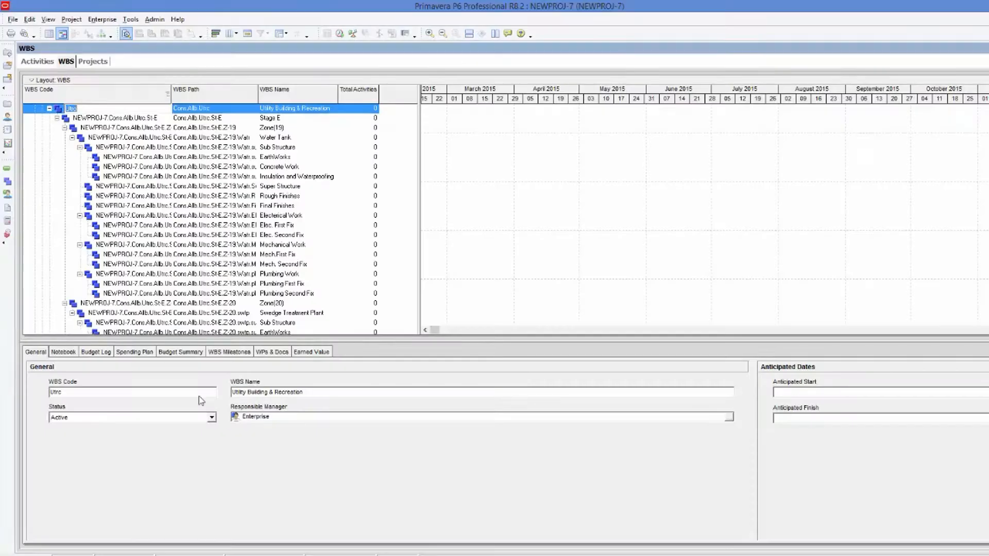
Copy the Infrastructure Stage code St-I from B11 and paste it beside Sanitary Waste Water Collection System in B18.
click(37, 61)
click(102, 309)
click(102, 298)
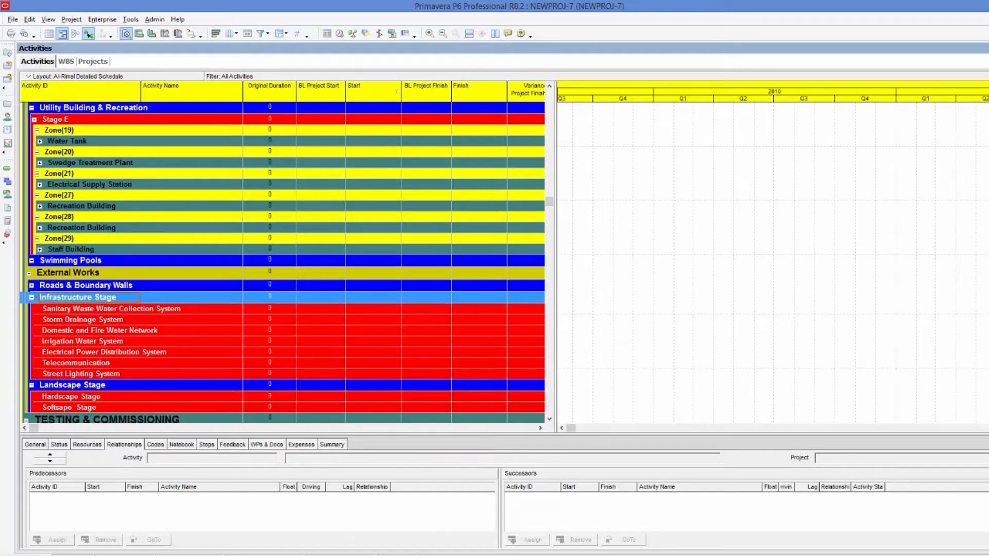
key(alt+Tab)
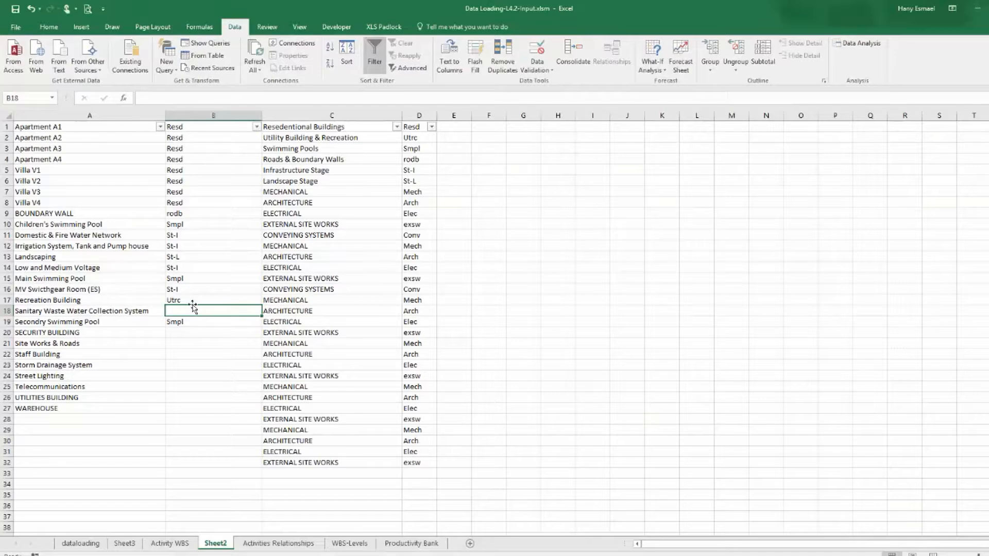
click(180, 234)
right_click(179, 235)
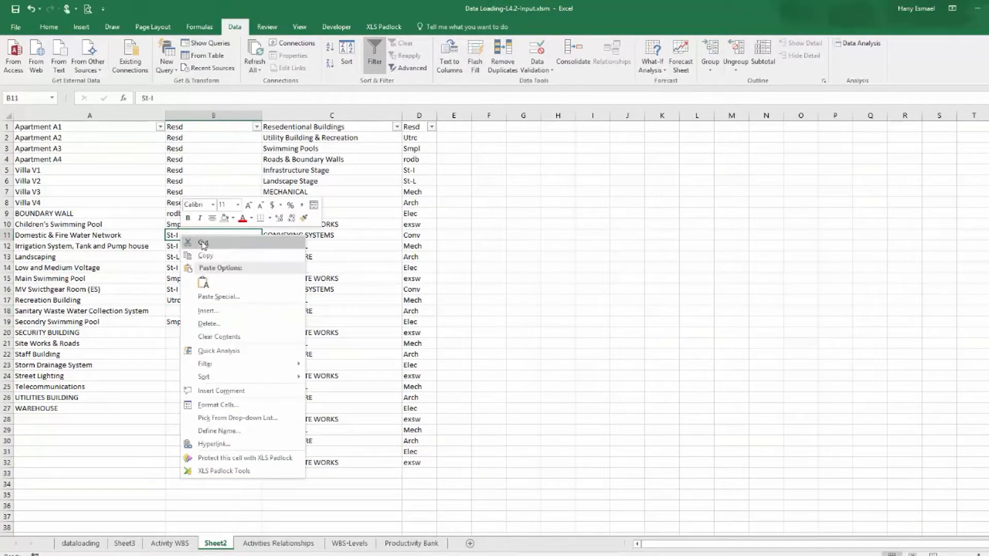
click(206, 255)
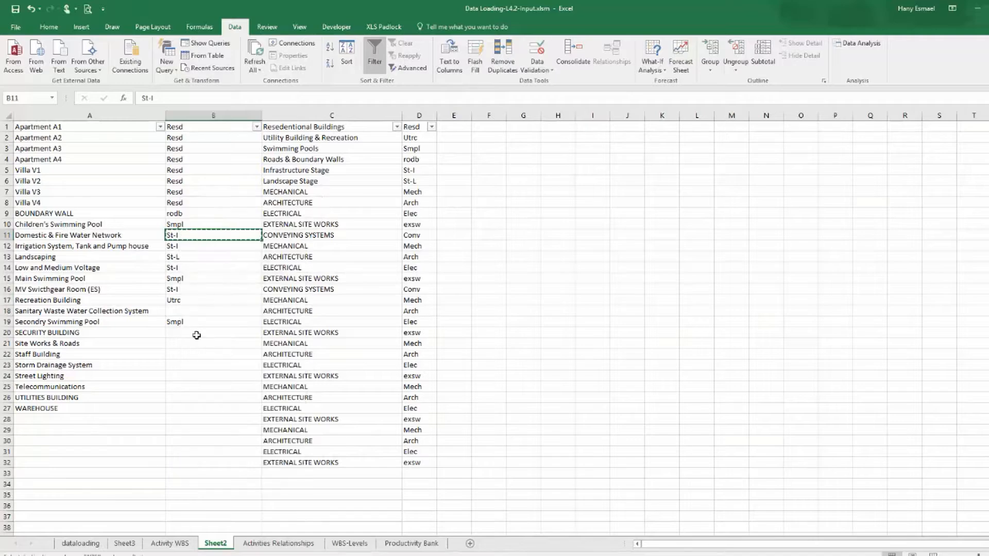
double_click(188, 310)
right_click(191, 313)
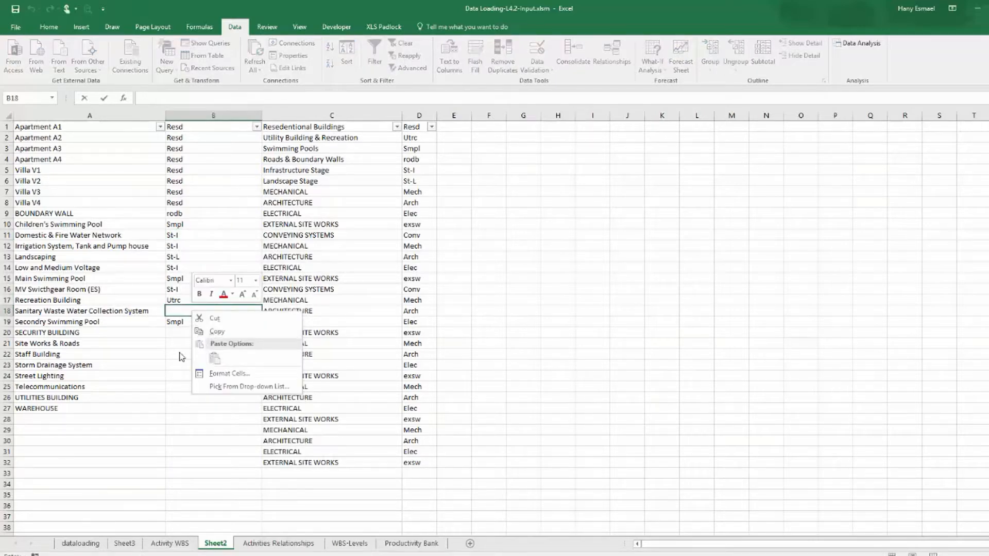
key(Escape)
click(182, 239)
right_click(184, 239)
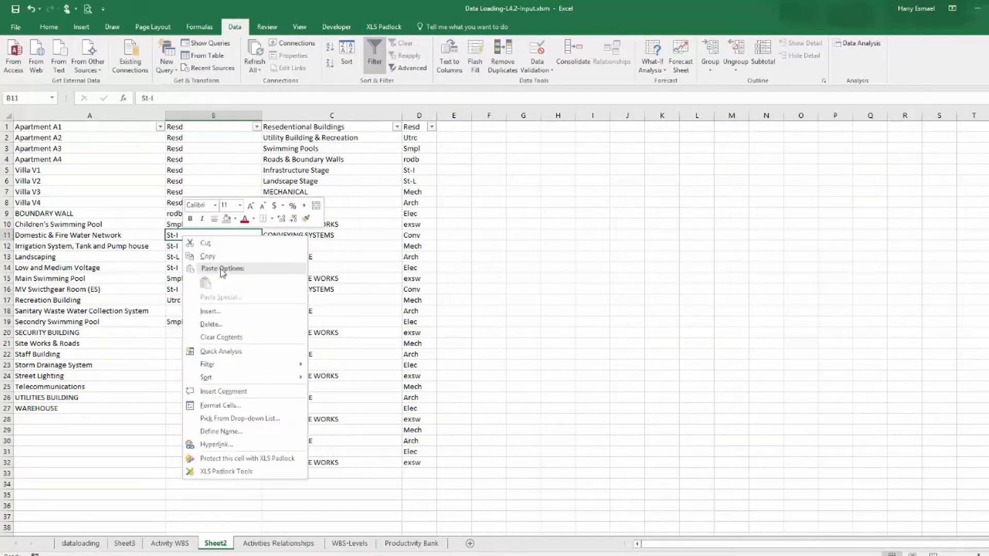
click(208, 256)
click(188, 312)
key(ctrl+v)
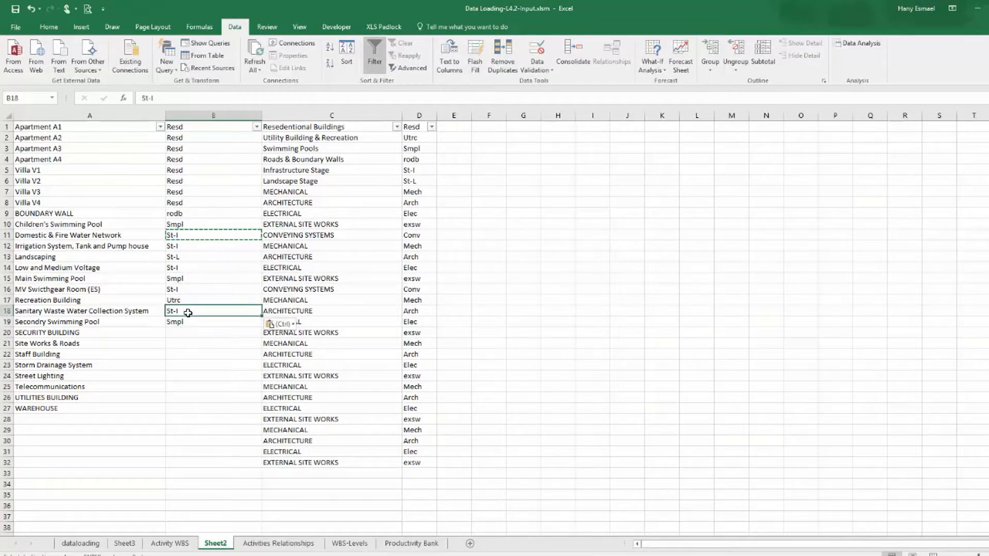
click(186, 334)
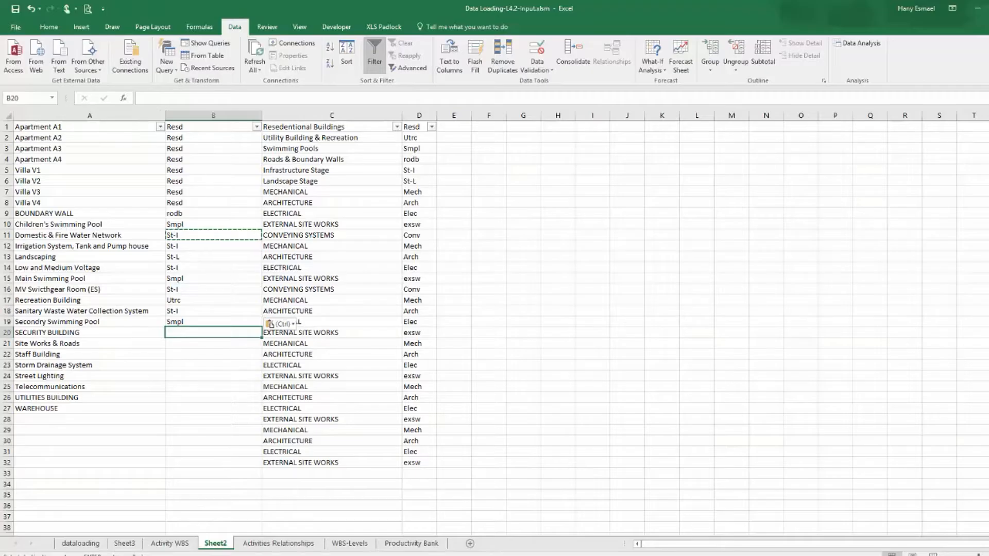
key(alt+Tab)
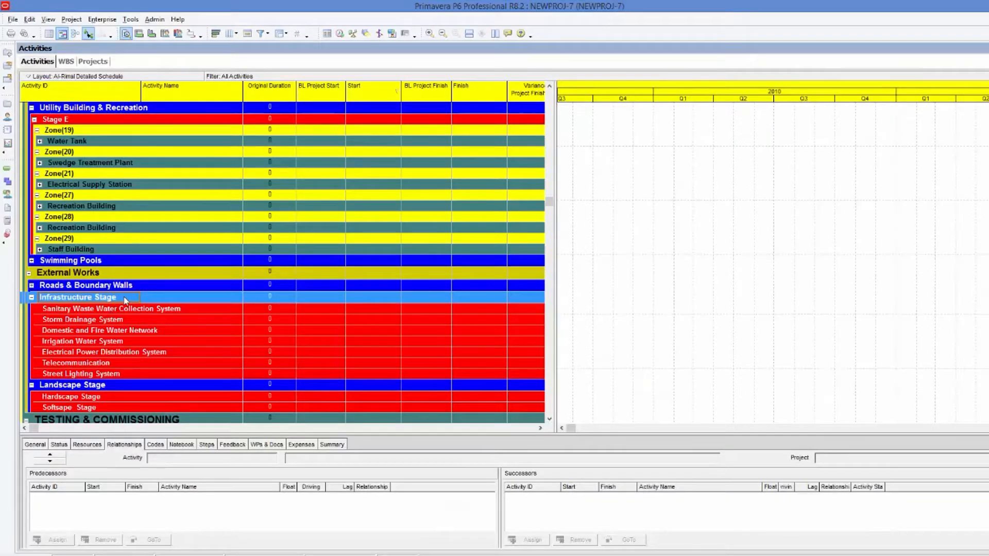
scroll(126, 300, up, 2)
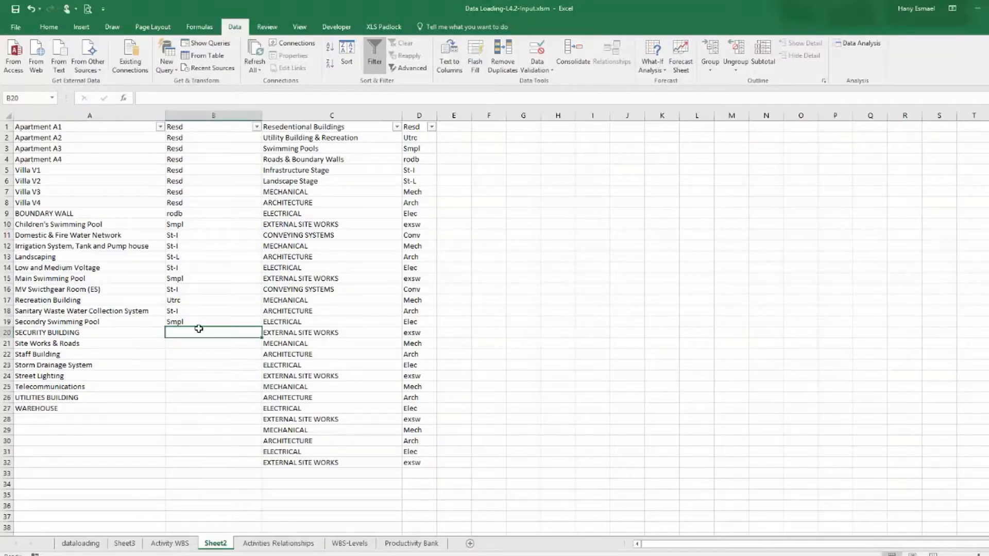
Paste the Utility Building & Recreation code Utrc beside SECURITY BUILDING in B20.
right_click(199, 329)
click(217, 380)
click(193, 353)
click(193, 344)
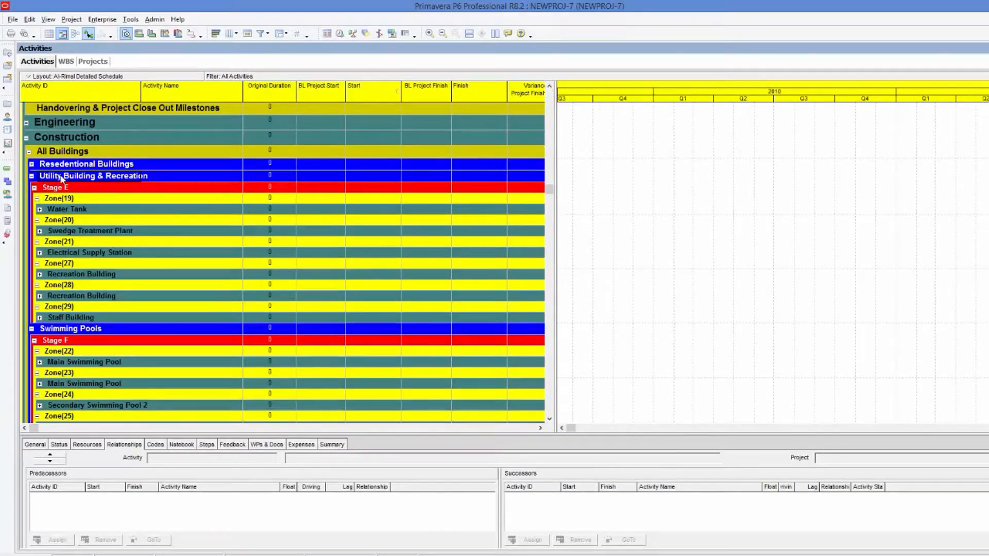
Copy the Roads & Boundary Walls WBS code rodb from the P6 WBS view and paste it beside Site Works & Roads in B21.
click(32, 176)
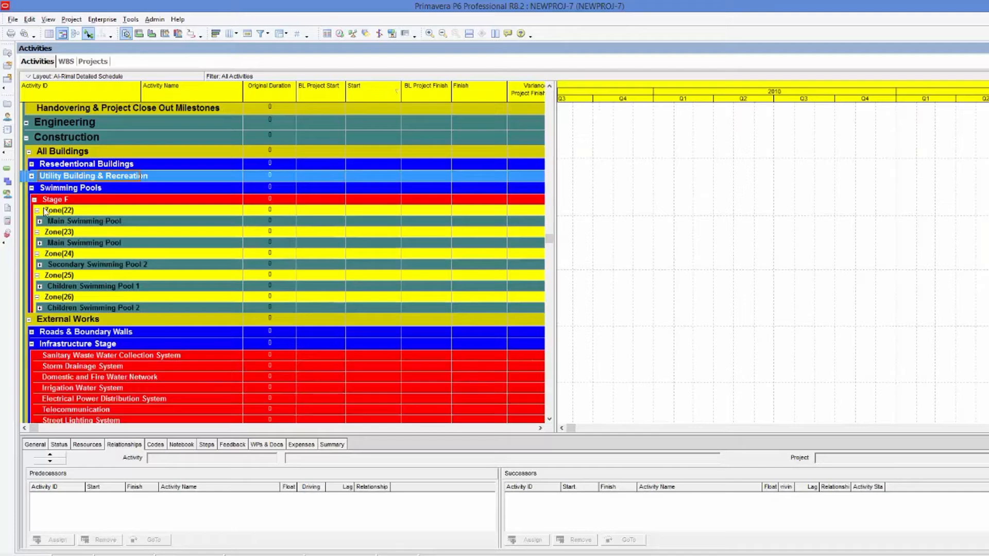
click(32, 332)
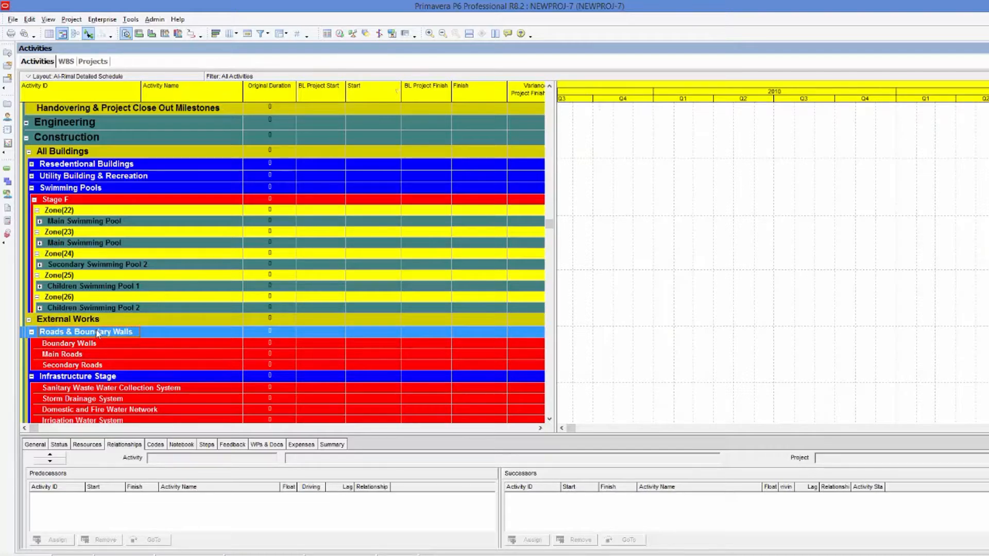
click(66, 61)
click(106, 296)
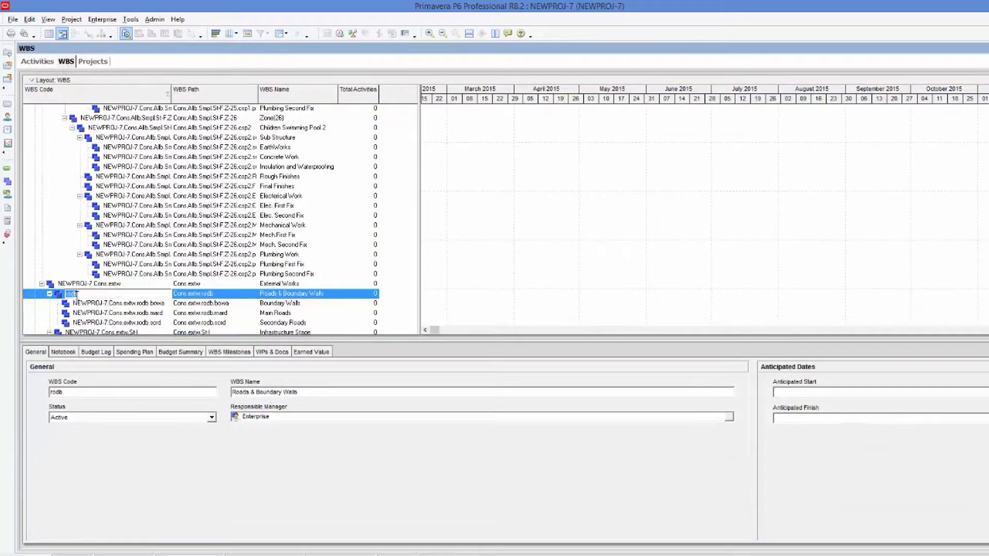
right_click(78, 299)
click(93, 330)
key(alt+Tab)
key(alt+Tab)
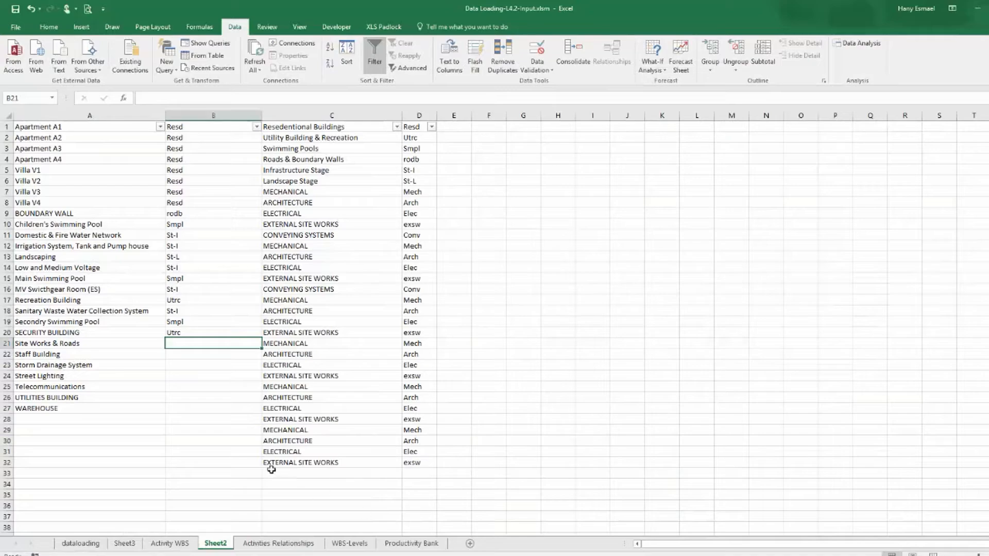
right_click(205, 340)
click(228, 387)
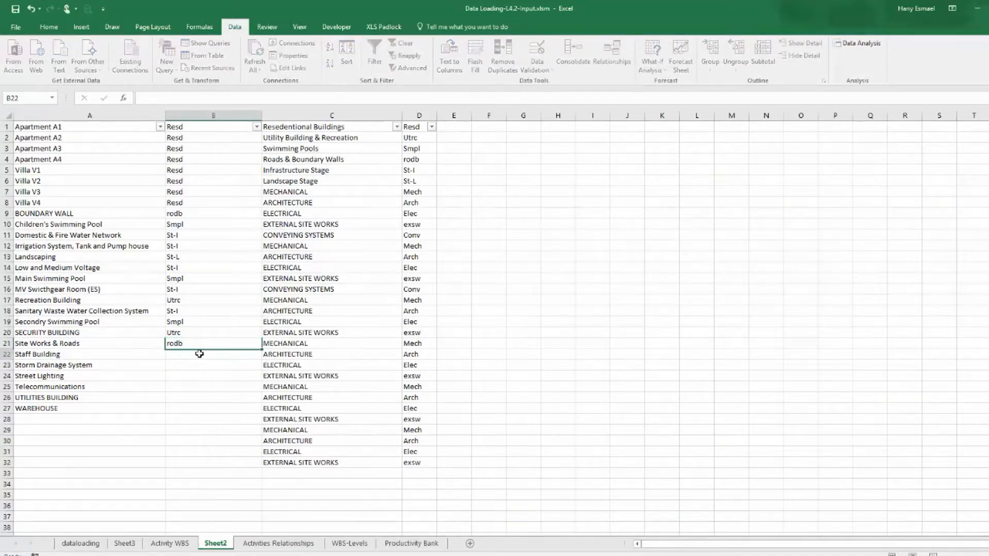
key(Return)
Copy the Utrc code from B20 and paste it beside Staff Building in B22.
click(187, 332)
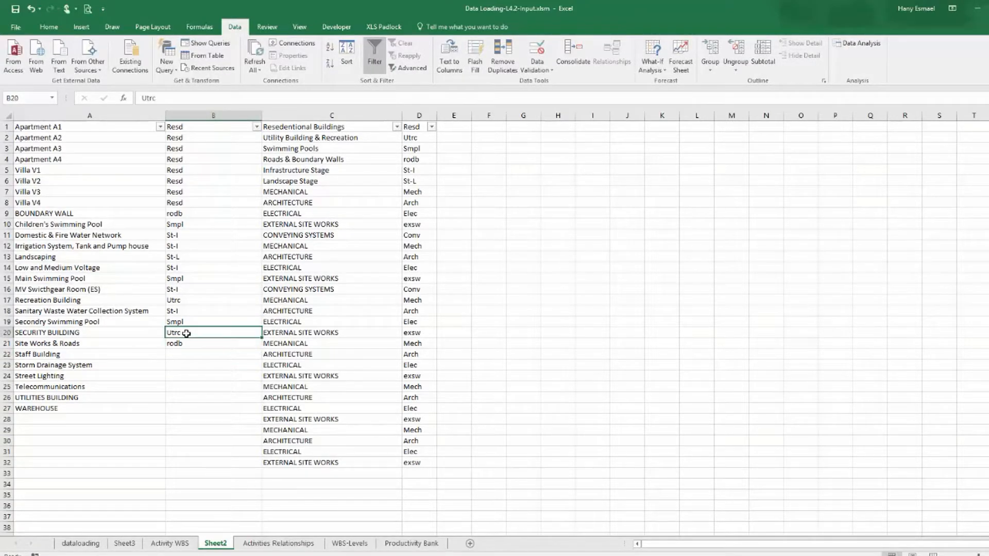
right_click(188, 333)
click(221, 113)
double_click(189, 355)
right_click(189, 356)
click(197, 351)
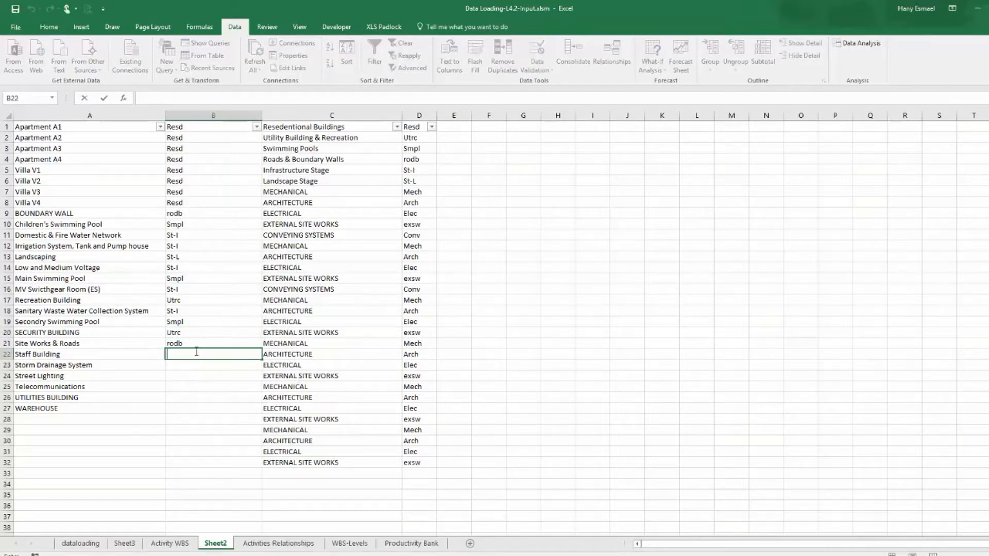
click(192, 332)
key(ctrl+c)
key(Down)
key(Down)
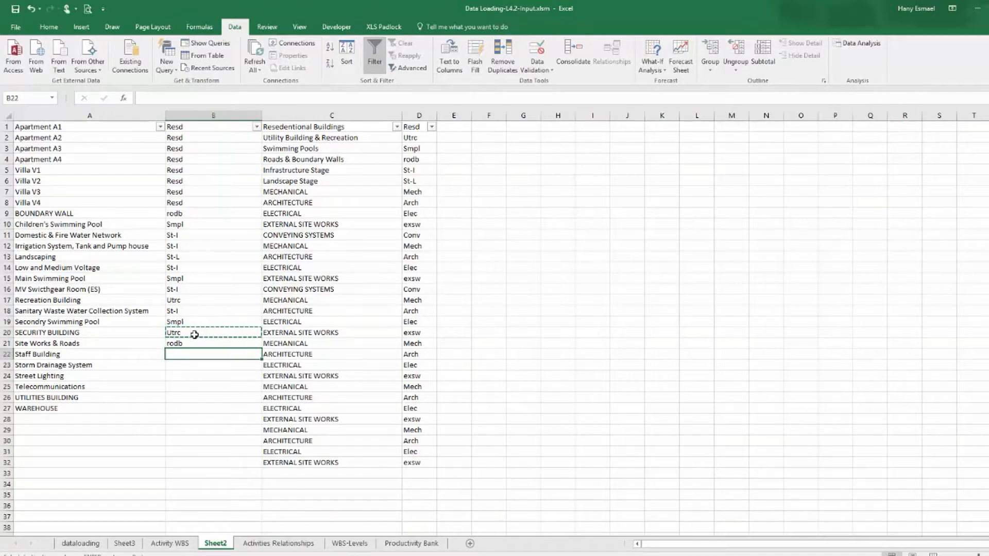
key(ctrl+v)
key(Down)
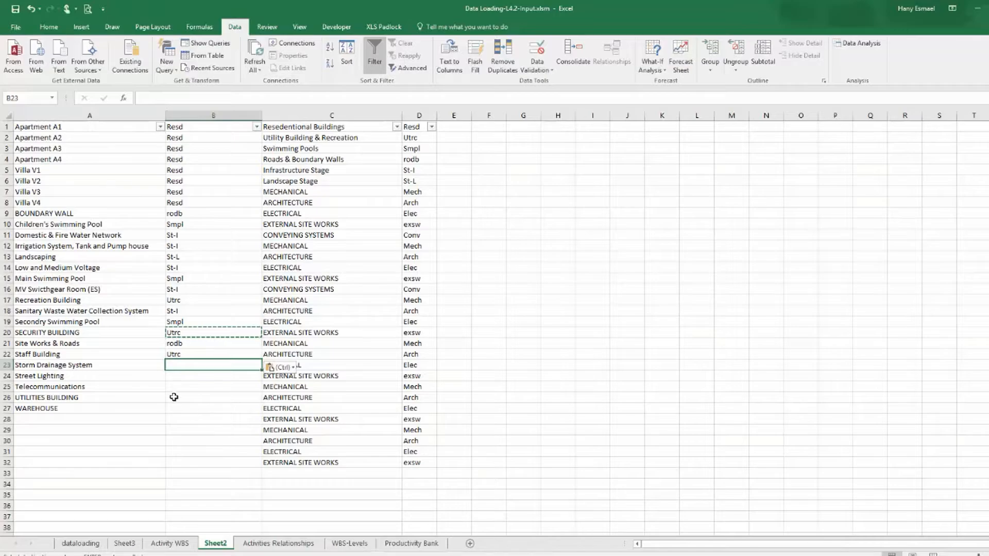
Delete the unused Sheet3 worksheet.
click(80, 543)
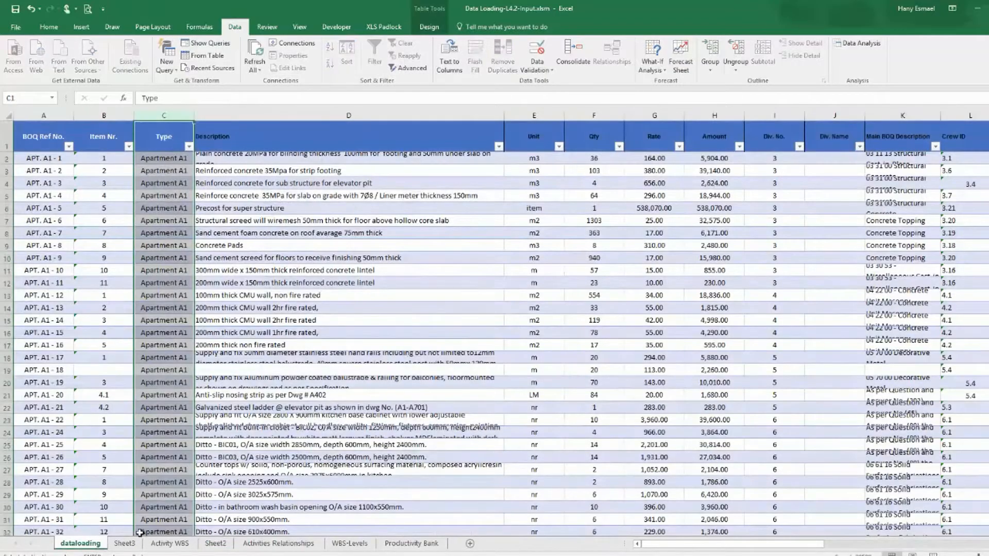
click(123, 543)
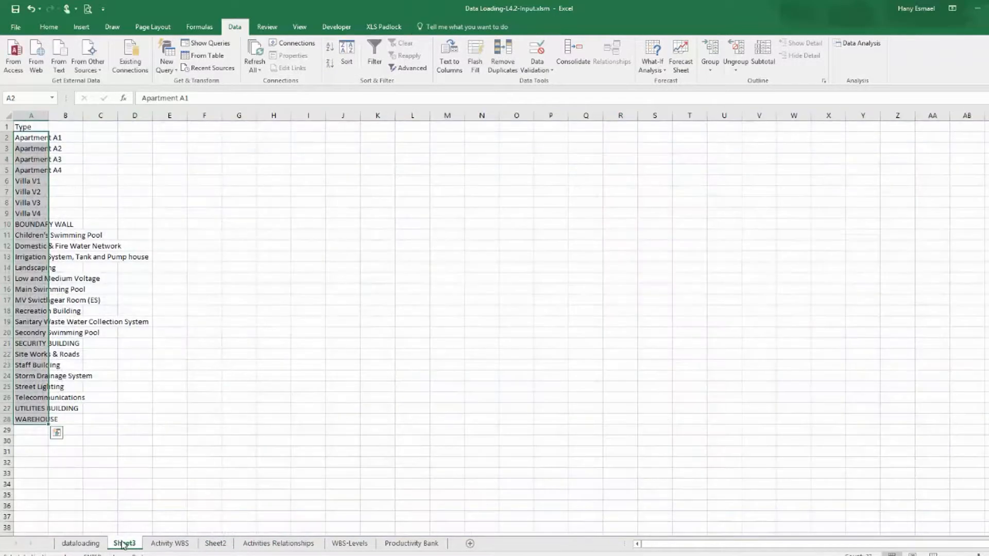
right_click(124, 547)
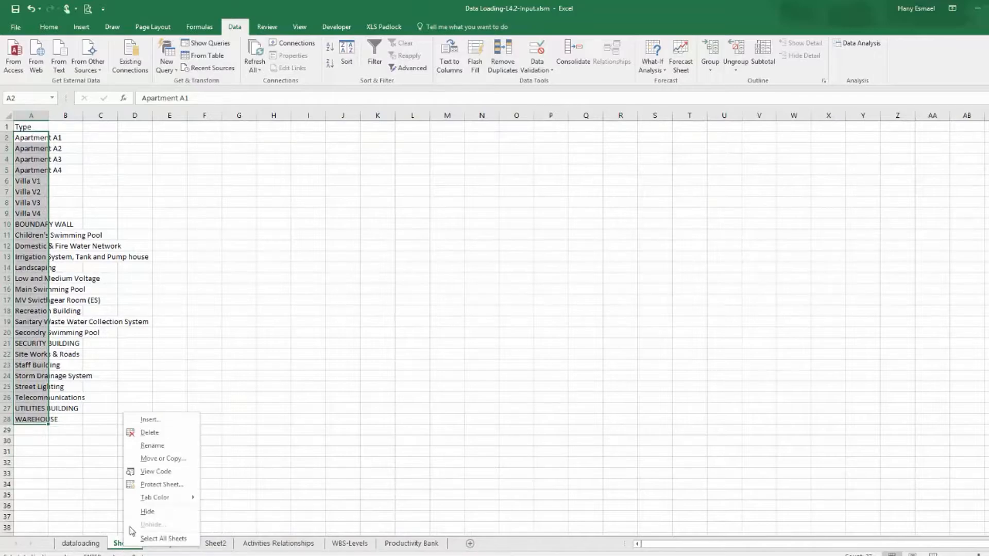
click(155, 434)
click(498, 318)
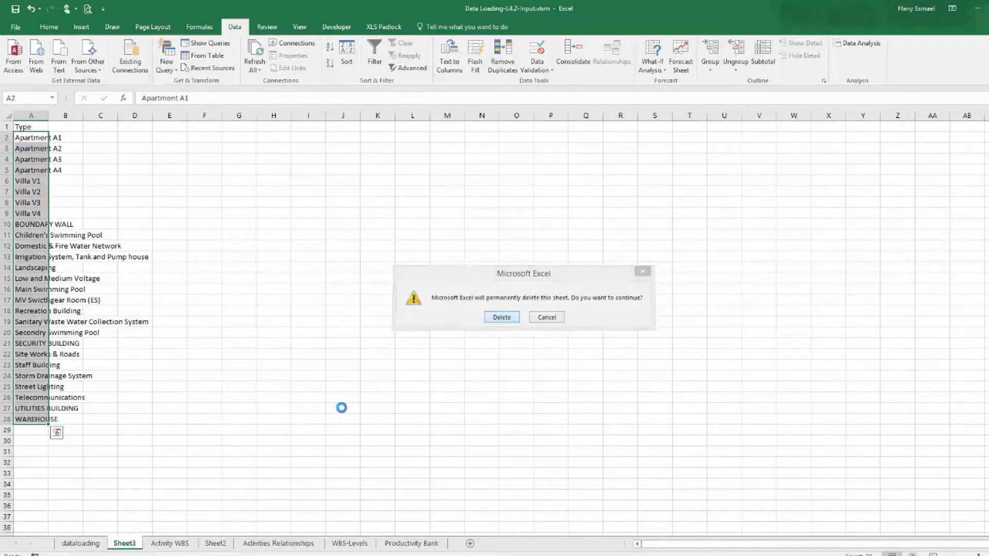
Rename Sheet2 as link.
click(181, 544)
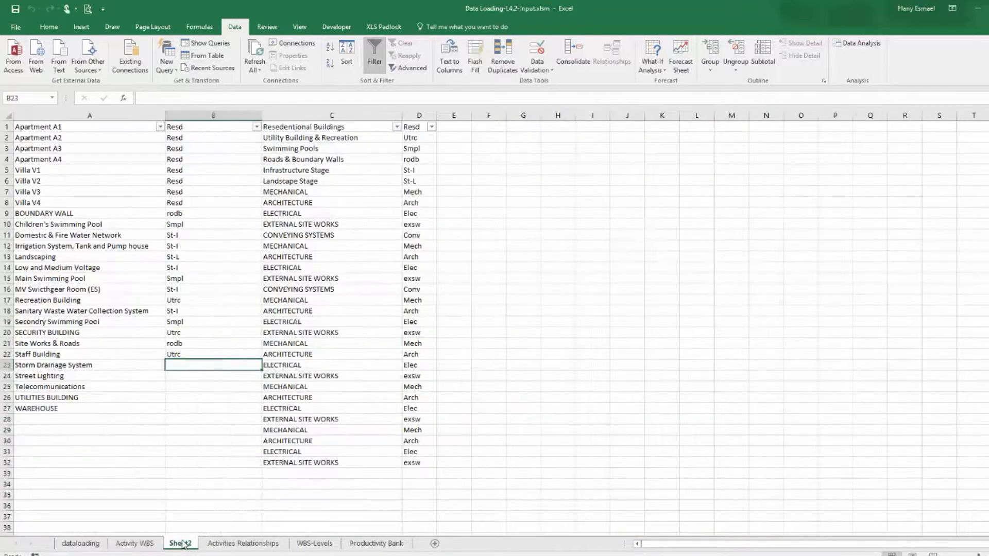
double_click(181, 544)
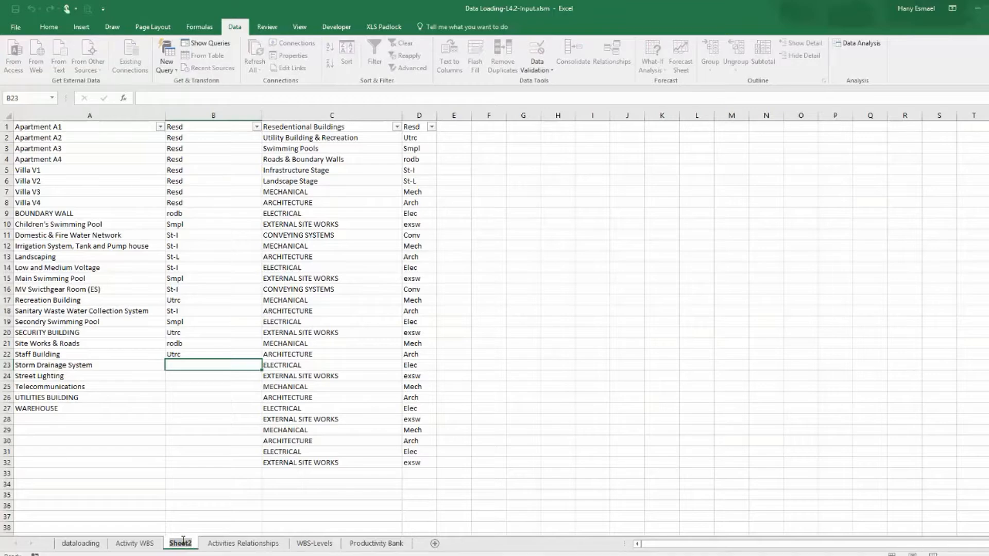
text(link)
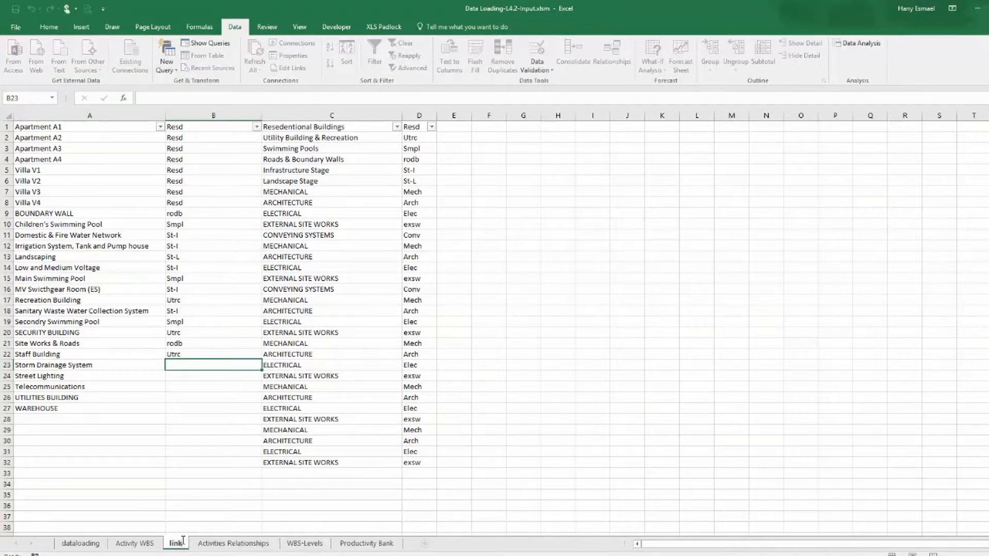
key(Return)
Copy the St-I code from B12 and paste it beside Storm Drainage System in B23.
click(212, 377)
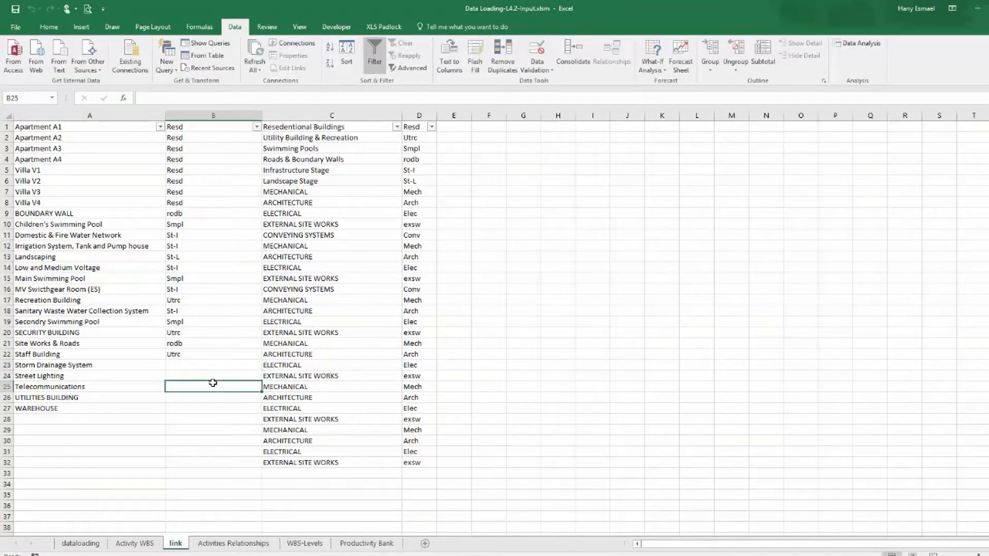
click(206, 365)
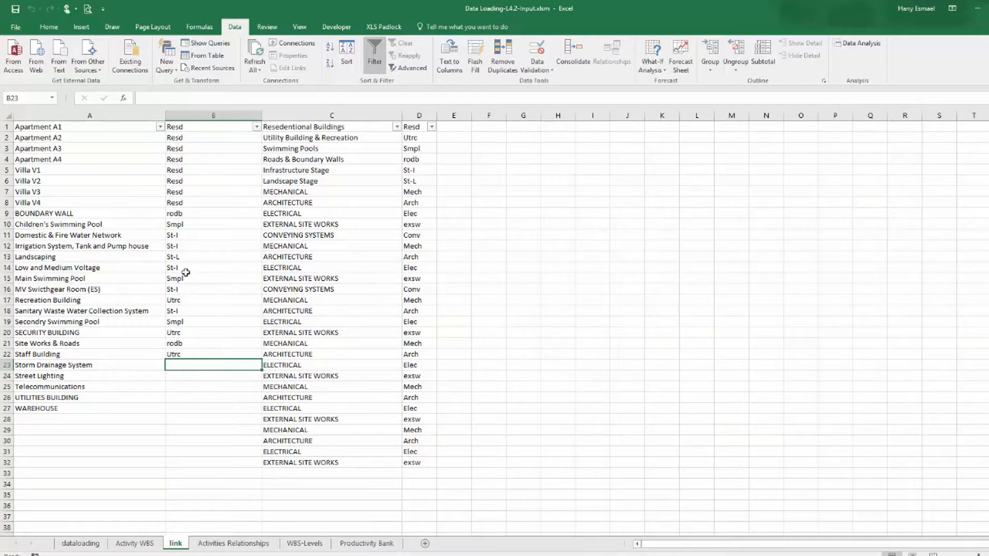
click(191, 246)
right_click(190, 246)
click(206, 264)
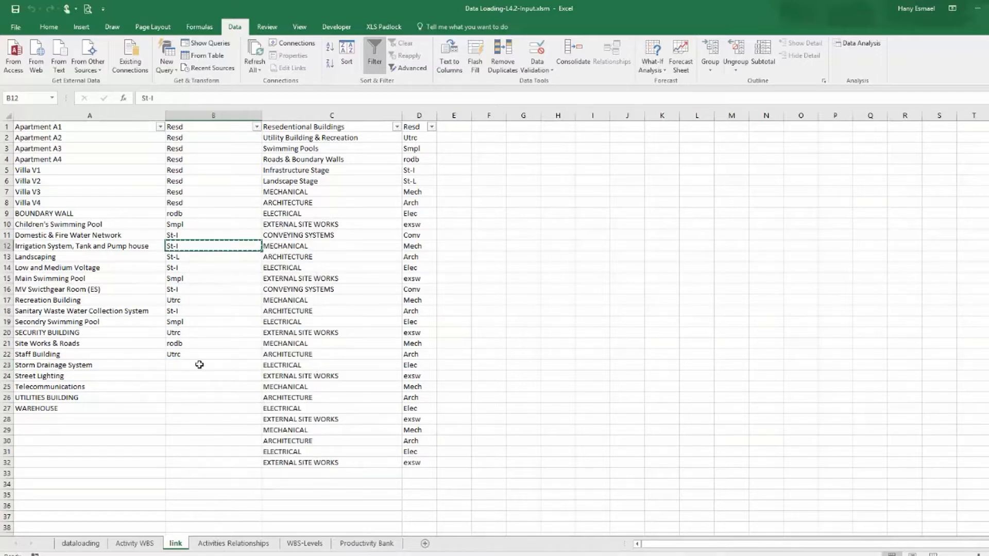
click(188, 364)
key(ctrl+v)
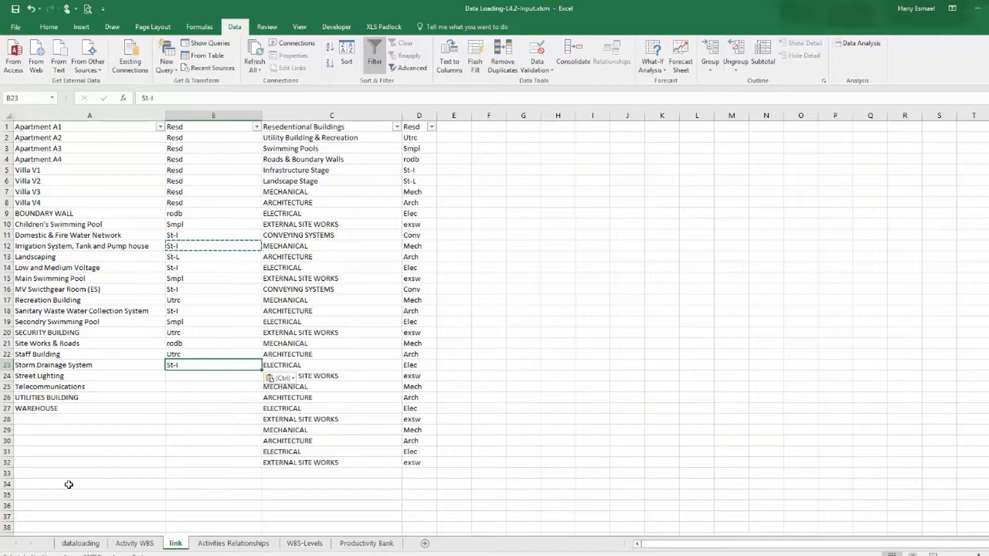
key(Escape)
Fill the St-I code down from B23 to Street Lighting and Telecommunications in B24:B25.
click(204, 380)
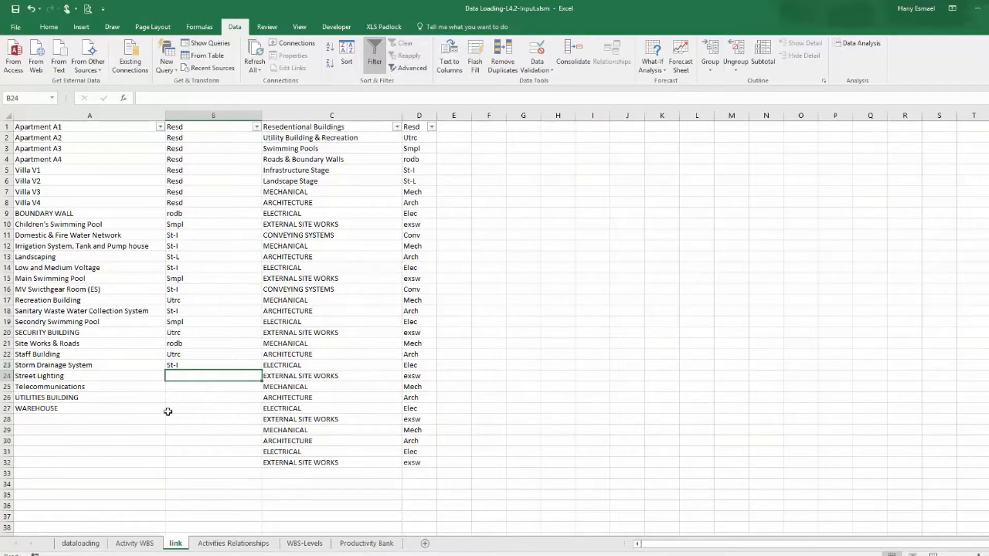
click(180, 367)
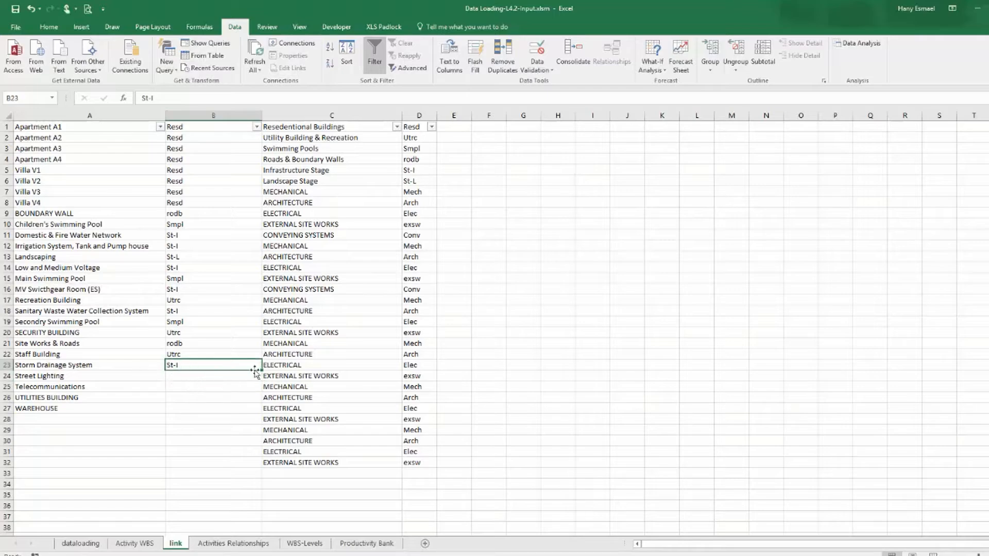
drag(263, 370, 259, 393)
click(197, 399)
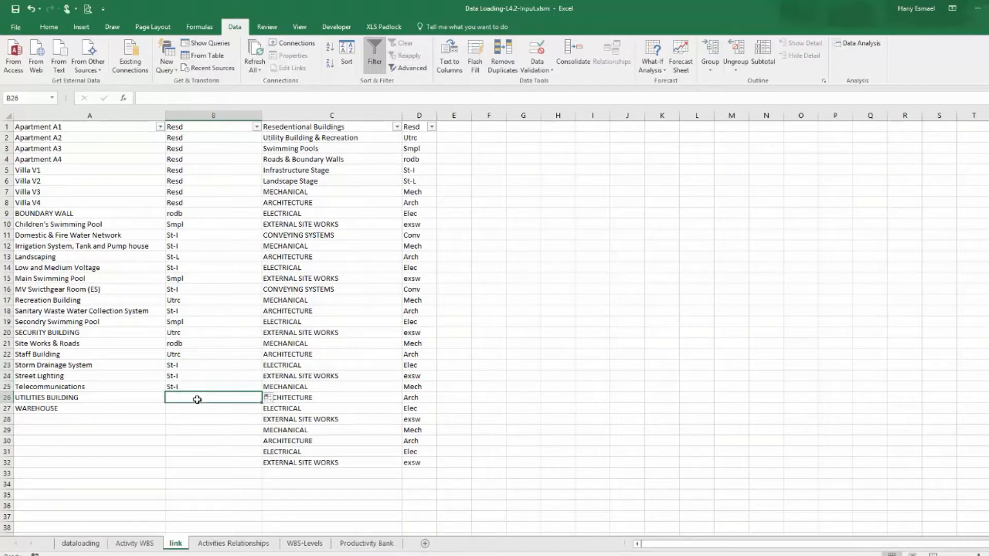
Copy Utrc from B17 and paste it beside UTILITIES BUILDING and WAREHOUSE in B26:B27.
right_click(194, 302)
click(216, 316)
drag(194, 402, 175, 411)
key(ctrl+v)
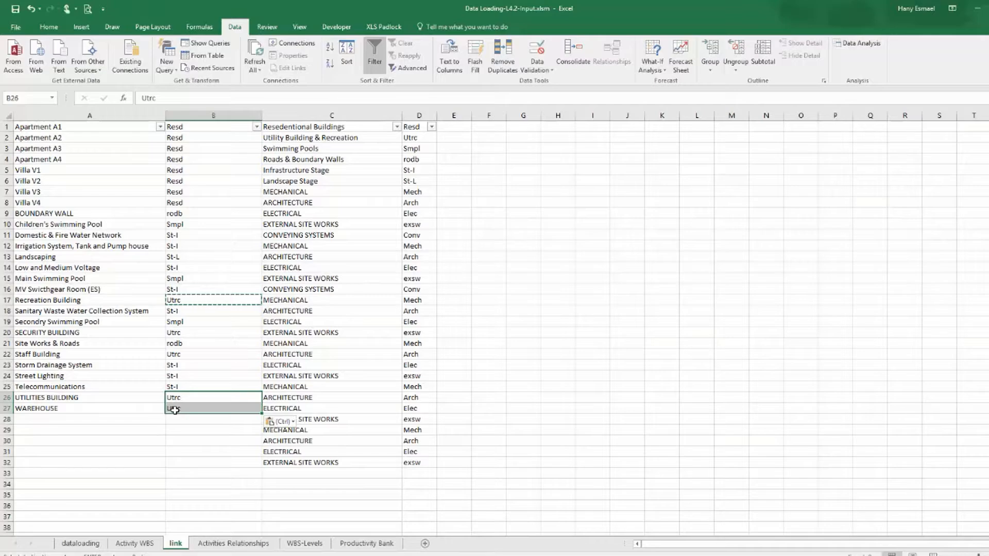
Delete the WBS reference columns C and D, and move the link sheet next to dataloading.
drag(332, 115, 418, 116)
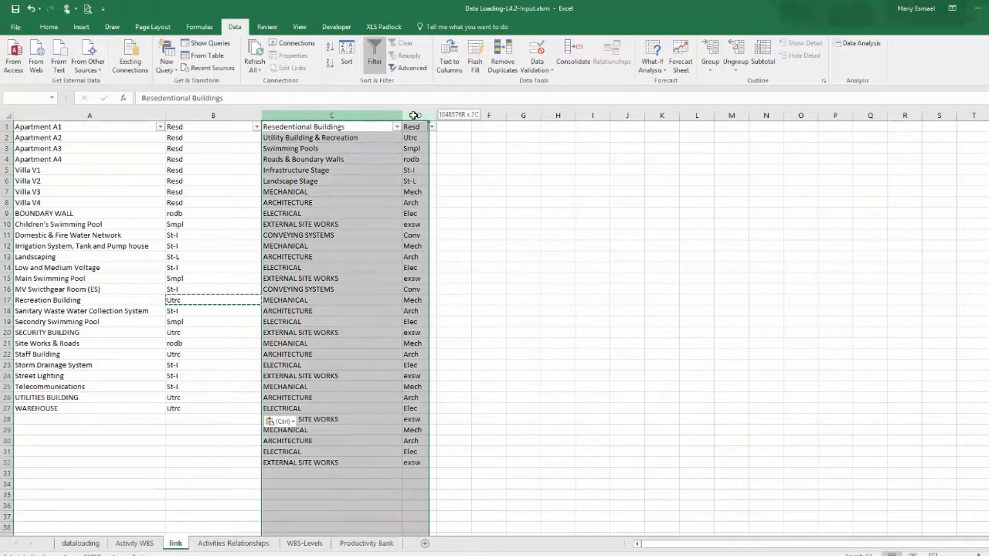
right_click(417, 116)
click(479, 204)
click(520, 278)
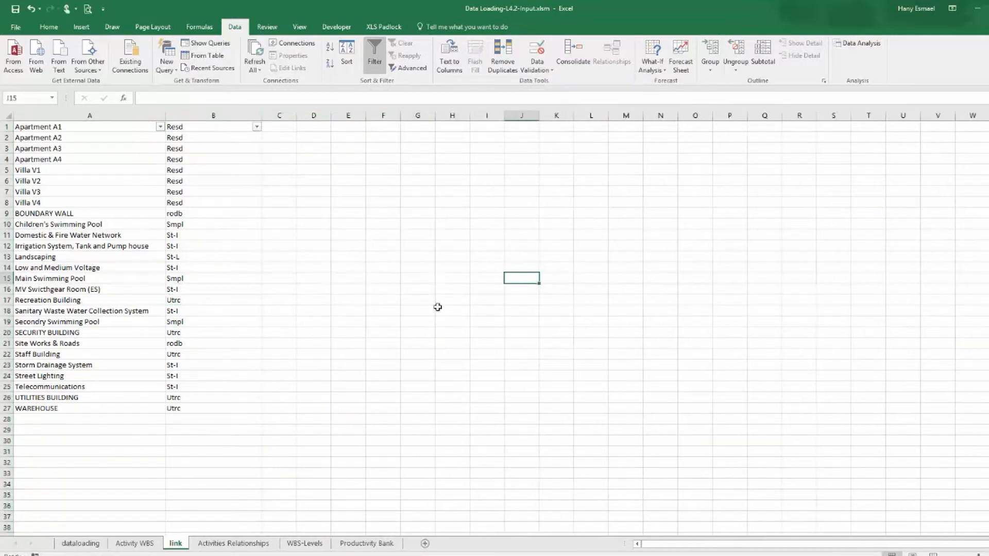
drag(118, 545, 194, 545)
In the dataloading sheet's WBS-L-2 column, enter =VLOOKUP(C:C,link!A:B,2,FALSE) to fetch each Type's level-2 code.
click(80, 544)
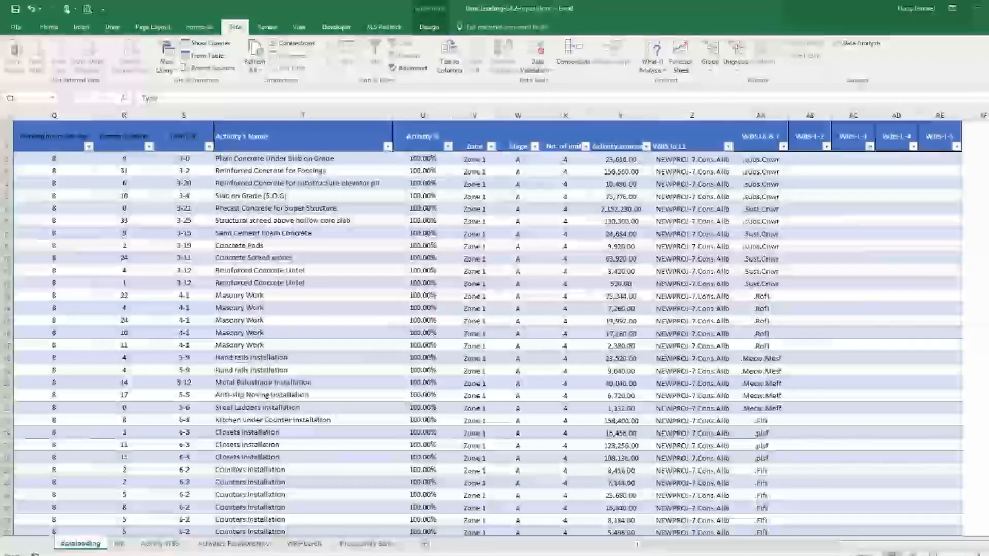
click(814, 161)
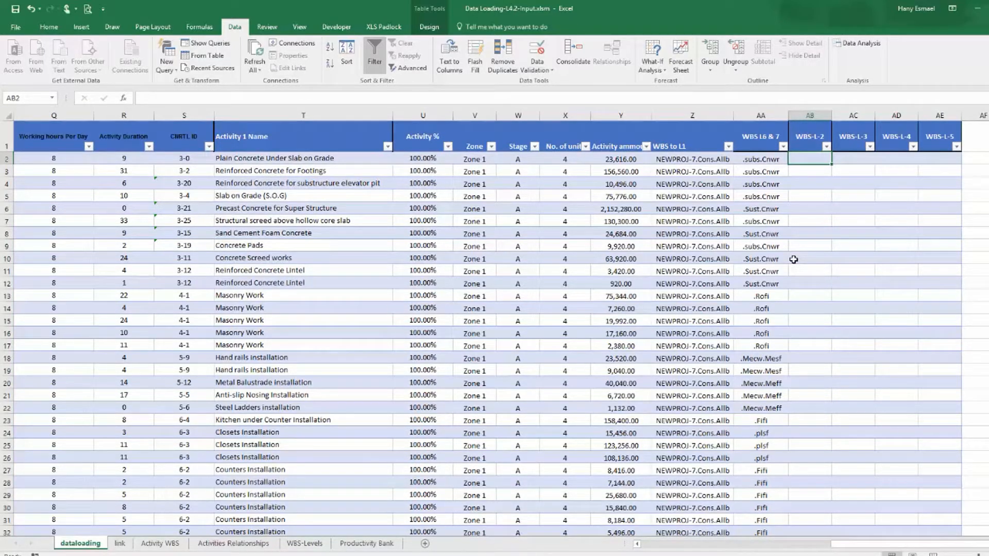
text(=vl)
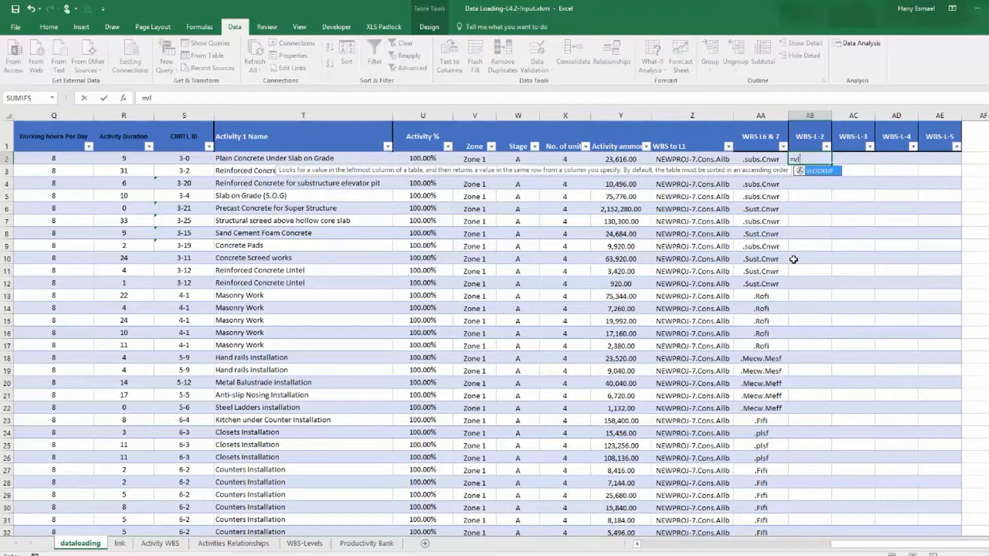
double_click(822, 171)
drag(882, 543, 611, 518)
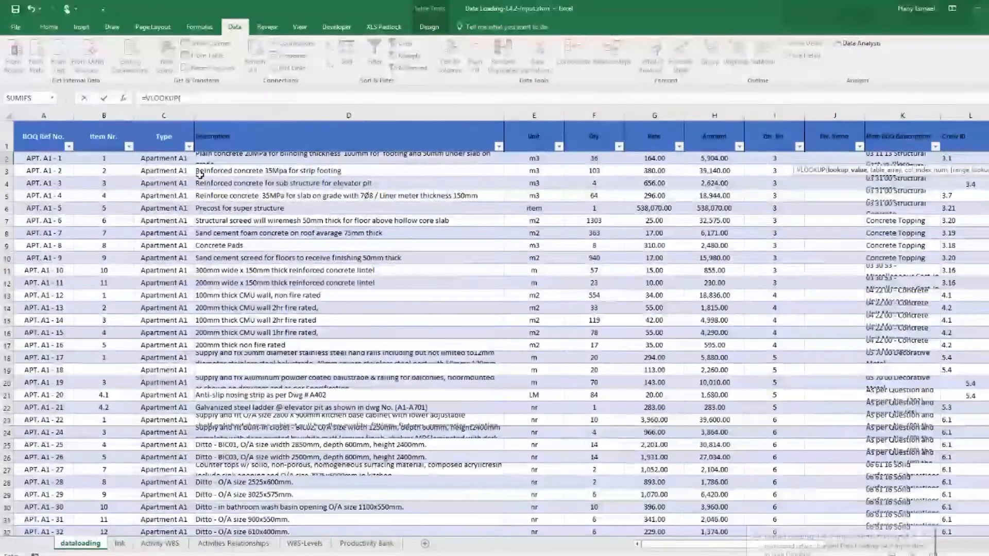
click(163, 115)
text(,)
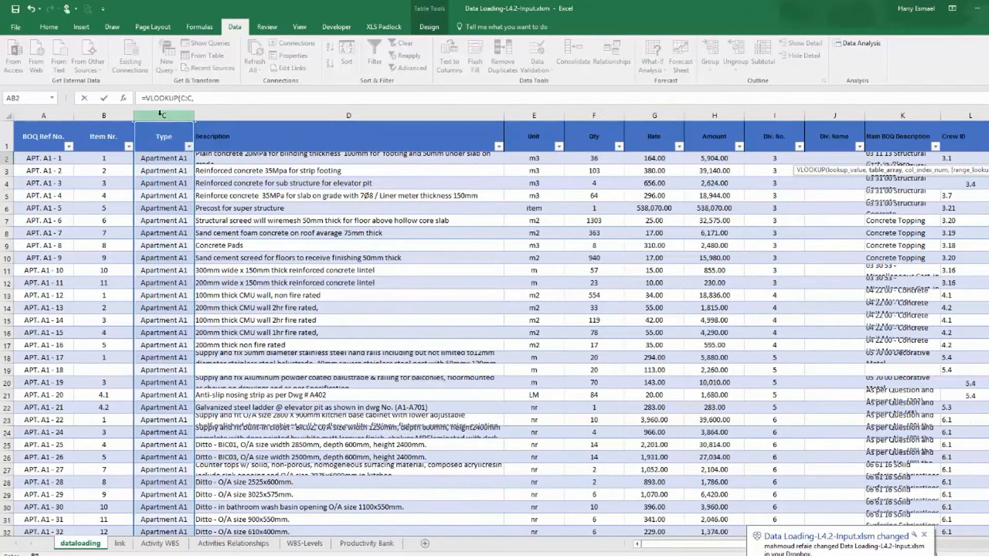
click(119, 543)
drag(53, 114, 202, 121)
text(,)
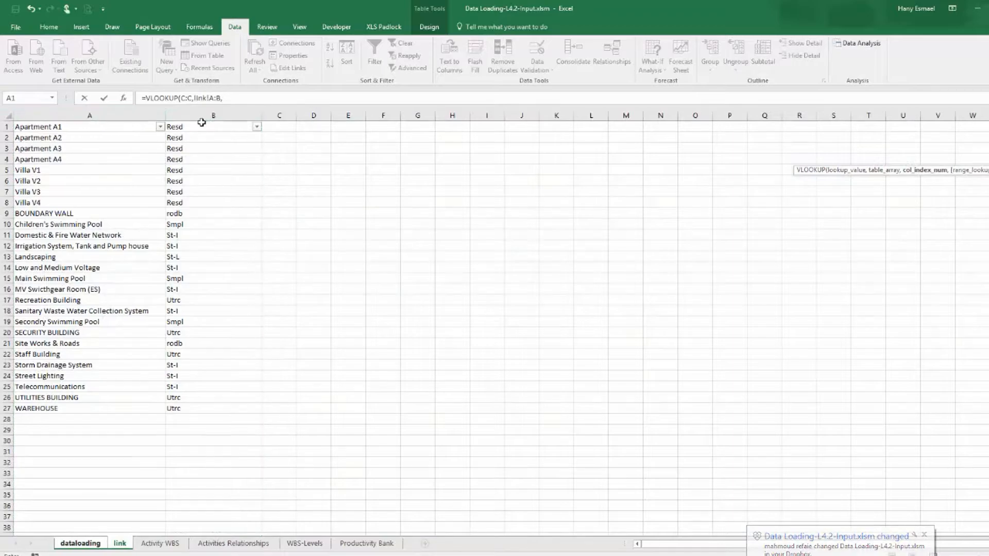
text(2))
key(BackSpace)
text(,)
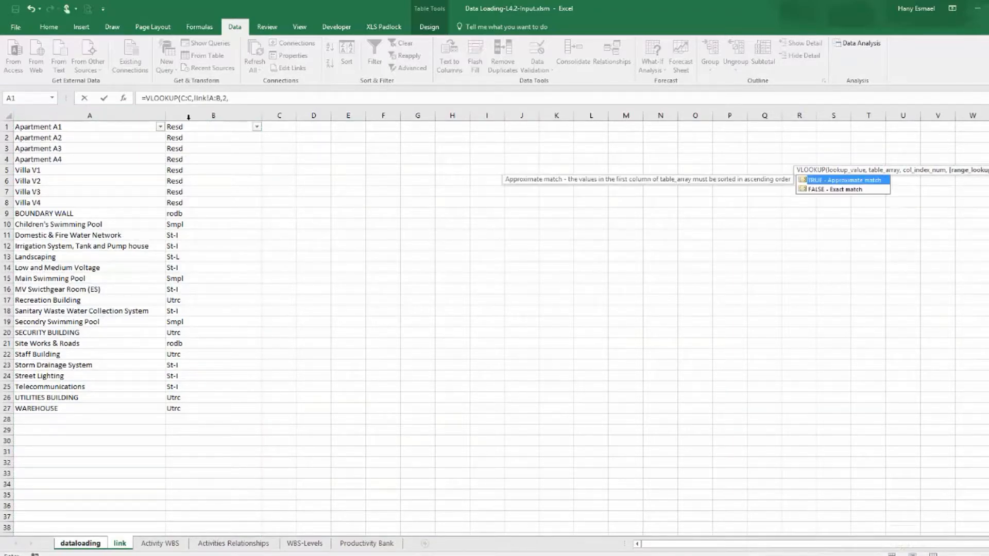
double_click(850, 189)
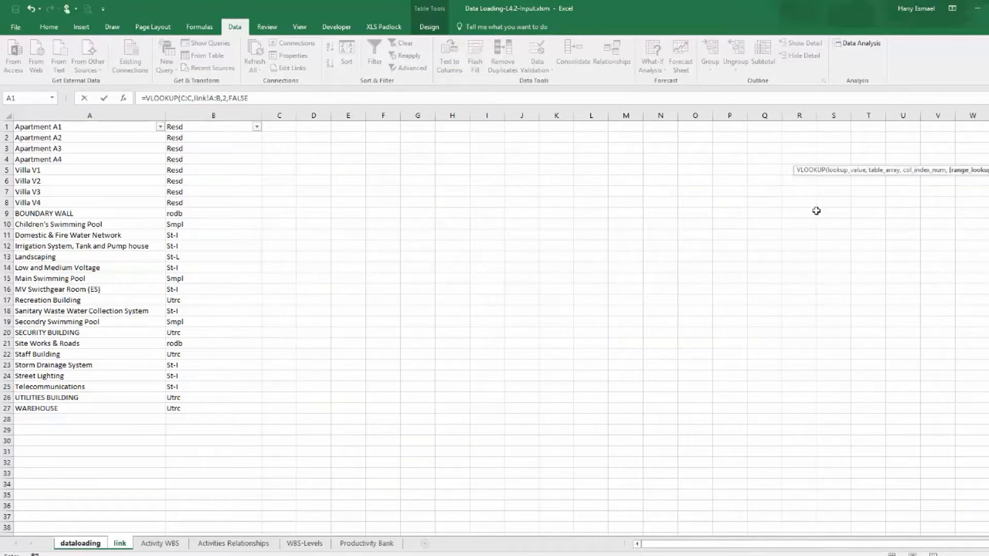
key(Return)
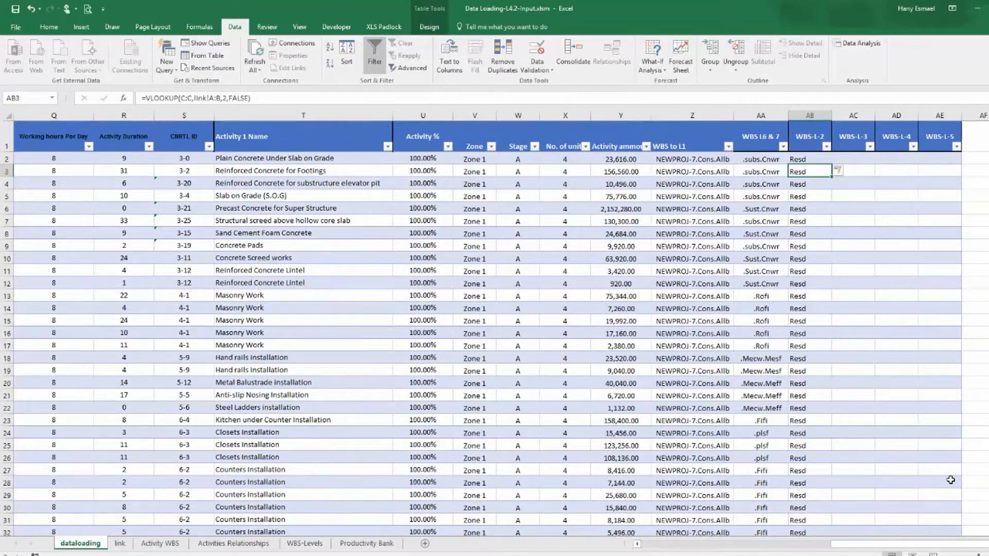
Scroll through the filled WBS-L-2 column, then inspect the level-3 WBS elements under each level-2 node in the P6 Activities view.
scroll(846, 362, down, 20)
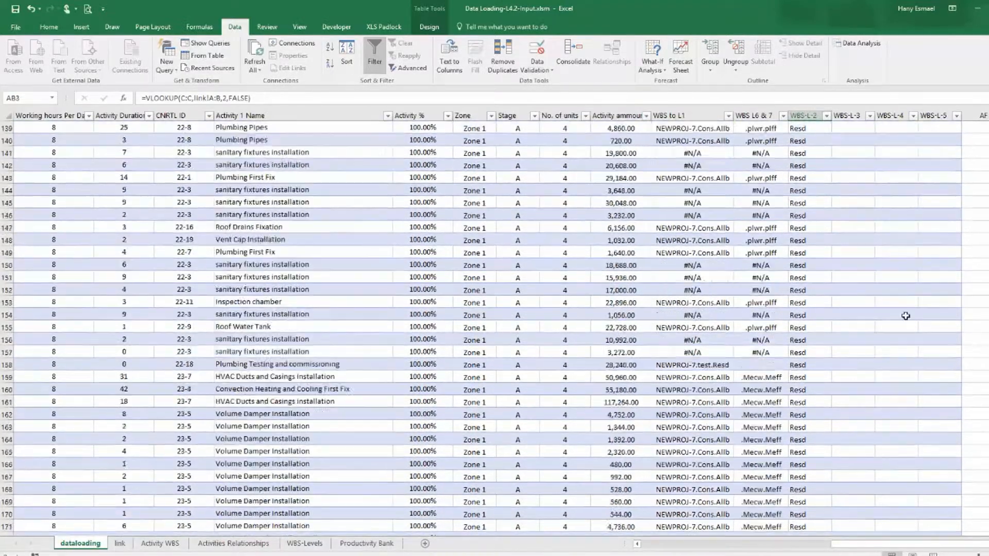
scroll(906, 316, down, 2)
mouse_move(988, 140)
mouse_down()
mouse_move(987, 507)
mouse_move(987, 129)
mouse_up()
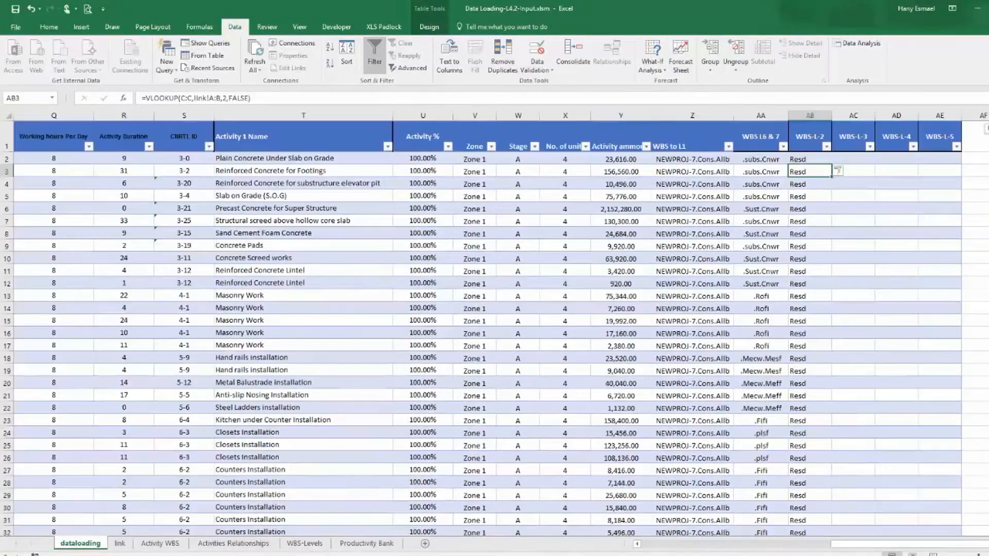
click(849, 161)
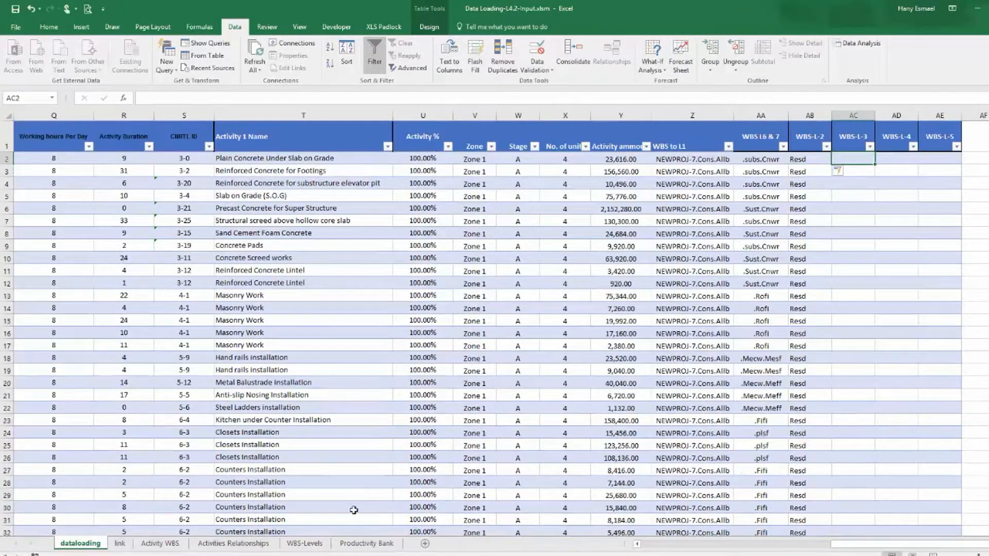
key(alt+Tab)
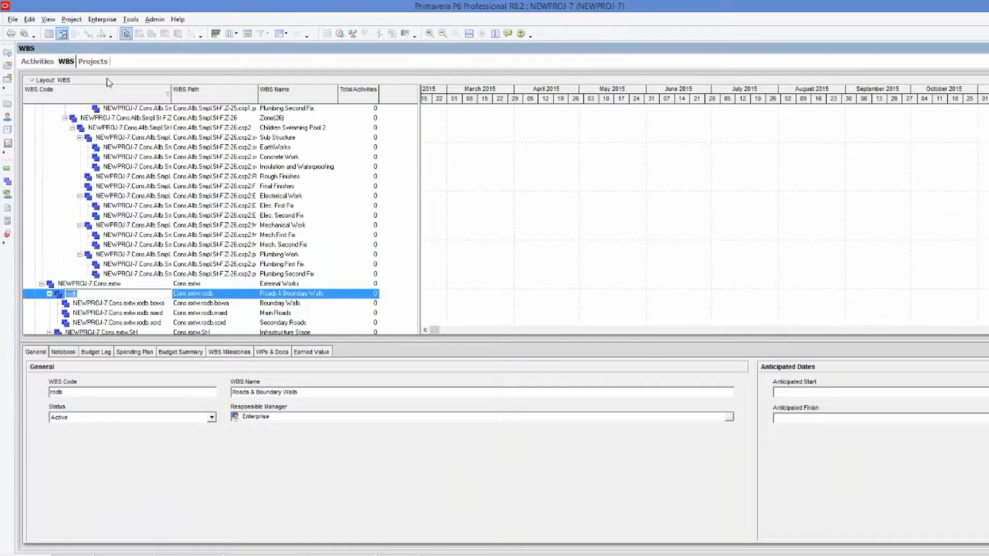
click(34, 63)
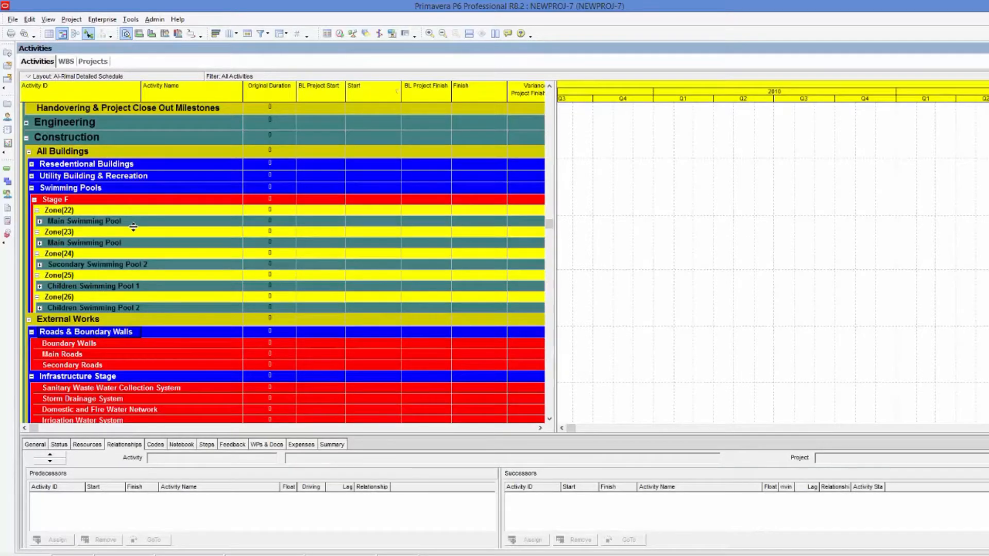
click(31, 165)
click(90, 121)
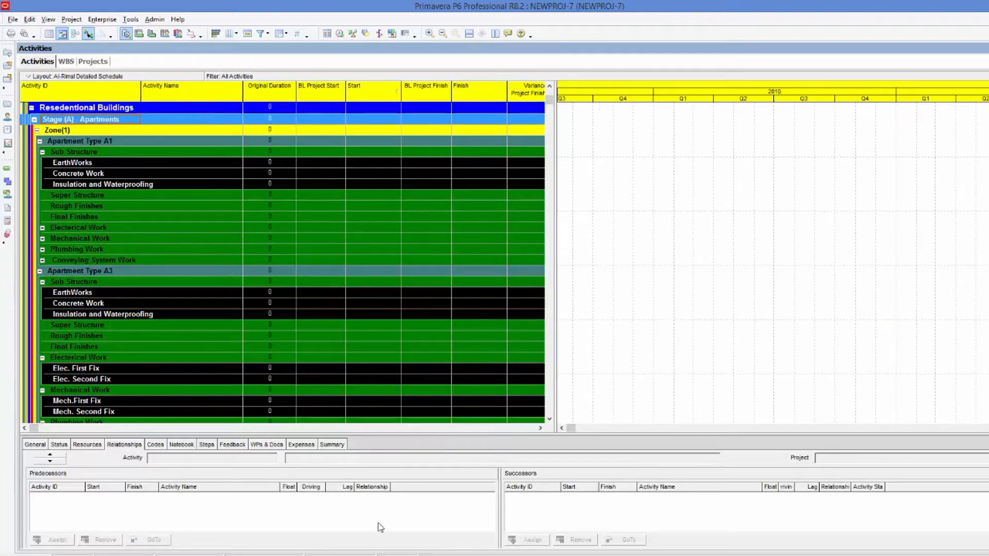
mouse_move(568, 555)
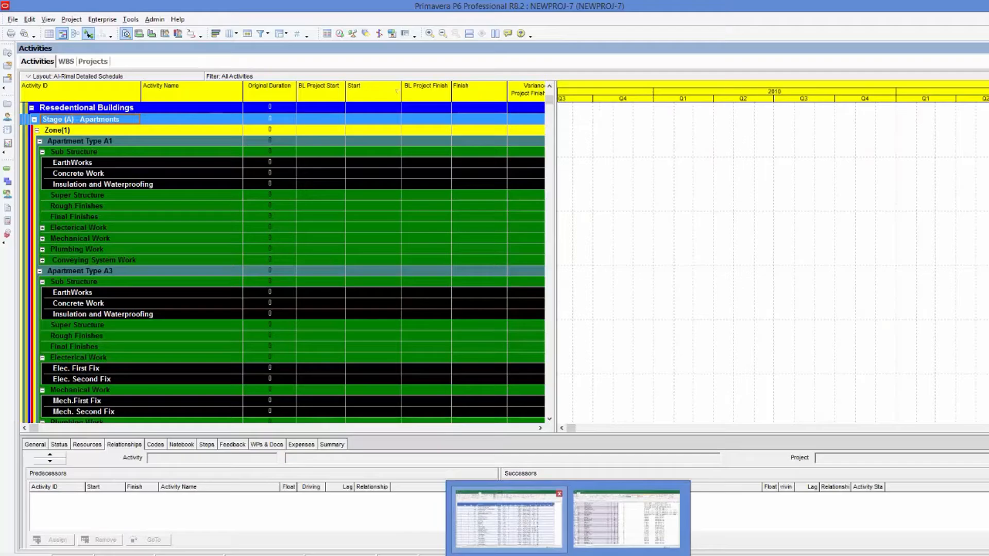
click(507, 519)
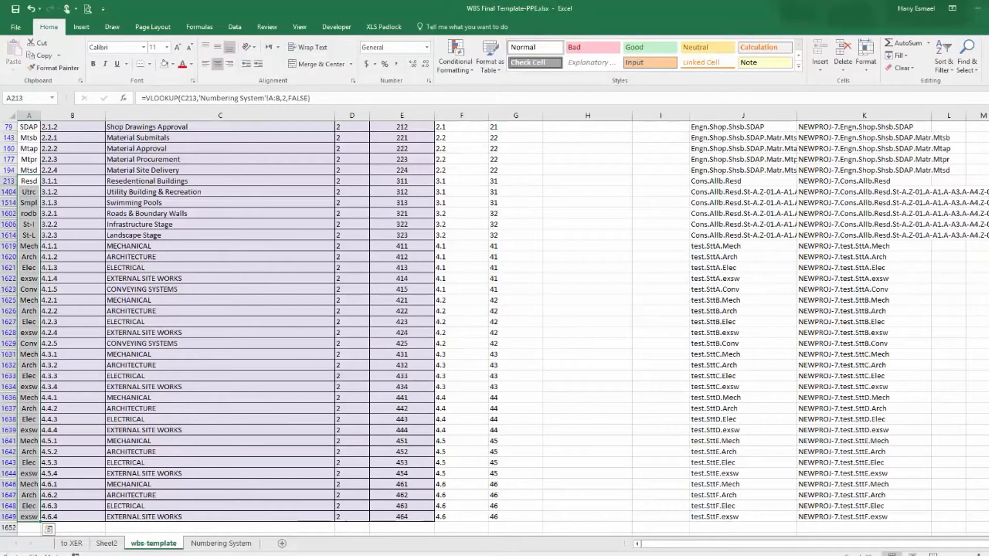
Filter the wbs-template sheet's WBS level column to show only level 3.
scroll(356, 262, up, 3)
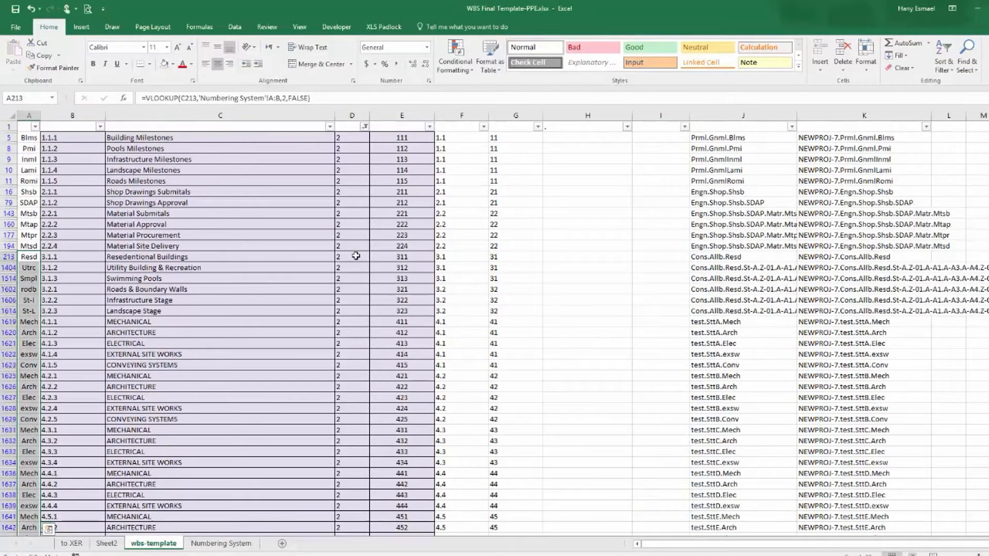
click(364, 126)
click(260, 257)
click(259, 267)
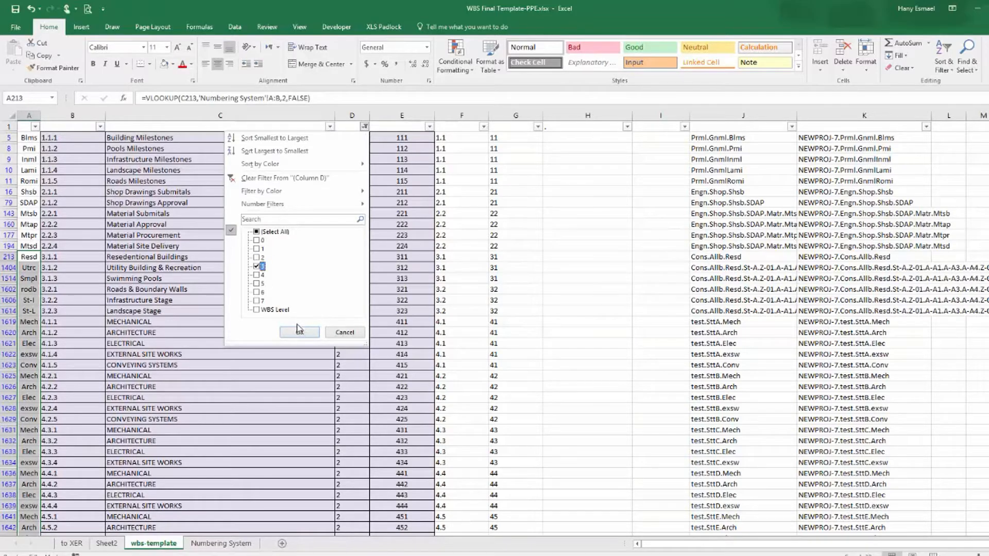
click(299, 333)
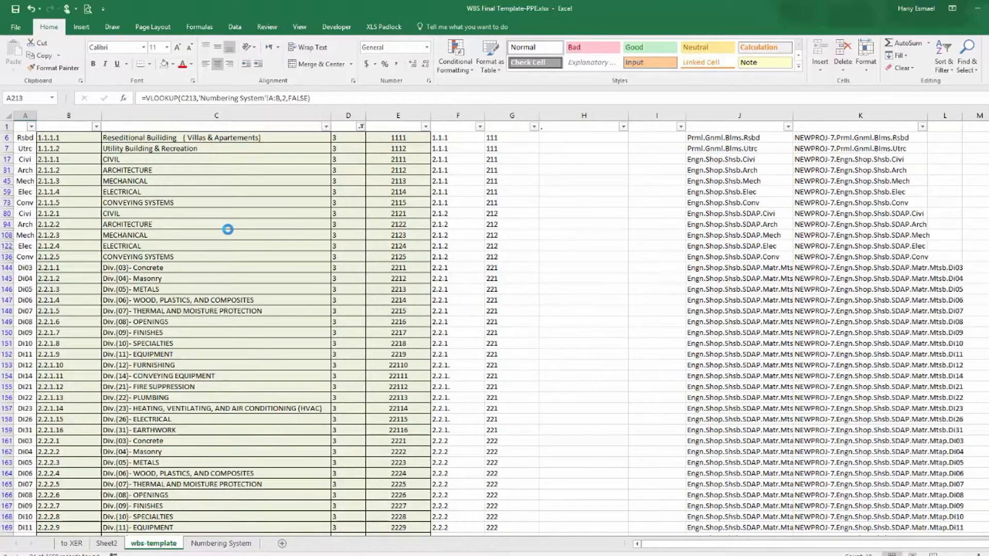
Copy the level-3 WBS names from Stage (A) - Apartments to Softsape Stage into column N of the link sheet and autofit it.
scroll(228, 258, down, 20)
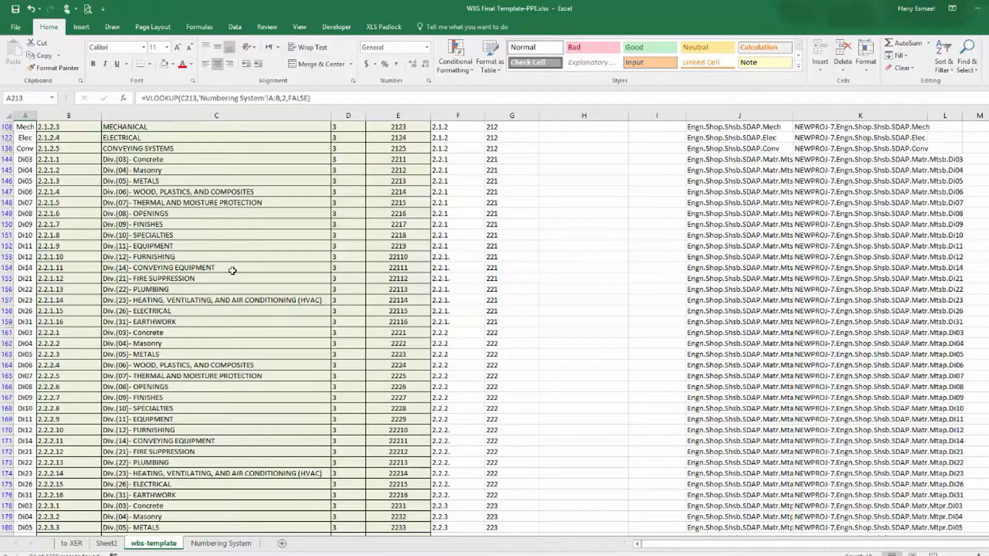
scroll(228, 289, up, 5)
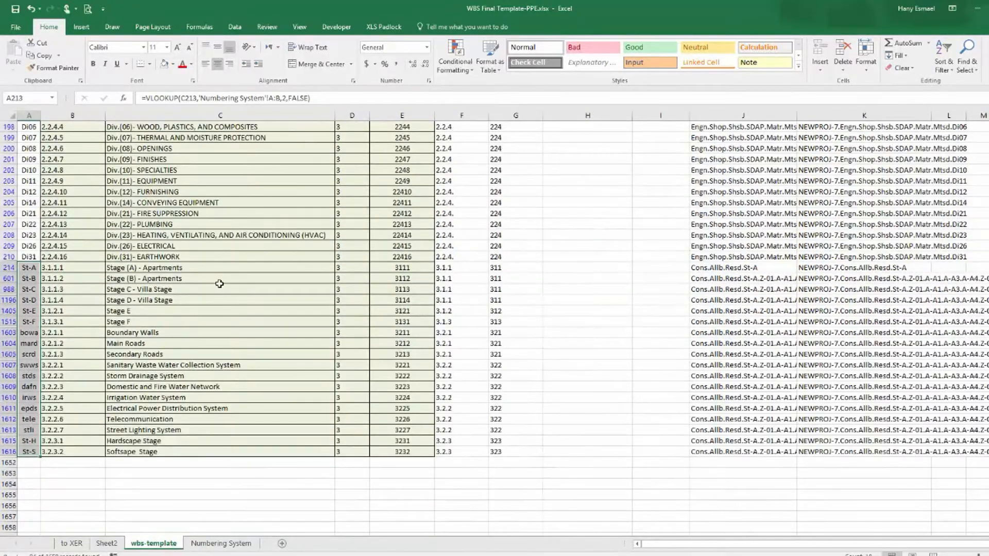
scroll(219, 284, up, 4)
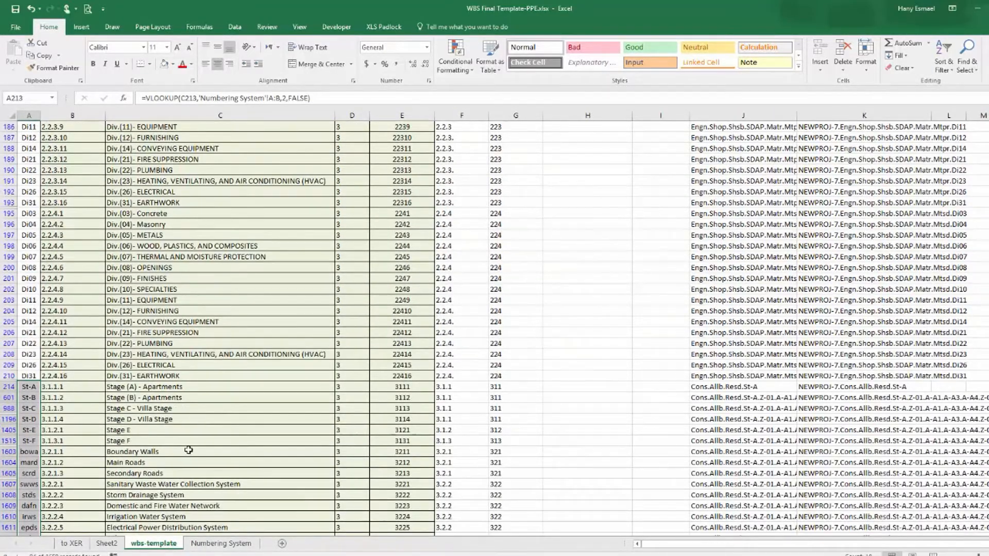
scroll(191, 366, down, 3)
drag(135, 304, 116, 486)
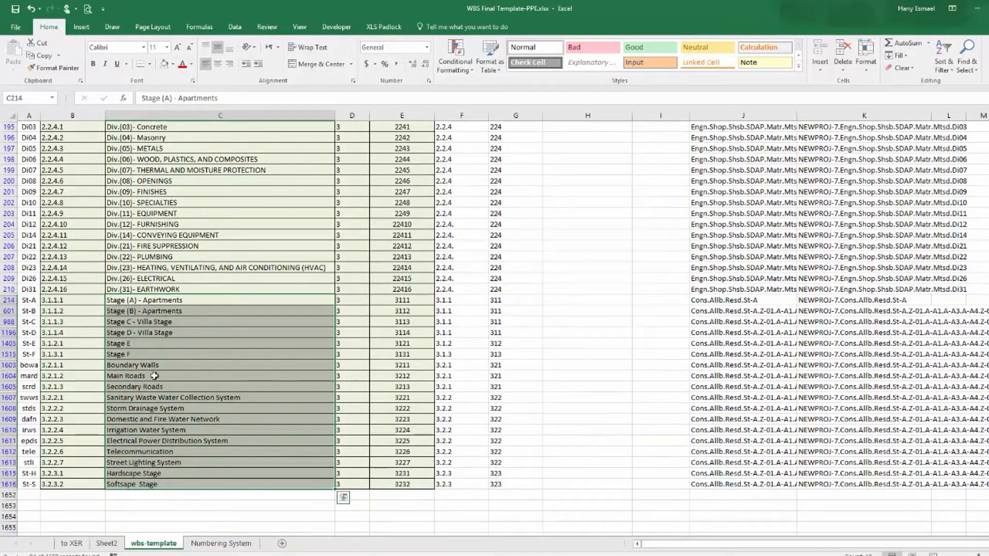
right_click(181, 301)
click(196, 324)
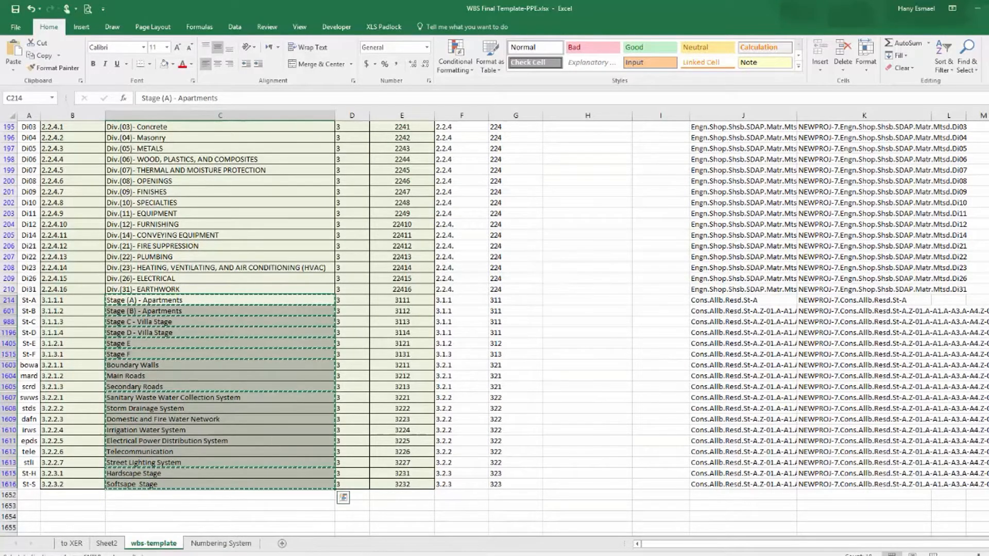
click(107, 544)
click(154, 544)
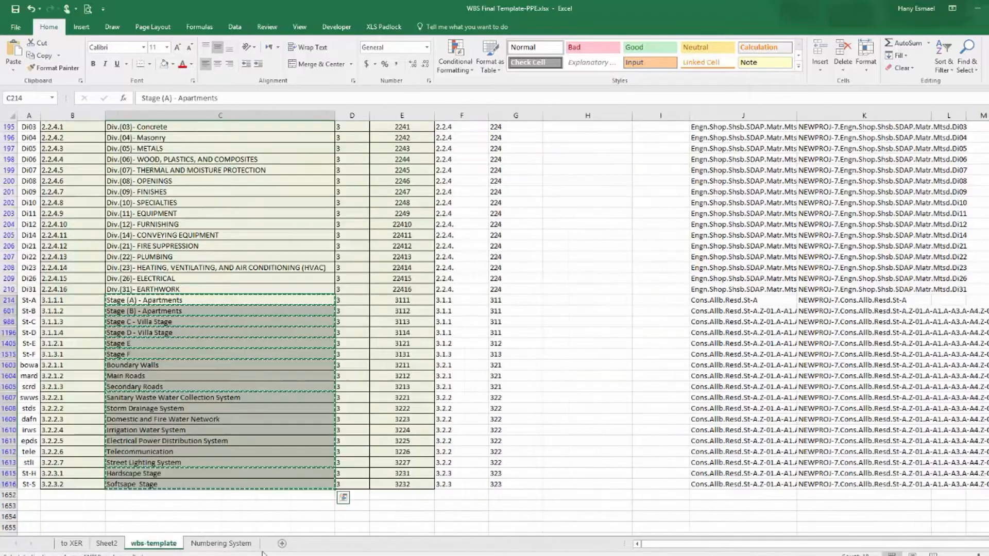
key(alt+Tab)
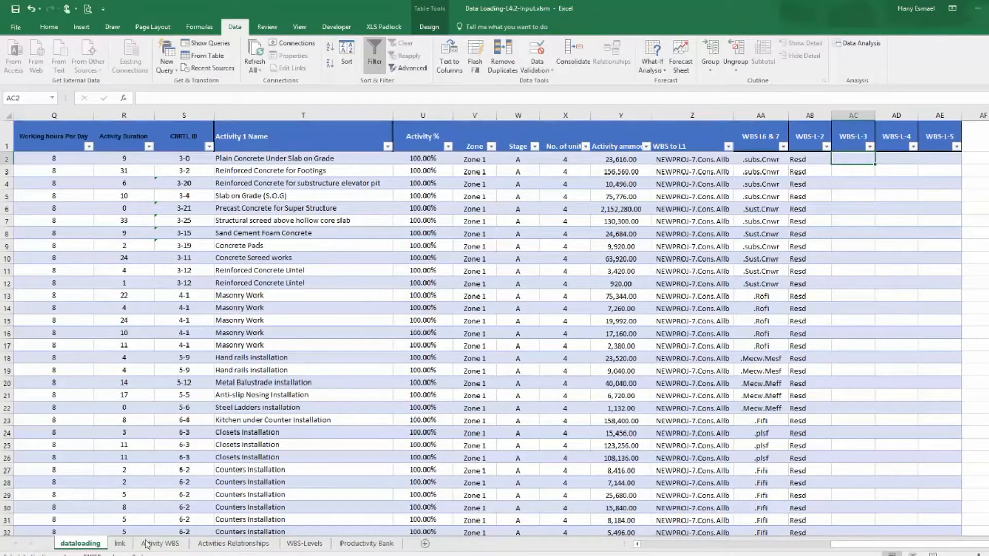
click(119, 544)
click(658, 138)
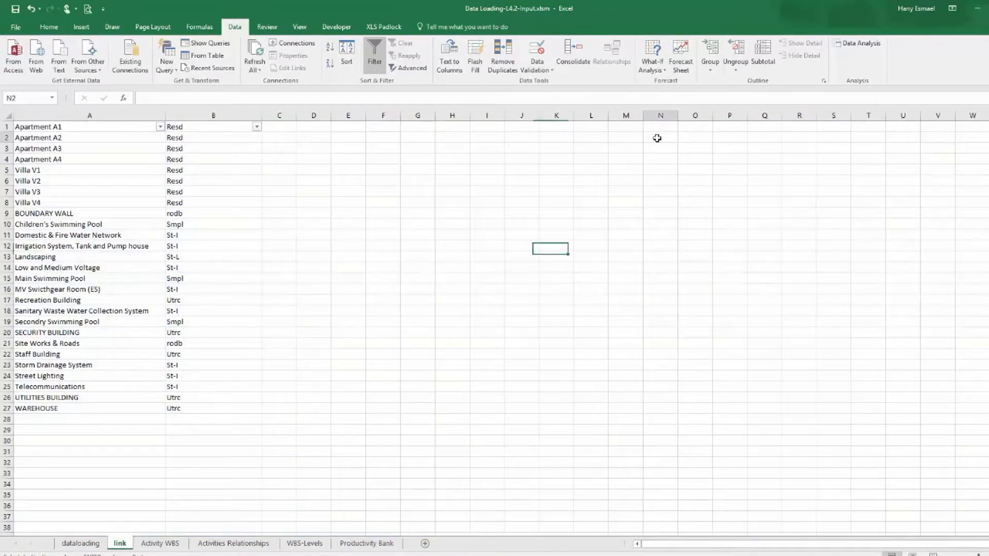
right_click(662, 140)
click(698, 181)
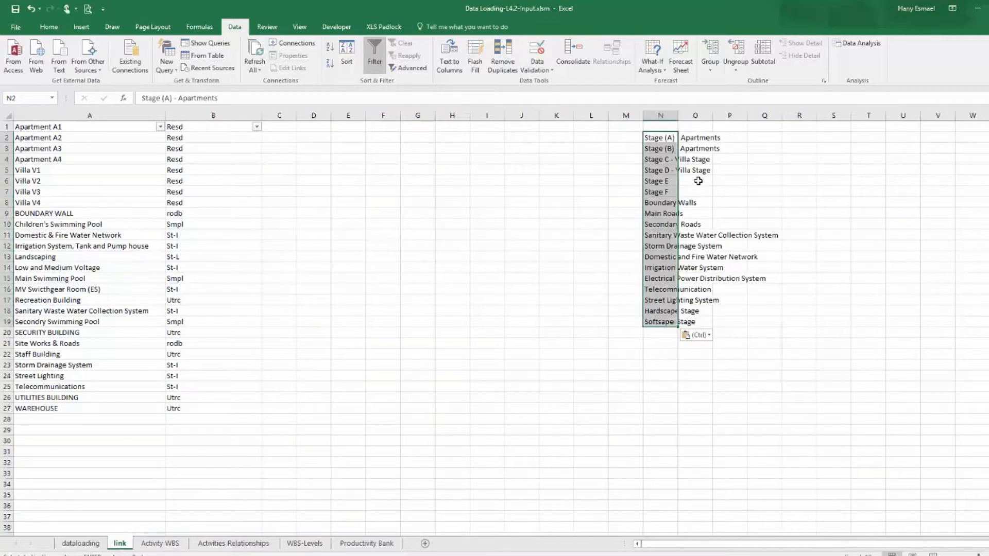
double_click(678, 115)
Copy the matching level-3 WBS codes, St-A to St-S, into column M of the link sheet beside the names.
click(630, 139)
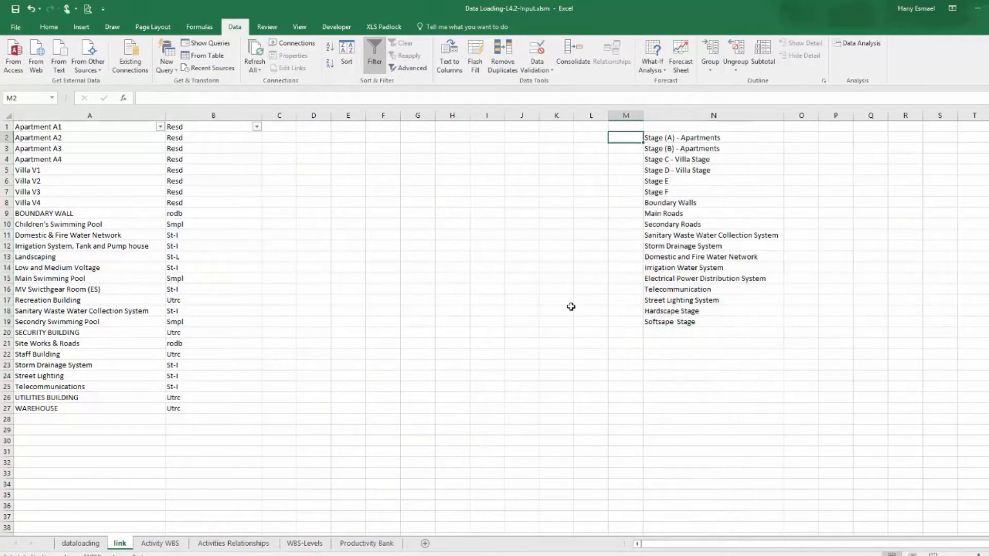
key(alt+Tab)
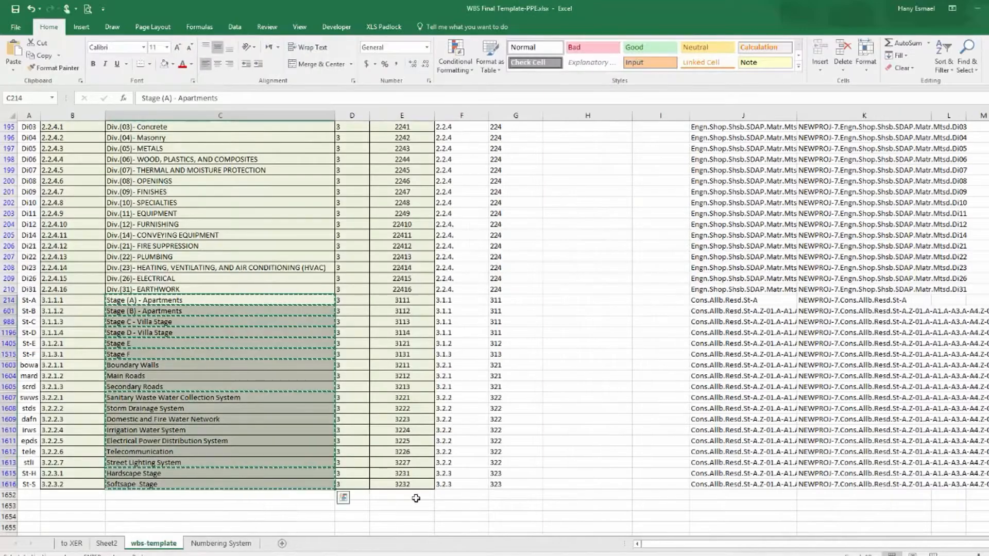
drag(32, 302, 30, 486)
right_click(30, 485)
click(55, 260)
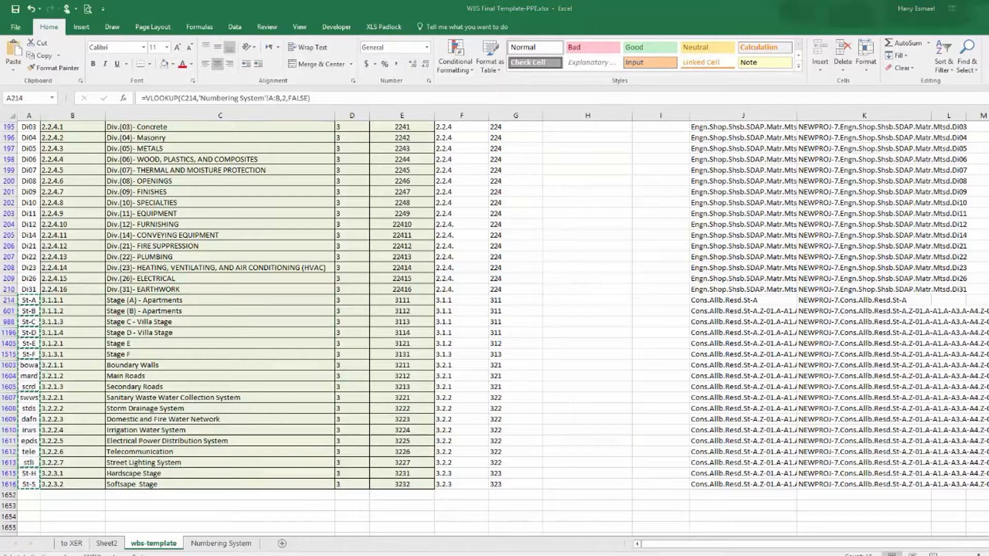
key(alt+Tab)
right_click(618, 140)
click(641, 190)
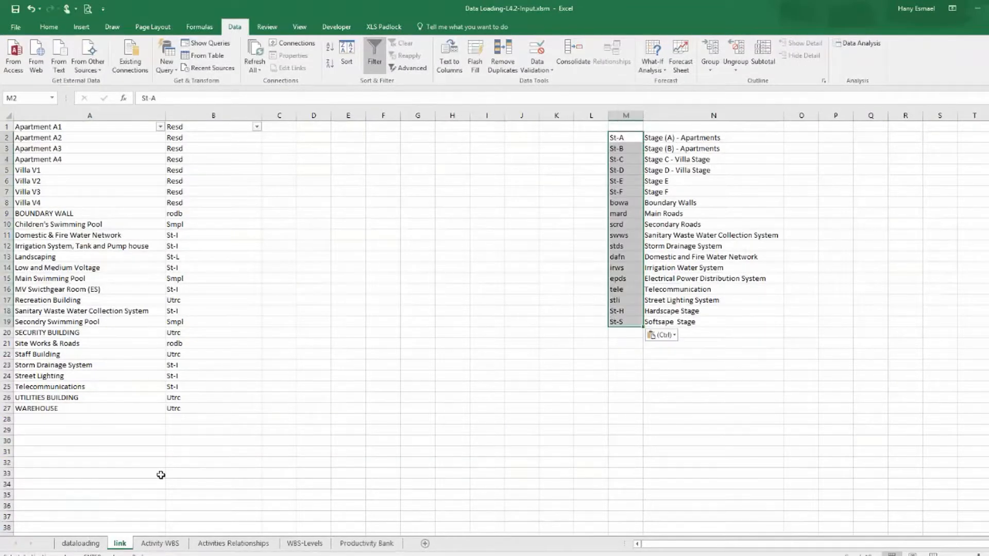
Copy the whole Stage column of the dataloading sheet.
click(87, 542)
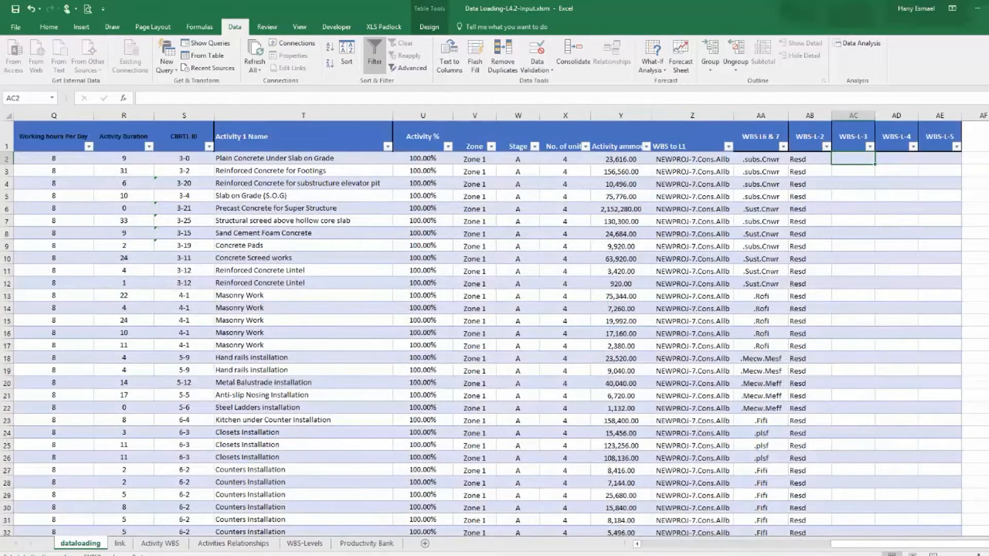
drag(913, 544, 655, 538)
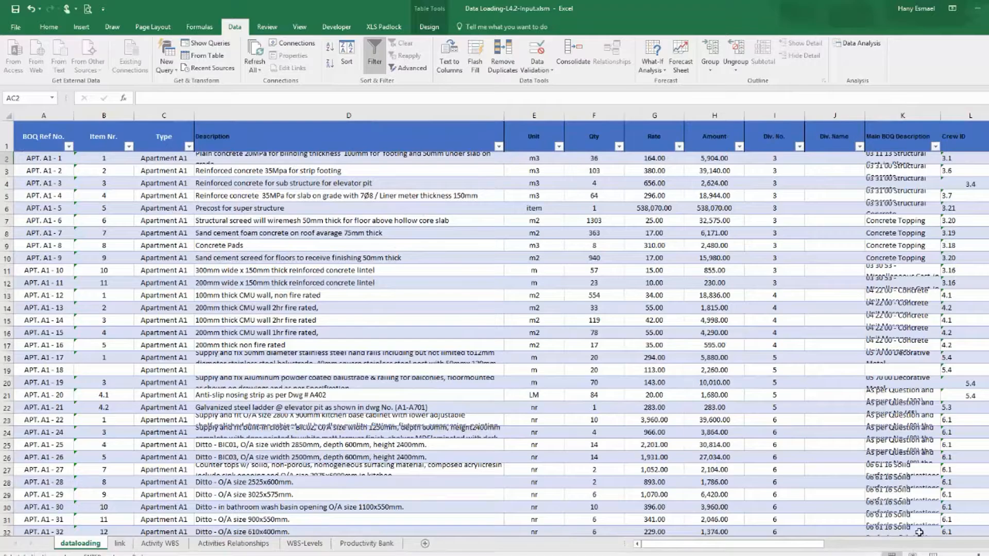
drag(799, 542, 984, 544)
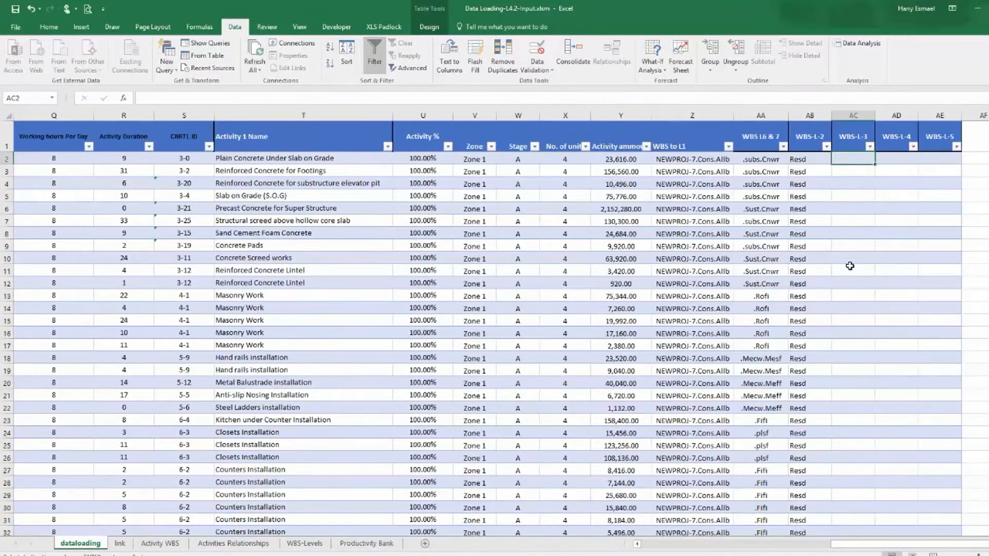
right_click(518, 116)
click(542, 137)
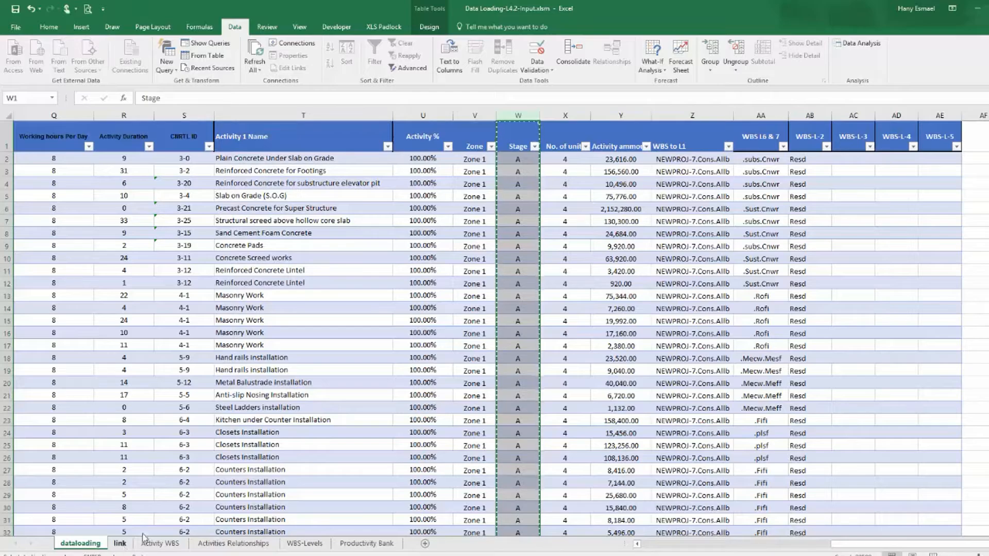
Add a new worksheet, paste the Stage column into column A and remove its duplicate values.
click(120, 544)
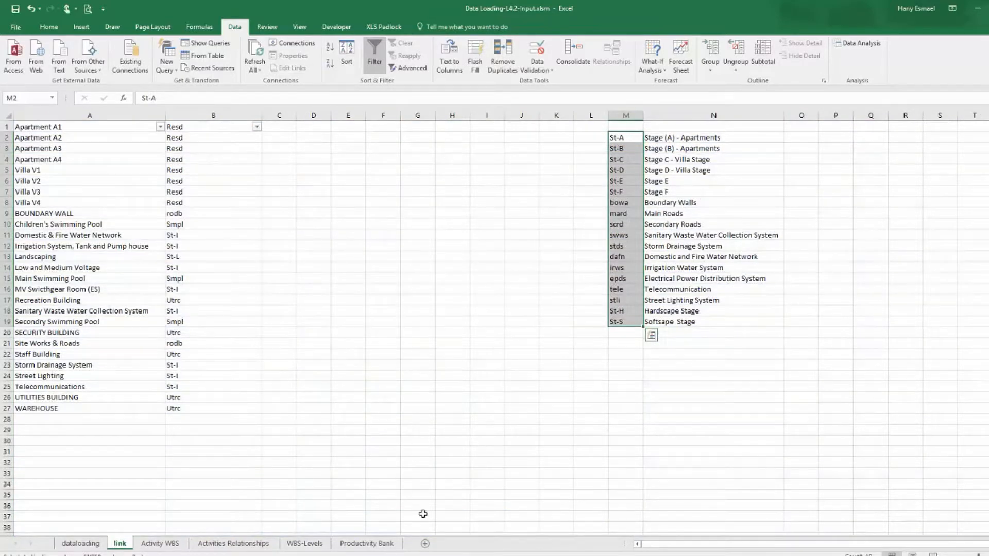
click(425, 543)
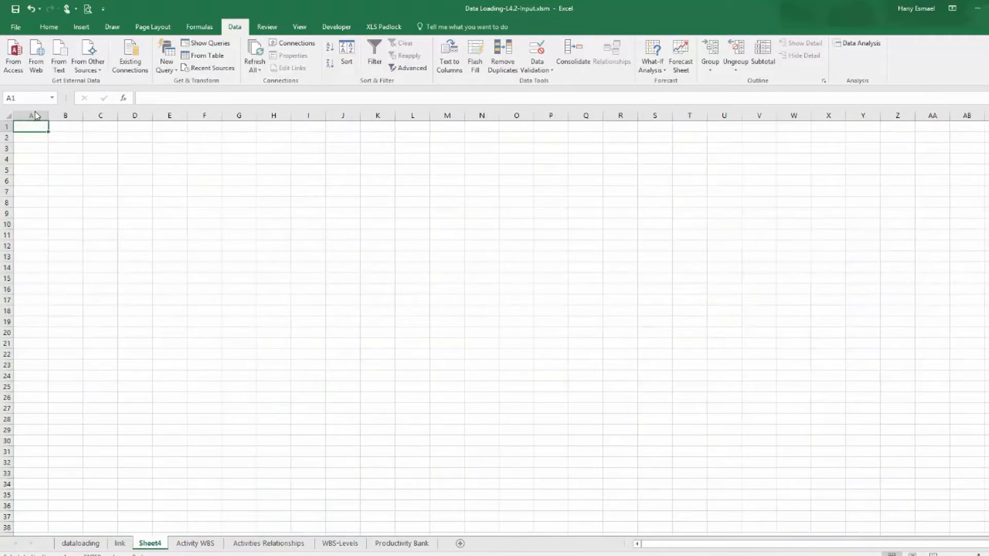
right_click(35, 116)
click(74, 162)
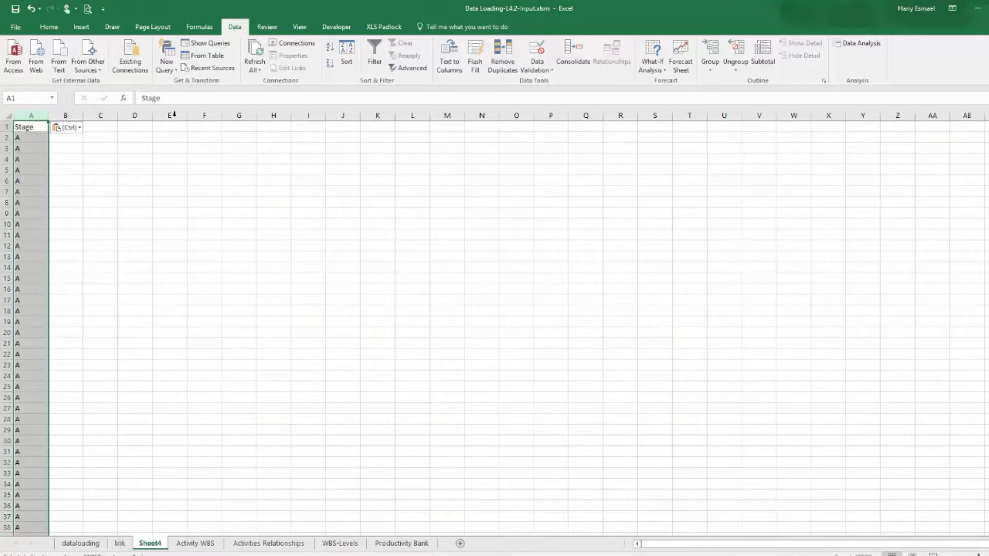
click(502, 55)
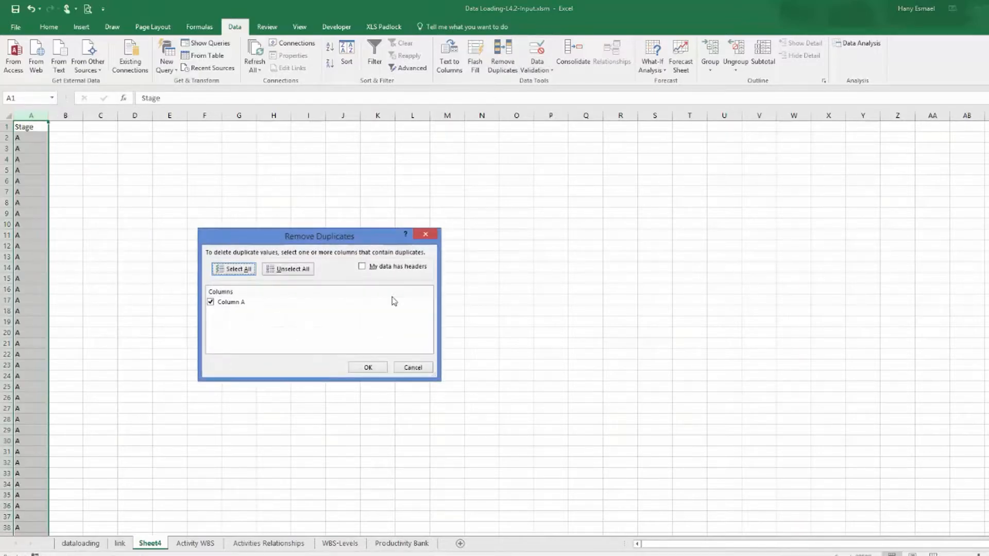
click(363, 368)
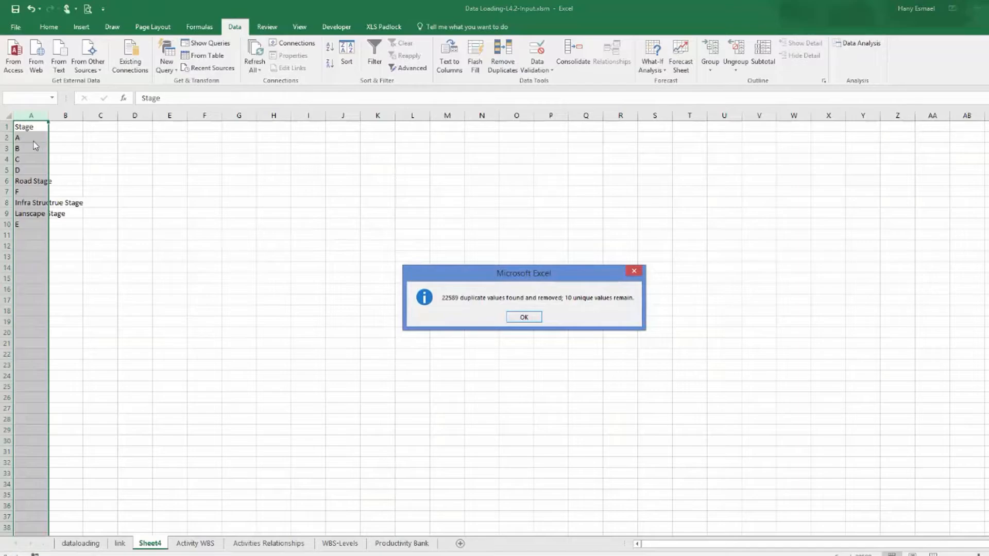
click(532, 318)
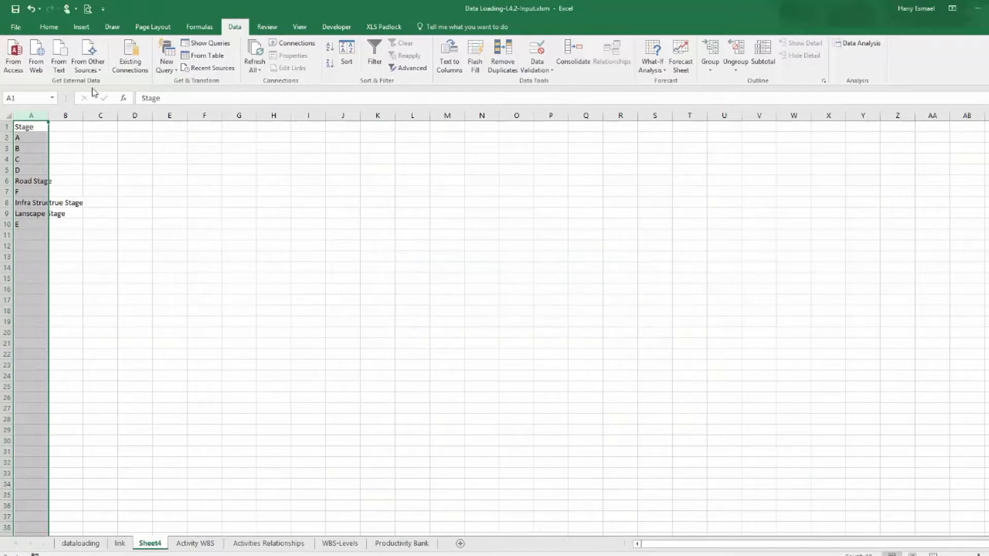
Copy the unique stage list from the new sheet into column C of the link sheet and autofit the column.
drag(49, 118, 22, 223)
right_click(26, 224)
click(67, 252)
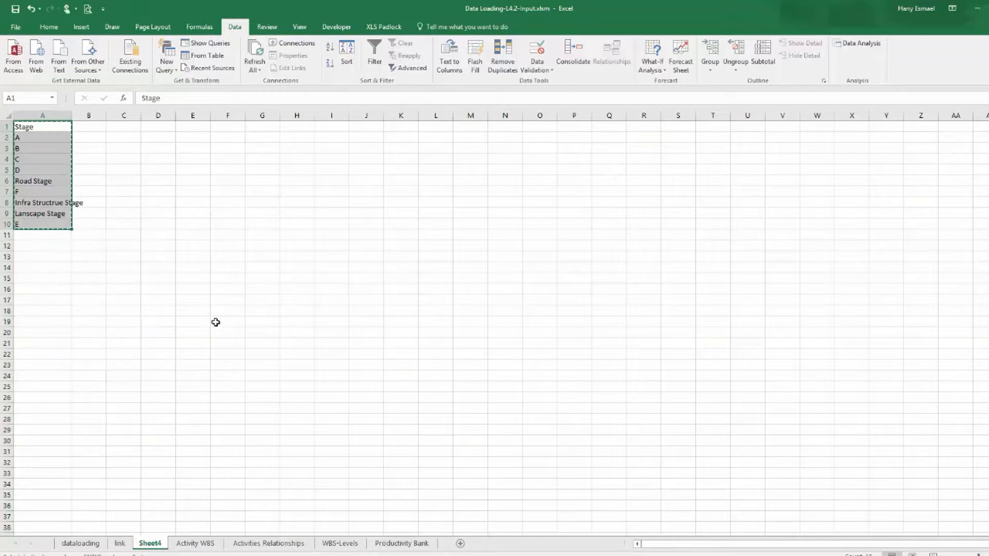
click(119, 543)
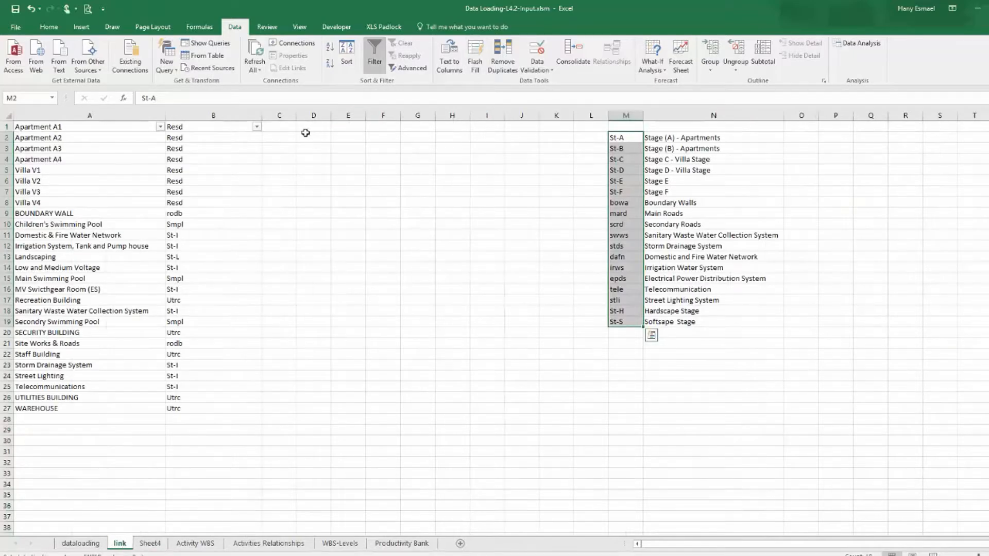
right_click(286, 127)
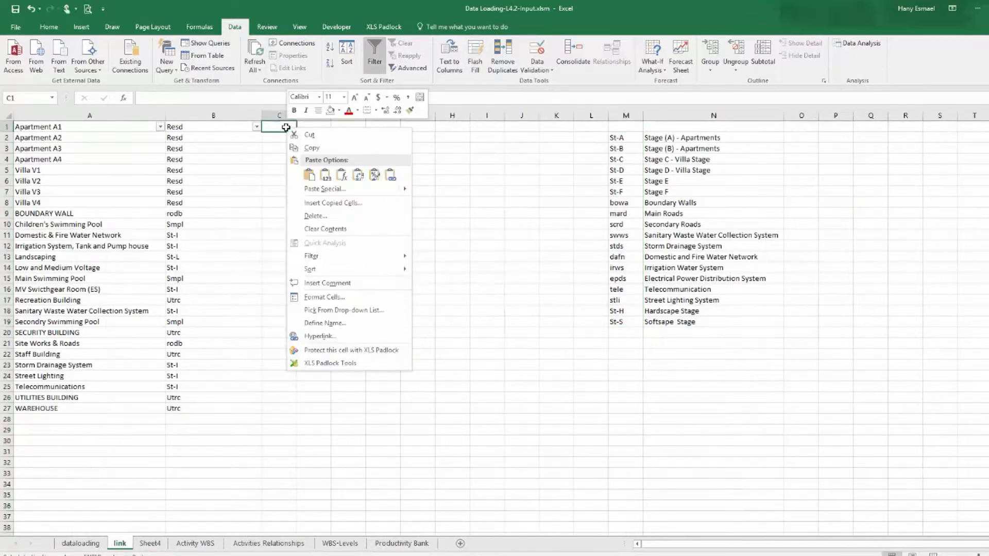
click(317, 168)
double_click(297, 115)
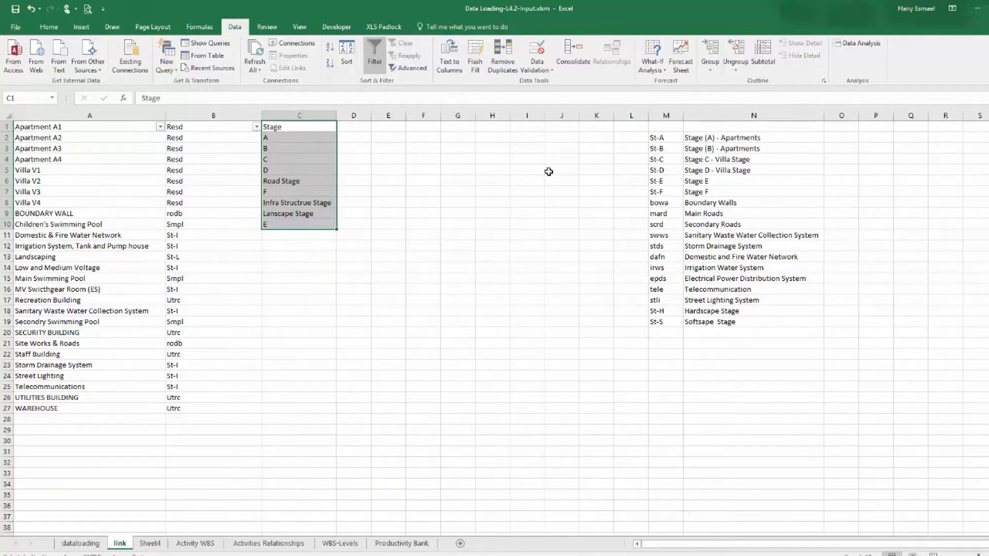
Copy the St-A code into column D beside stage A on the link sheet.
click(657, 138)
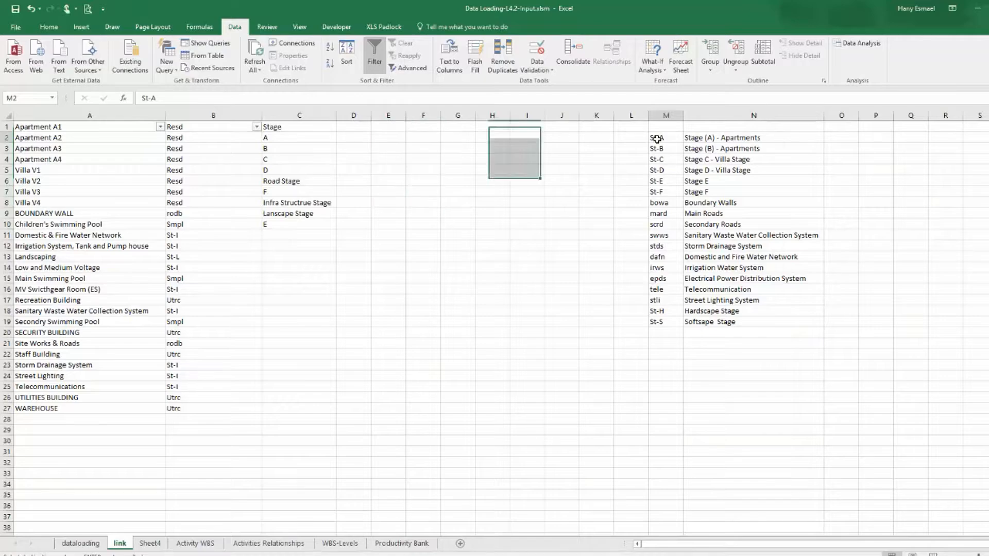
right_click(657, 138)
click(680, 155)
click(358, 135)
right_click(357, 135)
click(380, 181)
Copy codes St-B to St-D into column D beside stages B, C and D.
drag(664, 148, 664, 192)
right_click(664, 192)
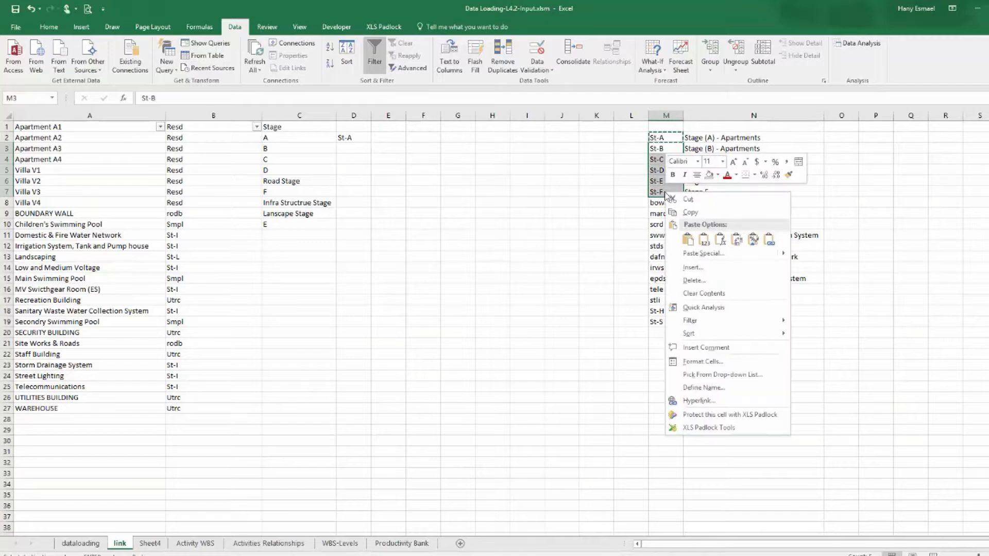
click(661, 159)
drag(660, 149, 662, 178)
right_click(663, 179)
click(694, 202)
click(348, 149)
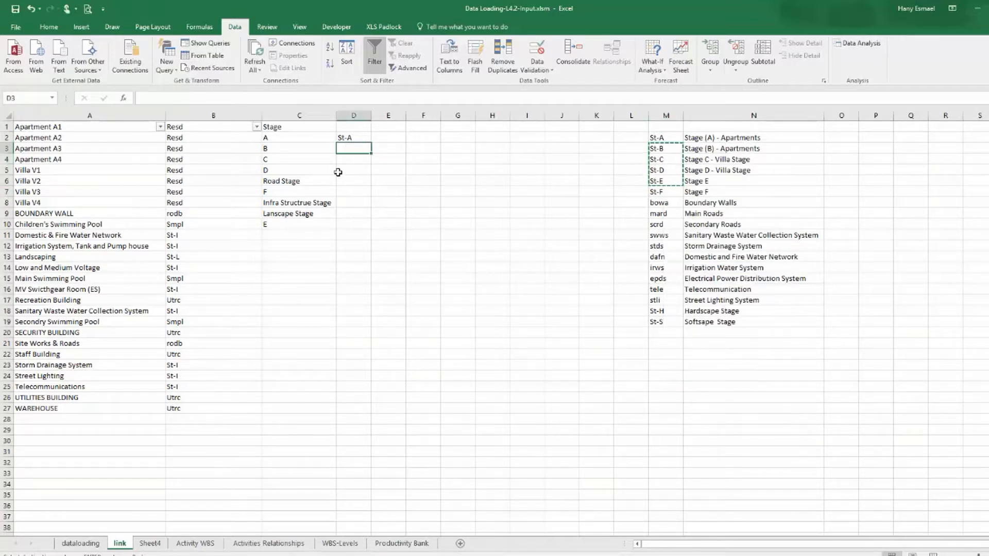
key(ctrl+v)
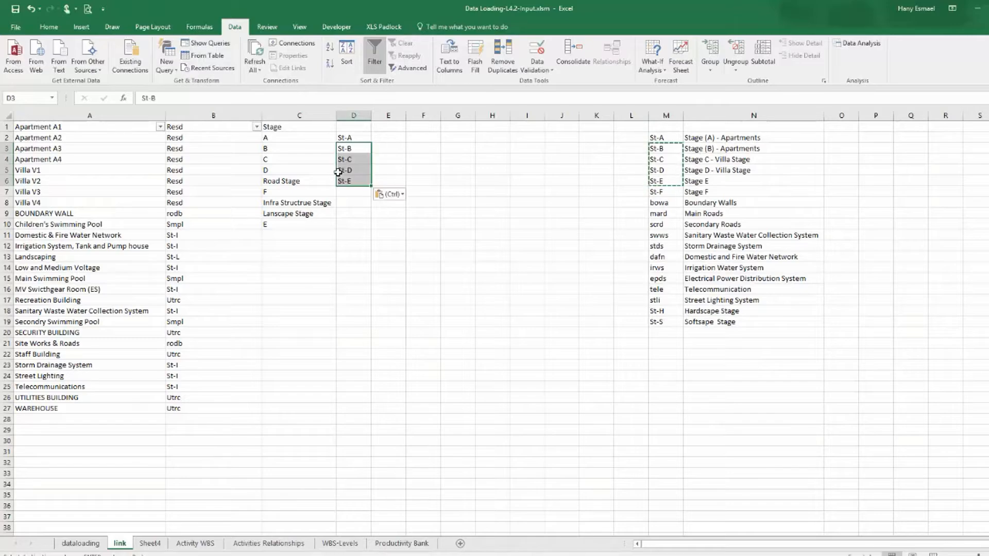
click(349, 181)
key(Delete)
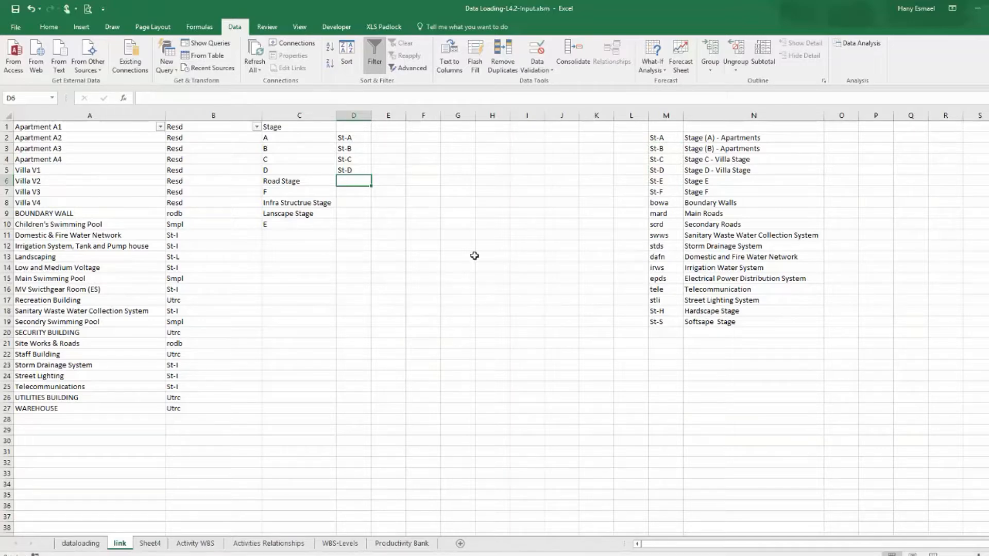
Copy the St-F code into column D beside stage F.
click(358, 192)
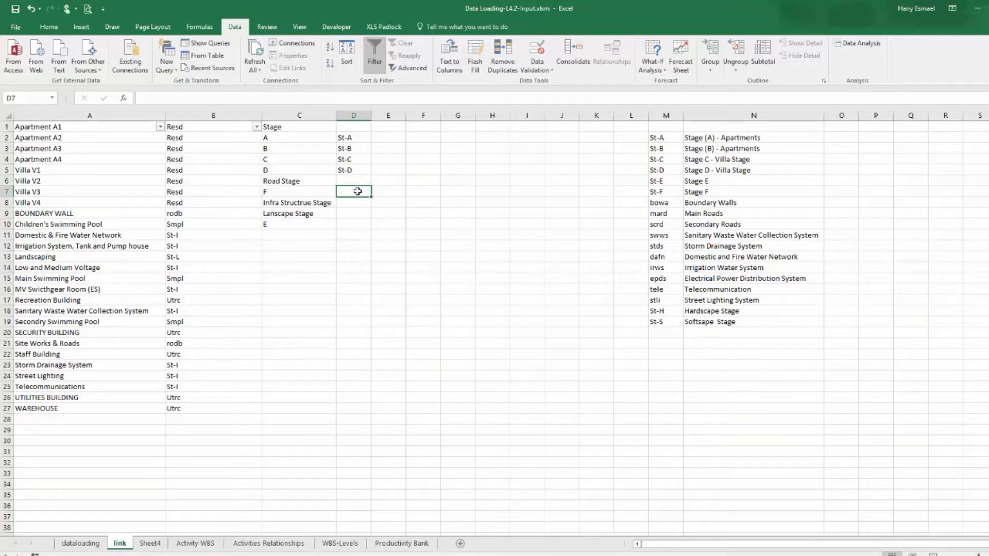
right_click(681, 192)
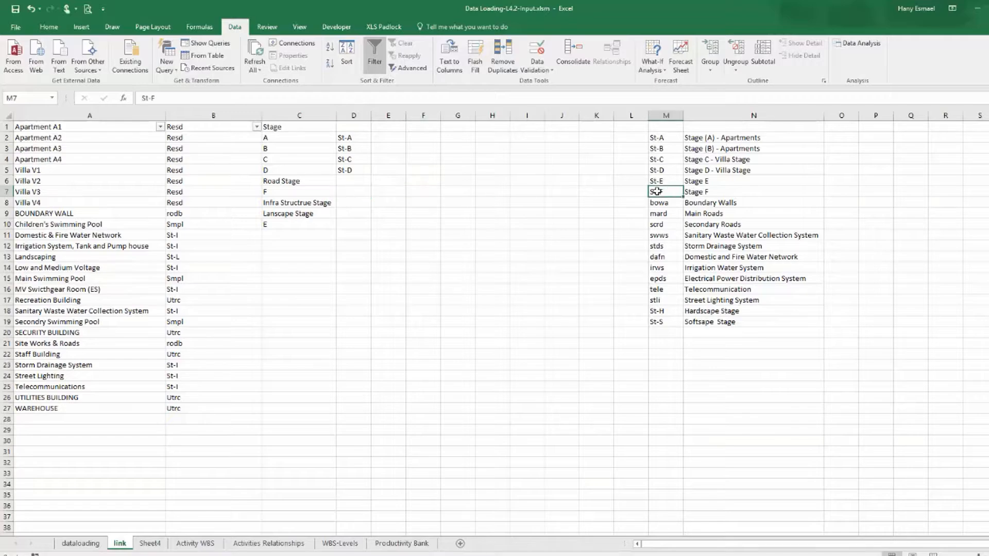
click(685, 210)
click(351, 192)
key(ctrl+v)
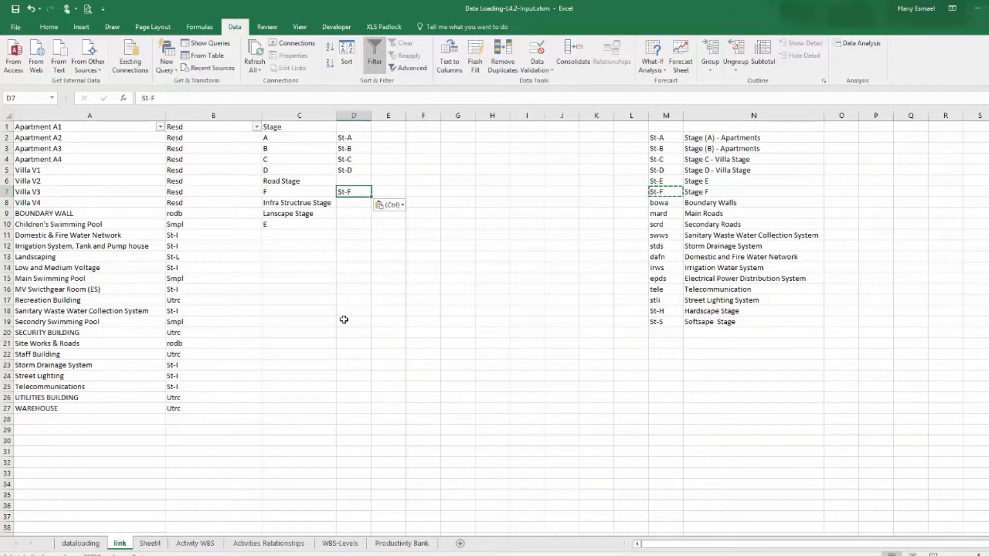
Copy the St-E code into column D beside stage E.
click(669, 181)
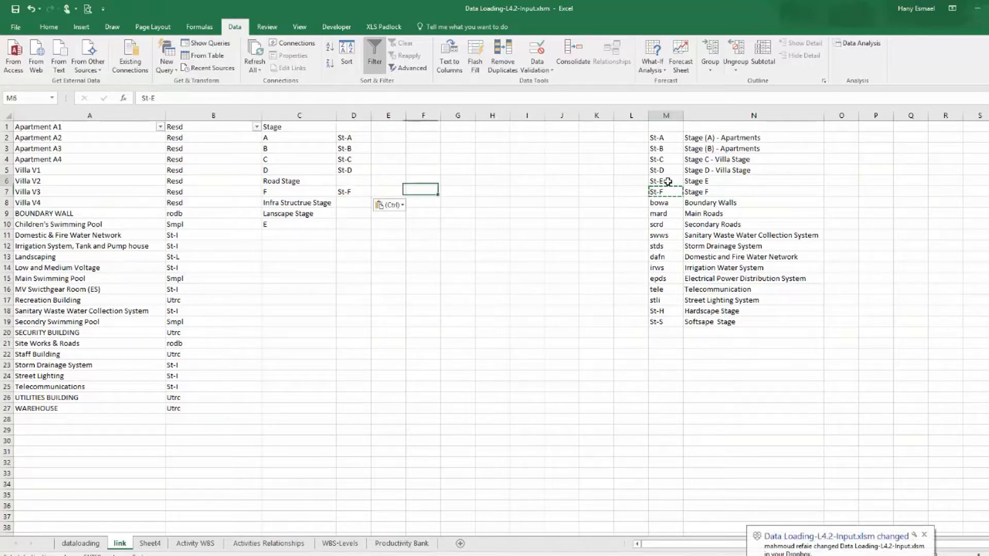
right_click(668, 180)
click(687, 203)
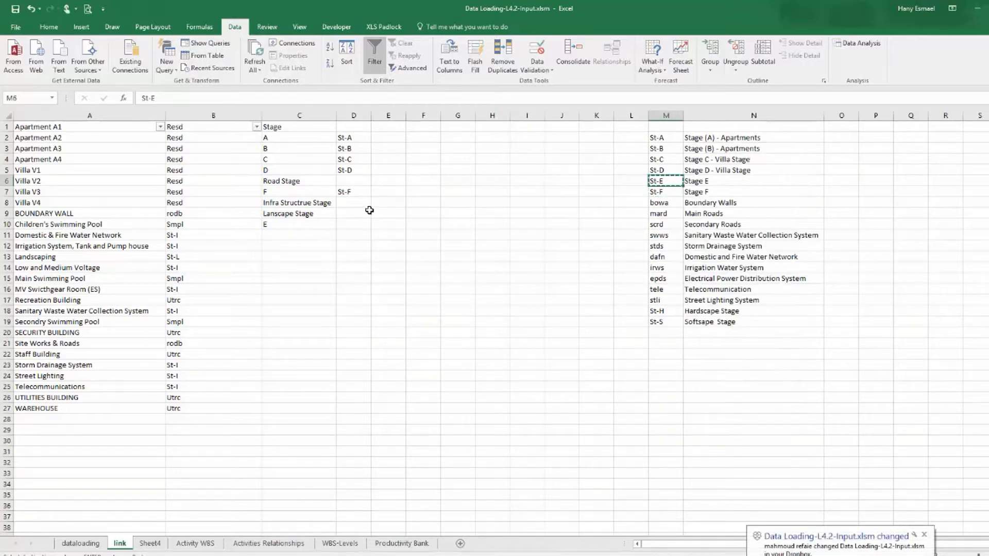
click(358, 223)
key(ctrl+v)
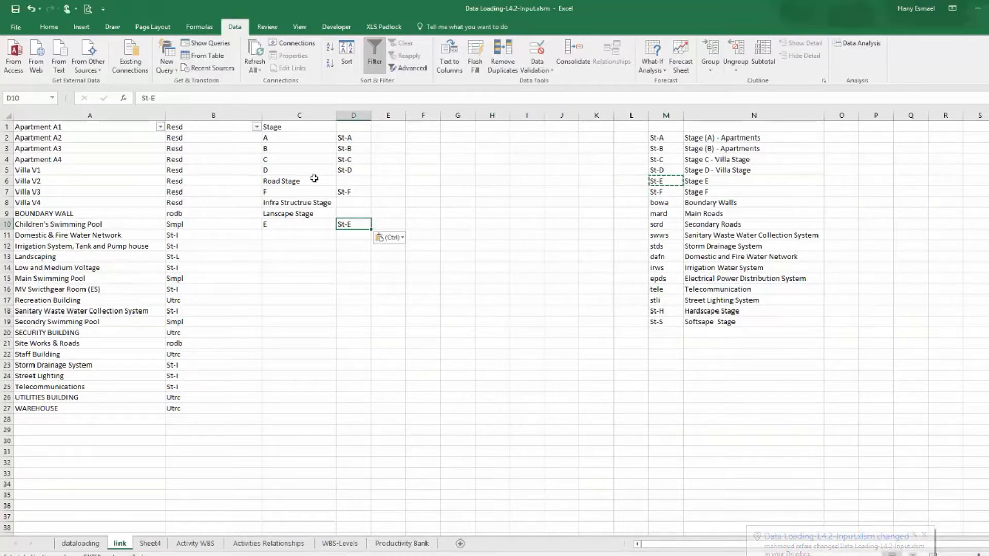
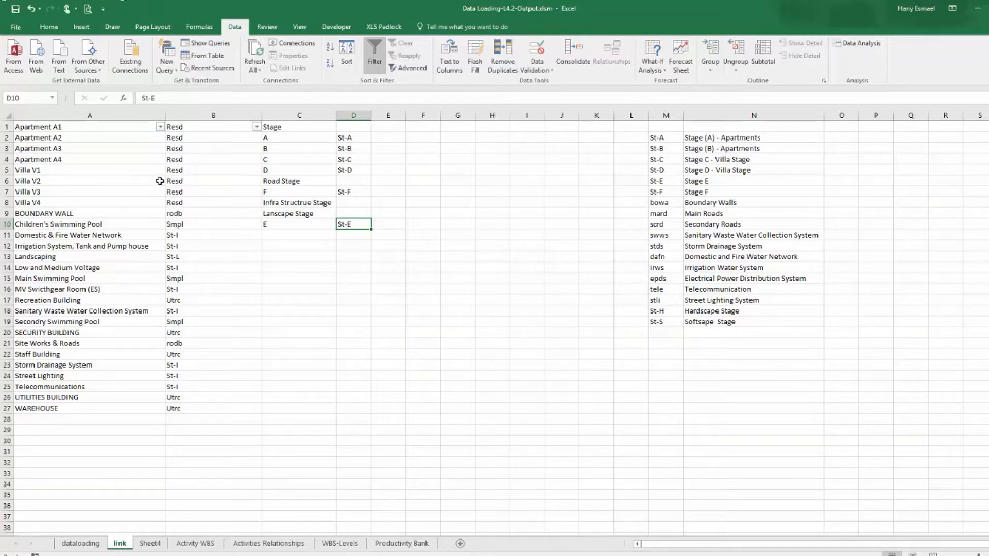
Filter the data-loading table's Type column to show only BOUNDARY WALL rows.
click(285, 178)
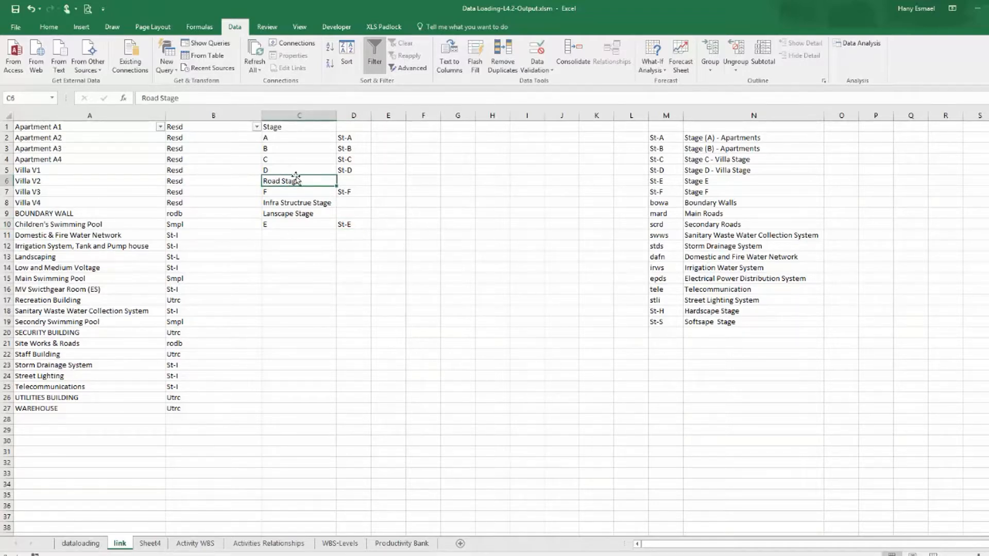
click(723, 201)
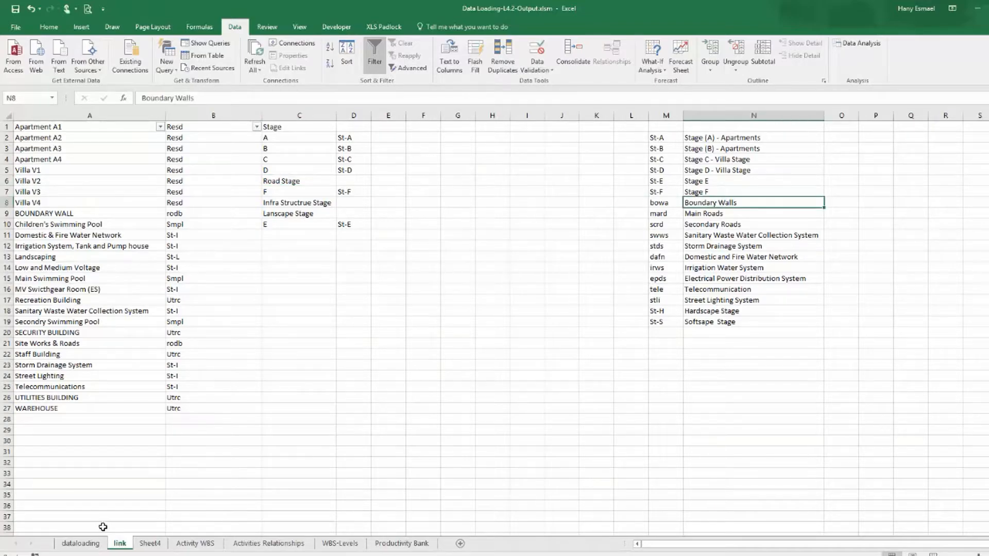
click(81, 544)
drag(897, 545, 655, 541)
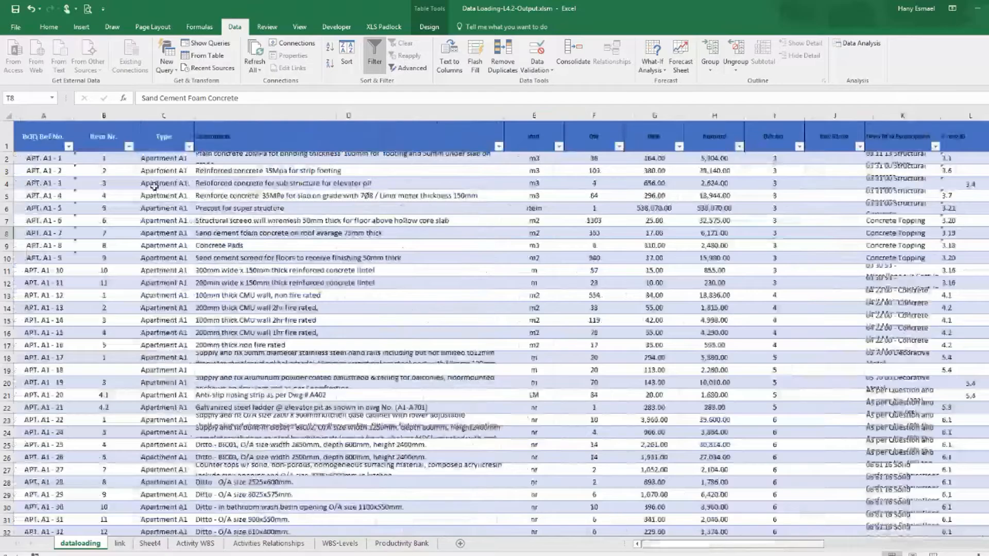
click(188, 146)
click(82, 251)
scroll(177, 320, down, 5)
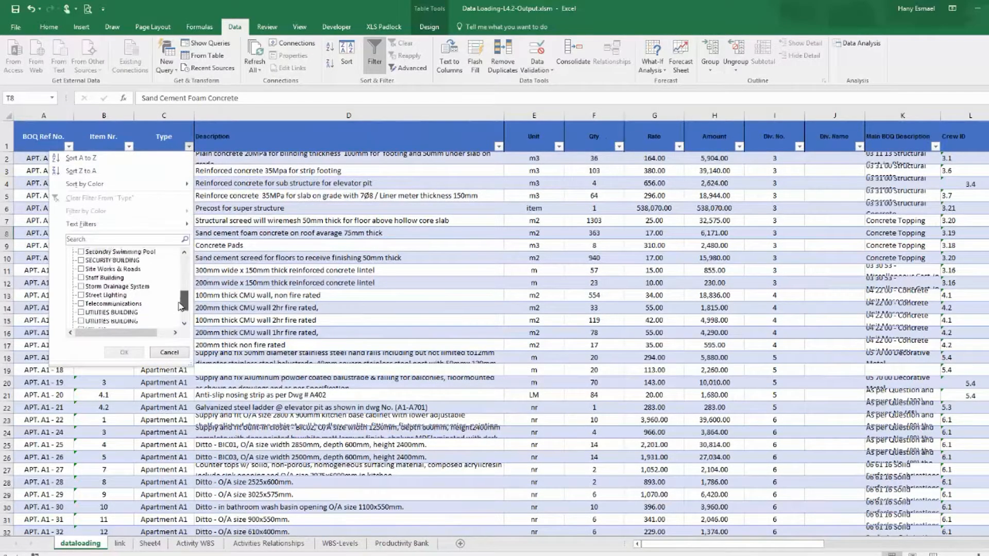
drag(181, 319, 195, 275)
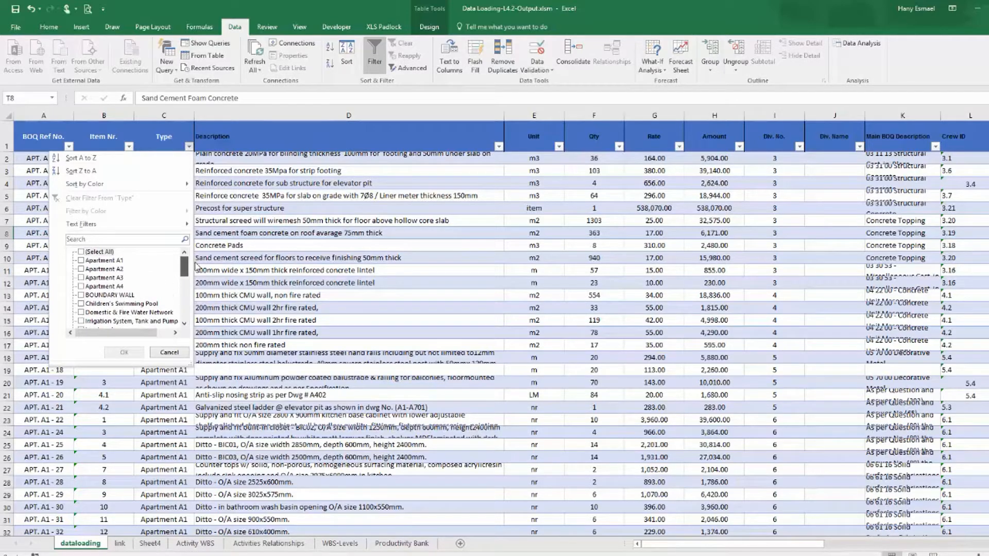
text(bou)
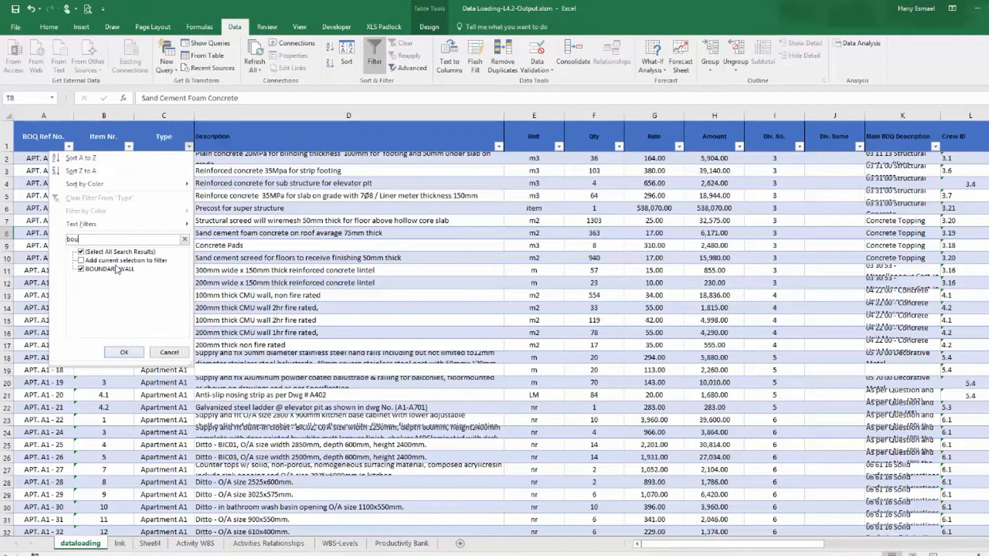
click(124, 353)
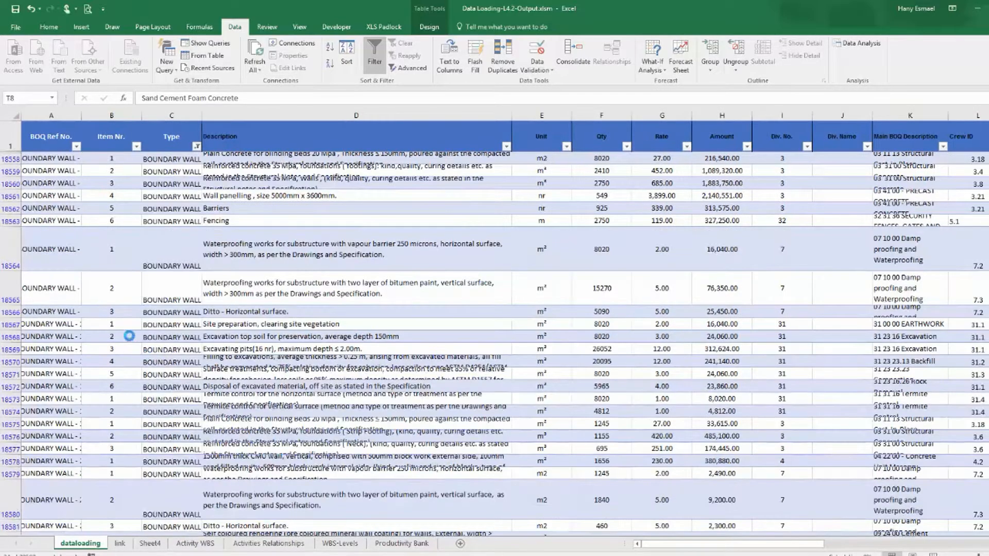
Copy the Boundary Walls stage name into column C of the link sheet below stage E.
click(163, 251)
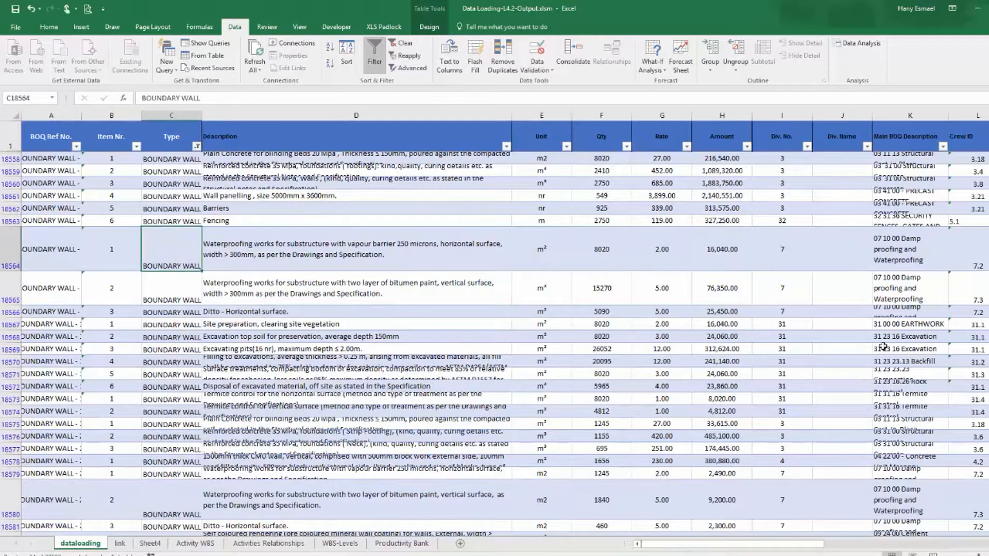
drag(796, 544, 982, 535)
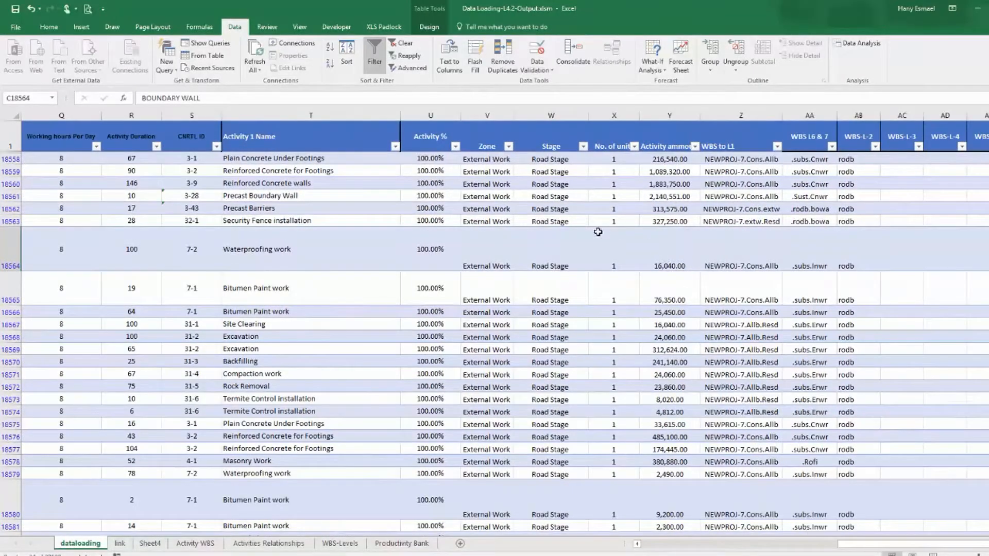
click(549, 161)
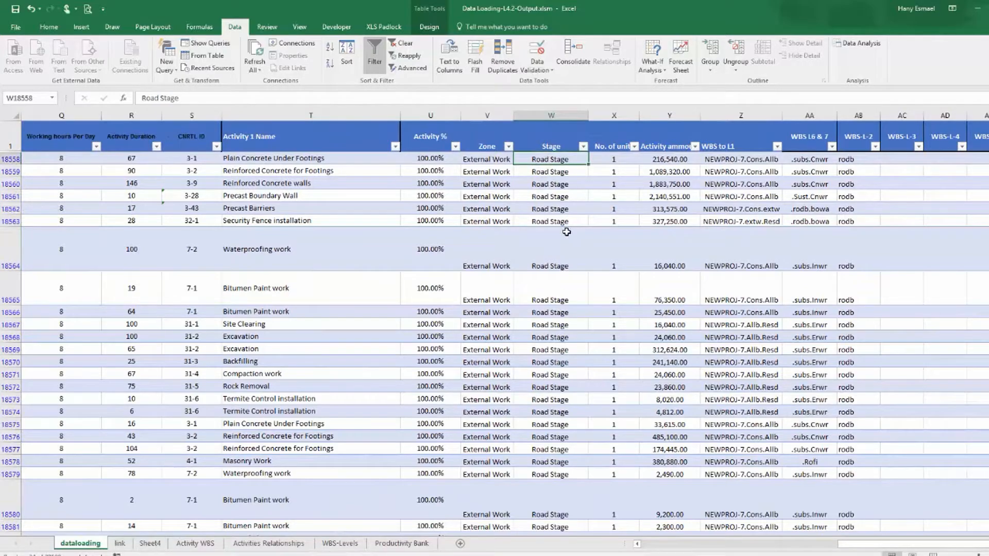
click(119, 546)
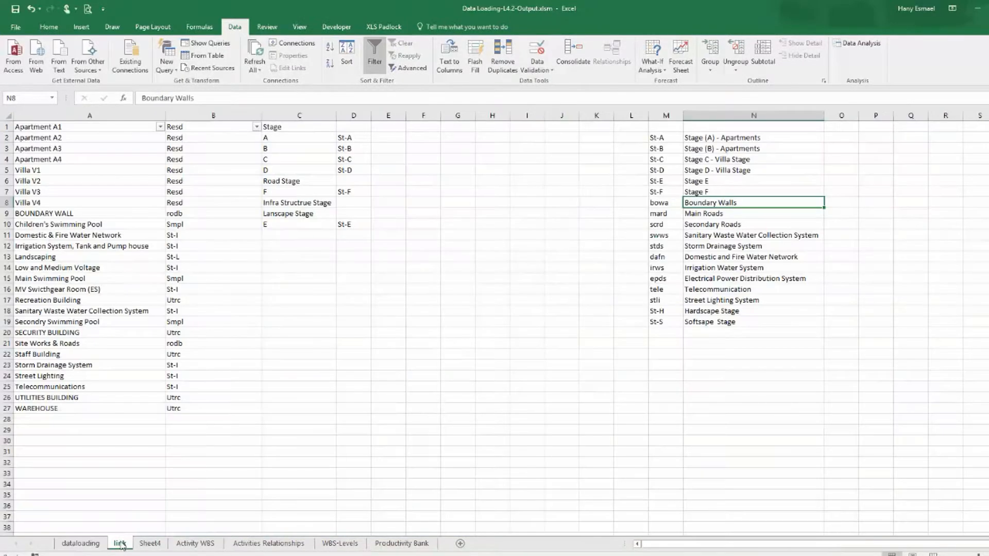
right_click(708, 205)
click(721, 220)
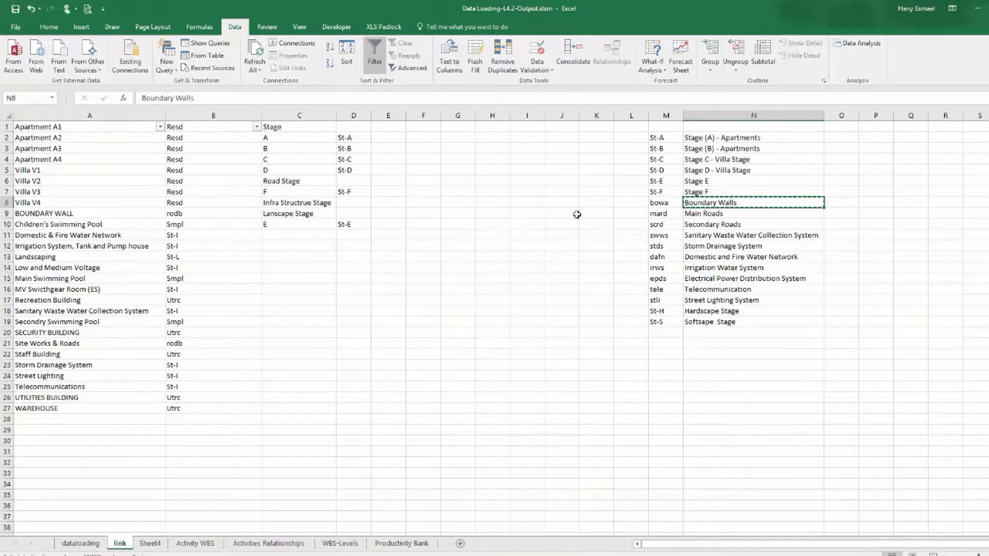
right_click(292, 236)
click(327, 283)
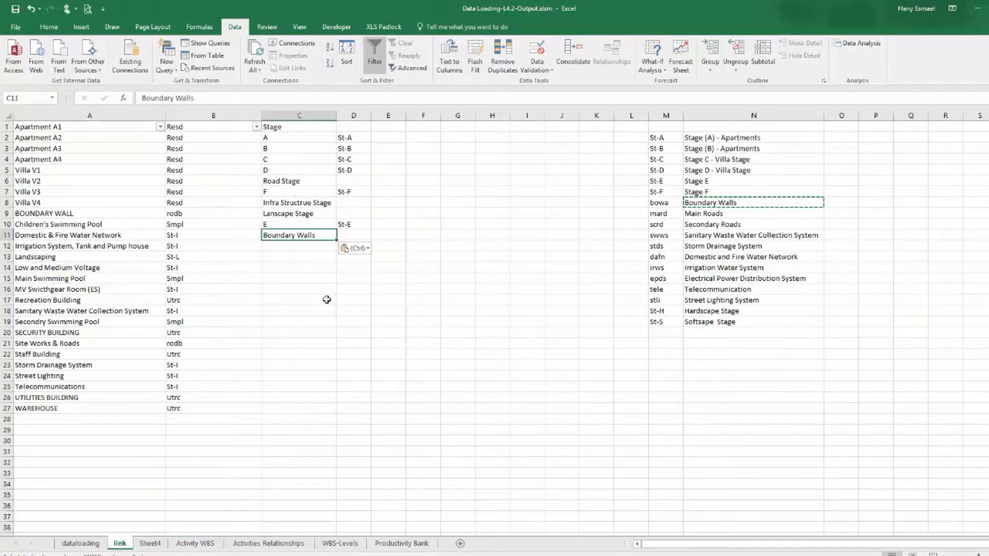
Paste Boundary Walls into the Stage column and fill it down through all filtered boundary wall rows.
click(80, 544)
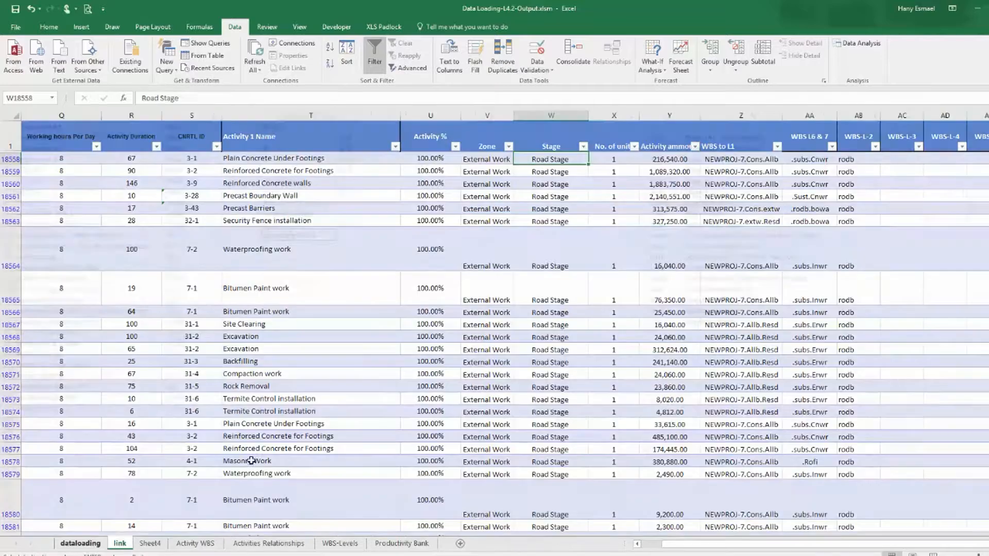
right_click(551, 160)
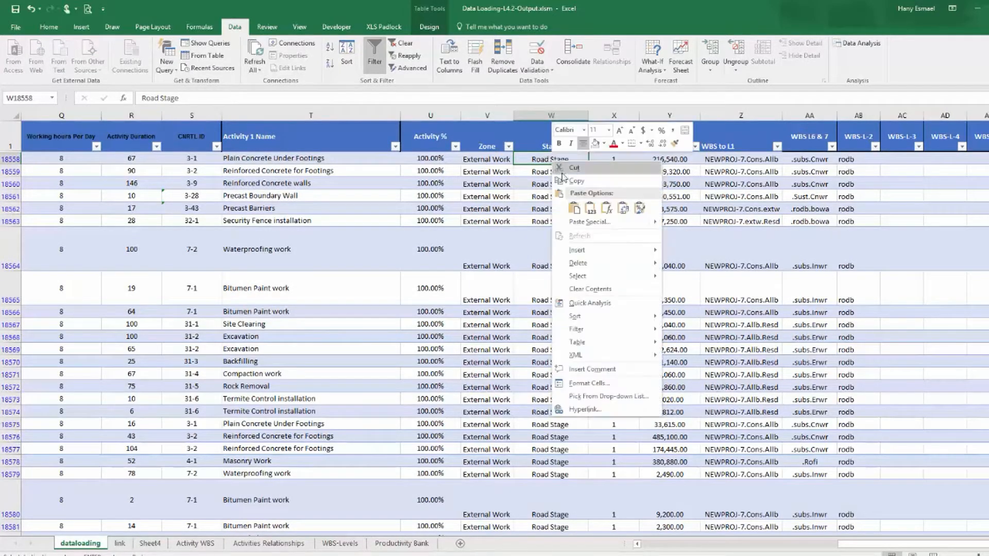
click(590, 207)
drag(590, 165, 569, 509)
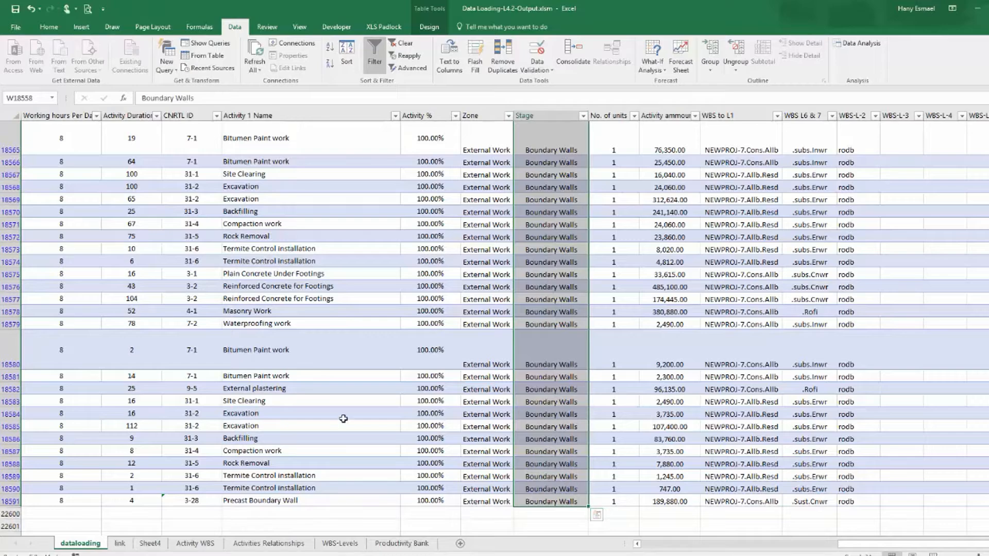
Highlight the stage code rows St-A through bowa on the link sheet in yellow.
click(119, 544)
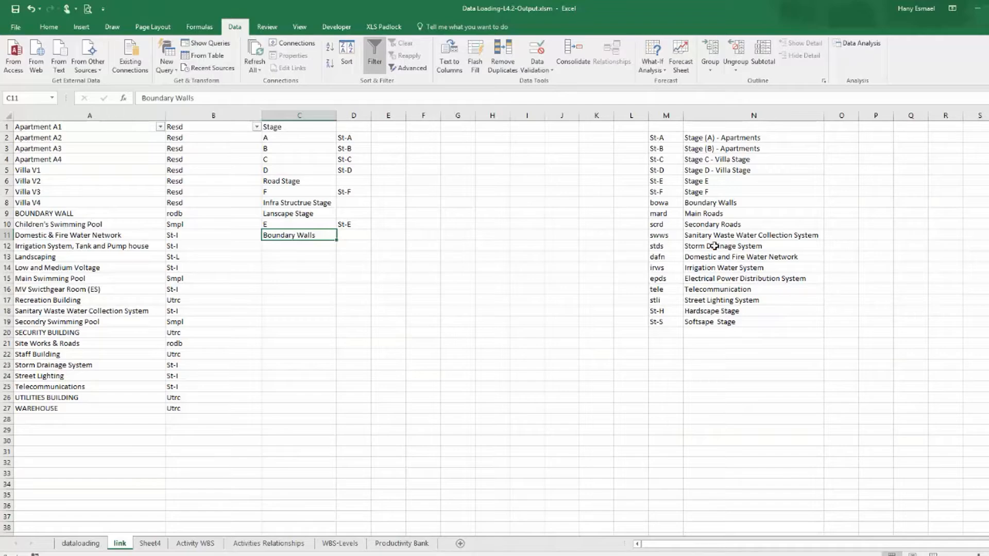
drag(658, 137, 748, 193)
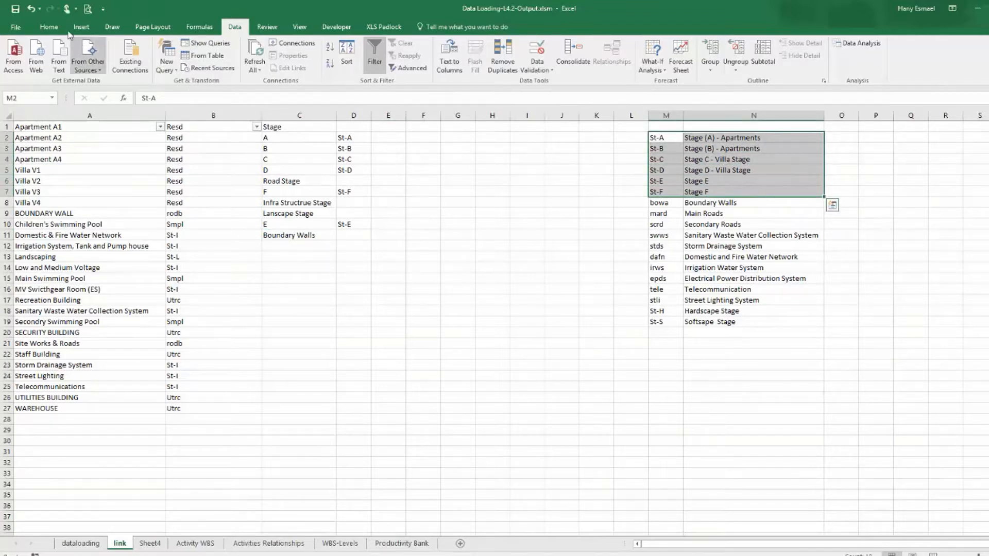
click(49, 26)
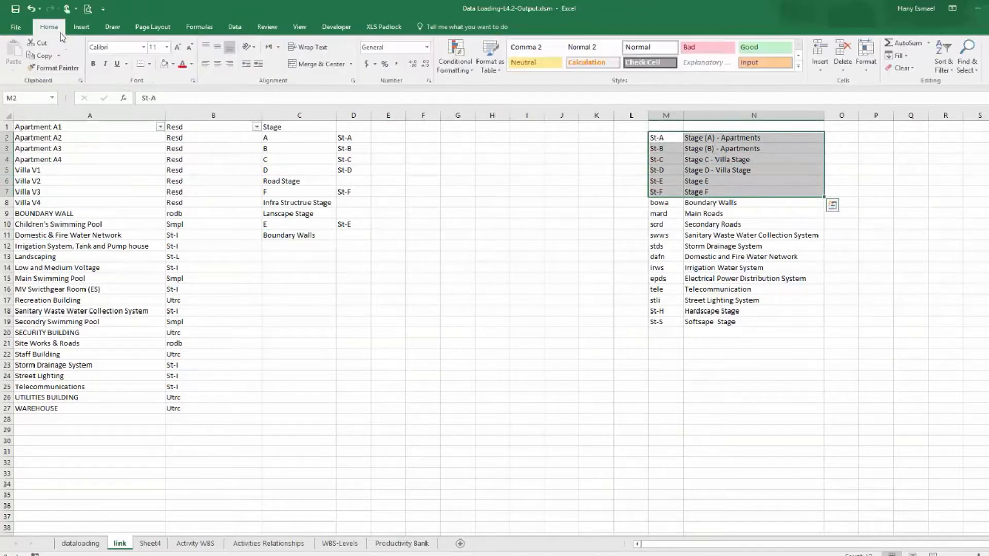
click(173, 64)
click(191, 149)
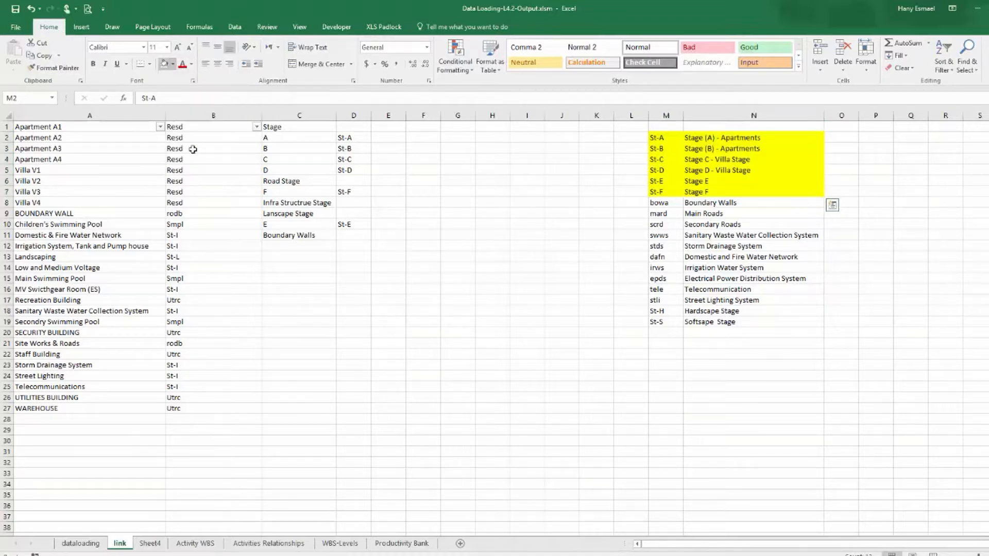
click(660, 202)
drag(687, 202, 693, 203)
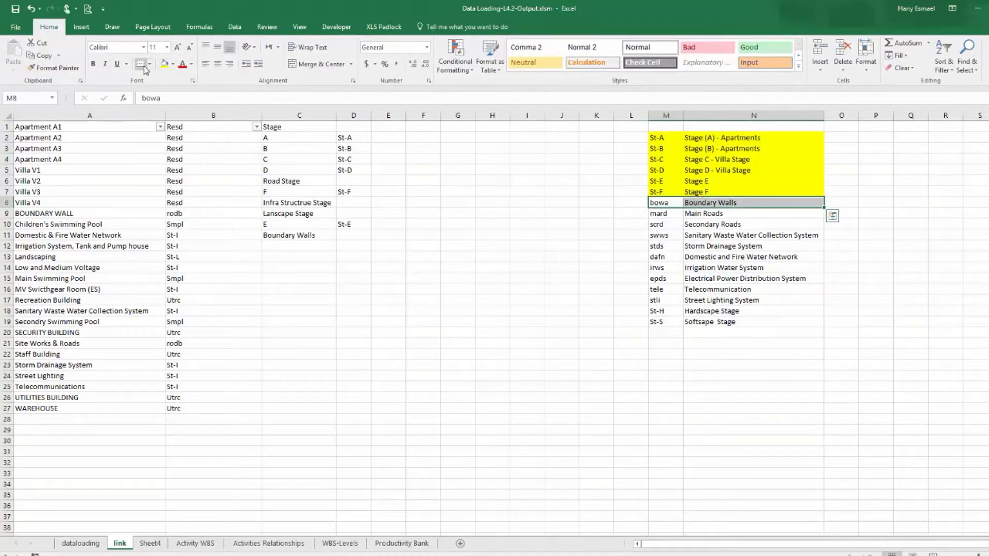
click(165, 64)
Copy the bowa code into column D beside Boundary Walls.
click(660, 203)
right_click(662, 204)
click(685, 224)
click(344, 233)
right_click(344, 232)
click(386, 278)
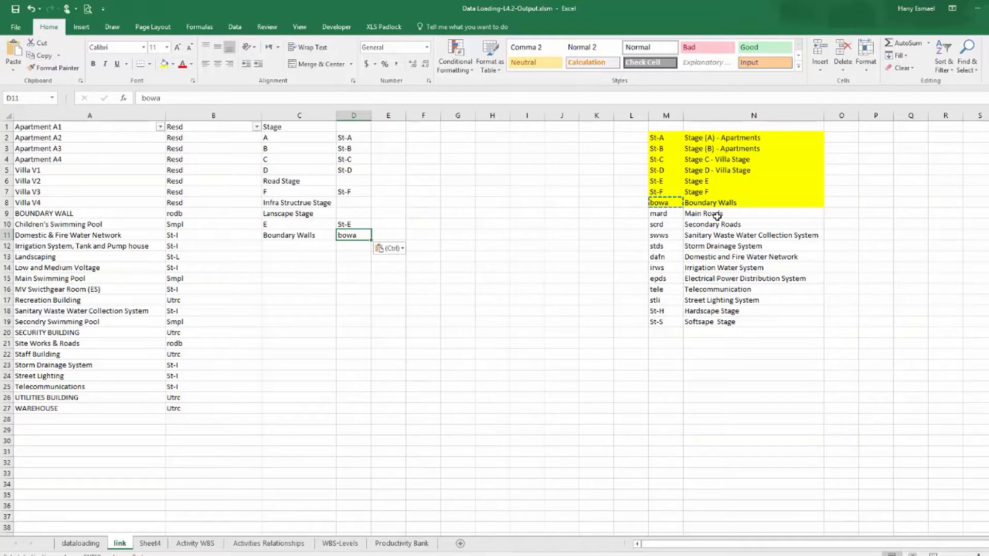
Filter the data-loading table's Type column to show only the Site Works & Roads rows by searching for road.
drag(659, 213, 695, 213)
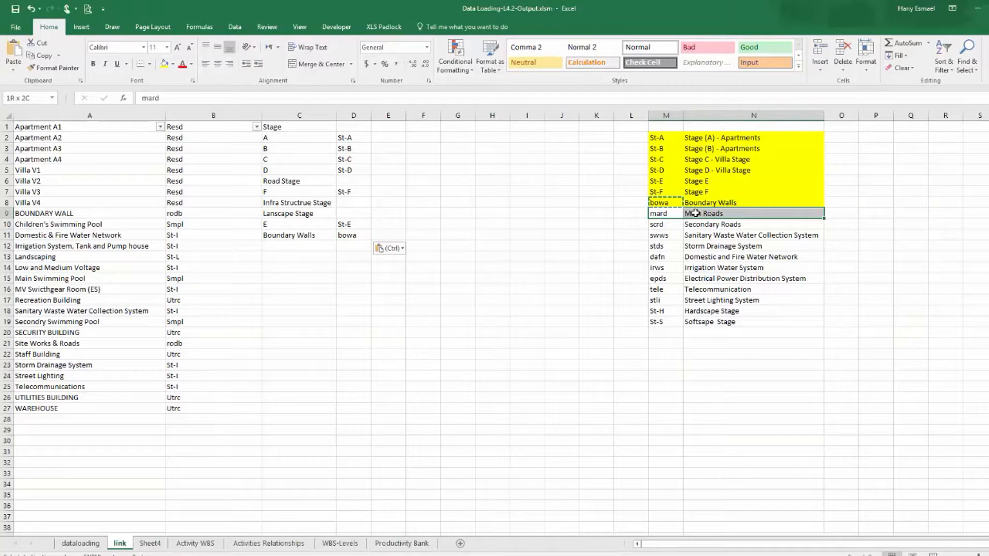
click(723, 224)
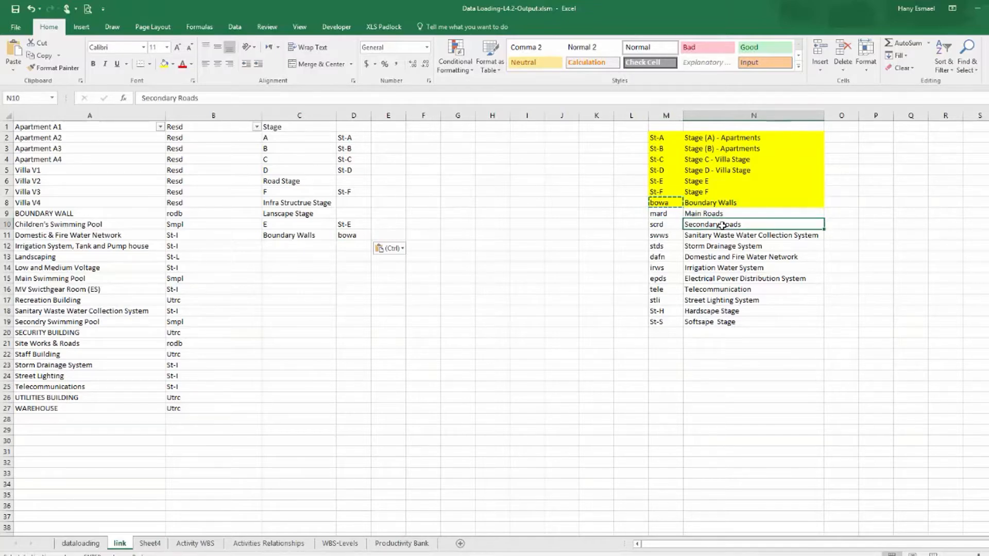
click(80, 543)
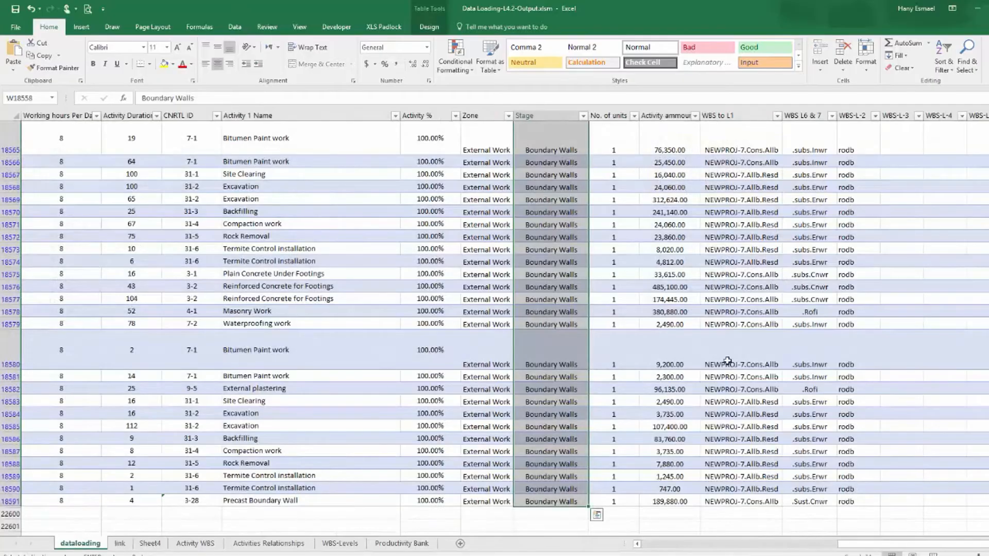
drag(875, 544, 676, 545)
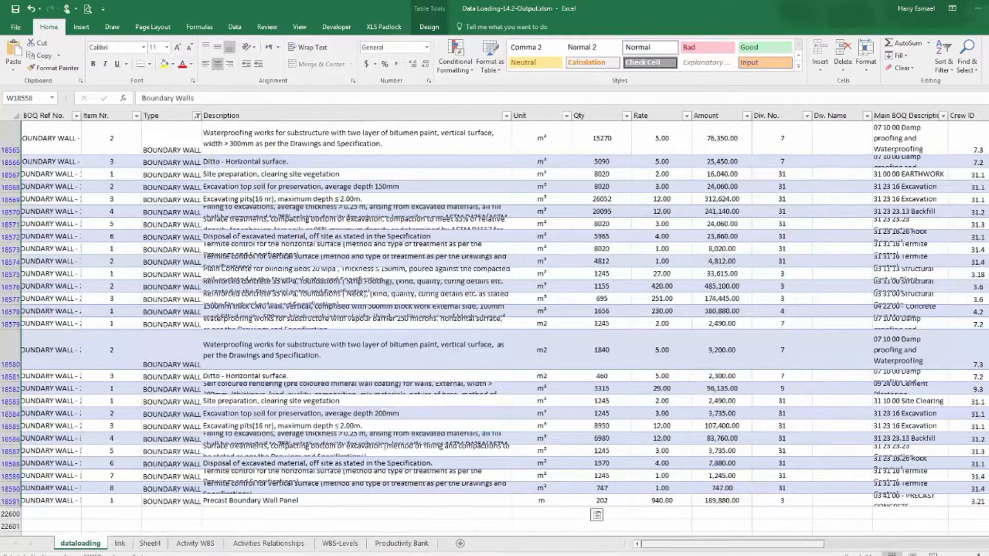
click(197, 116)
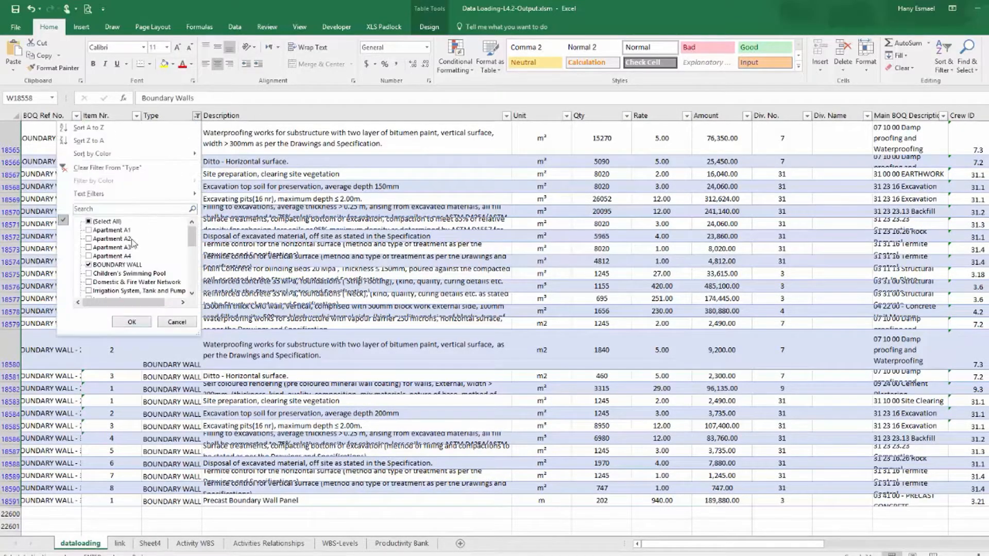
click(118, 223)
click(111, 223)
drag(192, 238, 186, 294)
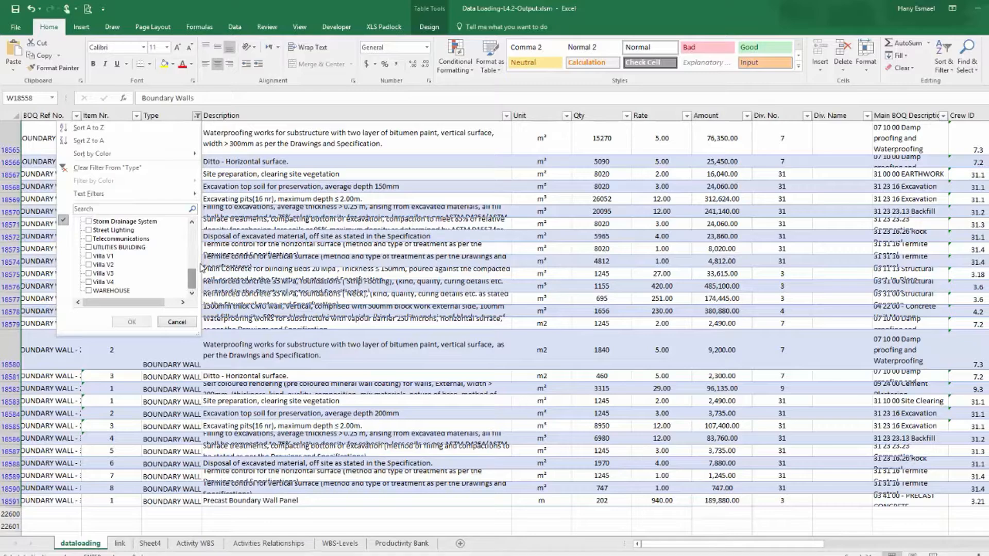
drag(192, 281, 201, 248)
click(149, 208)
text(ro)
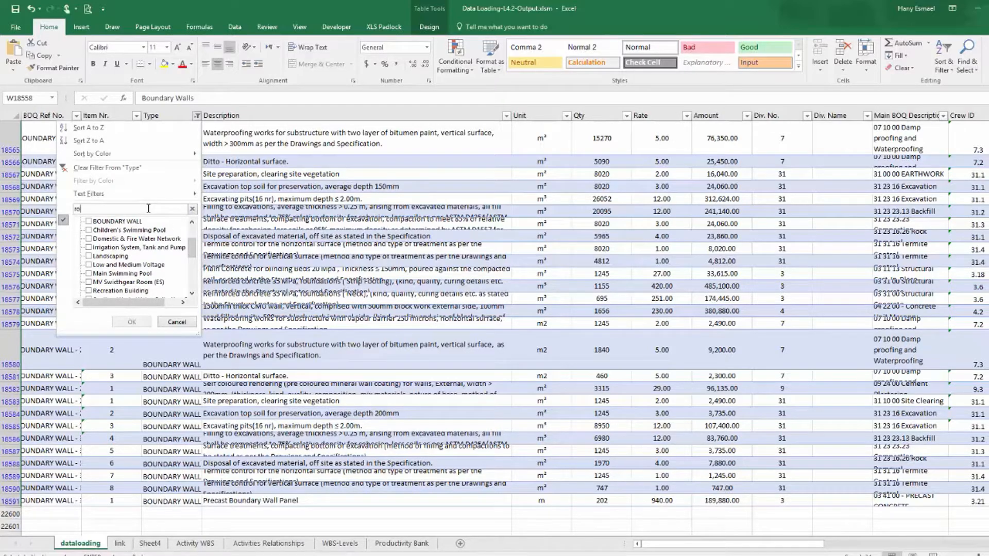
text(ad)
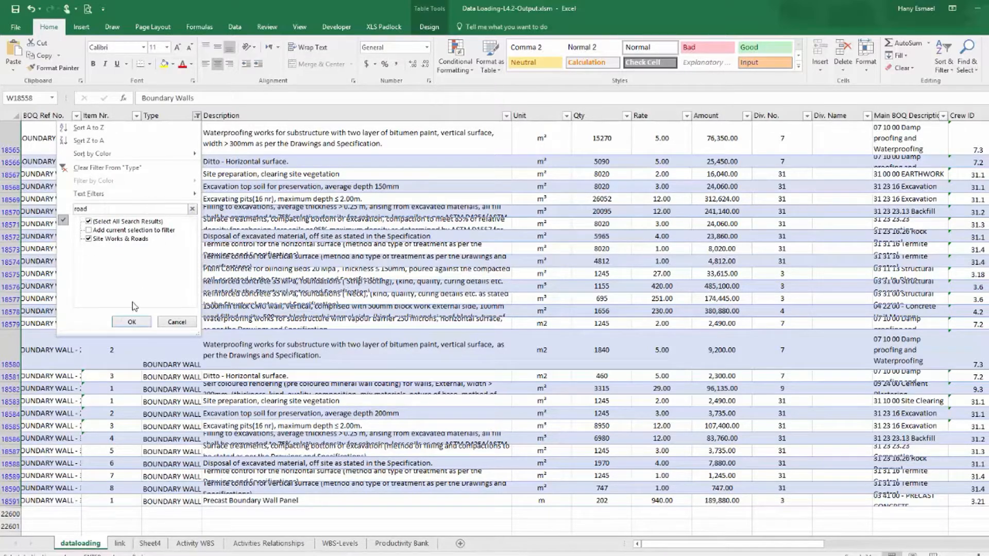
click(133, 322)
Widen the Type column and scroll across to review the Stage entries of the road rows.
scroll(206, 148, up, 1)
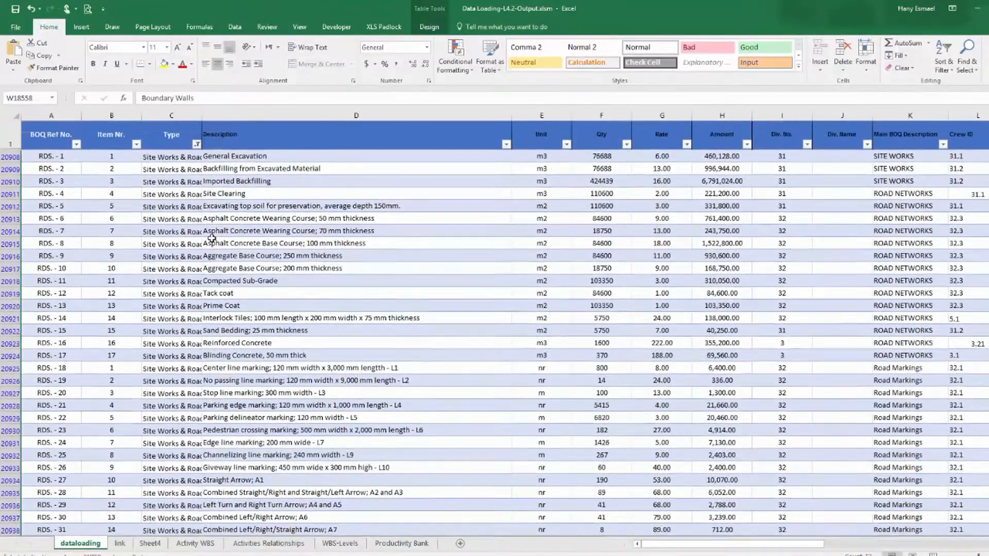
drag(203, 114, 229, 118)
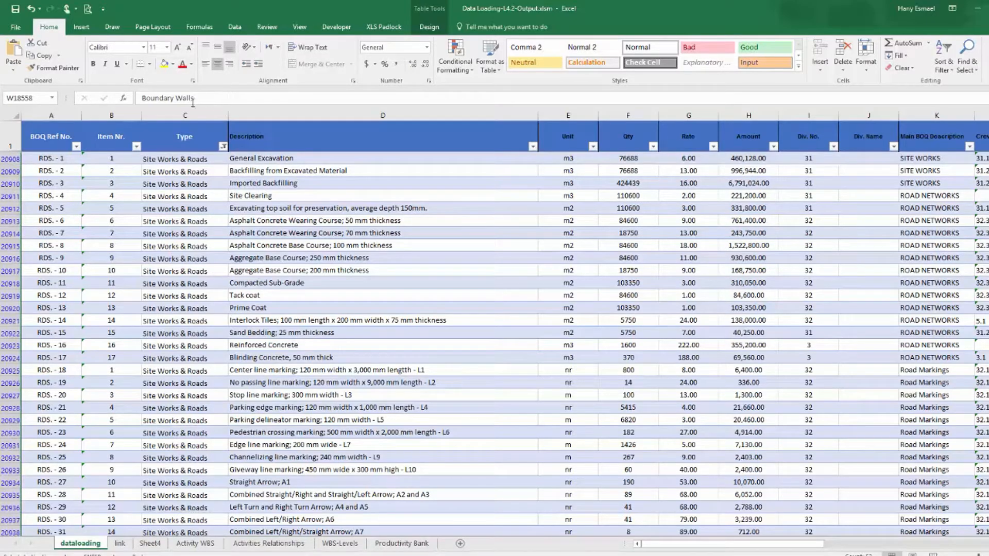
drag(733, 546, 822, 545)
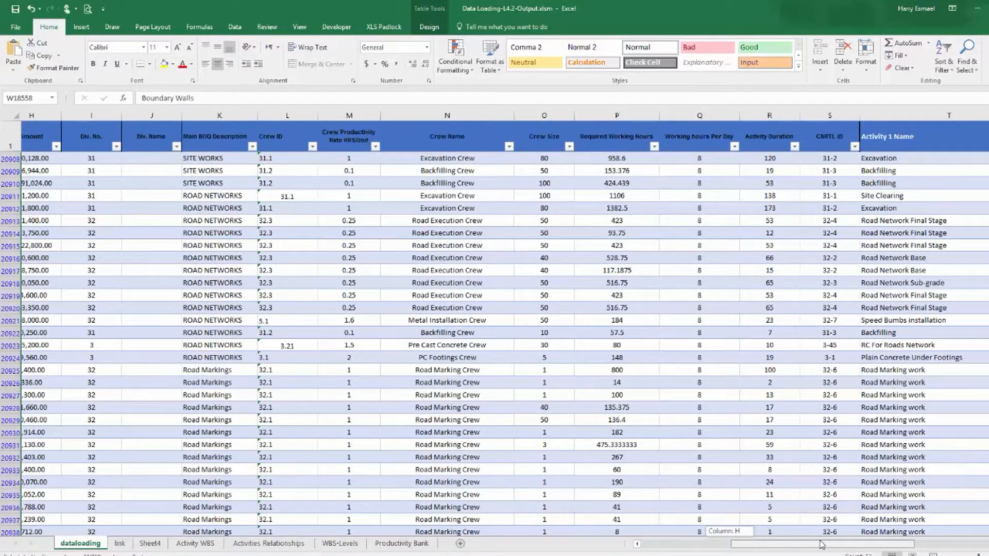
drag(821, 545, 932, 536)
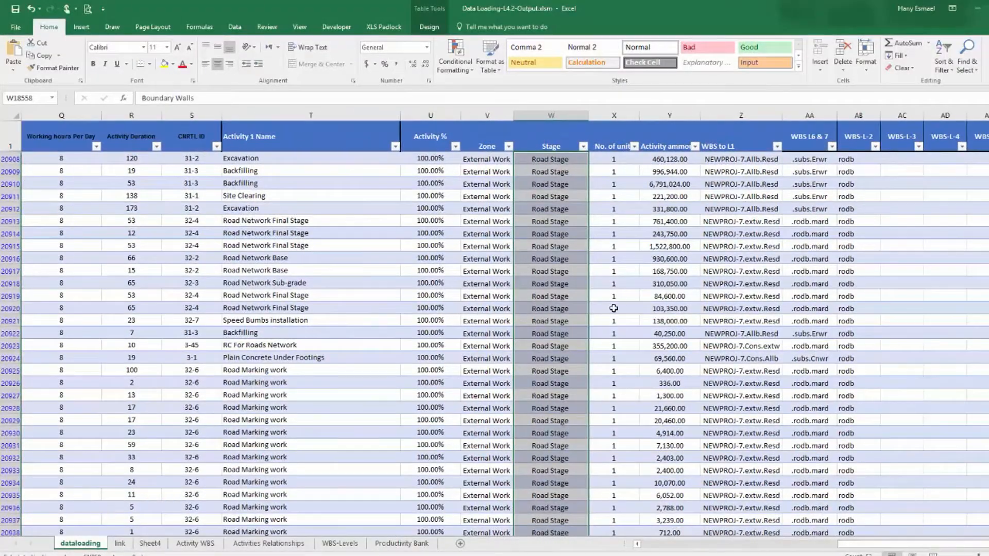
scroll(578, 338, down, 20)
scroll(581, 342, up, 20)
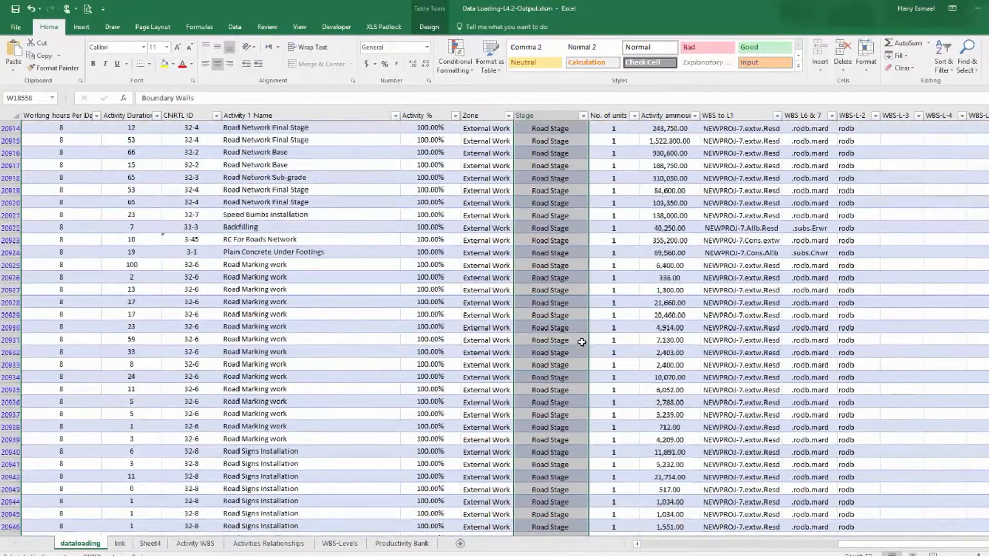
scroll(582, 342, up, 2)
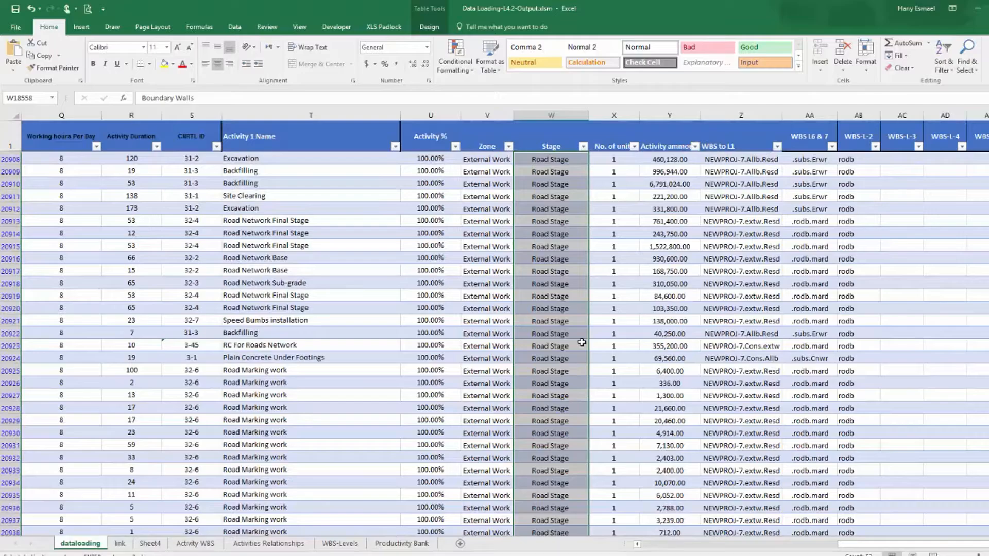
Filter the Activity 1 Name column to show only the Excavation rows.
scroll(573, 340, down, 8)
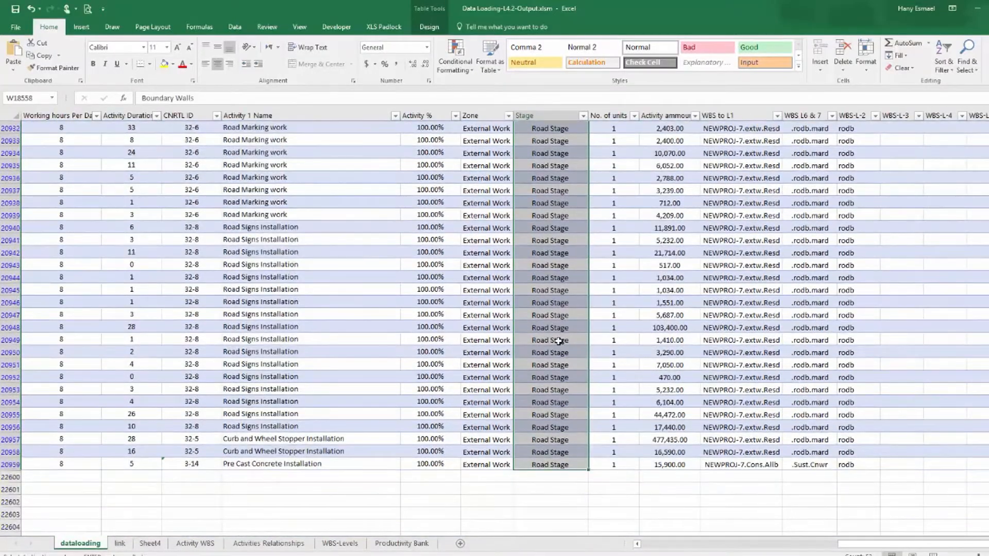
scroll(559, 341, up, 8)
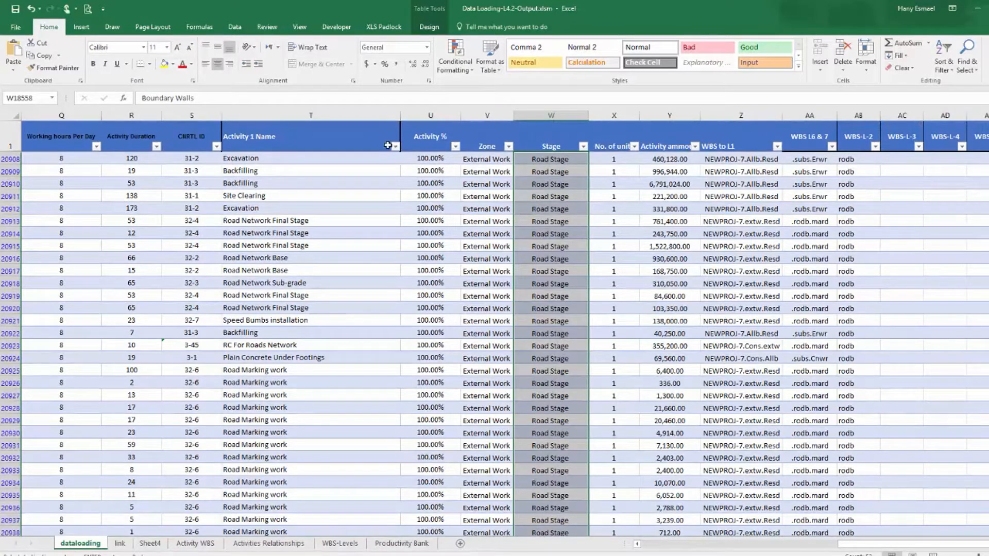
click(391, 149)
click(395, 147)
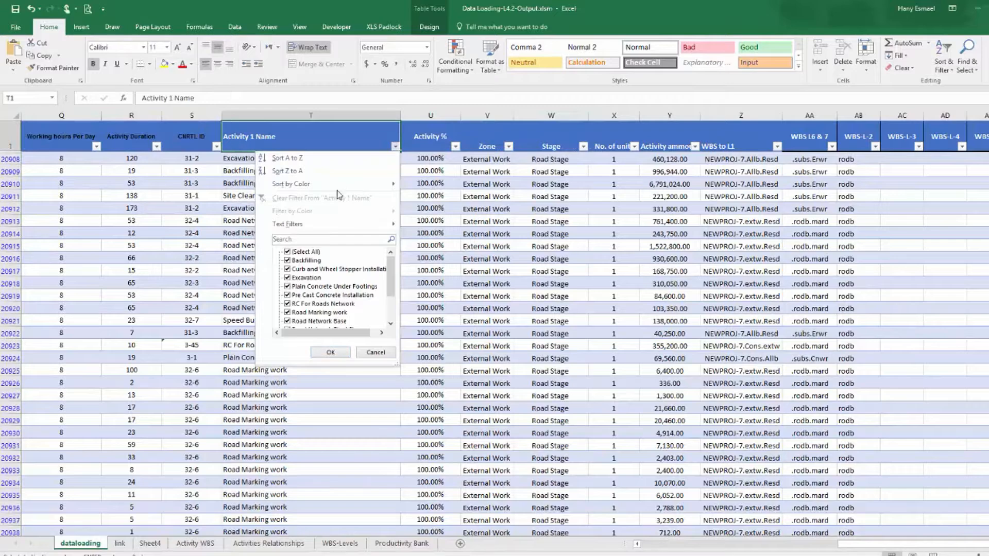
click(311, 252)
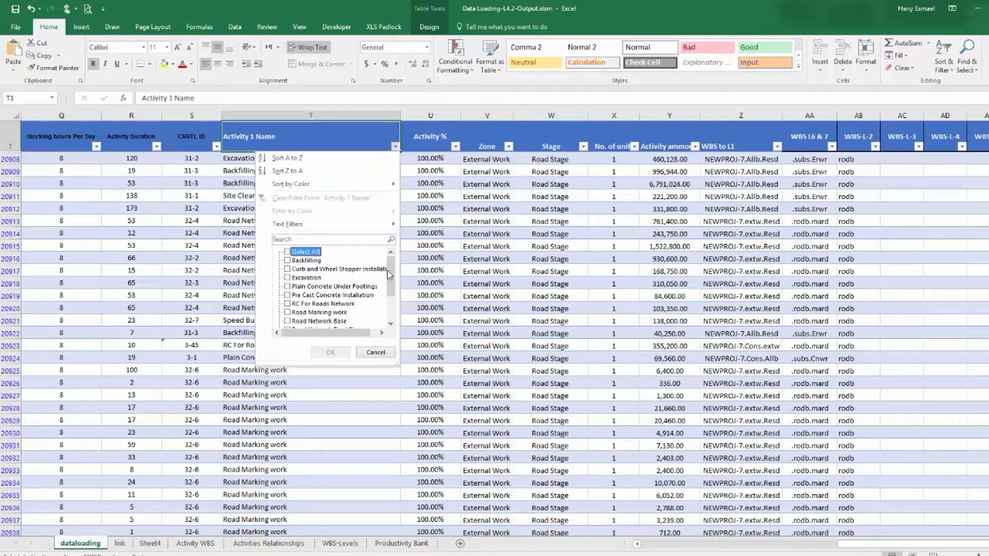
click(307, 278)
click(330, 352)
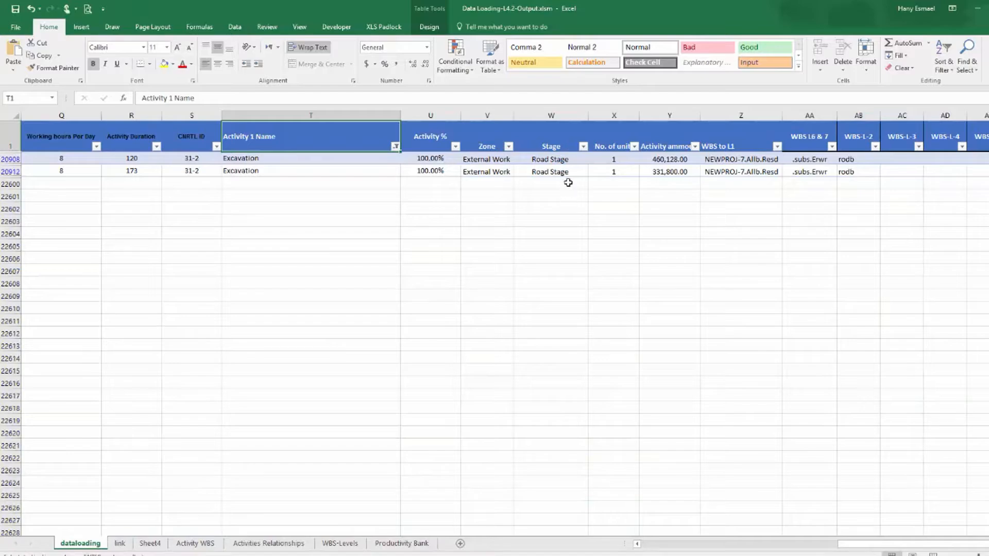
Narrow the Activity 1 Name column and check the Stage cells of the Excavation rows.
drag(864, 545, 886, 528)
drag(401, 115, 285, 116)
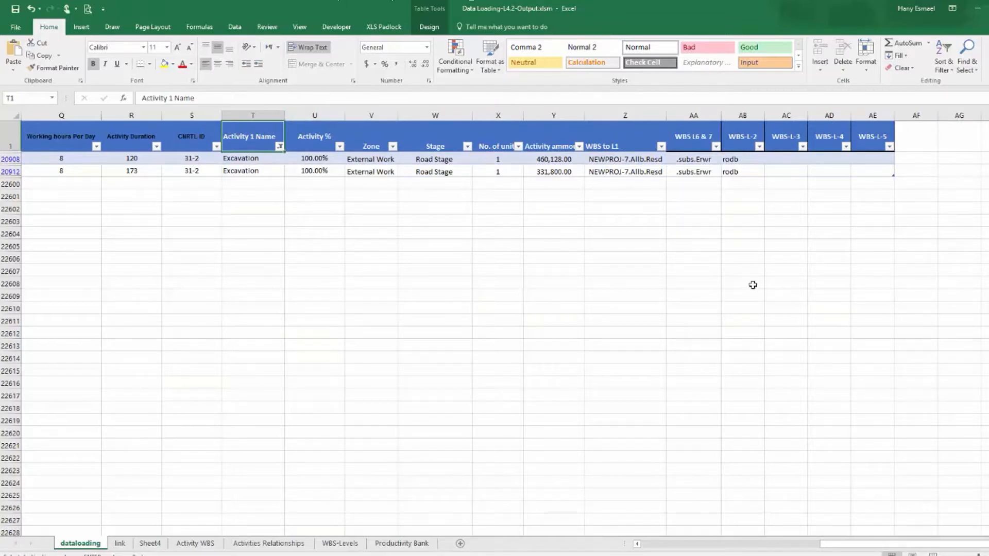
click(455, 159)
click(455, 172)
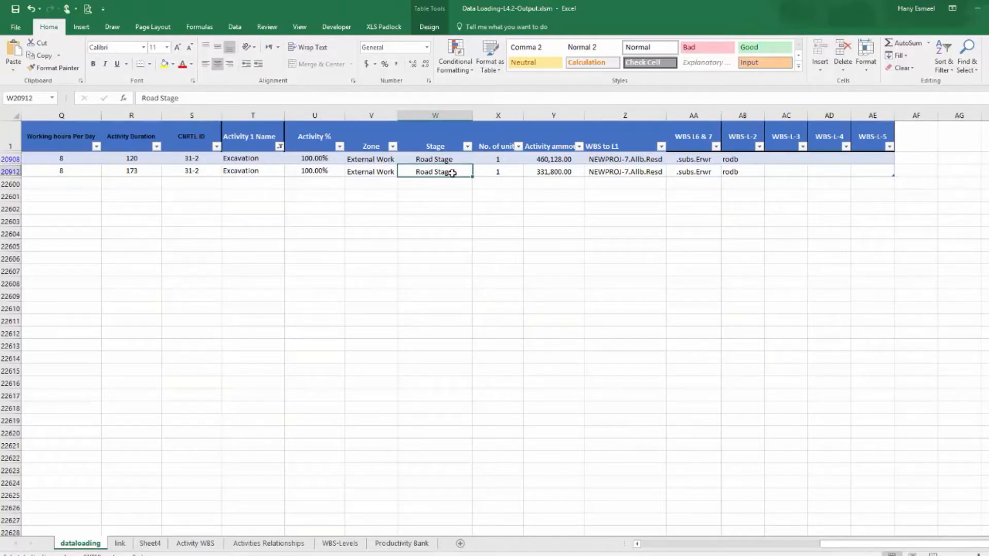
click(442, 159)
click(441, 172)
Add Roads below Boundary Walls in the link sheet's Stage list, copied from Main Roads and trimmed.
click(120, 544)
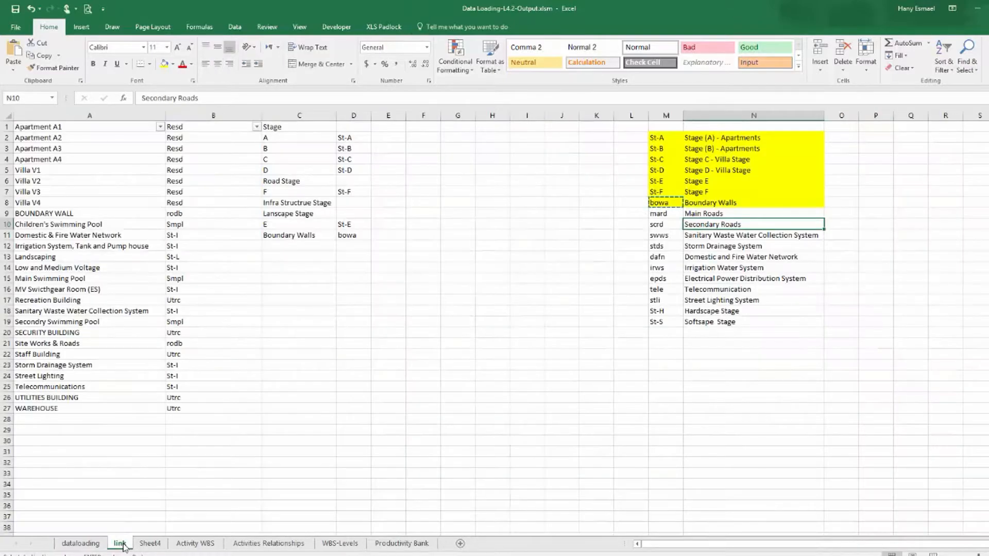
click(716, 213)
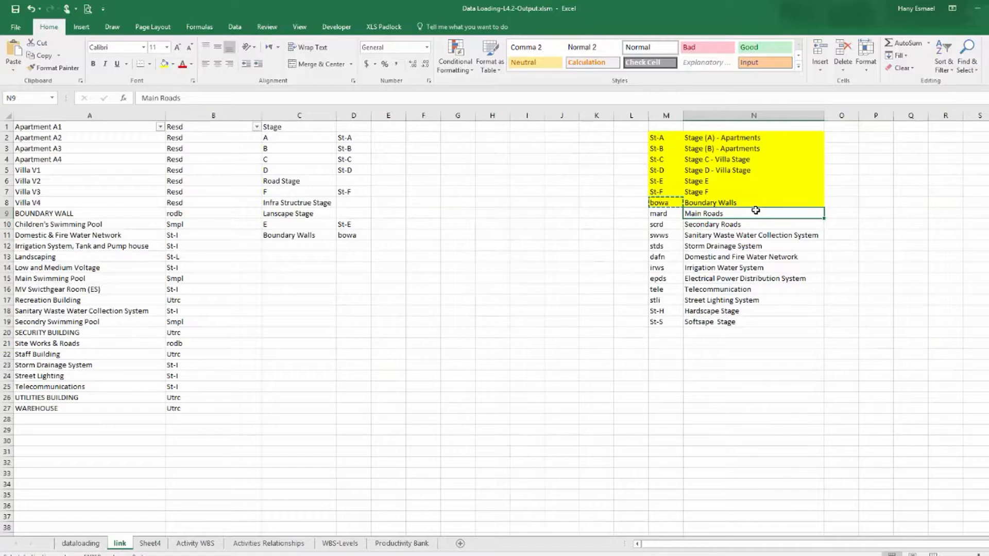
right_click(717, 212)
click(742, 231)
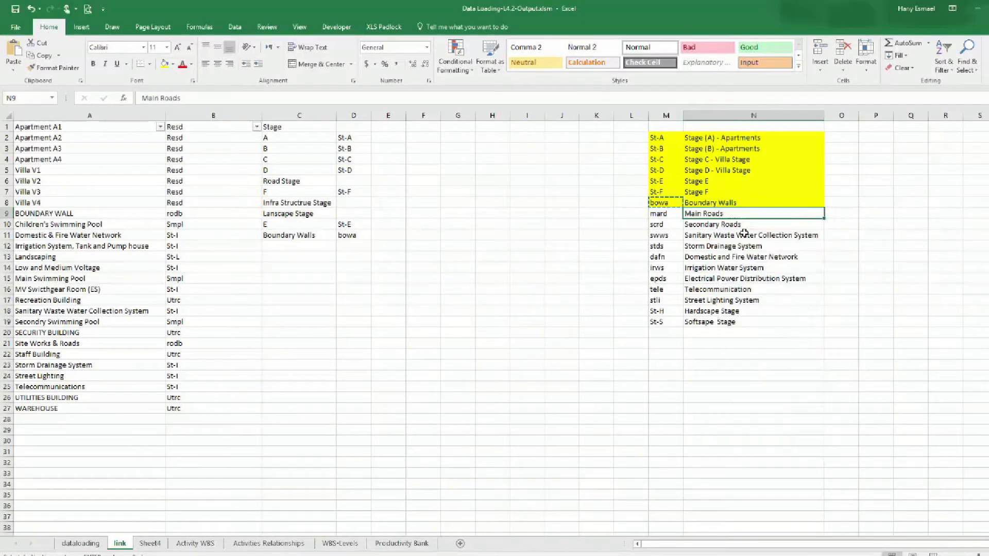
right_click(283, 247)
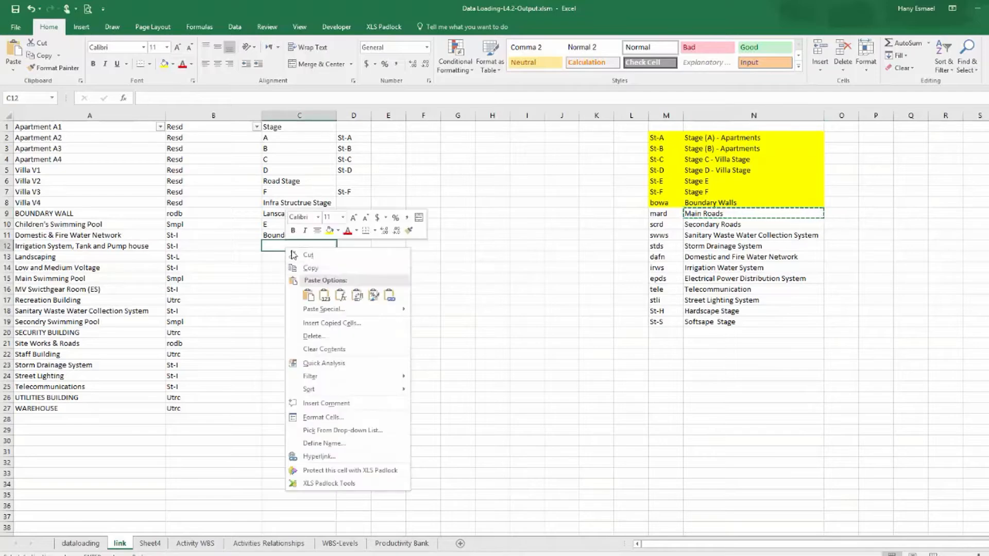
click(325, 298)
double_click(278, 246)
drag(283, 246, 234, 245)
key(BackSpace)
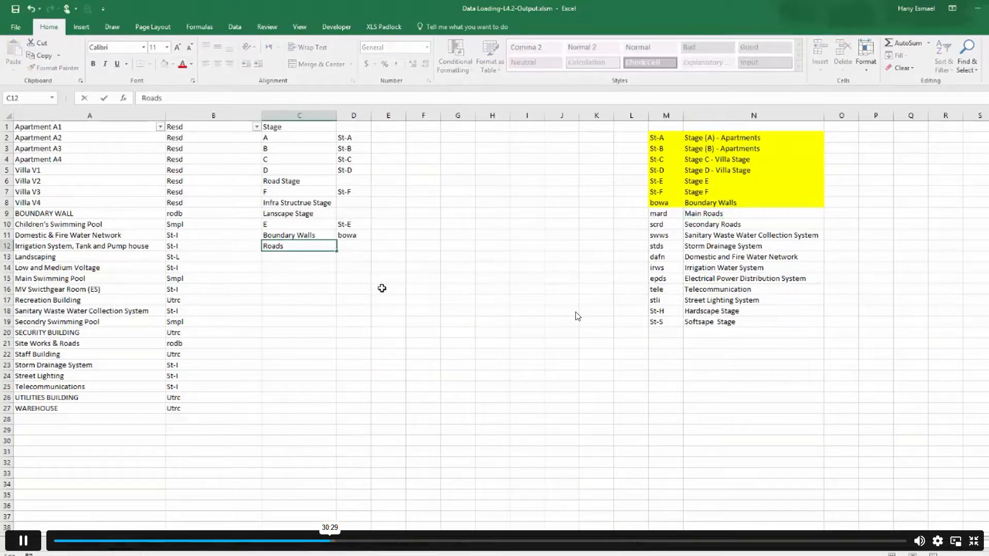
click(381, 288)
click(273, 247)
right_click(270, 246)
click(294, 262)
Clear the Activity 1 Name filter in the data-loading table and widen that column.
click(81, 544)
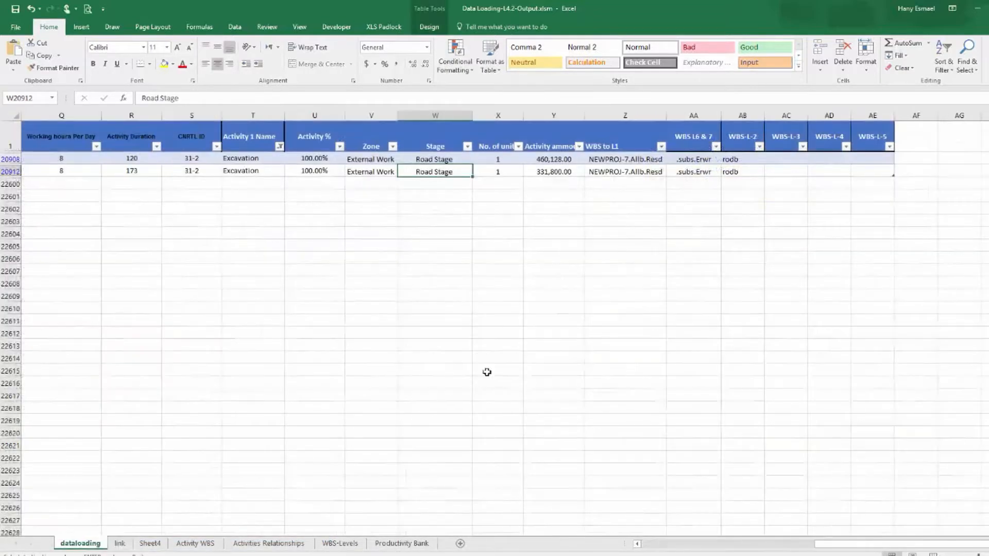
click(280, 147)
click(222, 354)
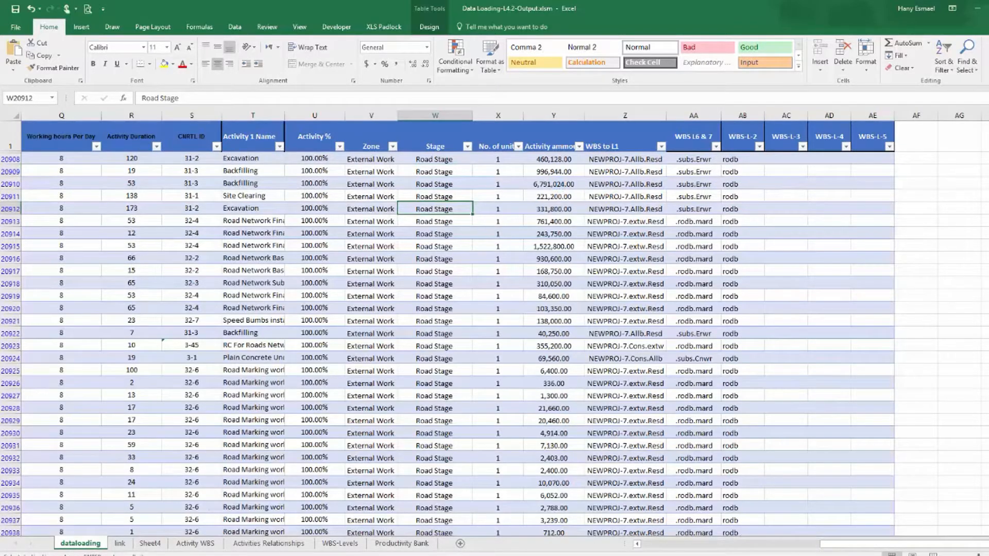
drag(285, 114, 365, 113)
Scroll through the road rows to review their Stage entries.
scroll(305, 294, down, 10)
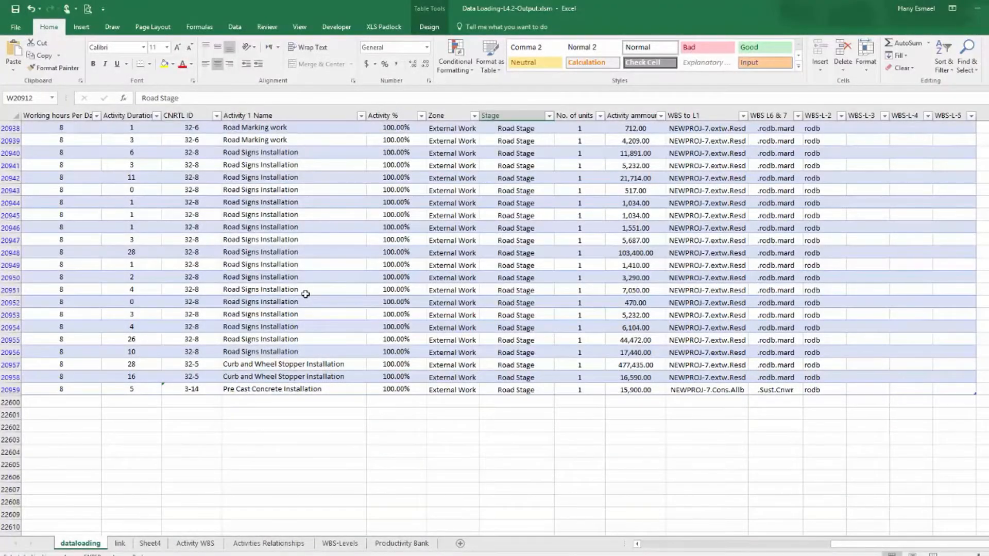
scroll(306, 294, up, 10)
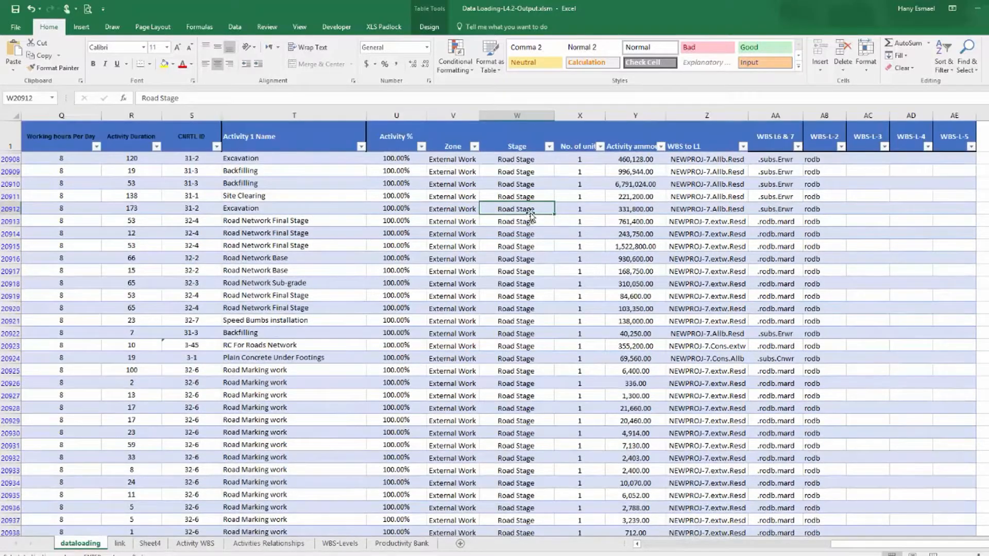
click(534, 197)
click(528, 162)
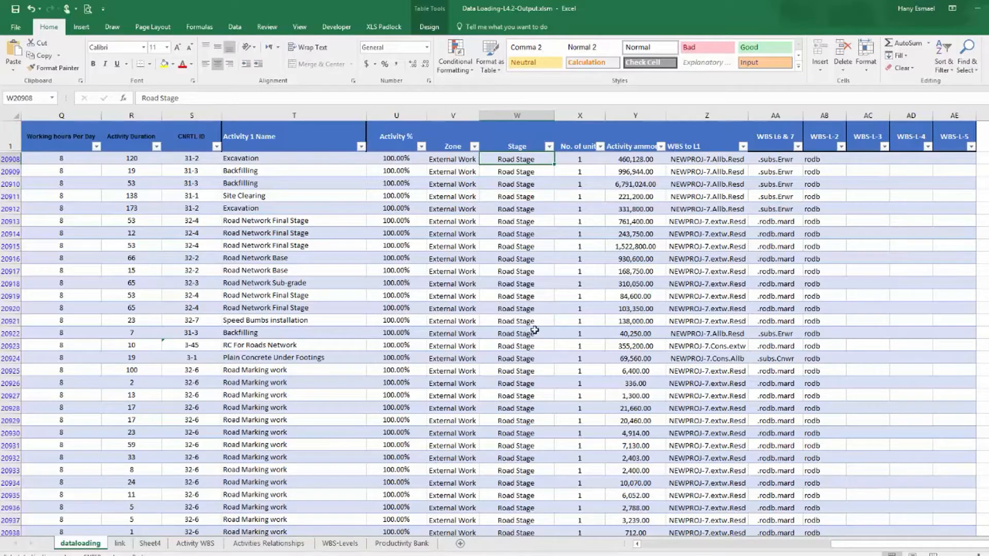
mouse_move(873, 546)
mouse_down()
mouse_move(840, 546)
mouse_move(866, 546)
mouse_up()
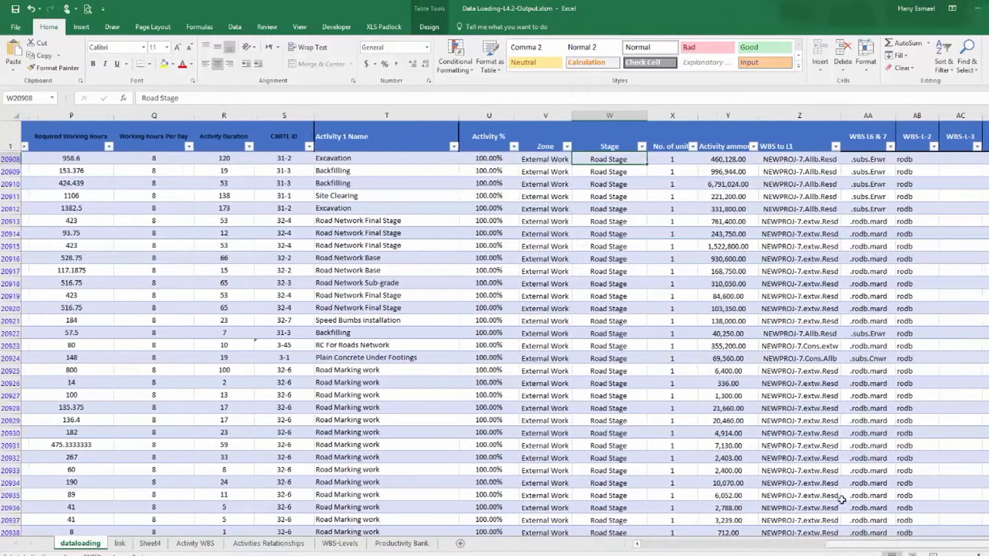
scroll(617, 347, down, 10)
scroll(617, 352, up, 9)
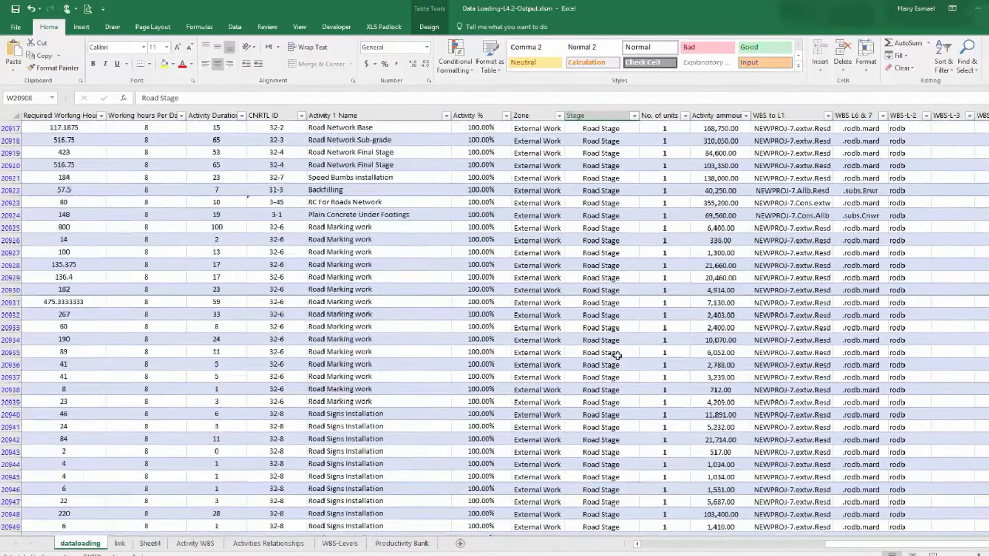
scroll(617, 355, up, 1)
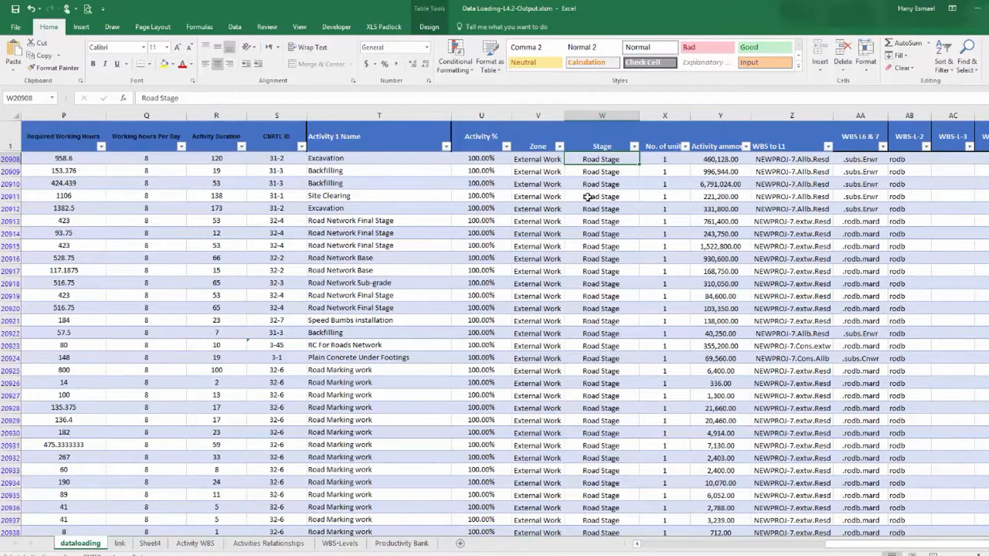
Copy Road Stage from the data-loading Stage column into the link sheet's Stage list in place of Roads.
right_click(602, 160)
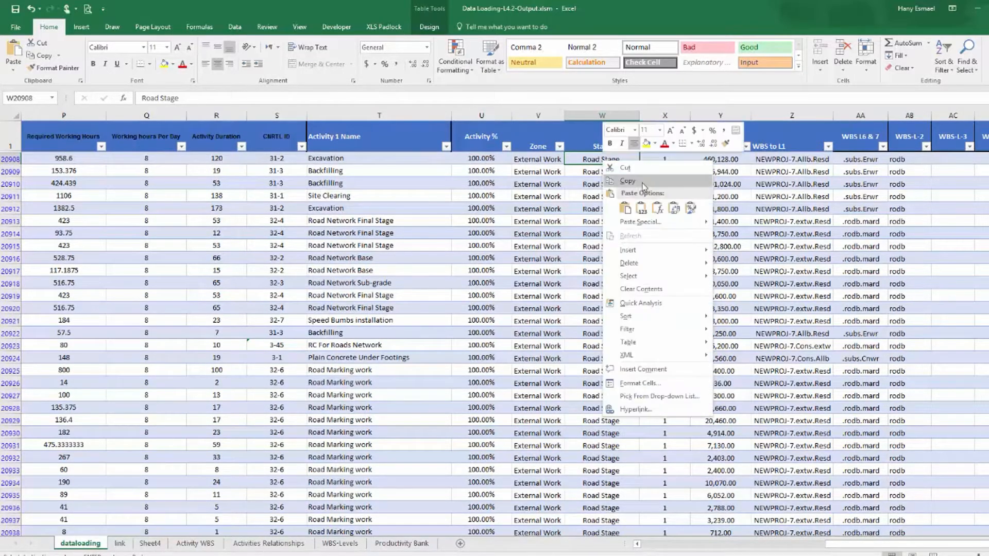
click(634, 179)
click(120, 544)
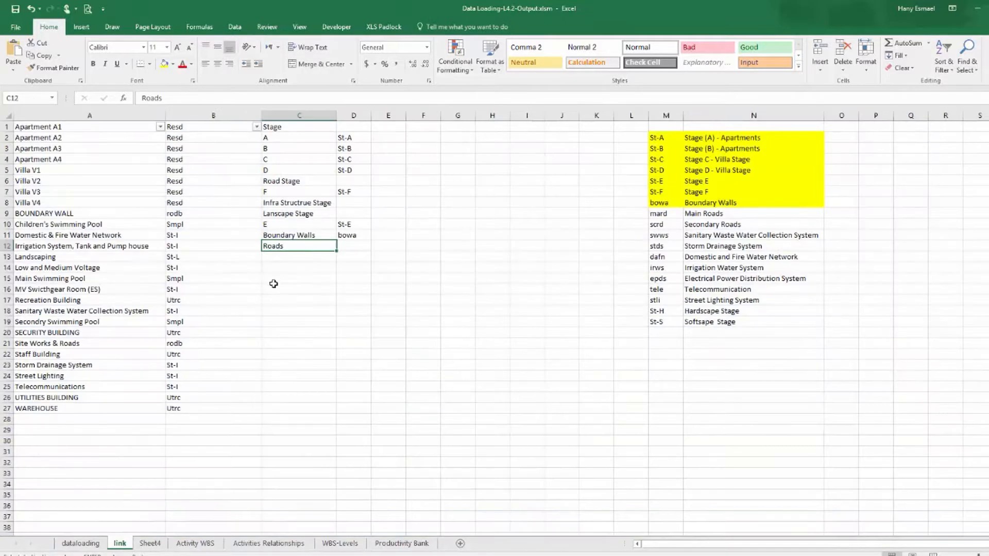
right_click(284, 246)
click(326, 294)
click(287, 311)
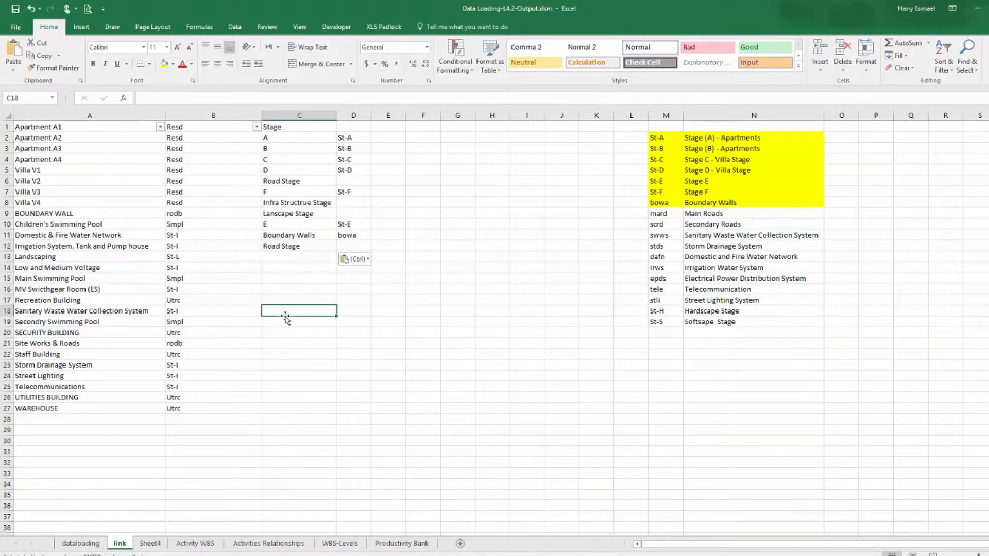
Copy the mard code into column D beside Road Stage.
click(292, 246)
click(354, 247)
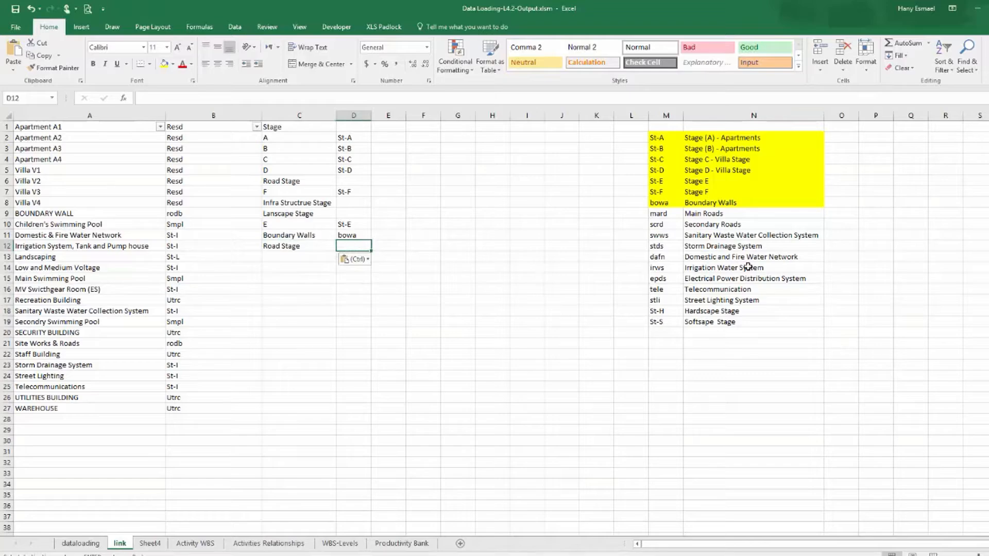
click(664, 216)
right_click(664, 216)
click(685, 233)
right_click(363, 247)
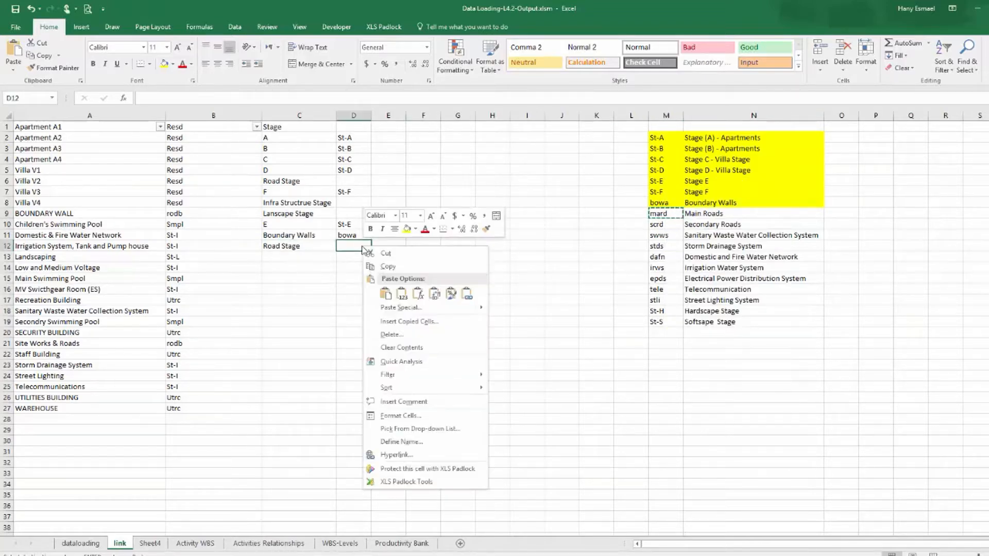
click(396, 294)
click(375, 321)
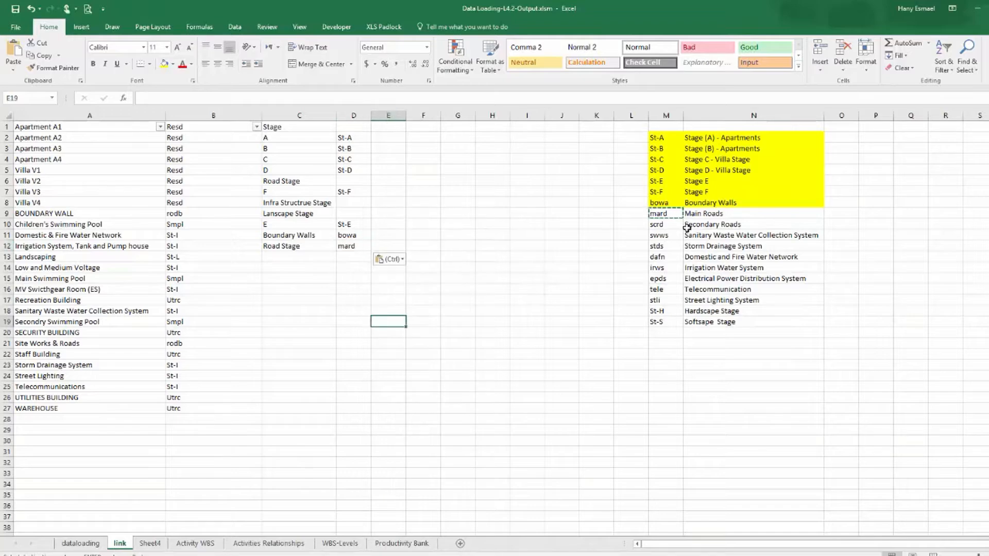
Highlight the mard and scrd code rows in yellow on the link sheet.
click(672, 214)
mouse_move(695, 218)
mouse_down()
mouse_move(732, 220)
mouse_move(702, 211)
mouse_up()
click(164, 63)
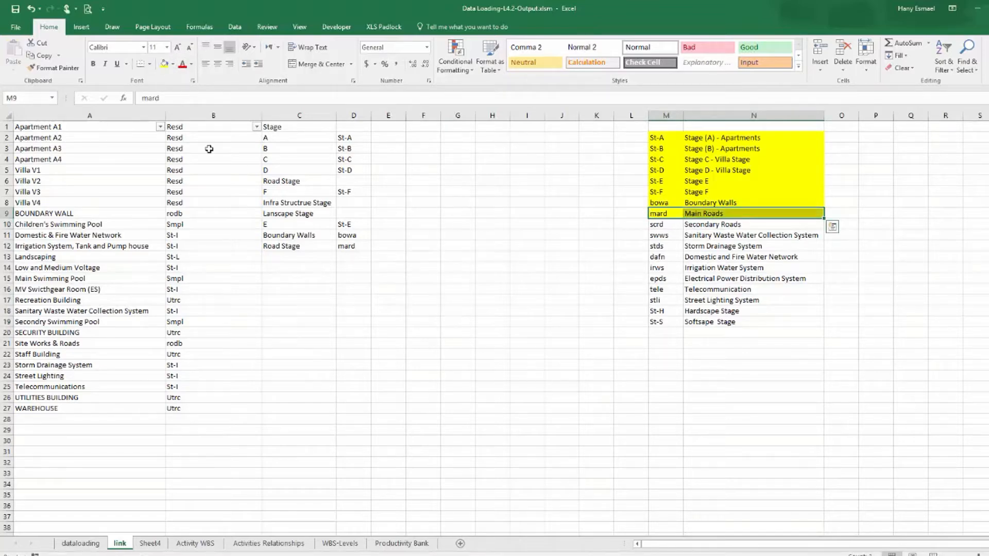
drag(650, 227, 747, 227)
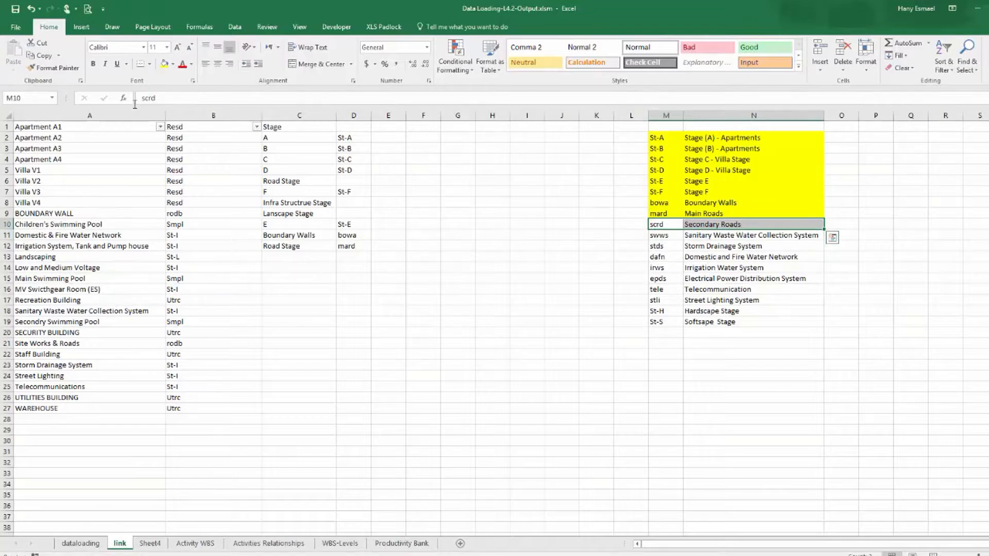
click(164, 63)
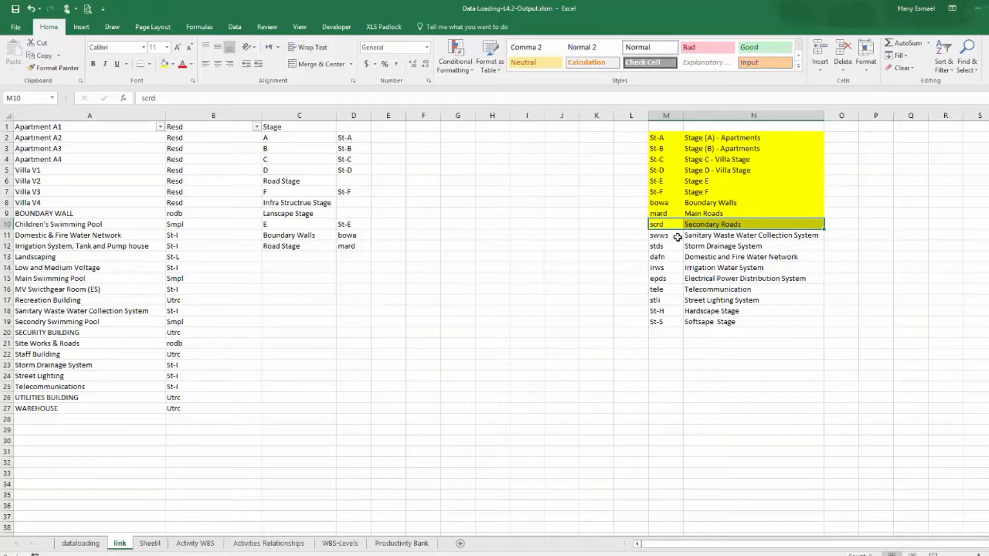
click(708, 238)
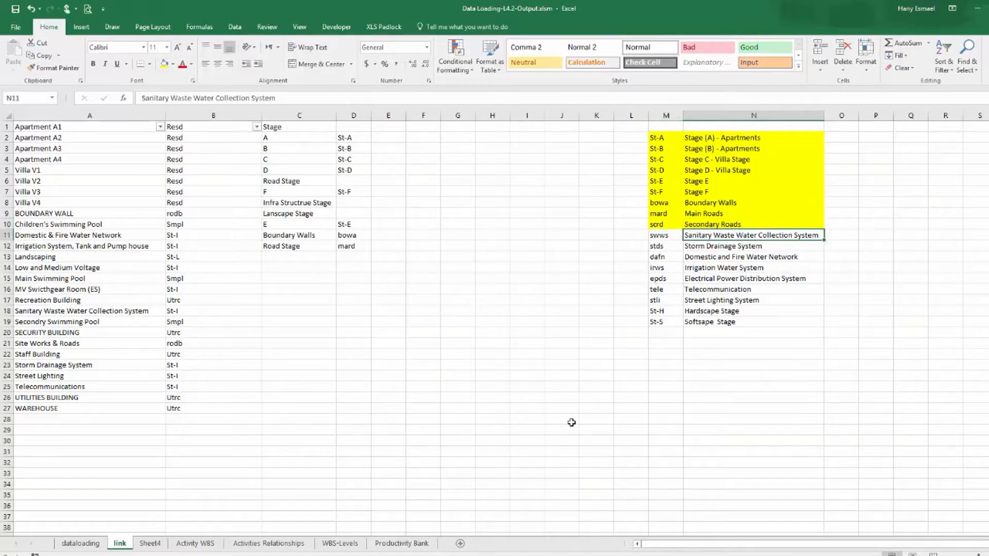
Filter the data-loading table's Type column to show only Sanitary Waste Water Collection System rows.
click(80, 544)
drag(890, 545, 642, 545)
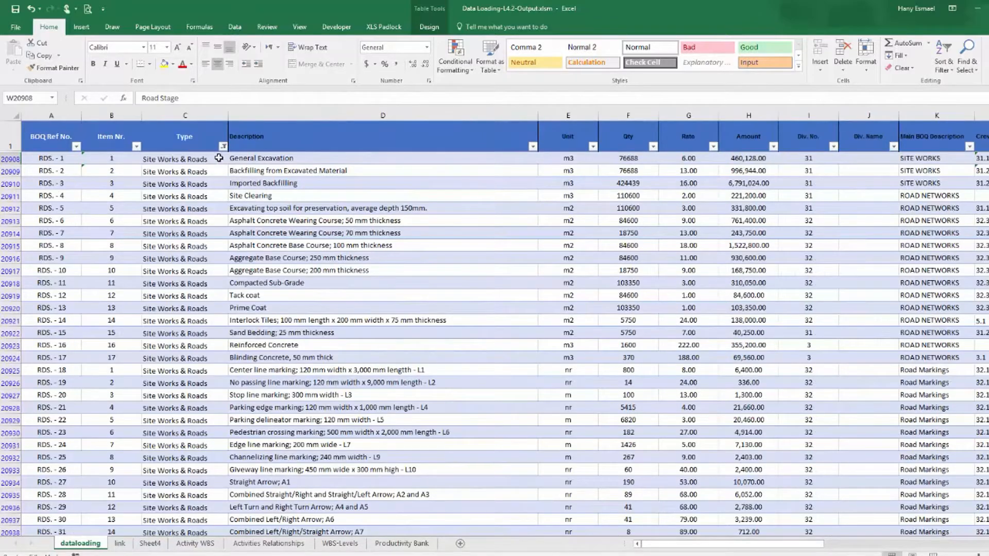
click(223, 147)
click(135, 252)
drag(221, 270, 220, 288)
click(183, 313)
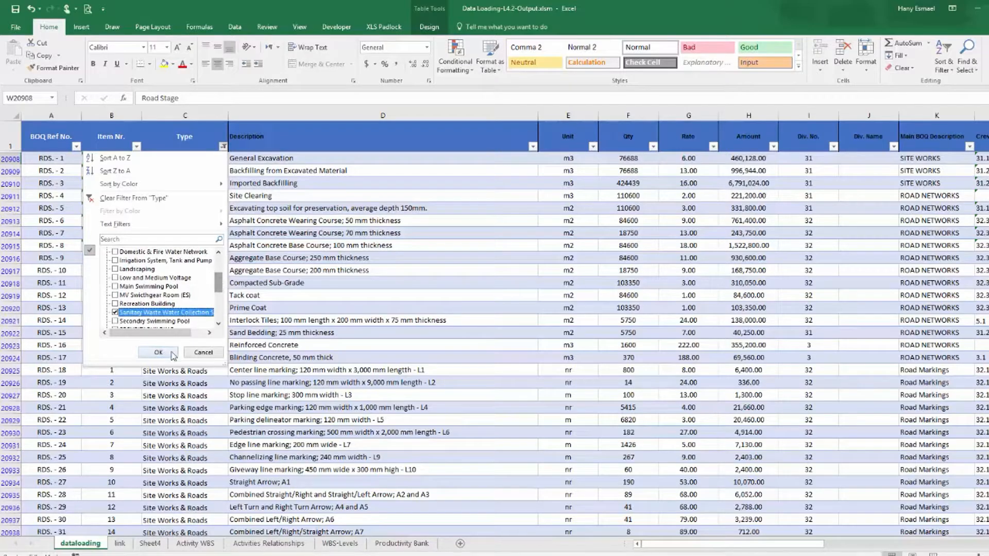
click(172, 354)
Scroll across to review the Stage entries of the sanitary rows.
click(742, 223)
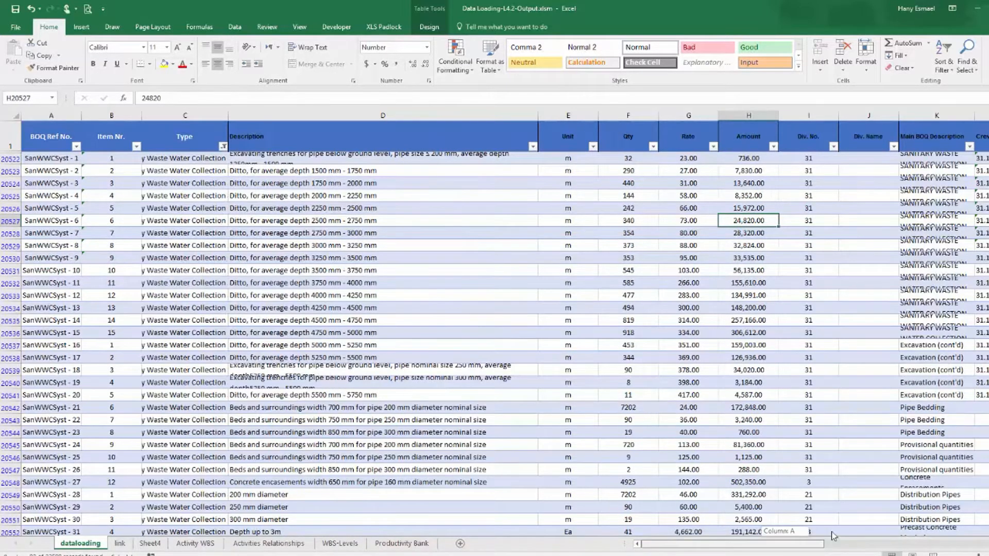
drag(787, 550, 958, 550)
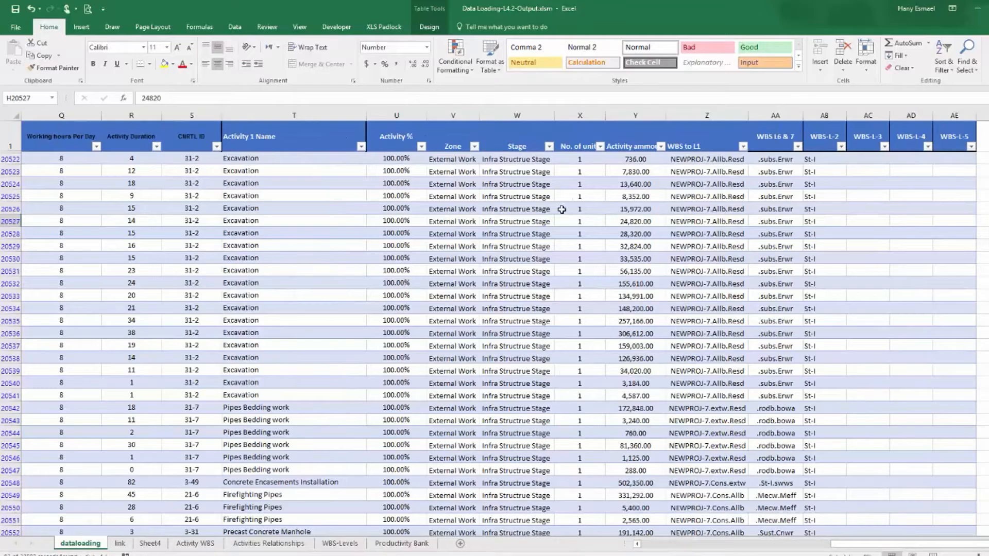
click(536, 161)
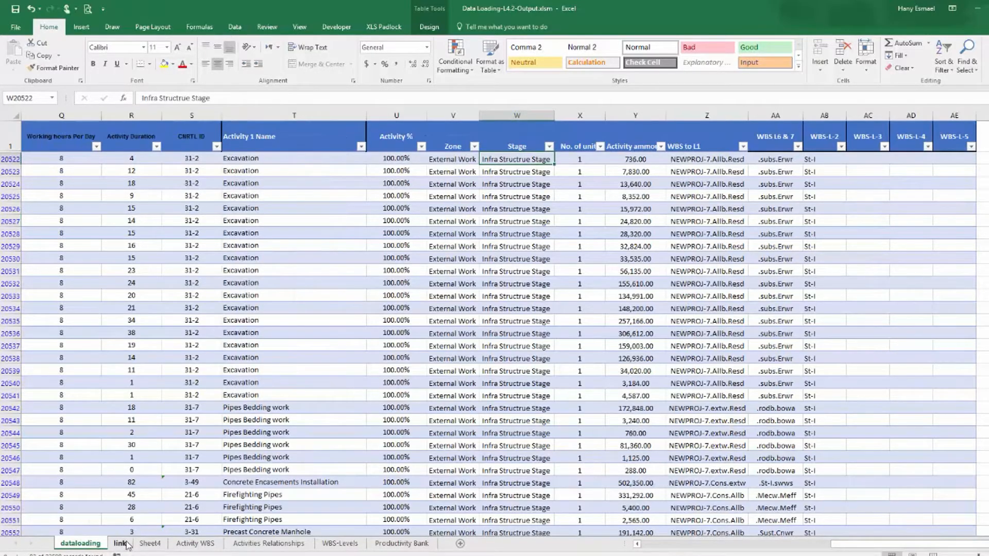
Copy Sanitary Waste Water Collection System into the link sheet's Stage list below Road Stage and autofit that column.
click(121, 544)
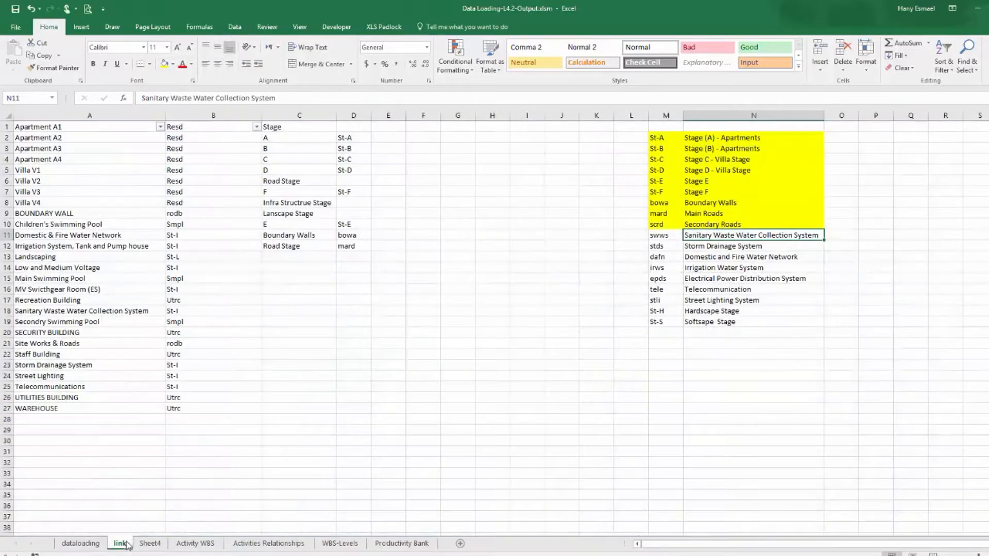
right_click(704, 237)
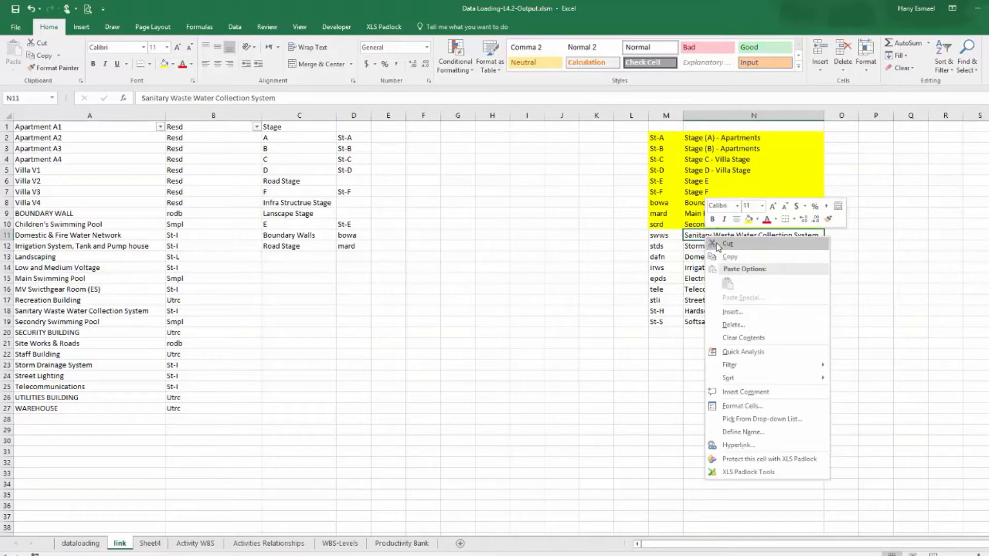
click(729, 256)
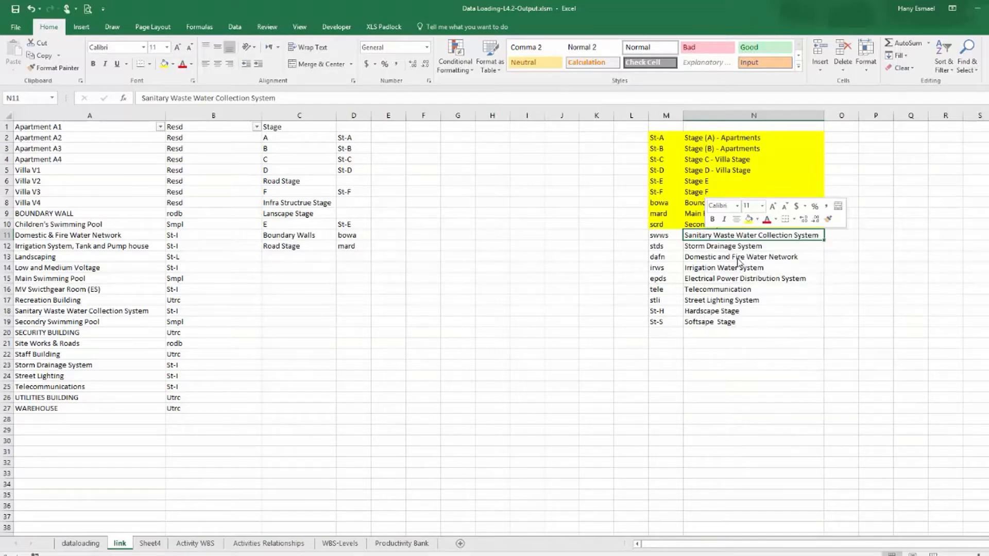
click(316, 259)
right_click(315, 259)
click(335, 304)
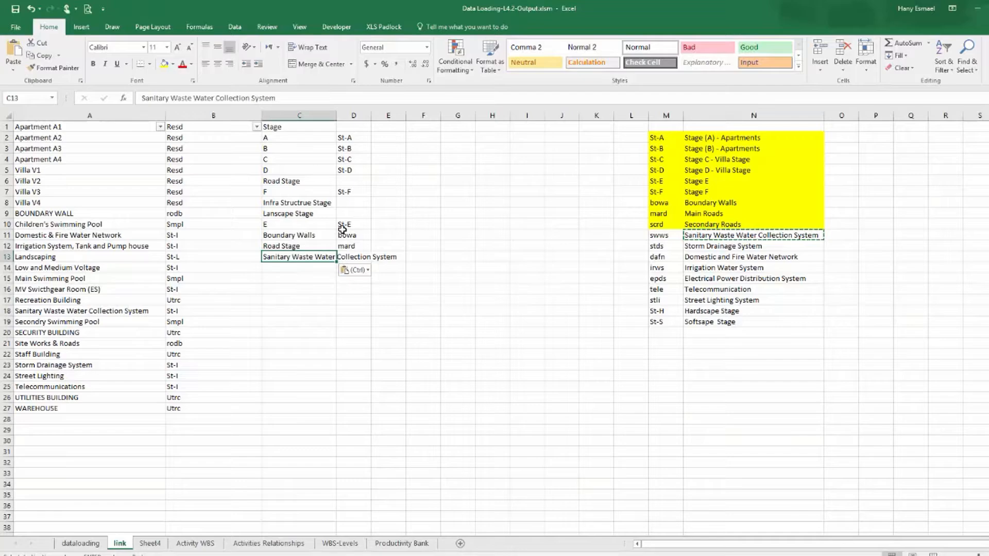
double_click(337, 115)
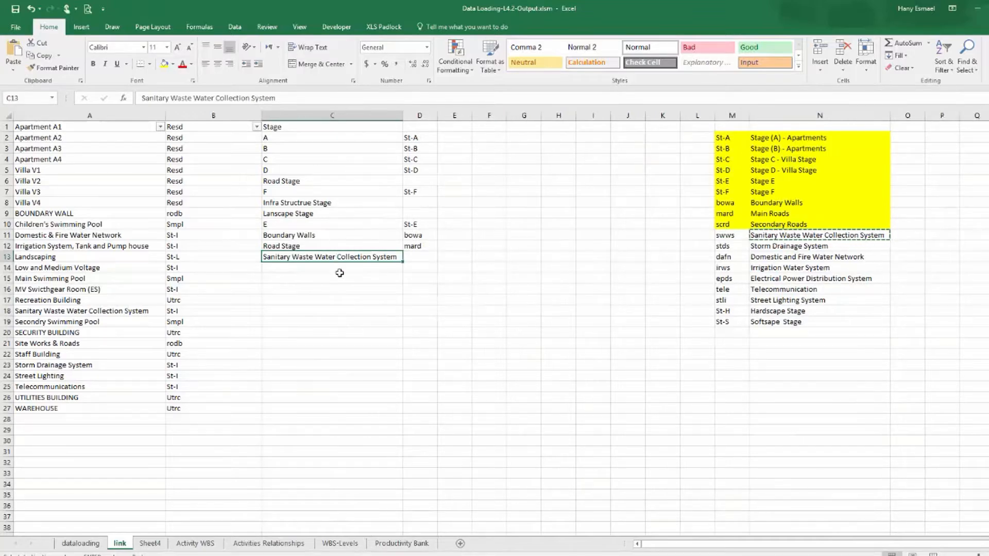
Paste Sanitary Waste Water Collection System as the Stage of the filtered sanitary rows and fill it down.
click(72, 543)
right_click(497, 159)
click(536, 204)
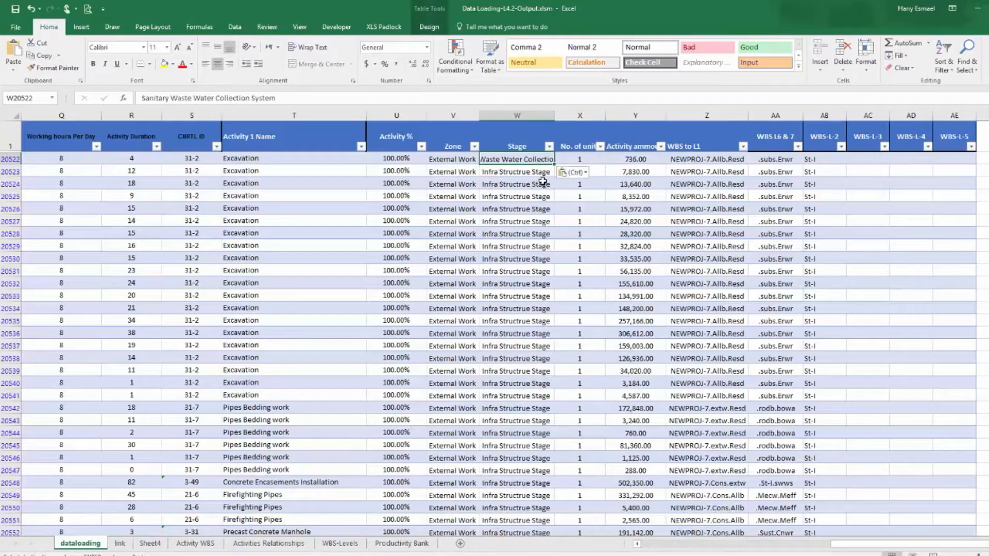
drag(553, 166, 531, 520)
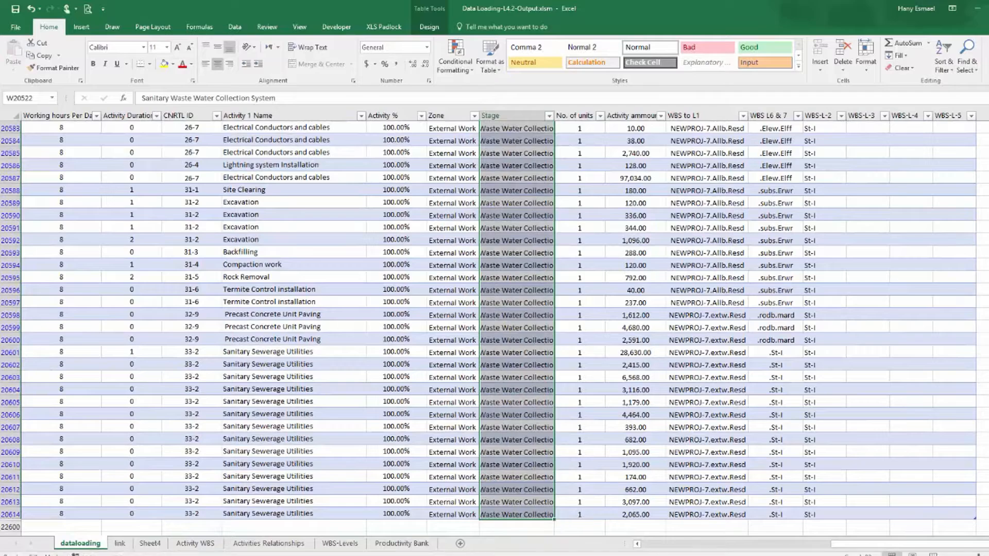
Copy the swws code into column D beside Sanitary Waste Water Collection System and highlight the swws row in yellow.
click(120, 544)
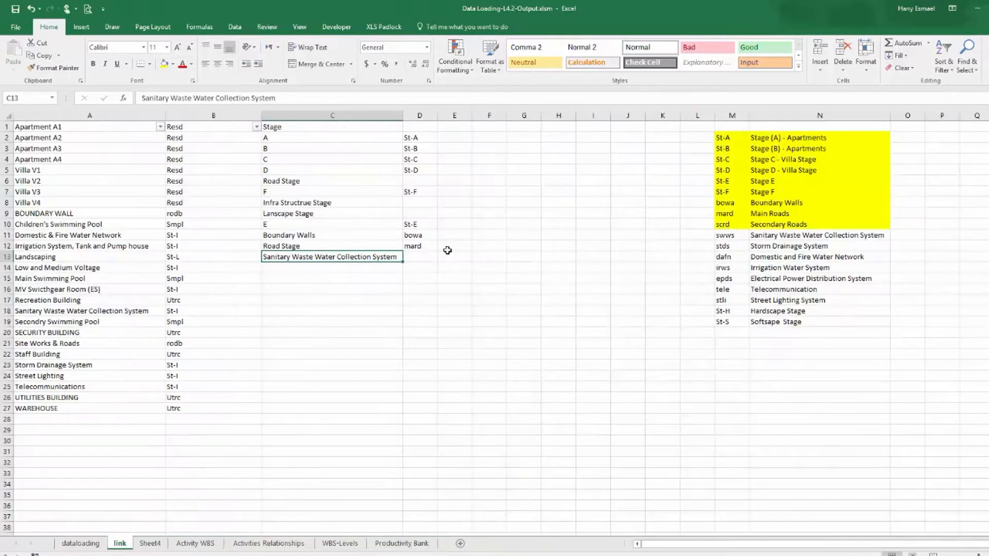
click(728, 235)
right_click(729, 235)
click(758, 268)
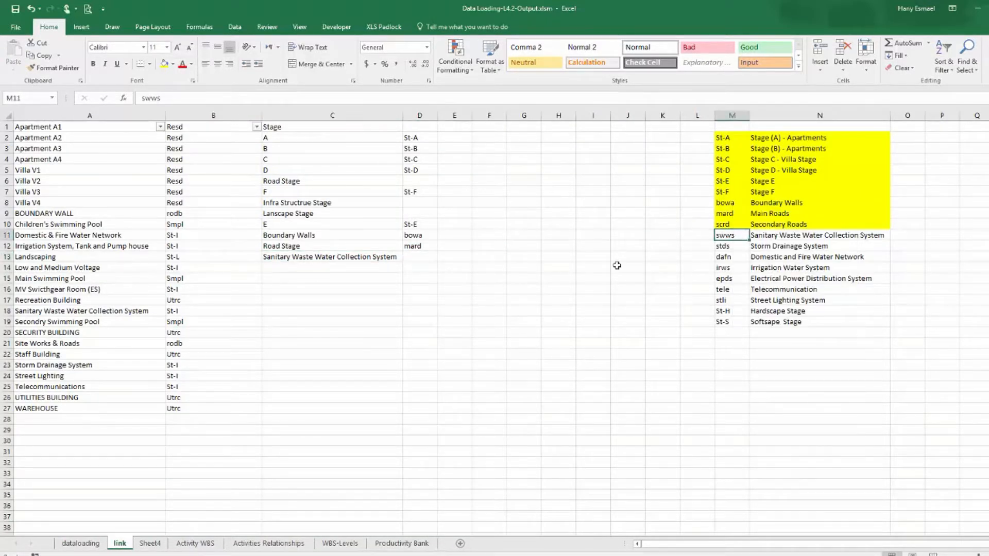
right_click(417, 257)
click(454, 302)
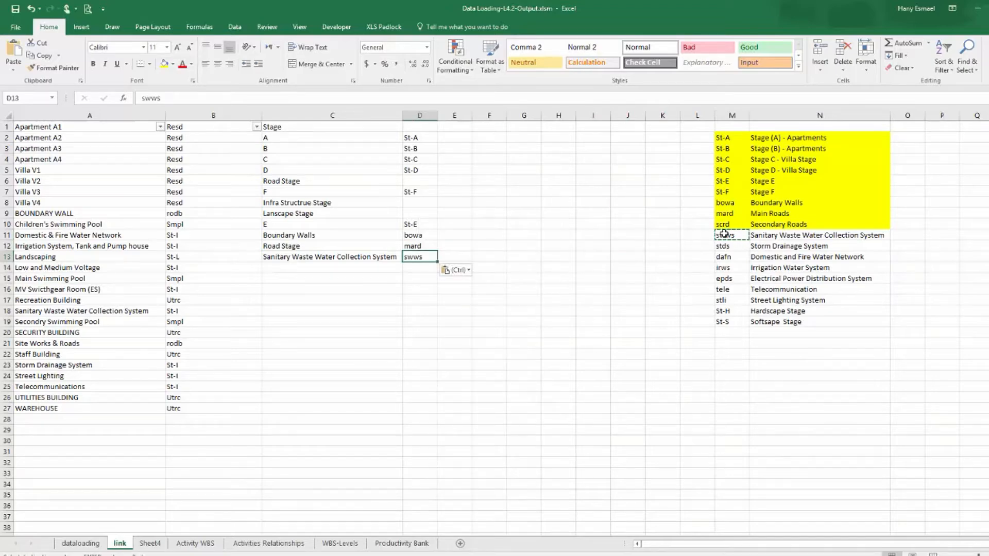
drag(732, 235, 804, 235)
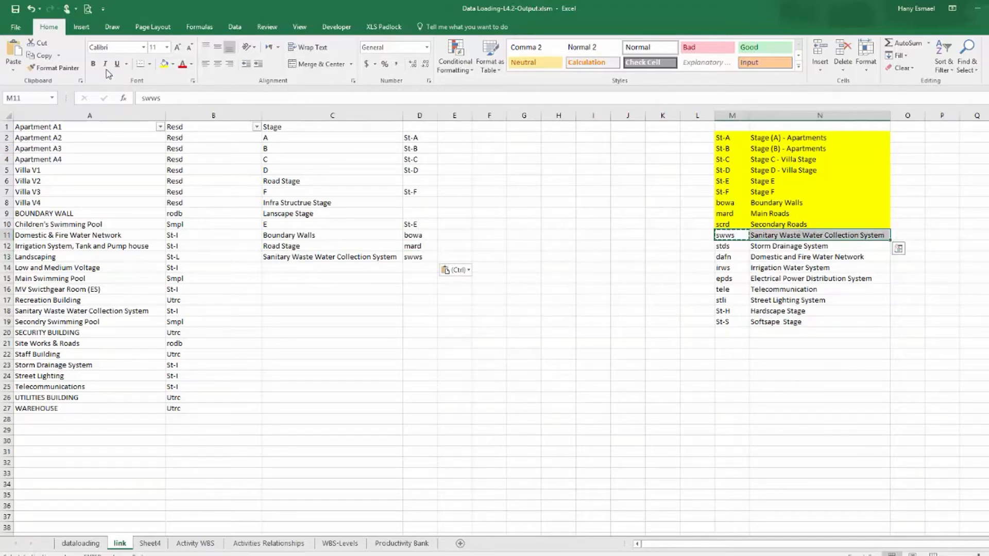
click(164, 63)
Copy Storm Drainage System into the Stage list below Sanitary Waste Water Collection System.
click(792, 246)
right_click(792, 246)
click(829, 268)
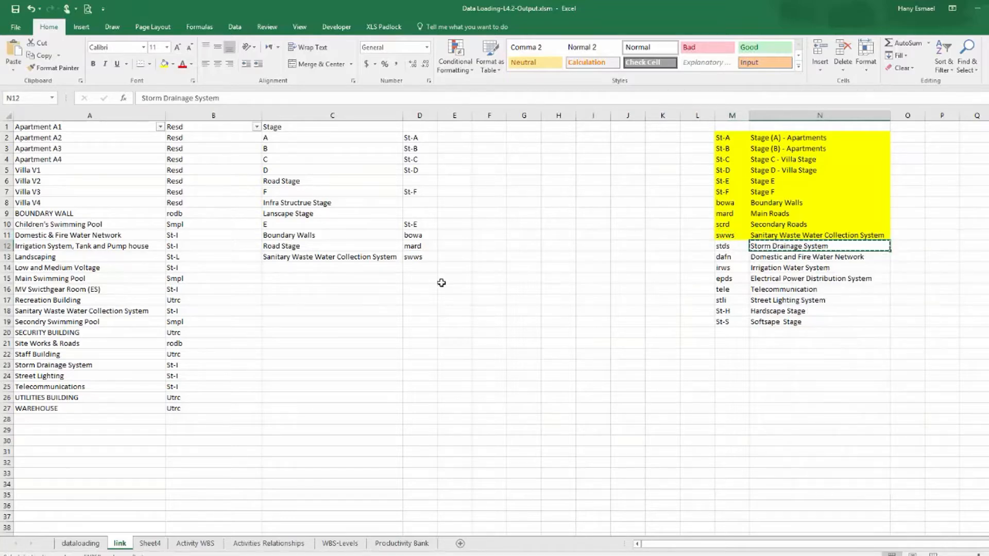
right_click(316, 266)
click(356, 312)
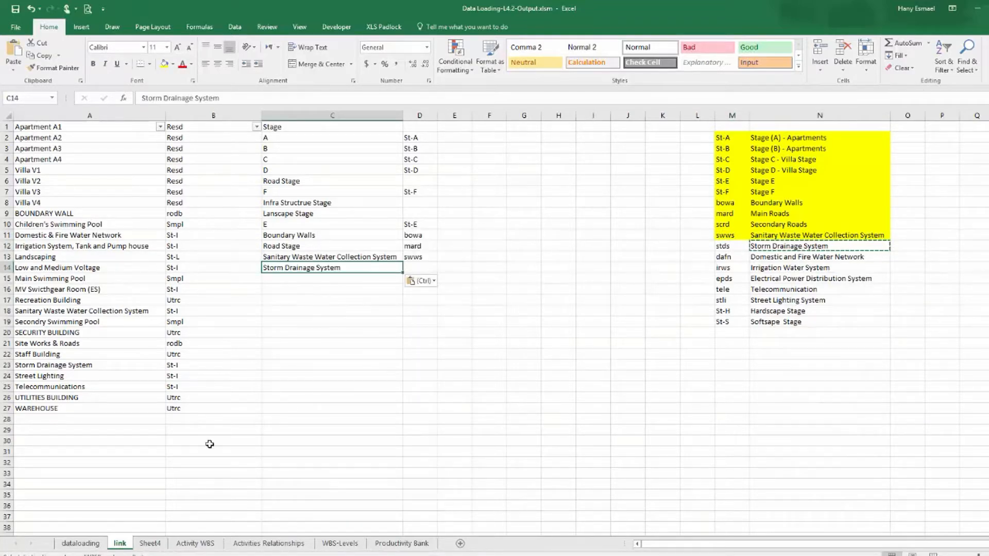
Filter the data-loading table's Type column to show only Storm Drainage System rows.
click(81, 544)
drag(837, 547, 647, 547)
click(224, 116)
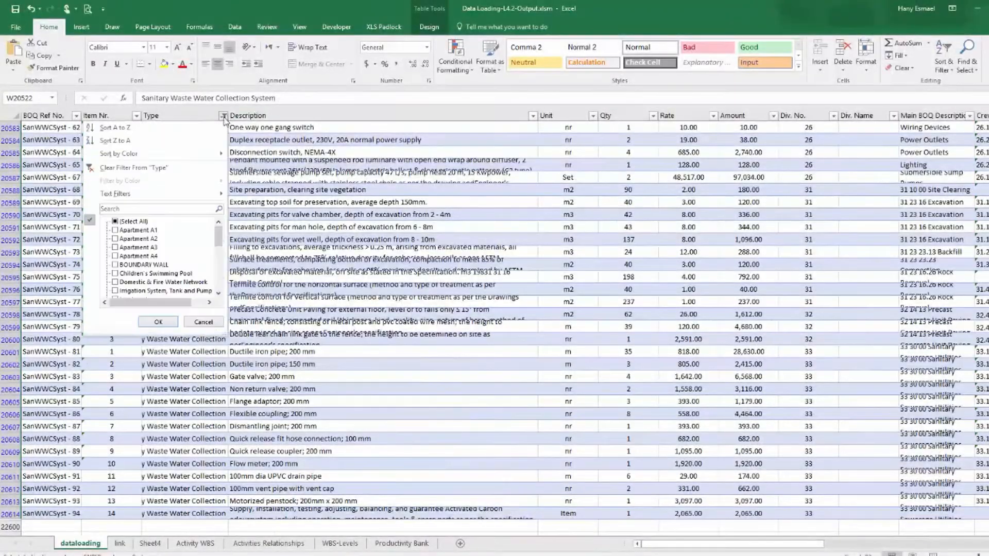
click(115, 221)
click(114, 221)
drag(219, 240, 219, 273)
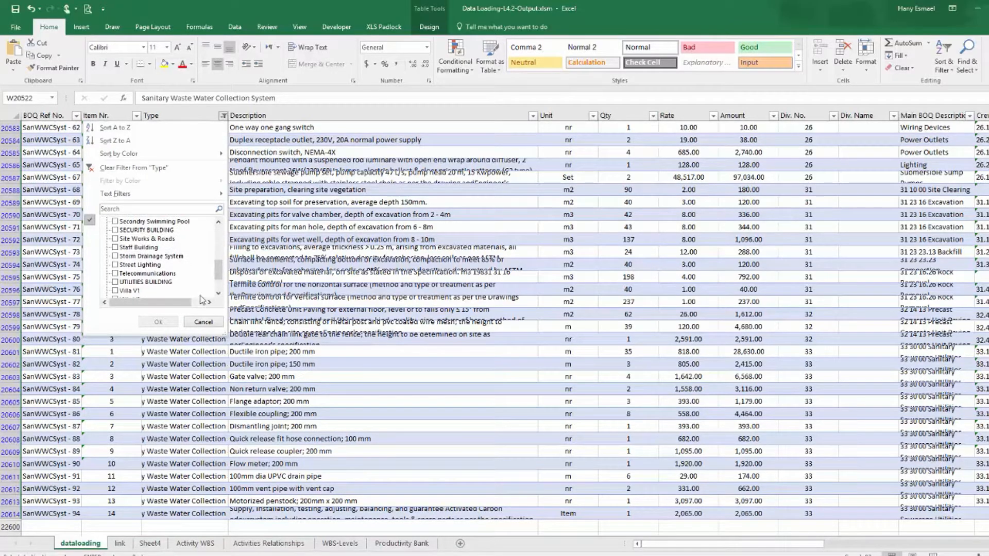
click(179, 258)
click(172, 323)
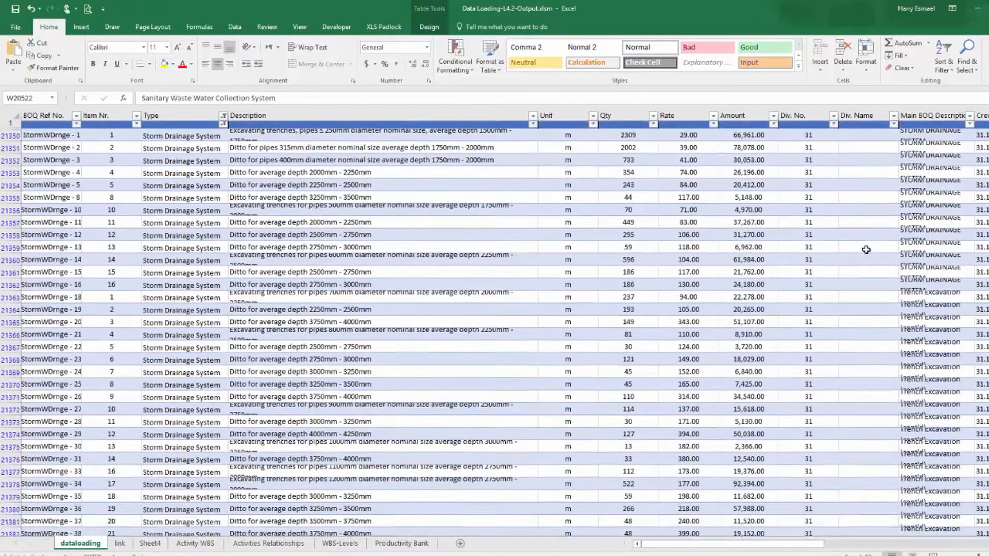
Paste Storm Drainage System as the Stage of the filtered storm drainage rows and fill it down.
scroll(876, 278, up, 1)
drag(763, 546, 961, 549)
click(515, 159)
right_click(522, 163)
click(558, 206)
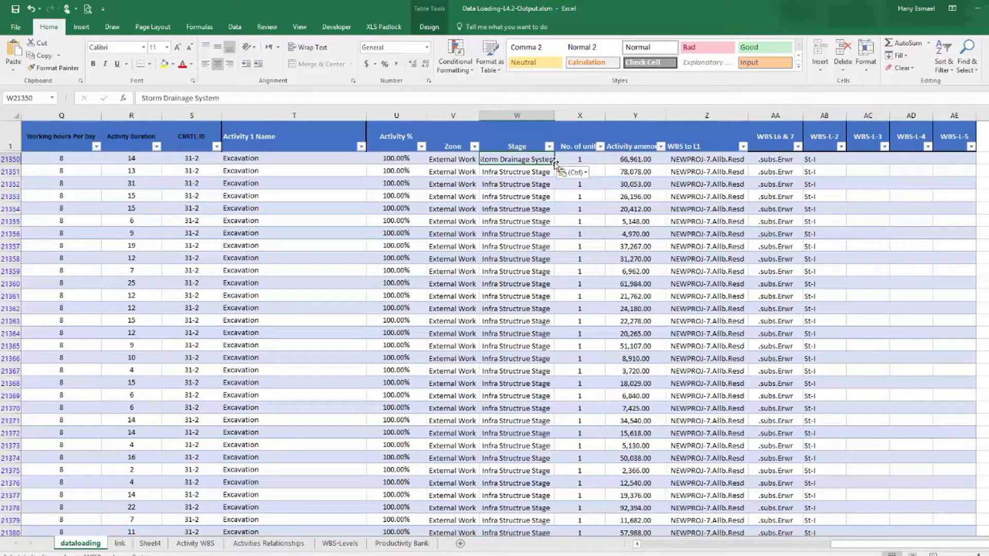
drag(556, 165, 508, 516)
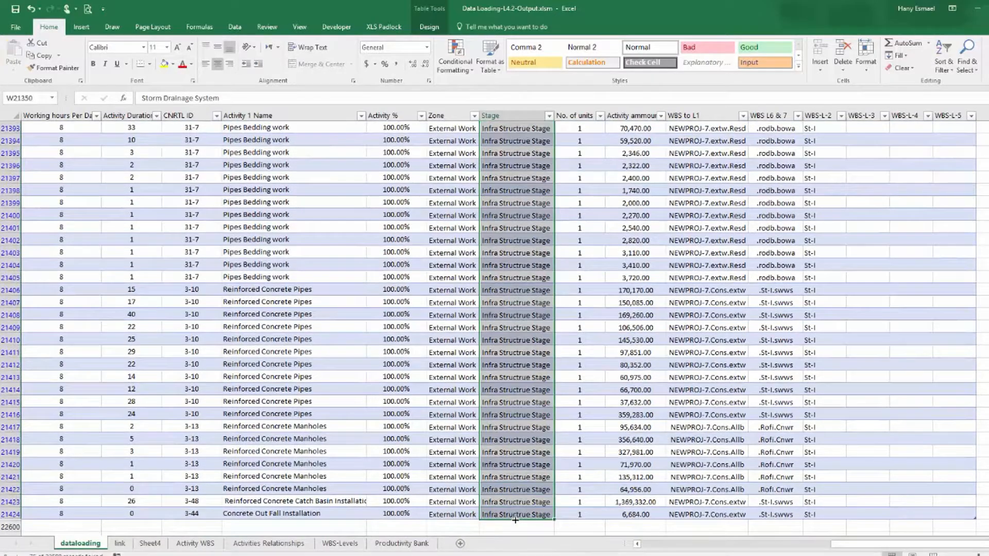
Copy the stds code beside Storm Drainage System and highlight the stds row in yellow.
click(120, 543)
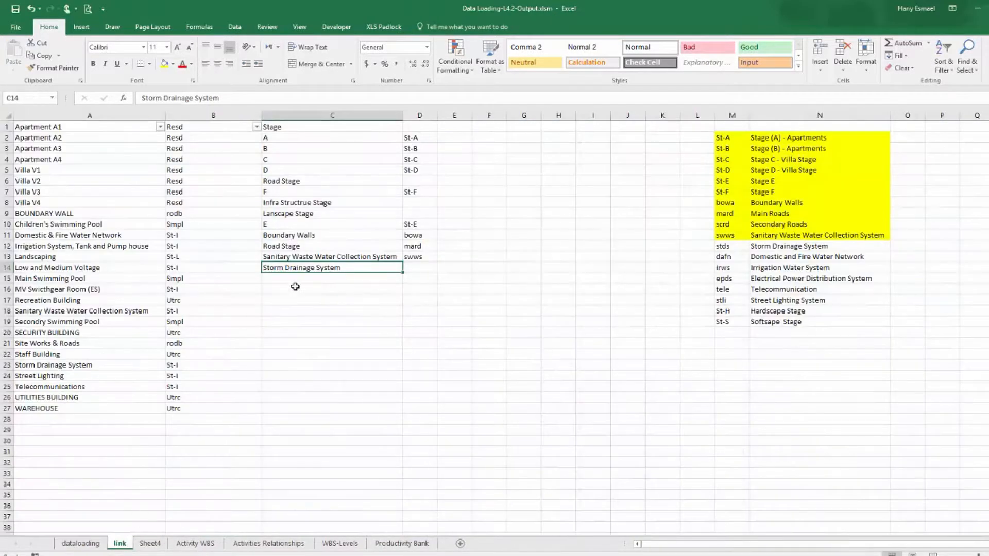
click(731, 246)
right_click(732, 246)
click(757, 268)
click(416, 267)
right_click(417, 267)
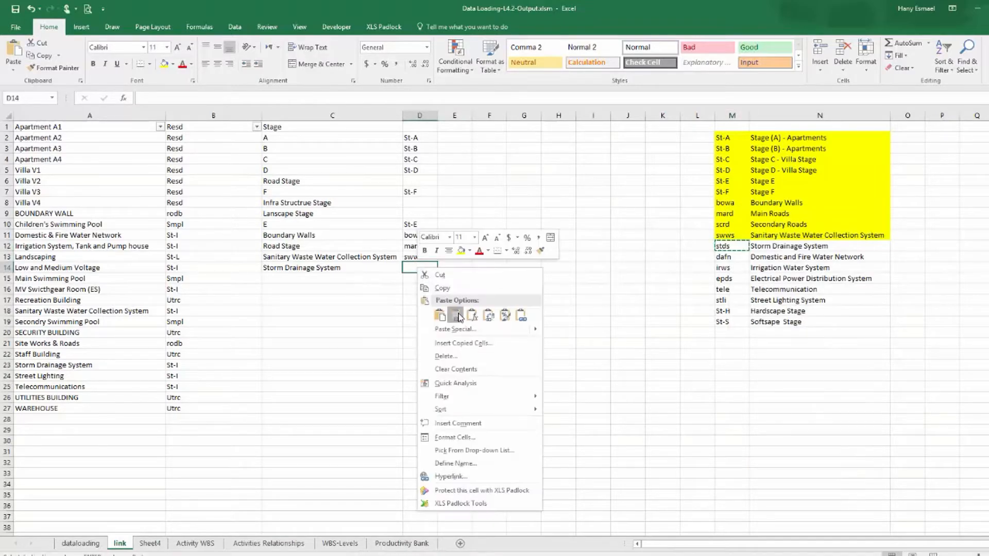
click(454, 317)
click(731, 246)
drag(789, 238, 793, 247)
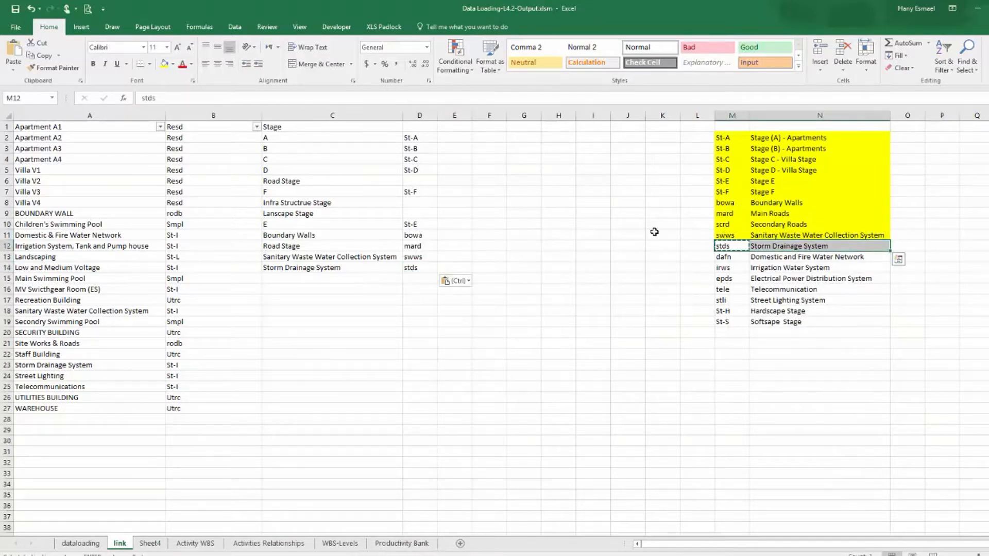
click(165, 65)
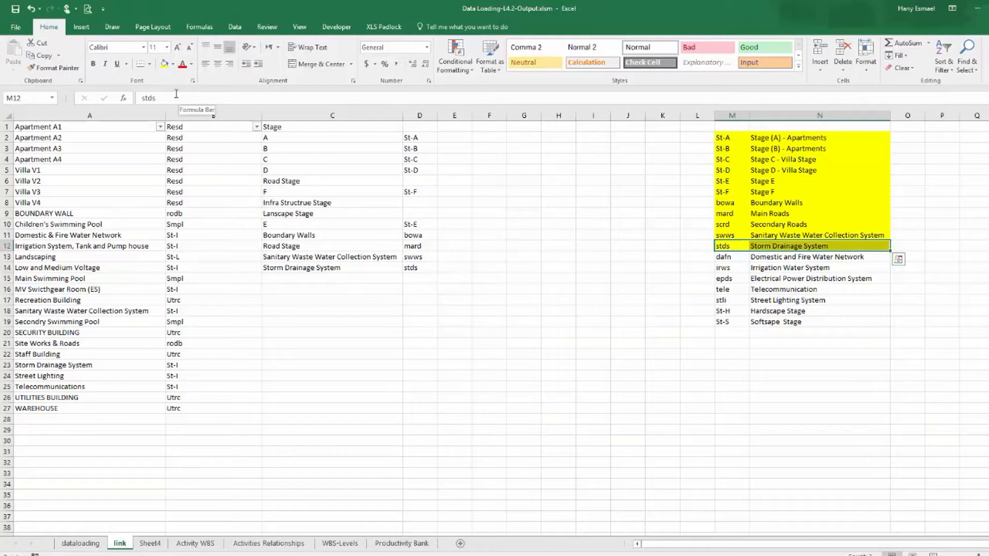
Copy Domestic and Fire Water Network into the Stage list below Storm Drainage System.
click(808, 258)
right_click(807, 258)
click(832, 280)
click(313, 279)
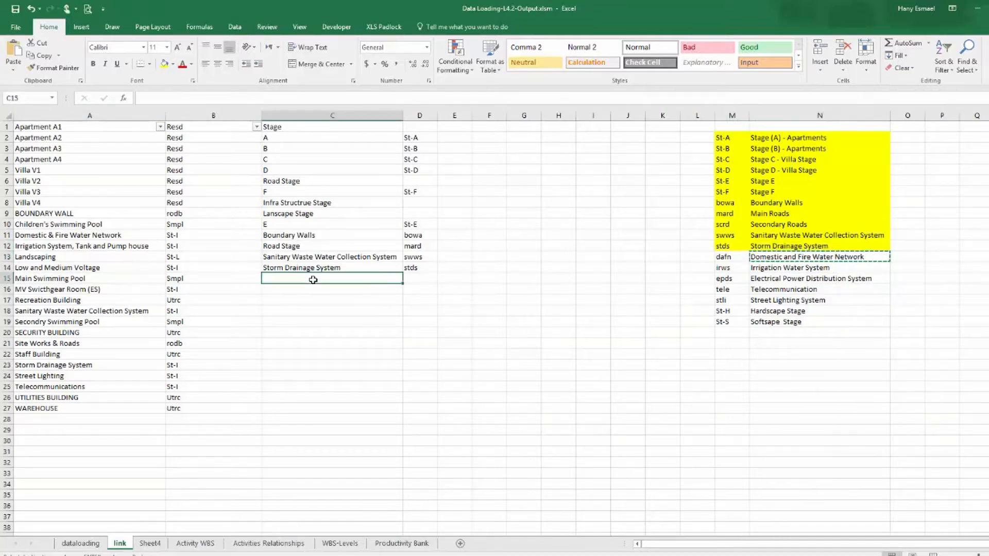
right_click(313, 280)
click(349, 326)
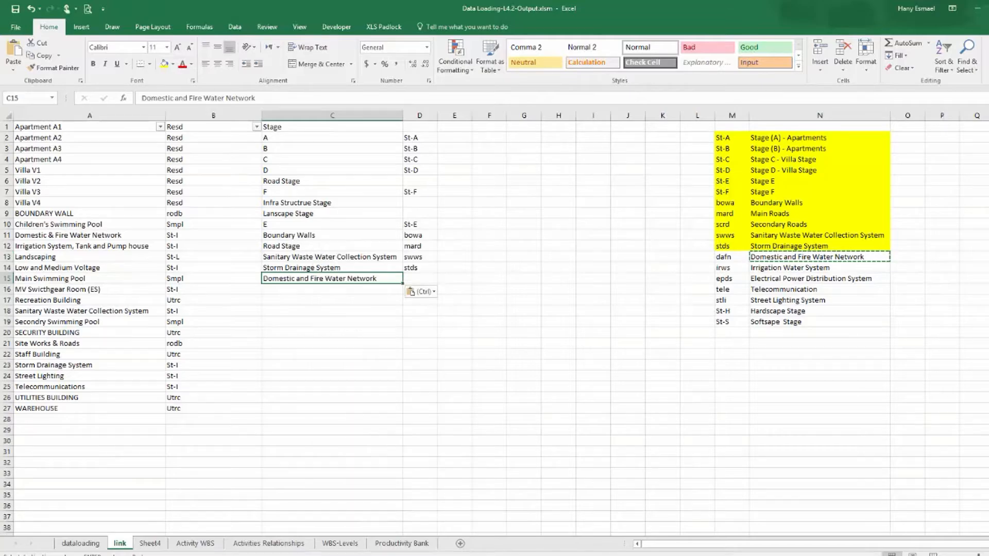
Filter the data-loading table's Type column to show only Domestic & Fire Water Network rows.
click(79, 544)
drag(876, 545, 670, 545)
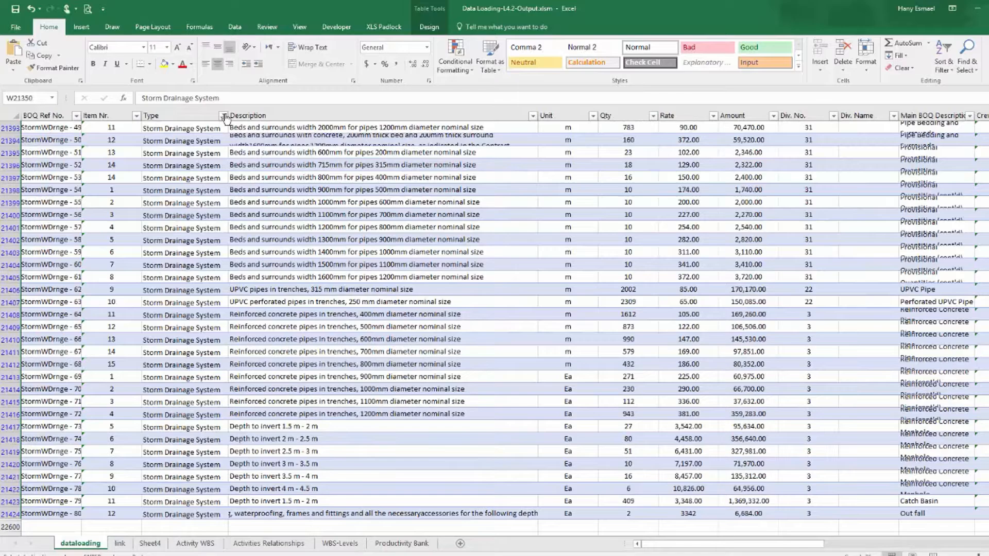
click(223, 116)
click(134, 222)
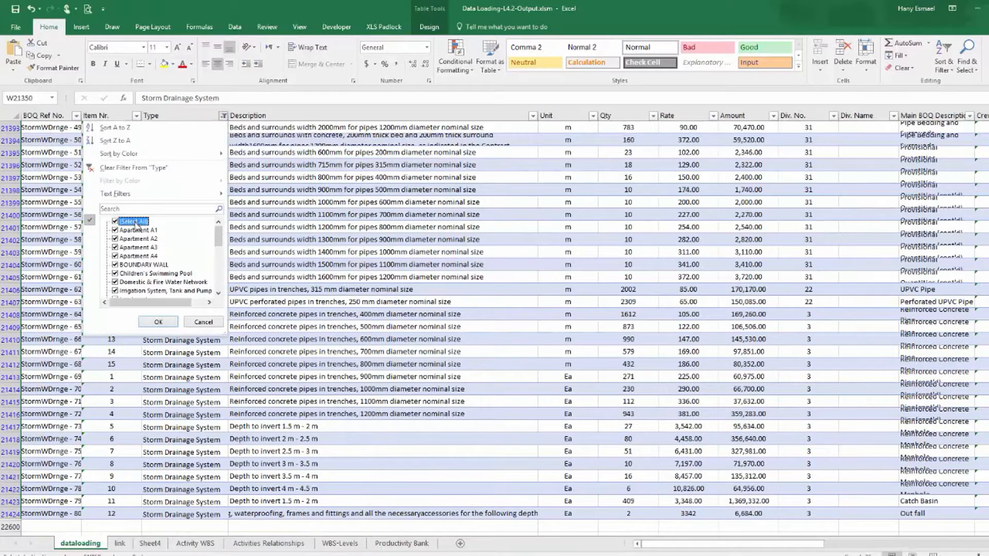
click(158, 322)
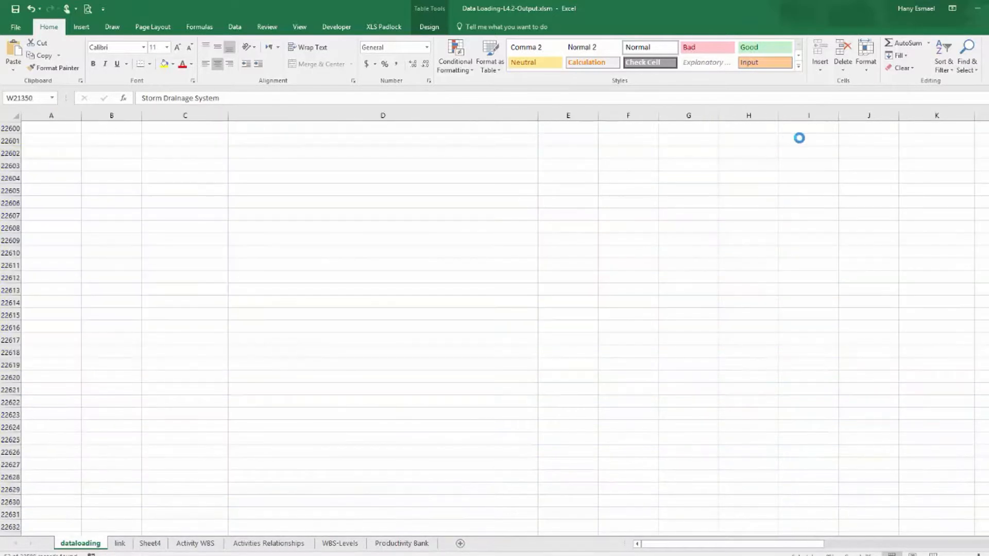
scroll(494, 324, up, 3)
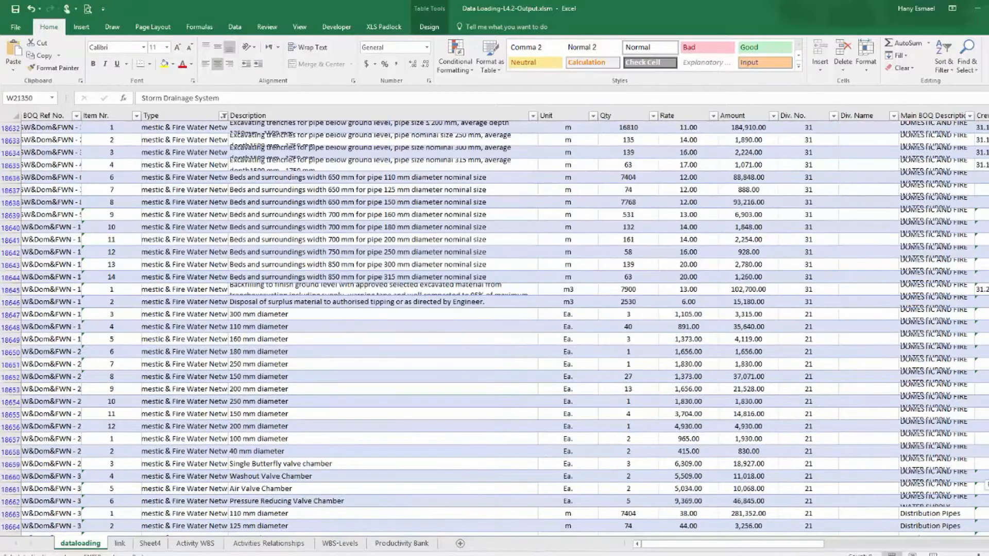
Paste Domestic and Fire Water Network as the Stage of the filtered rows and fill it down.
drag(740, 544, 825, 541)
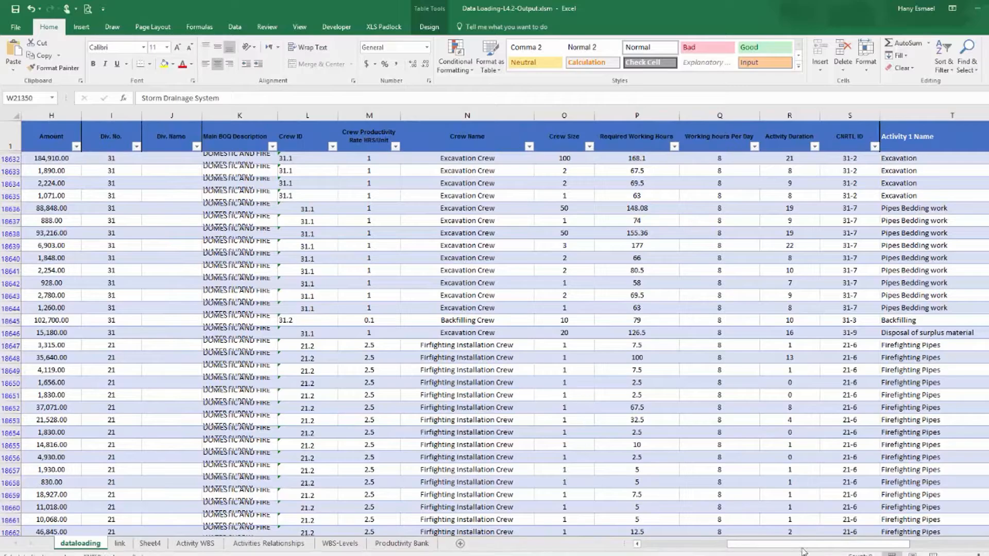
drag(888, 546, 988, 545)
click(522, 159)
right_click(523, 164)
click(560, 208)
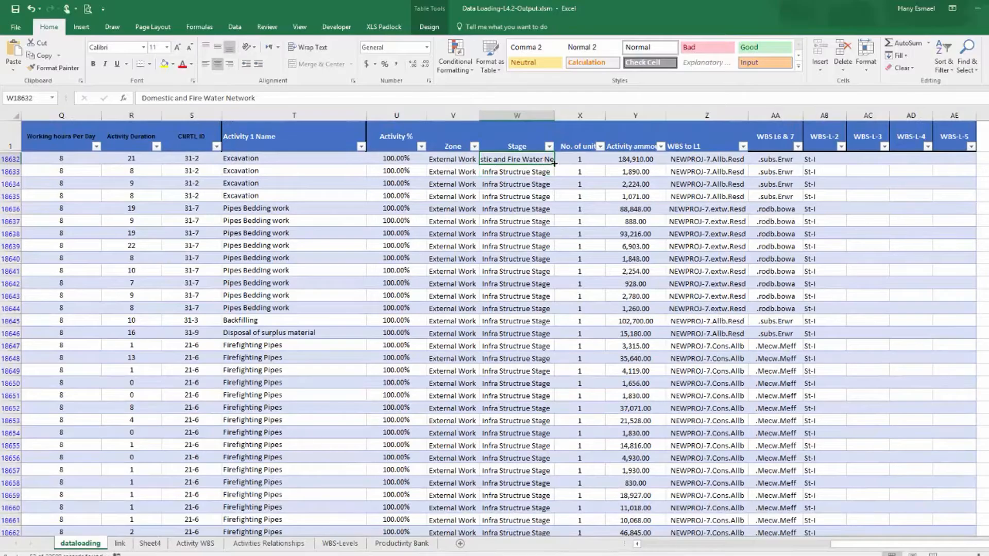
drag(555, 165, 552, 533)
drag(558, 471, 519, 495)
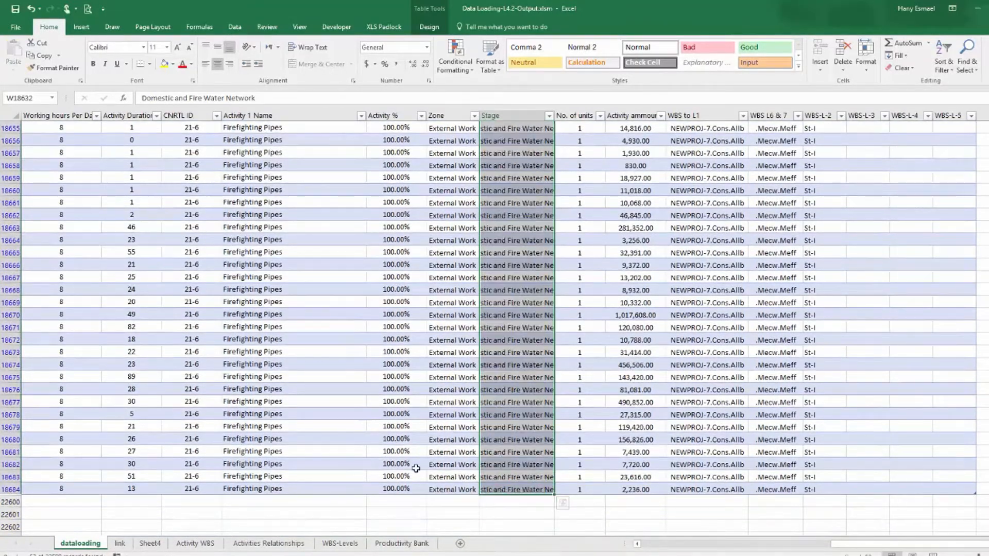
Copy the dafn code beside Domestic and Fire Water Network in the Stage list and highlight the dafn row in yellow.
click(119, 544)
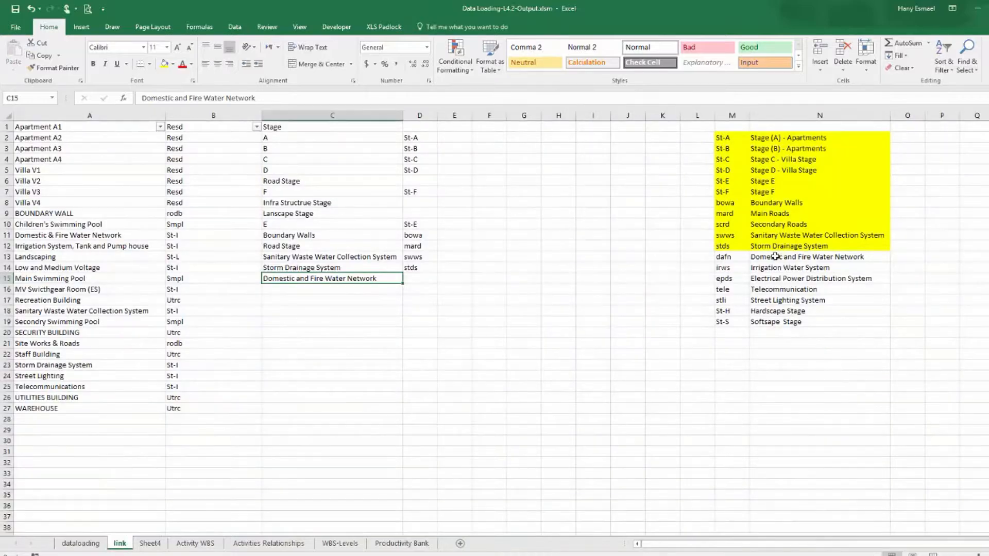
click(740, 261)
right_click(740, 261)
click(762, 281)
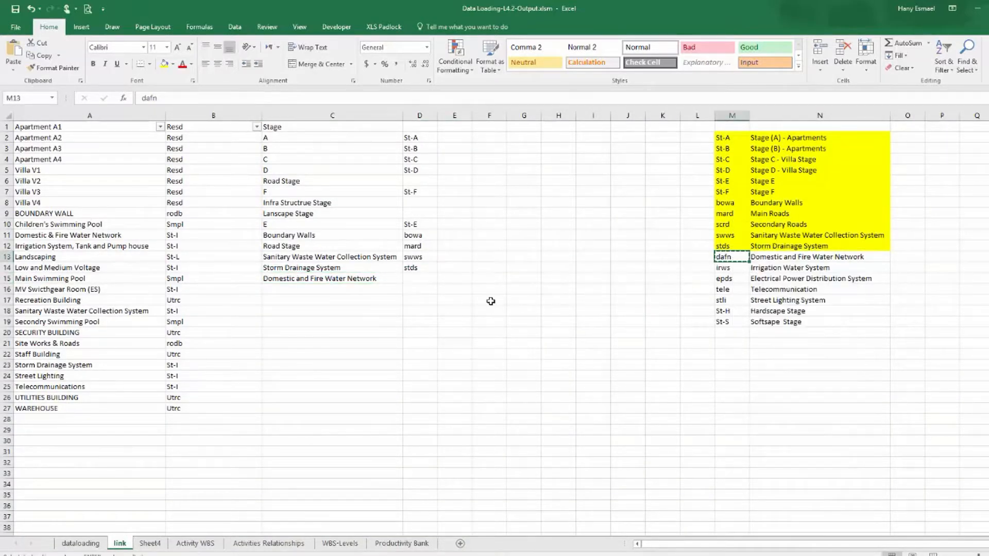
click(419, 278)
right_click(419, 278)
click(458, 325)
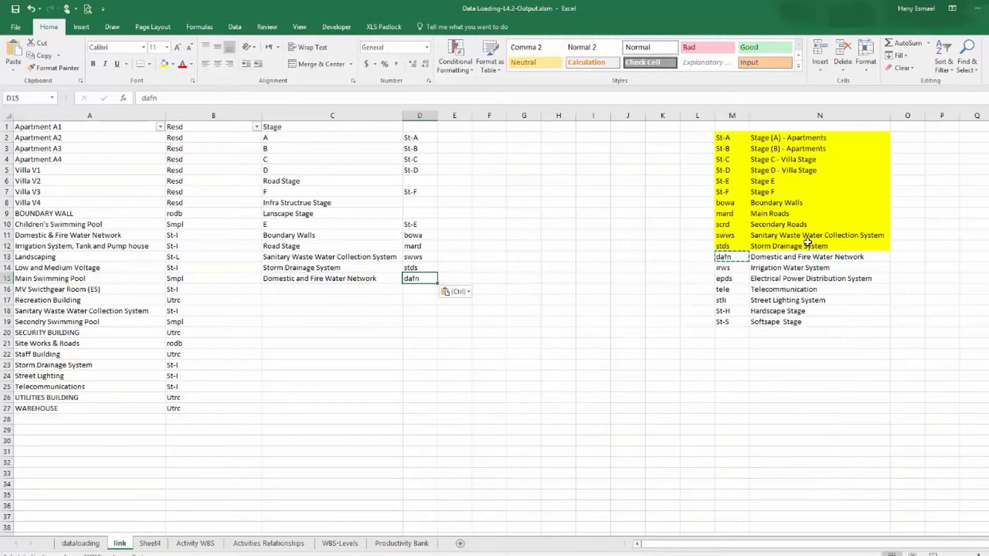
drag(735, 259, 788, 256)
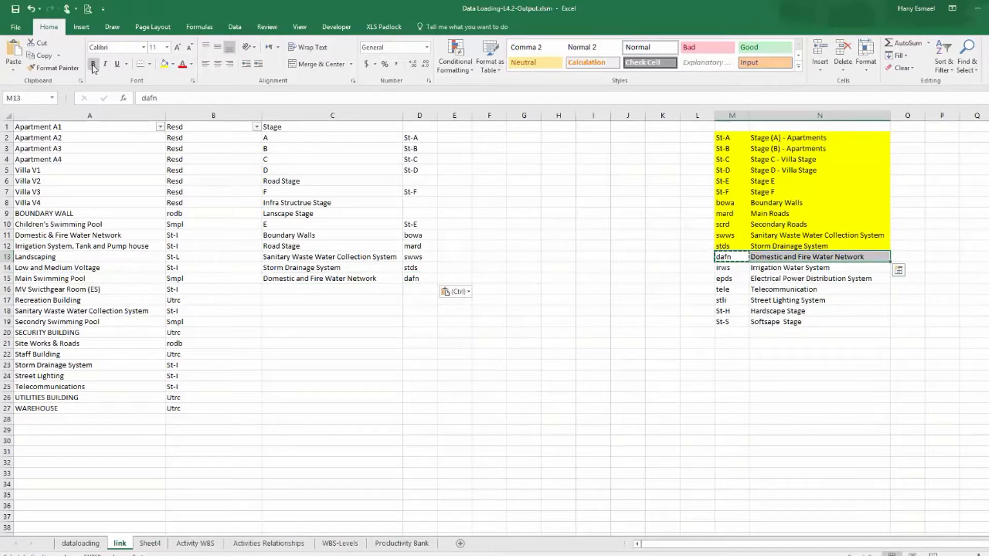
click(163, 65)
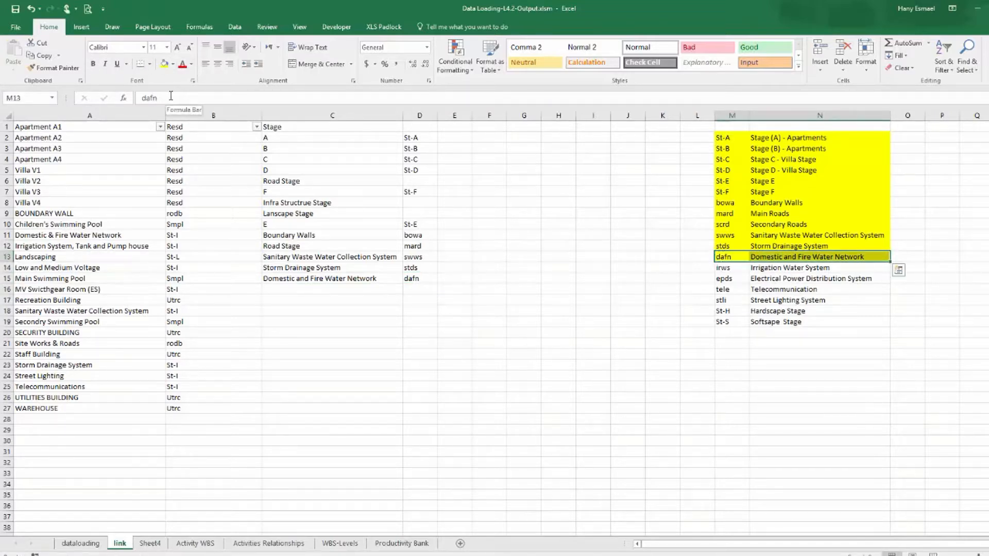
Copy Irrigation Water System into the Stage list below Domestic and Fire Water Network.
click(788, 267)
right_click(788, 266)
click(806, 281)
click(363, 290)
right_click(363, 289)
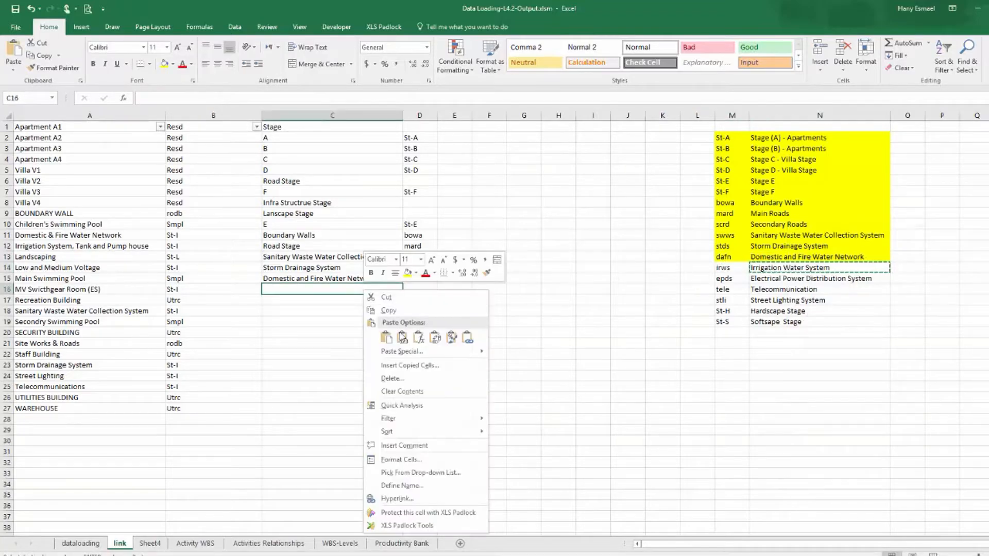
click(402, 339)
Filter the data-loading table's Type column to show only Irrigation System, Tank and Pump house rows.
click(81, 544)
drag(863, 544, 544, 536)
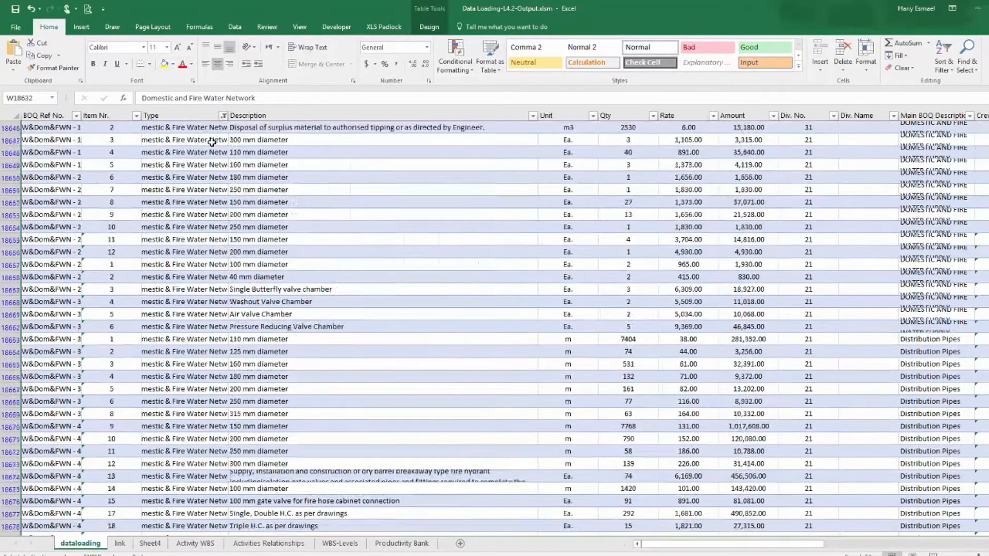
scroll(212, 156, up, 7)
click(223, 116)
click(132, 282)
click(135, 291)
click(162, 323)
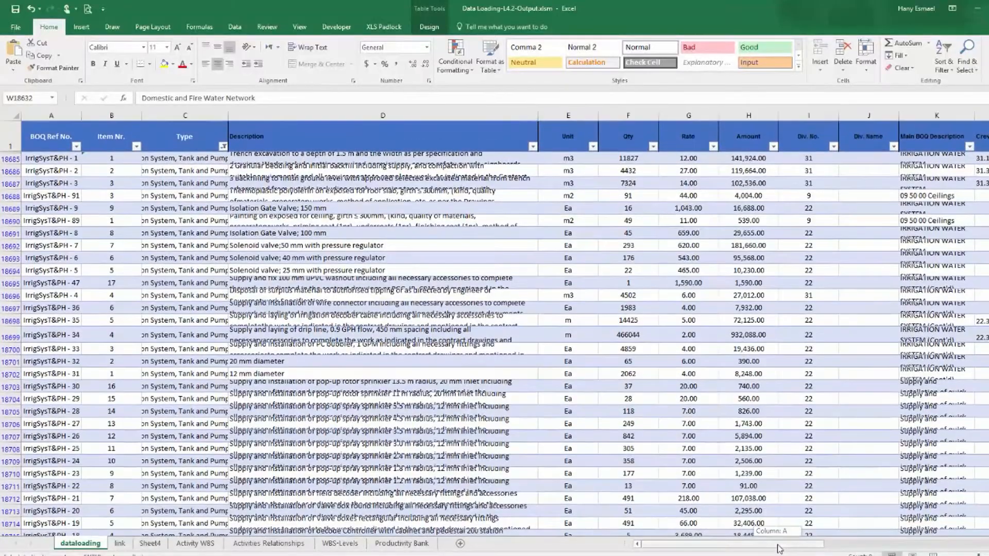
Paste Irrigation Water System into the Zone column of the filtered rows and fill it down.
drag(777, 543, 961, 540)
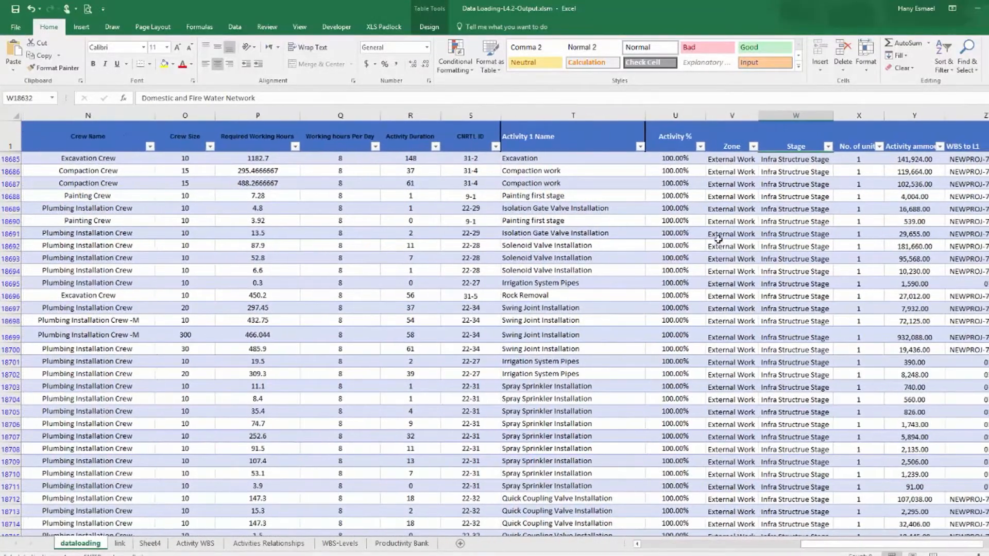
click(729, 159)
right_click(729, 160)
click(765, 203)
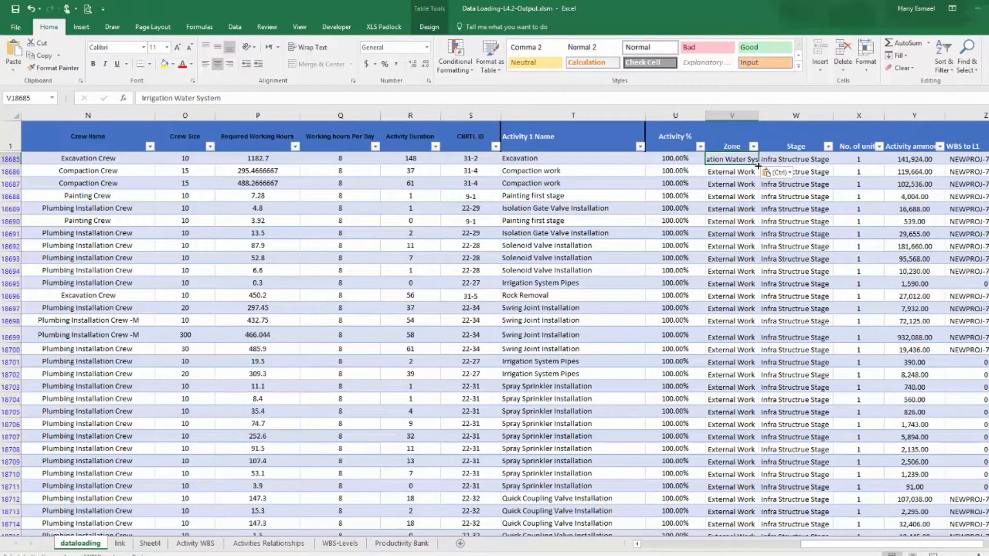
drag(757, 164, 735, 501)
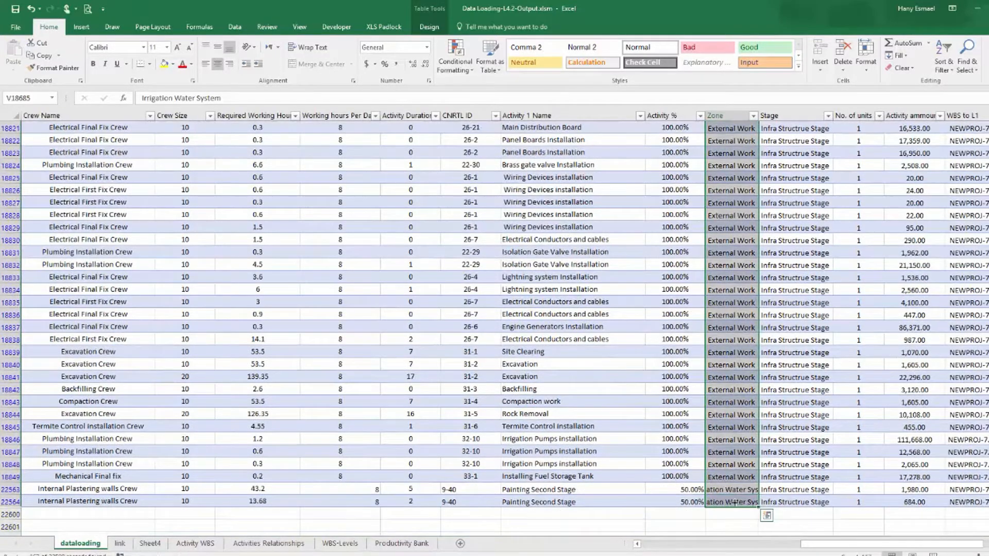
Copy the irws code beside Irrigation Water System in the Stage list and highlight the irws row in yellow.
click(119, 543)
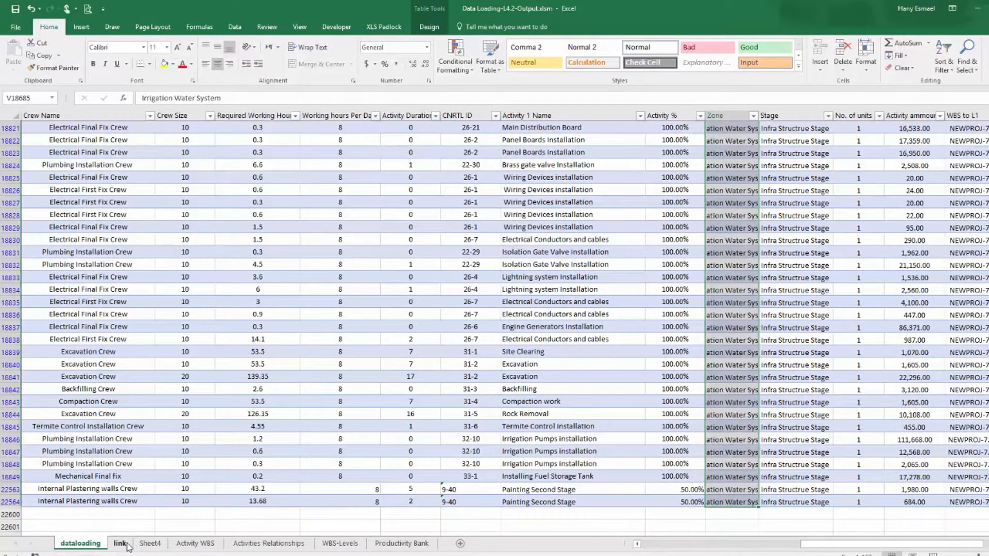
click(729, 270)
right_click(729, 270)
click(762, 296)
right_click(418, 287)
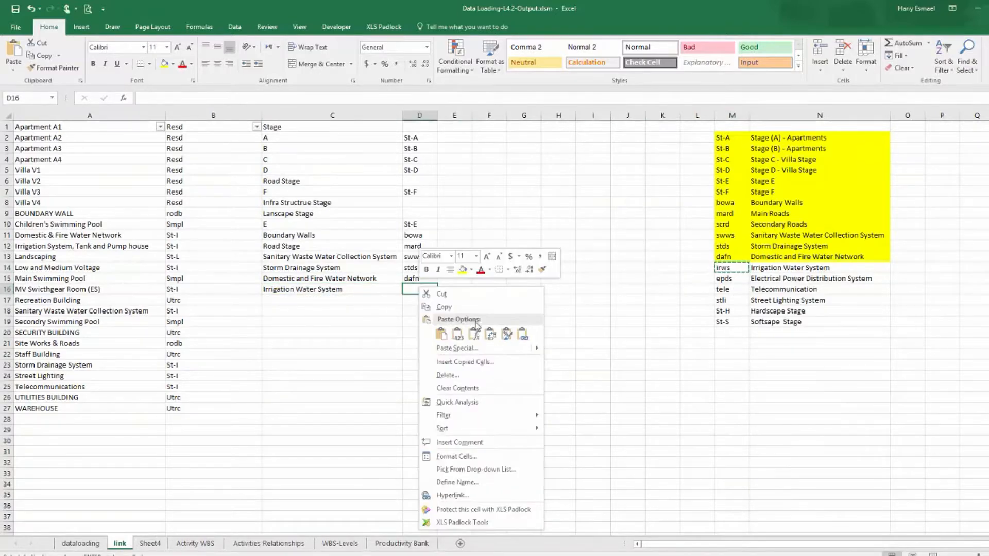
click(458, 333)
drag(731, 268, 824, 268)
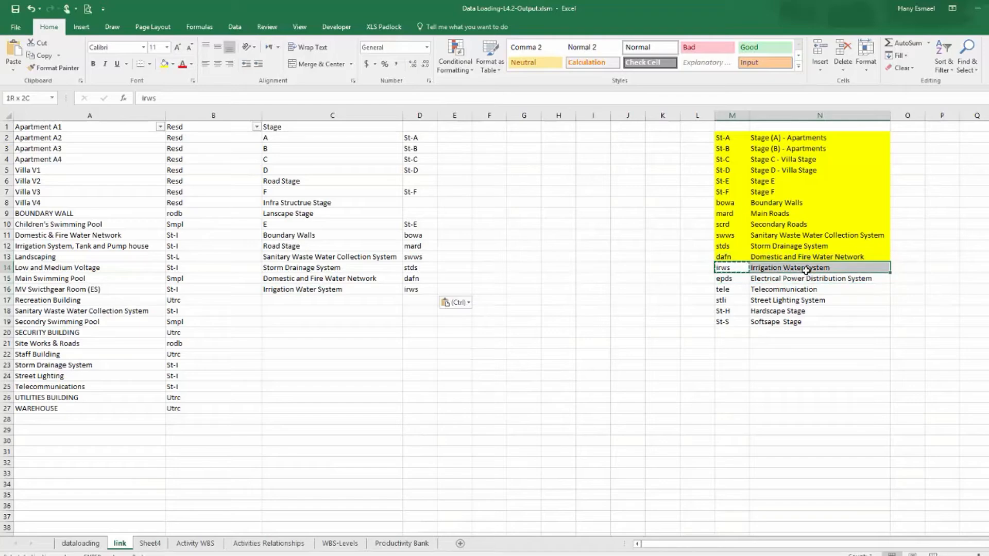
click(164, 63)
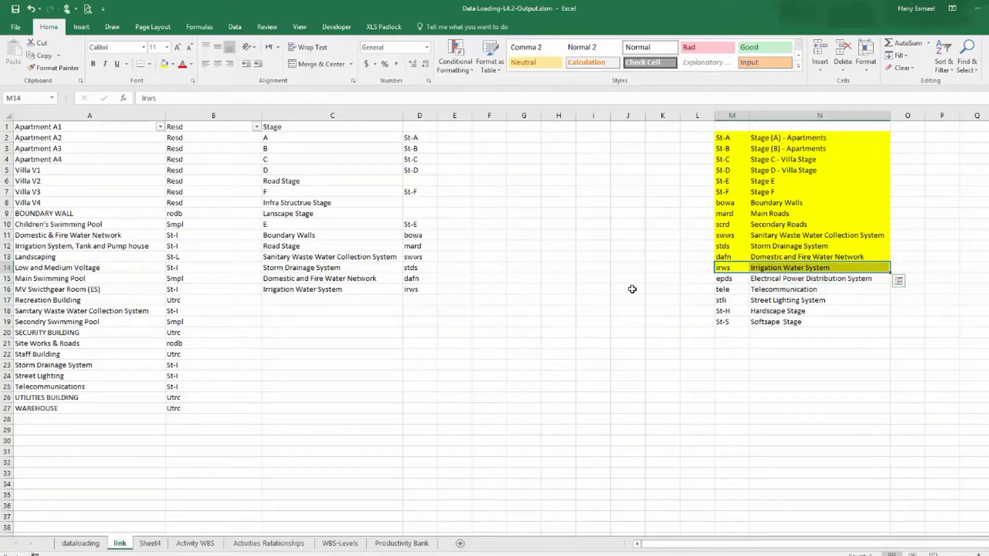
click(81, 544)
drag(772, 545, 644, 553)
scroll(193, 153, up, 7)
click(223, 115)
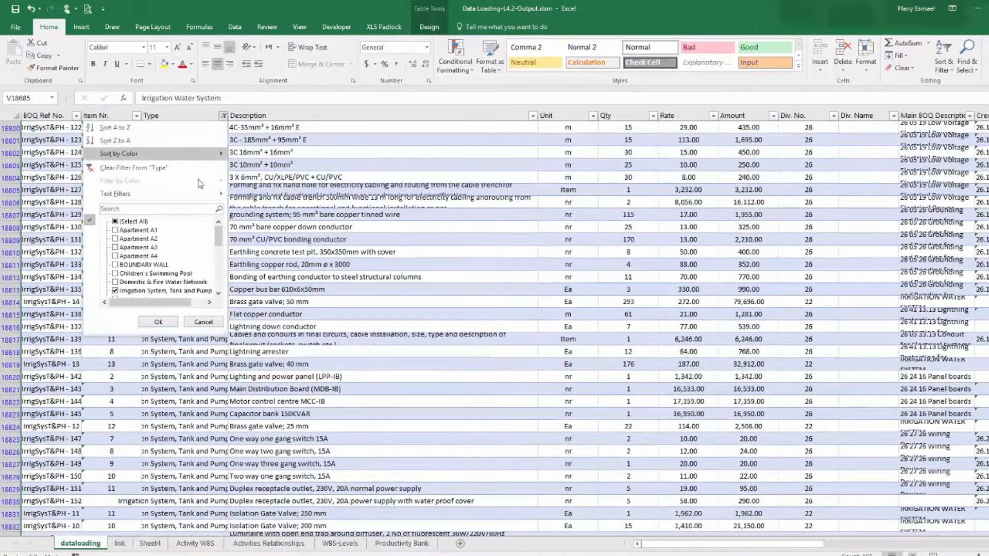
click(131, 222)
click(132, 222)
drag(217, 238, 226, 283)
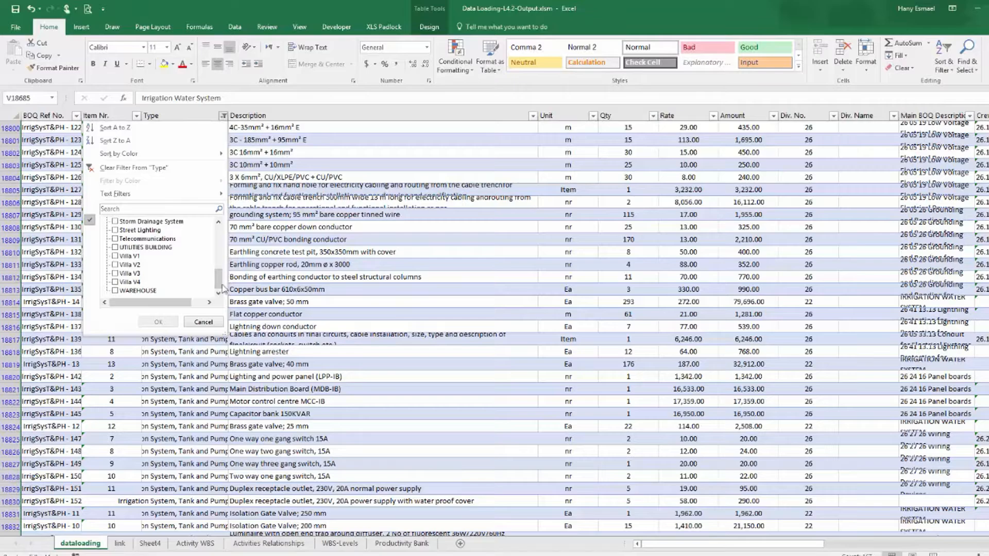
click(203, 323)
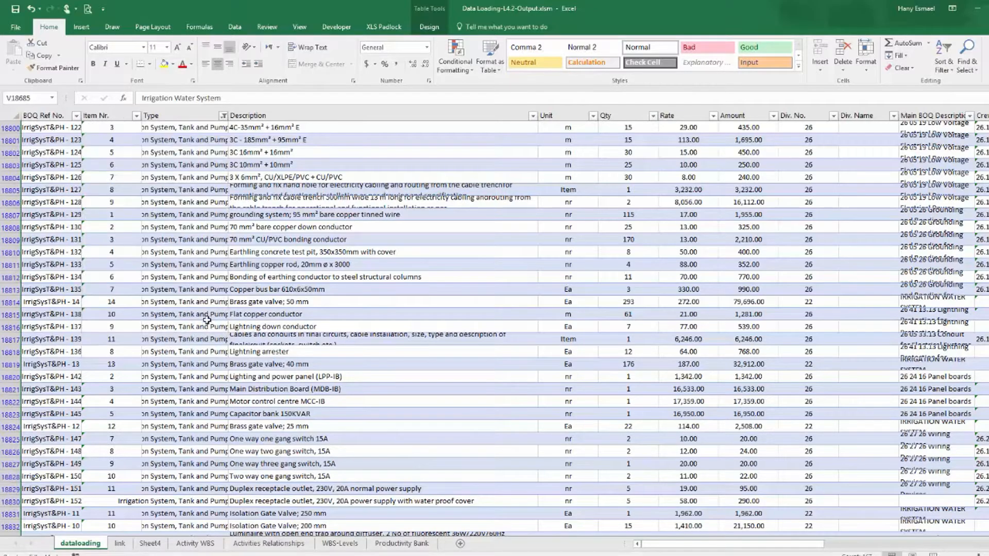
Copy Telecommunication into the Stage list below Irrigation Water System.
click(119, 544)
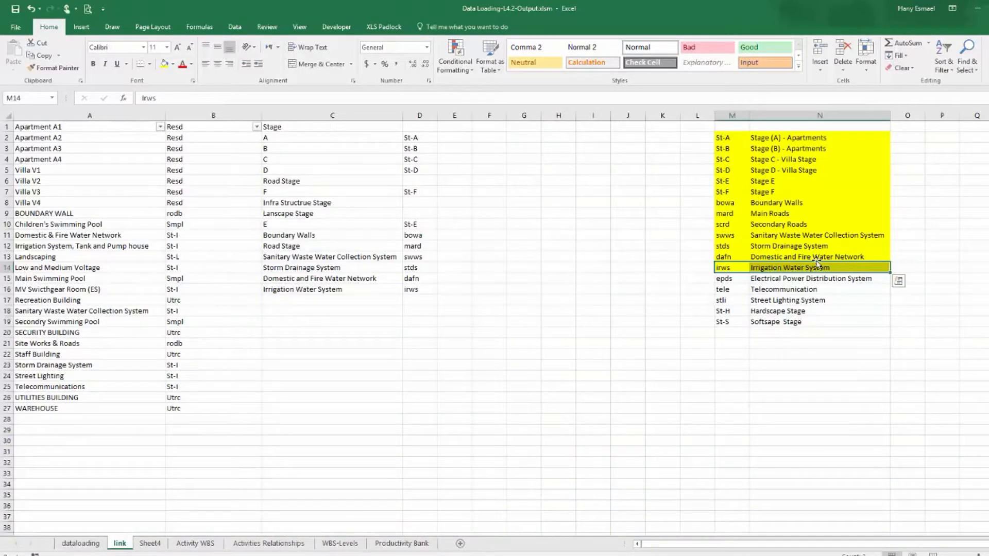
click(732, 289)
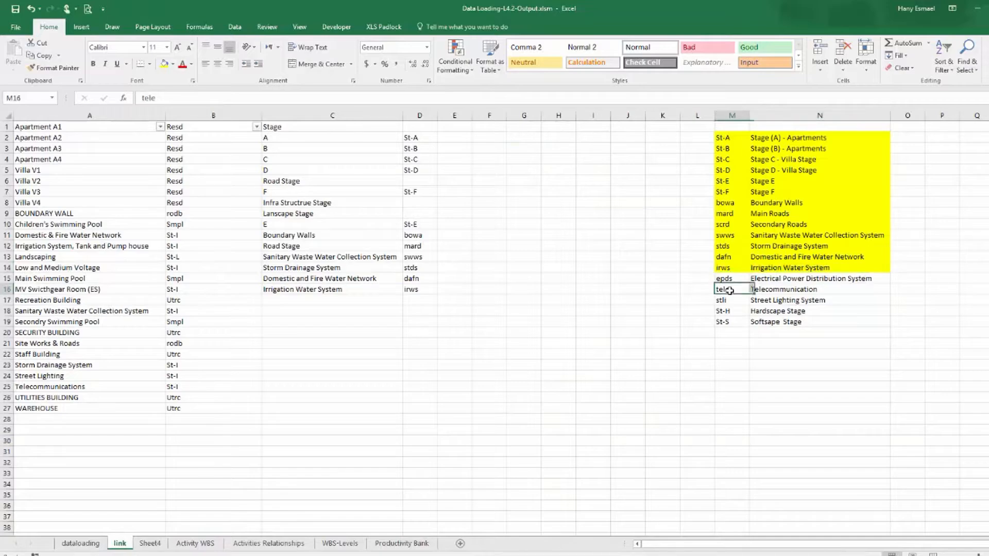
right_click(781, 290)
click(805, 309)
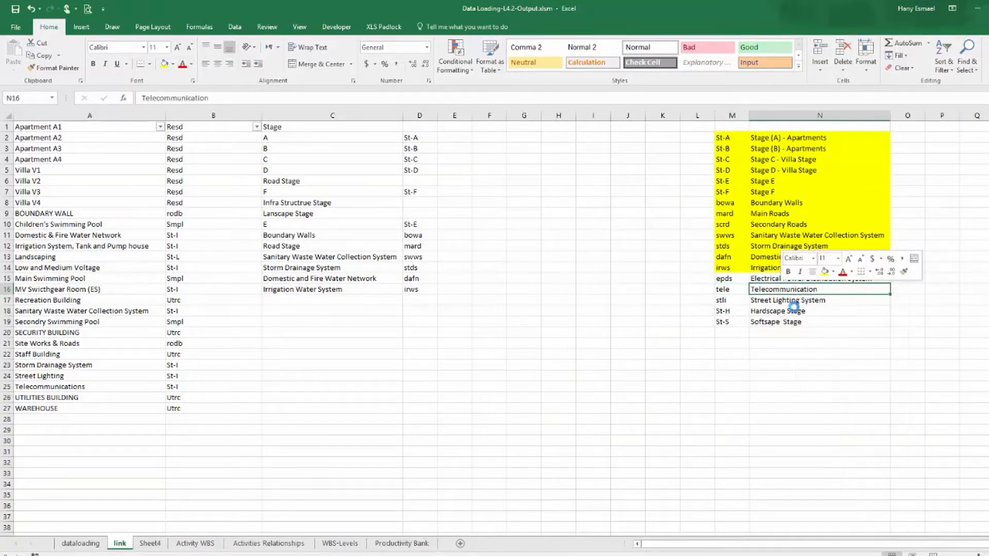
click(293, 301)
right_click(297, 300)
click(337, 345)
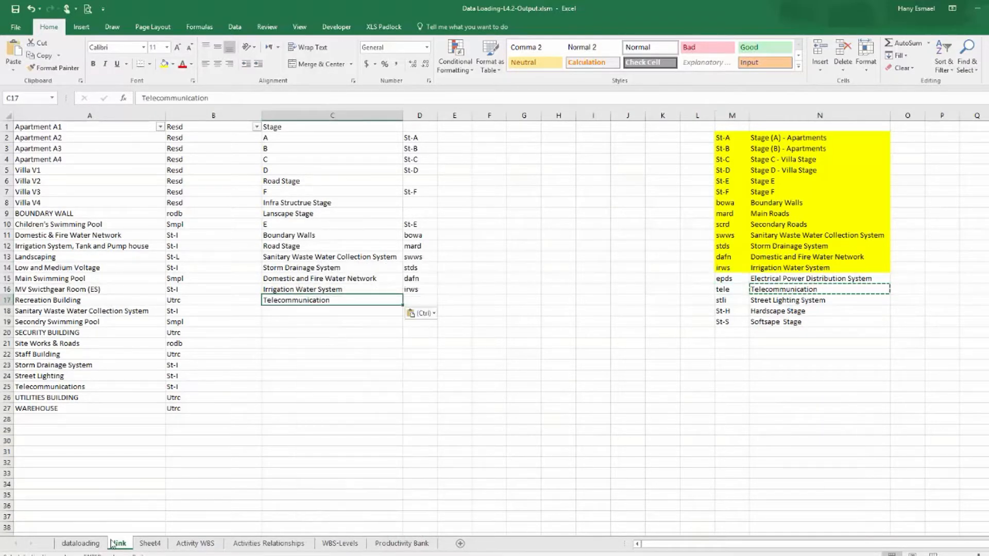
Filter the data-loading table's Type column to show only Telecommunications rows.
click(80, 544)
click(224, 116)
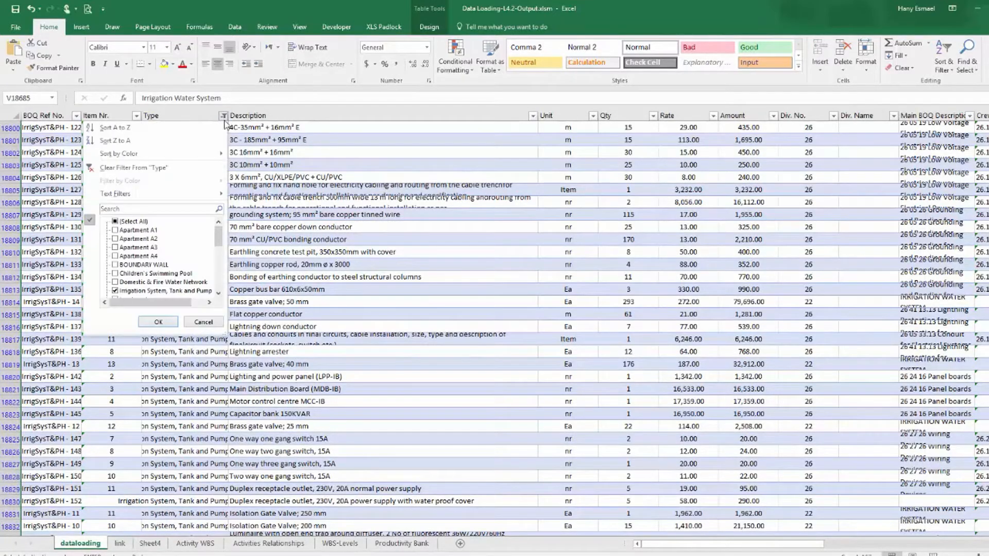
click(116, 221)
click(116, 221)
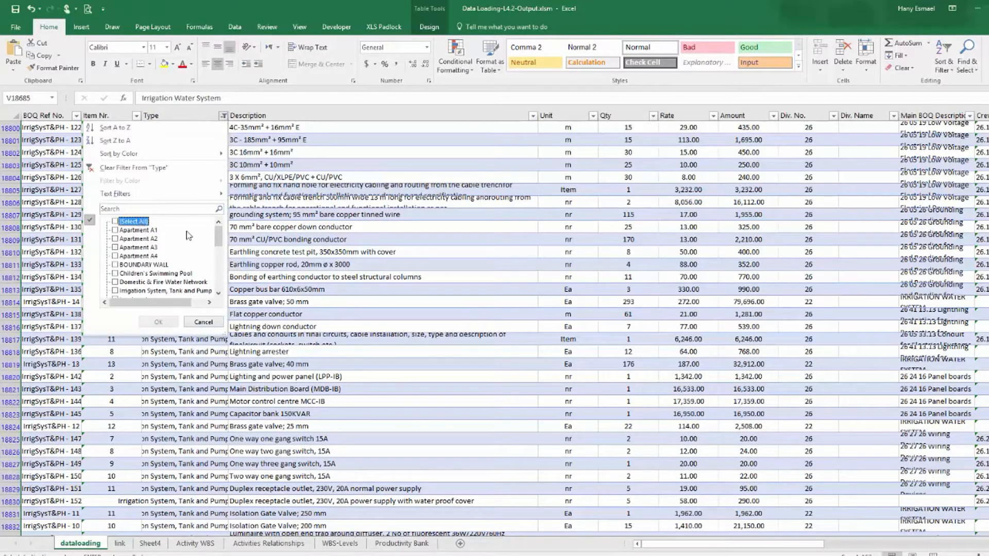
drag(219, 242, 217, 272)
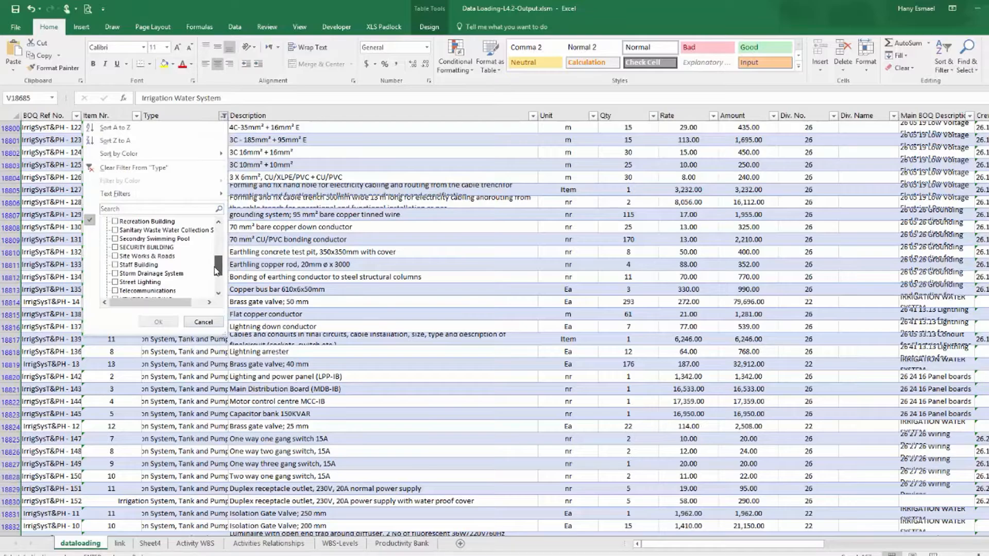
click(168, 292)
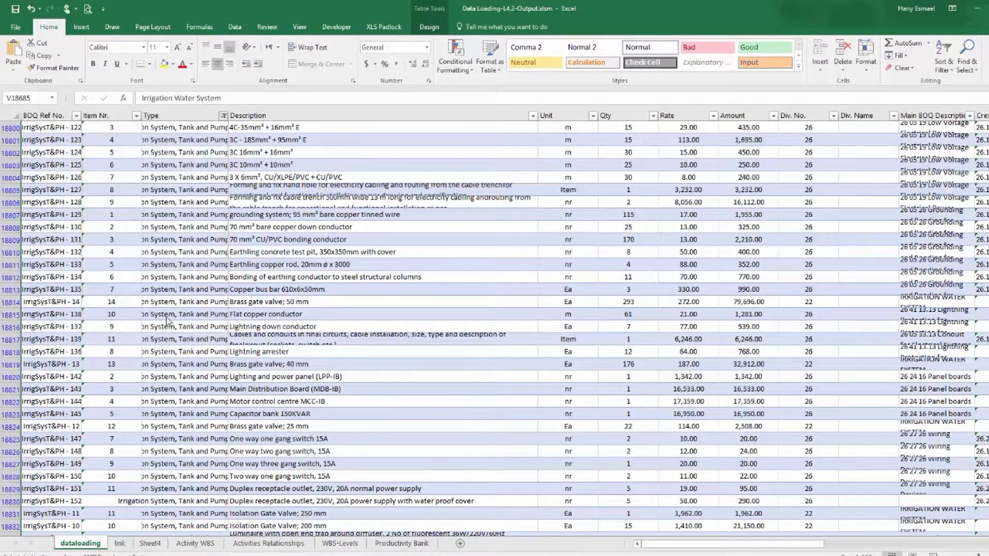
click(164, 322)
scroll(495, 309, up, 3)
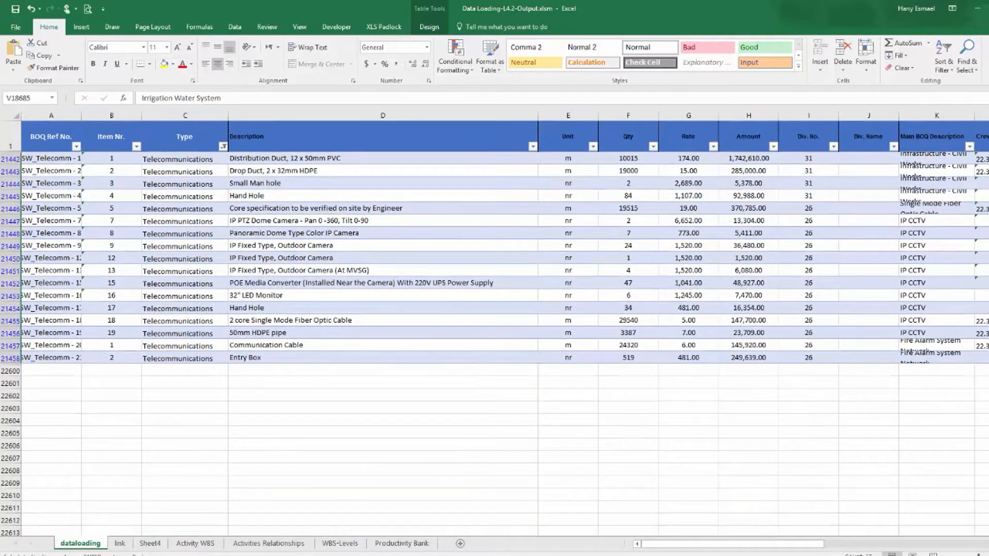
Paste Telecommunication into the Zone column of the filtered Telecommunications rows and fill it down.
drag(711, 543, 870, 544)
click(597, 160)
right_click(597, 160)
click(634, 206)
drag(625, 163, 613, 369)
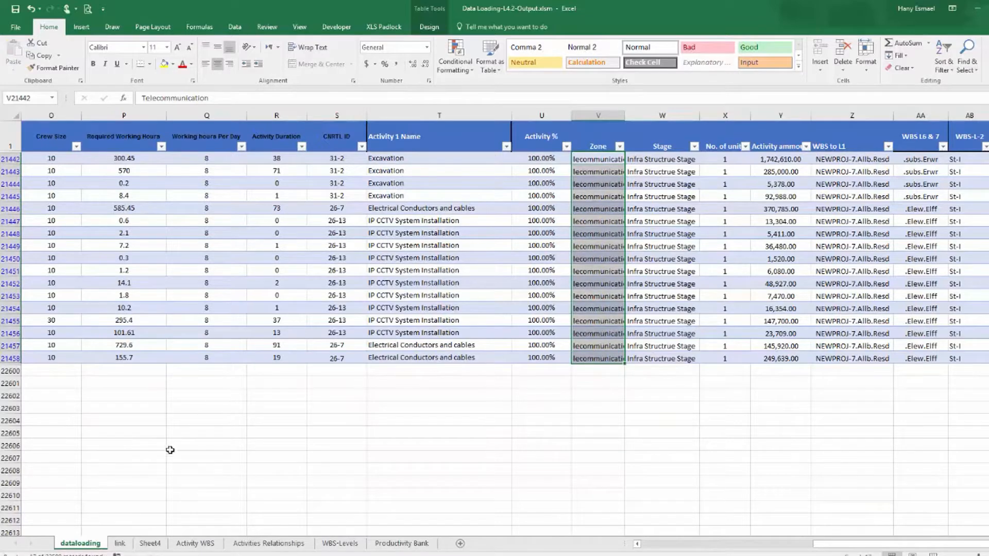
Copy the tele code beside Telecommunication in the Stage list and highlight the tele row in yellow.
click(120, 544)
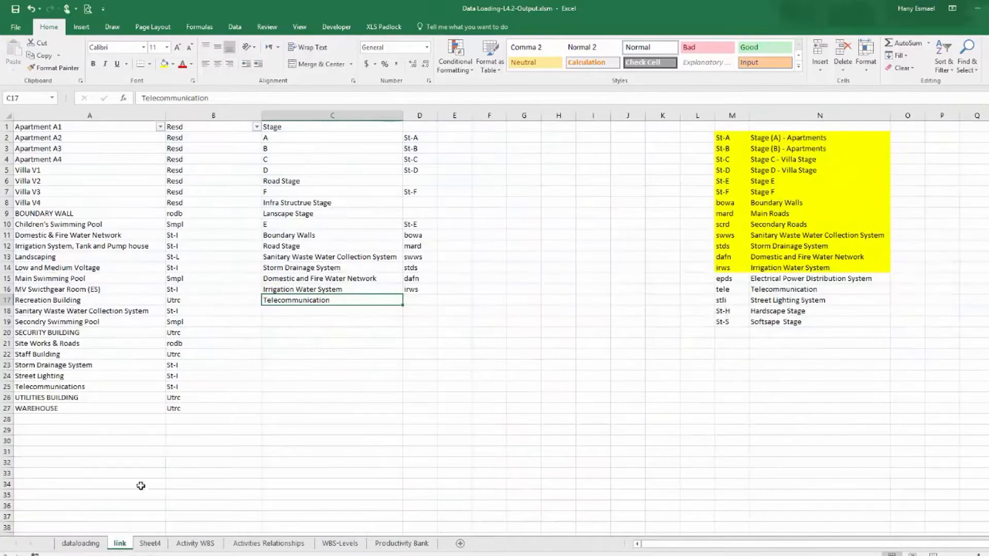
right_click(730, 290)
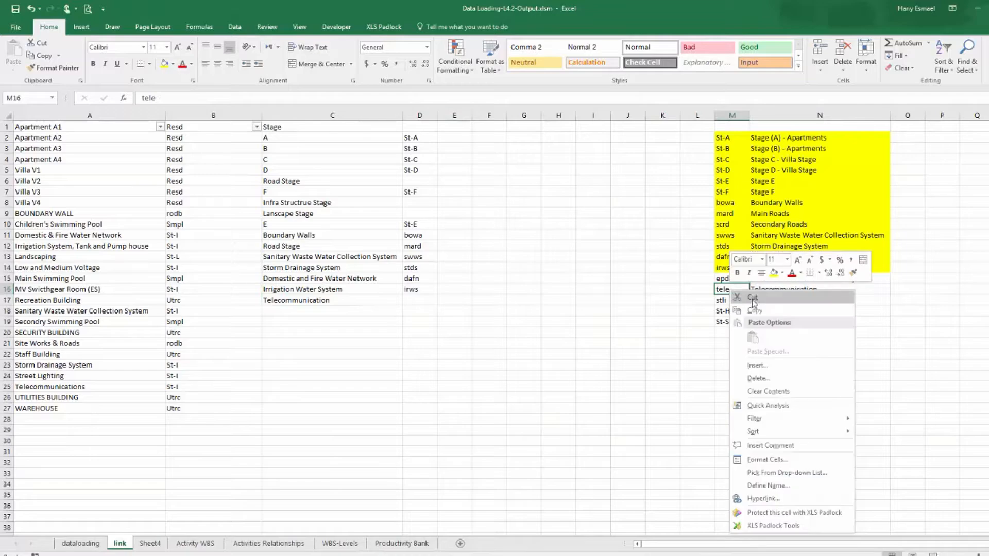
click(755, 311)
click(420, 301)
right_click(417, 300)
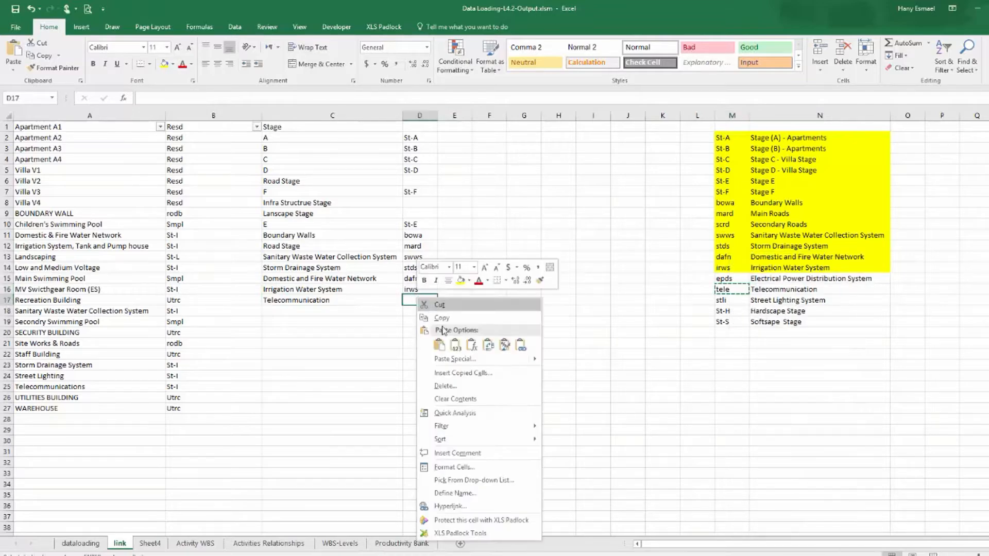
click(455, 345)
drag(732, 289, 778, 290)
click(759, 291)
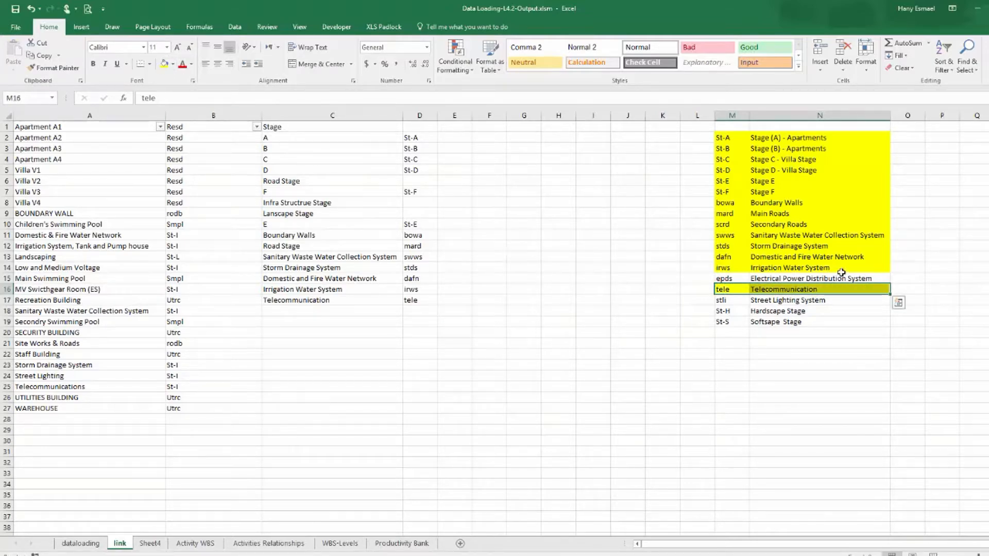
Copy the stli and Street Lighting System pair into the Stage list row below Telecommunication.
drag(727, 302, 768, 300)
right_click(768, 300)
click(834, 322)
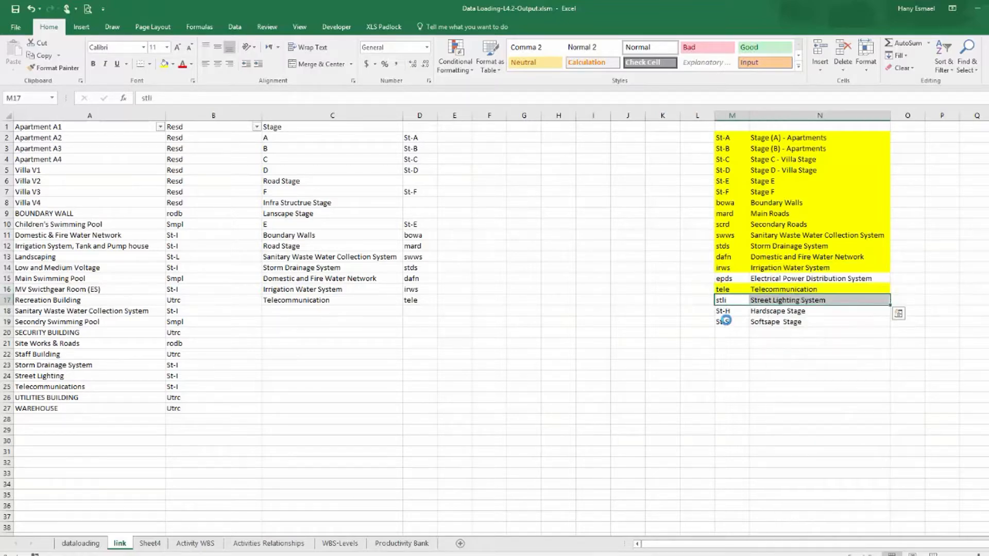
click(312, 311)
right_click(312, 311)
click(354, 357)
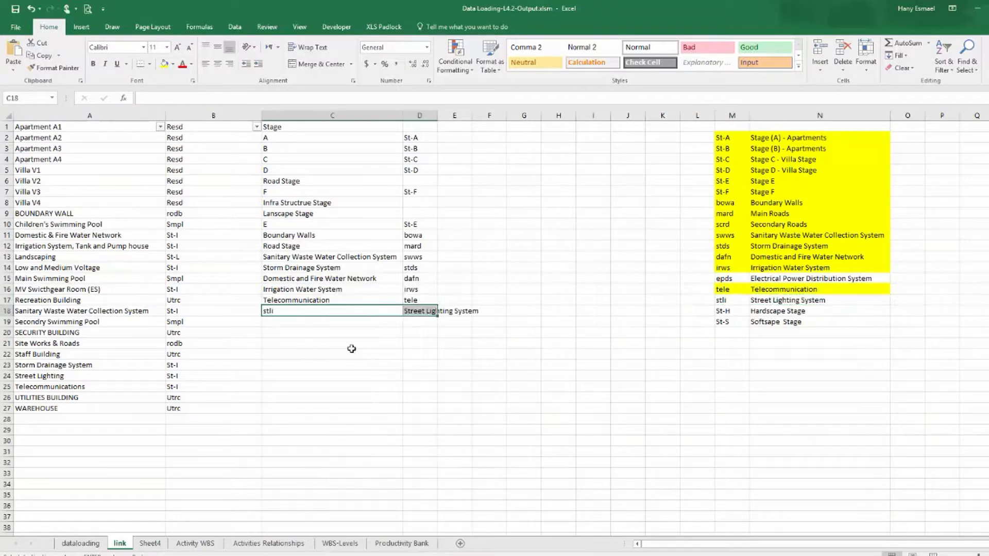
Rearrange the new row so Street Lighting System sits in the Stage list with stli beside it.
click(428, 312)
mouse_move(429, 316)
mouse_down()
mouse_move(335, 332)
mouse_move(335, 322)
mouse_move(427, 314)
mouse_up()
click(348, 314)
click(330, 323)
drag(349, 326, 346, 312)
Copy Street Lighting System from the Stage list and filter the data table's Type column to Street Lighting.
right_click(348, 312)
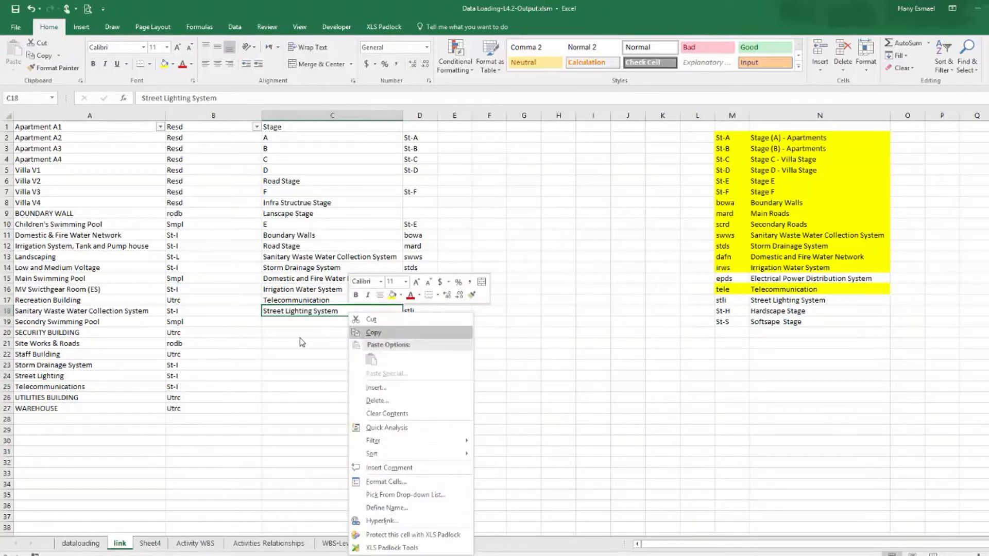
click(376, 332)
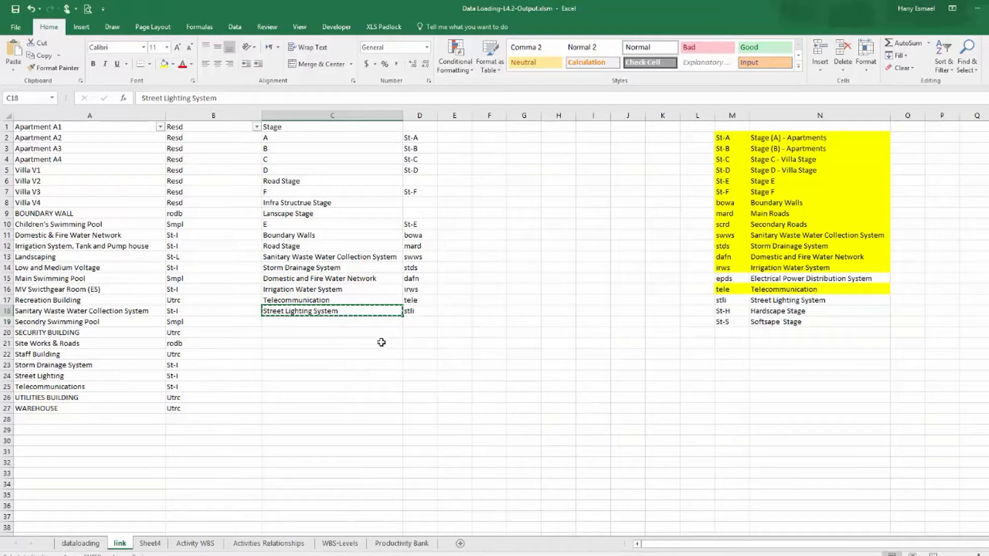
click(81, 543)
drag(861, 544, 653, 545)
click(223, 146)
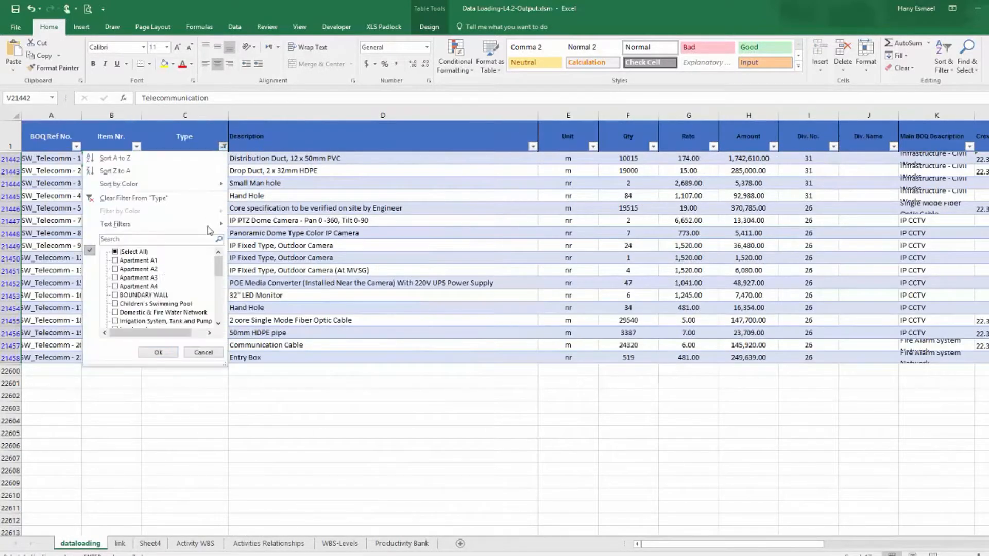
click(125, 253)
click(125, 253)
drag(219, 268, 217, 304)
click(137, 286)
click(157, 354)
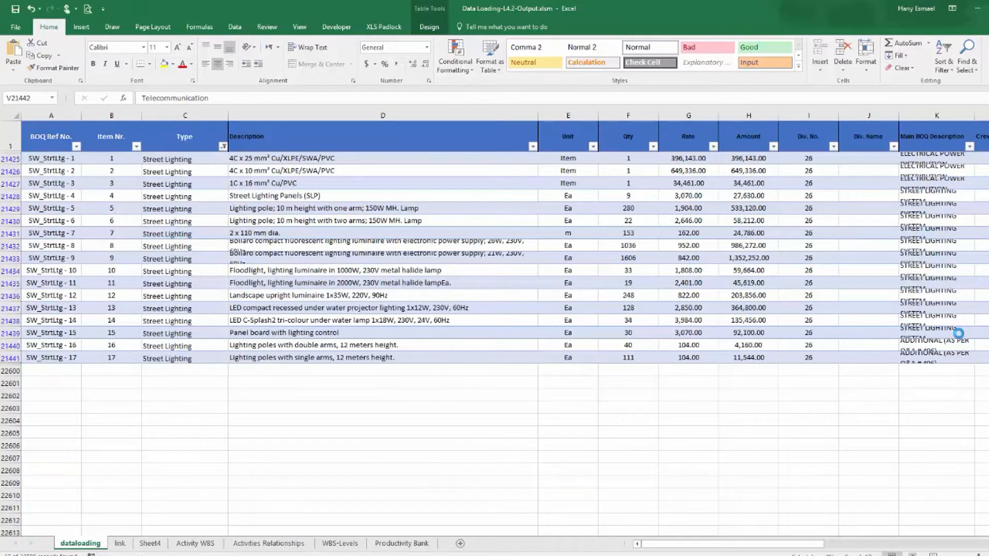
Paste Street Lighting System into the Zone column of the filtered rows, fill it down, and autofit the column.
drag(792, 547, 927, 522)
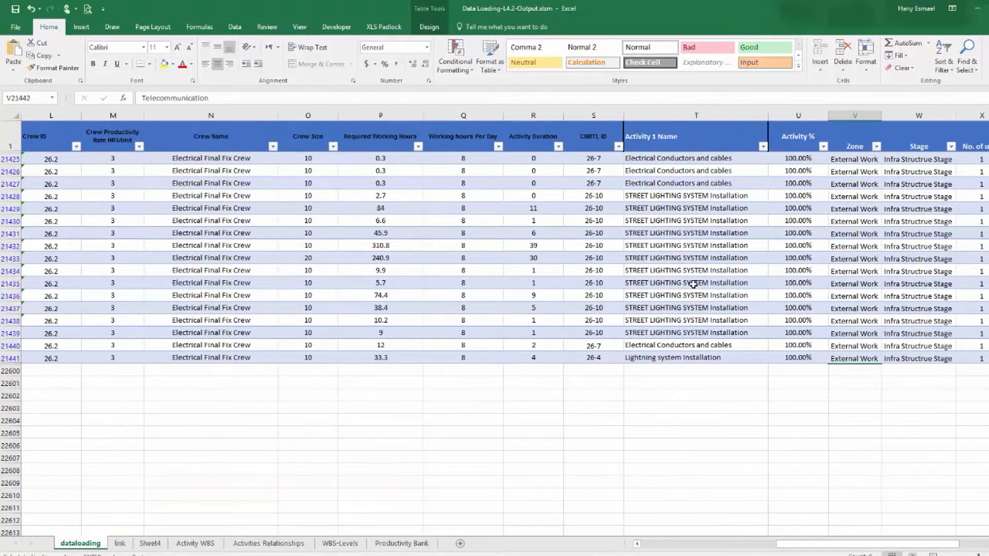
click(859, 160)
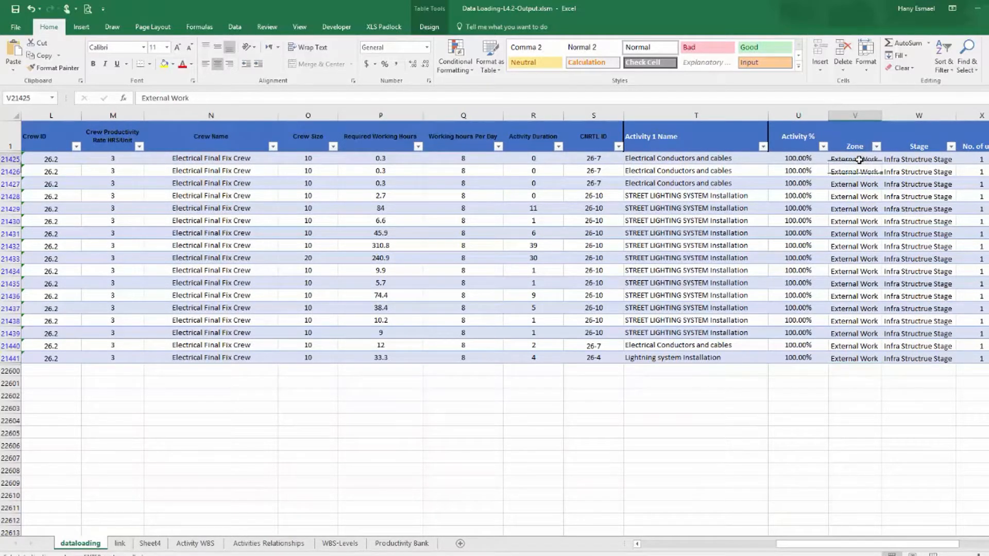
right_click(860, 161)
click(882, 207)
drag(882, 164, 858, 362)
double_click(883, 116)
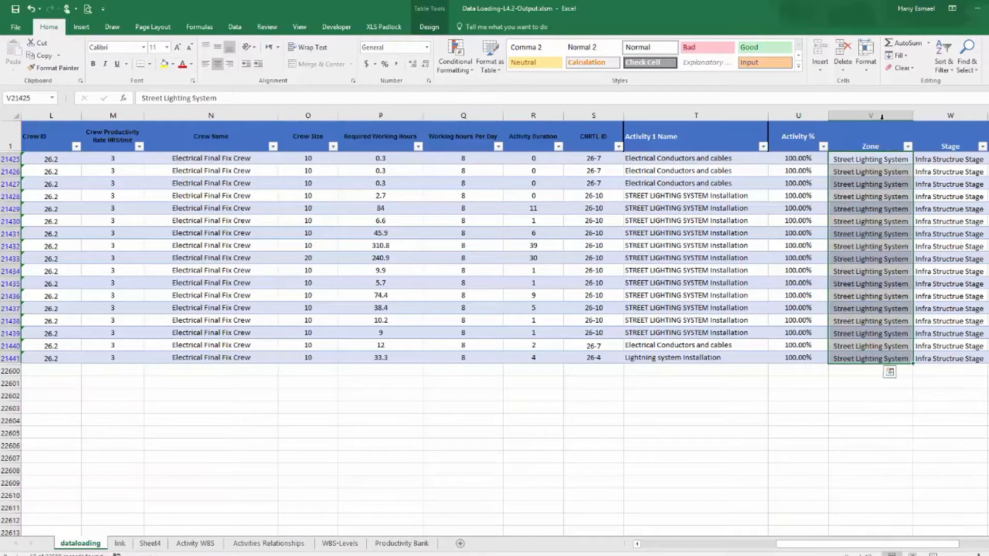
Highlight the stli and Street Lighting System row of the code list in yellow.
click(122, 545)
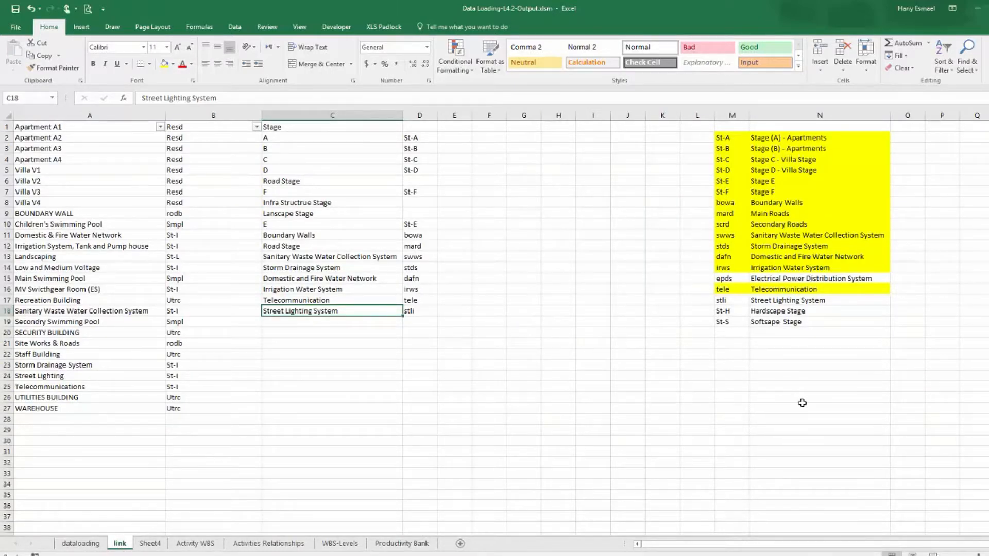
drag(728, 302, 796, 301)
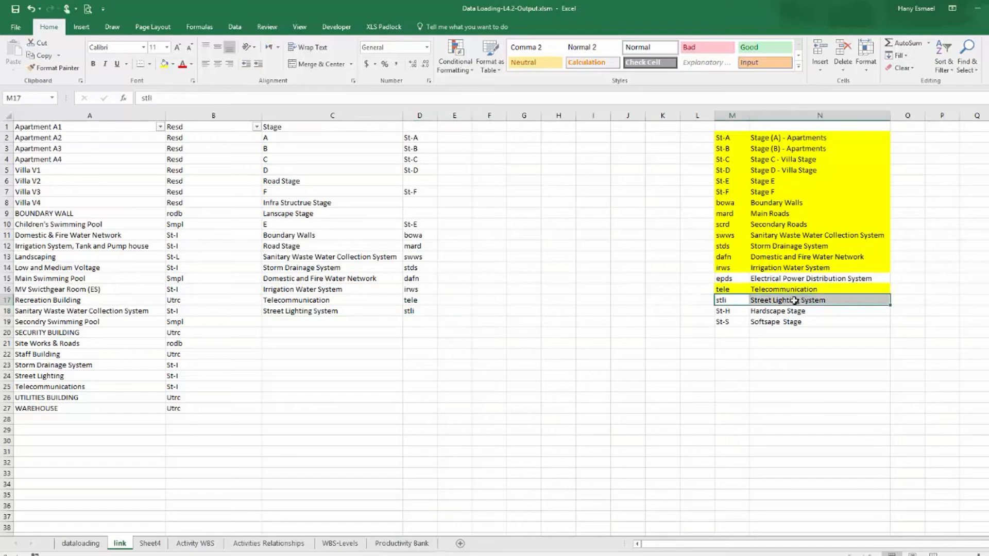
click(164, 63)
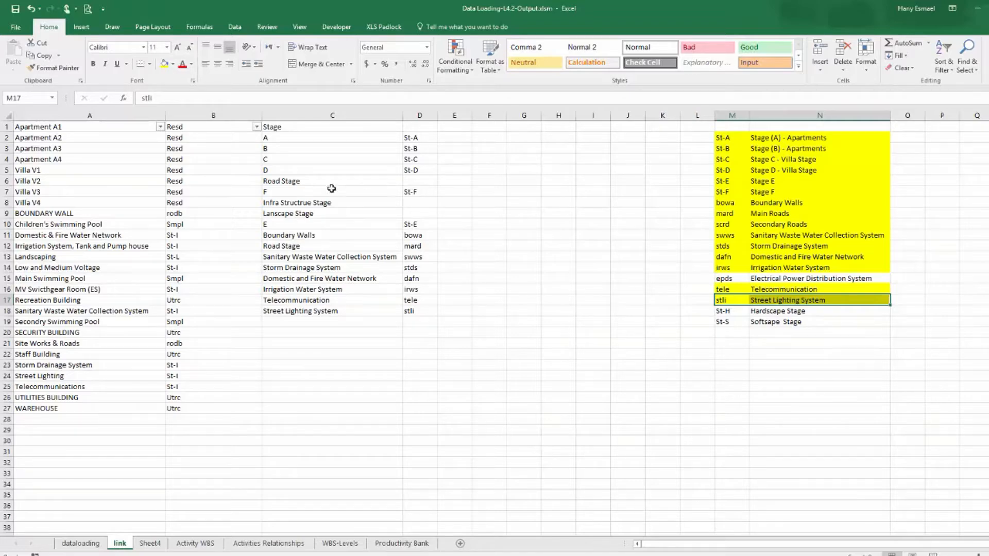
Filter the data table's Type column to Landscaping.
click(273, 182)
key(Down)
key(Down)
key(Down)
click(80, 543)
drag(850, 545, 616, 542)
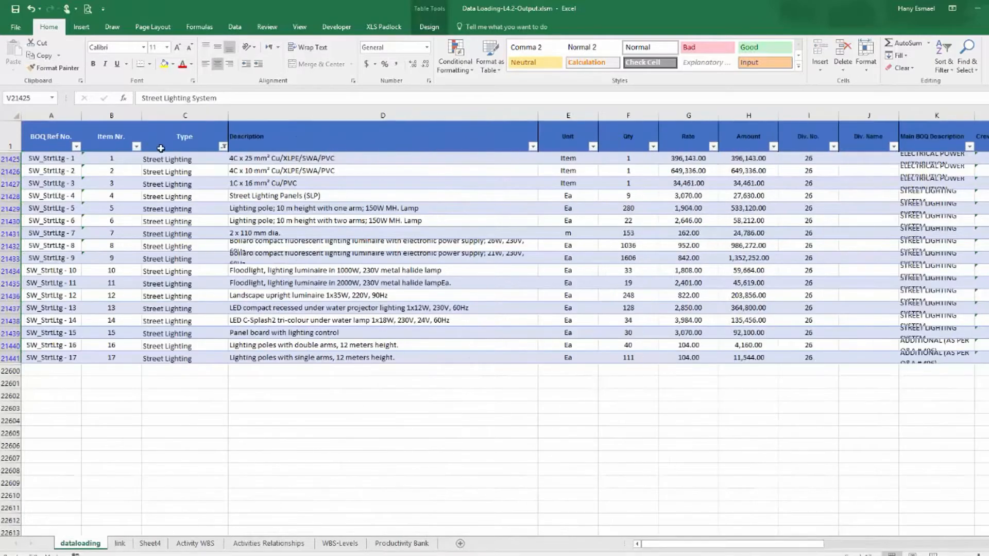
click(223, 148)
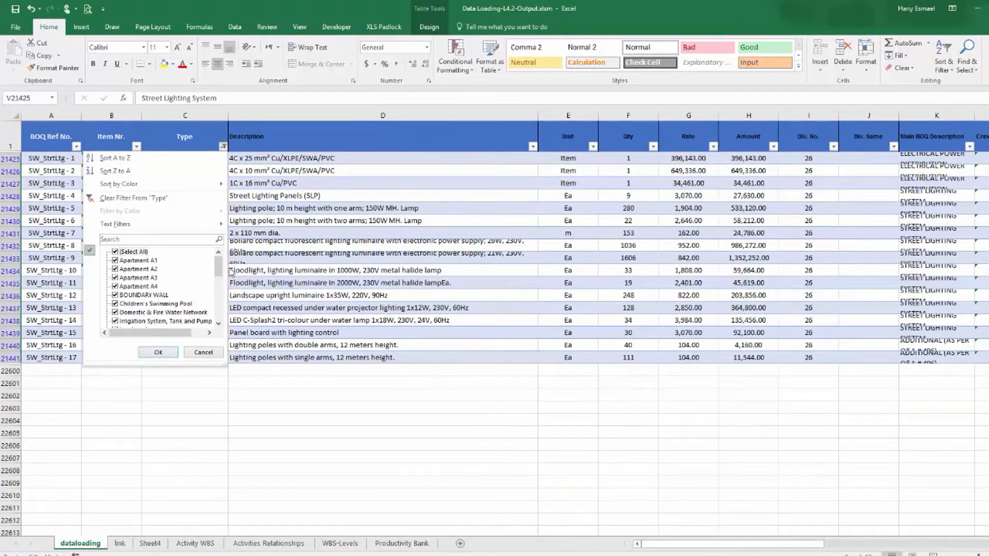
click(133, 252)
drag(220, 270, 218, 301)
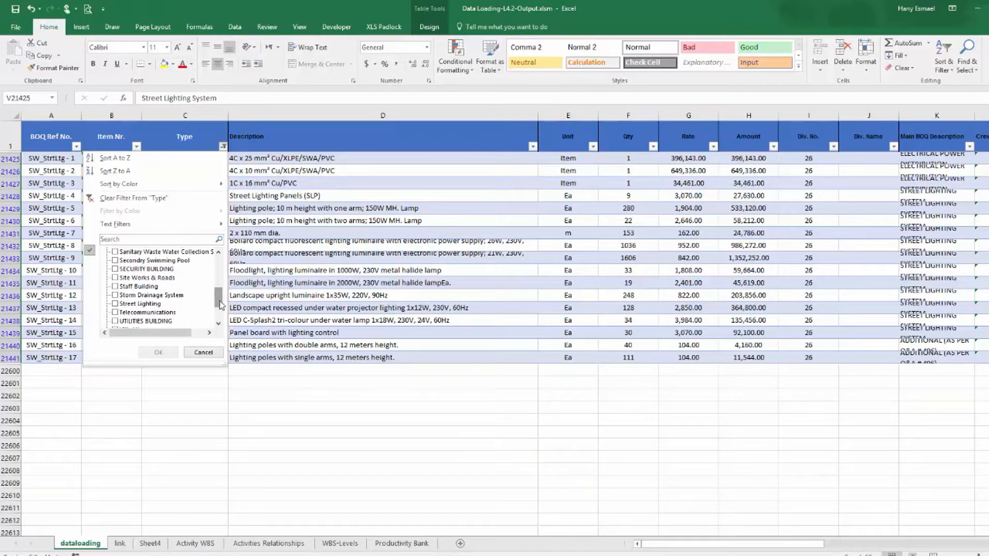
drag(221, 300, 225, 285)
click(137, 279)
click(166, 355)
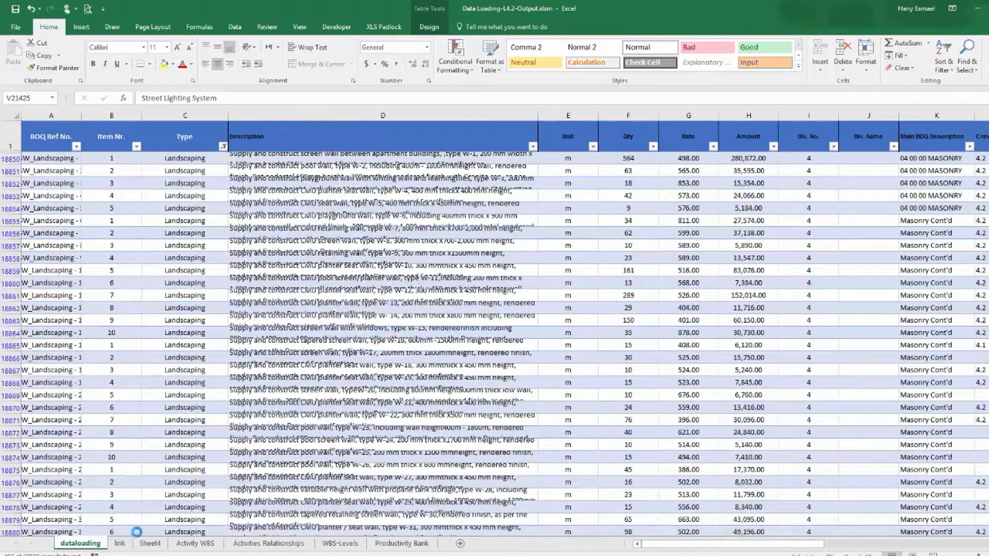
Copy the St-H code beside Lanscape Stage in the Stage list and highlight the St-H Hardscape Stage row in yellow.
click(120, 544)
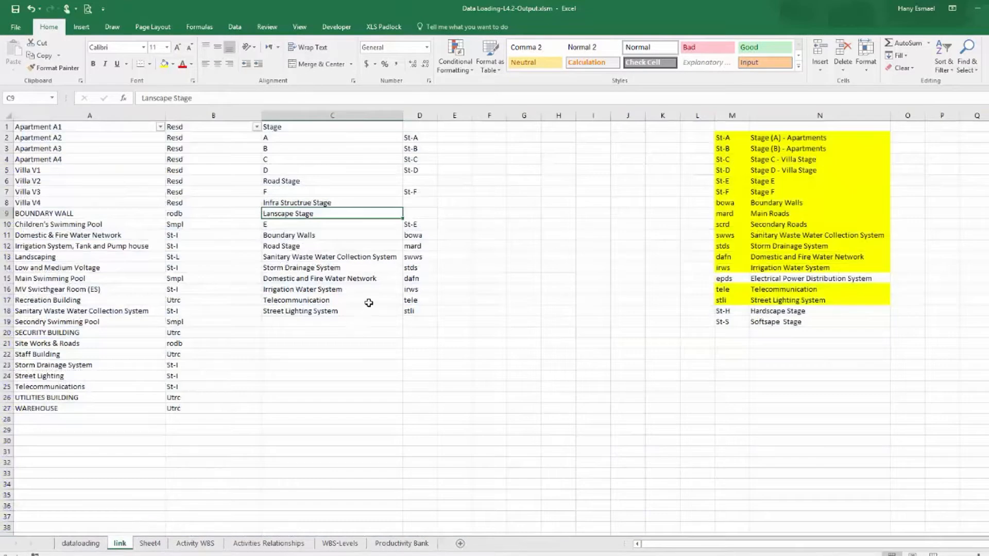
drag(731, 311, 763, 305)
right_click(771, 313)
key(Escape)
click(727, 311)
right_click(727, 312)
click(734, 317)
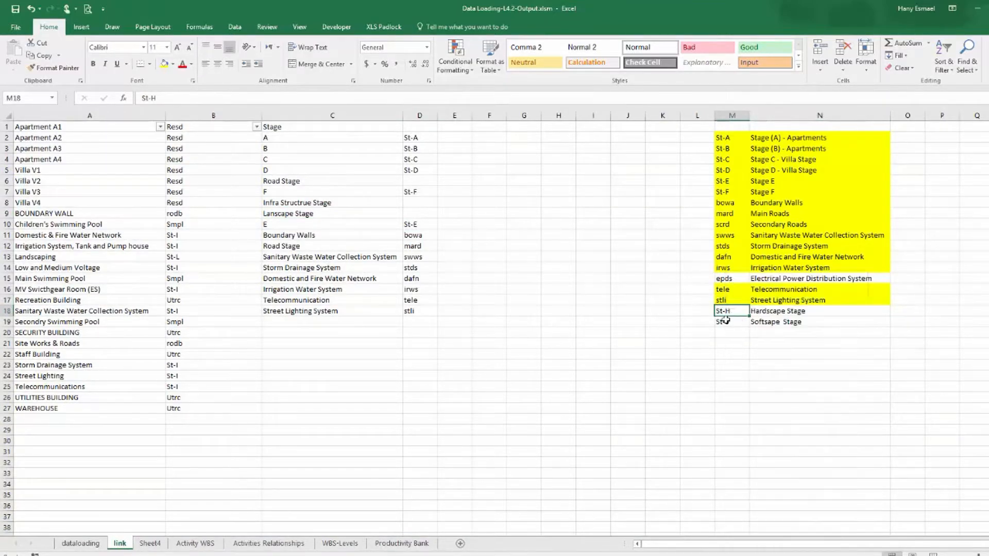
click(416, 214)
right_click(416, 214)
click(452, 259)
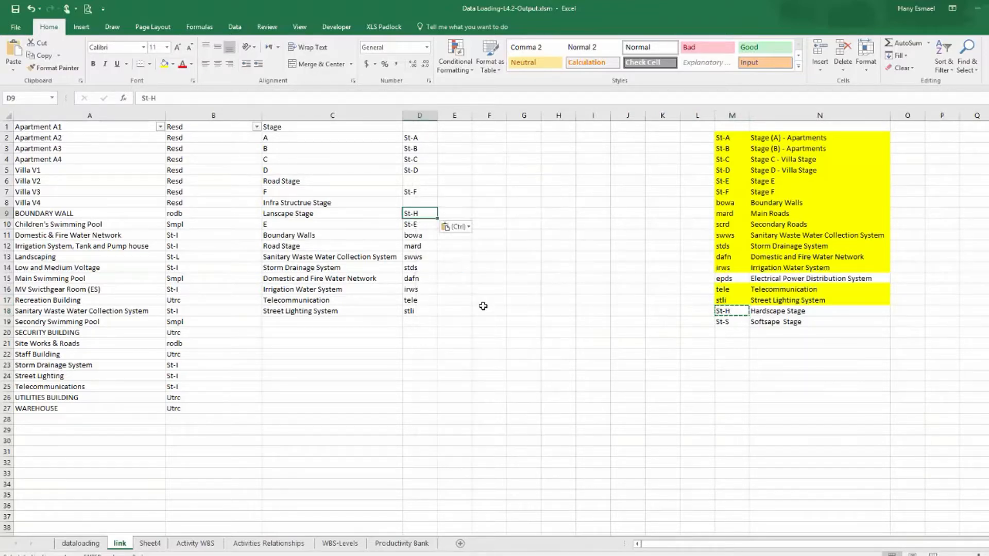
drag(726, 312, 829, 311)
click(164, 63)
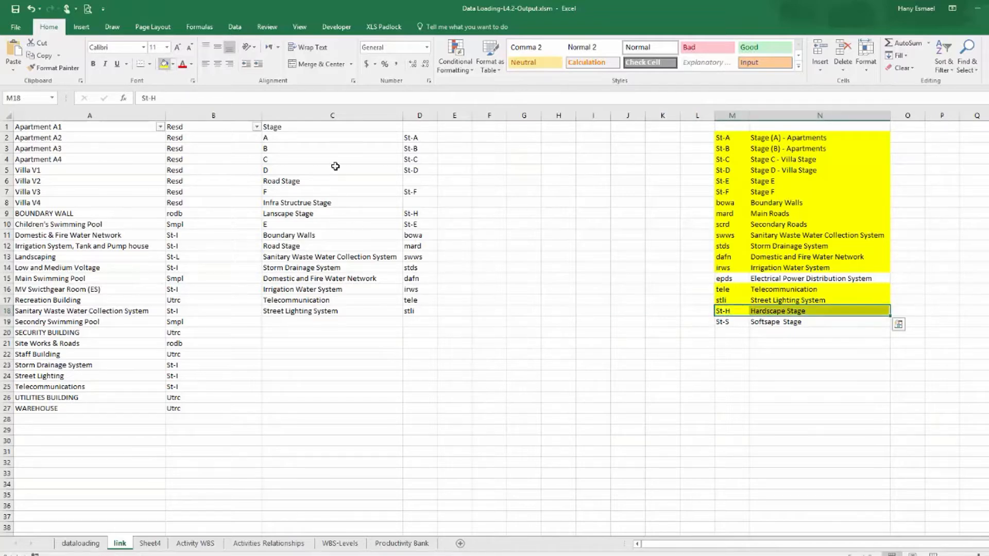
click(628, 343)
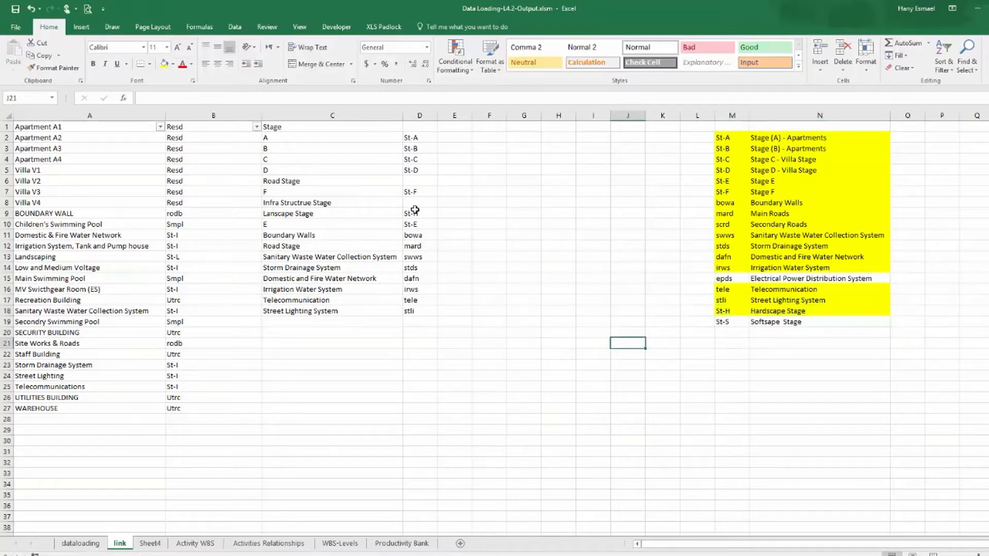
Delete the first Road Stage entry and its blank code from the Stage list, shifting cells up.
drag(269, 180, 420, 180)
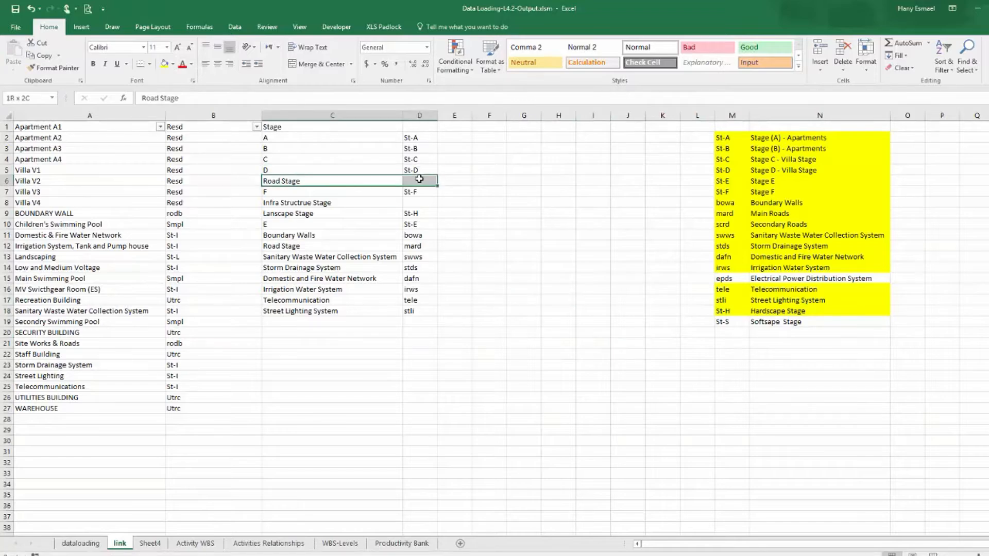
right_click(420, 180)
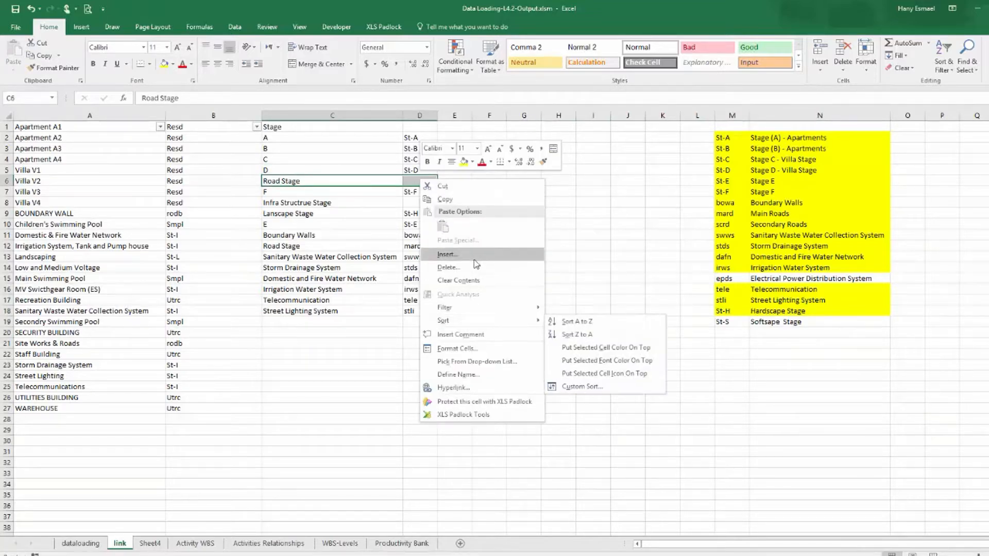
click(448, 268)
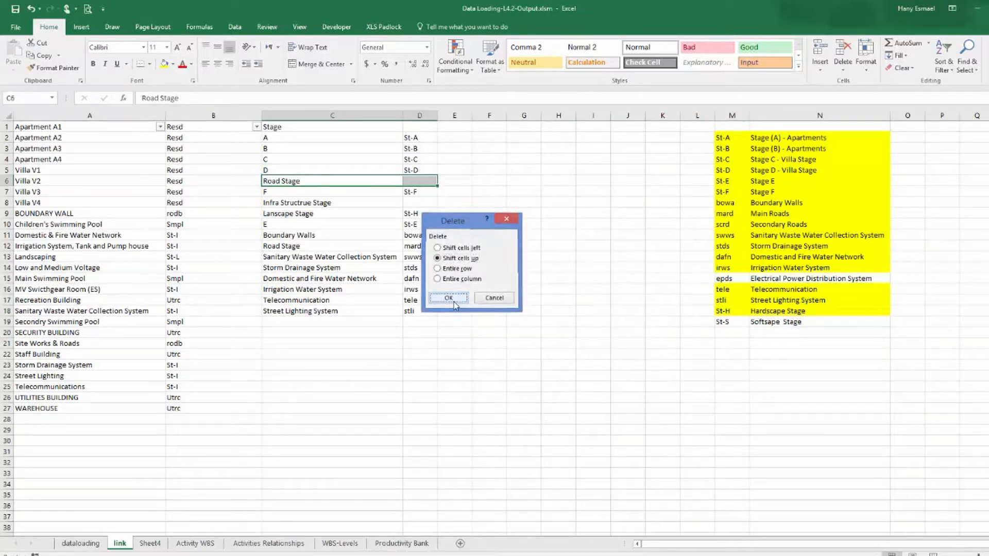
click(449, 297)
Copy the St-S code beside Infra Structrue Stage in the Stage list.
click(301, 191)
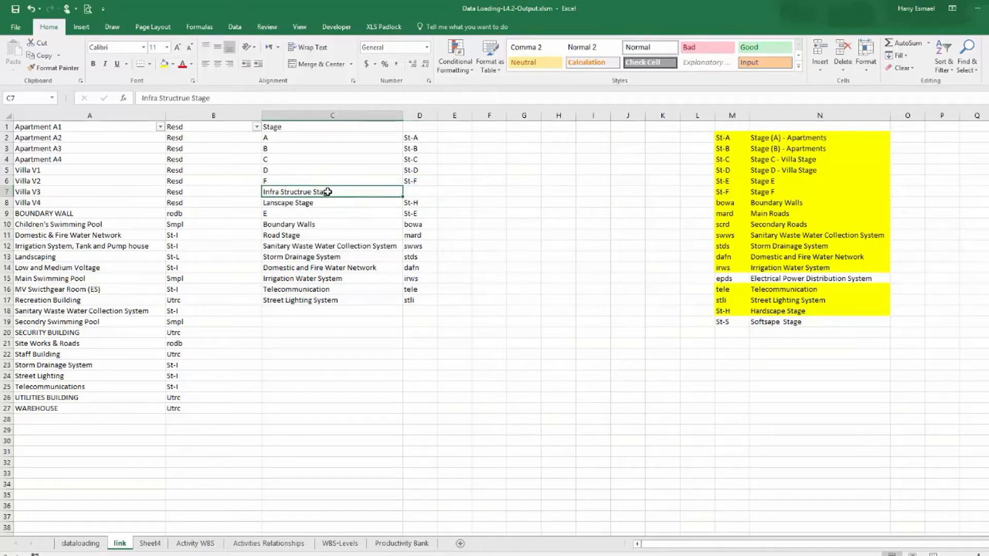
click(730, 322)
right_click(731, 322)
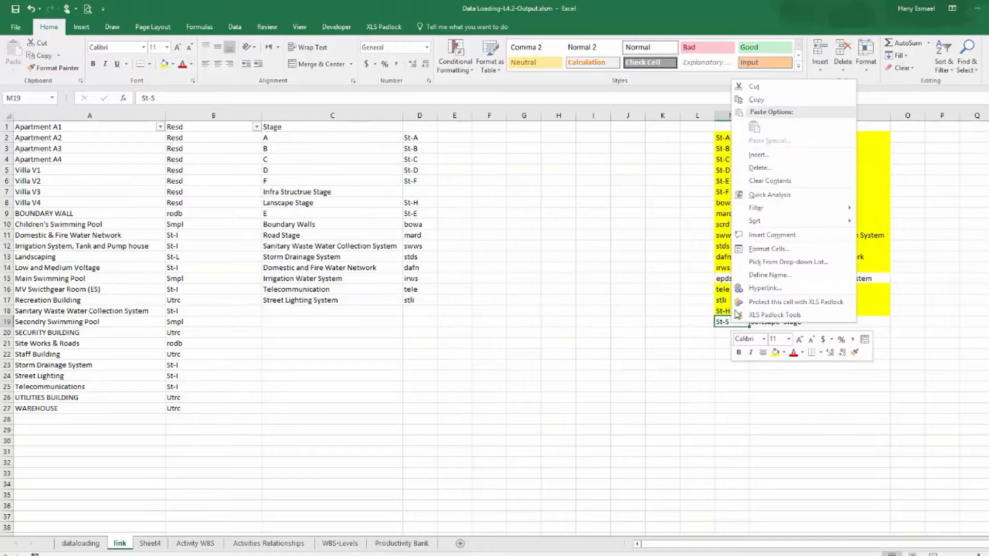
click(753, 96)
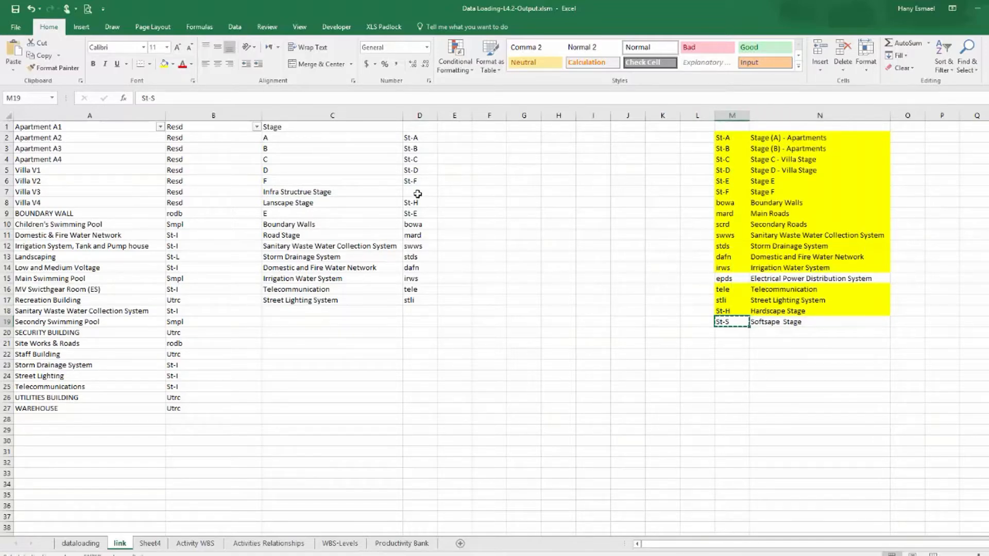
click(420, 192)
right_click(418, 194)
click(457, 242)
click(485, 298)
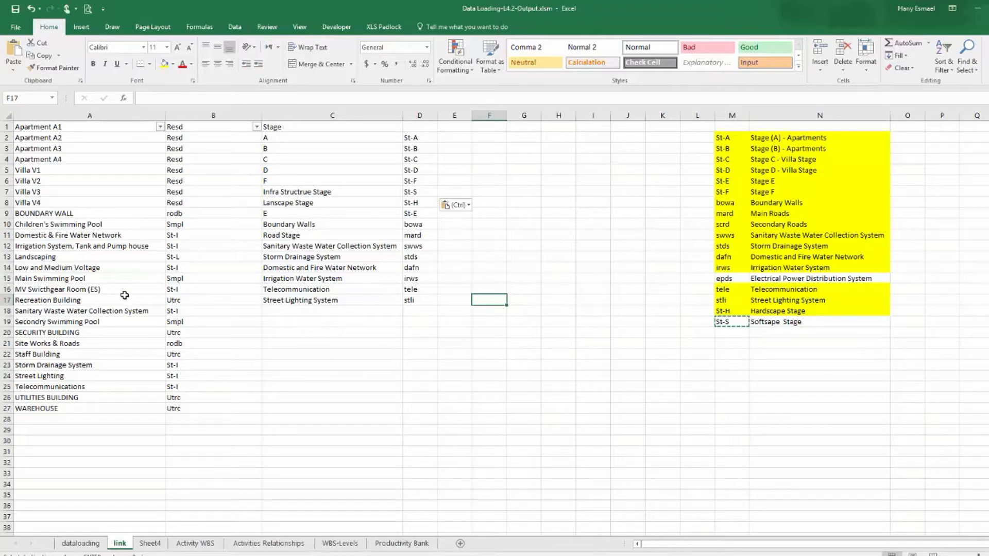
Clear the Type filter so the data table shows all rows again.
click(83, 543)
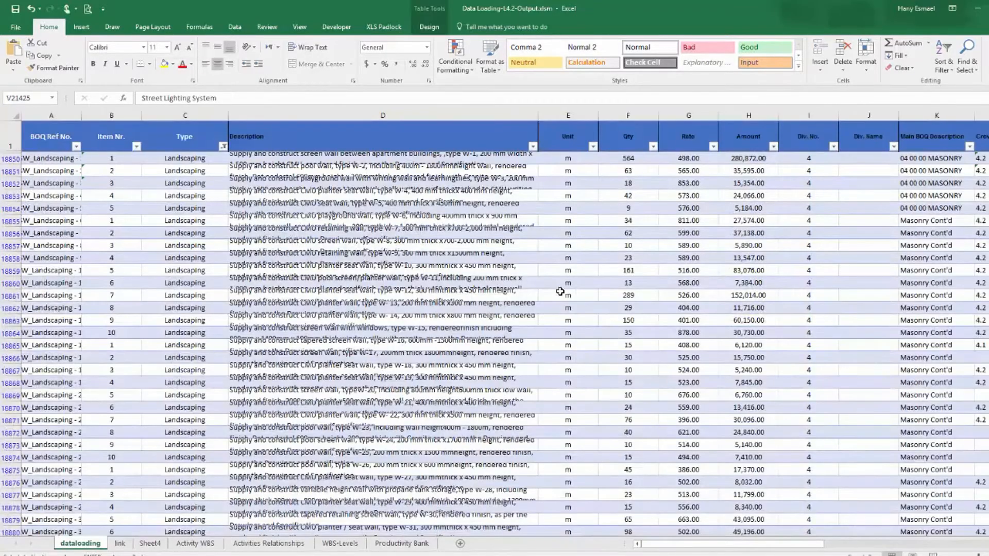
click(293, 217)
click(225, 148)
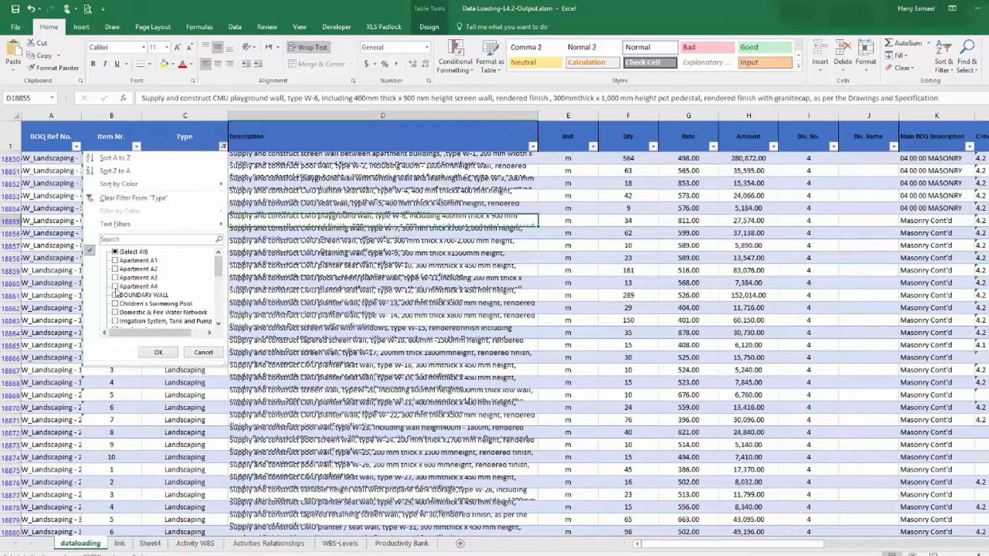
click(118, 252)
click(160, 353)
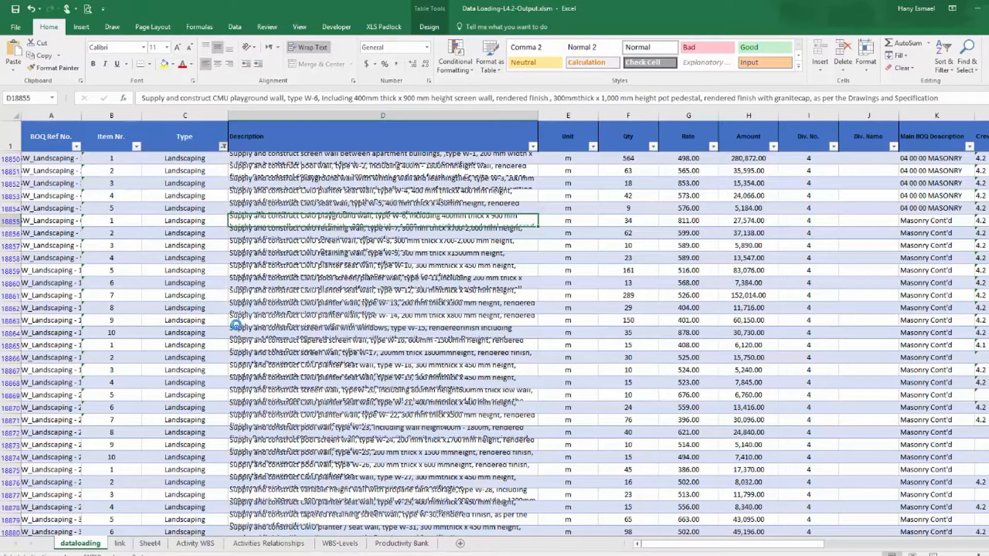
click(292, 270)
Fill the WBS-L-3 column with a VLOOKUP of each row's Stage in link!C:D, returning column 2 with exact match (FALSE).
drag(779, 551, 948, 515)
click(899, 161)
text(=vl)
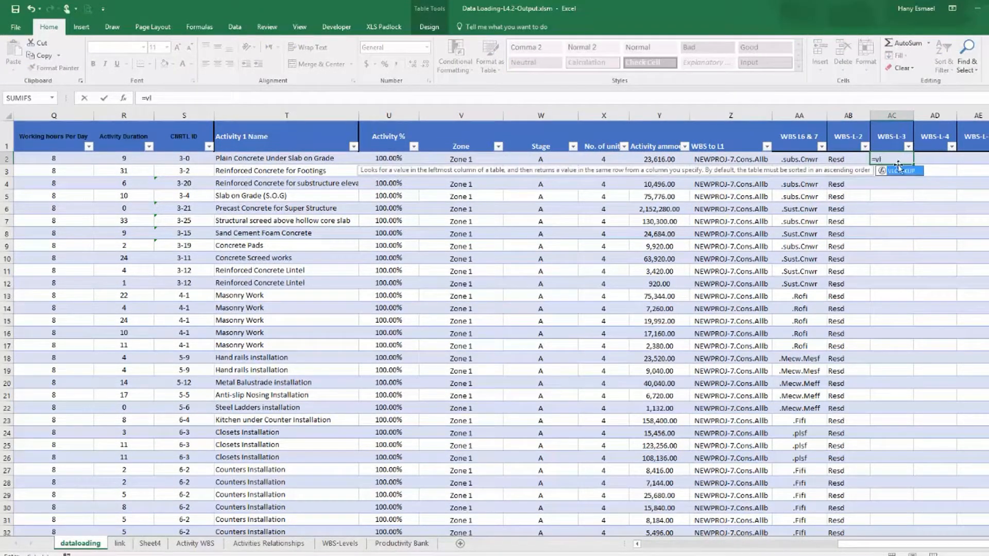
double_click(902, 171)
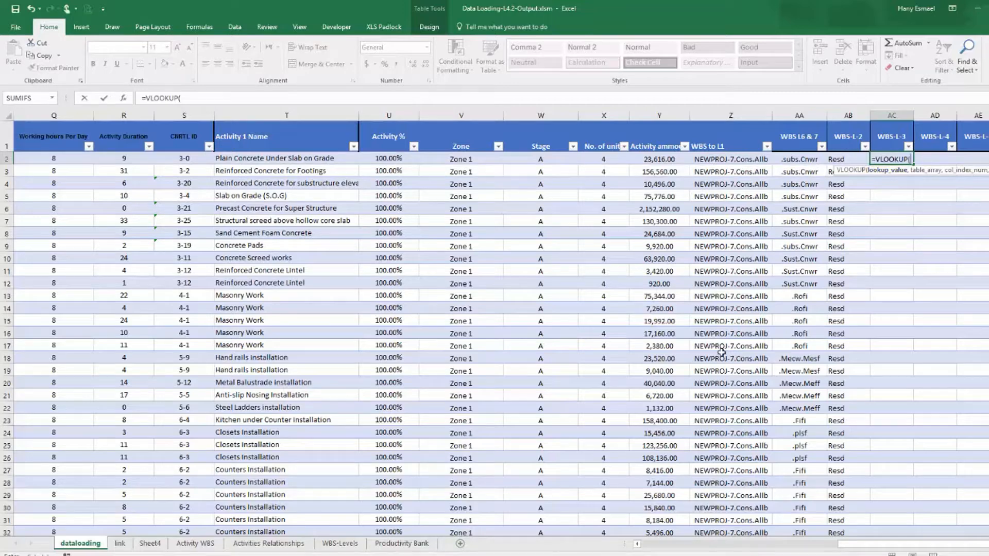
click(550, 161)
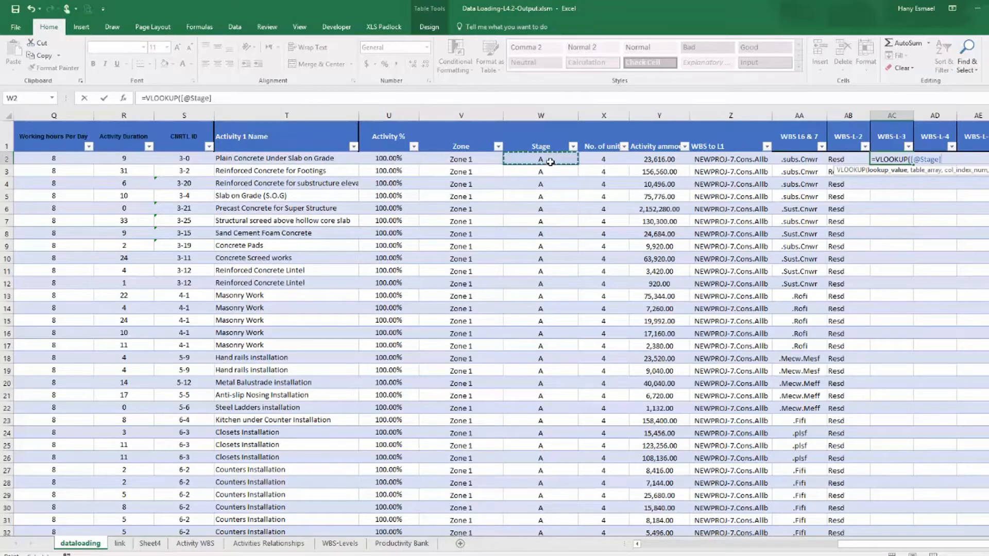
text(,)
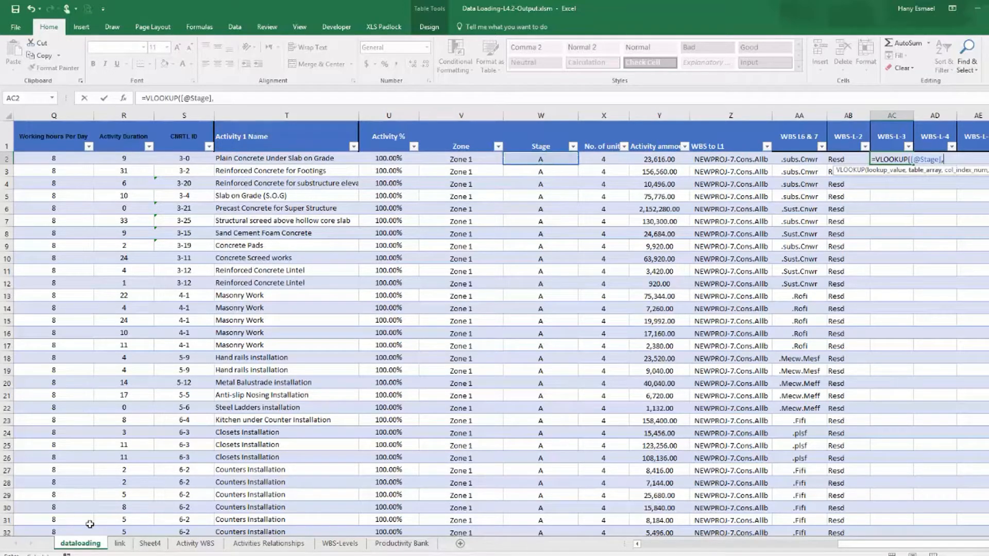
click(120, 544)
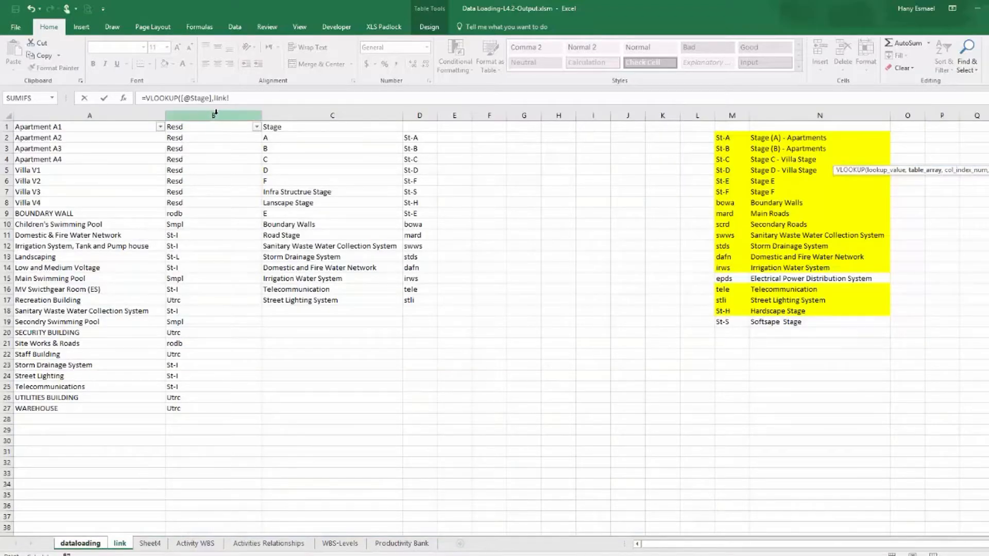
drag(331, 113, 426, 122)
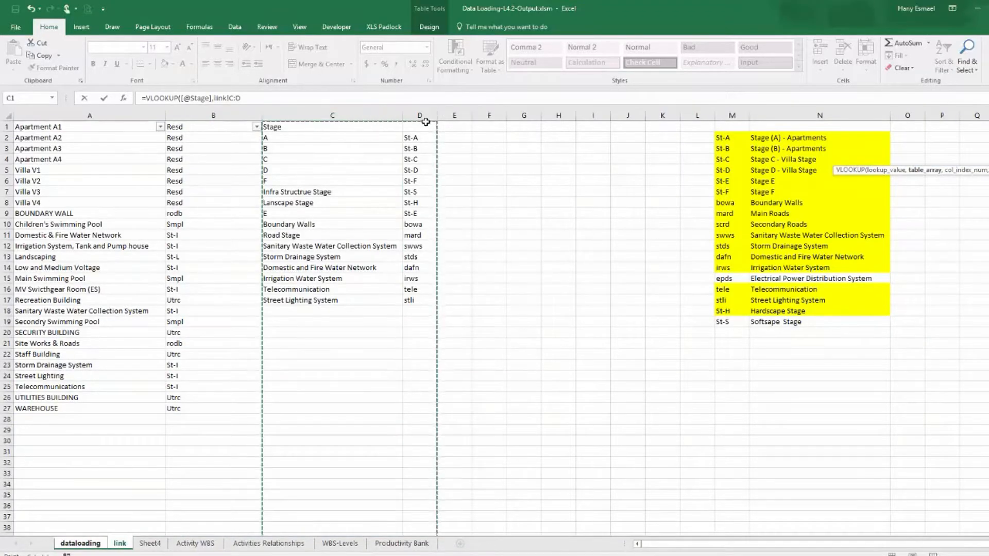
text(,2)
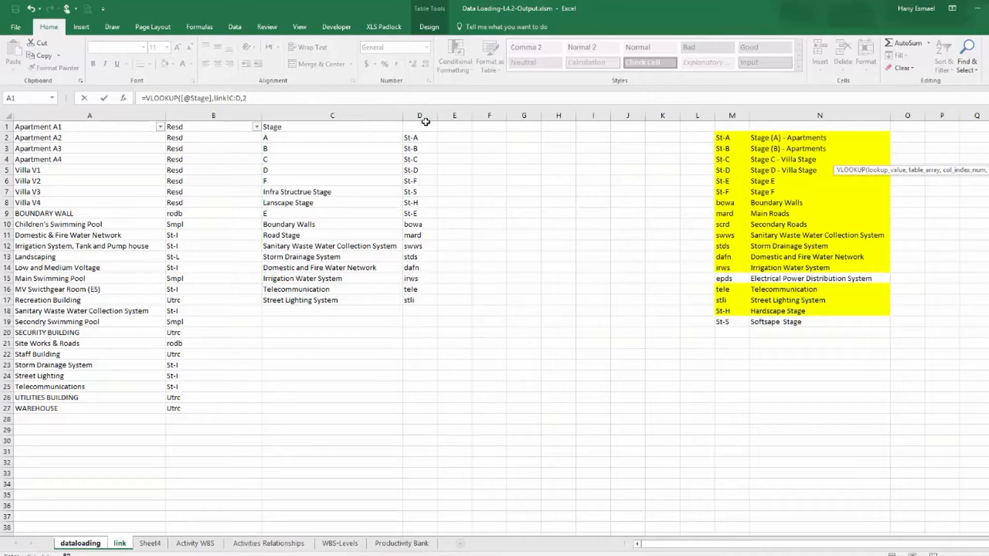
text(,)
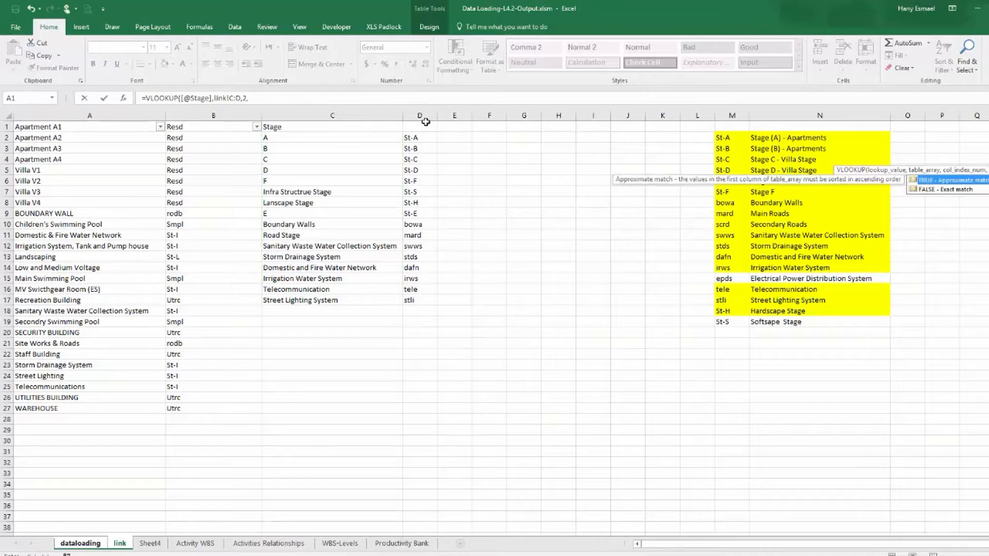
double_click(948, 189)
key(Return)
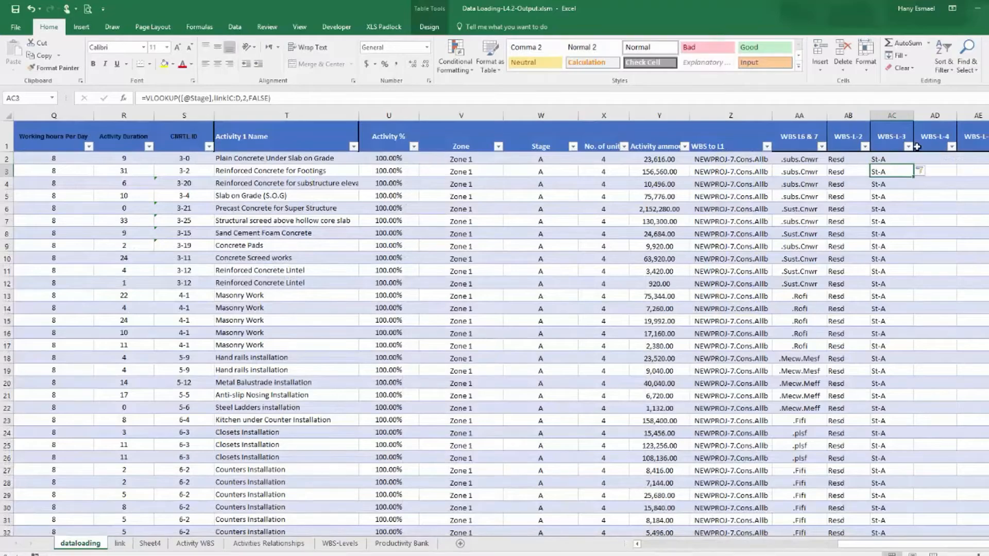
Review the stage codes listed in the WBS-L-3 column's filter.
click(907, 146)
drag(905, 265, 914, 329)
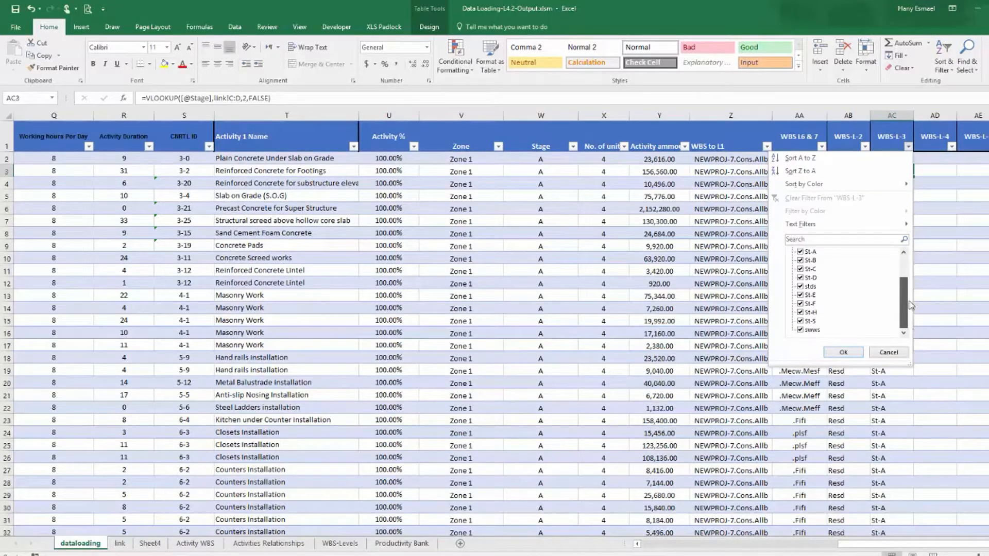
click(853, 352)
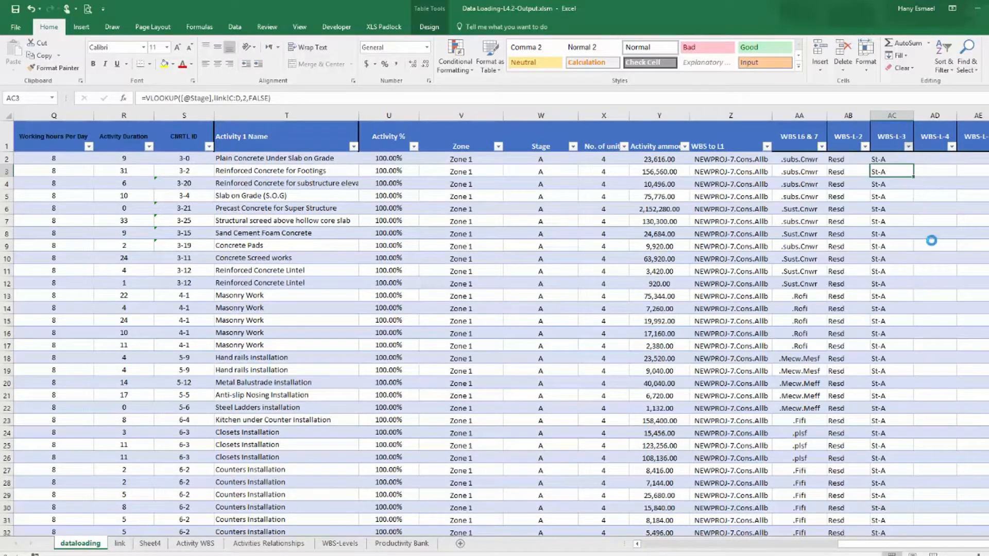
click(935, 158)
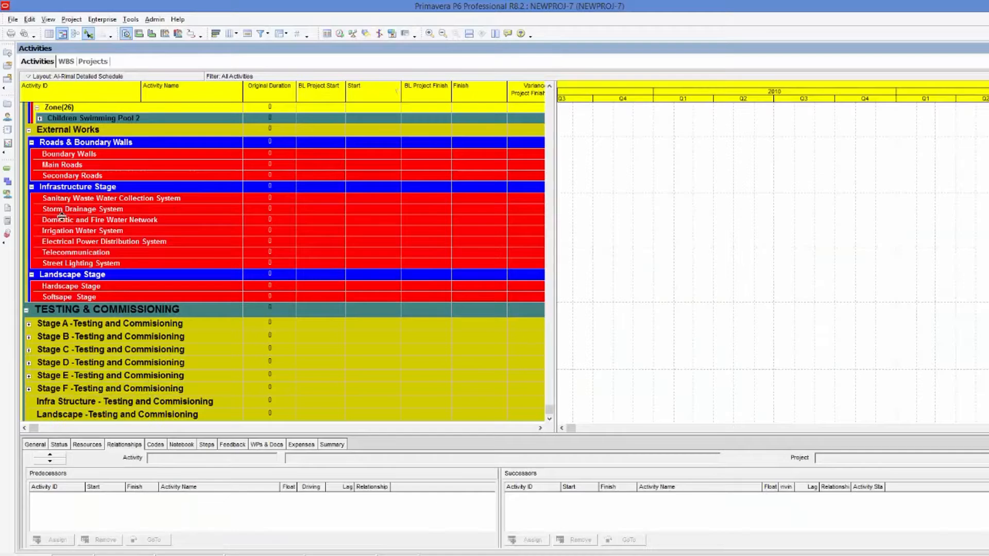
Examine the Swimming Pools stage and zone WBS nodes in the Primavera P6 activity view.
scroll(116, 239, up, 8)
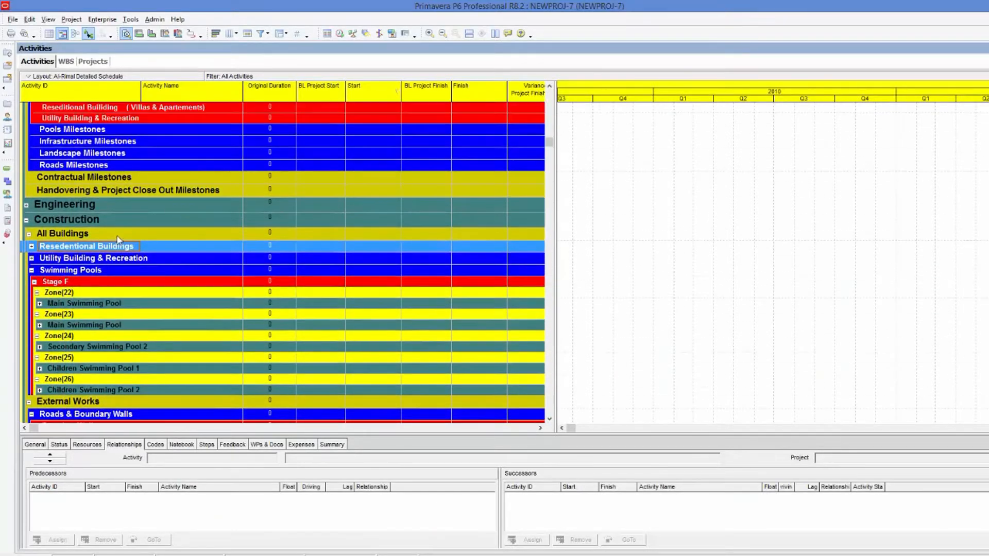
click(73, 283)
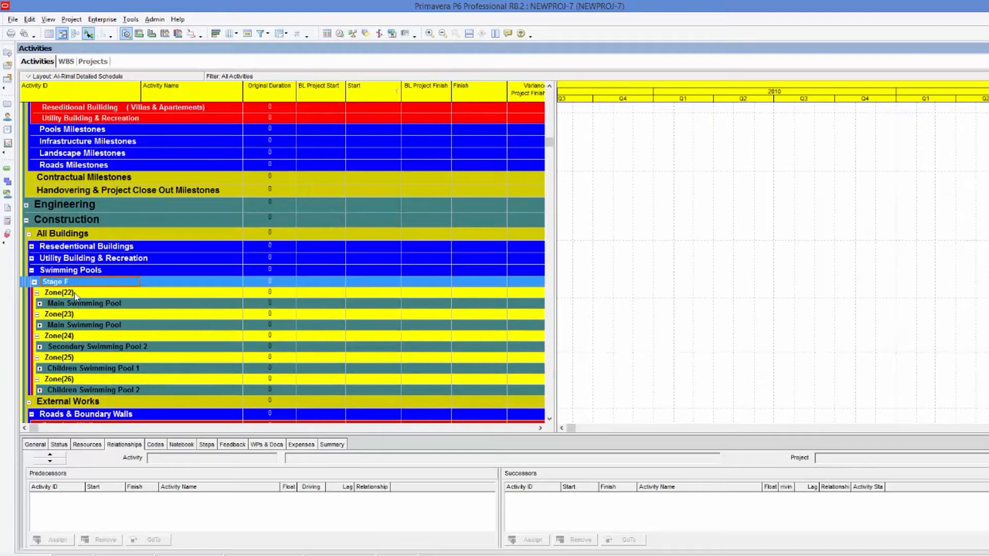
click(75, 294)
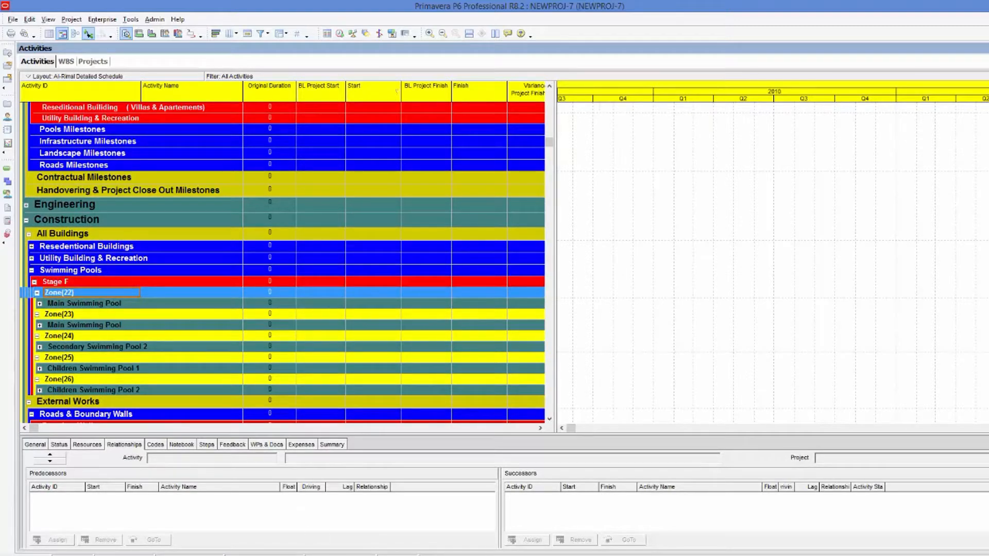
key(alt+Tab)
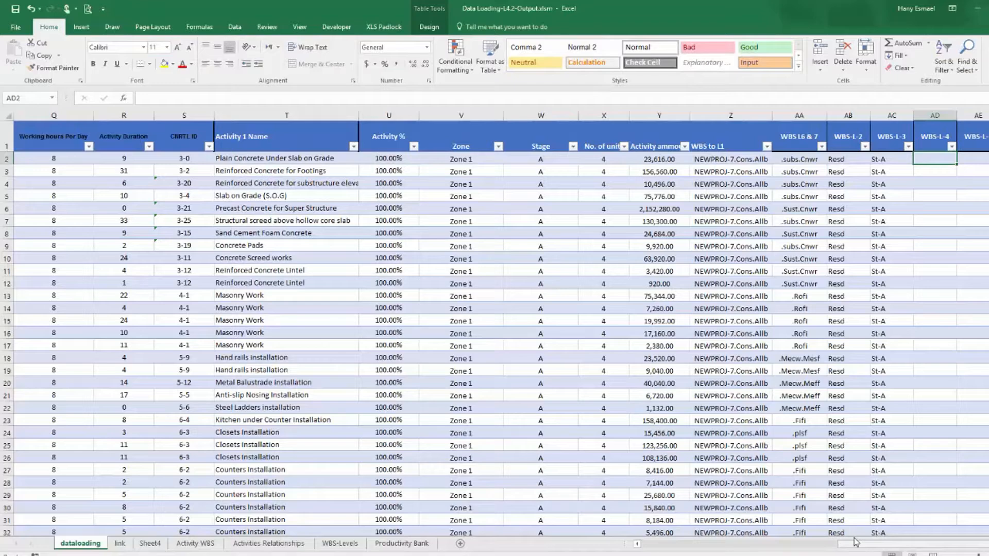
Copy the Zone column from the data-loading sheet into column F of Sheet4.
right_click(467, 116)
click(490, 134)
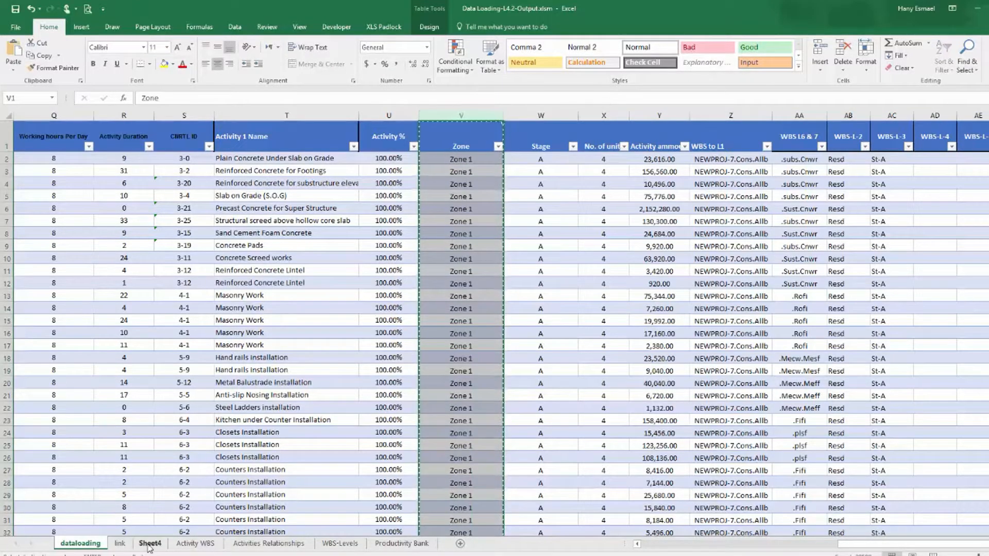
click(150, 544)
click(236, 115)
right_click(236, 115)
click(276, 164)
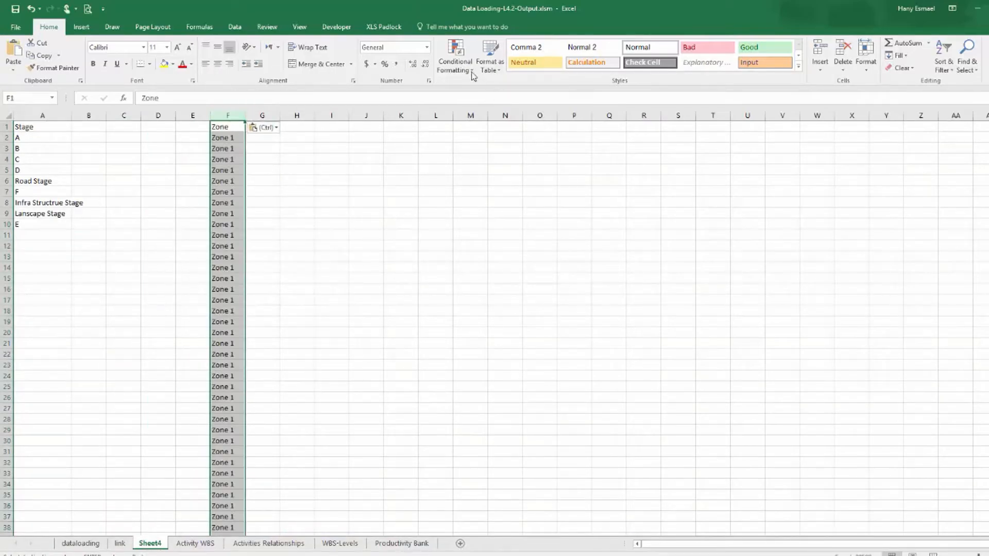
Remove duplicate values from the pasted Zone column on Sheet4.
click(236, 28)
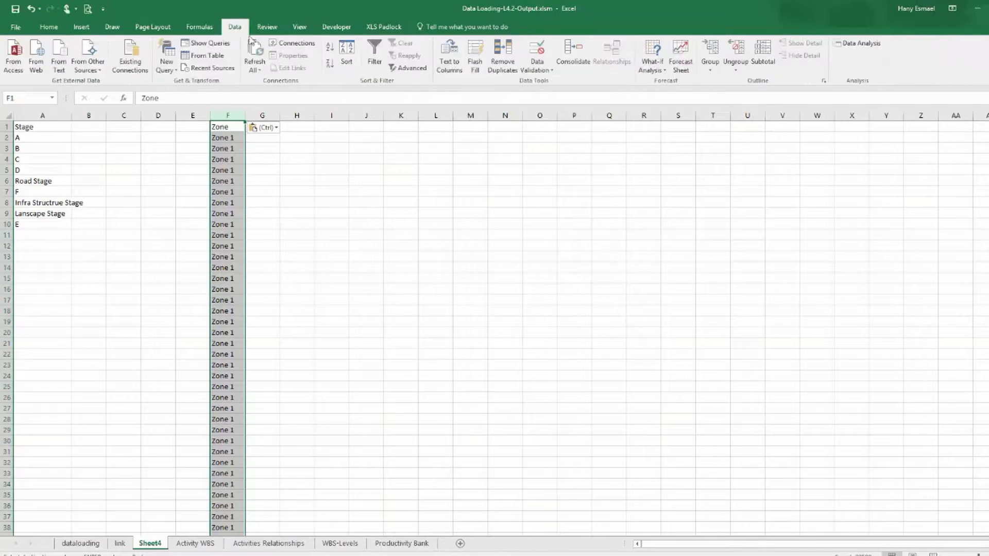
click(512, 72)
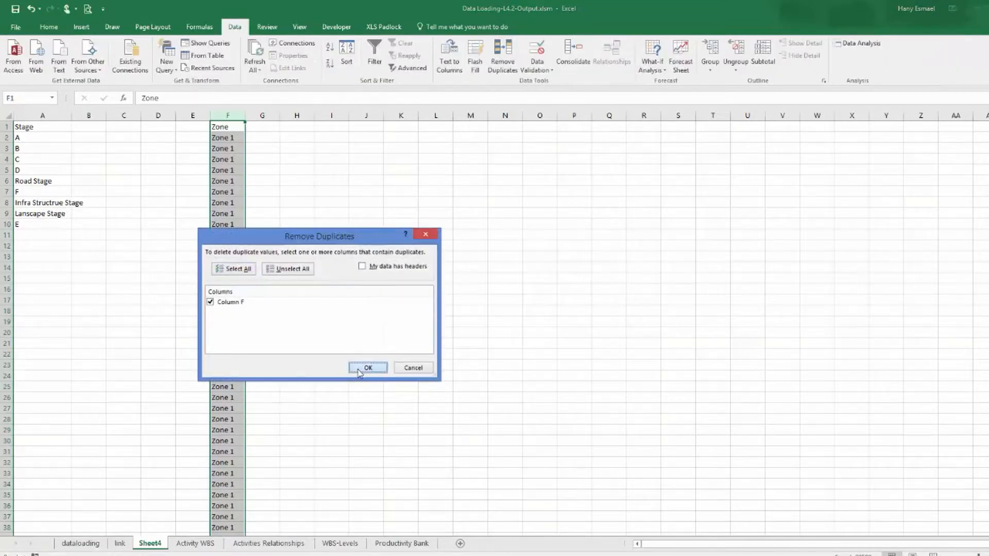
click(360, 370)
click(523, 318)
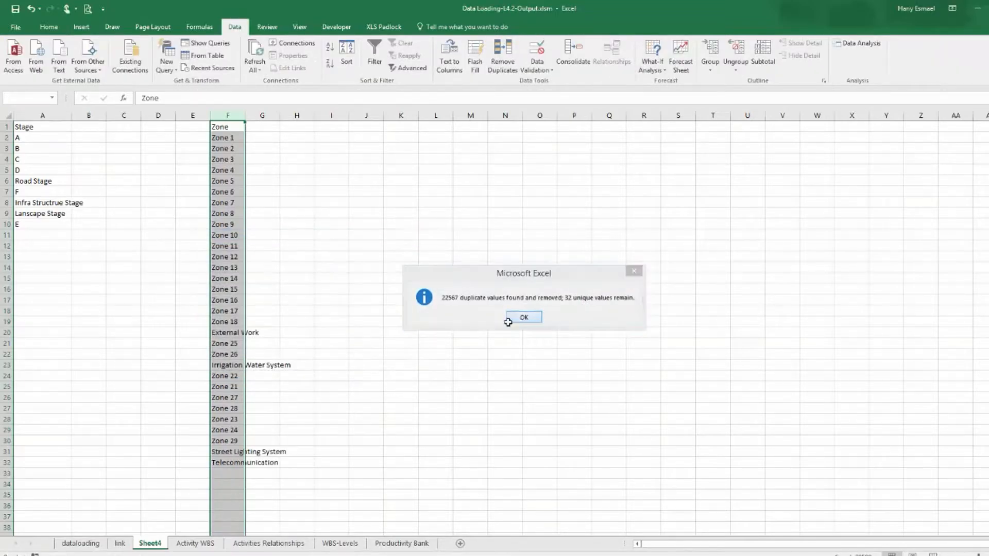
Copy the unique Zone list from Sheet4 into column E of the link sheet and widen that column.
drag(280, 119, 299, 120)
drag(235, 129, 259, 460)
right_click(260, 460)
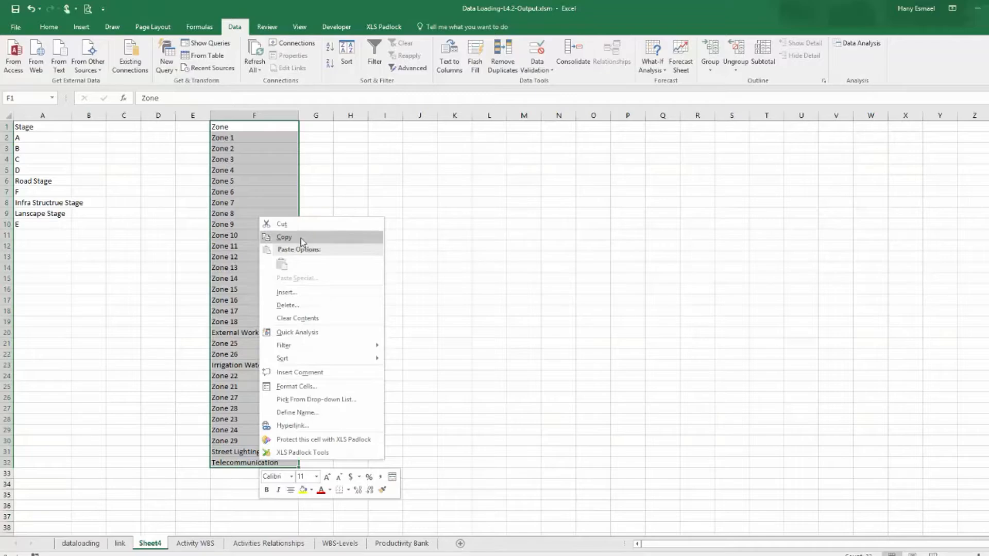
click(284, 237)
click(120, 544)
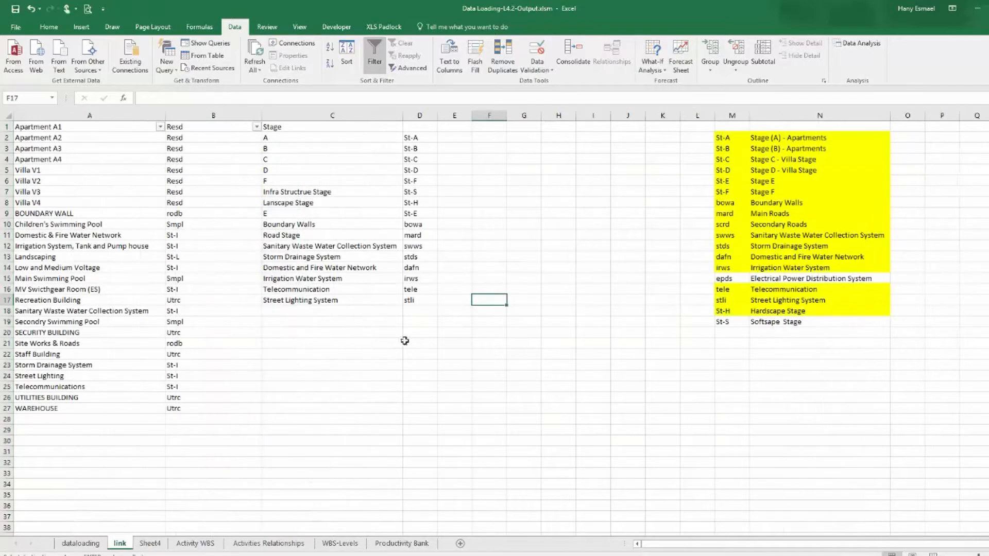
click(487, 128)
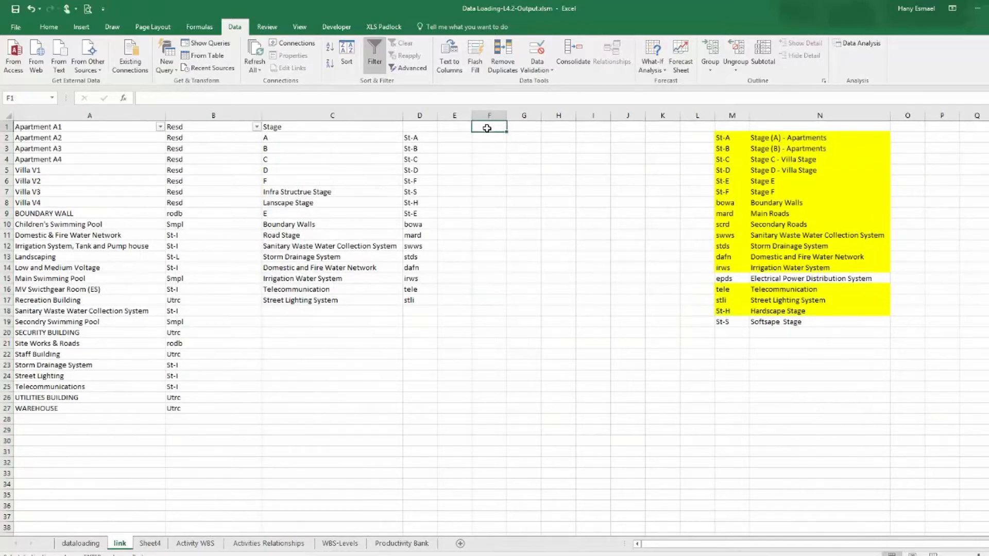
click(459, 127)
right_click(459, 127)
click(500, 175)
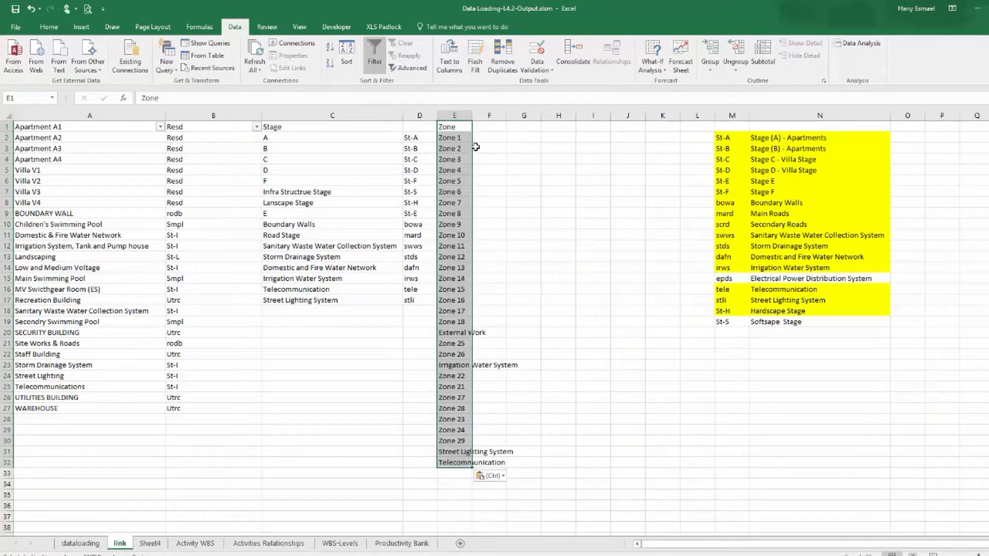
drag(474, 120, 502, 121)
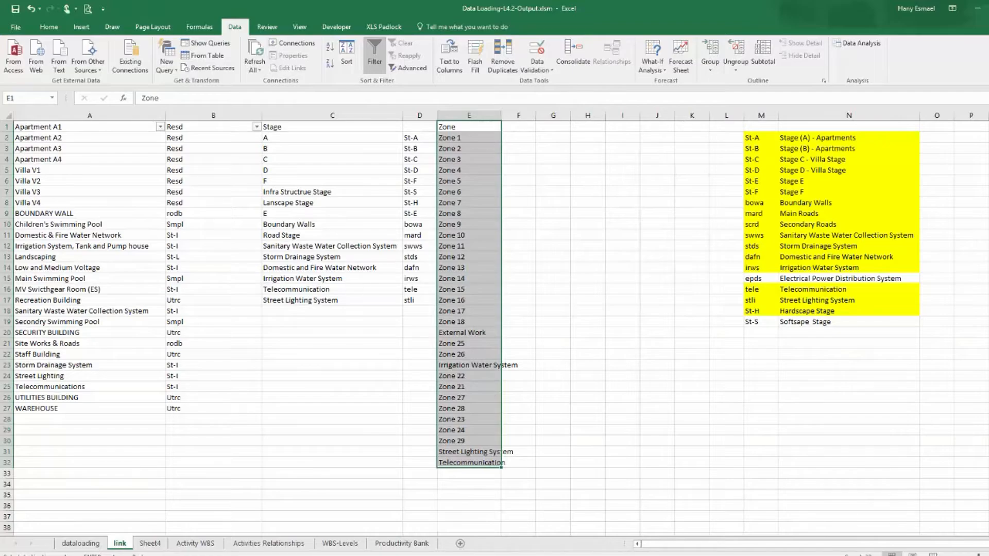
Switch to the WBS Final Template workbook and filter the wbs-template sheet's level column to level 4 rows.
key(alt+Tab)
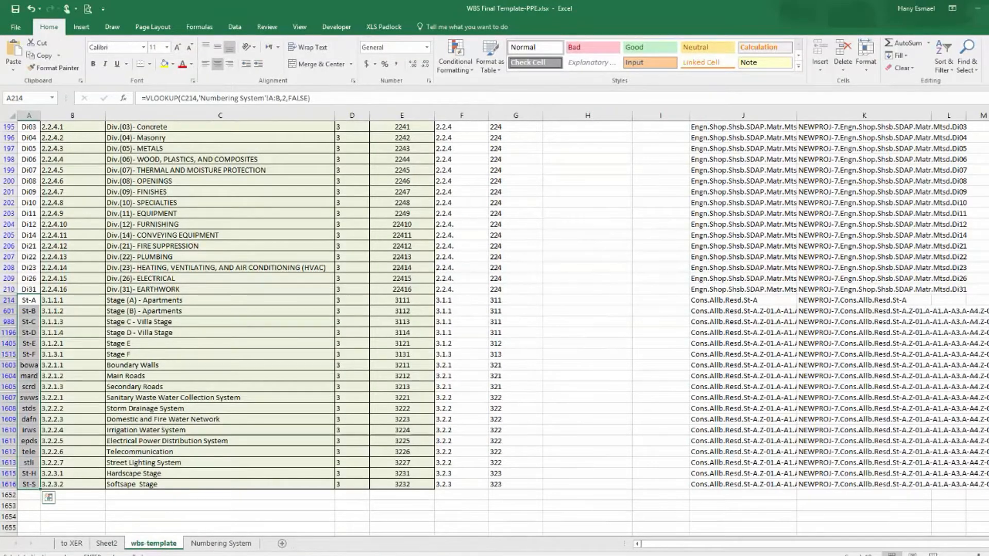
scroll(340, 199, up, 20)
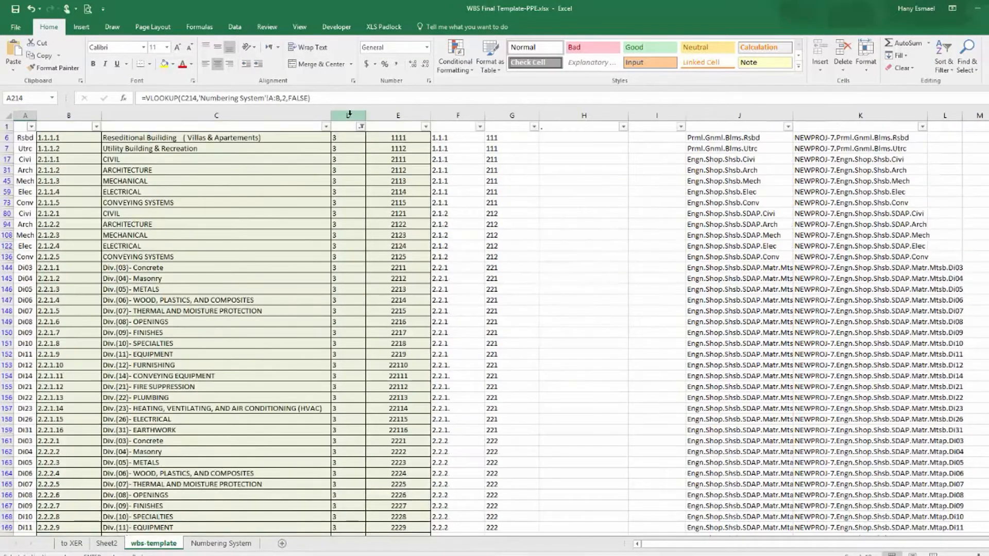
click(361, 127)
click(258, 266)
click(257, 274)
click(302, 333)
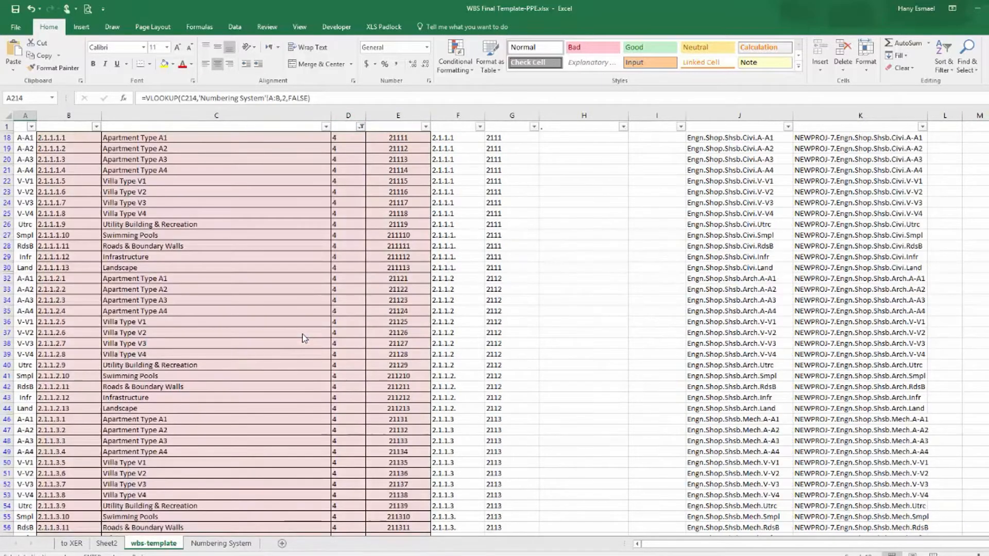
Copy the level-4 WBS names Zone(1) through Zone(26) from the wbs-template sheet.
scroll(197, 322, down, 4)
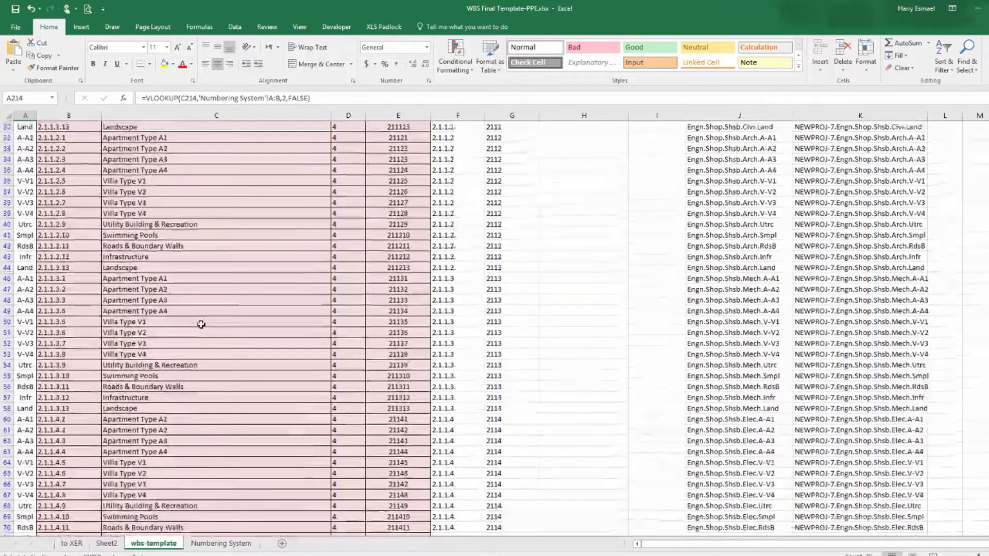
scroll(206, 332, down, 20)
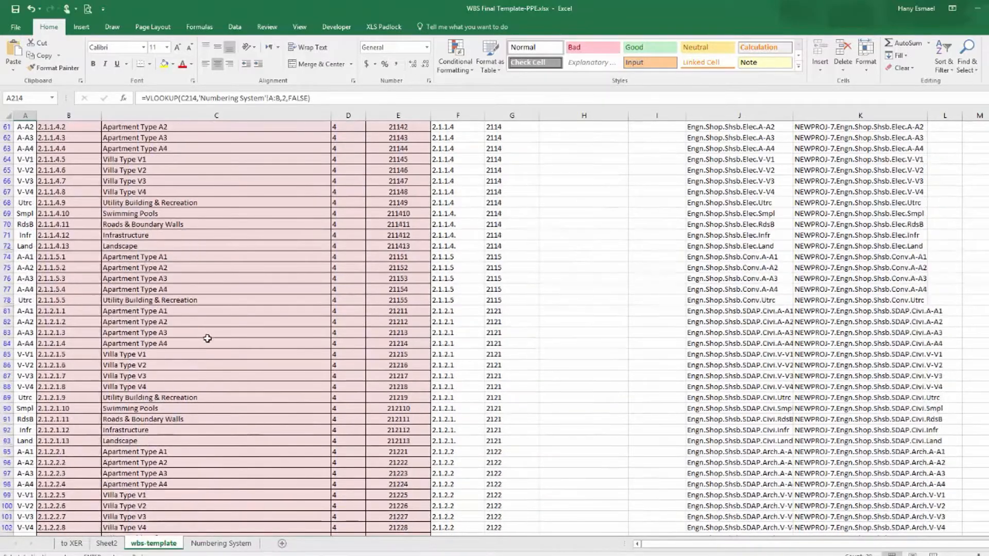
scroll(212, 338, down, 4)
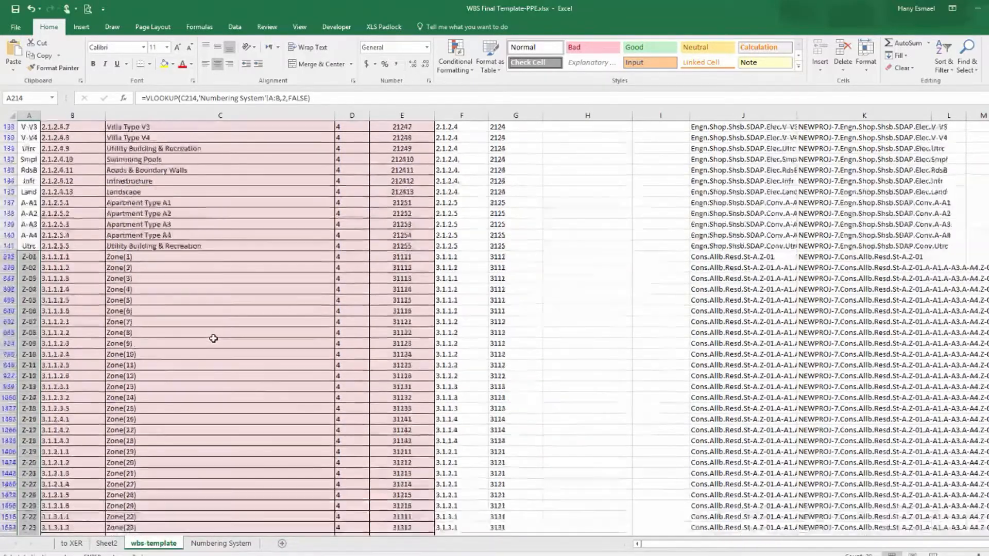
drag(161, 260, 179, 515)
right_click(180, 510)
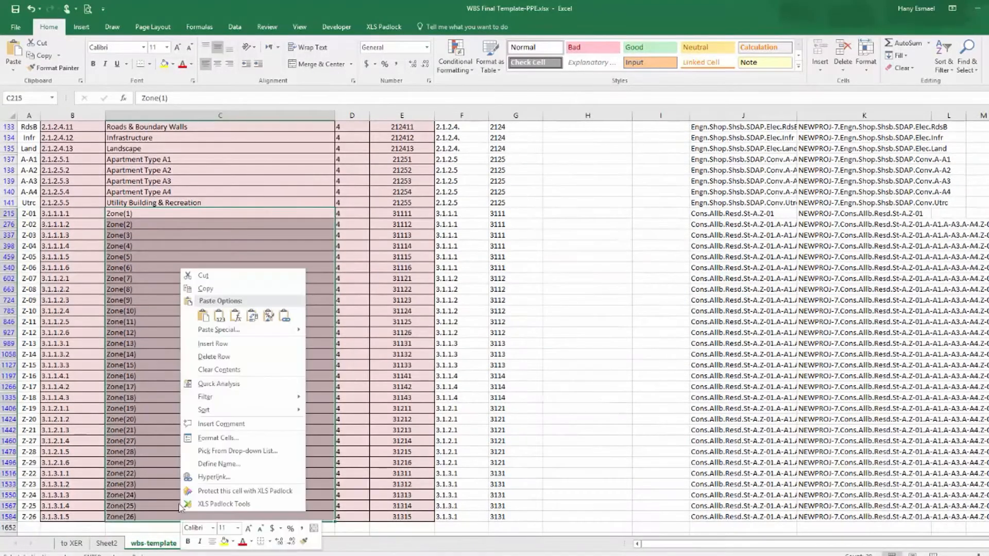
click(209, 289)
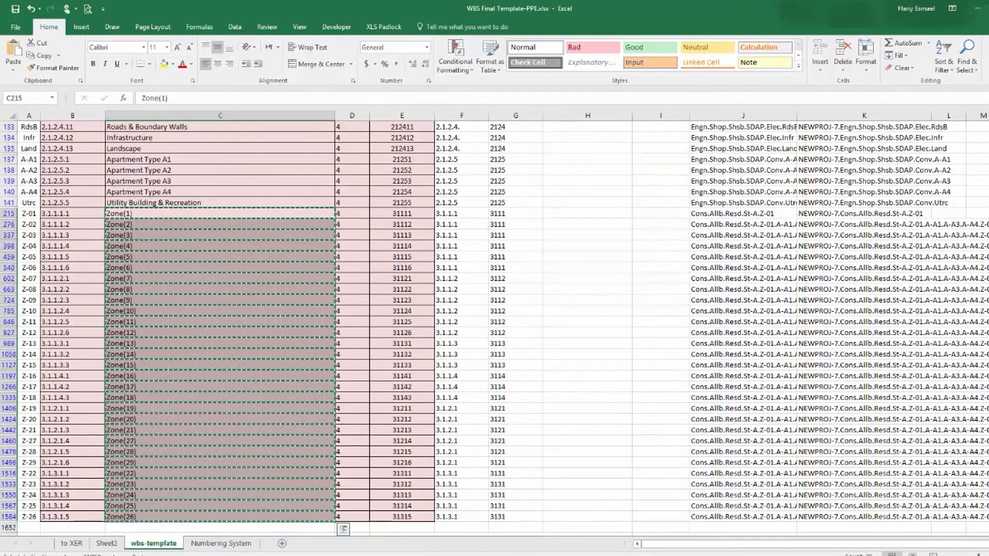
key(ctrl+Page_Up)
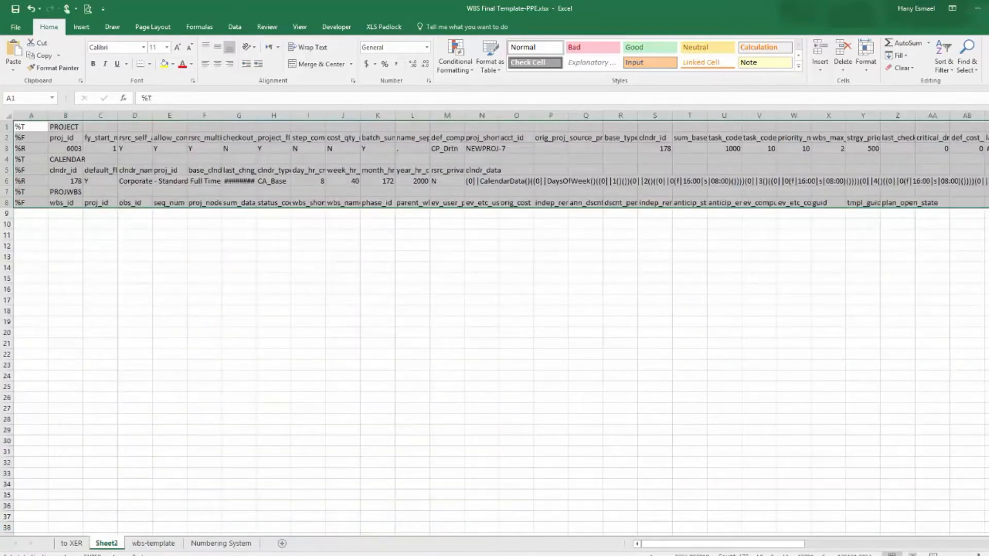
Return to the Data Loading workbook and paste the copied zone names as values into column G of the link sheet.
click(144, 549)
key(alt+Tab)
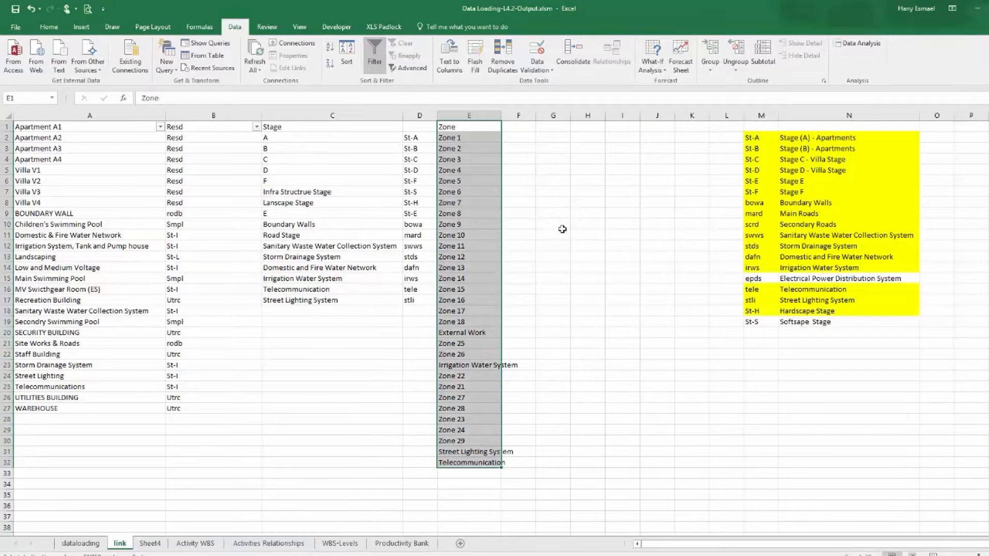
right_click(563, 136)
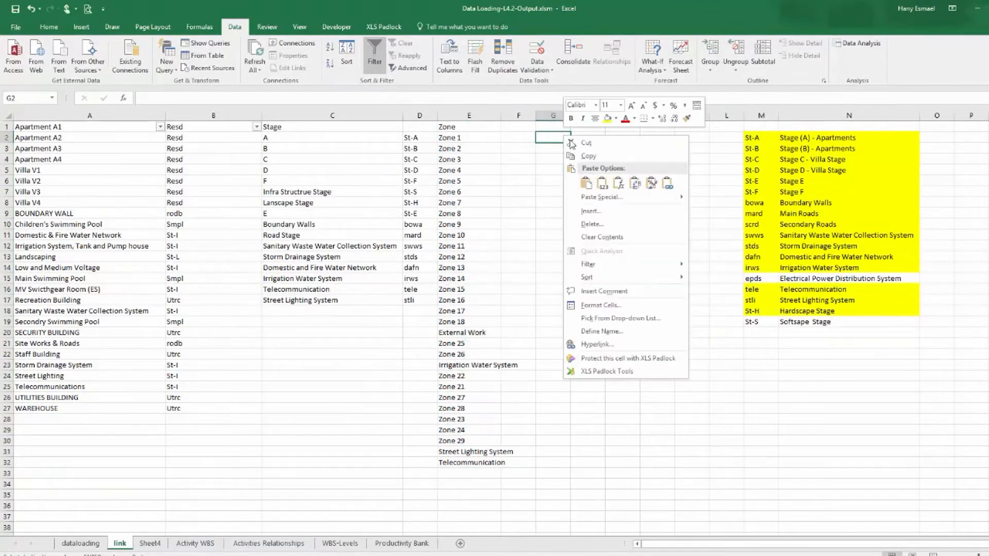
click(608, 185)
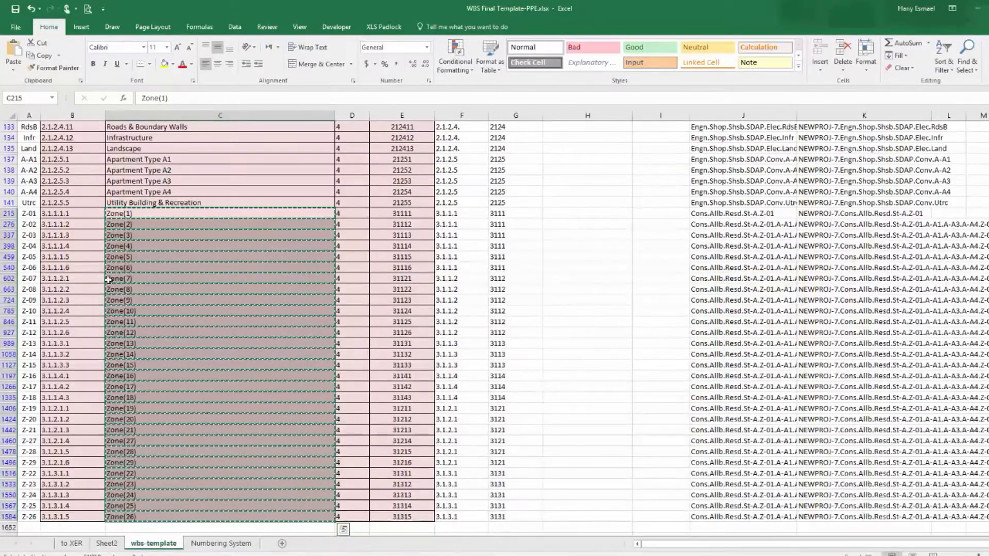
Copy the zone codes Z-01 through Z-26 from the wbs-template sheet and paste them as values into column H beside the zone names.
drag(29, 213, 28, 517)
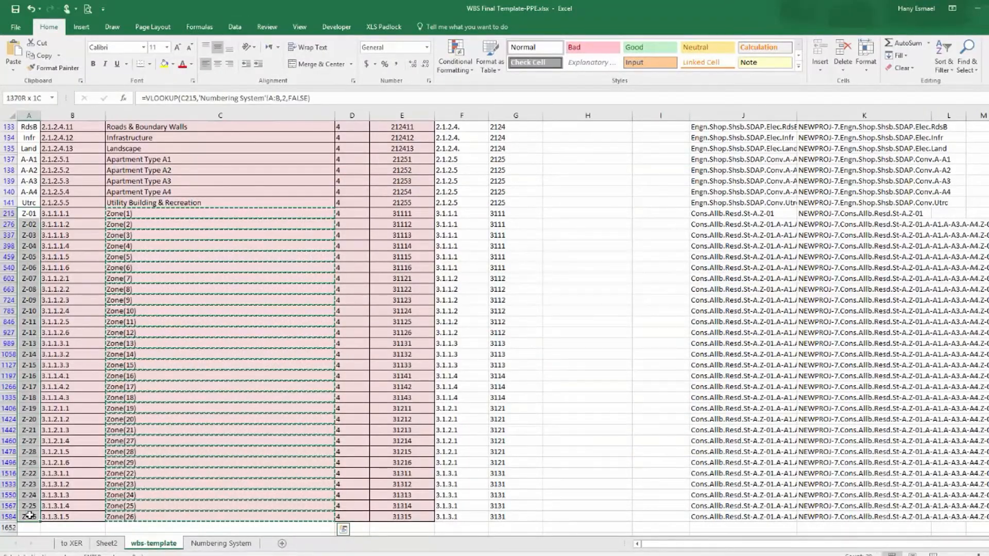
right_click(32, 274)
click(69, 320)
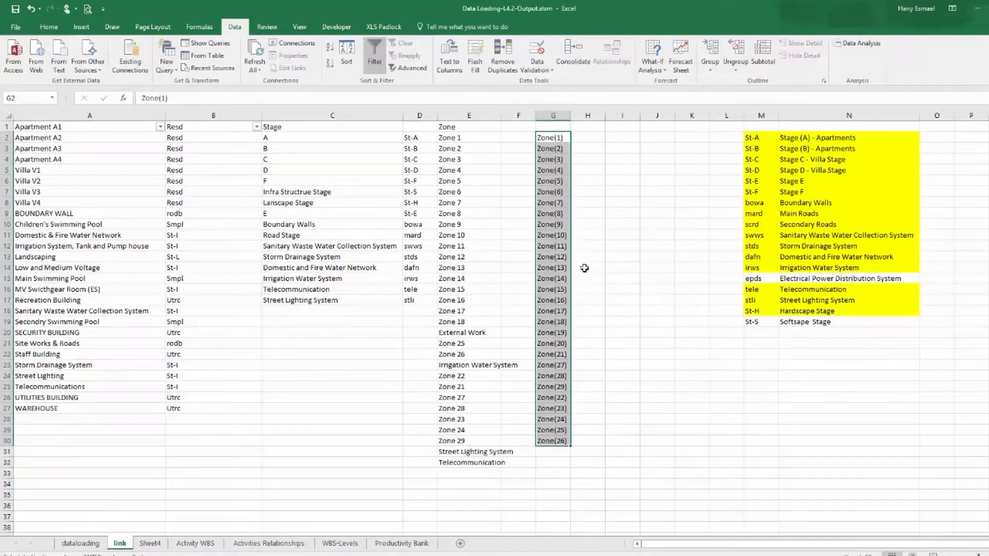
click(587, 138)
right_click(588, 138)
click(627, 187)
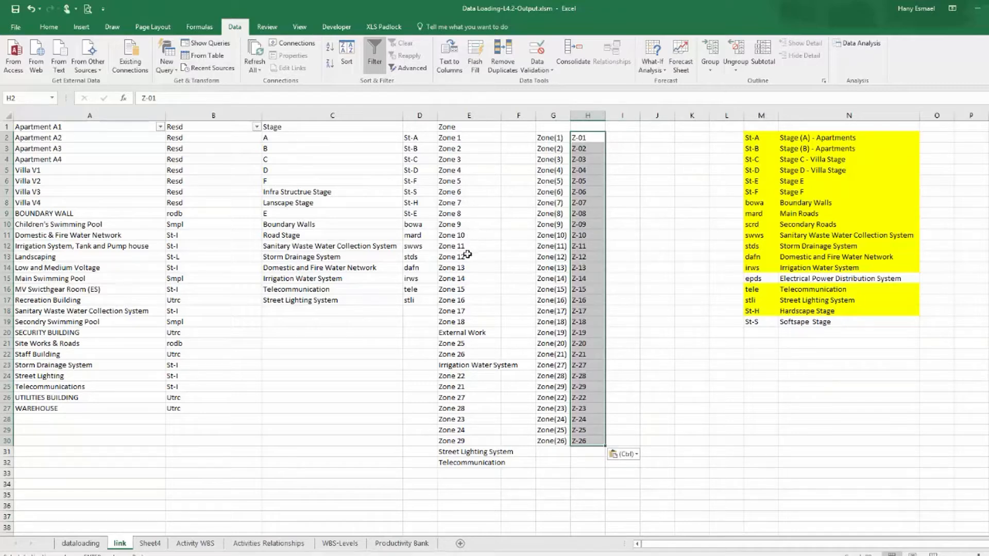
Copy codes Z-01 to Z-18 into column F beside Zone 1 to Zone 18, and widen column E.
drag(589, 135, 585, 321)
right_click(585, 321)
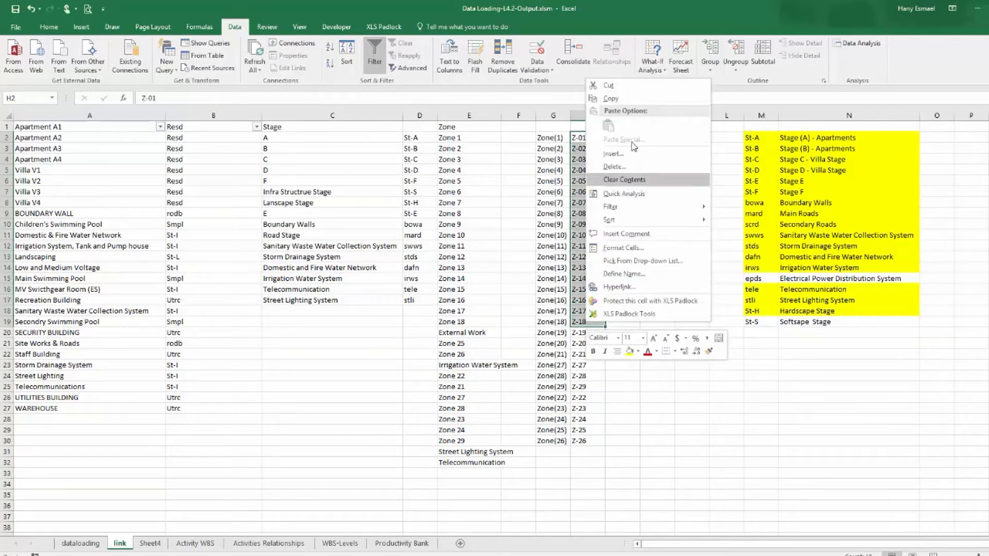
click(611, 97)
click(511, 139)
right_click(511, 139)
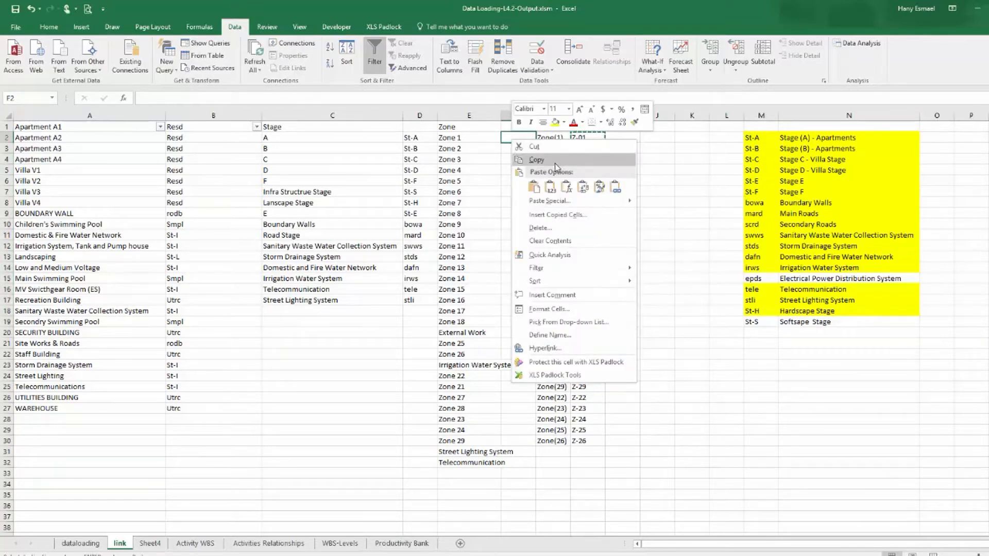
click(578, 171)
drag(553, 140, 585, 320)
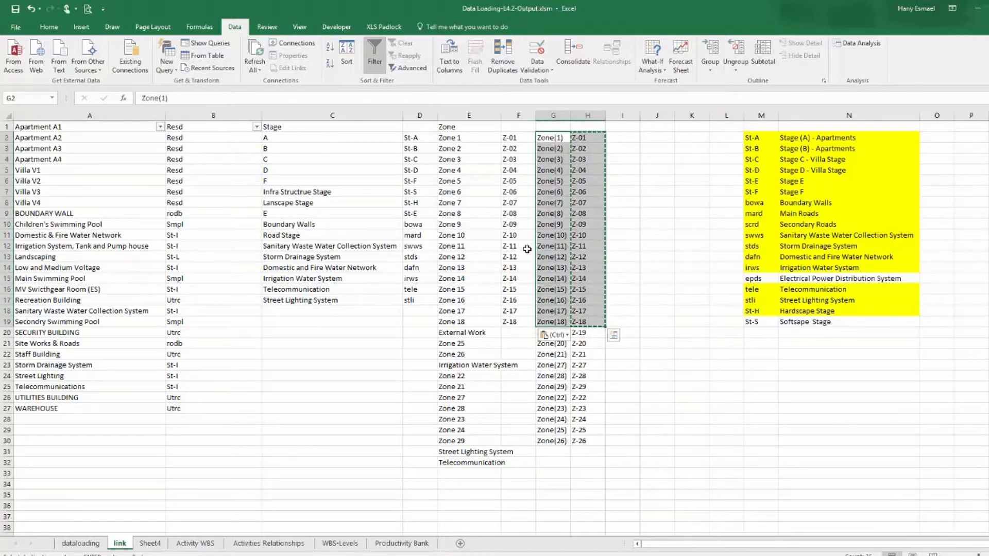
scroll(636, 316, down, 3)
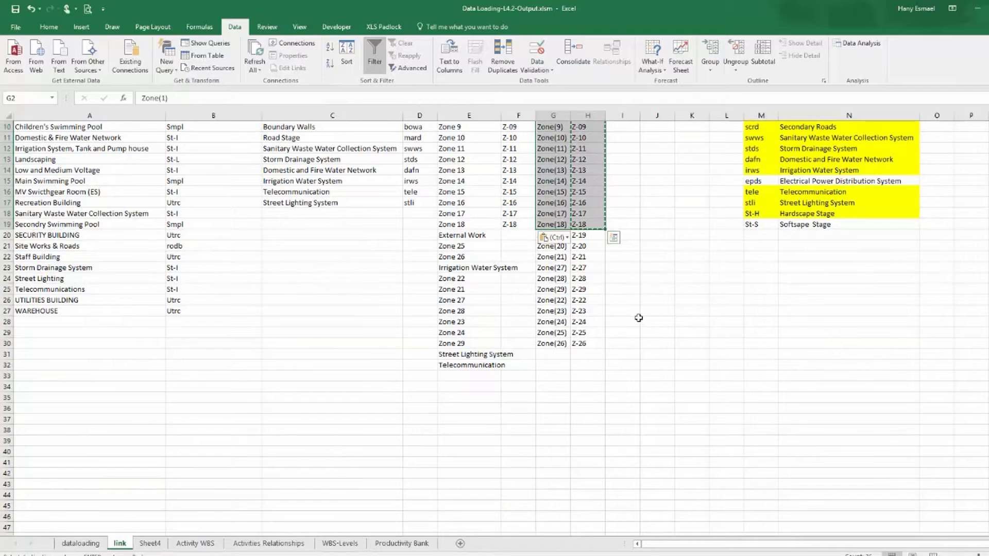
scroll(633, 317, up, 3)
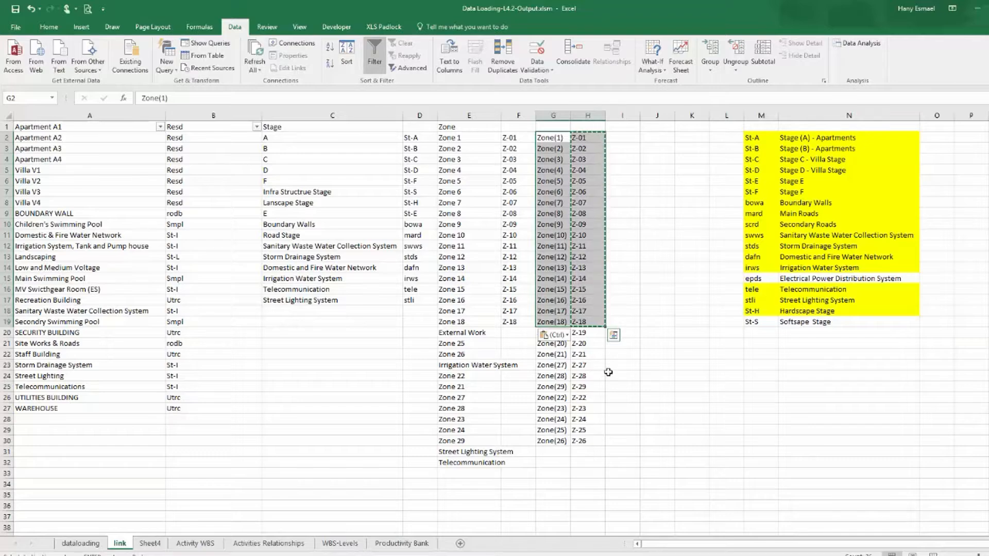
drag(500, 112, 521, 112)
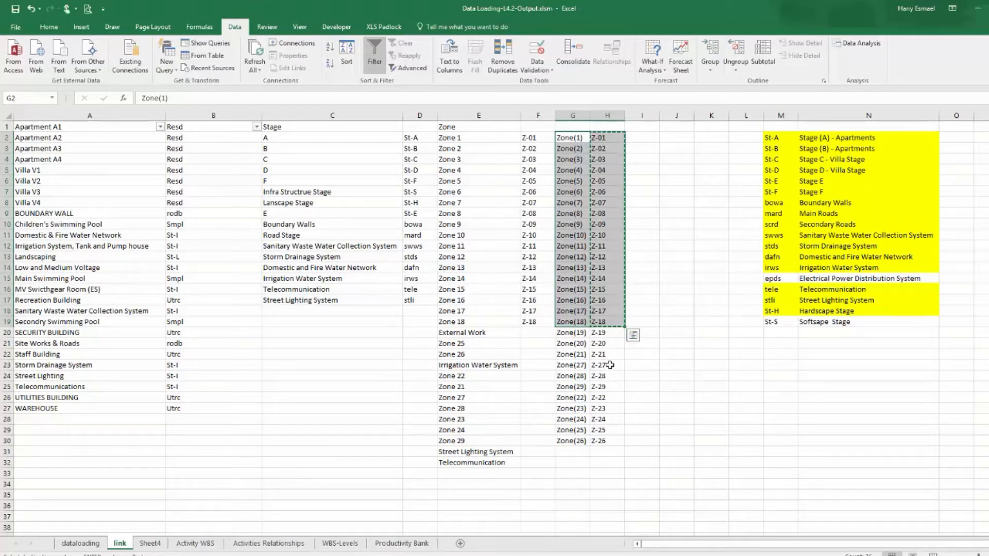
click(531, 341)
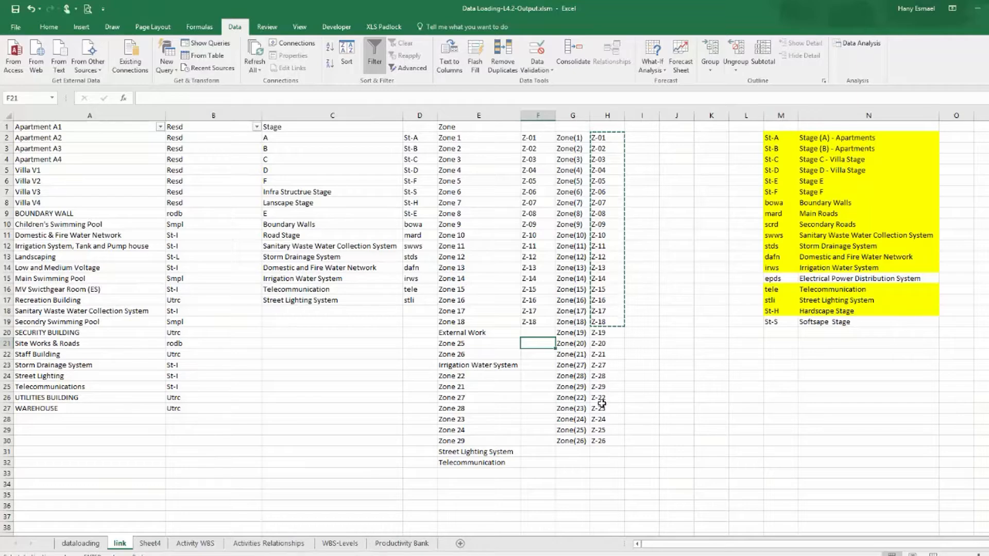
Copy codes Z-25 and Z-26 into column F beside Zone 25 and Zone 26.
click(600, 430)
right_click(601, 430)
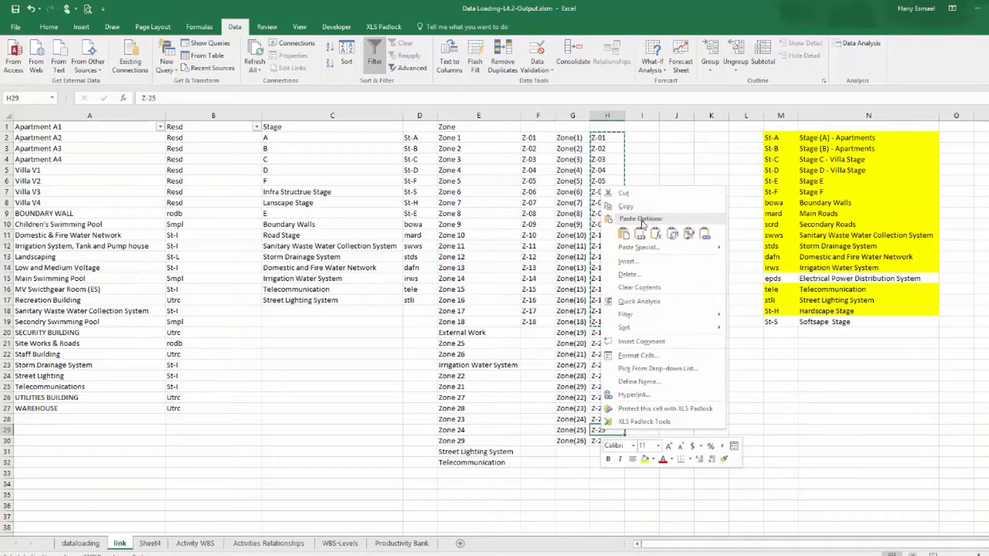
click(626, 206)
click(532, 342)
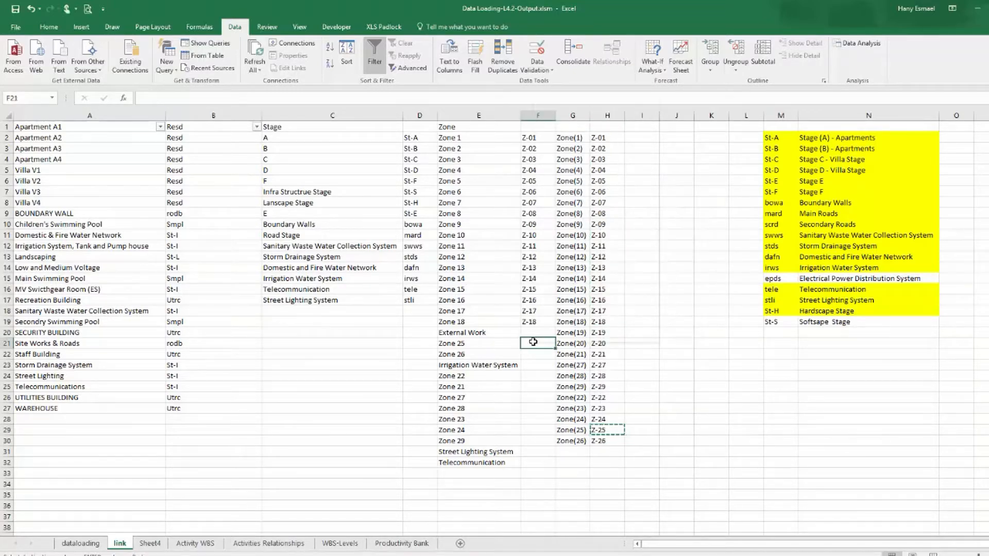
right_click(533, 342)
click(551, 146)
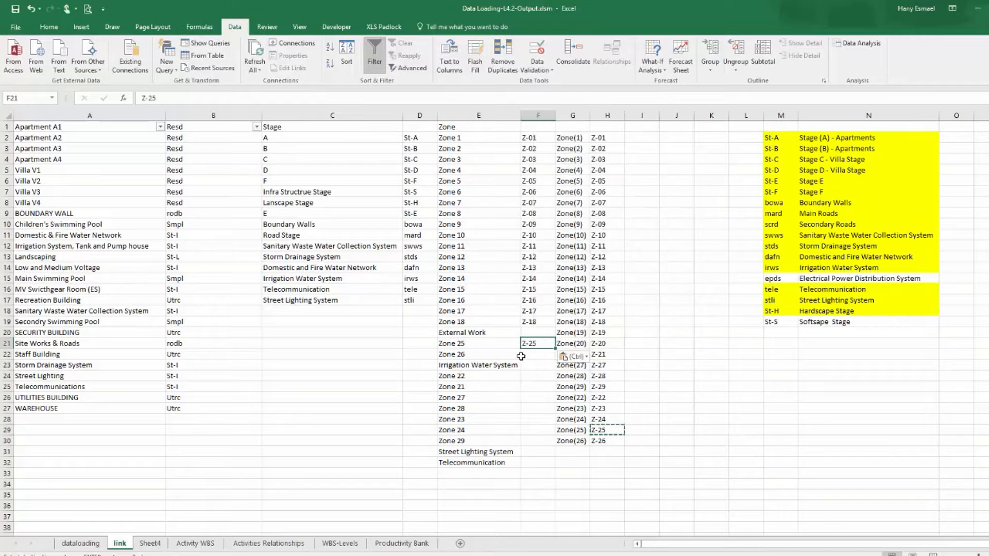
right_click(606, 441)
click(629, 216)
click(542, 355)
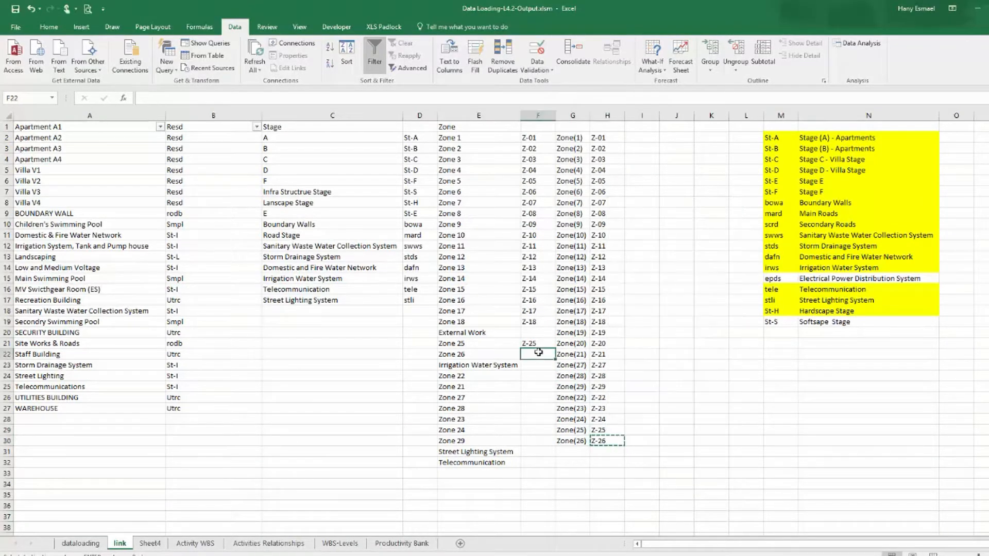
right_click(541, 354)
click(578, 158)
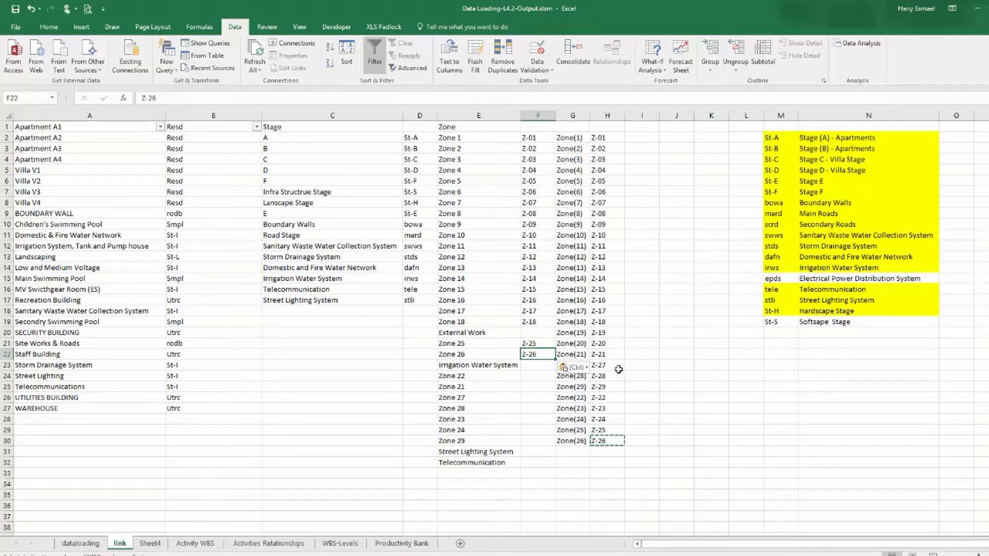
Copy codes Z-22 and Z-21 into column F beside Zone 22 and Zone 21.
click(615, 399)
right_click(615, 399)
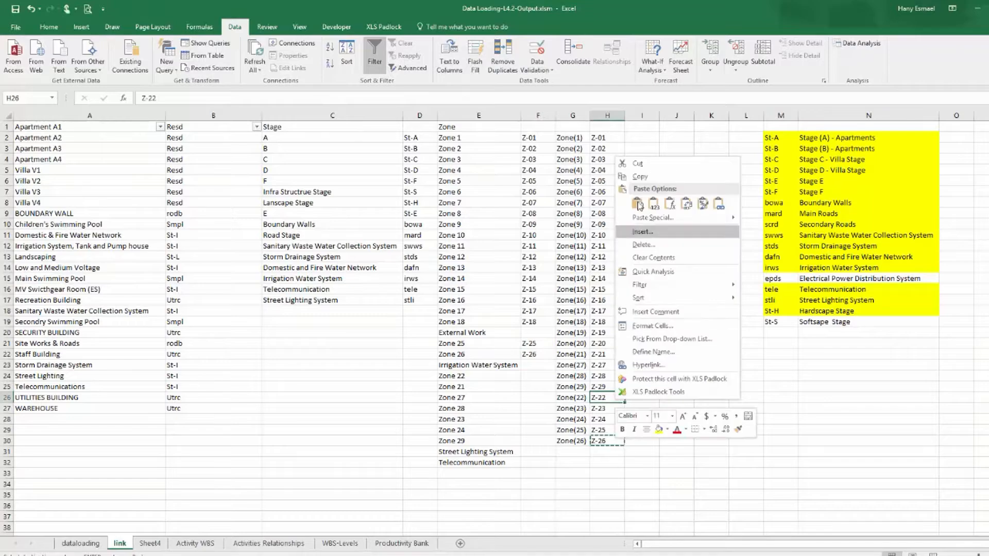
click(635, 173)
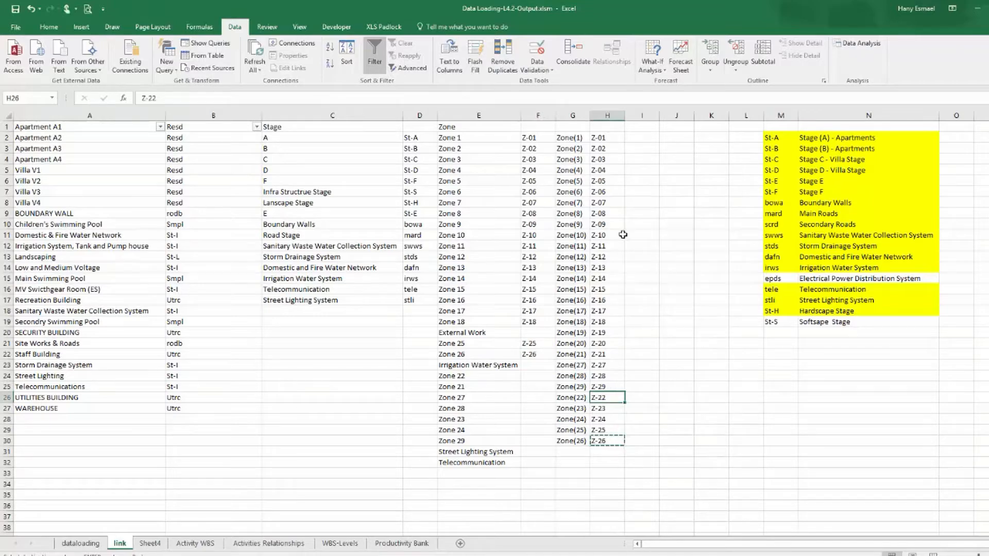
right_click(537, 374)
click(575, 179)
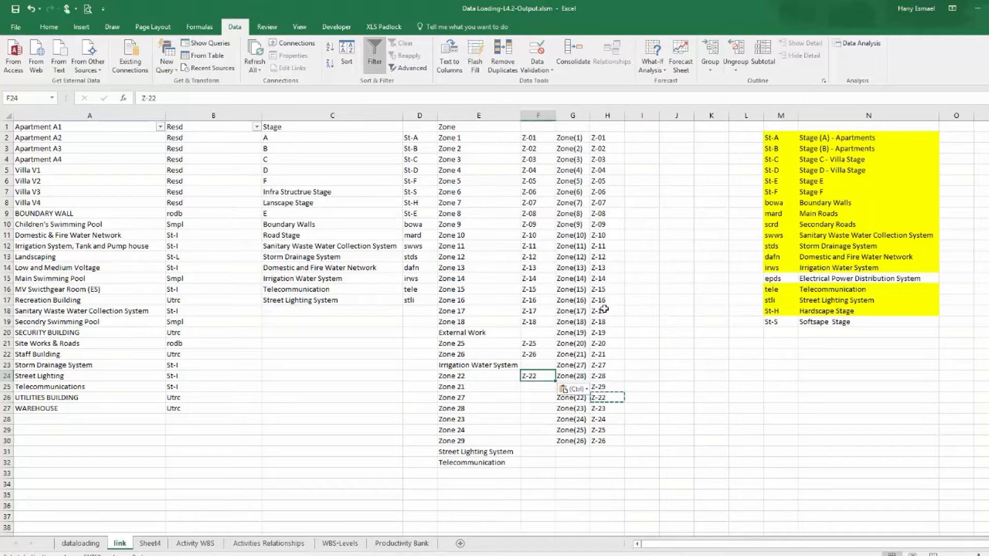
right_click(607, 355)
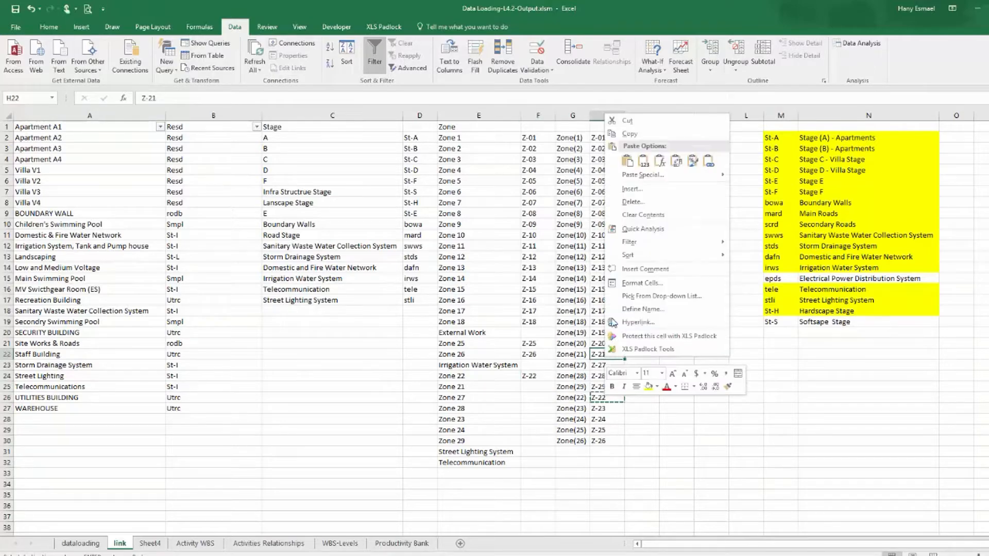
click(651, 135)
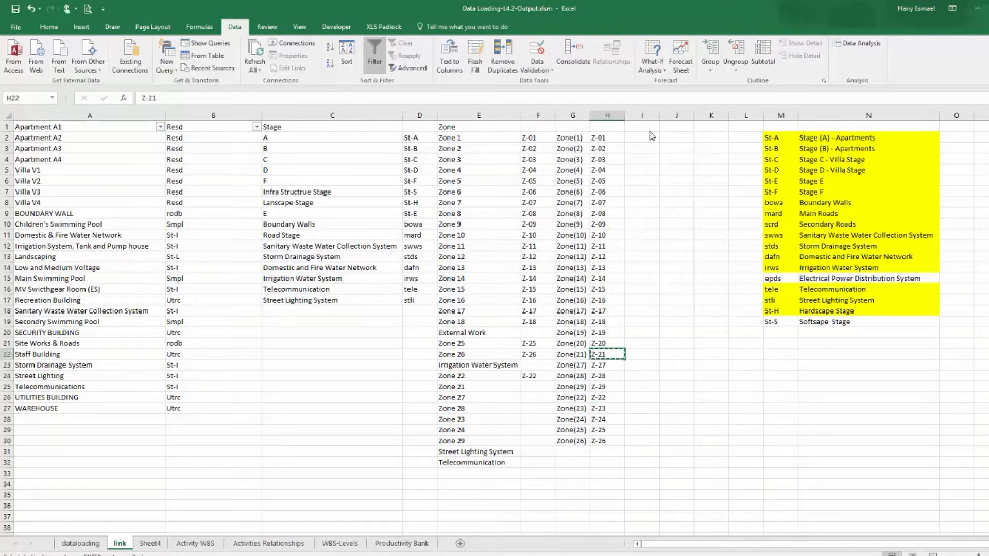
right_click(534, 387)
click(572, 193)
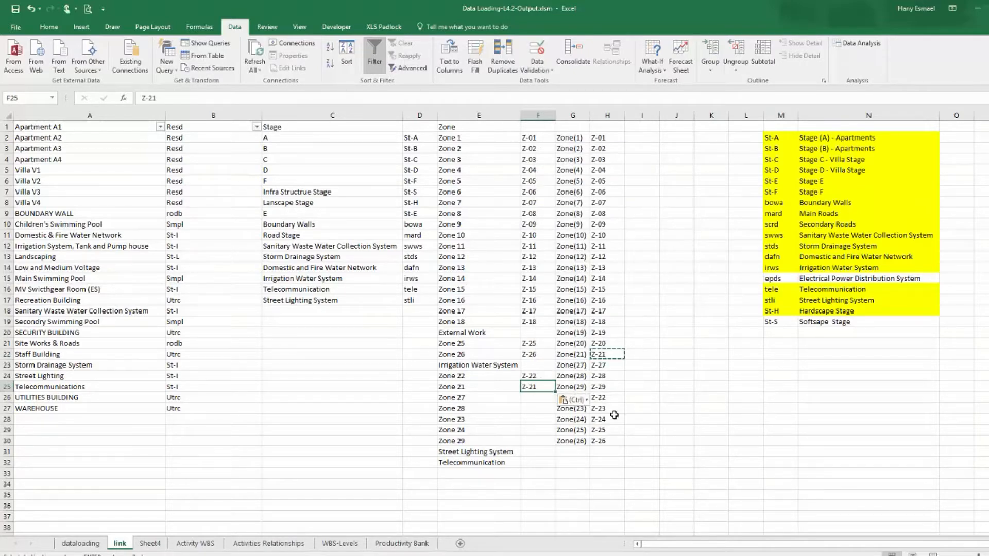
Copy code Z-27 into column F beside Zone 27.
click(607, 407)
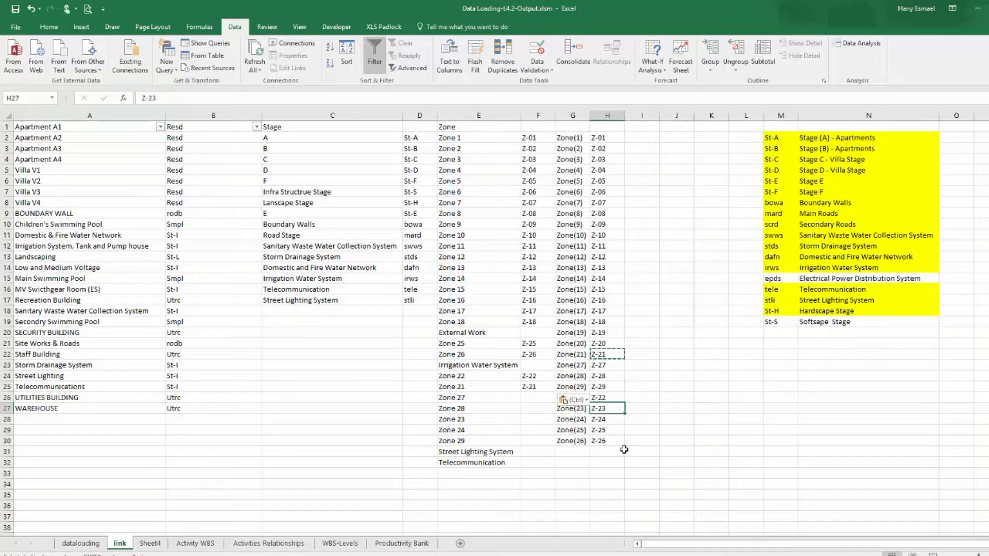
right_click(601, 366)
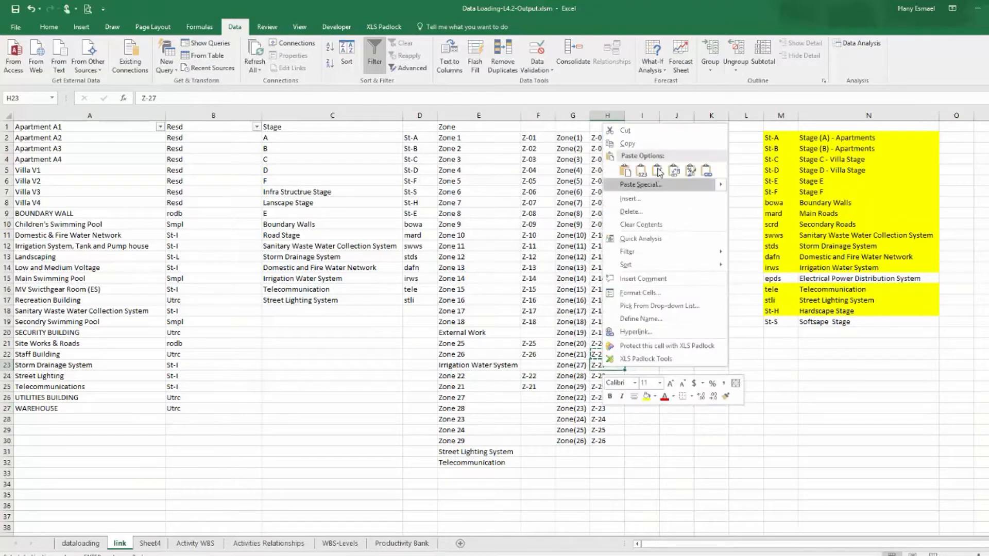
click(650, 145)
click(536, 398)
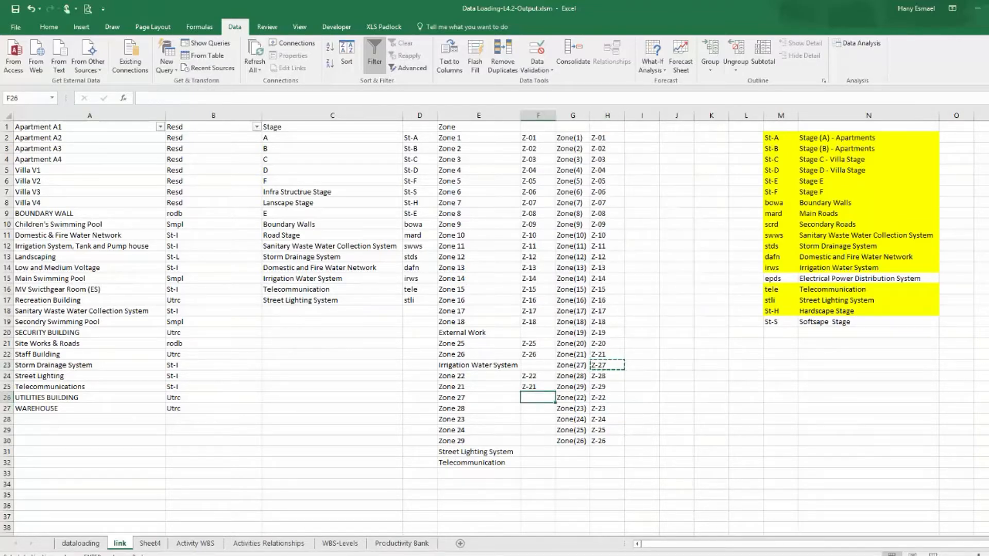
key(ctrl+v)
Copy codes Z-28 and Z-29 together and paste them into column F starting beside Zone 28.
drag(601, 375, 603, 387)
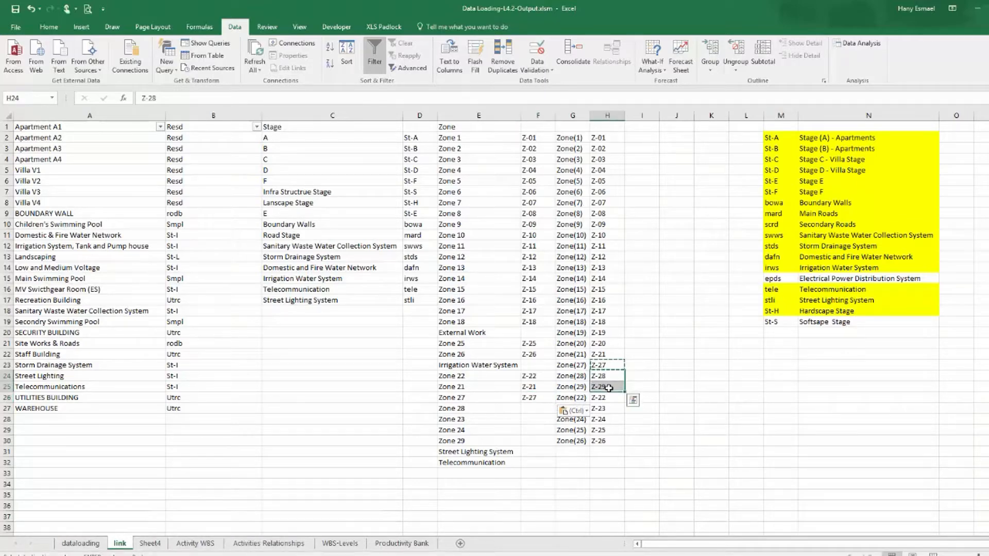
right_click(608, 387)
click(634, 165)
click(533, 408)
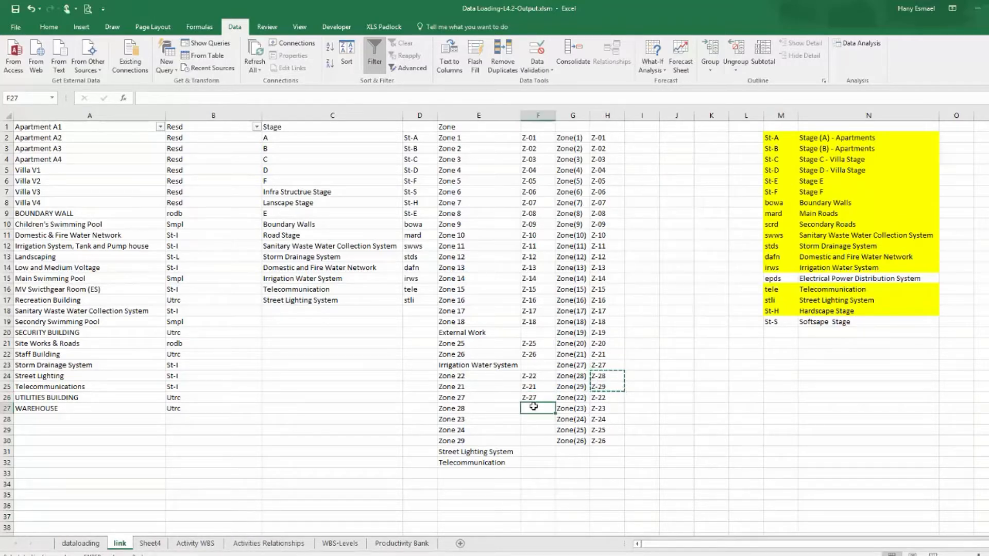
key(ctrl+v)
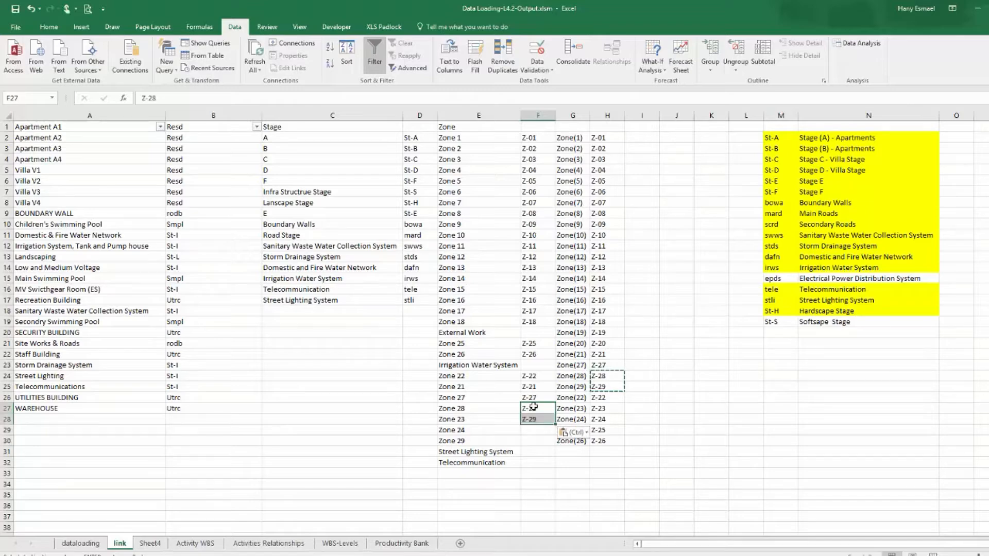
Copy code Z-24 into column F beside Zone 24.
click(610, 420)
right_click(609, 419)
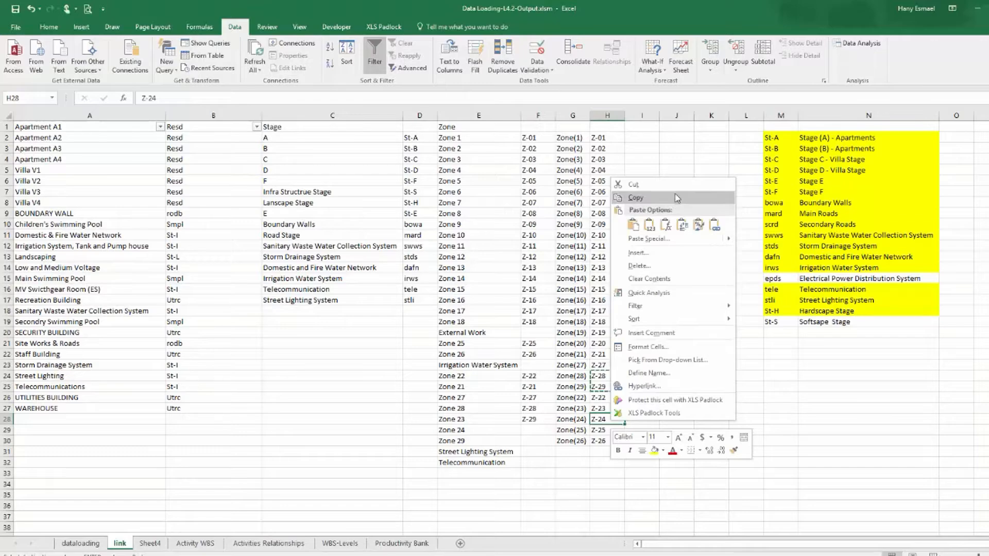
click(679, 196)
right_click(600, 420)
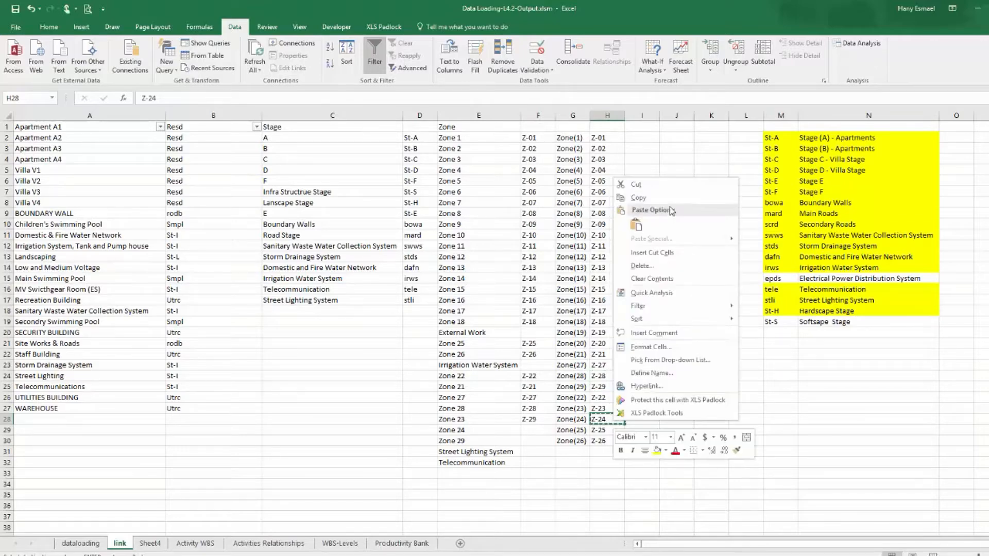
click(679, 196)
click(530, 431)
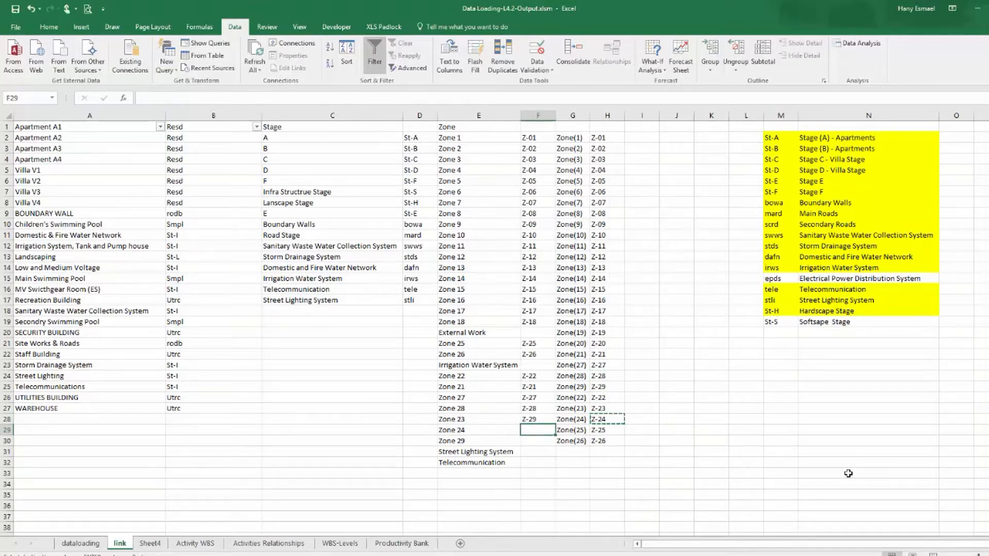
key(ctrl+v)
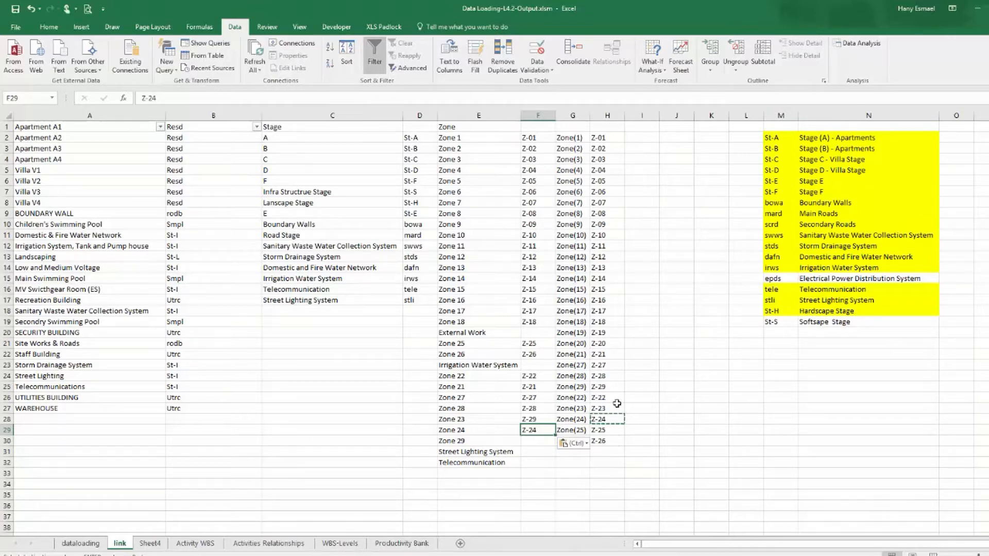
Copy code Z-29 into column F beside Zone 29.
right_click(612, 388)
click(638, 167)
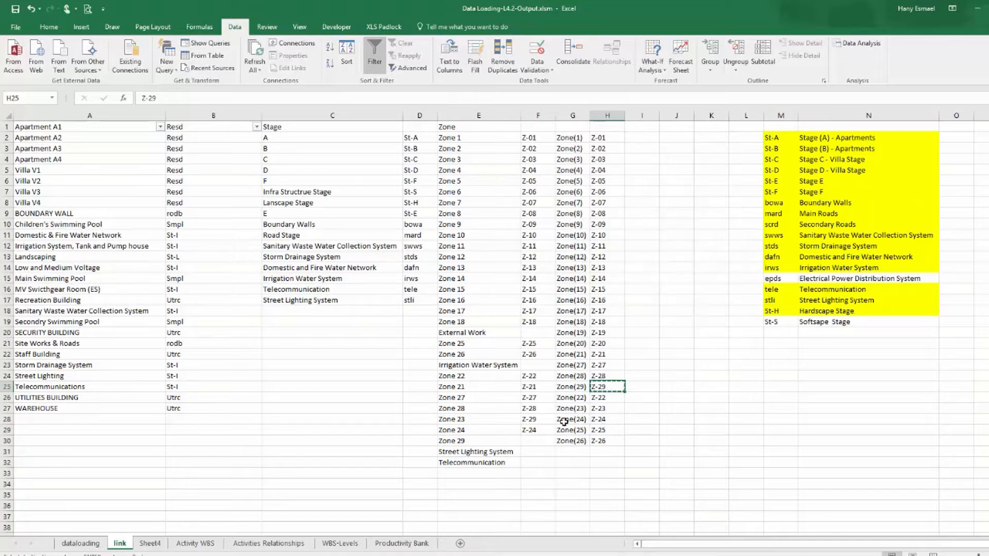
click(544, 443)
key(ctrl+v)
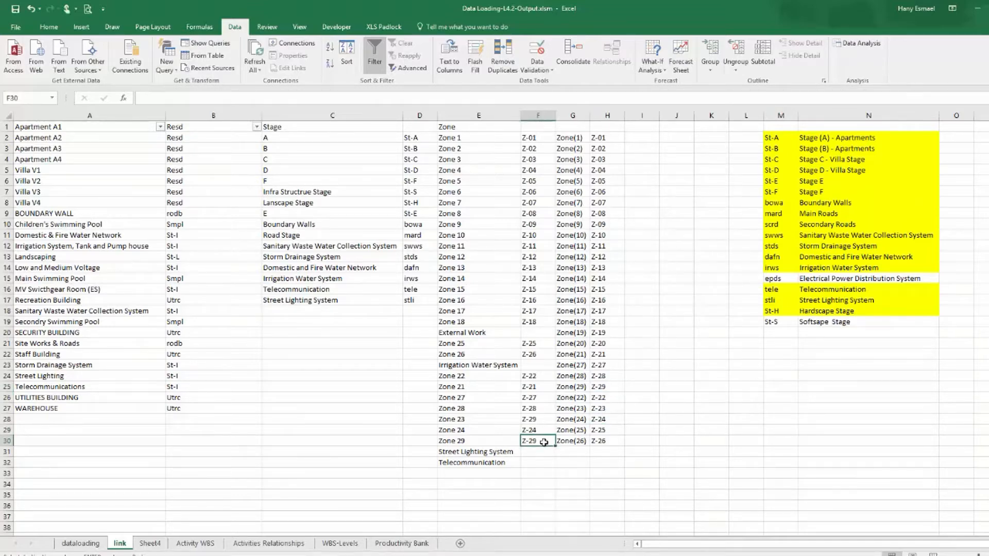
Clear the helper columns G and H on the link sheet.
drag(572, 115, 600, 118)
key(Delete)
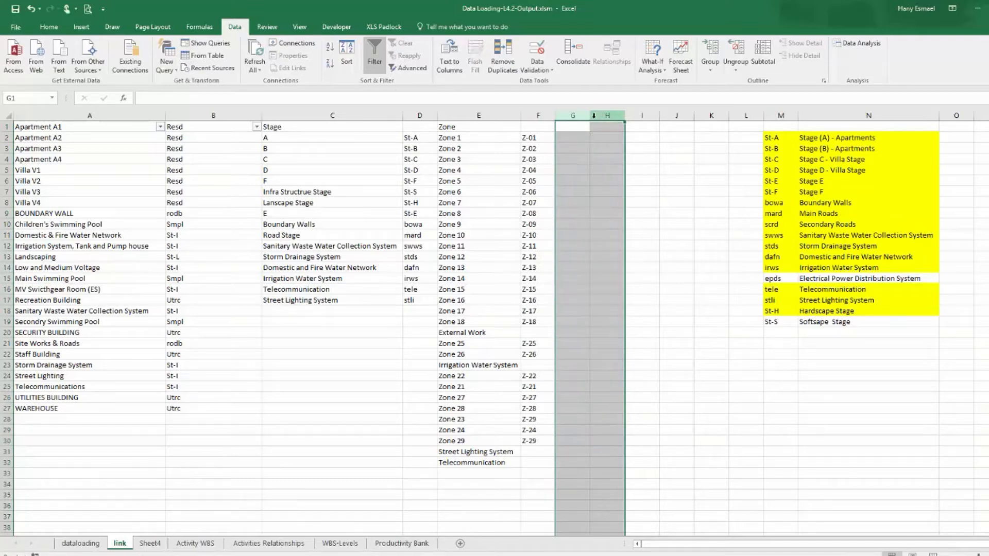
click(487, 341)
click(484, 334)
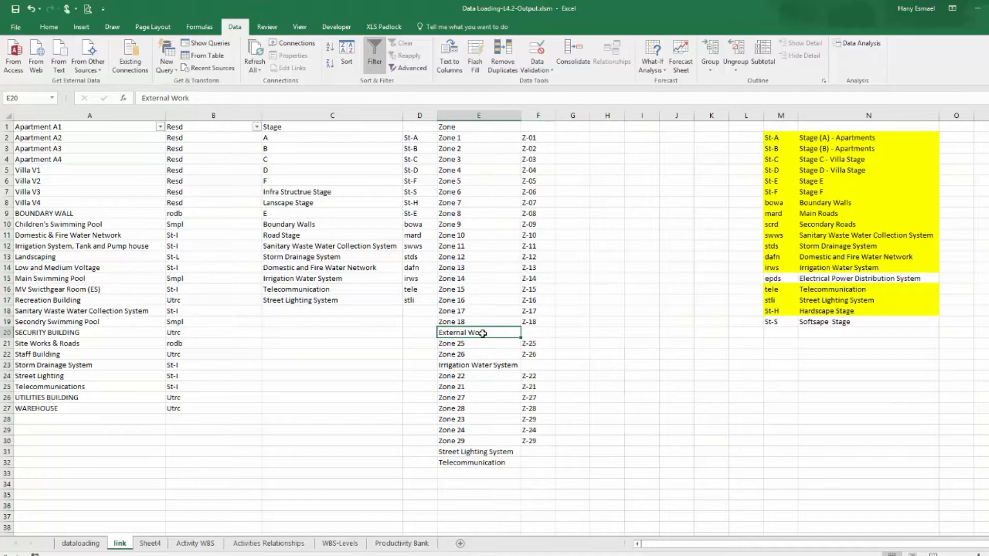
On the dataloading sheet, filter the Zone column to show only External Work.
click(71, 544)
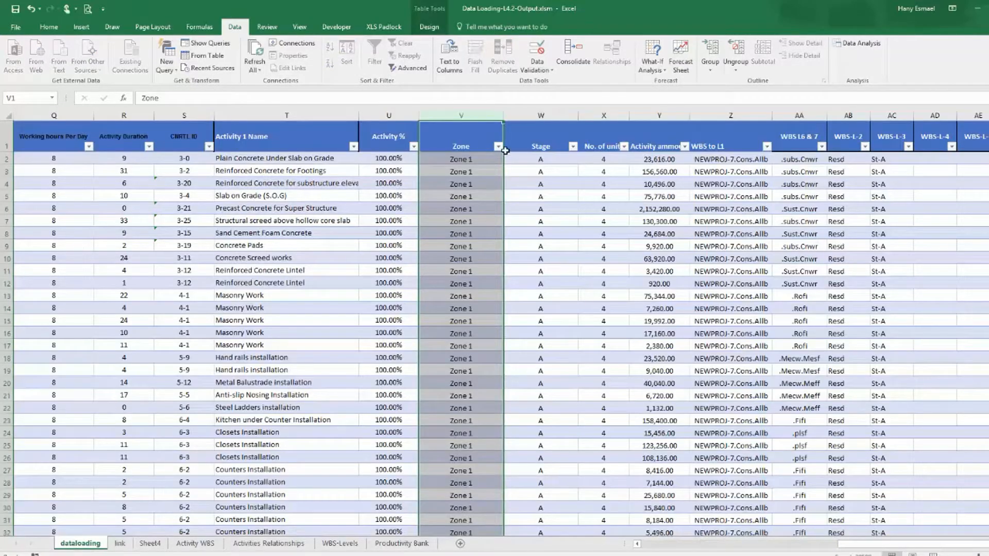
click(498, 147)
click(406, 251)
click(414, 261)
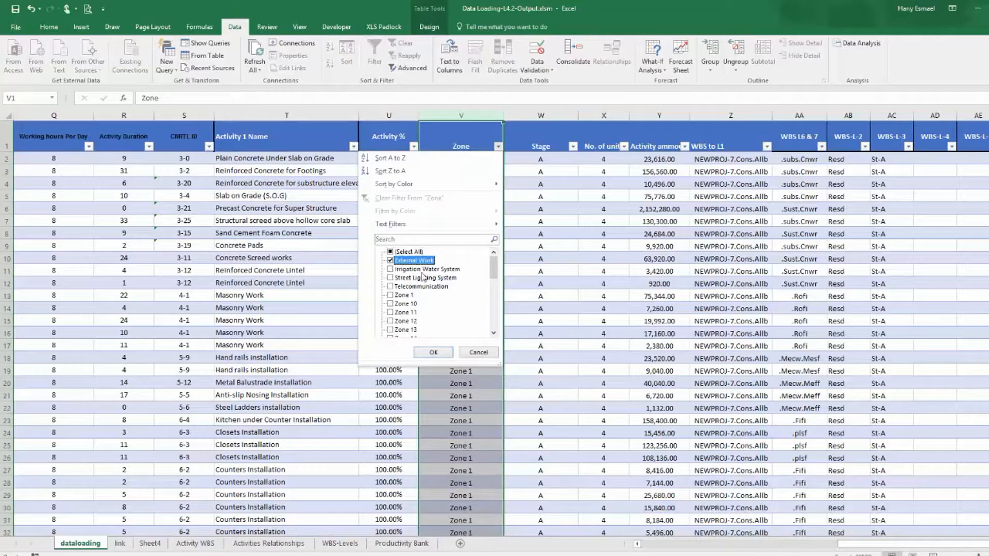
click(434, 352)
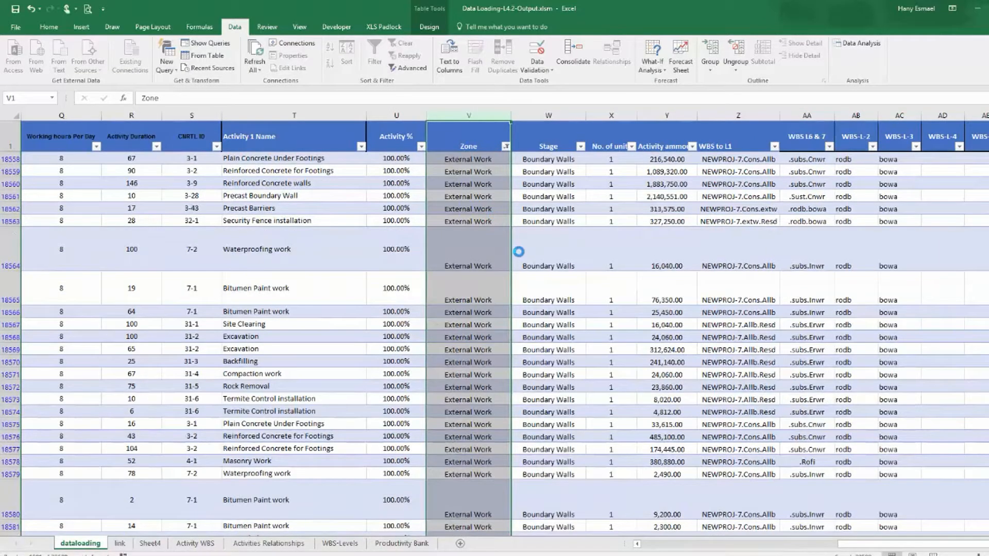
Filter the Type column to show only BOUNDARY WALL rows.
drag(852, 554, 615, 520)
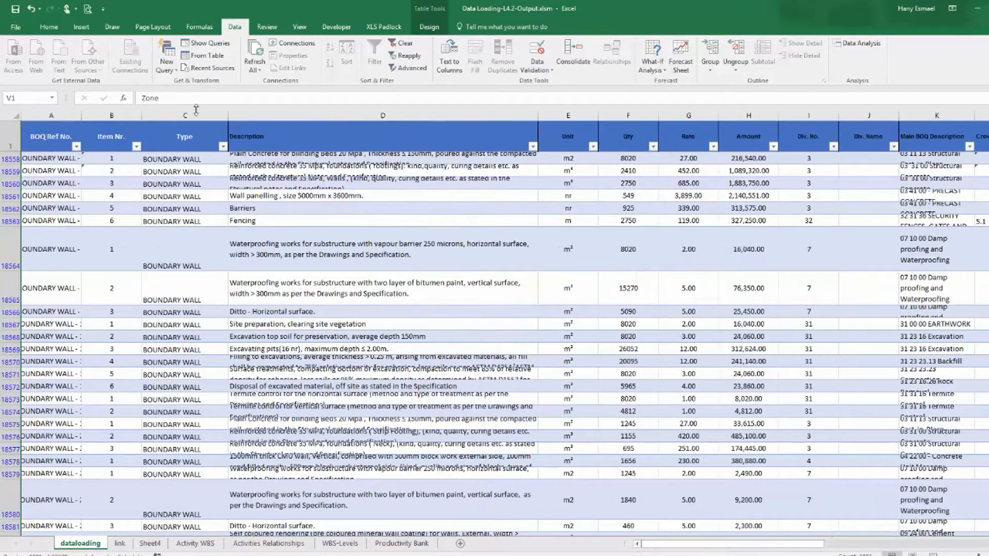
click(223, 147)
click(223, 148)
click(224, 147)
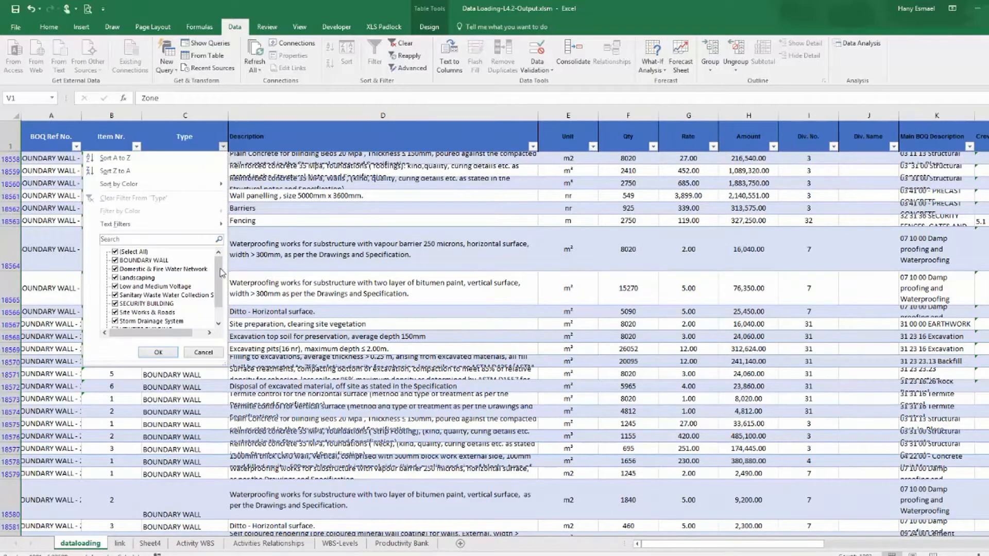
drag(224, 363, 279, 485)
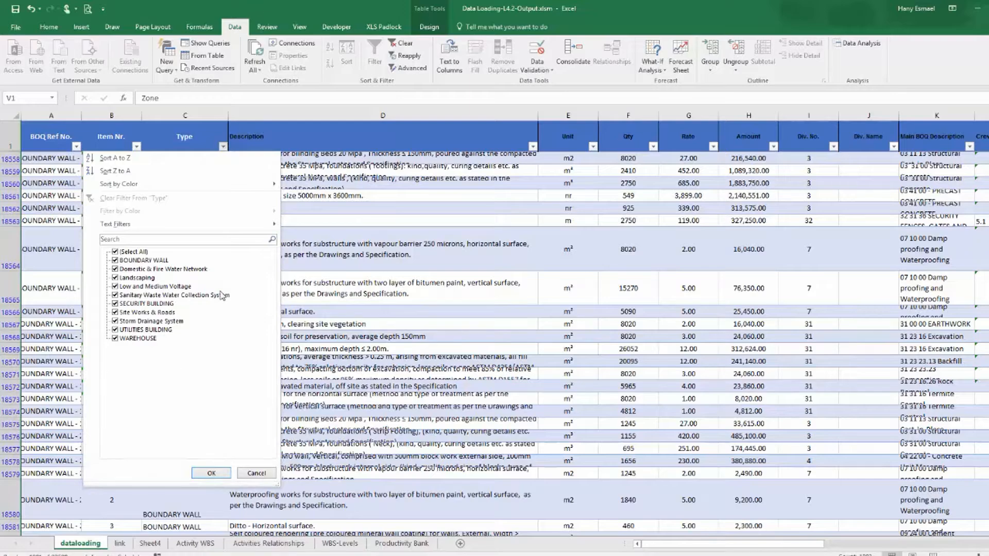
click(137, 252)
click(139, 260)
click(211, 473)
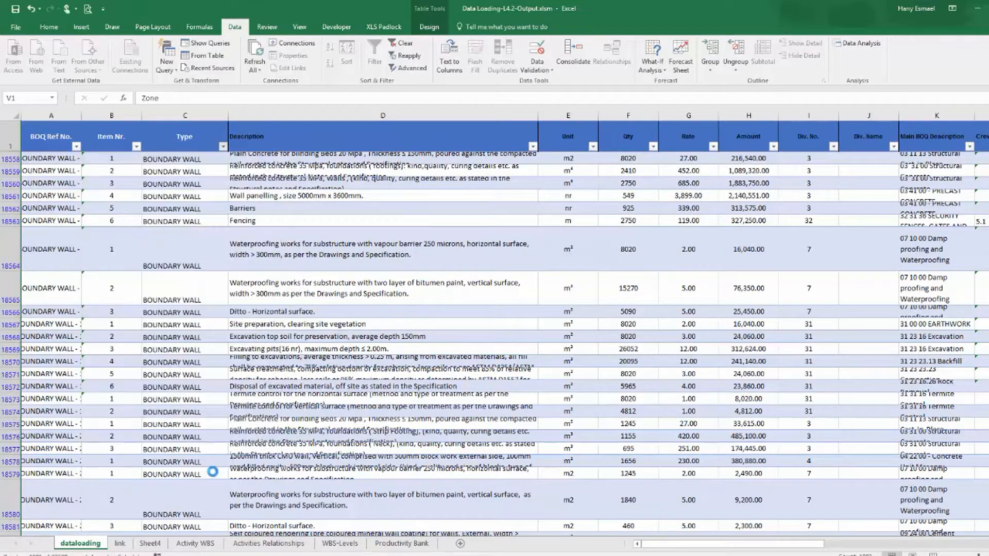
Switch to Primavera P6 and select the Boundary Walls WBS under Roads & Boundary Walls in External Works.
mouse_move(206, 555)
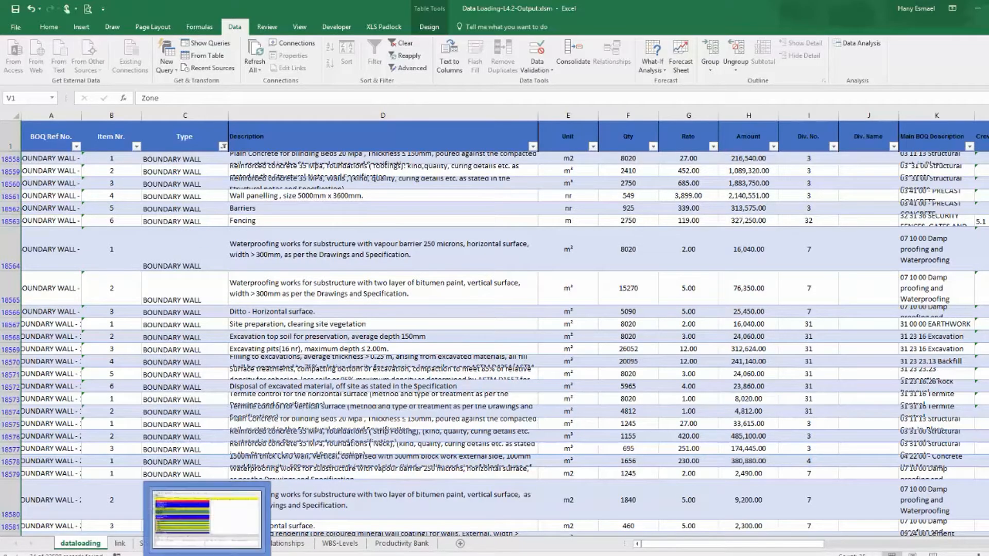
click(206, 519)
scroll(165, 271, down, 5)
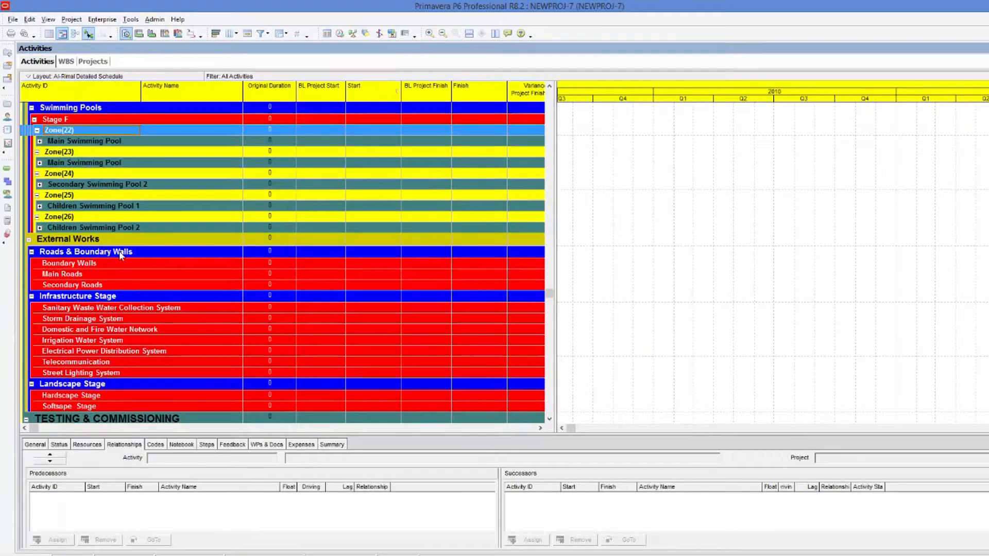
click(111, 264)
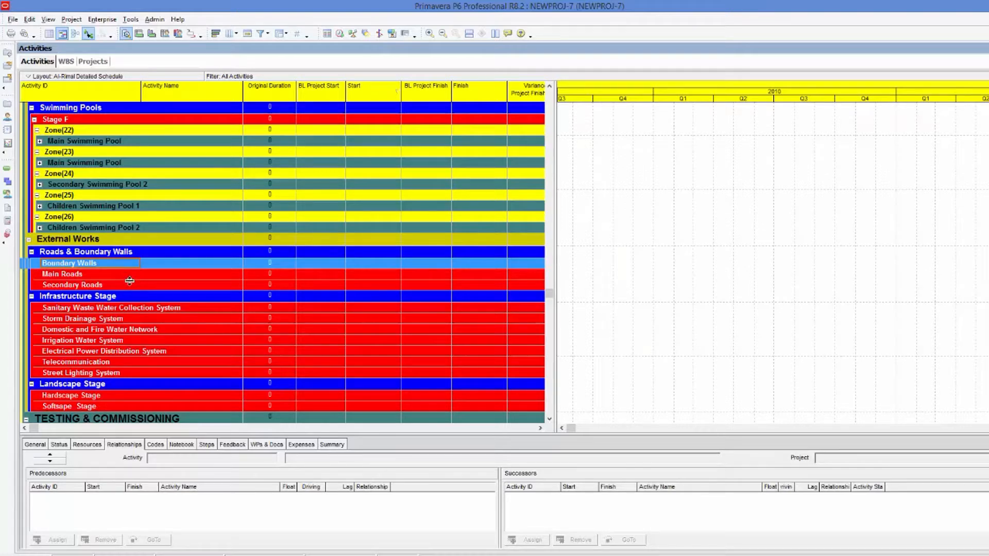
scroll(149, 328, up, 1)
scroll(149, 328, up, 4)
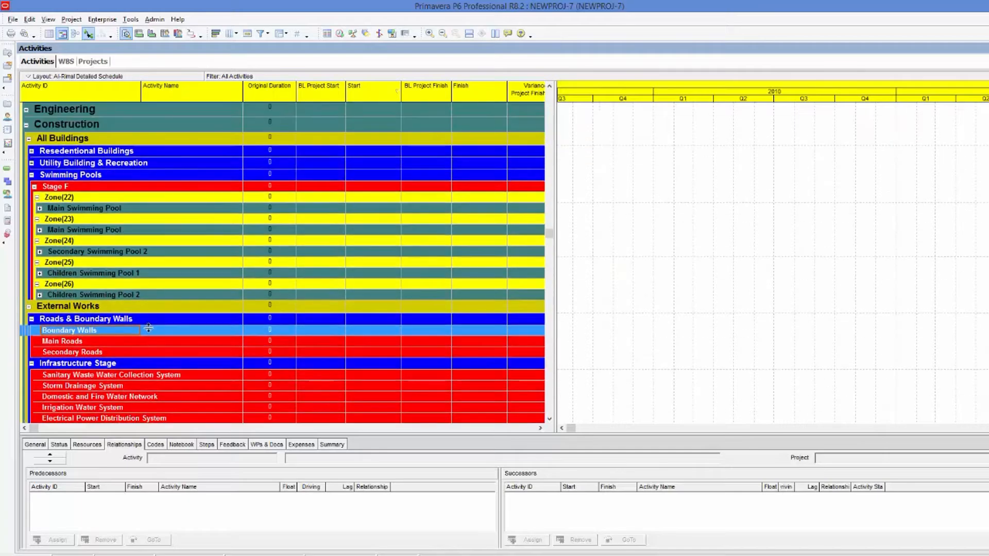
scroll(150, 327, down, 15)
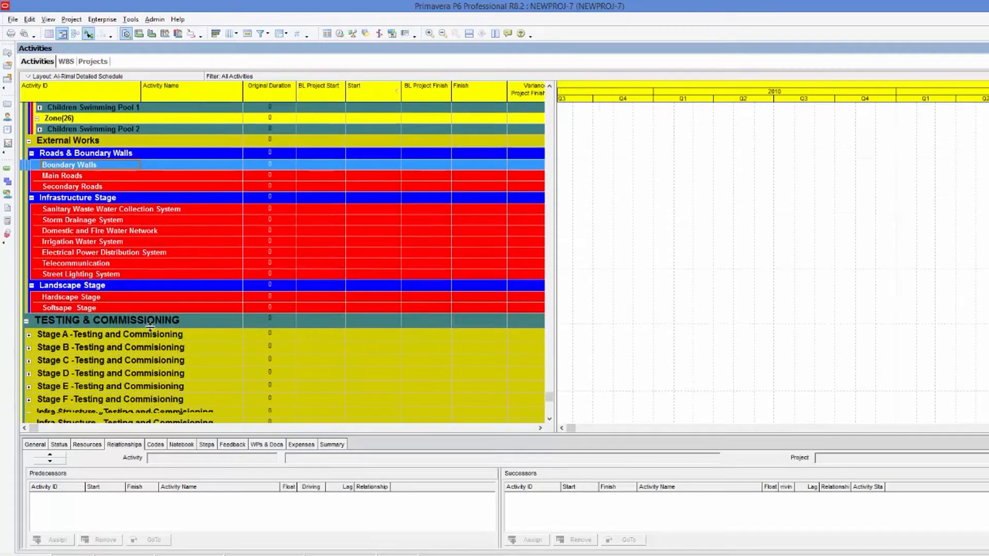
scroll(151, 328, up, 5)
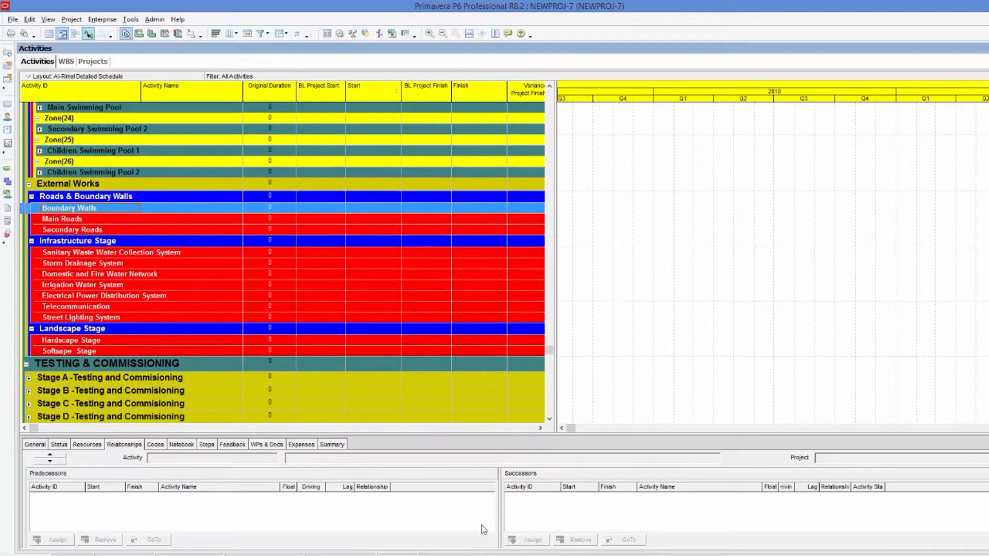
key(alt+Tab)
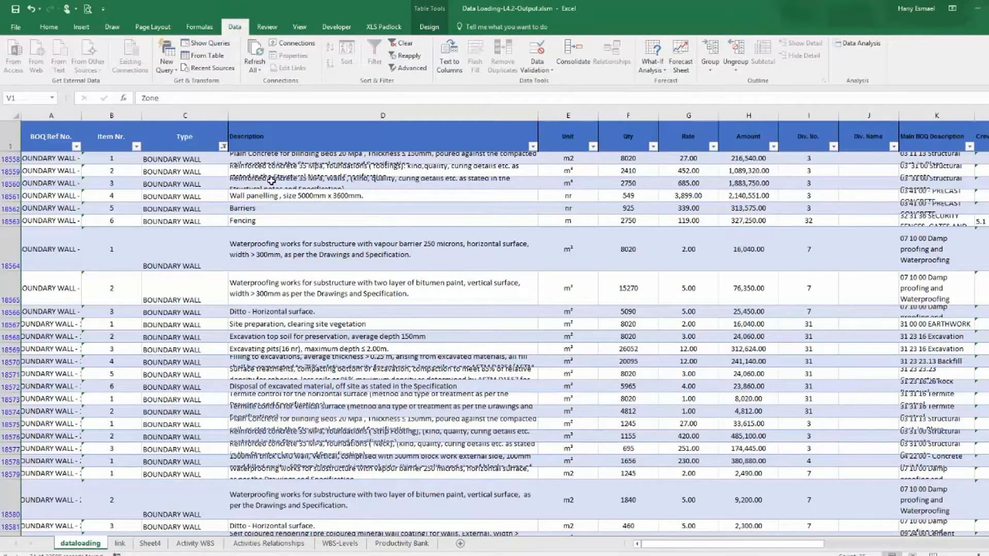
click(223, 147)
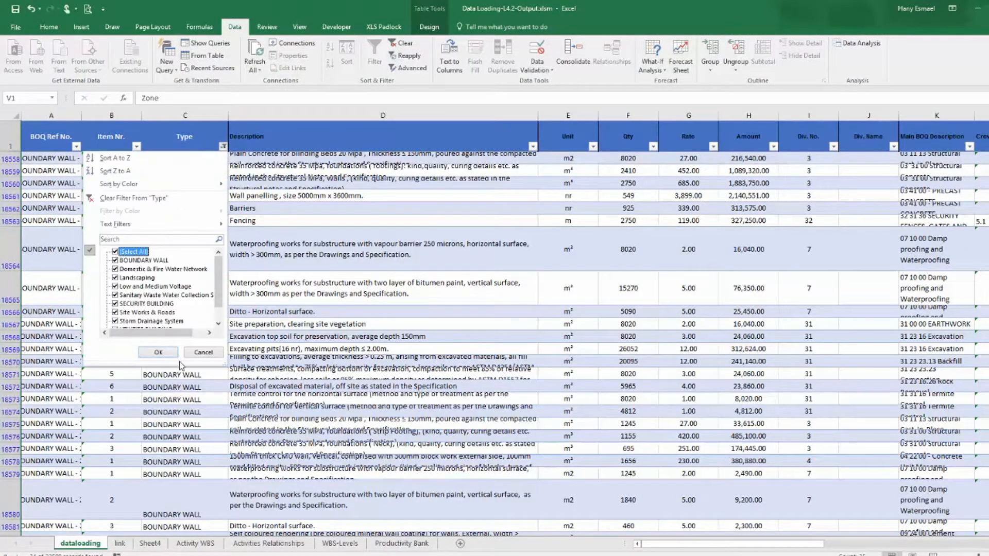
click(158, 352)
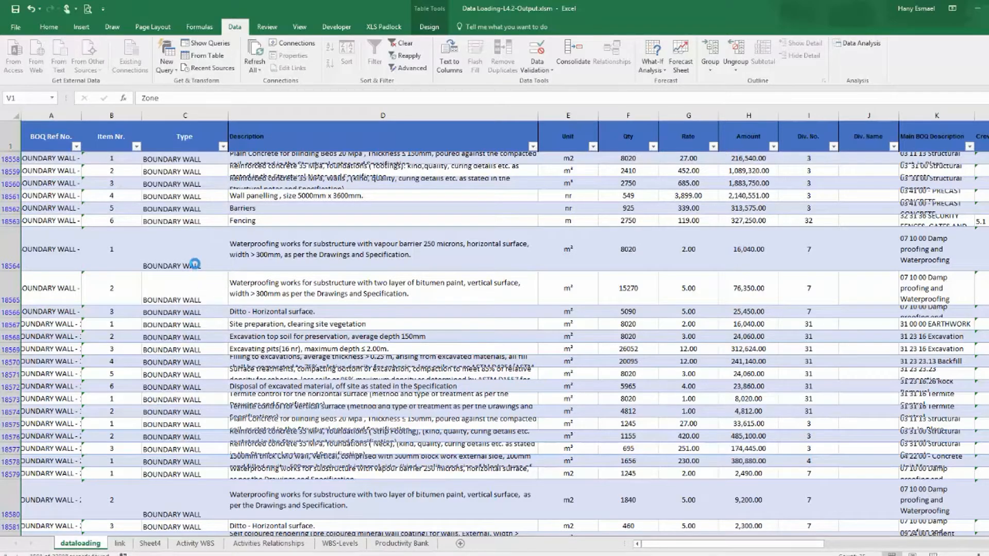
click(201, 225)
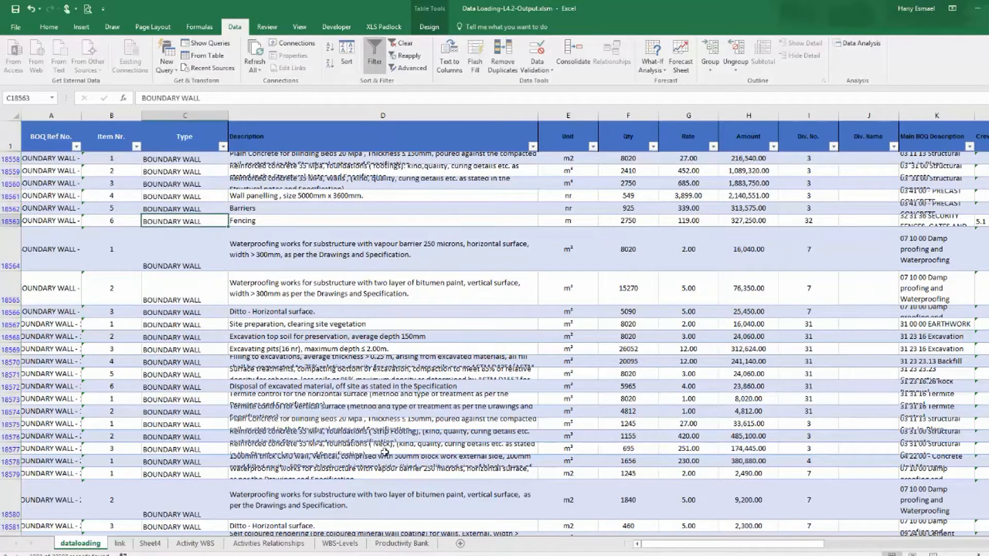
Widen the Zone names column on the link sheet.
click(119, 544)
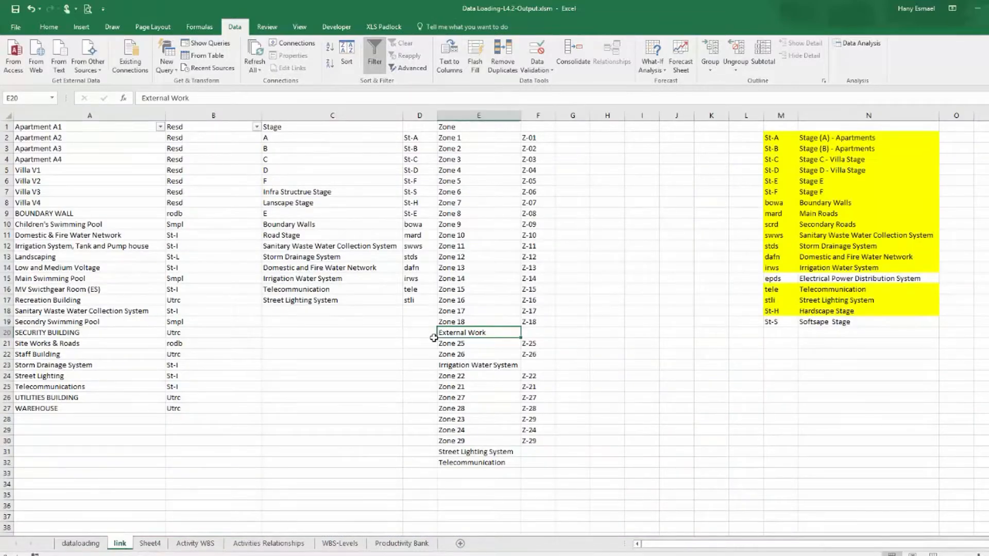
click(541, 332)
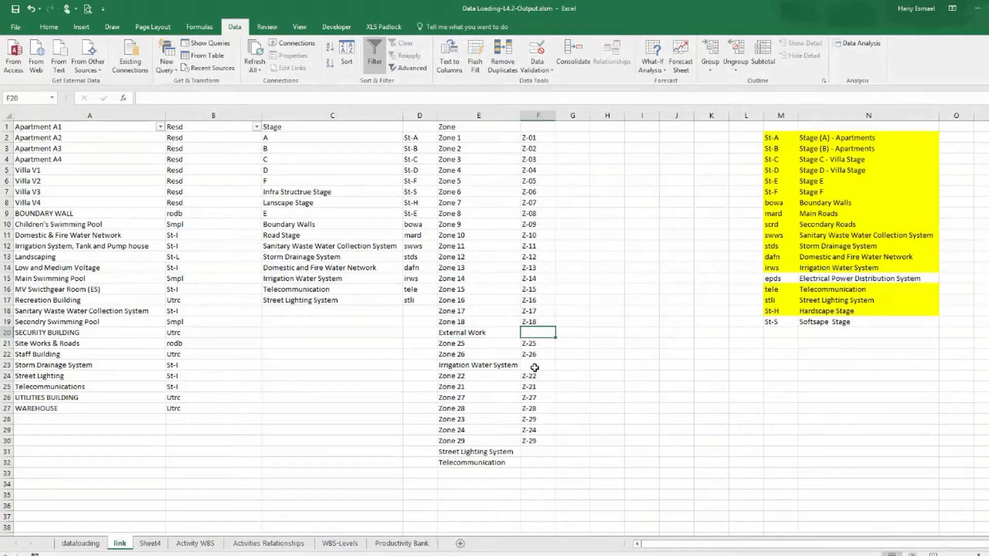
click(535, 365)
click(522, 461)
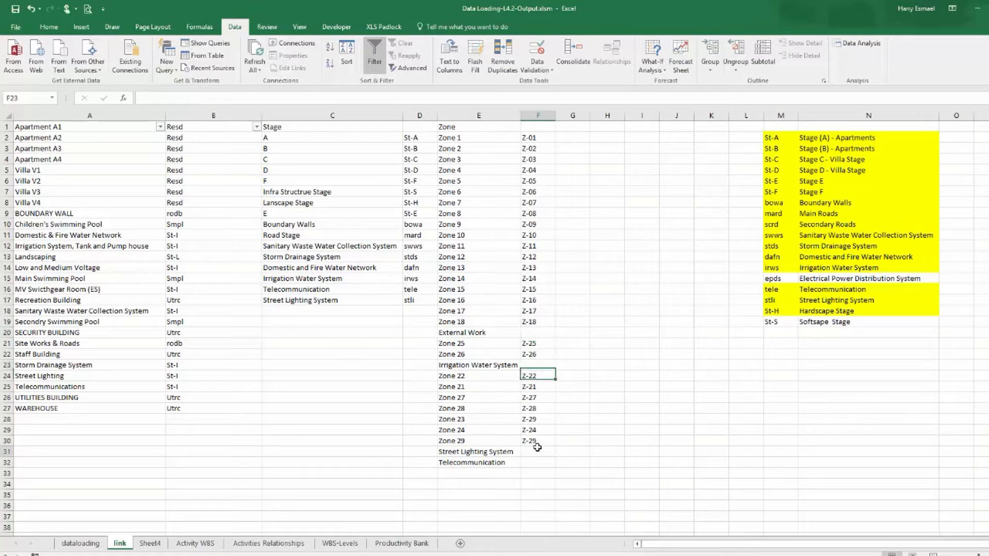
drag(517, 121, 571, 116)
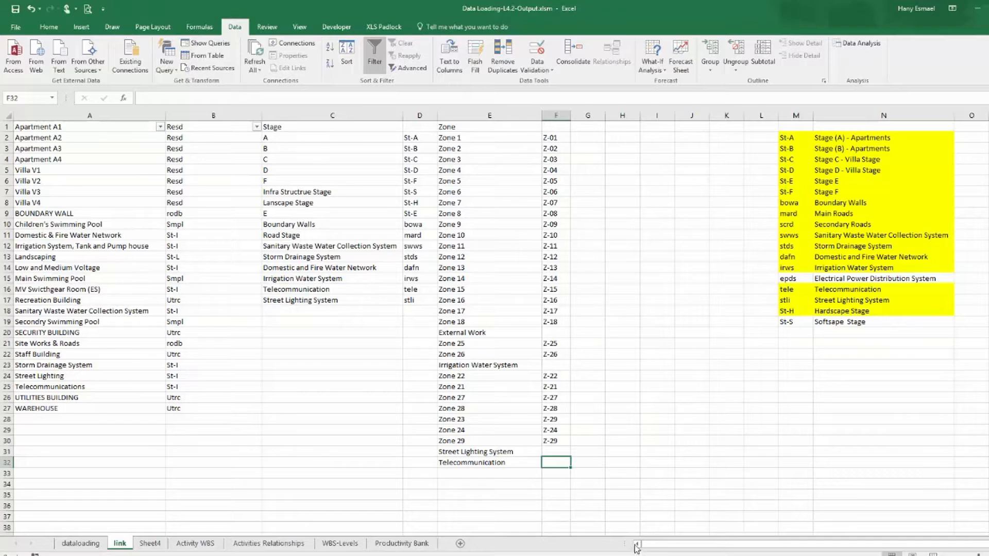
Copy the building type list from column A of the link sheet into column G starting at row 2, and autofit column G.
click(189, 543)
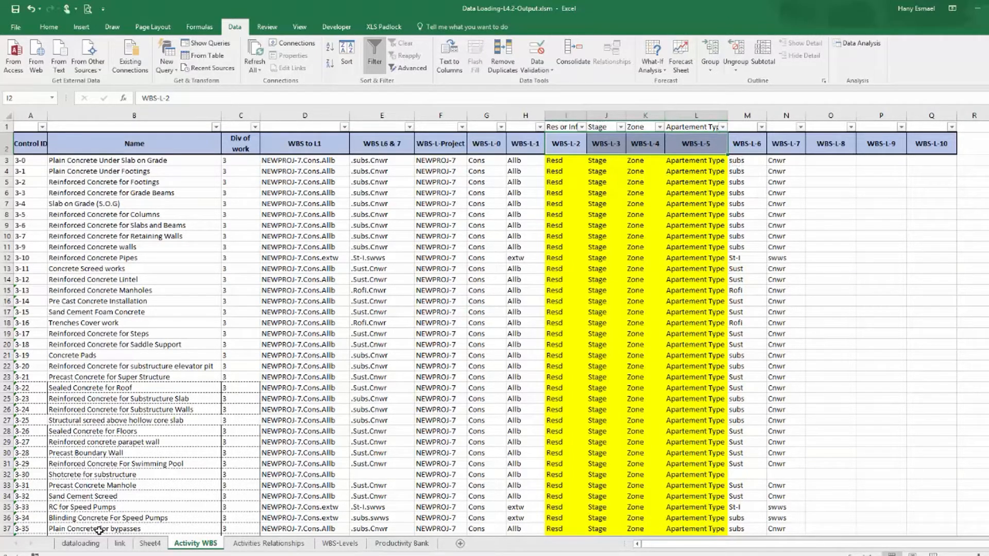
click(82, 544)
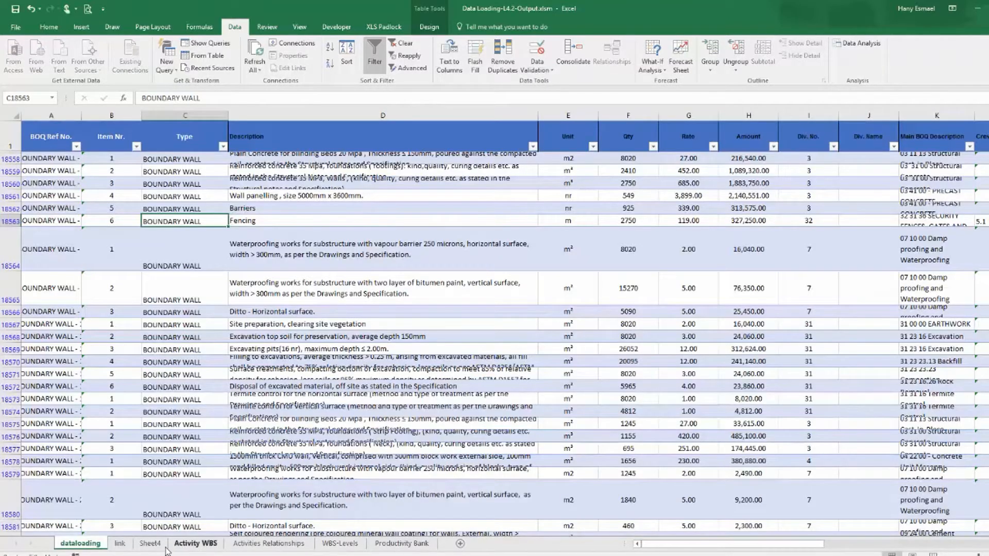
click(124, 546)
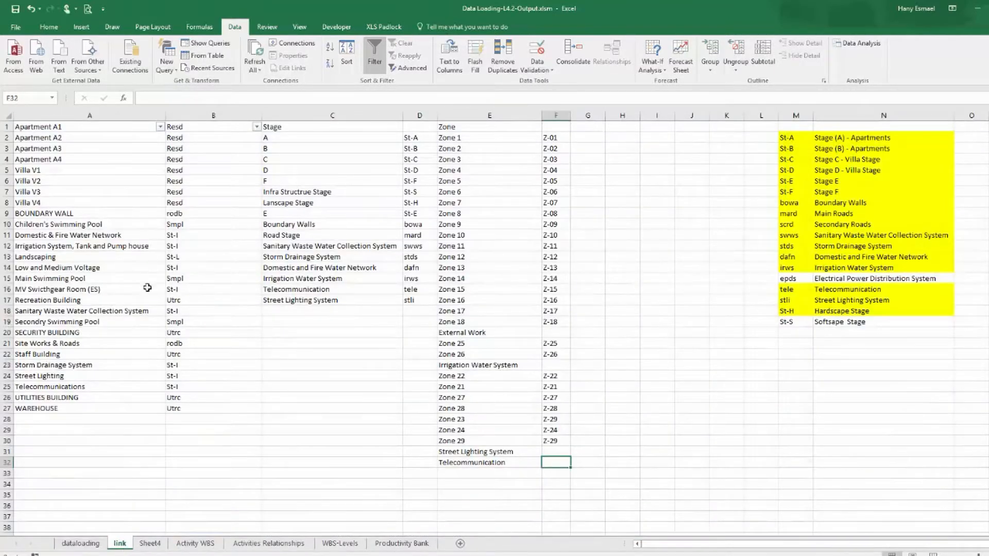
drag(72, 129, 29, 409)
right_click(30, 409)
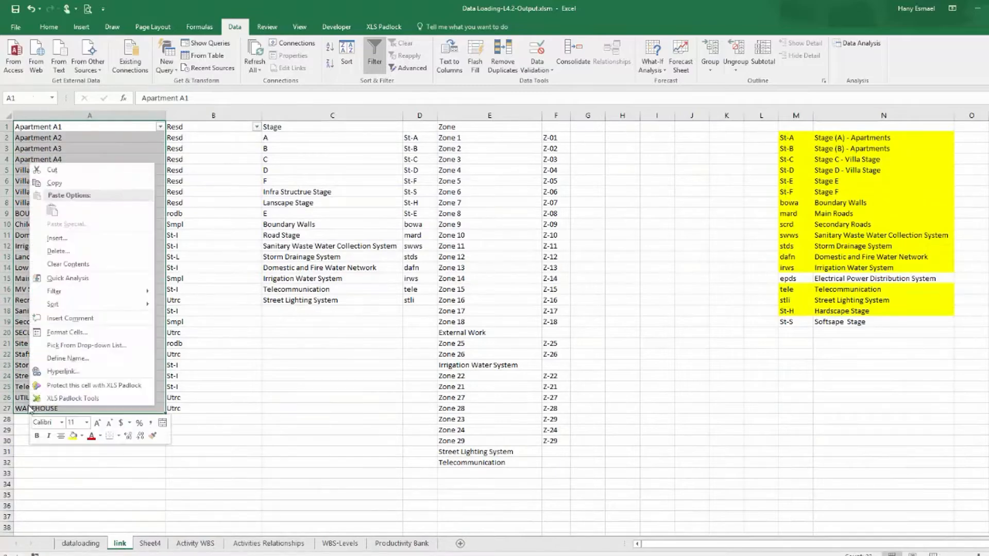
click(89, 184)
click(594, 125)
right_click(591, 125)
key(Escape)
right_click(589, 137)
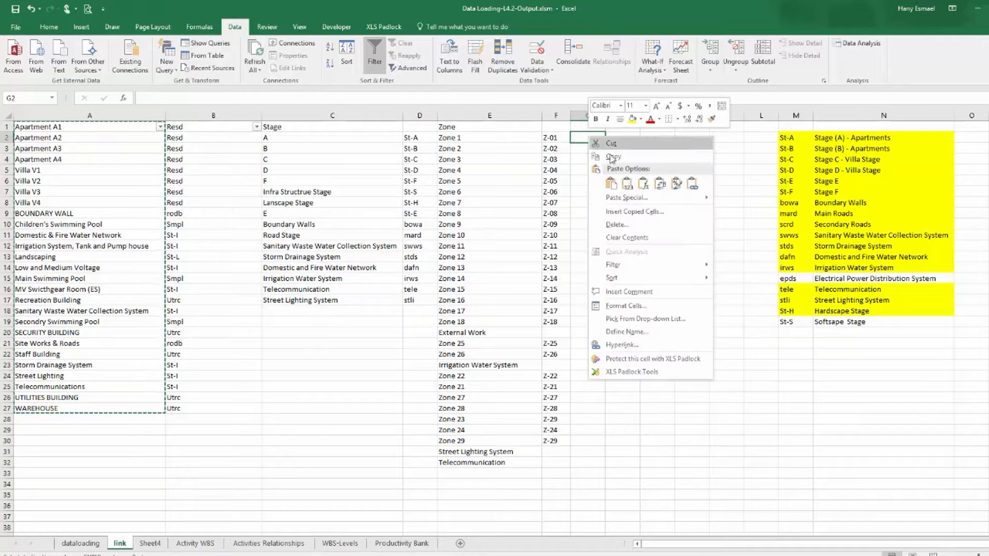
click(627, 184)
drag(604, 116, 604, 117)
double_click(604, 116)
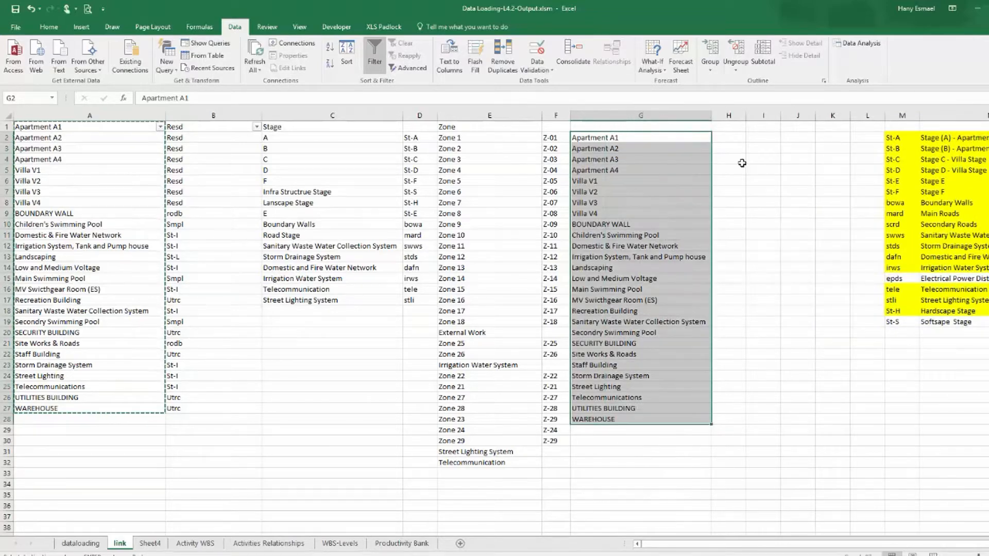
drag(732, 138, 763, 127)
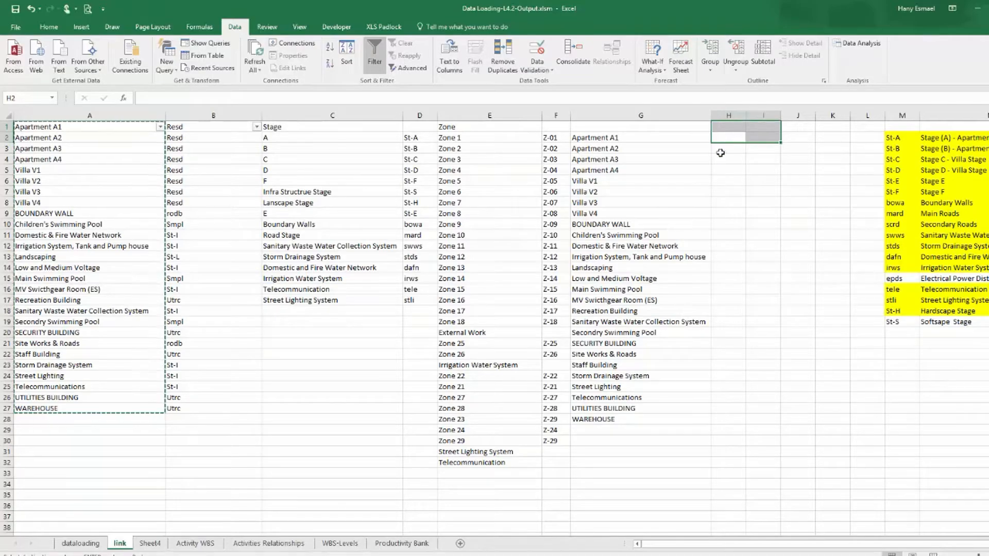
click(727, 138)
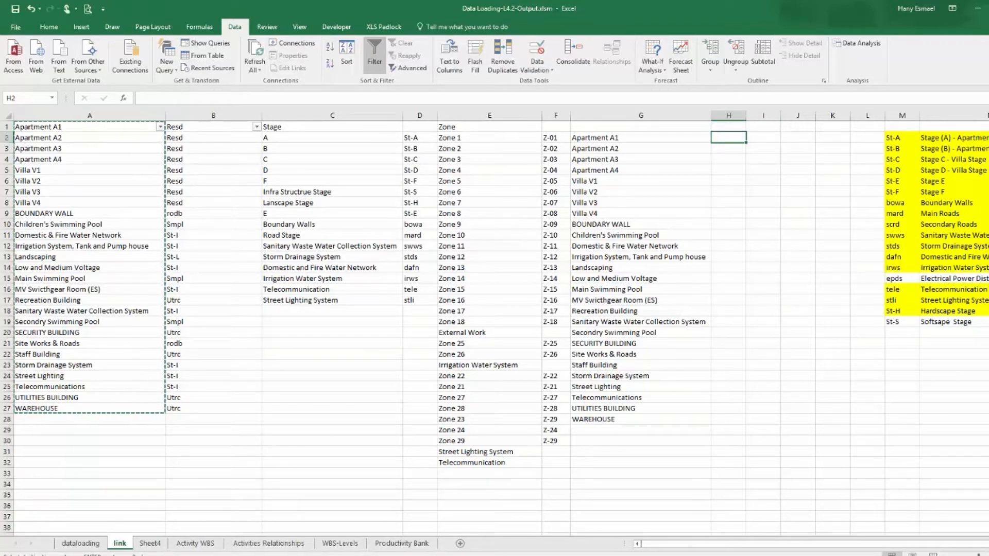
In the WBS Final Template workbook, filter the WBS level column D to show only level 5 rows.
key(alt+Tab)
scroll(296, 224, up, 20)
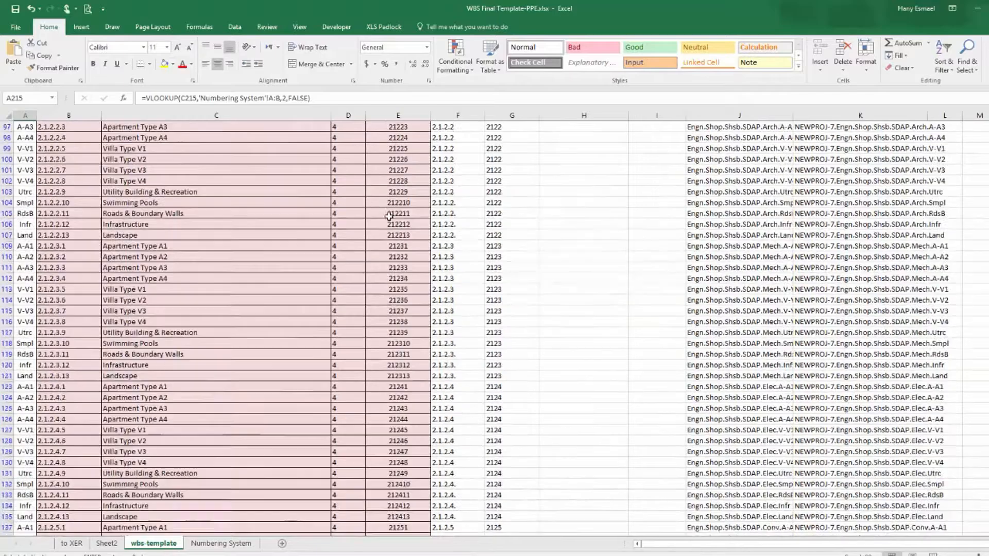
click(361, 126)
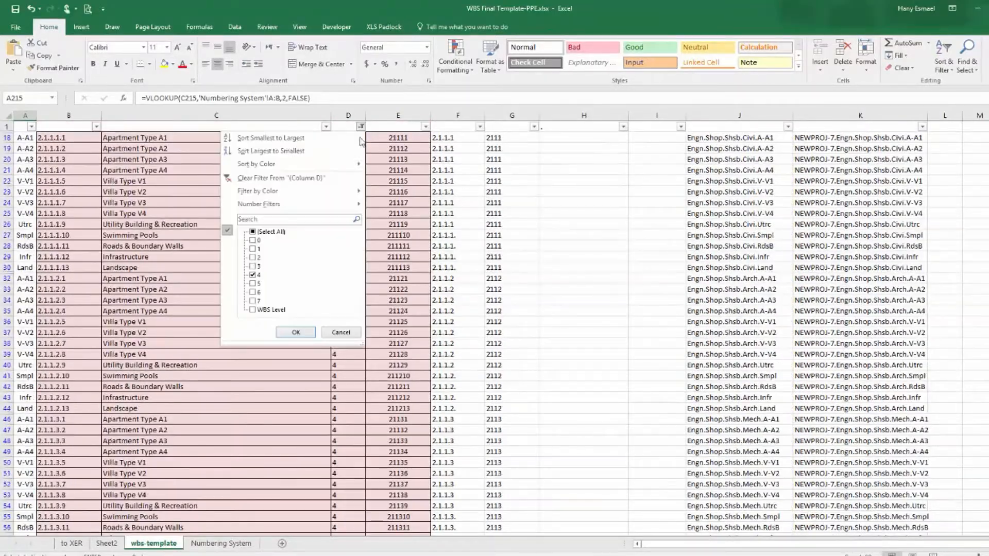
click(253, 275)
click(257, 284)
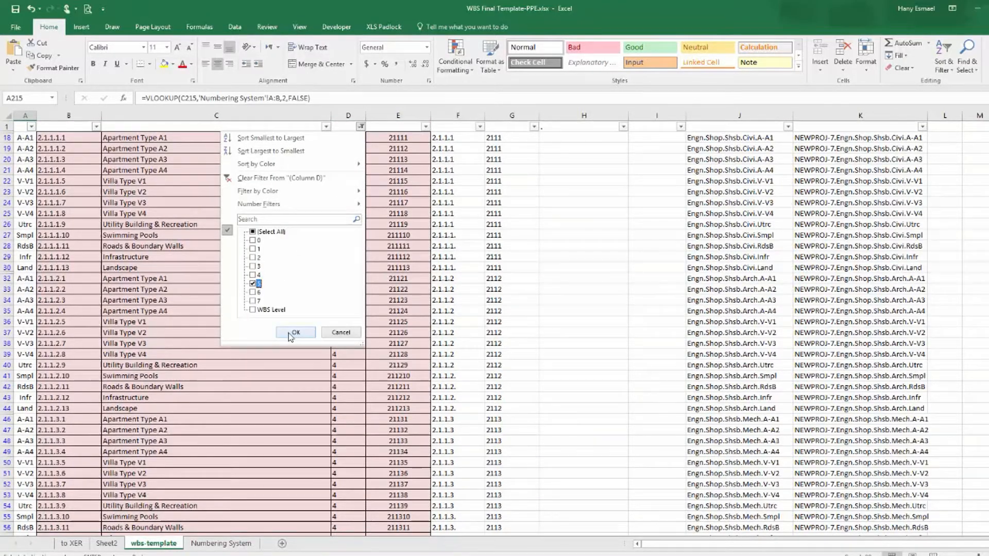
click(295, 332)
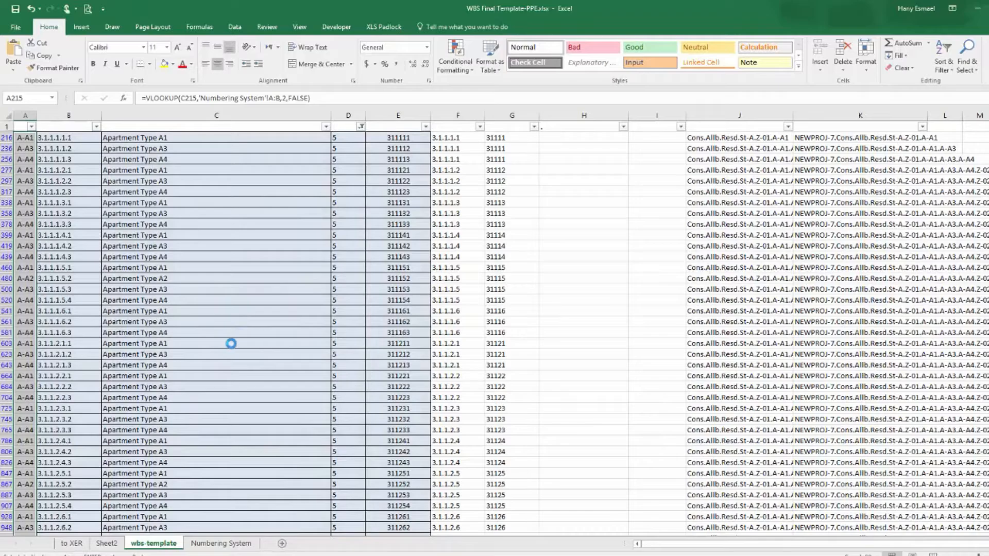
Scroll through the filtered level-5 WBS rows to review their codes, numbers and names.
scroll(220, 303, down, 1)
click(220, 303)
scroll(227, 371, down, 4)
scroll(228, 371, down, 2)
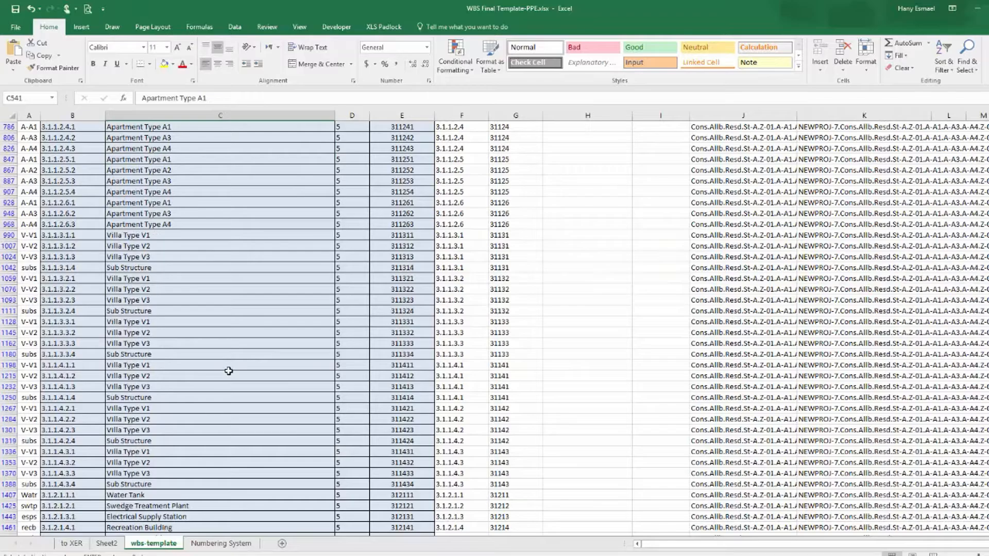
scroll(229, 371, down, 4)
scroll(230, 367, up, 5)
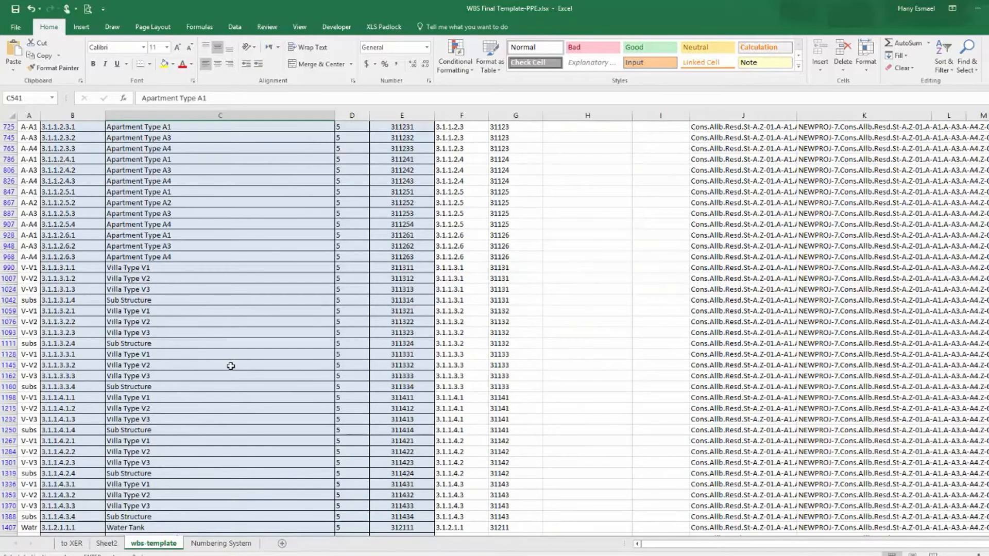
scroll(229, 364, up, 9)
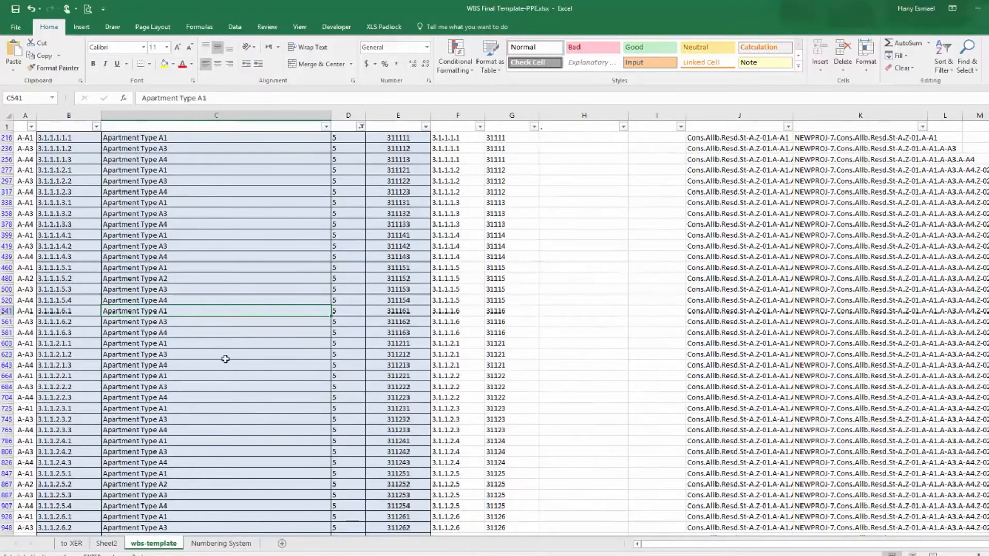
scroll(175, 263, down, 4)
scroll(201, 290, up, 4)
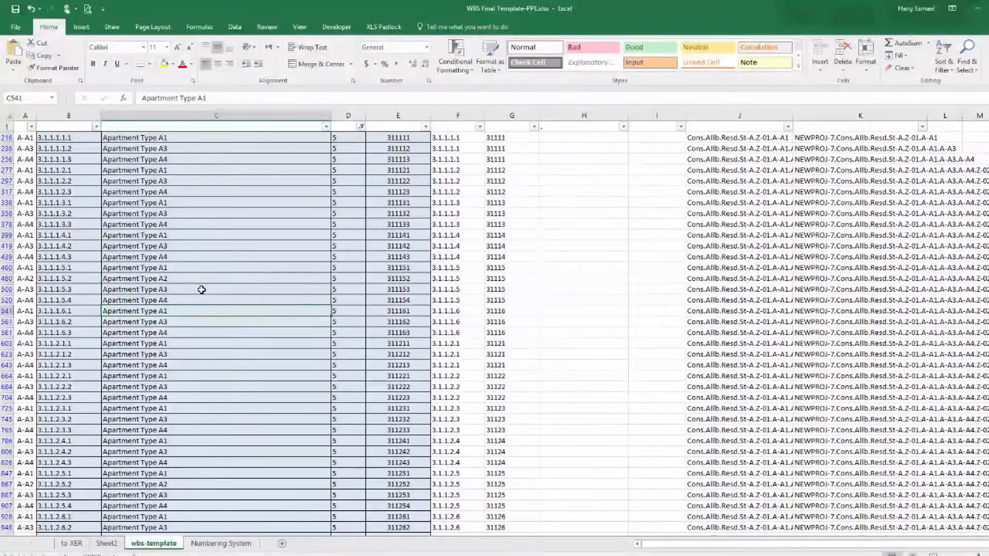
Copy the level-5 WBS codes, numbers and names and paste them at K1 on Sheet4 of the data-loading workbook.
drag(25, 137, 224, 524)
right_click(220, 381)
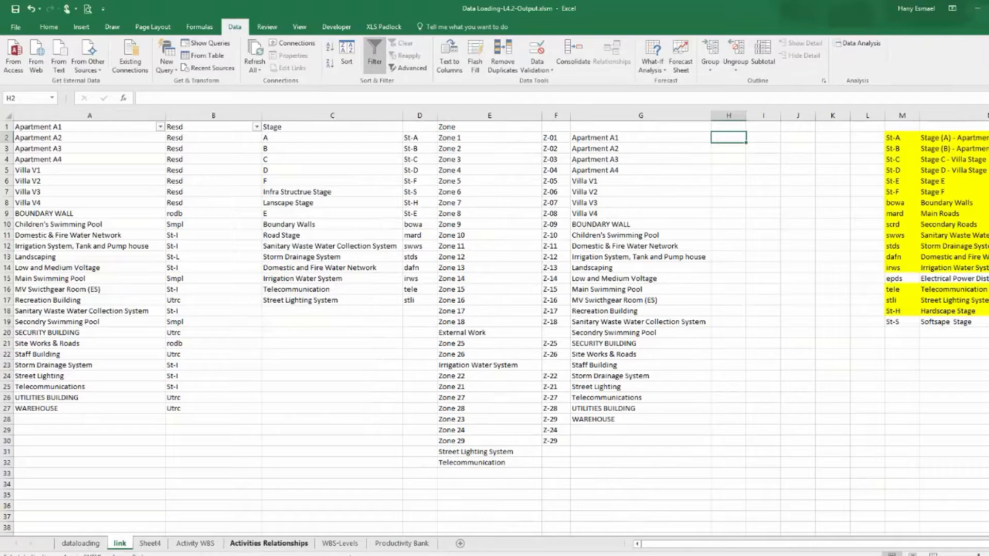
click(150, 544)
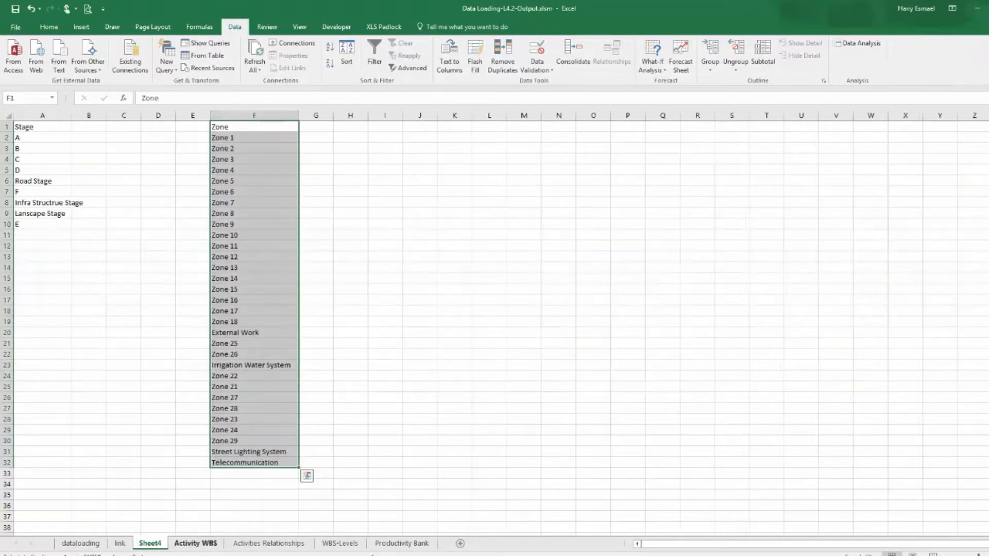
click(456, 130)
right_click(457, 130)
click(493, 174)
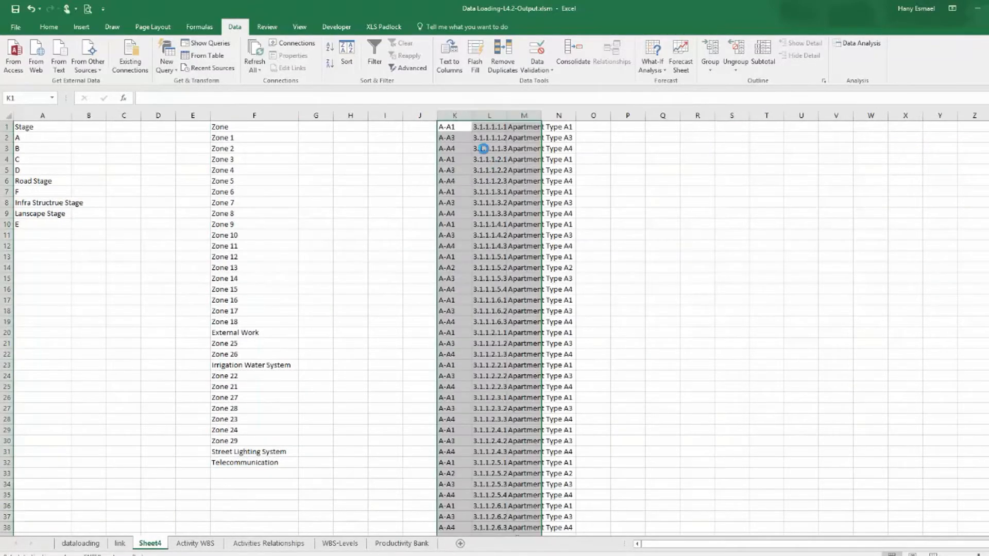
Delete the pasted WBS number column and widen the remaining WBS name column.
right_click(495, 116)
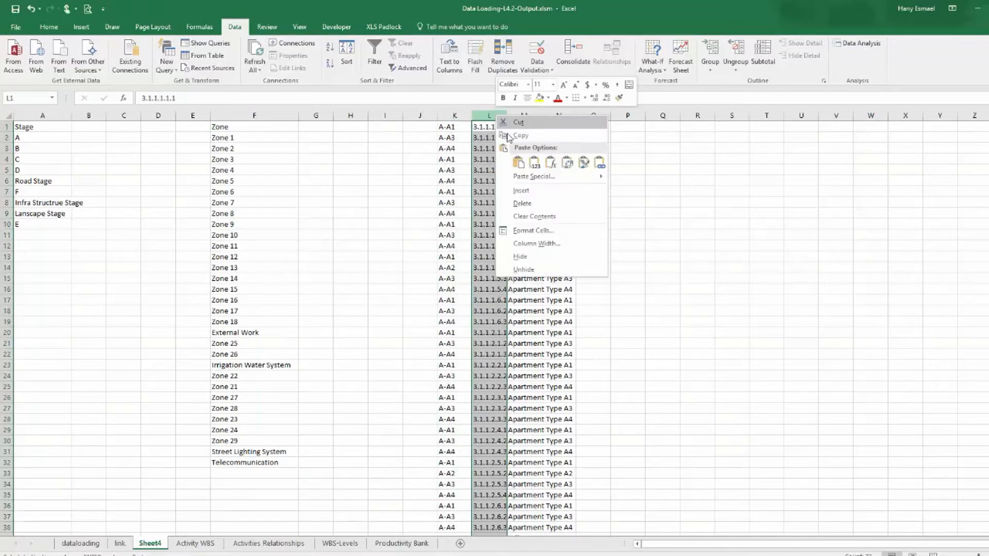
click(535, 204)
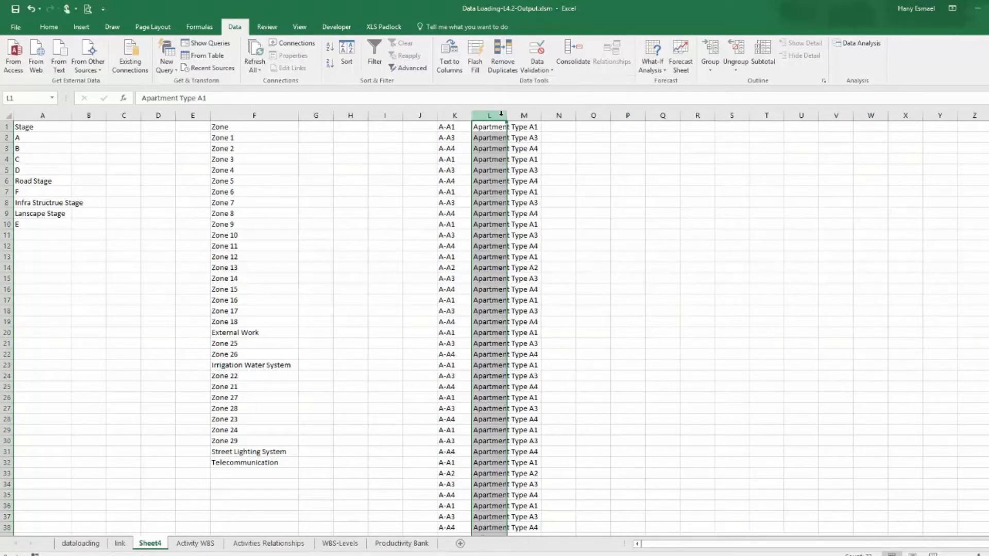
drag(507, 116, 572, 116)
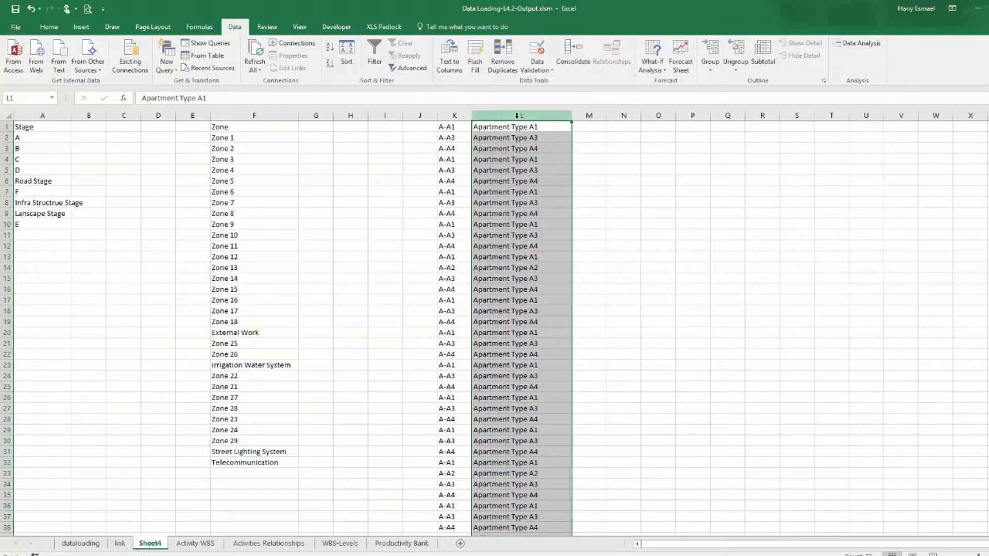
Remove duplicate rows from the pasted WBS code and name columns K and L.
drag(461, 115, 491, 119)
right_click(492, 117)
click(503, 57)
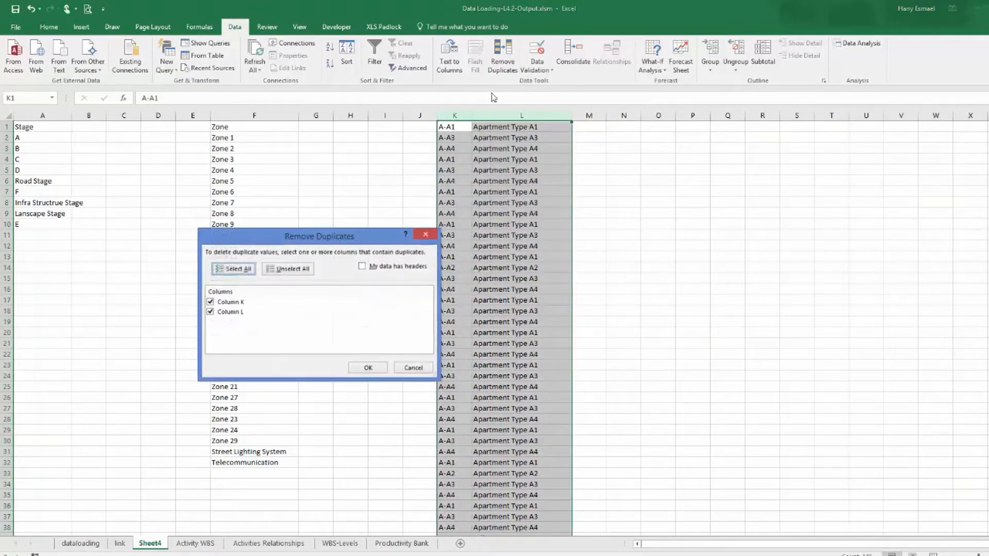
click(368, 368)
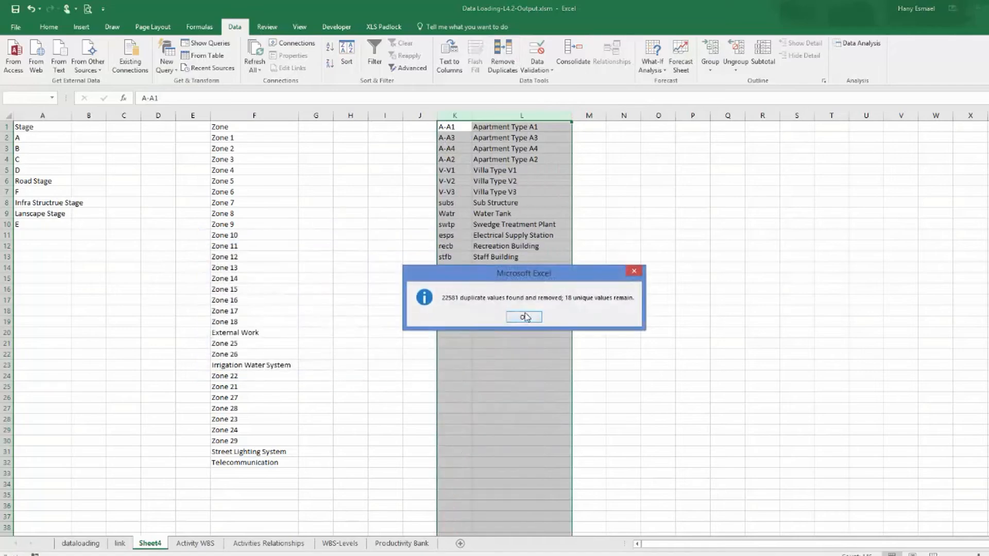
Dismiss the duplicate-removal message and copy the remaining WBS codes and names in K1:L17.
click(524, 316)
click(647, 267)
drag(452, 129, 497, 298)
right_click(497, 298)
click(549, 318)
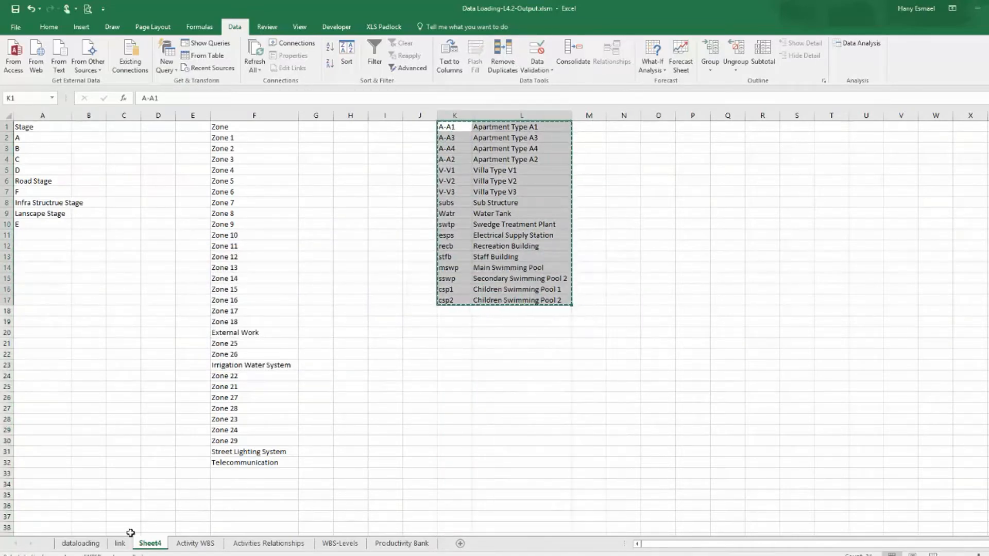
Paste the WBS codes and names into columns J and K of the link sheet and autofit the name column.
click(119, 543)
click(804, 138)
right_click(804, 139)
click(842, 189)
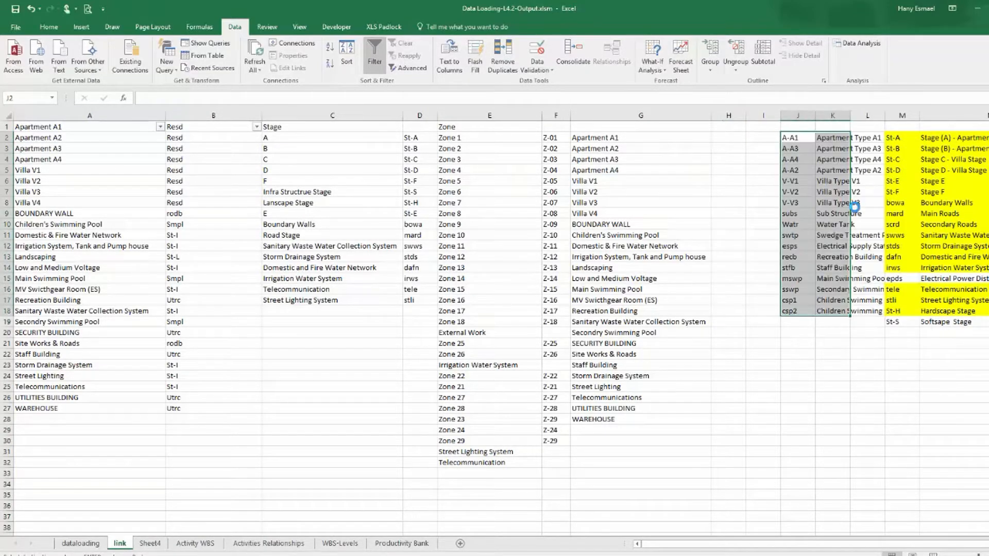
drag(798, 116, 848, 116)
double_click(849, 115)
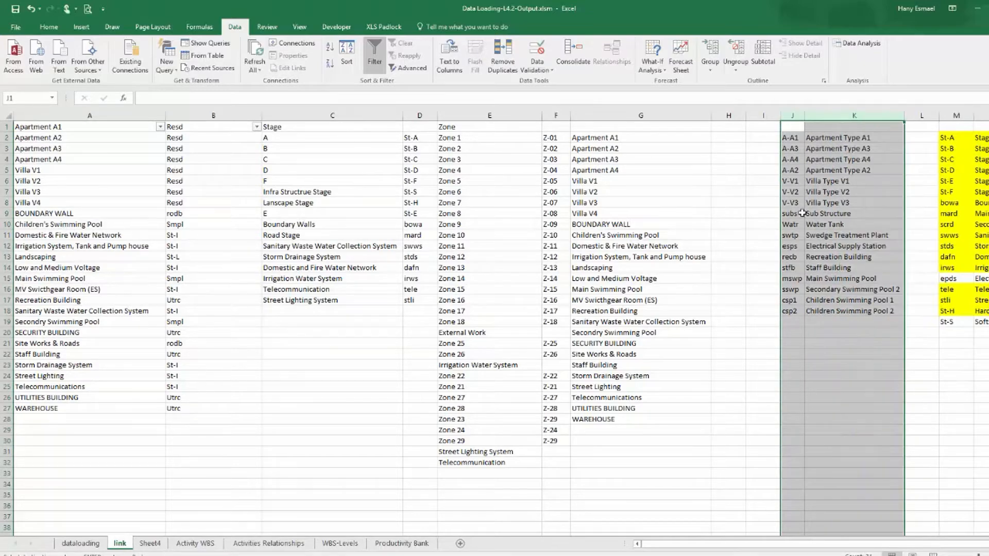
Copy the codes A-A1 and A-A2 into H2 and H3 beside Apartment A2 and Apartment A3.
click(787, 138)
right_click(788, 135)
click(806, 148)
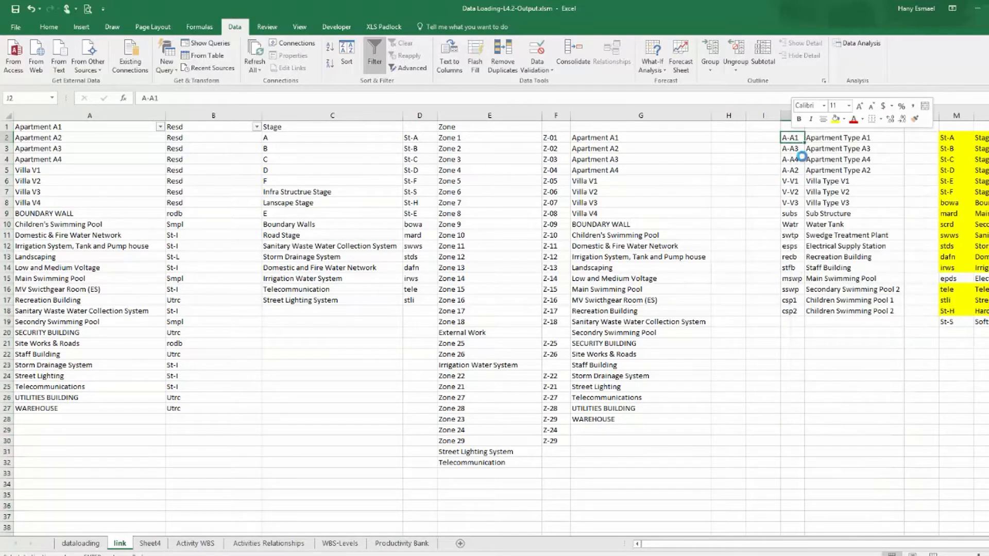
click(720, 138)
key(ctrl+v)
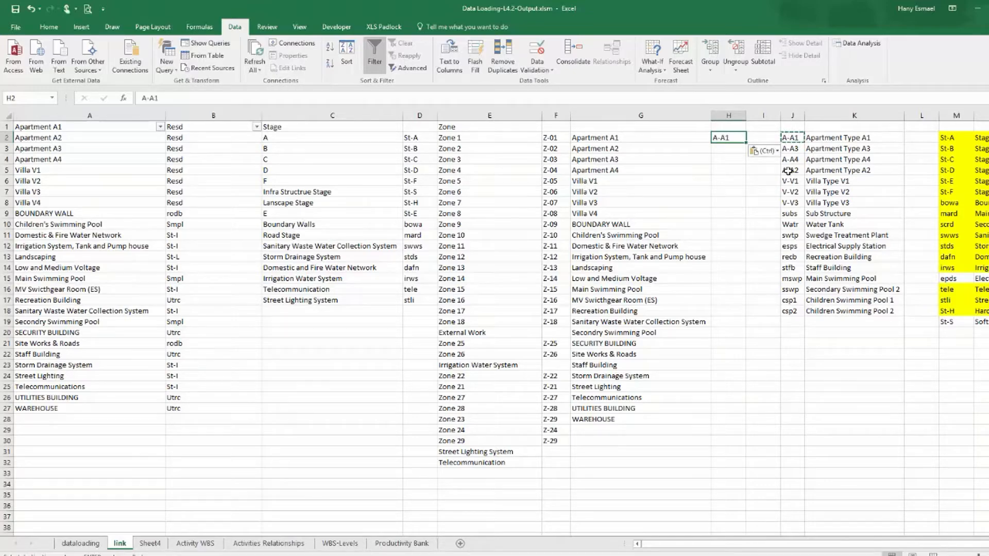
click(788, 171)
right_click(793, 177)
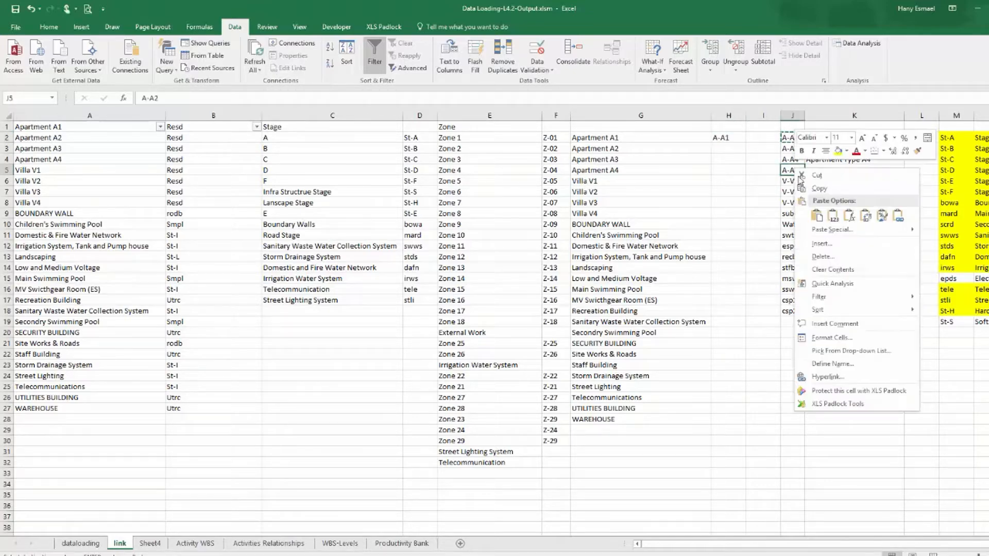
click(818, 195)
click(741, 148)
key(ctrl+v)
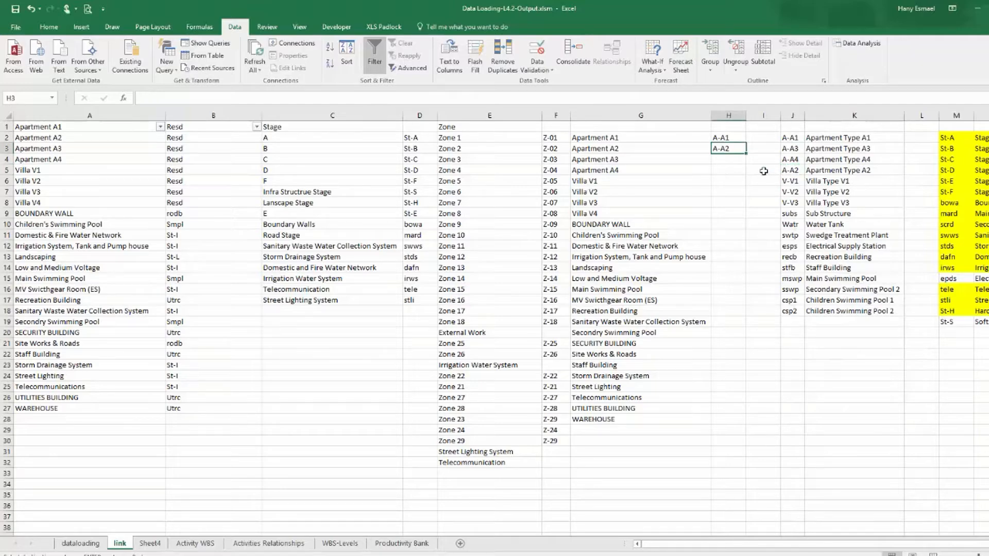
Copy the codes A-A3, A-A4 and V-V1 to V-V3 into H4:H8 beside the matching apartment and villa types.
drag(789, 149, 790, 159)
right_click(790, 159)
click(814, 177)
click(739, 164)
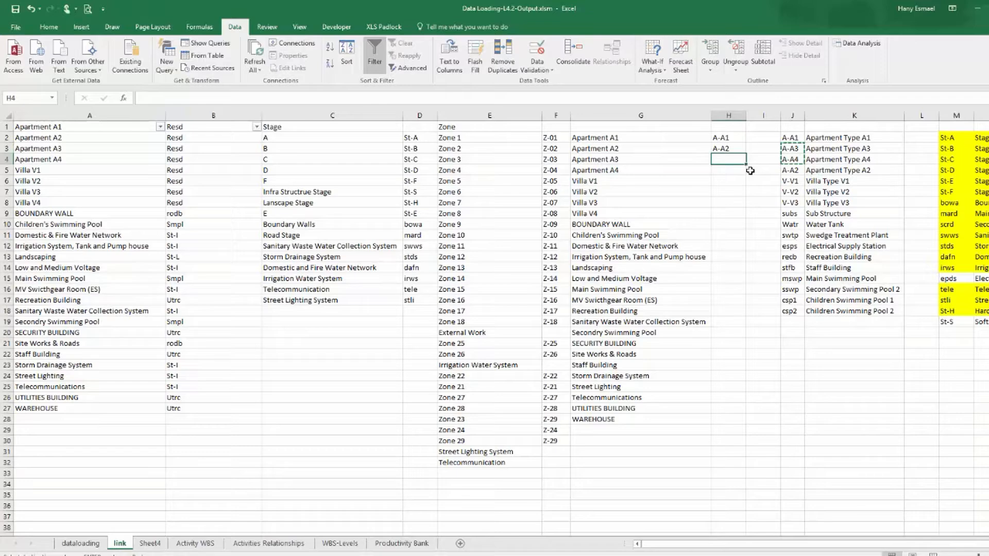
key(ctrl+v)
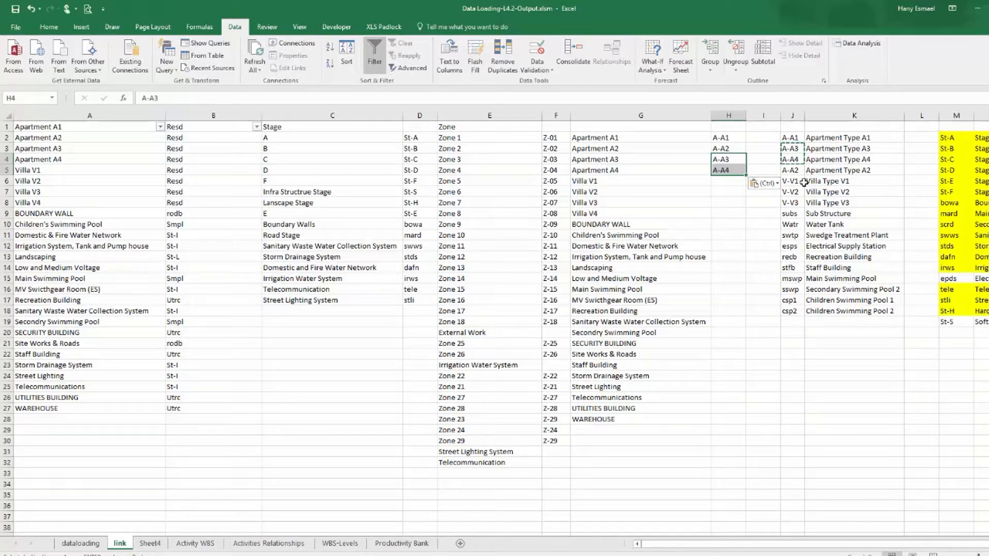
drag(791, 180, 793, 203)
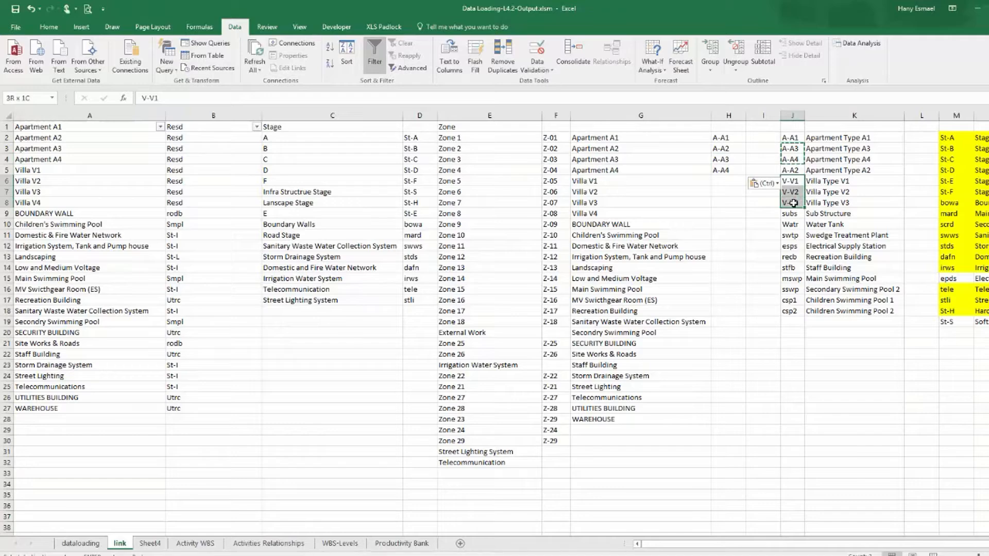
right_click(793, 203)
click(819, 223)
click(728, 181)
key(ctrl+v)
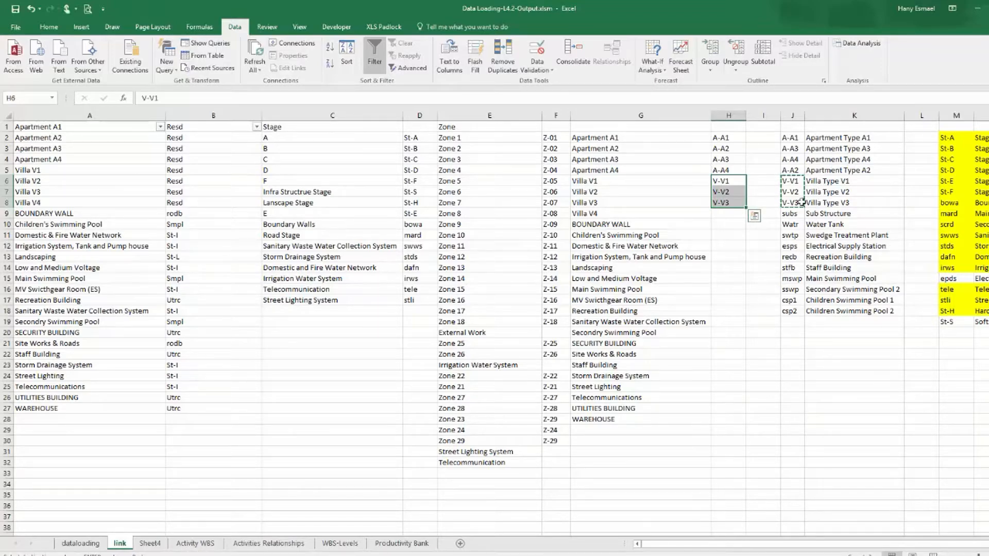
Switch to Primavera P6 and inspect the villa and Sub Structure WBS nodes under Zone(13) by expanding them.
click(211, 555)
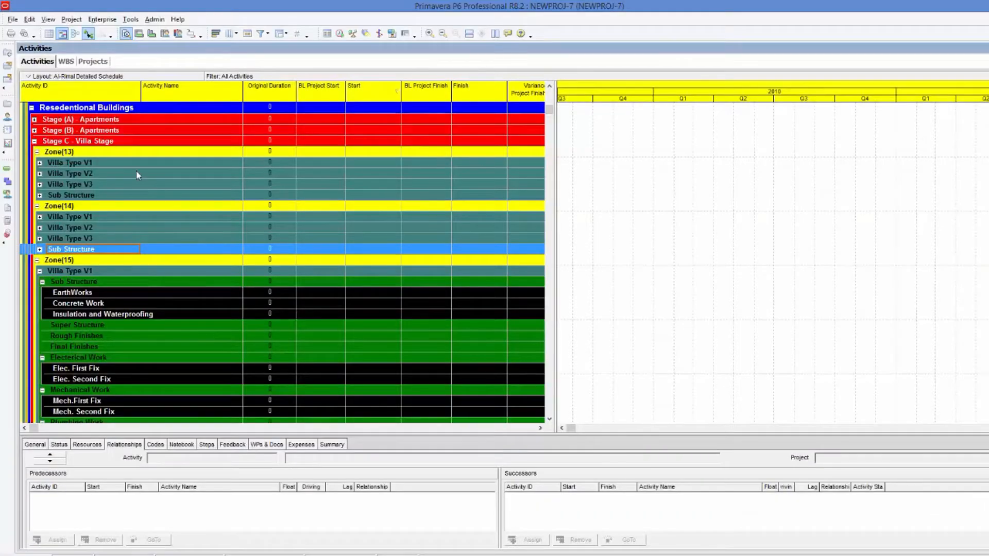
click(109, 183)
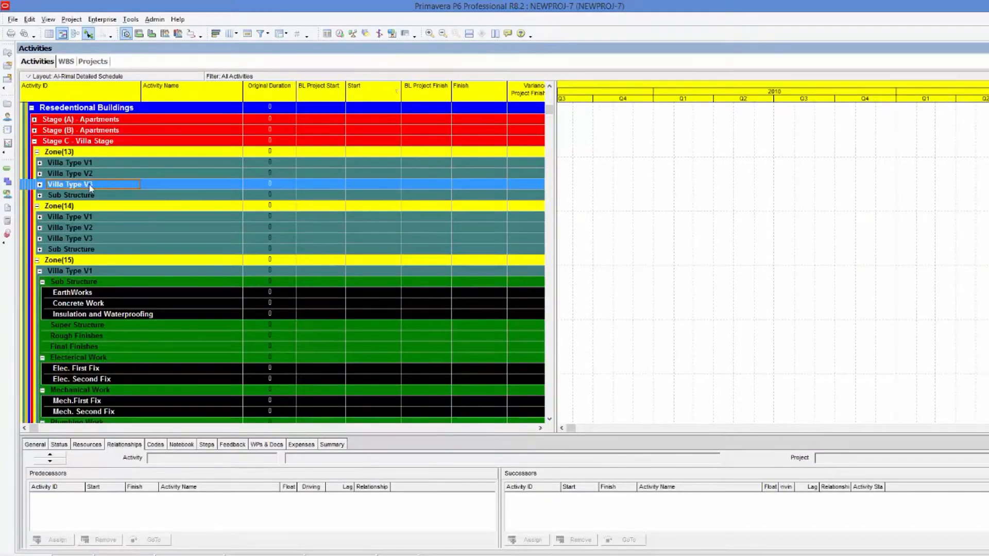
click(40, 185)
click(40, 184)
click(43, 196)
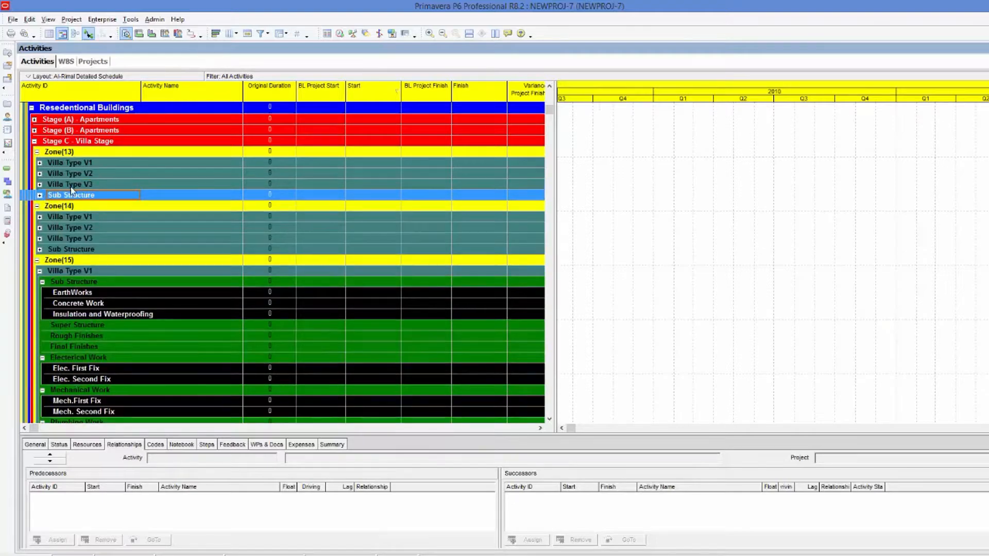
click(39, 196)
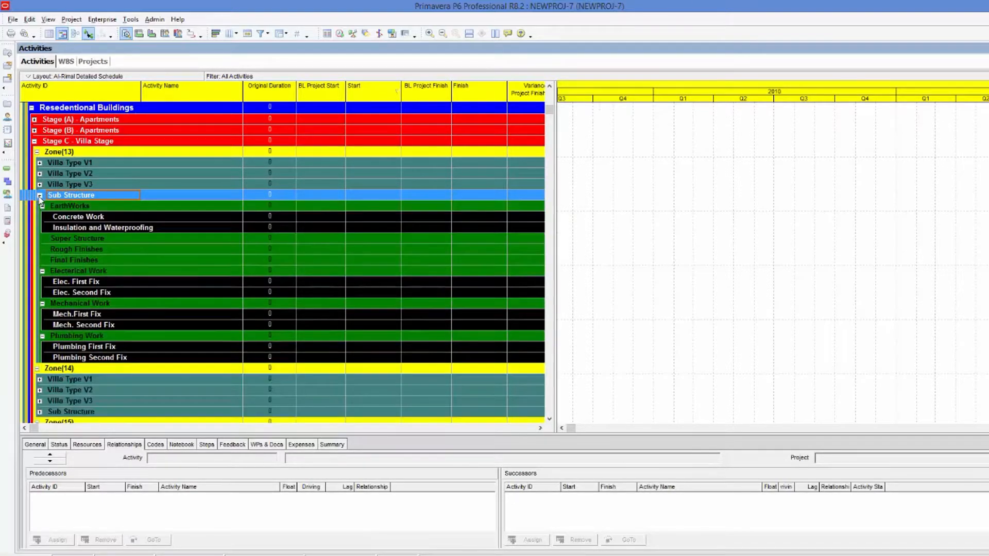
click(39, 196)
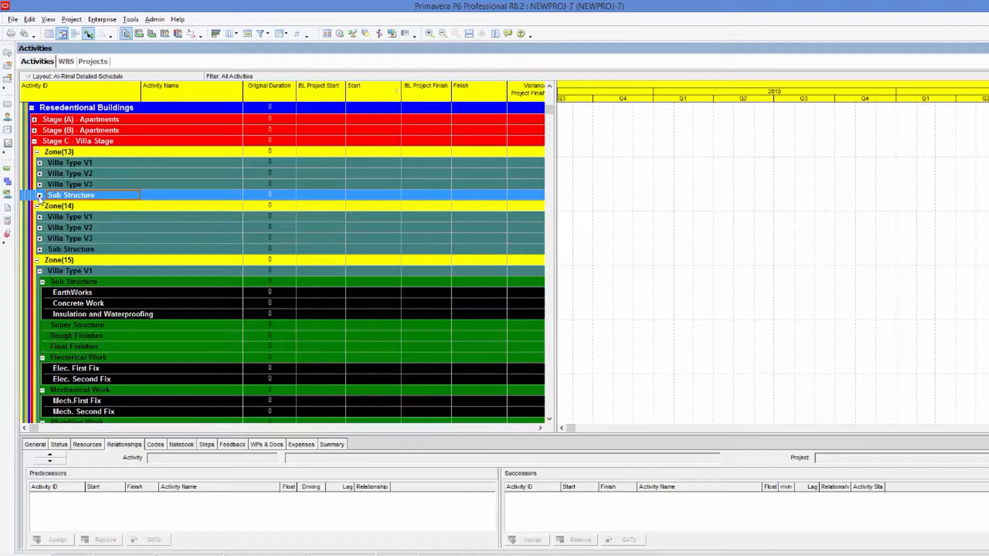
click(39, 196)
click(40, 196)
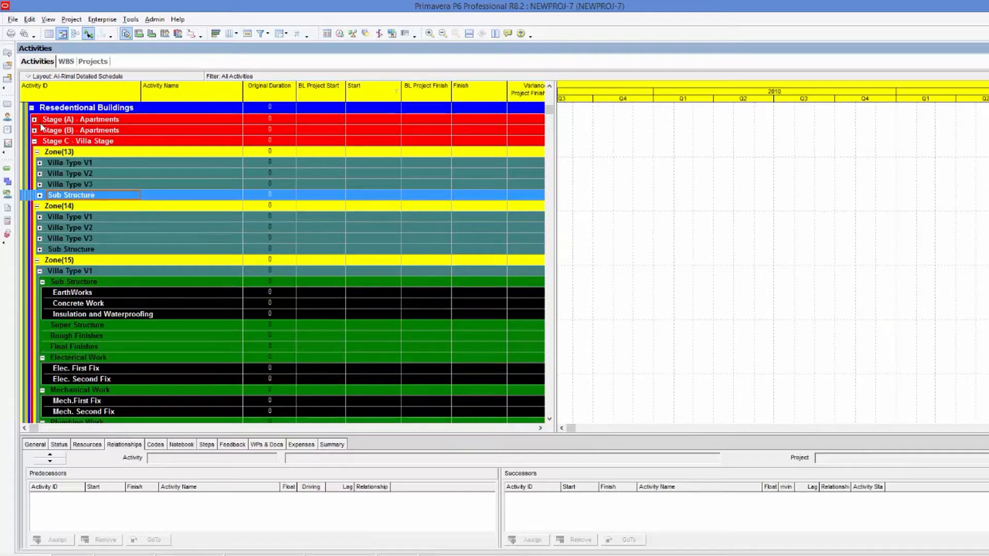
Switch to the WBS Final Template workbook and review the Villa Type V2, V3 and V4 rows on wbs-template.
click(514, 555)
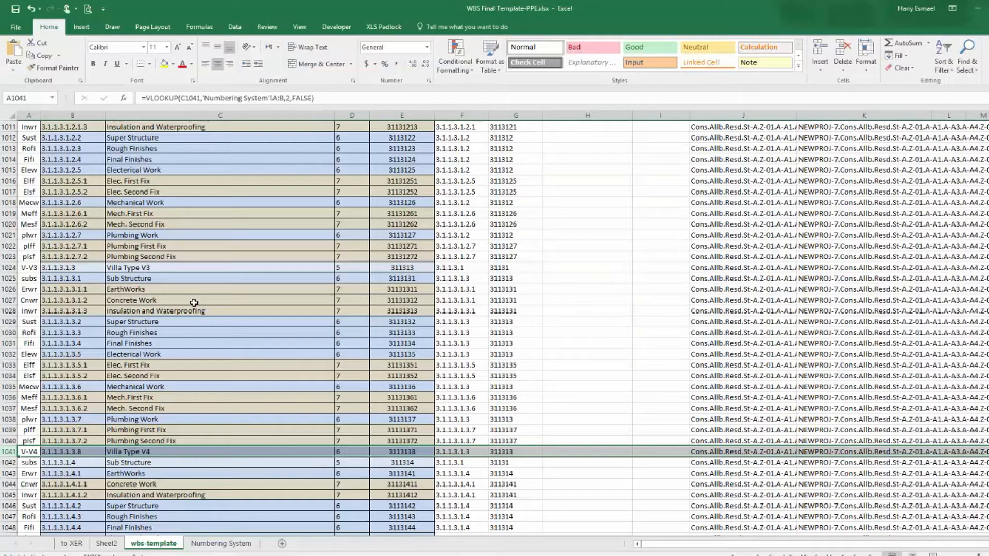
scroll(191, 304, up, 5)
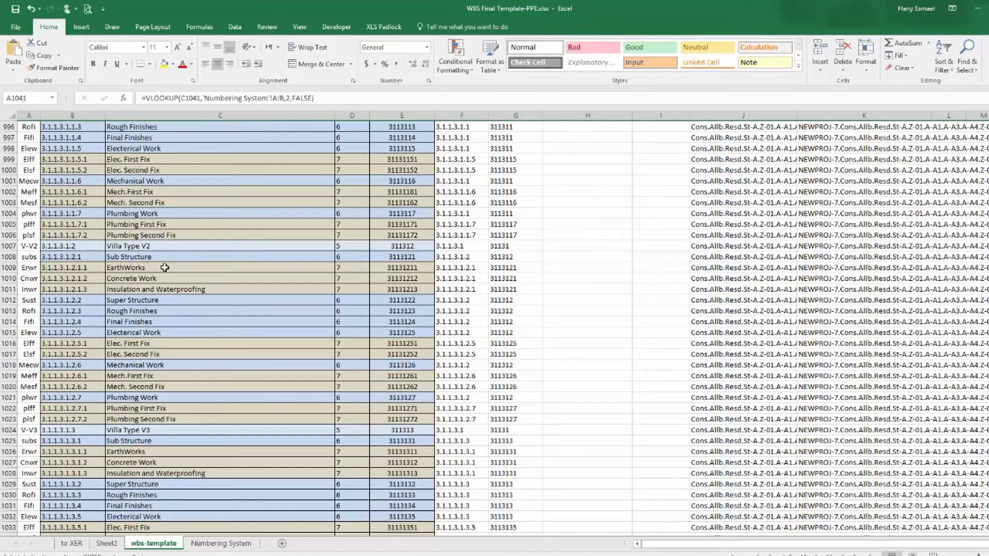
click(9, 246)
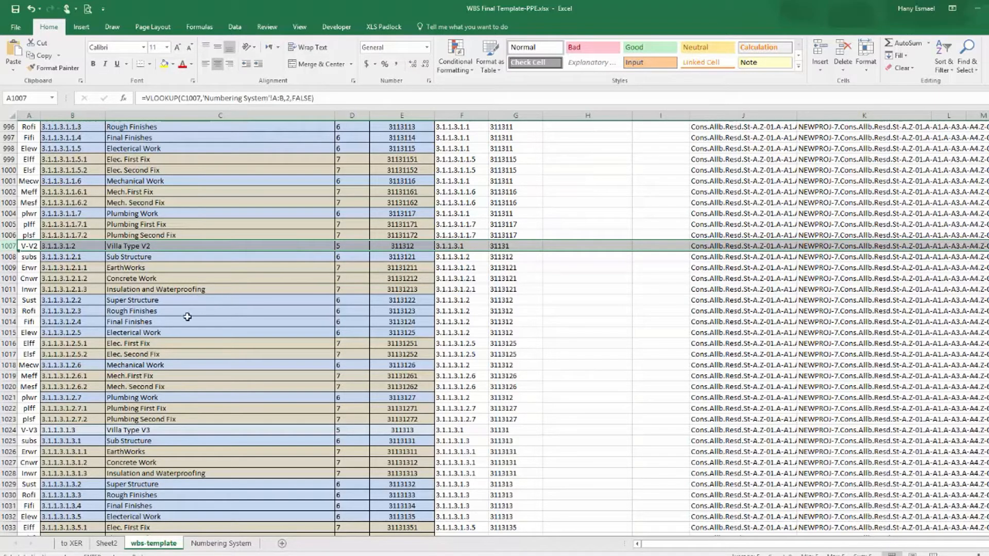
scroll(180, 315, down, 3)
click(178, 332)
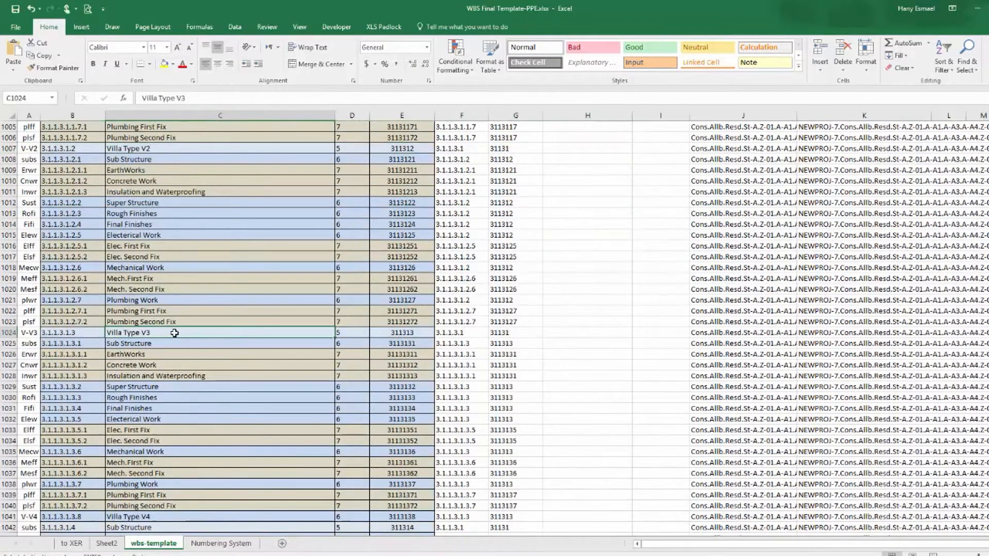
click(4, 332)
scroll(111, 354, down, 3)
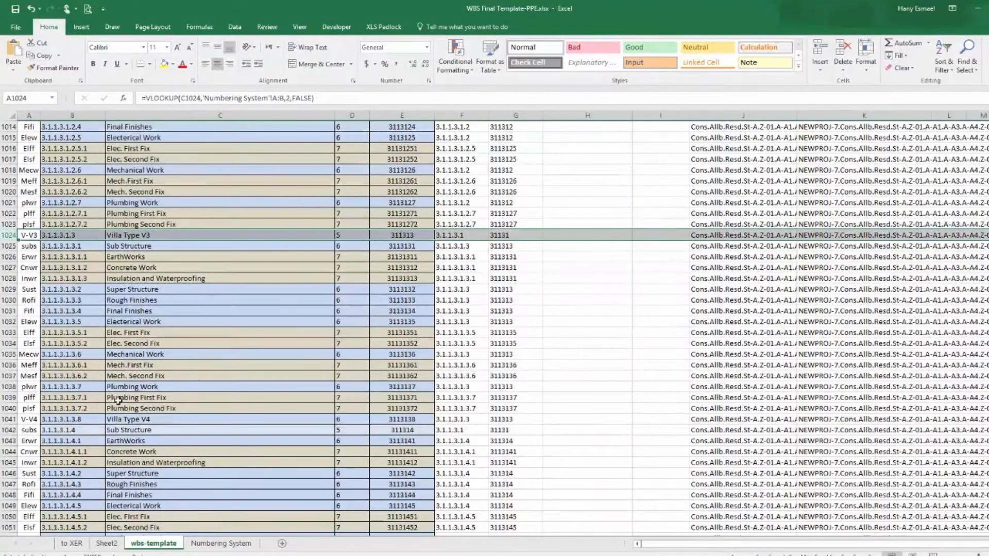
click(9, 419)
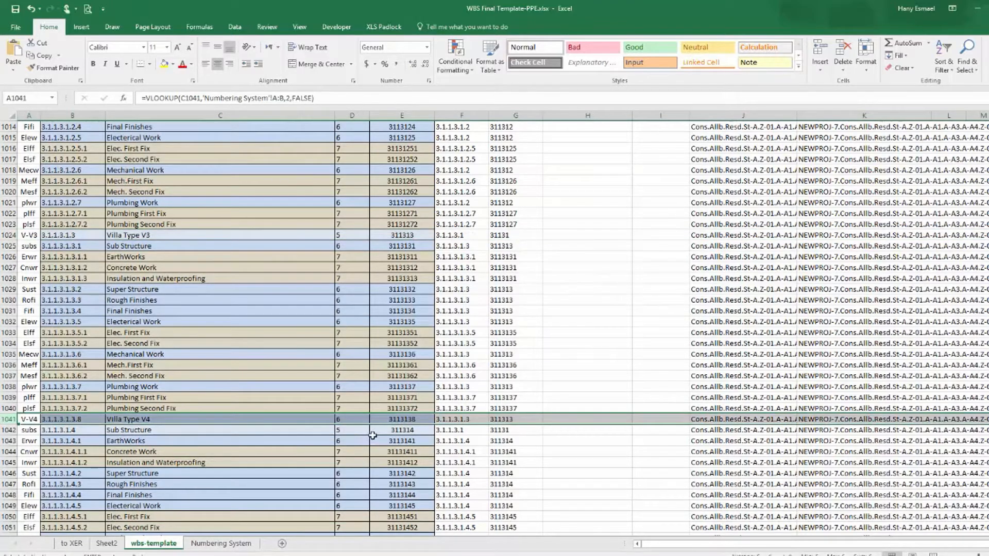
click(350, 419)
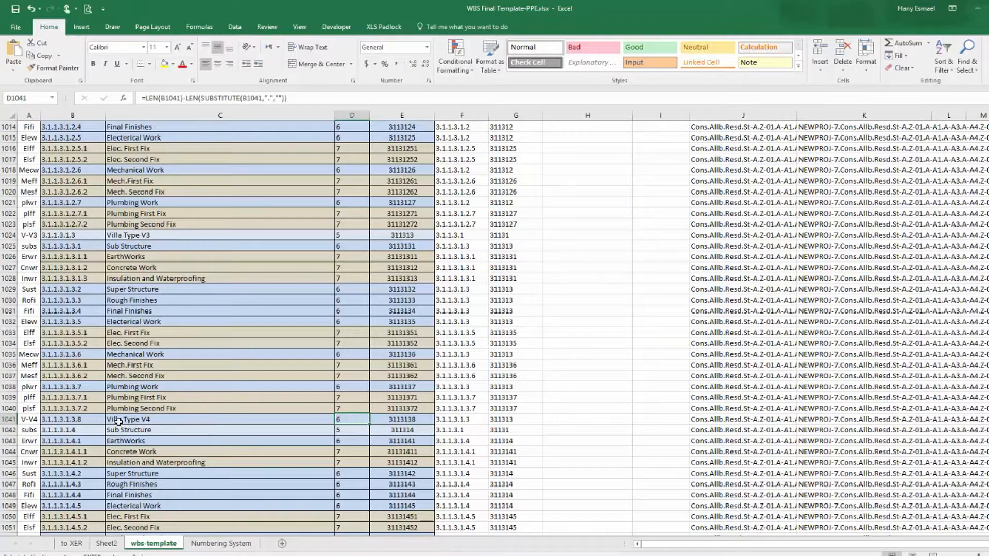
click(72, 420)
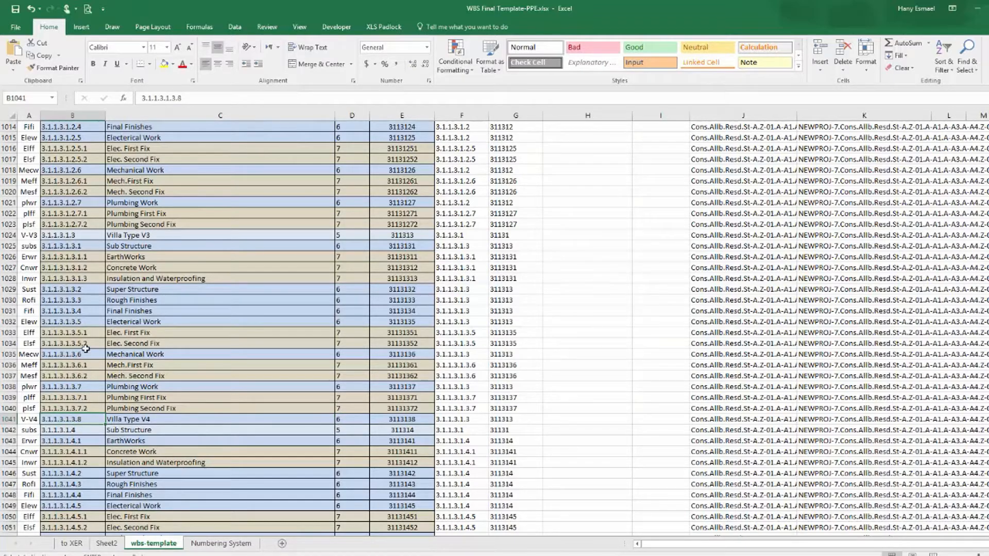
Copy Villa Type V3's WBS number to Villa Type V4's row and change it to 3.1.1.3.1.4.
click(71, 236)
right_click(71, 236)
click(98, 255)
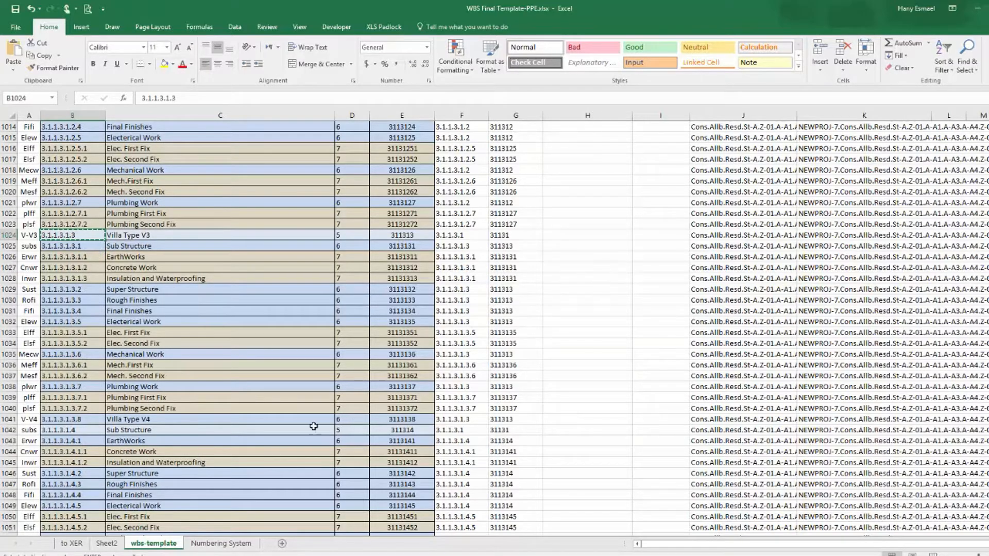
click(89, 420)
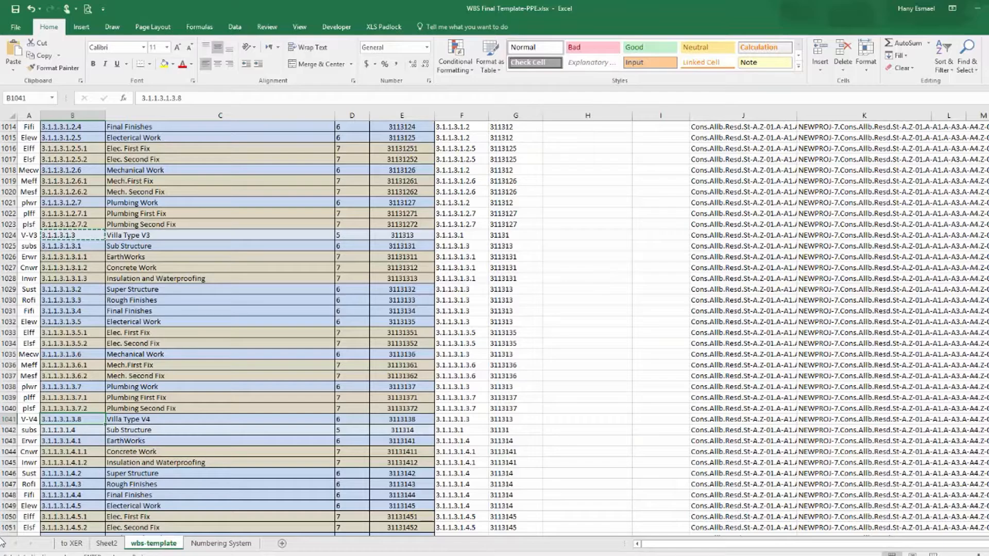
key(ctrl+v)
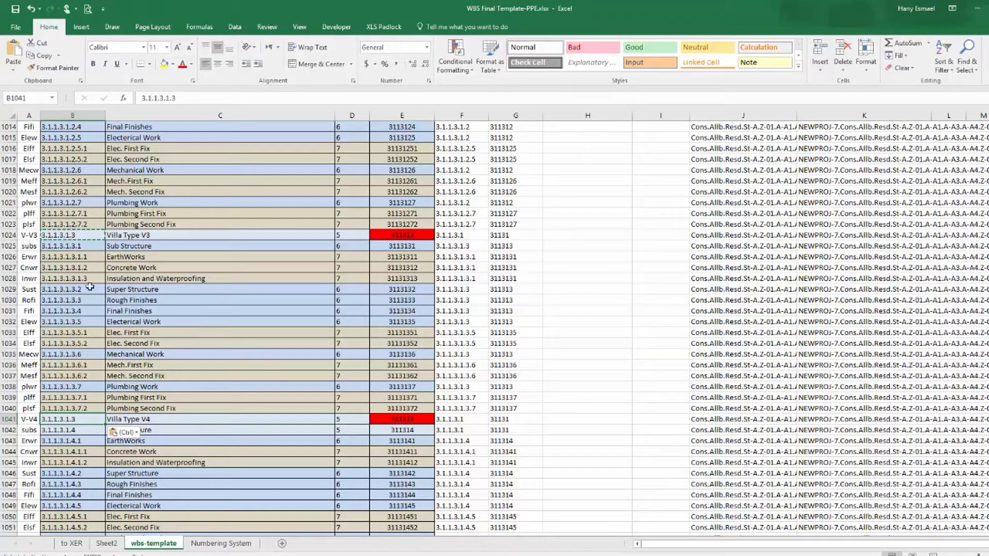
double_click(77, 418)
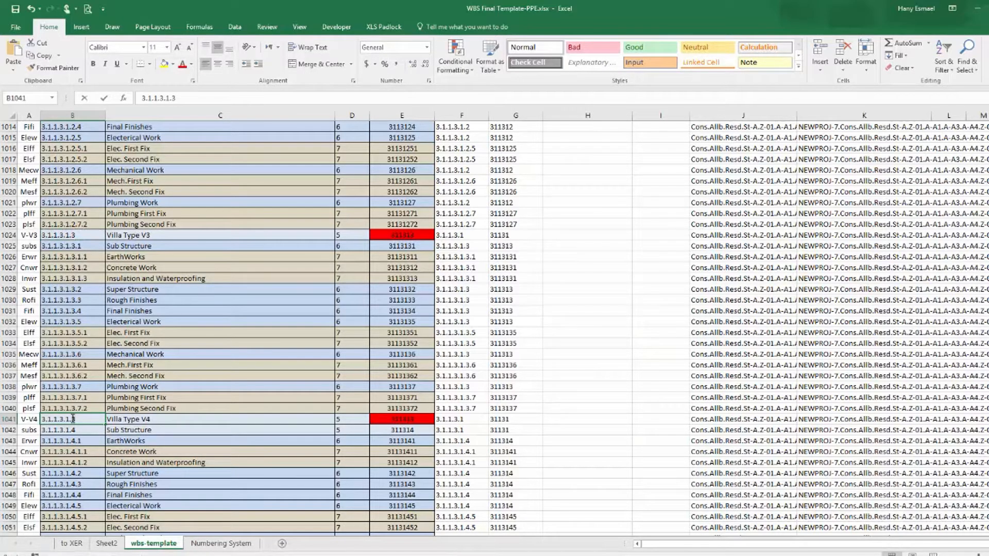
key(Return)
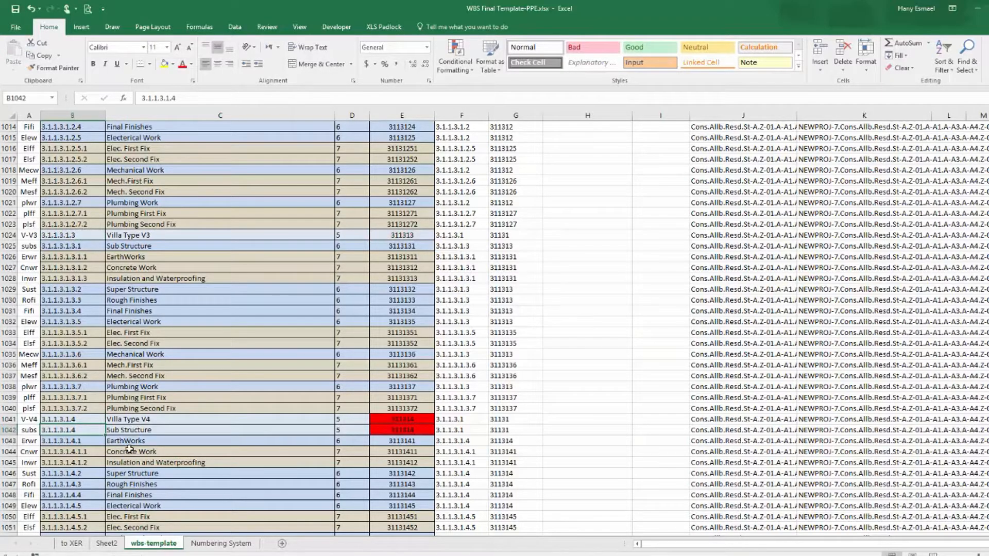
Renumber the Sub Structure and EarthWorks rows under Villa Type V4 as 3.1.1.3.1.4.1 and 3.1.1.3.1.4.1.1.
scroll(86, 419, down, 4)
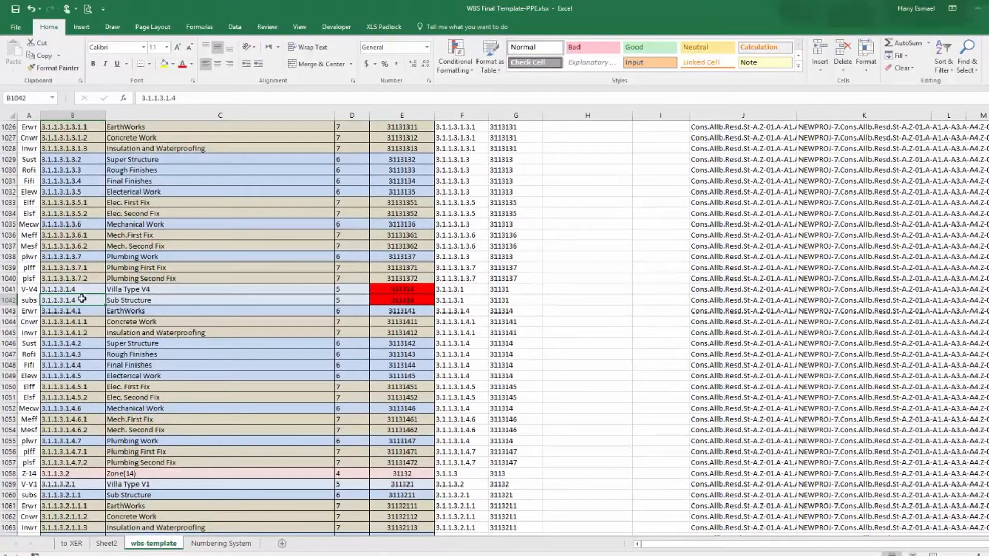
double_click(82, 298)
click(75, 290)
right_click(75, 289)
click(90, 305)
right_click(72, 301)
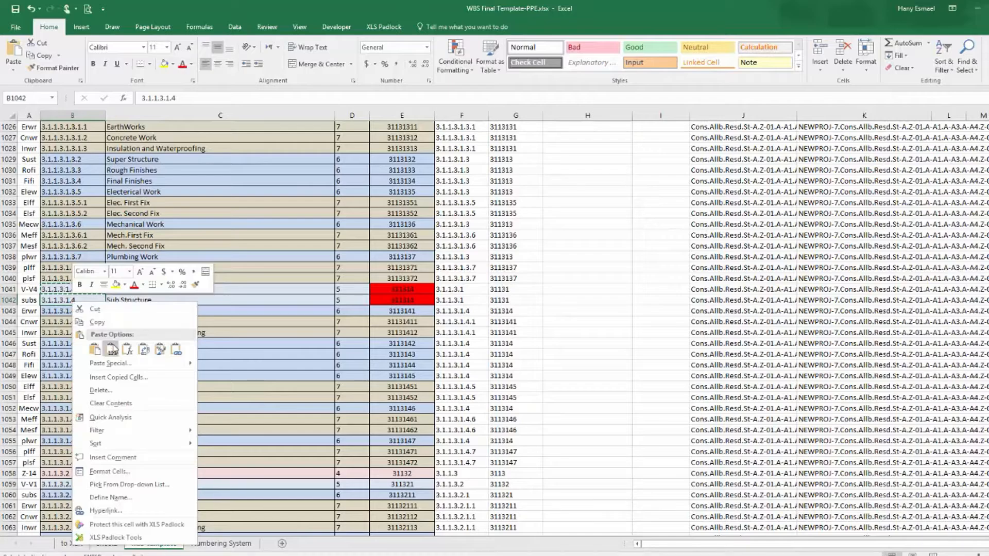
click(109, 344)
double_click(83, 301)
text(.1)
key(Return)
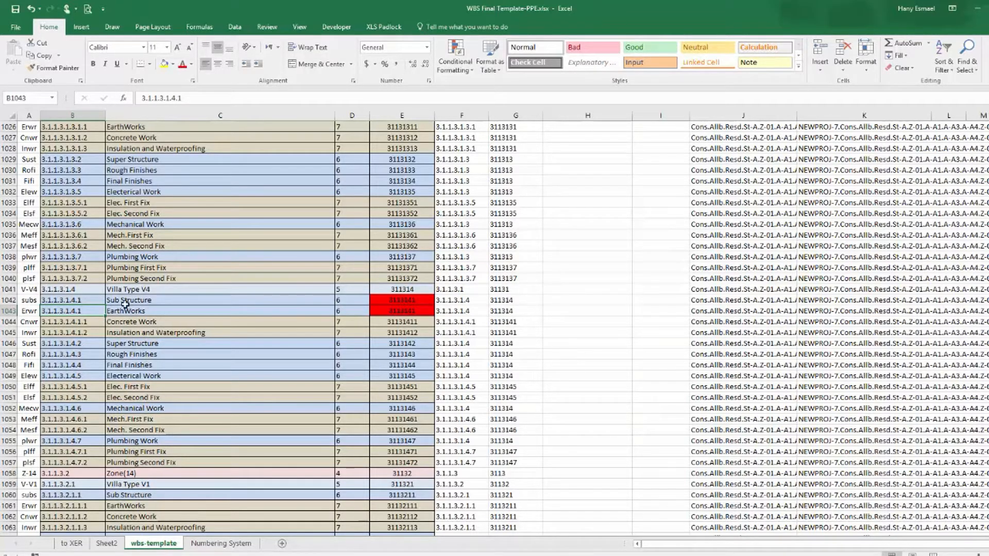
double_click(85, 311)
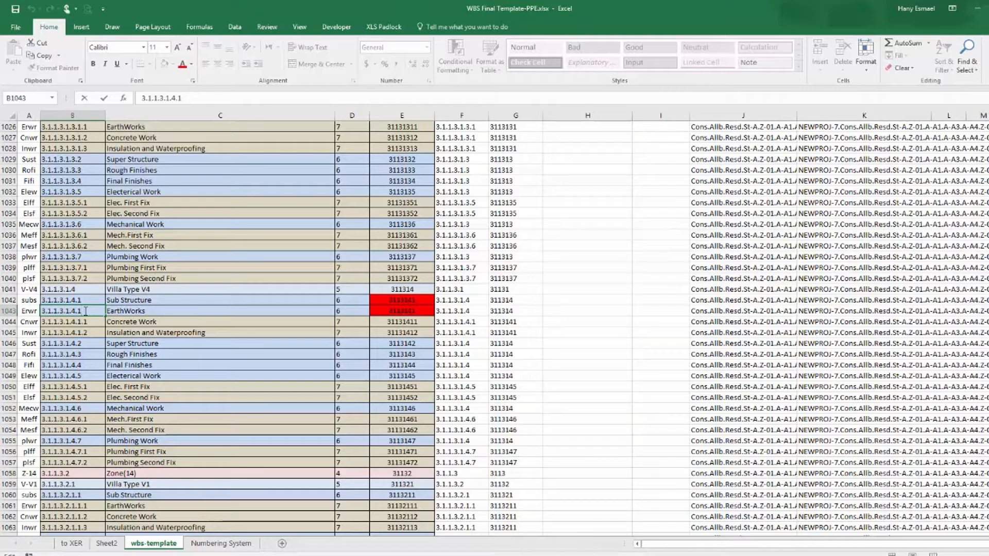
text(.1)
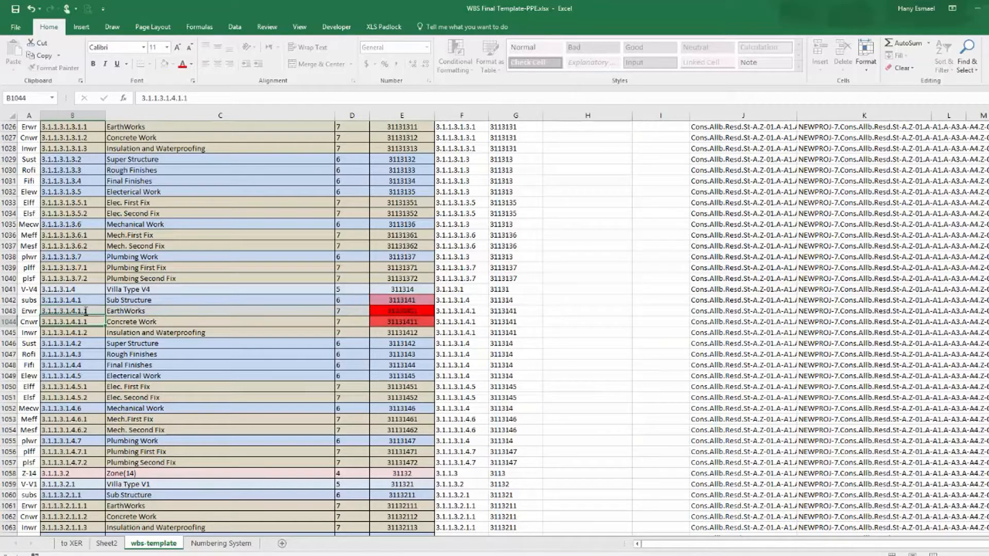
Renumber the Concrete Work and Insulation and Waterproofing rows under Villa Type V4 as 3.1.1.3.1.4.1.2 and 3.1.1.3.1.4.1.3.
key(Return)
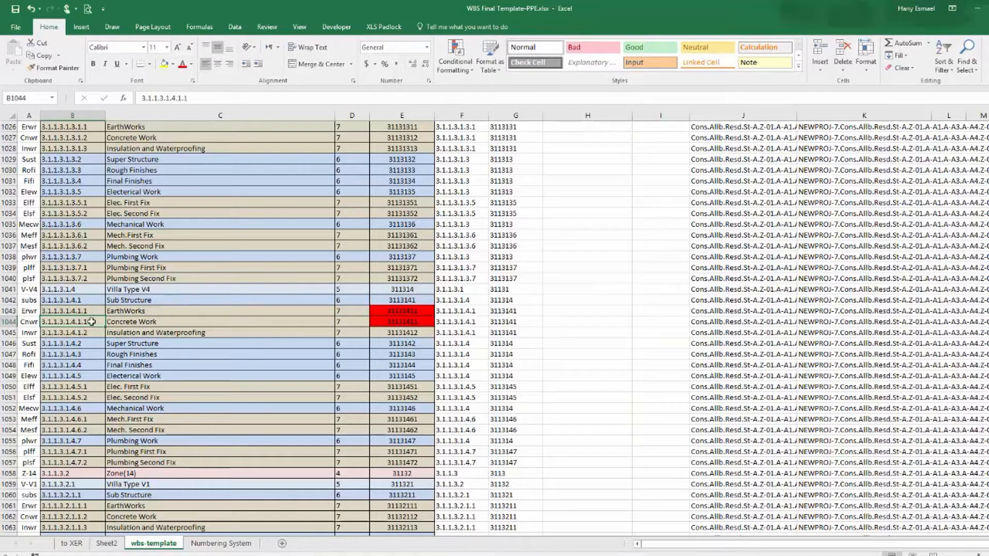
double_click(88, 320)
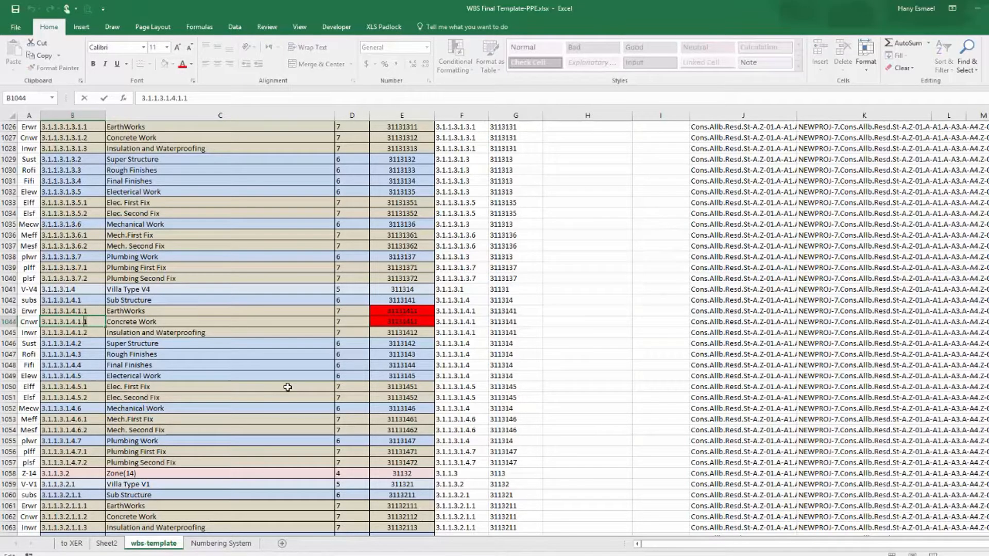
key(Return)
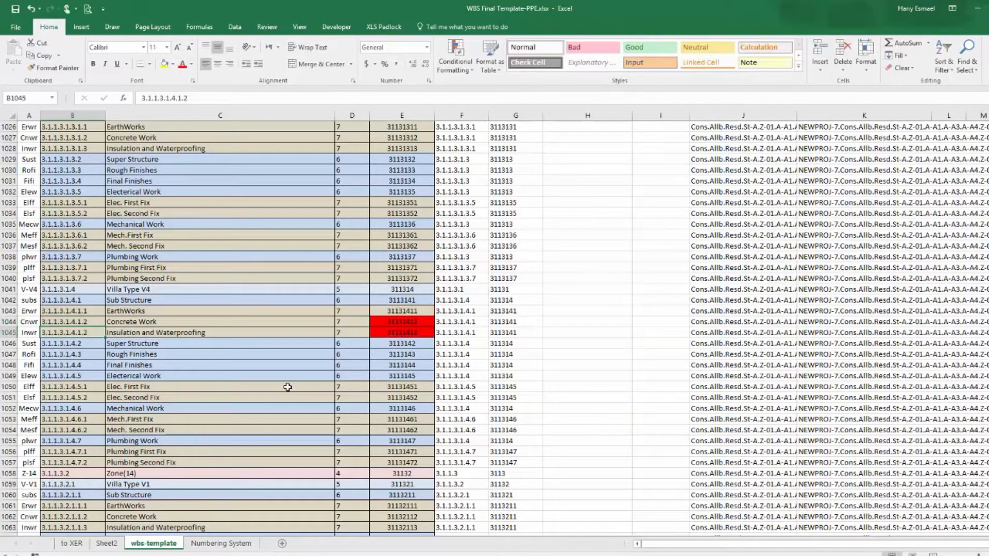
double_click(84, 334)
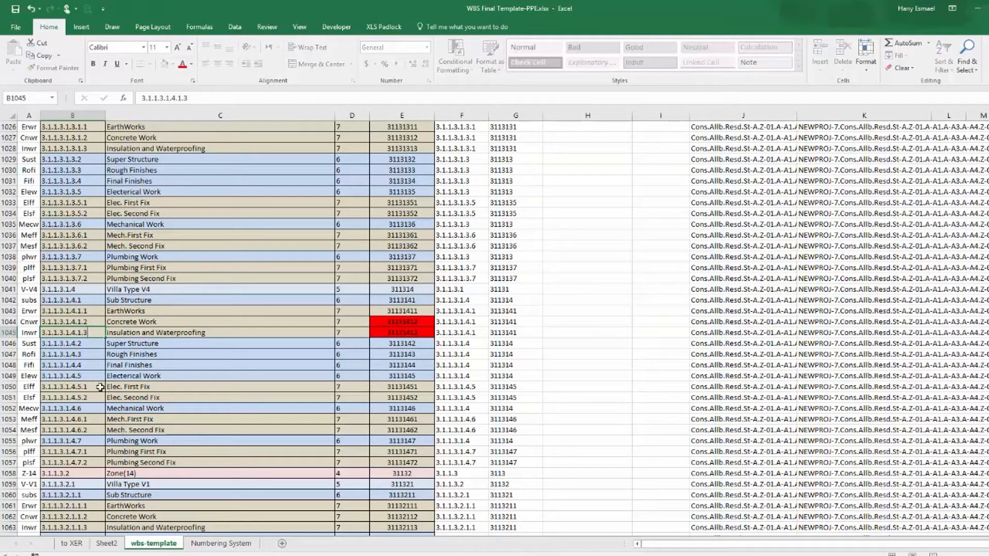
key(Return)
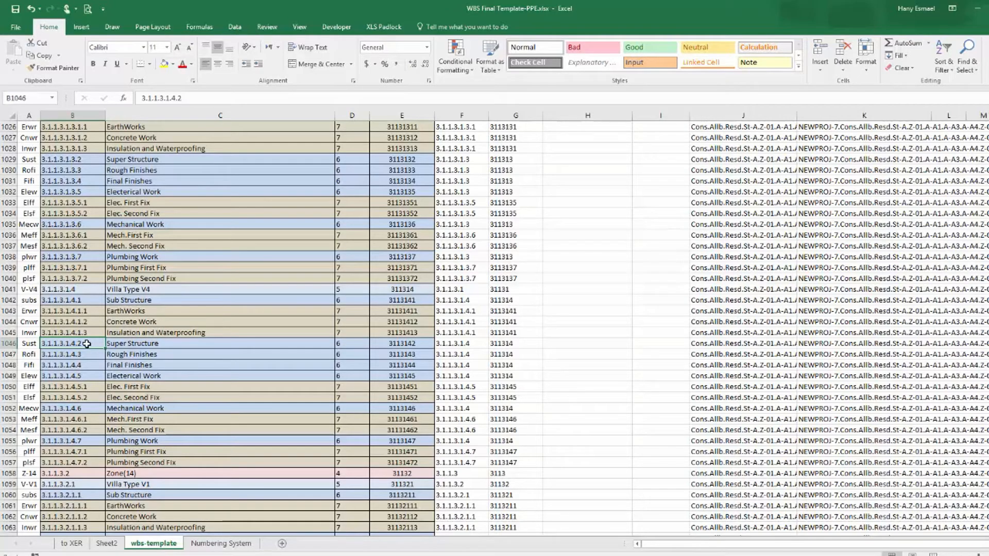
Copy Villa Type V3's WBS number to the next zone's Villa Type V4 row and change it to 3.1.1.3.2.4.
scroll(86, 344, down, 1)
scroll(87, 344, down, 13)
scroll(87, 344, down, 6)
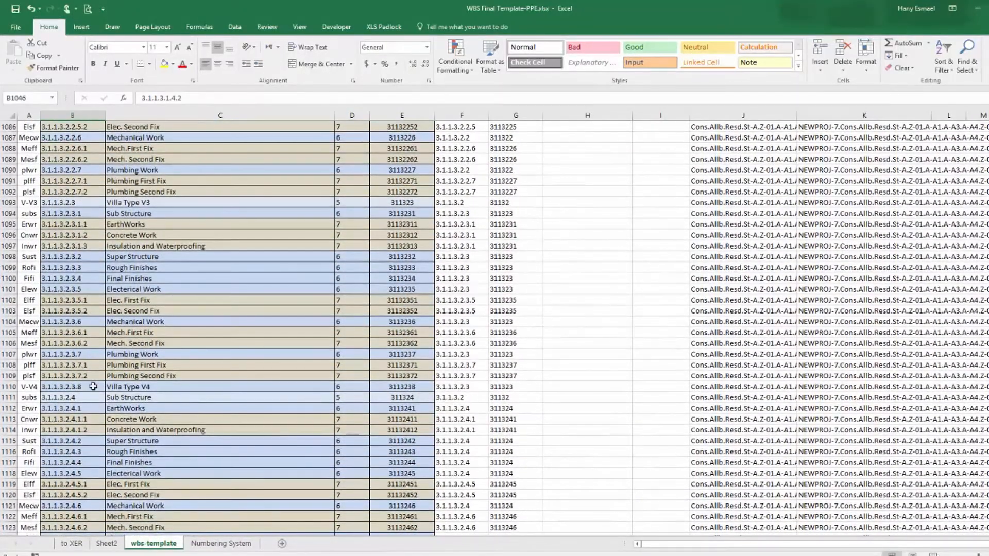
click(94, 386)
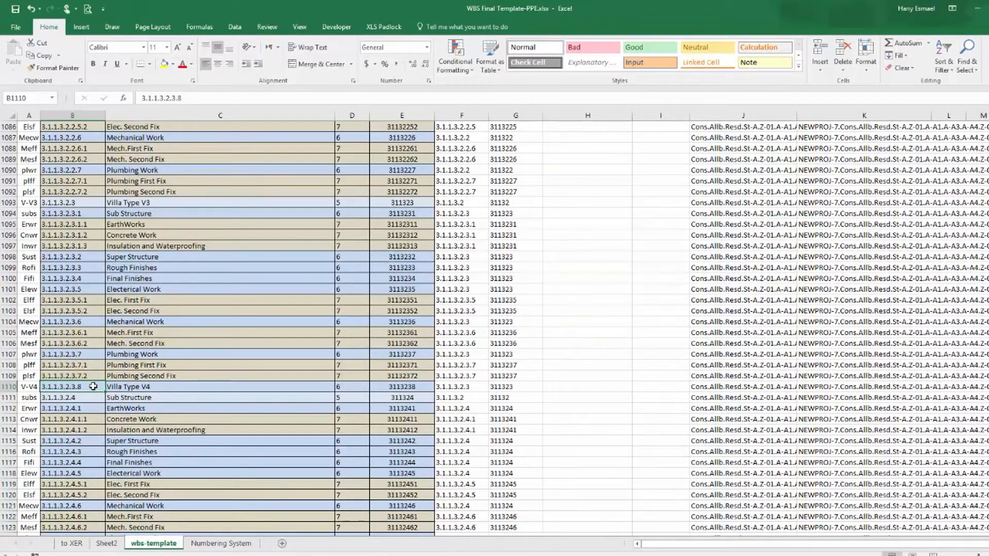
right_click(78, 205)
click(93, 224)
click(72, 386)
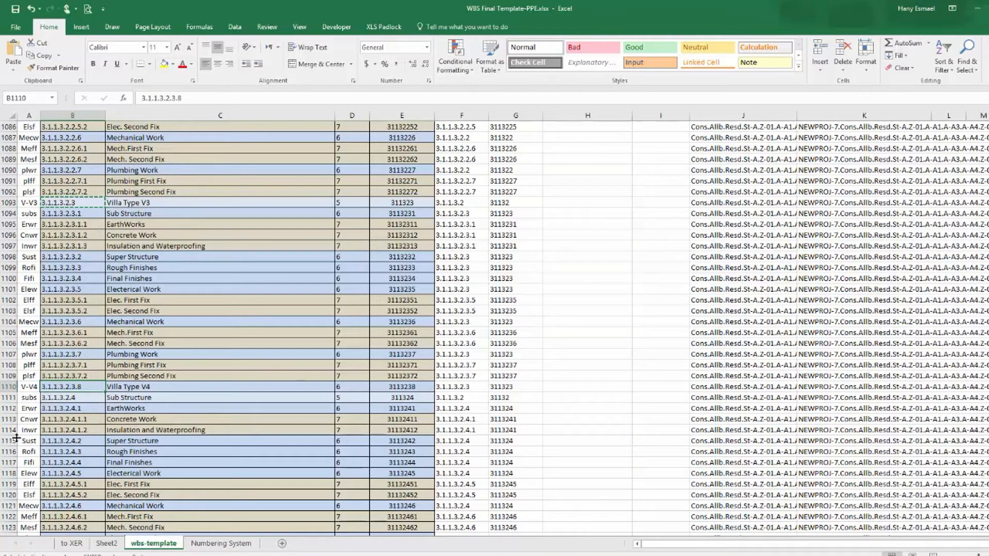
key(ctrl+v)
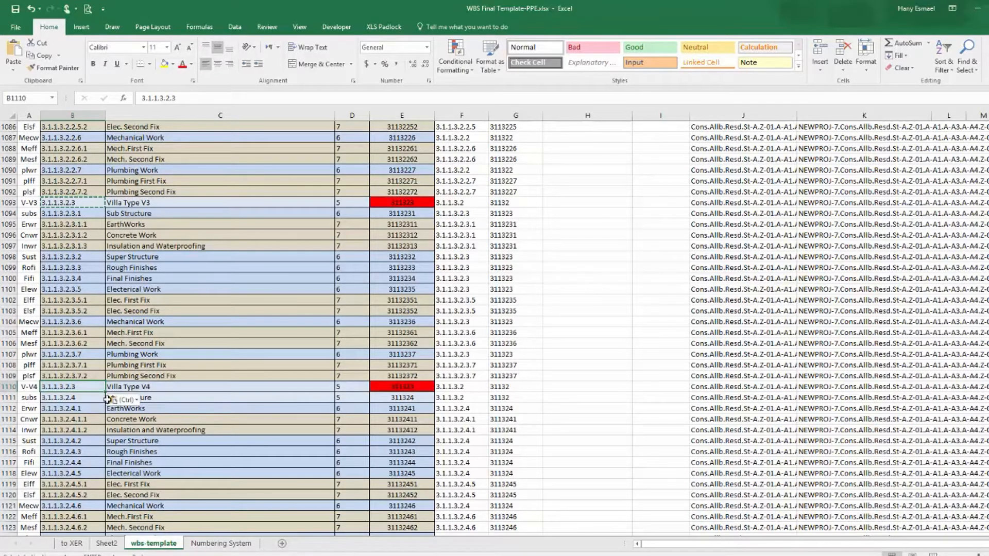
double_click(82, 387)
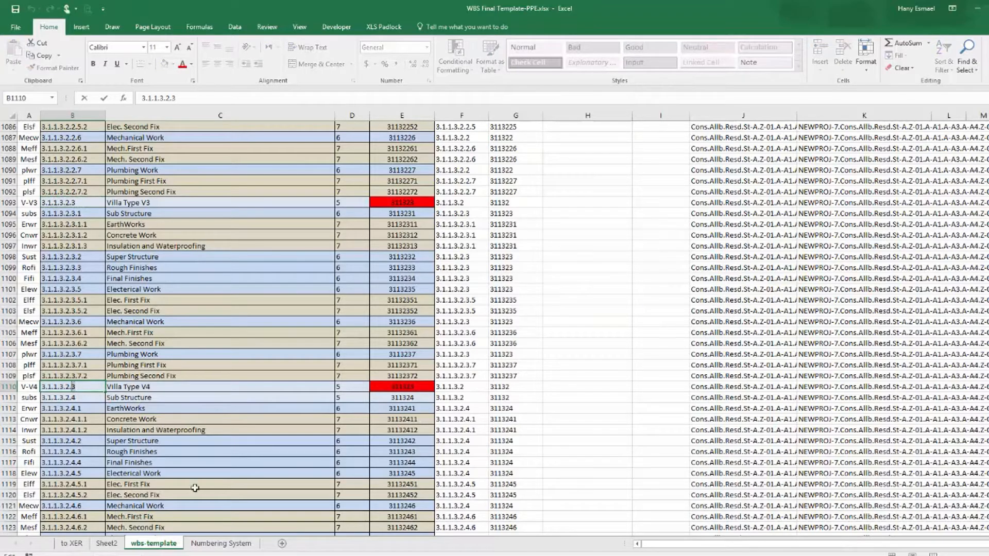
text(4)
key(Return)
key(Up)
key(Down)
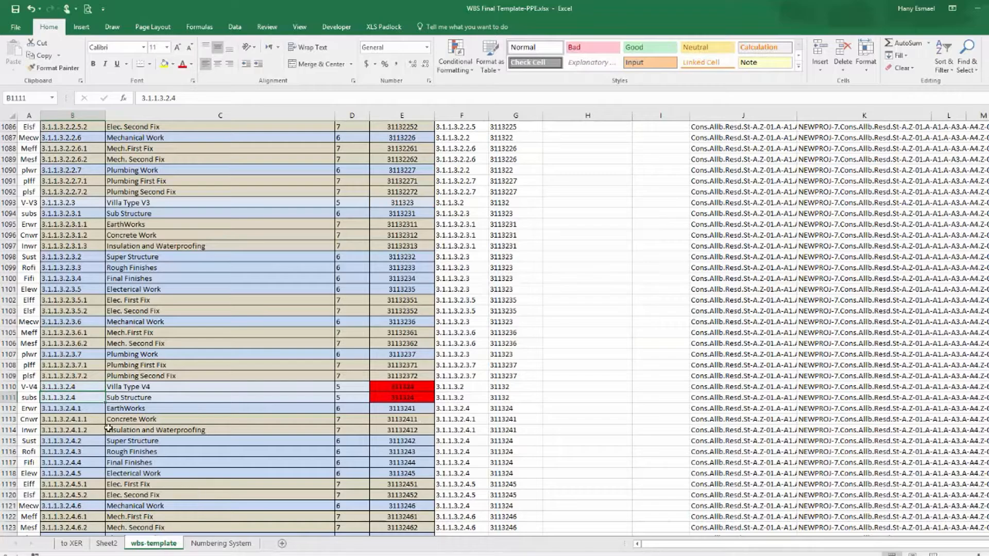
Renumber the Sub Structure and EarthWorks rows under that Villa Type V4 as 3.1.1.3.2.4.1 and 3.1.1.3.2.4.1.1.
double_click(80, 401)
text(.1)
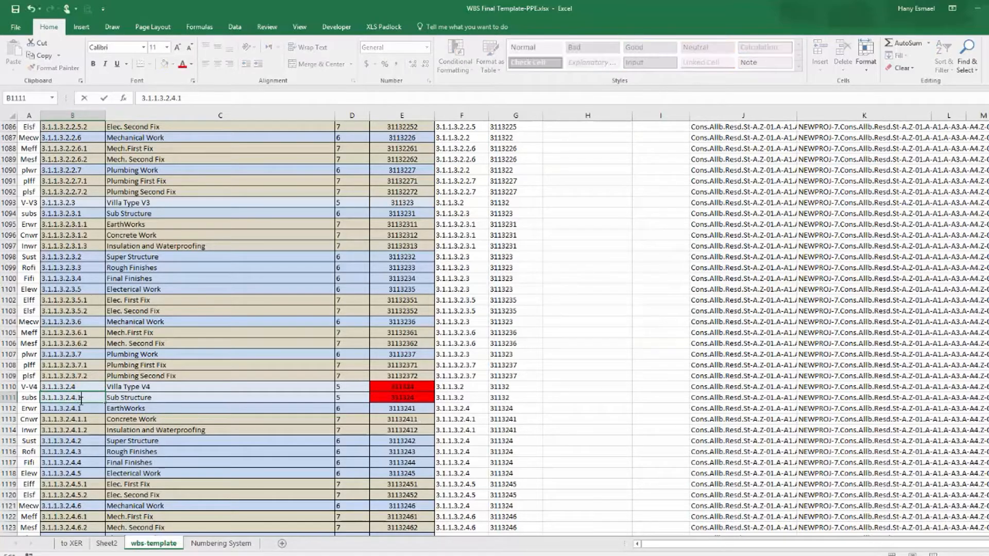
key(Return)
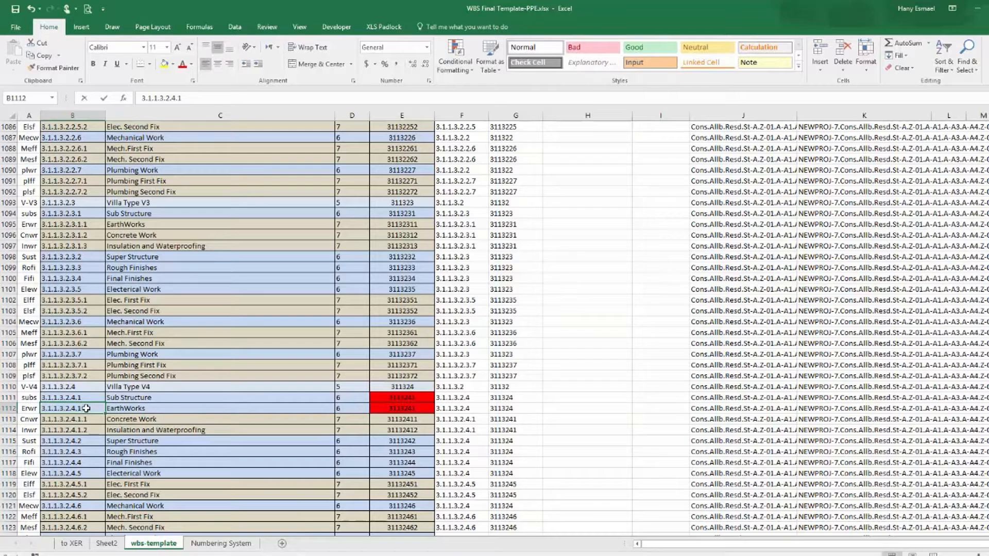
double_click(86, 408)
text(.1)
key(Return)
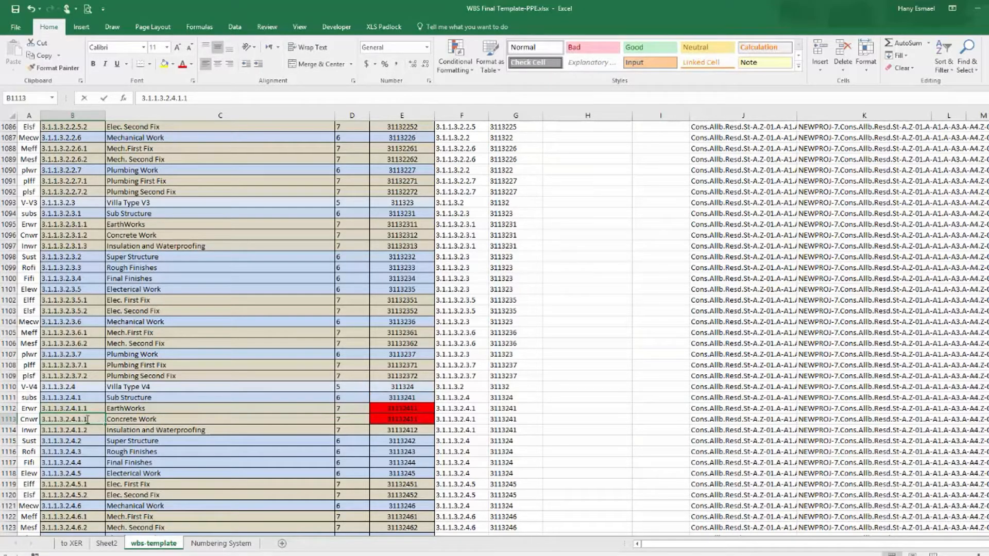
Renumber the Concrete Work and Insulation and Waterproofing rows as 3.1.1.3.2.4.1.2 and 3.1.1.3.2.4.1.3.
double_click(87, 421)
key(BackSpace)
text(2)
key(Return)
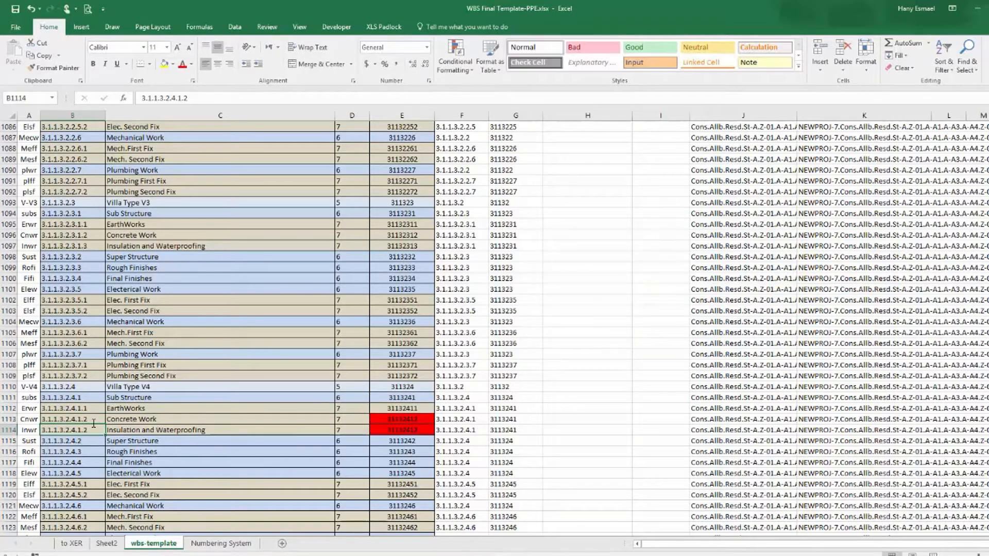
double_click(88, 430)
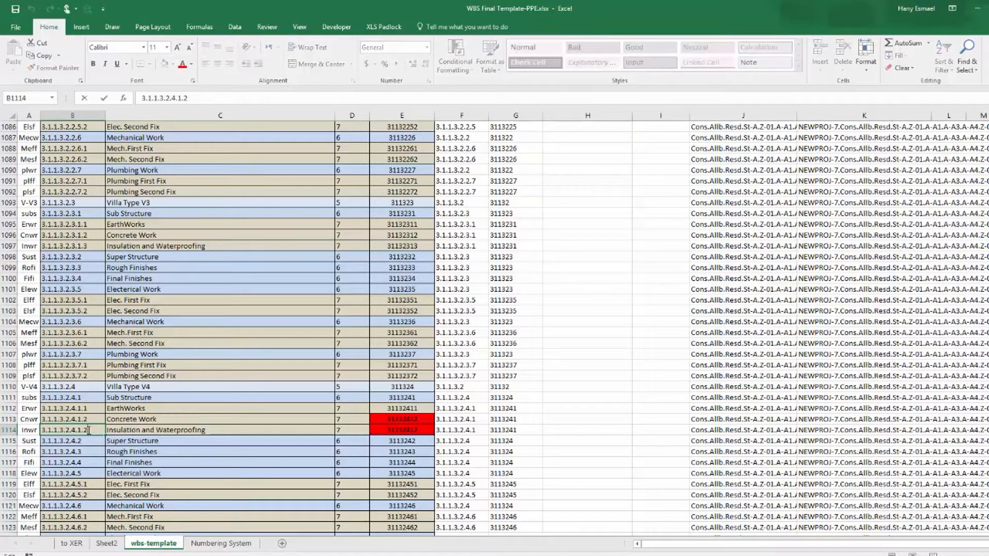
key(BackSpace)
text(3)
key(Return)
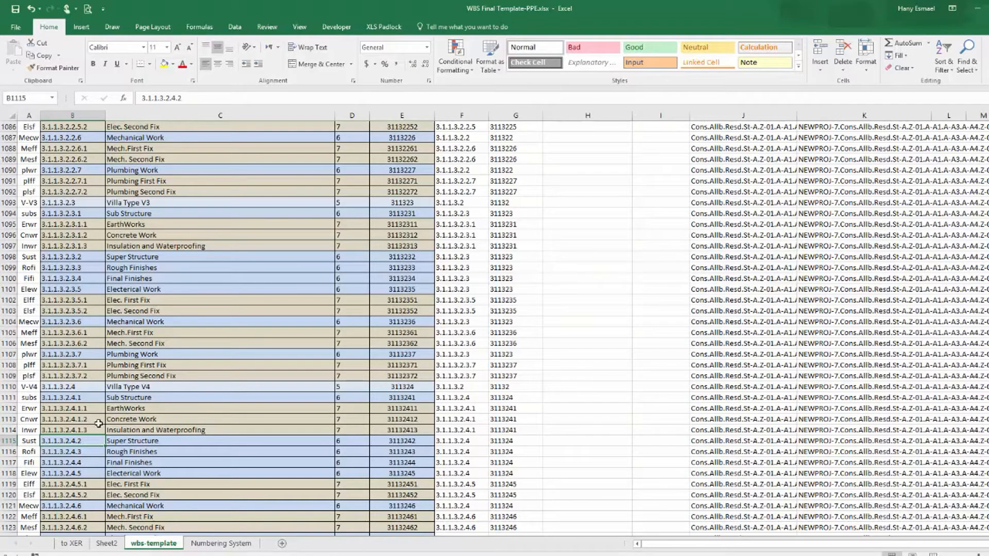
Copy Villa Type V3's WBS number to the following Villa Type V4 row and change it to 3.1.1.3.3.4.
scroll(99, 423, down, 8)
scroll(100, 429, down, 8)
scroll(100, 431, down, 6)
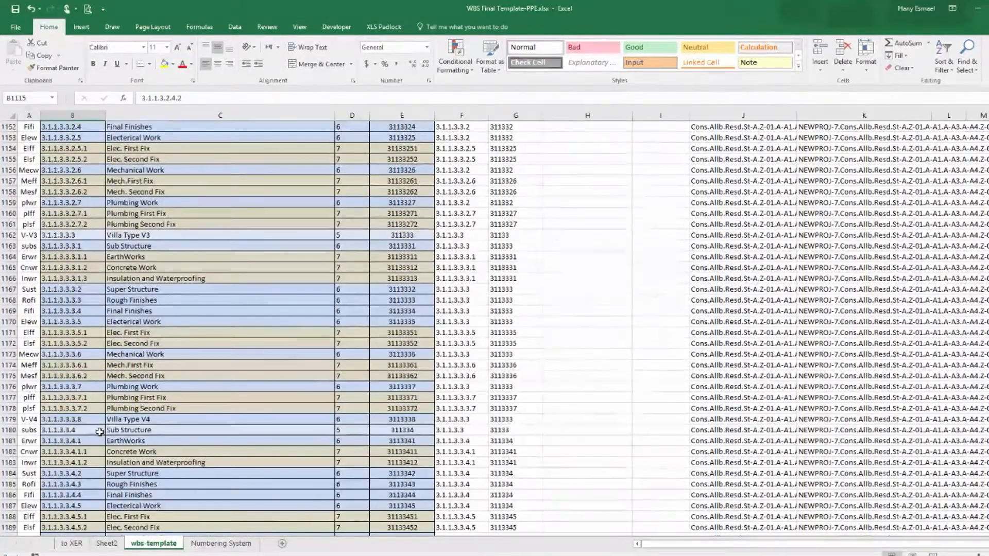
click(87, 419)
click(84, 237)
right_click(84, 238)
click(95, 252)
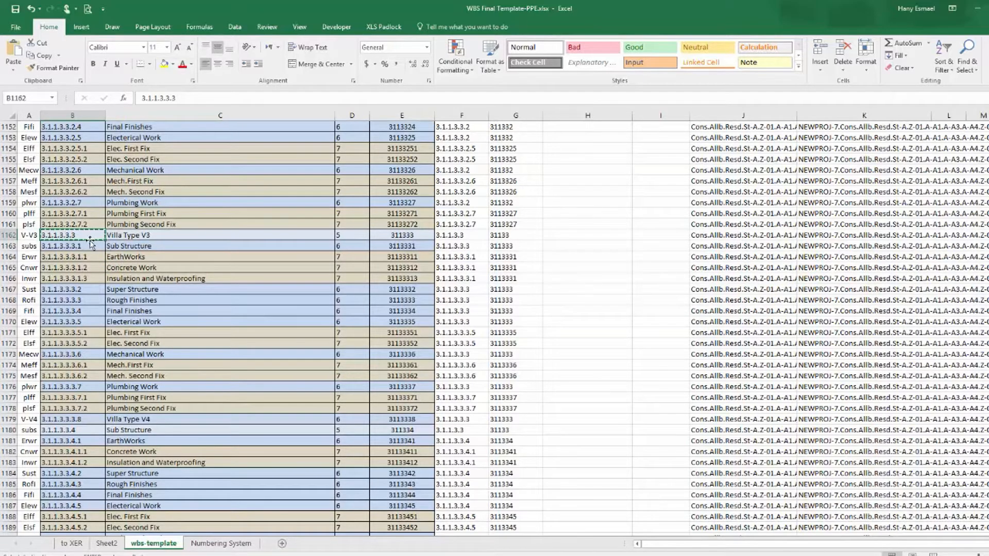
right_click(72, 420)
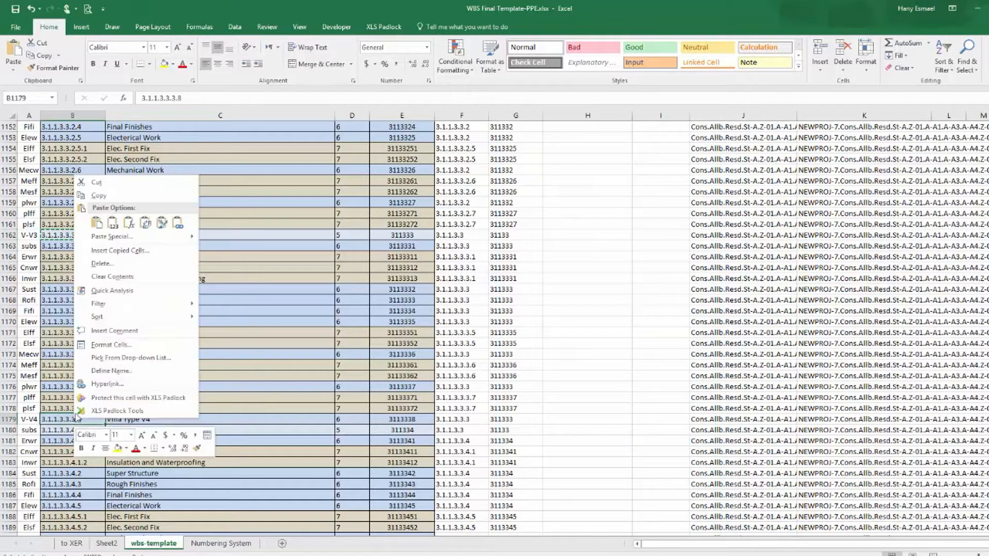
click(113, 223)
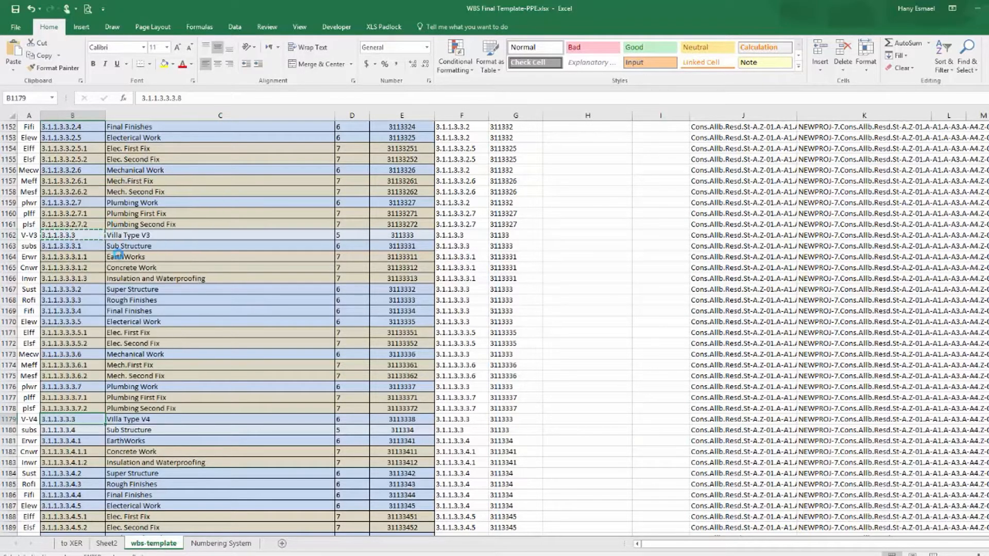
double_click(80, 419)
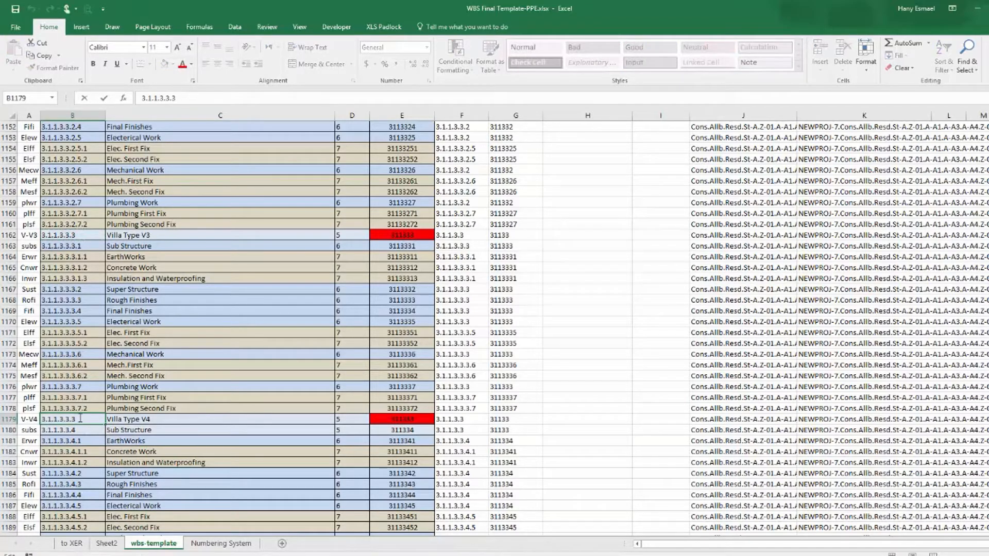
text(4)
key(Return)
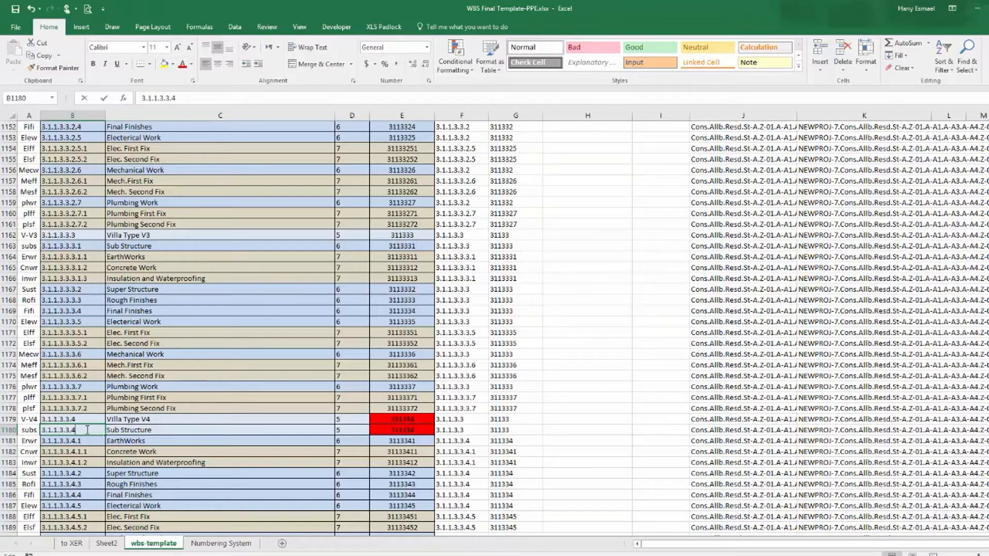
Renumber the Sub Structure and EarthWorks rows under that Villa Type V4 as 3.1.1.3.3.4.1 and 3.1.1.3.3.4.1.1.
double_click(87, 429)
key(Return)
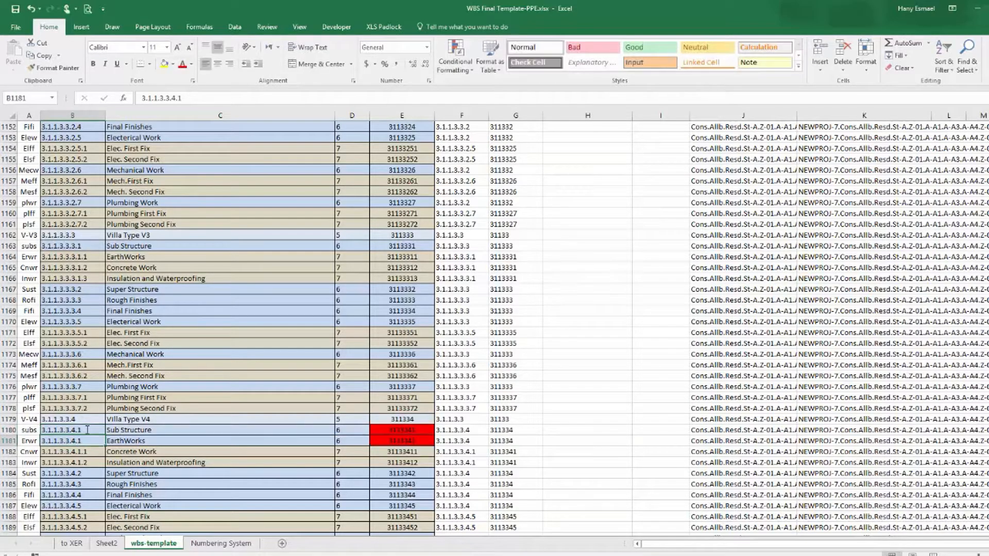
scroll(86, 430, down, 3)
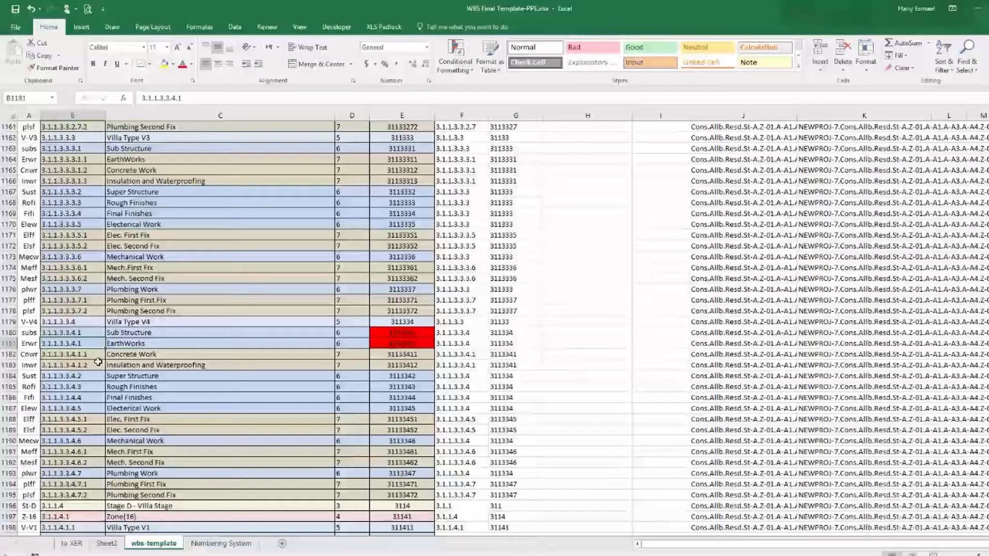
double_click(86, 344)
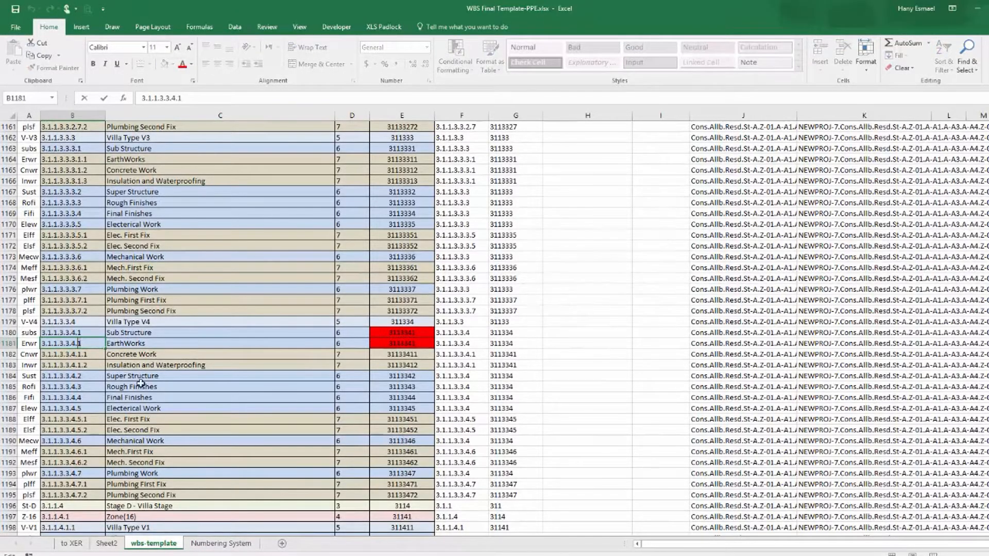
text(.1)
key(Return)
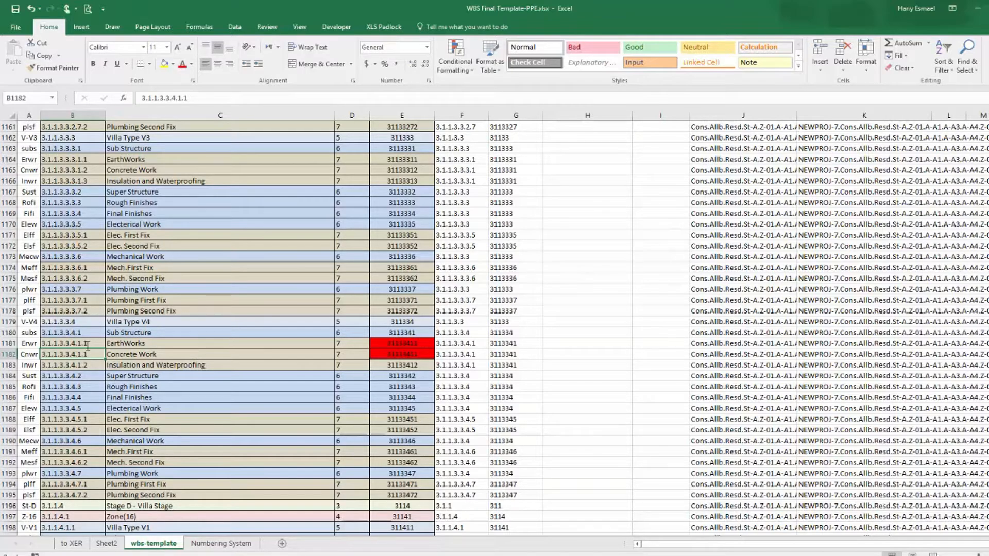
Renumber the Concrete Work and Insulation and Waterproofing rows as 3.1.1.3.3.4.1.2 and 3.1.1.3.3.4.1.3.
double_click(89, 355)
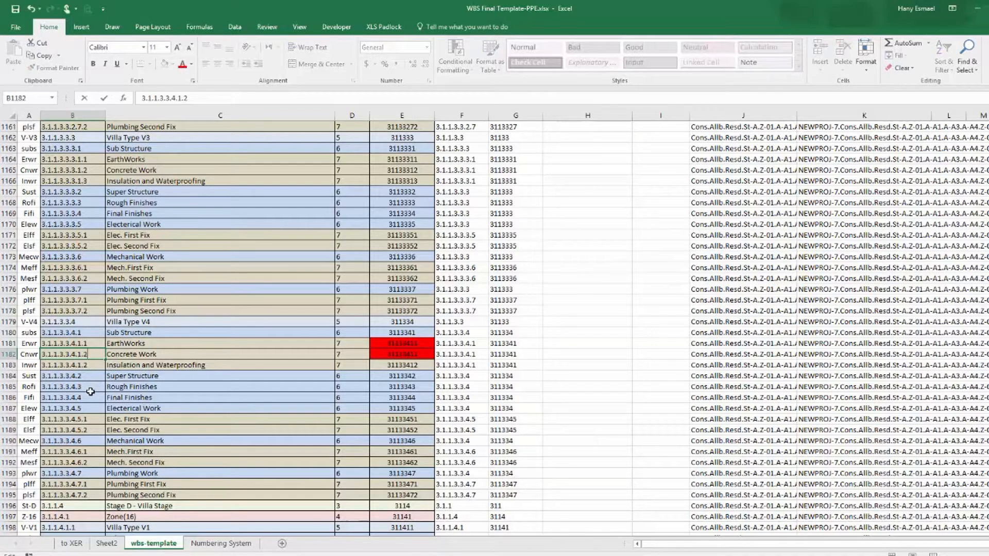
key(Return)
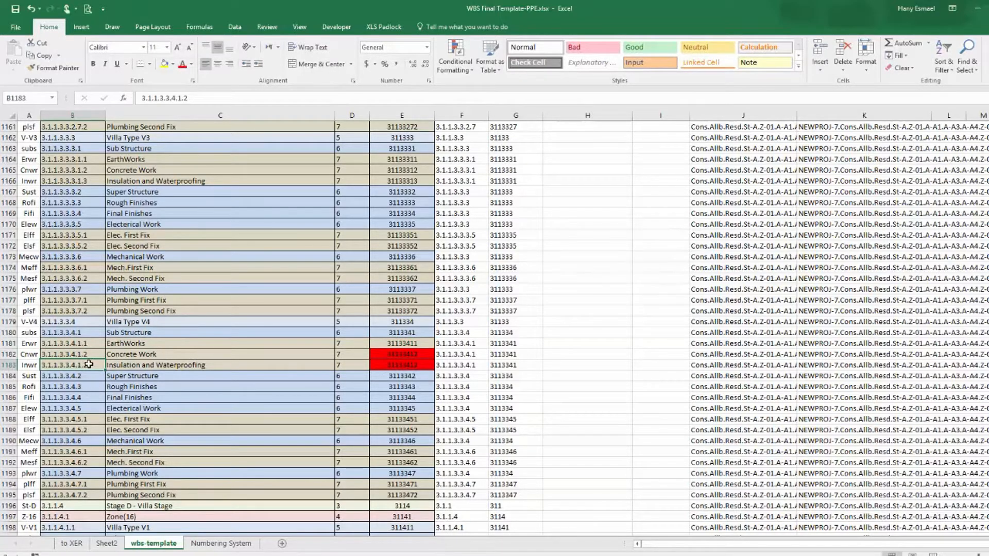
double_click(85, 365)
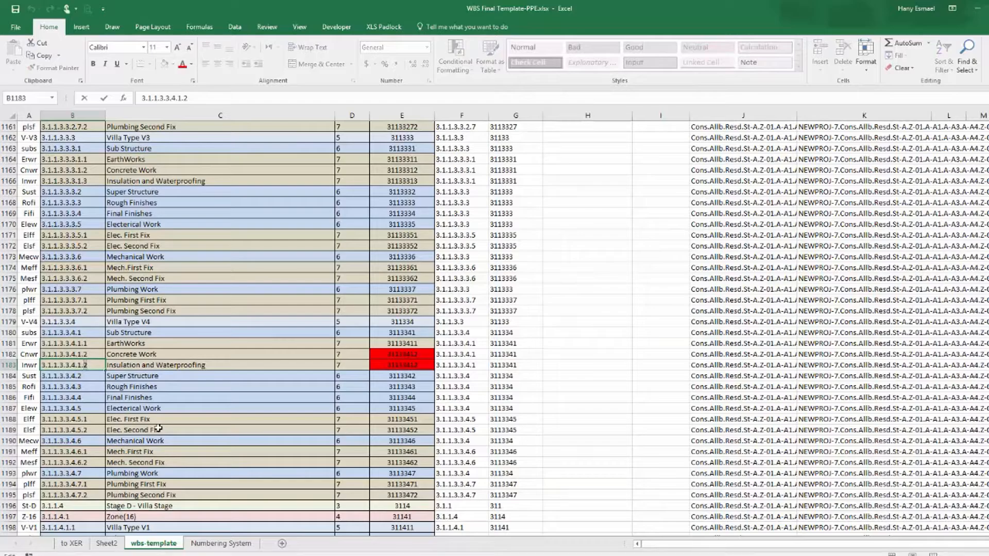
text(3)
key(Return)
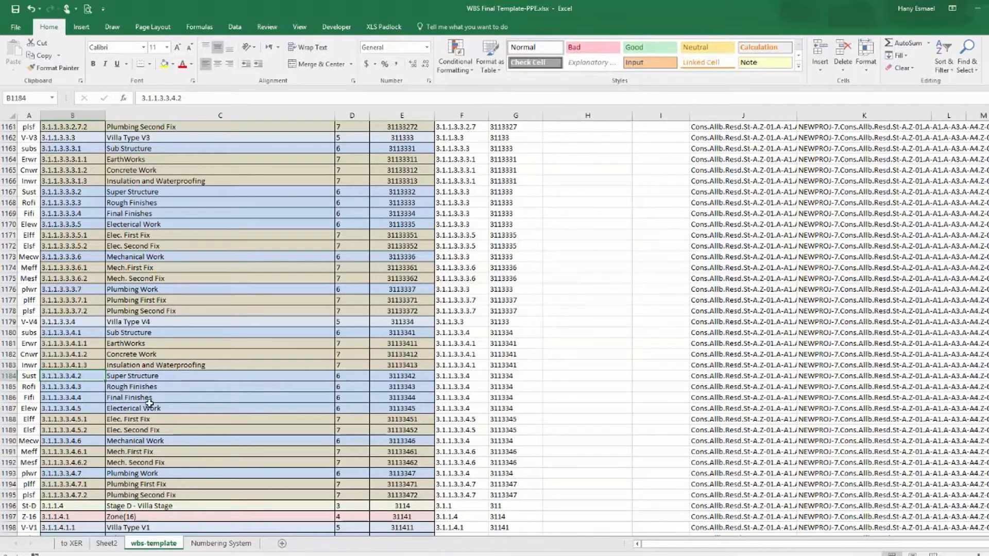
Copy Villa Type V3's WBS number to the following Villa Type V4 row and change it to 3.1.1.4.1.4.
scroll(150, 402, down, 15)
scroll(192, 372, down, 6)
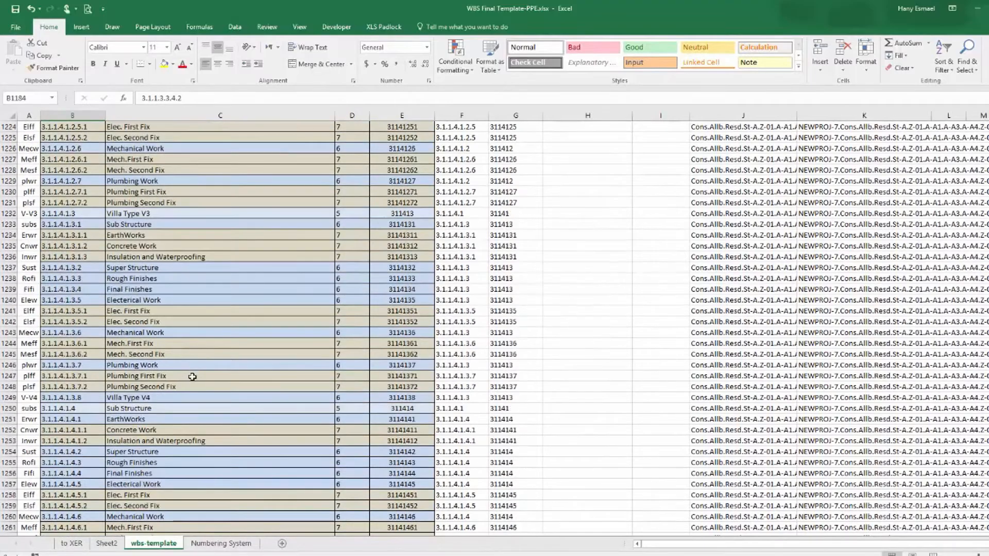
click(62, 213)
right_click(62, 212)
click(92, 236)
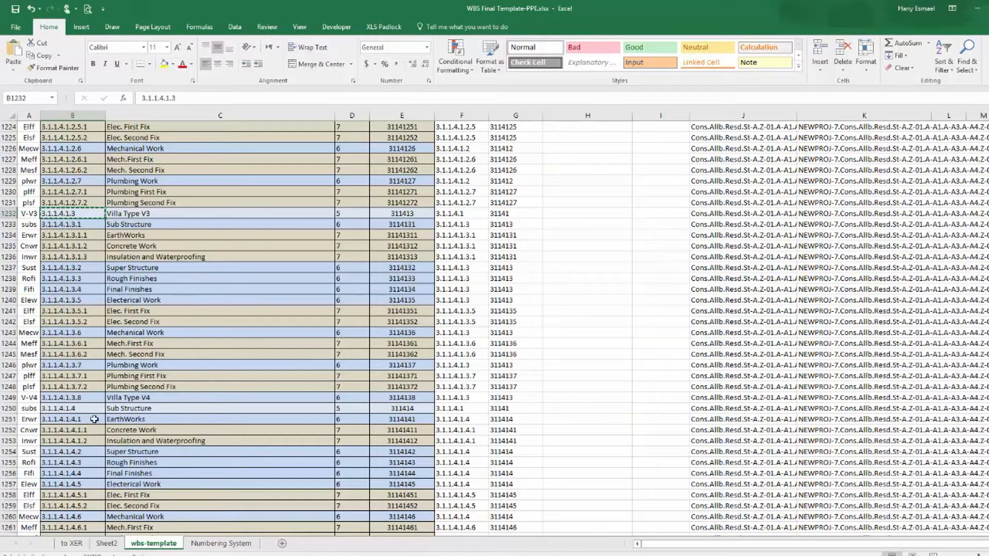
right_click(67, 399)
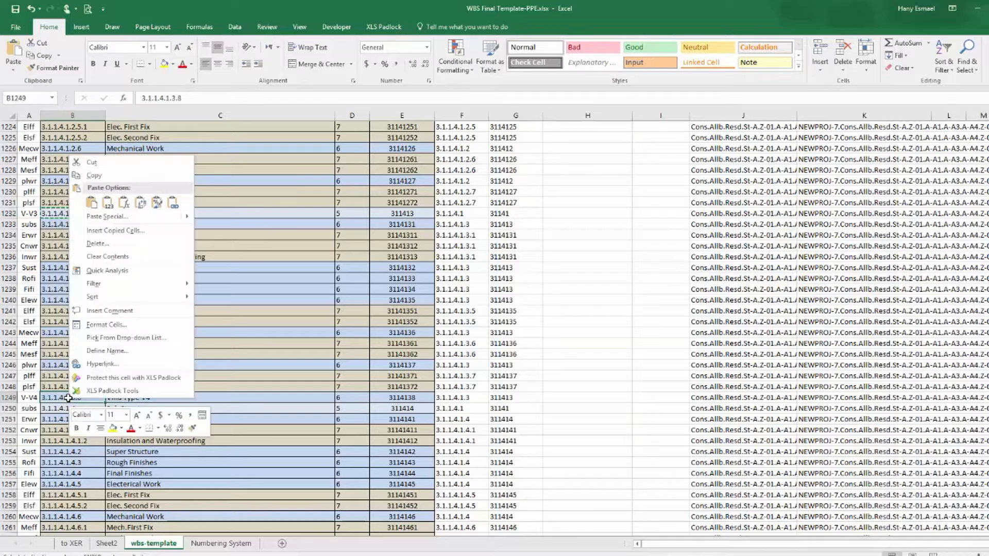
click(108, 202)
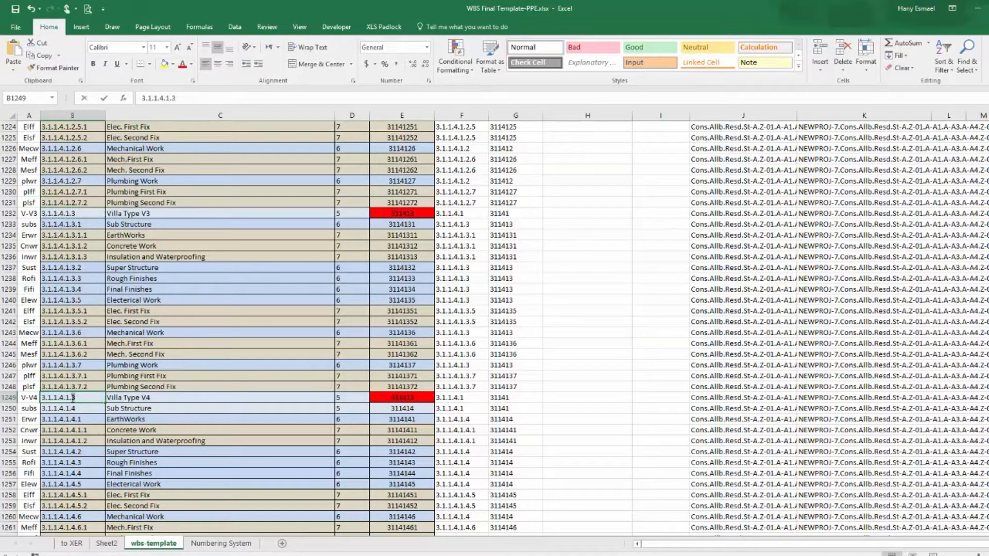
double_click(73, 398)
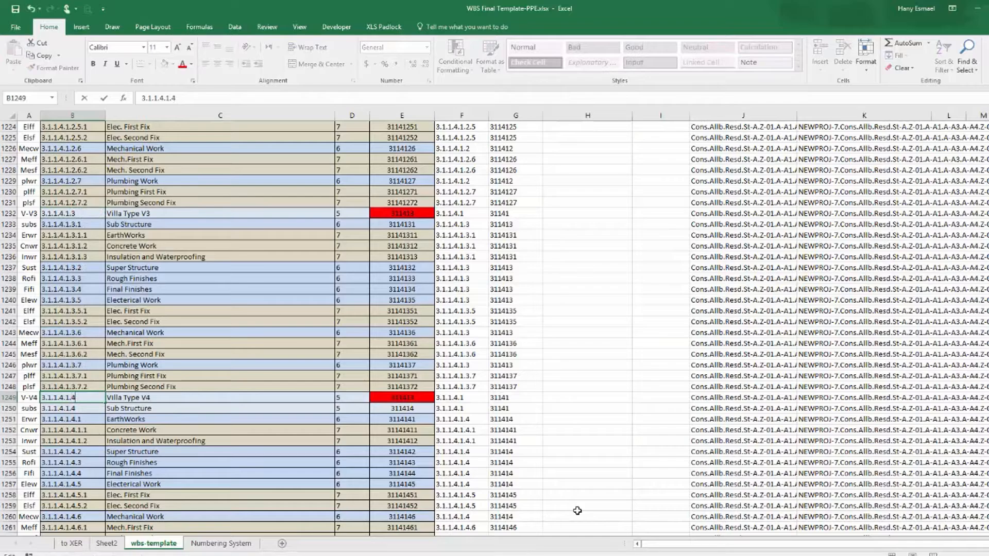
key(Return)
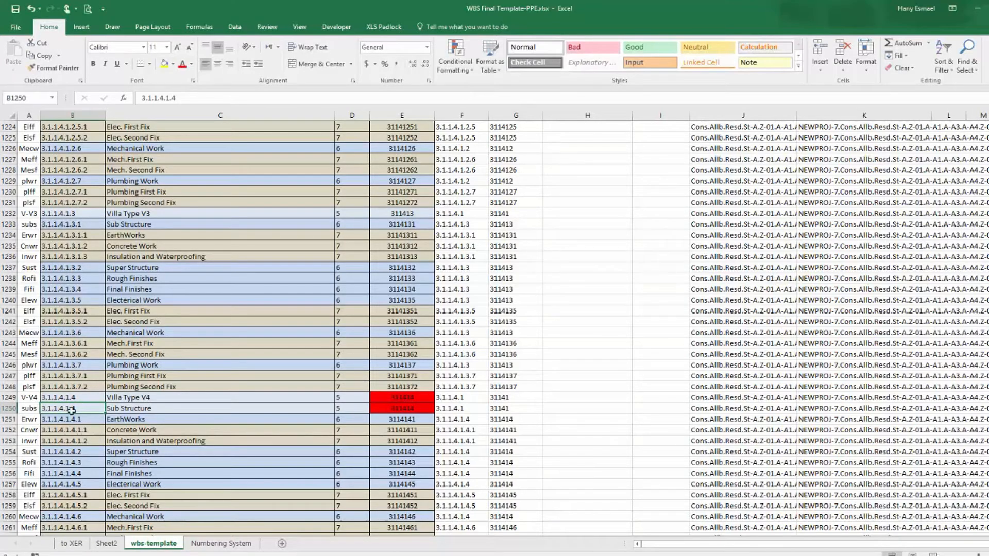
Renumber the Sub Structure and EarthWorks rows under that Villa Type V4 as 3.1.1.4.1.4.1 and 3.1.1.4.1.4.1.1.
double_click(81, 409)
text(.1)
key(Return)
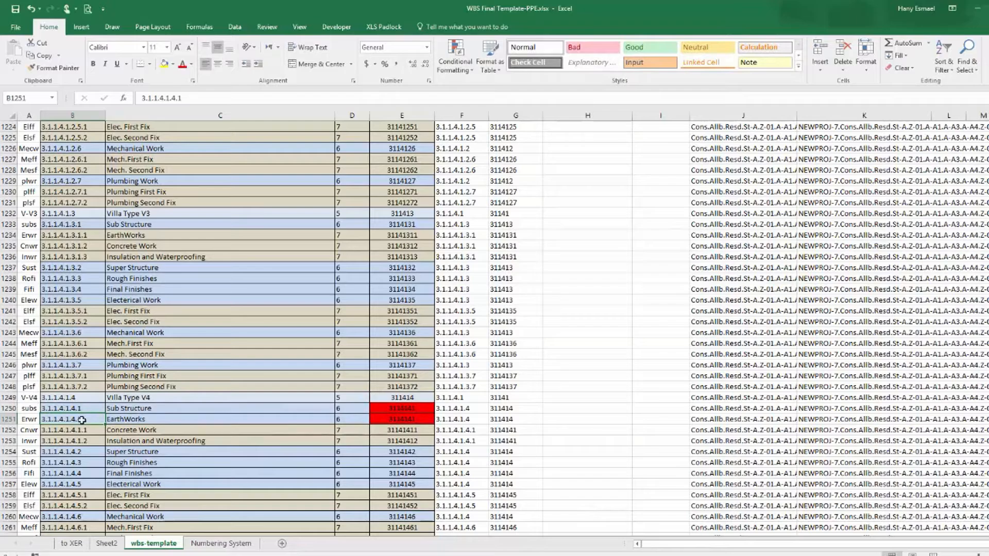
double_click(96, 422)
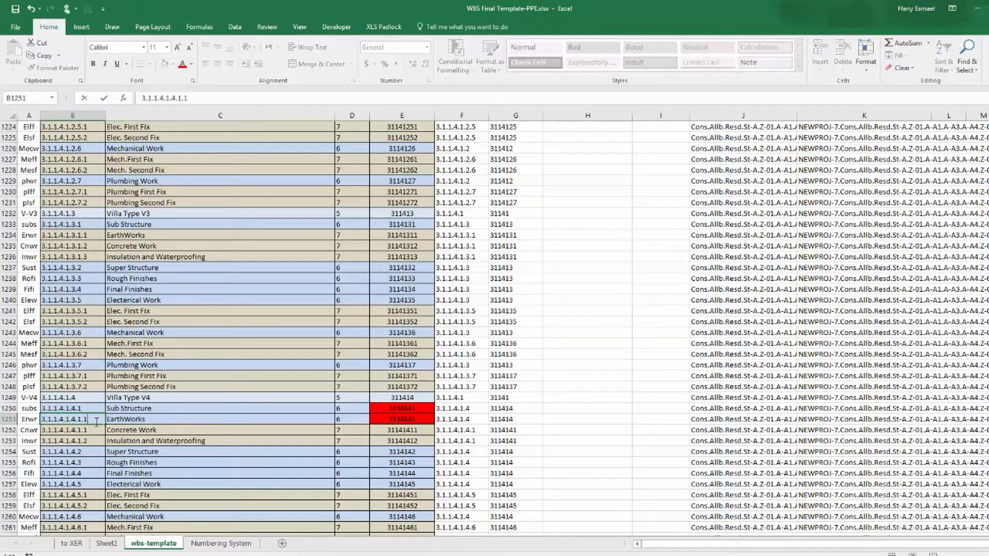
text(.1)
key(Return)
Renumber the Concrete Work and Insulation and Waterproofing rows as 3.1.1.4.1.4.1.2 and 3.1.1.4.1.4.1.3.
double_click(90, 431)
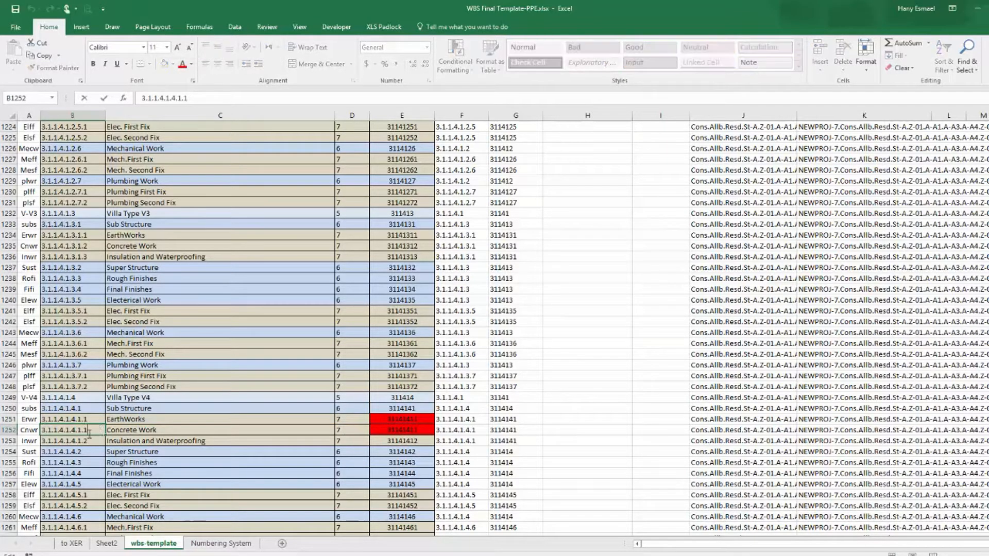
key(BackSpace)
text(2)
key(Return)
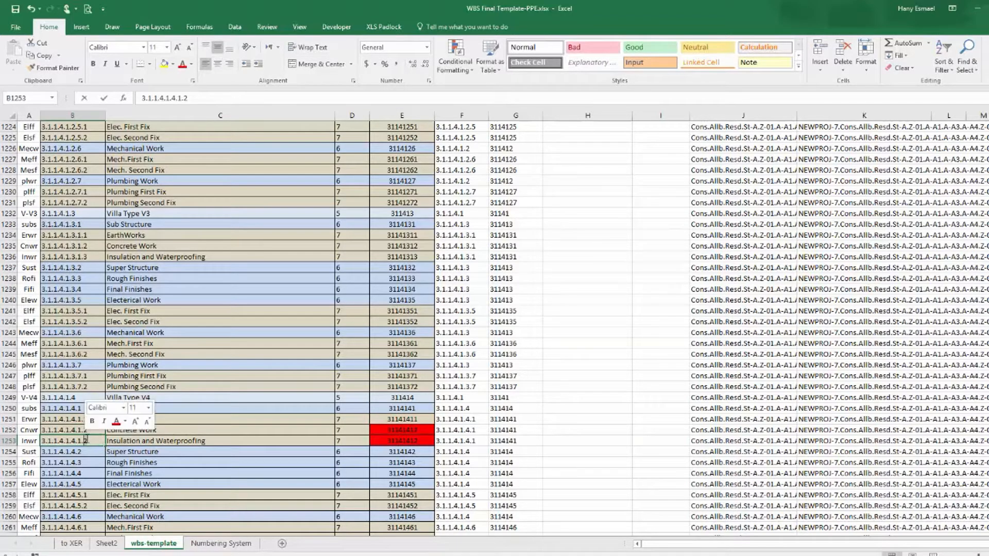
double_click(86, 439)
key(BackSpace)
text(3)
key(Return)
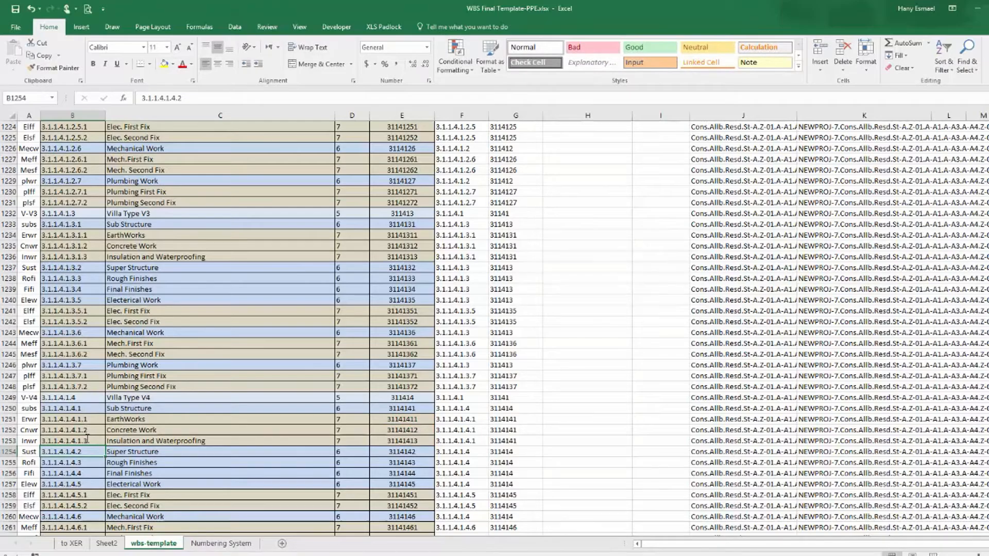
Copy Zone(17)'s Villa Type V3 WBS number to its Villa Type V4 row and change it to 3.1.1.4.2.4.
scroll(106, 430, down, 4)
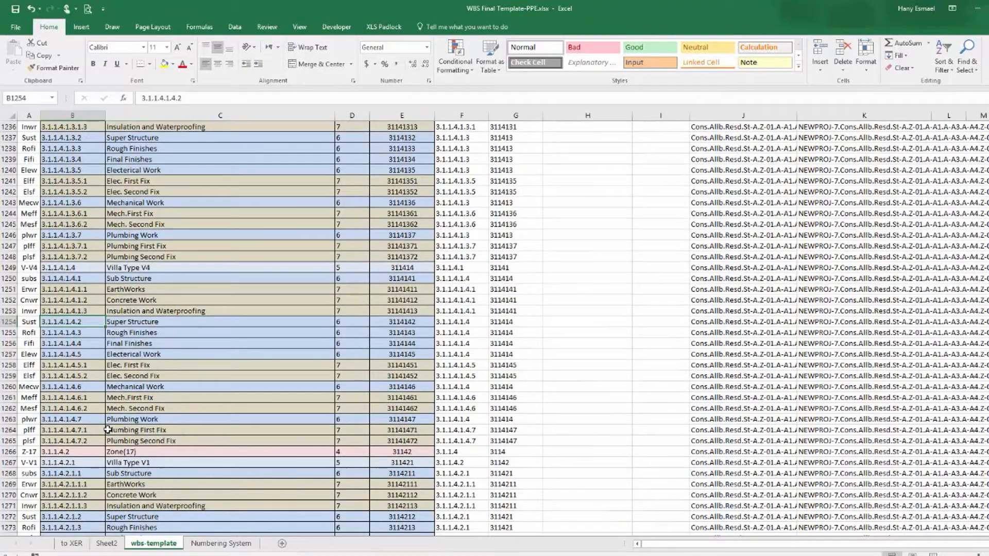
scroll(105, 418, down, 4)
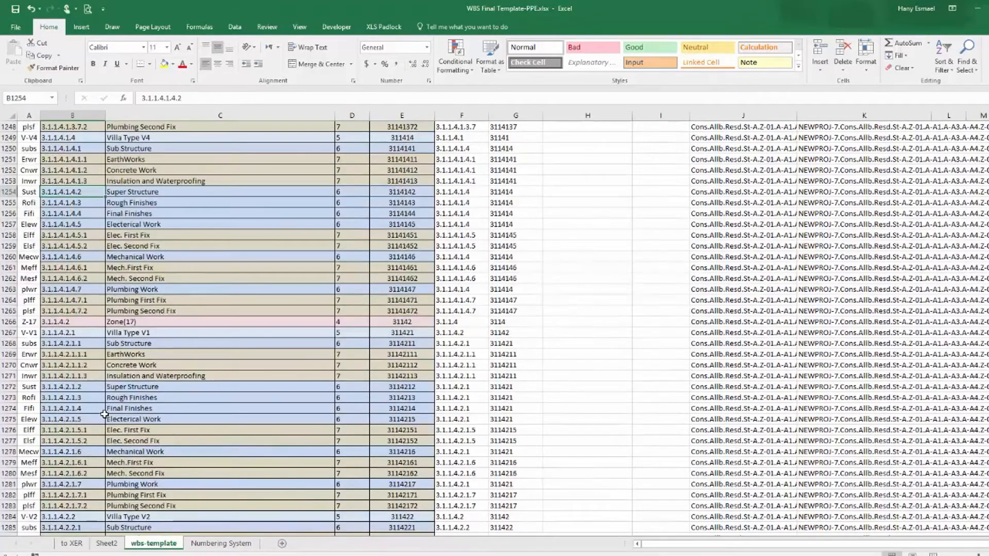
scroll(104, 413, down, 5)
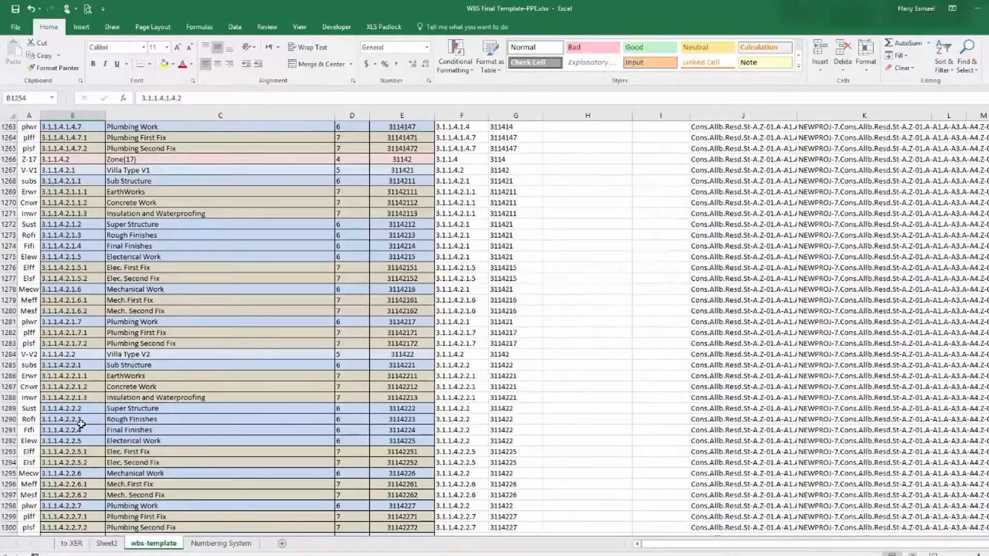
scroll(88, 365, down, 8)
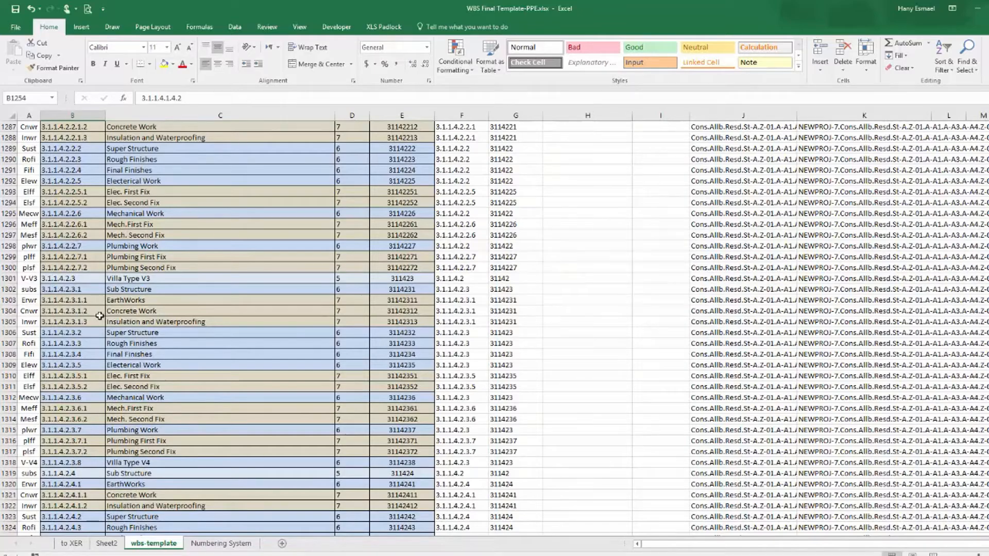
right_click(62, 279)
click(110, 301)
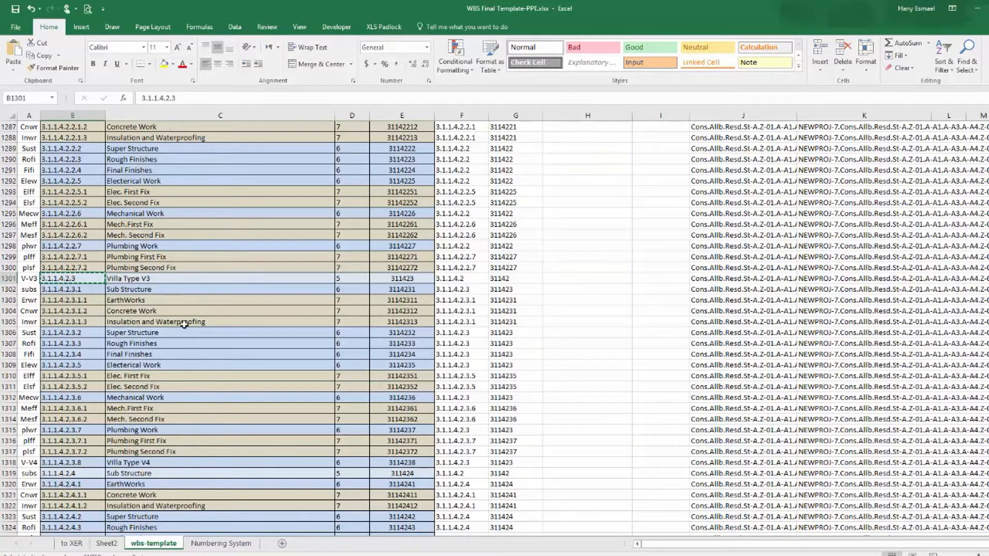
right_click(80, 463)
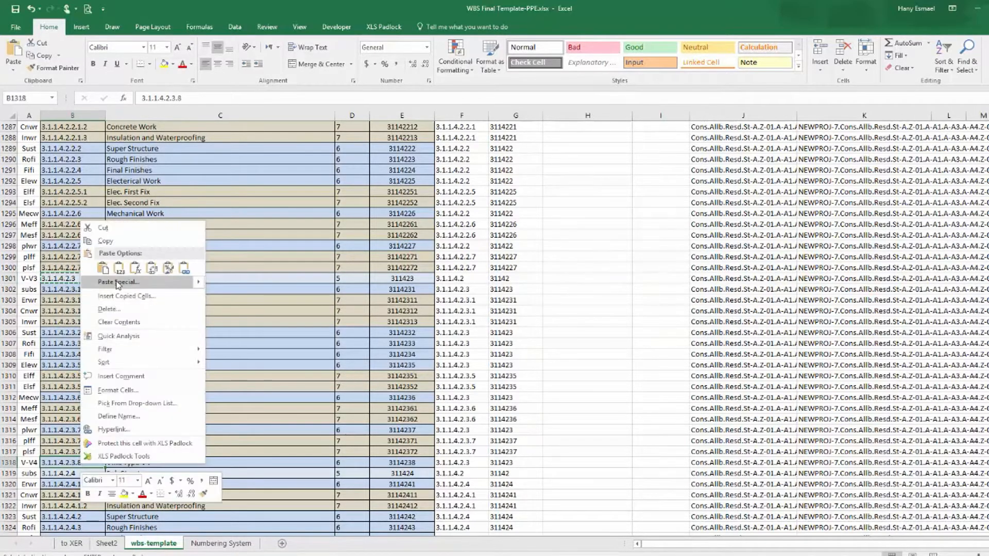
click(119, 268)
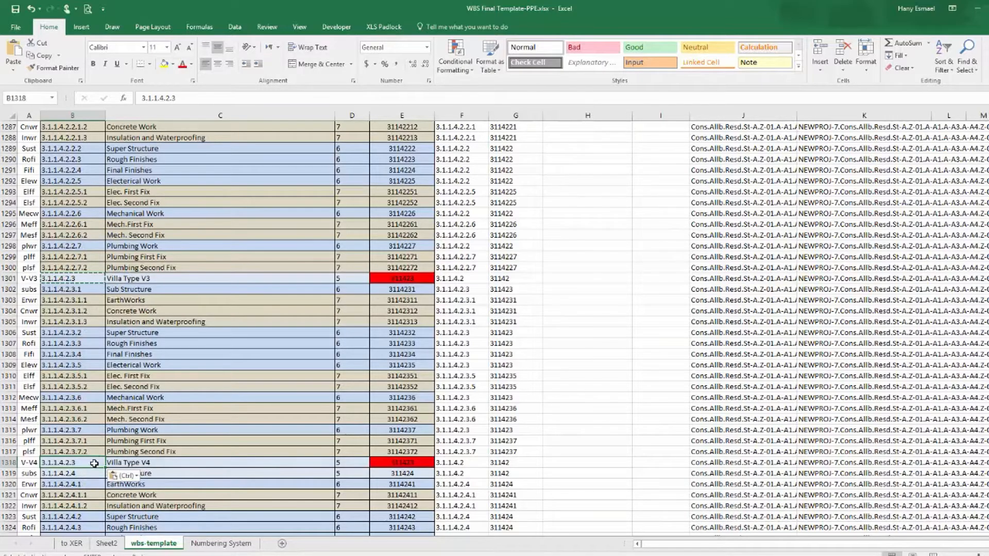
scroll(88, 470, down, 3)
double_click(91, 375)
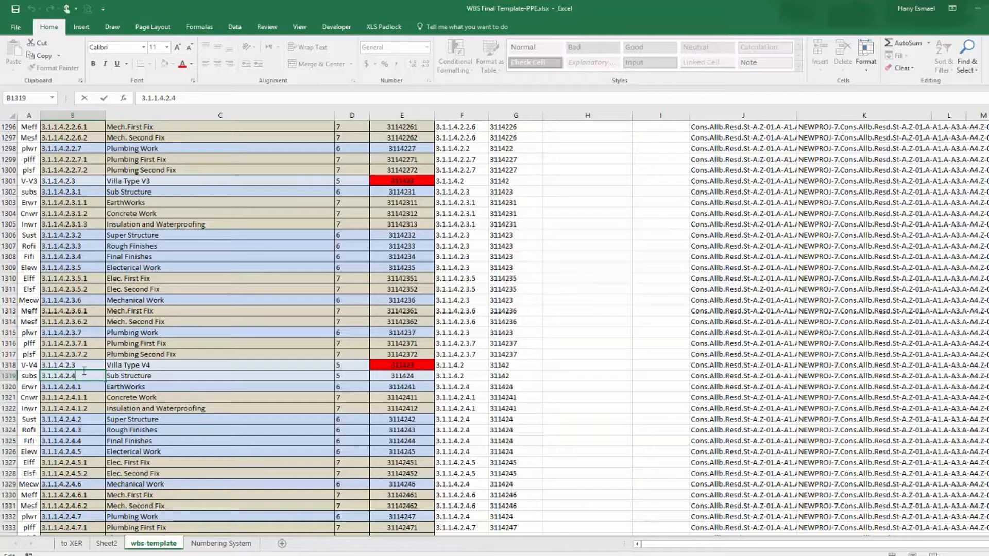
double_click(76, 364)
key(BackSpace)
text(4)
key(Return)
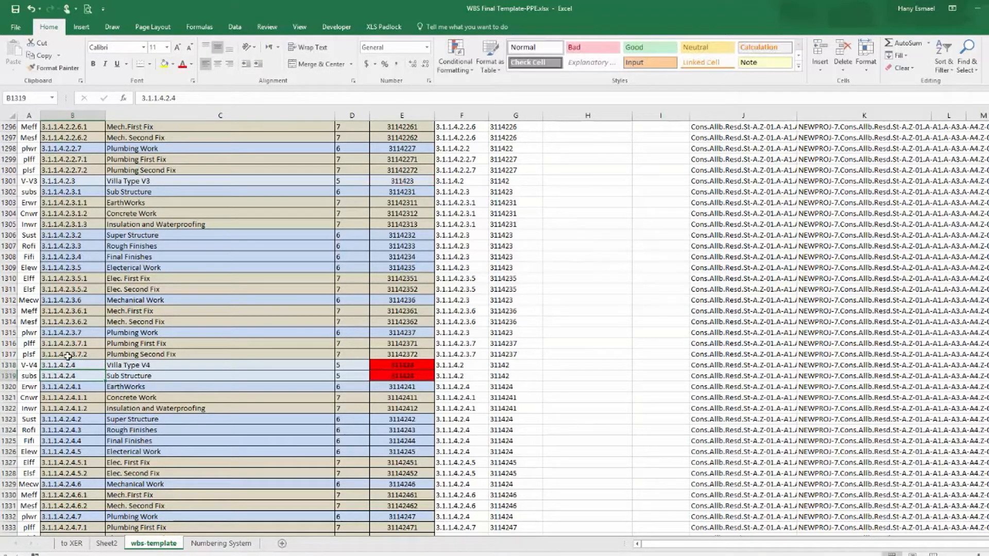
Renumber the Sub Structure and EarthWorks rows under that Villa Type V4 as 3.1.1.4.2.4.1 and 3.1.1.4.2.4.1.1.
double_click(86, 376)
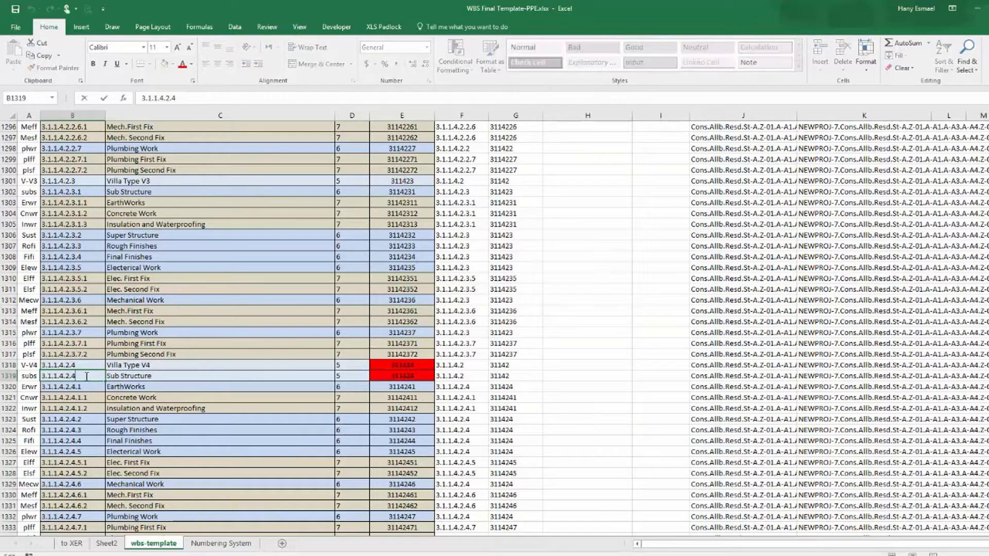
key(Return)
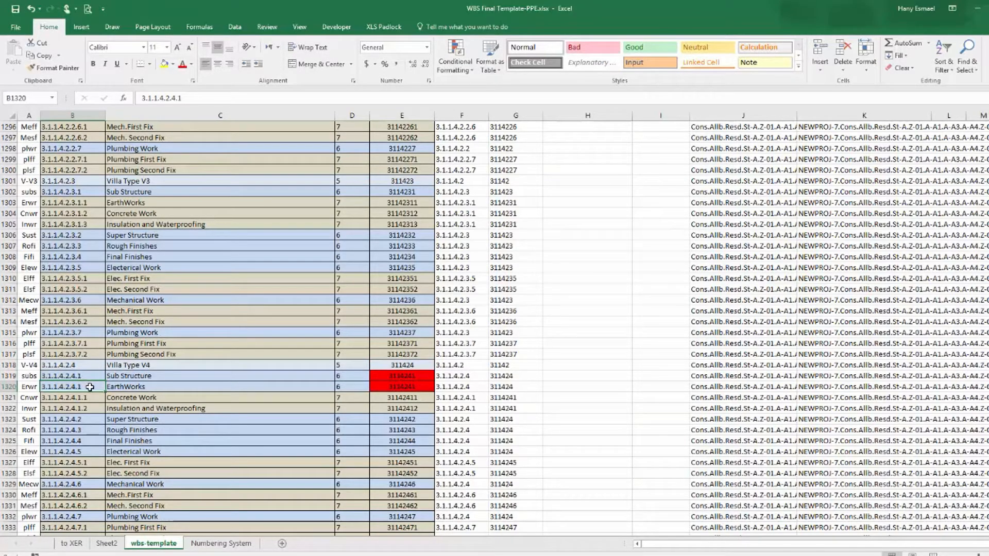
double_click(88, 387)
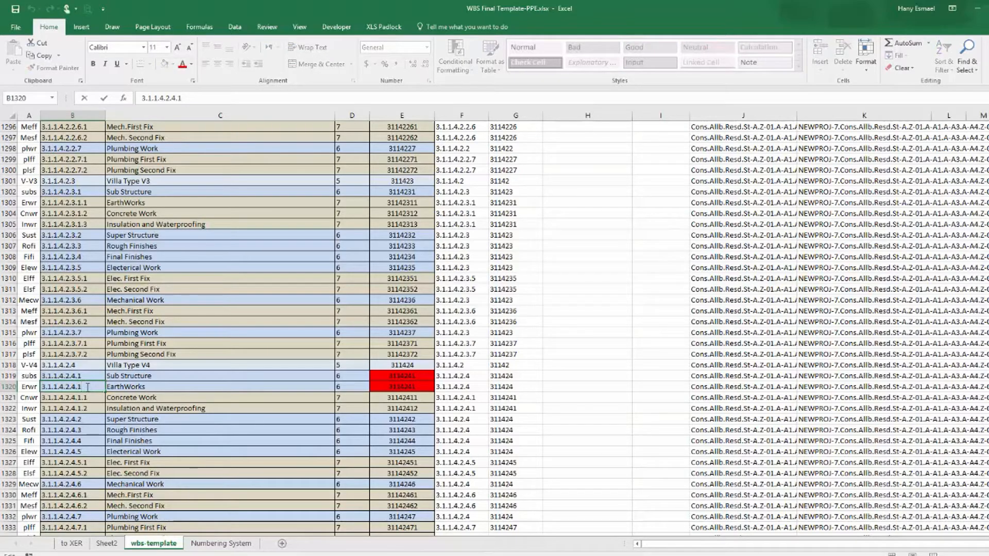
key(Return)
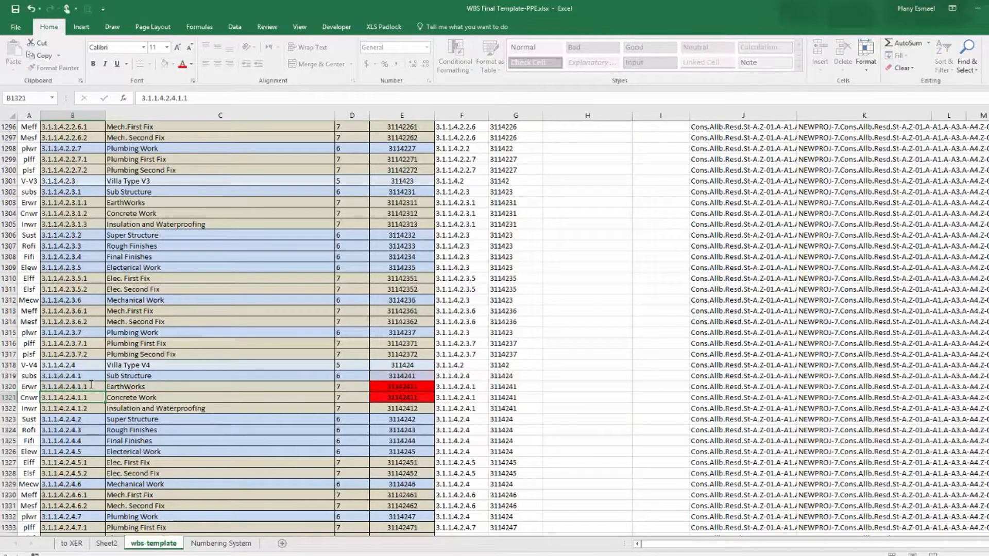
Renumber the Concrete Work and Insulation and Waterproofing rows as 3.1.1.4.2.4.1.2 and 3.1.1.4.2.4.1.3.
double_click(88, 397)
key(BackSpace)
text(2)
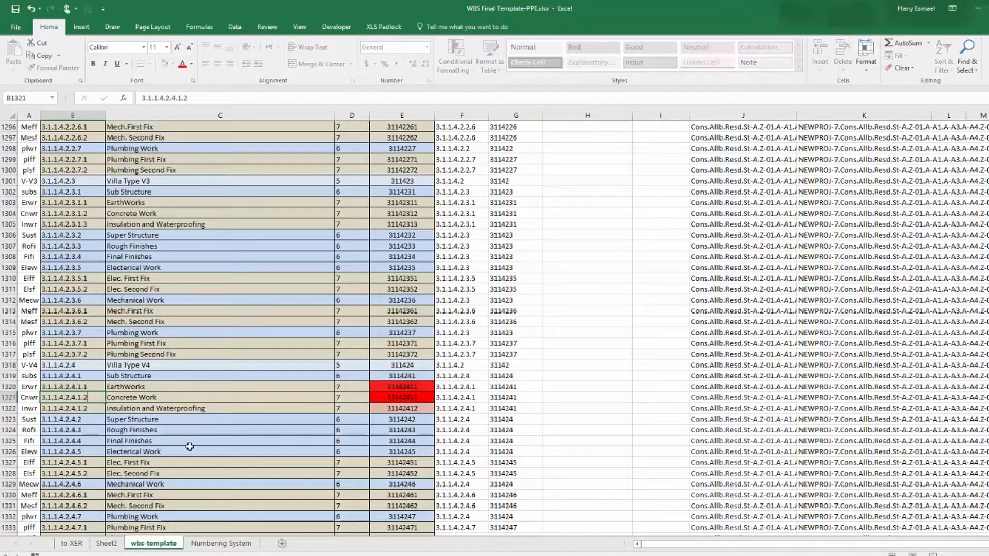
key(Return)
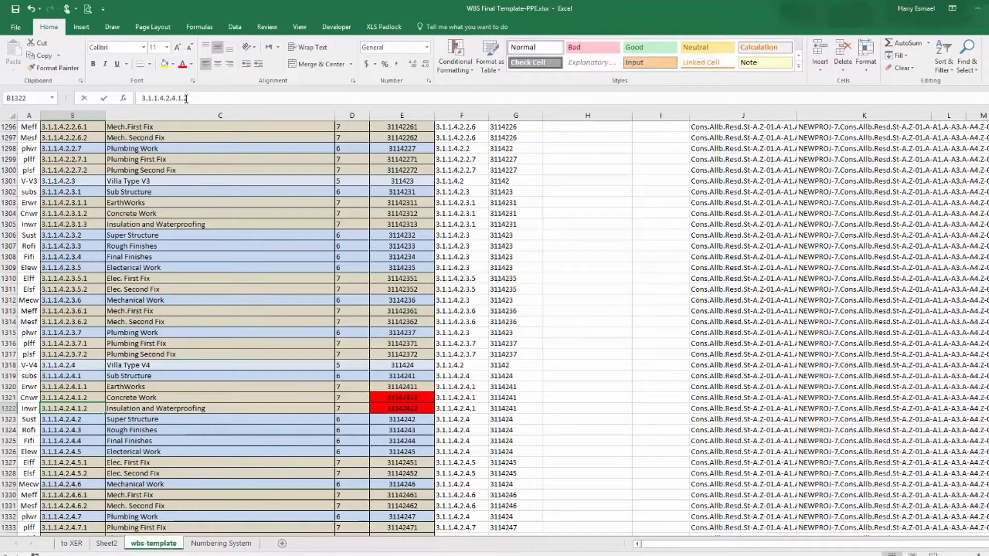
text(3)
key(Return)
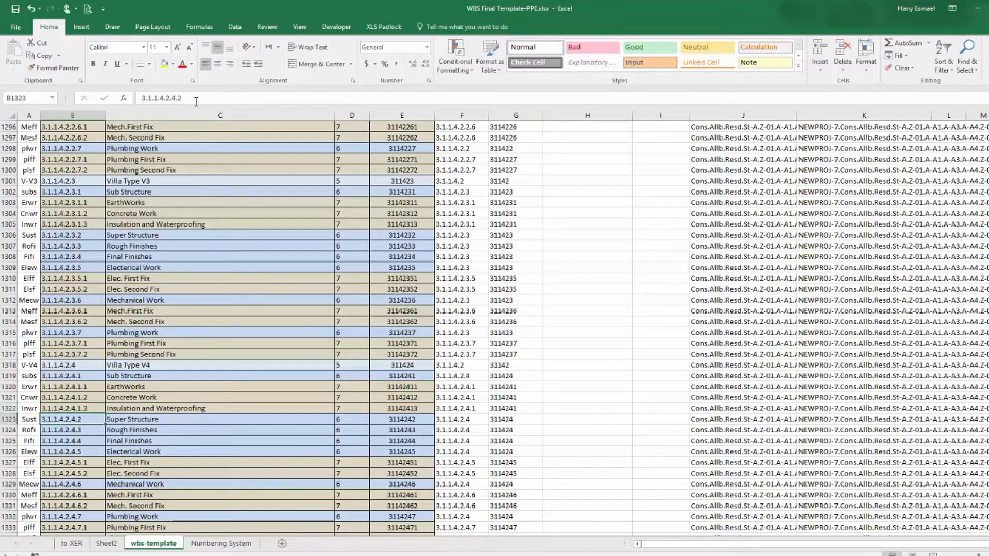
Copy Zone(18)'s Villa Type V3 WBS number to its Villa Type V4 row and change it to 3.1.1.4.3.4.
scroll(154, 320, down, 8)
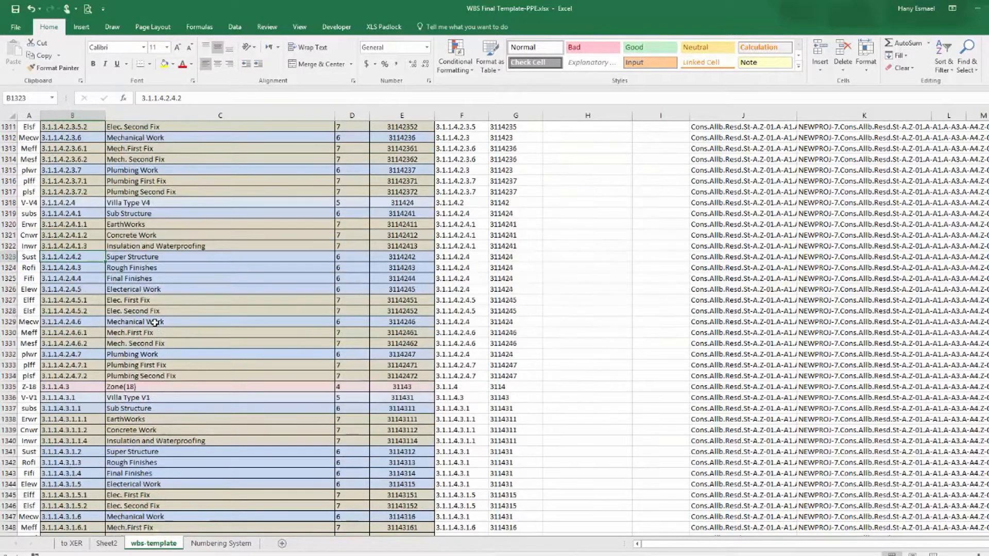
scroll(154, 325, down, 11)
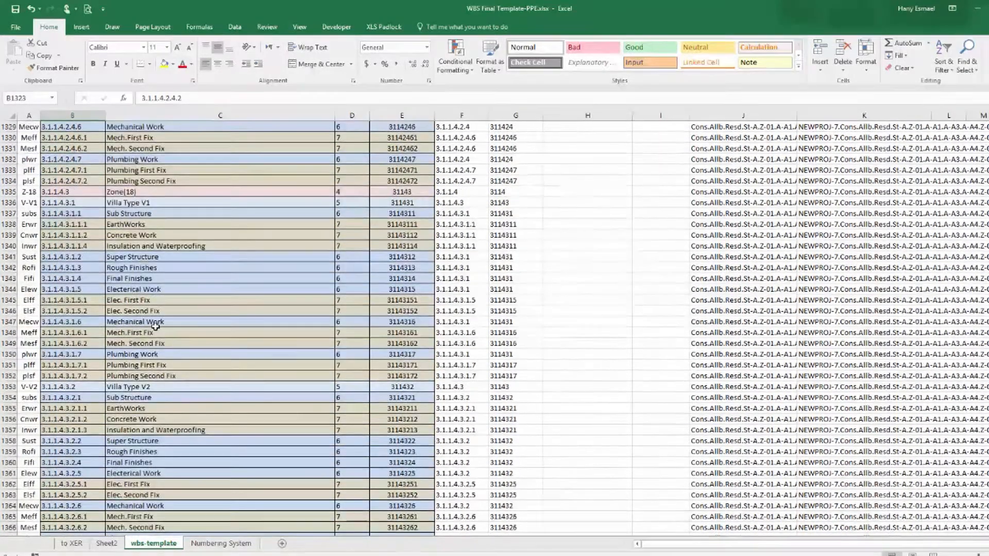
scroll(155, 327, down, 9)
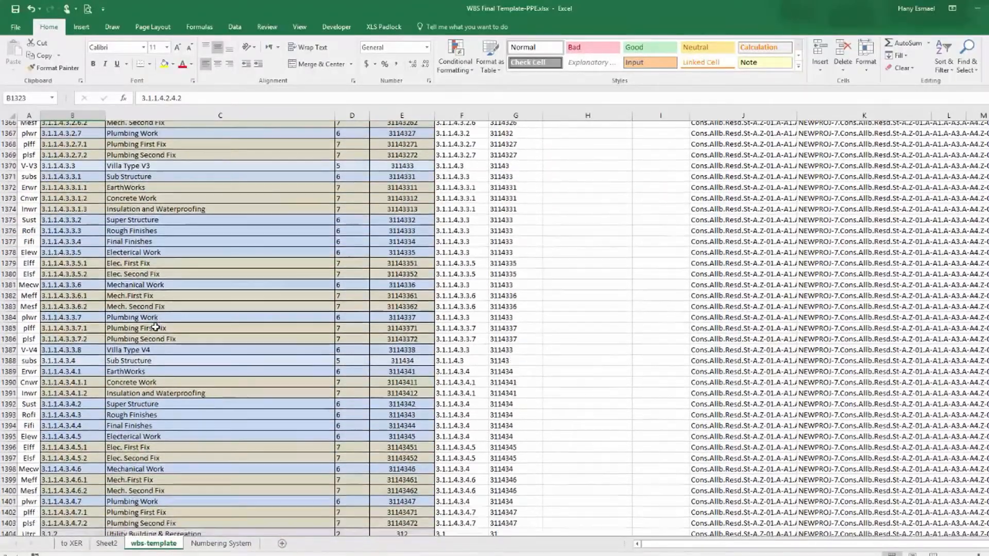
scroll(155, 327, up, 2)
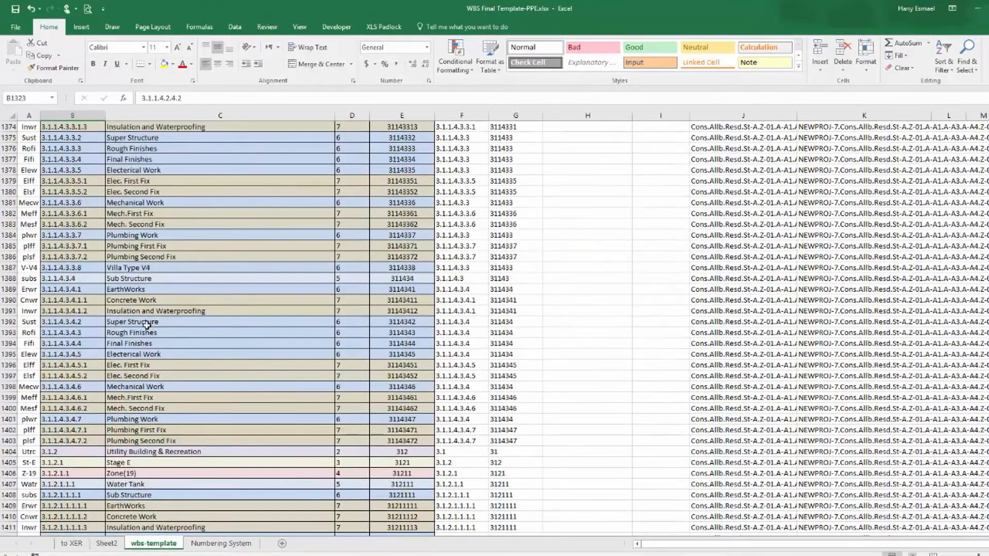
scroll(122, 346, up, 4)
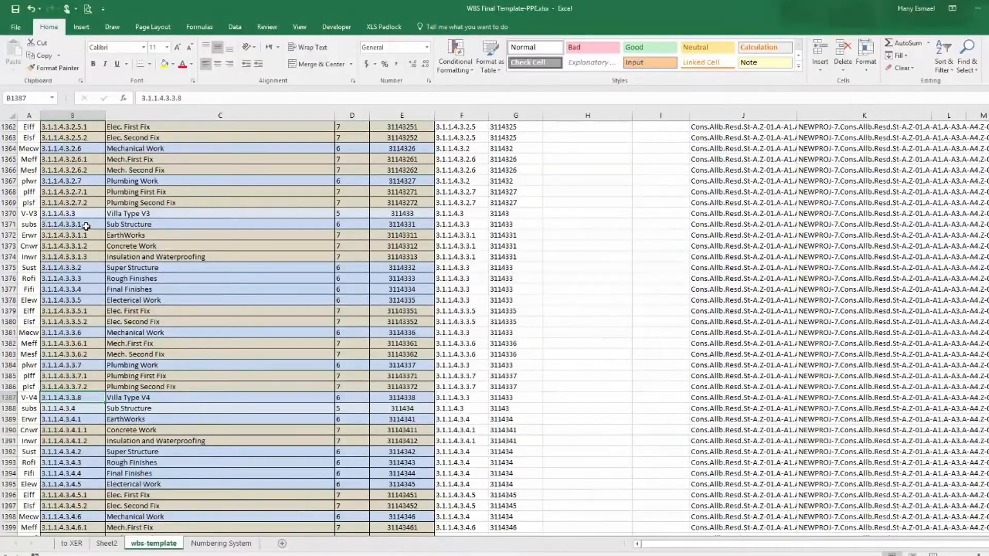
click(76, 211)
right_click(76, 211)
click(112, 233)
scroll(119, 336, down, 1)
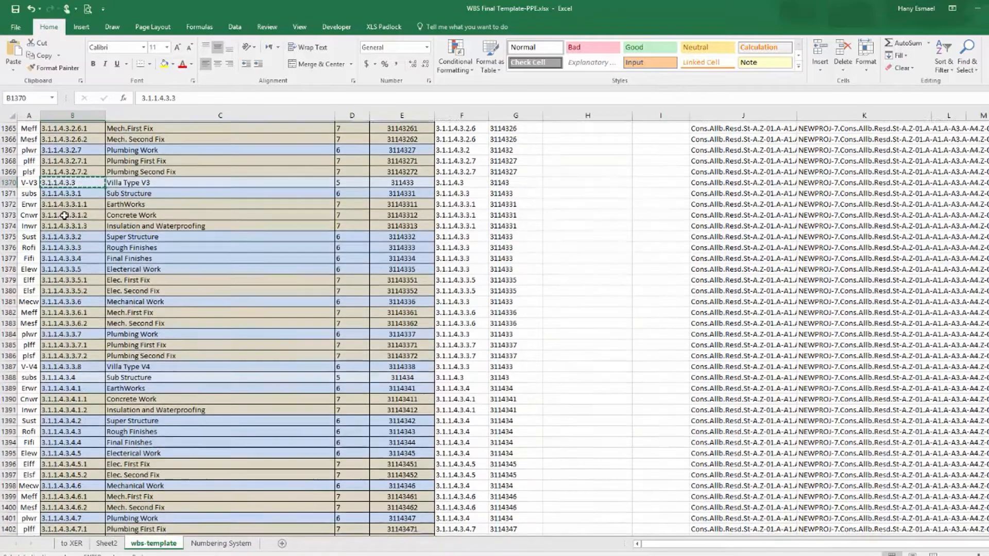
click(83, 370)
key(ctrl+v)
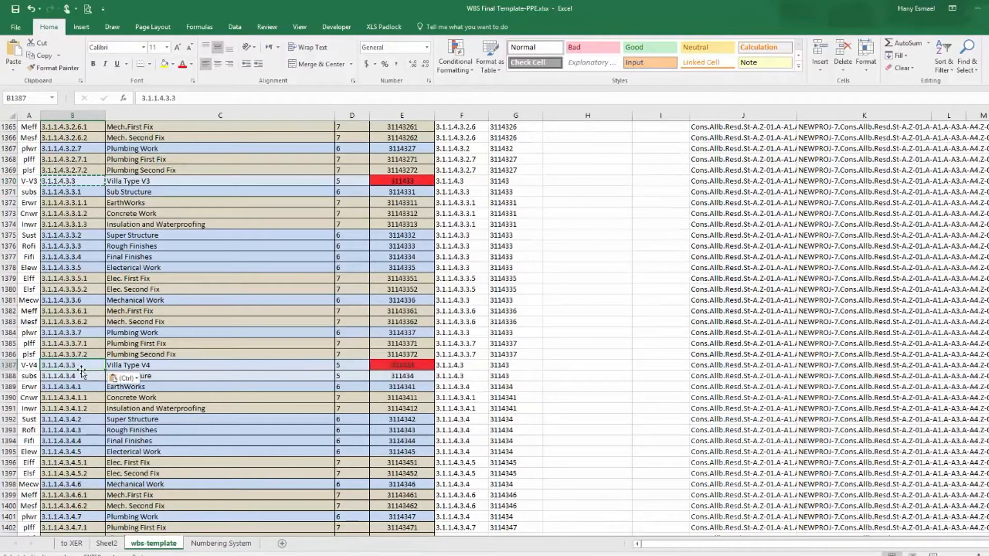
double_click(82, 365)
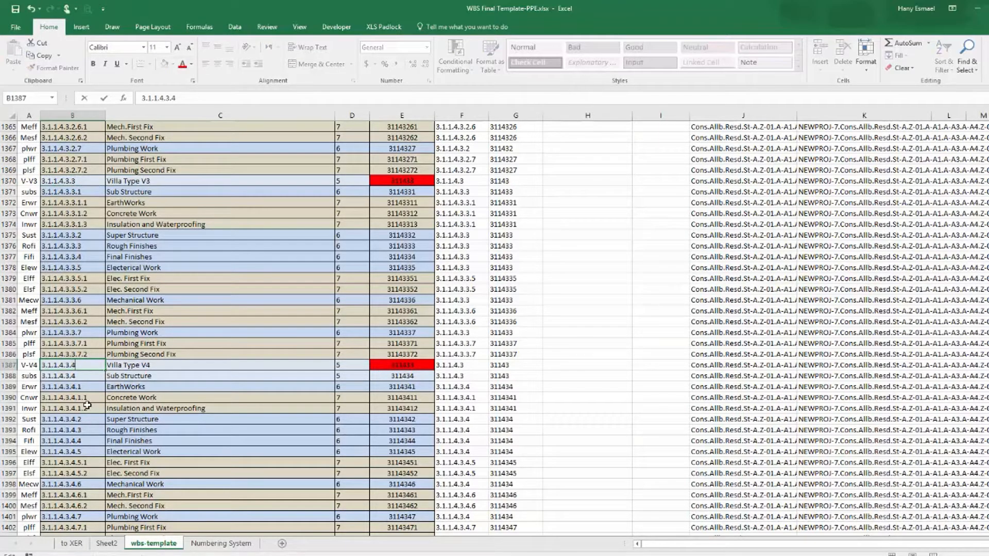
key(Return)
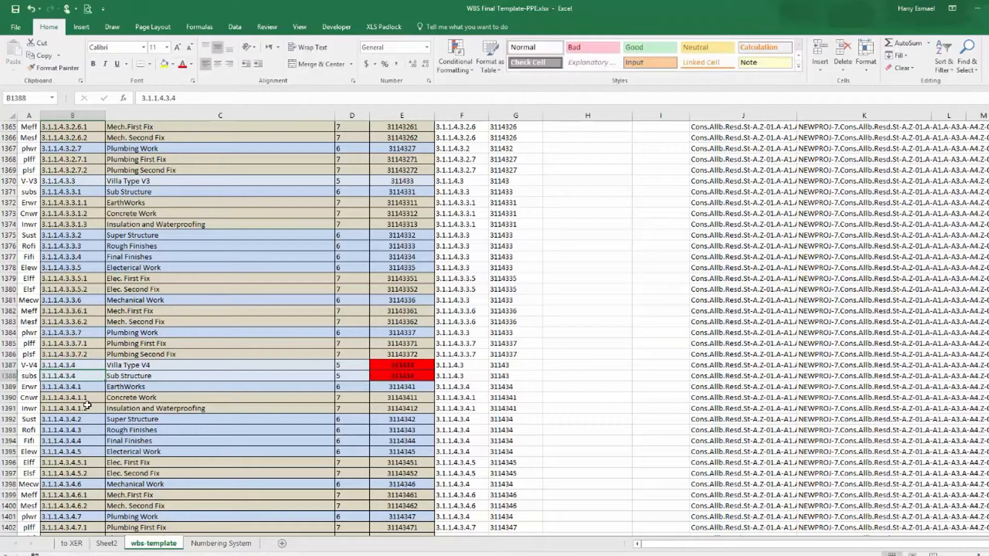
Renumber the Sub Structure and EarthWorks rows under that Villa Type V4 as 3.1.1.4.3.4.1 and 3.1.1.4.3.4.1.1.
double_click(82, 376)
text(.1)
key(Return)
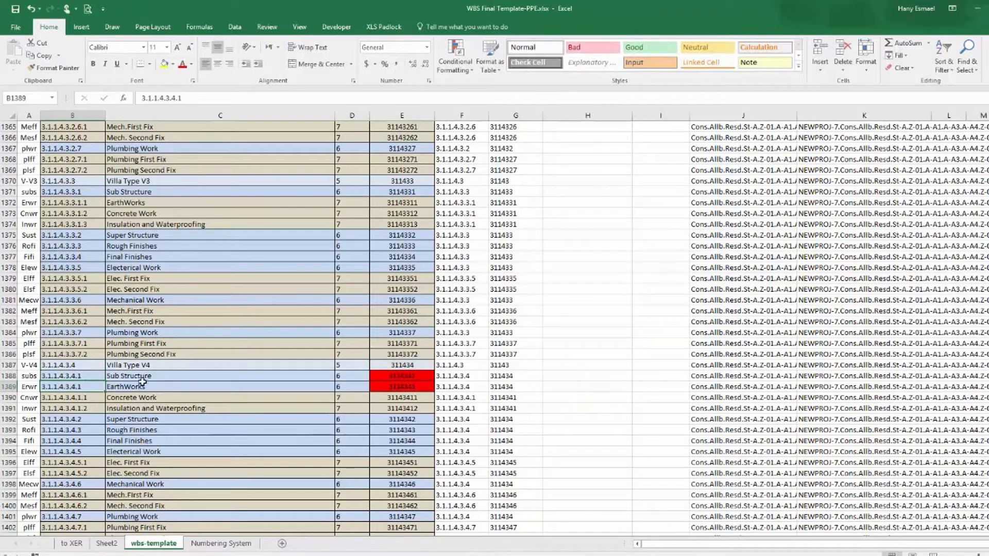
double_click(89, 384)
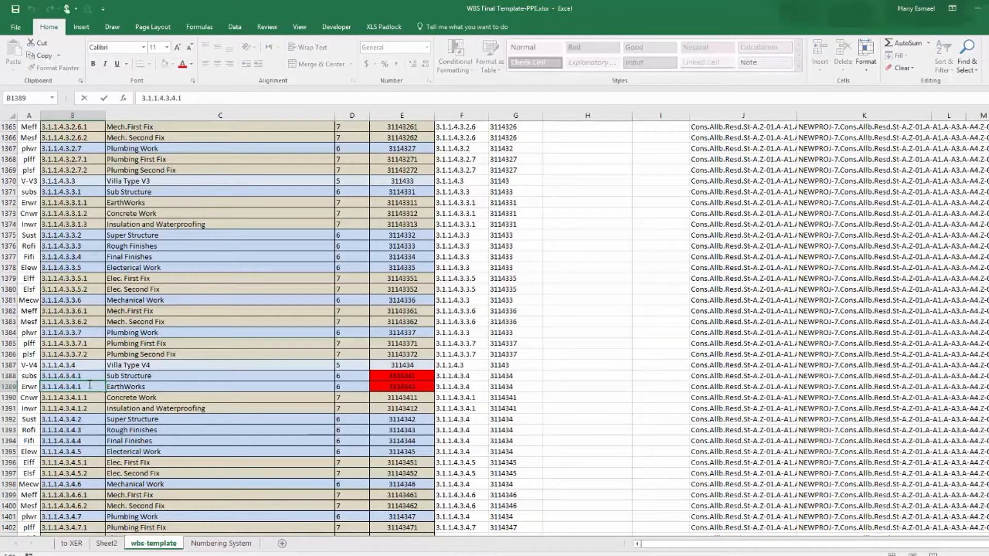
key(Return)
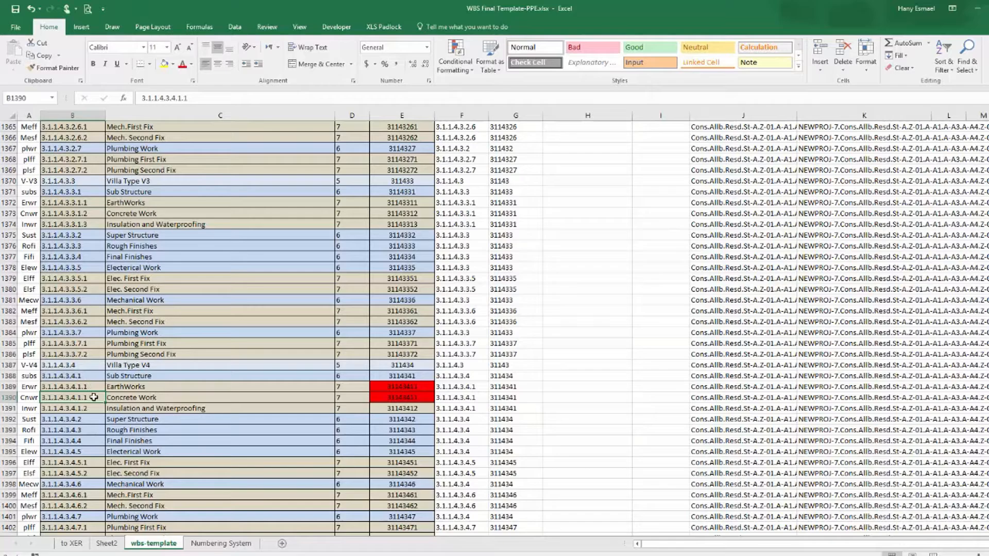
Renumber the Concrete Work and Insulation and Waterproofing rows as 3.1.1.4.3.4.1.2 and 3.1.1.4.3.4.1.3.
double_click(87, 397)
key(BackSpace)
text(2)
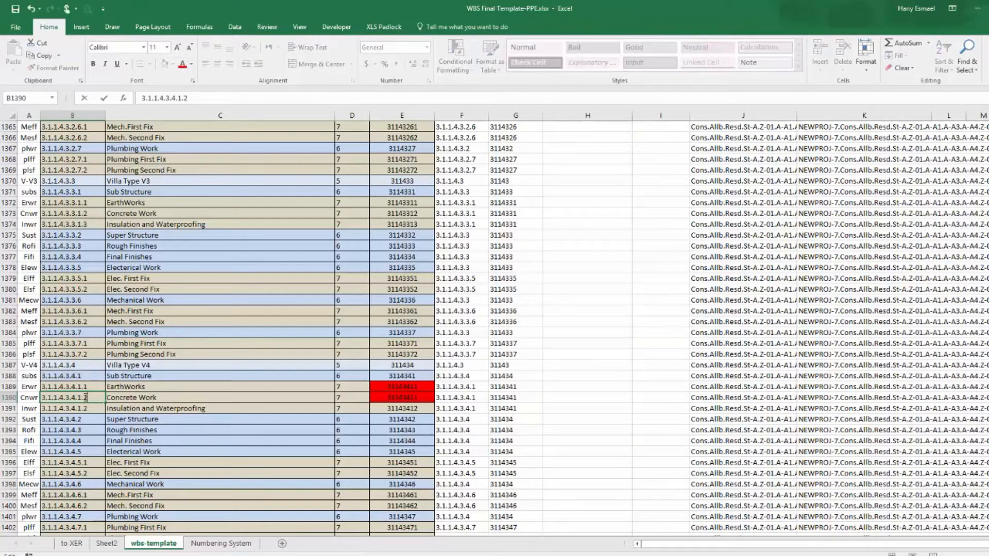
key(Return)
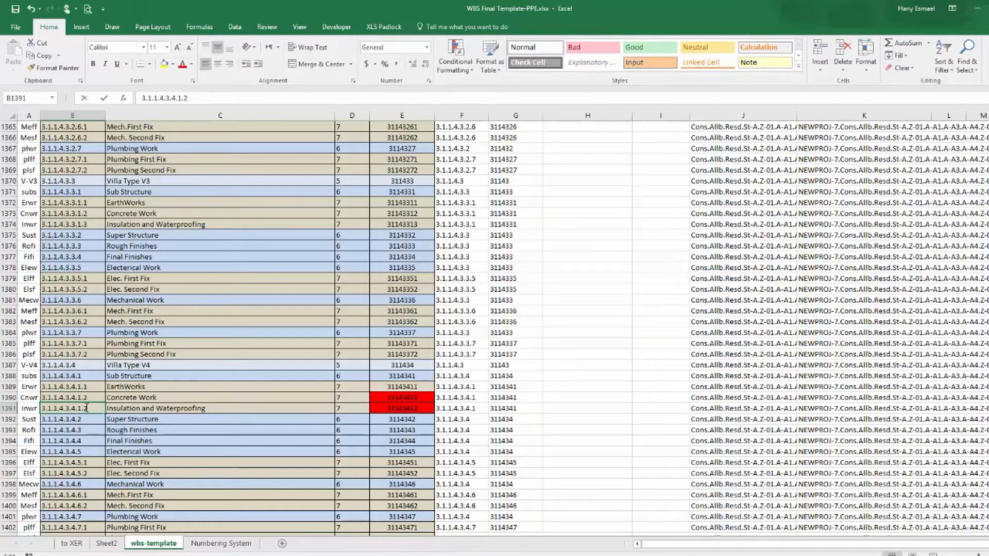
double_click(85, 408)
key(BackSpace)
text(3)
key(Return)
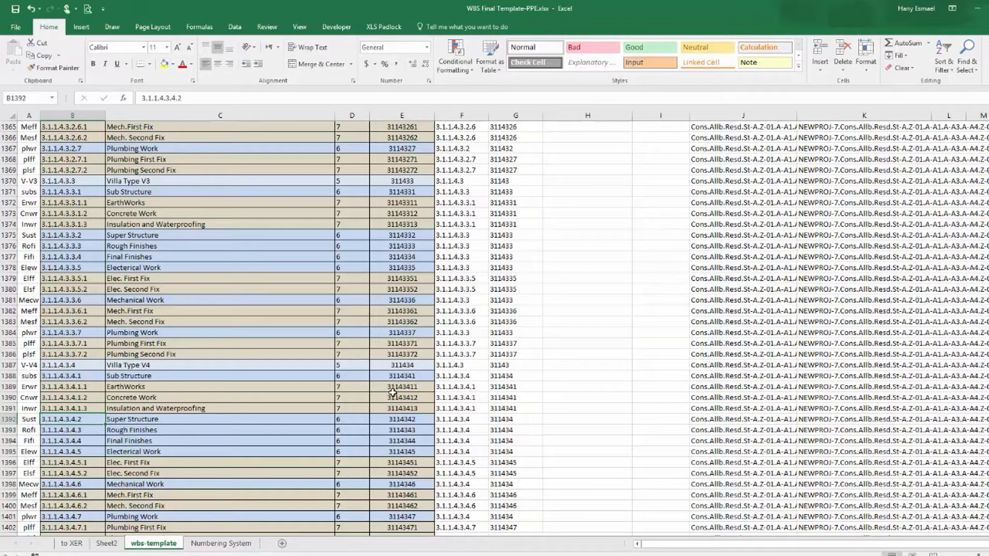
Open the PPE-Wk4 -Empty-WBS.xer file from the Output Documents folder in Notepad.
scroll(347, 339, down, 3)
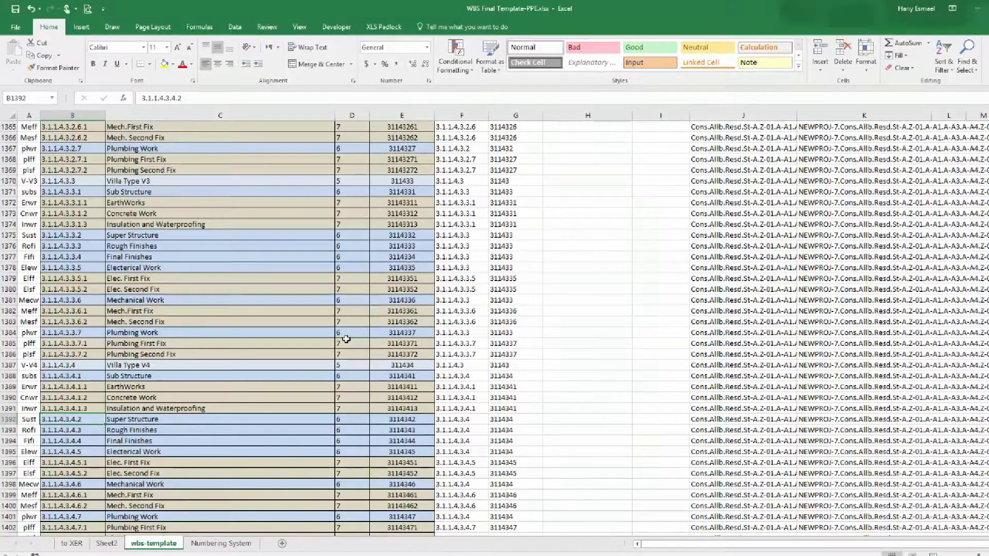
scroll(347, 339, down, 1)
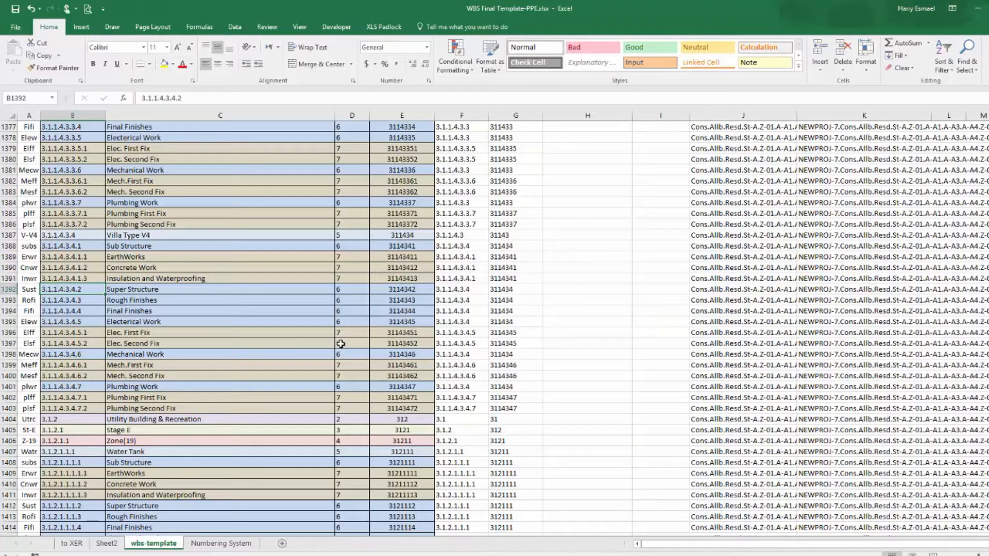
scroll(341, 344, down, 16)
scroll(343, 346, down, 12)
scroll(340, 343, up, 17)
scroll(329, 331, up, 20)
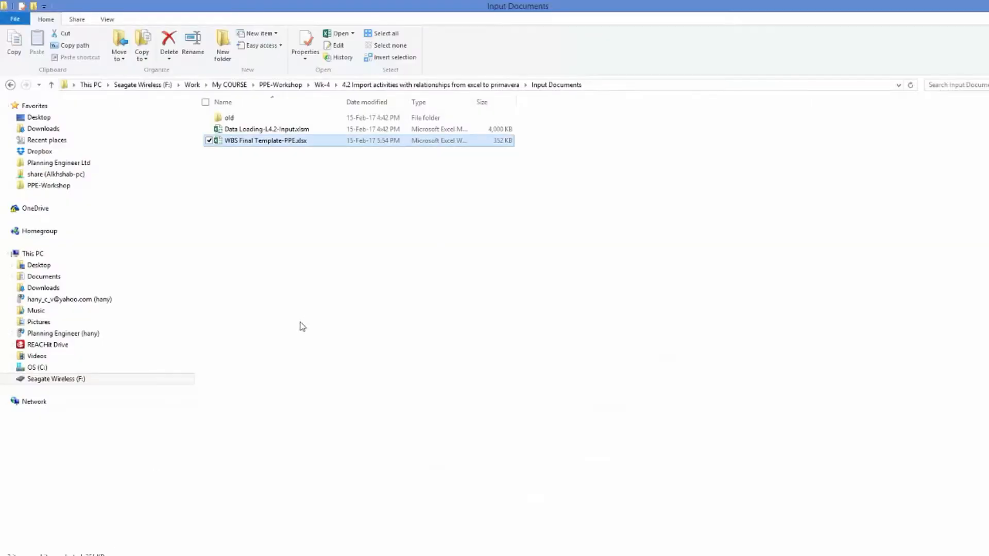
click(379, 85)
click(257, 133)
double_click(256, 132)
right_click(250, 142)
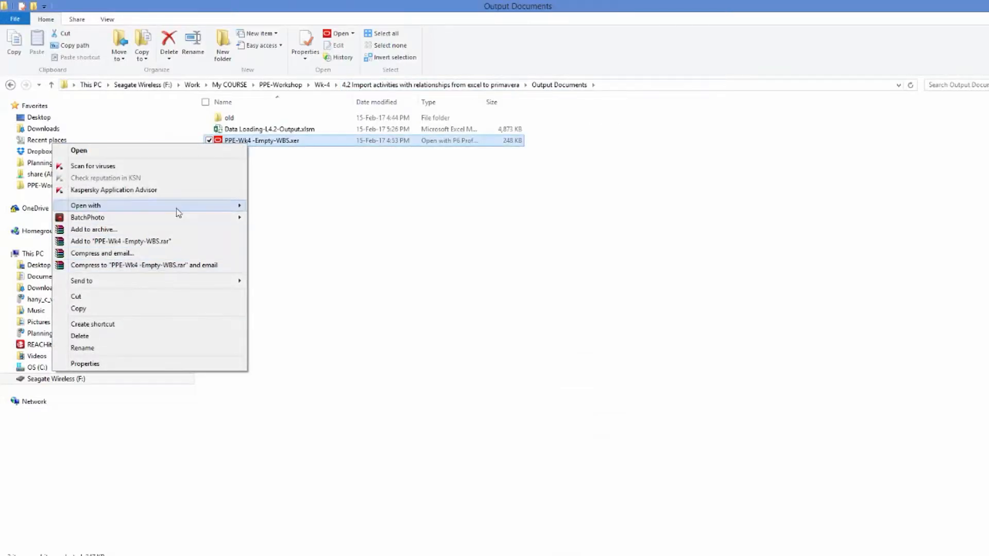
mouse_move(178, 206)
click(288, 206)
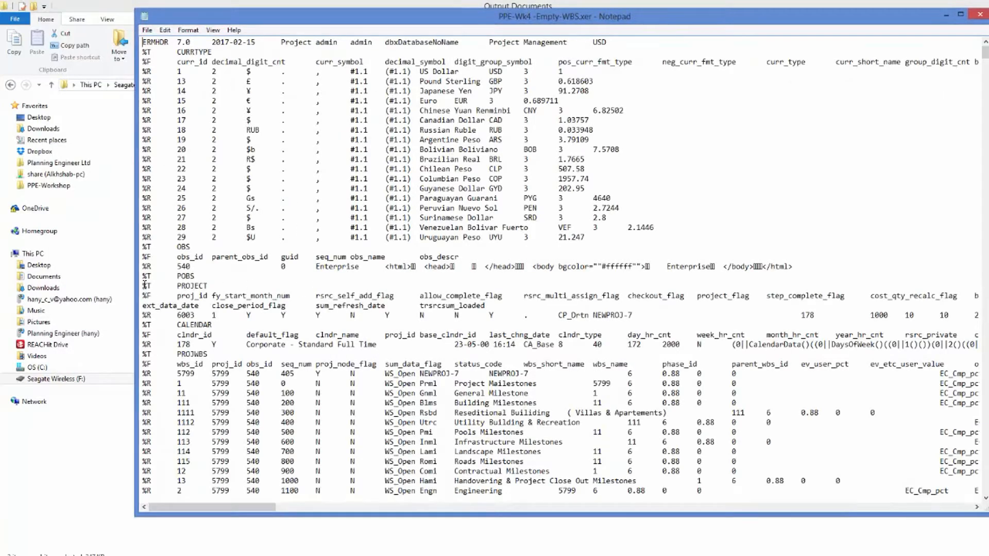
Select the XER text from the PROJECT table line down to the end of the file.
drag(145, 285, 260, 497)
drag(986, 58, 988, 495)
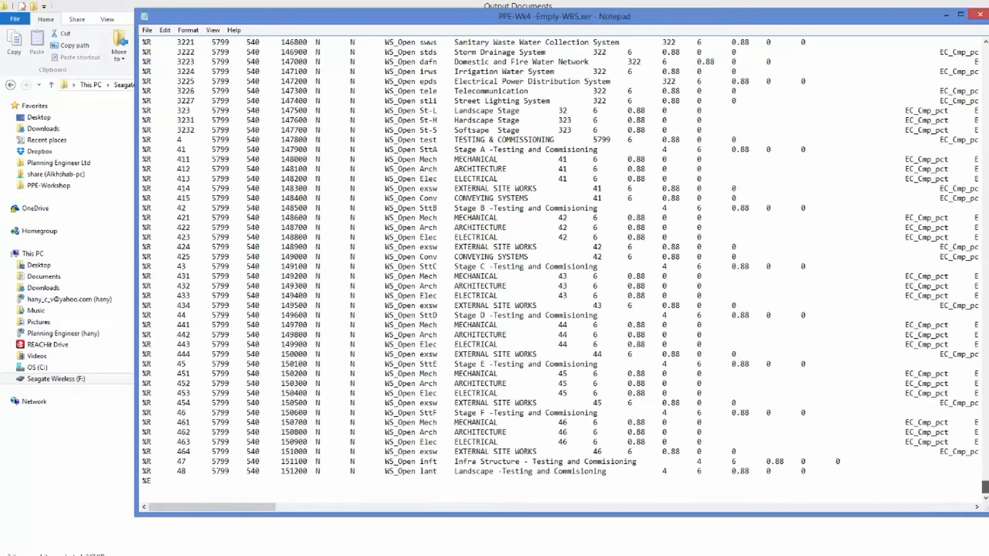
shift+click(145, 480)
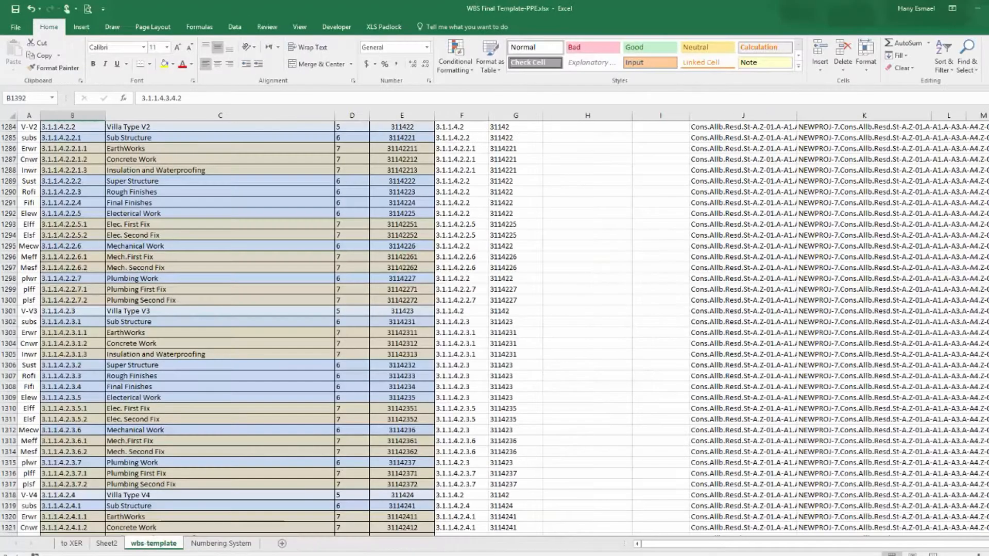
Copy the to XER sheet's rows from the PROJECT table through the last WBS record.
click(71, 543)
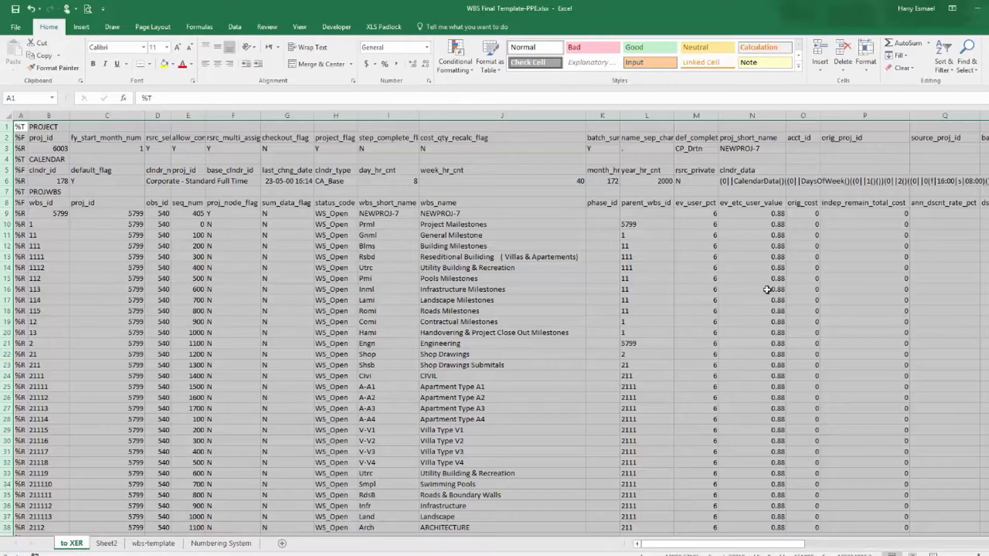
scroll(146, 353, down, 20)
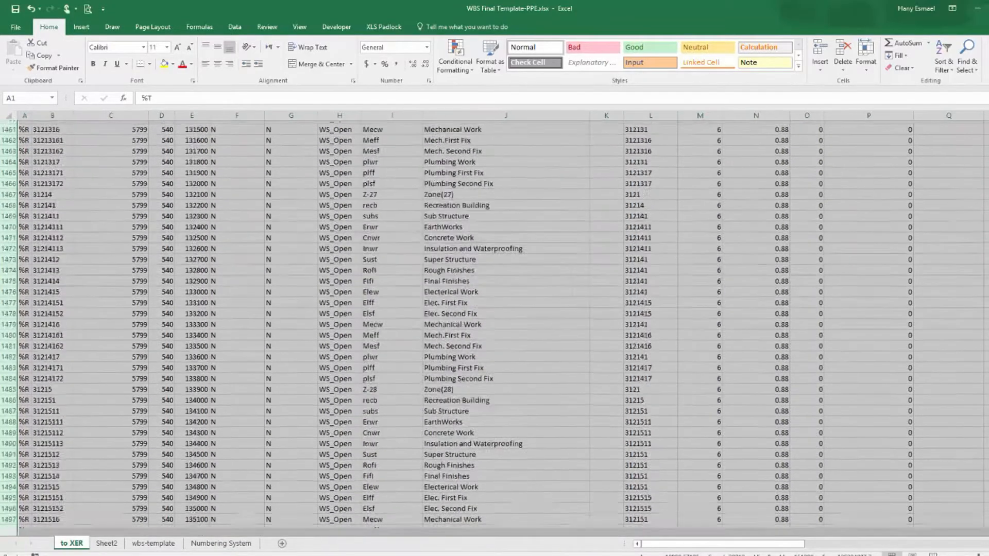
scroll(147, 353, down, 2)
click(57, 430)
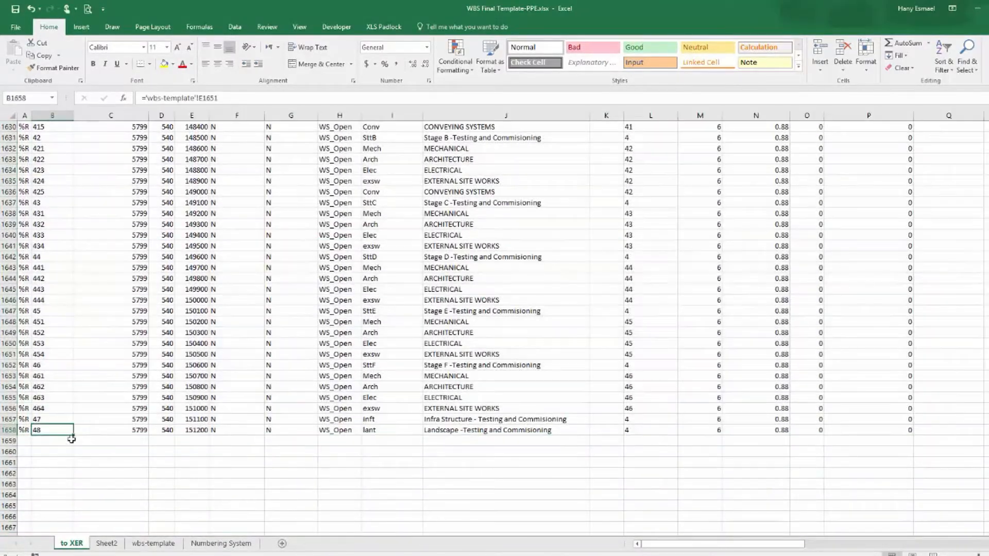
drag(69, 451, 67, 442)
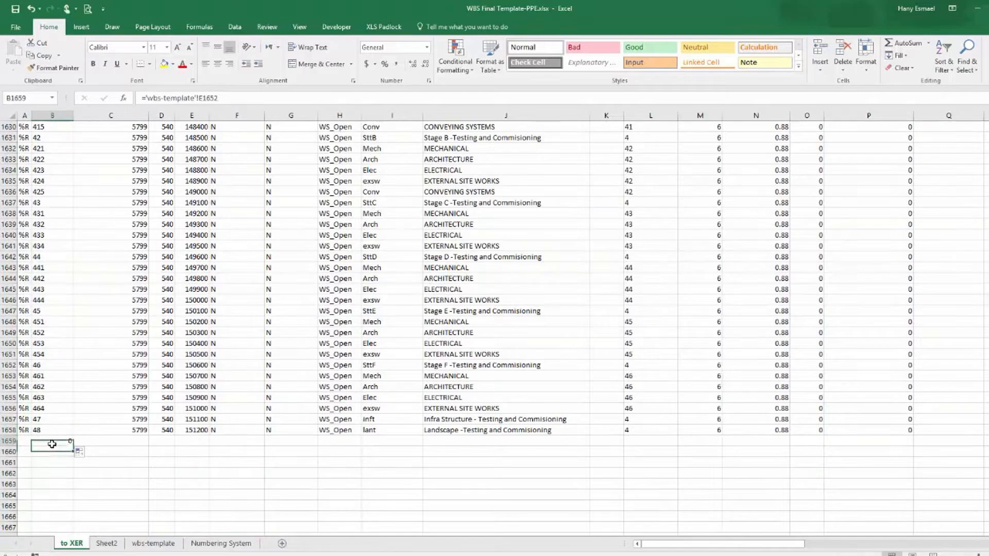
click(15, 441)
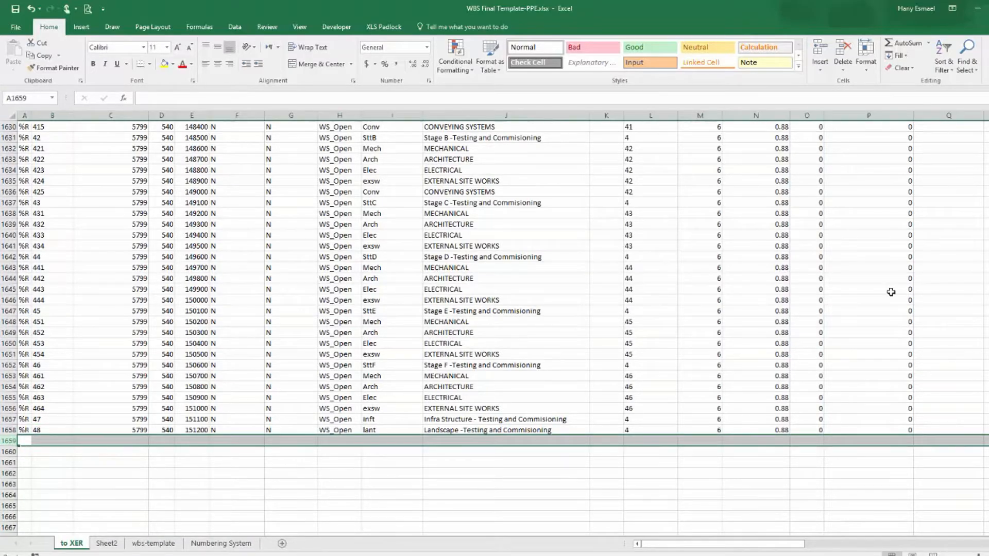
drag(988, 505, 988, 126)
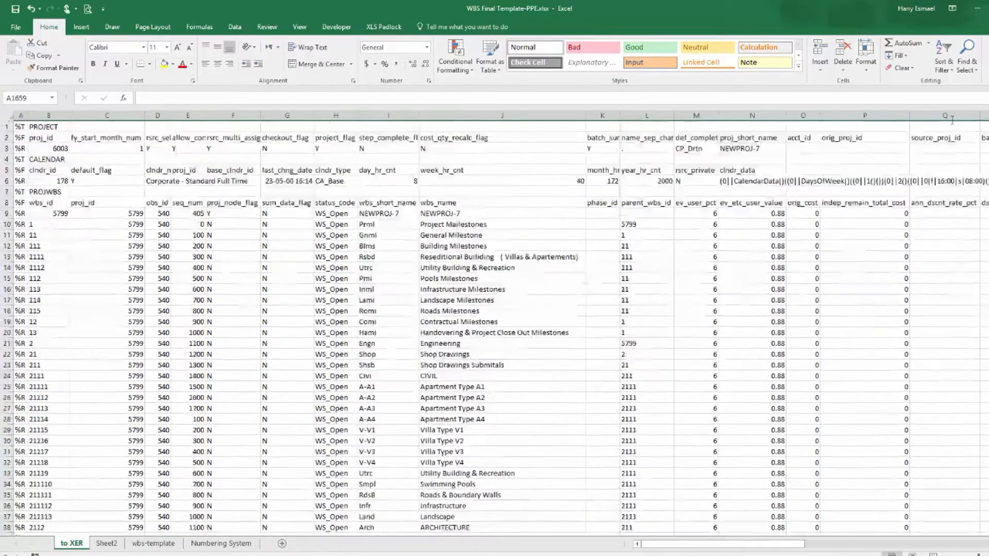
drag(5, 126, 5, 533)
key(ctrl+shift+Down)
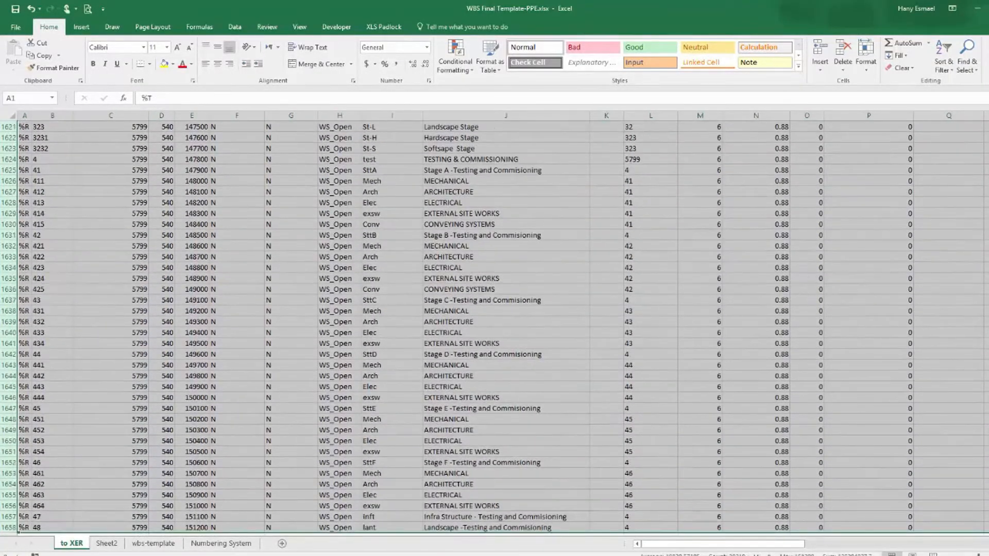
scroll(15, 393, down, 3)
right_click(10, 304)
click(28, 323)
key(ctrl+Home)
Paste the copied rows over the selected XER text and save the file while closing Notepad.
key(alt+Tab)
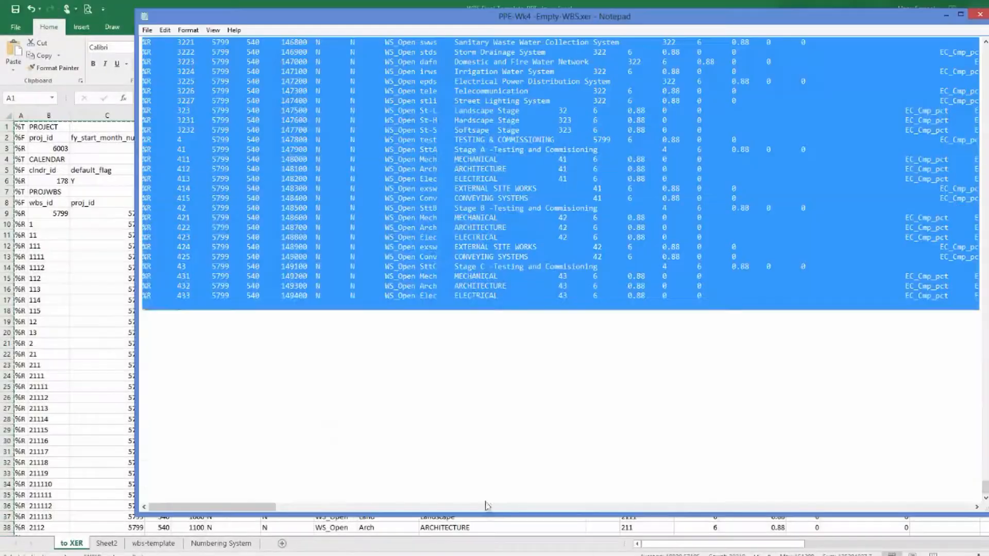
key(ctrl+v)
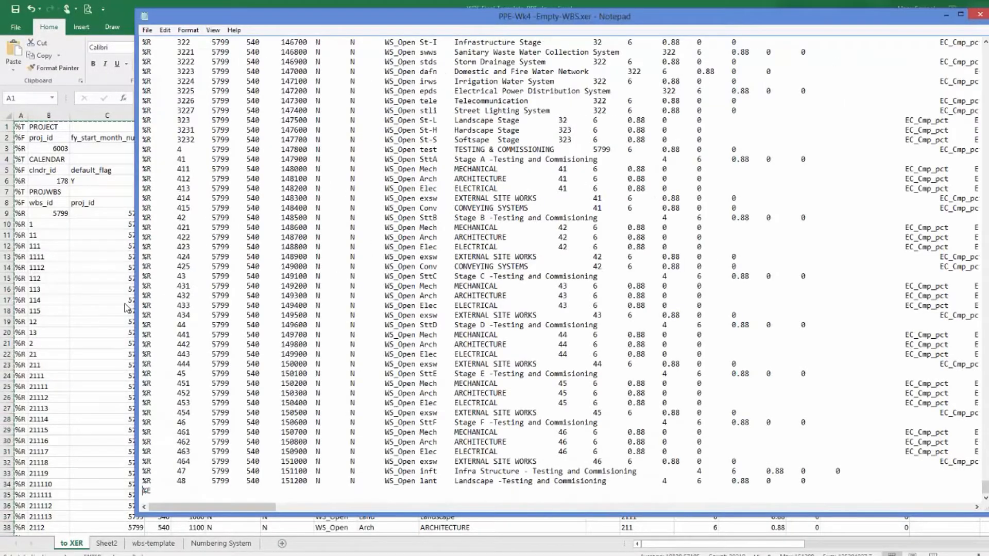
click(980, 14)
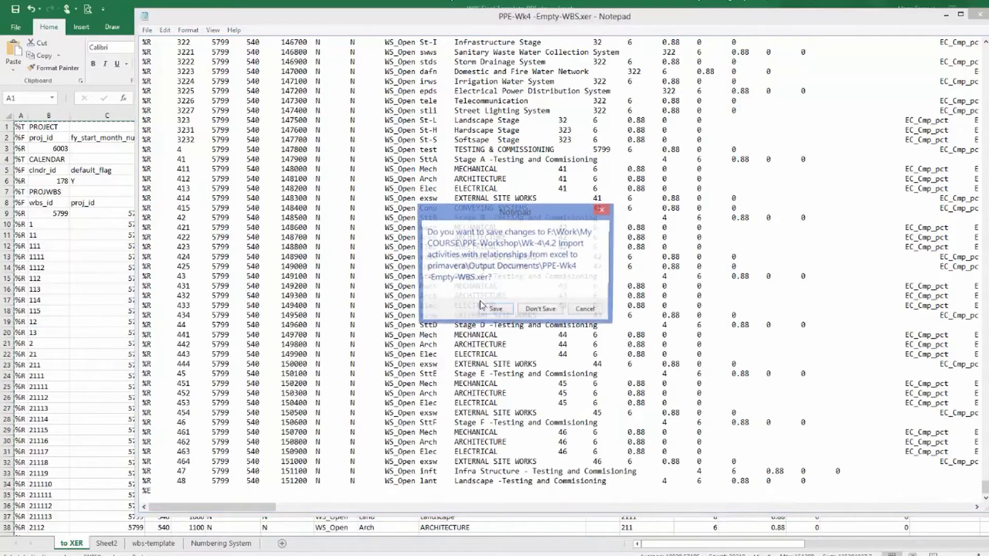
click(495, 309)
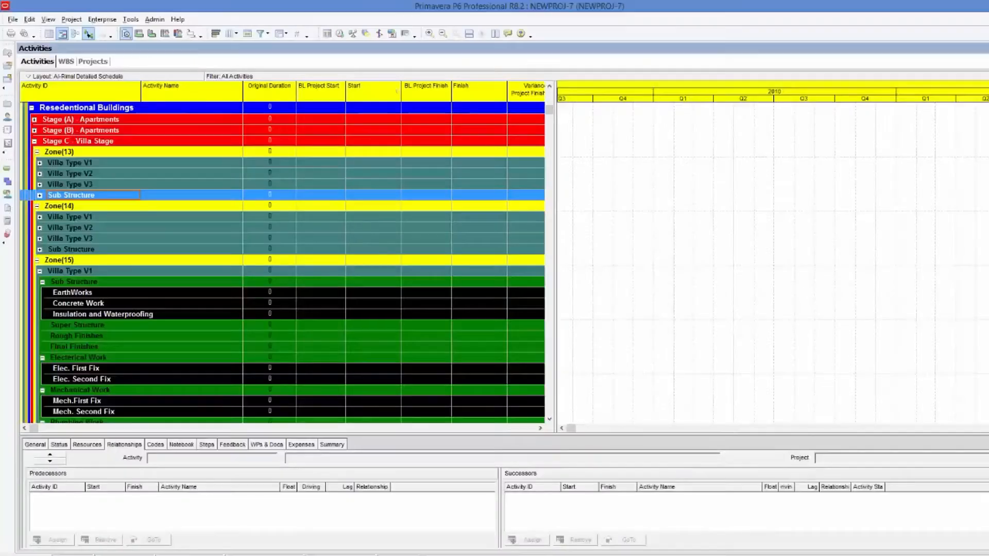
Delete the NEWPROJ-7 project from the Projects view.
click(102, 19)
click(101, 31)
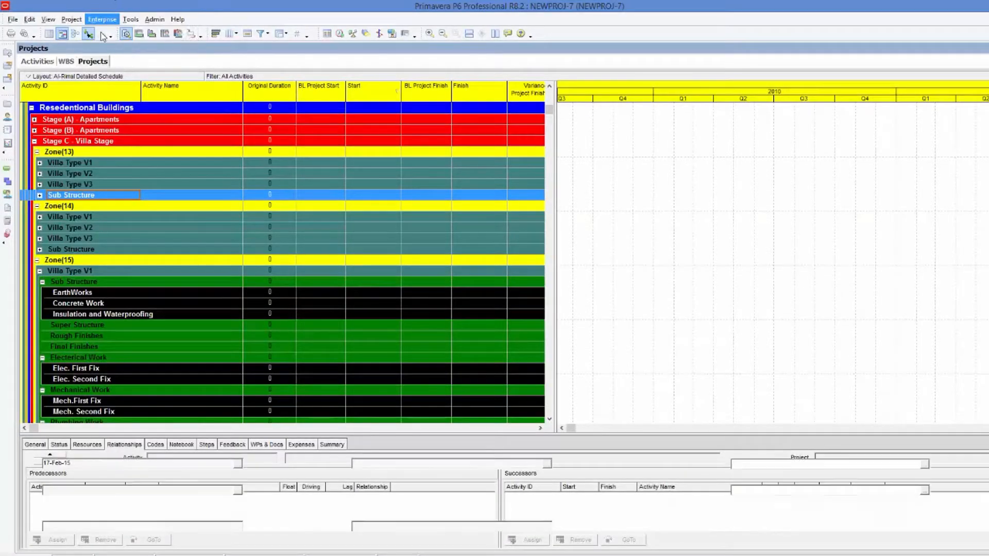
right_click(131, 123)
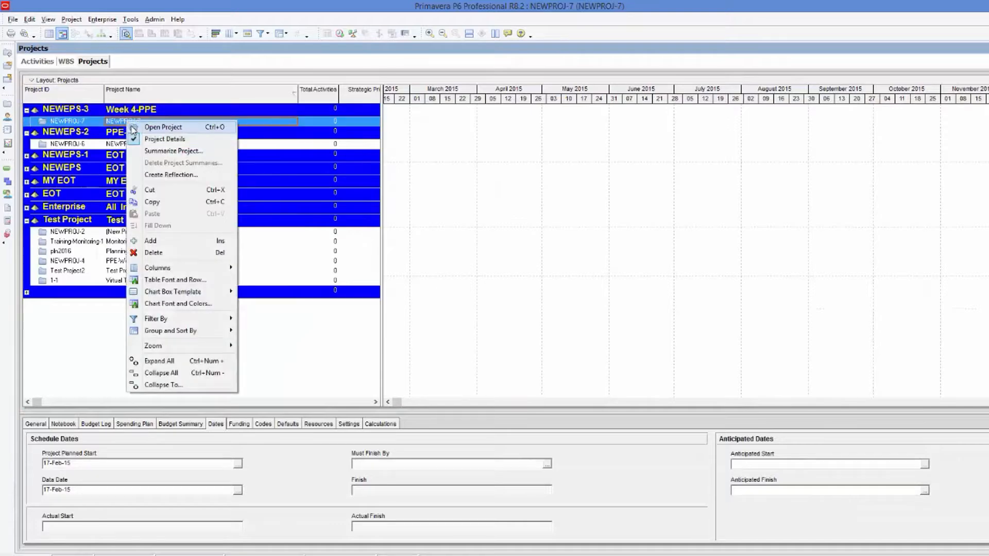
click(154, 253)
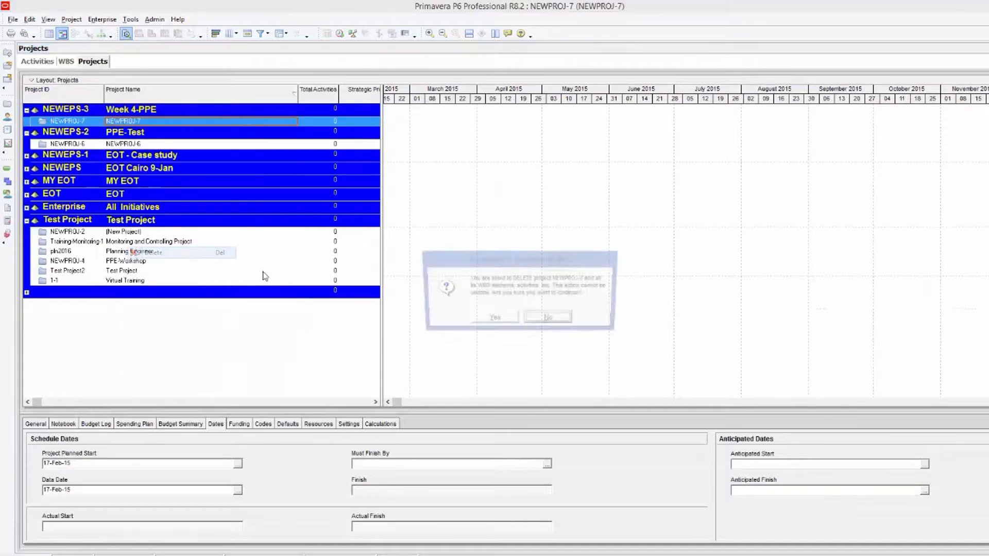
click(491, 320)
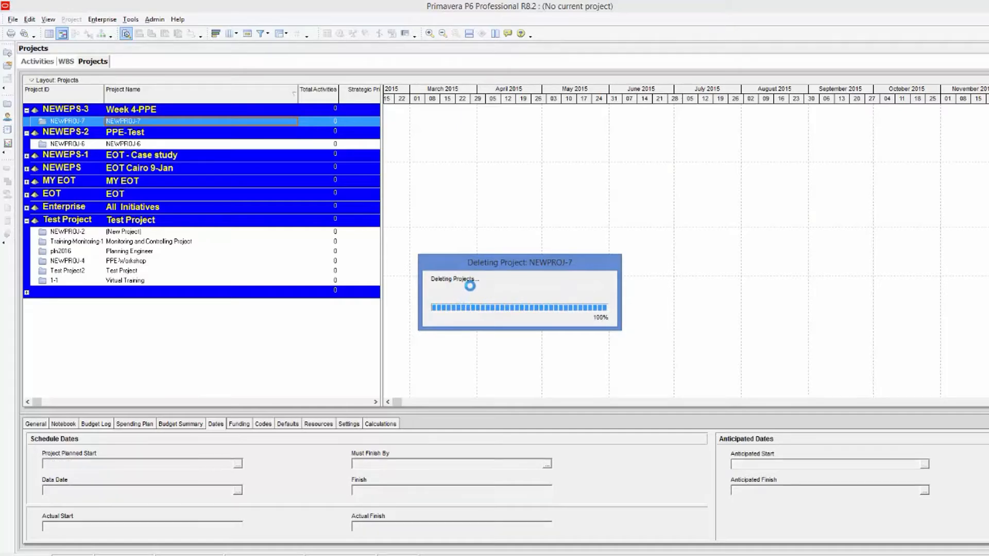
Start importing a Primavera PM (XER) file and accept the selected XER file name.
click(12, 19)
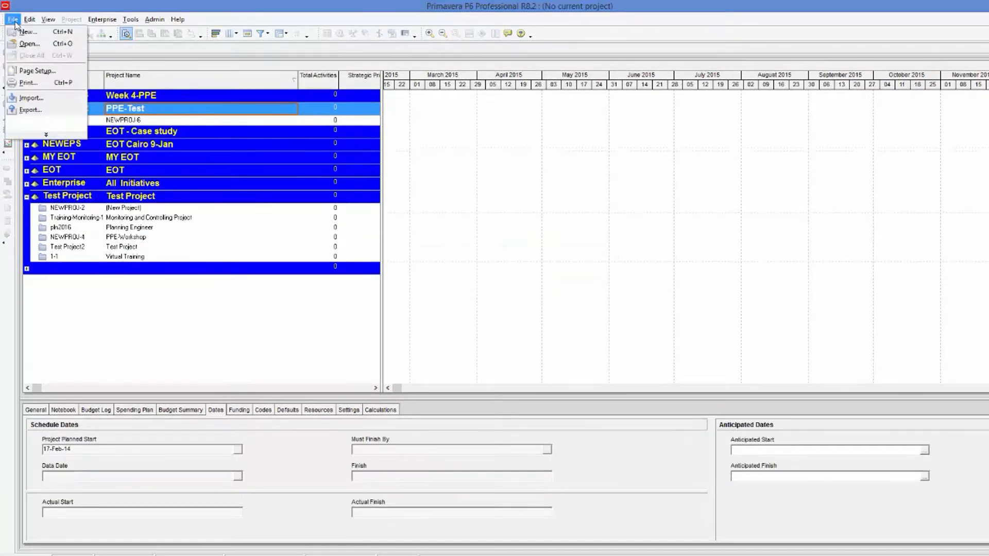
click(40, 101)
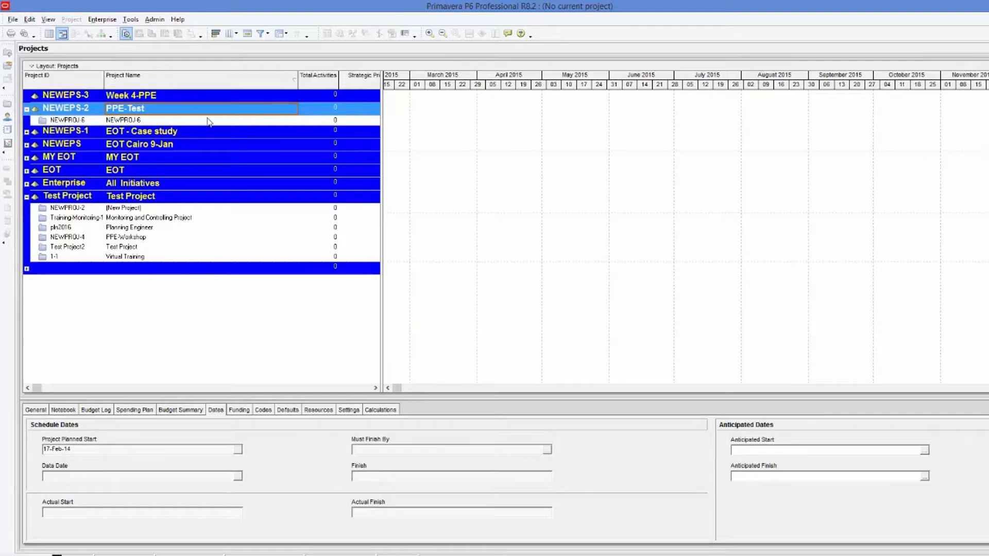
click(570, 378)
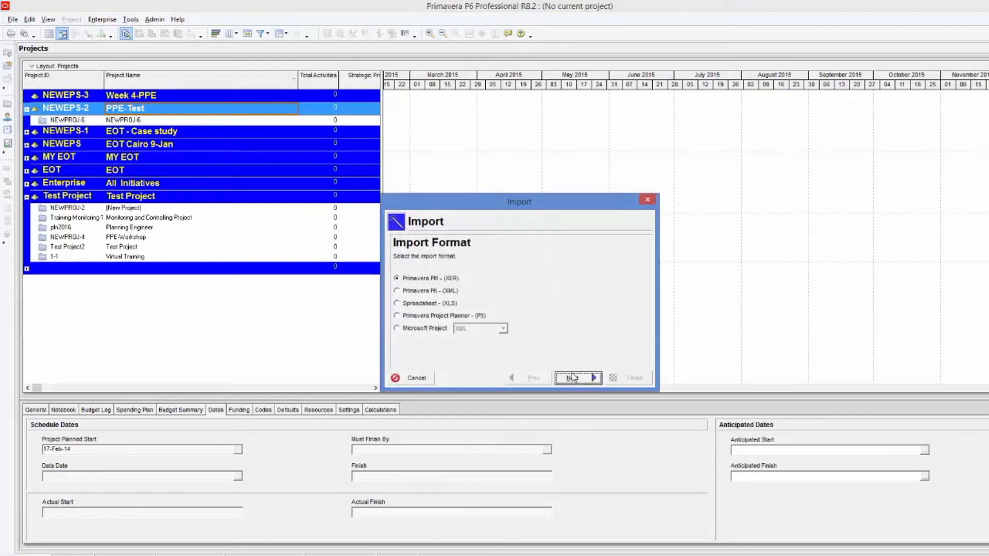
click(569, 379)
click(554, 290)
double_click(453, 264)
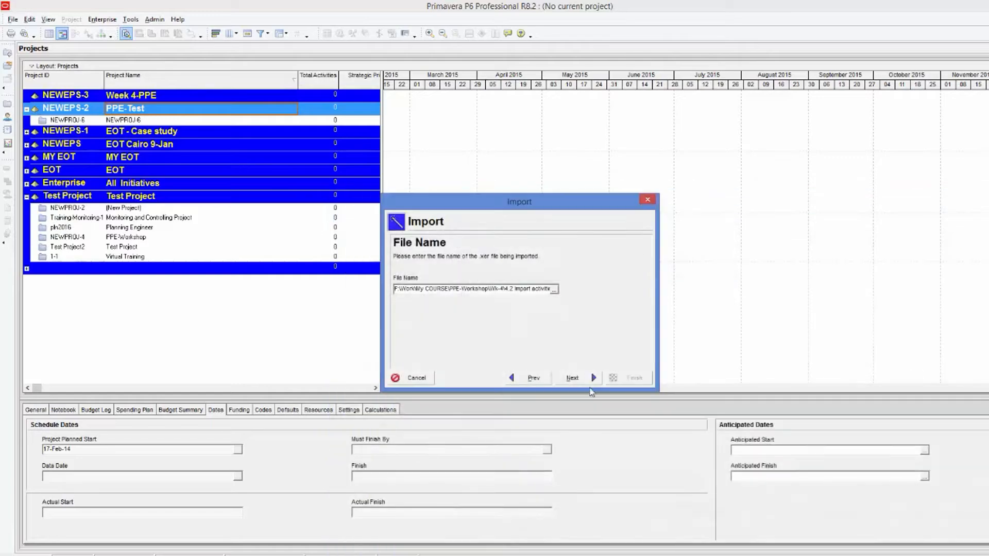
click(590, 379)
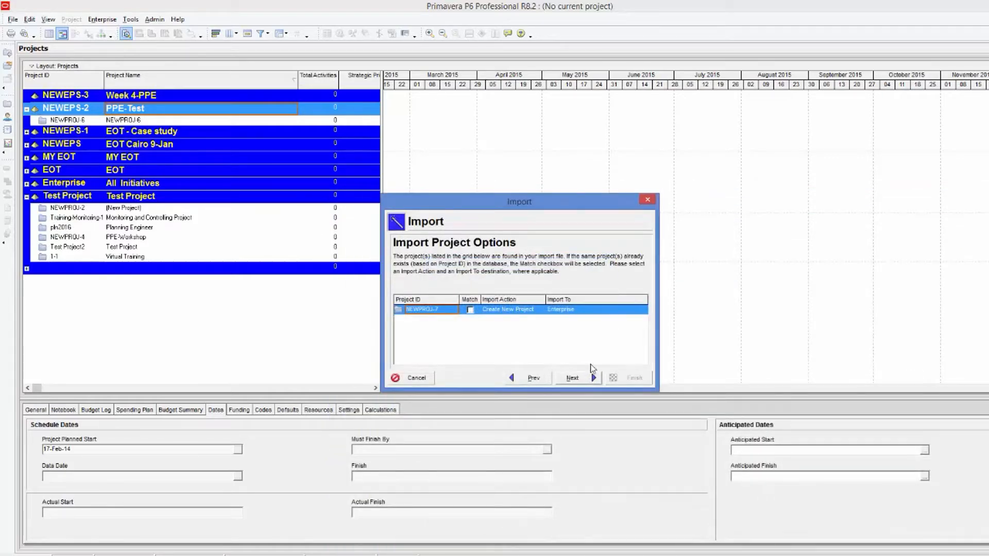
Set the import destination to the NEWEPS-3 Week 4-PPE EPS and finish importing the project as a new project.
double_click(613, 309)
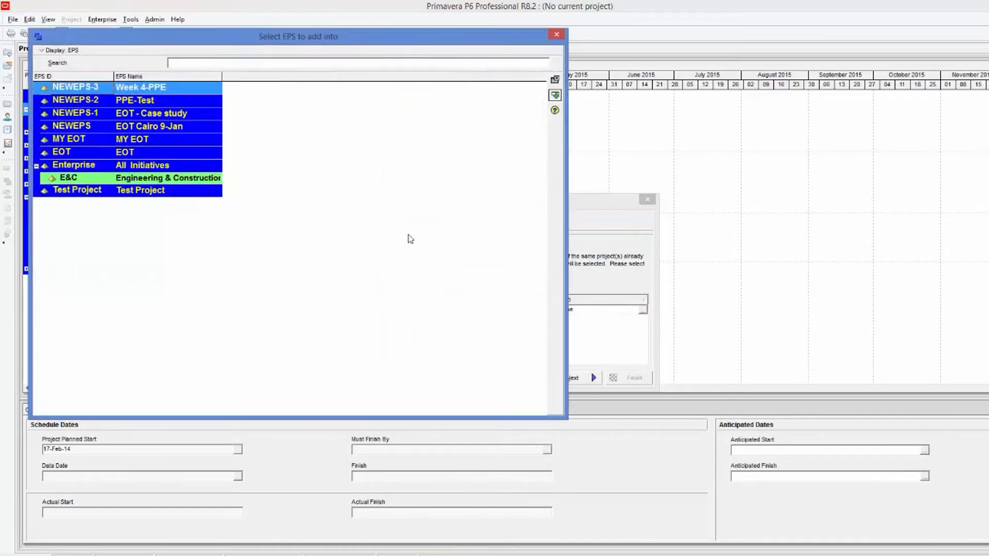
double_click(165, 88)
click(581, 379)
click(582, 379)
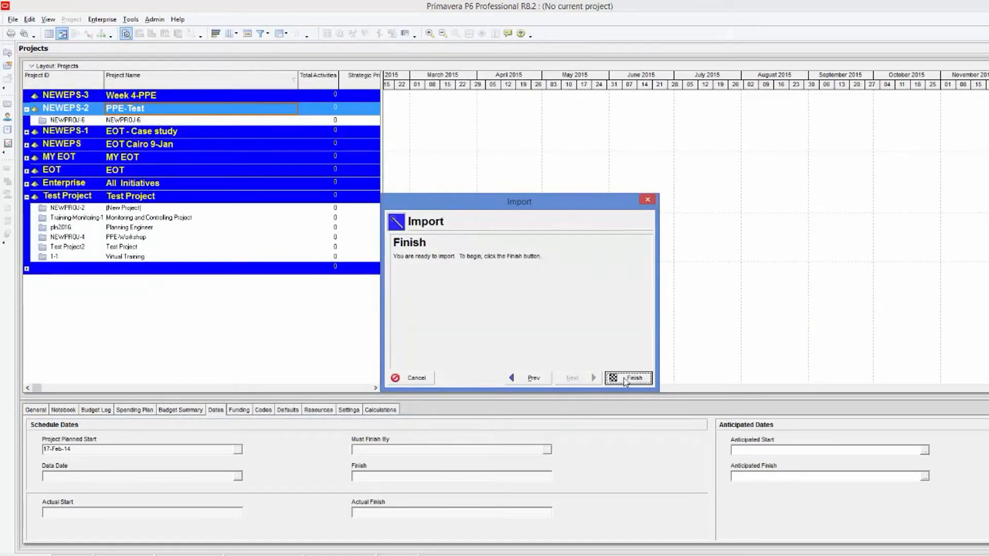
click(624, 378)
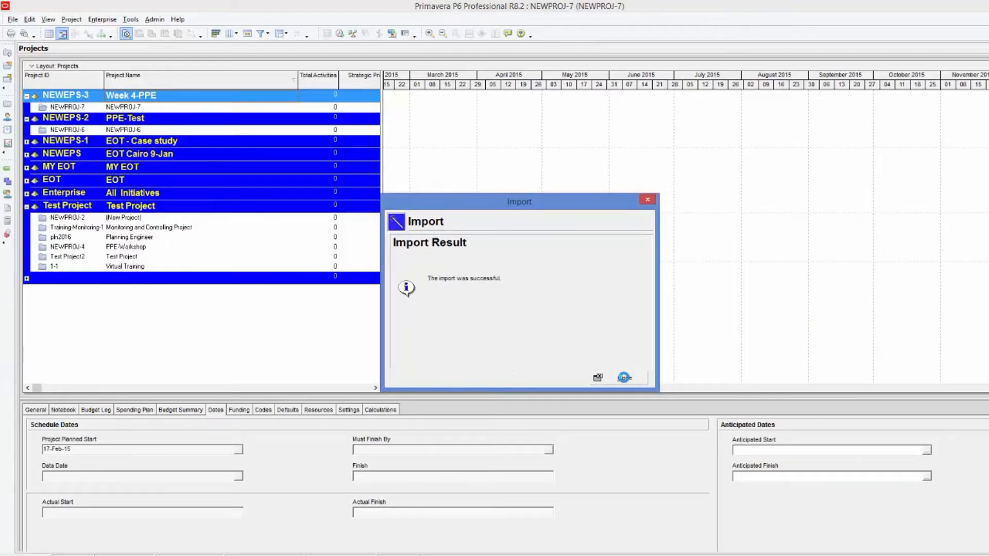
click(624, 377)
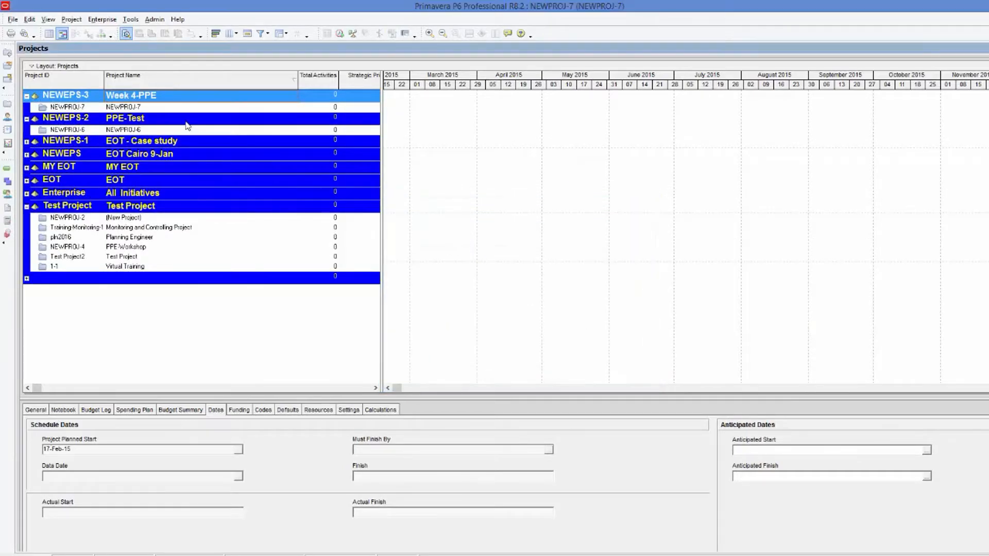
Open the imported NEWPROJ-7 and collapse the Engineering, Stage (A) and Stage (B) bands.
right_click(179, 107)
click(218, 114)
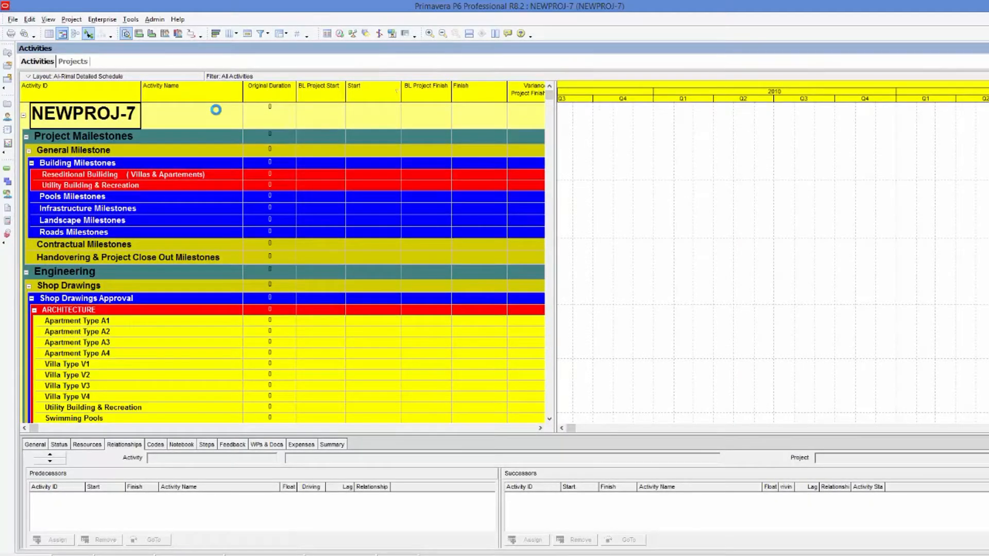
click(25, 272)
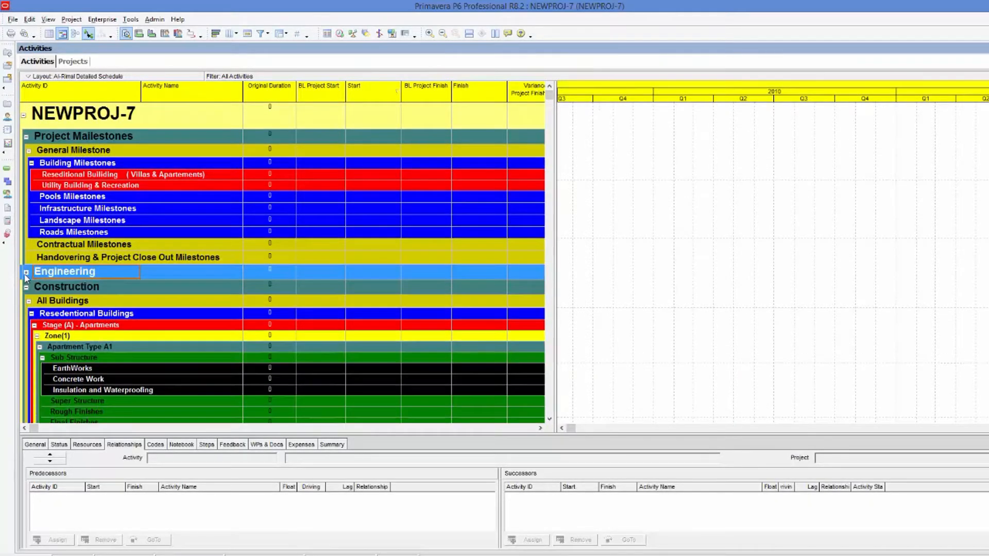
scroll(62, 278, down, 2)
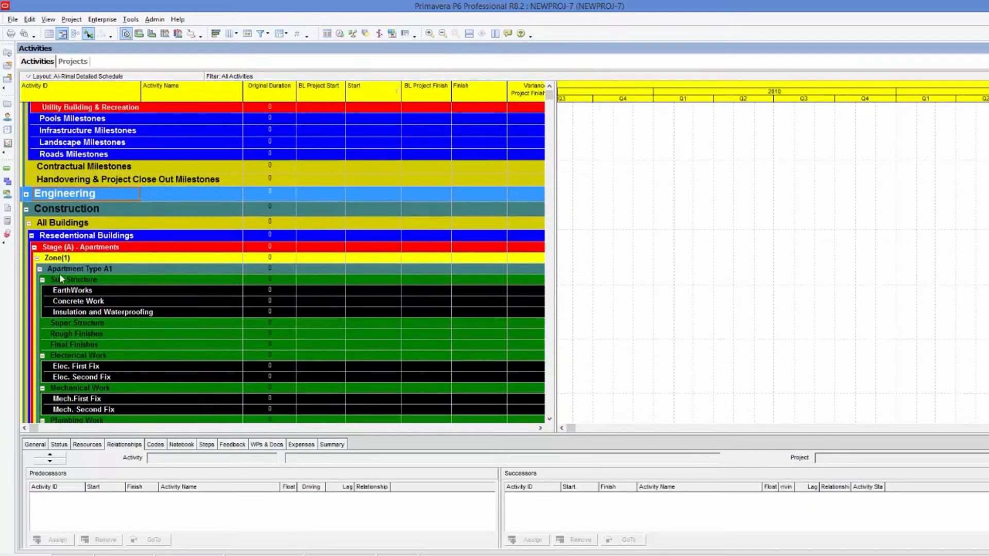
click(35, 250)
click(34, 248)
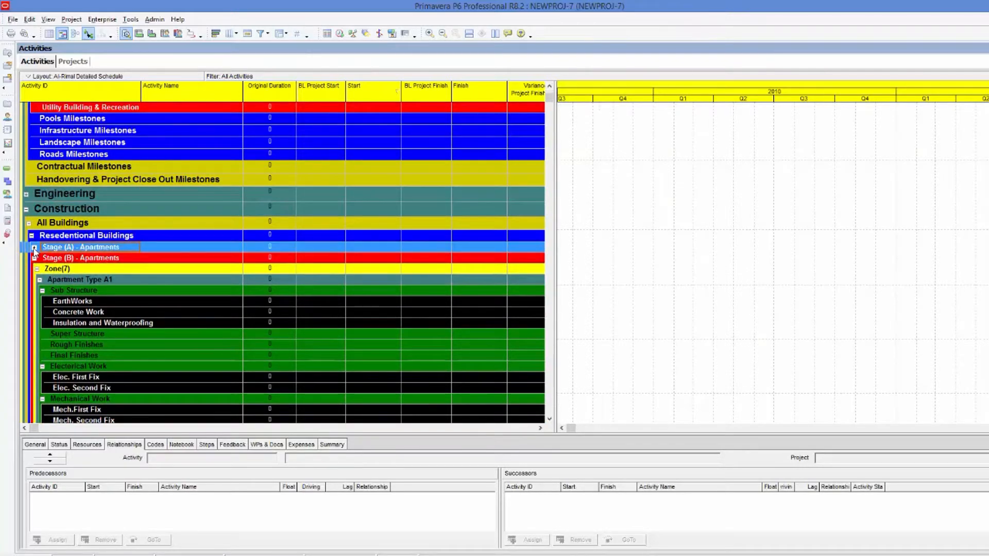
click(34, 259)
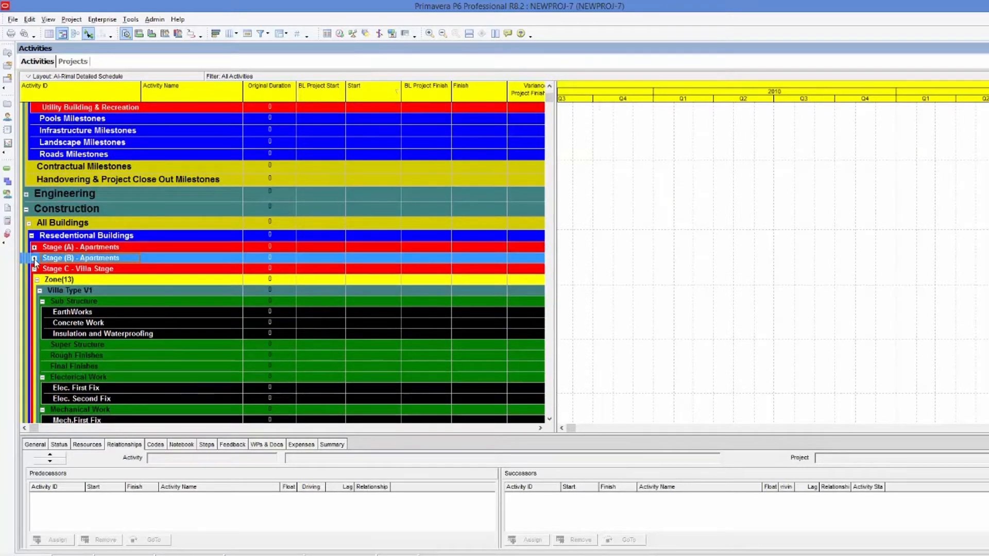
Collapse the Villa Type V1 to V4 bands under Zone(13) to review the villa WBS structure.
scroll(100, 253, down, 2)
click(39, 244)
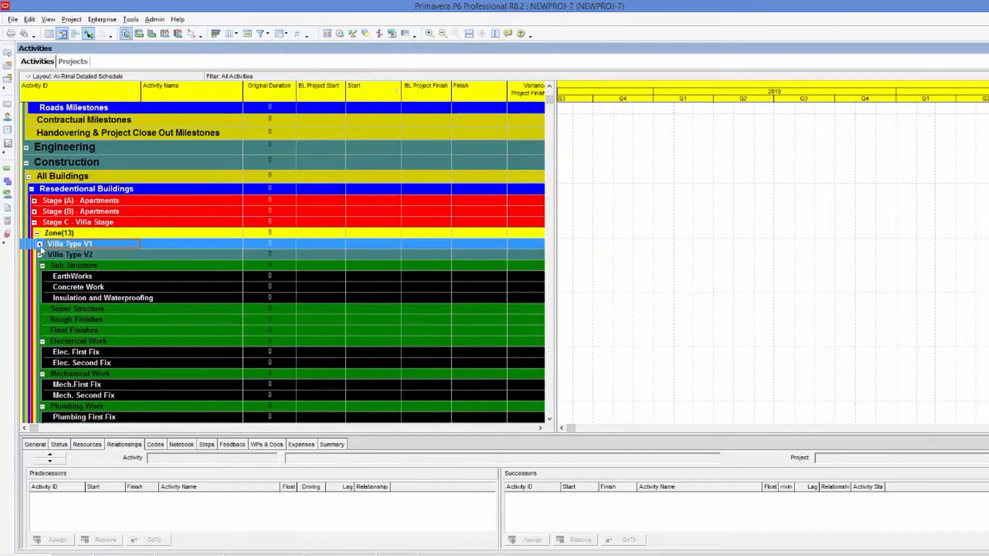
click(39, 255)
click(40, 265)
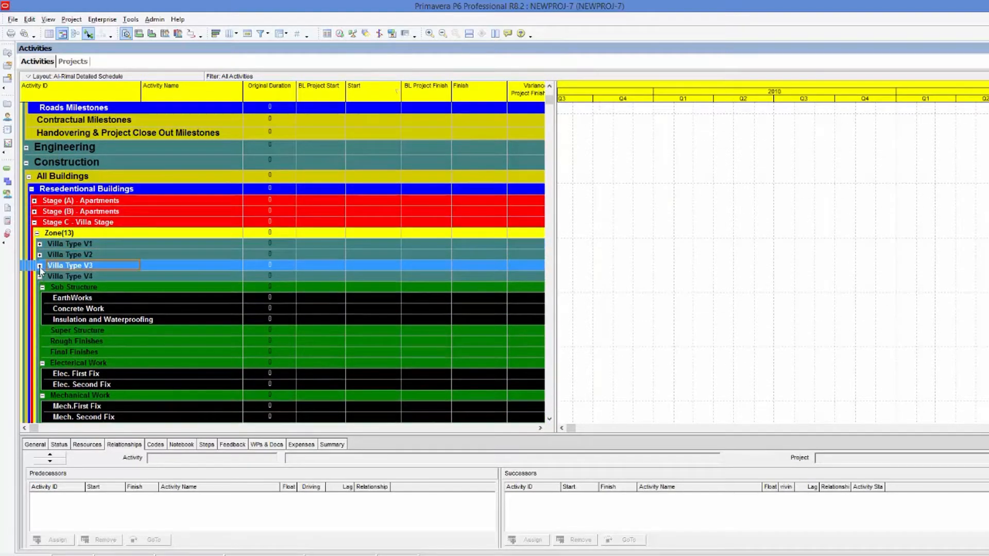
click(67, 276)
scroll(67, 276, down, 2)
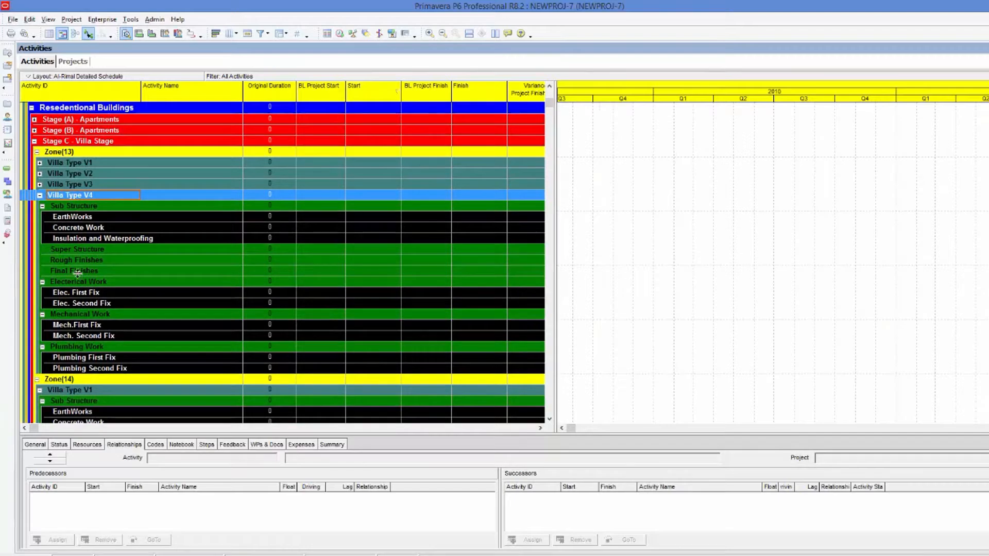
click(40, 195)
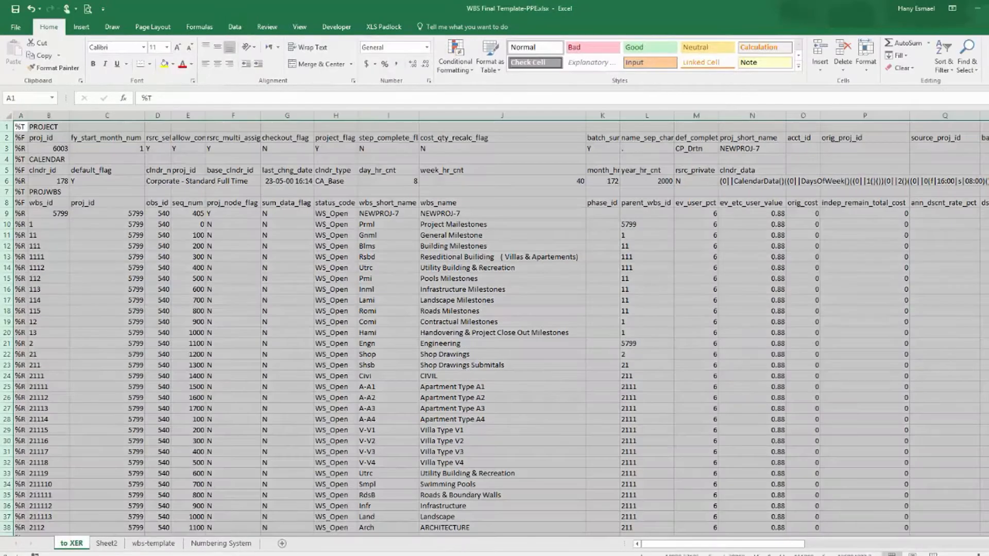
Review the WBS IDs from the top of the wbs-template sheet.
click(153, 543)
scroll(391, 158, up, 12)
scroll(392, 158, up, 20)
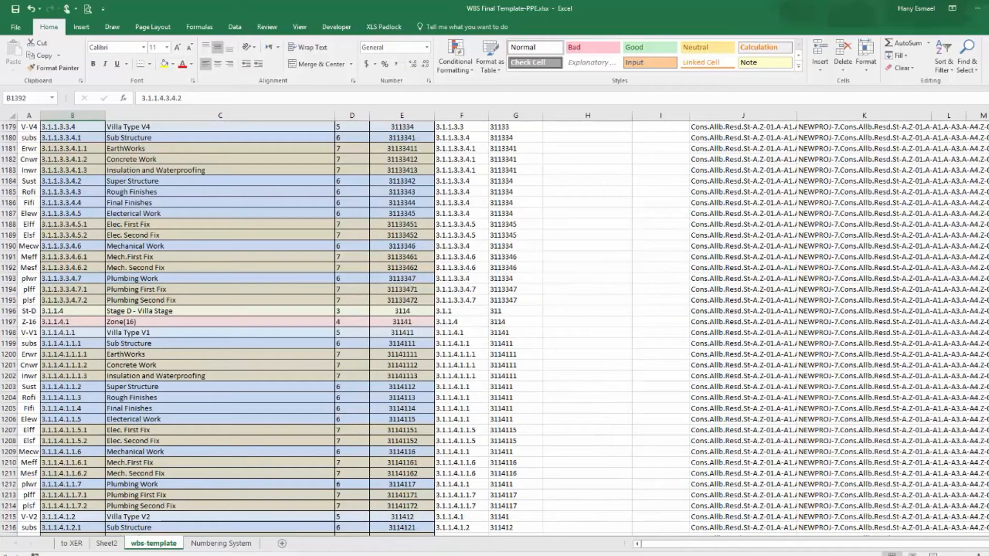
scroll(391, 158, up, 20)
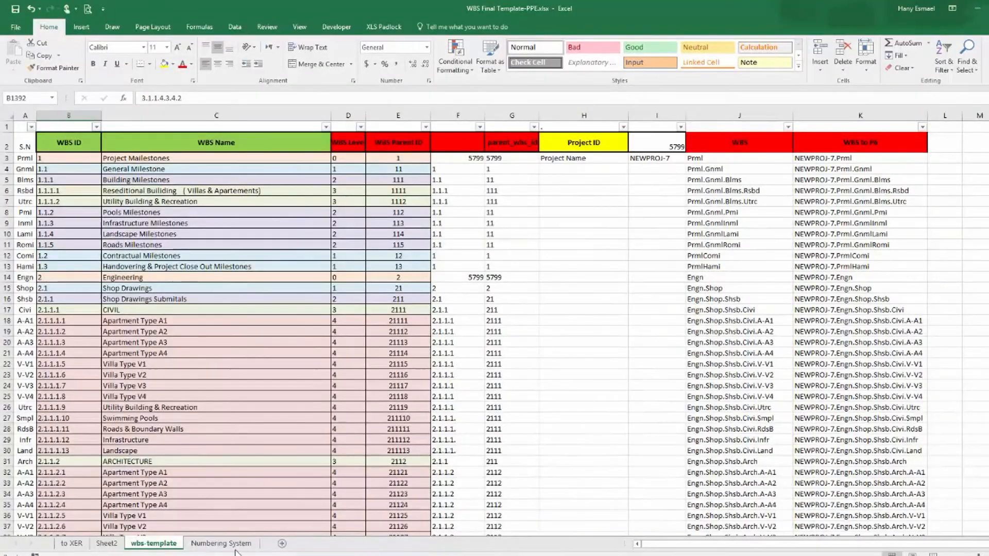
Copy the V-V4 code from the Numbering System sheet and paste it into cell H9 of the link sheet in Data Loading-L4.2-Output.
click(222, 544)
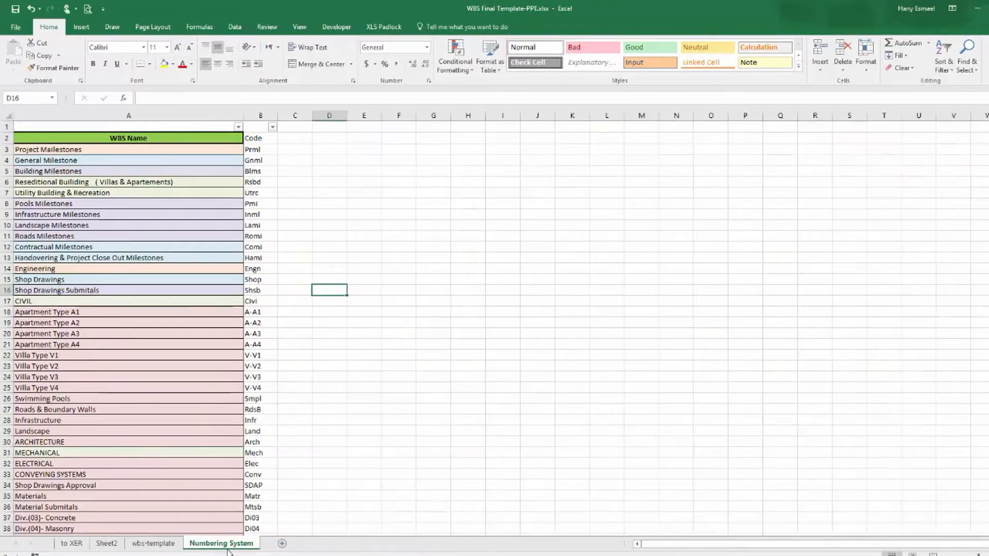
click(73, 394)
click(260, 388)
right_click(265, 391)
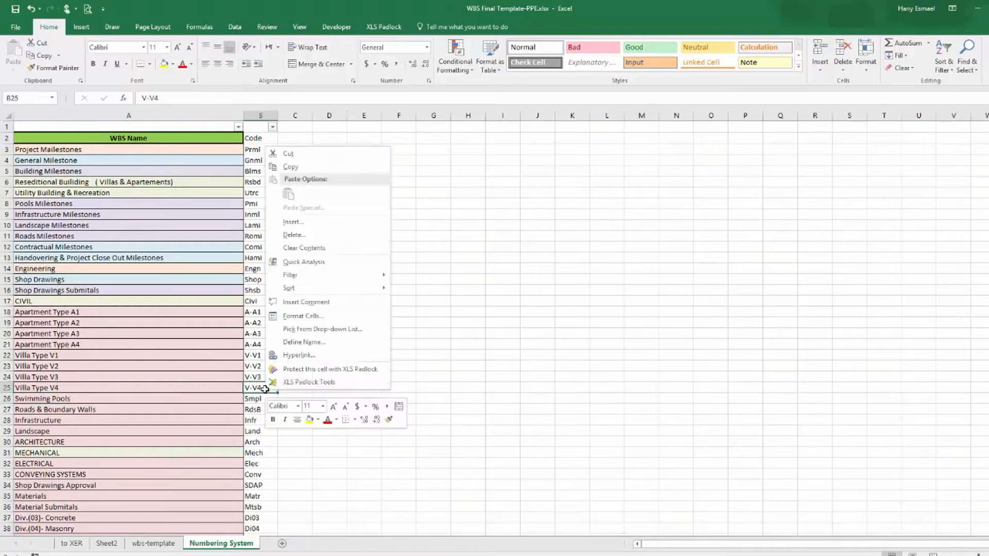
click(304, 168)
click(525, 555)
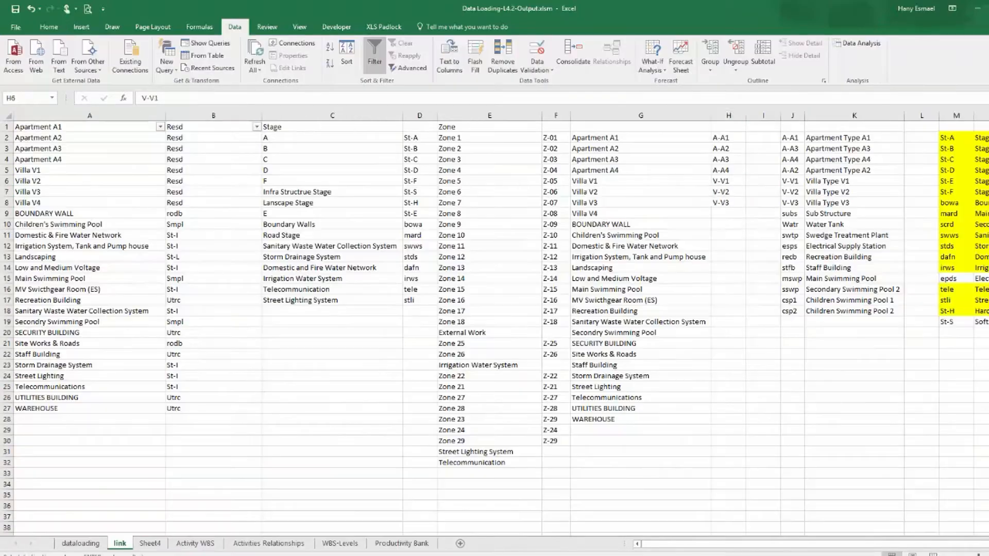
click(731, 214)
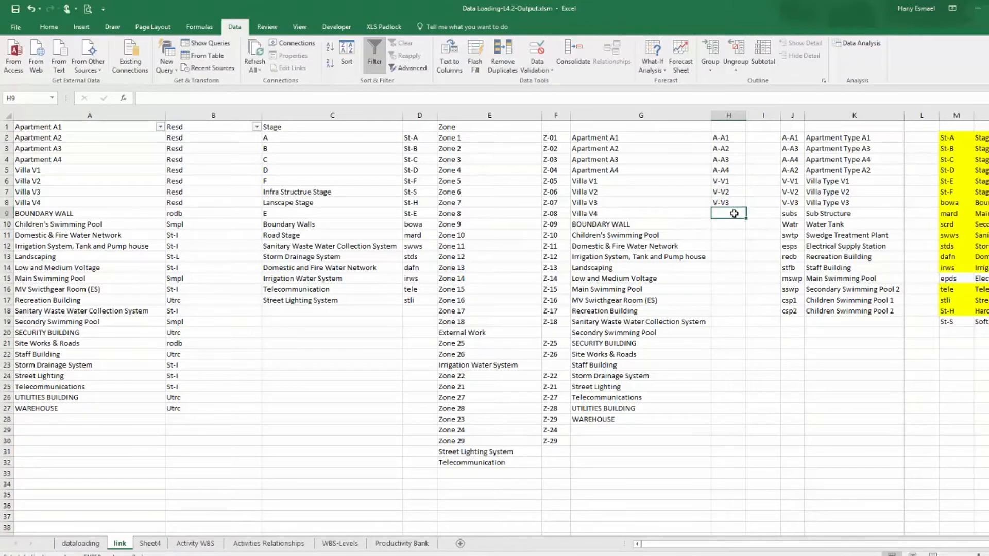
right_click(732, 214)
click(771, 263)
click(741, 289)
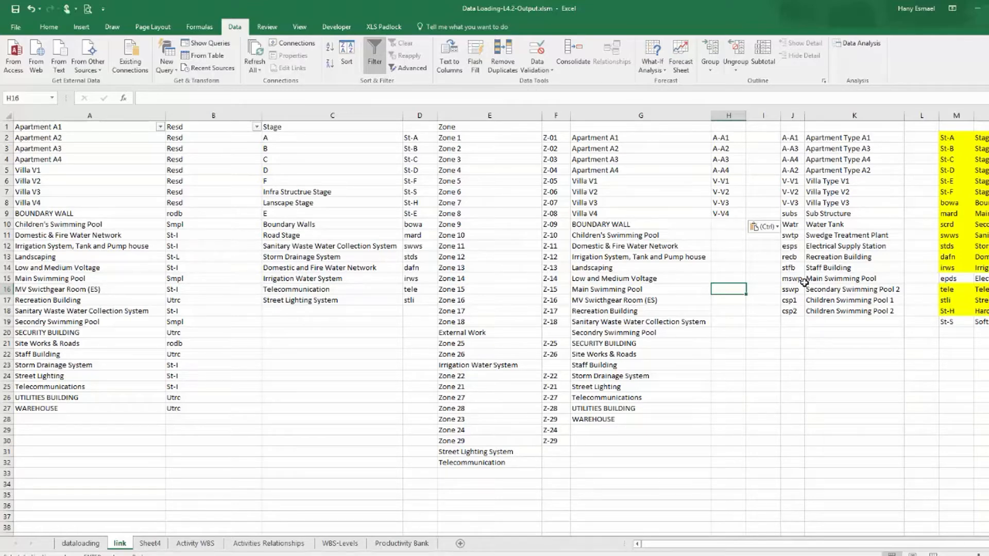
Try to write a VLOOKUP in the WBS-L-4 column referencing the link sheet's villa name and code columns.
click(79, 545)
drag(707, 551, 903, 551)
click(925, 163)
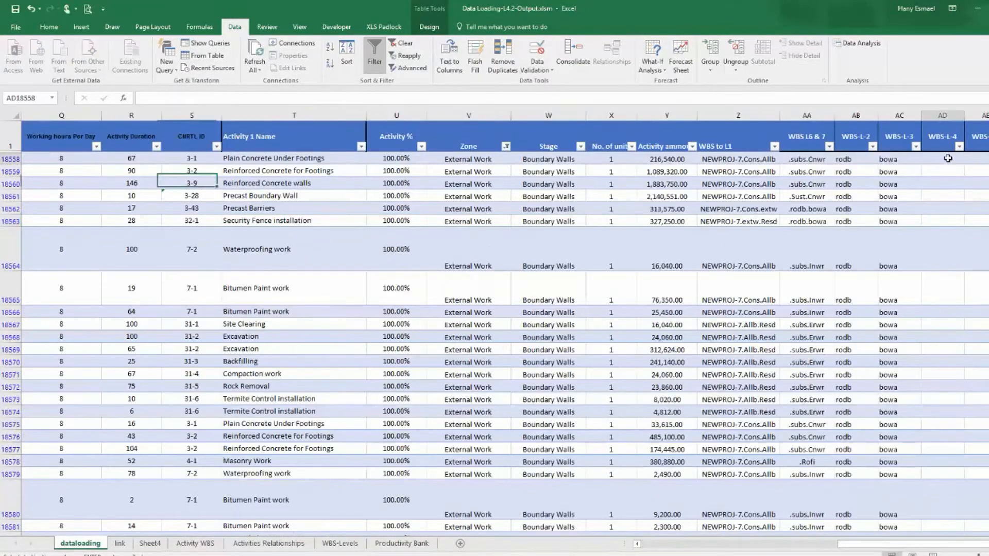
text(=vl)
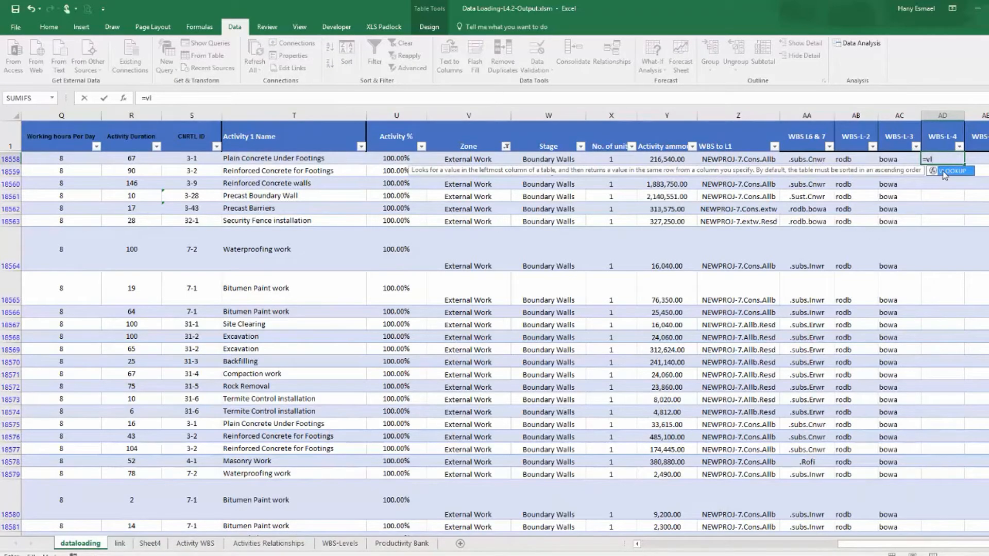
double_click(945, 175)
click(119, 543)
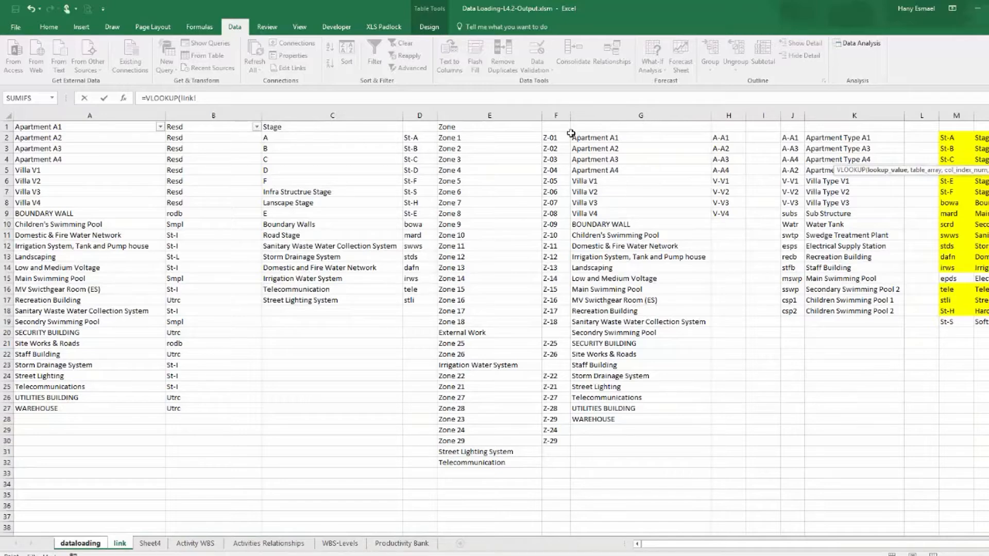
drag(640, 114, 727, 113)
drag(502, 109, 546, 113)
text(,2,)
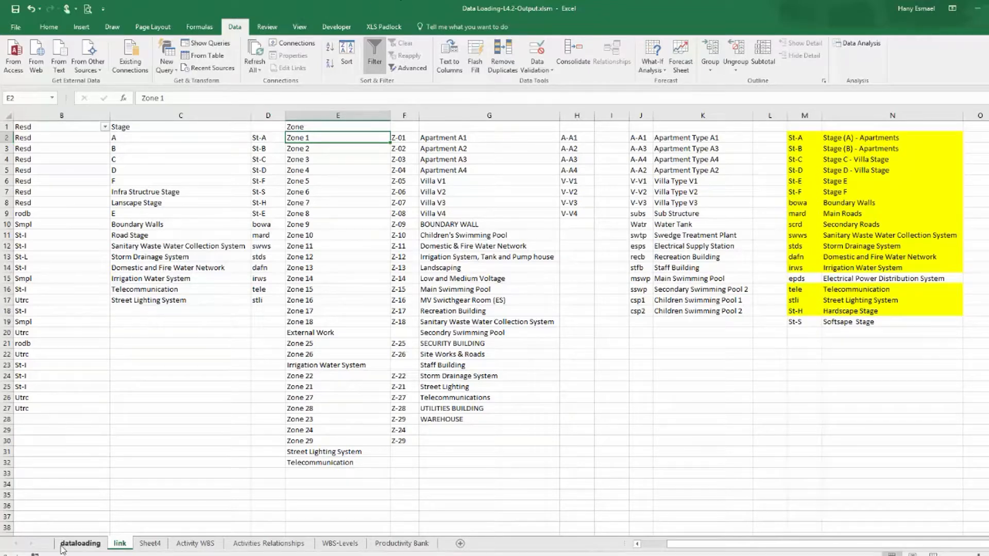
click(80, 544)
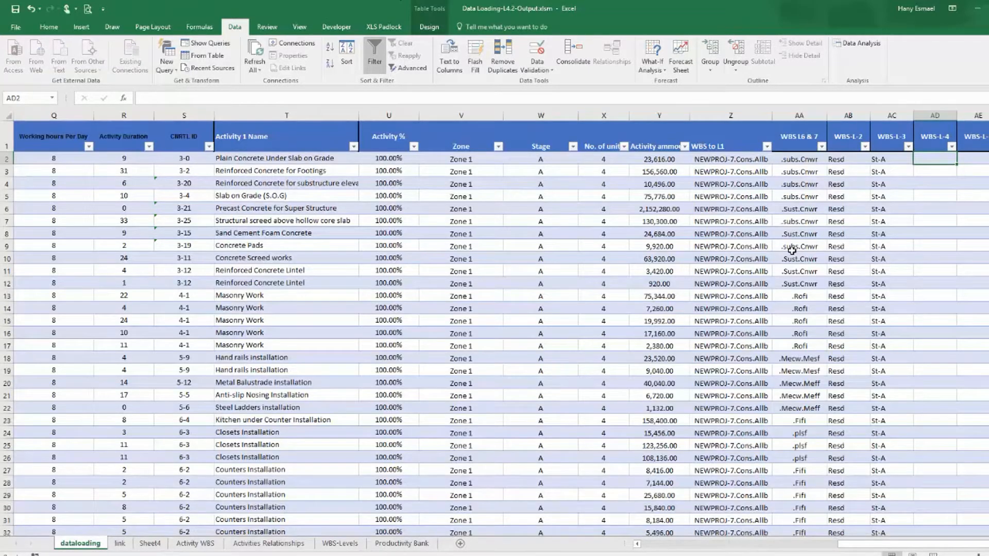
text(=vl)
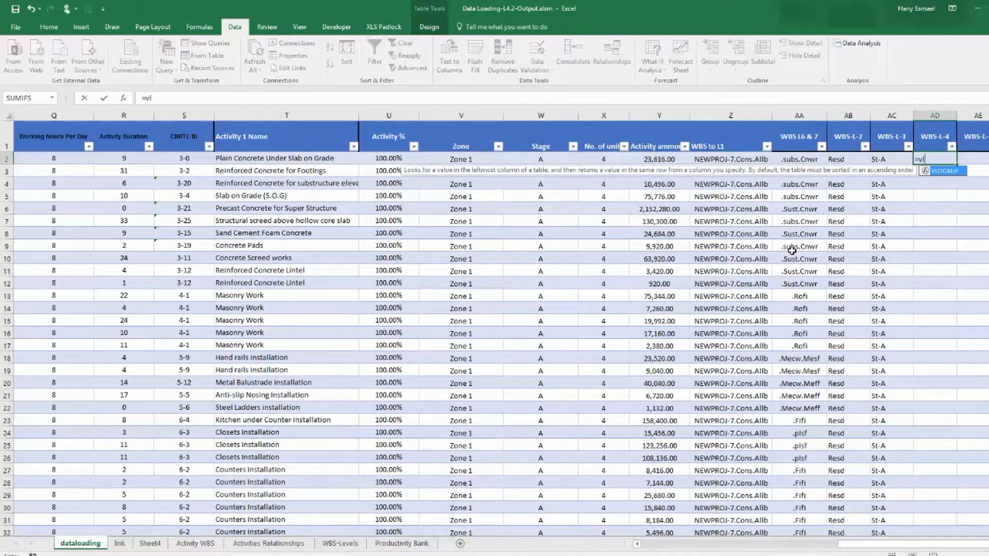
double_click(941, 172)
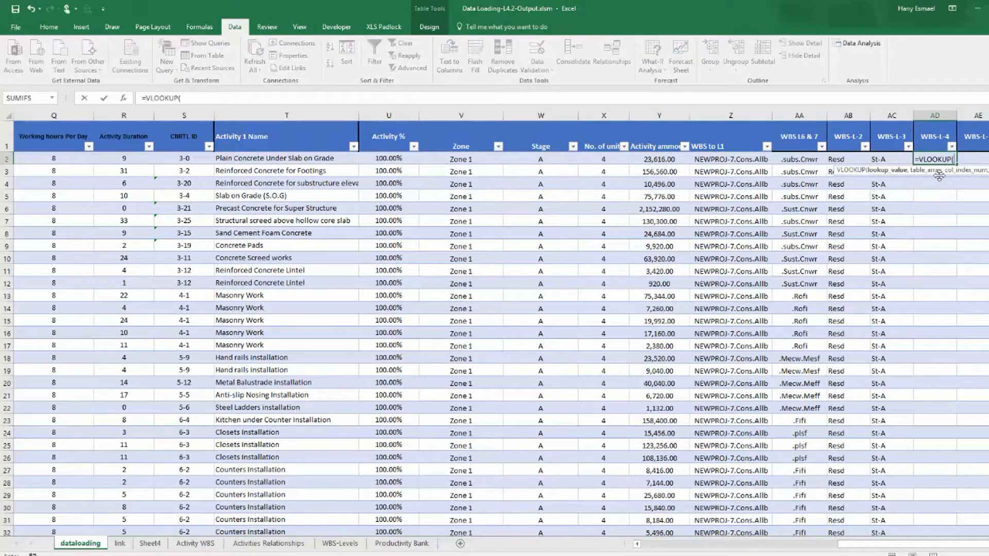
click(480, 157)
text(,)
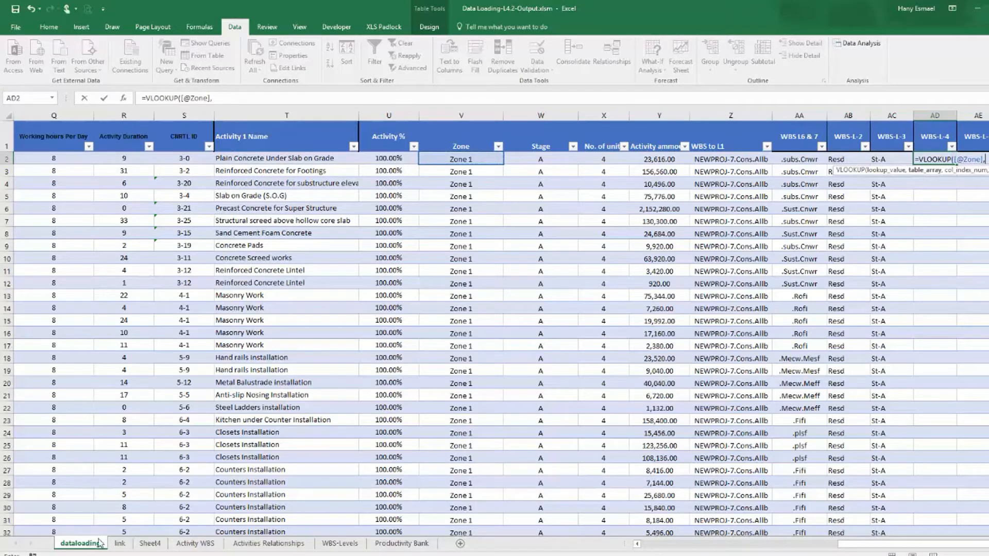
click(119, 544)
click(385, 116)
drag(385, 116, 397, 117)
text(,)
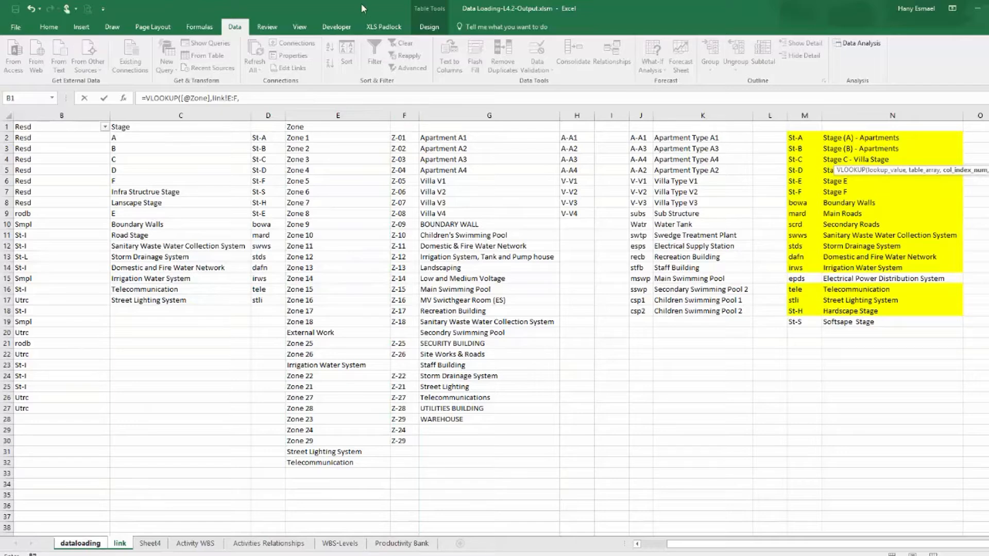
text(2,)
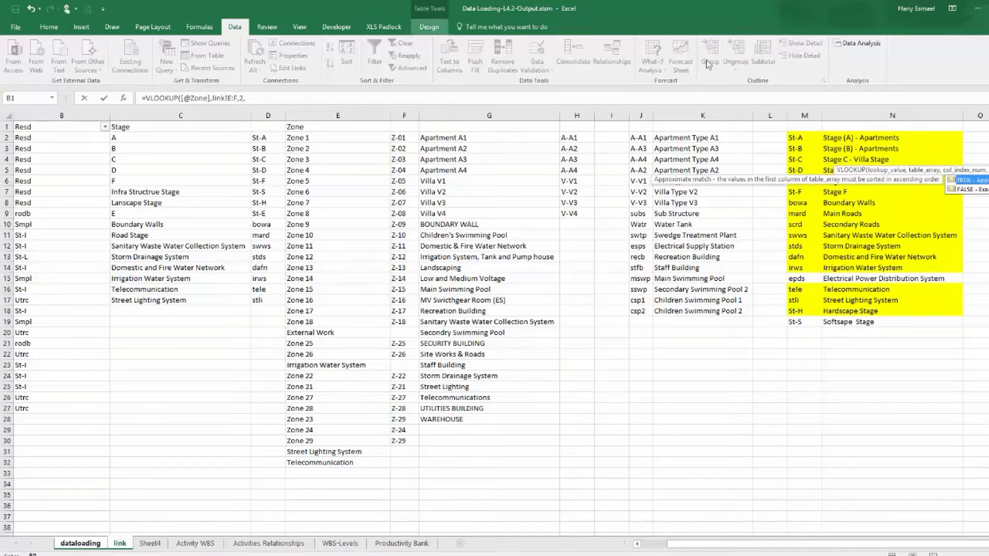
double_click(980, 189)
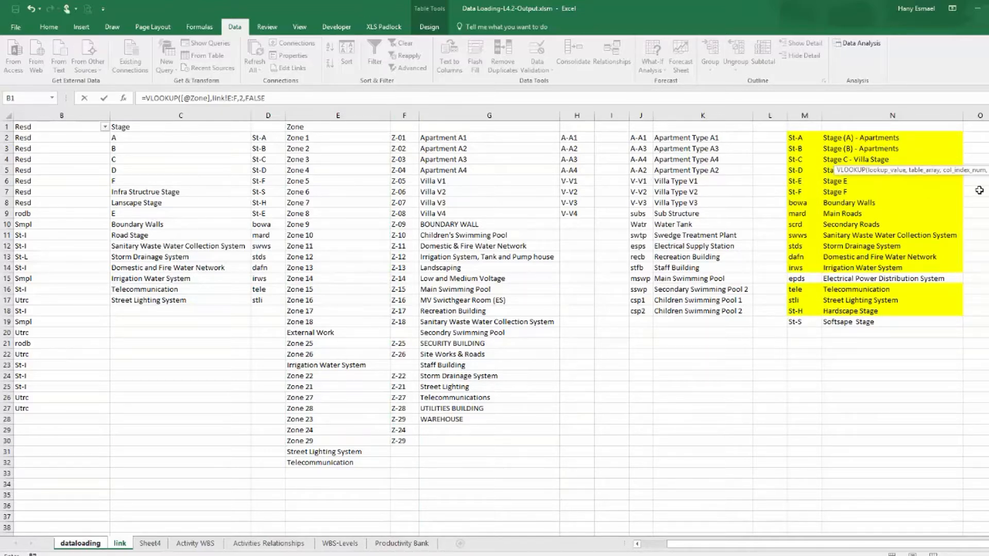
key(Return)
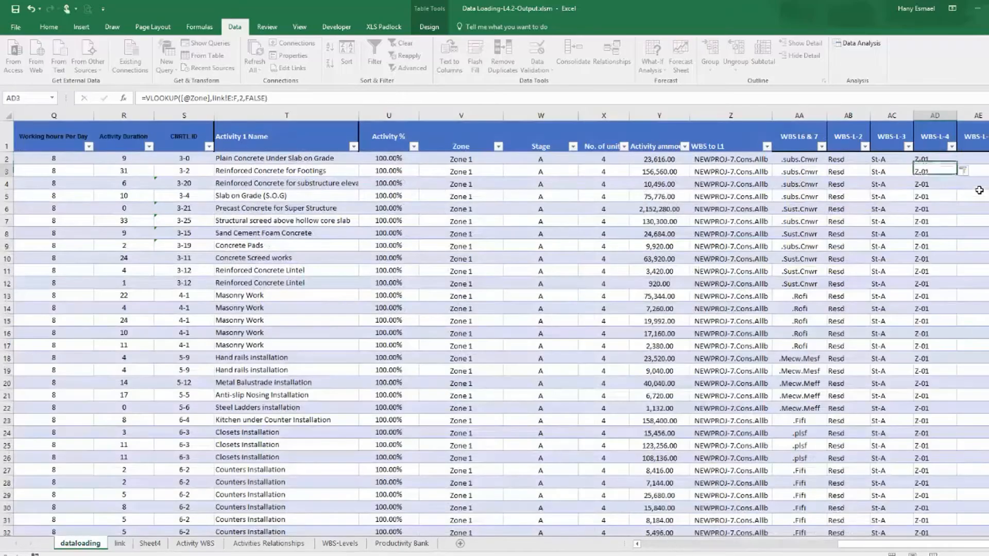
click(982, 157)
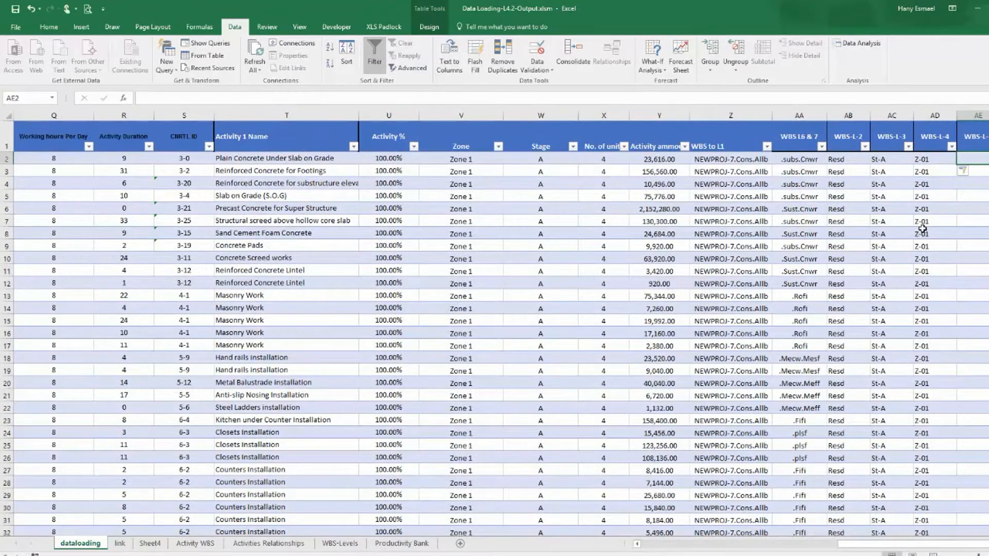
text(=vl)
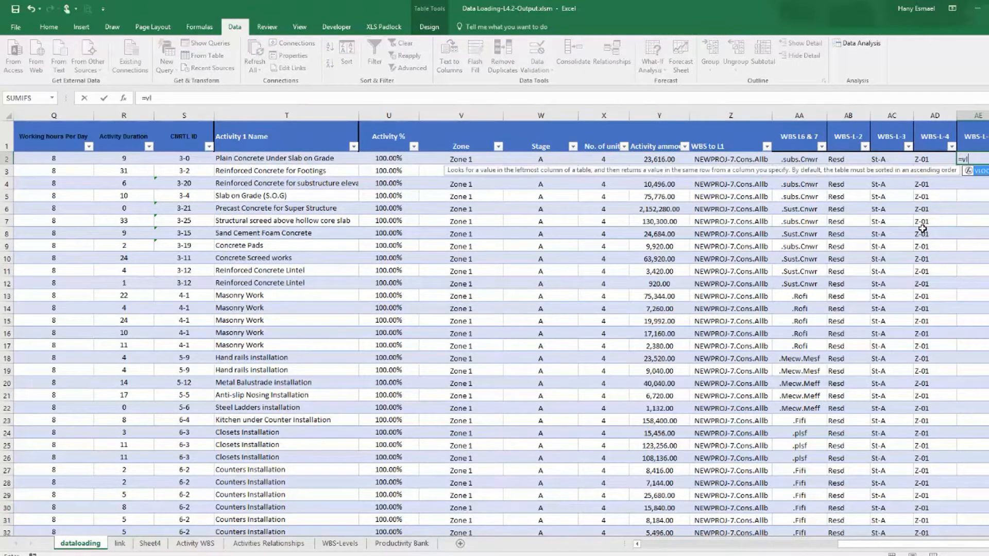
key(Tab)
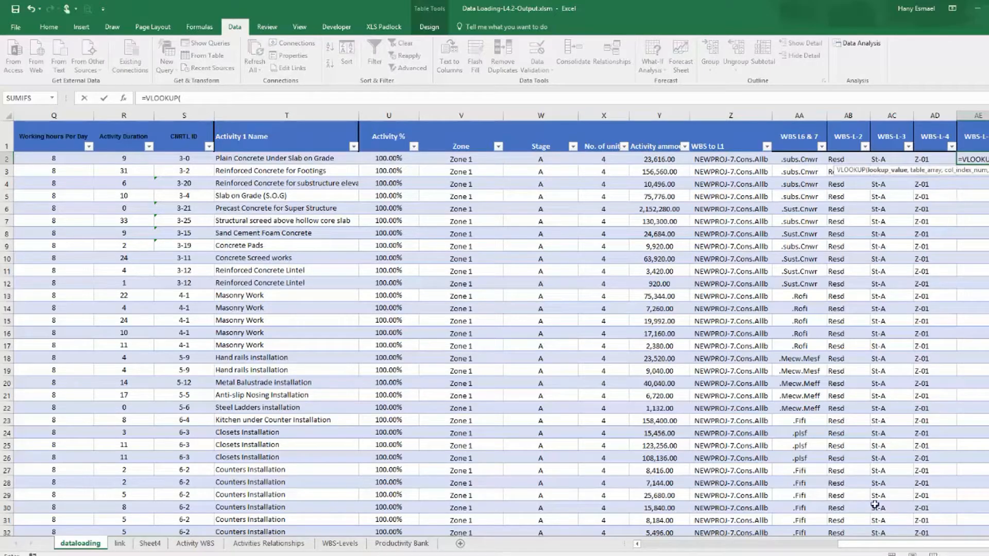
drag(873, 545, 664, 548)
click(189, 157)
text(,)
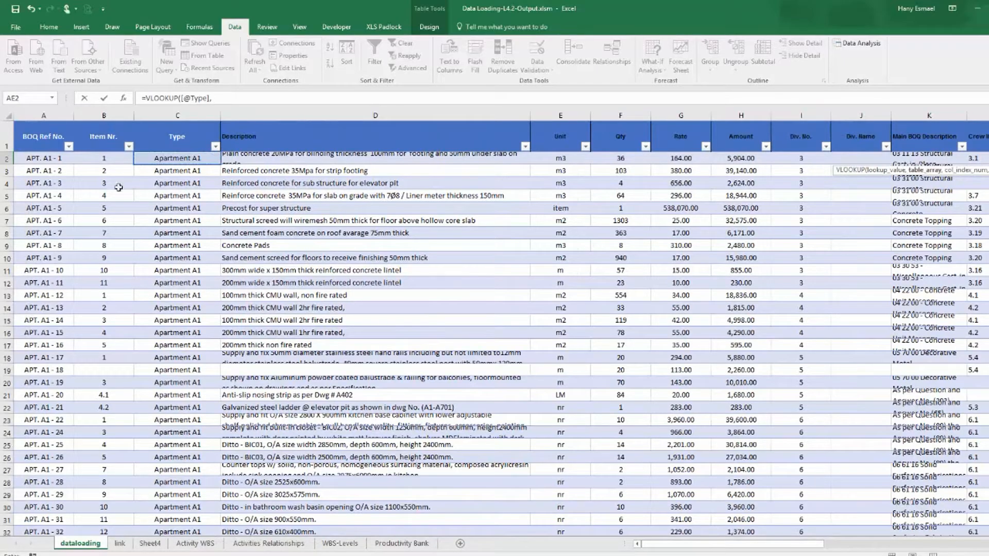
click(120, 544)
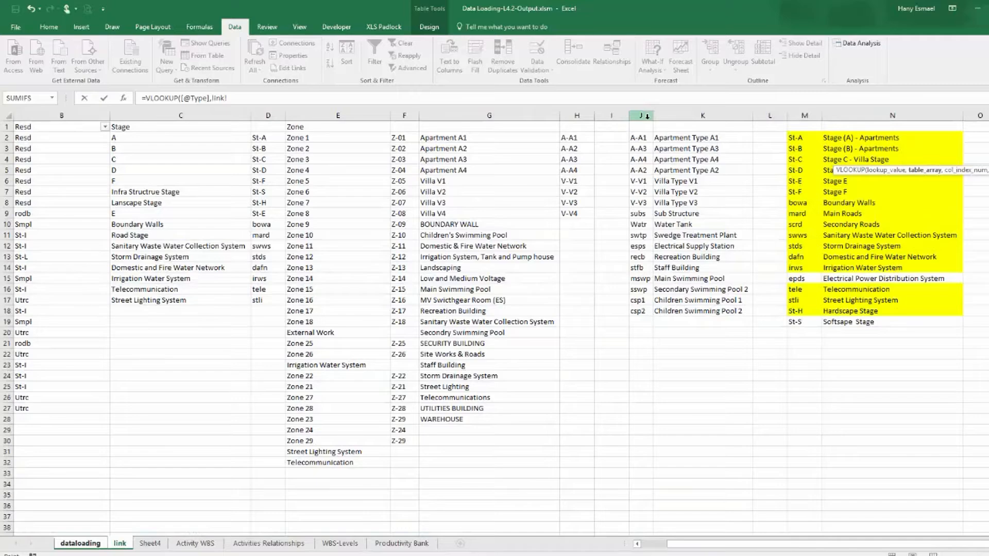
drag(515, 115, 574, 114)
text(,)
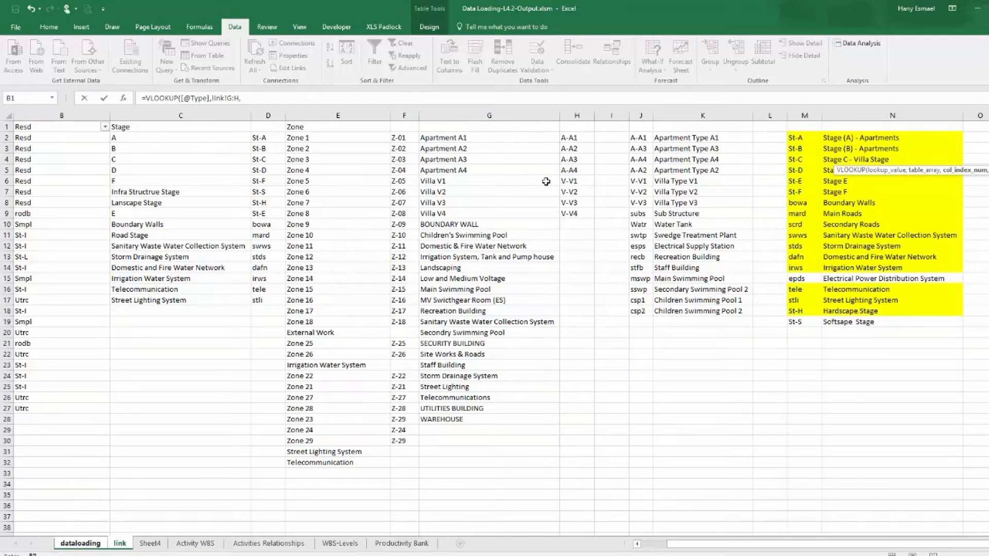
text(2,)
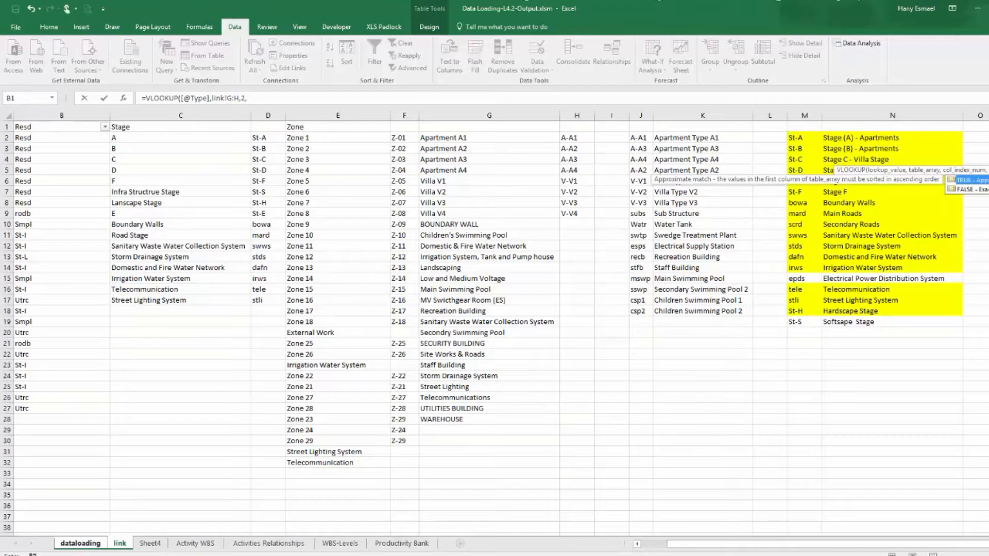
key(Down)
key(Tab)
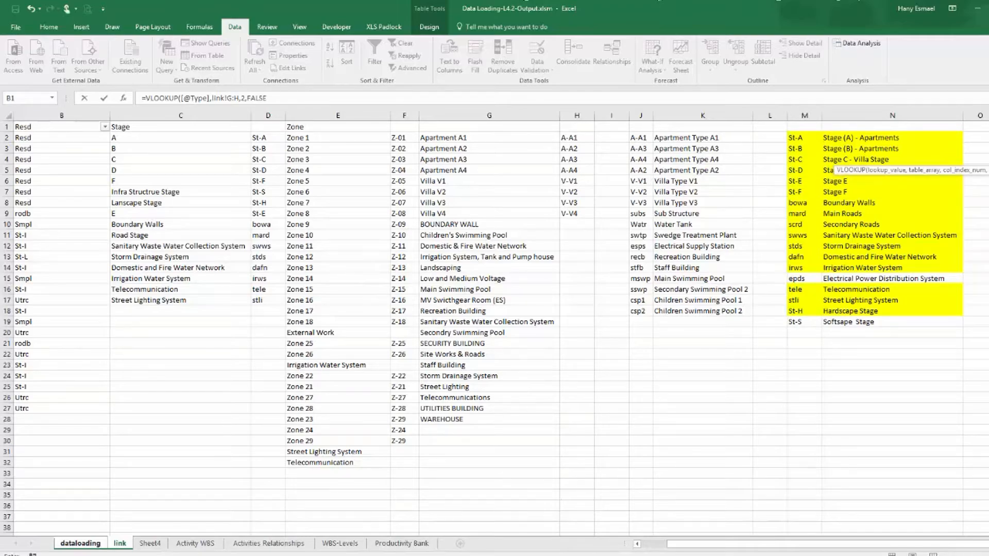
text())
key(Return)
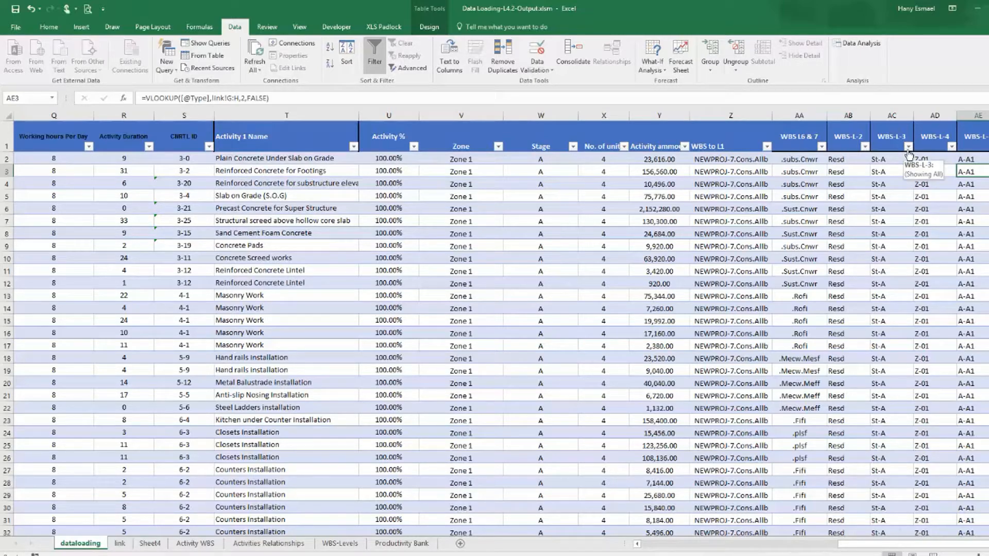
Review the filter value lists of the WBS-L-3 and WBS-L-4 columns.
click(908, 147)
drag(906, 270, 900, 236)
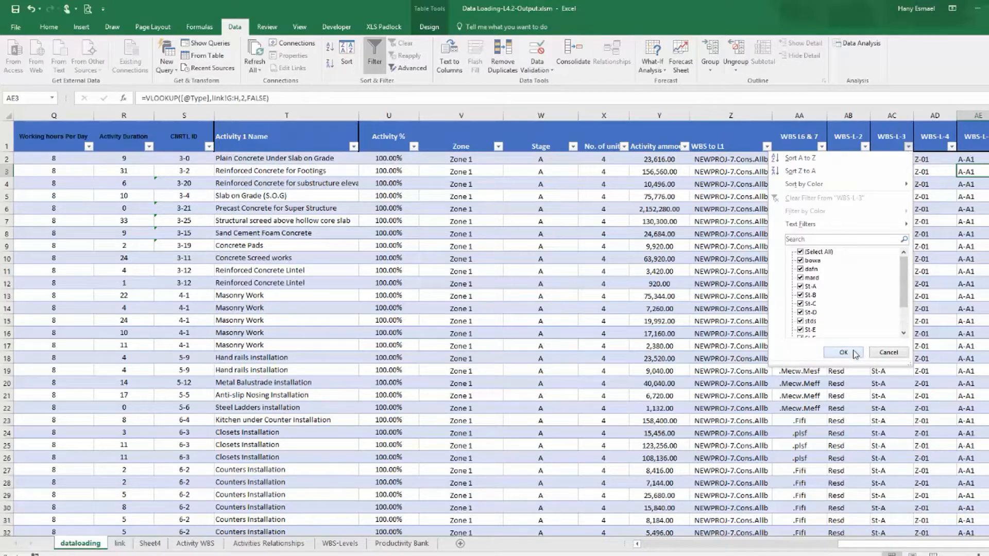
click(855, 355)
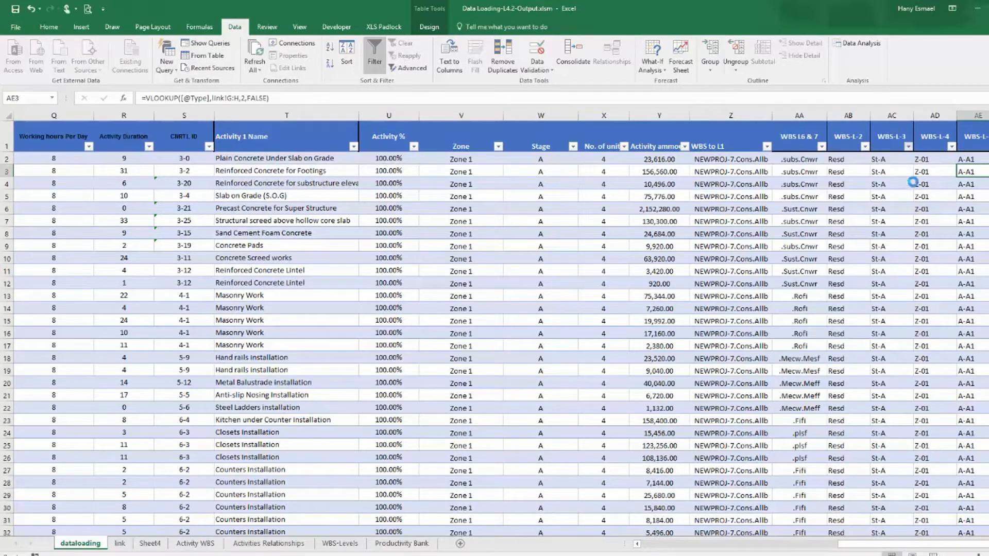
click(951, 148)
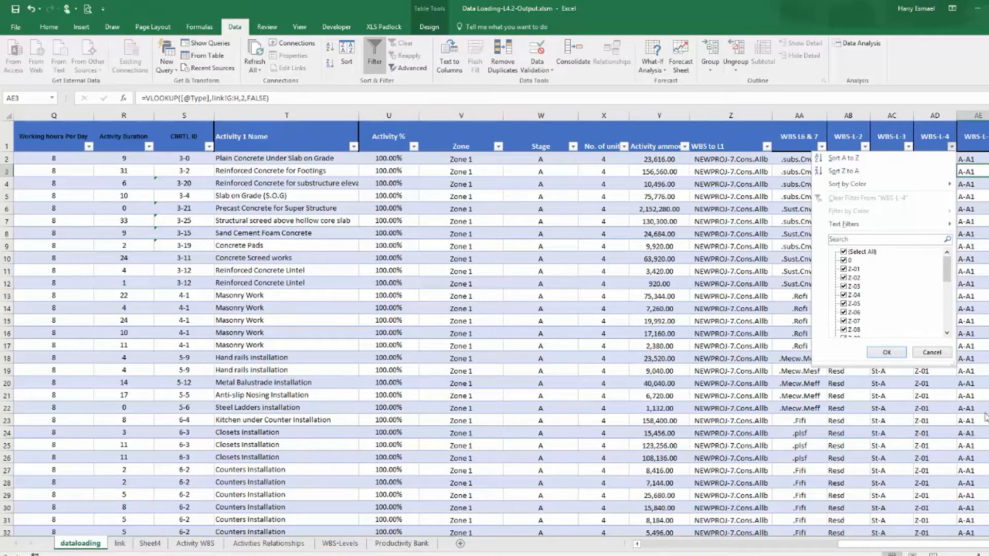
click(986, 544)
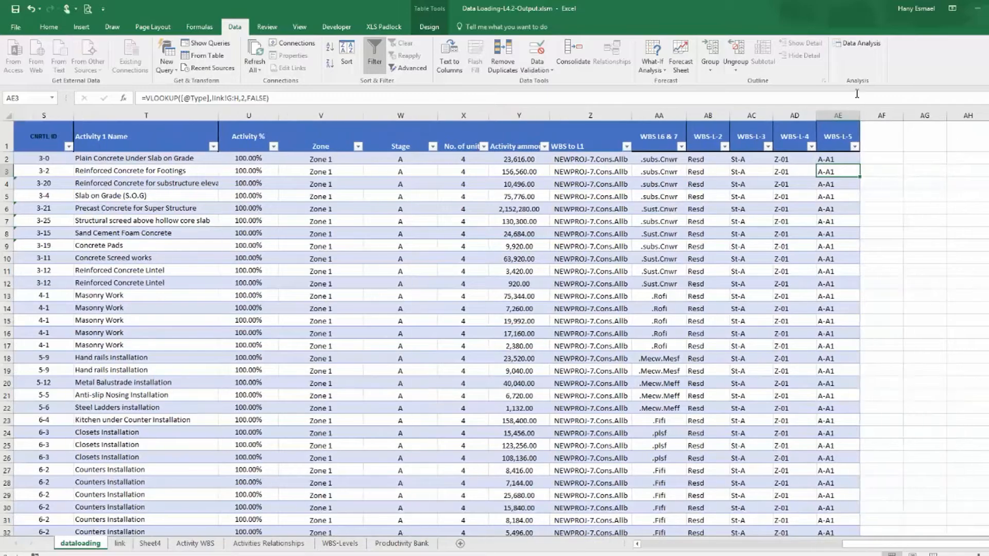
Add a new table column headed WBS after WBS-L-5 and save the workbook.
click(879, 139)
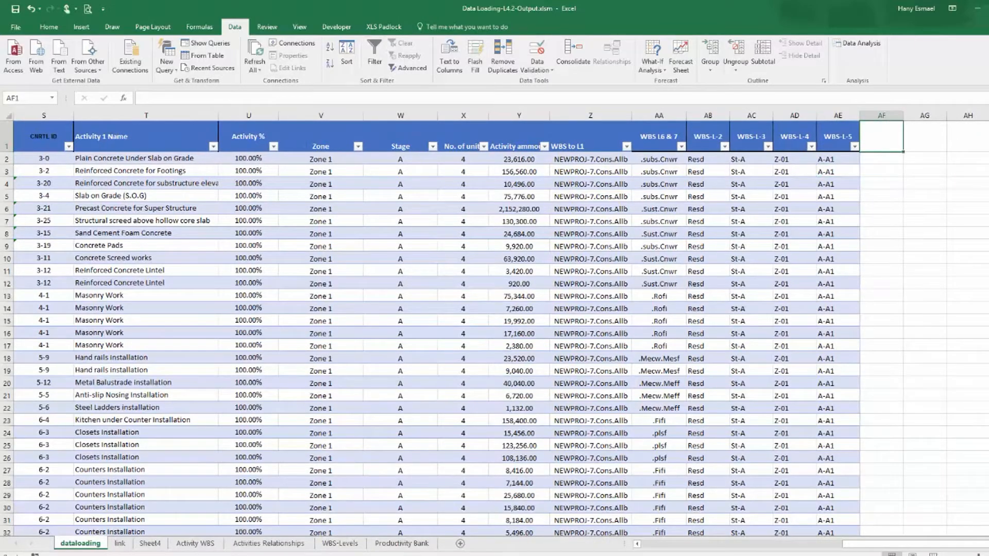
text(WBS)
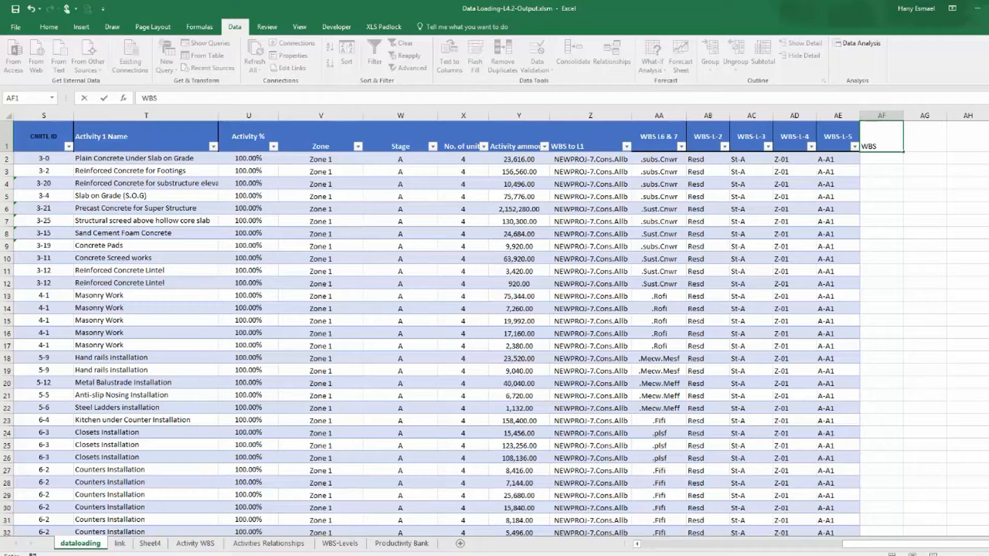
key(Return)
click(16, 10)
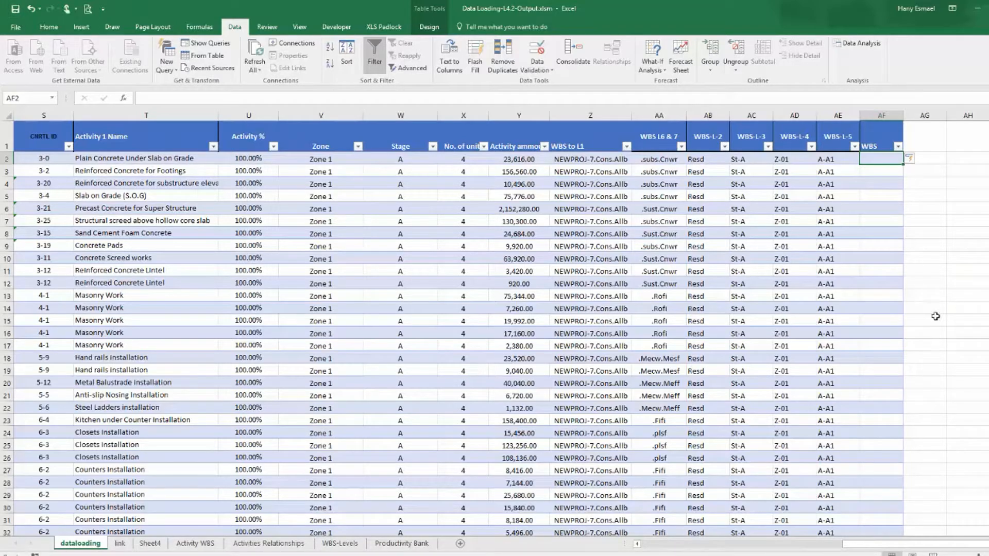
Fill the WBS column with a formula joining WBS to L1, WBS-L-2, WBS-L-3, WBS-L-4, WBS-L-5 and WBS L6 & 7 using &.
text(=)
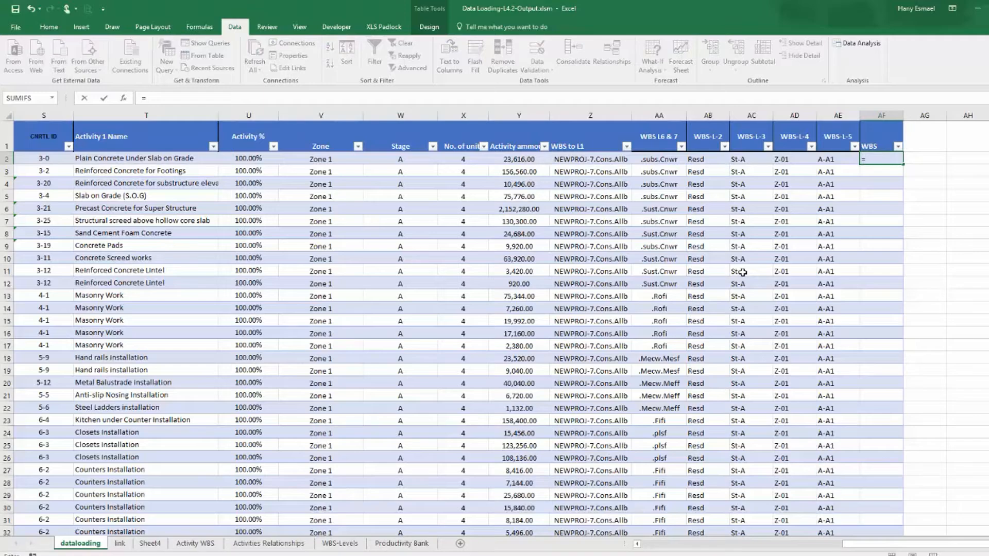
key(Left)
key(Left)
key(Left)
key(Left)
key(Left)
key(Left)
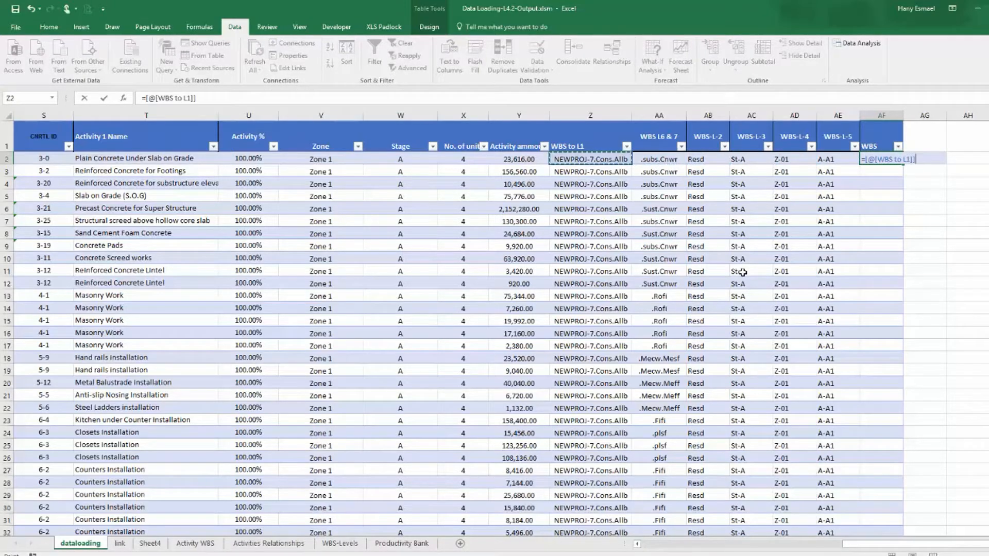
text(&)
click(707, 159)
text(&)
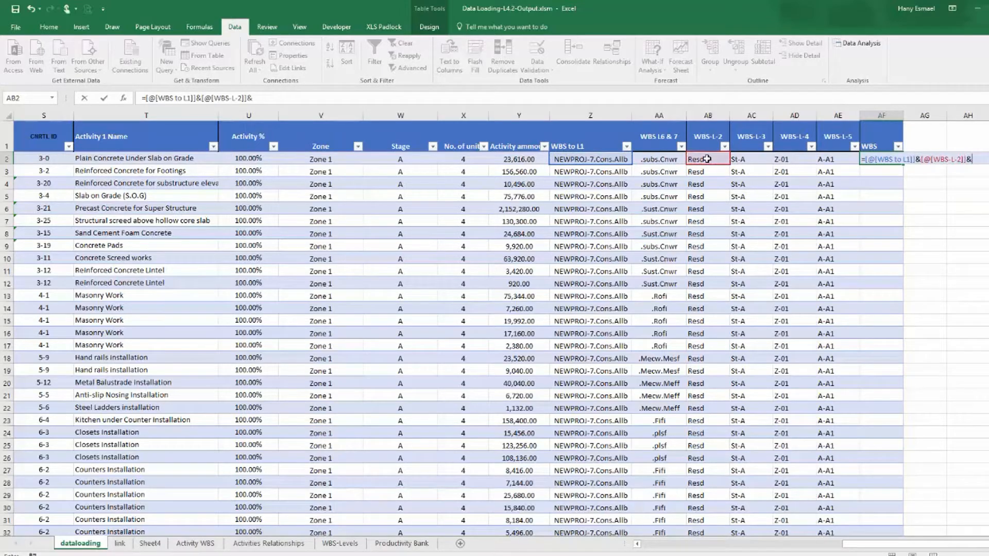
click(742, 158)
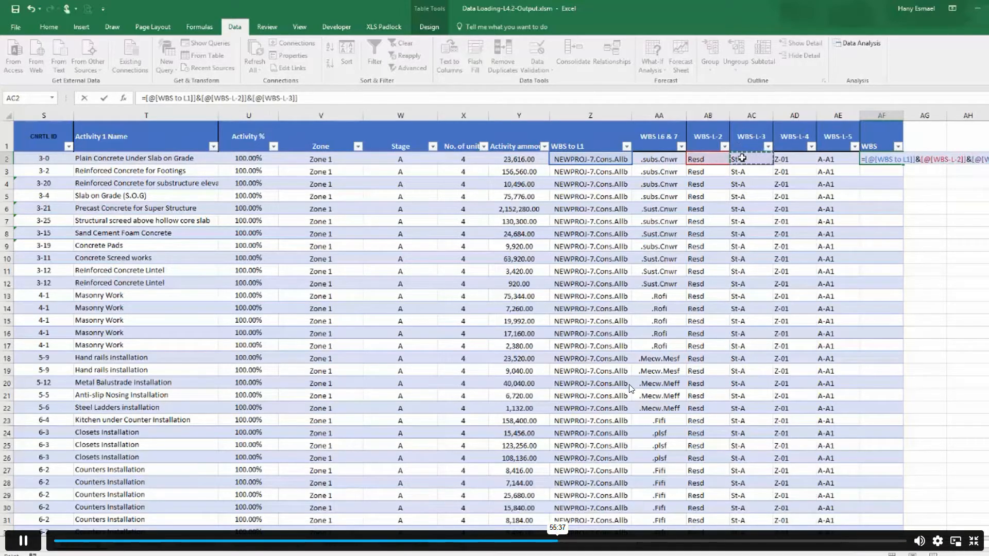
text(&)
click(804, 160)
text(&)
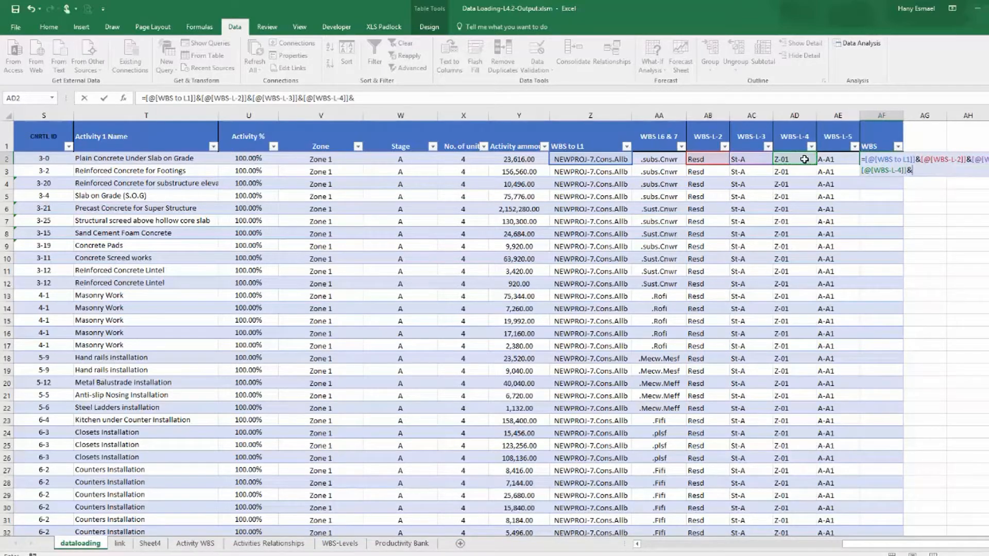
click(831, 158)
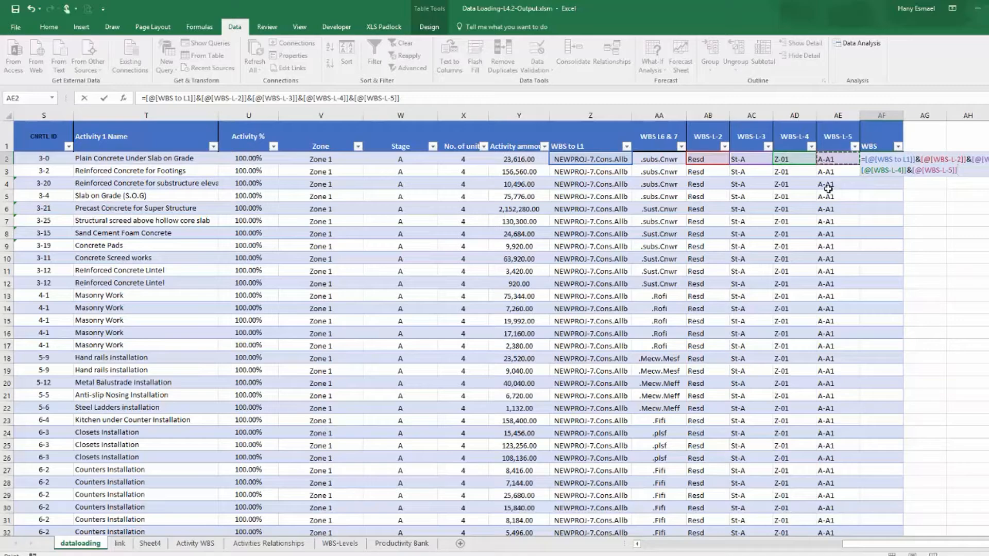
text(&)
click(656, 159)
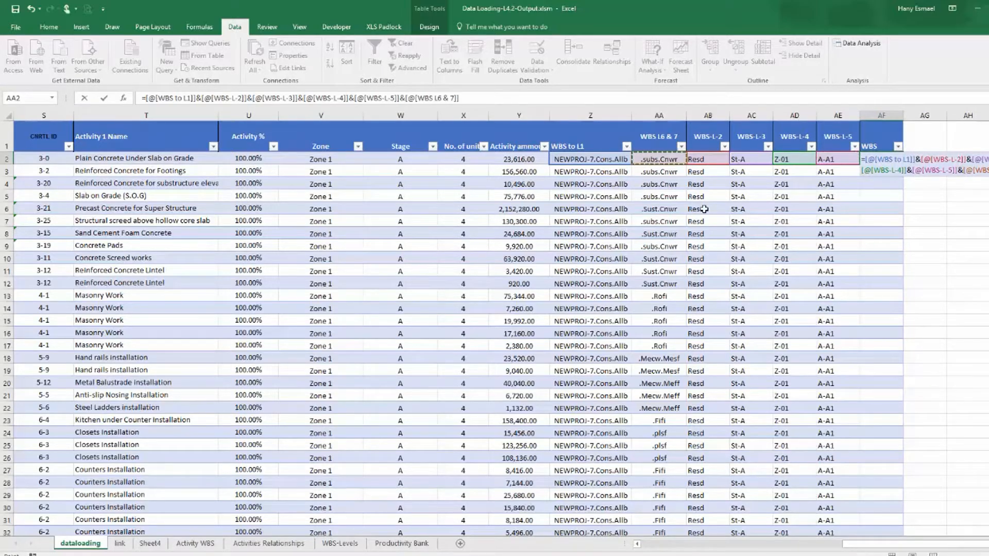
key(Return)
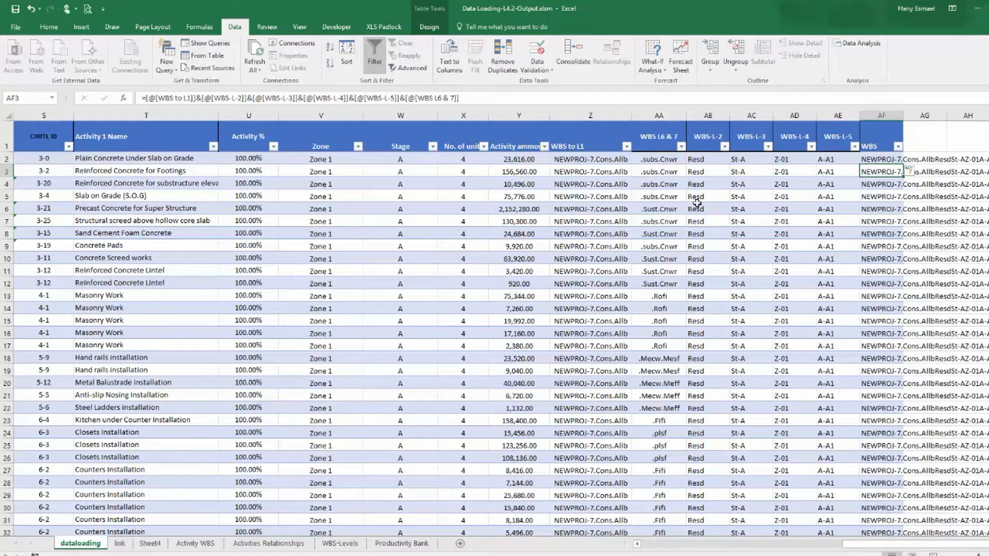
Widen the WBS column and temporarily filter WBS-L-4 to 0 to inspect those rows' WBS codes, then clear the filter.
double_click(904, 114)
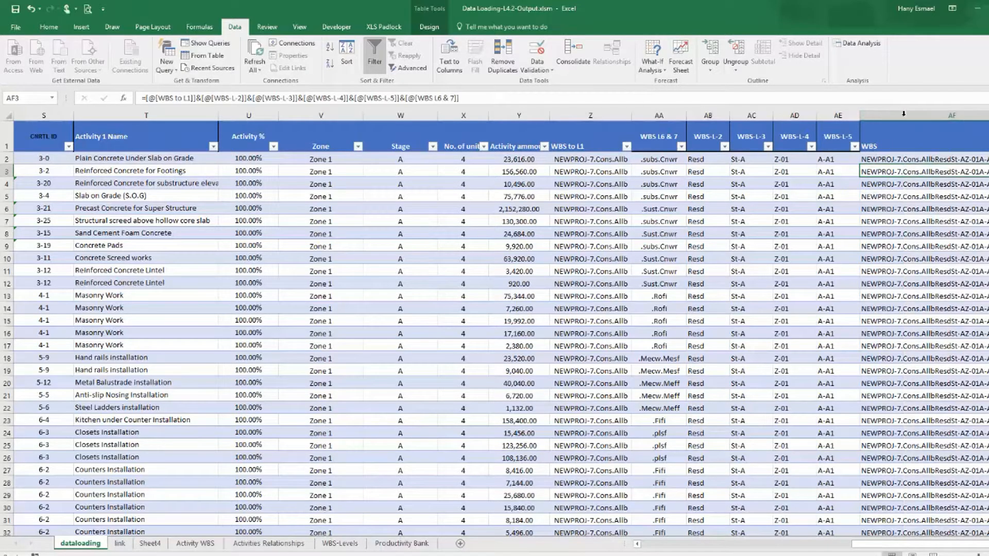
drag(920, 545, 926, 545)
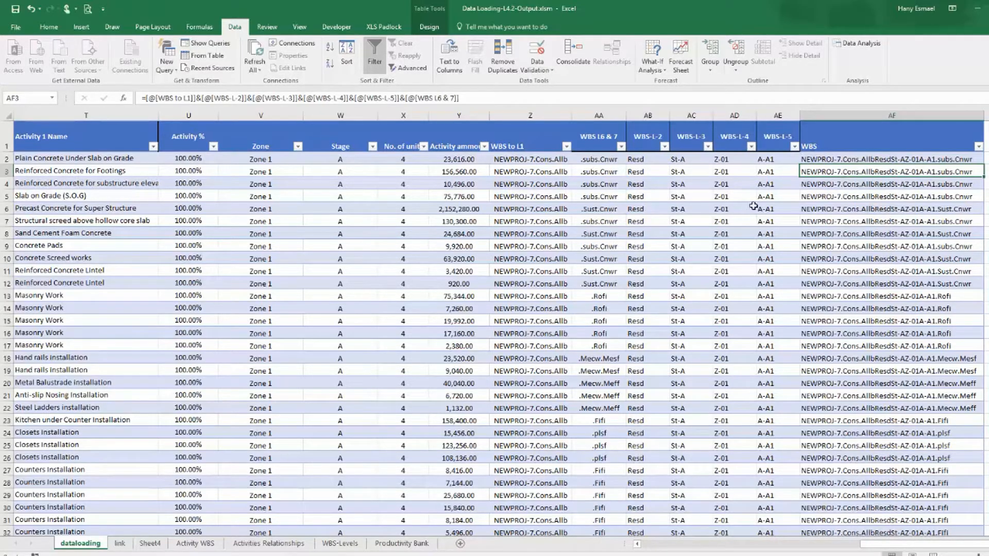
click(751, 146)
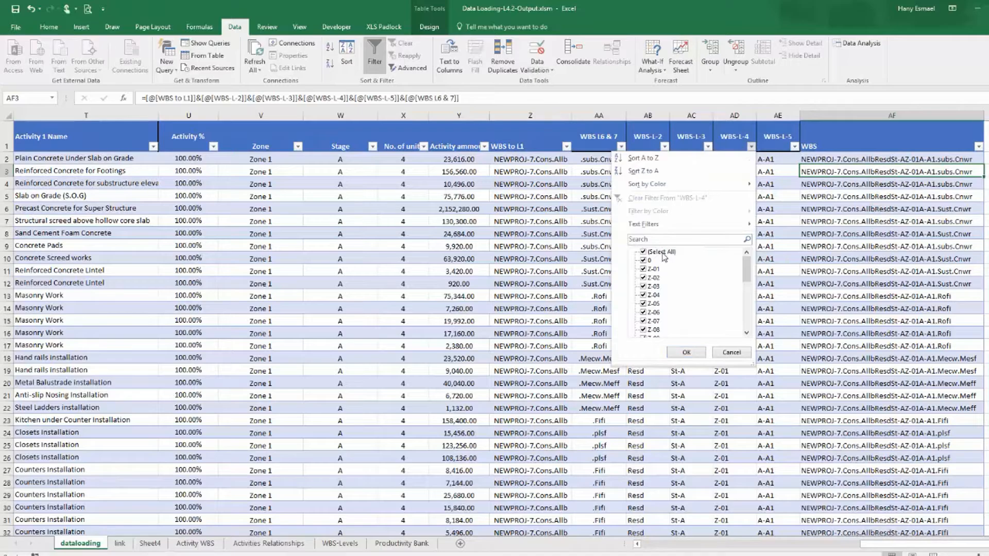
click(643, 252)
click(643, 260)
click(687, 352)
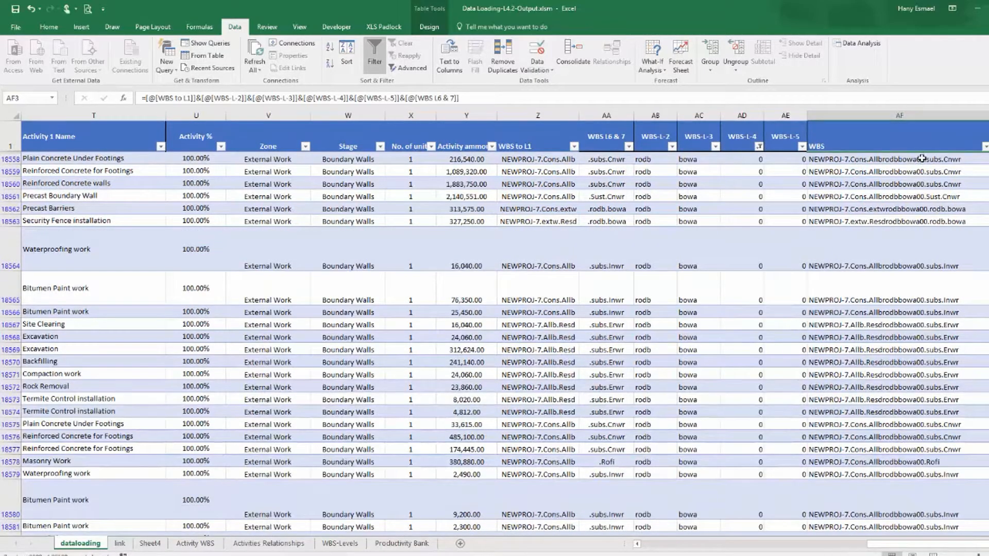
click(759, 146)
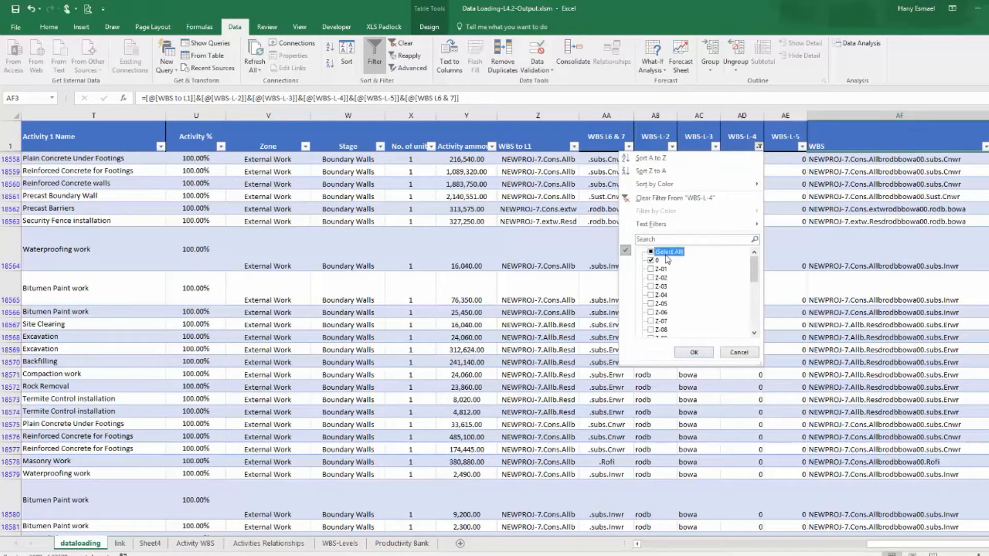
click(695, 353)
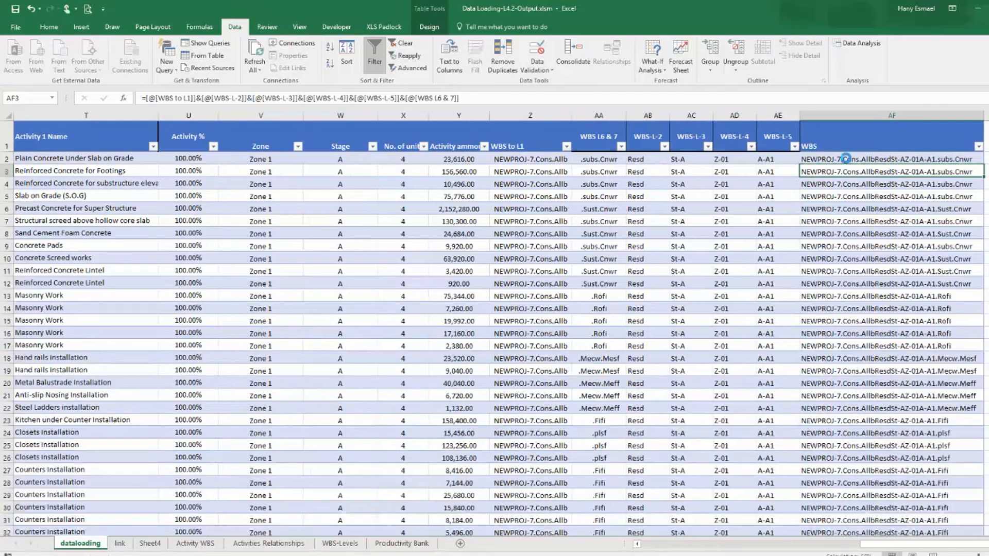
click(845, 158)
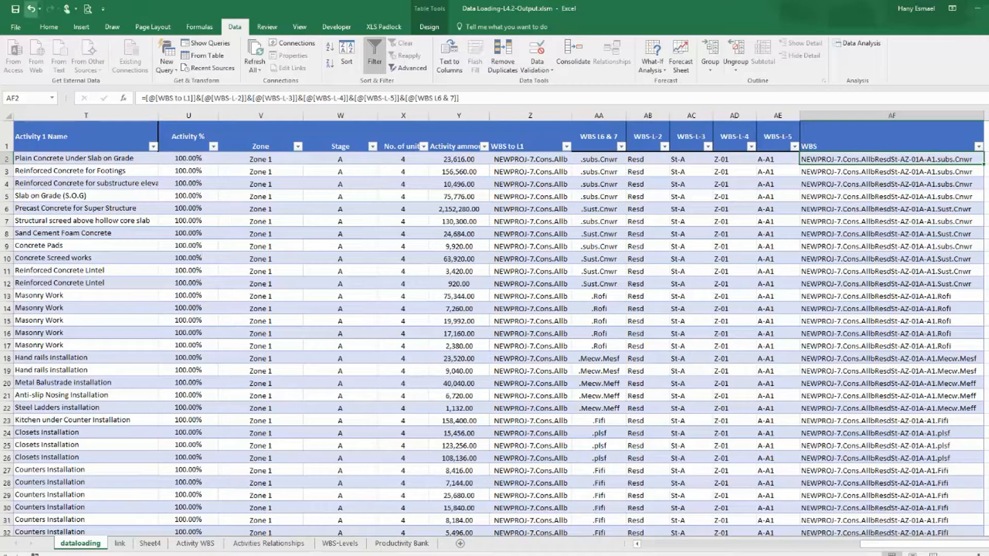
Review the WBS to L1 and WBS-L-2 formulas and the WBS-L-2 filter values.
click(549, 159)
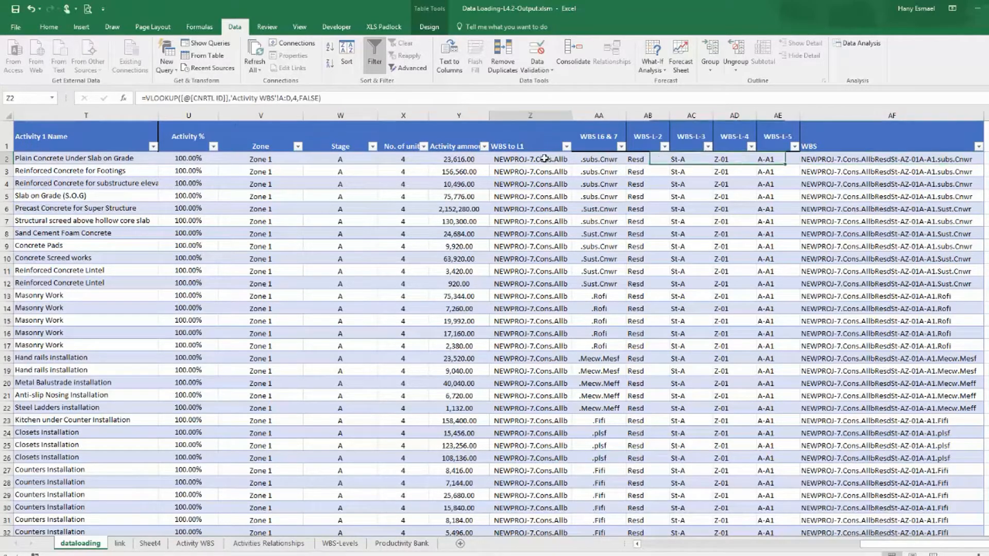
click(664, 146)
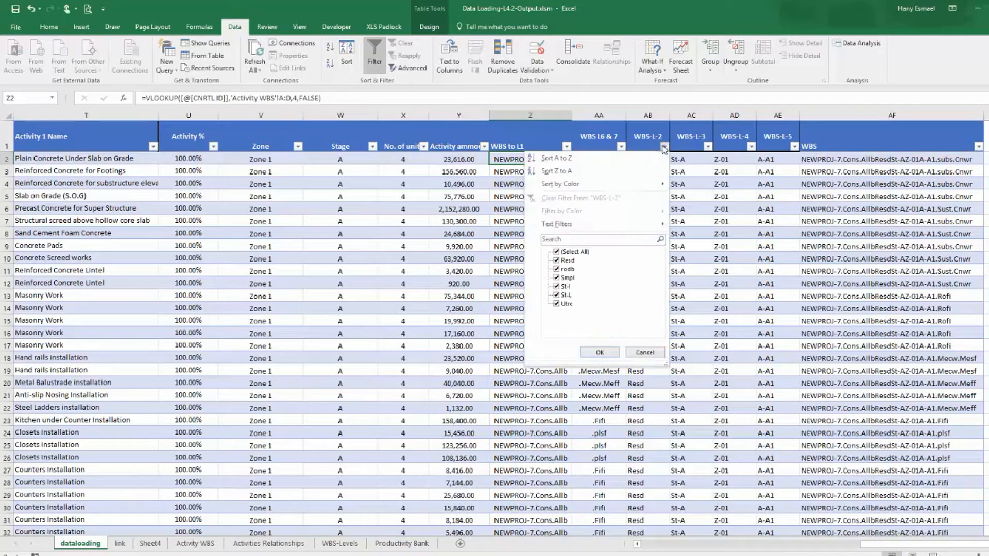
click(657, 352)
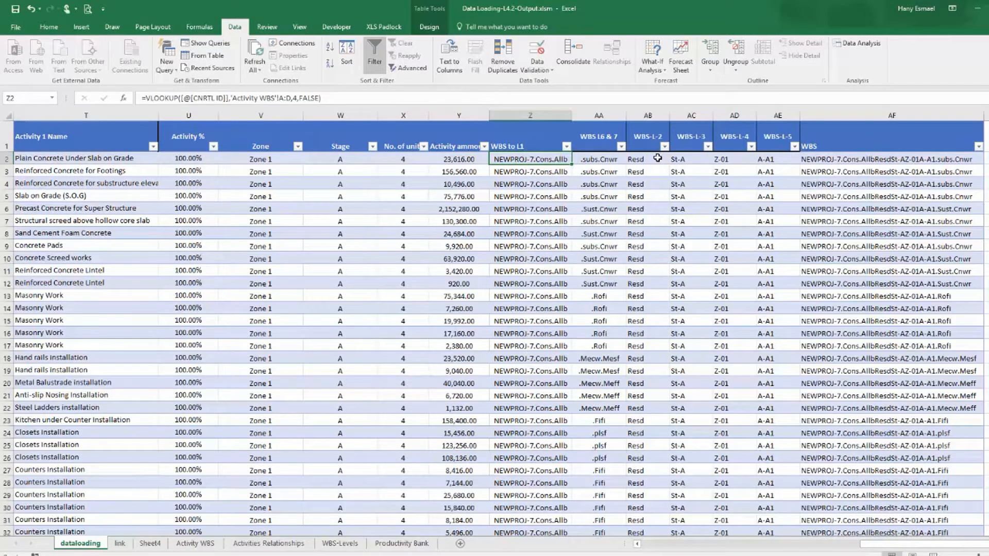
click(658, 158)
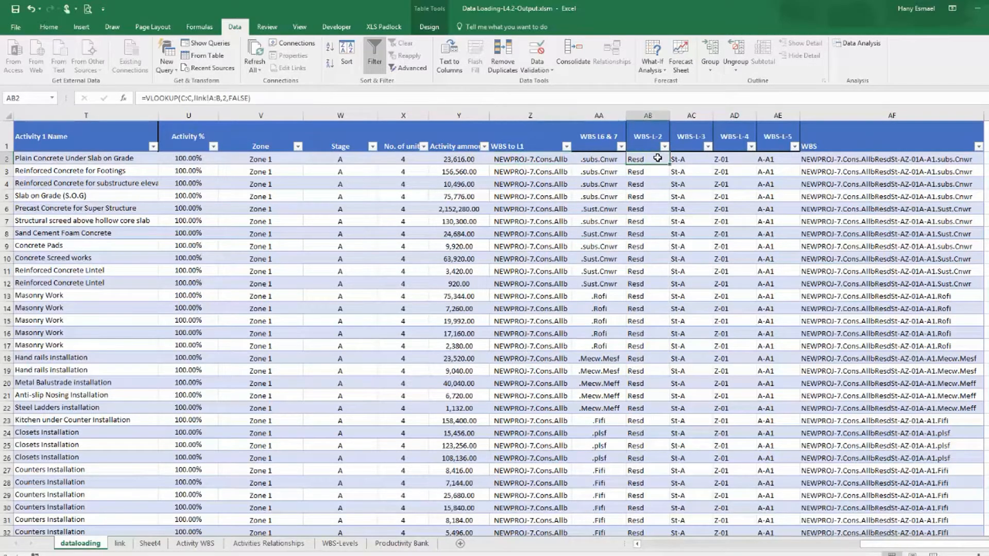
click(828, 161)
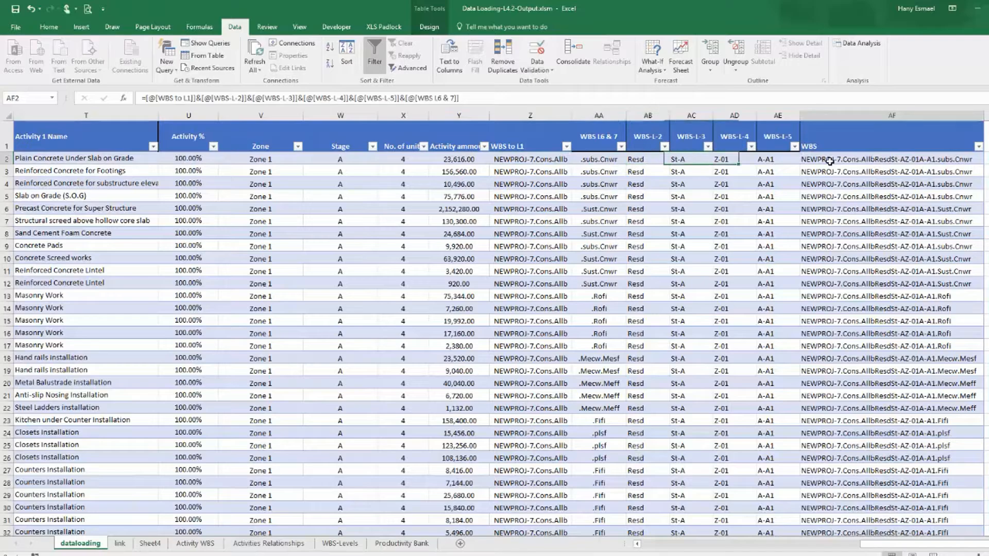
Insert a "." separator between WBS to L1 and WBS-L-2 in the WBS formula.
click(203, 99)
click(203, 98)
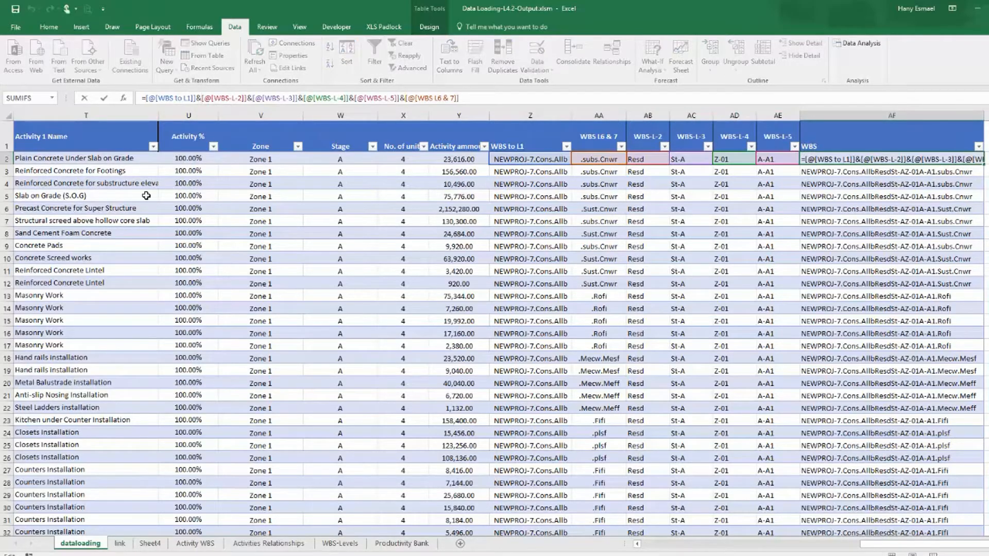
text(".")
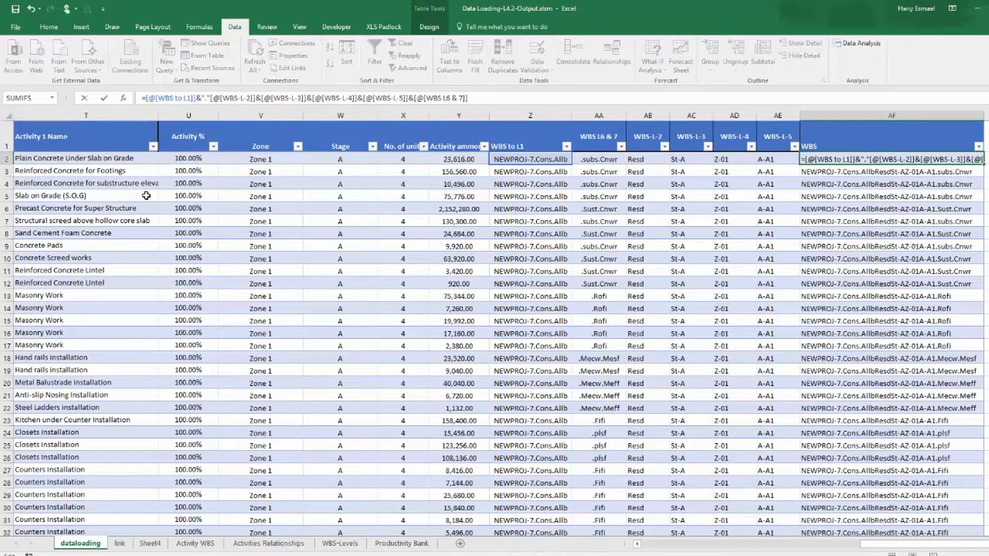
text(&)
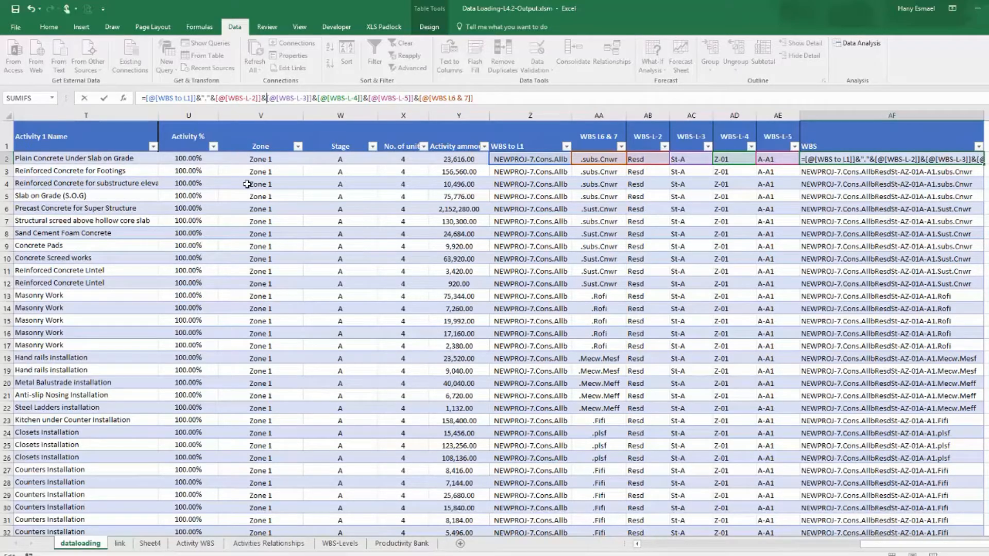
Replace the remaining level references after WBS-L-2 with IF([@[WBS-L-3]]>0,[@[WBS-L-3]],"") in the WBS formula.
text(()
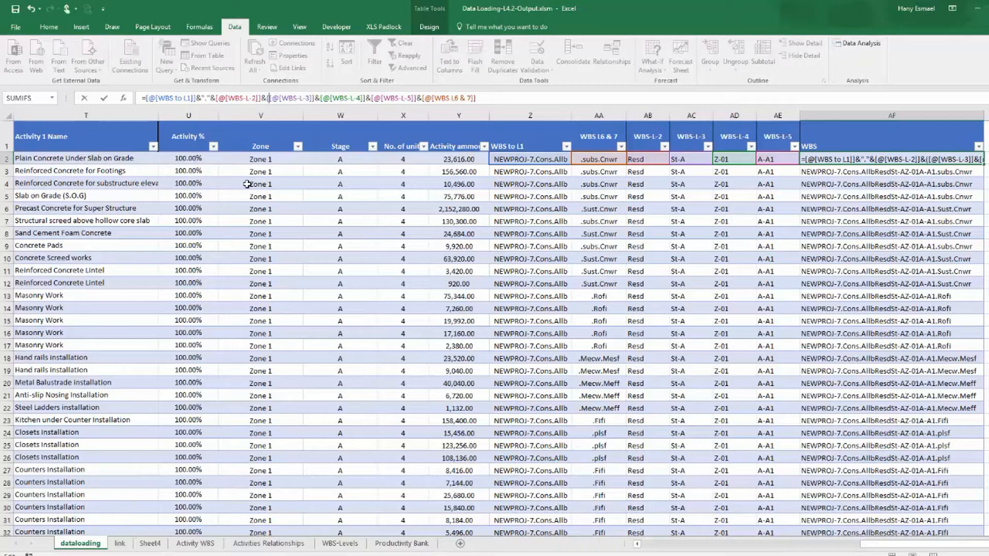
text(f)
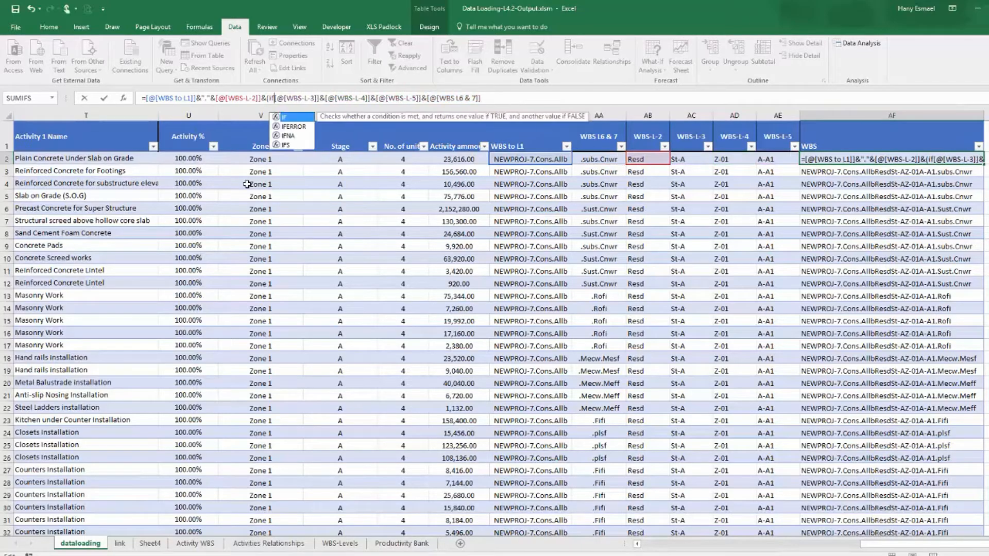
double_click(292, 117)
drag(278, 98, 324, 99)
key(ctrl+c)
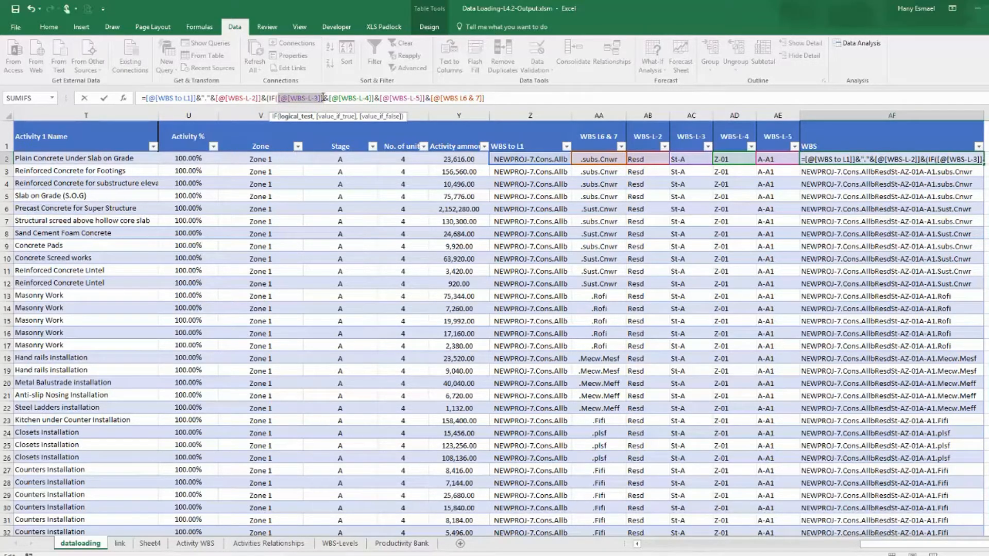
key(Right)
text(>)
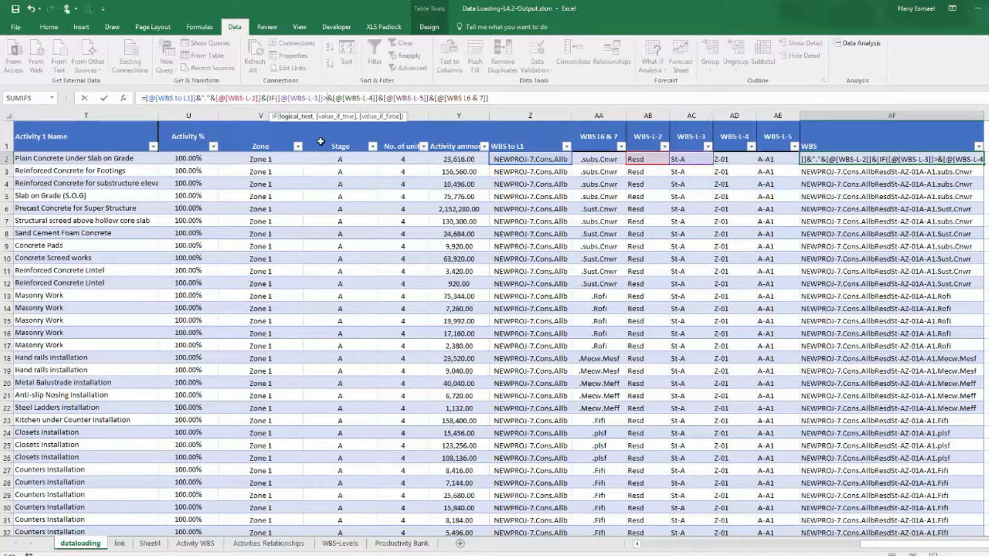
text(0)
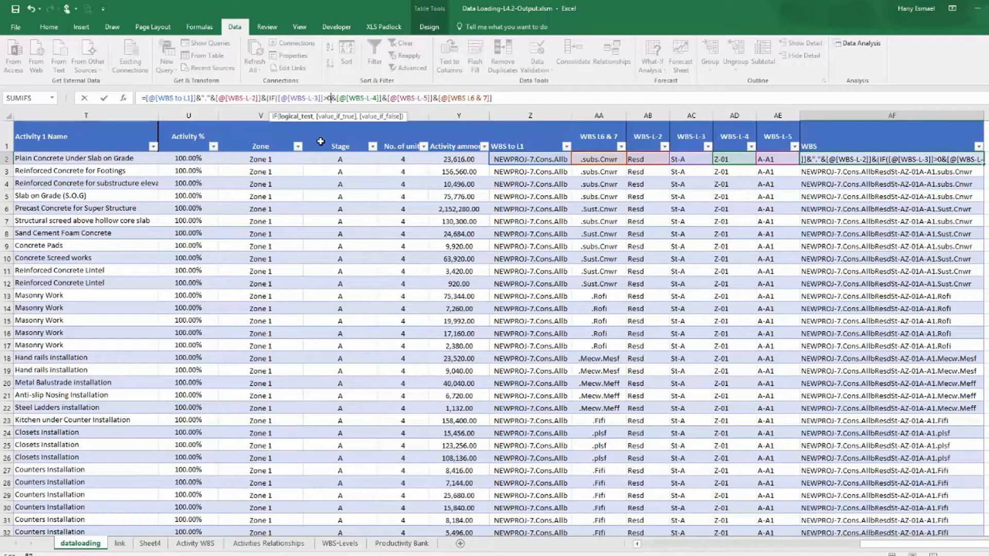
text(,)
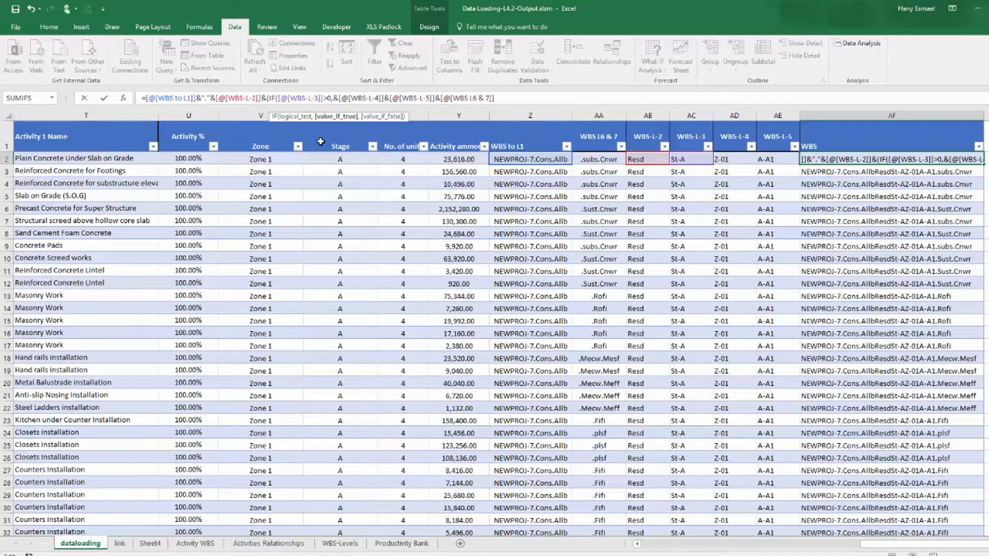
key(ctrl+v)
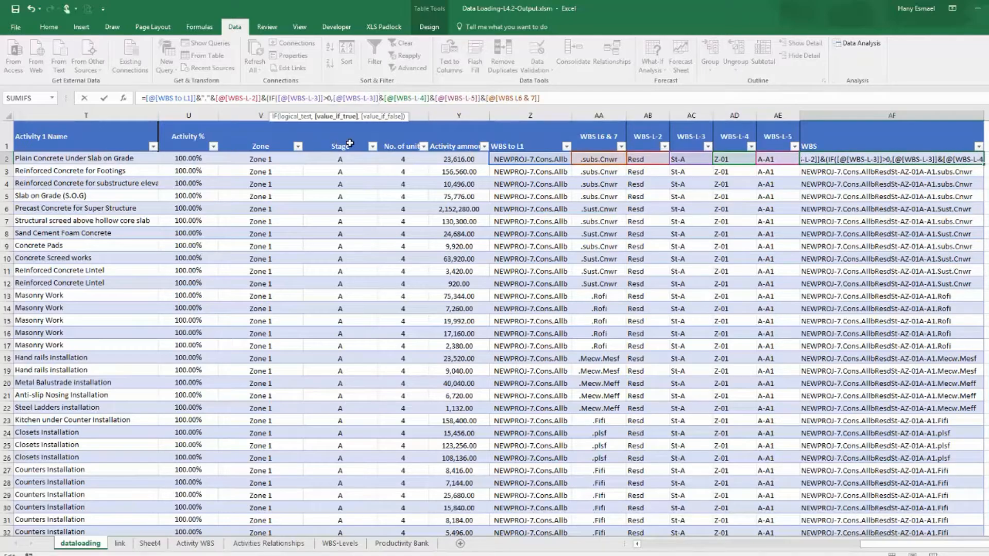
text(,)
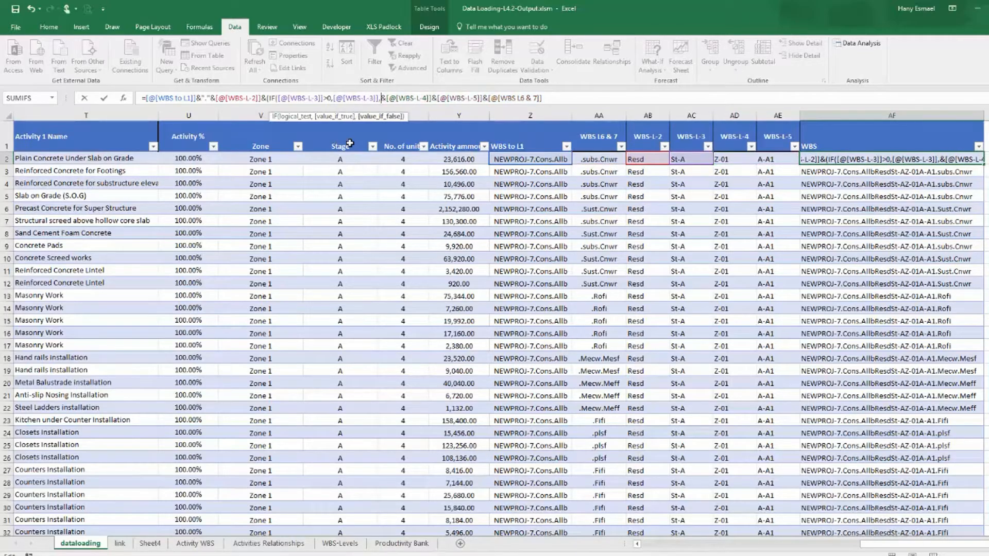
text("")
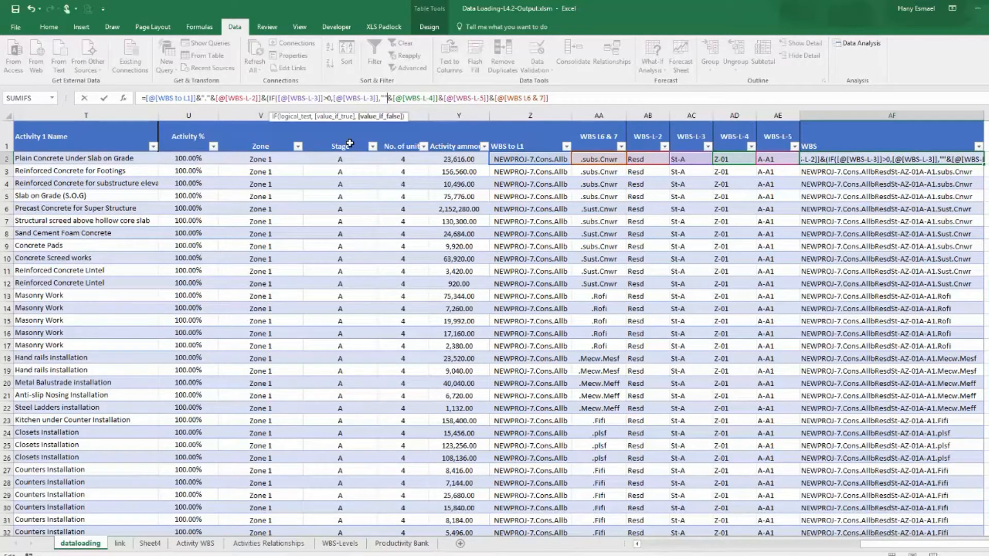
drag(389, 97, 582, 109)
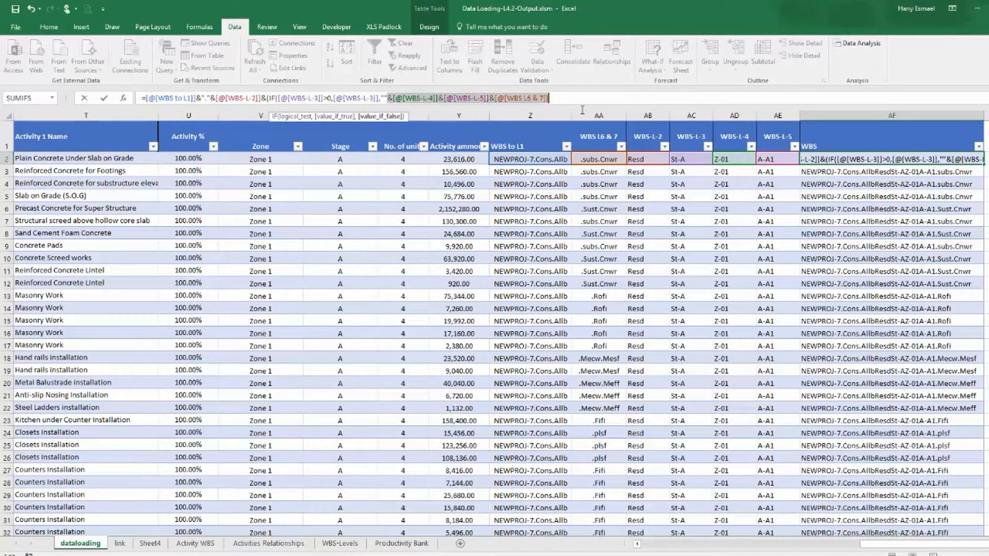
key(Delete)
key(Return)
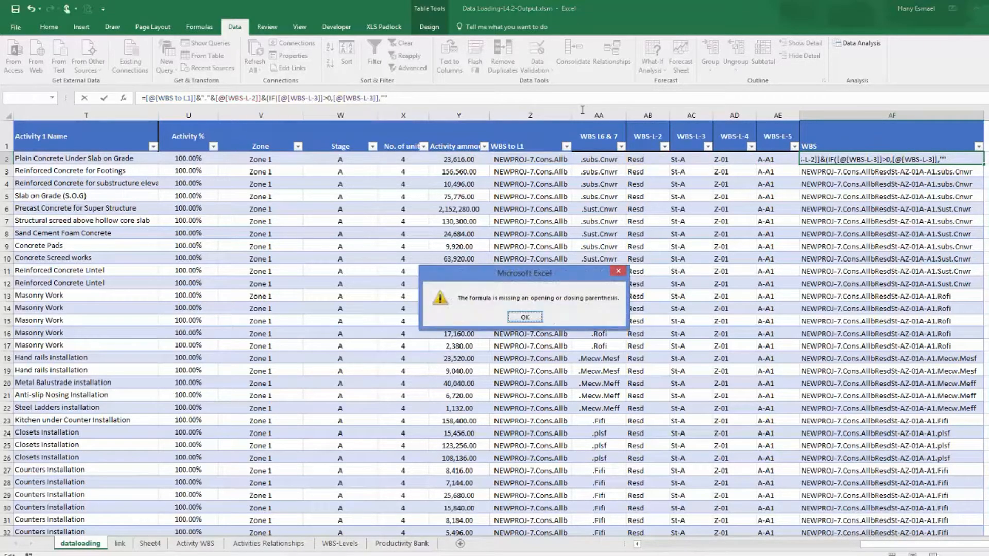
key(Return)
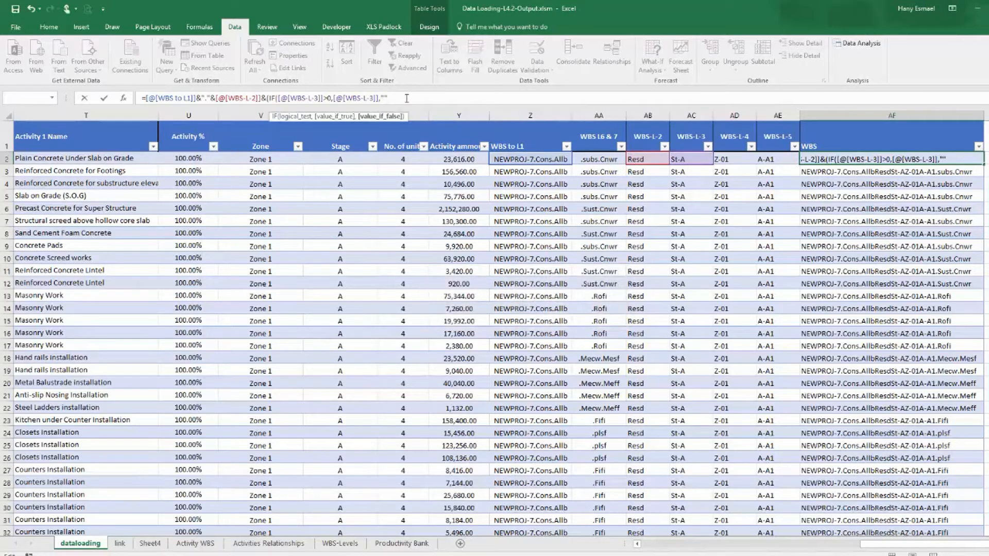
Balance the IF expression's parentheses and commit the WBS formula to the column.
text())
key(Return)
key(Return)
click(267, 99)
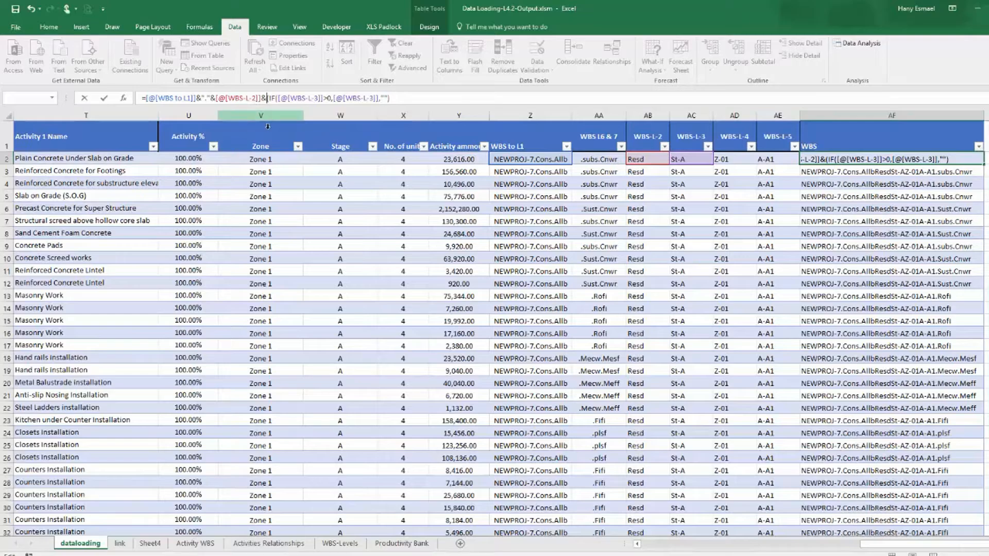
text(()
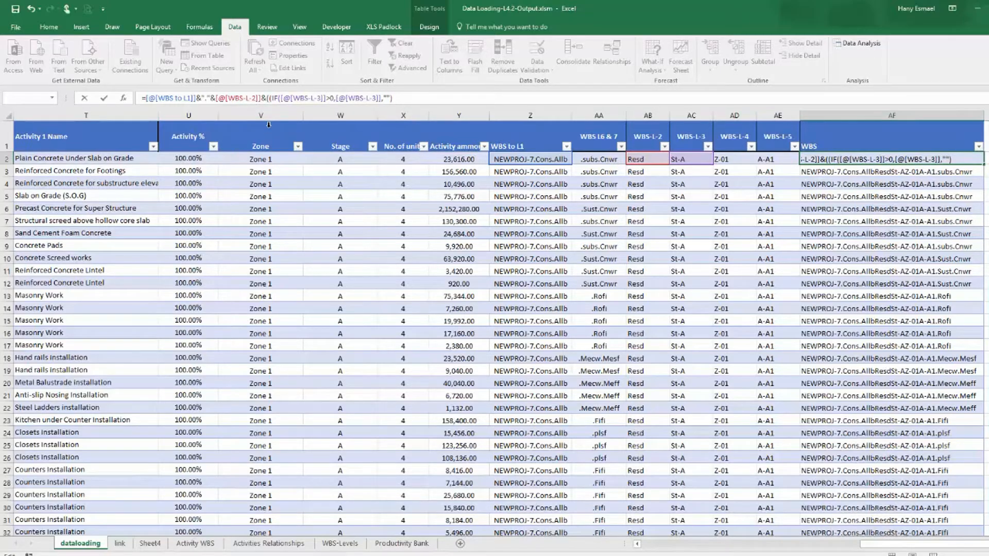
click(400, 99)
text())
key(Return)
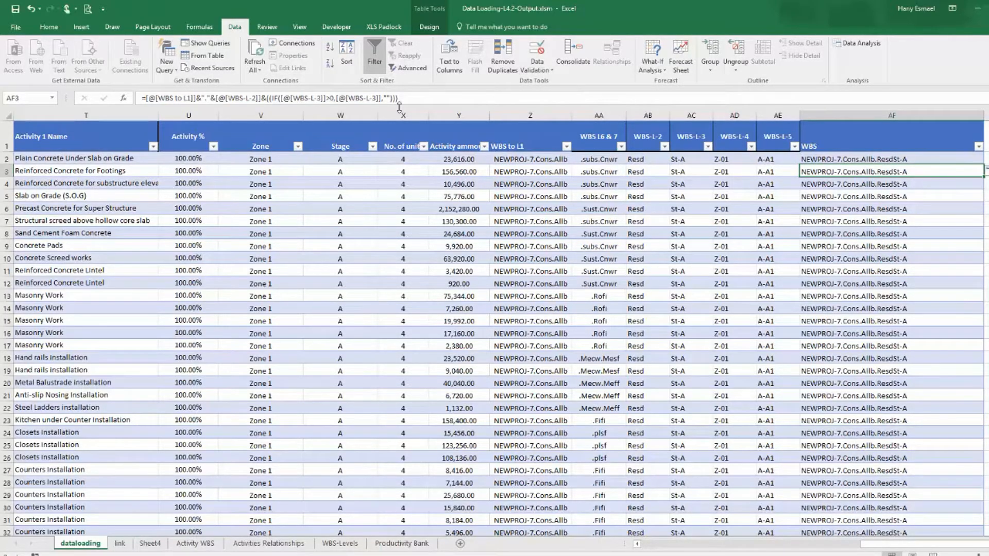
Check the WBS-L-3 filter values and filter WBS-L-4 to 0 to inspect the resulting WBS codes.
click(708, 147)
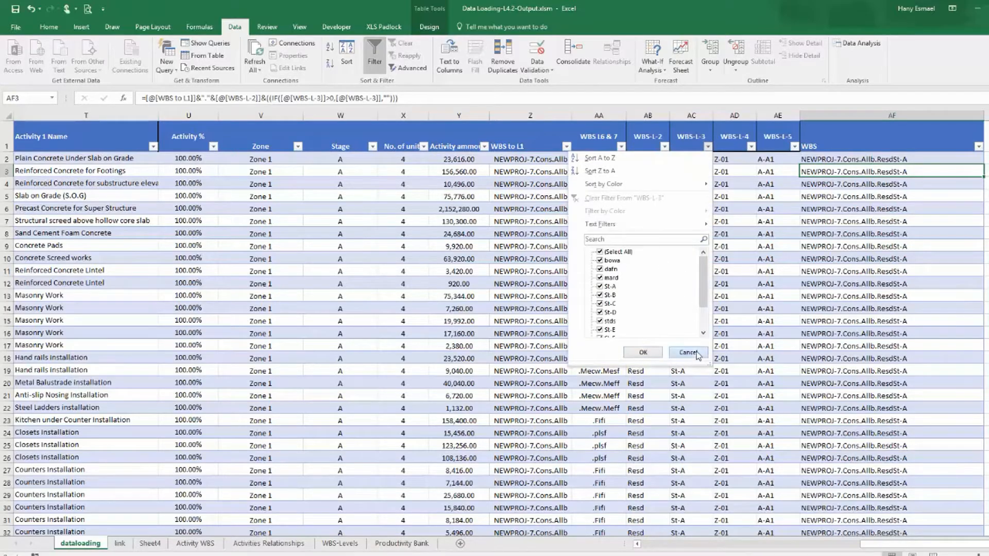
click(697, 354)
click(751, 146)
click(661, 252)
click(643, 260)
click(687, 353)
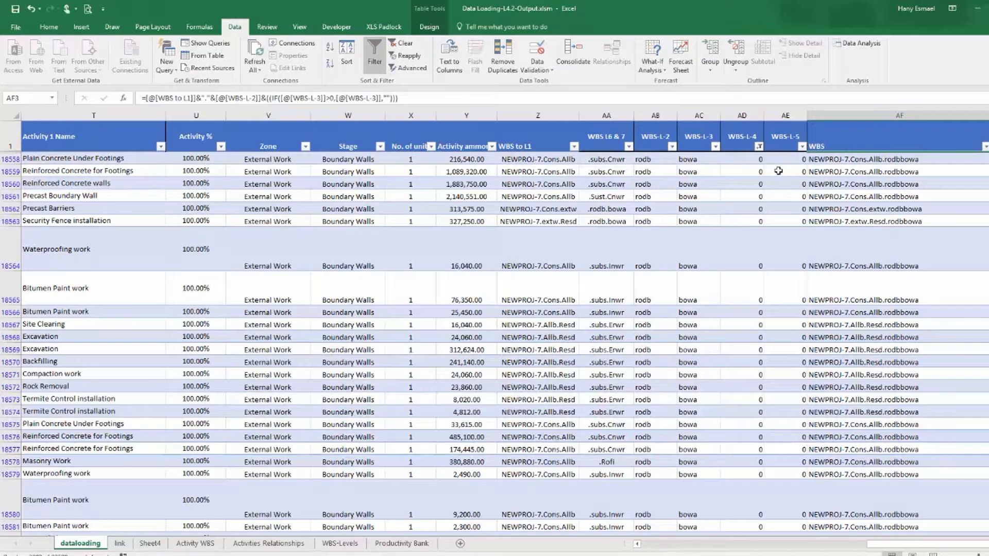
Clear the filter on the WBS-L-4 column so all rows show again.
click(759, 146)
click(694, 353)
Edit the WBS formula in AF2 so the IF's true result becomes "."&[@[WBS-L-3]], adding a dot separator.
click(868, 162)
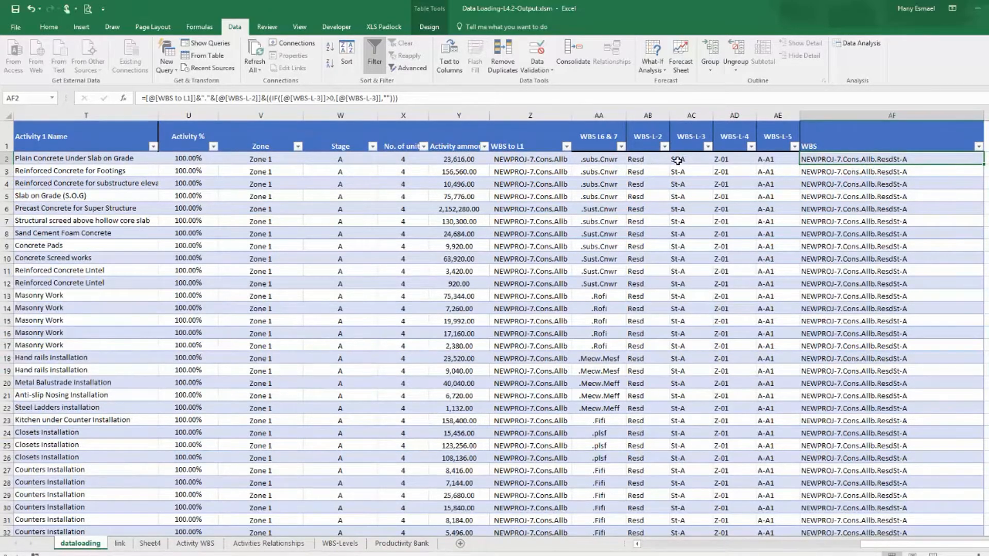
click(350, 101)
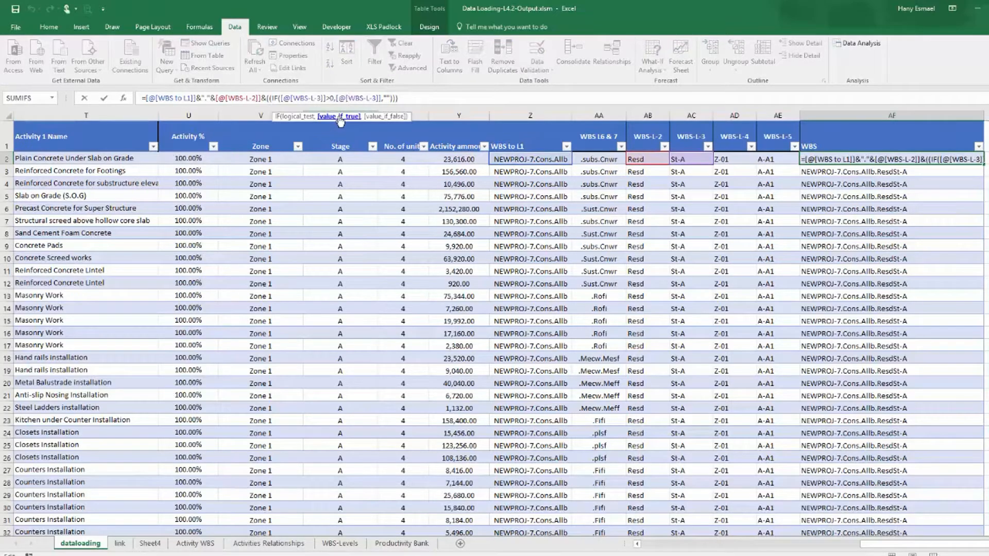
click(340, 117)
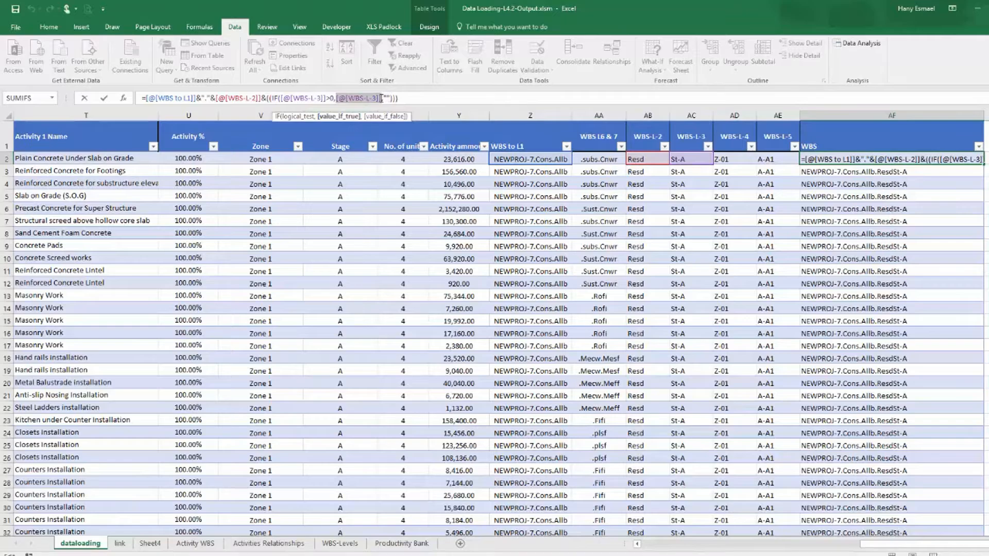
click(337, 99)
text(")
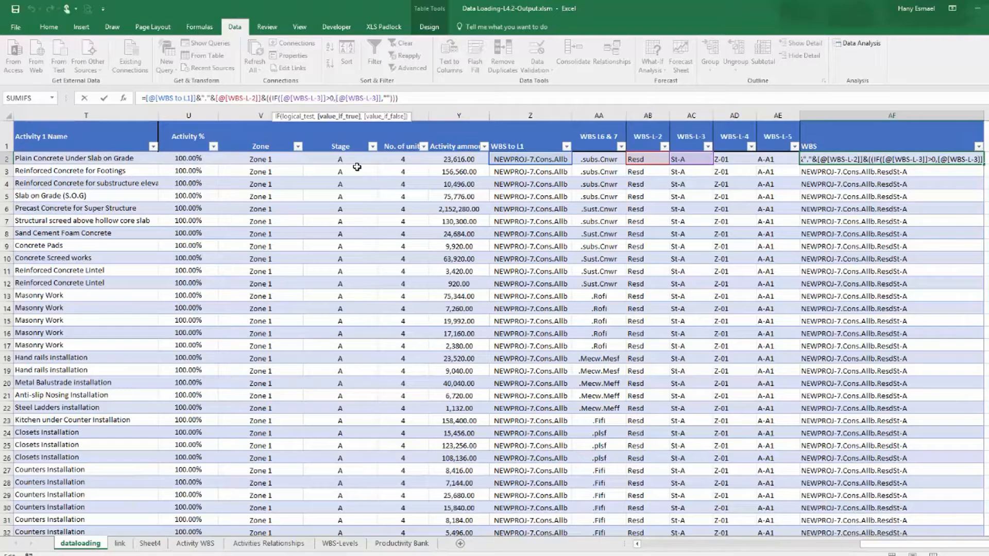
text(."&)
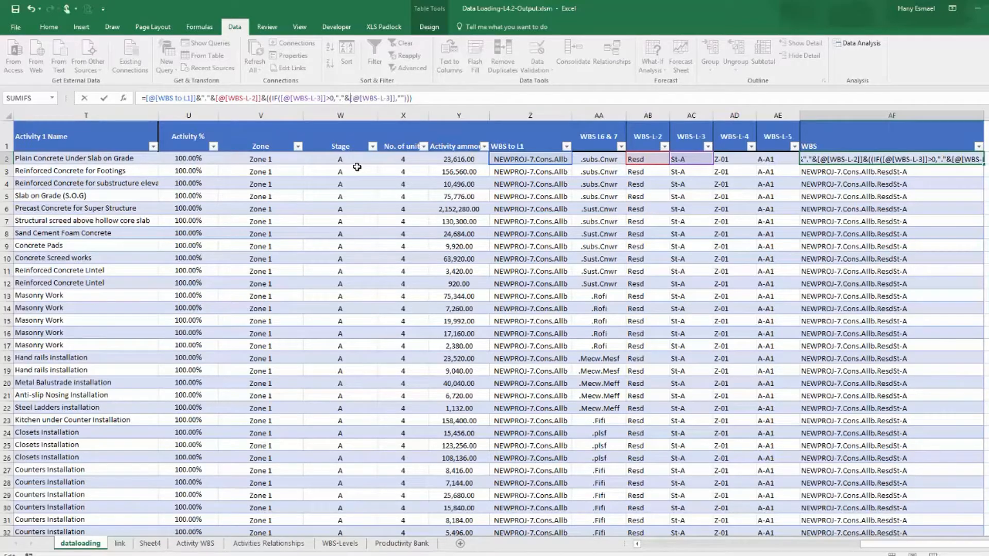
key(Return)
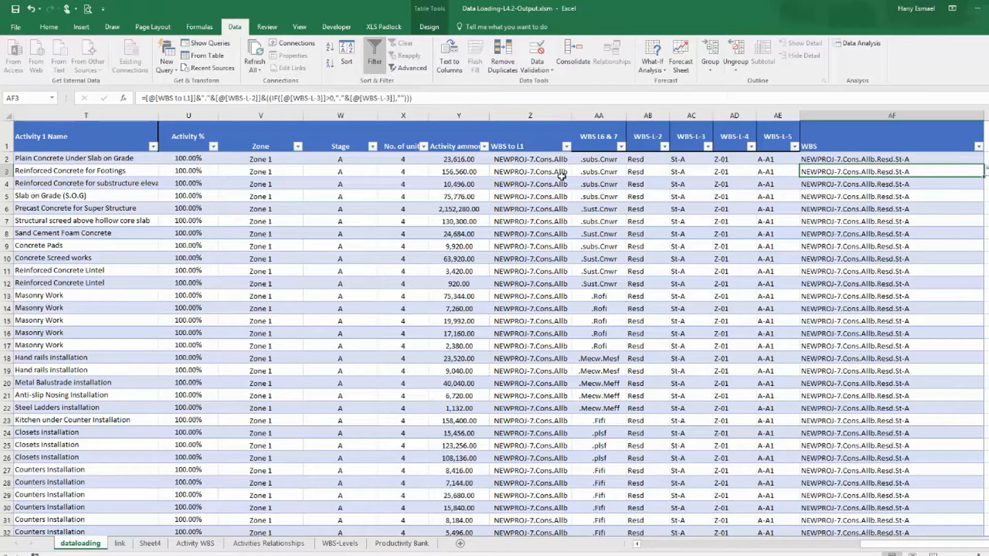
Review the formulas in the WBS level columns of row 2 and the WBS-L-3 filter values.
click(680, 161)
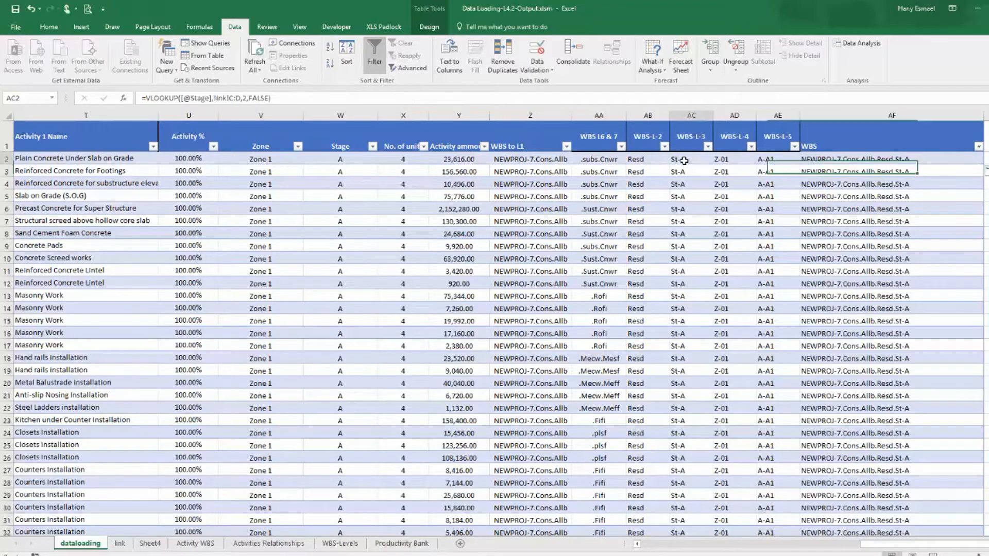
click(730, 164)
click(769, 159)
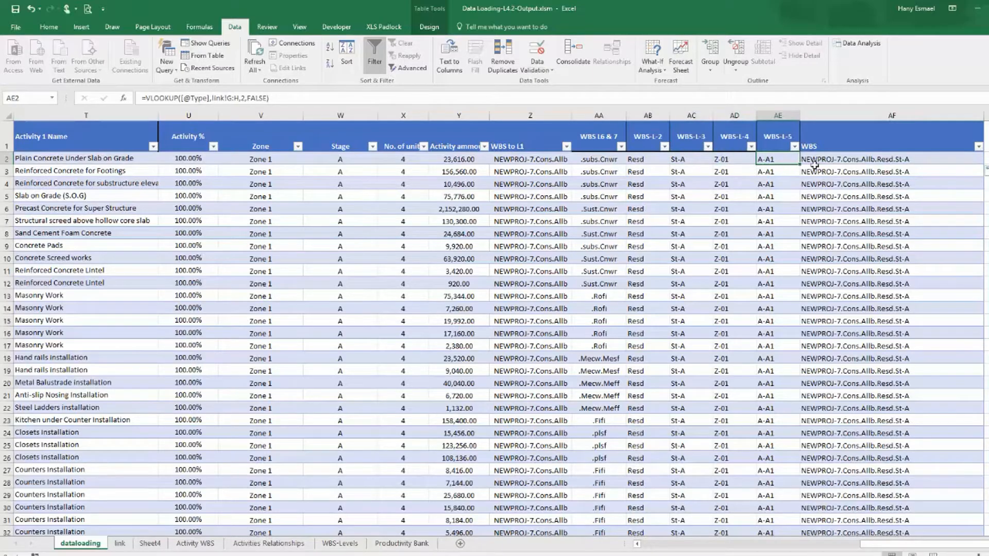
click(898, 161)
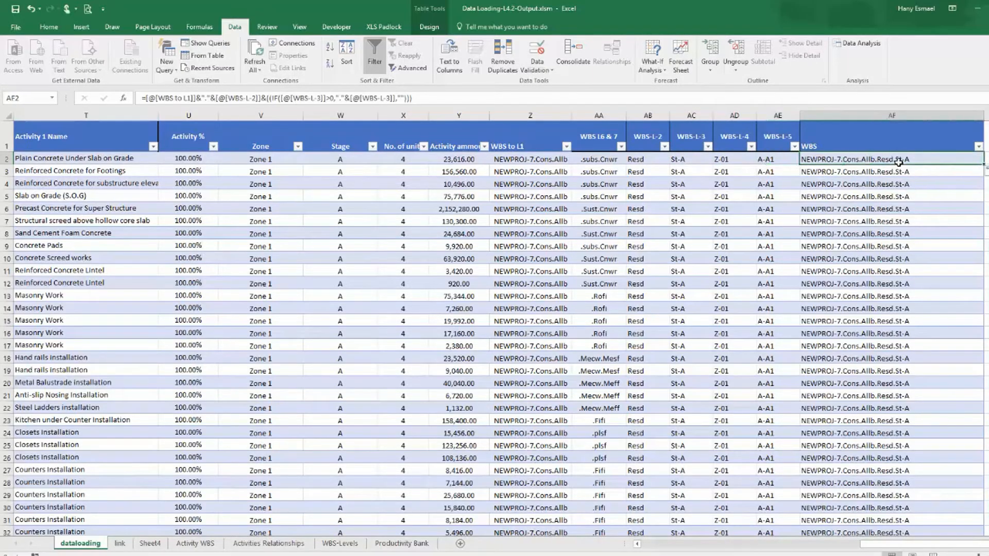
click(707, 147)
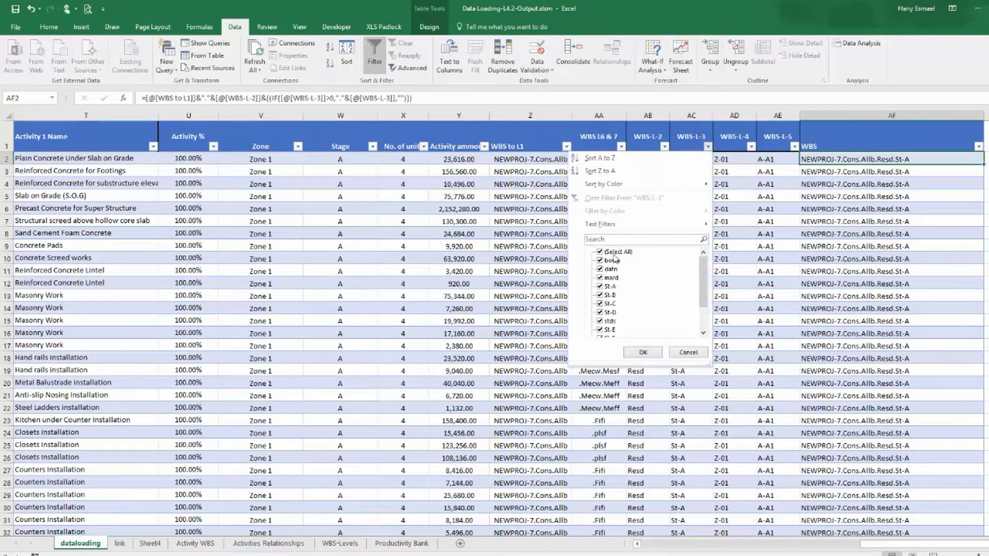
click(702, 355)
Filter WBS-L-4 to show only 0 values to check the WBS results, then clear that filter.
click(751, 146)
click(664, 252)
click(648, 260)
click(686, 353)
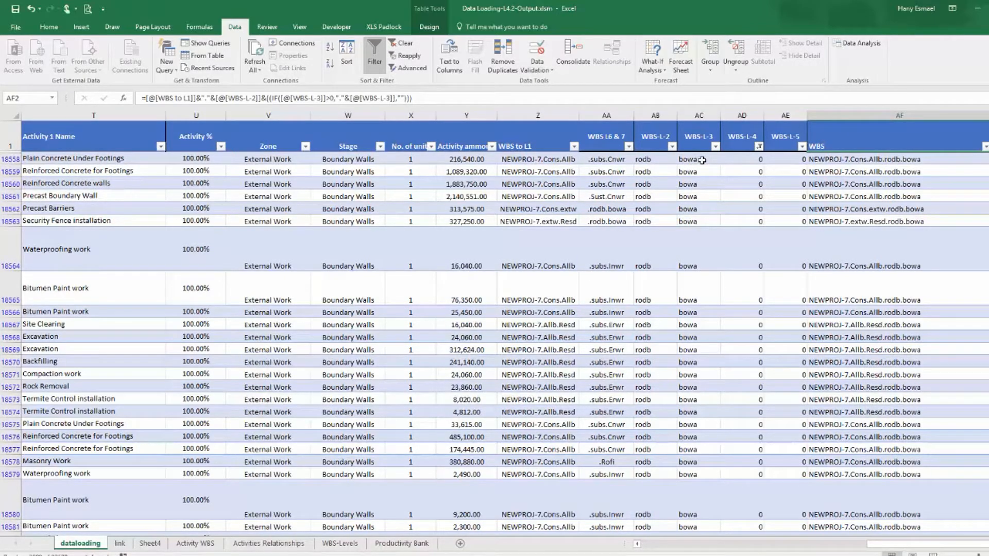
click(760, 147)
click(650, 251)
click(695, 352)
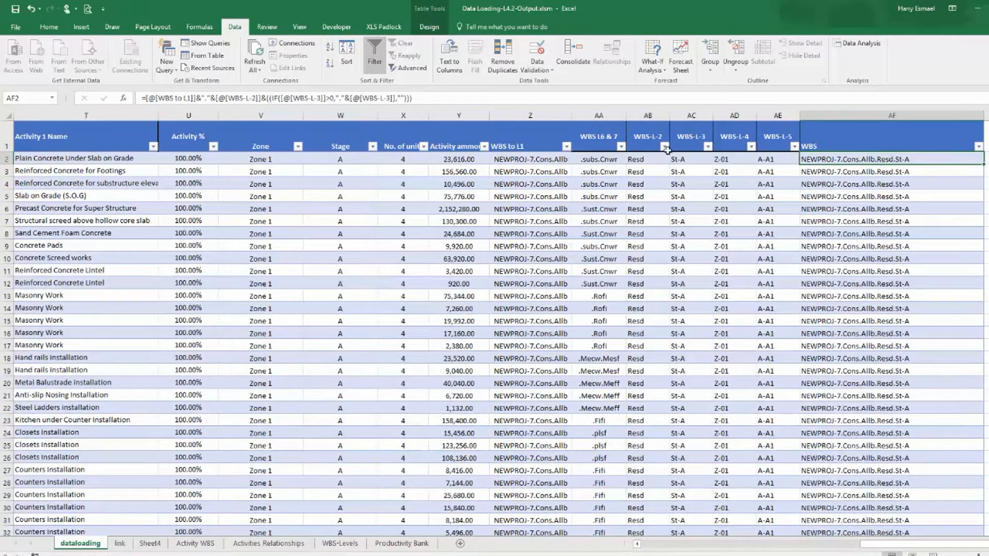
Extend the WBS formula with &IF([@[WBS-L-4]]>0,"."&[@[WBS-L-4]],"") to append level 4.
click(689, 96)
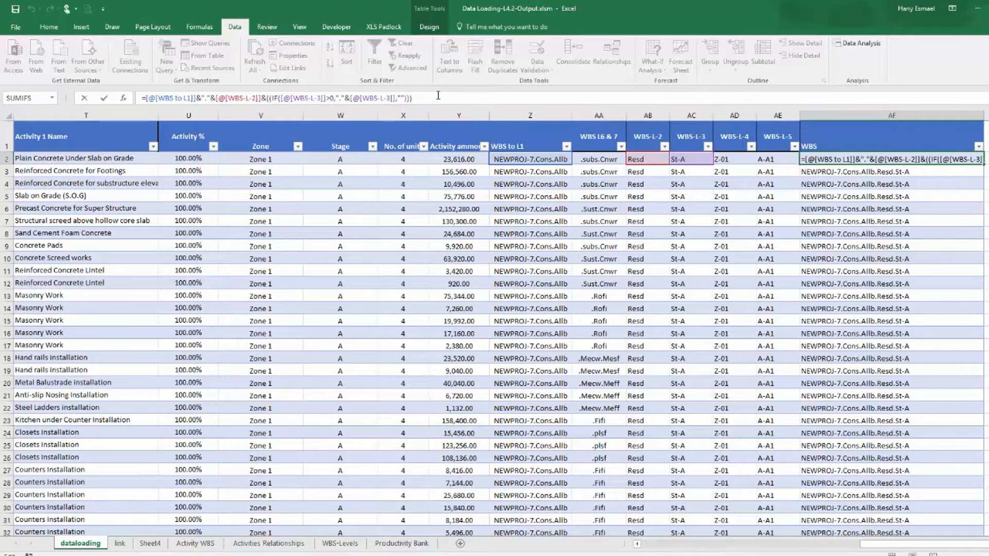
text(&)
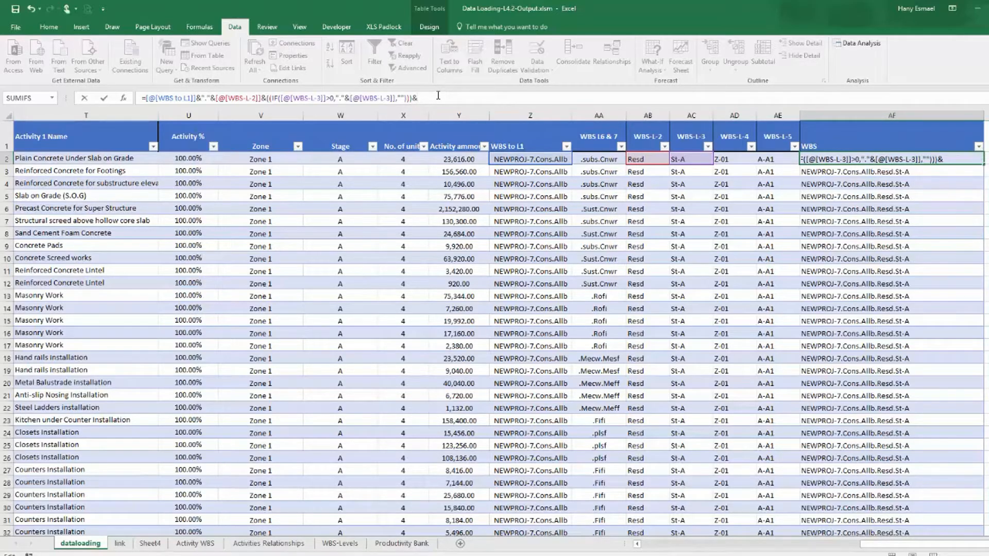
text(if)
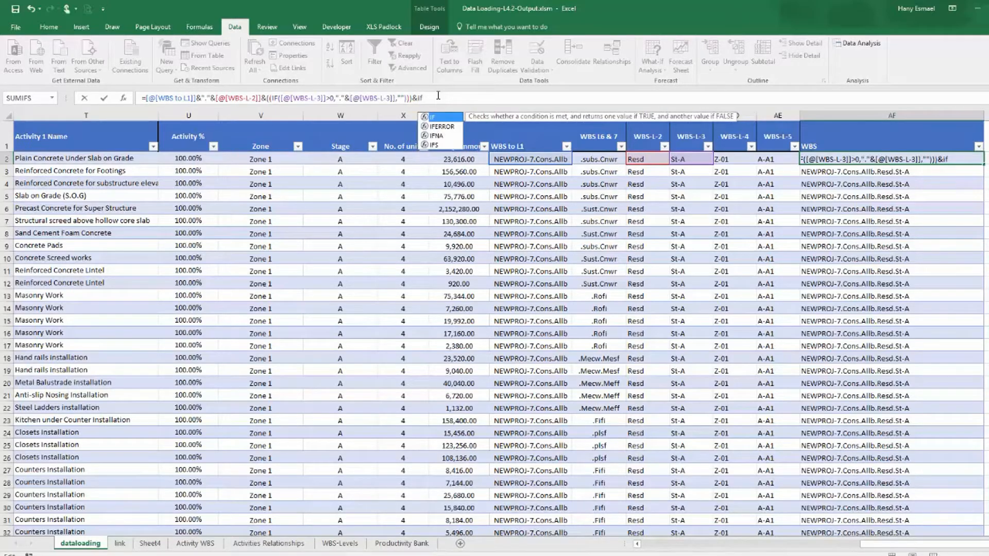
text(()
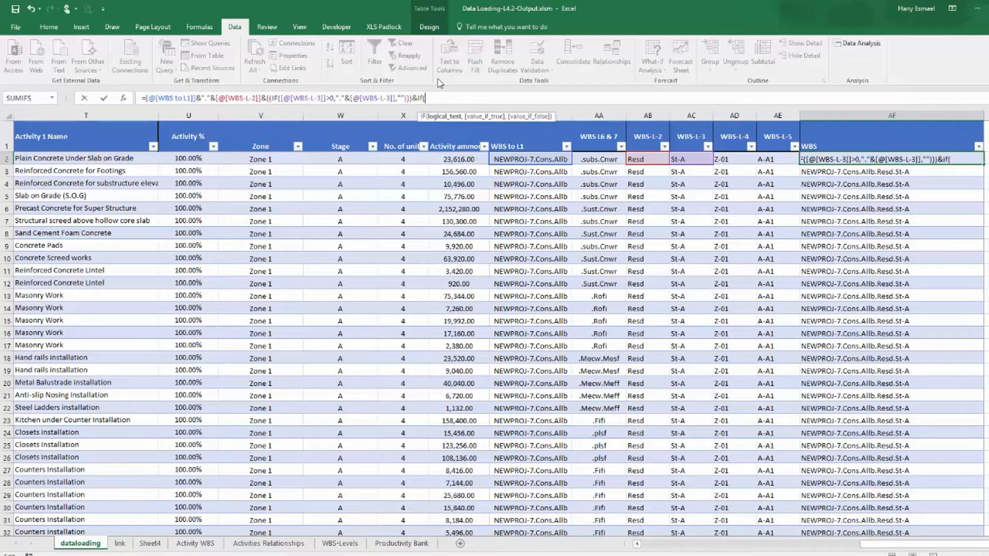
click(727, 160)
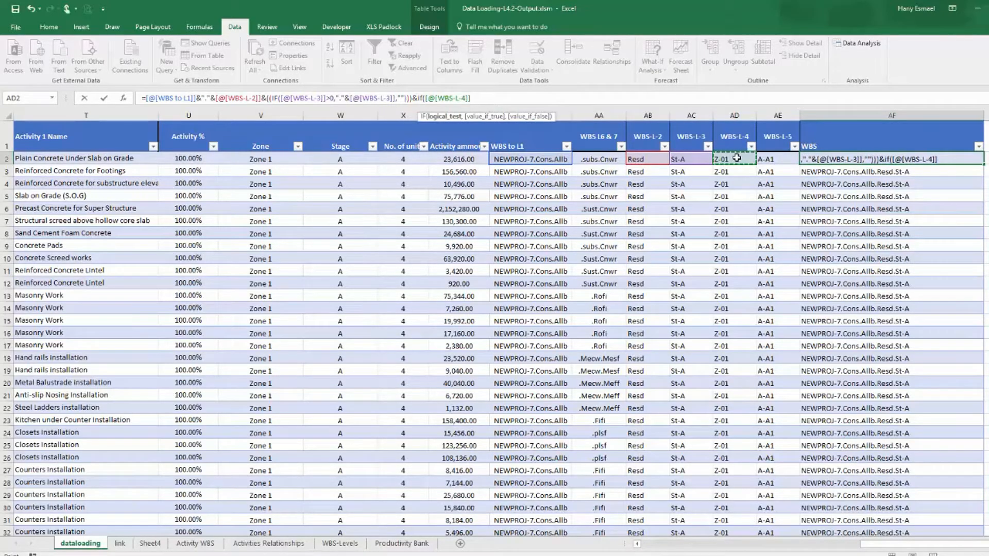
text(>0,)
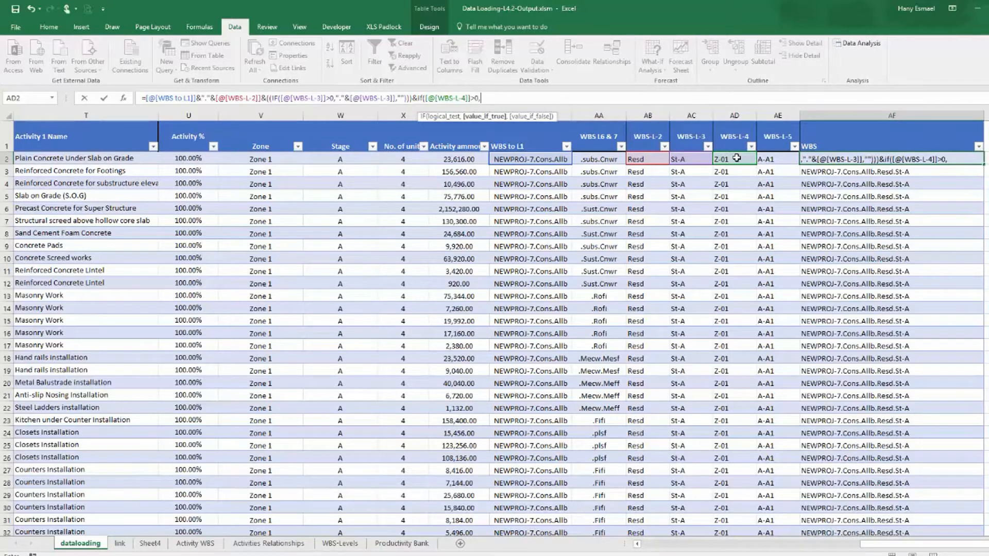
text("."&)
click(737, 158)
text(,"")
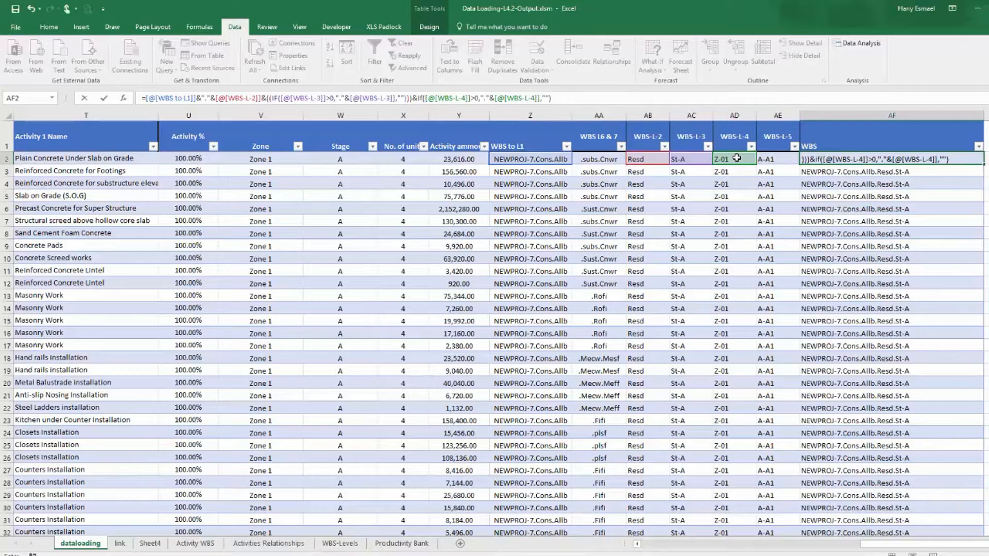
key(Return)
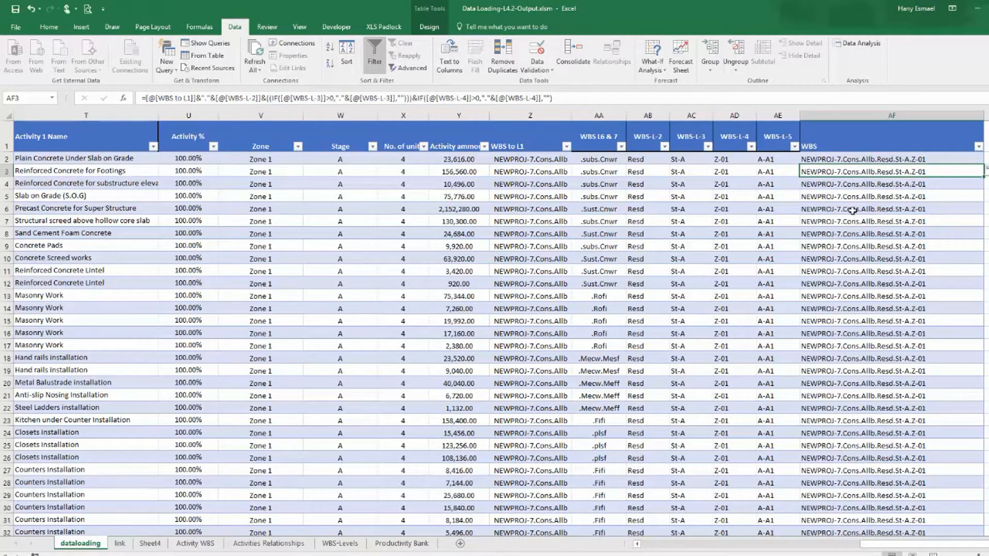
Extend the WBS formula with &IF([@[WBS-L-5]]>0,"."&[@[WBS-L-5]],"") to append level 5.
click(875, 159)
click(791, 101)
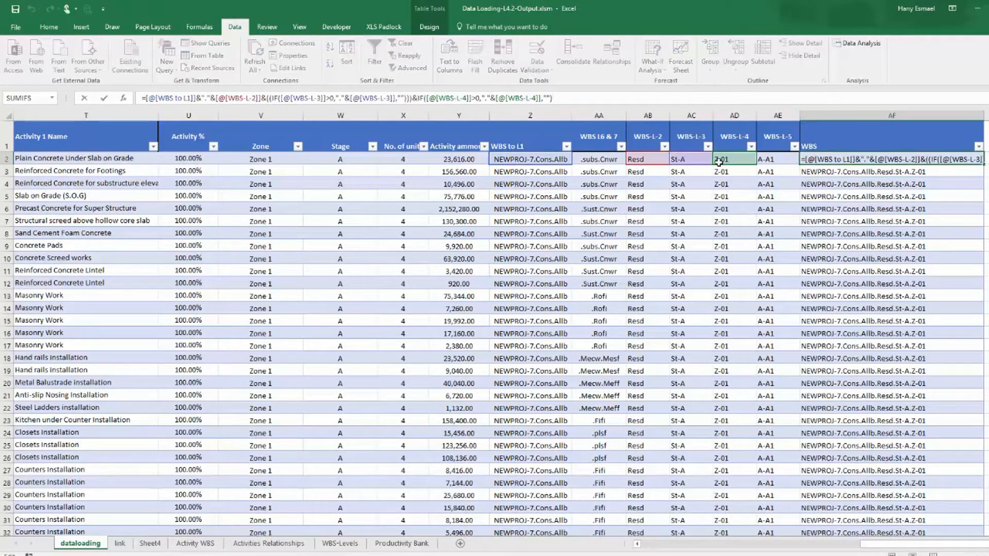
key(ctrl+Return)
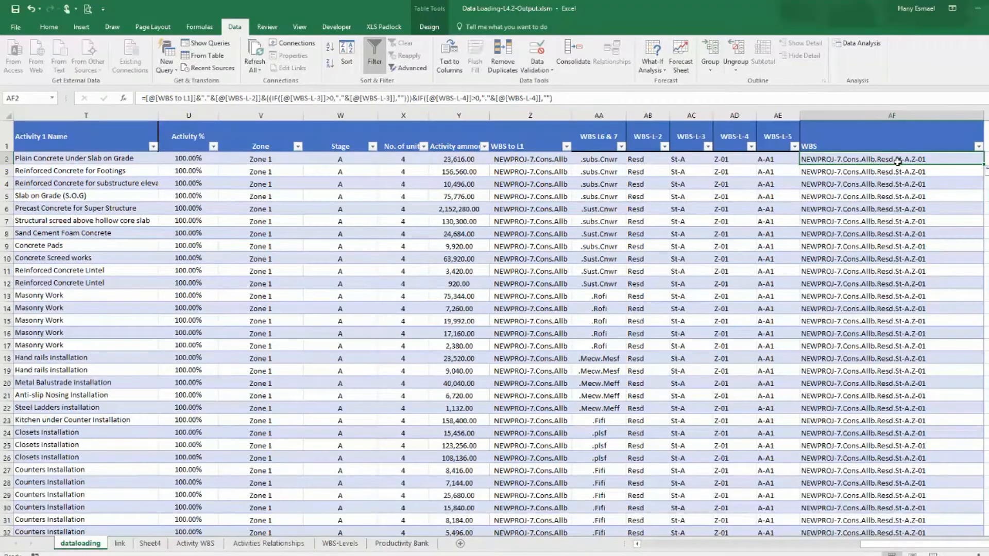
click(616, 100)
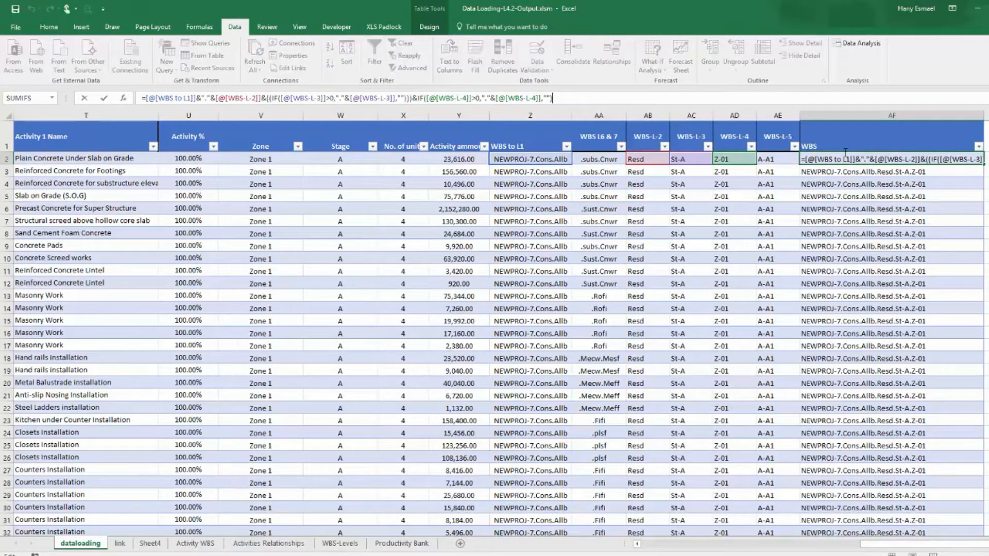
text(&)
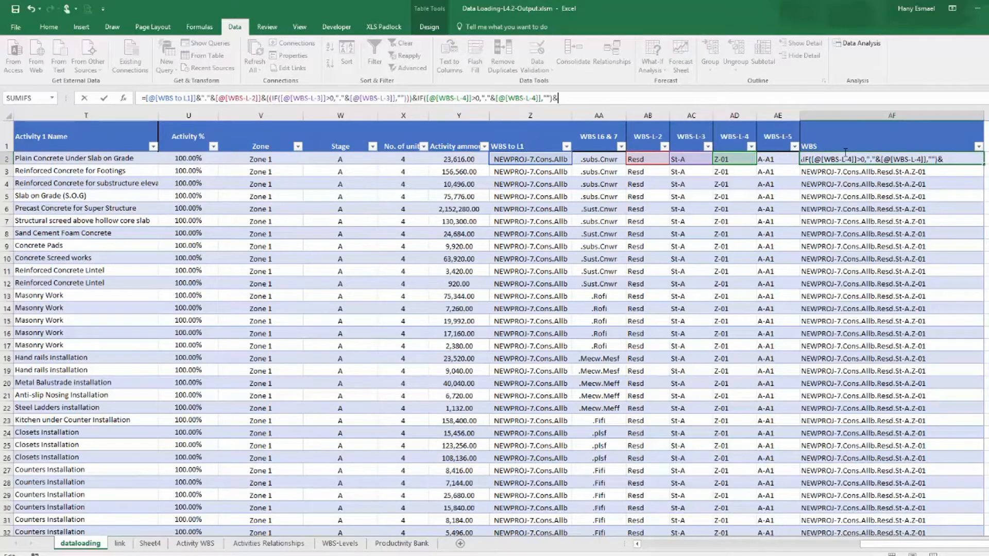
text(if()
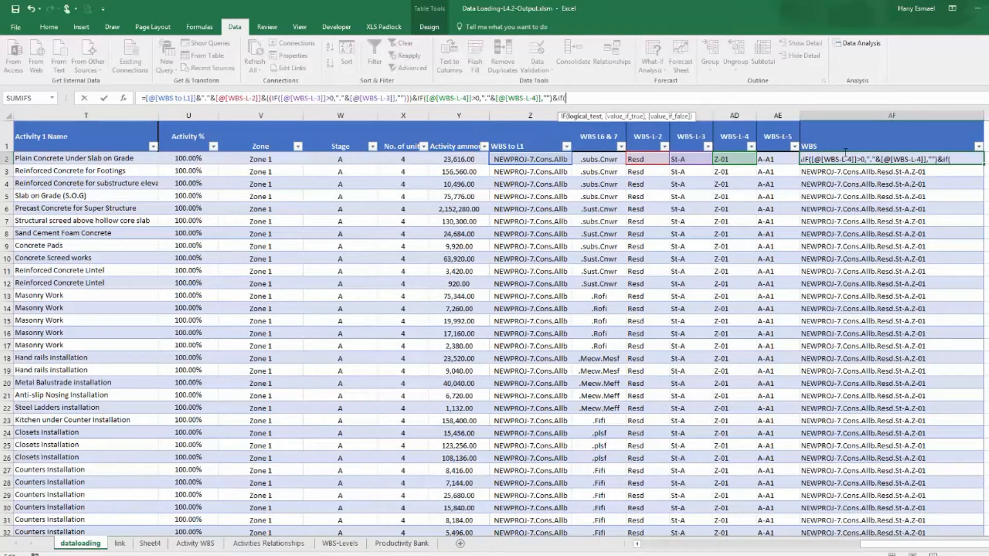
click(781, 159)
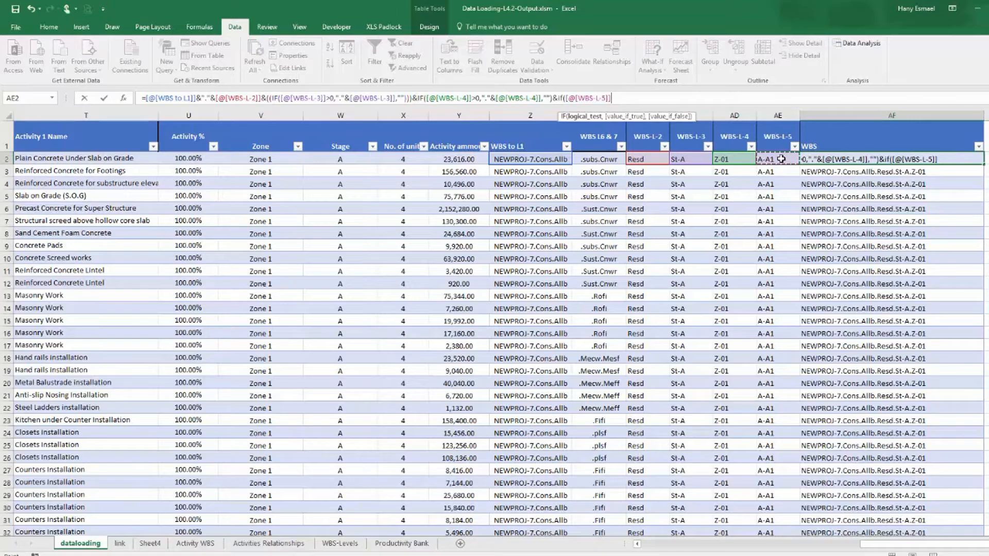
text(>0,"."&)
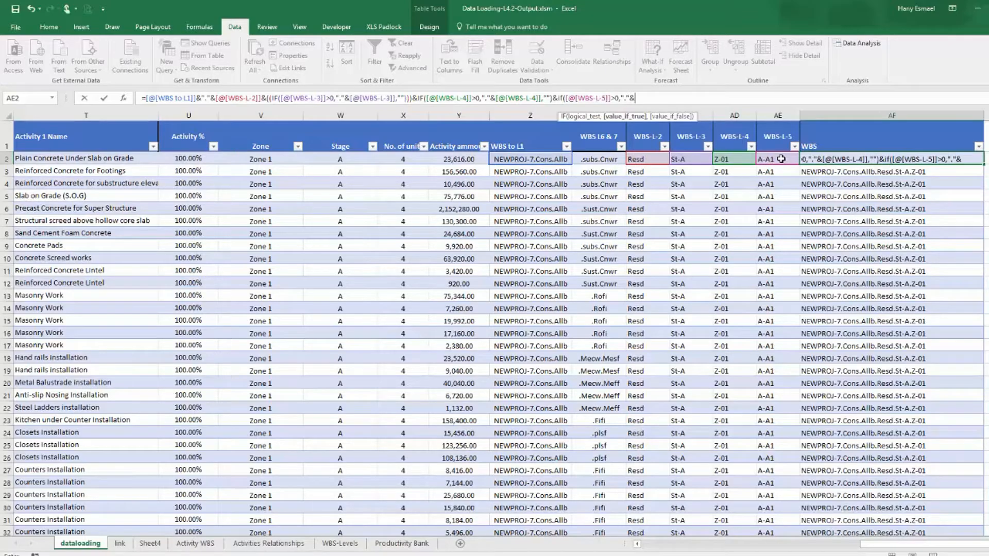
click(781, 159)
text(,)
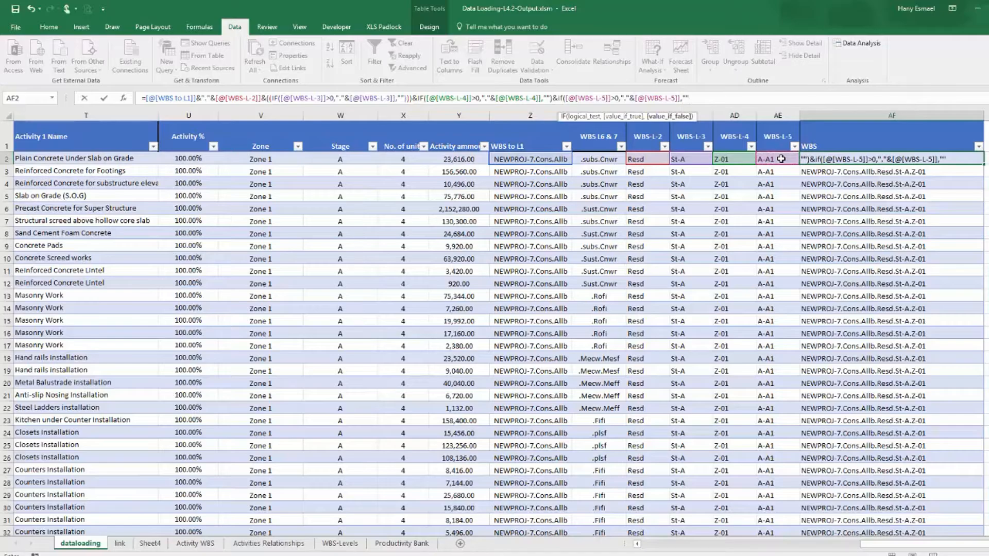
text(""))
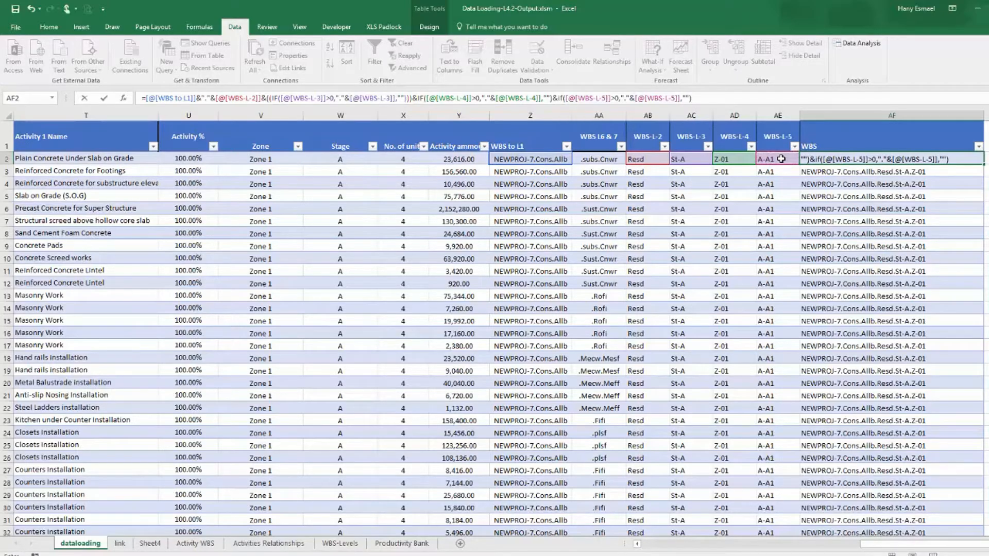
key(Return)
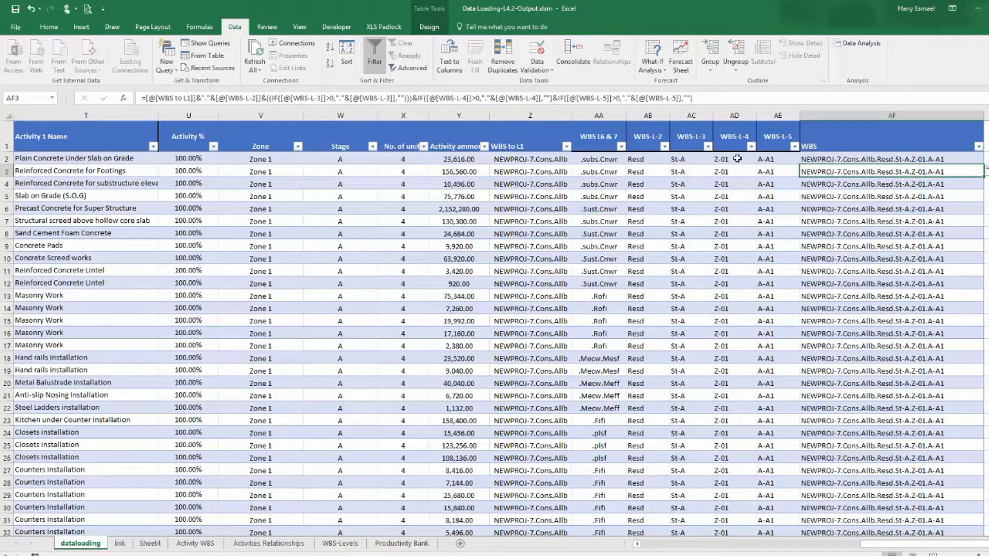
Filter WBS-L-4 to show only 0 values to check the updated WBS codes, then clear that filter.
click(751, 147)
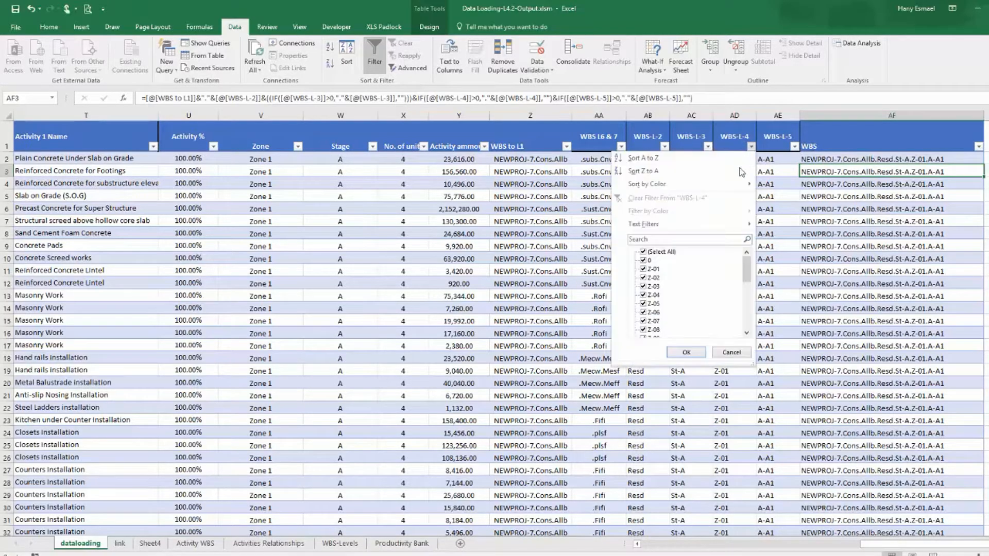
click(650, 253)
click(649, 261)
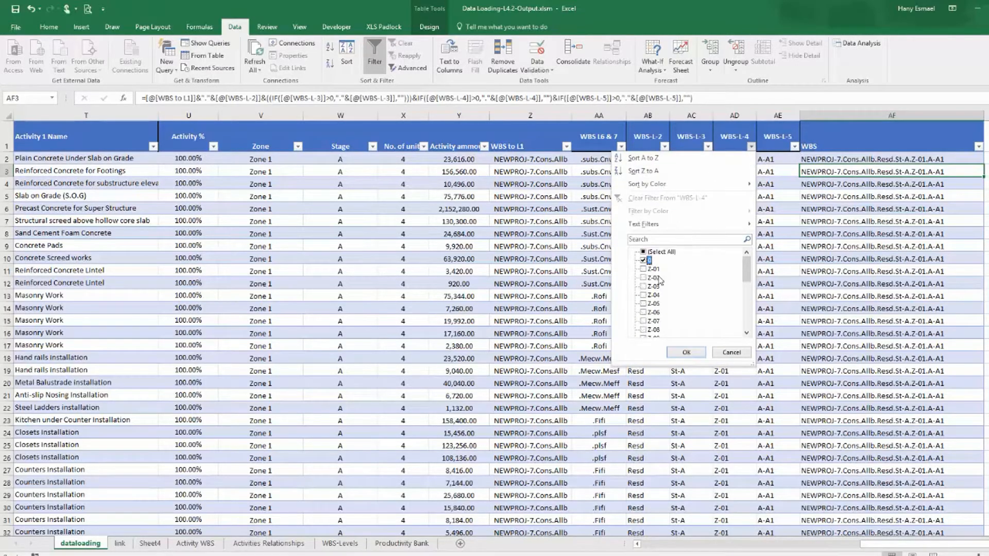
click(687, 352)
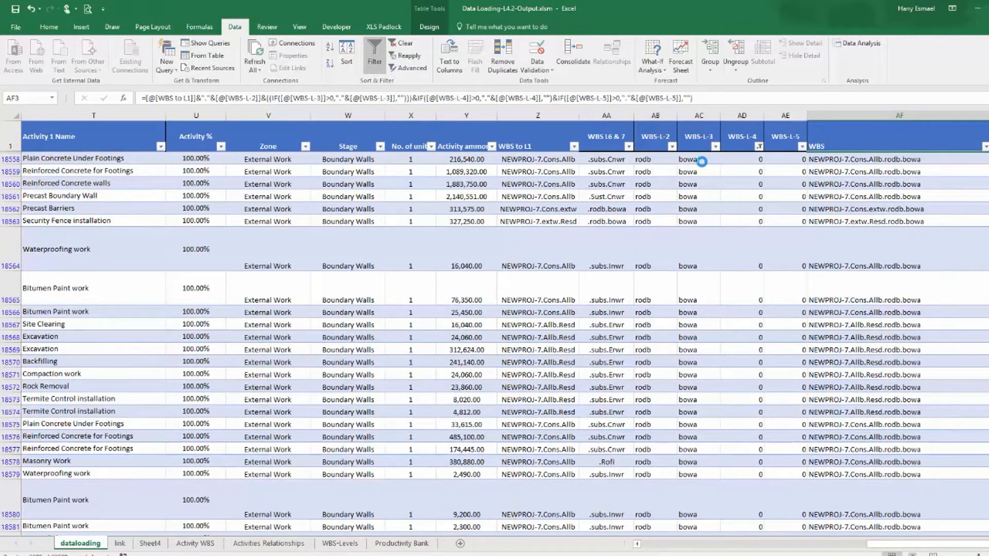
click(758, 147)
click(663, 253)
click(694, 353)
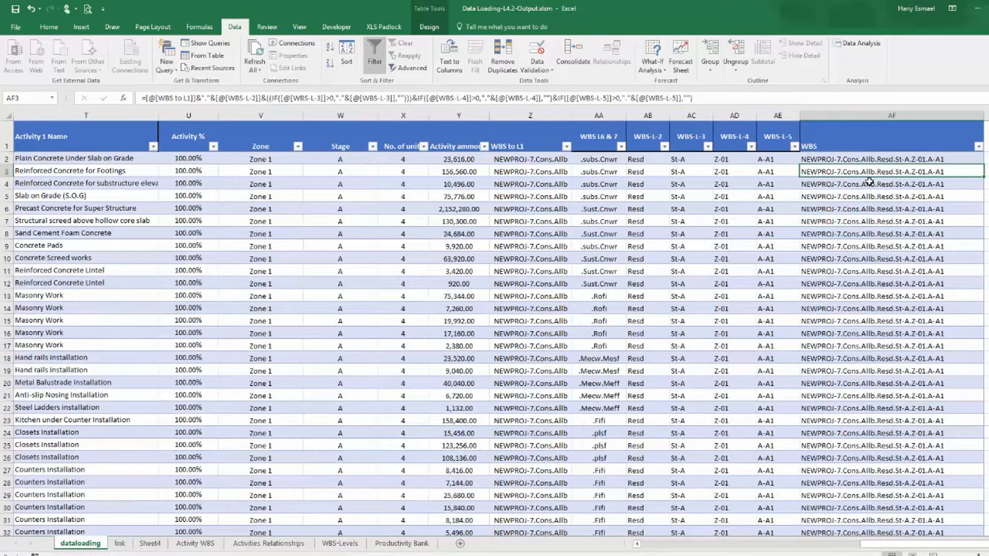
Review the values listed in the WBS L6 & 7 column's filter without applying it.
click(878, 165)
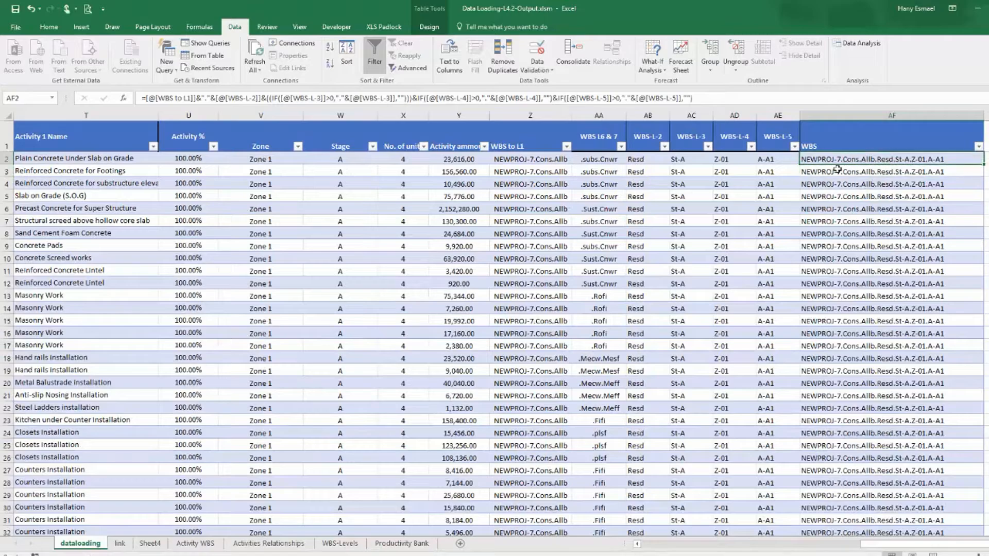
click(621, 147)
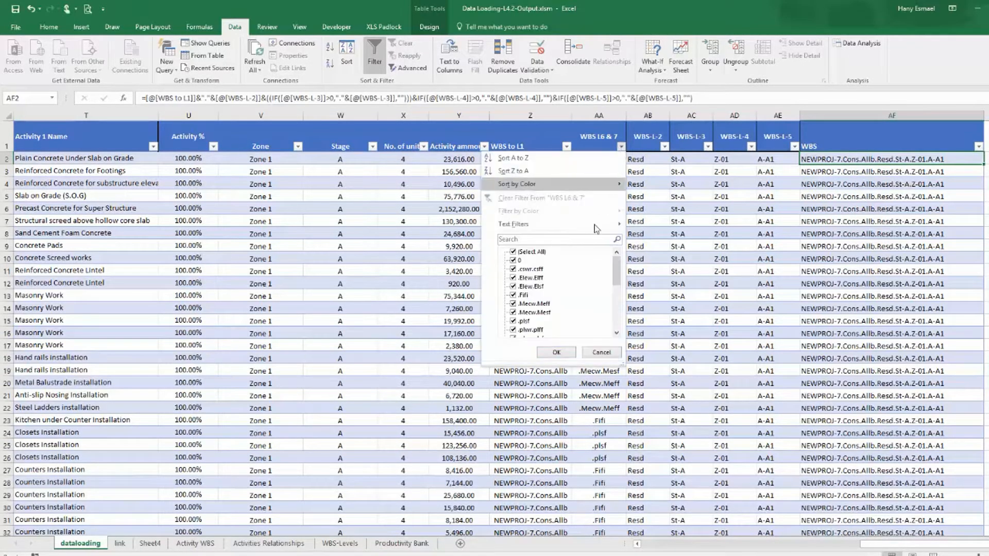
click(599, 353)
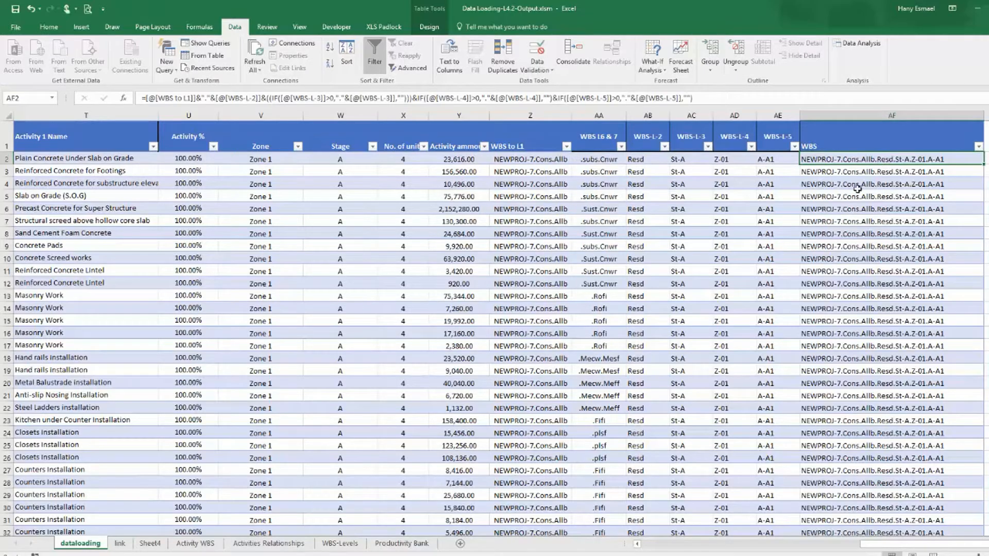
Extend the WBS formula with &IF([@[WBS L6 & 7]]>0,[@[WBS L6 & 7]],"") to append levels 6 and 7.
click(761, 95)
click(761, 95)
text(&if)
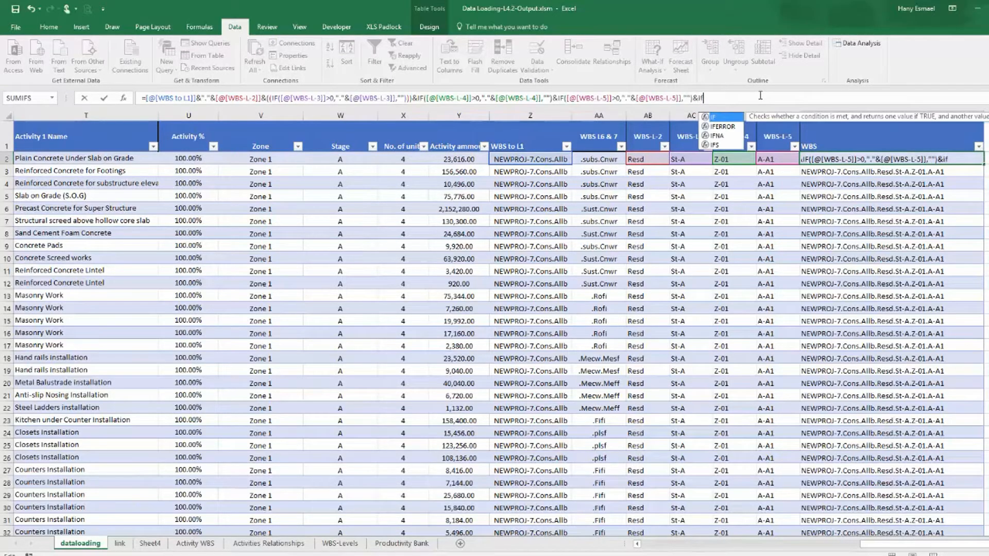
text(()
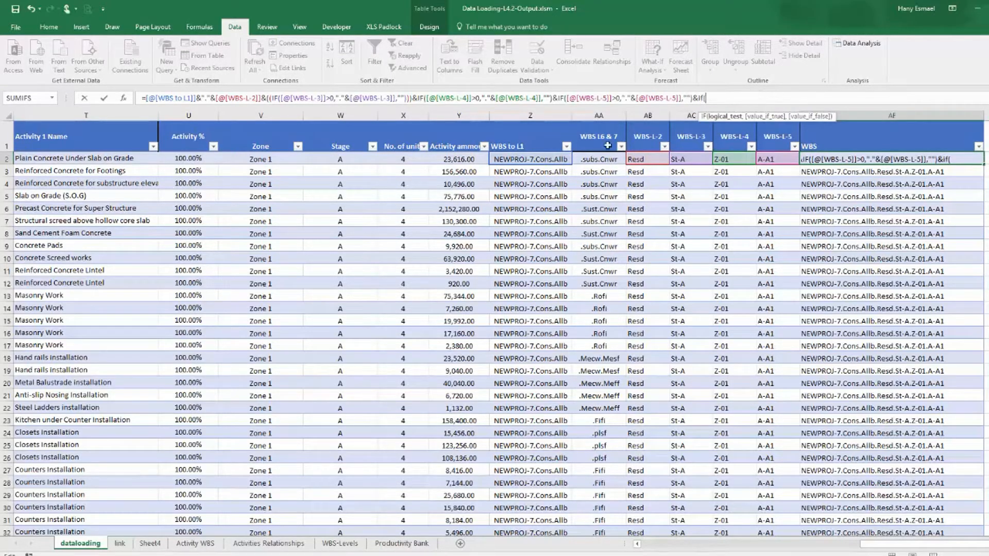
click(600, 162)
text(>)
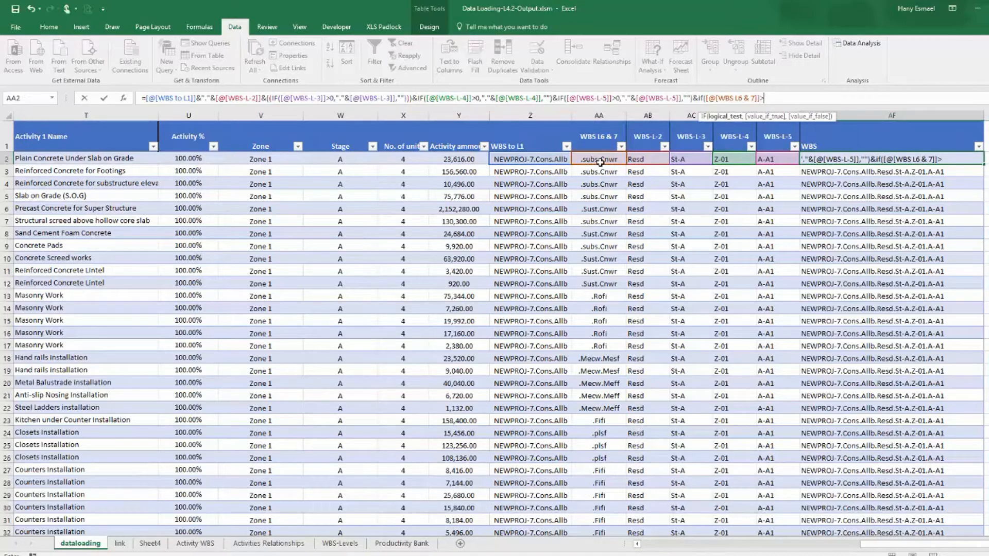
text(0,)
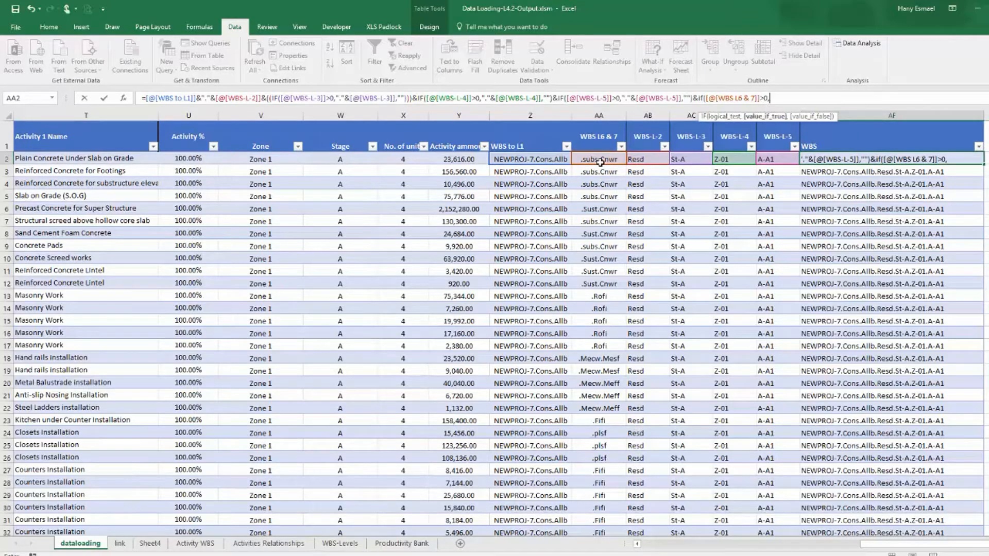
click(599, 161)
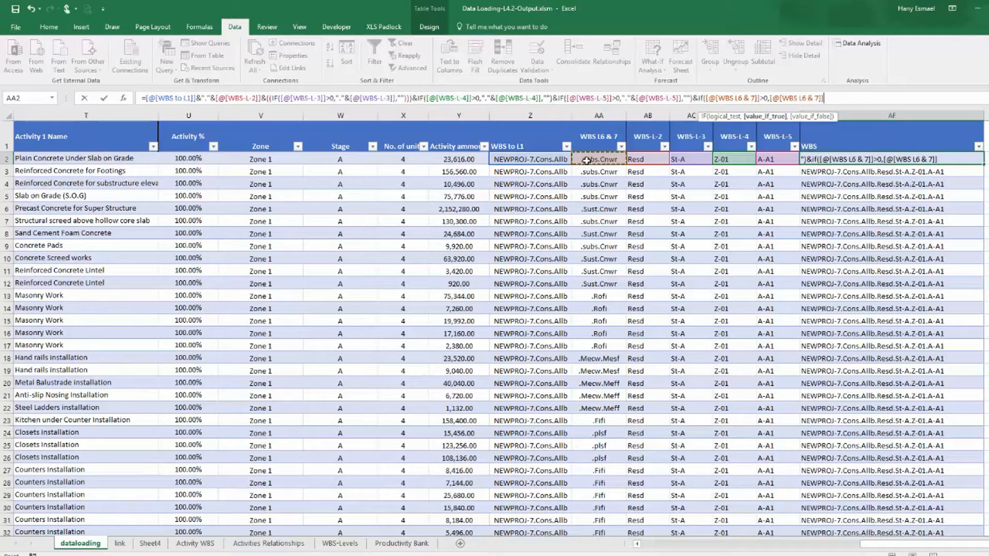
text(,)
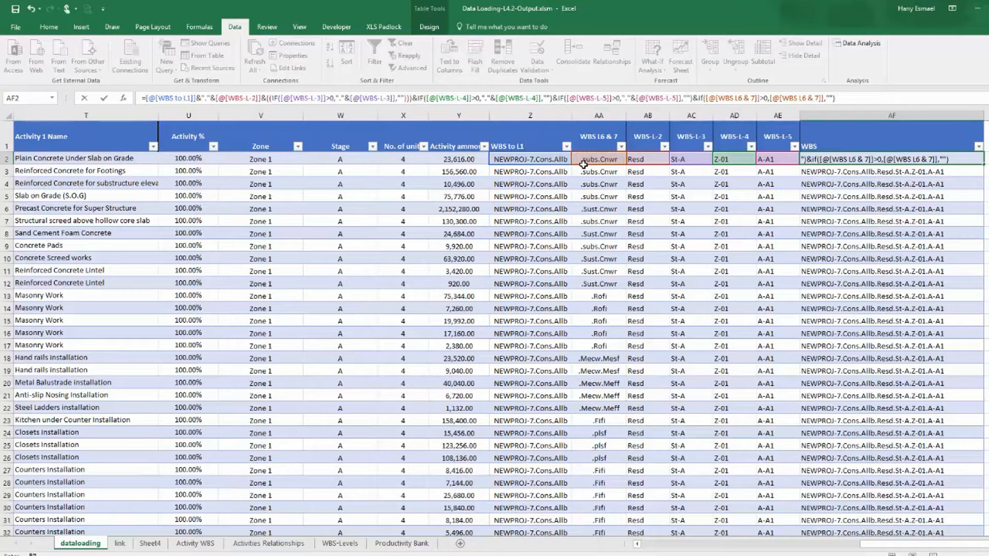
key(Return)
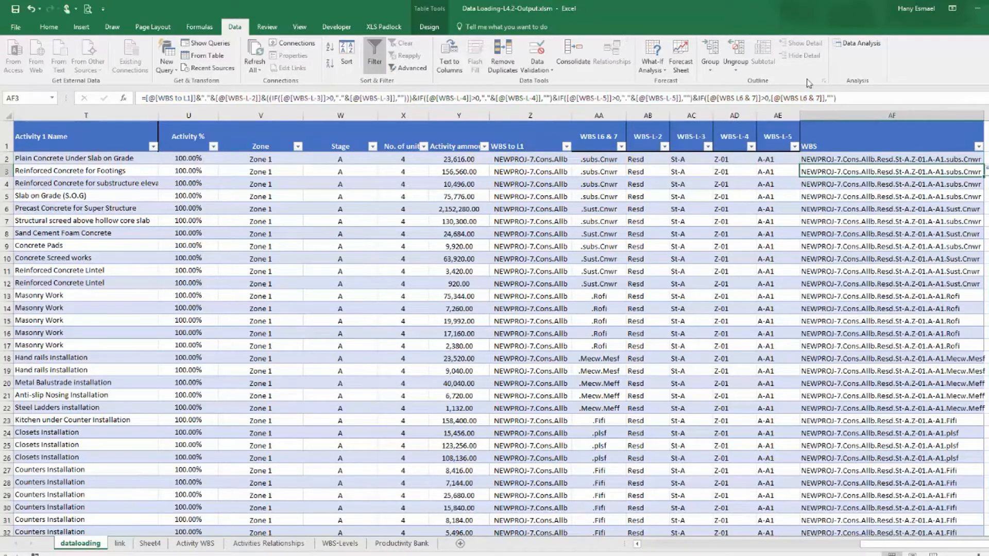
Autofit the WBS column width and center its header.
double_click(983, 116)
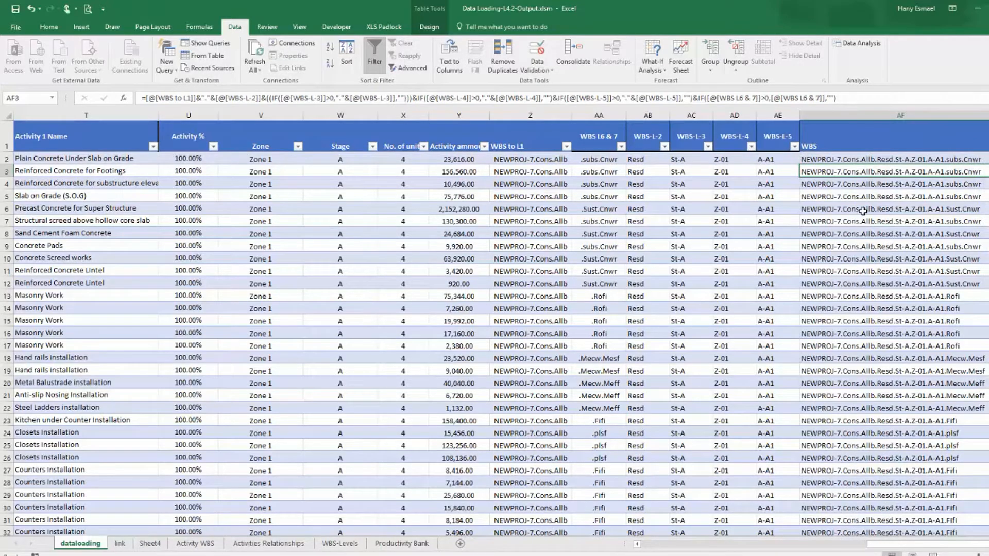
click(857, 144)
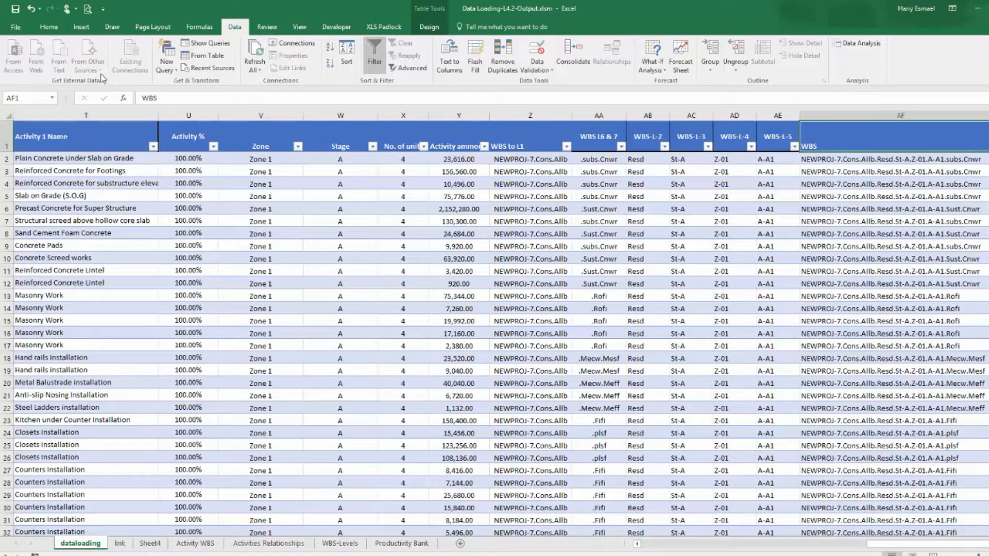
click(50, 27)
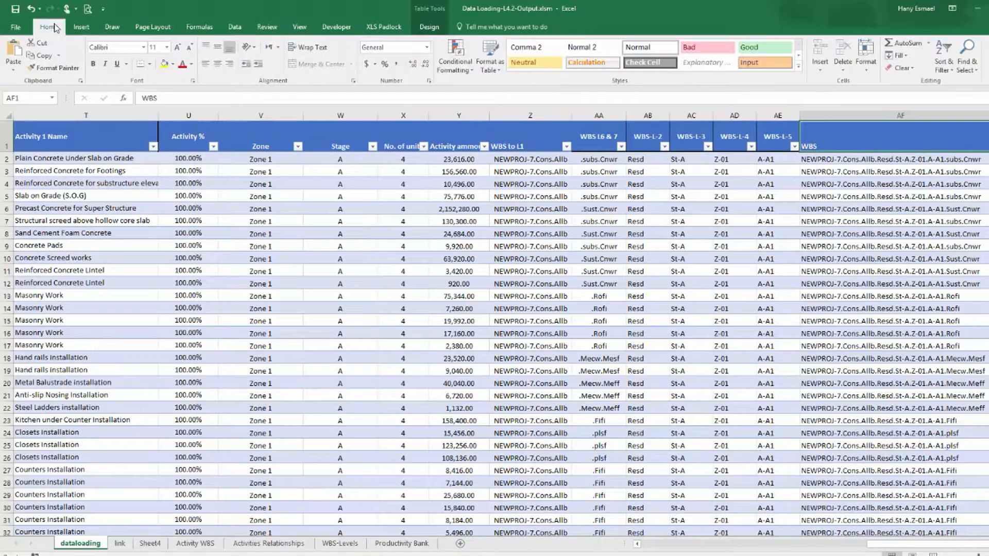
click(217, 63)
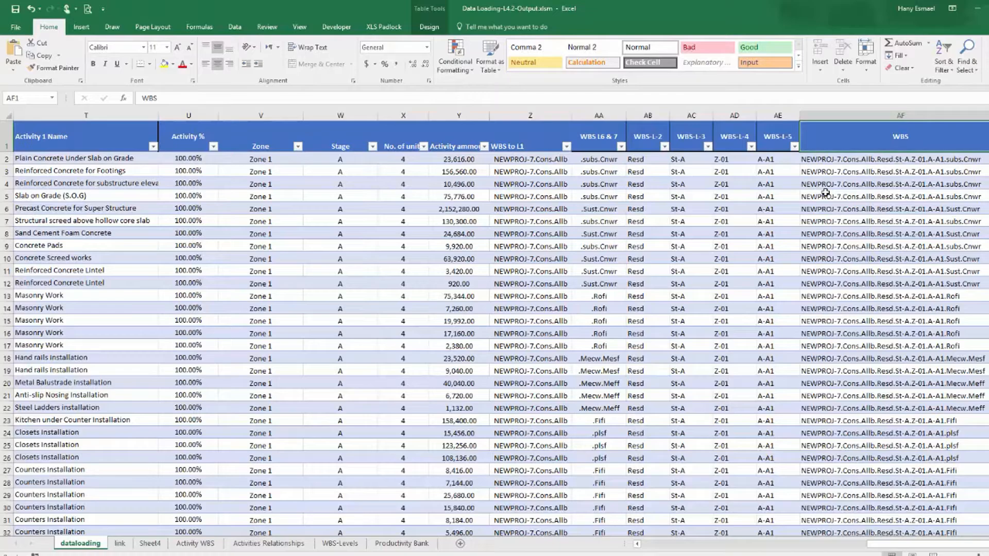
click(126, 162)
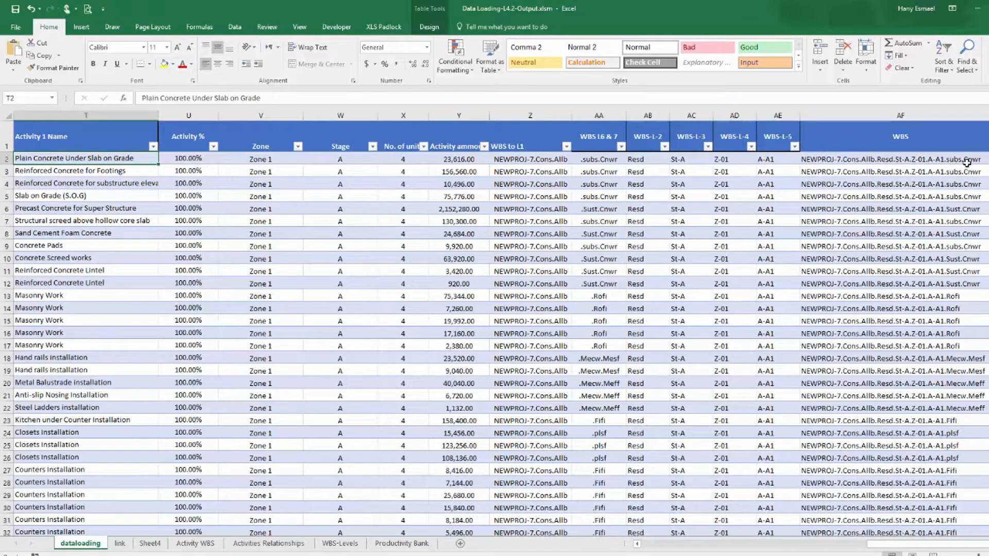
Filter WBS-L-4 to show only 0 values to check the extended WBS codes, and clear that filter.
click(751, 147)
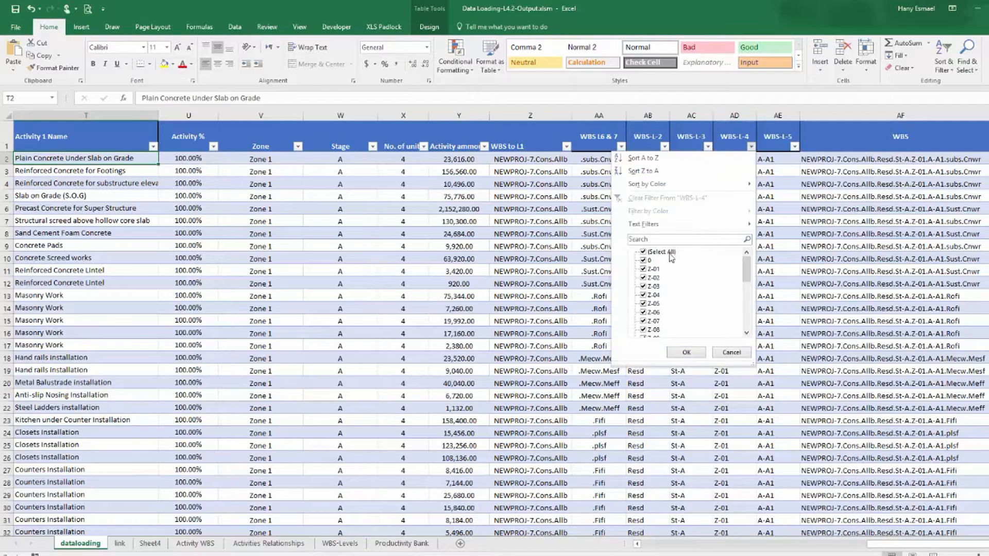
click(687, 352)
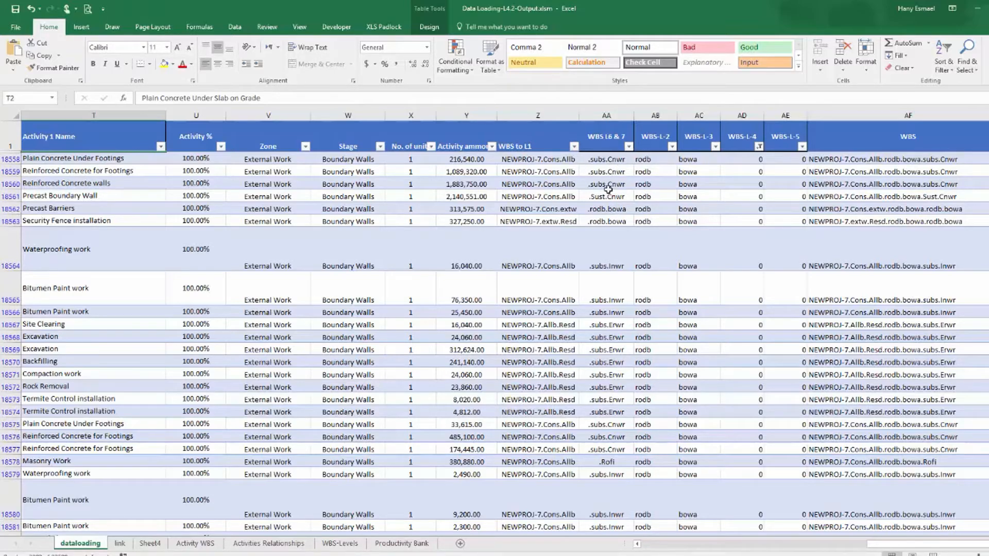
click(759, 147)
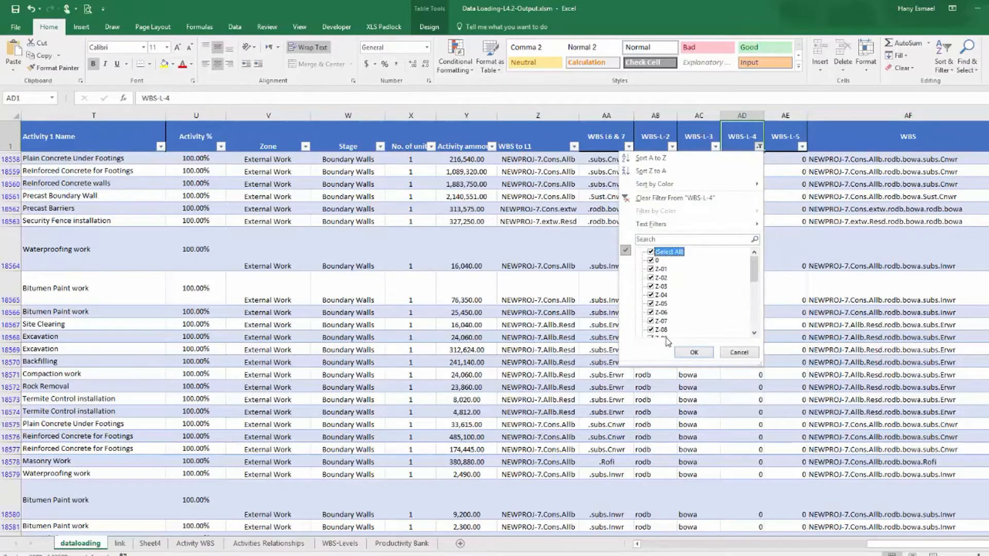
click(691, 352)
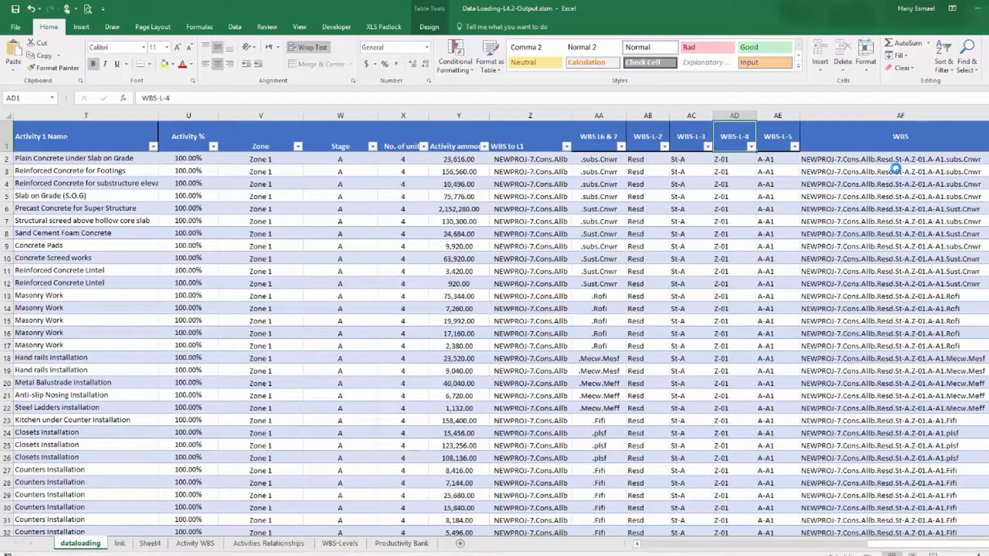
click(893, 160)
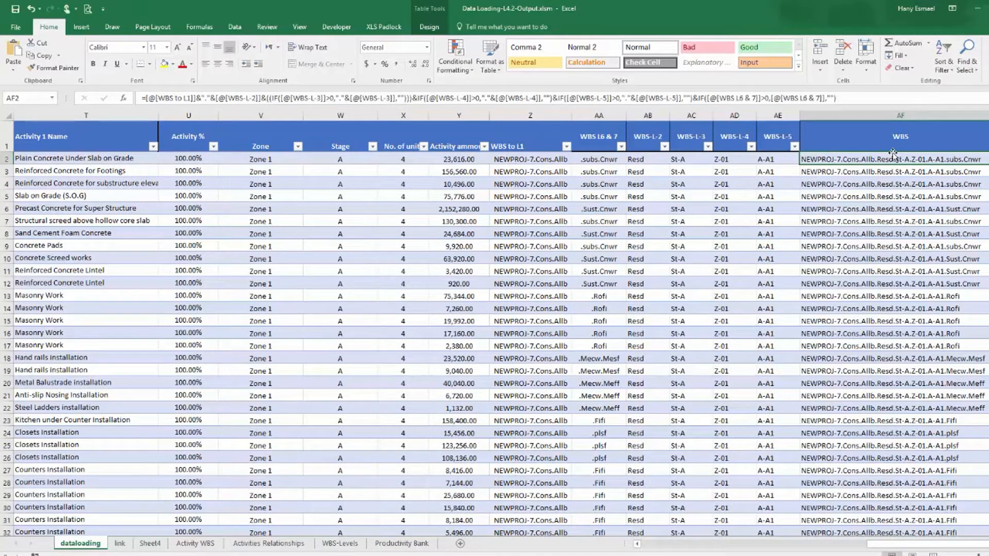
Save the workbook and delete the Sheet4 worksheet.
click(15, 9)
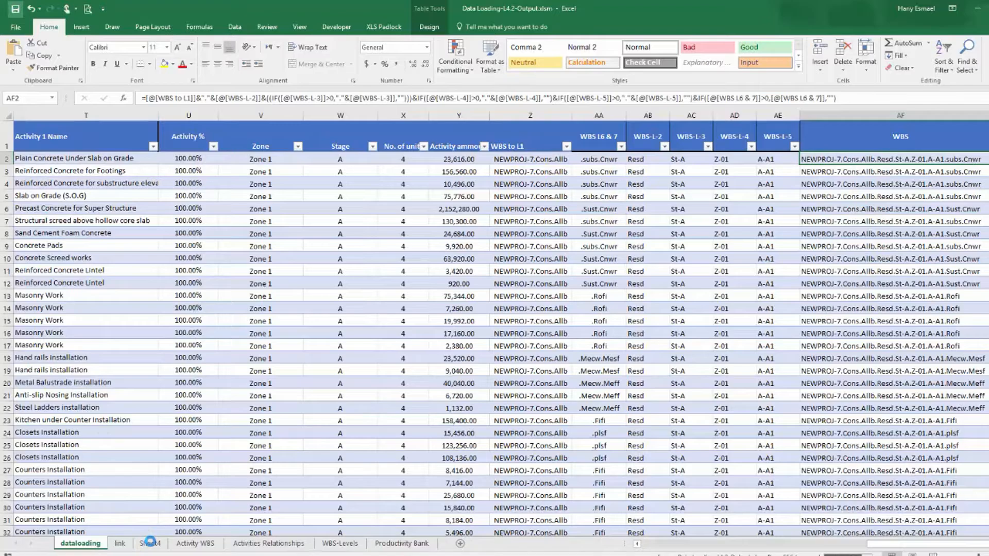
click(150, 544)
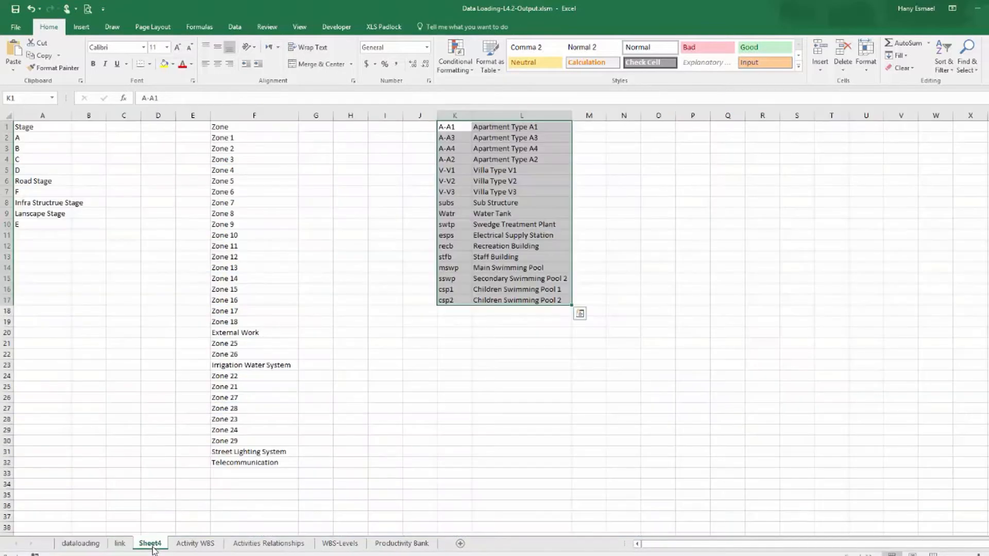
right_click(153, 550)
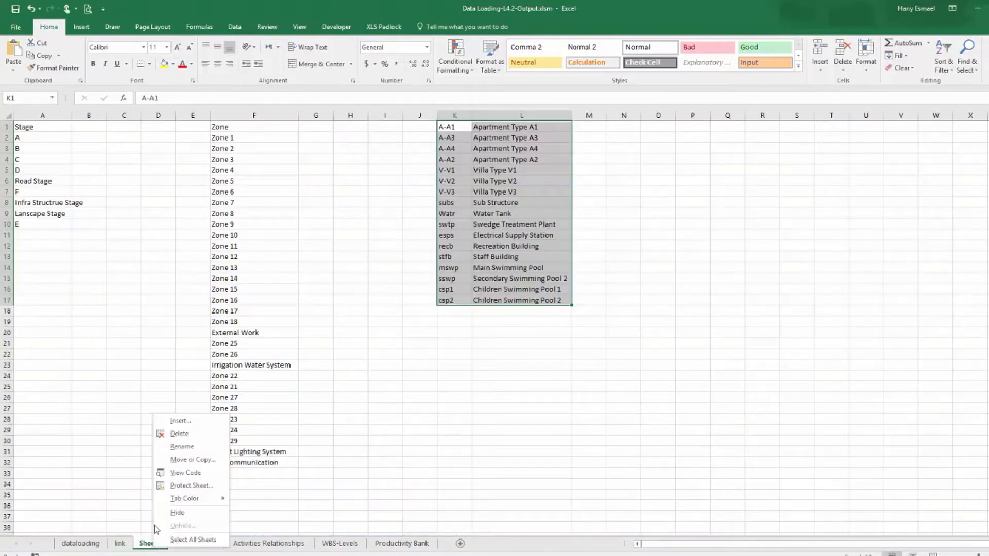
click(173, 435)
click(502, 318)
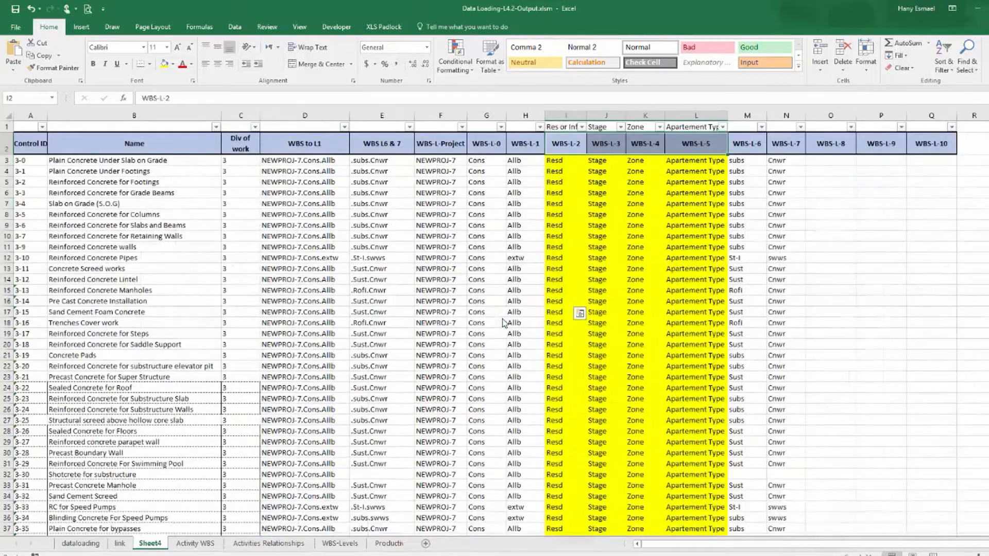
Insert a PivotTable from the data-loading table on a new worksheet named To P6.
click(95, 548)
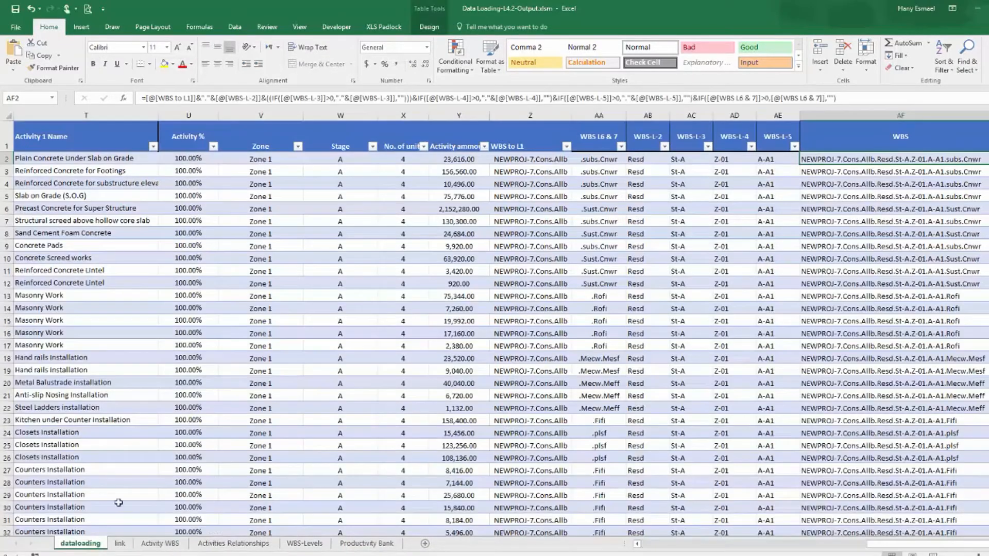
click(414, 233)
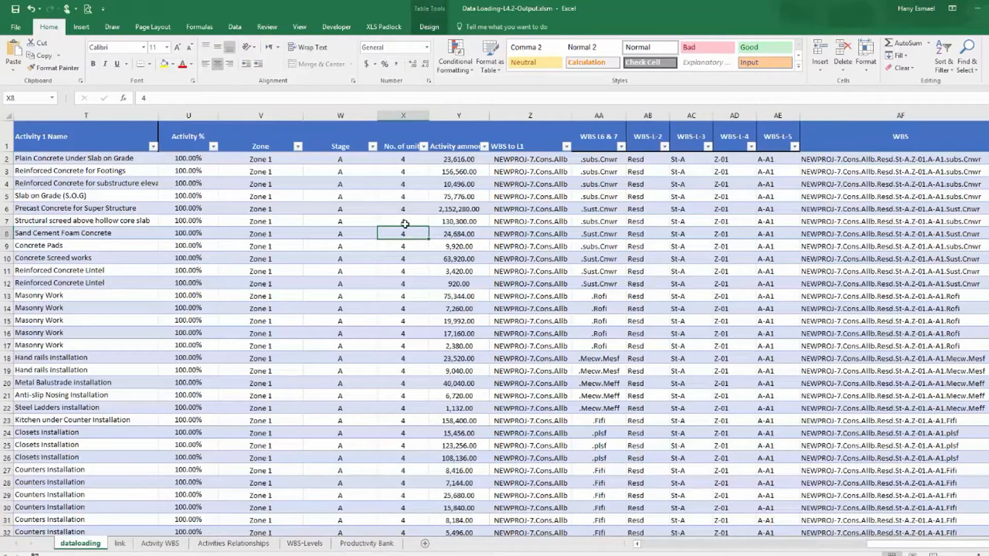
click(89, 29)
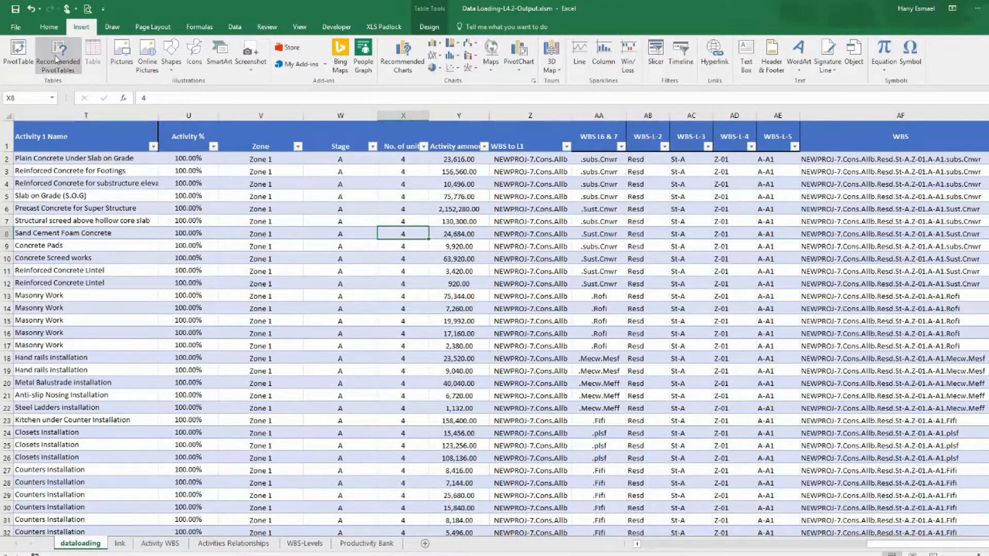
click(18, 52)
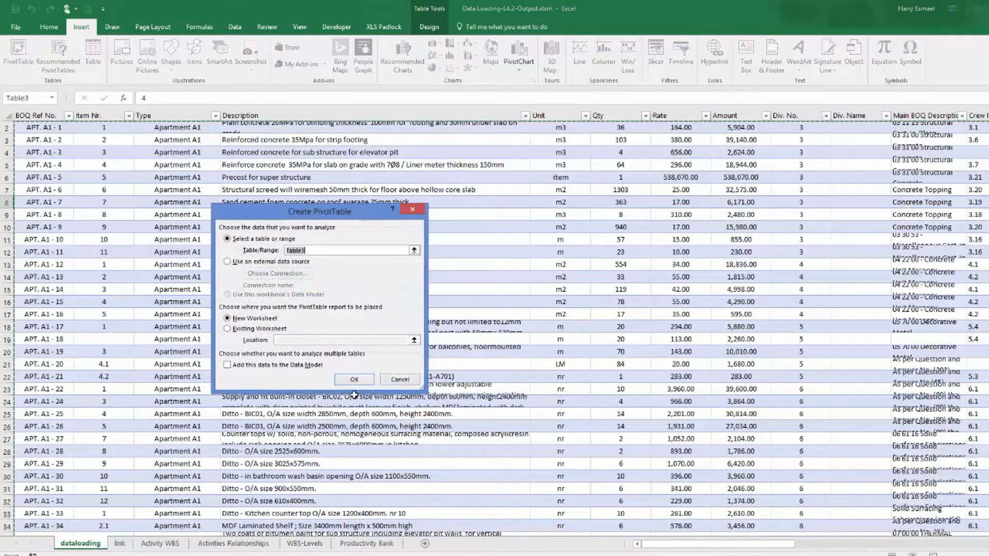
click(354, 379)
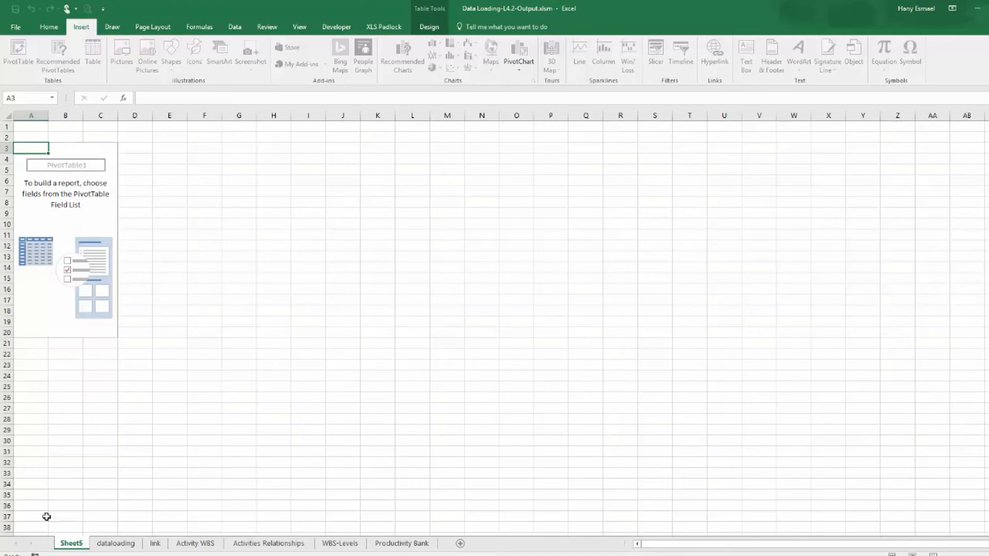
text(To P6)
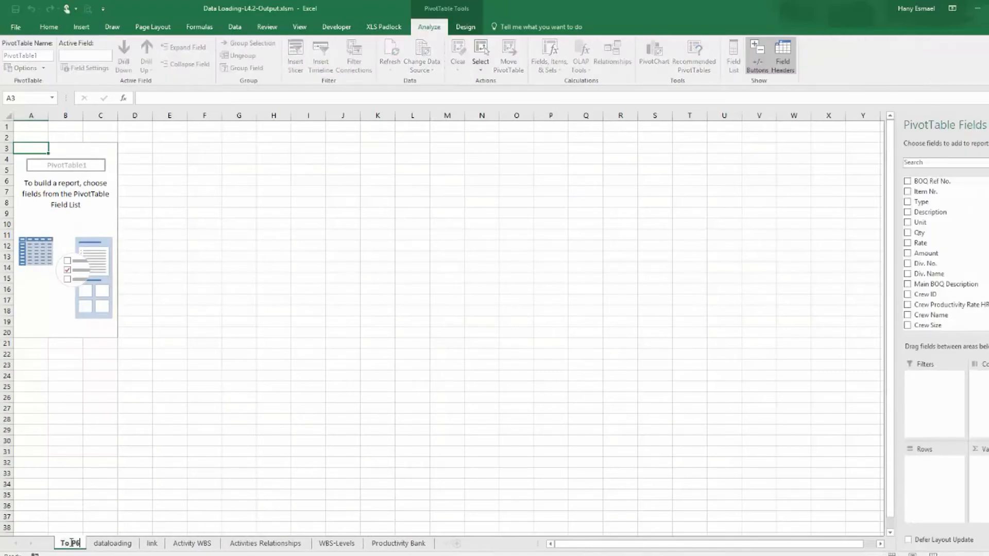
Add the WBS field to the rows of the PivotTable on the To P6 sheet.
click(177, 344)
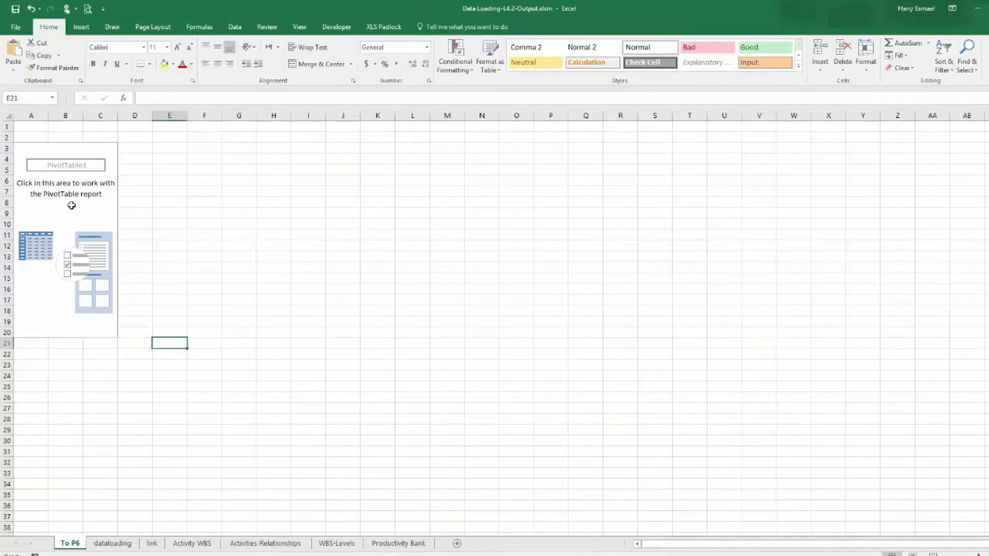
click(71, 205)
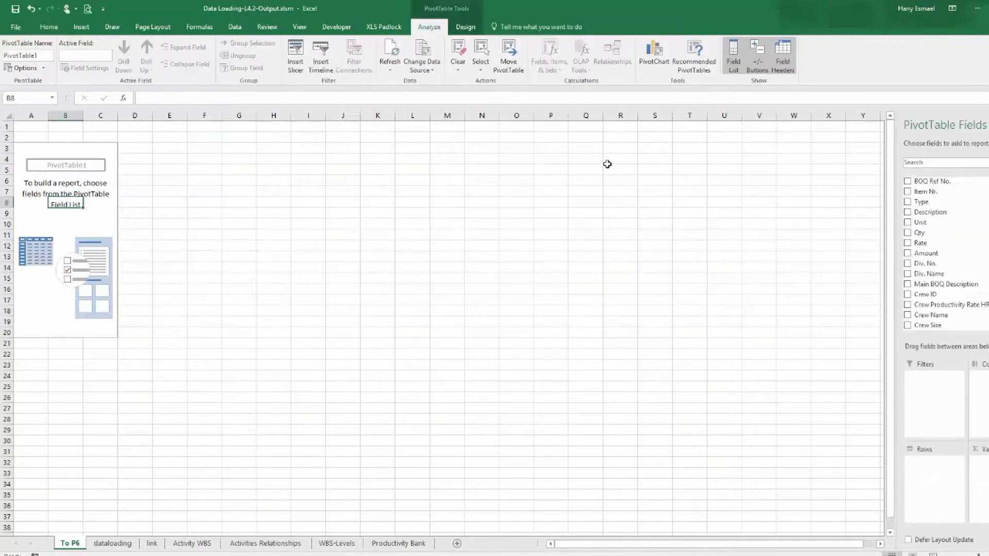
scroll(942, 247, down, 4)
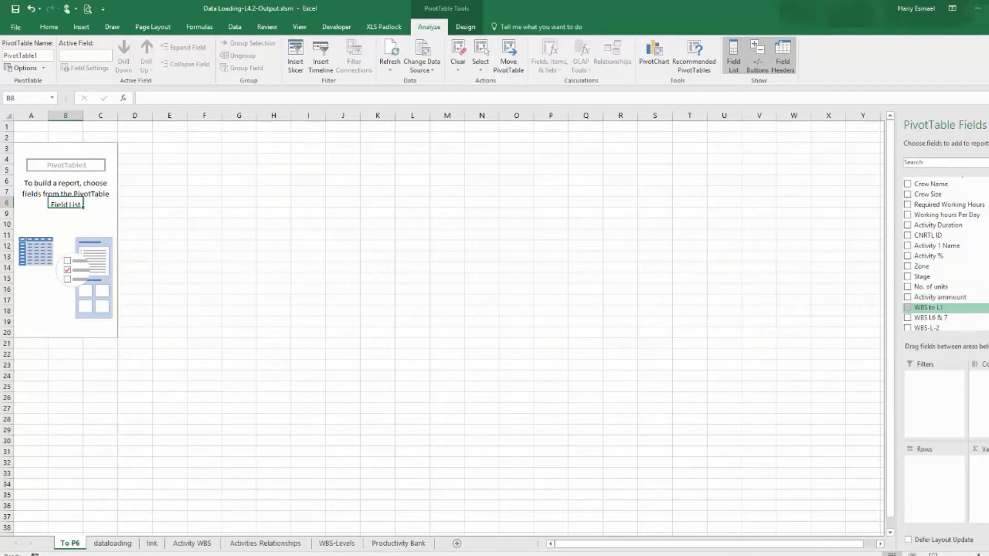
scroll(940, 253, down, 3)
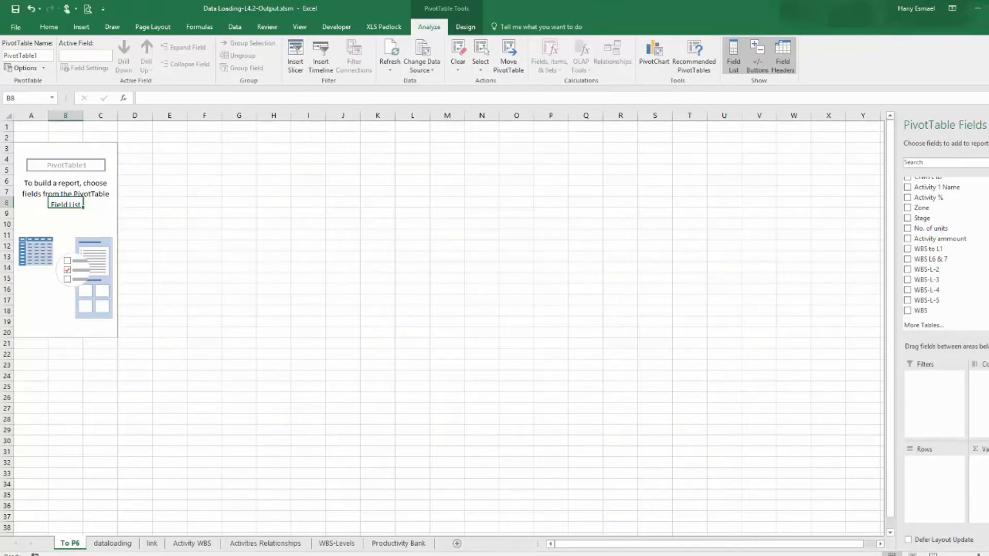
scroll(946, 253, up, 1)
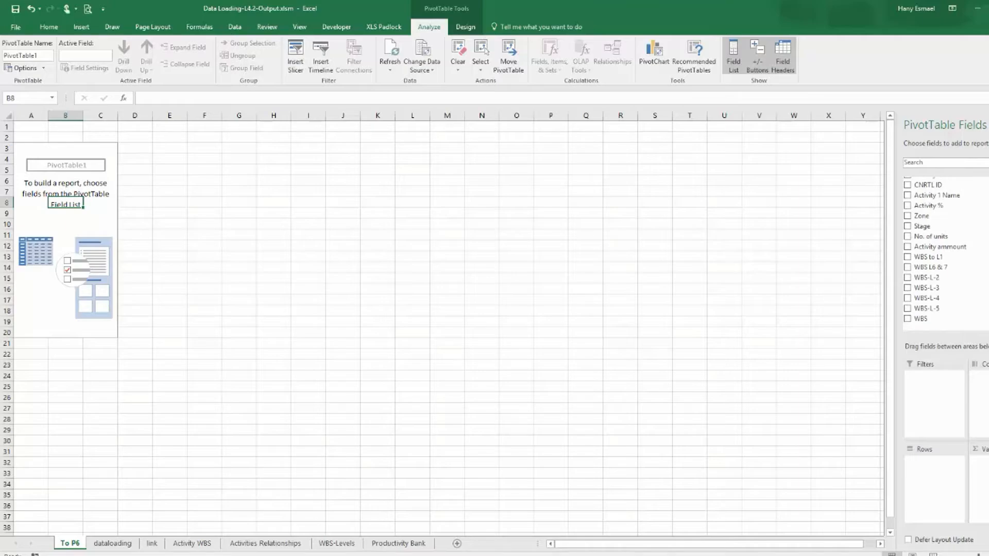
scroll(946, 252, up, 3)
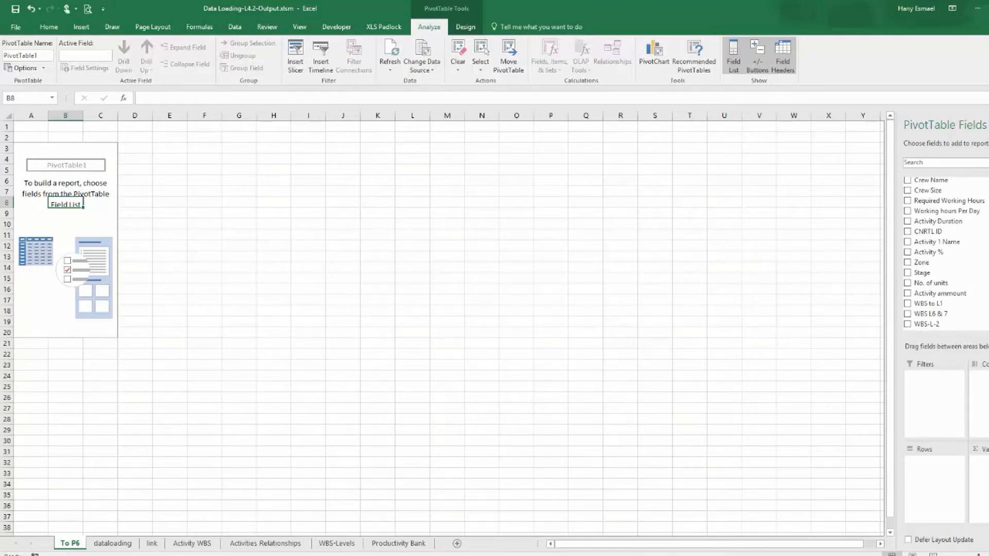
scroll(946, 252, up, 1)
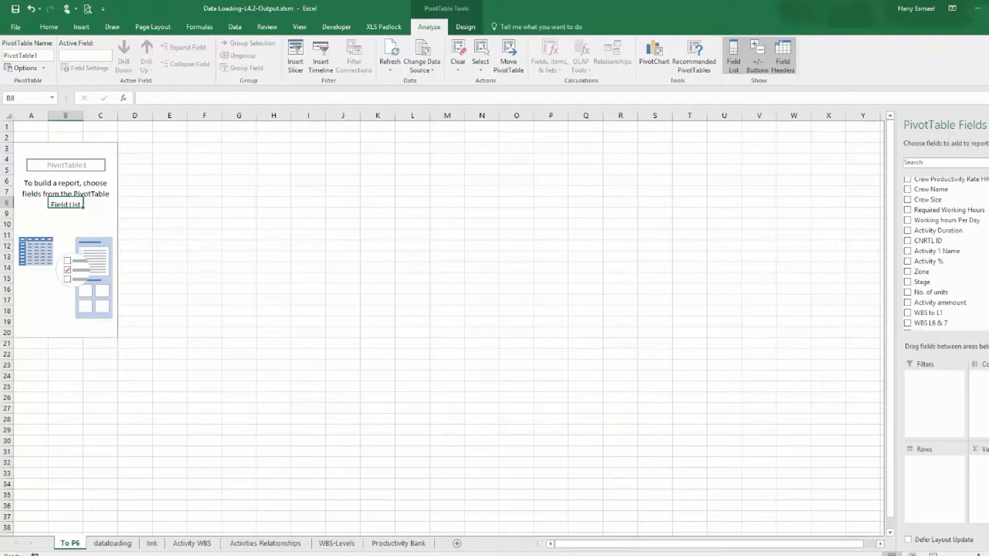
scroll(946, 252, down, 5)
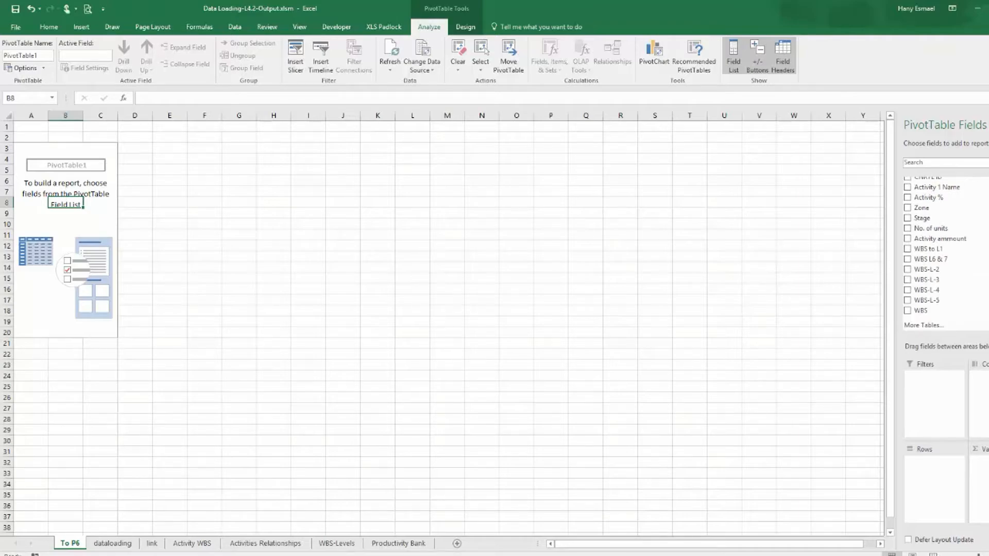
click(908, 311)
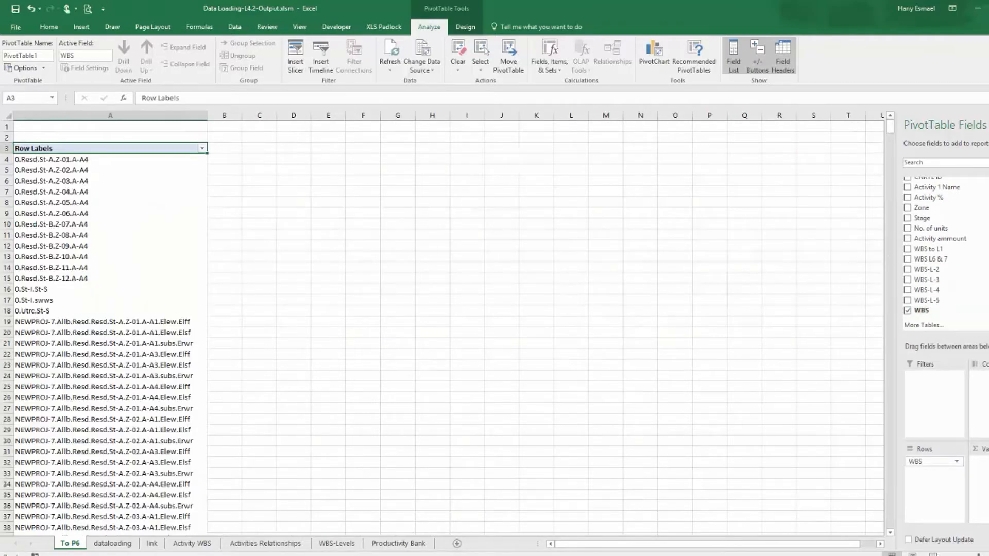
On the dataloading sheet, fill the Activity ID column with a formula referencing the WBS-L-5 column.
click(112, 544)
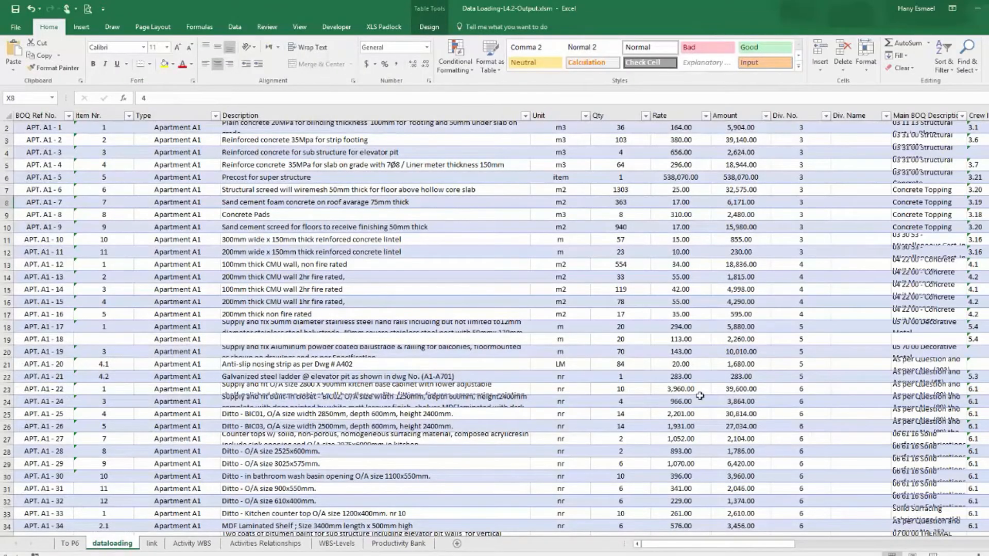
scroll(804, 282, up, 1)
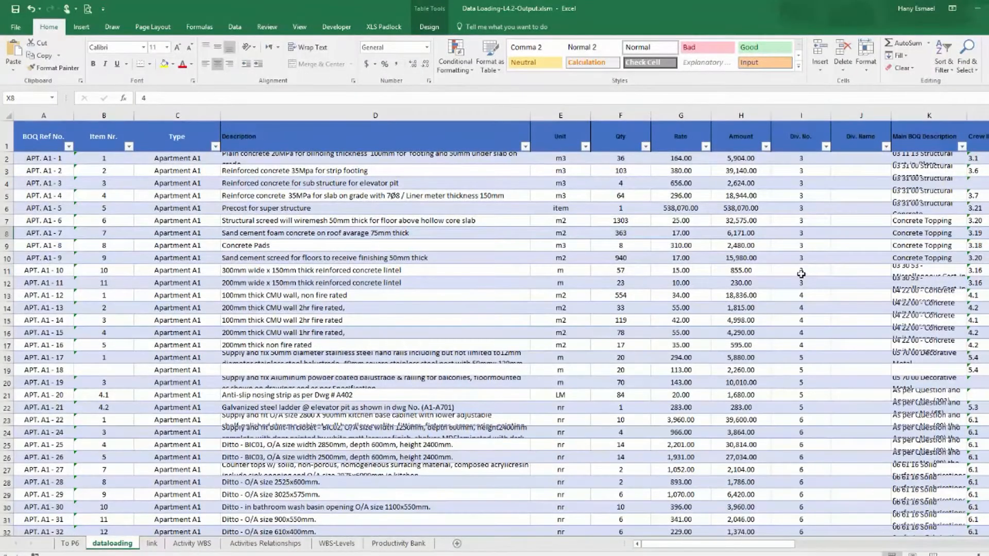
drag(783, 545, 988, 534)
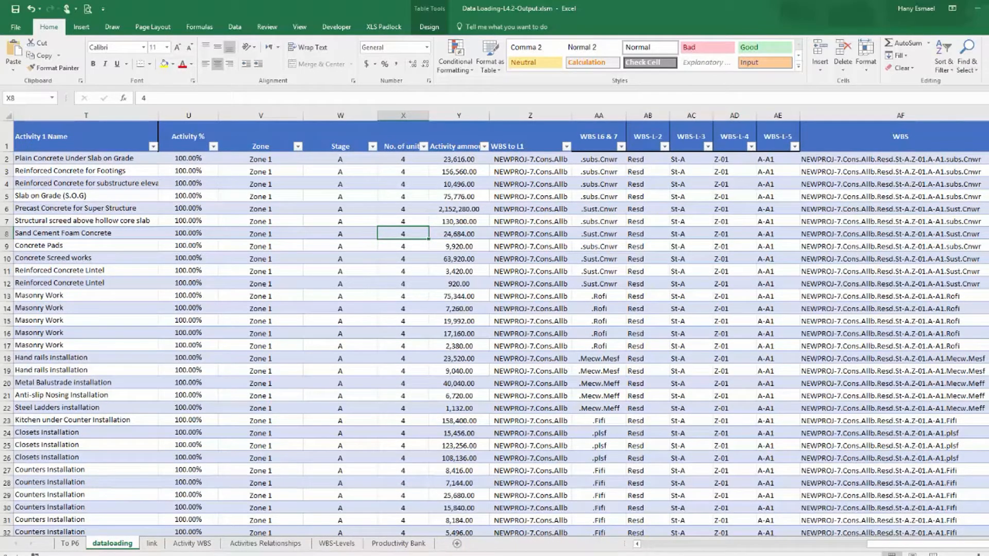
scroll(500, 324, right, 1)
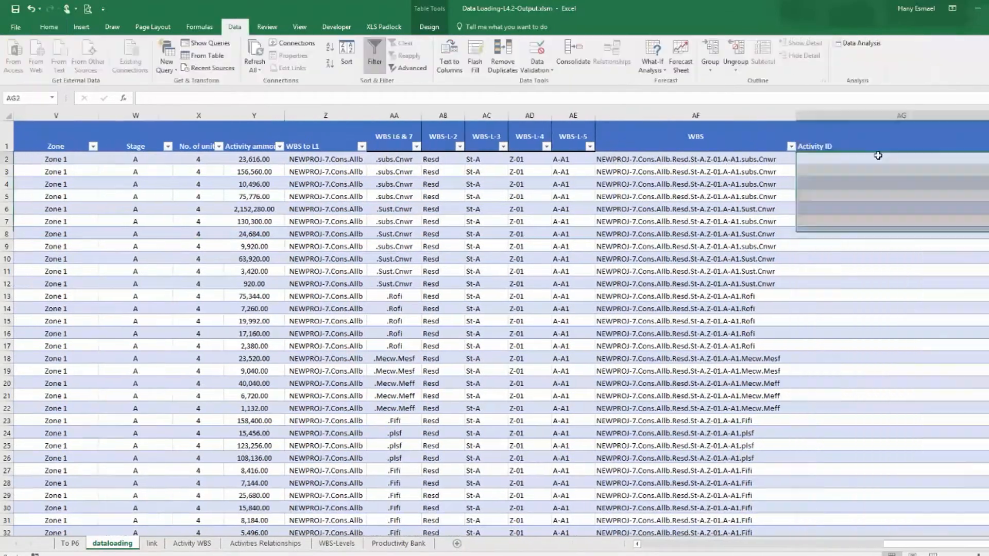
click(879, 156)
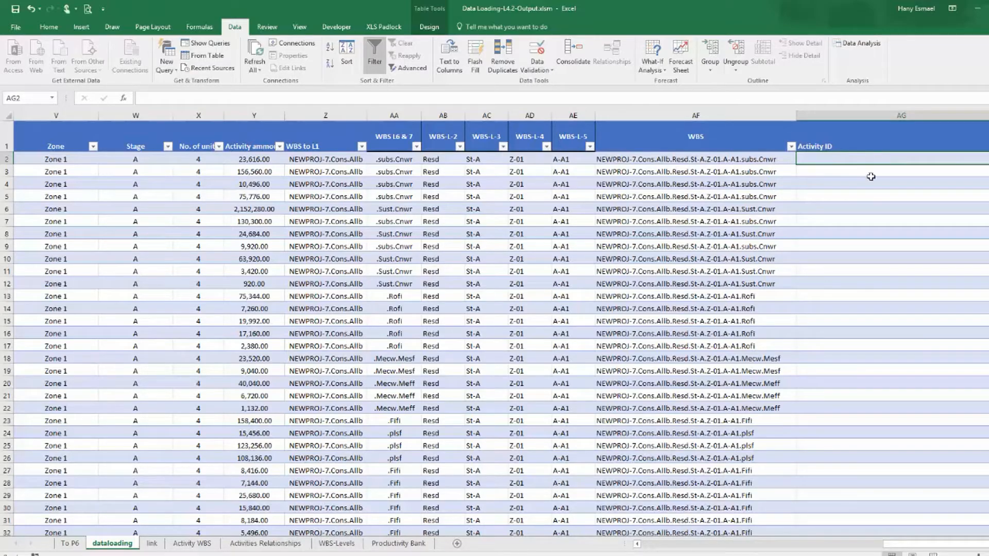
drag(933, 546, 658, 529)
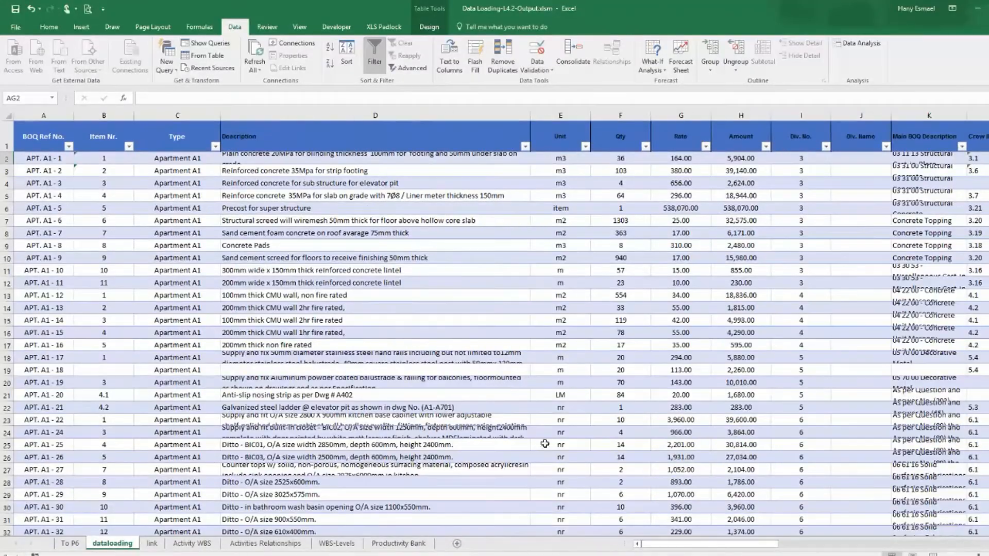
click(170, 161)
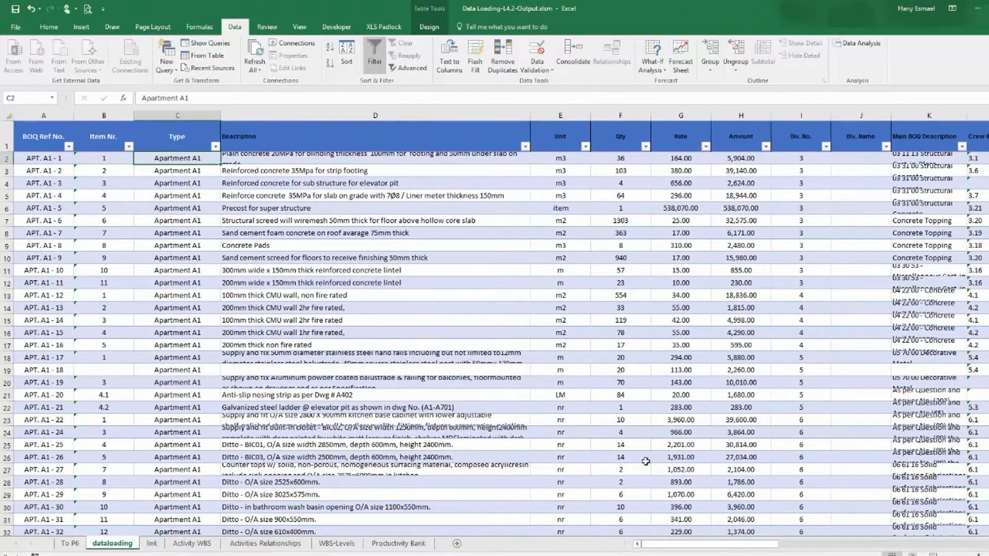
drag(689, 548, 975, 475)
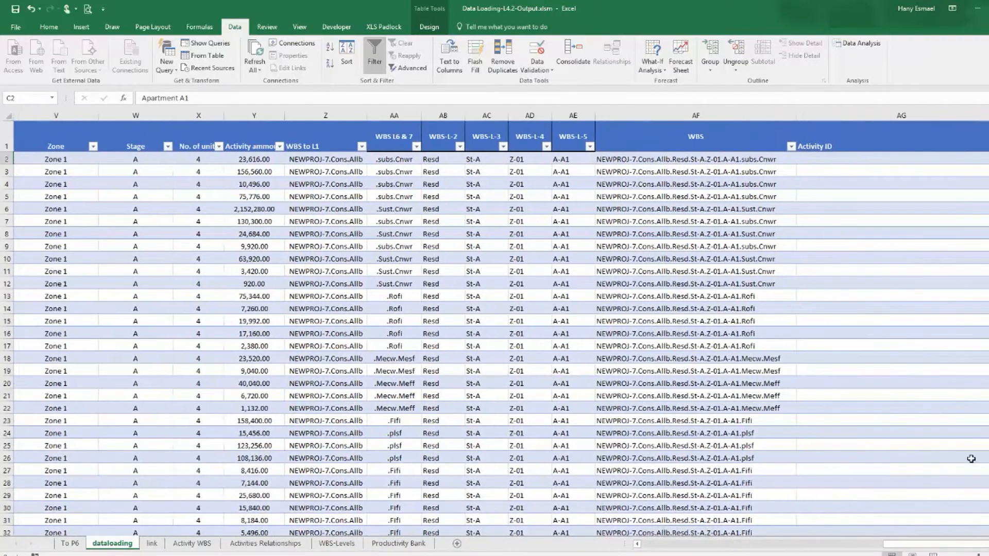
click(861, 160)
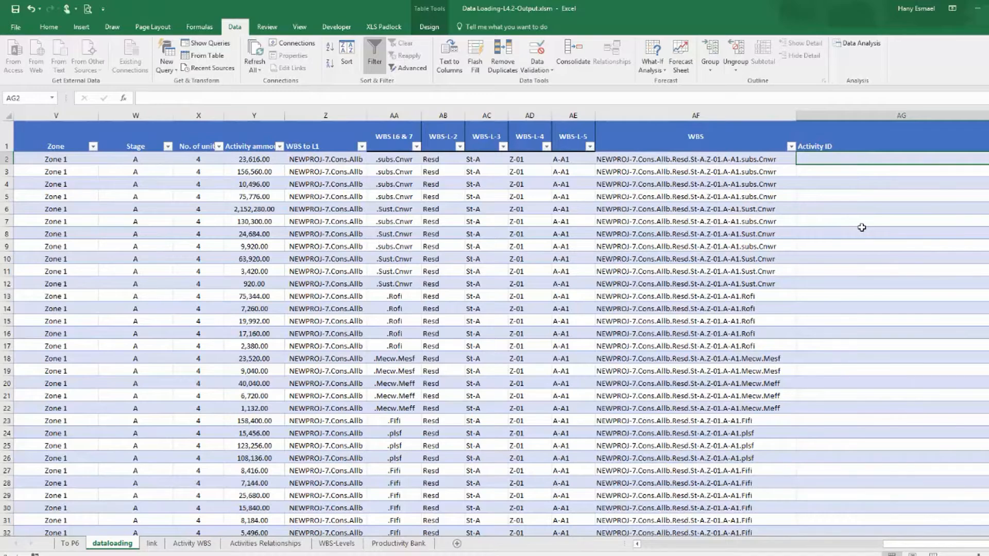
text(=)
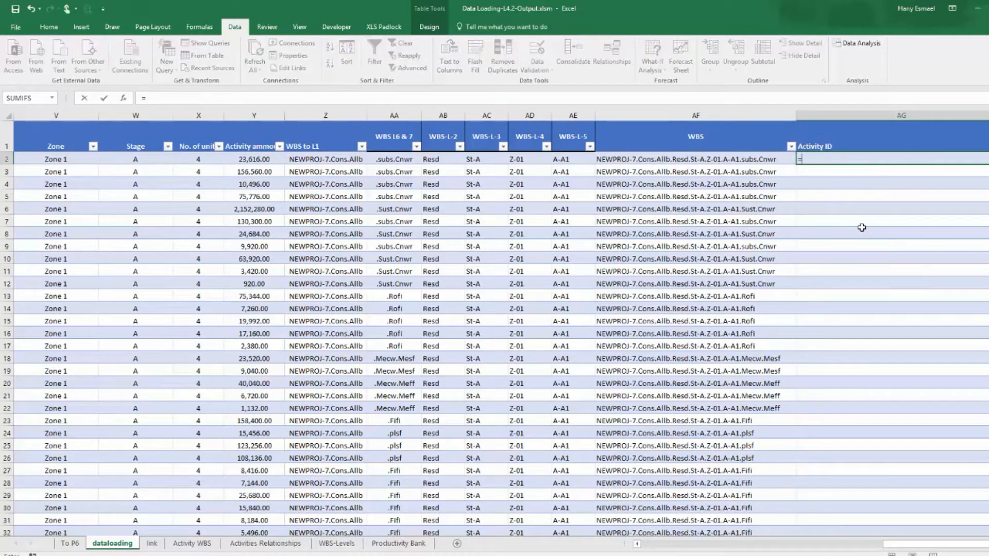
drag(915, 547, 670, 554)
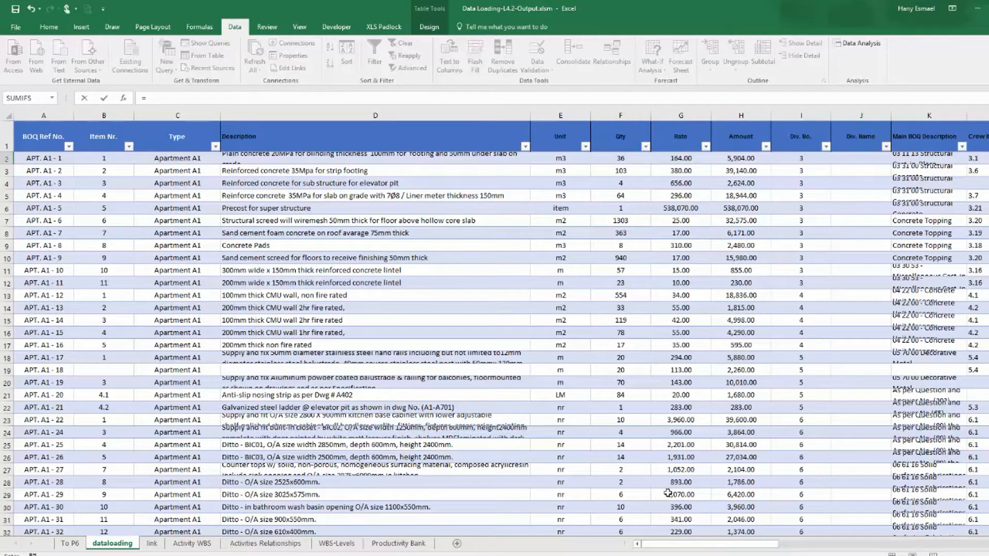
drag(747, 548, 985, 531)
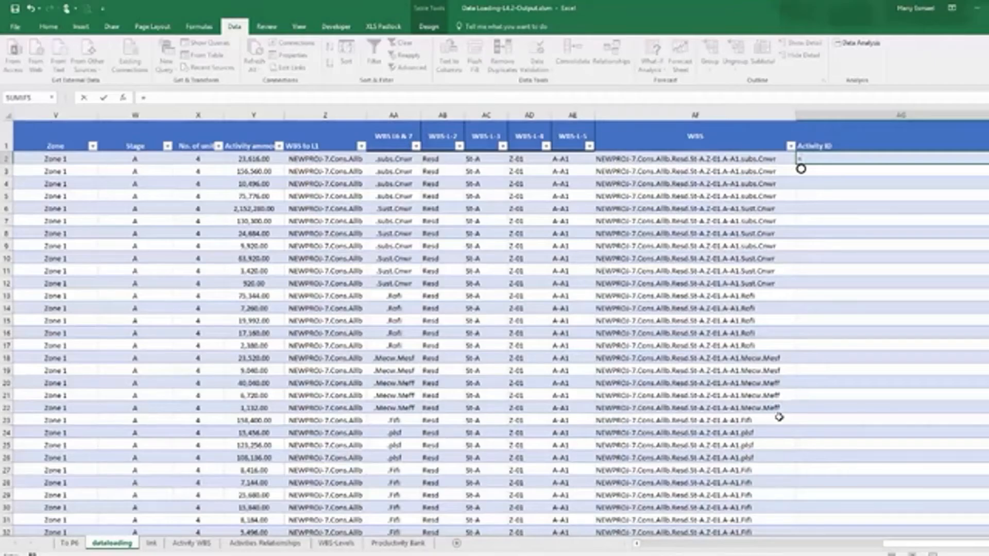
mouse_move(895, 544)
mouse_down()
mouse_move(650, 543)
mouse_move(808, 553)
mouse_move(895, 534)
mouse_up()
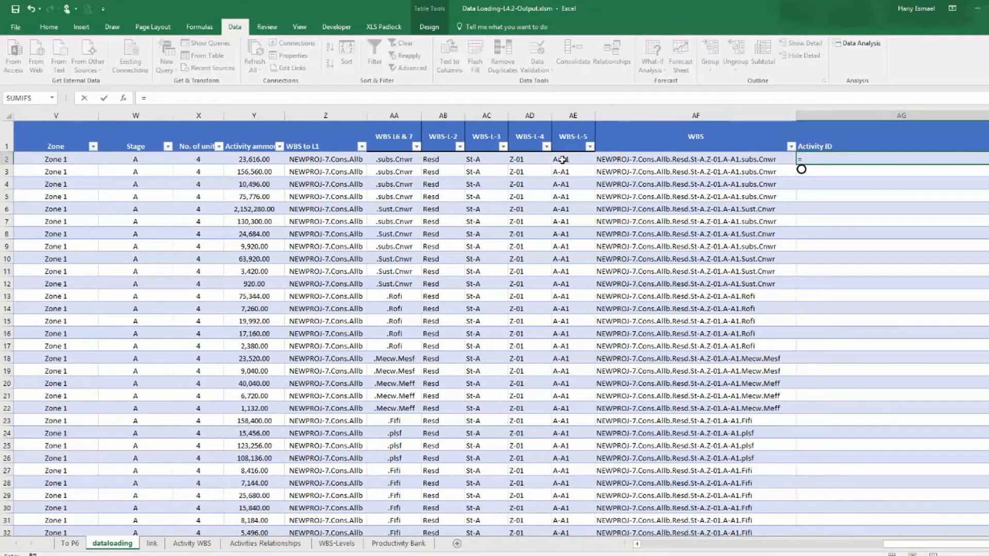
click(562, 160)
key(ctrl+Return)
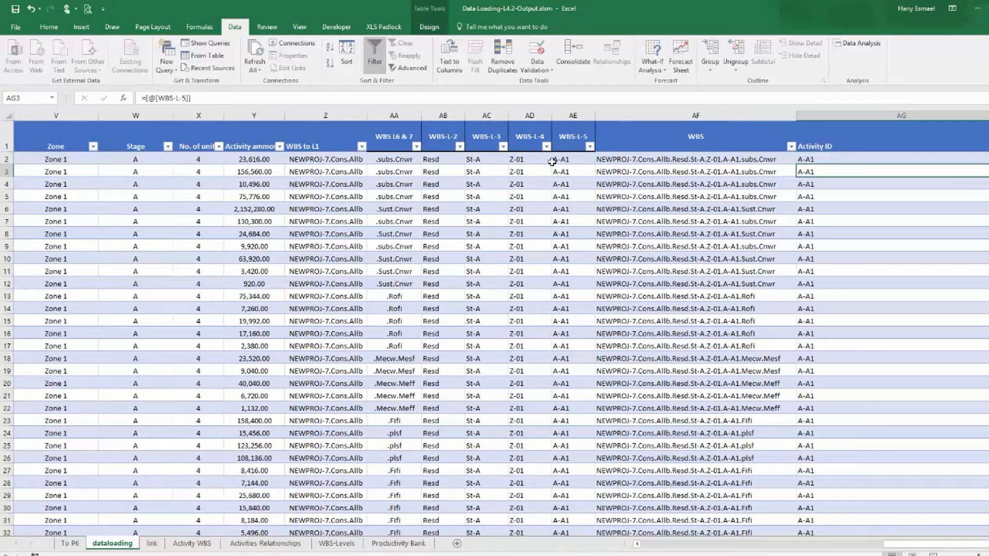
Filter the Activity ID column to show only 0 values and scroll through the filtered rows.
click(975, 144)
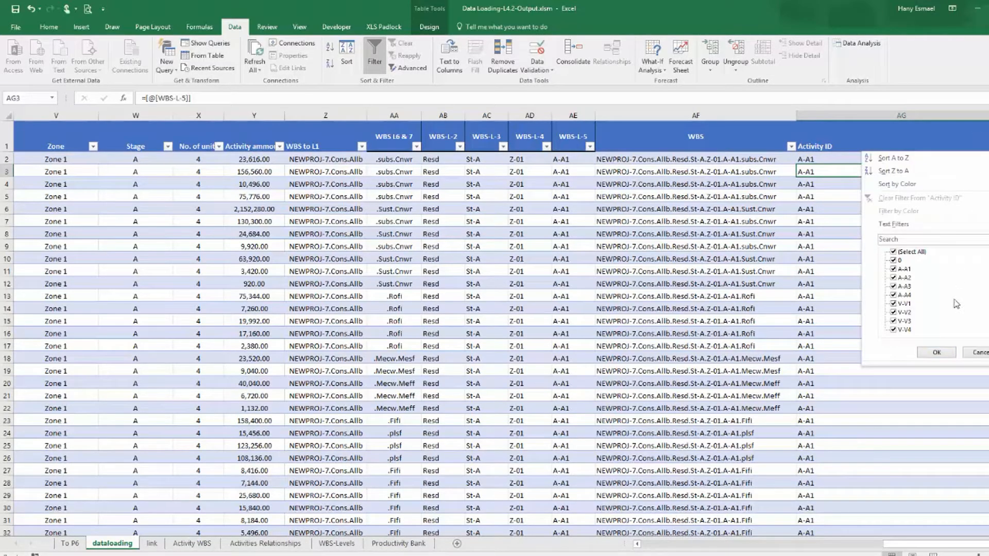
click(906, 252)
click(900, 260)
click(937, 353)
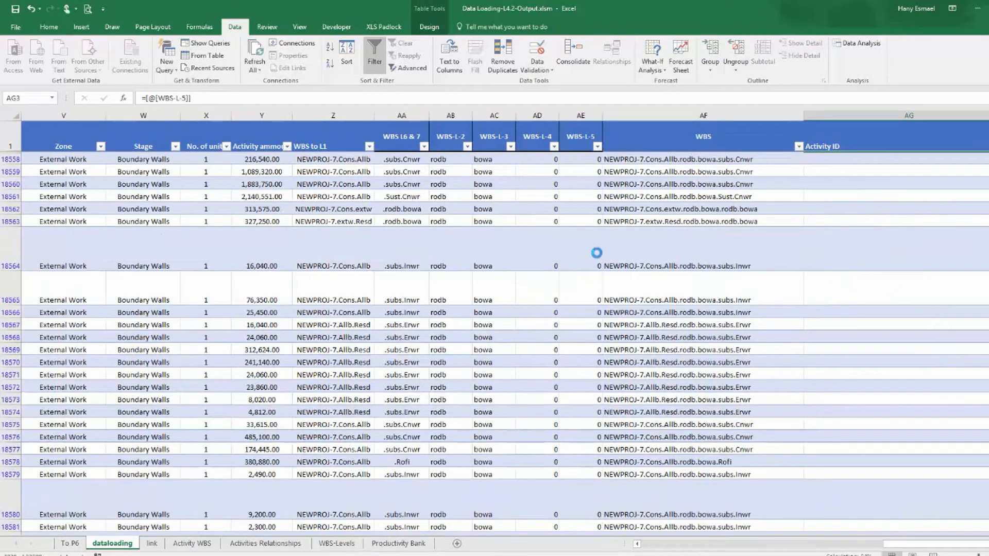
scroll(599, 273, down, 20)
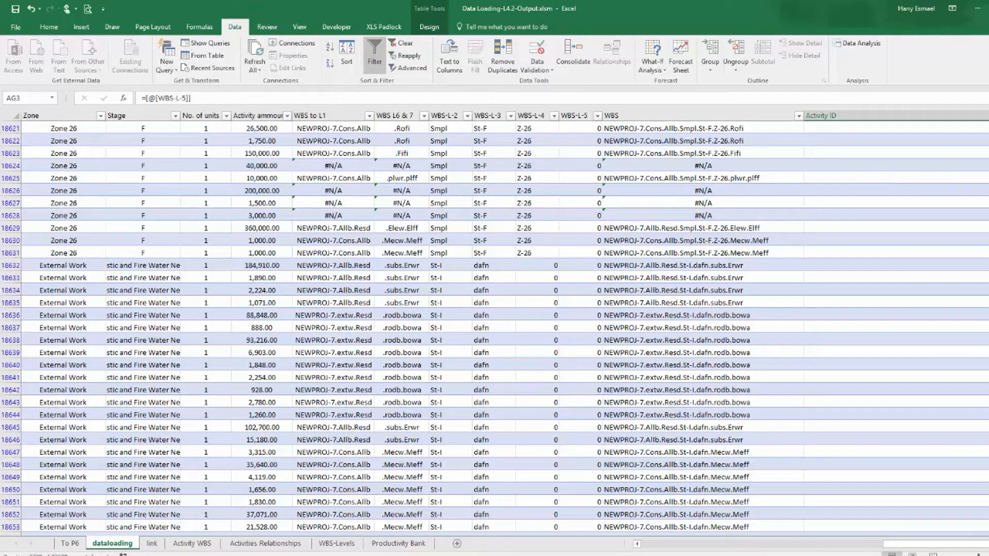
key(Up)
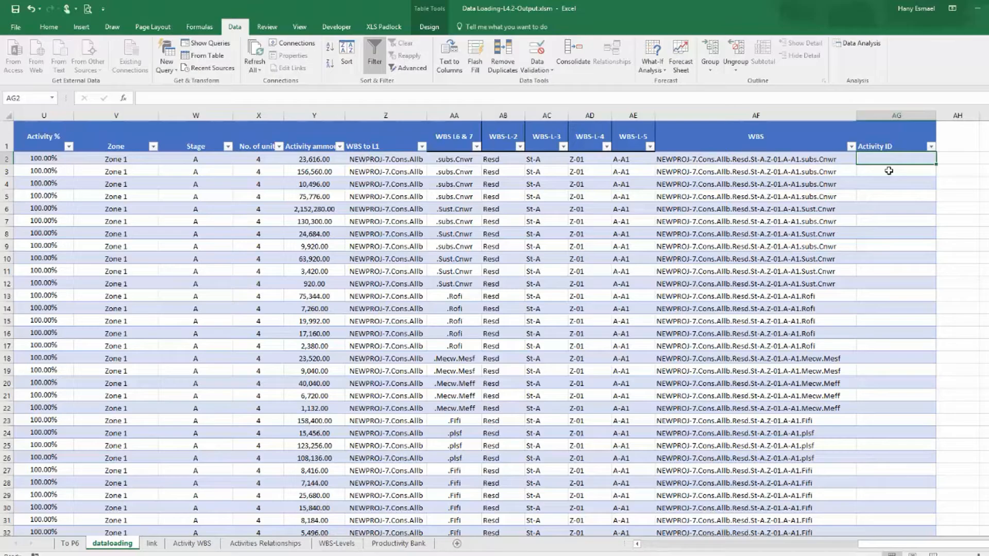
Widen the Activity ID column and fill it with the formula =[@[WBS-L-3]]&"-"&[@[WBS-L-4]]&"-".
drag(936, 118, 954, 119)
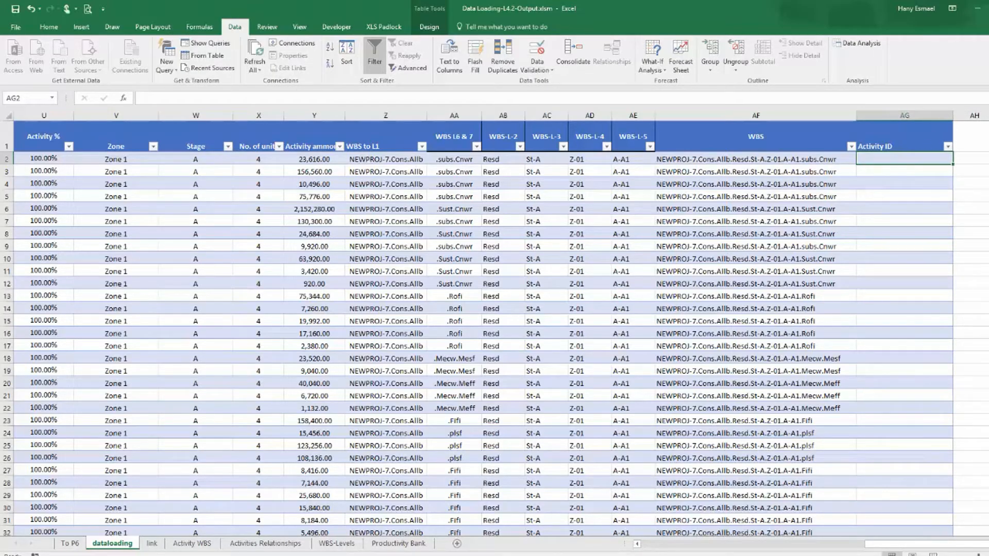
text(=)
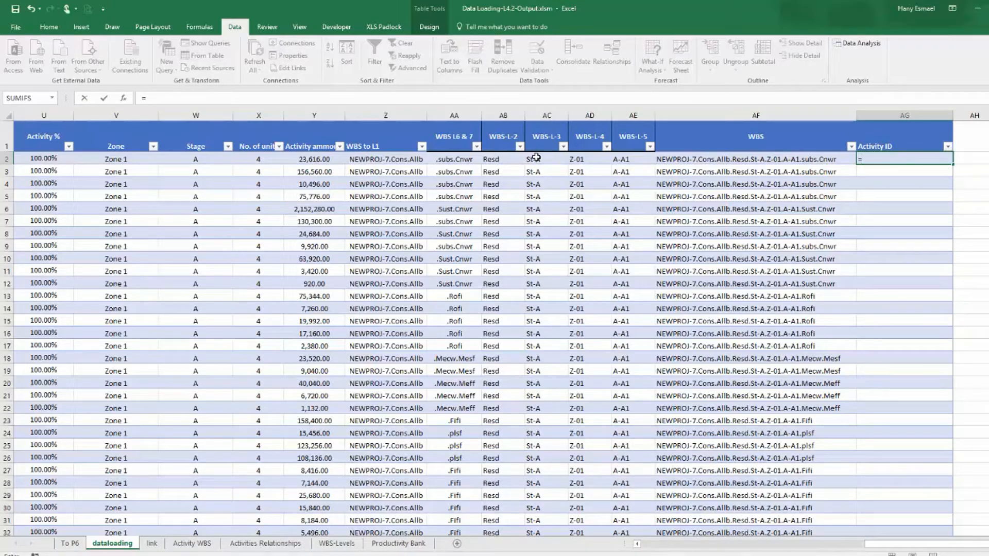
click(544, 159)
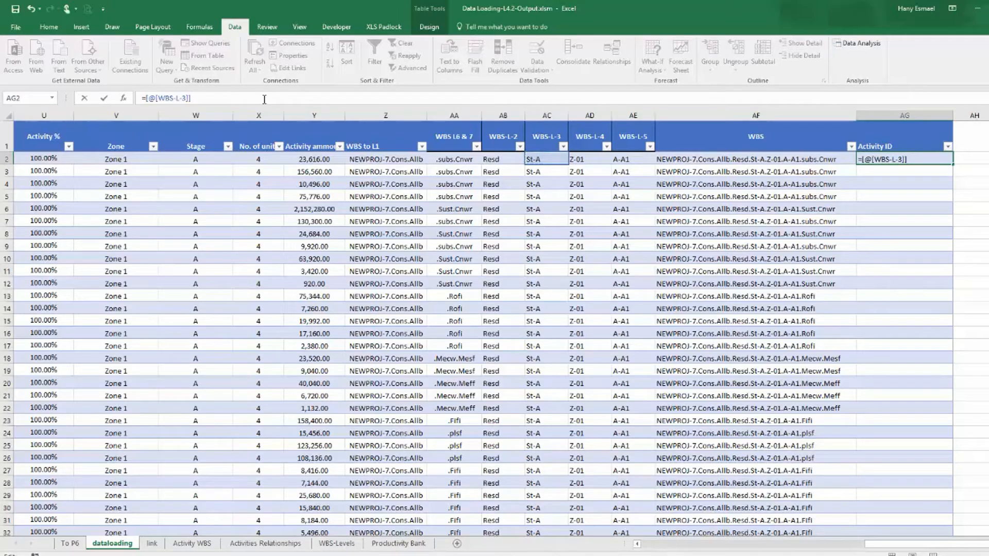
text(&)
text(")
key(BackSpace)
text("-"&)
click(576, 160)
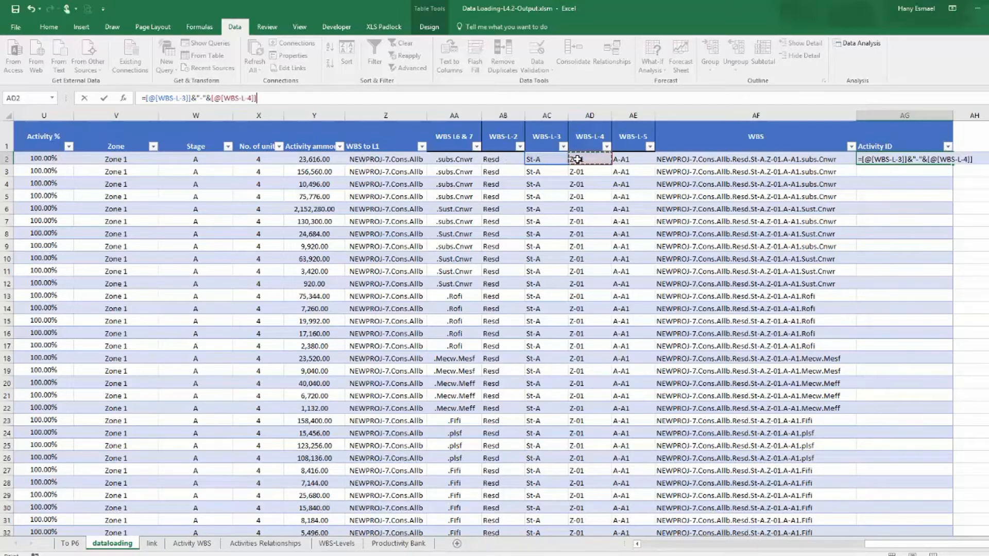
text(&"-)
click(628, 160)
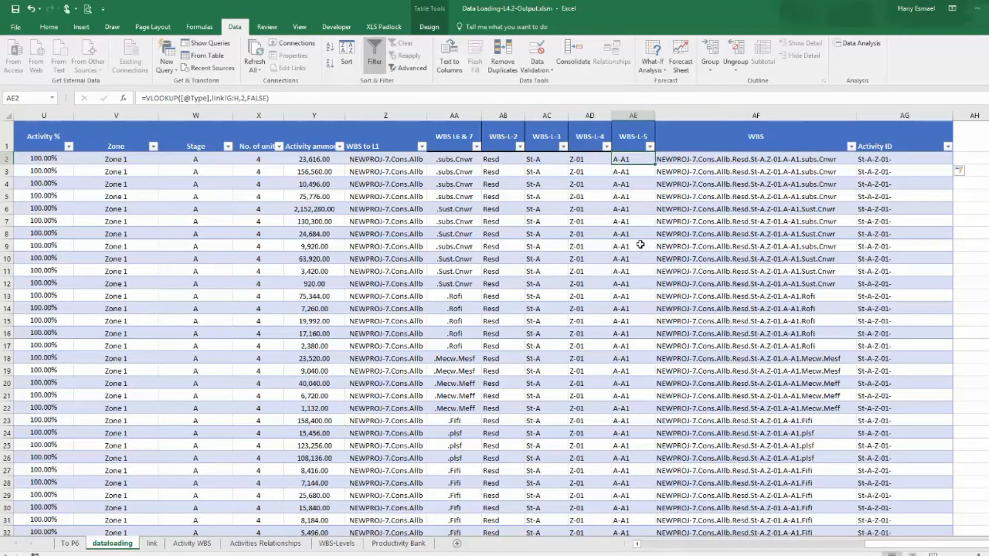
click(876, 172)
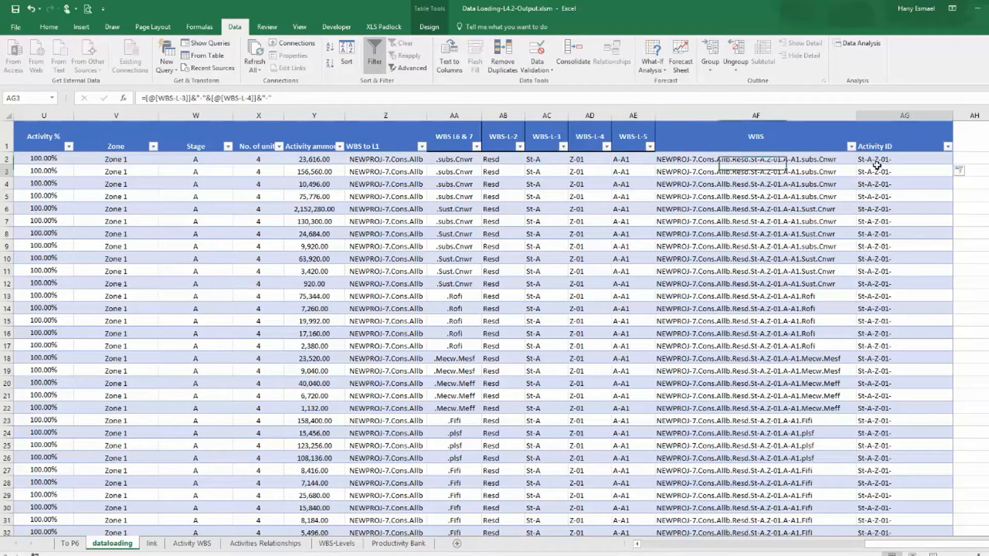
click(318, 100)
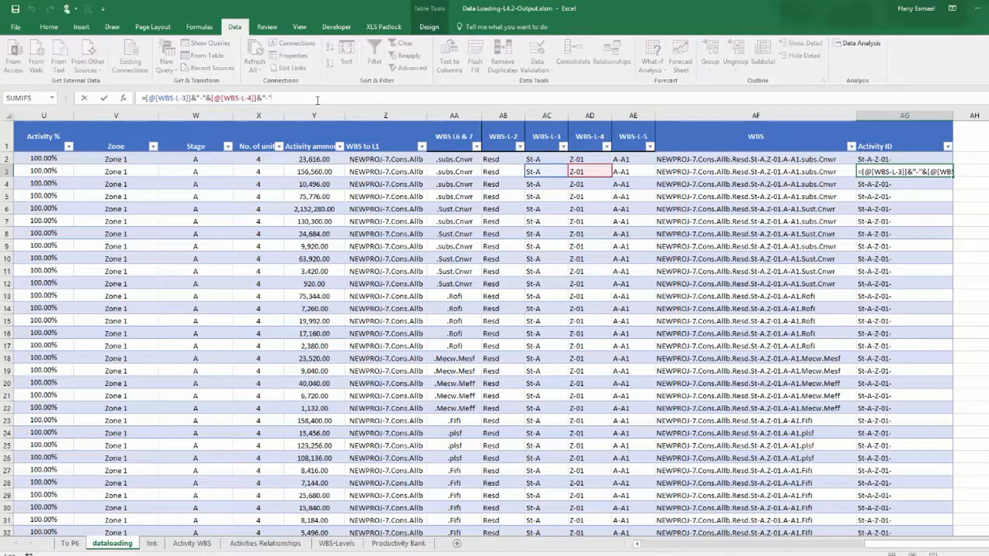
text(&)
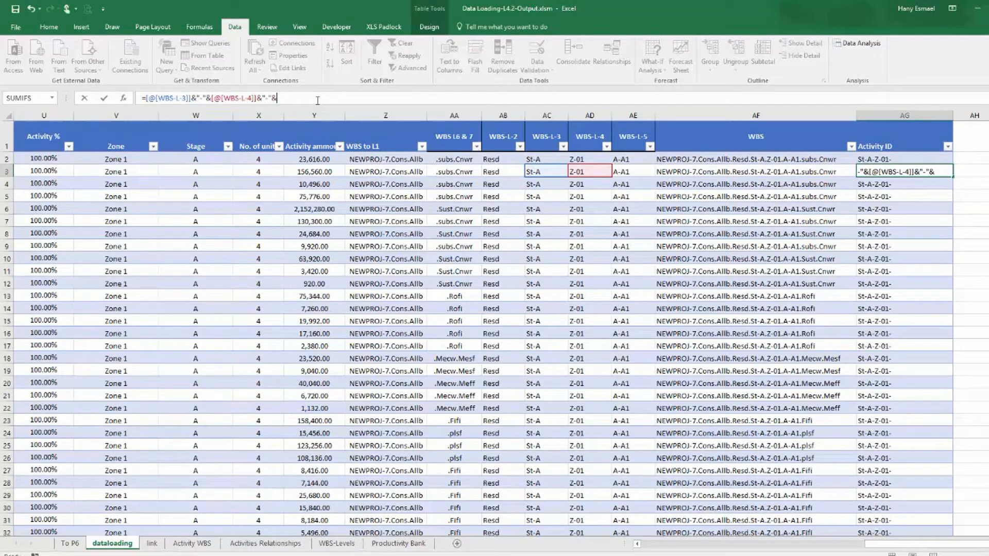
key(Escape)
click(870, 160)
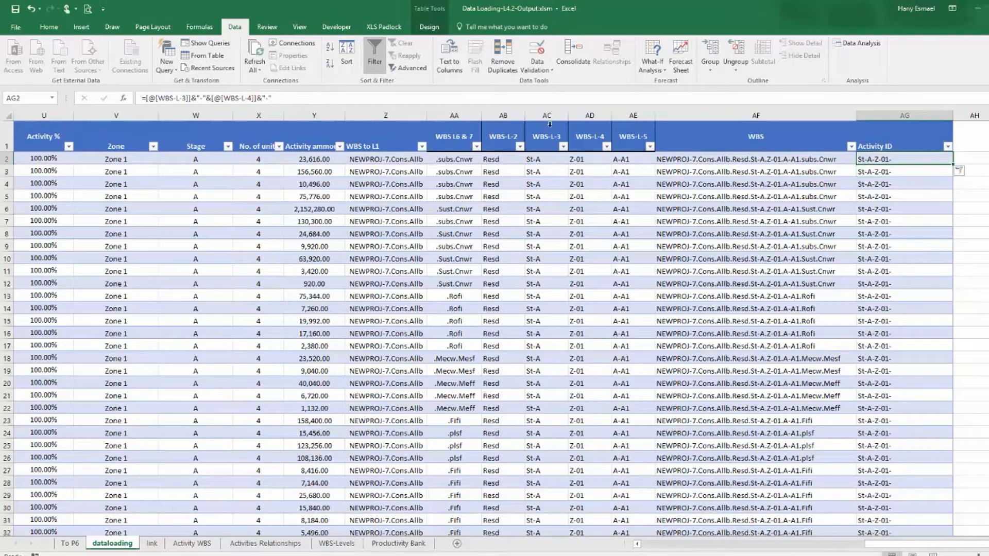
Extend the Activity ID formula to =[@[WBS-L-3]]&"-"&[@[WBS-L-4]]&"-"&[@[WBS-L-5]]&"-"&[@[CNRTL ID]].
click(439, 94)
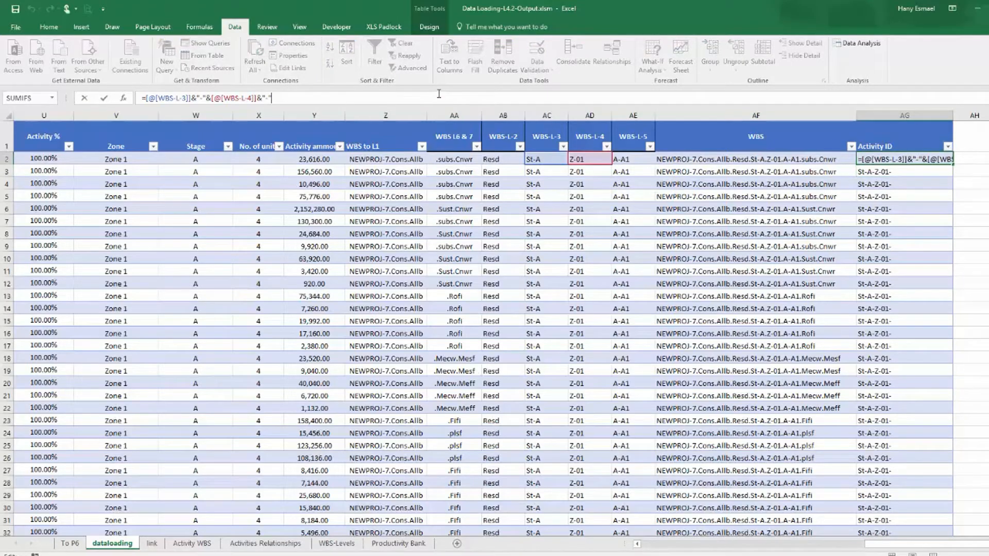
text(&)
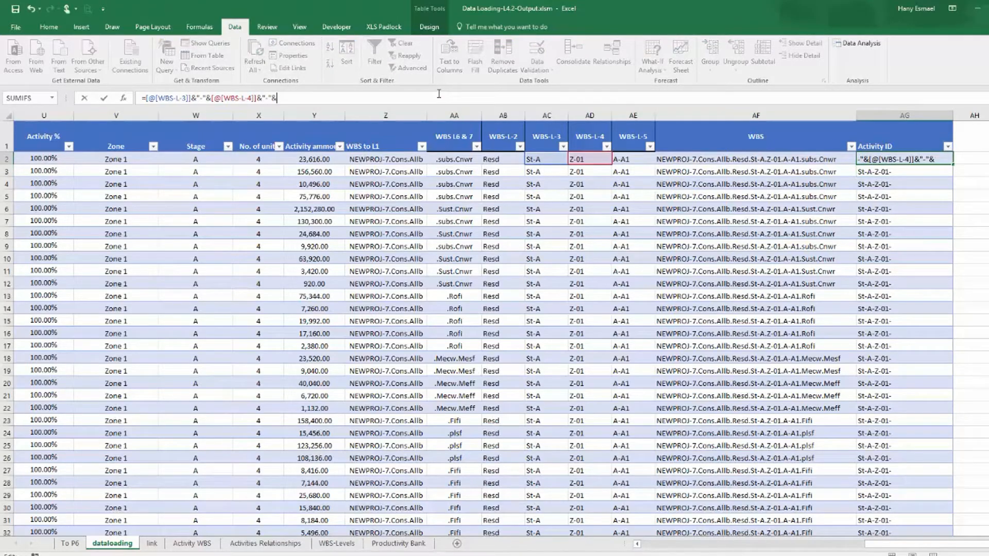
click(631, 159)
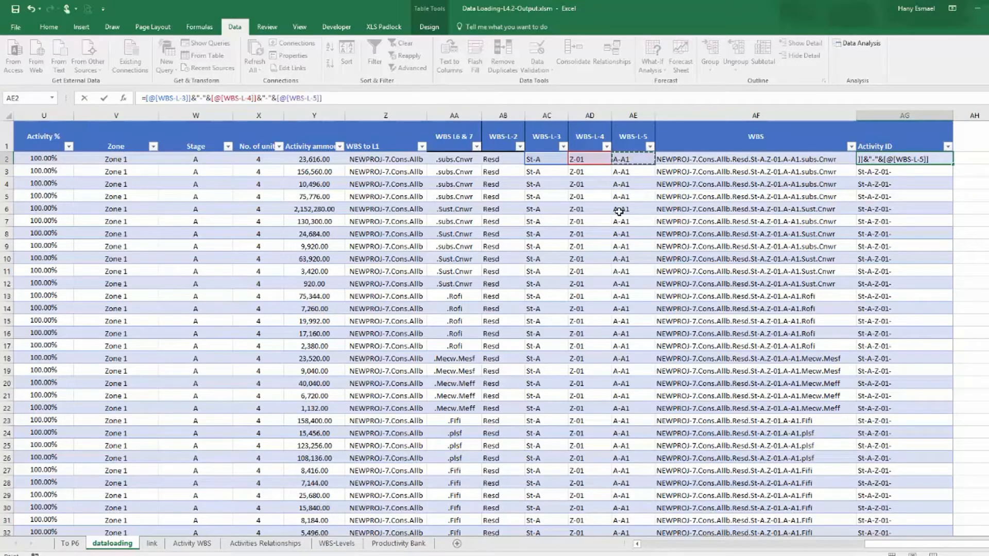
text(&"-"&)
key(ctrl+Return)
drag(892, 547, 847, 545)
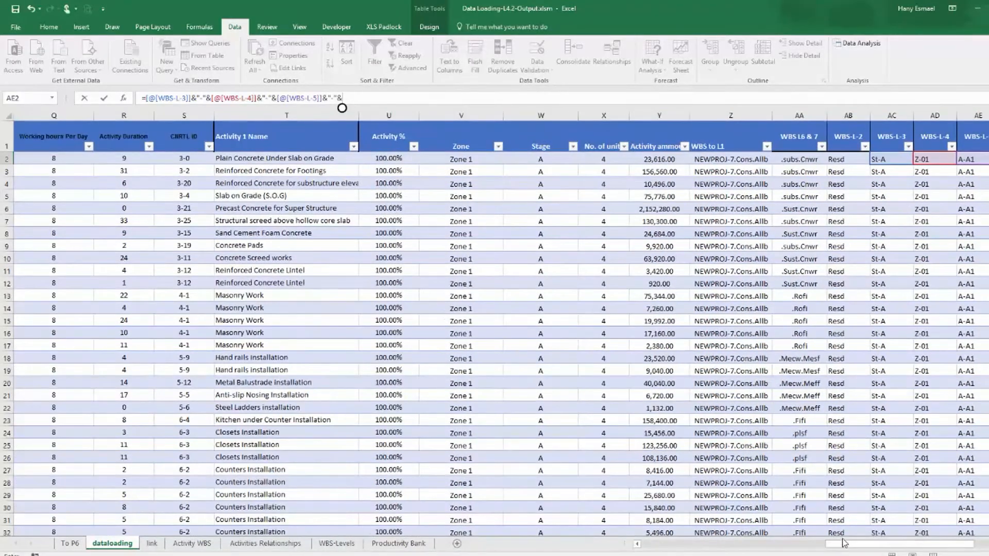
click(190, 158)
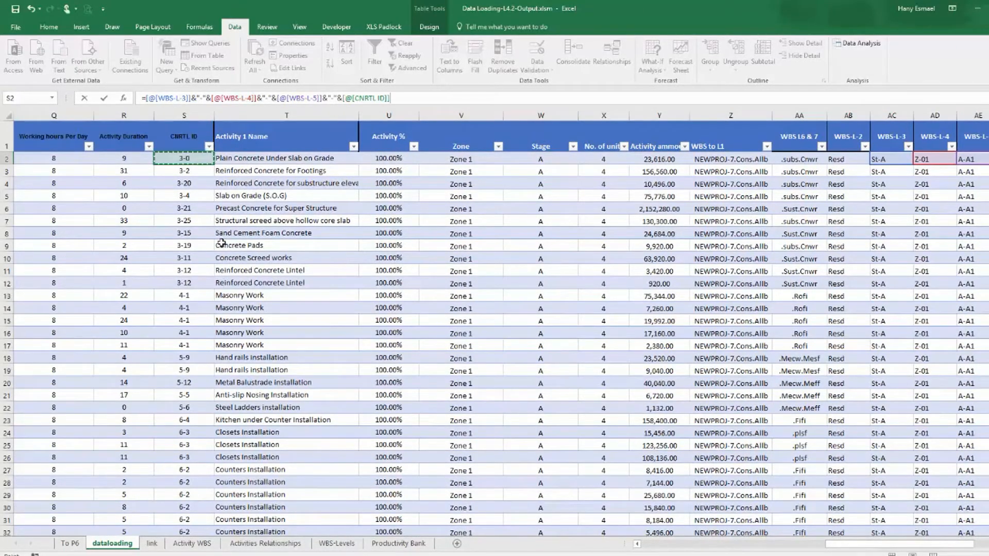
key(Return)
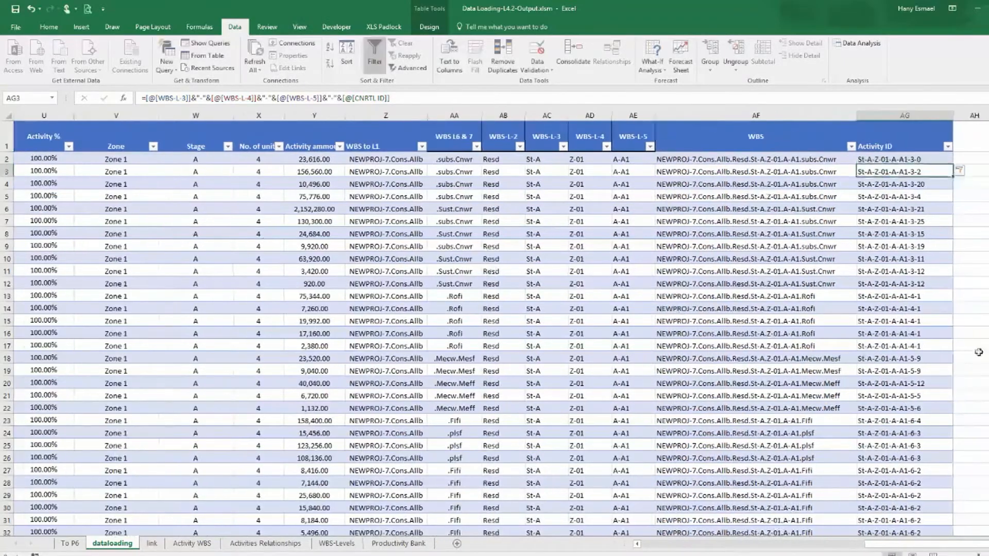
Paste the whole Activity ID column back as values.
click(902, 116)
right_click(902, 116)
key(v)
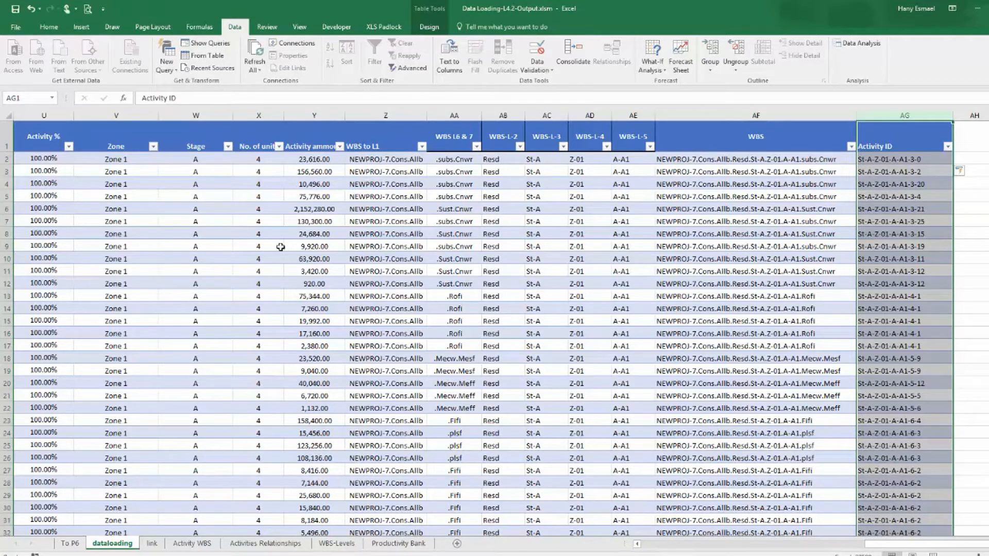
On the To P6 sheet, refresh the PivotTable and scroll through its Activity ID rows.
click(70, 543)
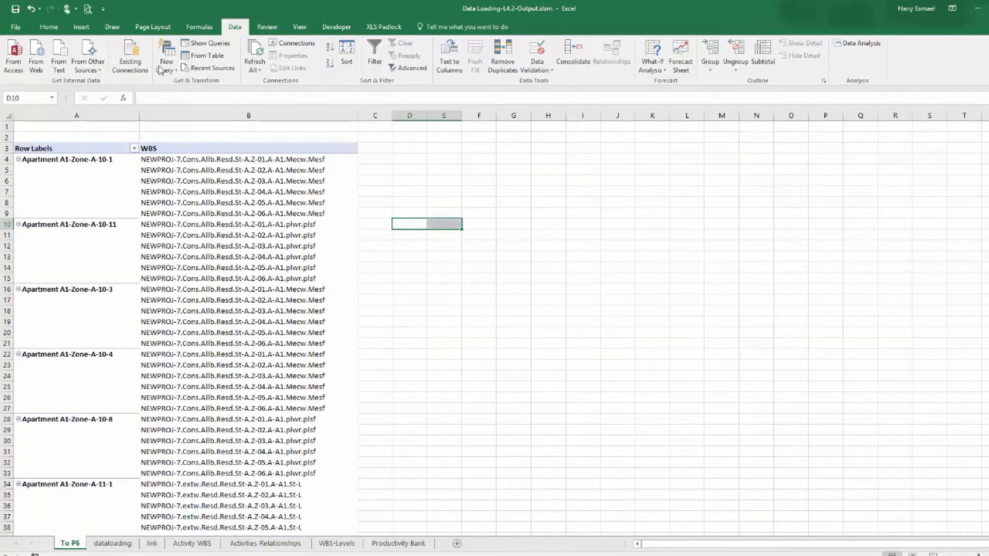
click(260, 62)
click(278, 83)
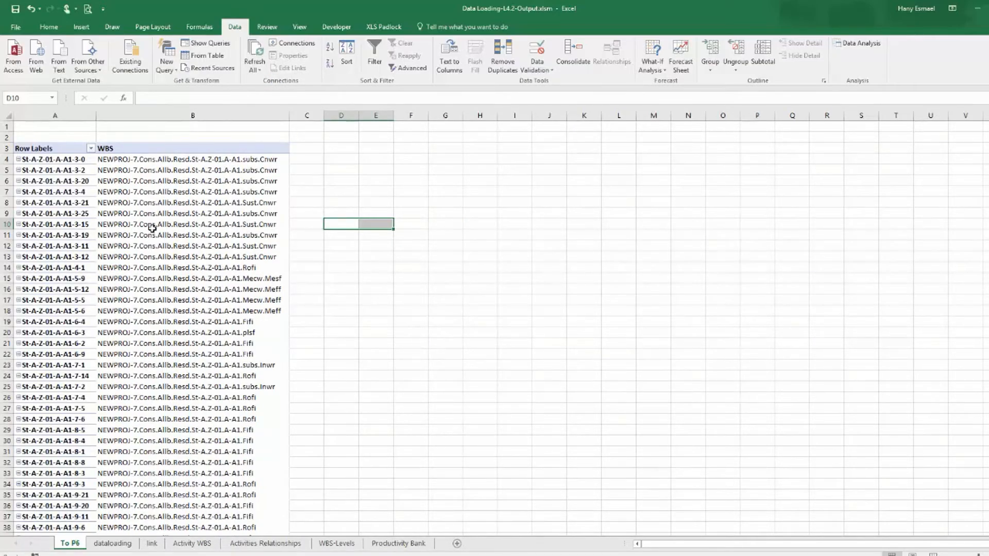
scroll(149, 232, down, 20)
scroll(147, 250, up, 15)
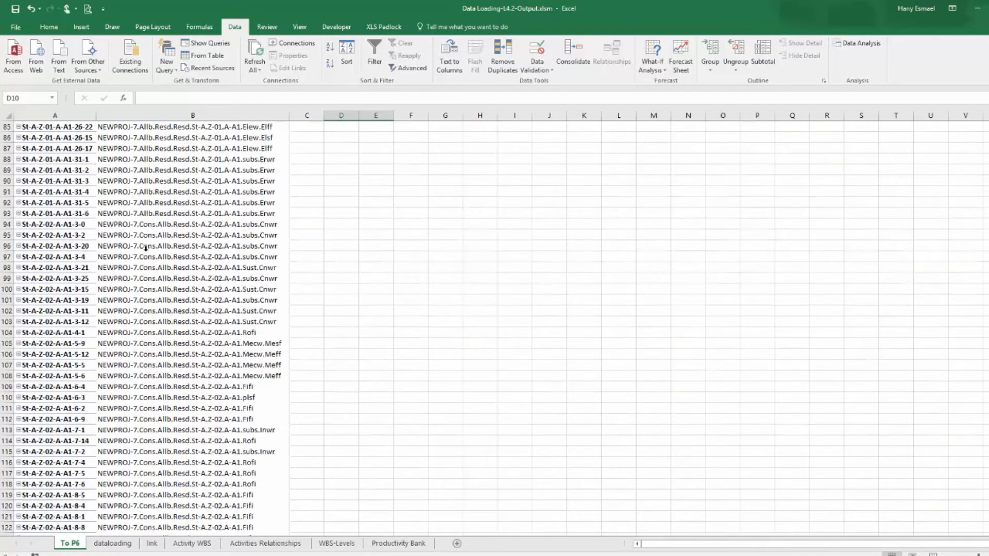
scroll(145, 253, down, 20)
scroll(144, 260, down, 17)
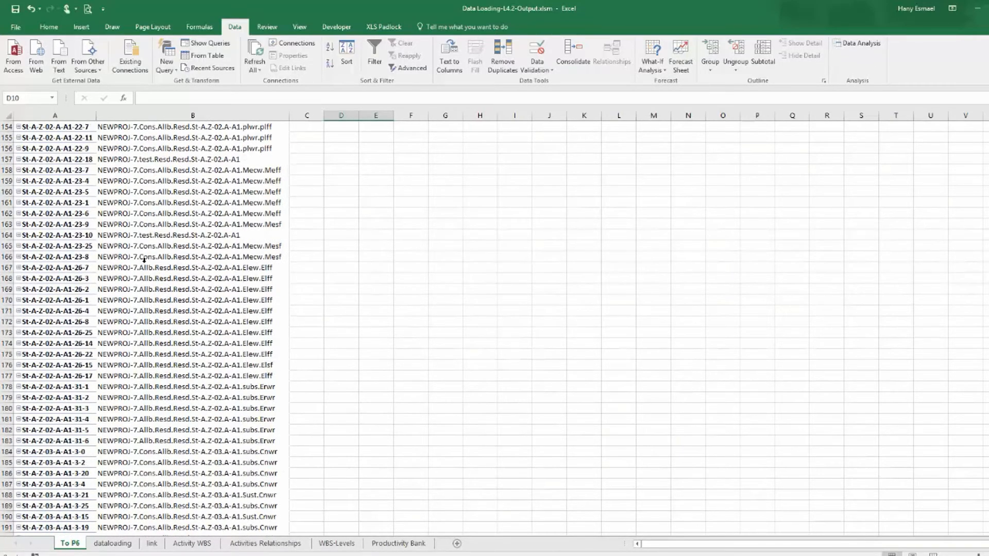
mouse_move(988, 133)
mouse_down()
mouse_move(988, 345)
mouse_move(986, 126)
mouse_up()
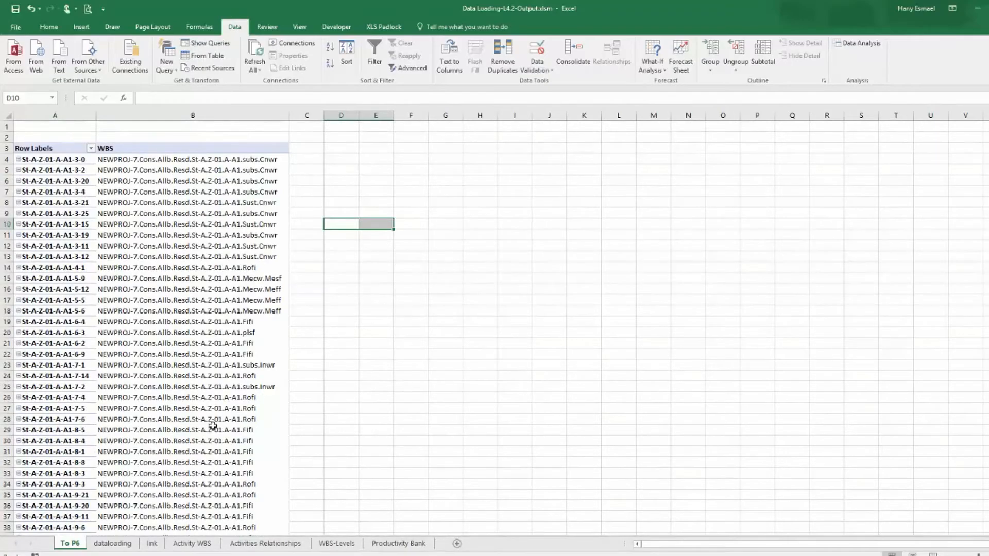
On the dataloading sheet, filter the WBS column to show only the #N/A entries.
click(113, 543)
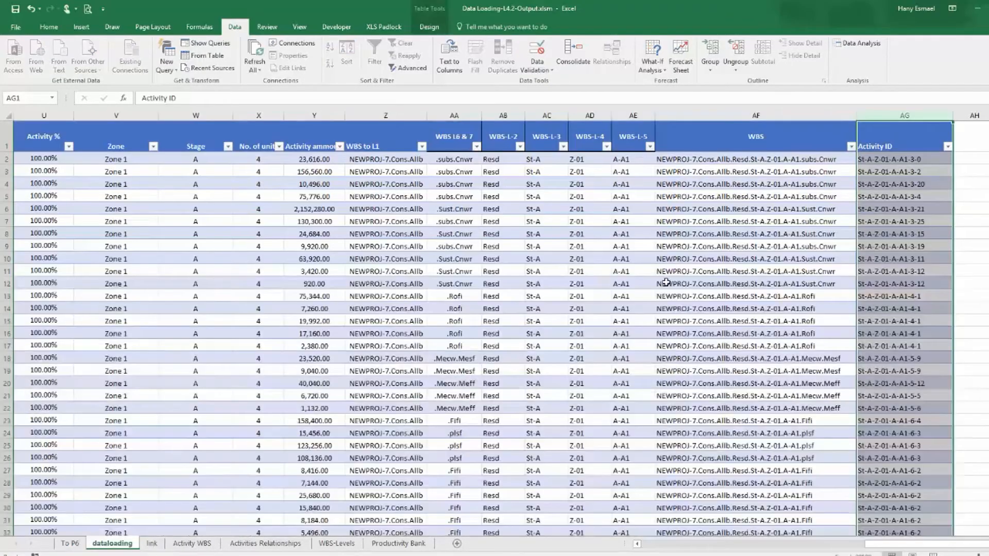
click(769, 248)
click(851, 146)
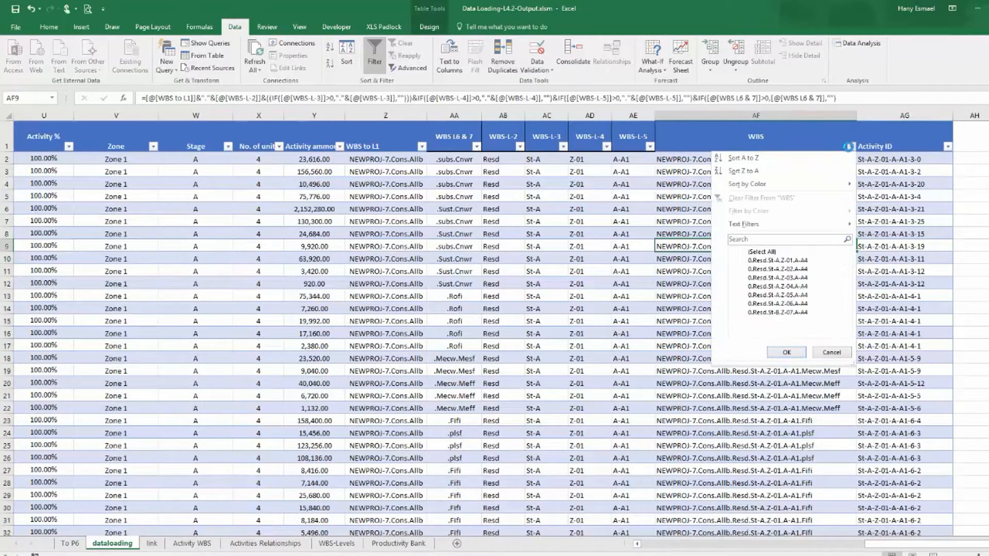
click(744, 252)
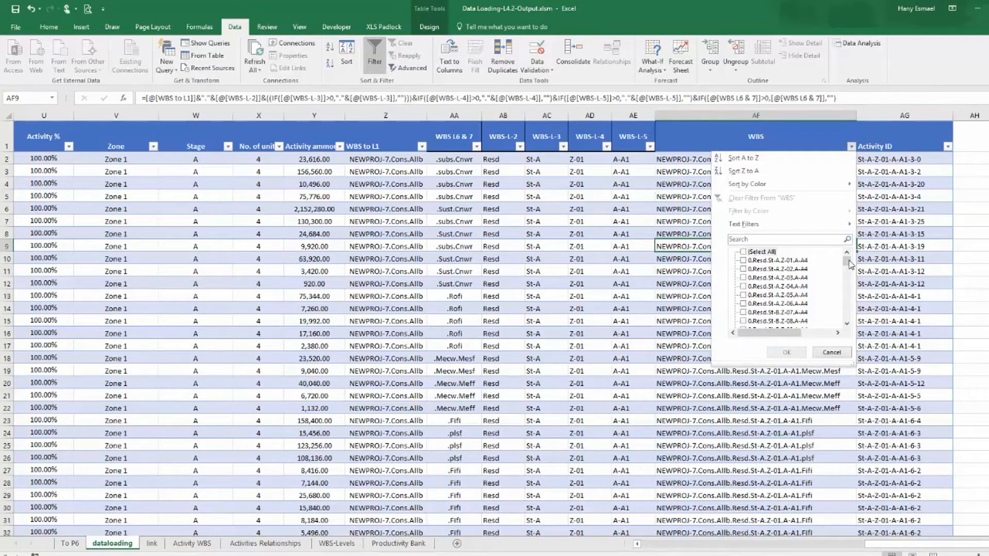
drag(848, 264, 854, 336)
click(743, 320)
click(786, 352)
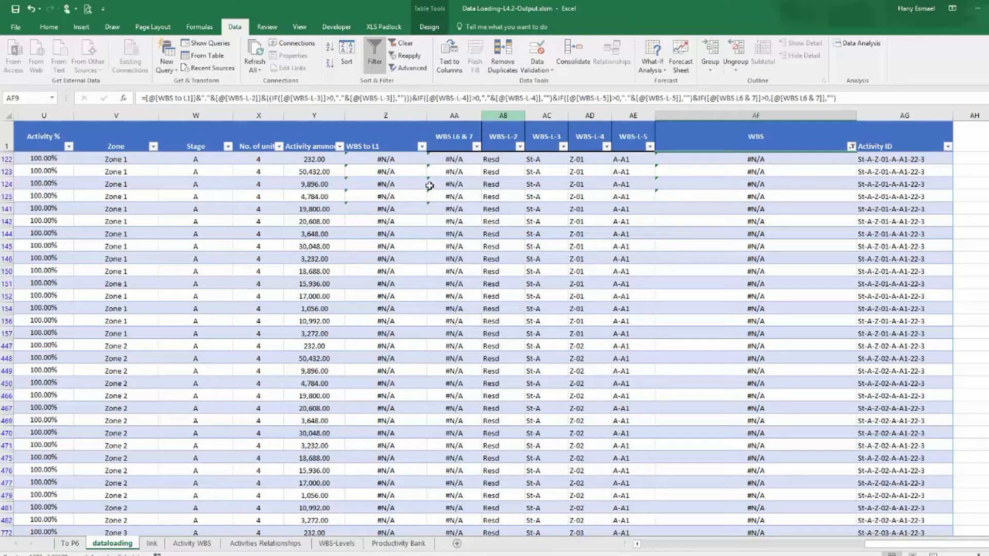
Copy the CNRTL ID 22-3 from the first filtered row with a #N/A WBS.
click(386, 156)
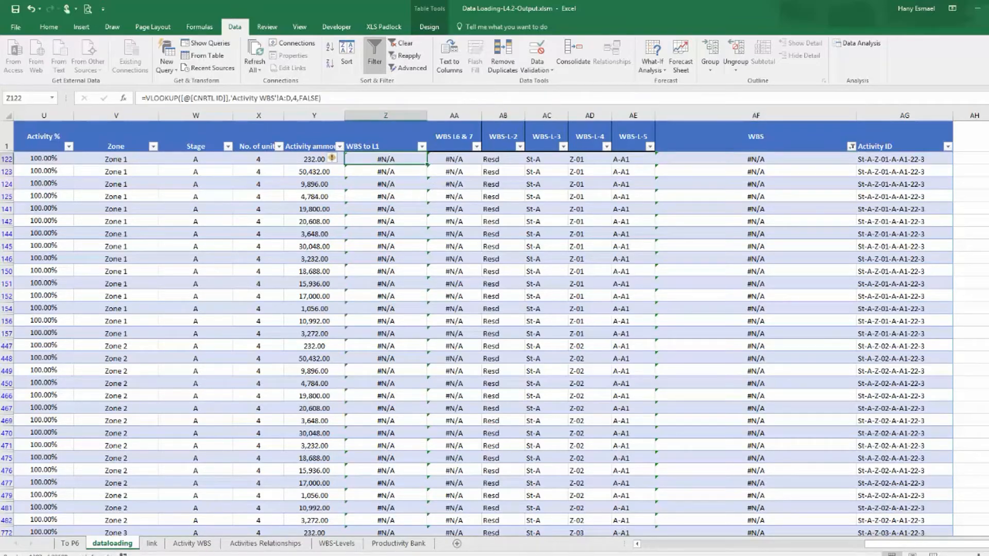
drag(922, 546, 876, 543)
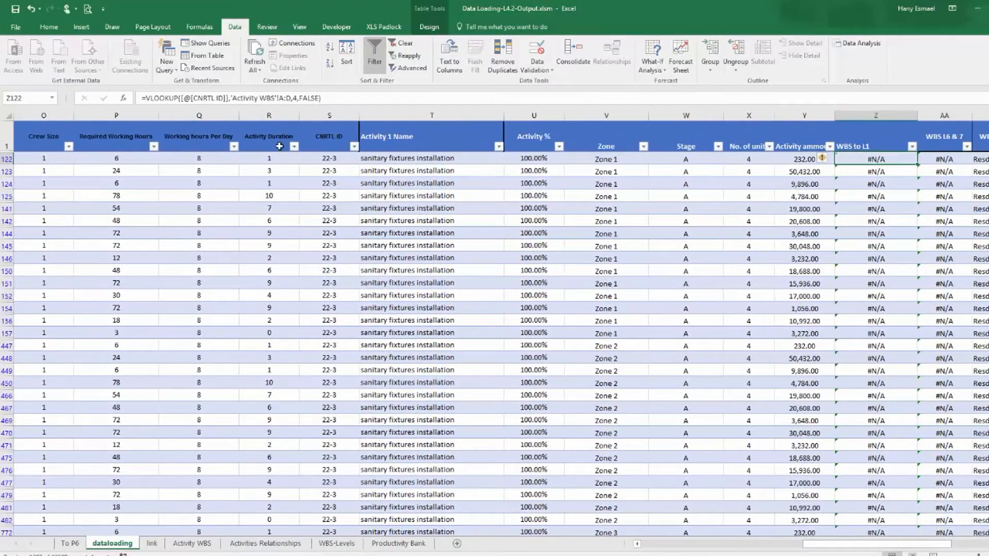
click(325, 159)
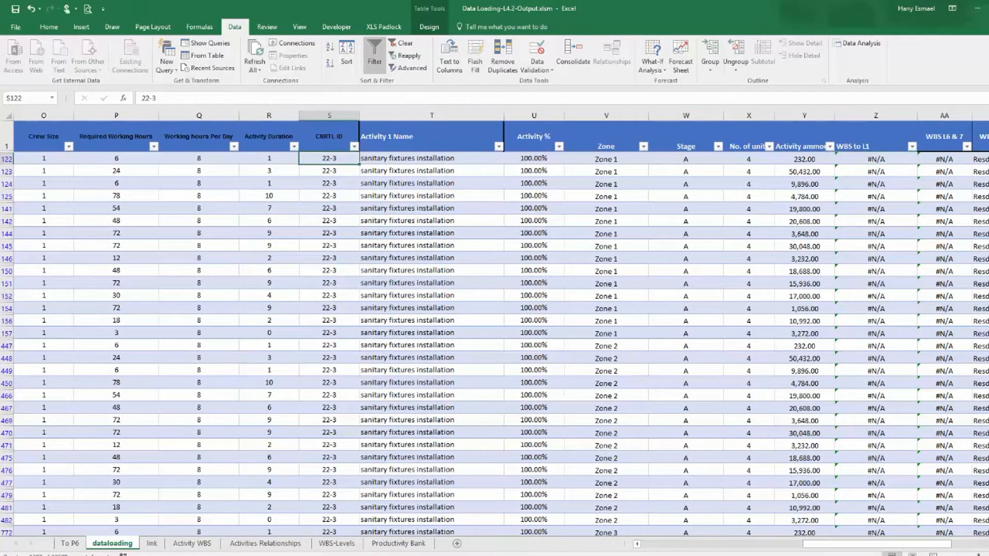
key(F2)
key(BackSpace)
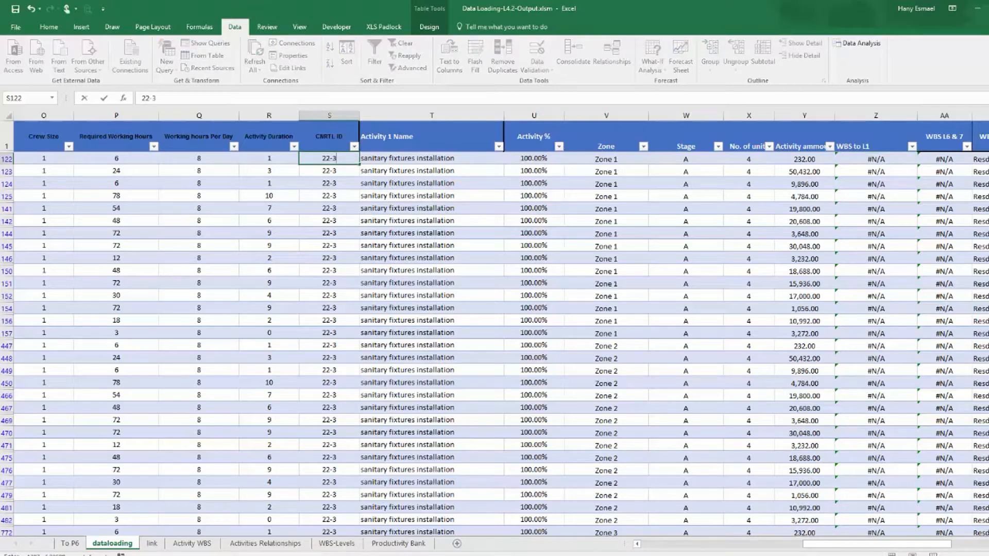
key(Return)
key(Up)
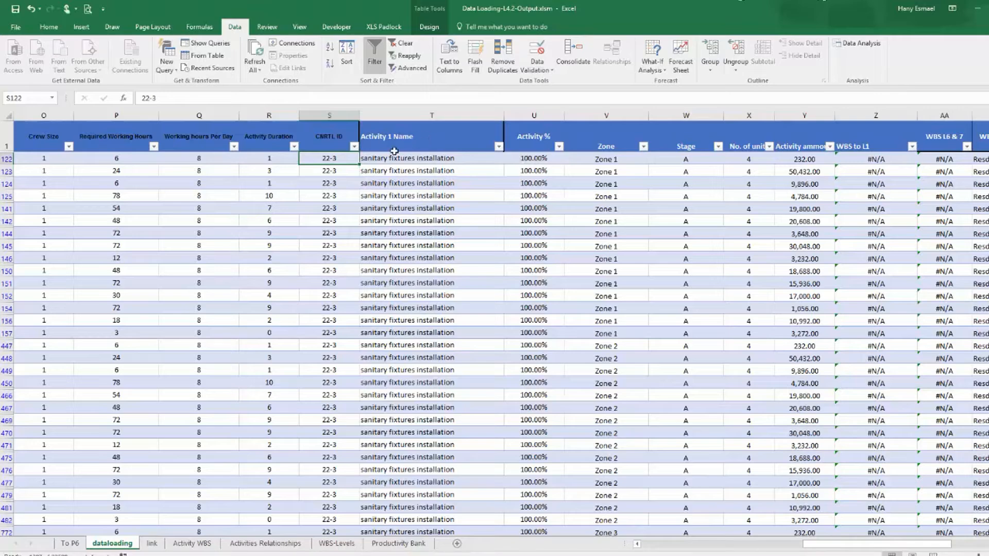
right_click(330, 158)
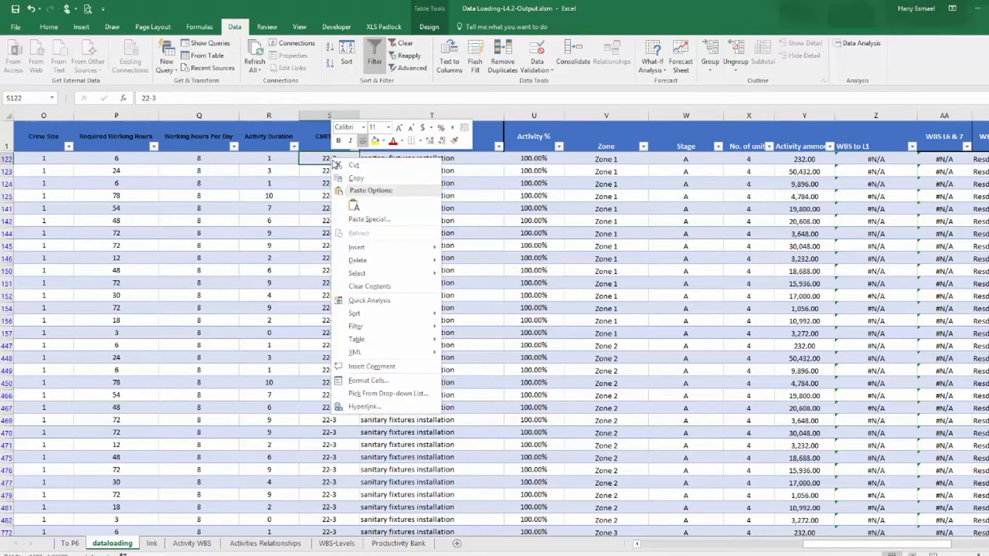
click(369, 180)
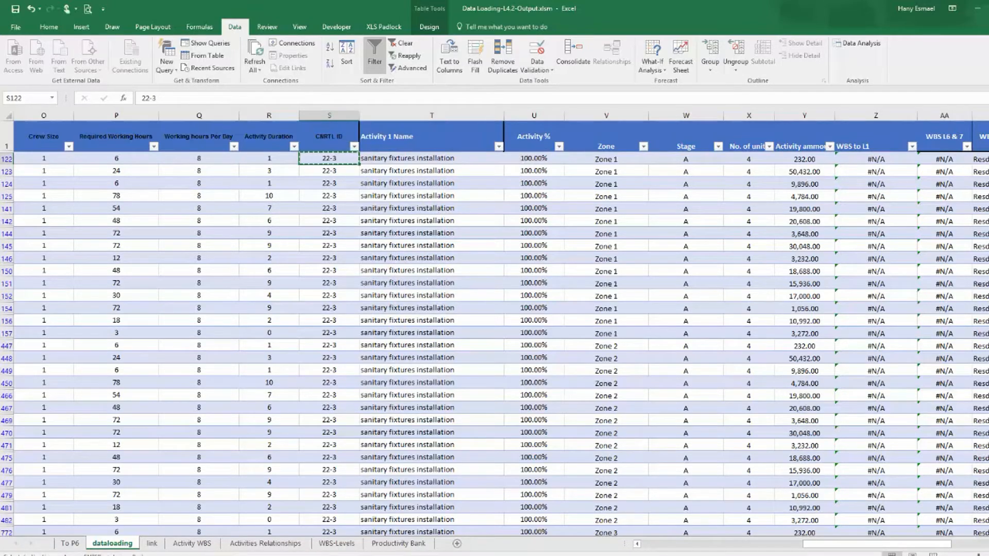
On the Activity WBS sheet, search the Control ID column for 22-3.
click(196, 547)
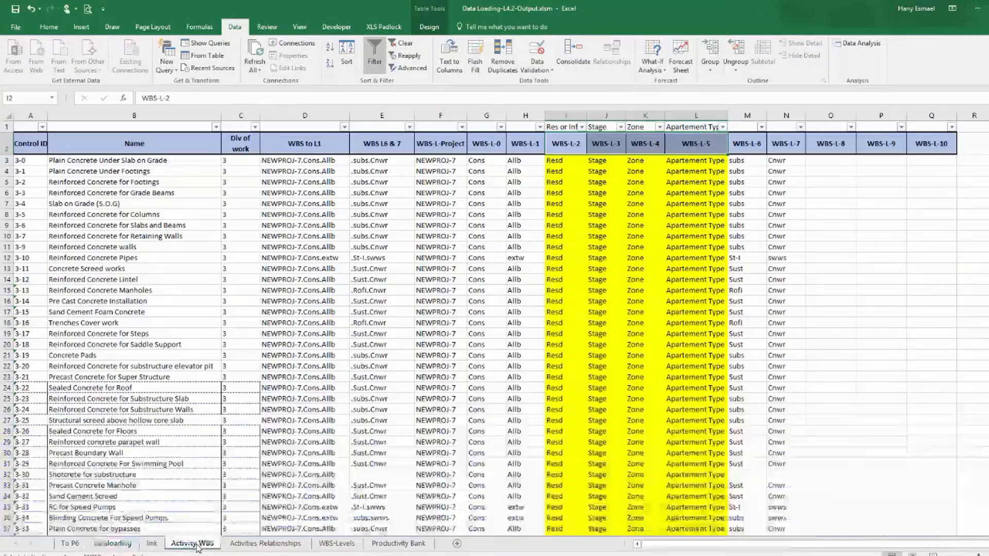
click(25, 116)
key(ctrl+f)
text(22-3)
key(Return)
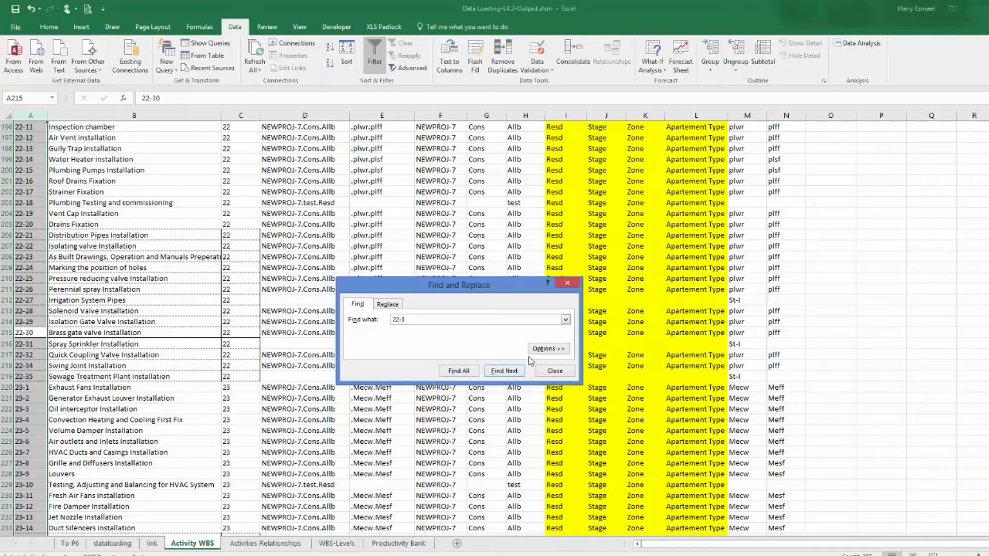
click(566, 371)
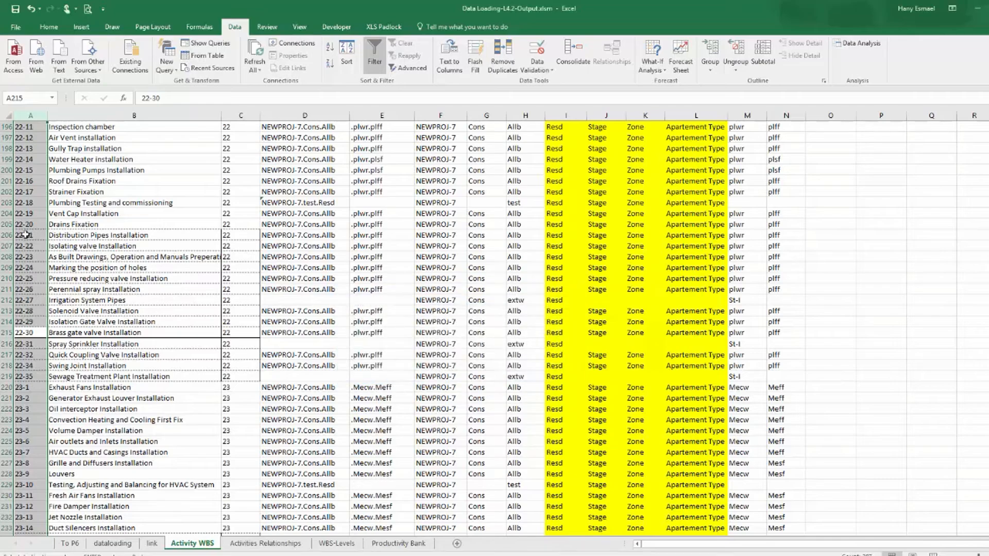
scroll(32, 239, up, 7)
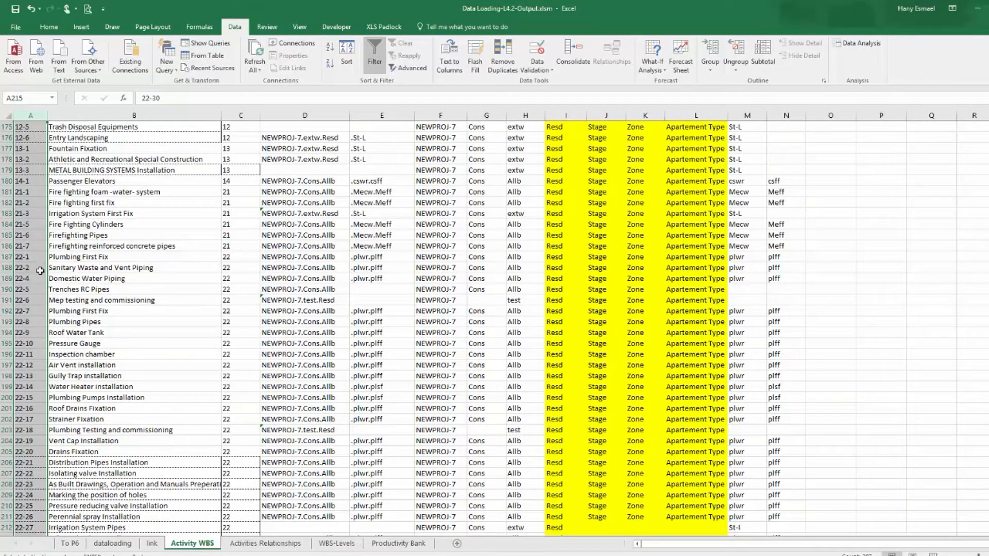
Copy the activity name sanitary fixtures installation from the filtered row on the dataloading sheet.
click(154, 543)
click(112, 544)
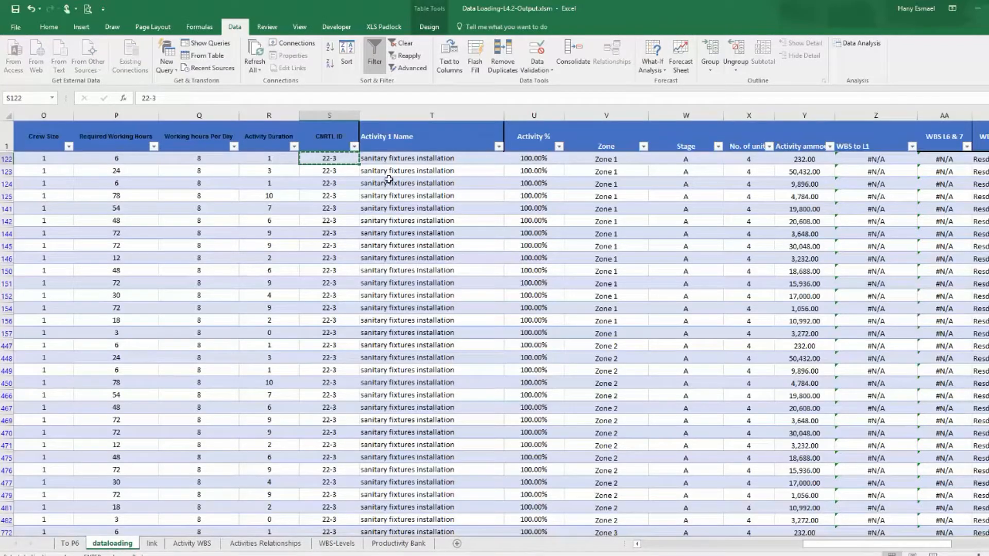
drag(141, 98, 235, 98)
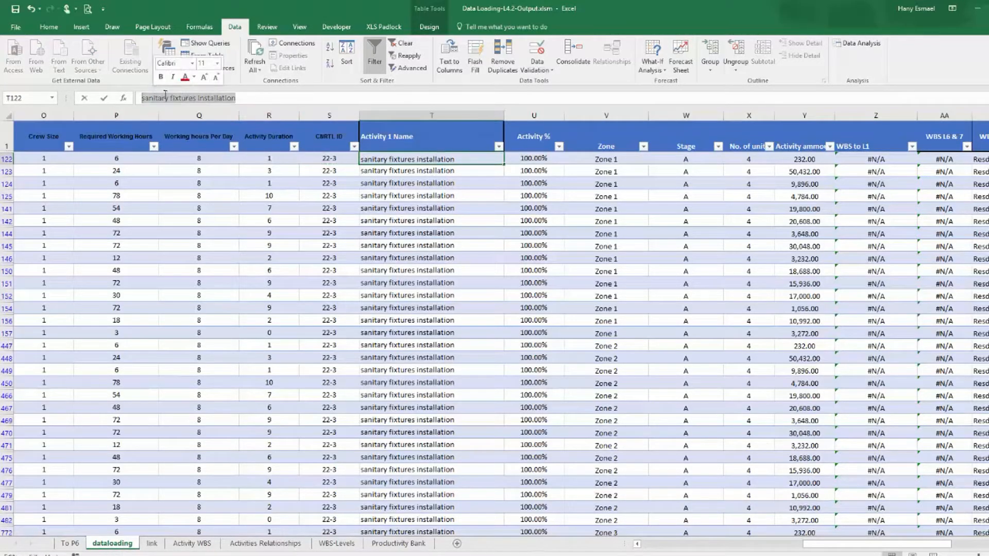
right_click(178, 98)
click(205, 125)
key(Escape)
On the Activity WBS sheet, search the Name column for sanitary fixtures installation and select its control ID.
click(176, 545)
click(142, 114)
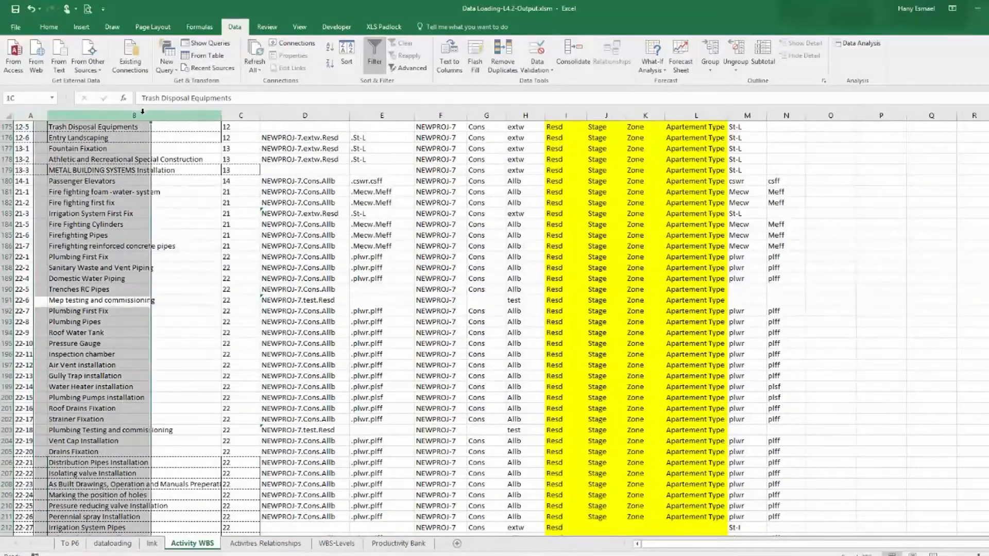
key(ctrl+f)
key(ctrl+v)
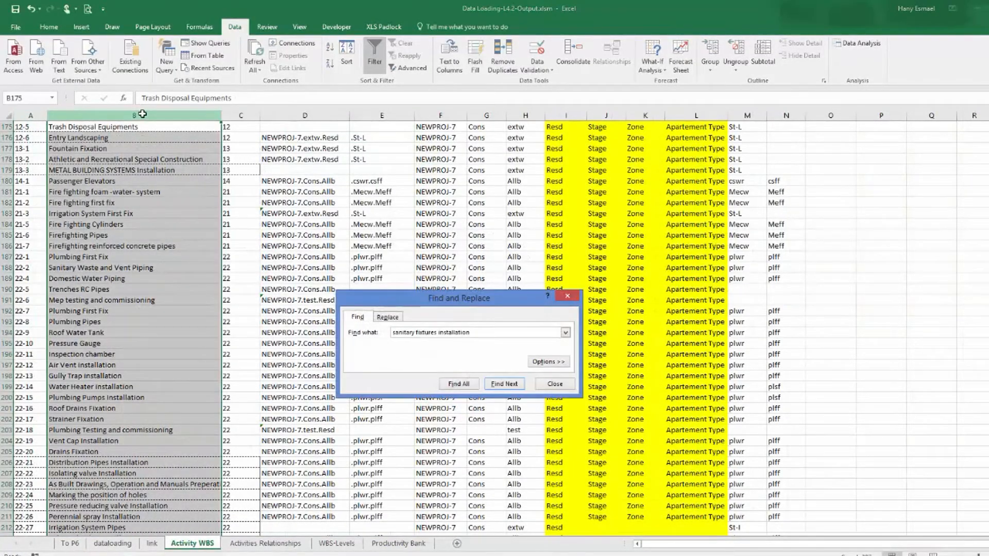
key(Return)
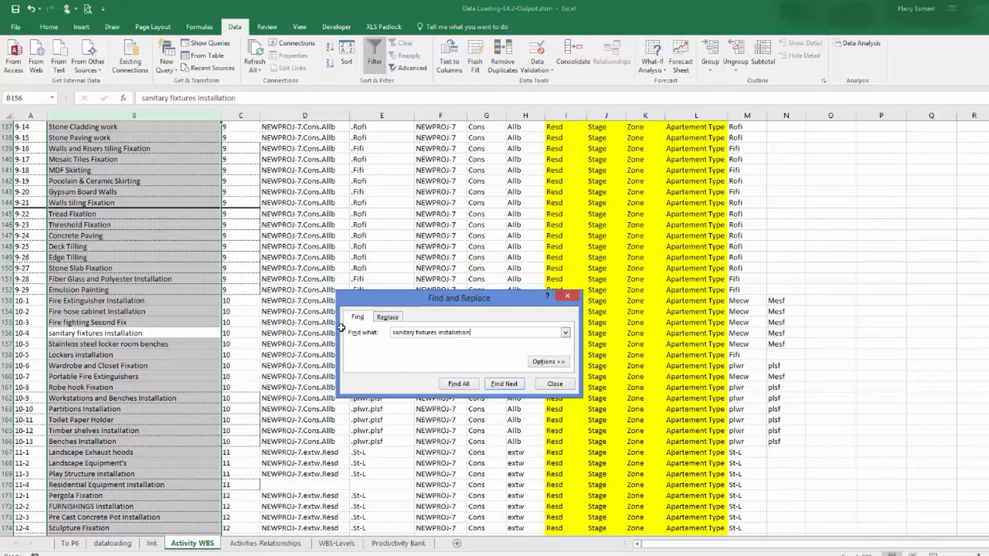
click(555, 384)
click(80, 332)
click(24, 335)
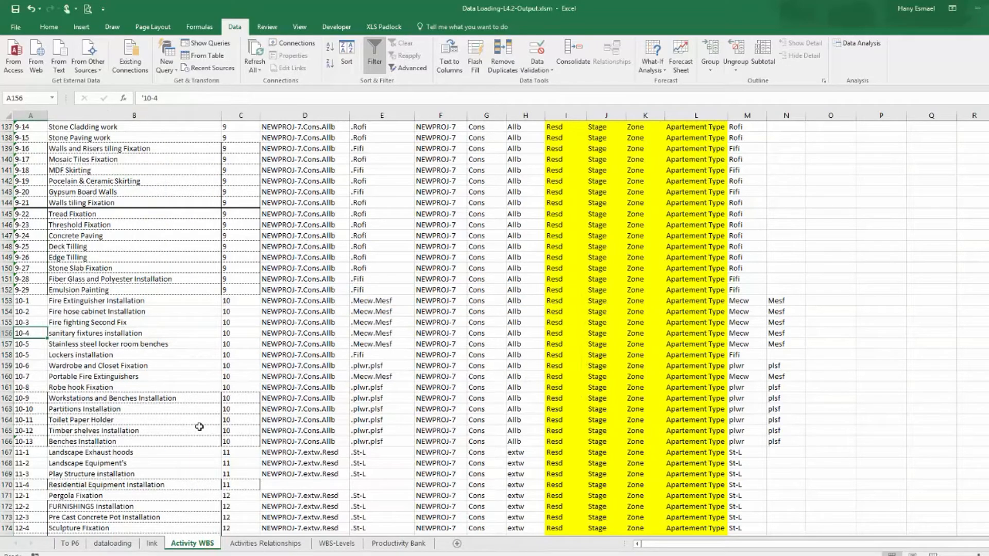
On the dataloading sheet, copy the CNRTL ID 22-3 from the first filtered sanitary fixtures installation row.
click(81, 545)
click(110, 550)
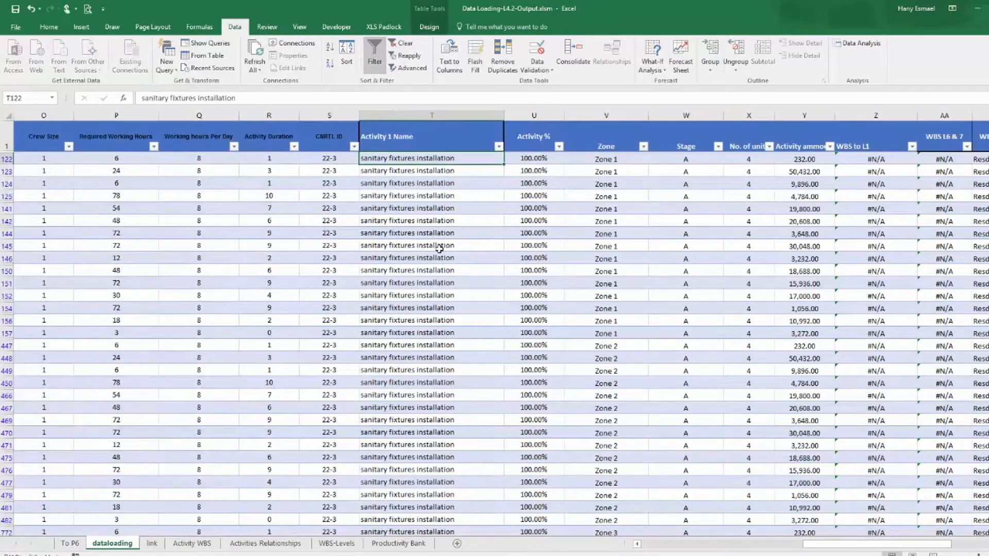
click(354, 146)
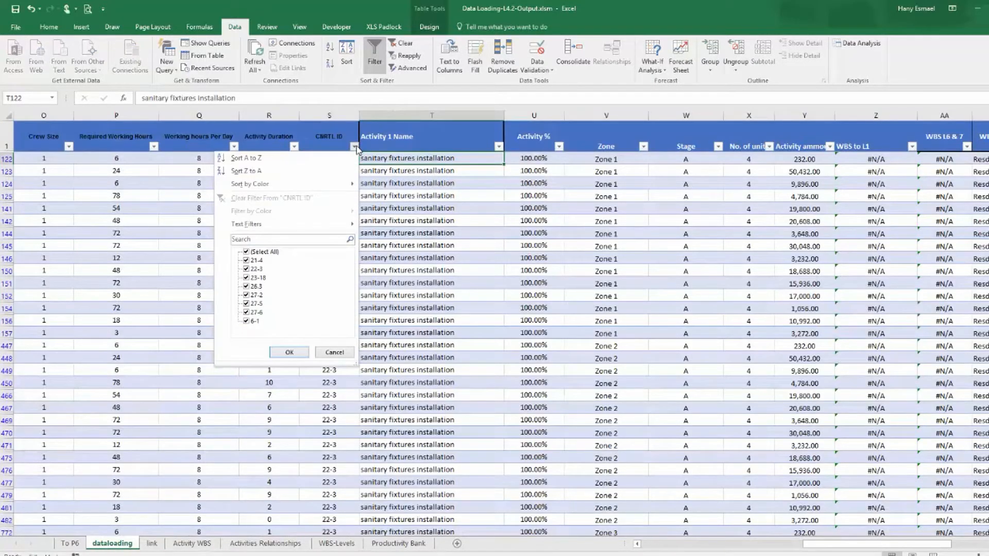
click(356, 148)
scroll(417, 230, down, 5)
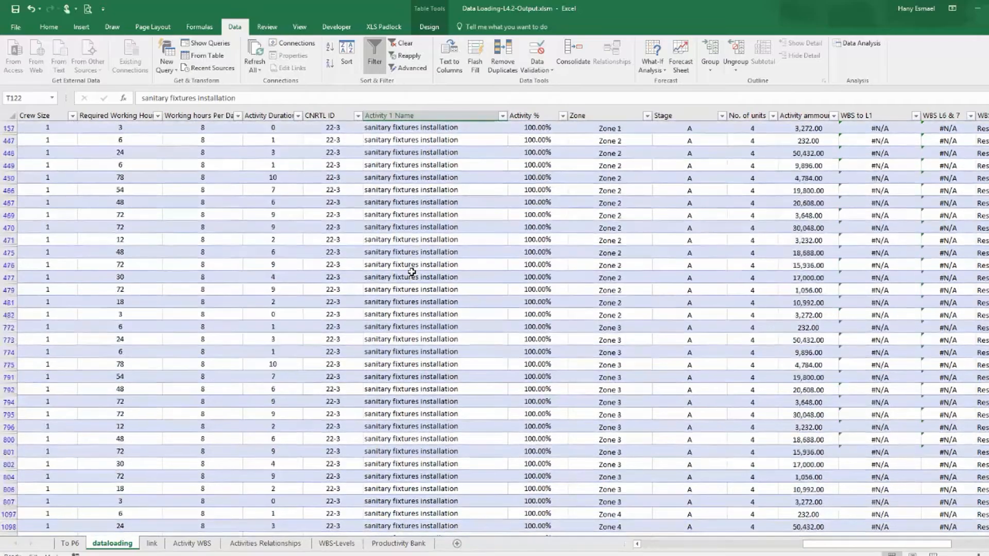
scroll(412, 272, up, 5)
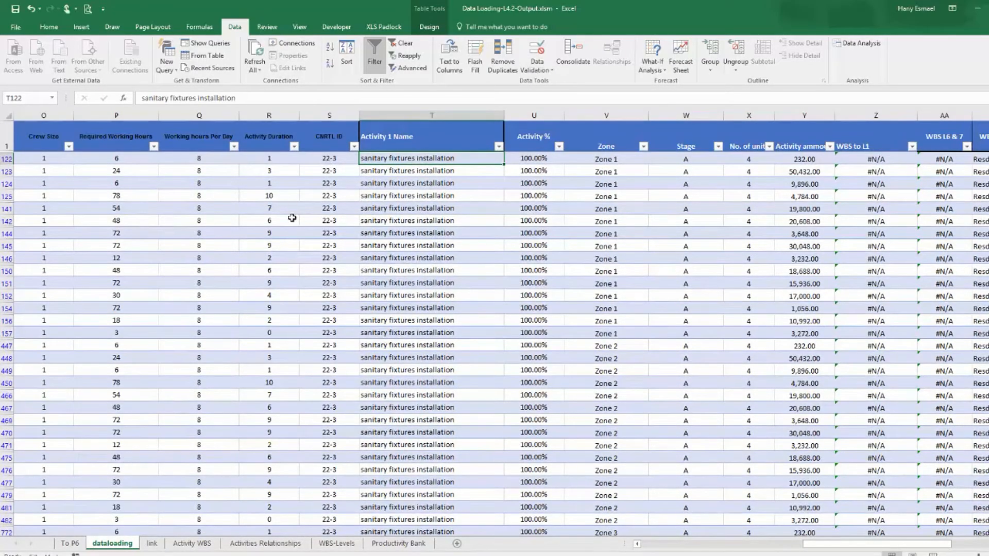
right_click(333, 158)
click(356, 181)
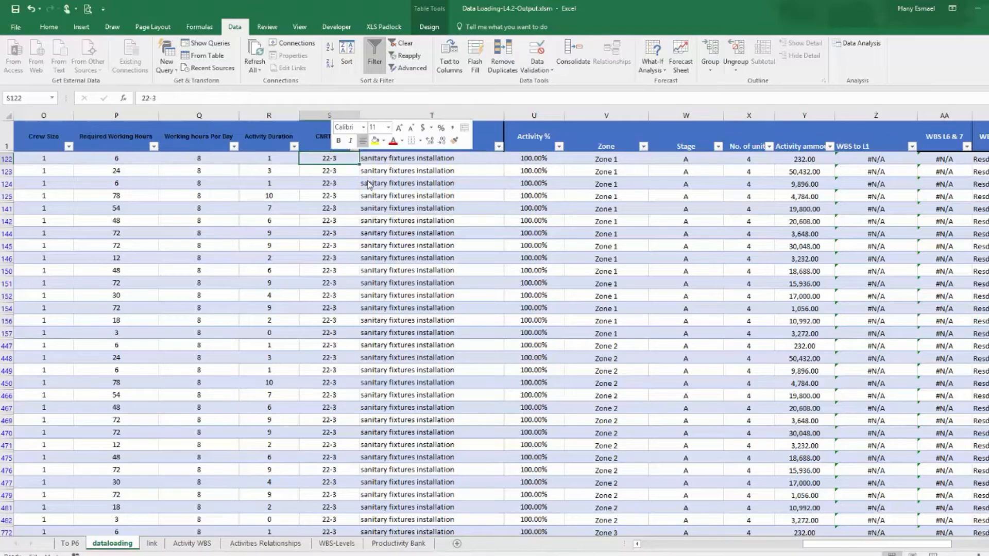
On the Activity WBS sheet, set the control ID of sanitary fixtures installation to 22-3.
click(151, 543)
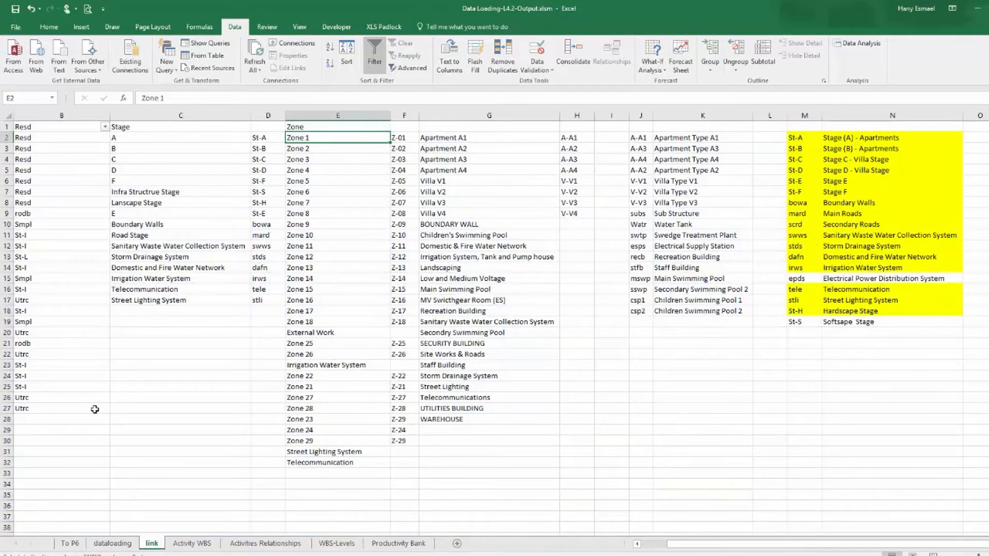
click(192, 544)
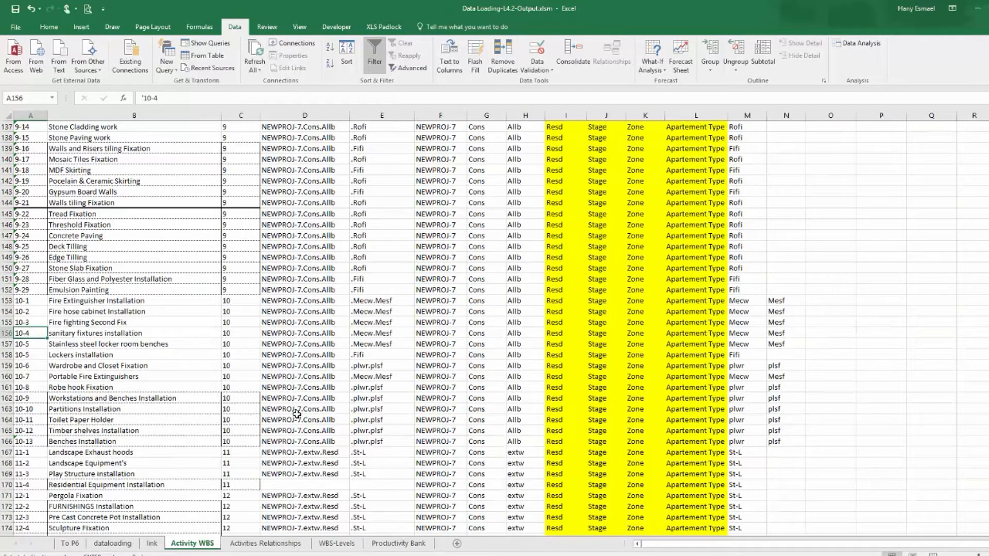
text(22-3)
key(ctrl+v)
Back on the dataloading sheet, reapply the WBS column filter to refresh the remaining #N/A rows.
click(85, 544)
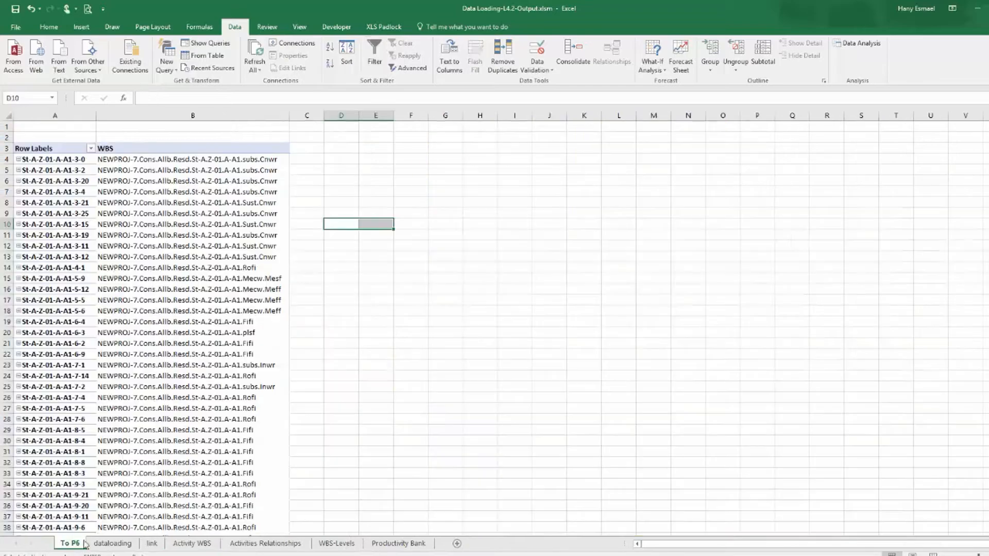
click(127, 544)
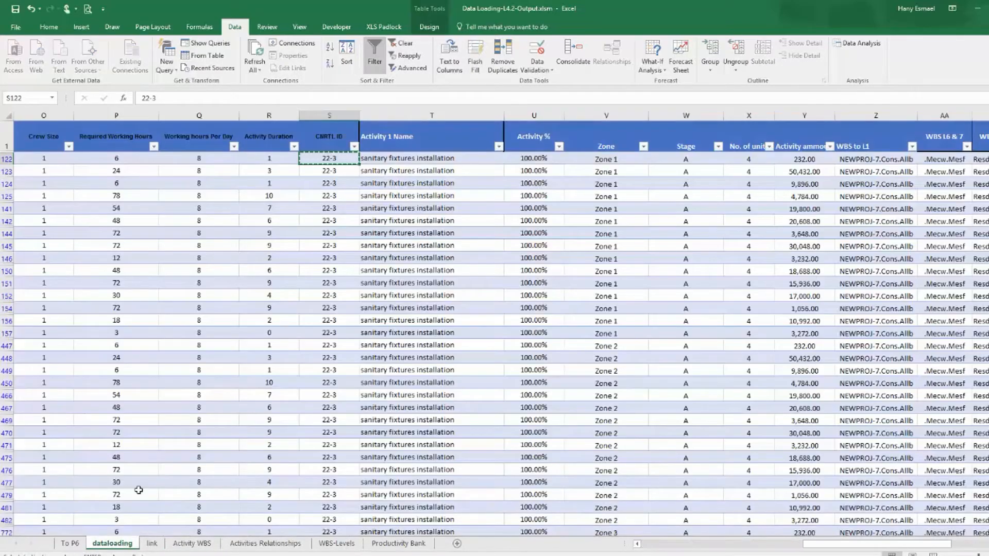
drag(876, 544, 917, 543)
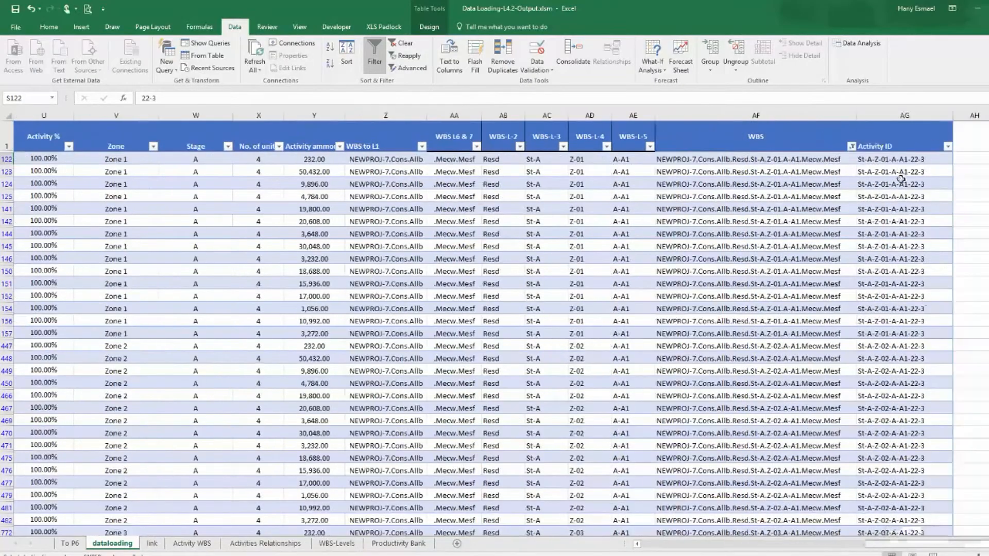
click(851, 147)
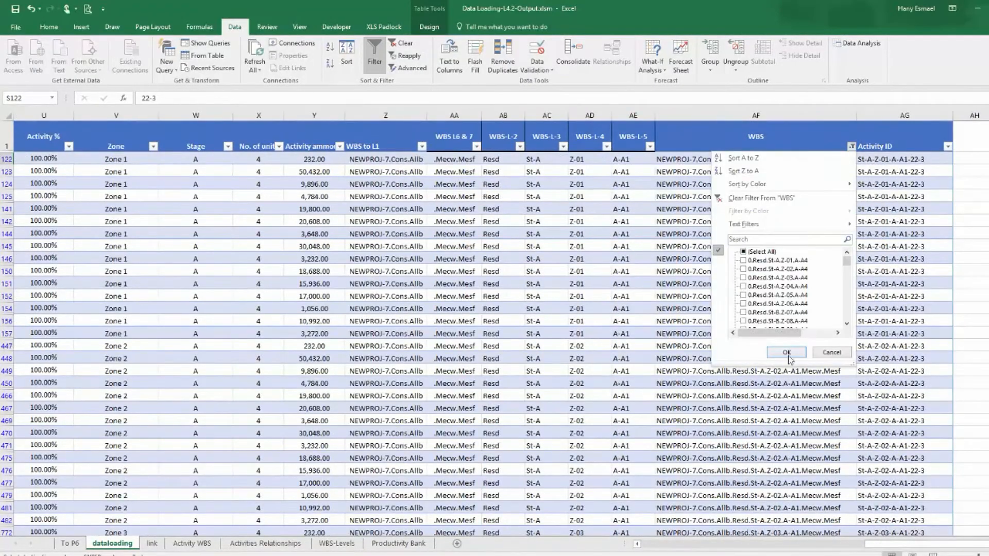
click(787, 354)
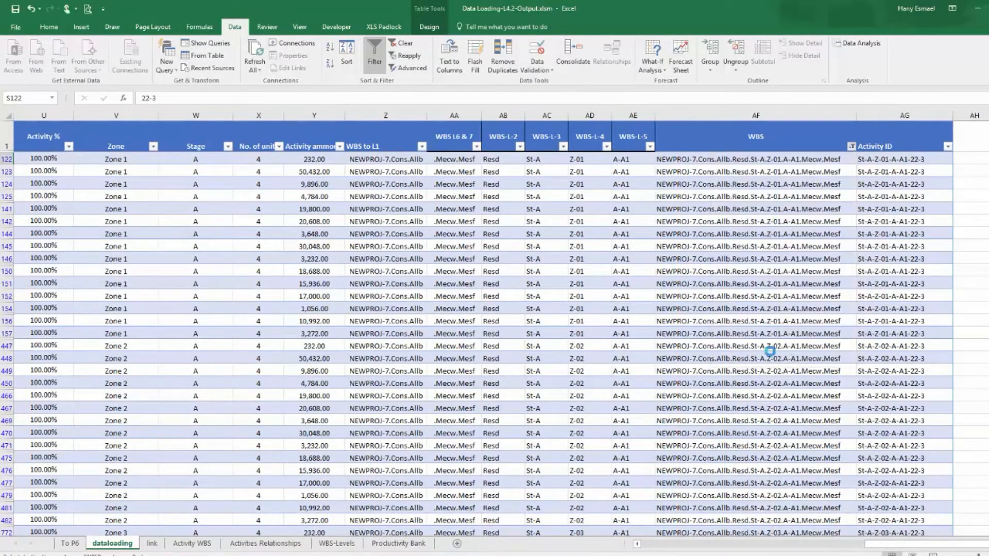
drag(952, 544, 924, 540)
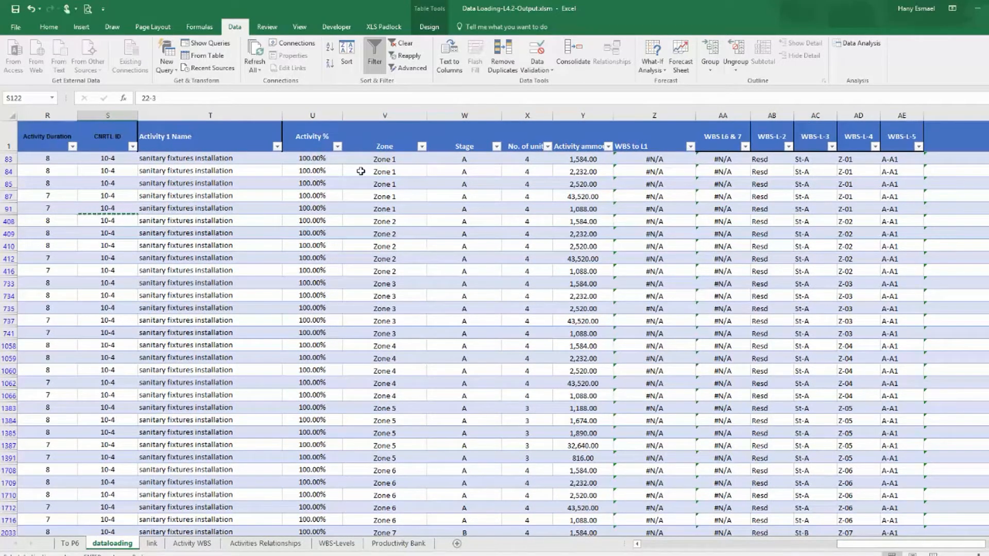
Compare the remaining 10-4 sanitary fixtures installation rows with the Activity WBS entry and the activity name filter.
click(117, 157)
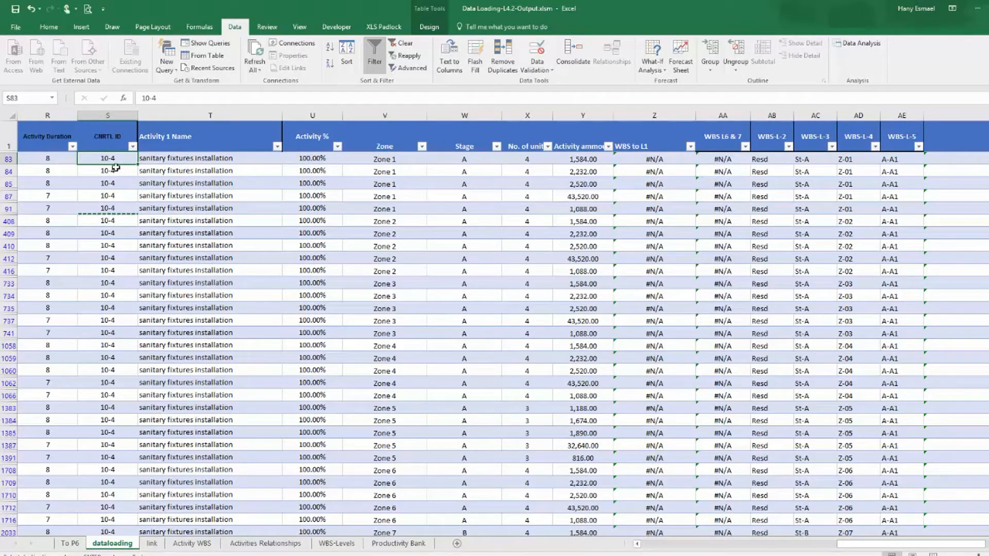
click(158, 545)
click(183, 546)
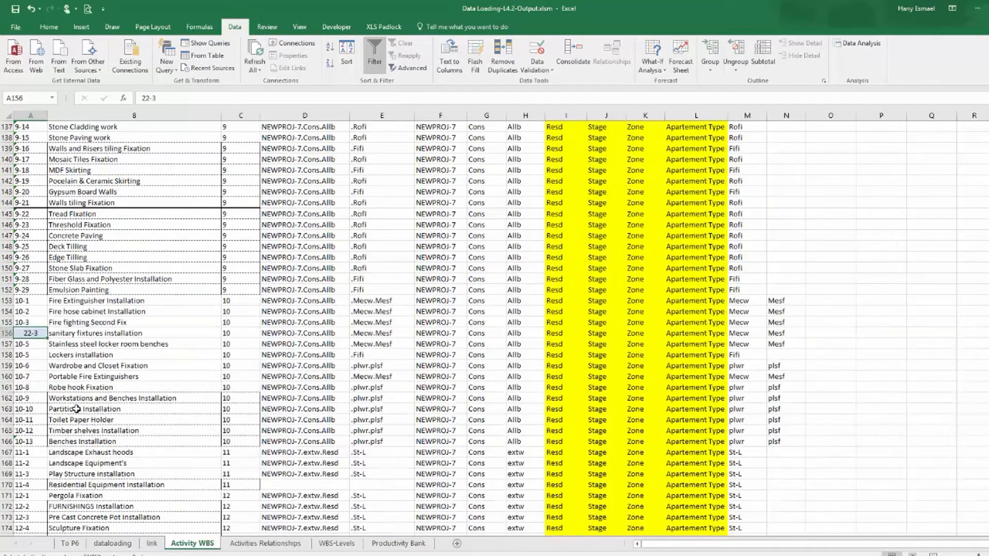
click(69, 544)
click(113, 544)
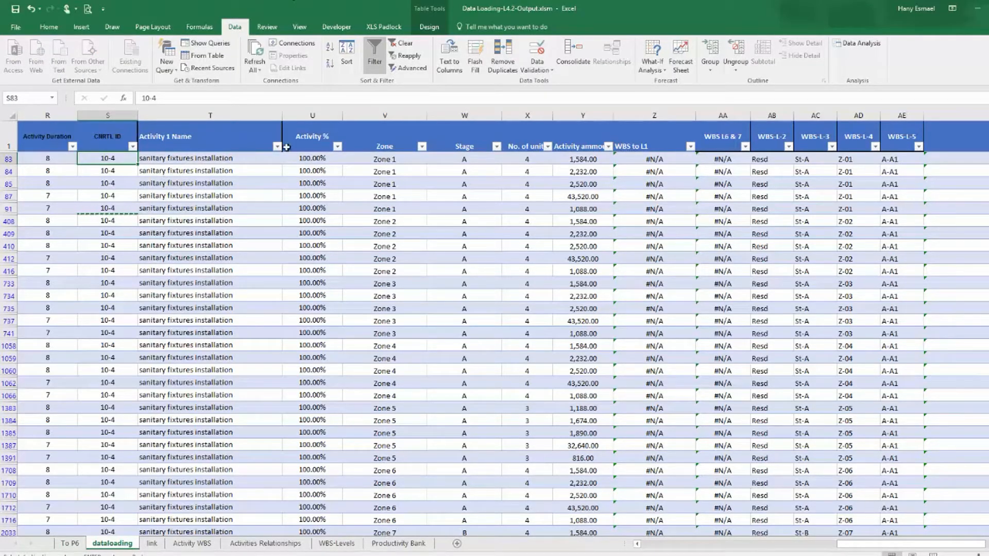
click(277, 146)
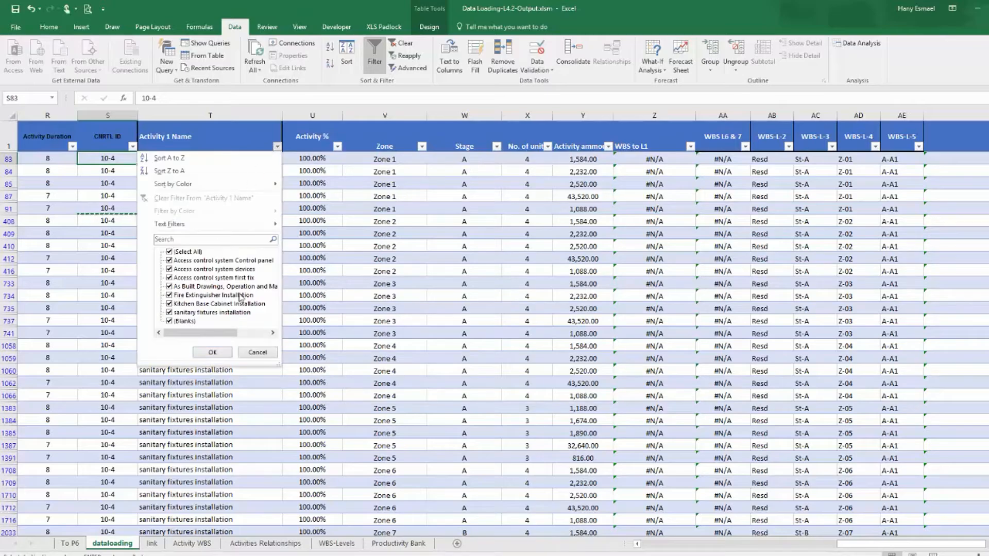
click(264, 354)
Filter the CNRTL ID column to show only 10-4.
click(132, 147)
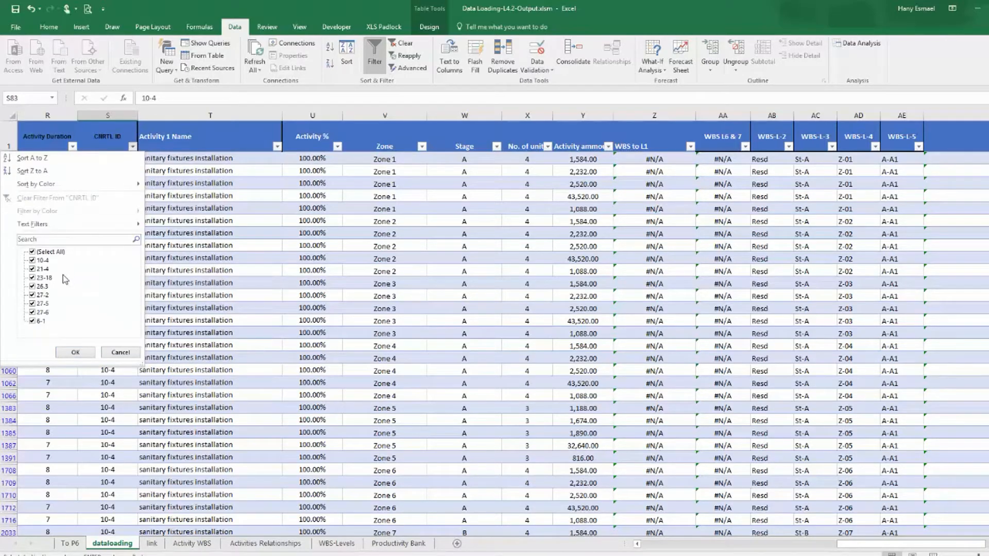
click(57, 252)
click(40, 261)
click(75, 352)
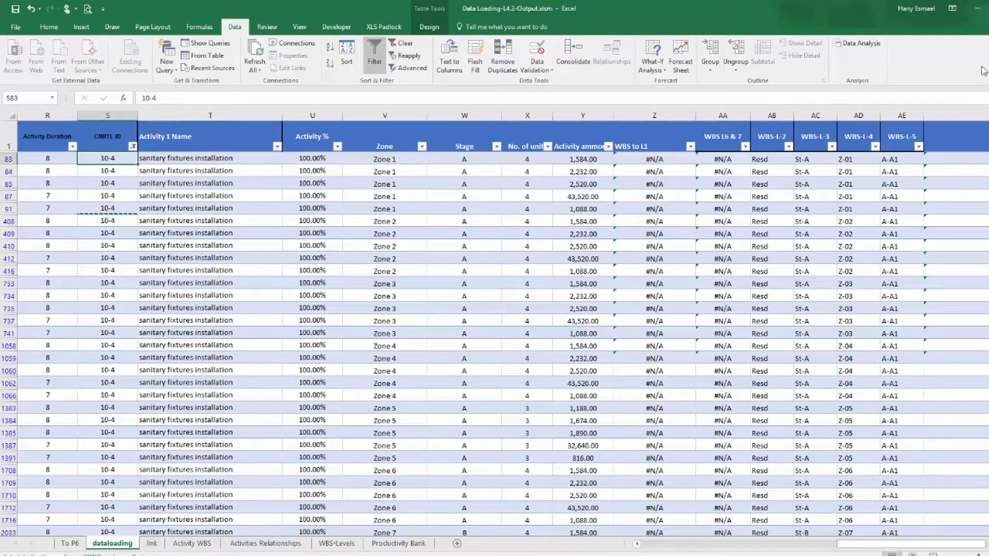
Set the CNRTL ID of the filtered sanitary fixtures installation rows to 22-3, filling it down the column.
text(22-3)
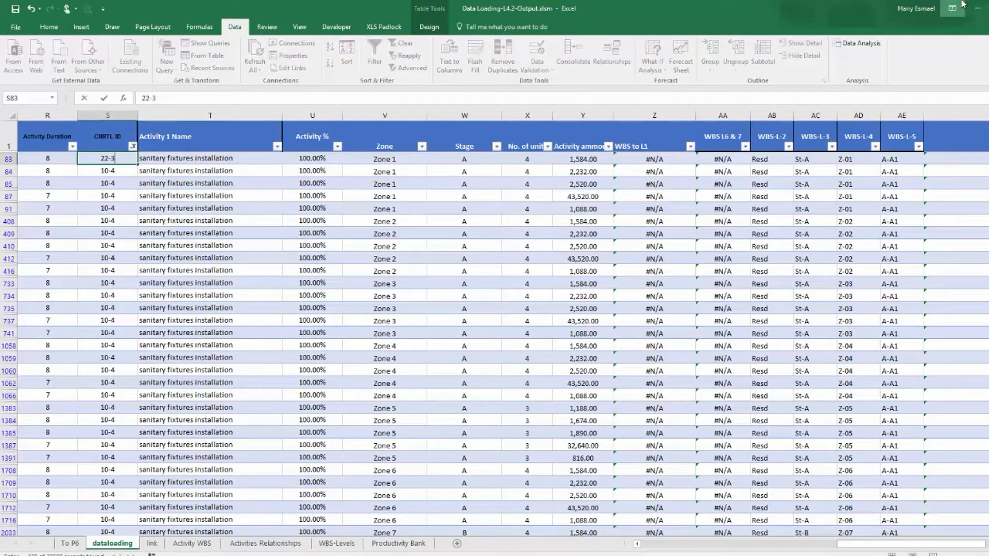
key(Return)
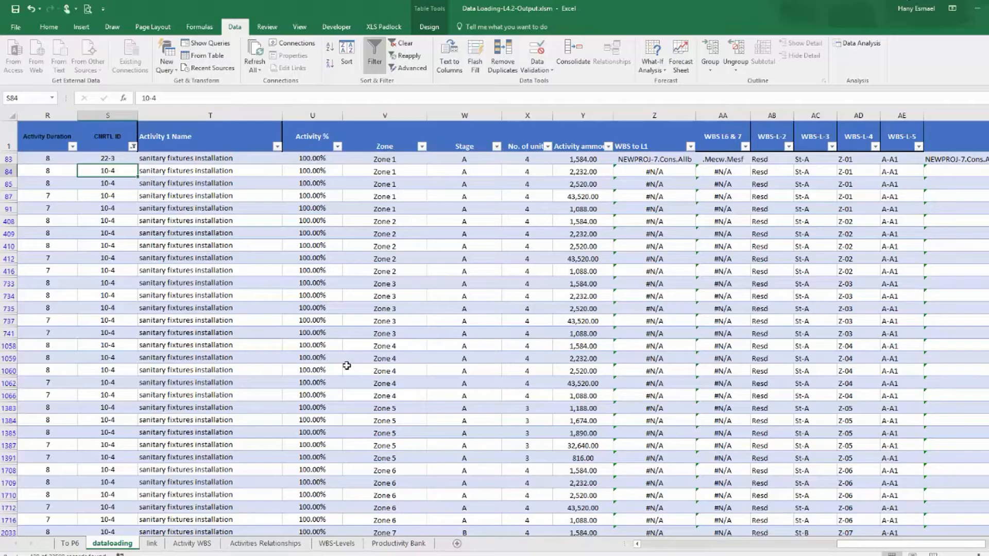
click(110, 159)
drag(139, 164, 110, 514)
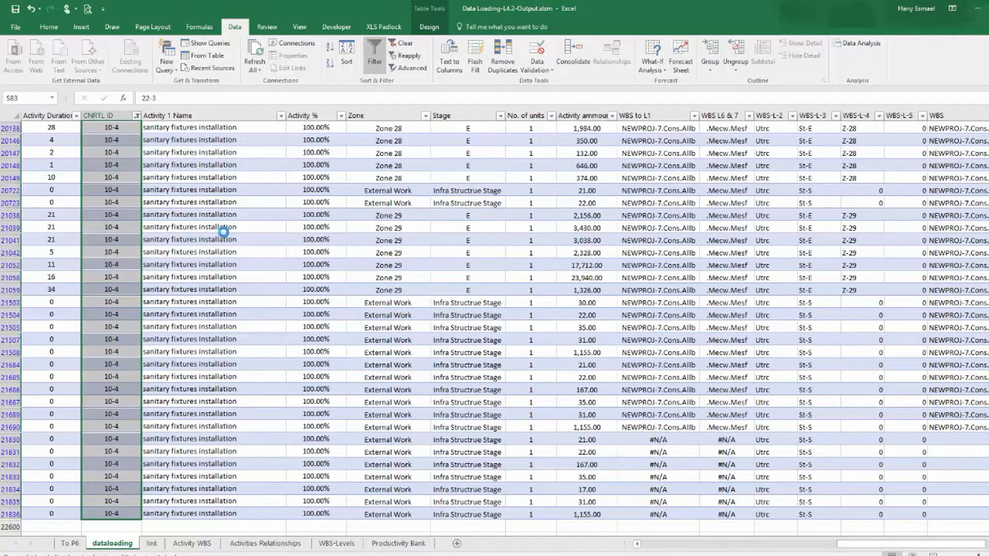
scroll(269, 252, up, 20)
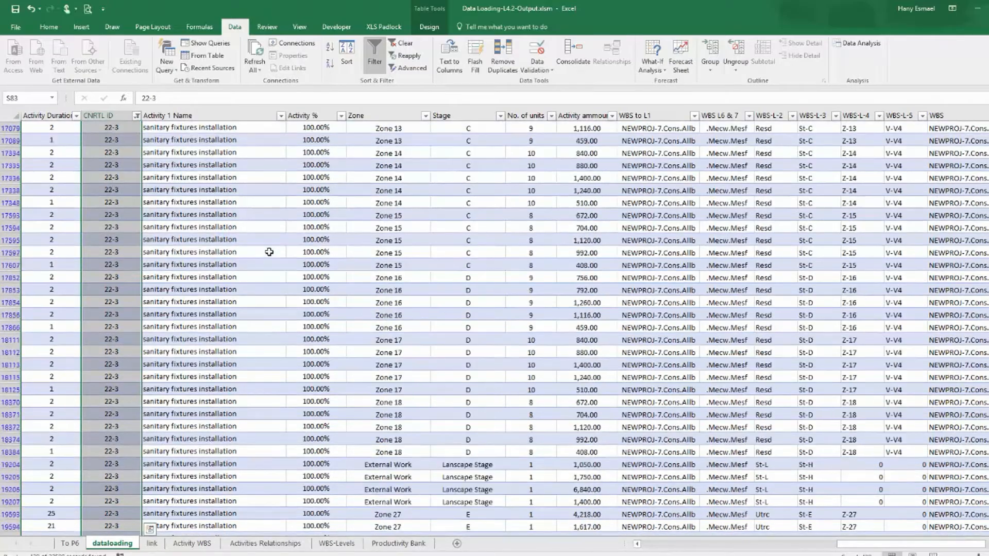
scroll(269, 252, up, 8)
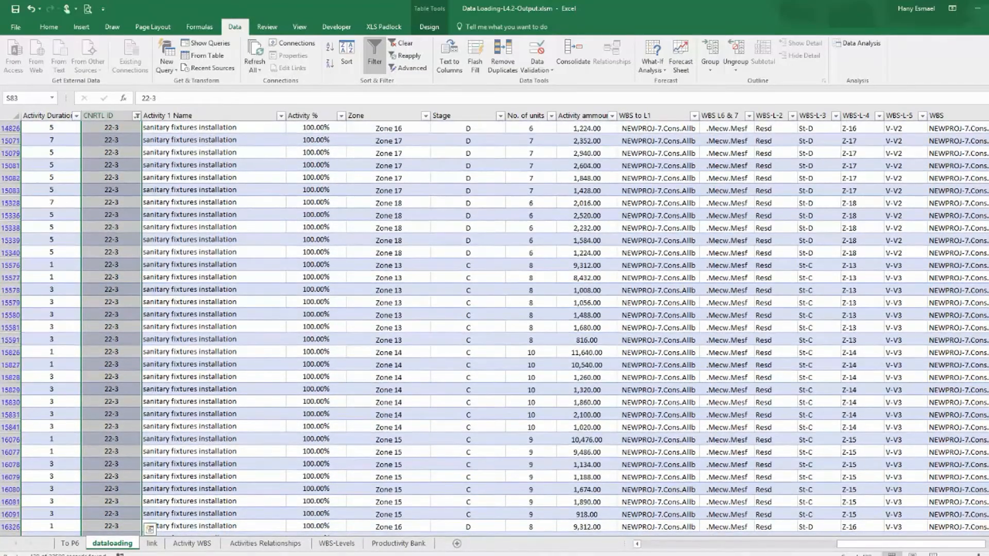
scroll(269, 252, up, 20)
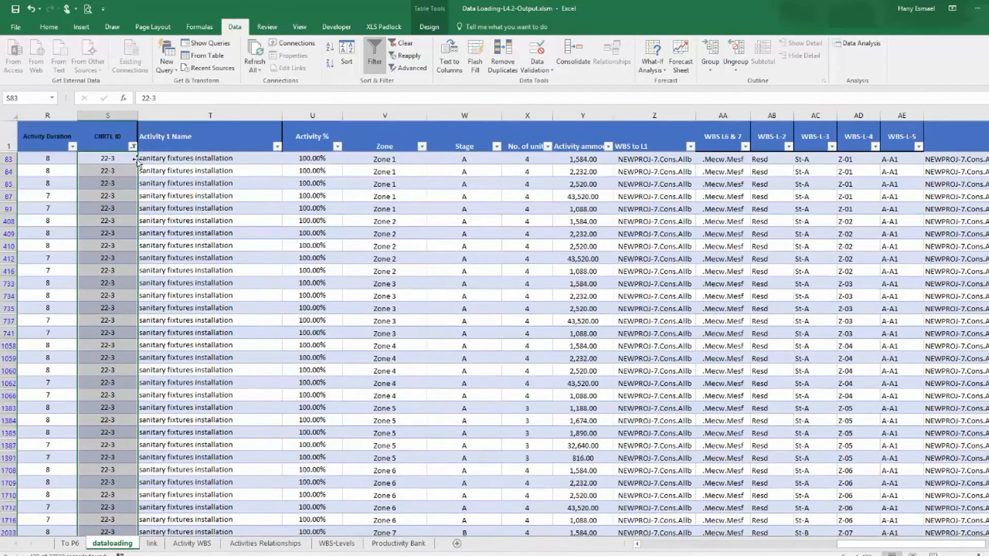
Clear the CNRTL ID filter and select the first remaining Access control system devices activity name.
click(133, 147)
click(54, 252)
click(89, 355)
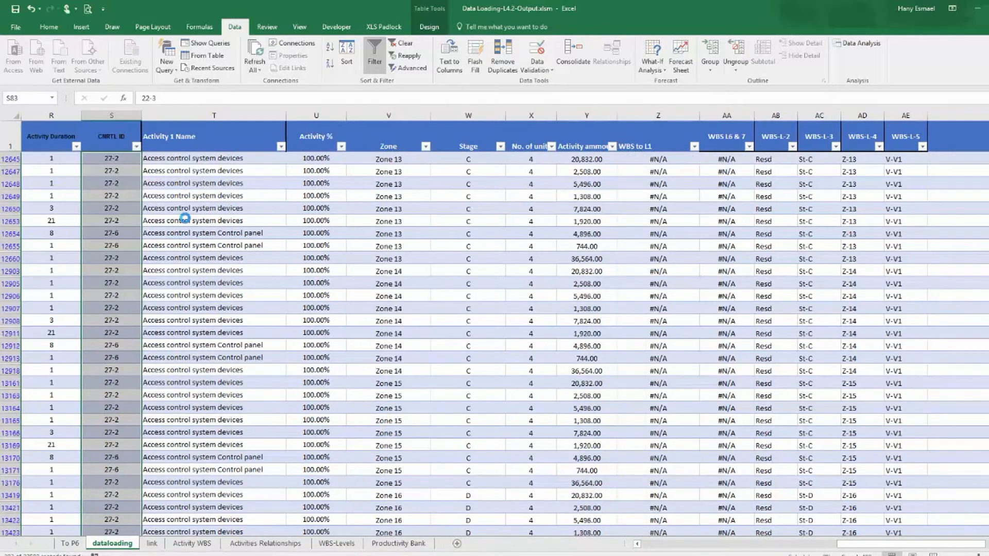
click(185, 219)
click(204, 154)
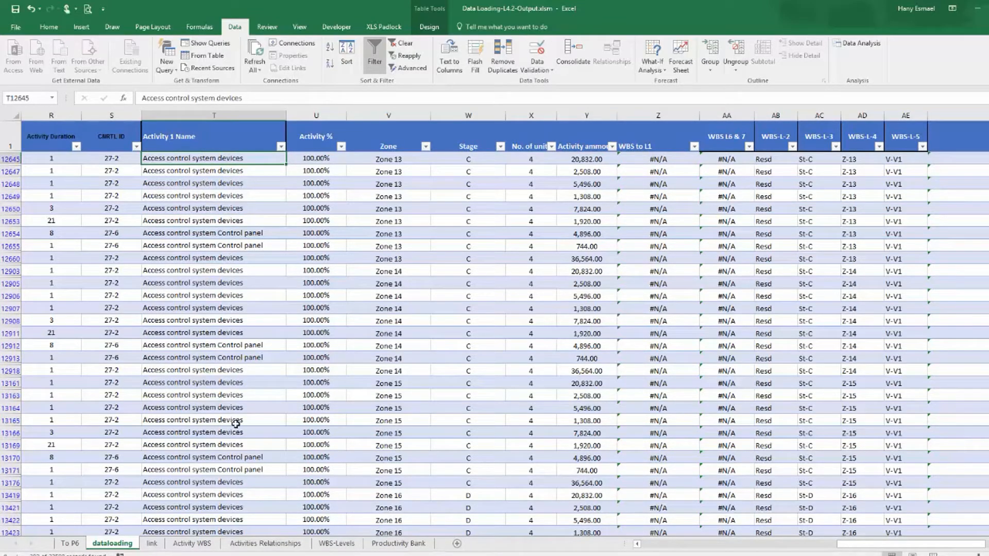
Scroll through the Activity WBS sheet to look for the access control system activities.
click(152, 545)
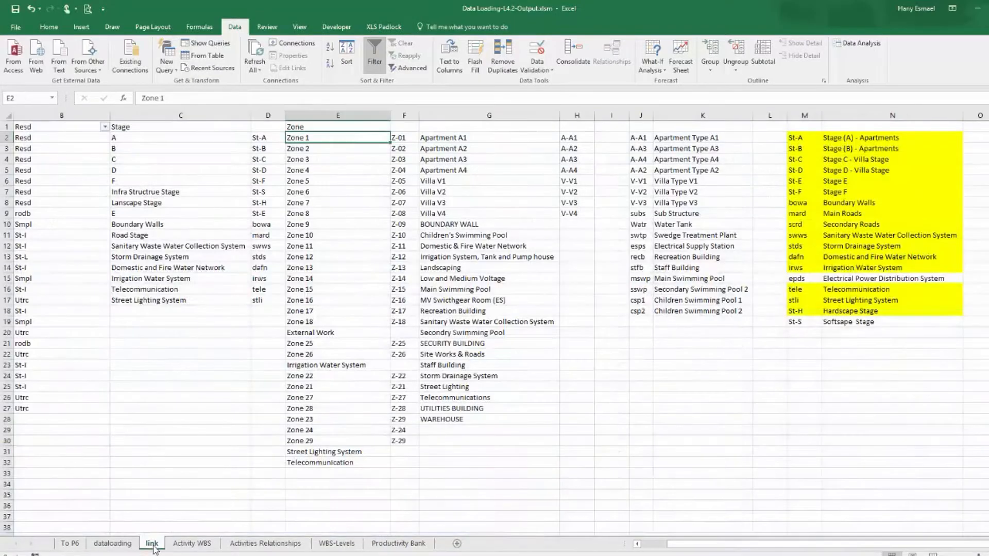
click(187, 544)
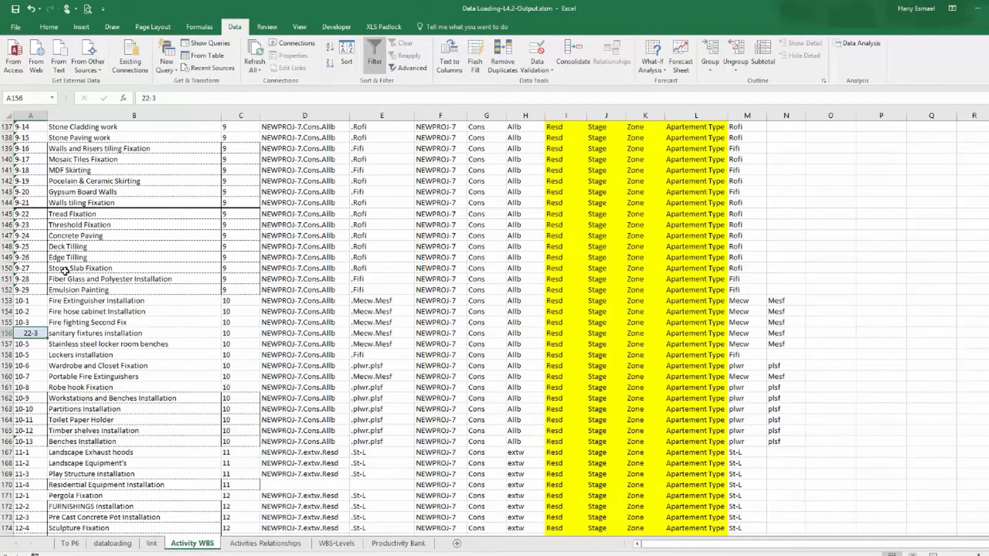
scroll(65, 271, down, 16)
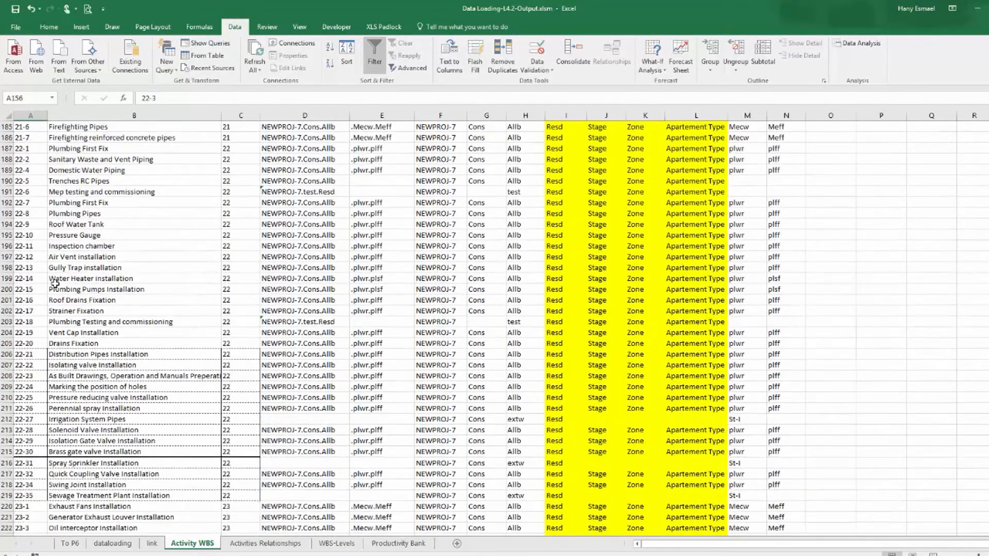
scroll(55, 283, down, 14)
scroll(55, 283, down, 7)
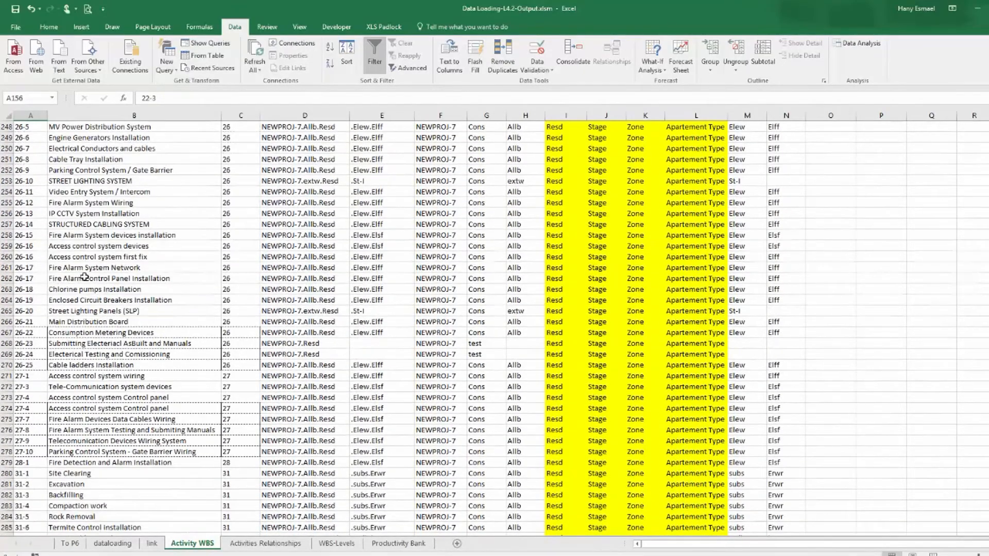
Copy the activity name Access control system devices from the first filtered row on the dataloading sheet.
click(114, 547)
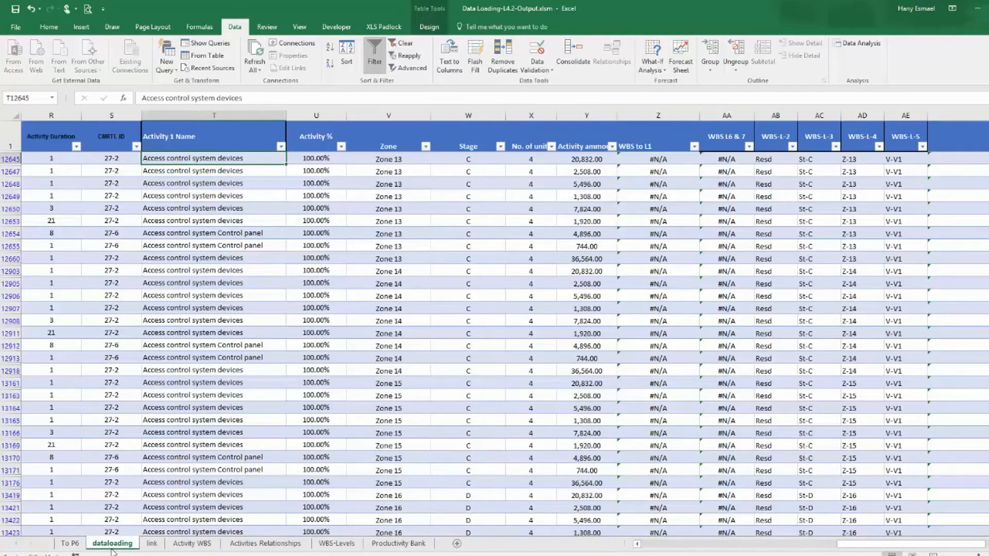
right_click(216, 158)
click(242, 177)
On the Activity WBS sheet, search the Name column for Access control system devices.
click(187, 548)
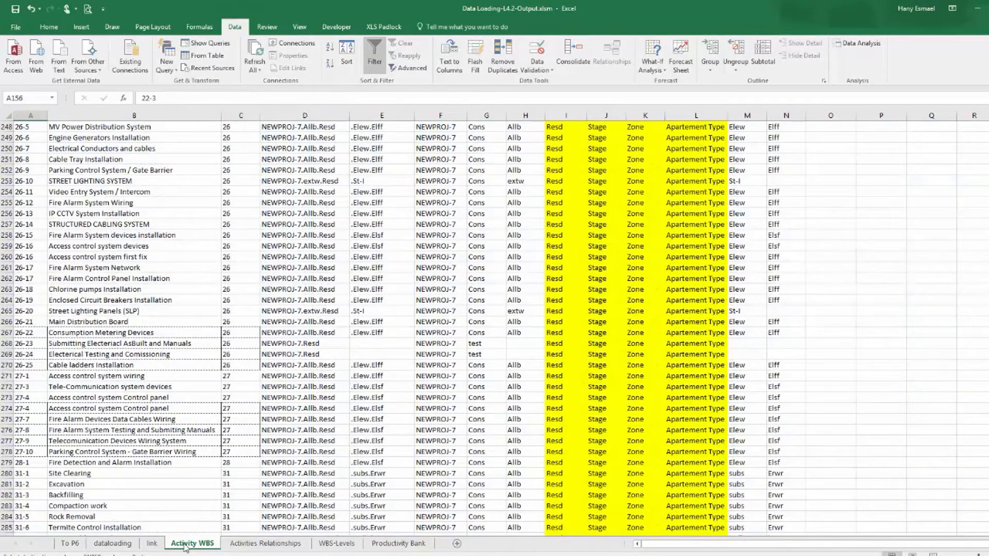
click(153, 116)
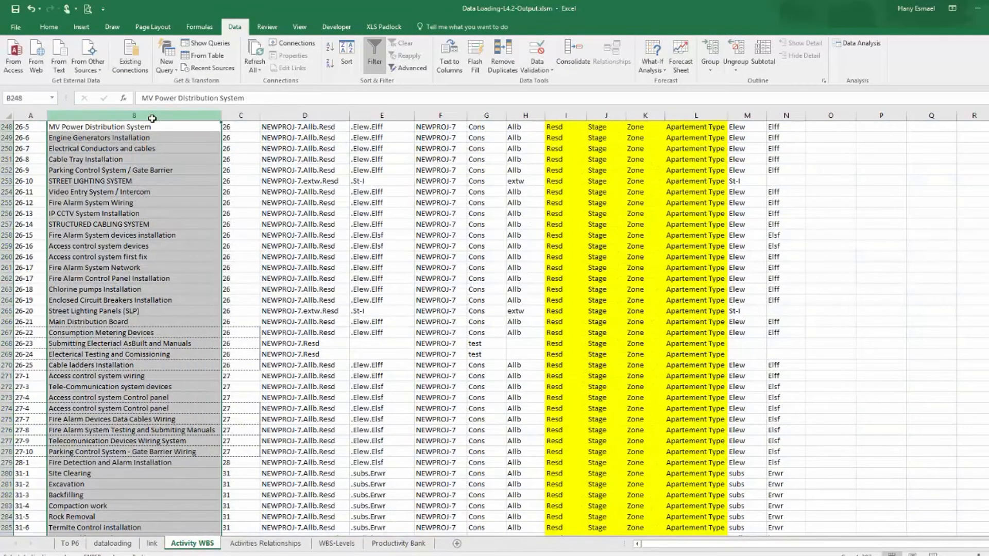
key(ctrl+f)
key(ctrl+v)
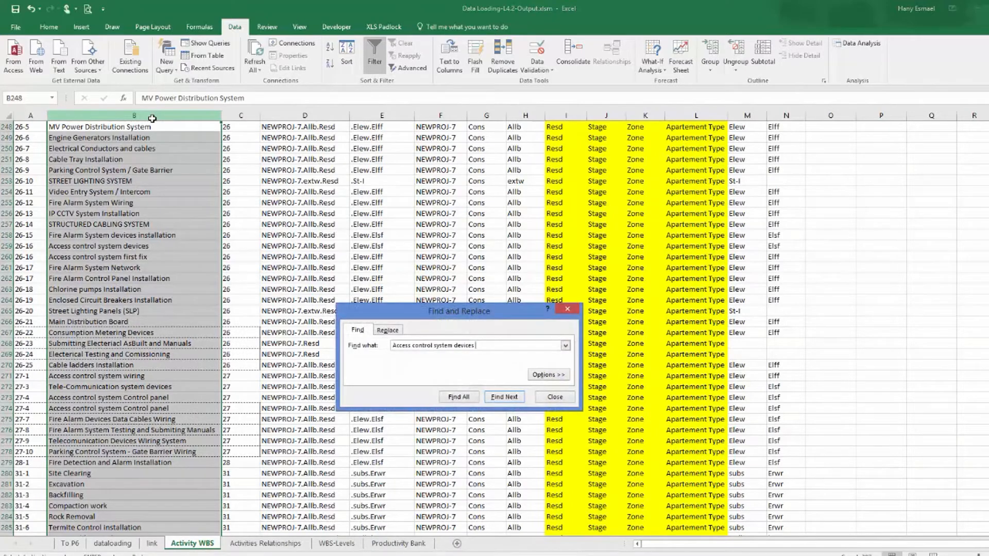
key(Return)
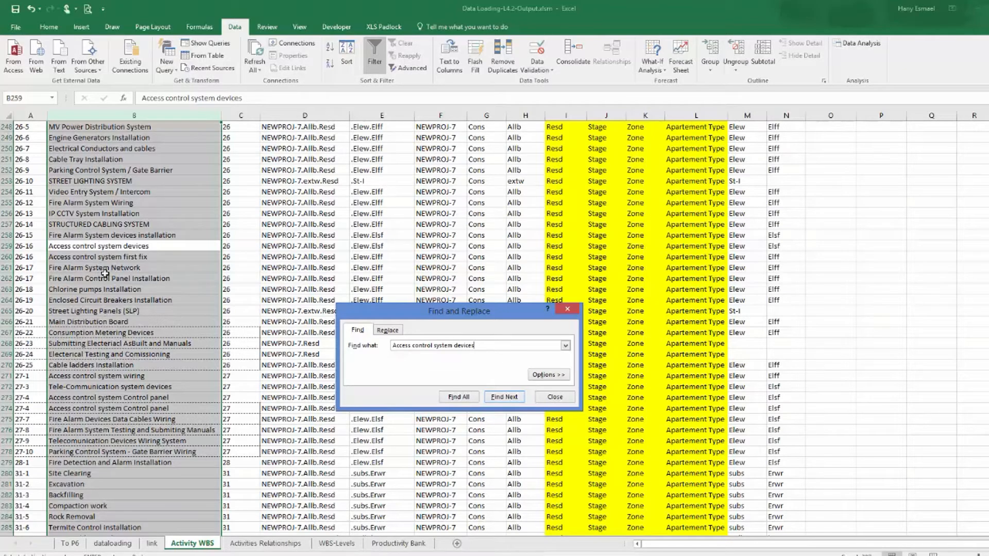
Switch between the dataloading and Activity WBS sheets to compare the first filtered row's control ID.
click(122, 544)
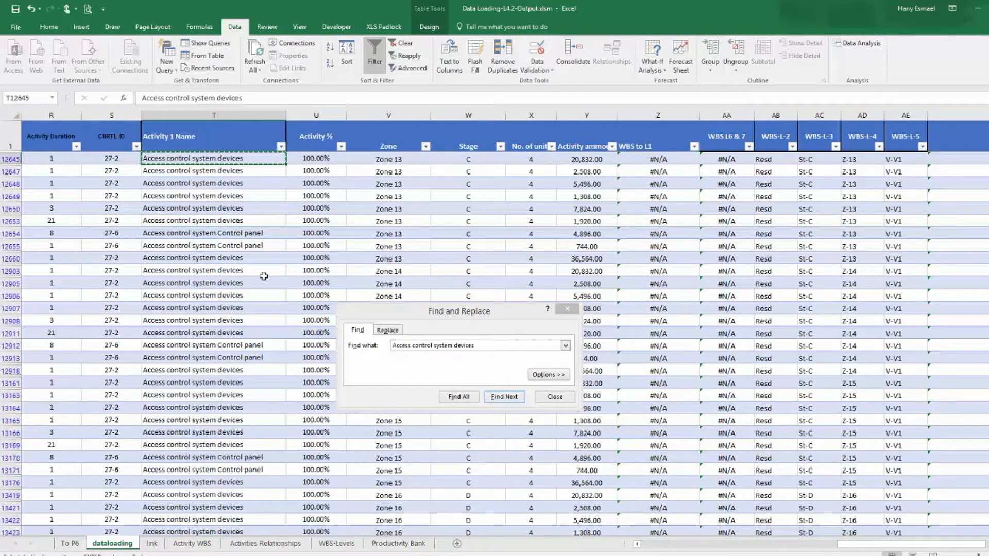
click(155, 545)
click(183, 545)
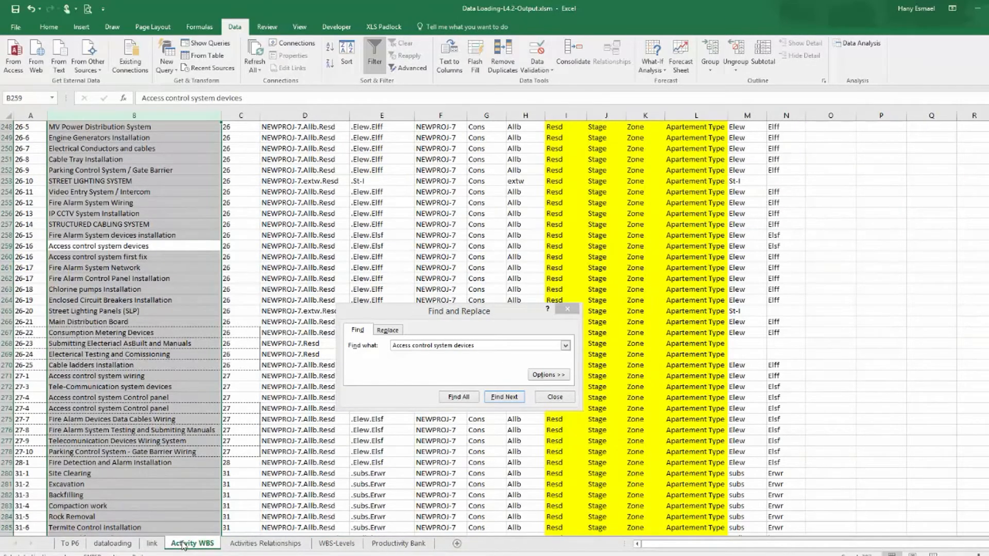
click(112, 543)
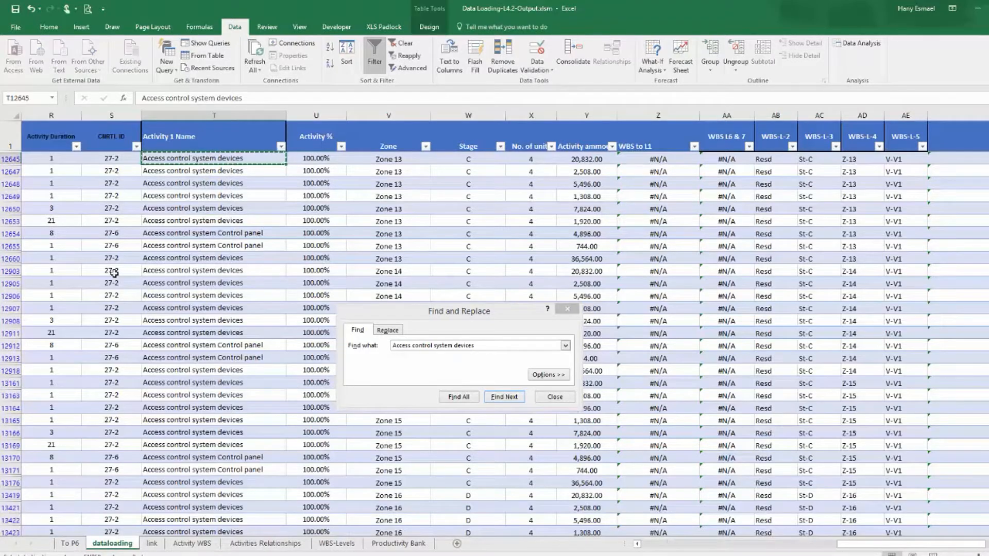
right_click(117, 159)
click(155, 217)
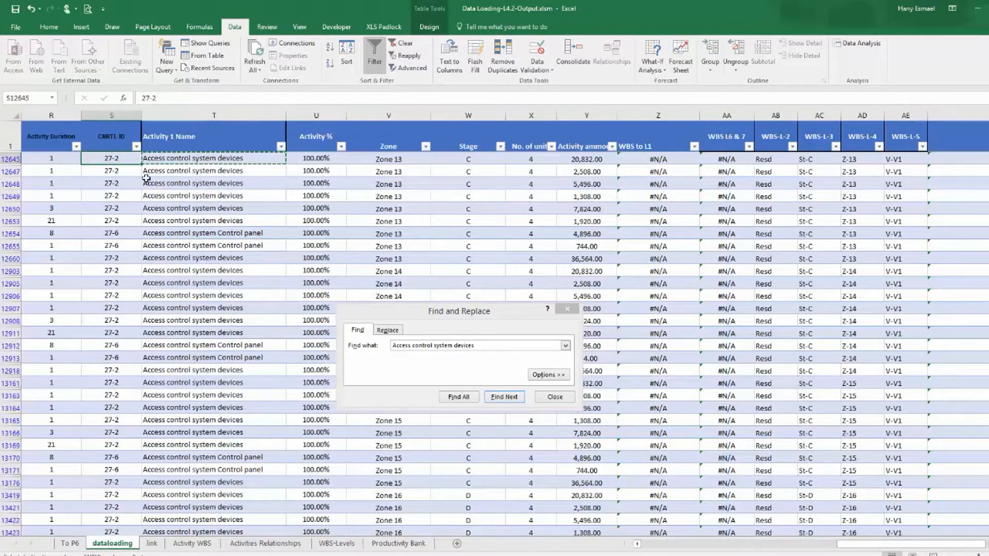
Copy control ID 26-16 for Access control system devices and paste it into the first filtered row's CNRTL ID.
click(193, 545)
click(30, 247)
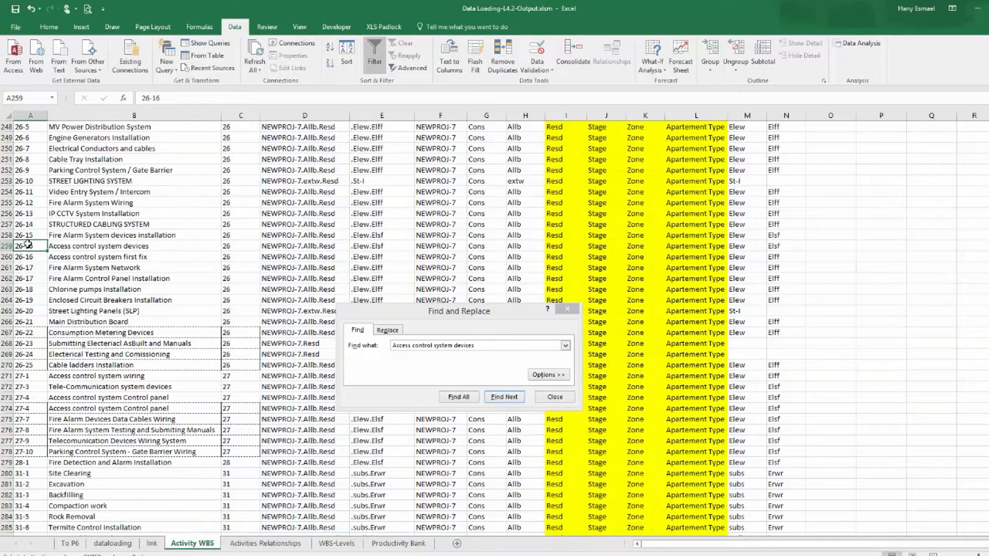
right_click(27, 243)
click(53, 268)
click(112, 543)
right_click(121, 158)
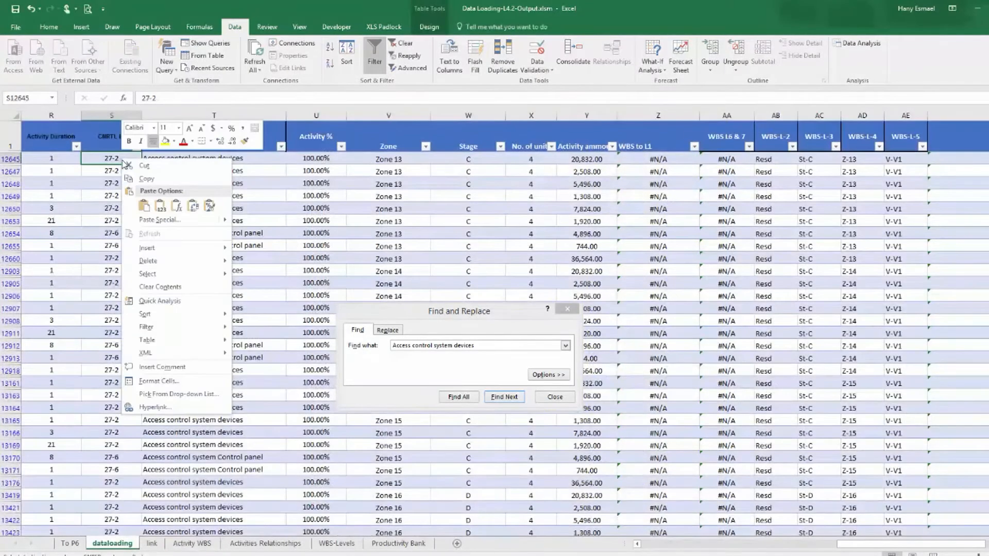
click(138, 202)
drag(143, 186, 106, 161)
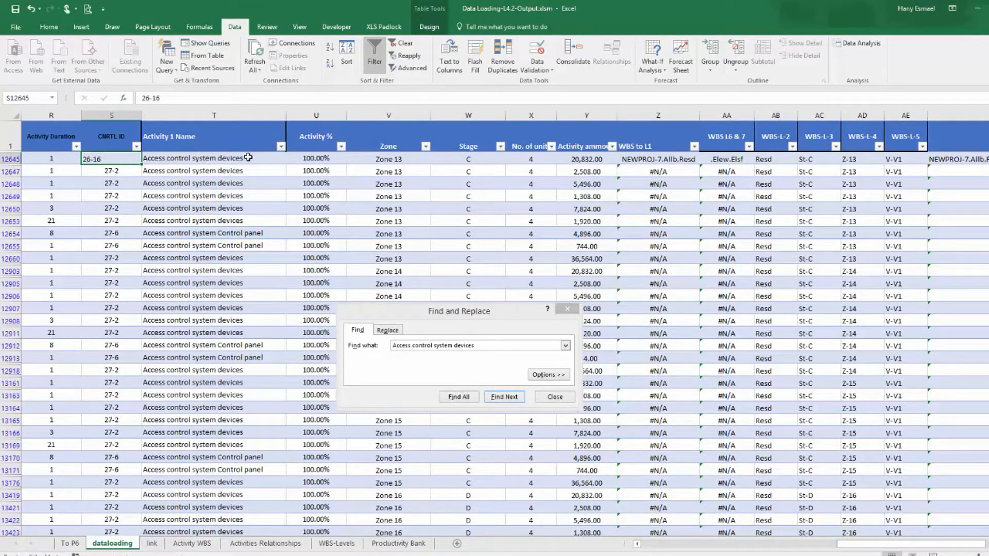
Filter CNRTL ID to 27-2 and replace every visible row's control ID with 26-16.
click(136, 147)
click(32, 252)
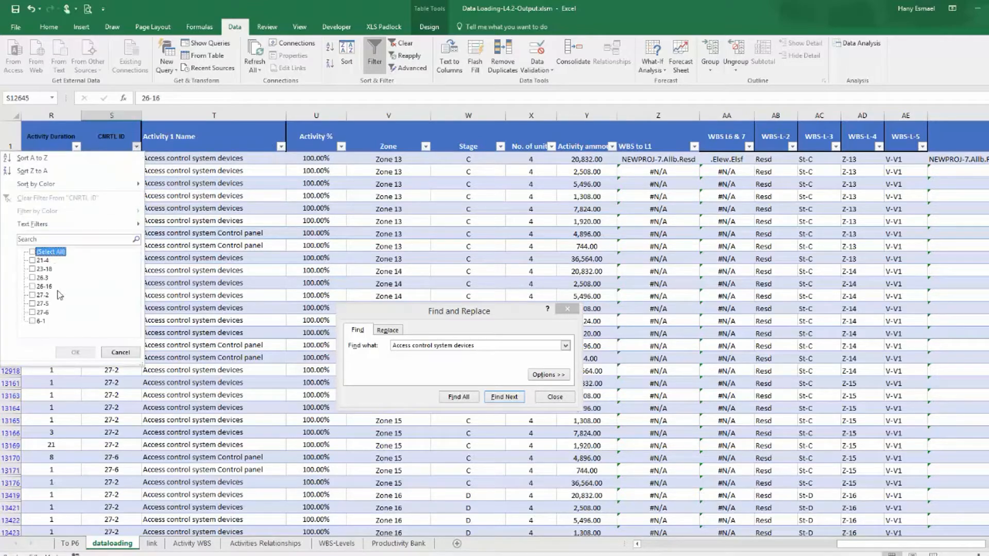
click(40, 296)
click(76, 354)
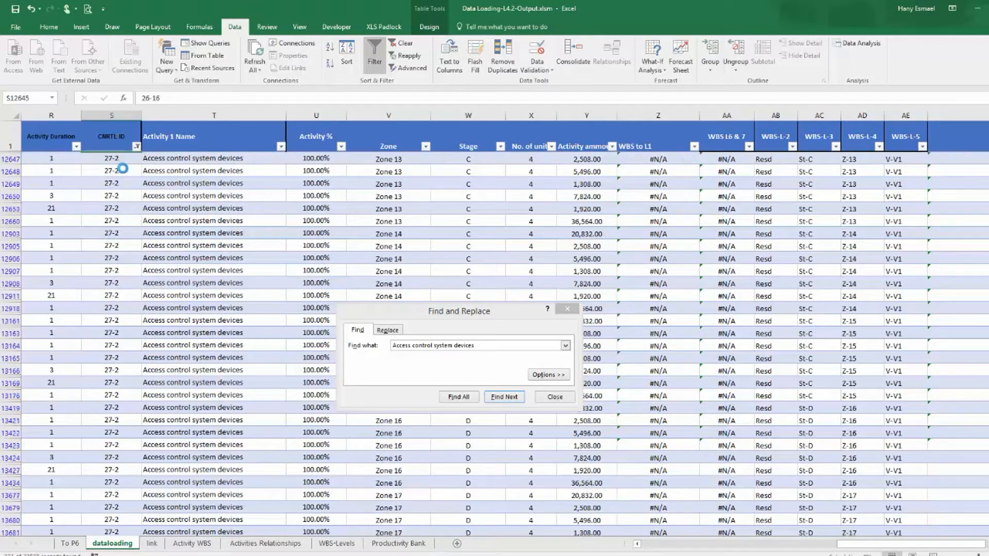
click(112, 158)
right_click(112, 158)
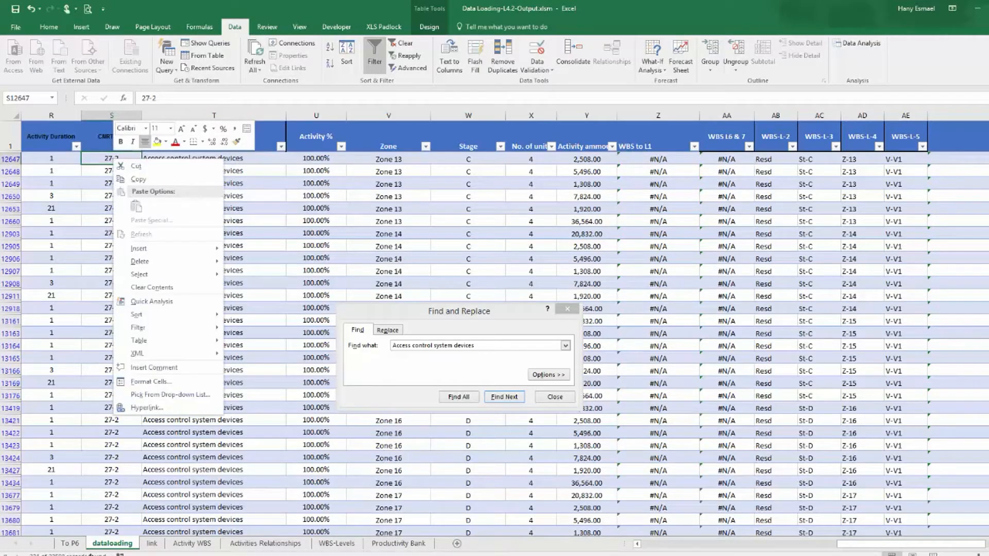
click(198, 548)
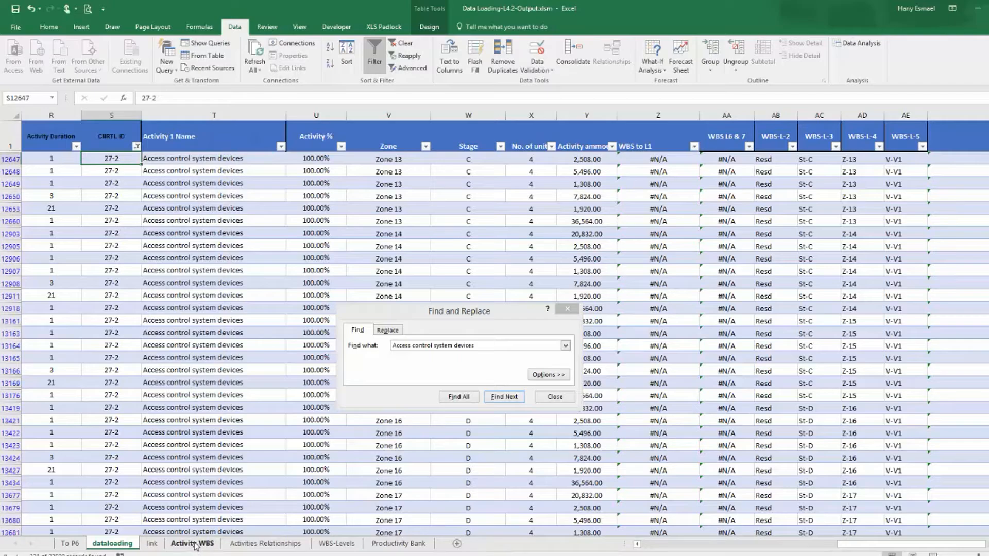
click(194, 544)
right_click(39, 252)
click(67, 265)
click(110, 545)
right_click(112, 156)
click(136, 203)
drag(141, 164, 139, 510)
scroll(495, 328, up, 20)
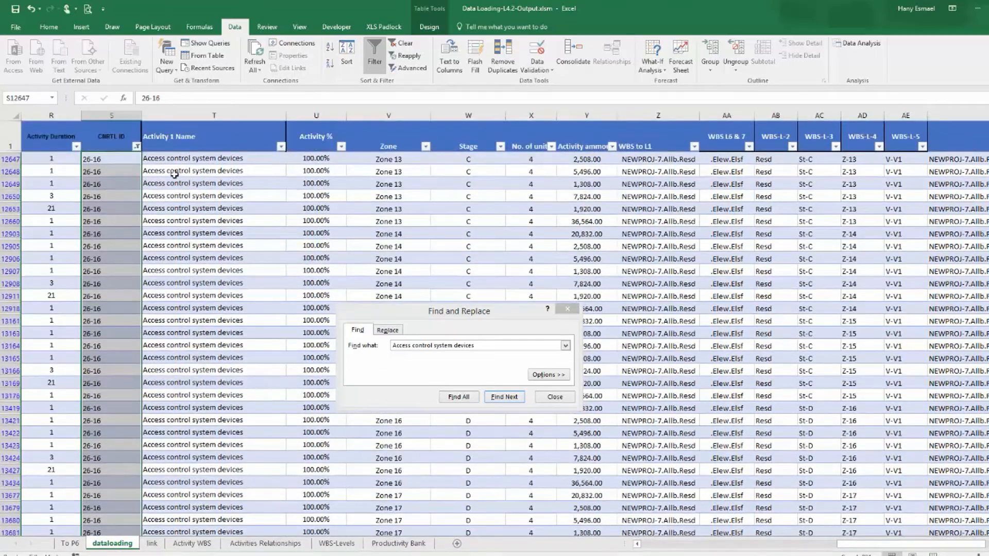
Close the Find and Replace dialog and inspect the filtered Access control system Control panel rows.
click(137, 147)
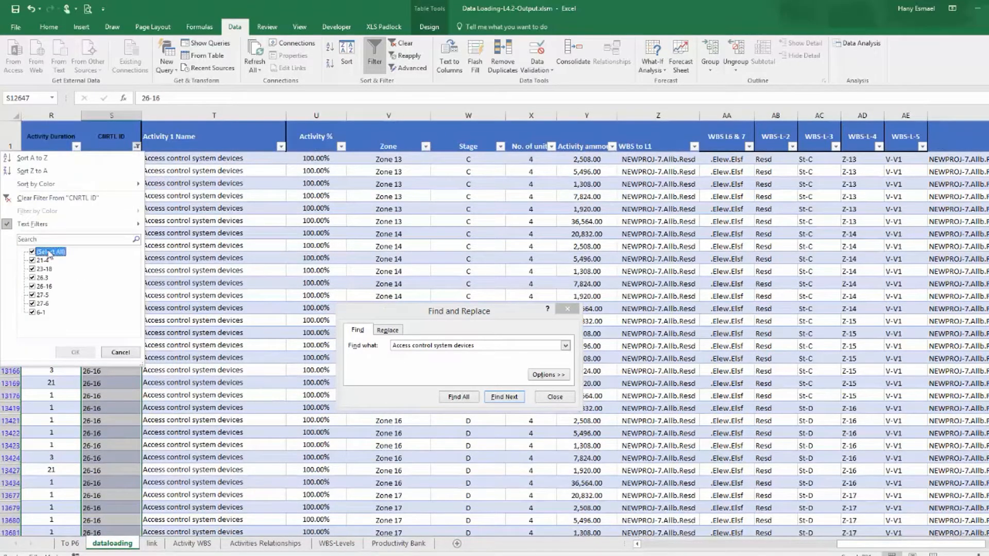
click(75, 352)
click(552, 396)
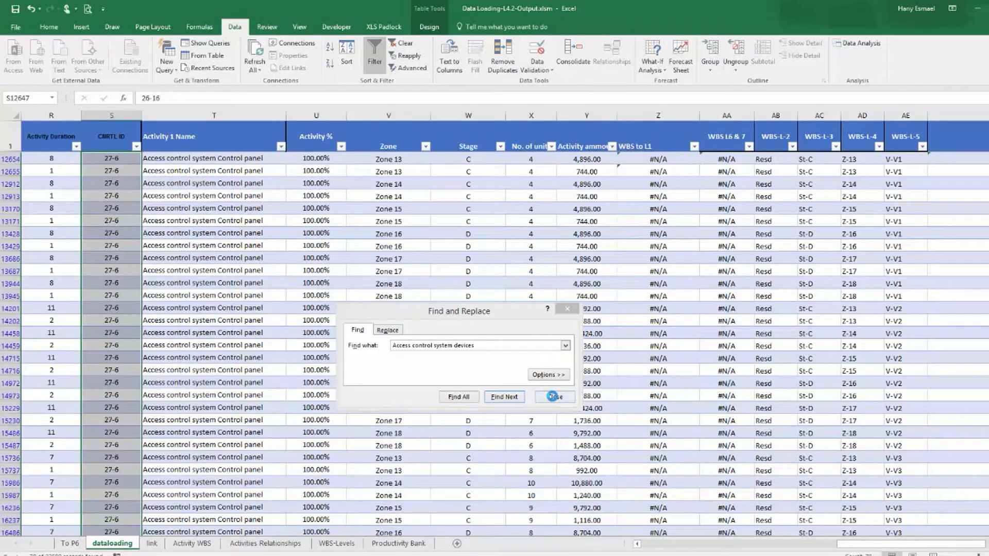
click(552, 396)
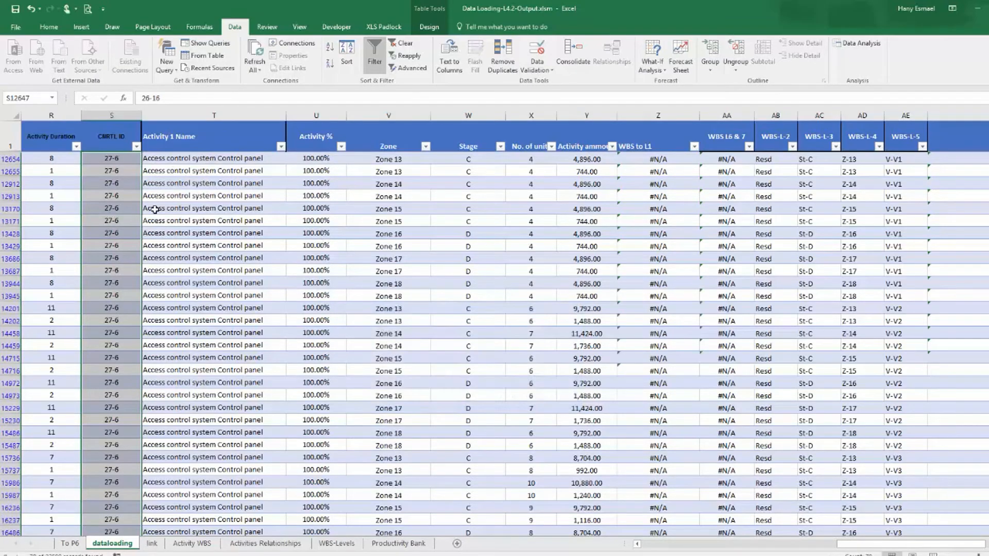
click(206, 183)
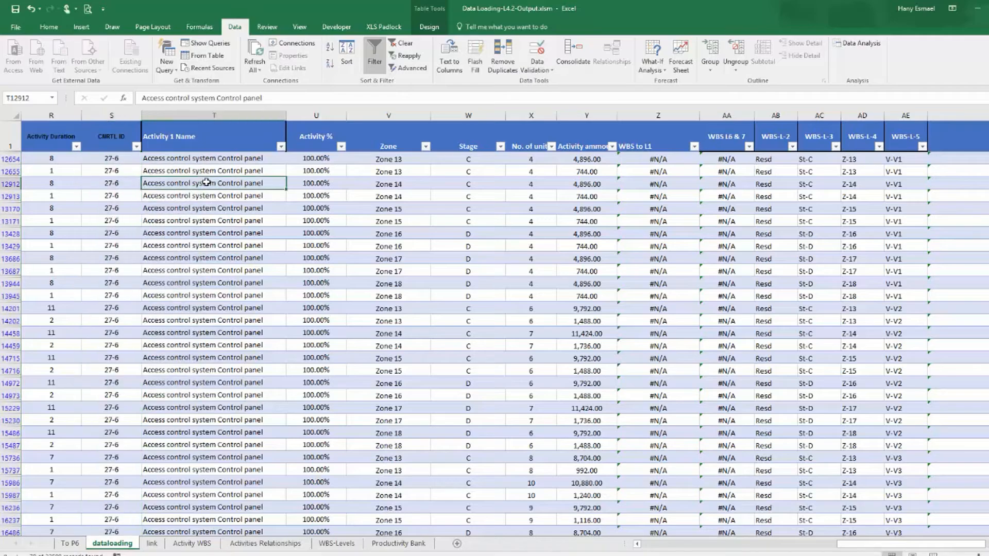
click(246, 159)
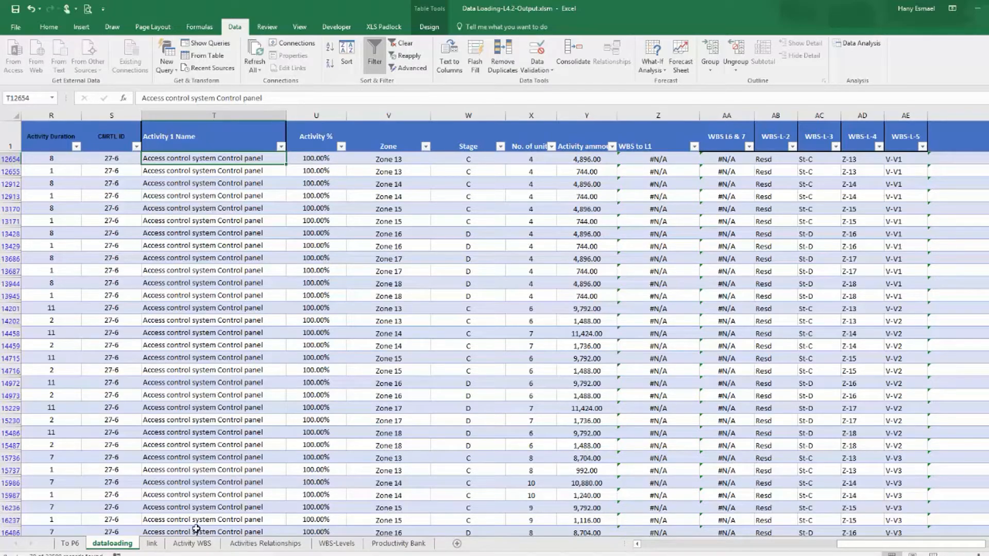
Copy control ID 26-16 from the Activity WBS sheet.
click(152, 544)
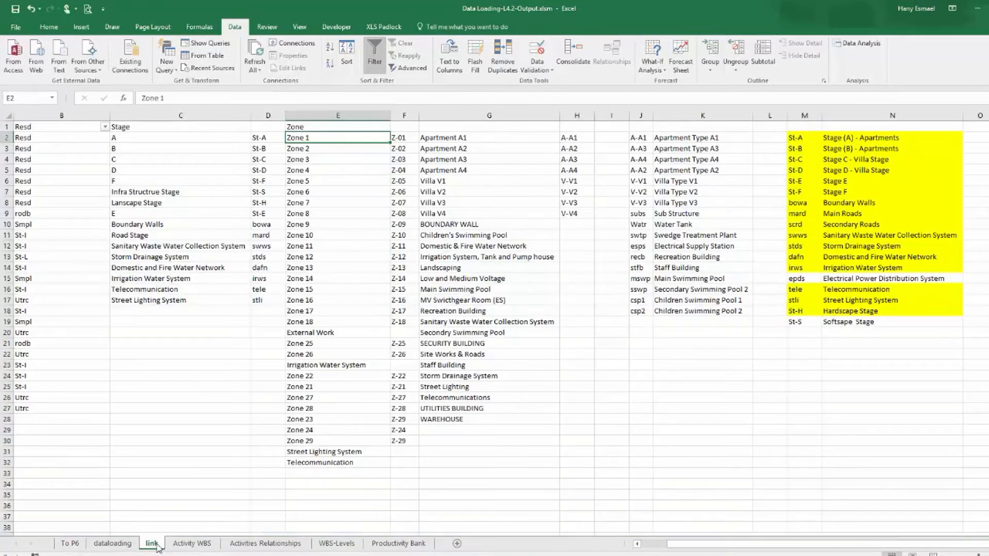
click(191, 544)
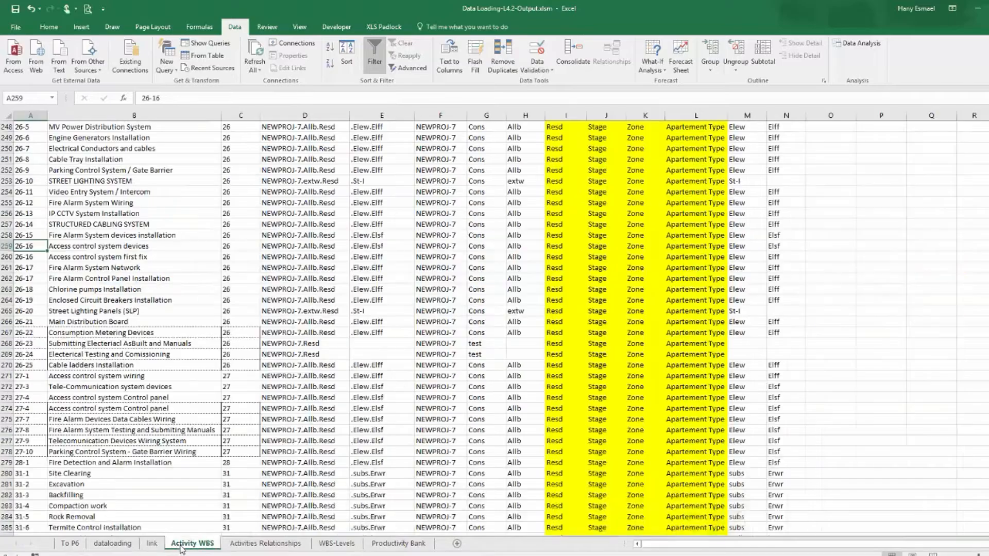
right_click(25, 247)
click(43, 263)
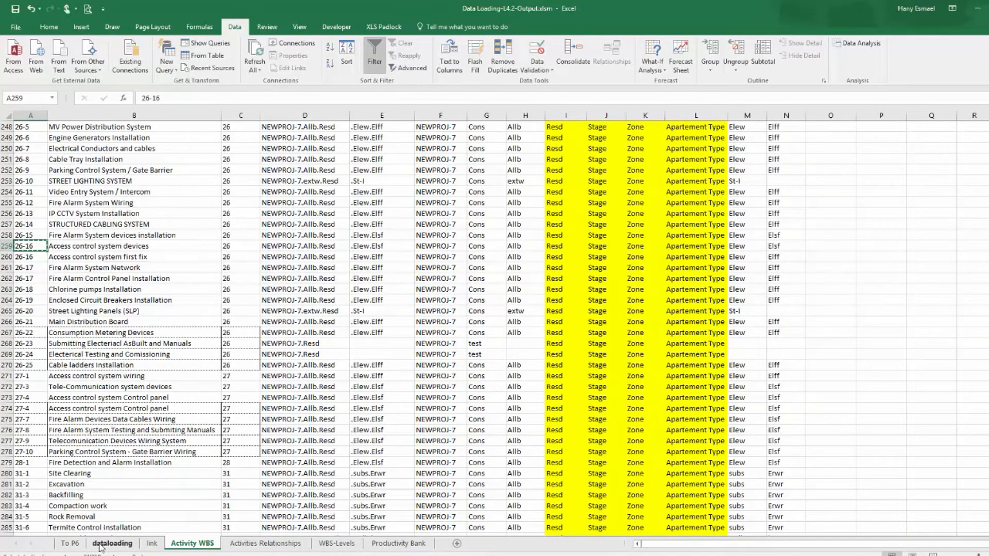
click(72, 544)
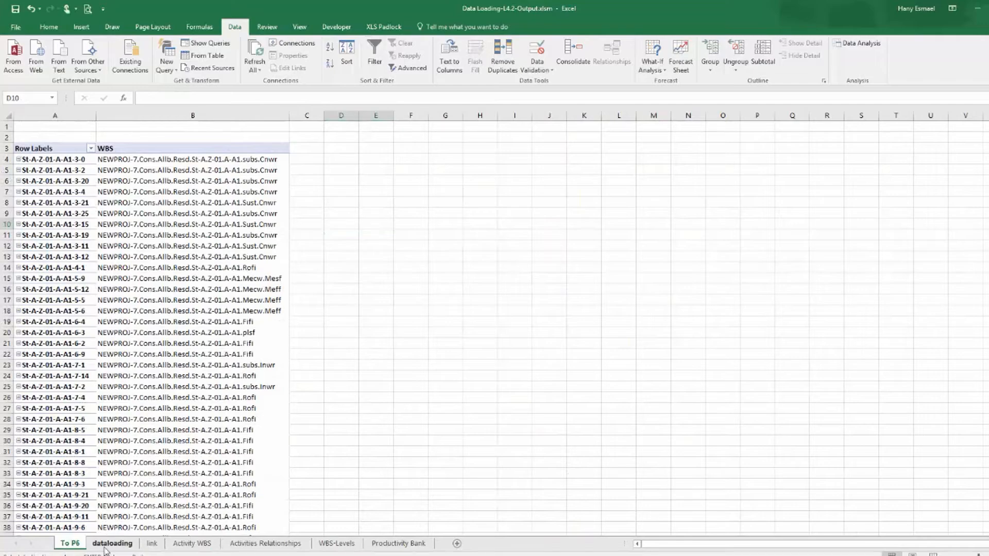
click(112, 544)
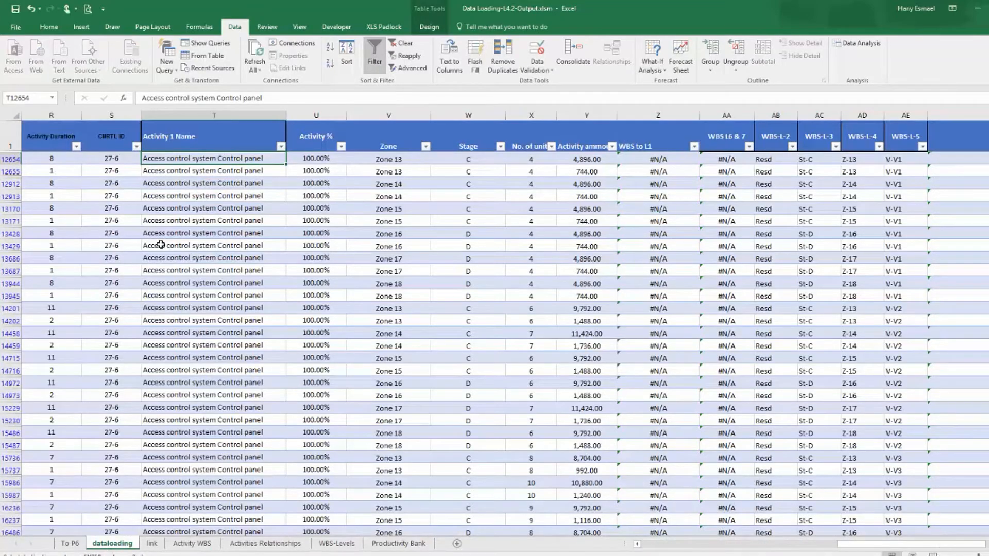
Filter CNRTL ID to 27-6 and replace every visible row's control ID with 26-16.
click(136, 147)
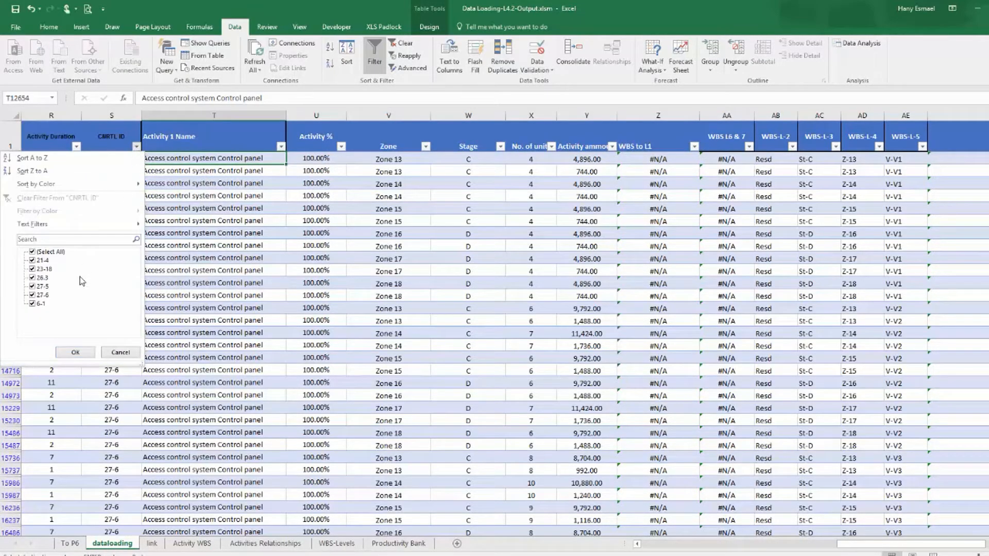
click(50, 252)
click(43, 287)
click(43, 296)
click(32, 286)
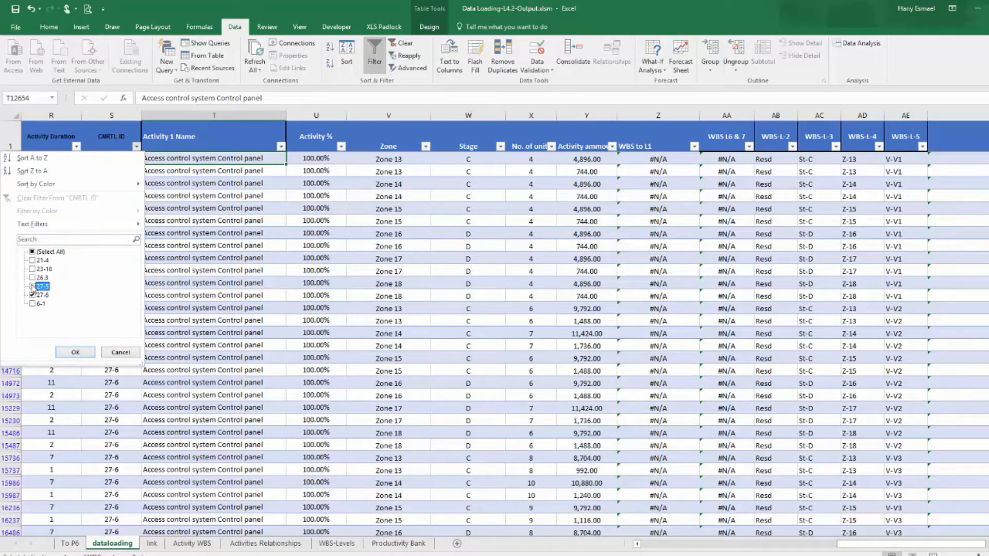
click(83, 353)
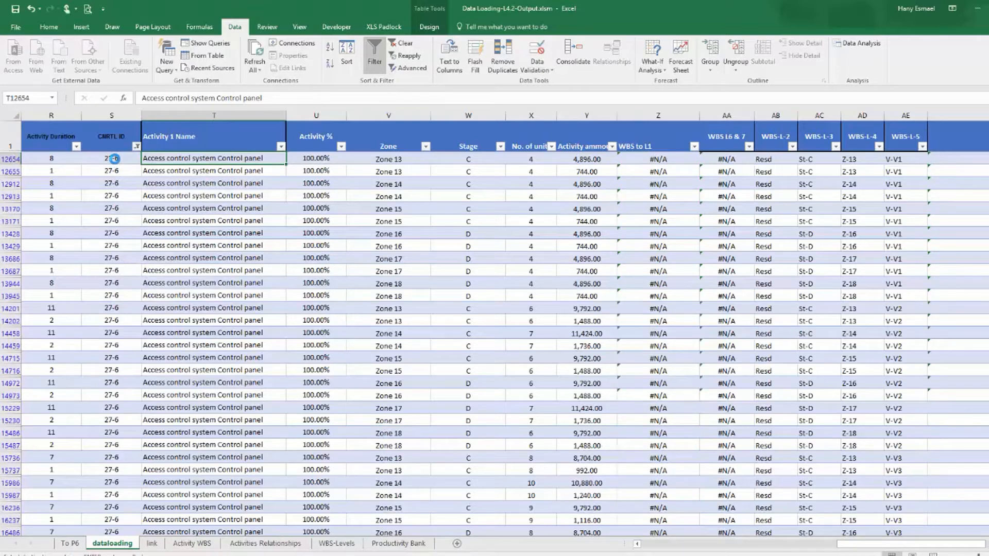
click(114, 159)
key(ctrl+v)
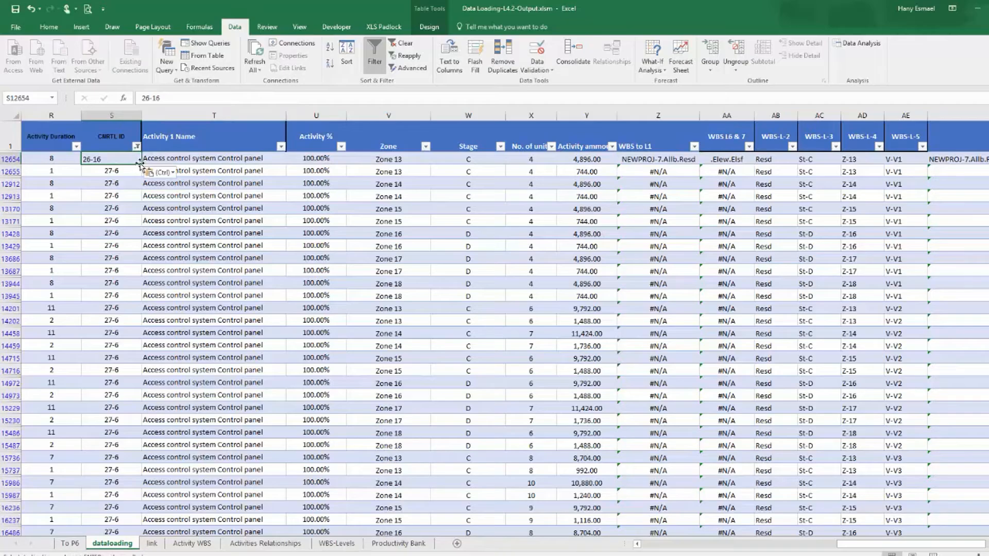
drag(141, 164, 147, 514)
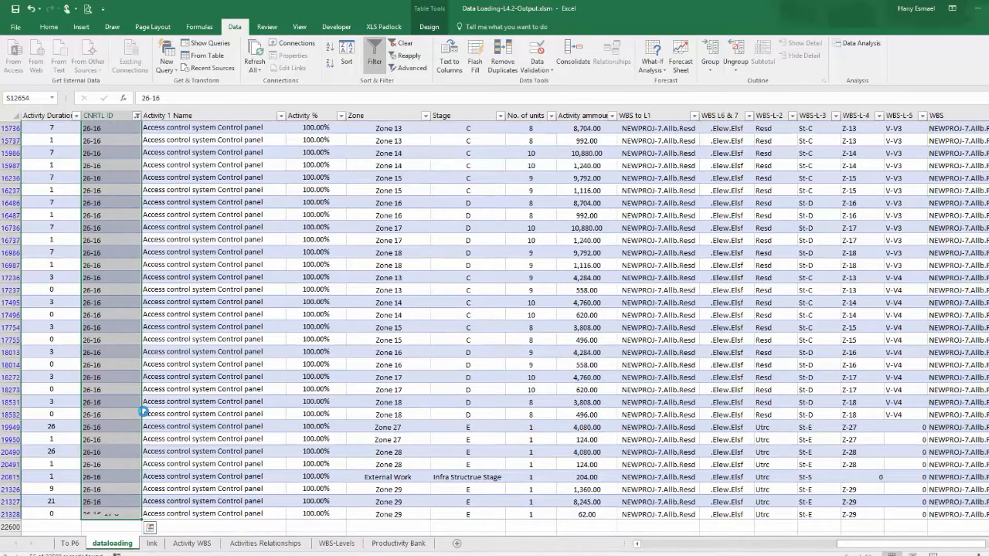
scroll(180, 221, up, 9)
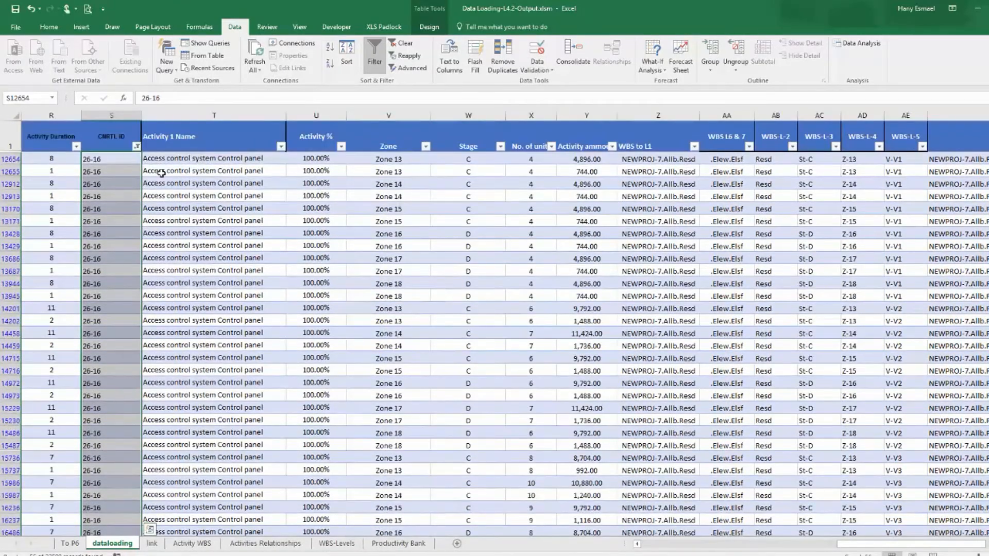
Filter the CNRTL ID column to show only the 21-4 rows.
click(136, 147)
click(42, 260)
click(75, 352)
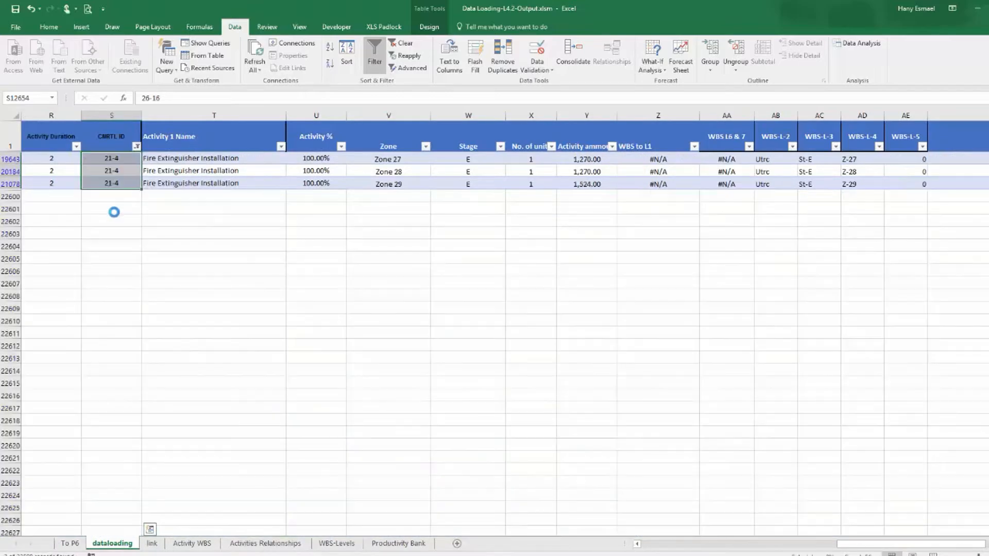
click(181, 544)
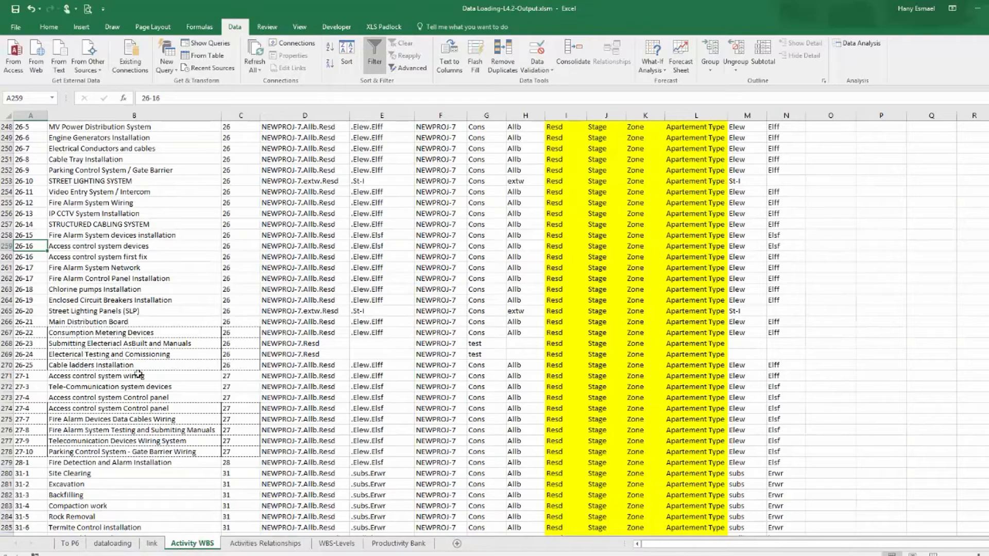
click(111, 547)
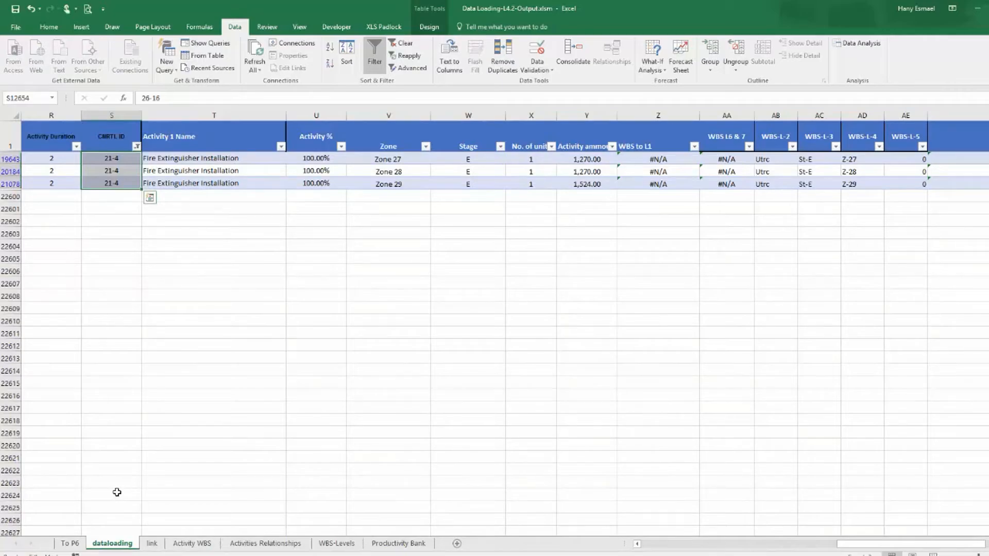
Scroll through the Activity WBS sheet to look for the fire extinguisher activity.
click(188, 547)
scroll(62, 326, down, 9)
scroll(76, 325, up, 8)
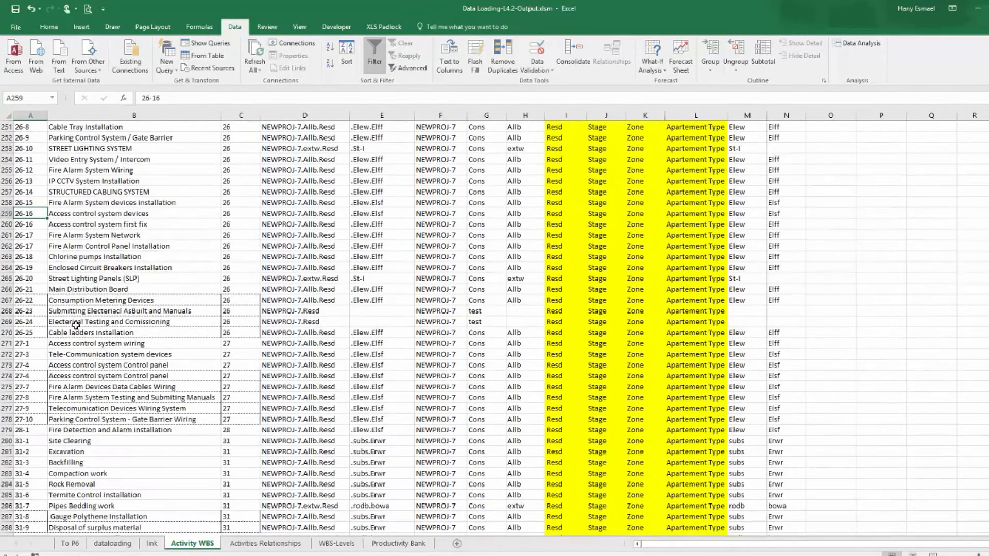
scroll(76, 324, up, 7)
scroll(74, 326, up, 5)
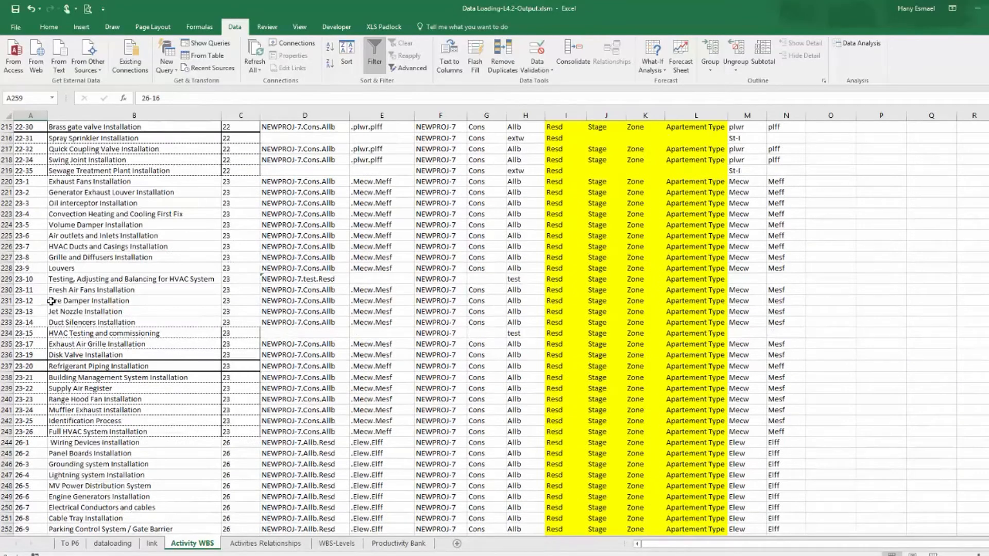
scroll(84, 334, up, 1)
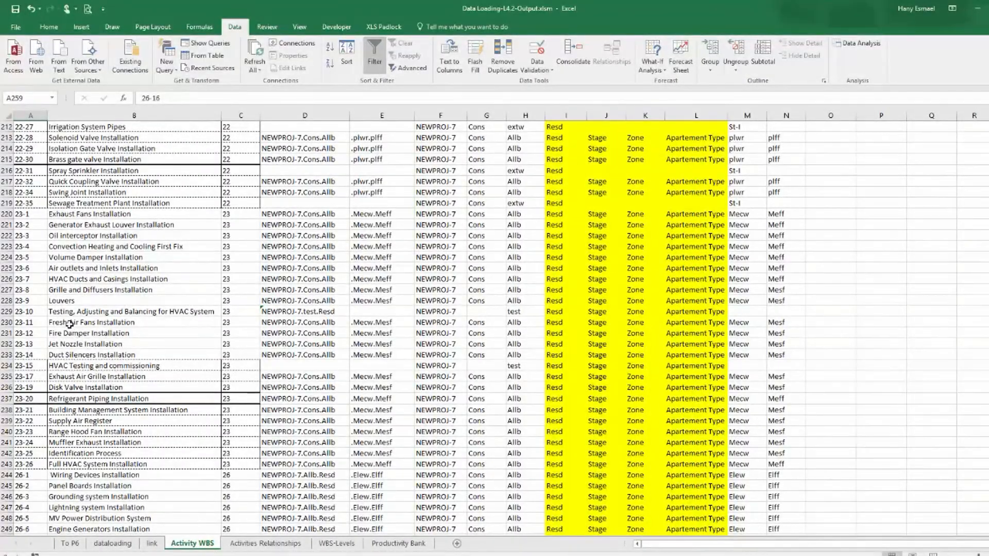
scroll(69, 323, up, 6)
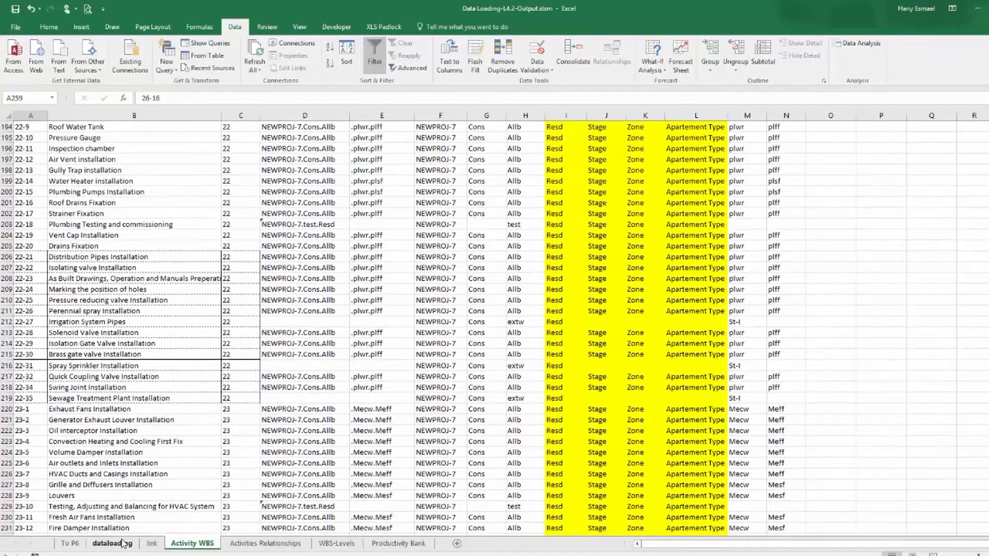
Copy the Fire Extinguisher Installation activity name and find it among the Activity WBS sheet's activity names.
click(113, 543)
click(193, 158)
right_click(201, 158)
key(Escape)
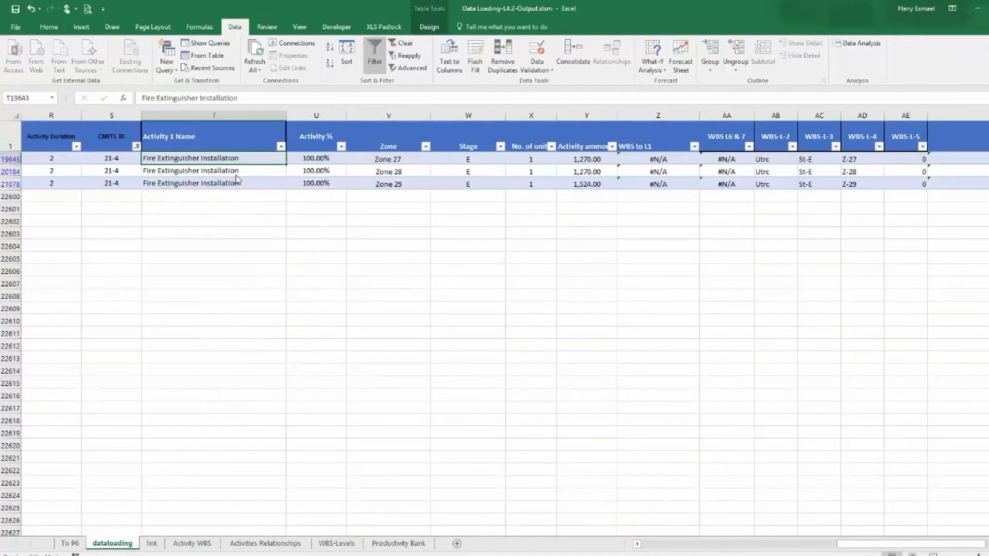
click(152, 544)
click(192, 544)
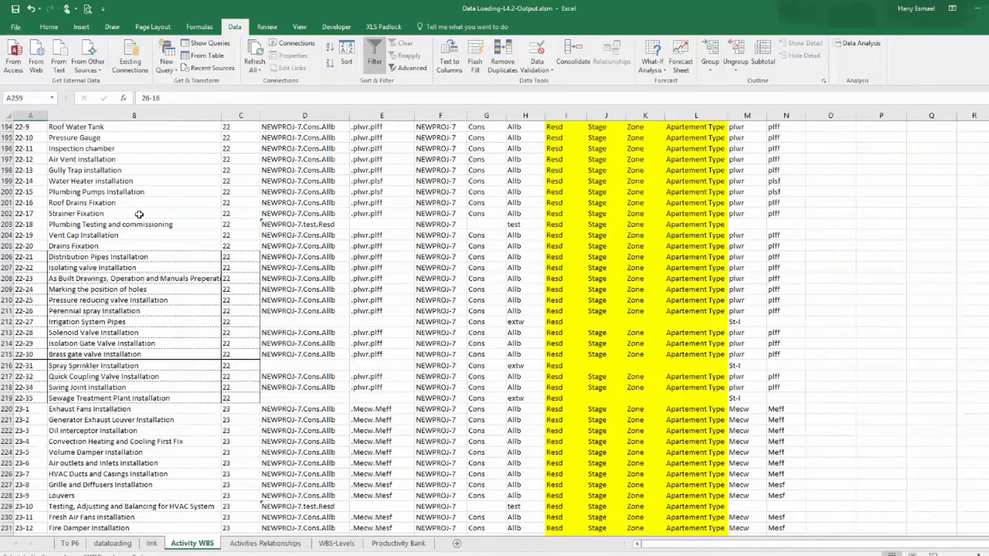
click(111, 118)
key(ctrl+f)
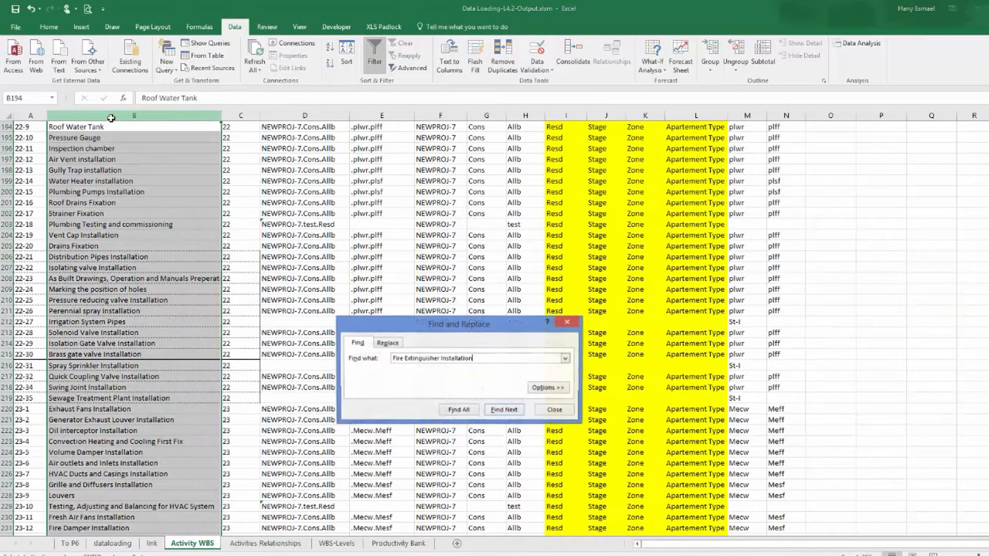
key(Return)
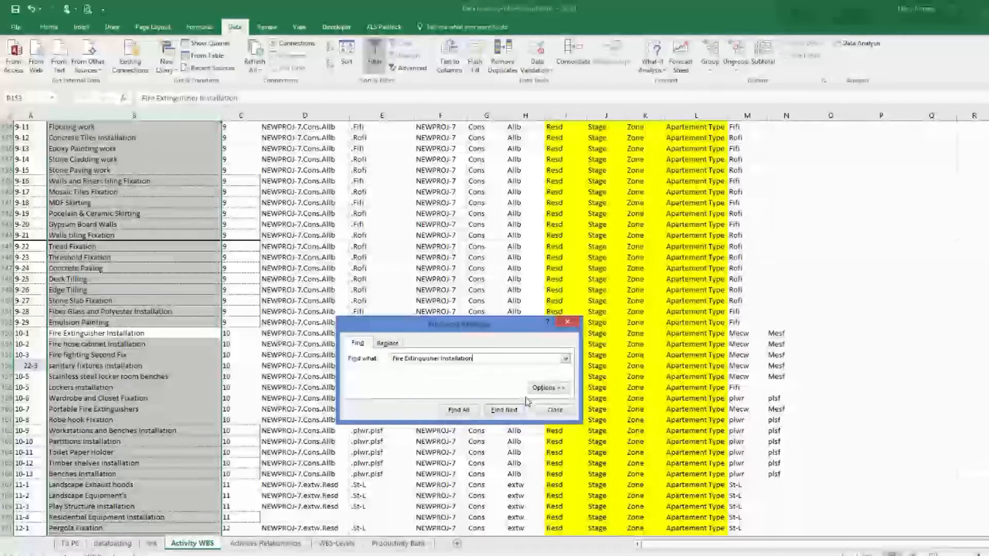
click(550, 410)
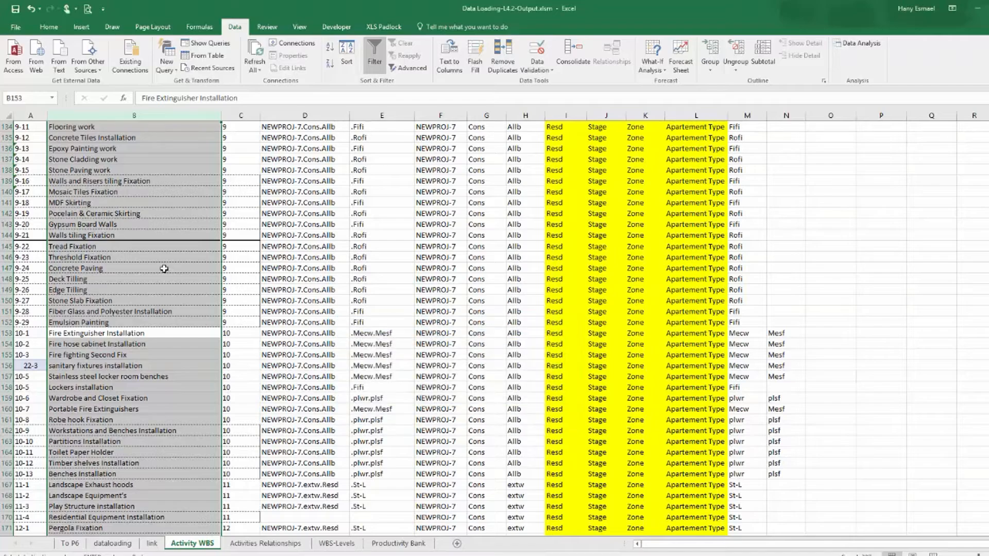
Copy control ID 10-1 from the Activity WBS sheet.
click(24, 332)
right_click(25, 331)
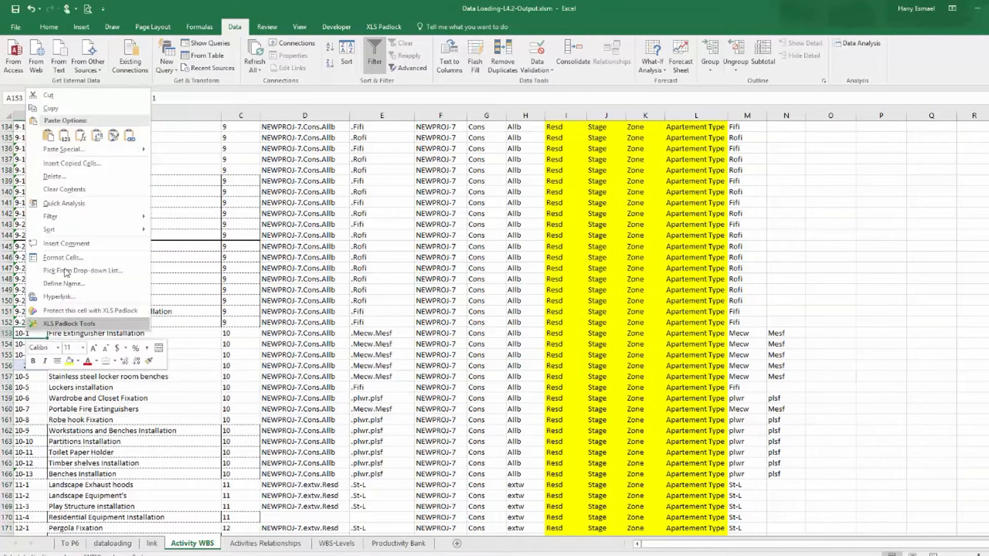
click(57, 107)
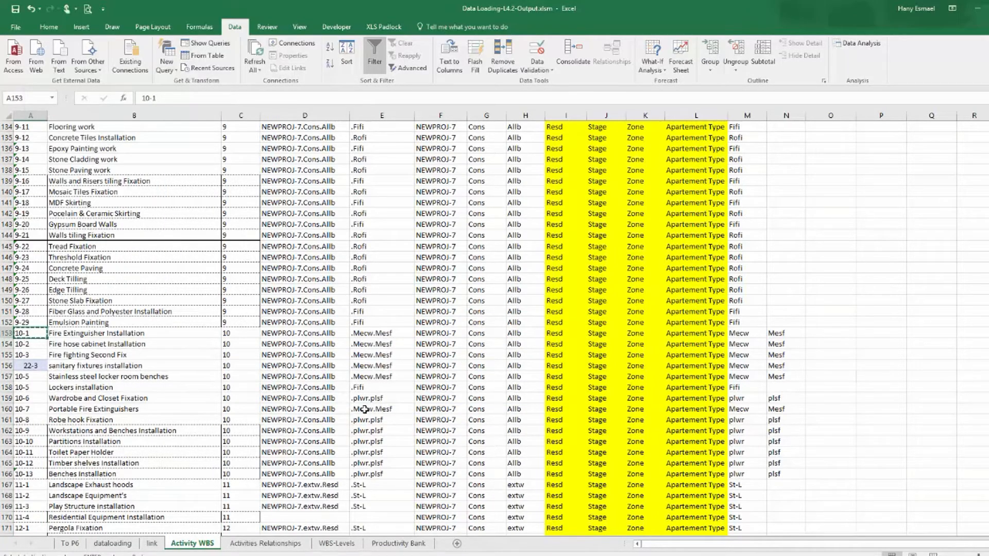
Replace the control ID of all three Fire Extinguisher Installation rows in the dataloading table with 10-1.
click(113, 544)
click(118, 159)
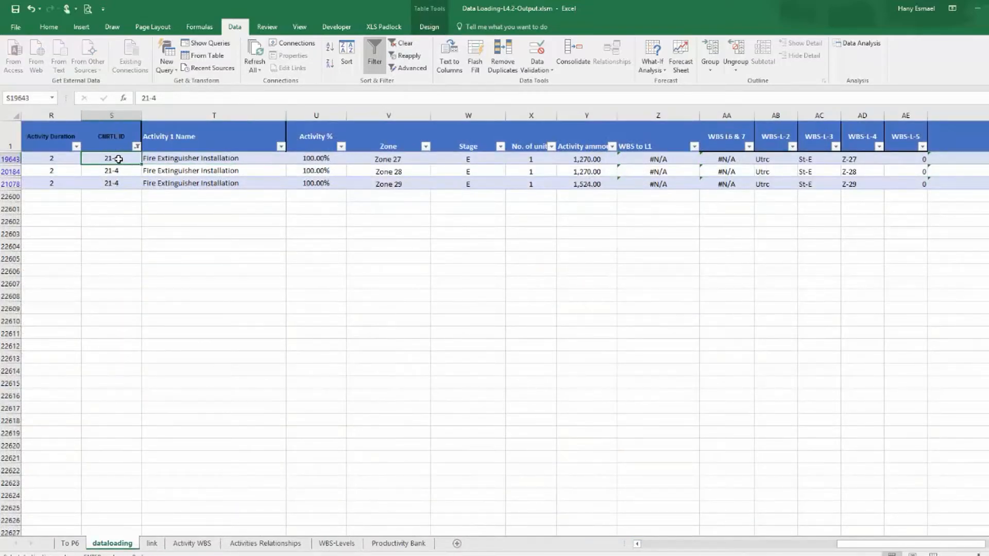
key(ctrl+v)
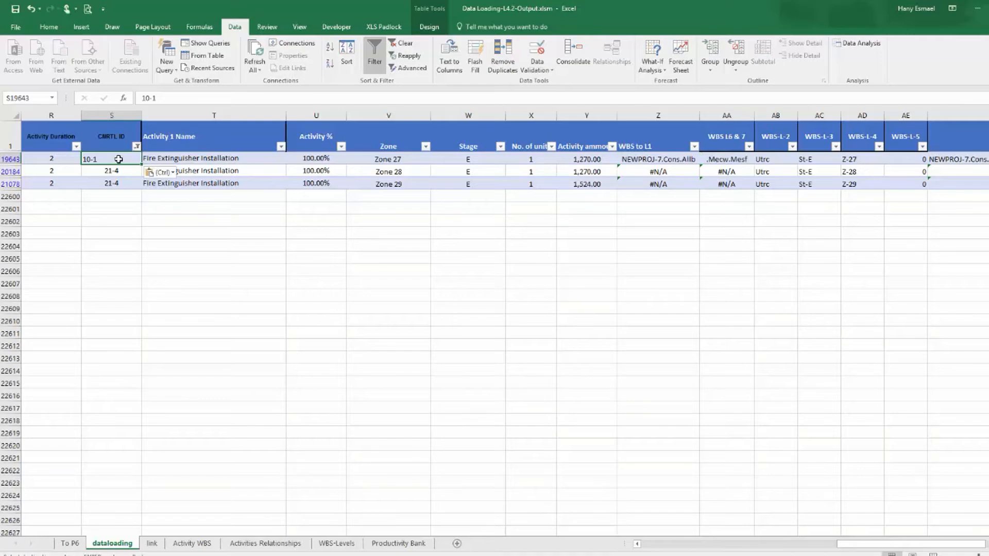
drag(141, 165, 141, 188)
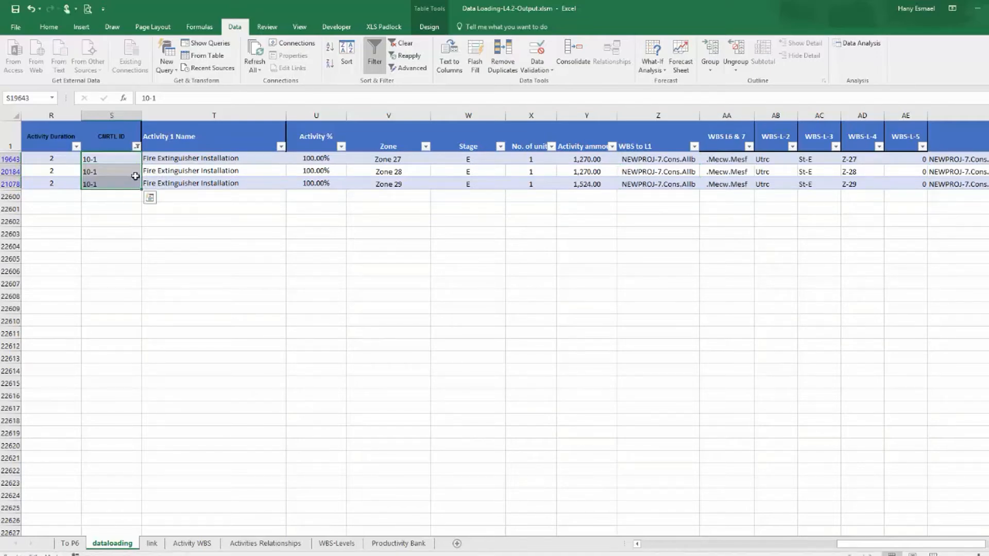
Filter the CNRTL ID column to show only the 23-18 row.
click(136, 145)
click(41, 261)
click(91, 356)
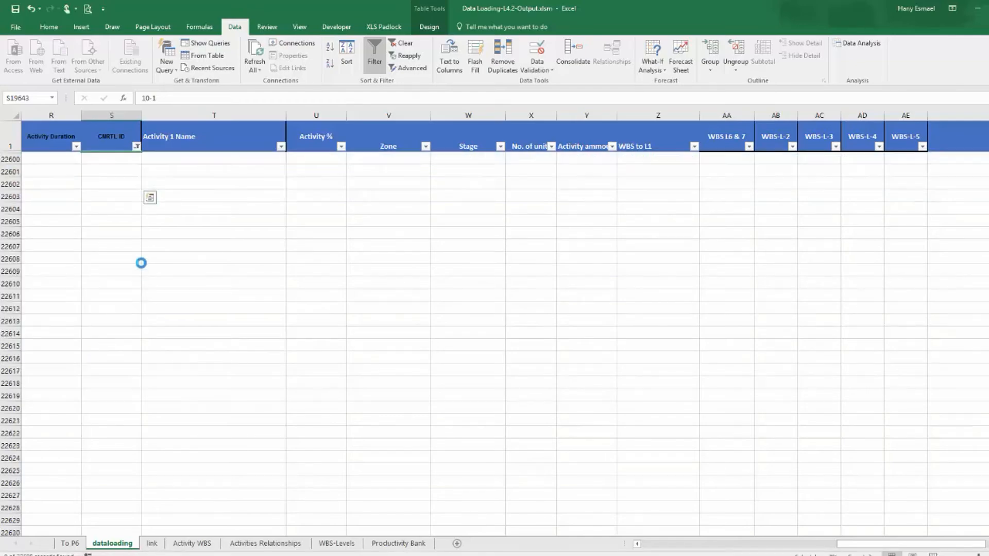
click(136, 146)
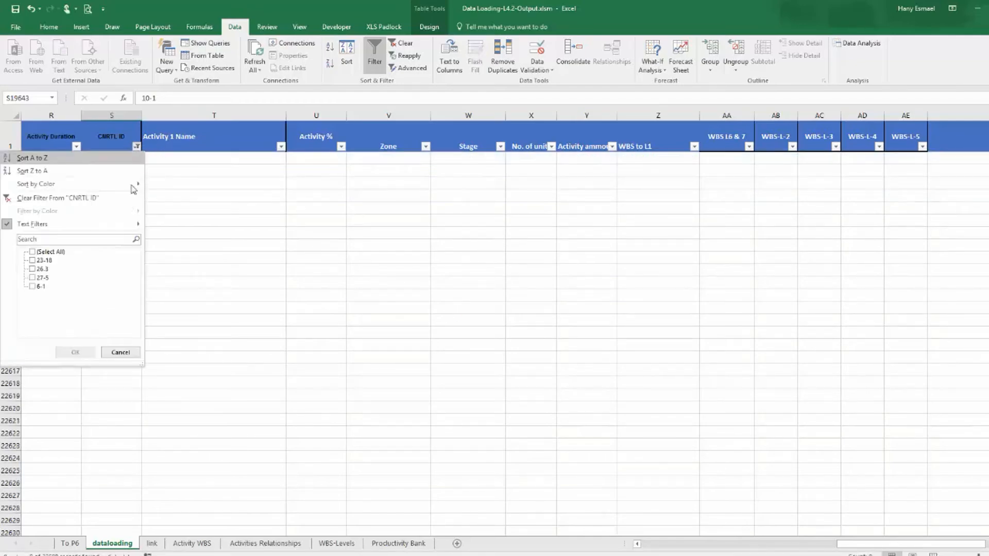
click(43, 261)
click(76, 352)
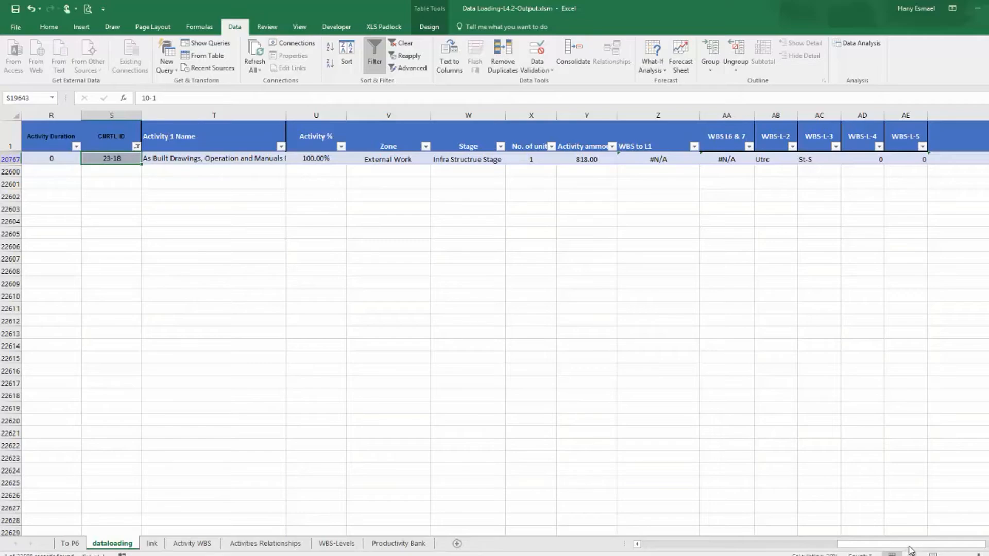
Copy the As Built Drawings, Operation and Manuals Preperation activity name and find it in the Activity WBS sheet.
drag(911, 545, 944, 545)
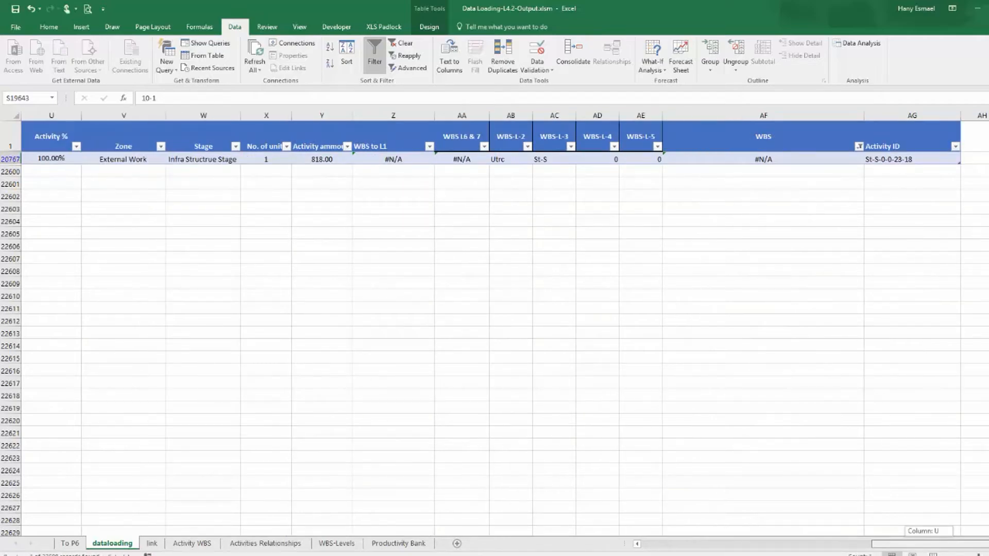
drag(944, 545, 889, 544)
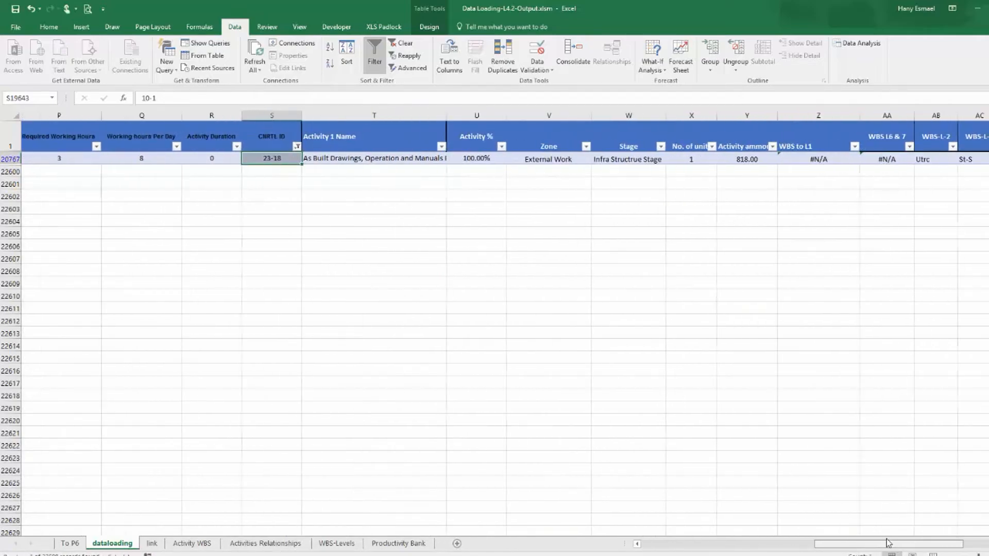
click(364, 161)
right_click(364, 162)
click(388, 183)
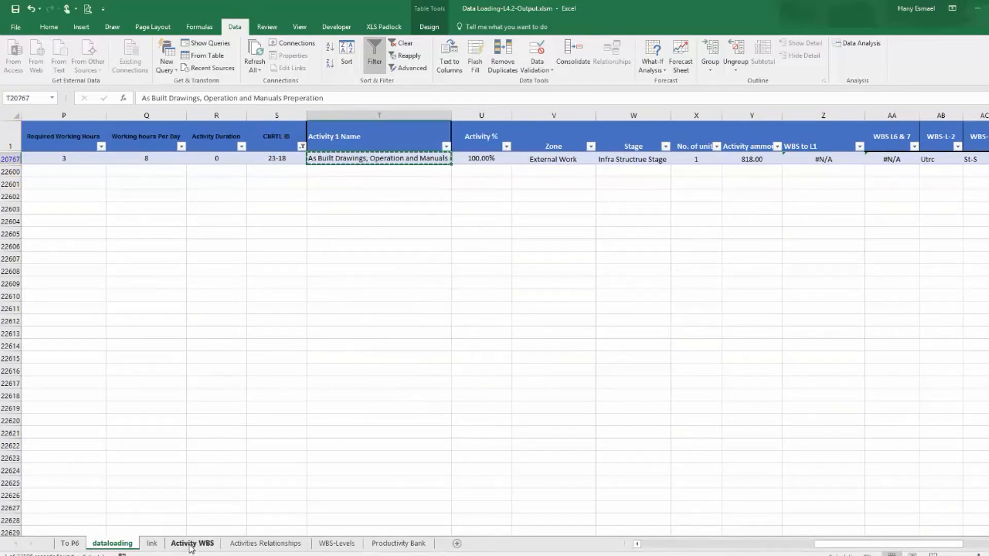
click(191, 545)
click(124, 118)
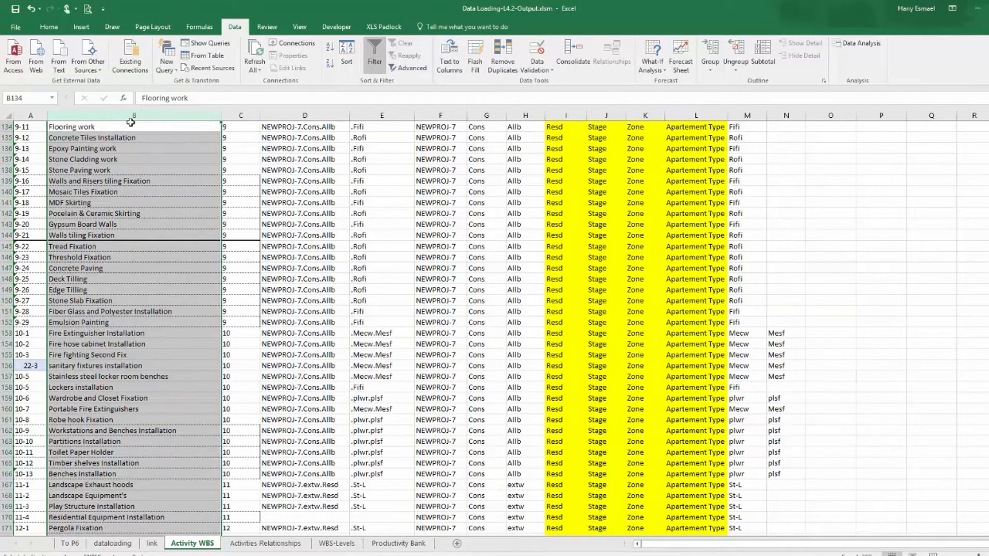
key(ctrl+f)
key(Return)
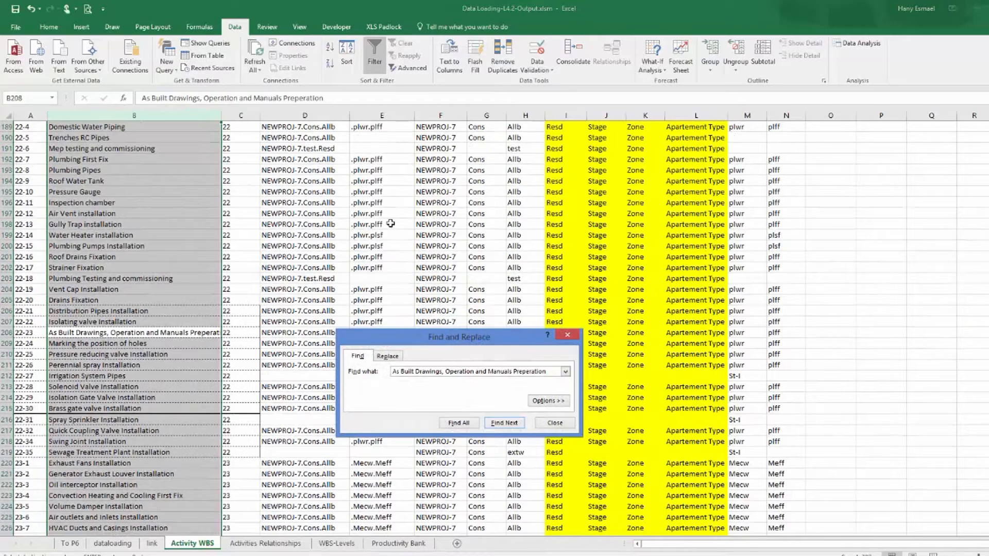
click(567, 335)
Copy control ID 22-23 from the Activity WBS sheet.
click(34, 332)
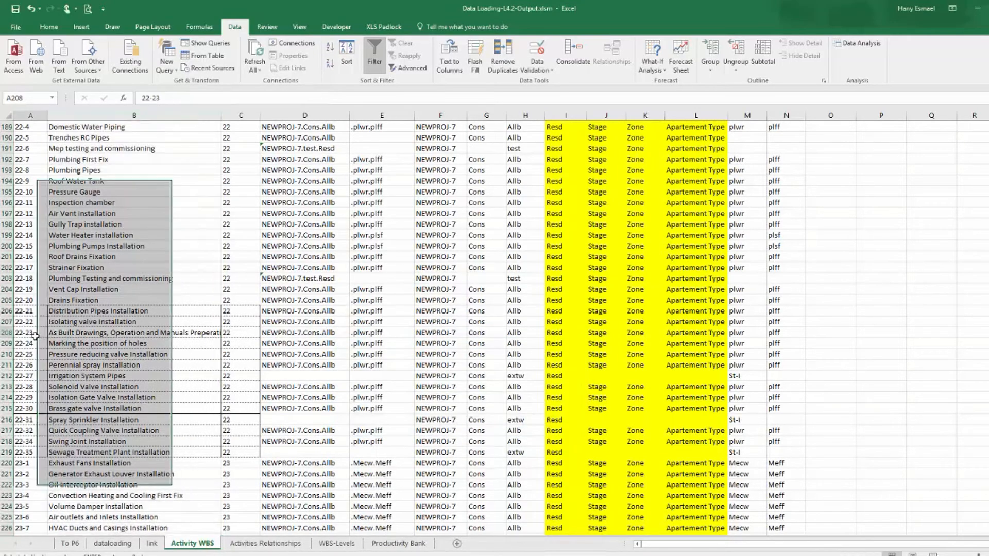
right_click(35, 332)
click(103, 108)
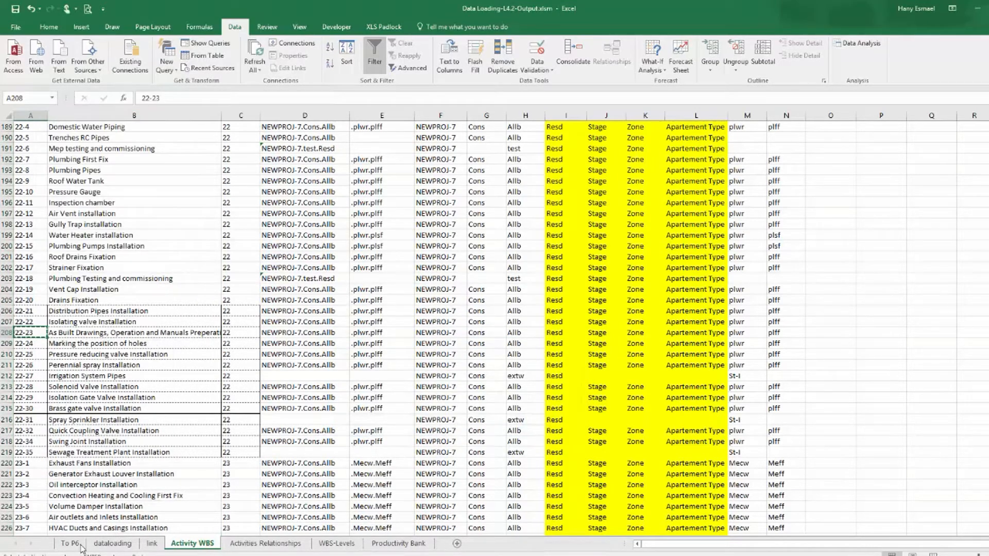
Replace the 23-18 row's control ID with 22-23 in the dataloading table.
click(112, 543)
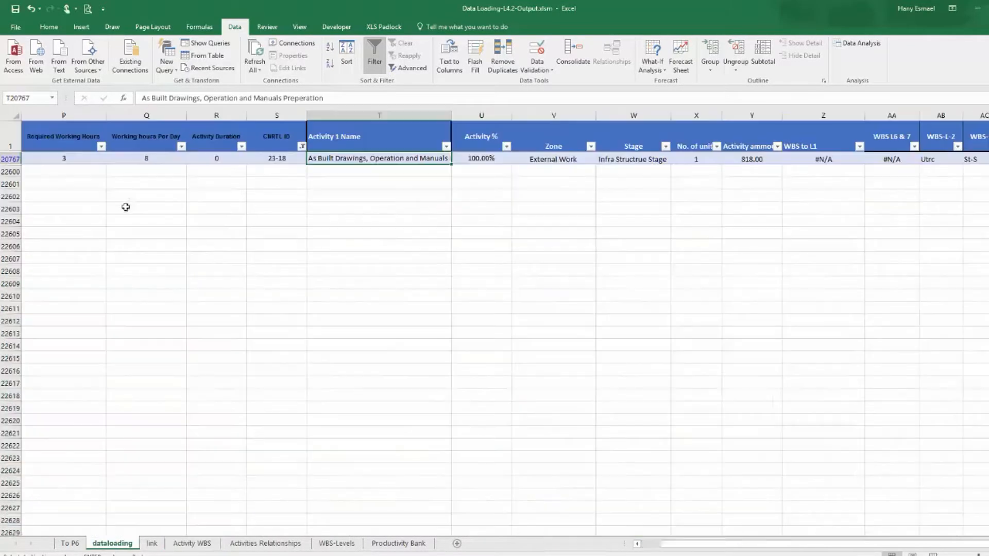
click(288, 158)
key(ctrl+v)
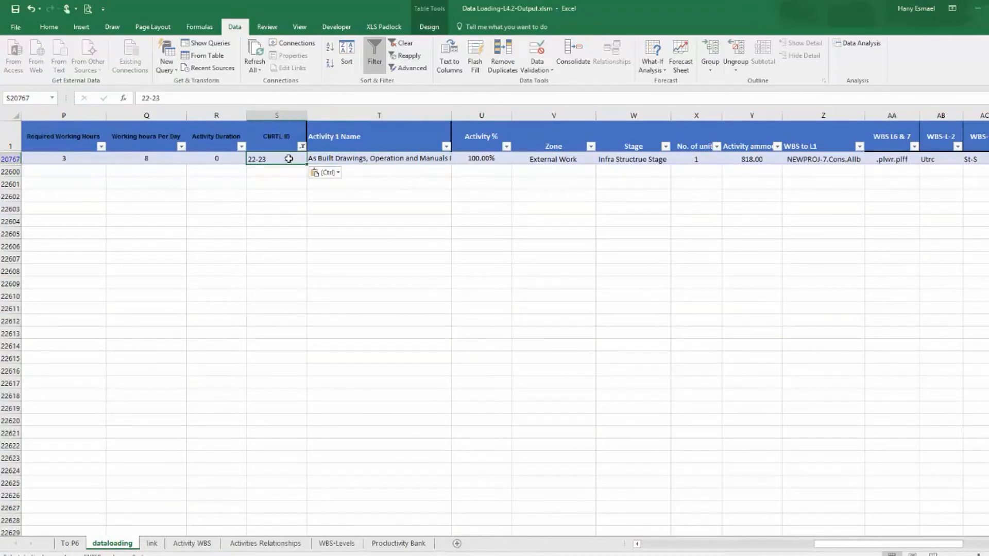
Filter CNRTL ID to the 26.3 entry and correct its control ID to 26-3.
click(302, 146)
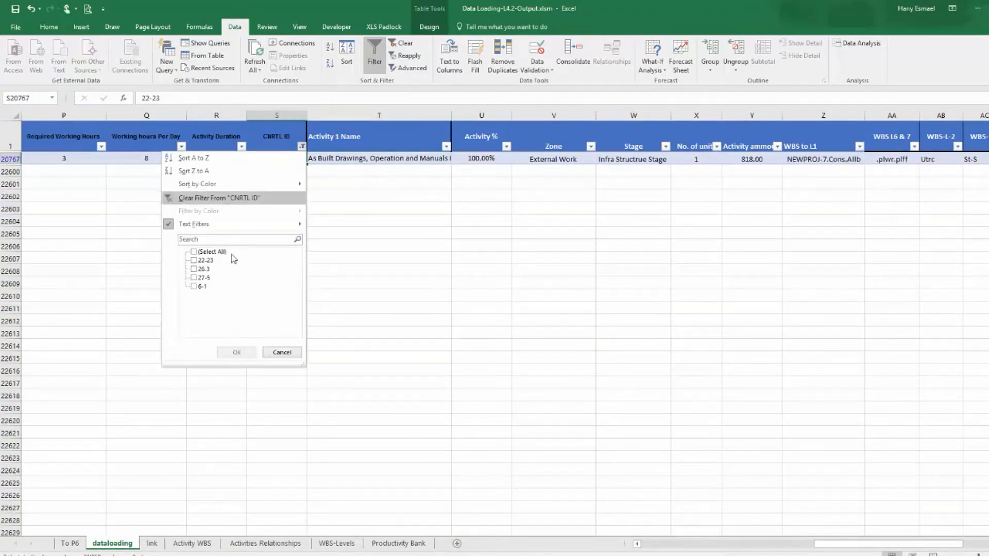
click(199, 270)
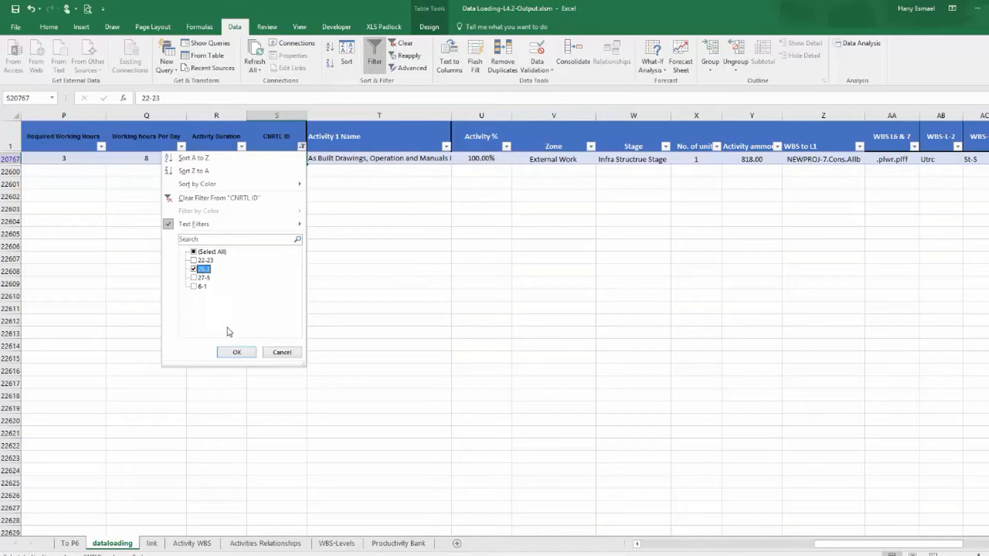
click(230, 353)
click(277, 159)
drag(153, 98, 150, 99)
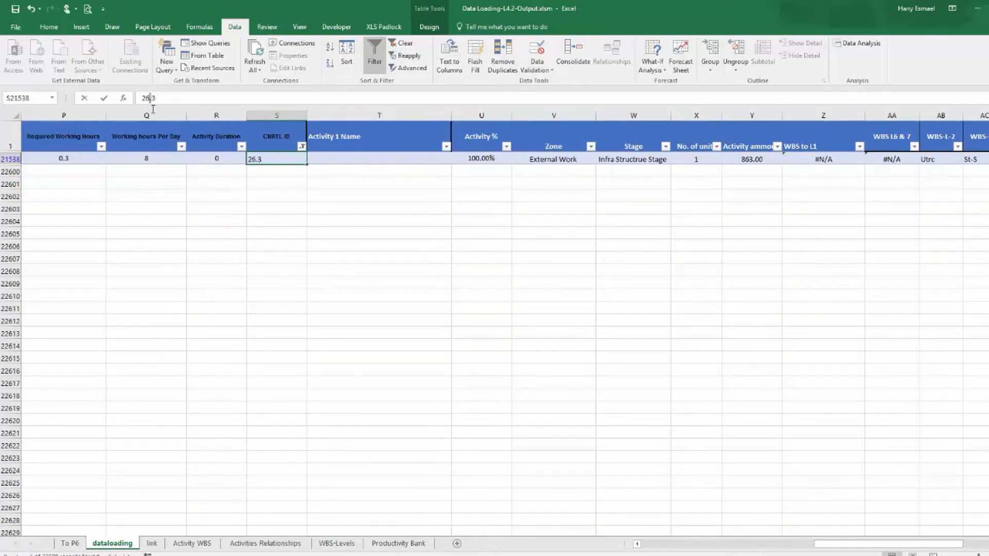
text(-)
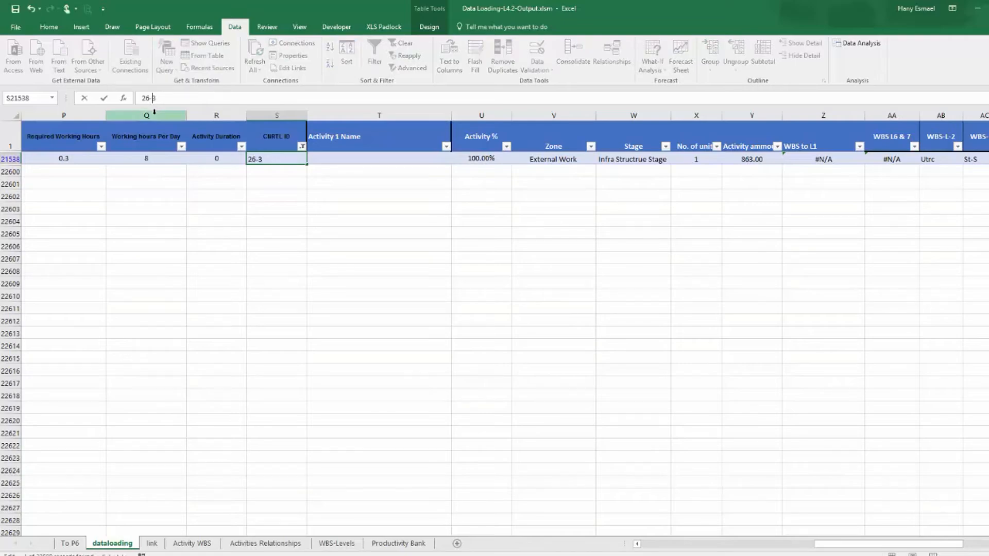
key(Return)
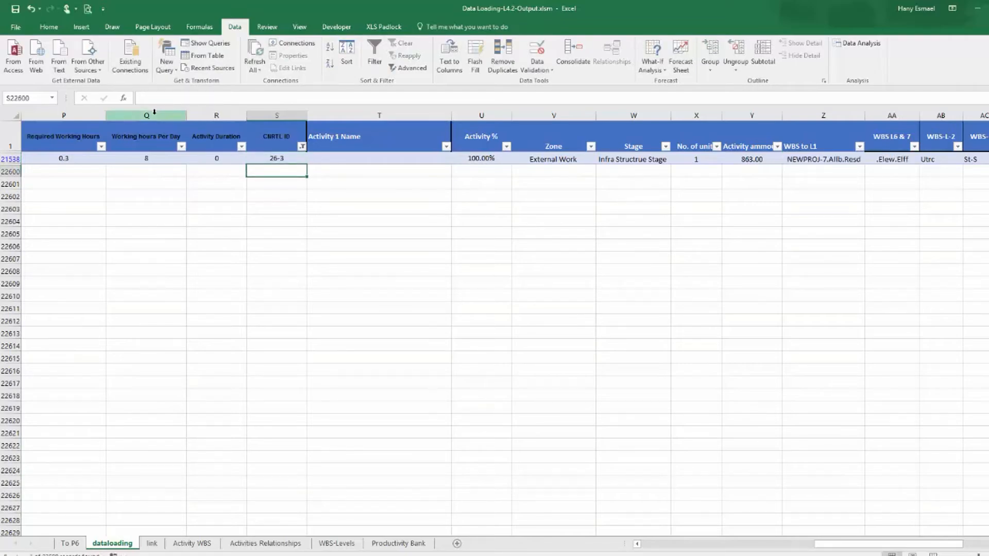
click(345, 162)
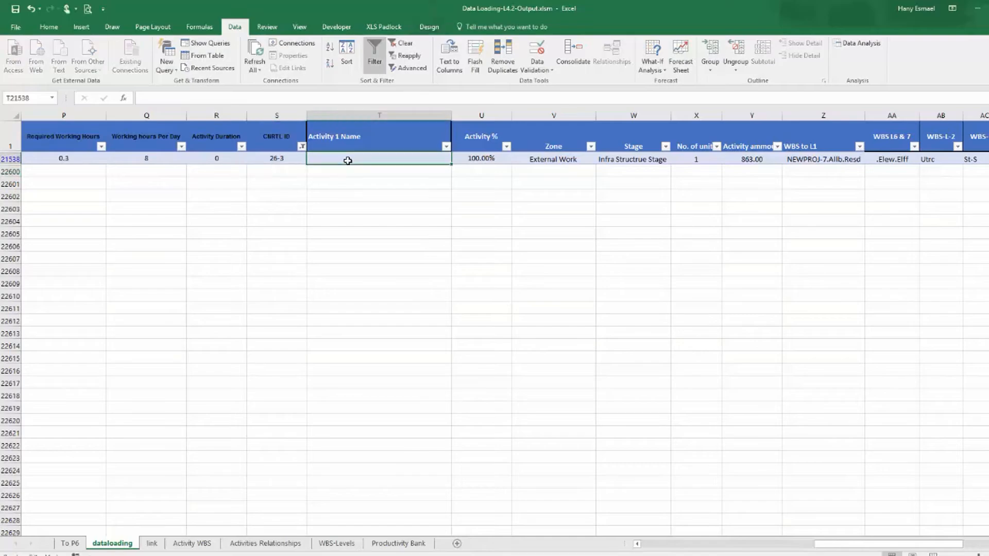
click(278, 161)
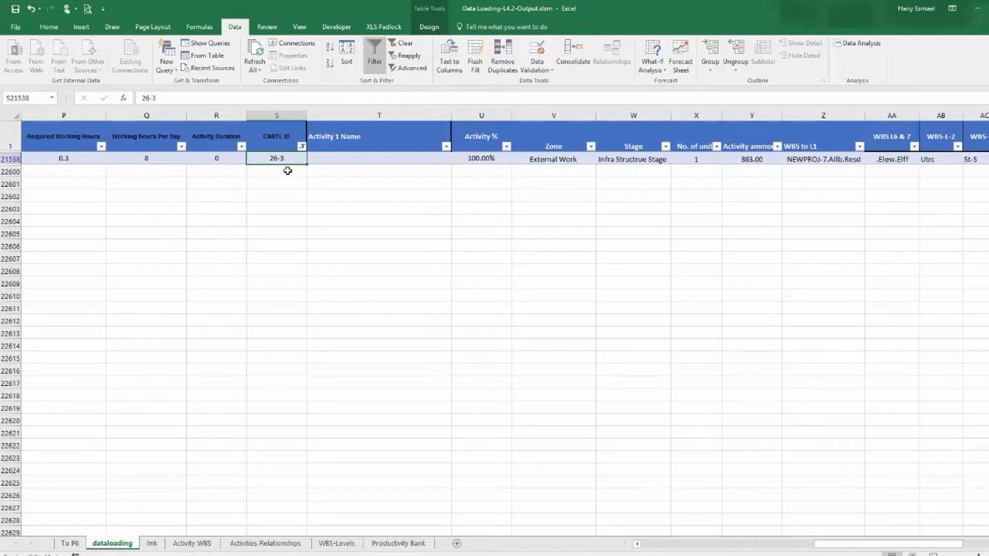
Filter CNRTL ID to the 27-5 rows and copy the Access control system first fix activity name.
click(301, 148)
click(200, 269)
click(234, 354)
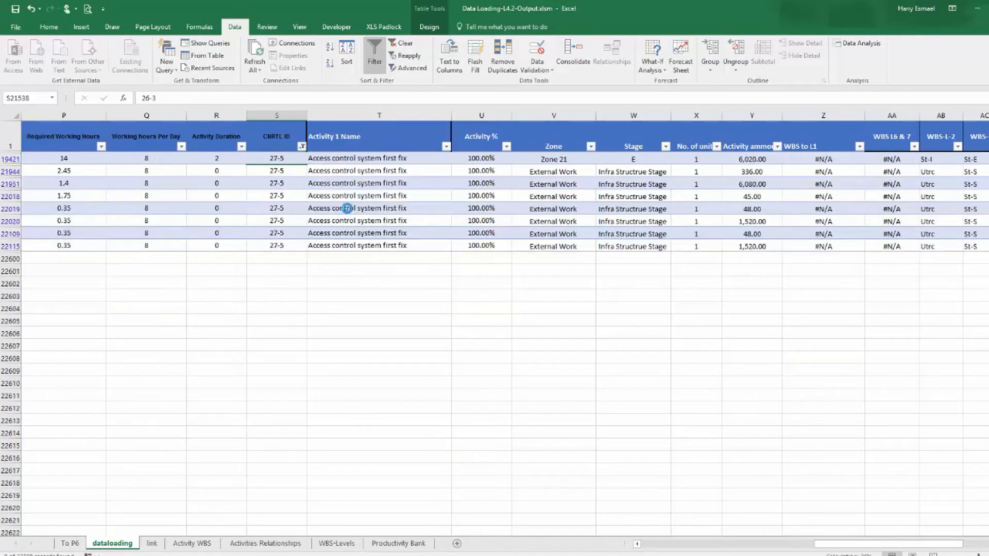
click(349, 207)
click(353, 165)
click(354, 157)
right_click(355, 157)
click(388, 177)
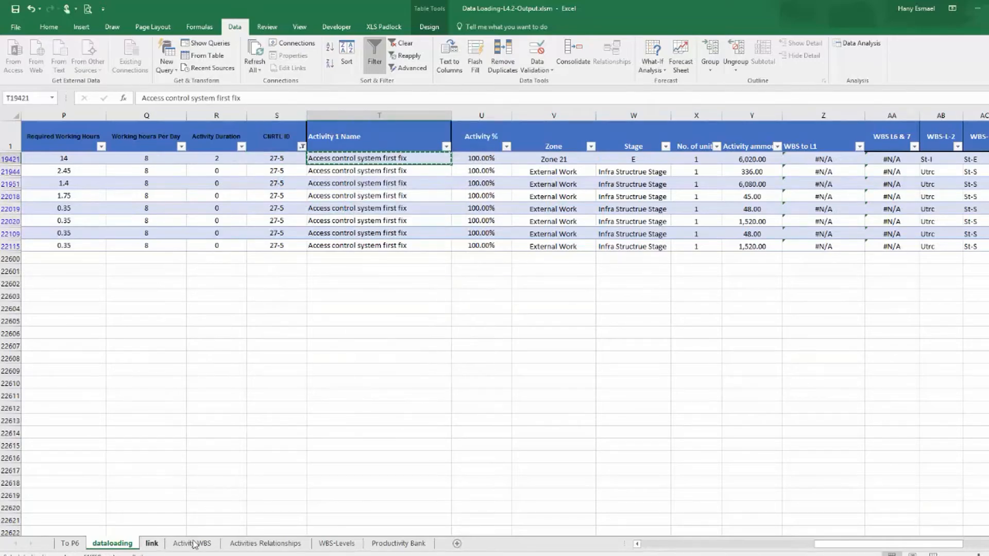
Find Access control system first fix among the Activity WBS sheet's activity names.
click(192, 544)
click(148, 114)
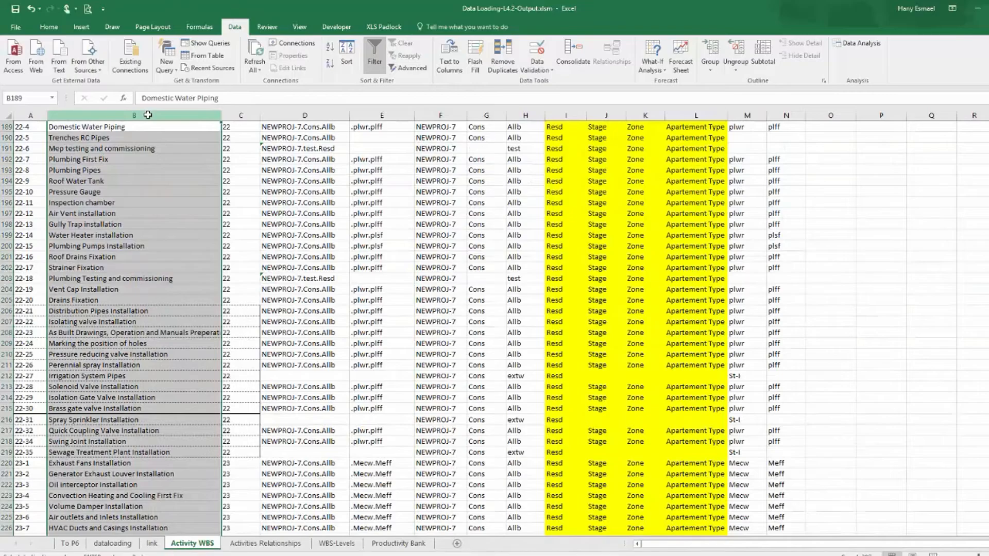
key(ctrl+f)
key(ctrl+v)
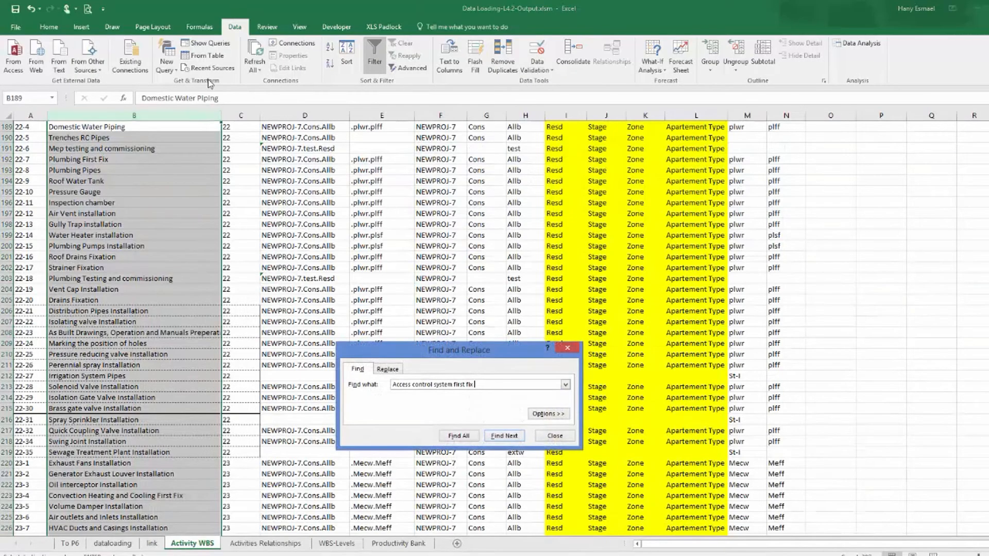
key(Return)
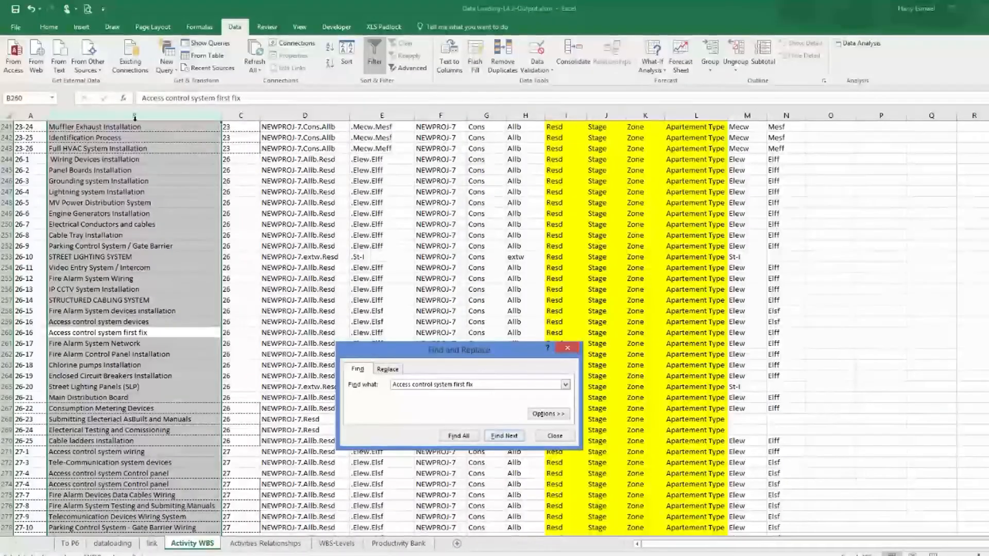
Copy control ID 26-16 from the Activity WBS sheet and paste it into CNRTL ID for all filtered 27-5 rows.
click(22, 331)
right_click(20, 335)
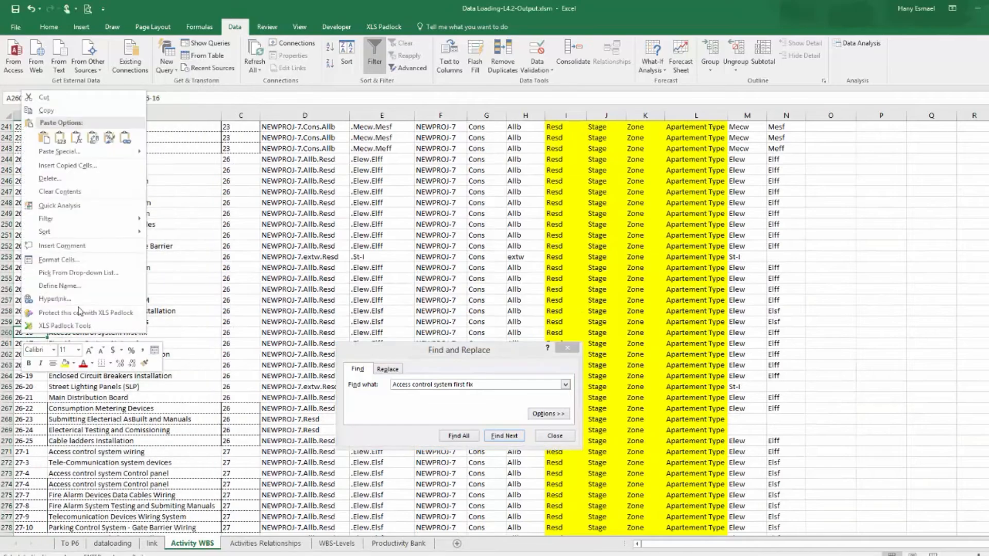
click(68, 112)
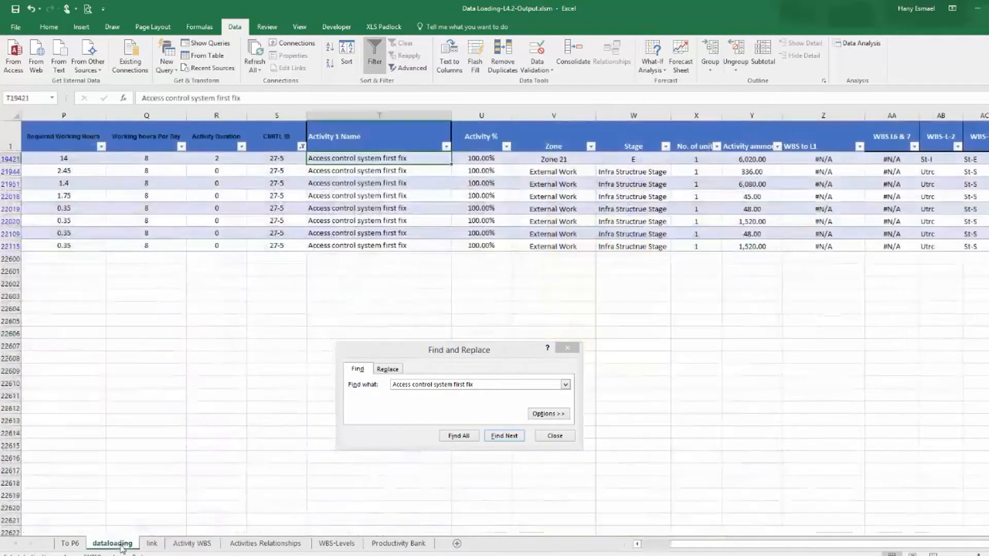
click(112, 544)
click(273, 159)
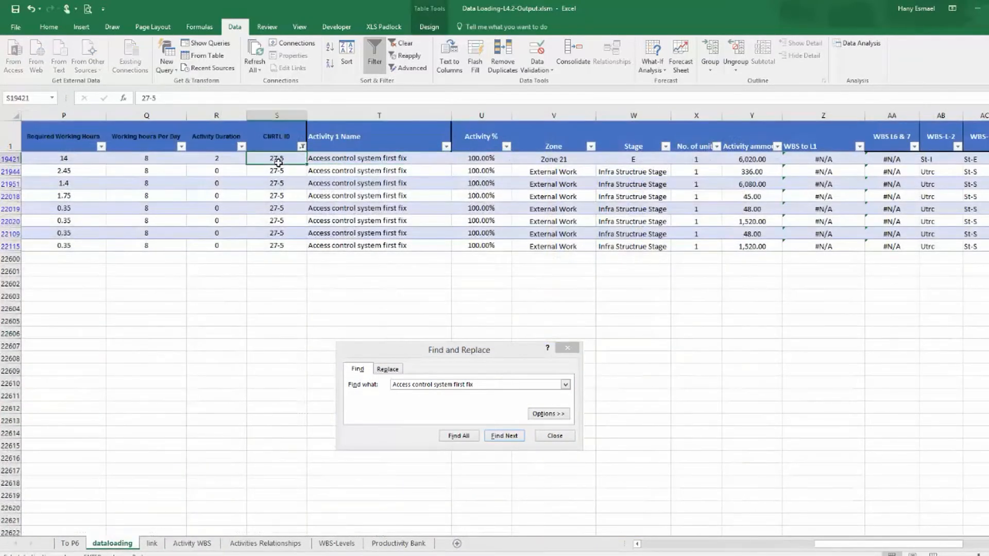
key(ctrl+v)
drag(307, 164, 296, 246)
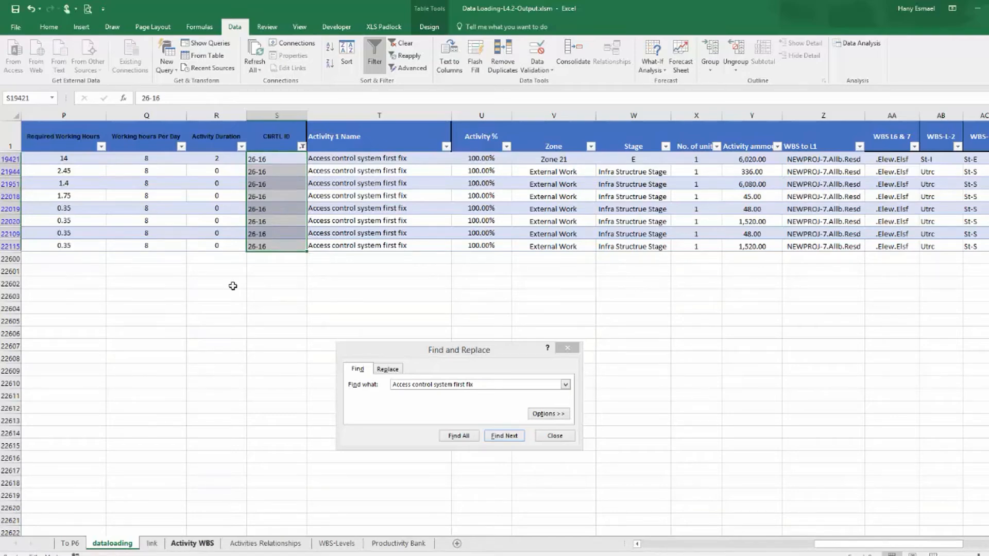
Filter CNRTL ID to the 6-1 entry and copy its activity name, Kitchen Base Cabinet Installation.
click(301, 147)
click(204, 269)
click(237, 353)
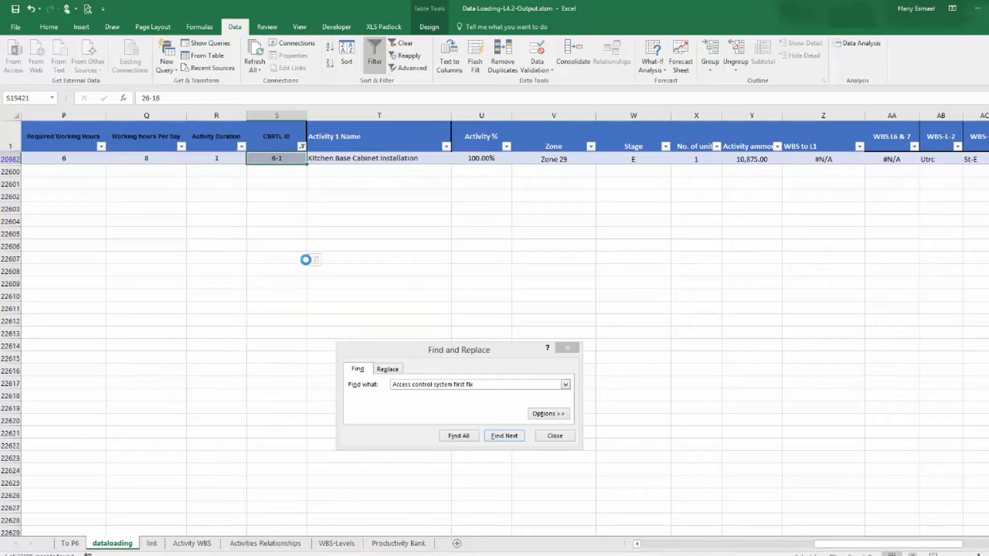
click(391, 158)
right_click(389, 159)
click(435, 186)
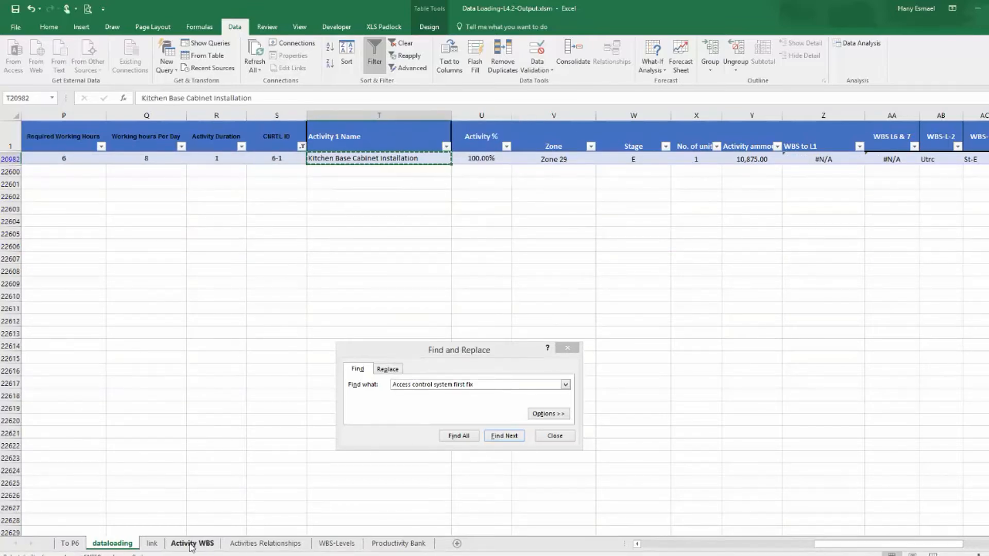
Find Kitchen Base Cabinet Installation among the Activity WBS sheet's activity names.
click(191, 543)
click(134, 115)
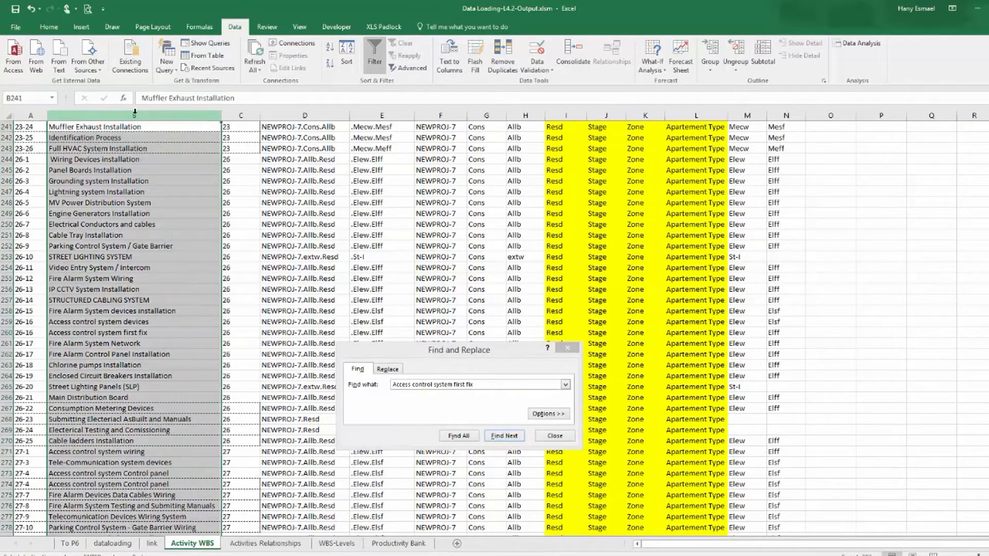
key(ctrl+v)
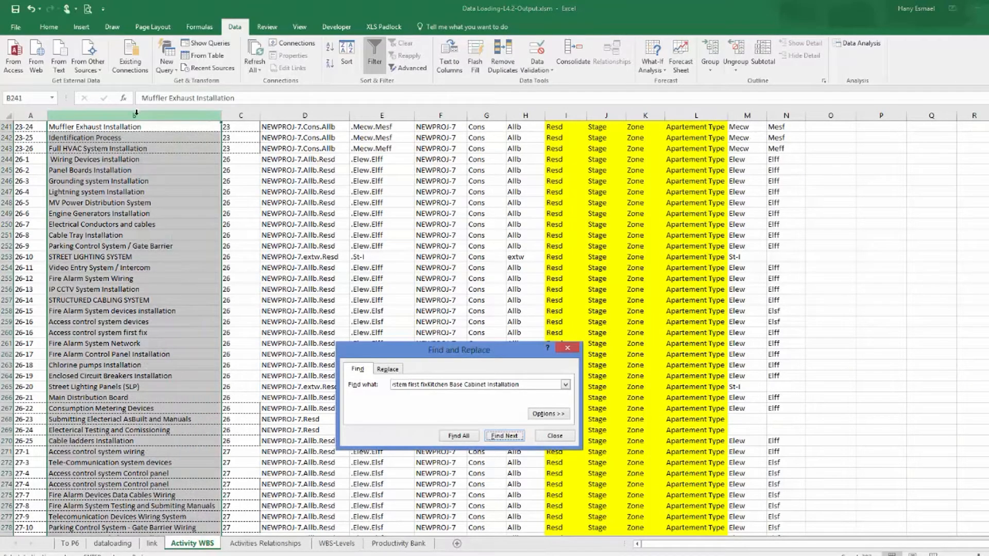
key(Return)
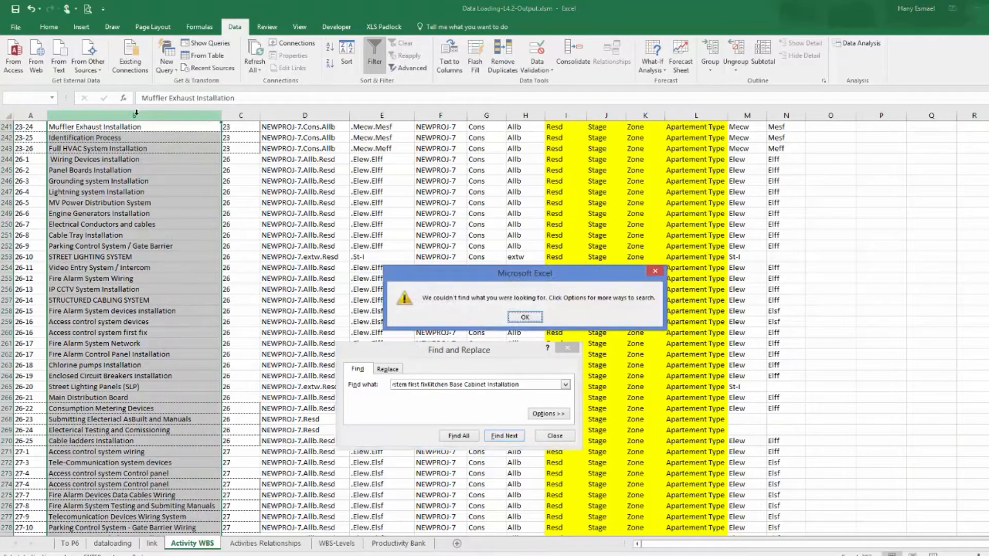
click(523, 318)
drag(523, 385, 73, 328)
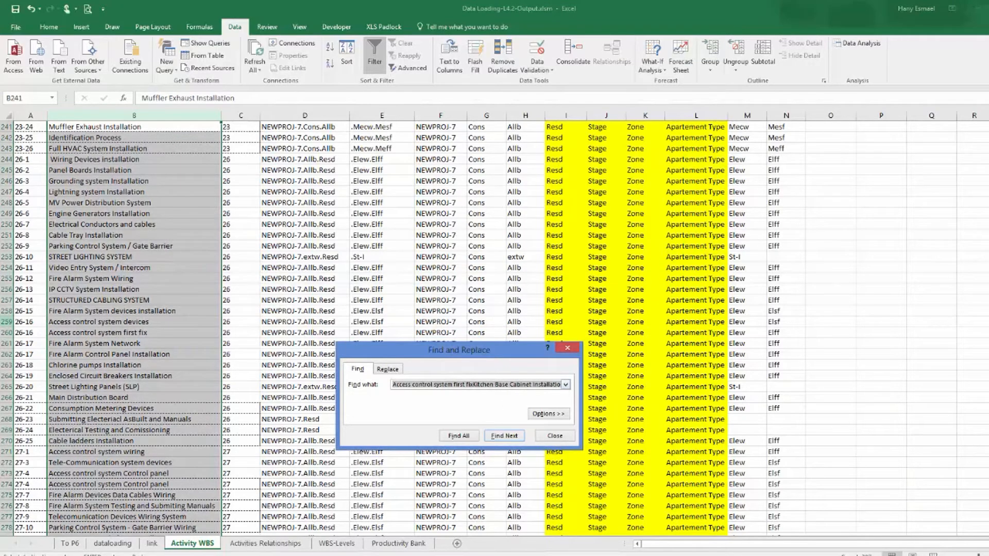
key(BackSpace)
key(ctrl+v)
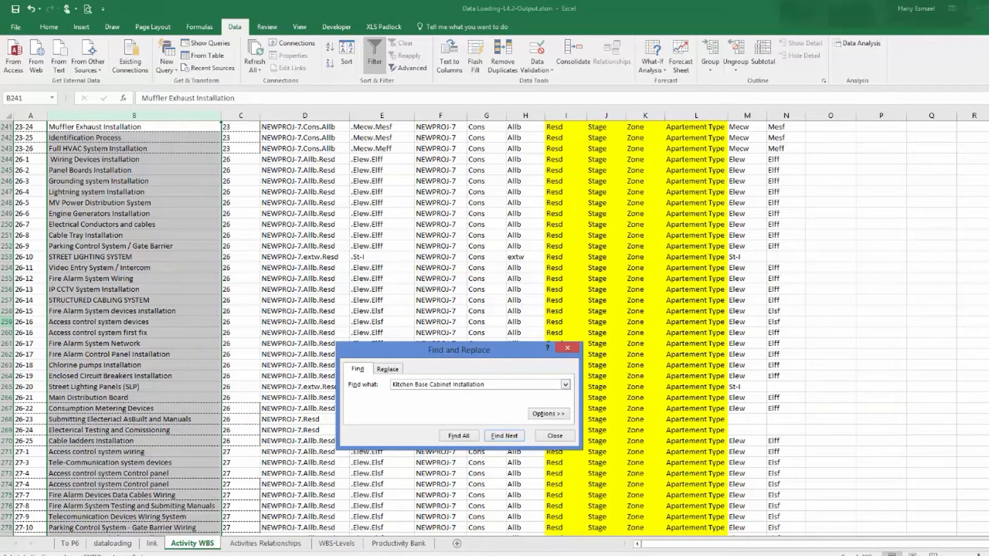
key(Return)
click(555, 435)
Copy control ID 6-10 from Activity WBS and paste it as the CNRTL ID of the Kitchen Base Cabinet row.
click(27, 335)
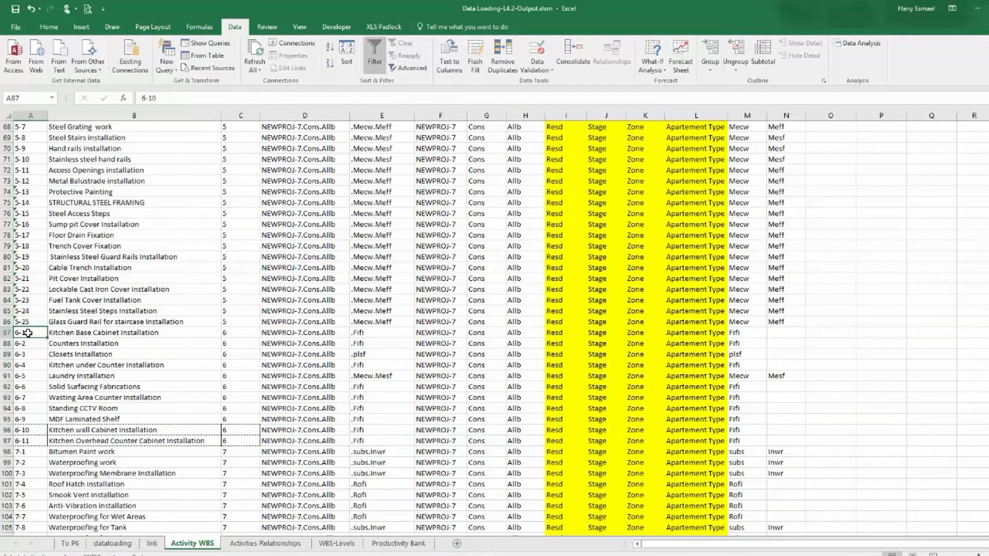
right_click(27, 334)
click(51, 114)
click(113, 544)
click(291, 161)
right_click(290, 159)
click(316, 205)
click(312, 279)
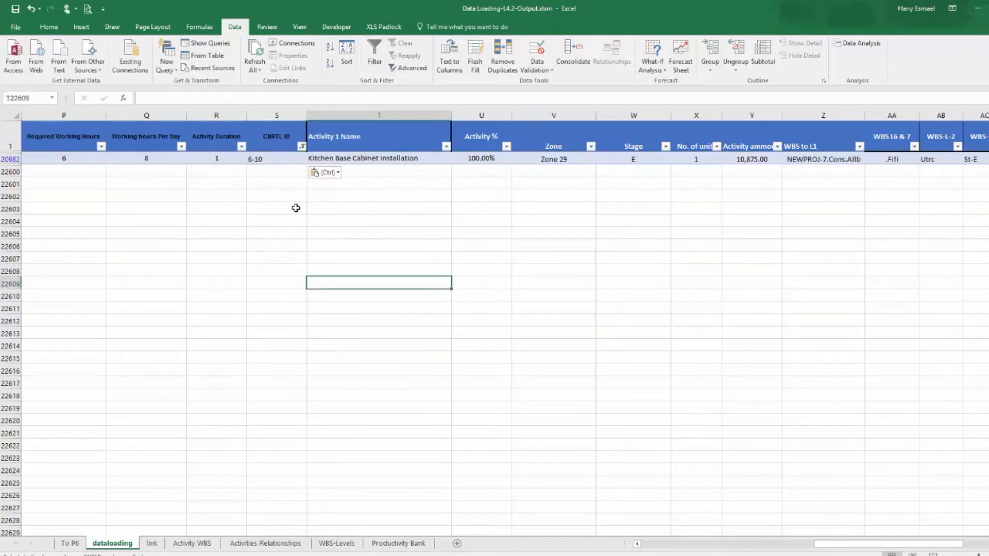
Check the CNRTL ID filter for remaining entries, then clear the filter to show all rows.
click(302, 147)
click(211, 253)
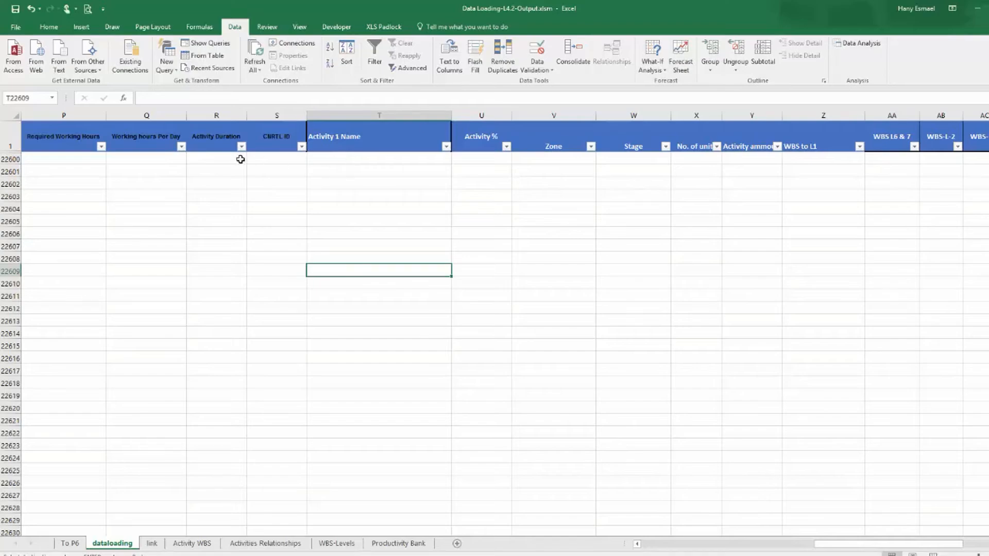
click(410, 137)
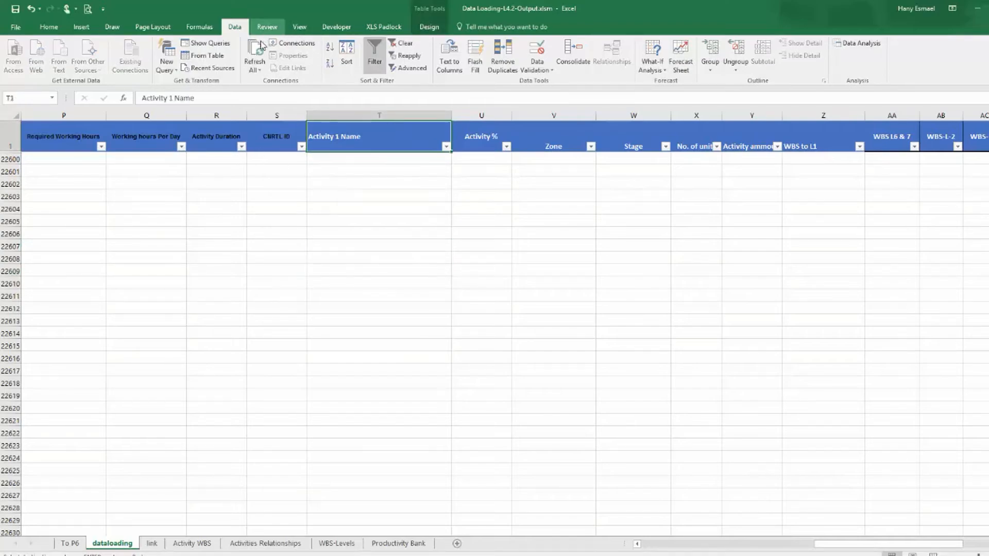
click(402, 43)
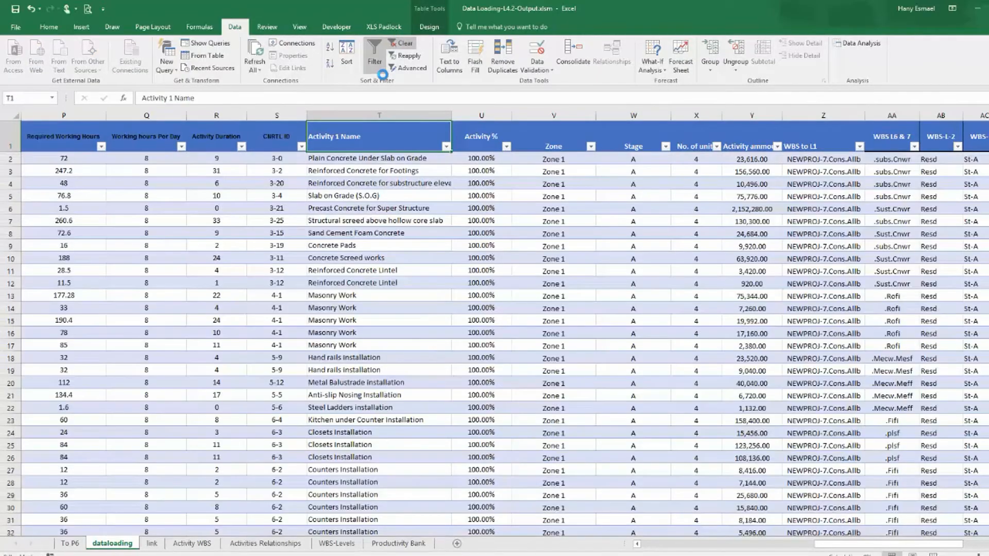
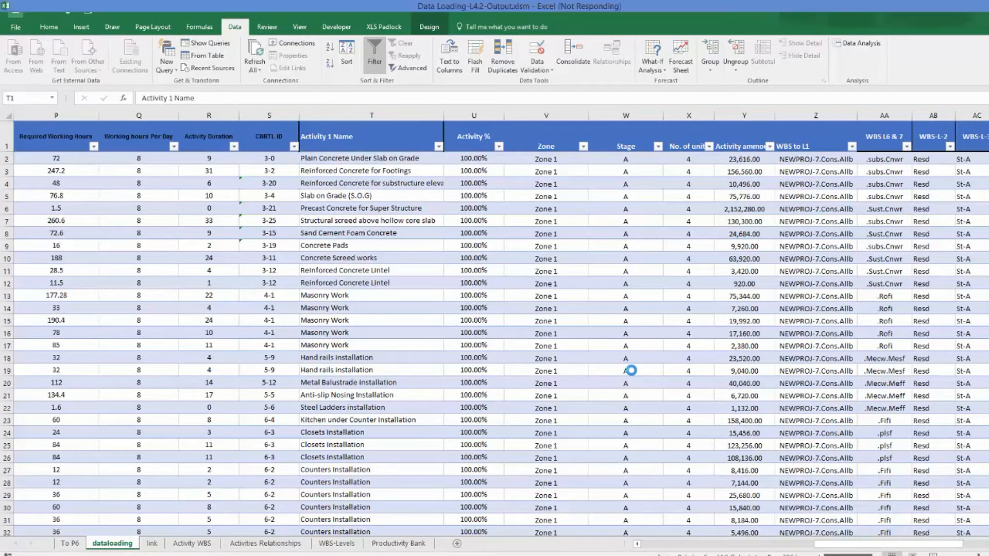
Add Activity Duration as a value field to the To P6 pivot table.
click(70, 544)
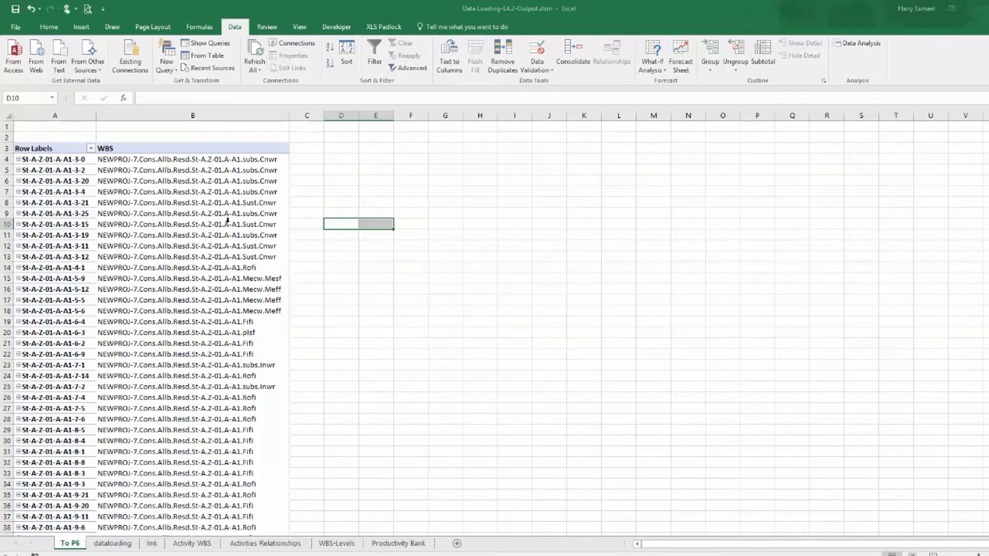
click(55, 161)
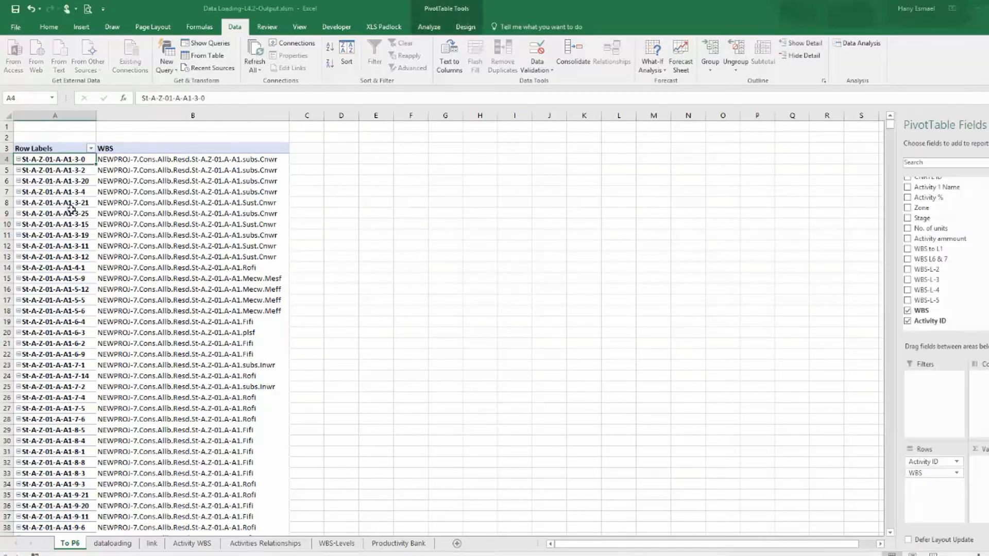
click(191, 161)
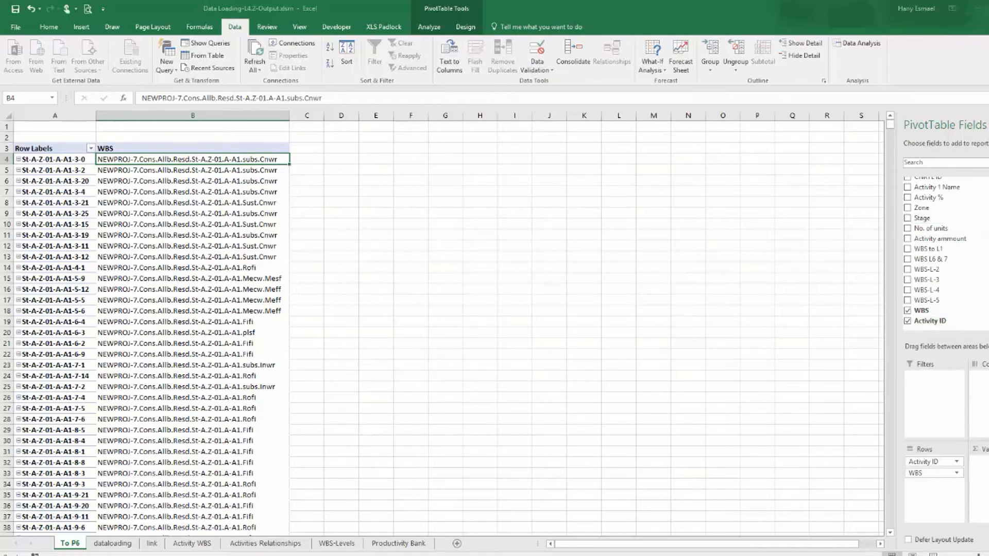
scroll(945, 247, up, 2)
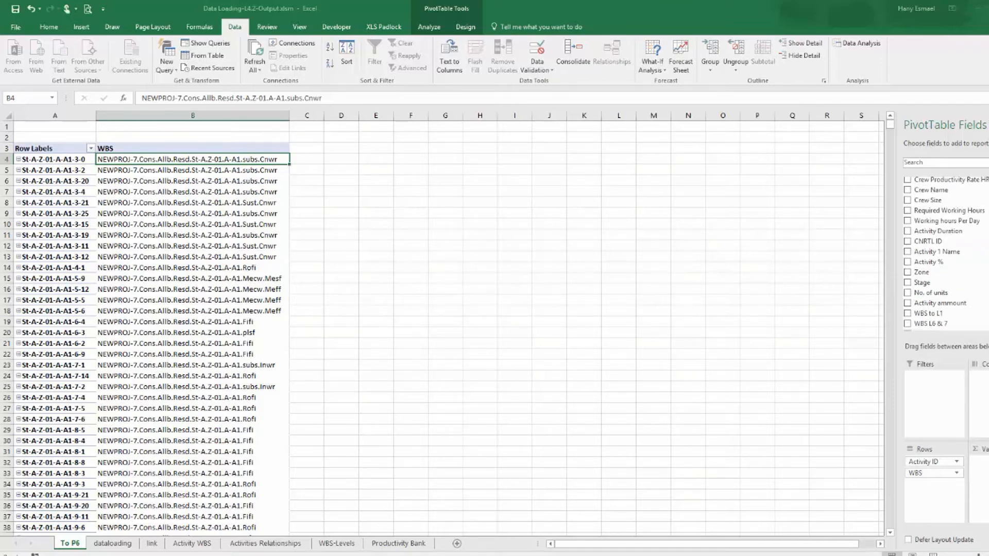
scroll(945, 253, up, 2)
scroll(945, 252, down, 1)
scroll(945, 253, down, 1)
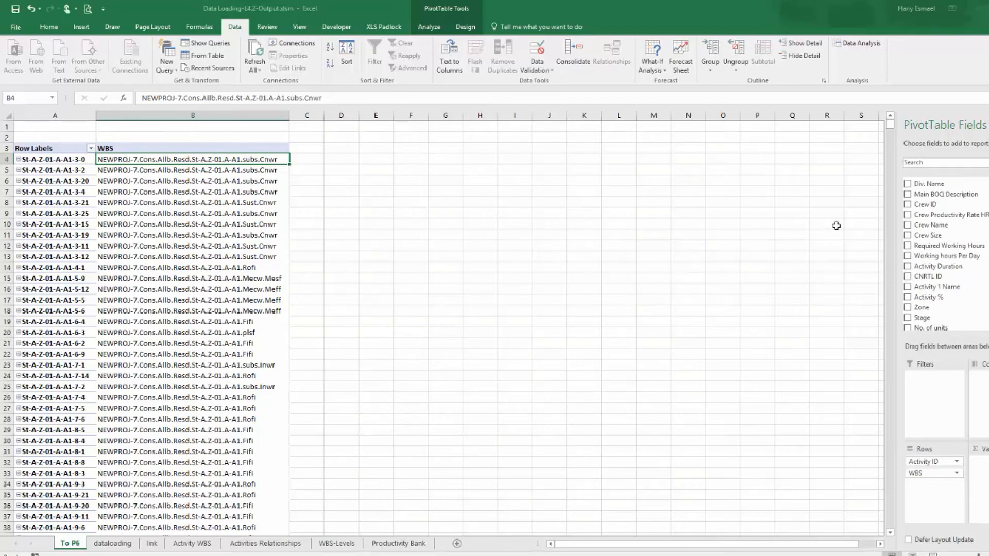
click(907, 267)
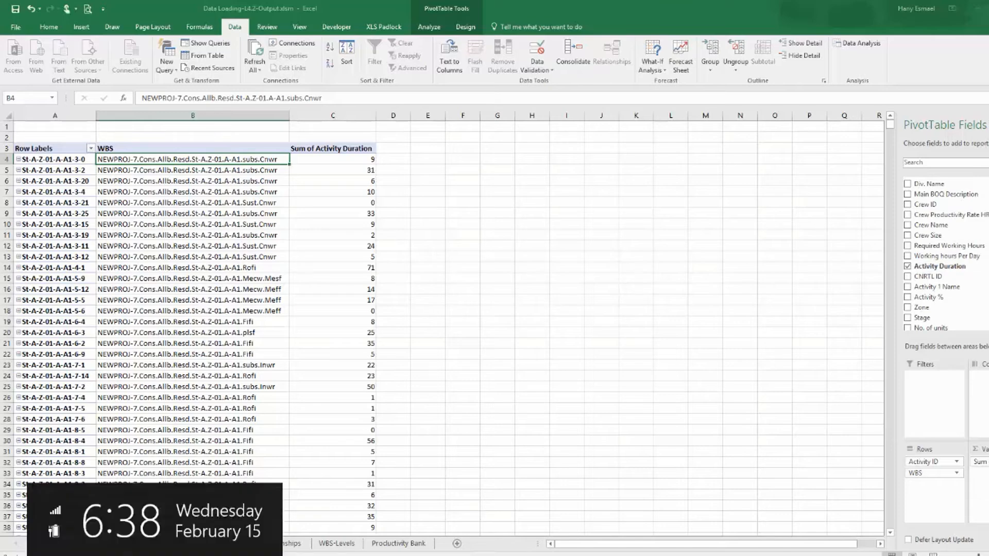
Summarise the Activity Duration value field by Max instead of Sum and narrow its column.
click(979, 461)
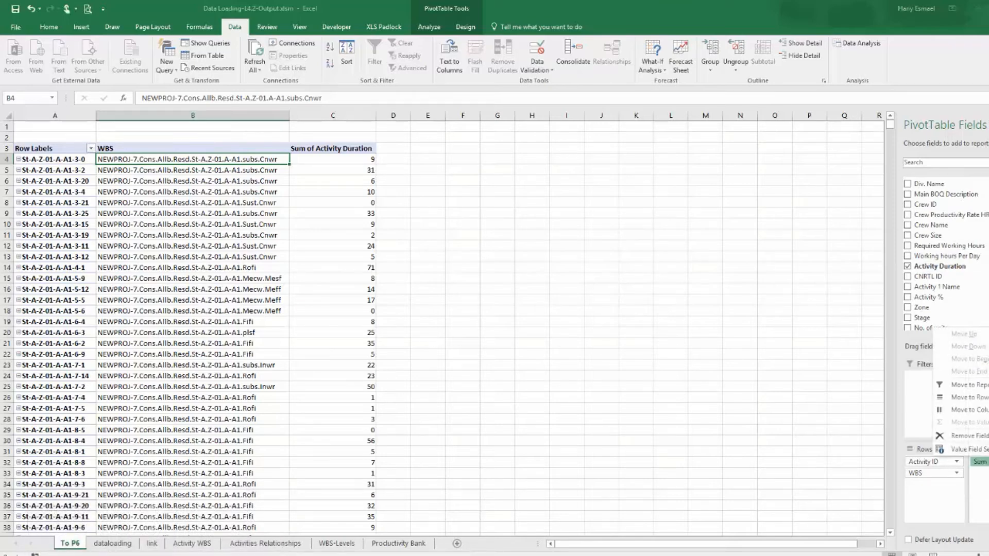
click(968, 453)
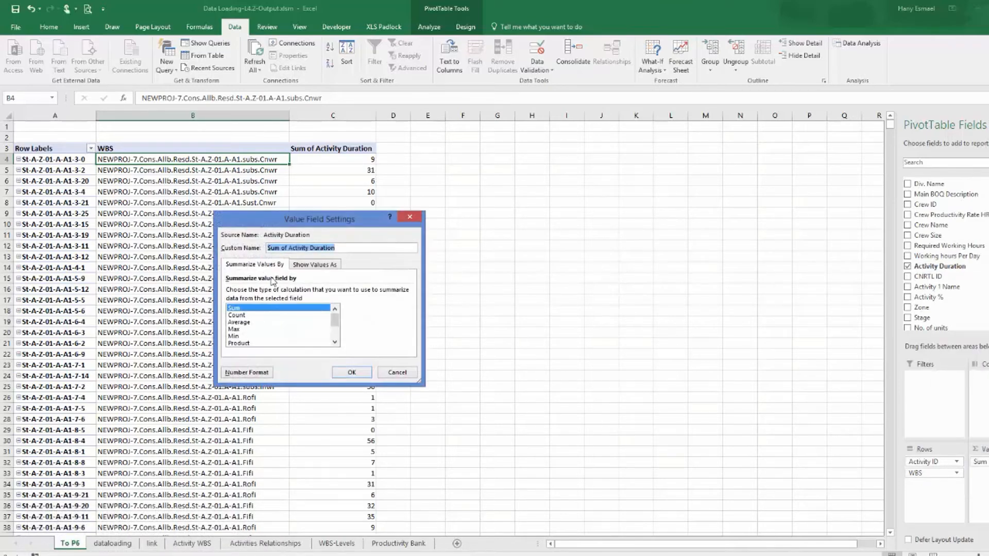
click(246, 329)
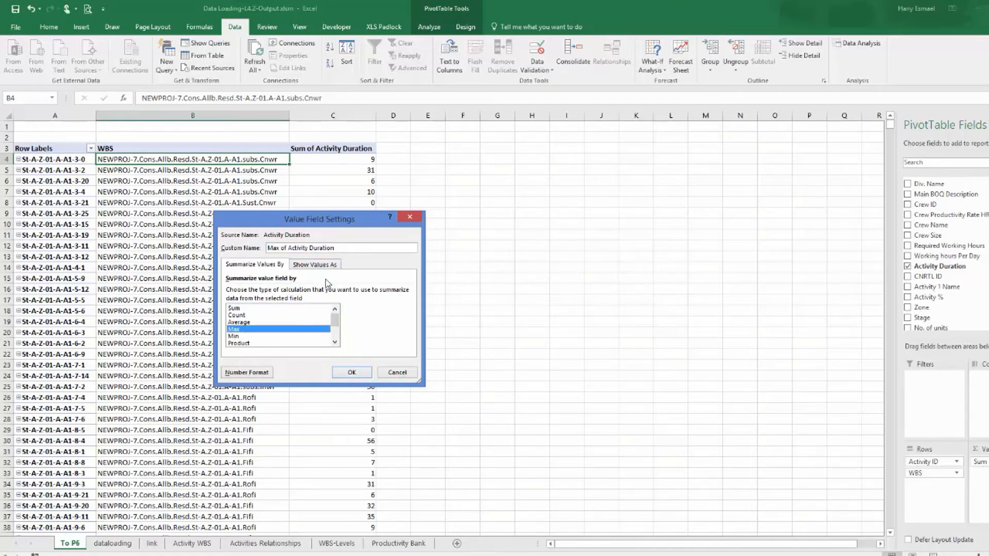
click(351, 372)
drag(377, 115, 336, 115)
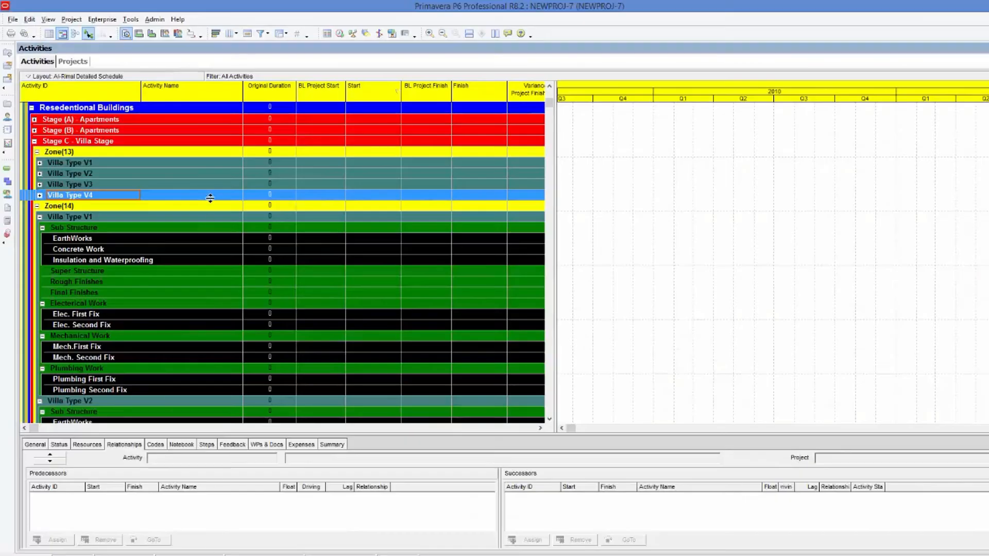
Switch to Primavera P6 and expand all WBS nodes in the Activities view.
scroll(214, 199, up, 4)
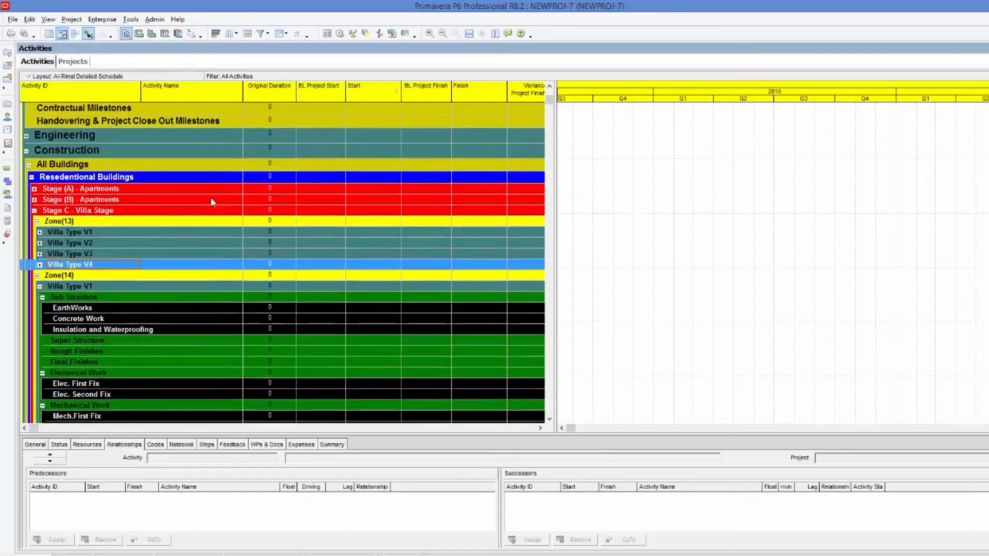
right_click(211, 172)
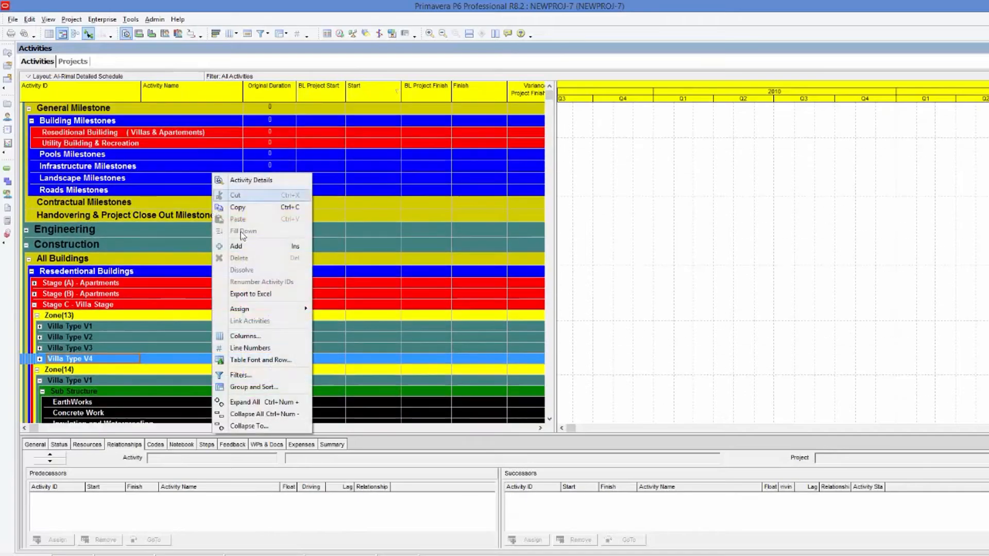
click(237, 402)
Collapse the Materials WBS node in the activity list.
scroll(972, 298, up, 3)
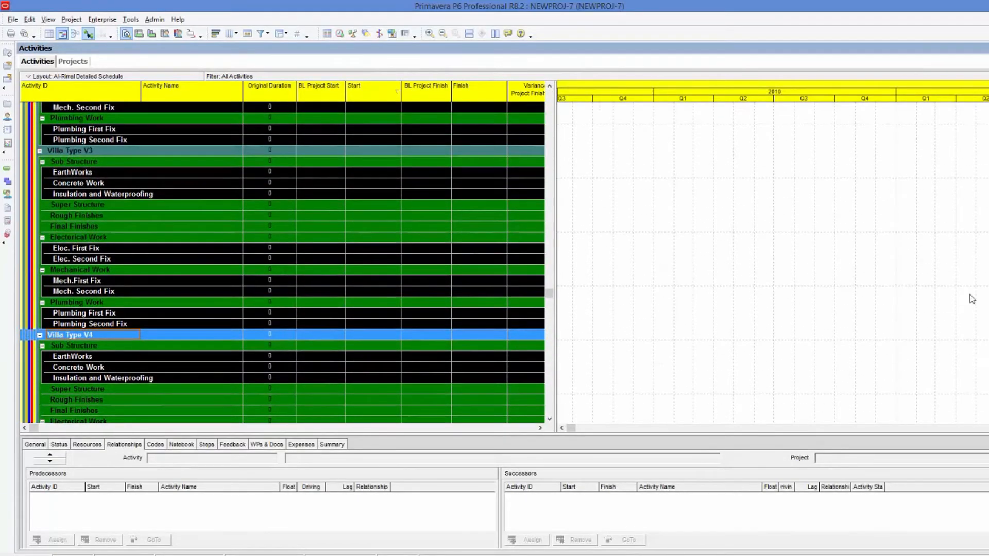
drag(549, 292, 576, 79)
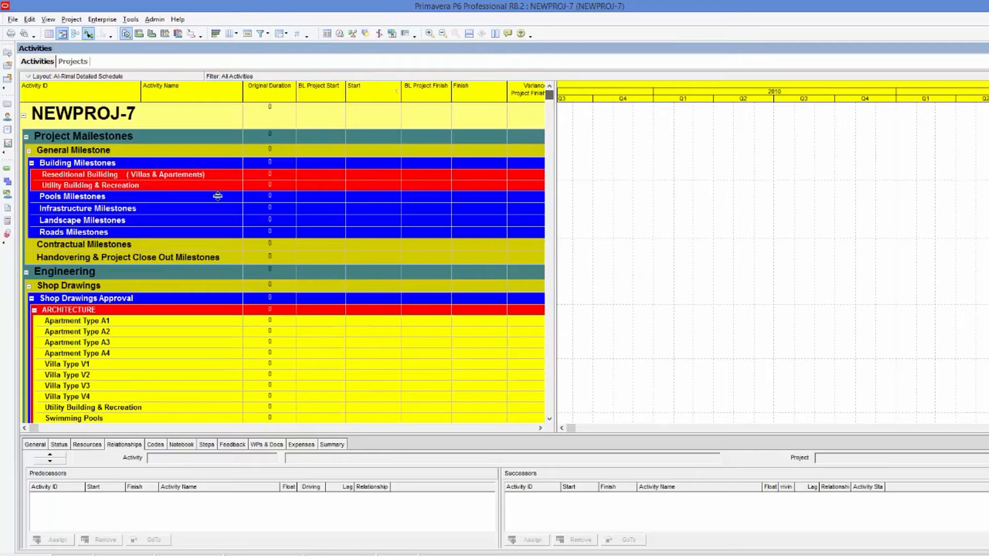
scroll(139, 310, down, 1)
scroll(140, 313, down, 20)
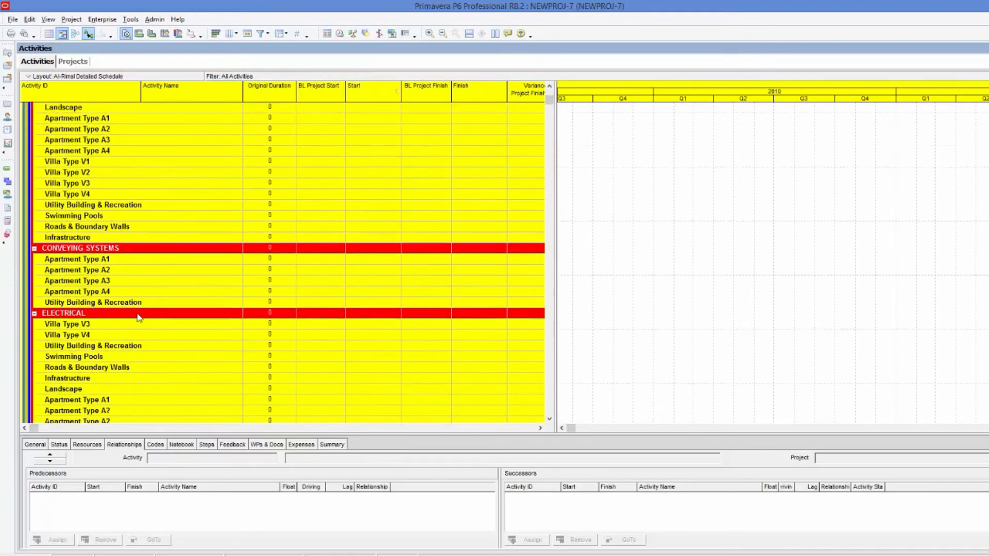
scroll(139, 325, down, 6)
scroll(549, 136, down, 2)
mouse_move(549, 109)
mouse_down()
mouse_move(547, 215)
mouse_move(556, 127)
mouse_up()
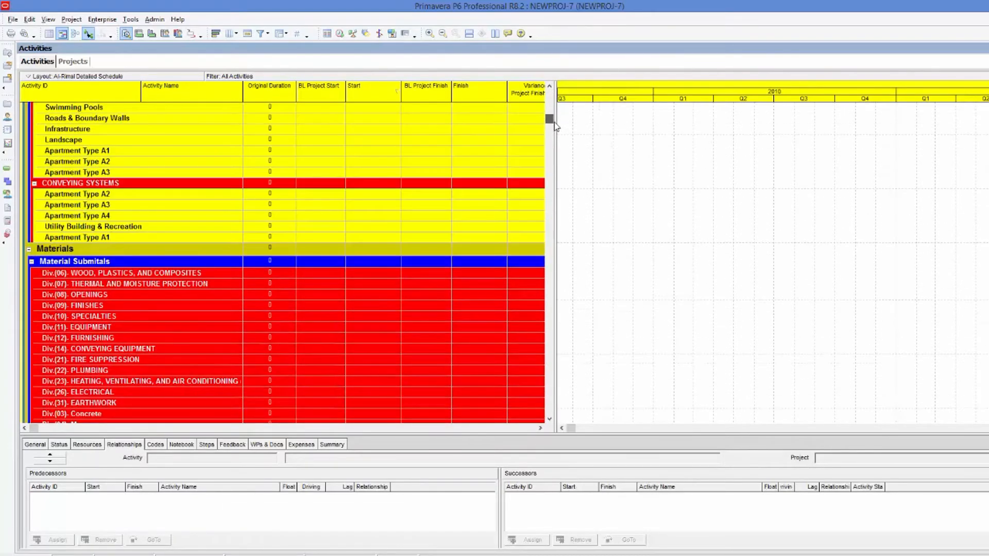
click(29, 250)
scroll(108, 319, down, 1)
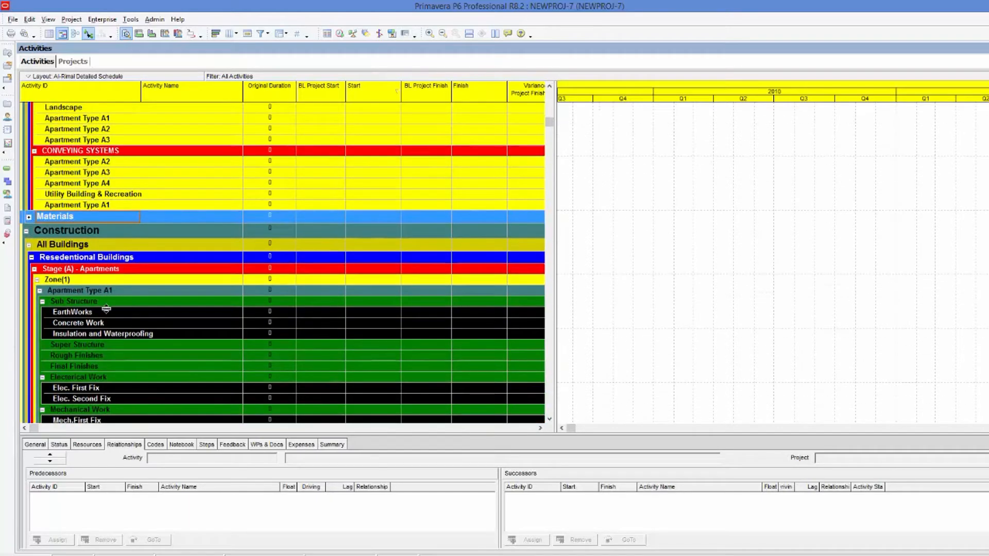
Add a new activity under the EarthWorks WBS of Apartment Type A1 in Zone(1).
click(102, 313)
key(Insert)
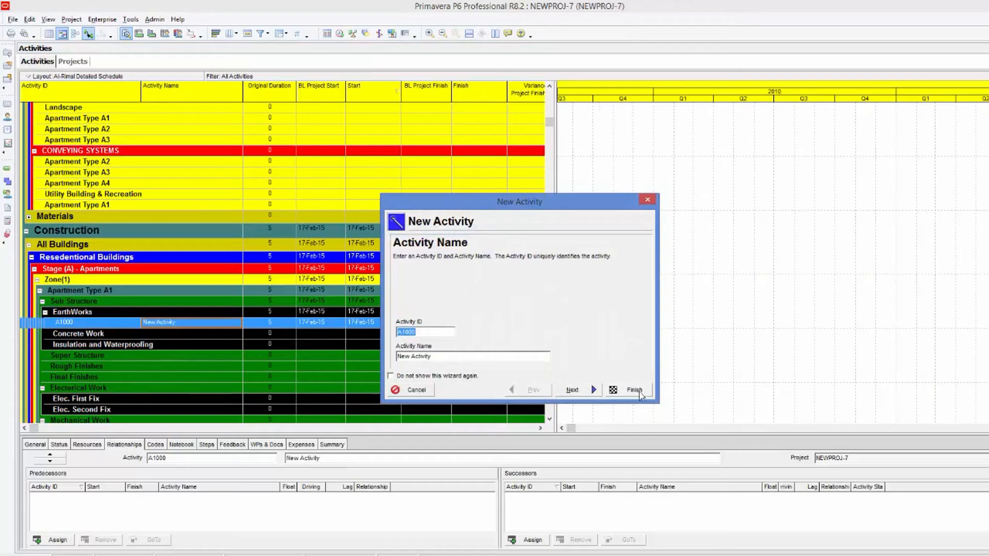
click(639, 392)
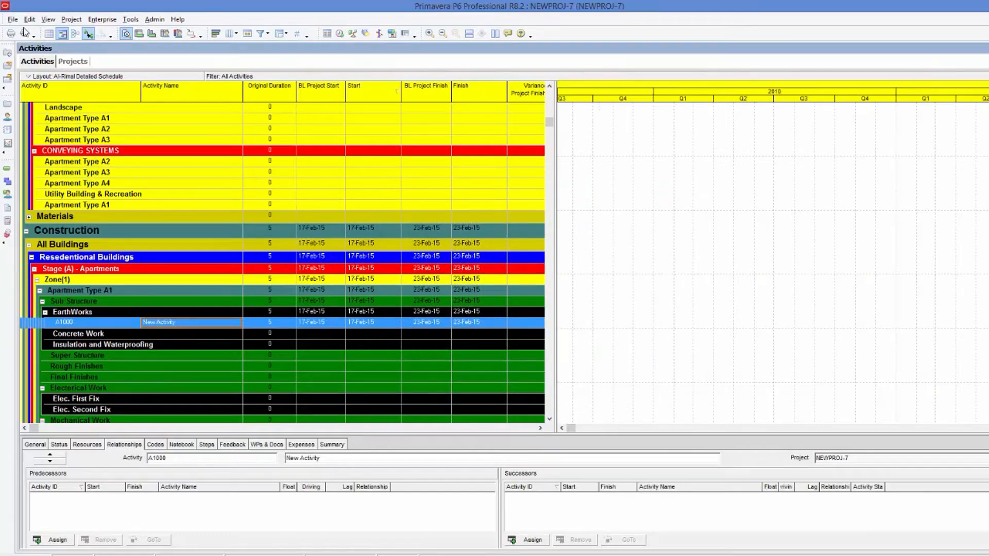
Start exporting the NEWPROJ-7 project's activities in Spreadsheet (XLS) format.
click(12, 19)
click(39, 104)
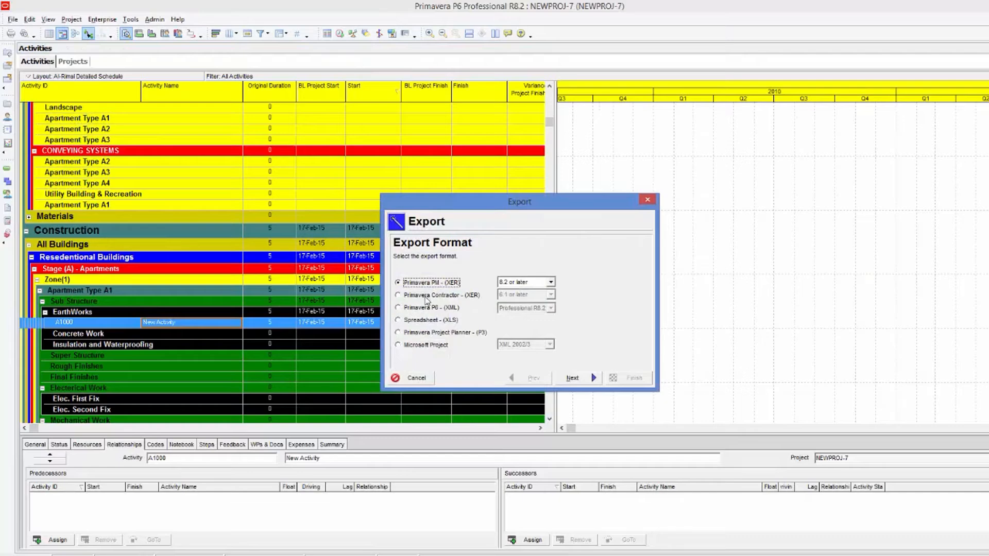
click(418, 320)
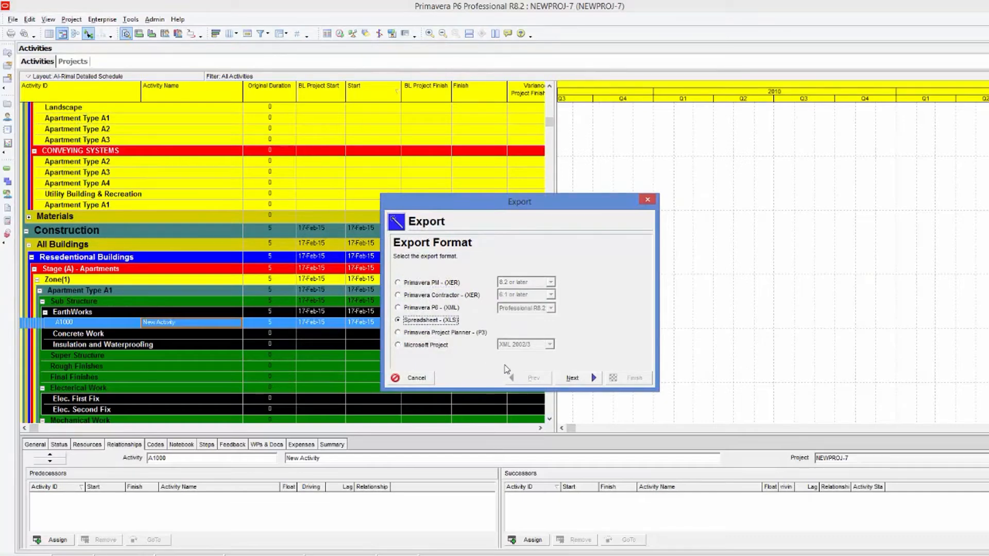
click(574, 378)
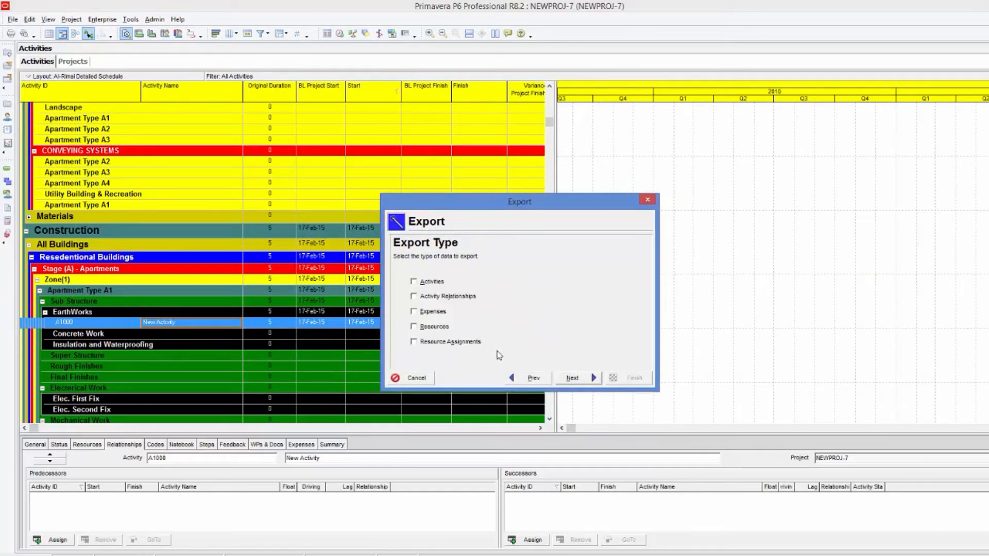
click(569, 378)
click(410, 298)
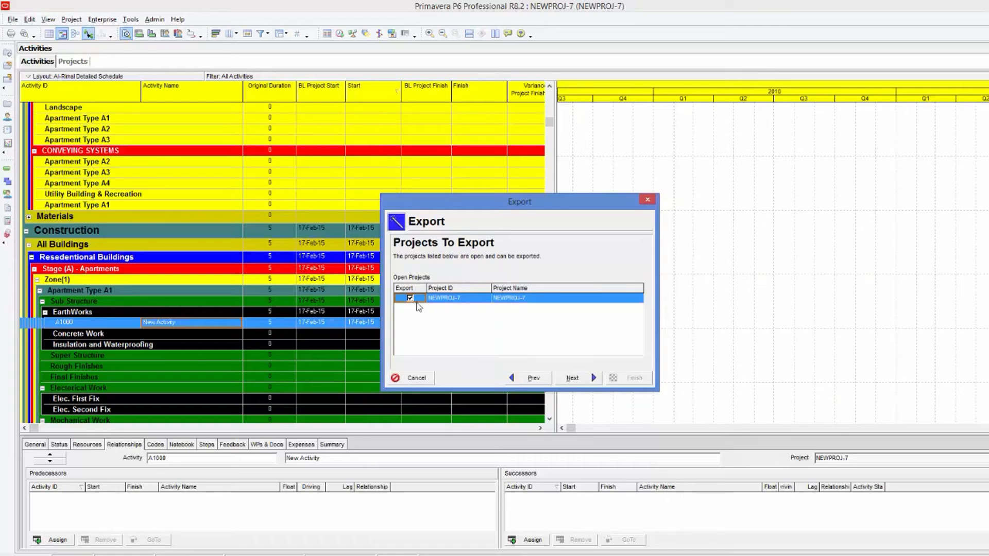
click(573, 378)
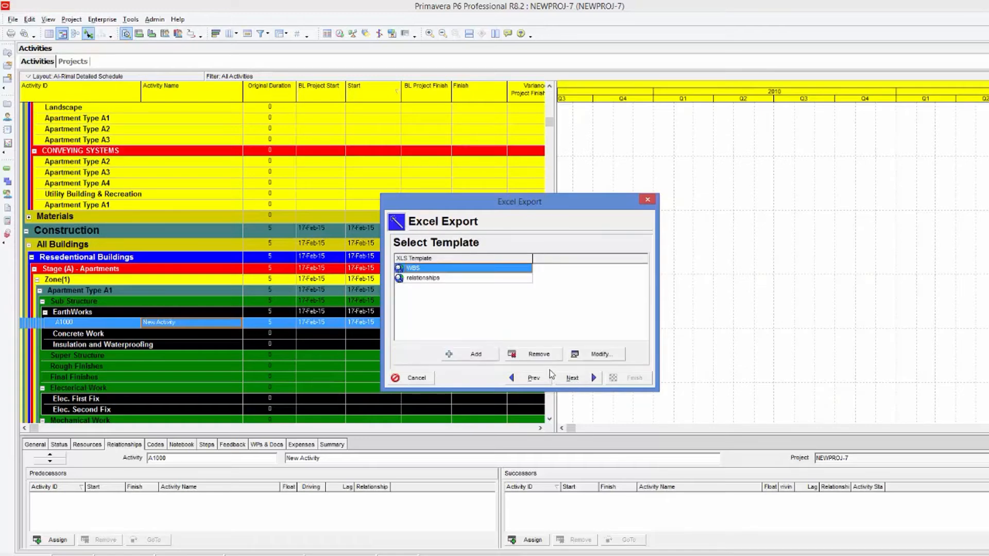
Add the Original Duration column to the WBS export template.
click(597, 355)
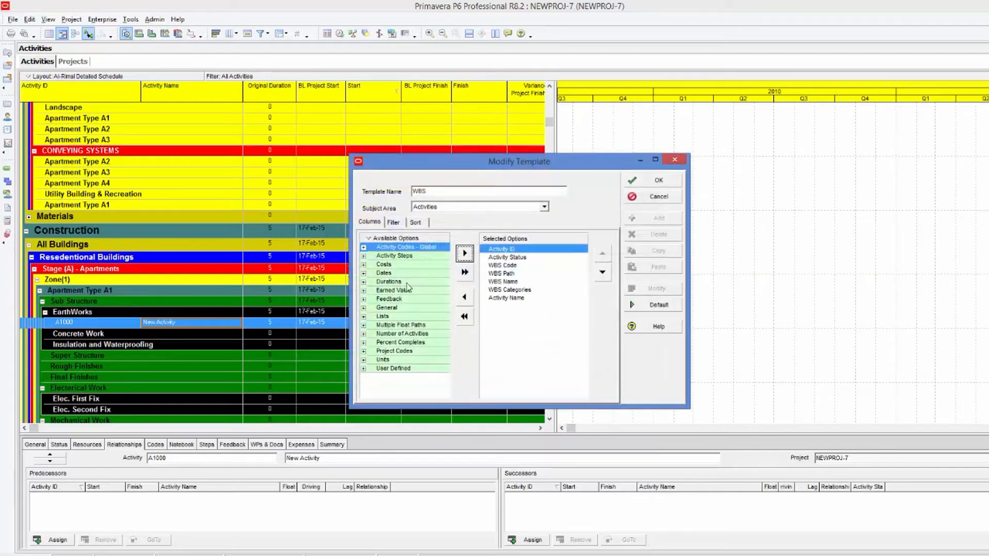
double_click(395, 283)
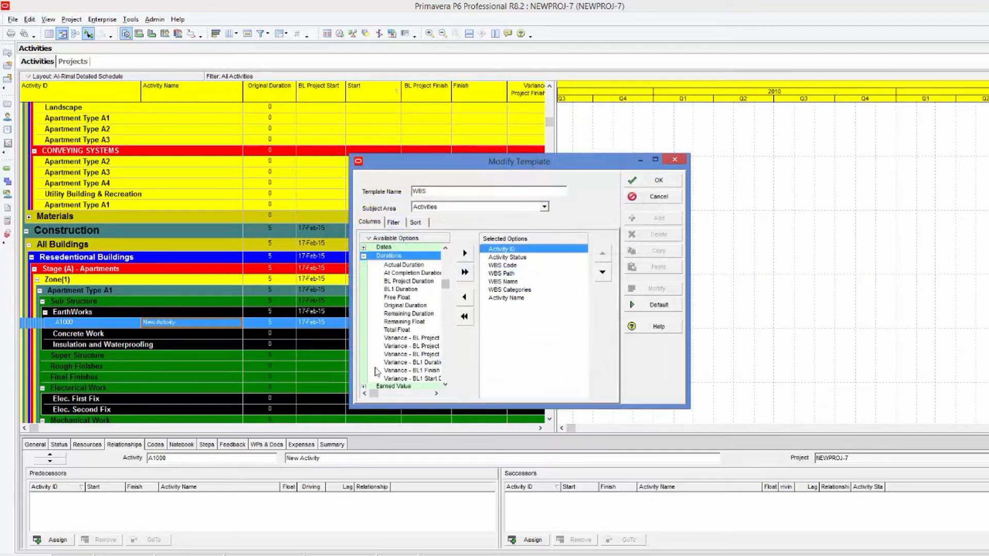
double_click(399, 305)
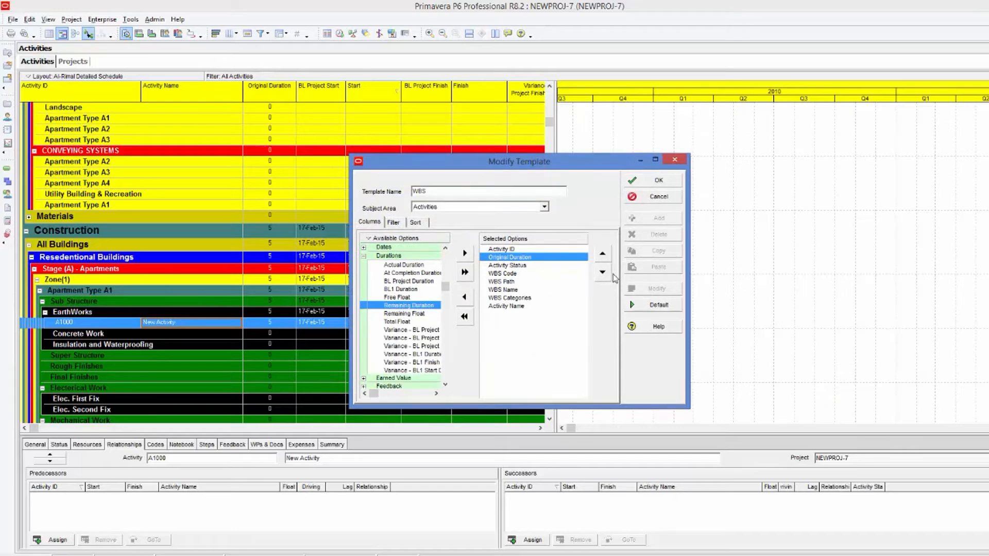
click(664, 185)
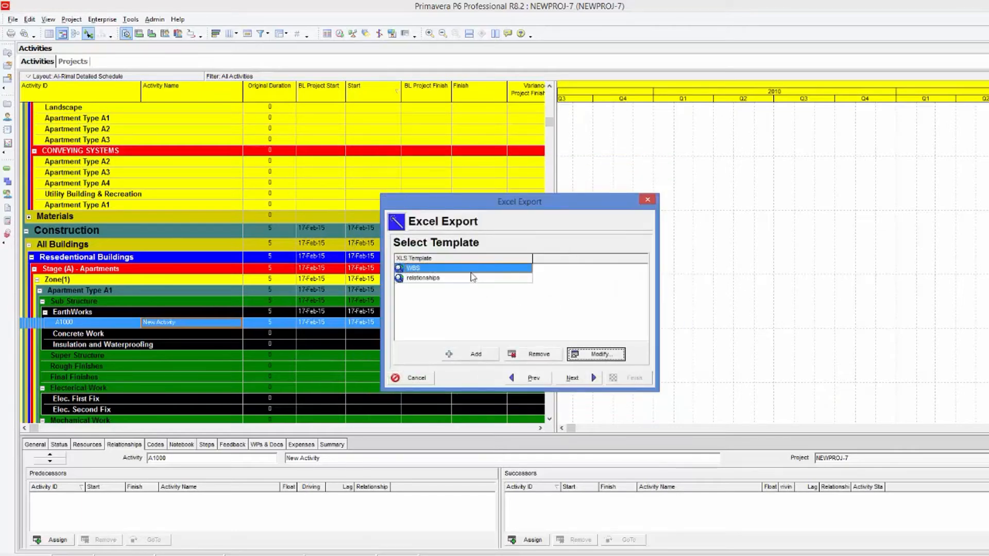
Choose the Output Documents folder under Wk-4 '4.2 Import activities with relationships from excel to primavera' as the export file location.
click(572, 378)
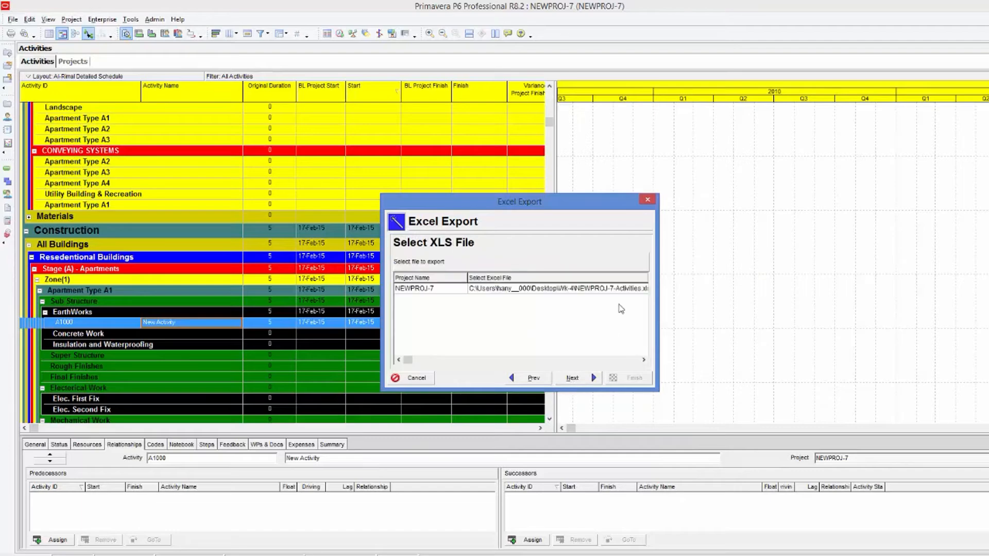
click(623, 289)
click(578, 292)
click(579, 290)
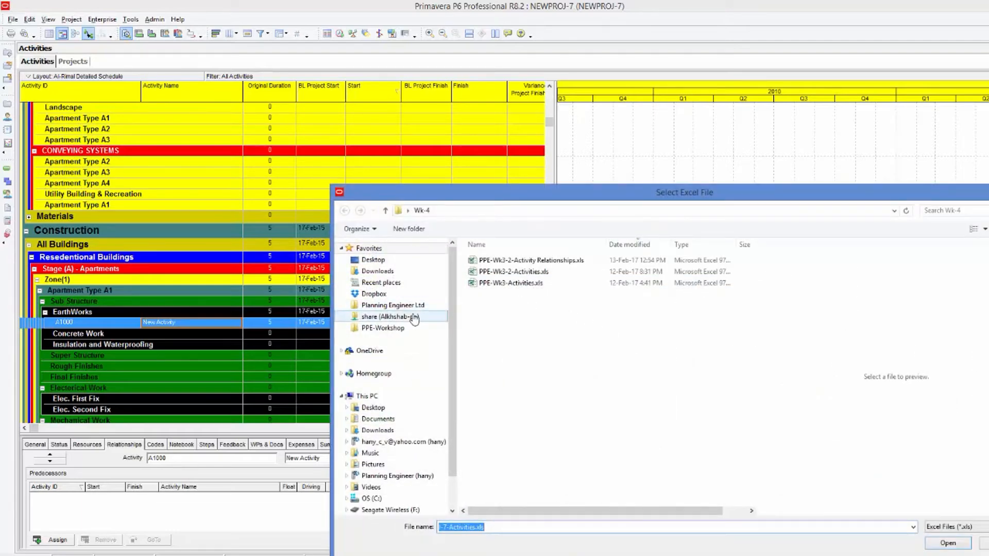
click(405, 328)
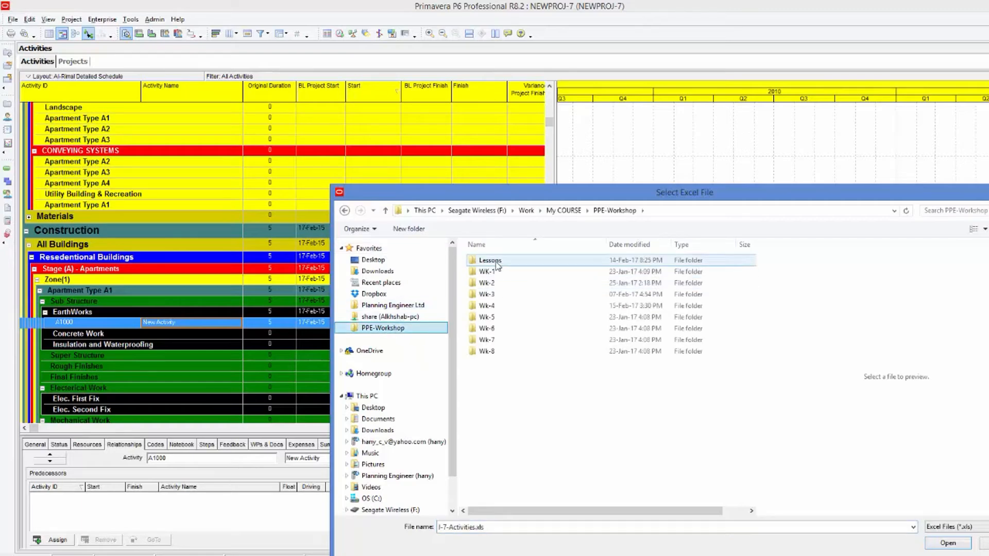
double_click(490, 295)
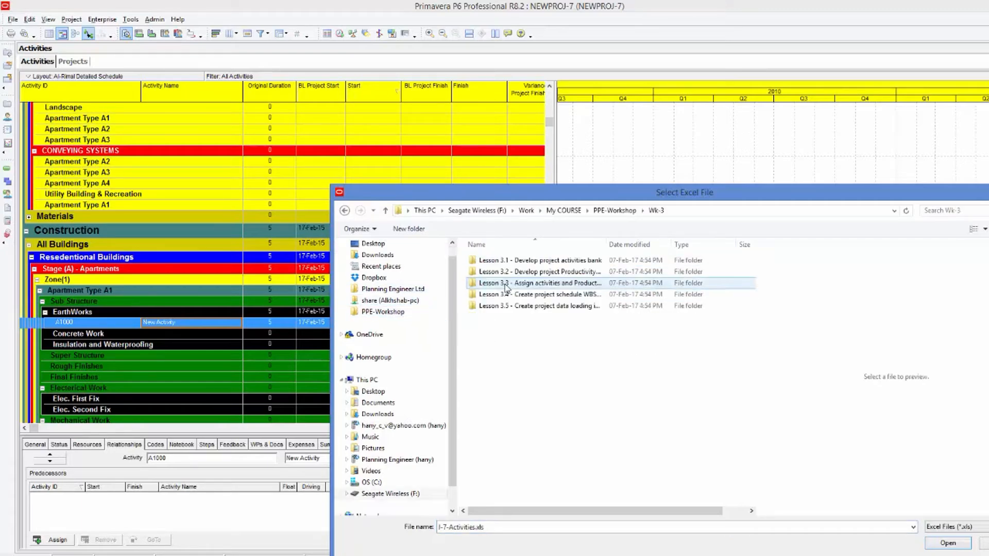
click(614, 210)
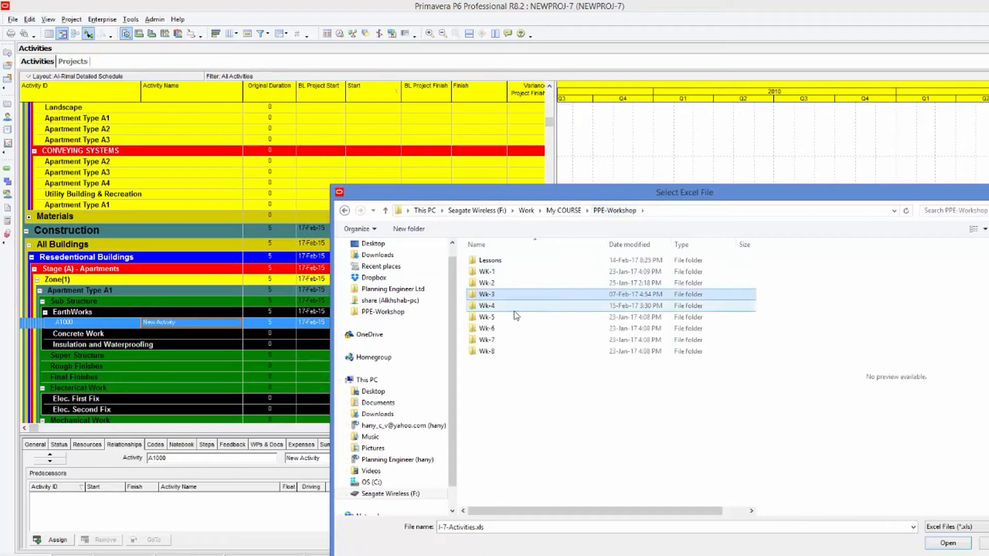
double_click(498, 309)
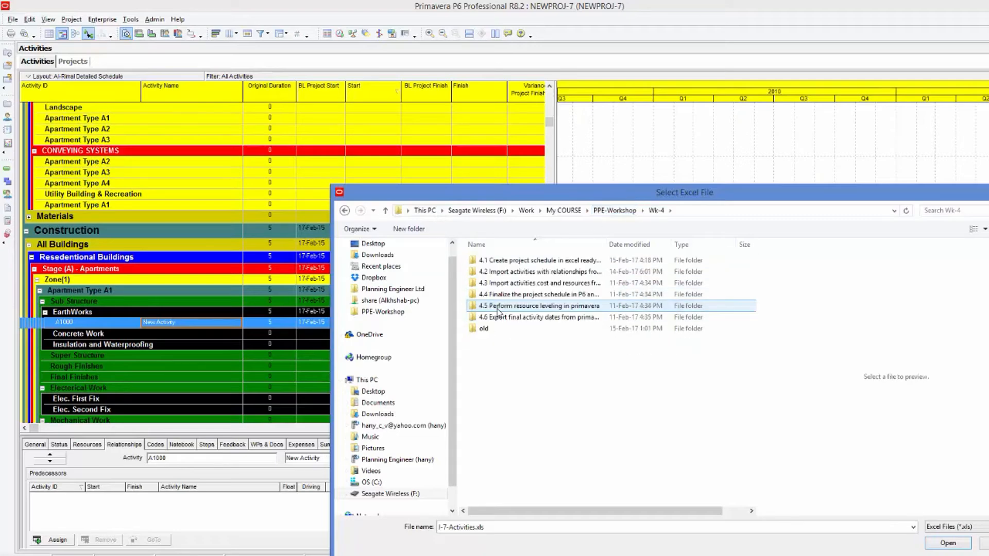
double_click(520, 272)
double_click(523, 272)
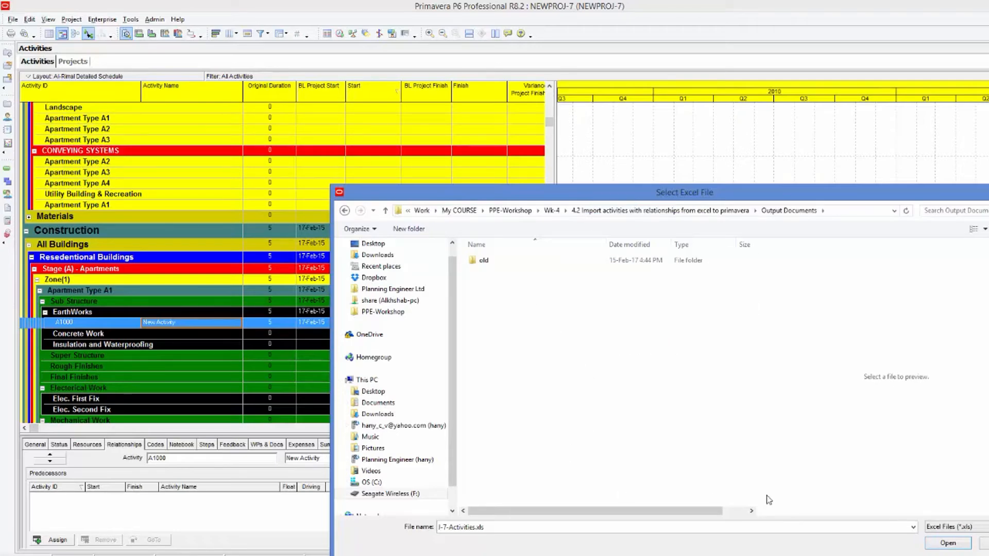
click(942, 549)
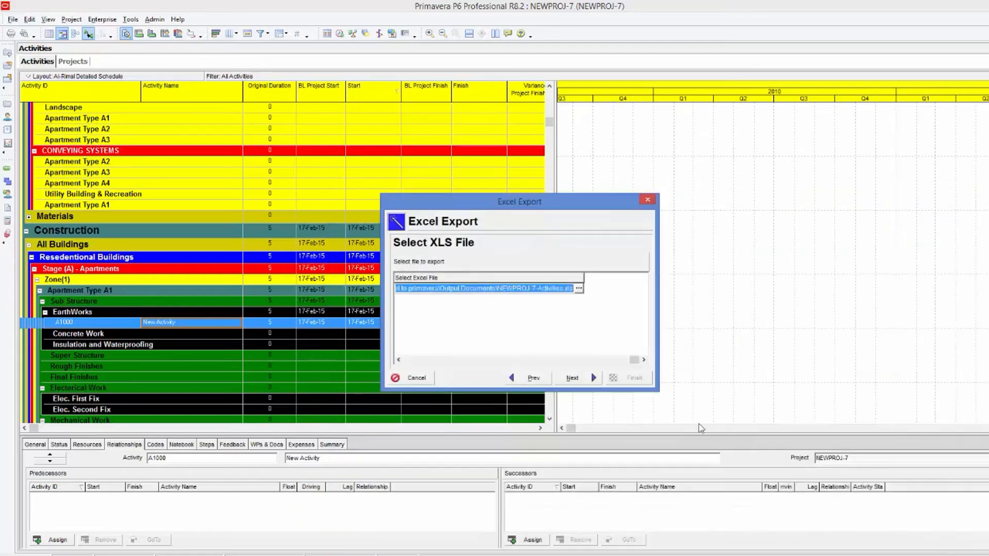
Finish the Excel export of the activities and close the export result window.
click(583, 379)
click(631, 378)
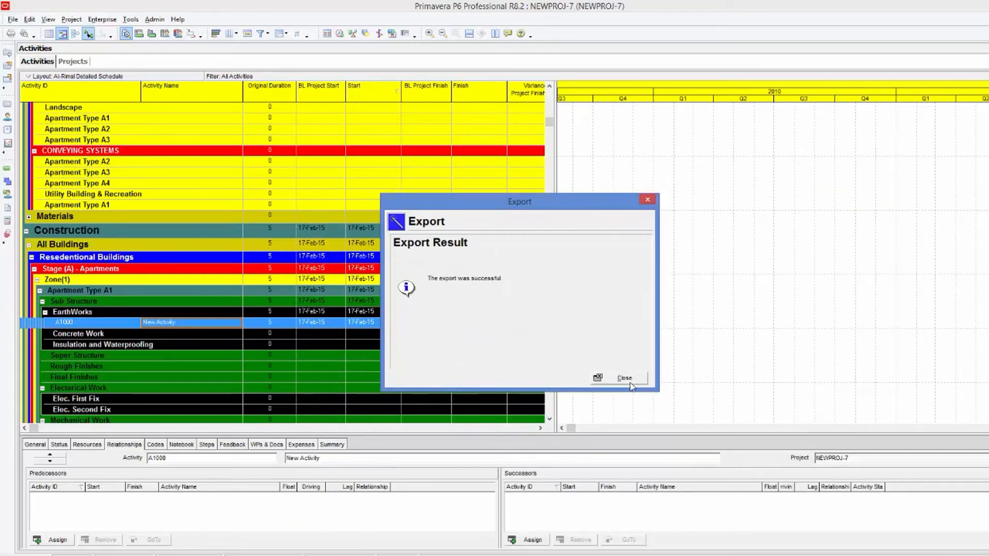
click(624, 378)
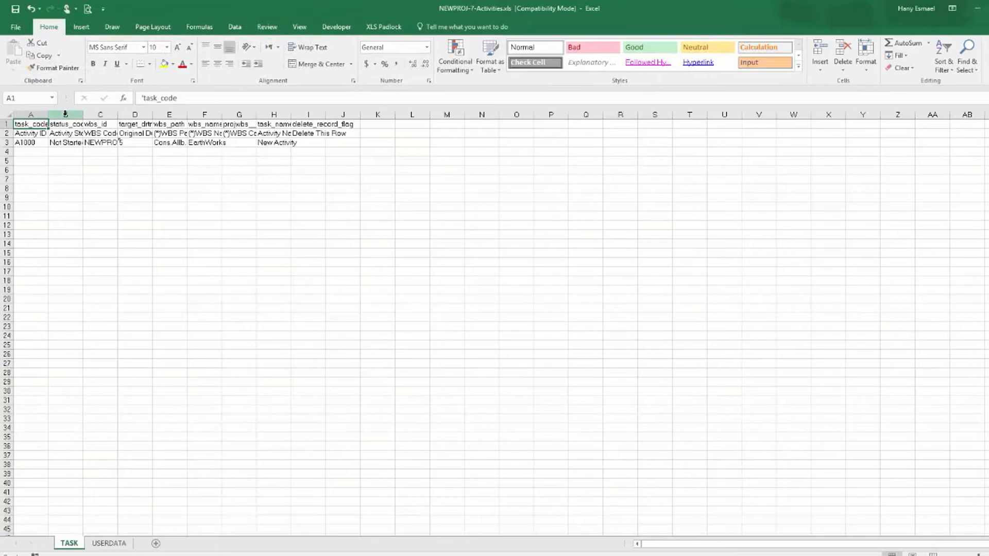
Autofit the columns of the exported NEWPROJ-7-Activities TASK sheet and inspect the A1000 activity row.
drag(31, 114, 239, 114)
drag(285, 80, 331, 112)
double_click(326, 115)
click(242, 289)
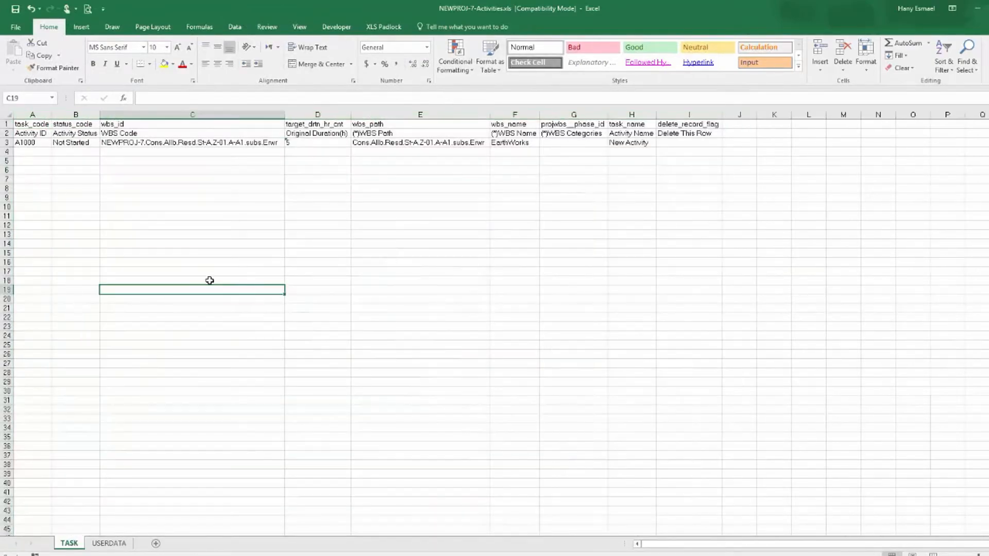
click(26, 143)
click(132, 143)
click(321, 144)
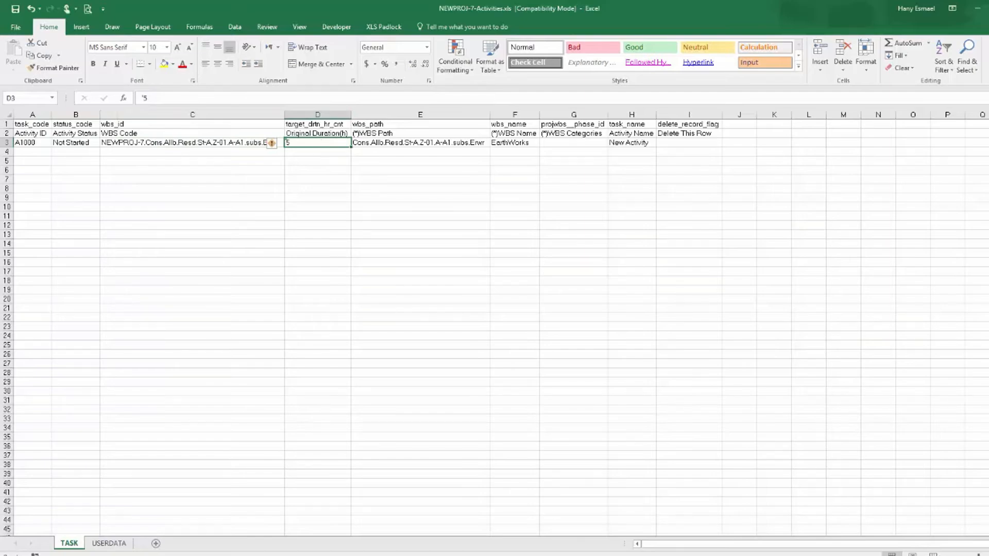
Copy the Activity ID, WBS and activity duration columns of the To P6 pivot table in the data-loading workbook.
key(alt+Tab)
key(alt+Tab)
key(alt+Tab)
key(alt+Tab)
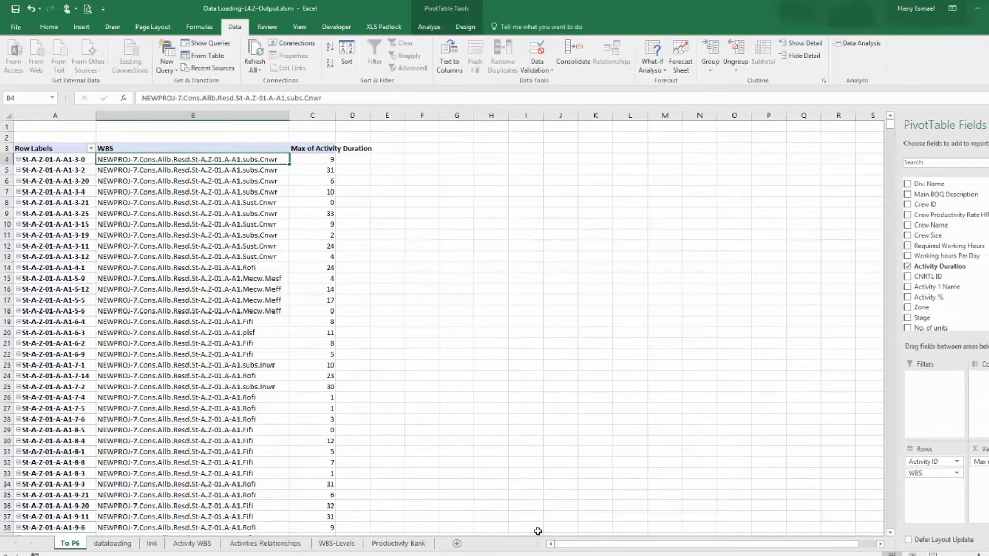
mouse_move(37, 163)
mouse_down()
mouse_move(247, 227)
mouse_move(309, 281)
mouse_move(322, 330)
mouse_up()
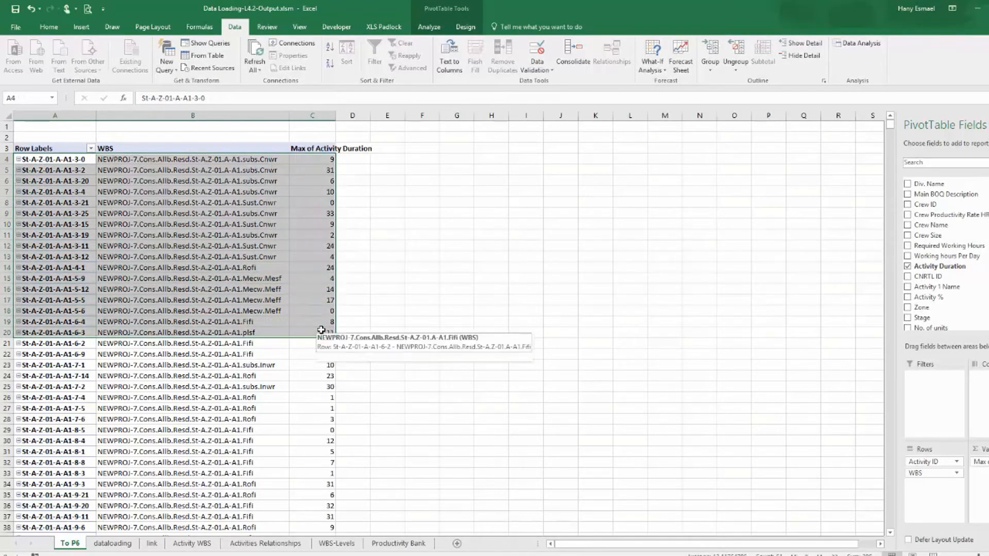
key(ctrl+shift+Down)
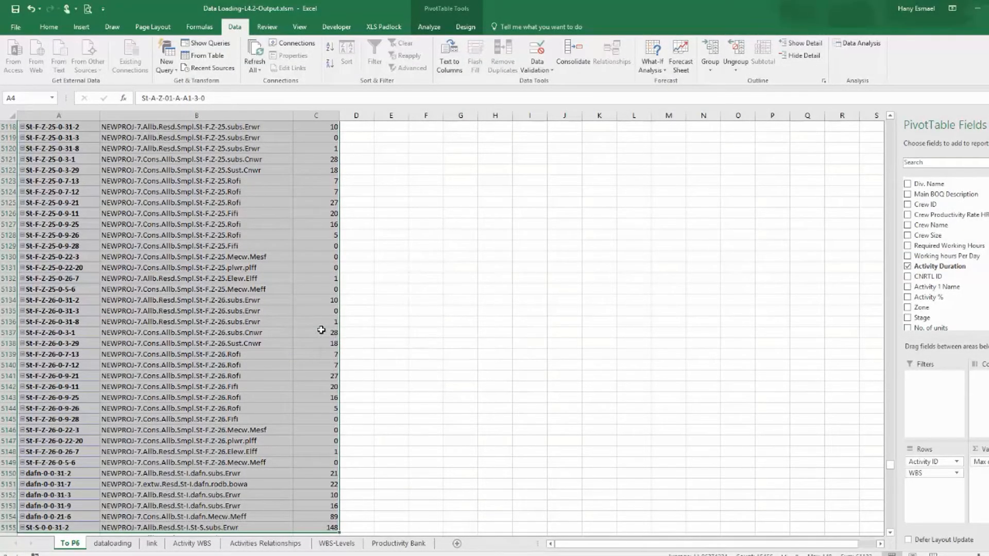
right_click(321, 330)
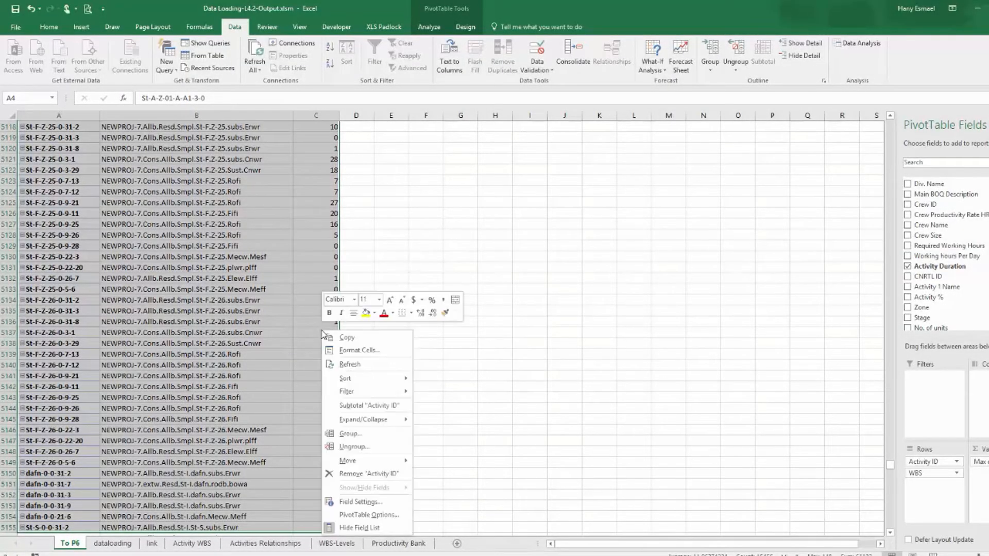
click(371, 340)
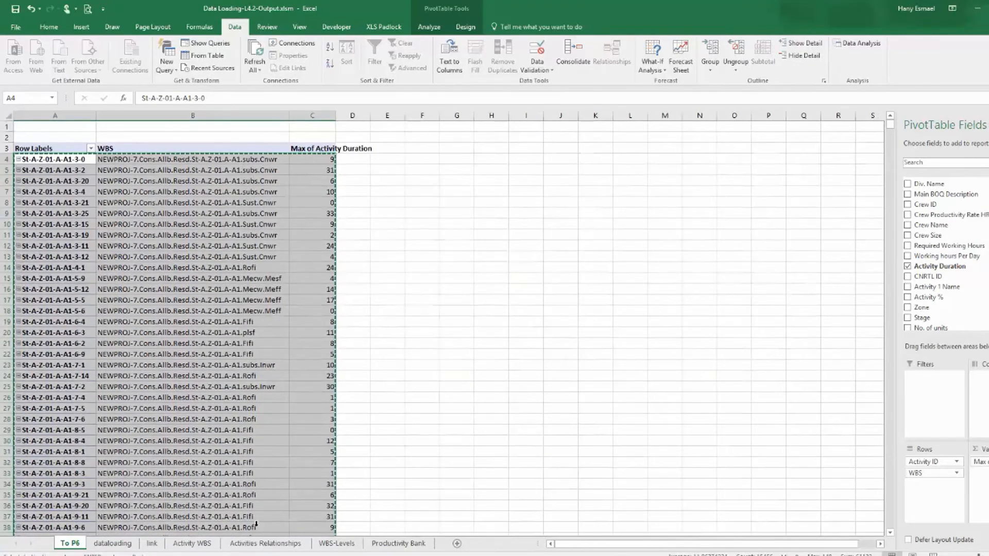
Paste the copied pivot data as values into a new sheet.
click(457, 543)
right_click(32, 128)
click(73, 173)
Widen the Activity ID, WBS and duration columns of the new sheet.
drag(40, 117, 113, 116)
double_click(118, 116)
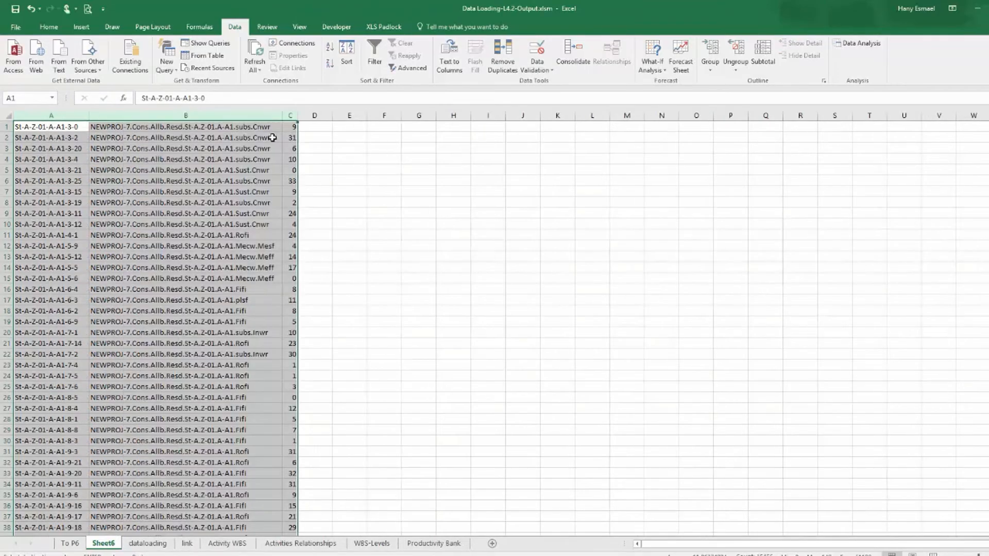
drag(297, 112, 309, 112)
click(338, 156)
drag(25, 115, 217, 145)
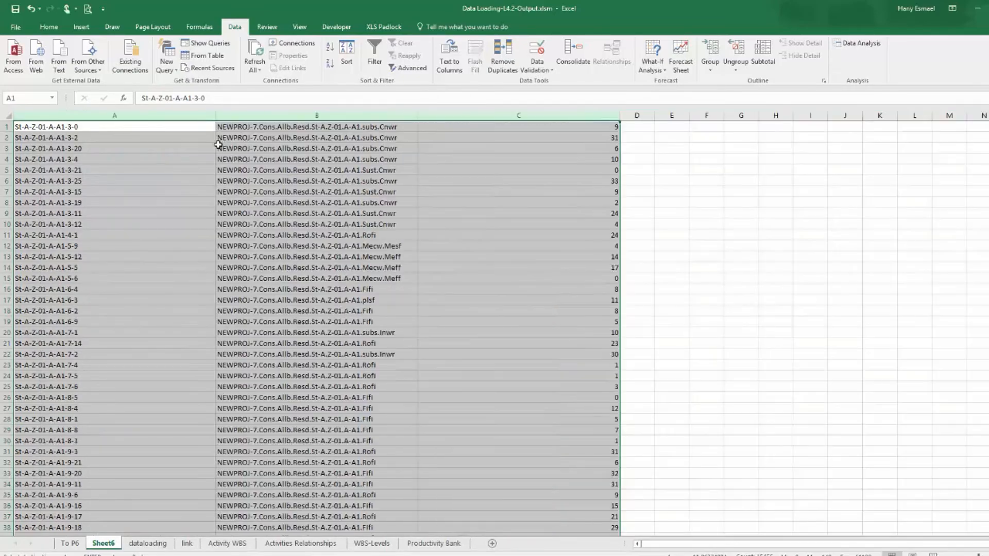
Filter the new sheet to show only activities with a duration of 0.
key(Tab)
key(Tab)
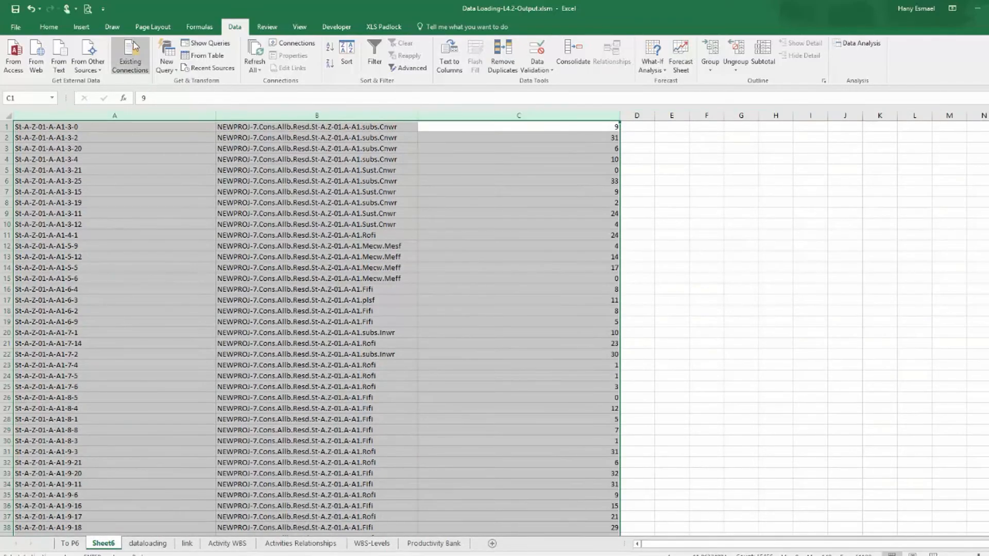
click(372, 51)
click(615, 127)
click(522, 232)
click(510, 241)
click(549, 332)
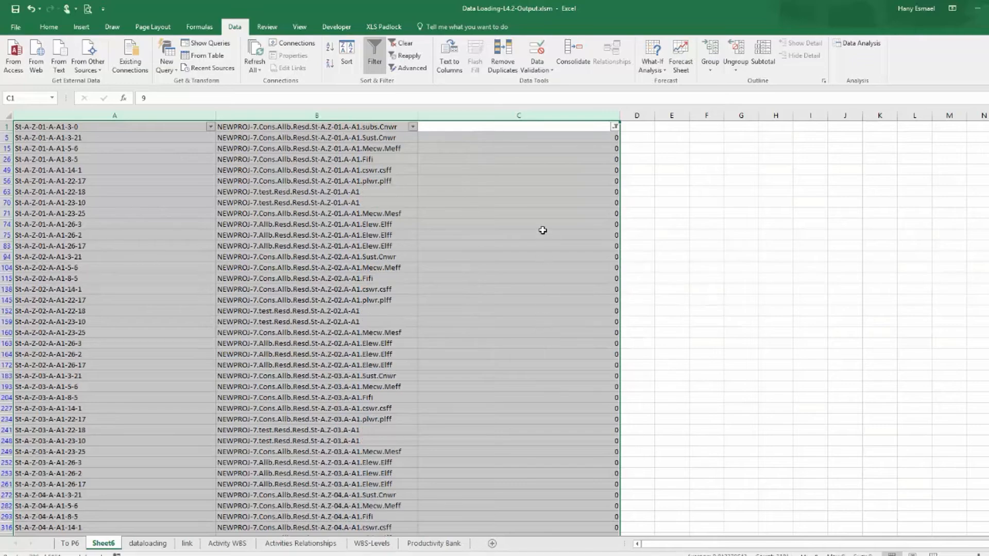
Set the filtered zero durations to 5 and fill the value down through all visible rows.
click(566, 138)
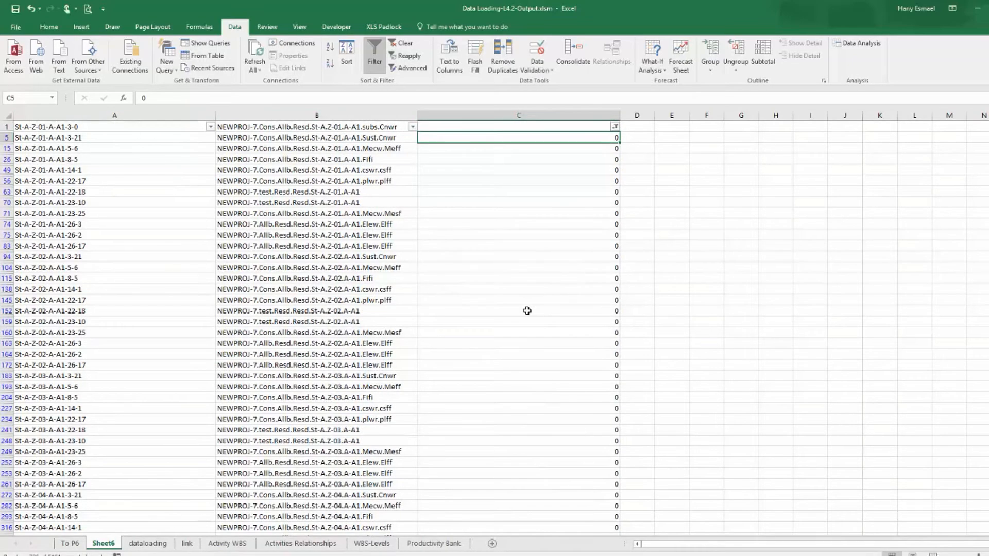
text(5)
key(Return)
click(597, 136)
drag(620, 142, 564, 521)
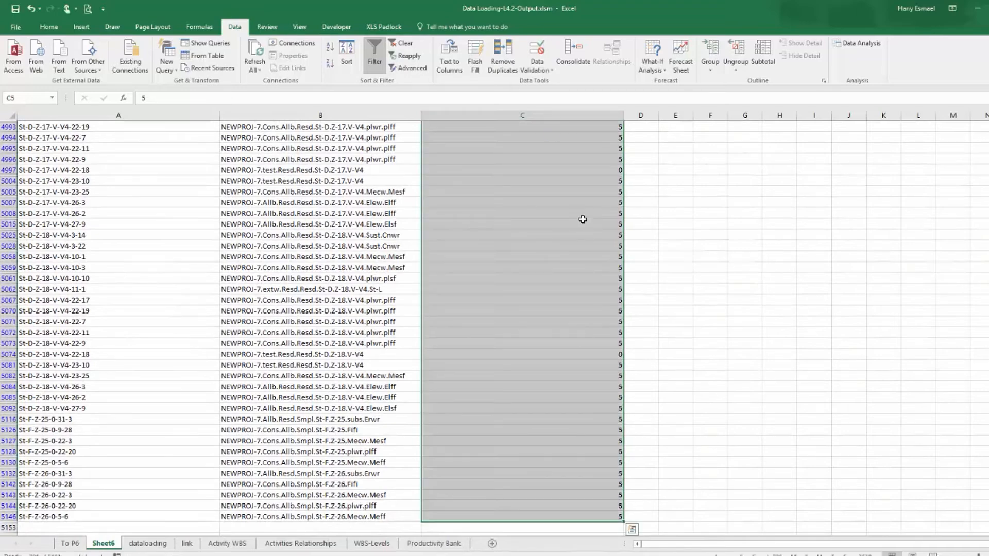
Narrow the duration column and remove the filter from the sheet.
drag(623, 118, 481, 116)
scroll(538, 209, up, 4)
scroll(538, 209, up, 7)
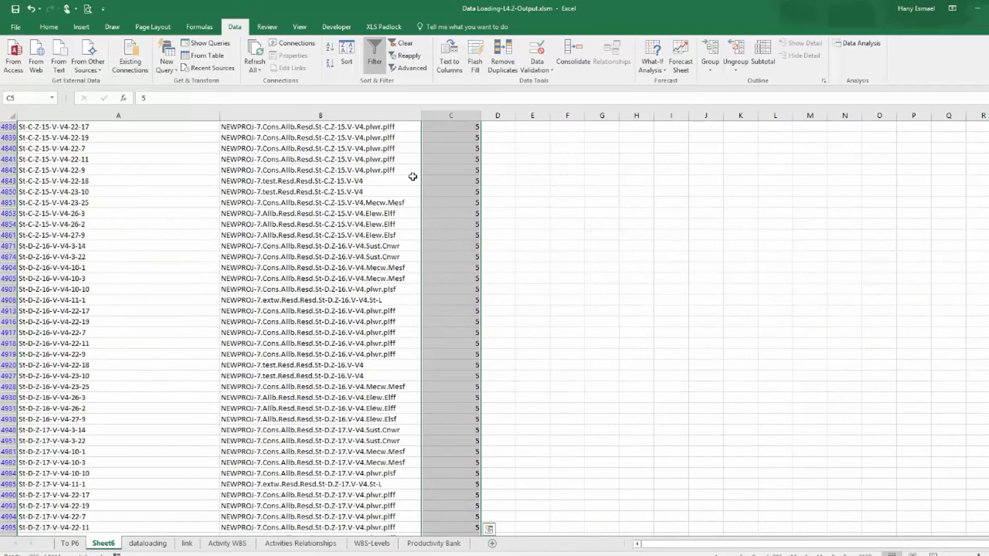
click(396, 47)
scroll(135, 192, up, 6)
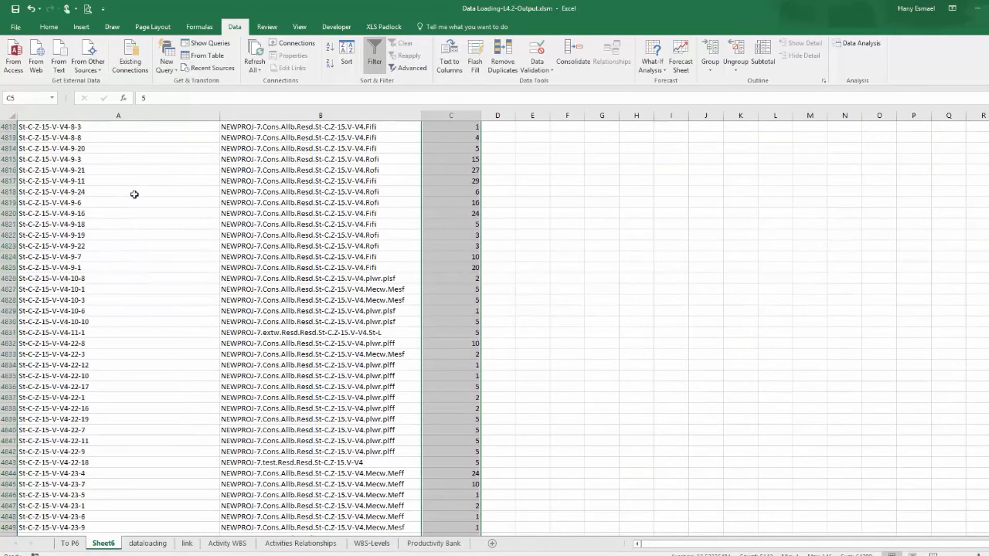
scroll(138, 237, up, 20)
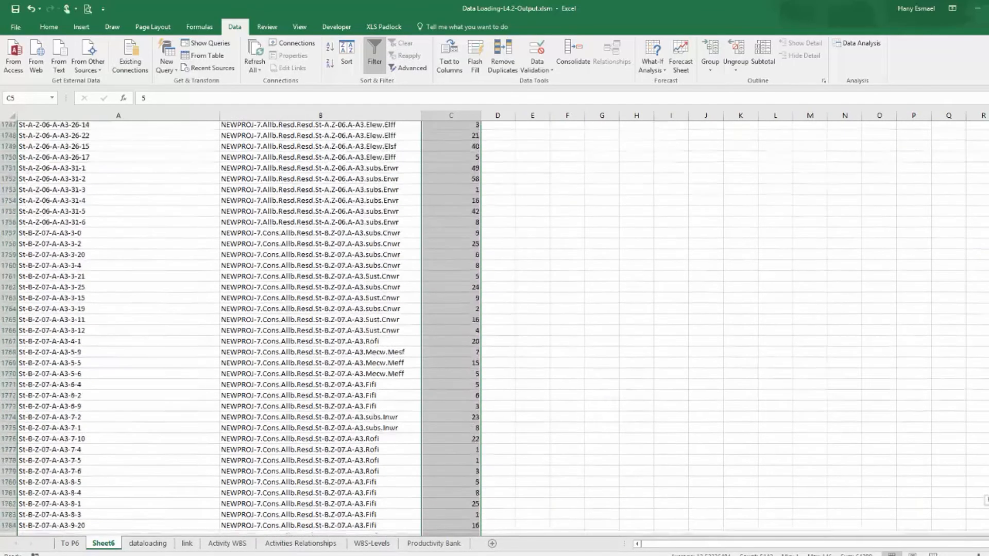
click(98, 130)
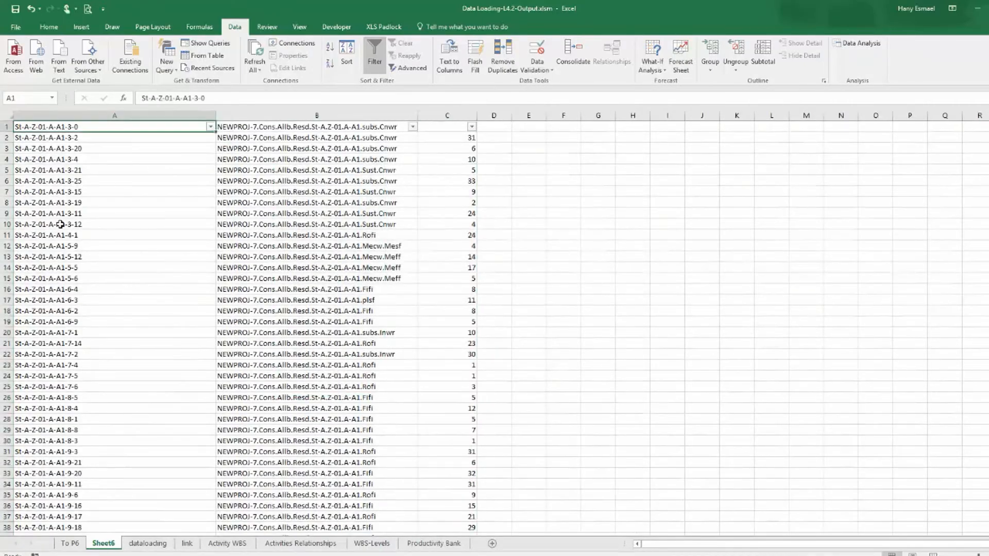
Copy all Activity IDs and paste them into the exported template's Activity ID column starting at row 4.
key(ctrl+shift+Down)
key(ctrl+c)
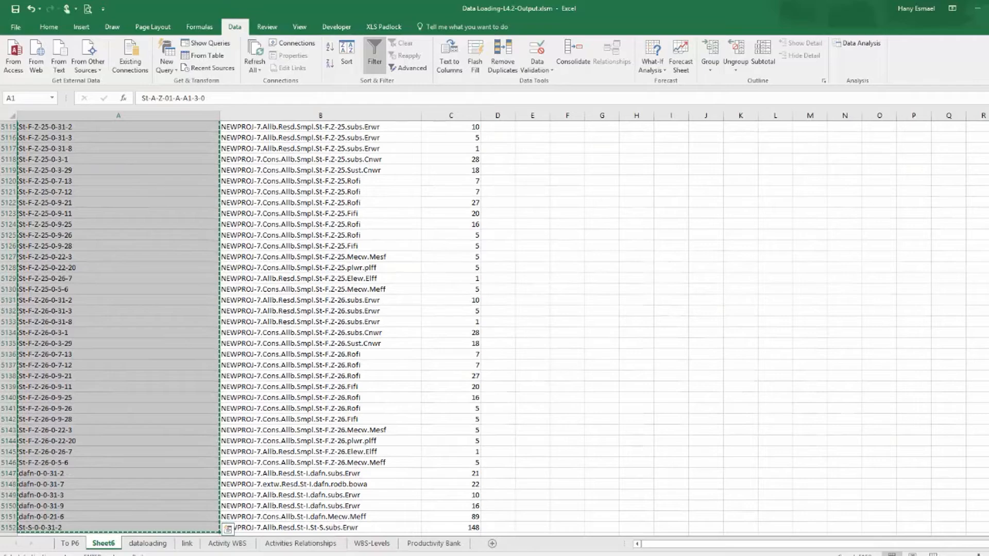
key(alt+Tab)
click(32, 152)
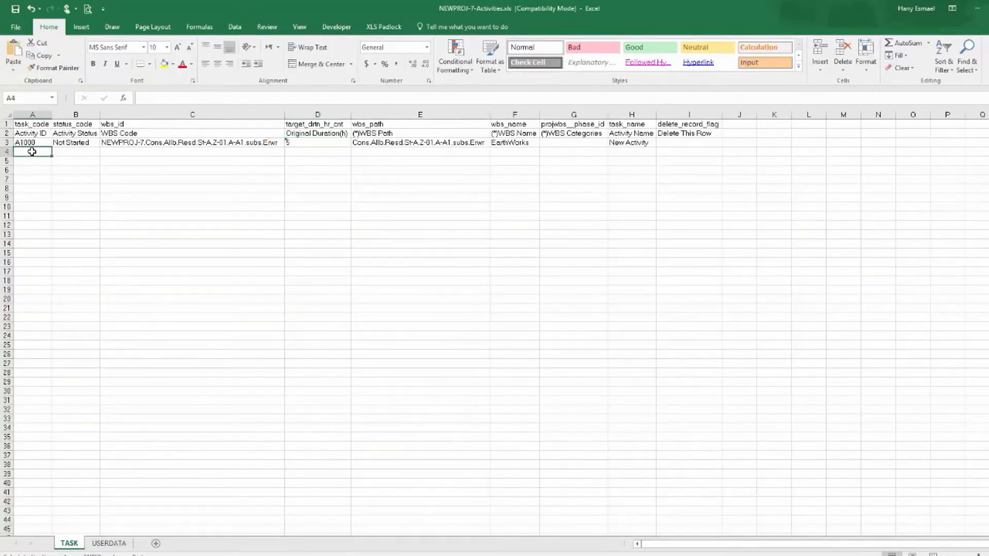
right_click(26, 153)
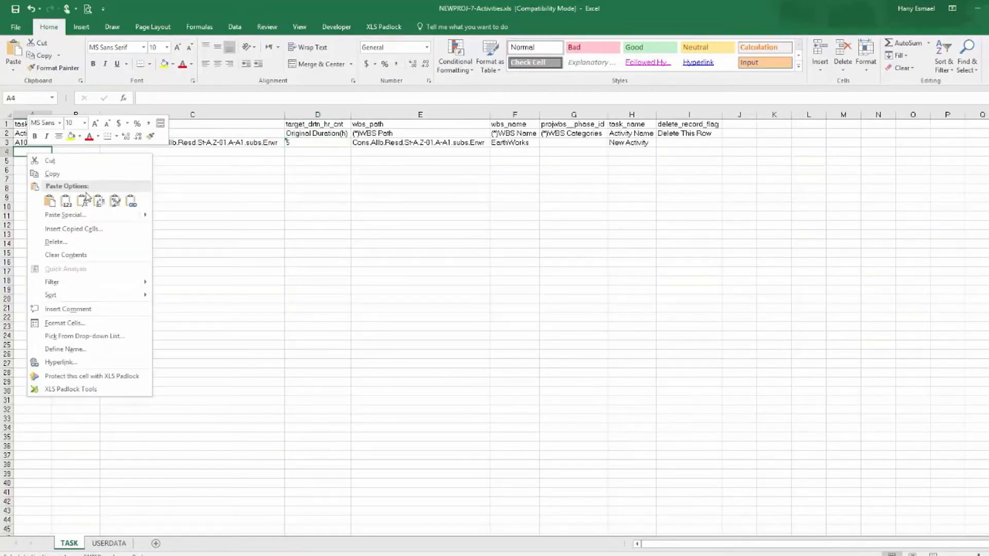
click(65, 202)
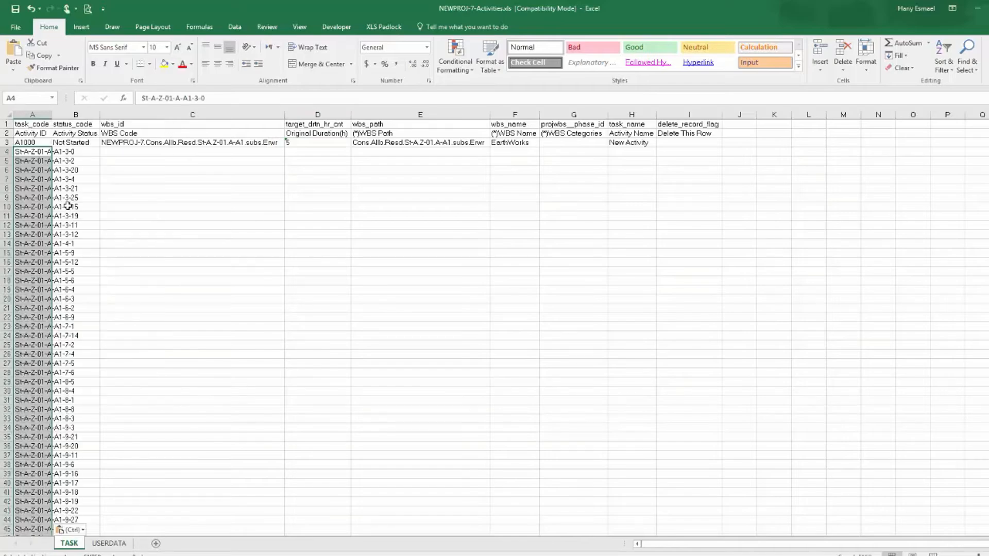
double_click(52, 116)
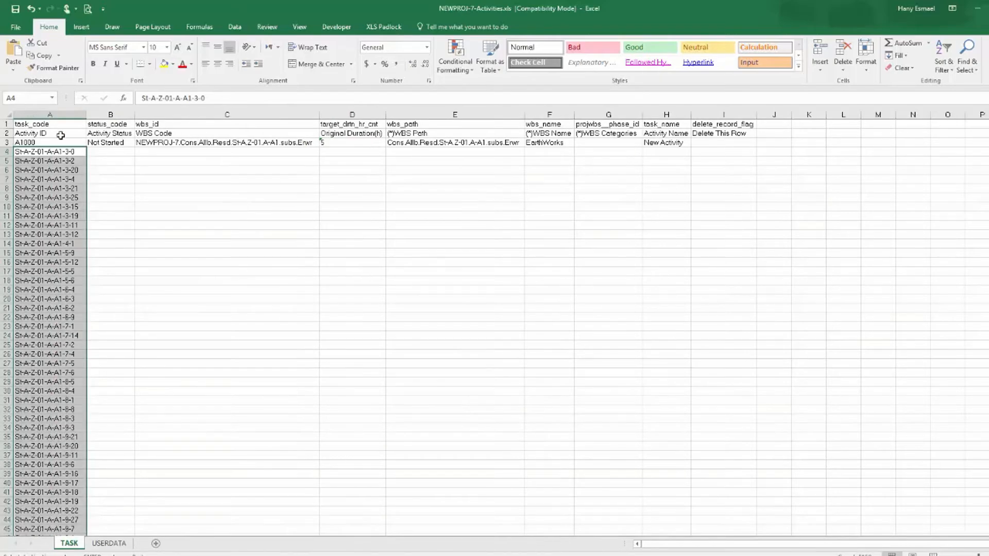
Fill the Not Started activity status down column B for all pasted activities.
click(111, 143)
double_click(135, 148)
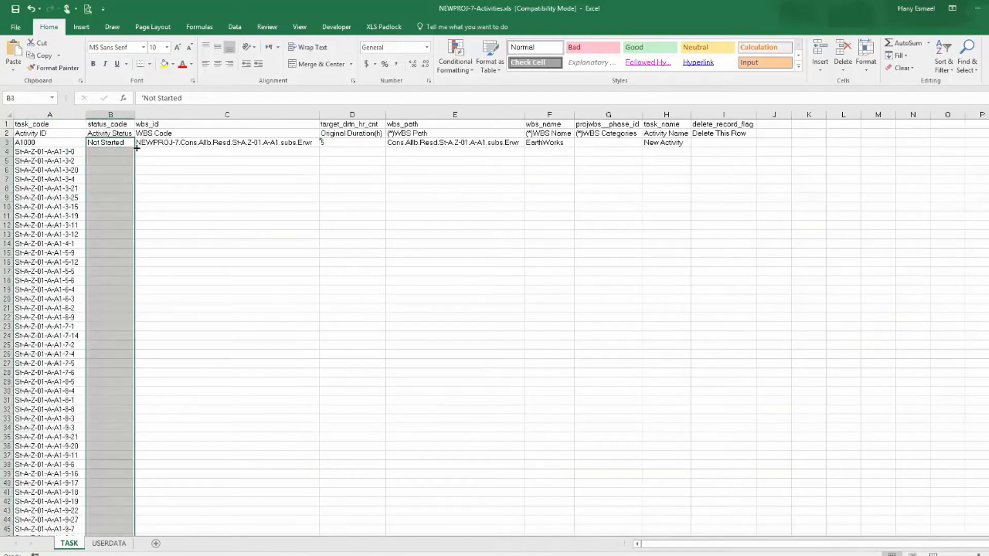
click(162, 149)
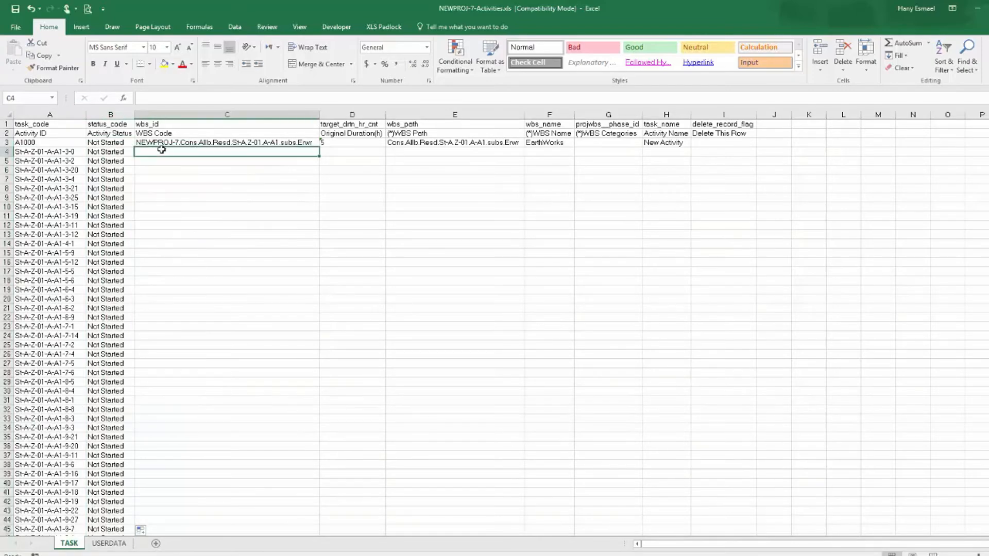
key(alt+Tab)
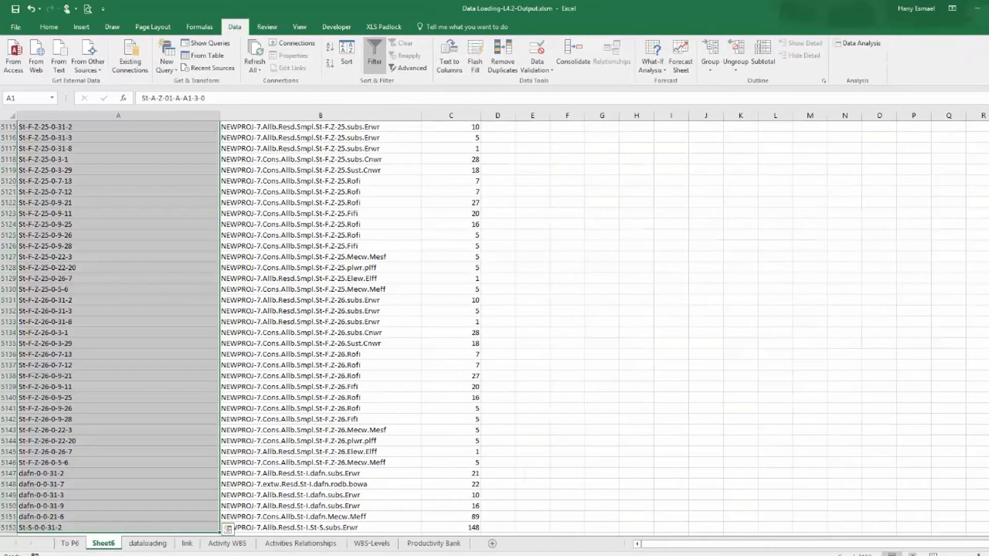
Copy the WBS codes from the data sheet, paste them into the template's WBS Code column from row 4, and autofit it.
scroll(439, 343, up, 15)
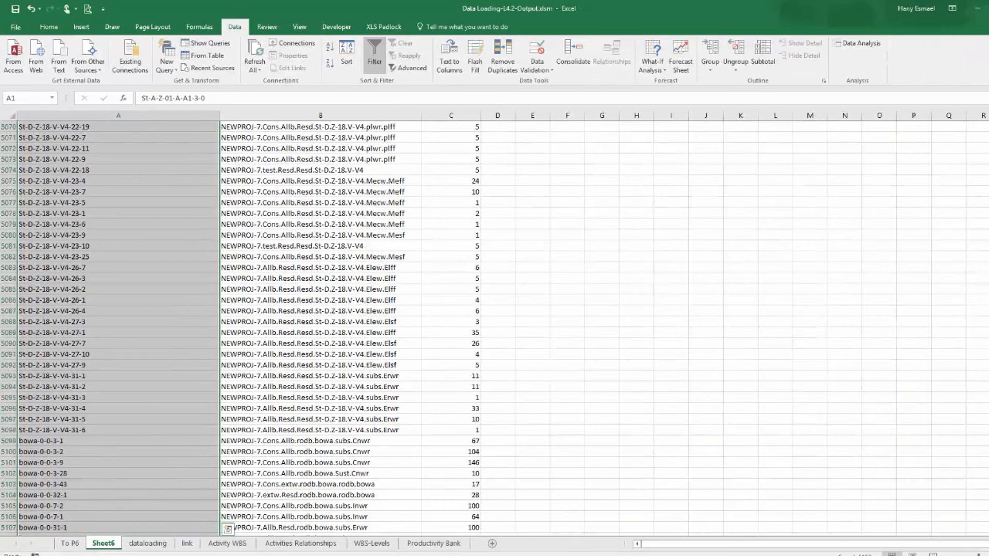
scroll(439, 343, up, 20)
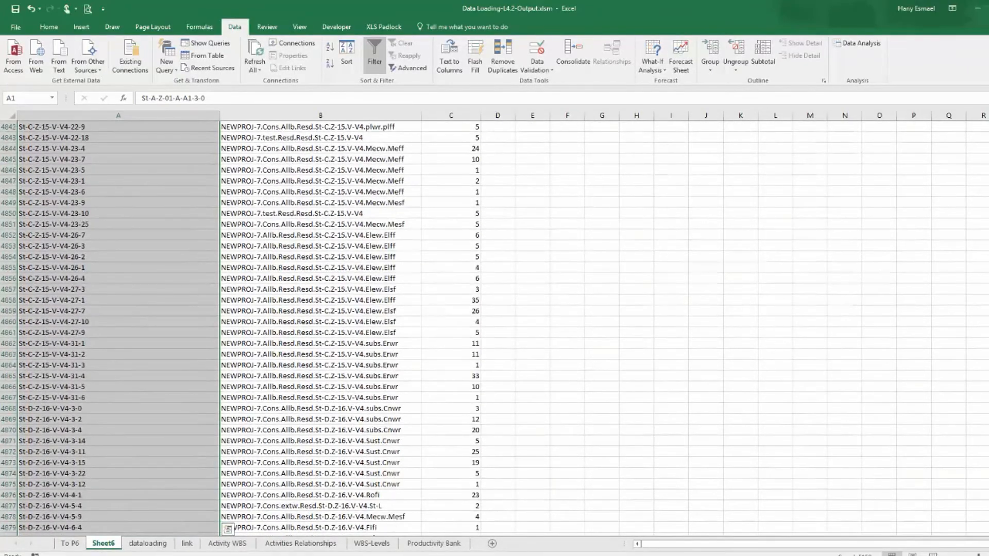
scroll(440, 343, up, 20)
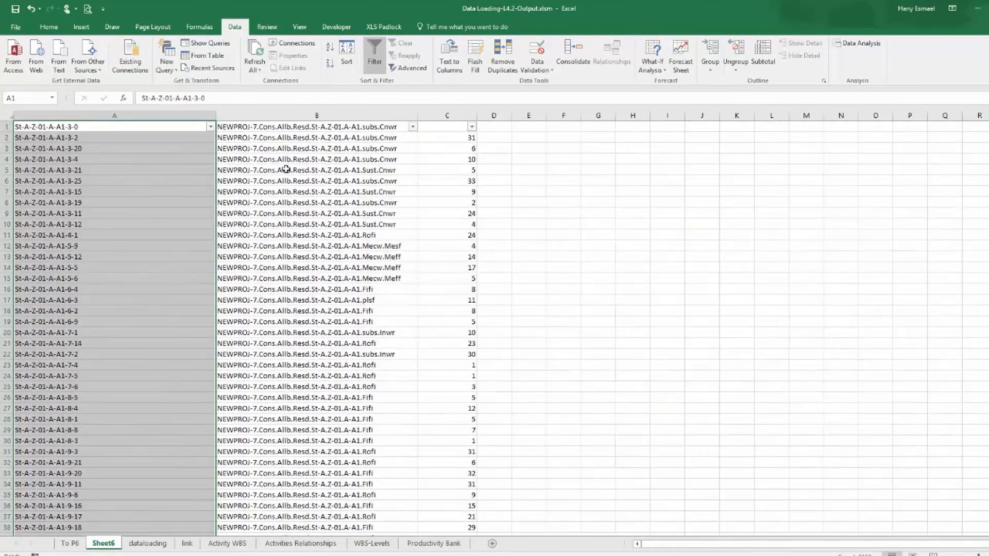
click(269, 128)
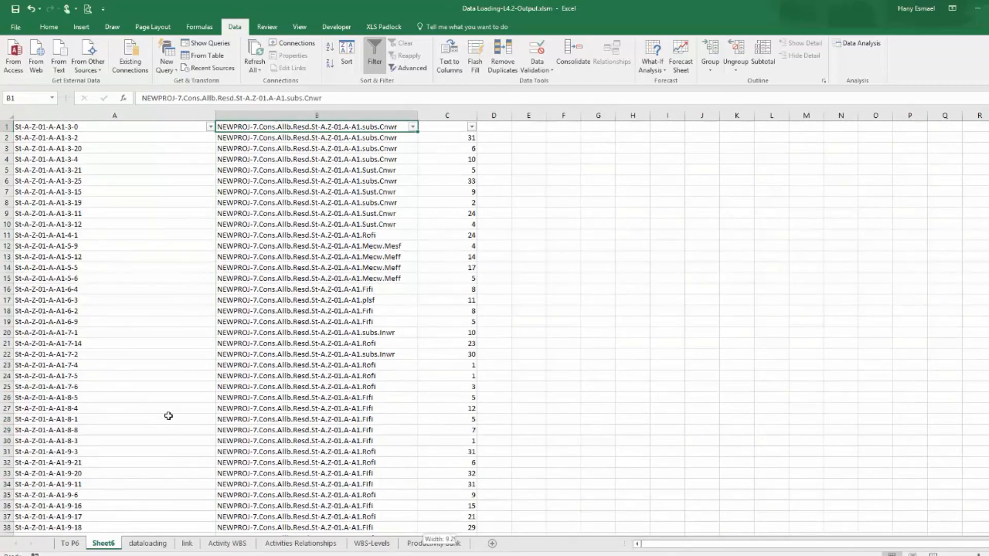
key(ctrl+shift+Down)
right_click(337, 255)
click(397, 277)
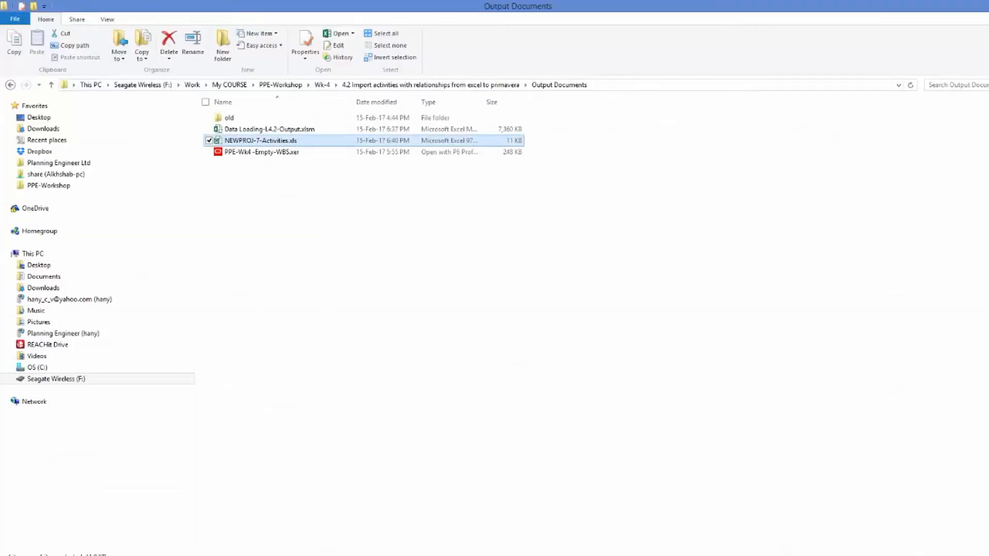
click(458, 555)
right_click(222, 151)
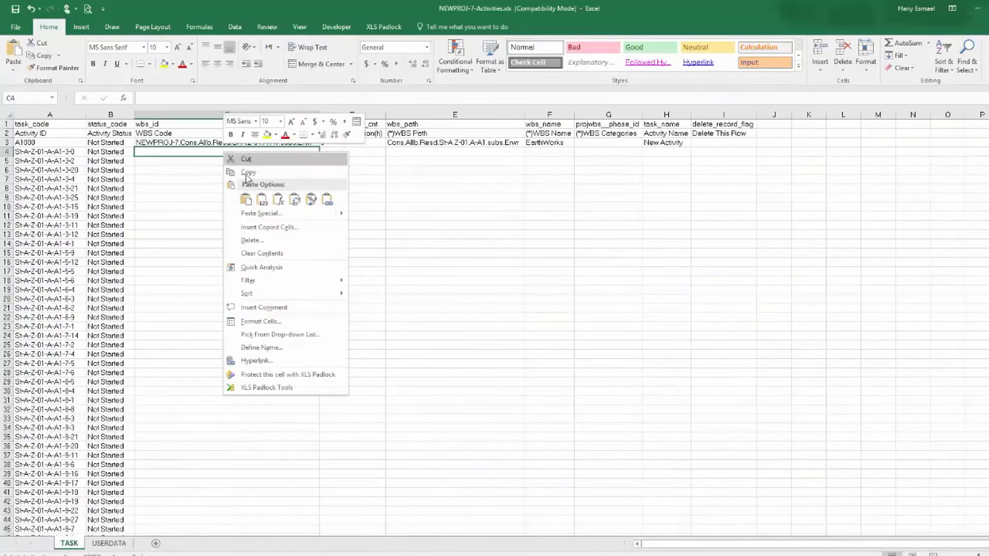
click(262, 199)
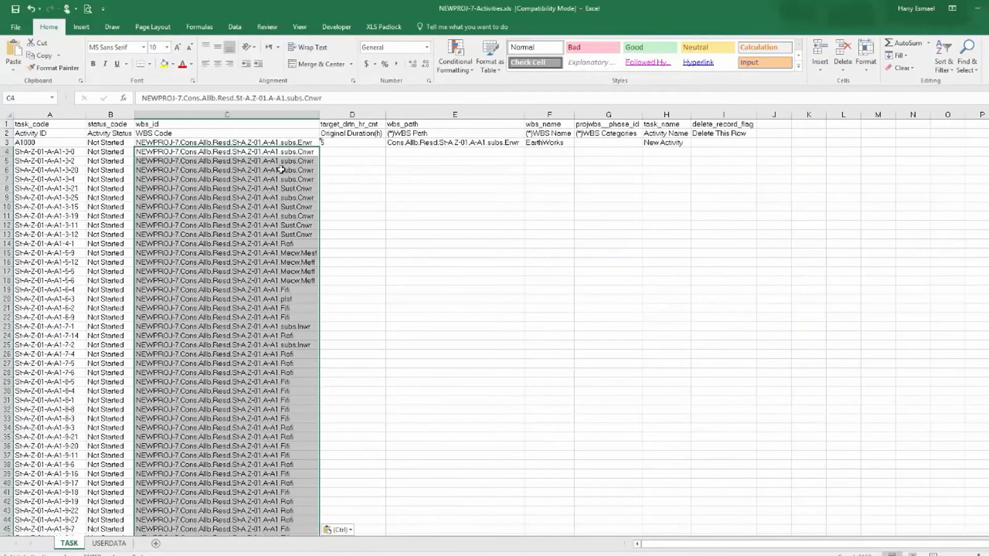
double_click(320, 116)
Copy the activity durations and paste them into the template's Original Duration column starting at row 4.
click(344, 153)
key(alt+Tab)
key(alt+Tab)
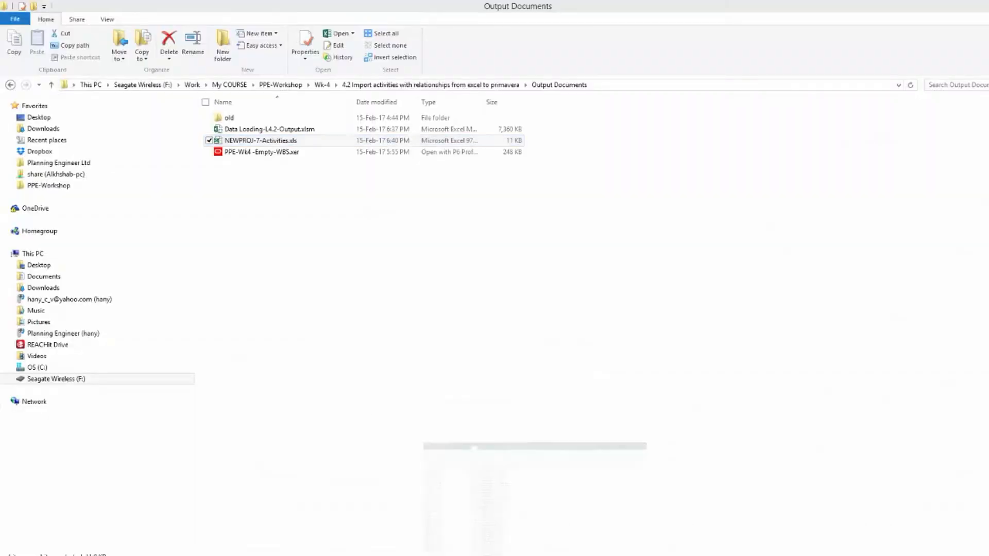
click(467, 140)
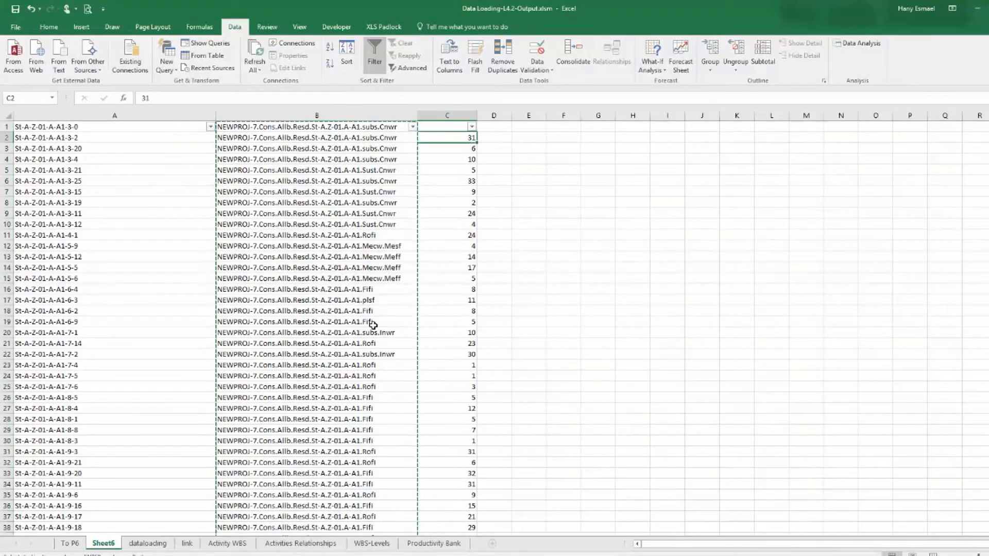
key(ctrl+shift+Down)
right_click(475, 233)
click(498, 258)
key(ctrl+BackSpace)
key(alt+Tab)
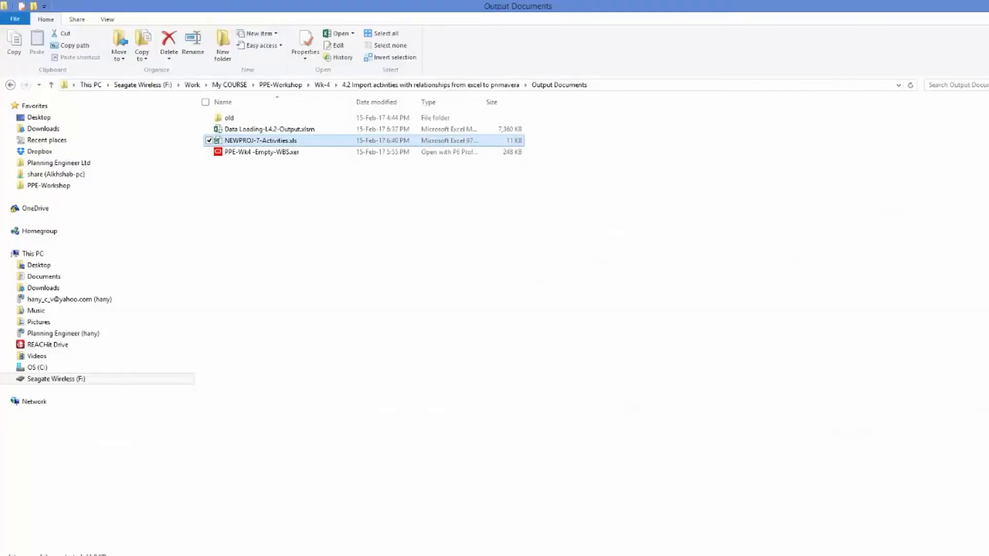
key(alt+Tab)
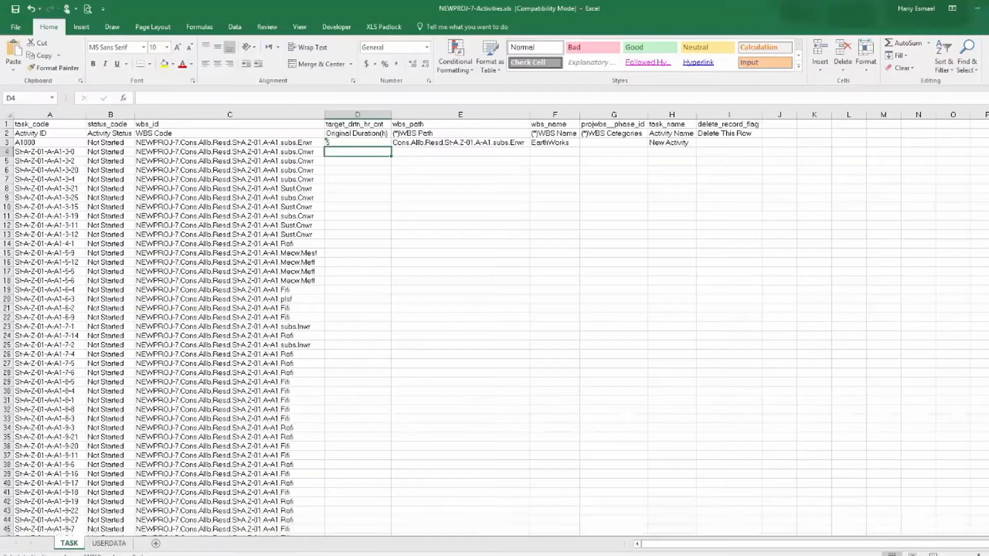
right_click(343, 157)
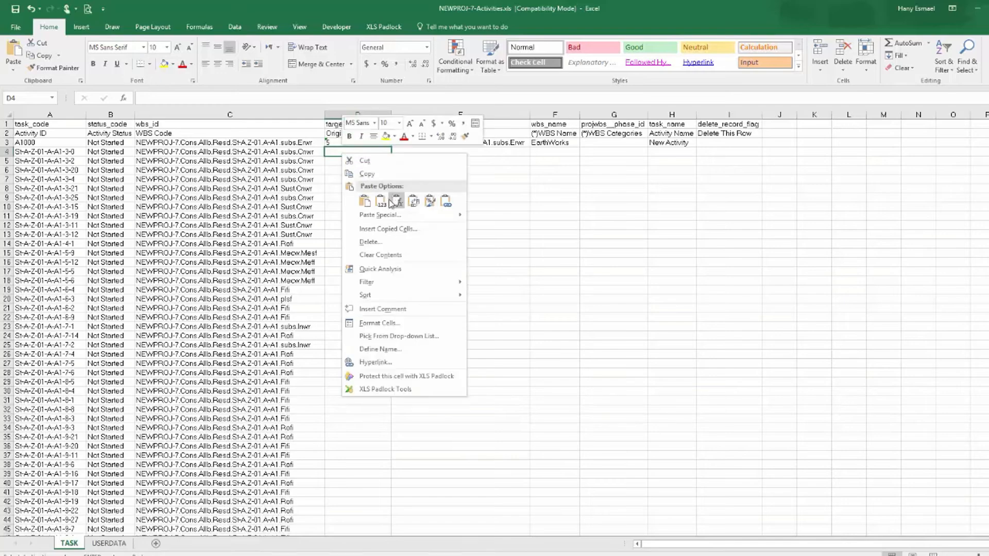
click(386, 201)
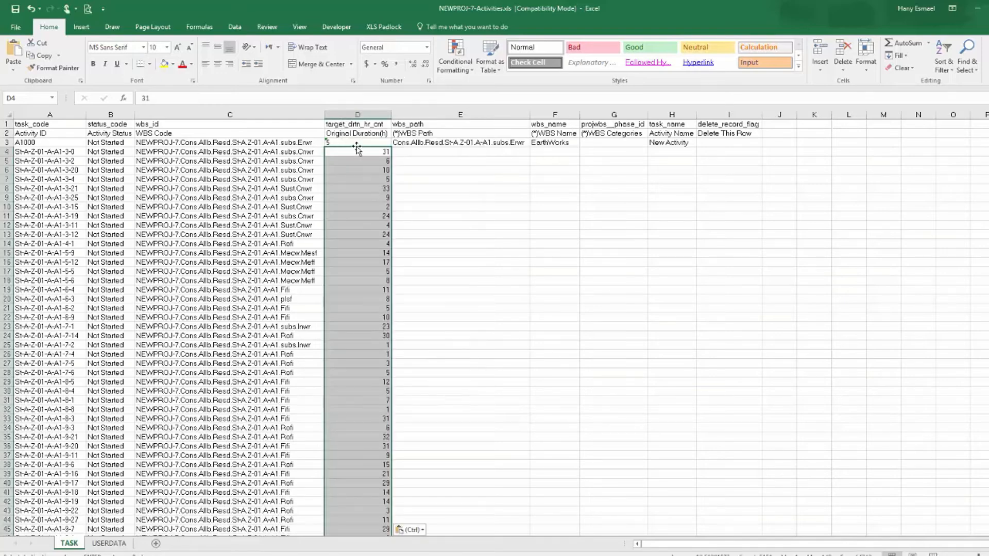
Format the pasted Original Duration cells as Text.
right_click(356, 173)
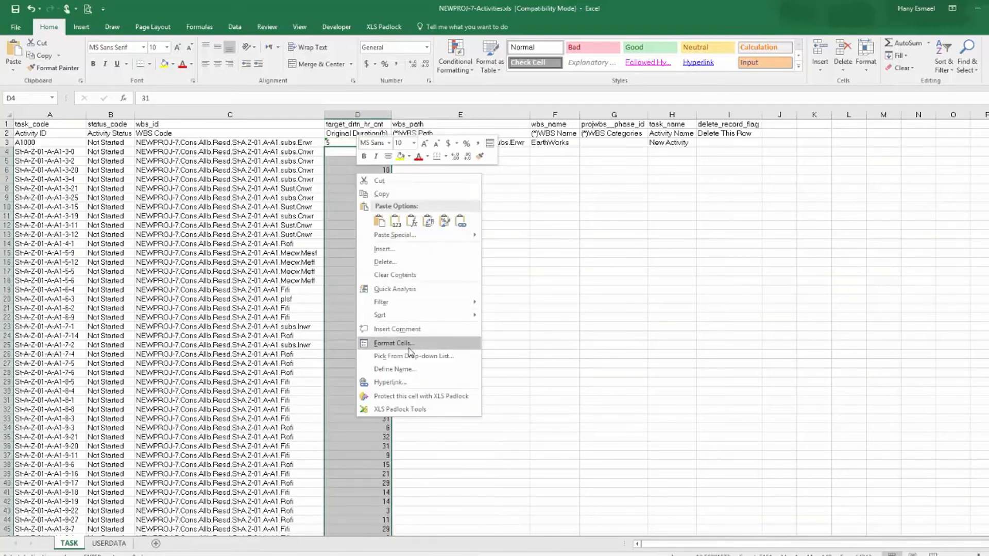
click(408, 343)
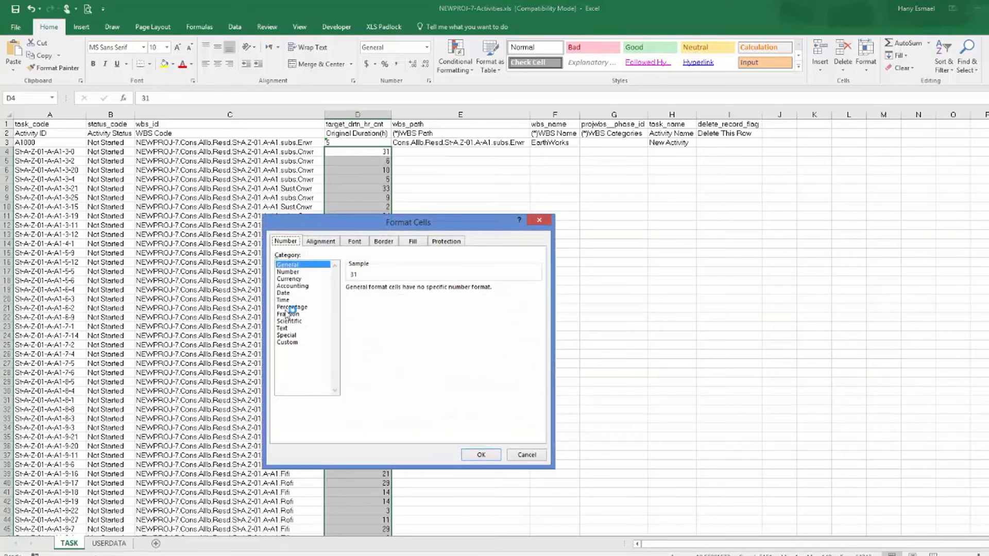
click(283, 329)
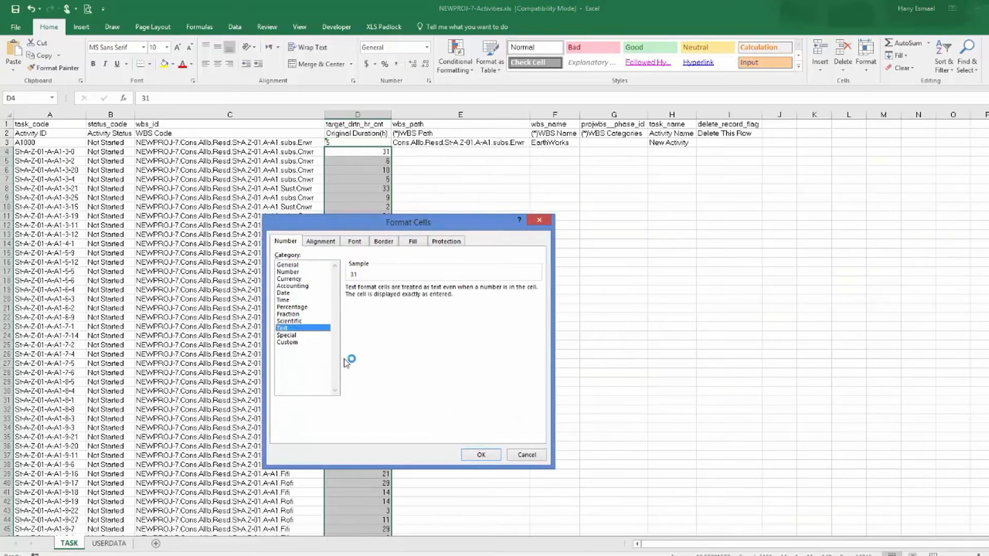
click(482, 455)
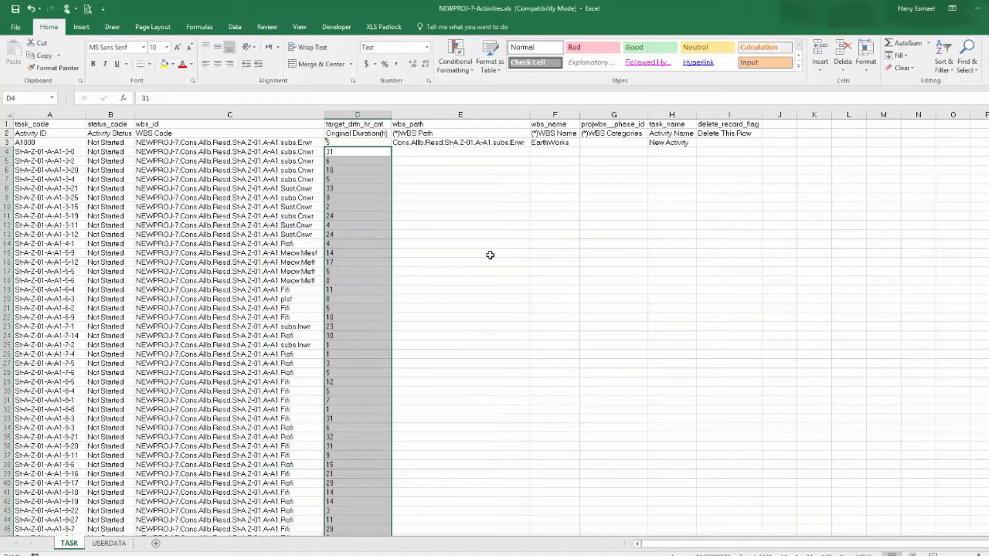
Delete the wbs_path, wbs_name and projwbs__phase_id columns from the template.
drag(475, 114, 637, 120)
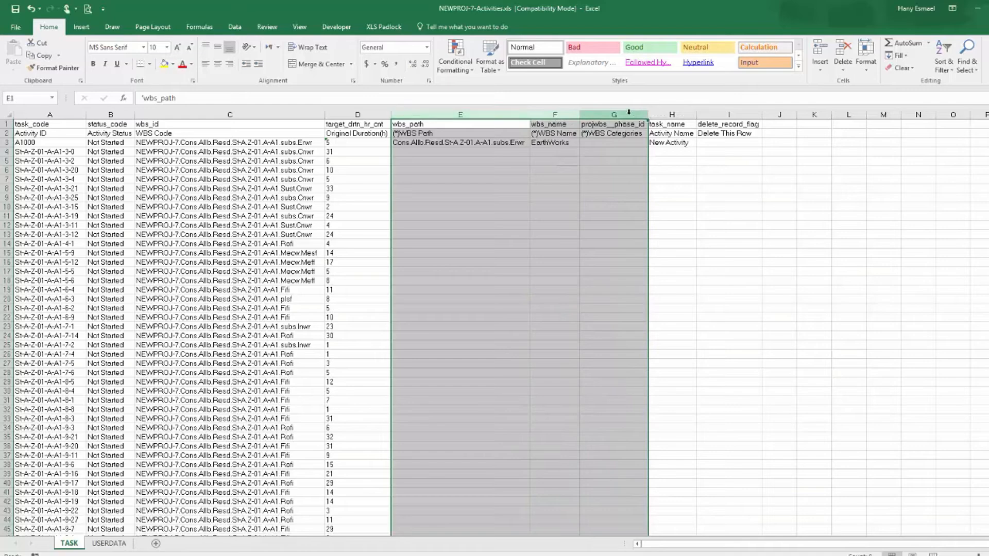
right_click(636, 118)
click(672, 206)
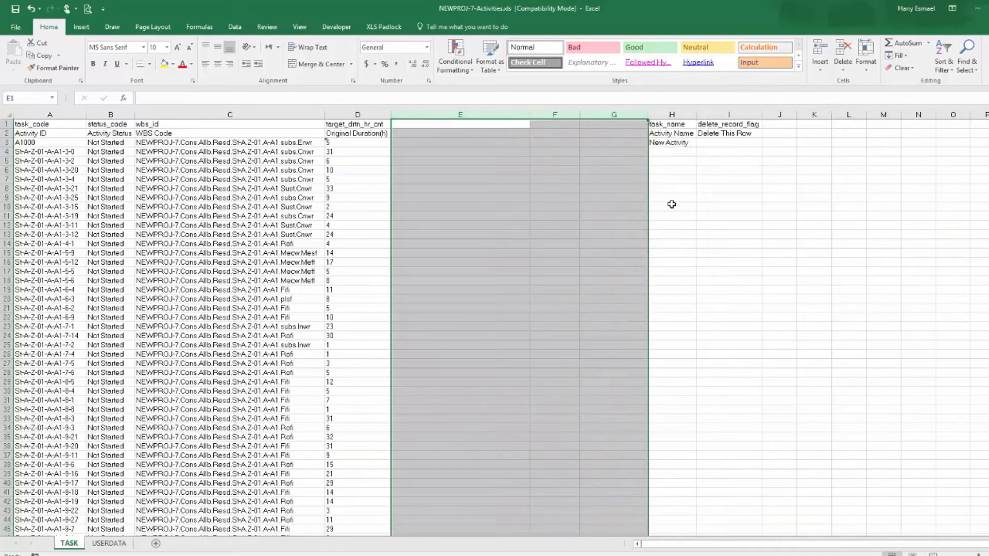
right_click(629, 114)
click(670, 205)
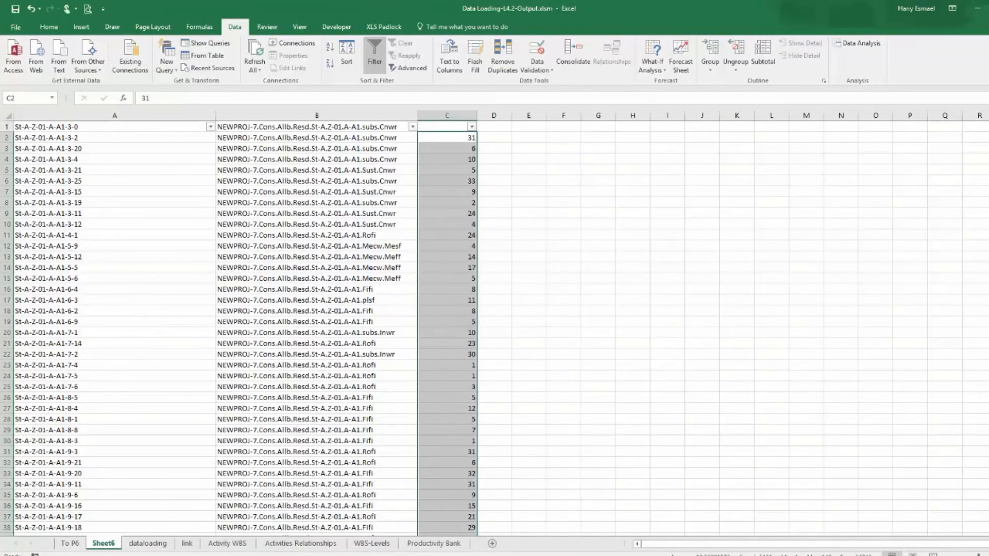
Add the Activity 1 Name field to the rows of the To P6 pivot table.
click(69, 543)
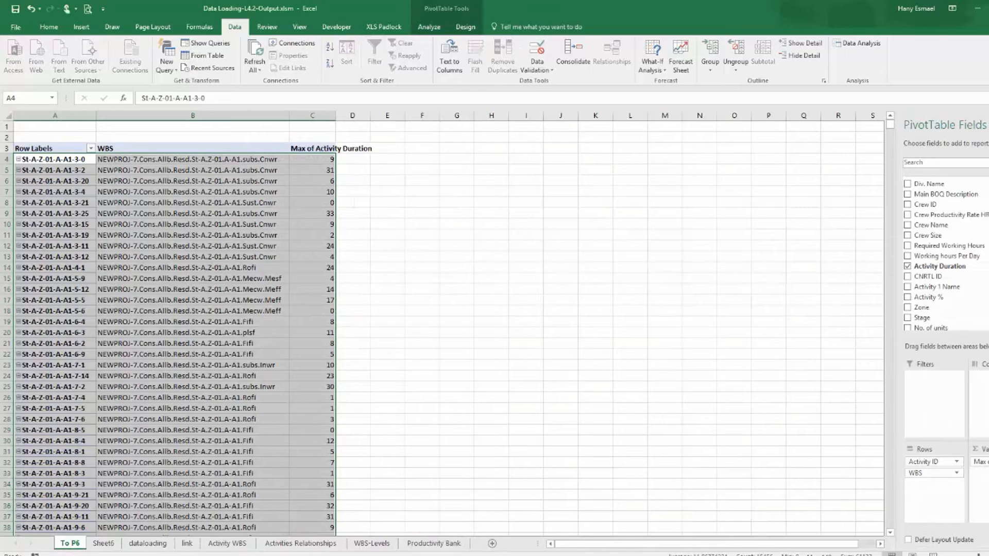
scroll(938, 255, down, 3)
scroll(937, 255, up, 3)
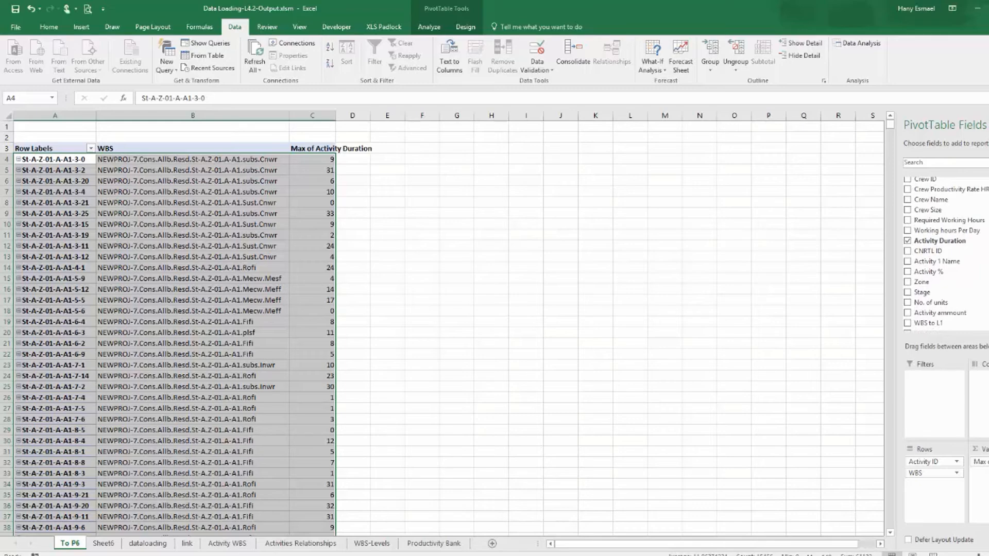
click(909, 261)
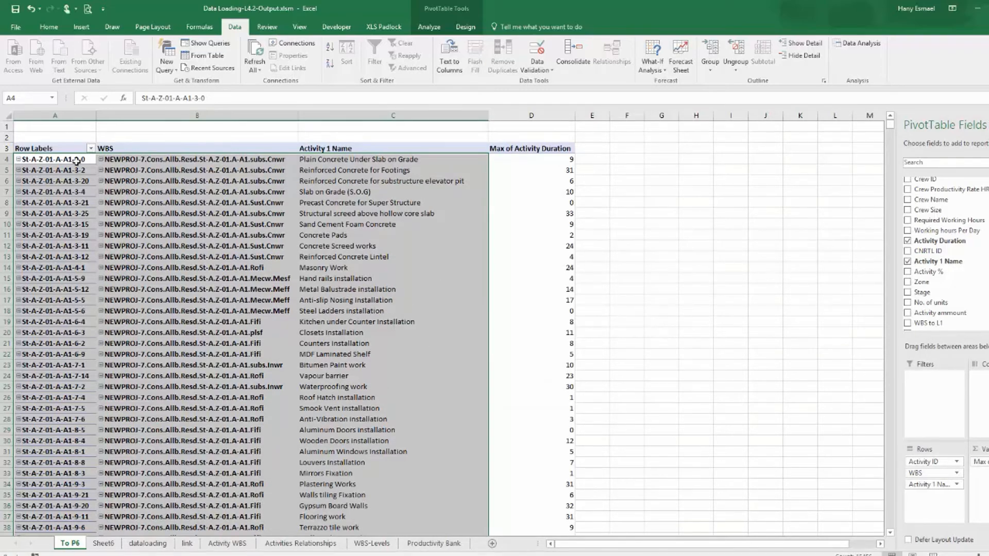
Copy the pivot table's activity data and paste it as values into a new sheet, autofitting the columns.
drag(76, 162, 535, 494)
key(ctrl+shift+Down)
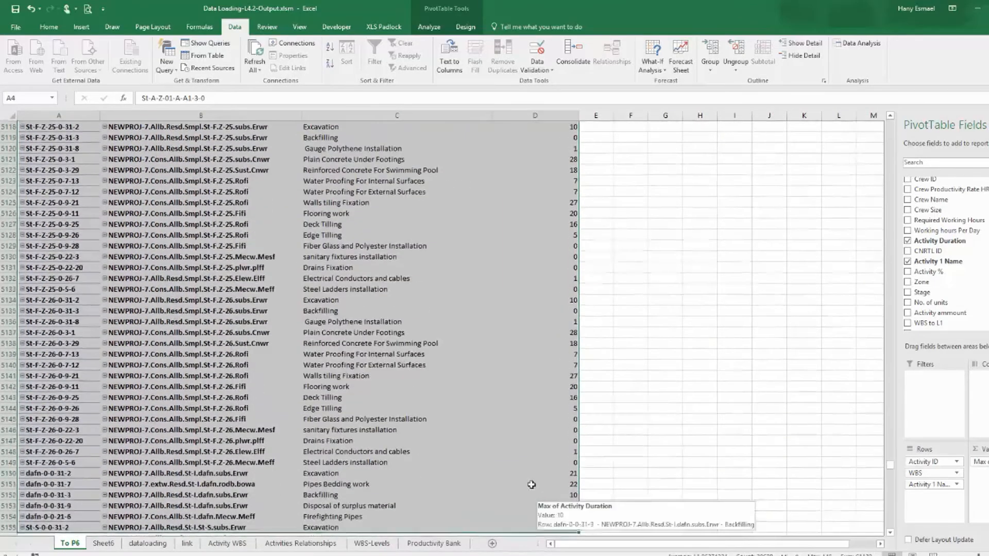
right_click(444, 308)
click(463, 314)
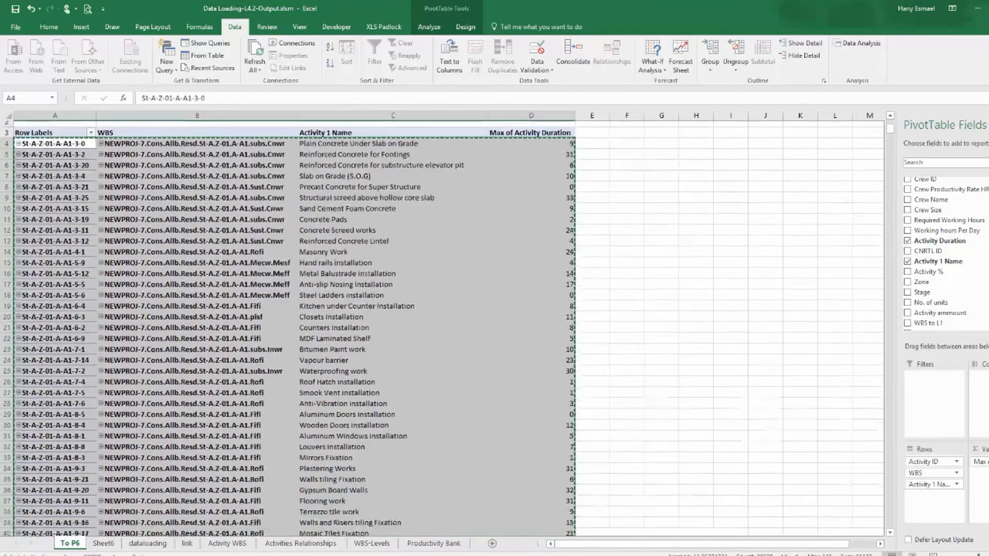
key(alt+Tab)
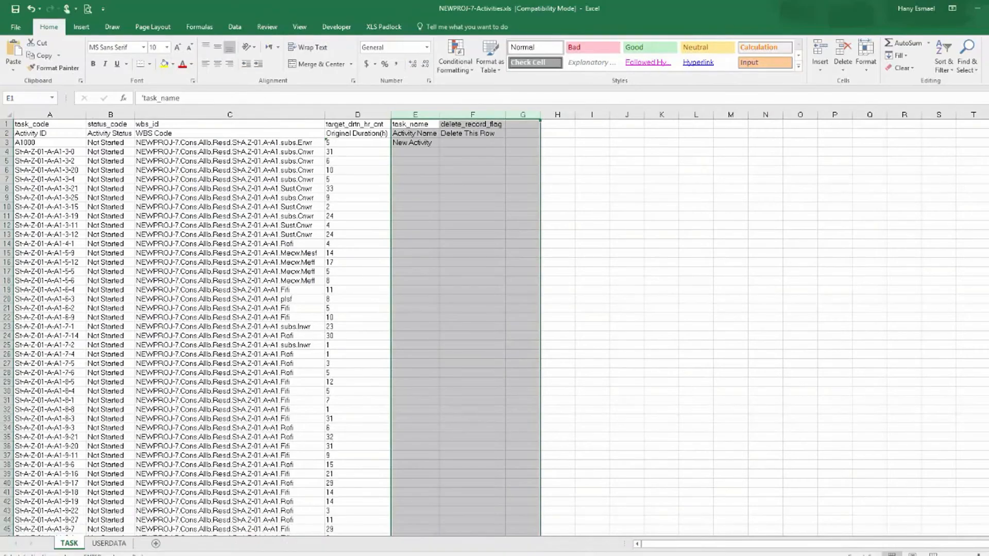
key(alt+Tab)
click(492, 543)
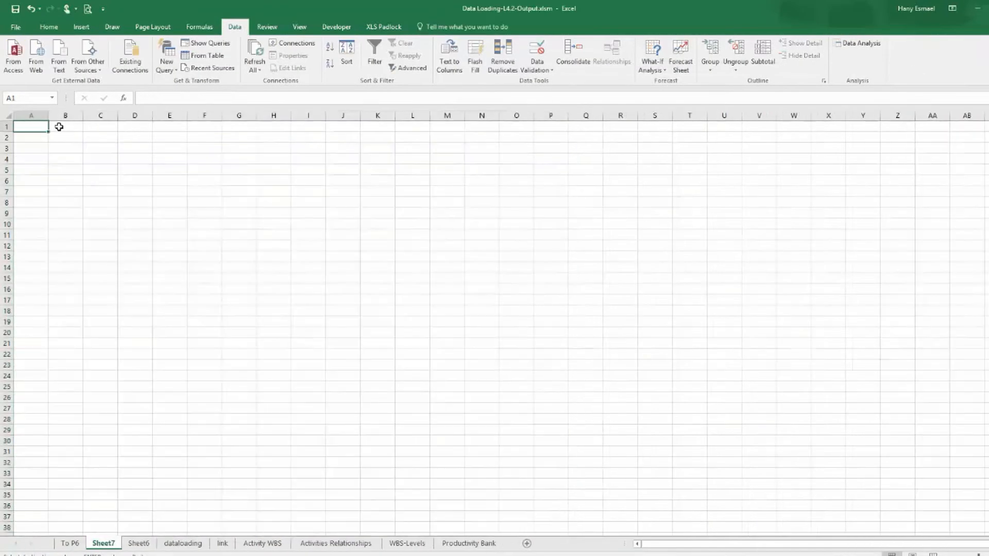
right_click(33, 125)
click(70, 164)
drag(32, 116, 146, 104)
double_click(153, 115)
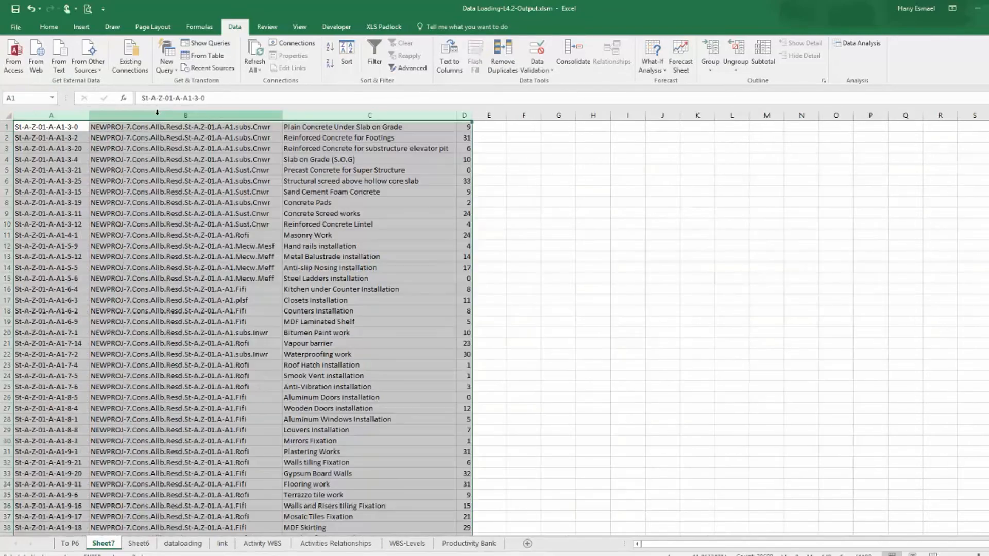
Apply a filter to the new sheet's data and show only rows with a duration of 0.
click(58, 127)
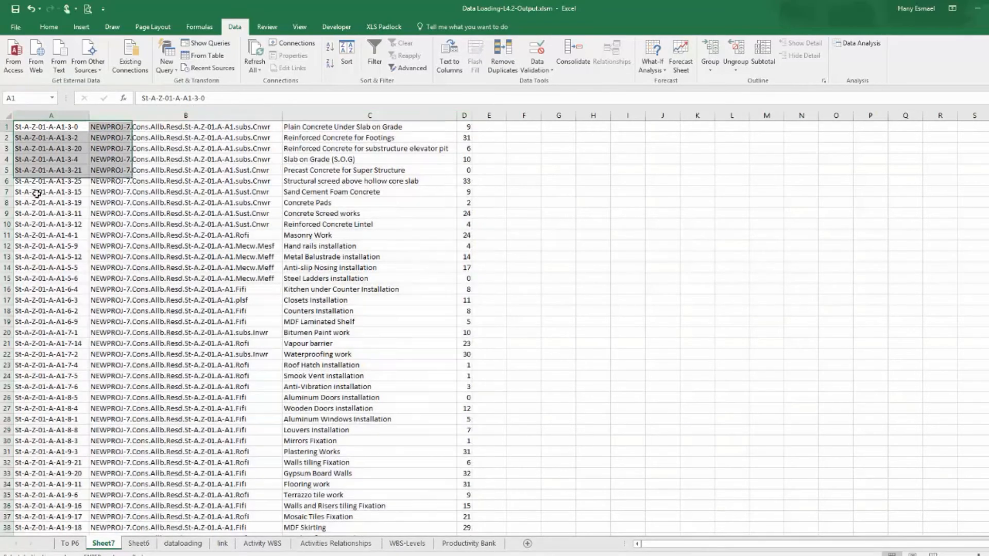
key(ctrl+shift+Down)
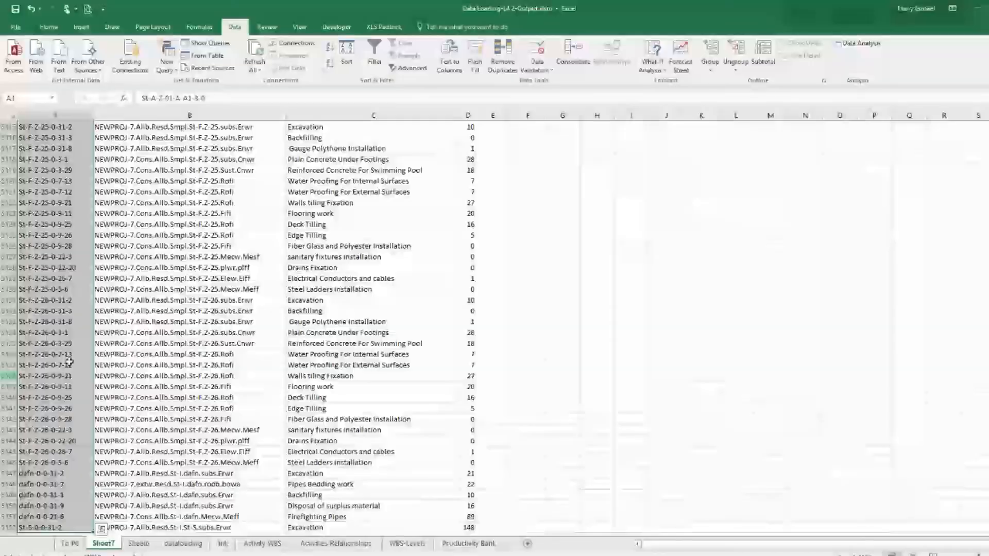
drag(84, 115, 465, 114)
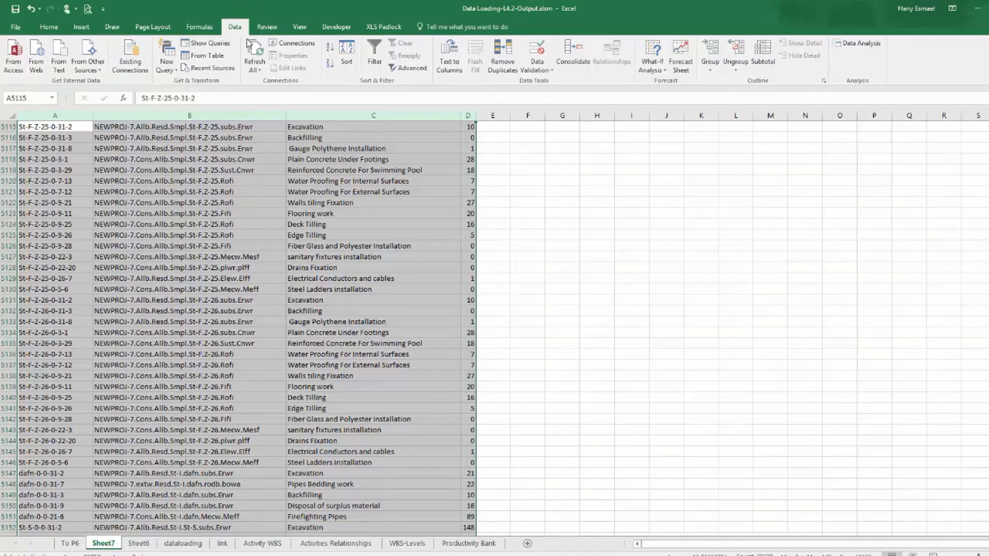
click(374, 60)
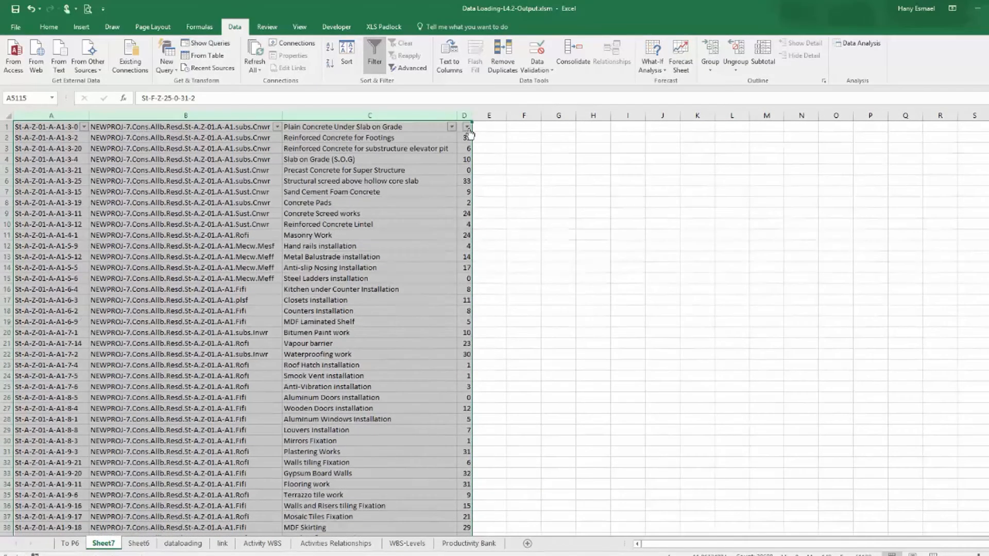
click(467, 128)
click(360, 232)
click(359, 240)
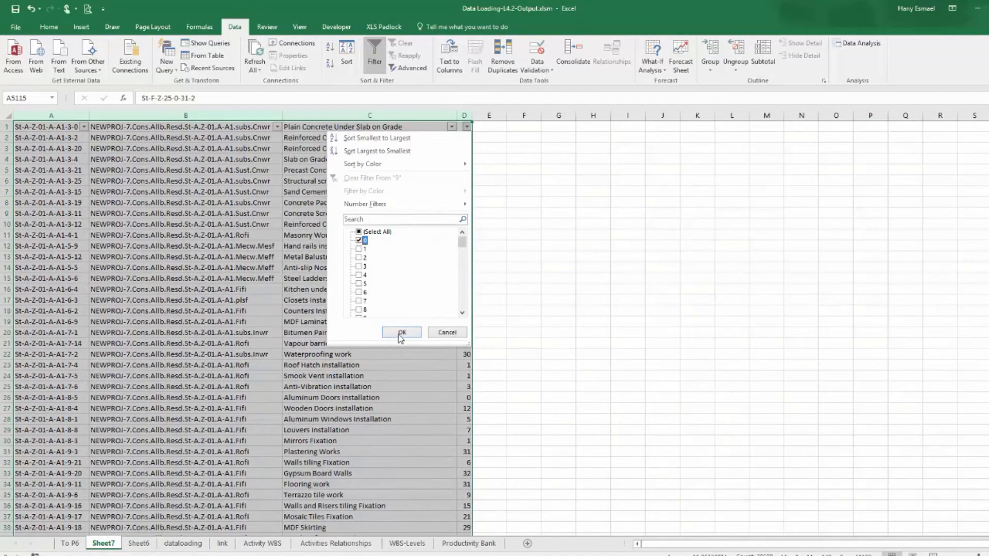
click(402, 333)
Set the filtered zero durations to 2 and fill the value down through all visible rows.
click(469, 140)
text(2)
key(Return)
click(467, 137)
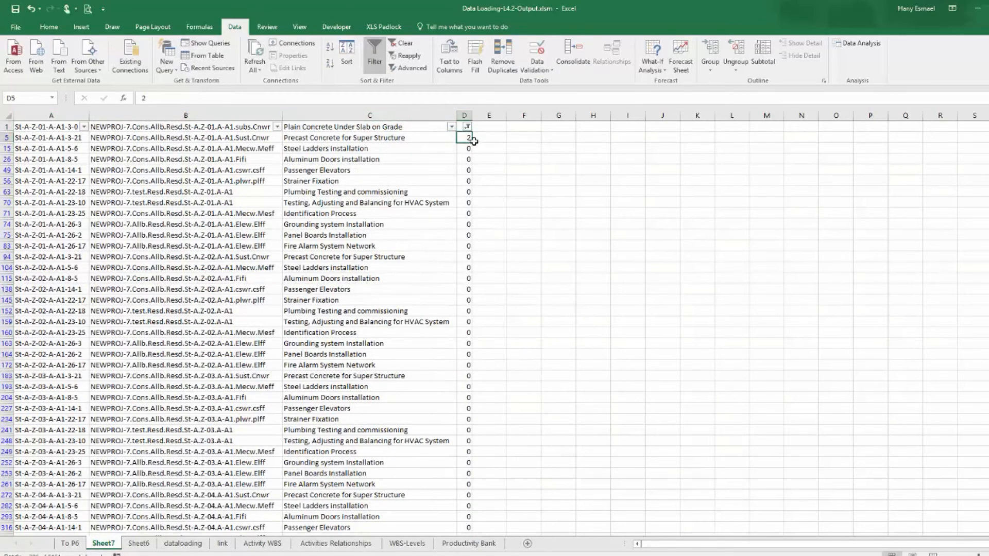
mouse_move(473, 142)
mouse_down()
mouse_move(476, 531)
mouse_move(478, 518)
mouse_up()
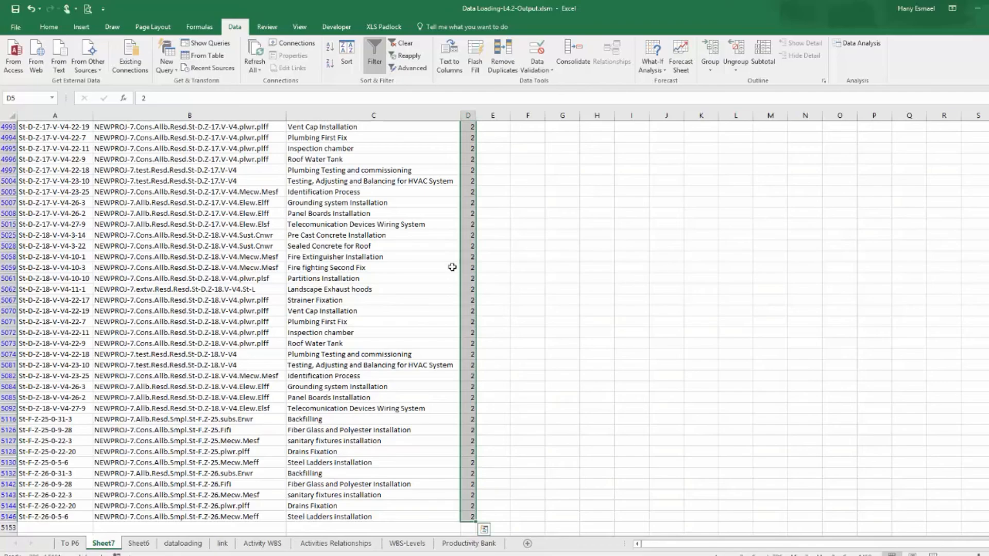
Clear the filter on Sheet7 and copy the full Activity ID column from the first row down.
scroll(451, 260, up, 6)
click(402, 44)
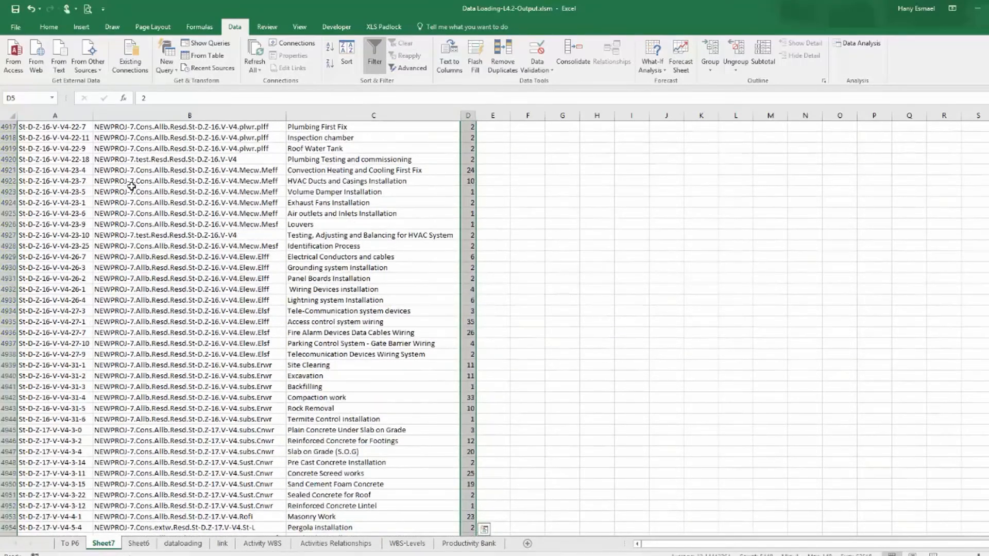
scroll(172, 236, up, 8)
drag(987, 503, 988, 129)
click(44, 130)
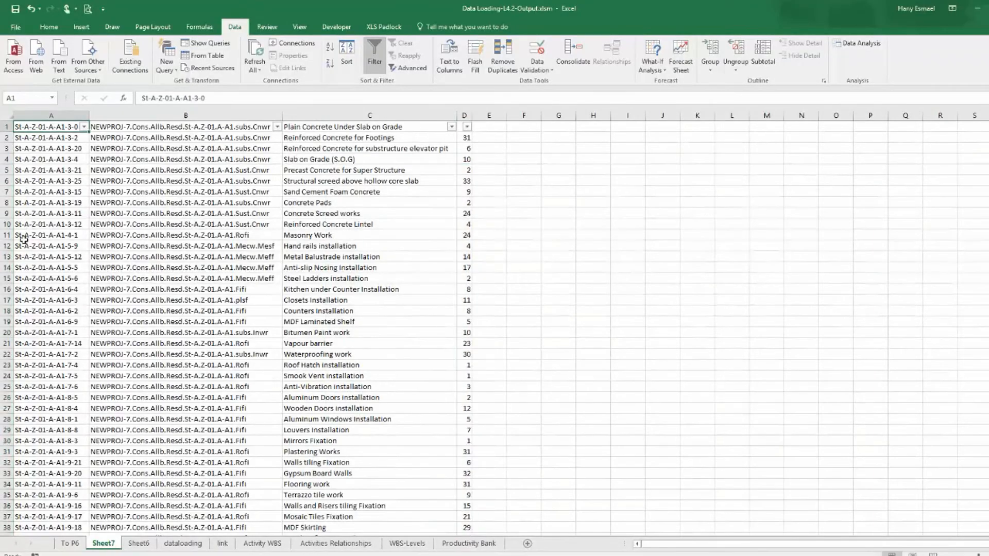
key(ctrl+shift+Down)
key(ctrl+c)
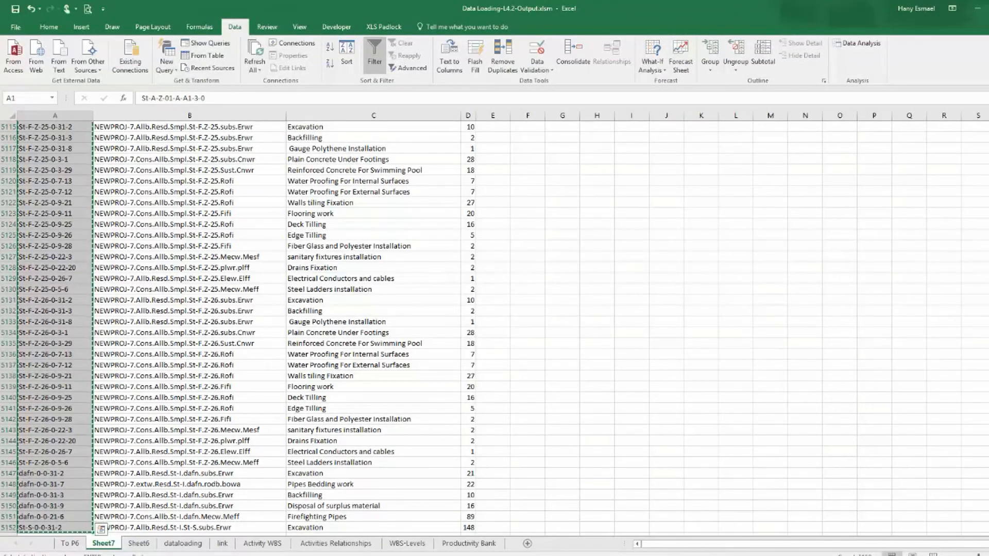
Paste the Activity IDs as values into the task_code column of the TASK sheet starting at row 4.
key(alt+Tab)
right_click(49, 151)
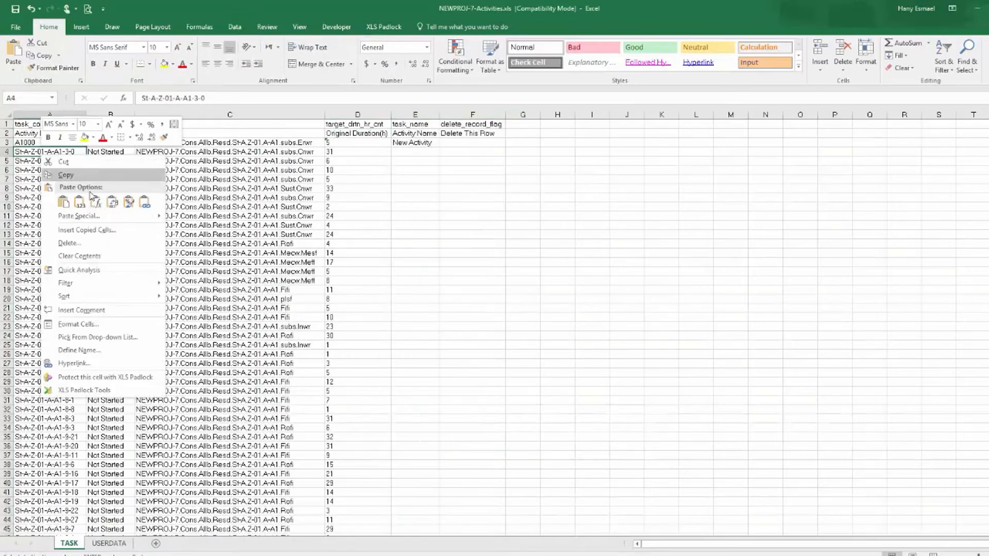
click(72, 202)
drag(988, 129, 988, 528)
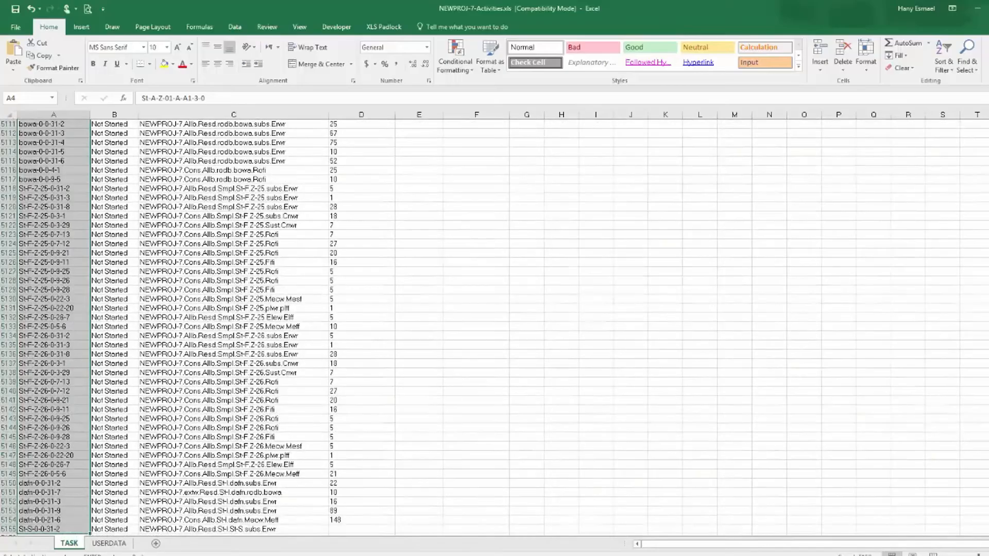
scroll(644, 464, down, 4)
scroll(244, 337, up, 20)
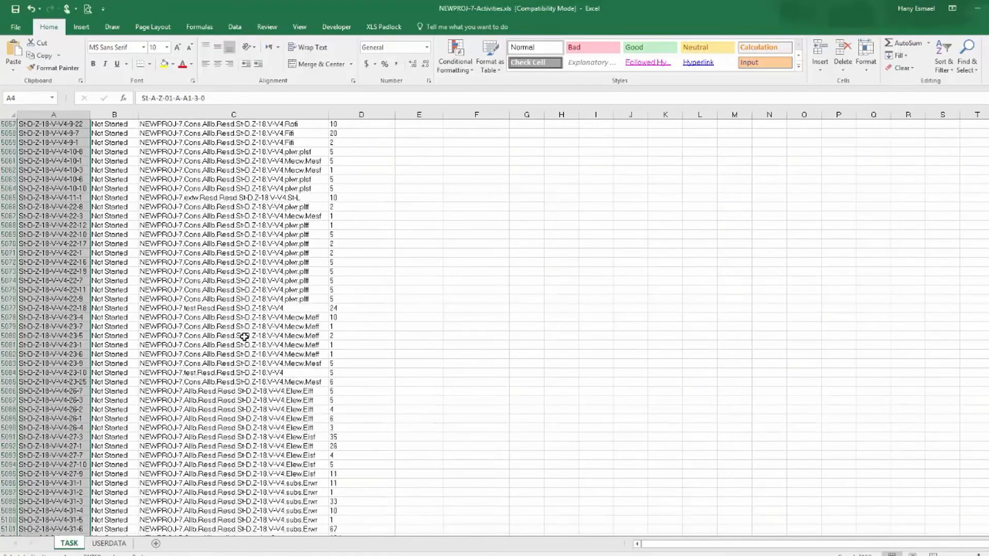
scroll(245, 336, up, 20)
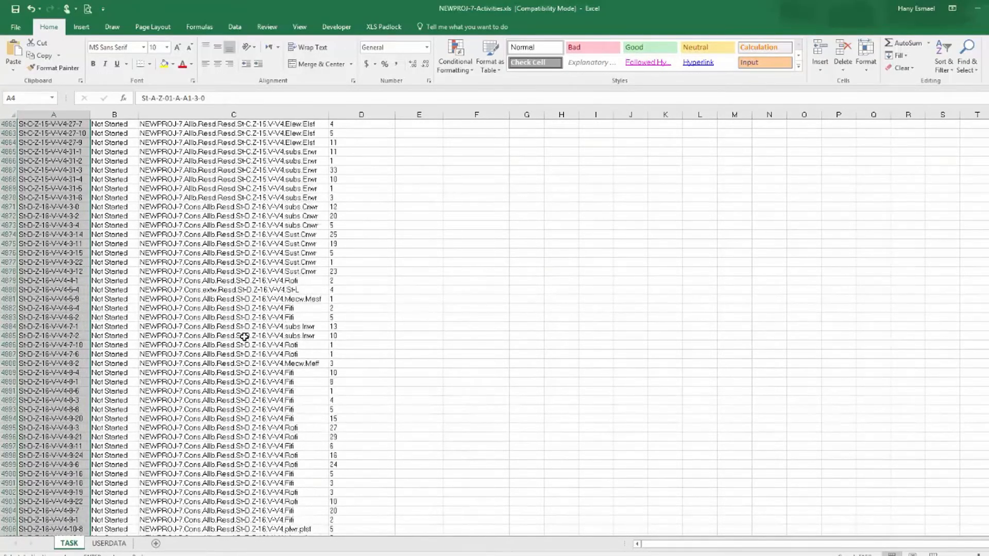
scroll(787, 120, up, 20)
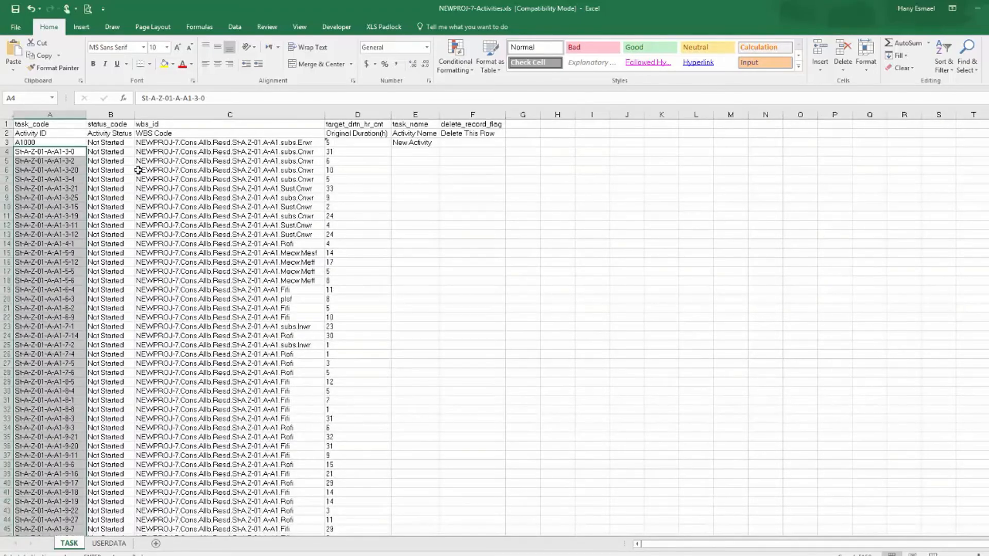
click(155, 152)
Copy the full WBS code column from Sheet7.
key(alt+Tab)
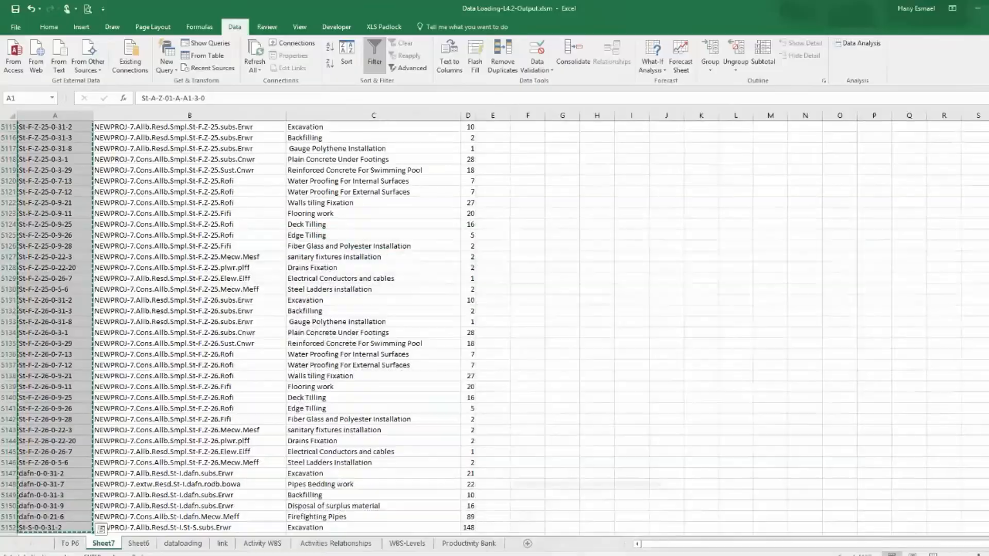
scroll(162, 128, up, 18)
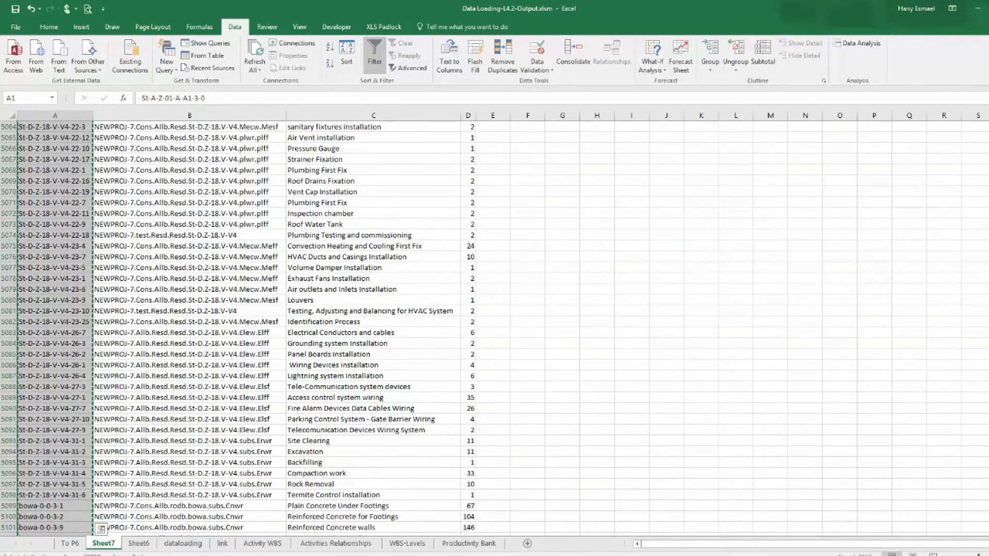
drag(988, 522, 988, 263)
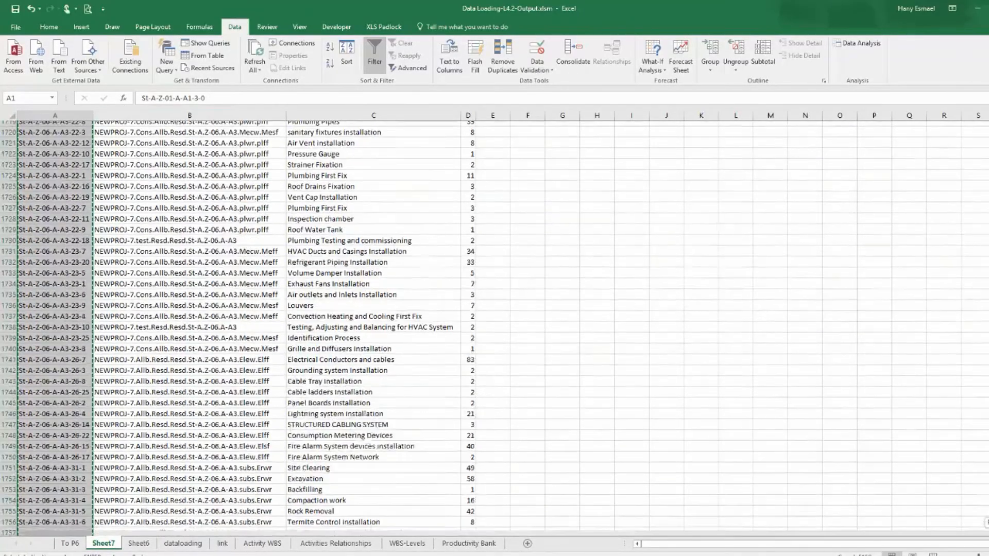
click(134, 128)
key(ctrl+shift+Down)
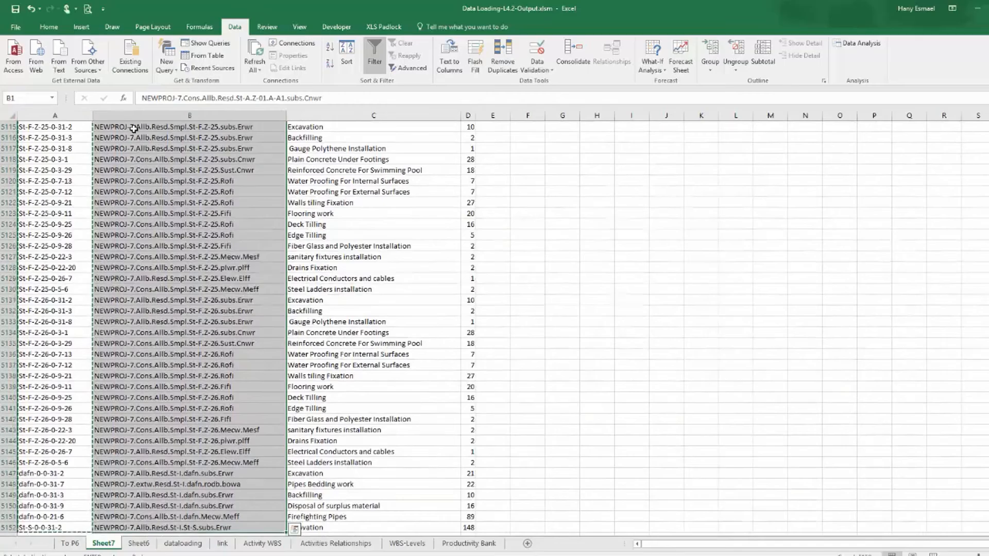
right_click(134, 128)
click(157, 150)
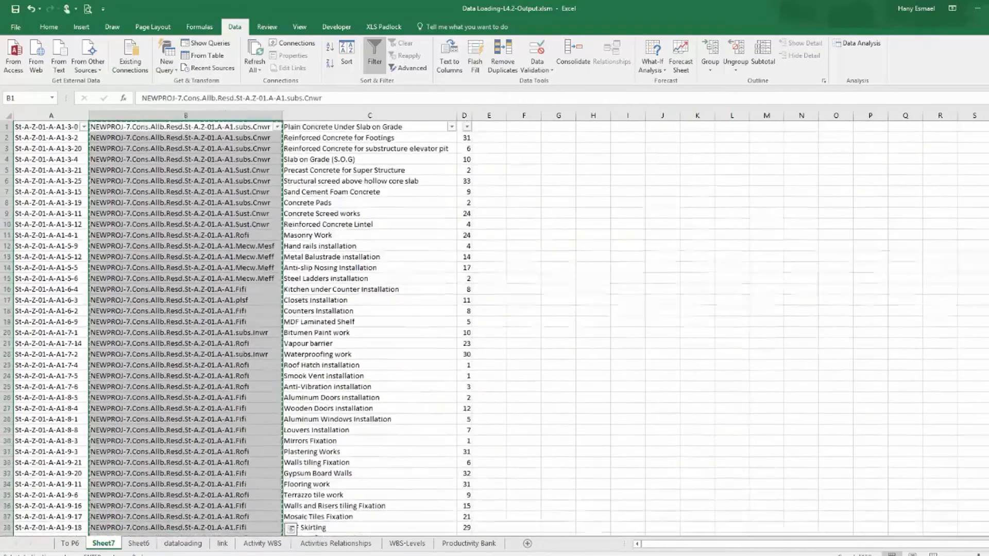
Paste the WBS codes as values into the wbs_id column of the TASK sheet from row 4 and autofit it.
key(alt+Tab)
click(477, 525)
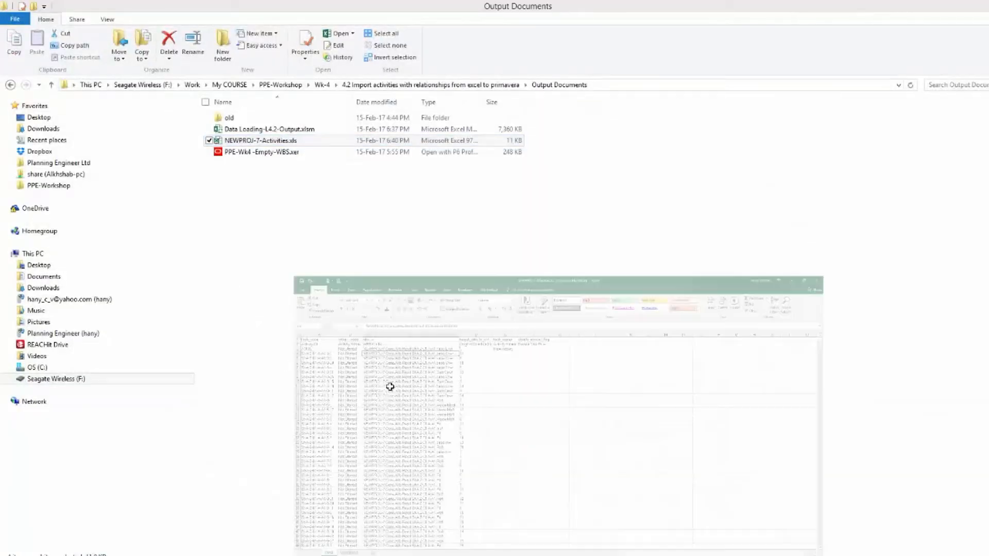
right_click(170, 150)
click(213, 198)
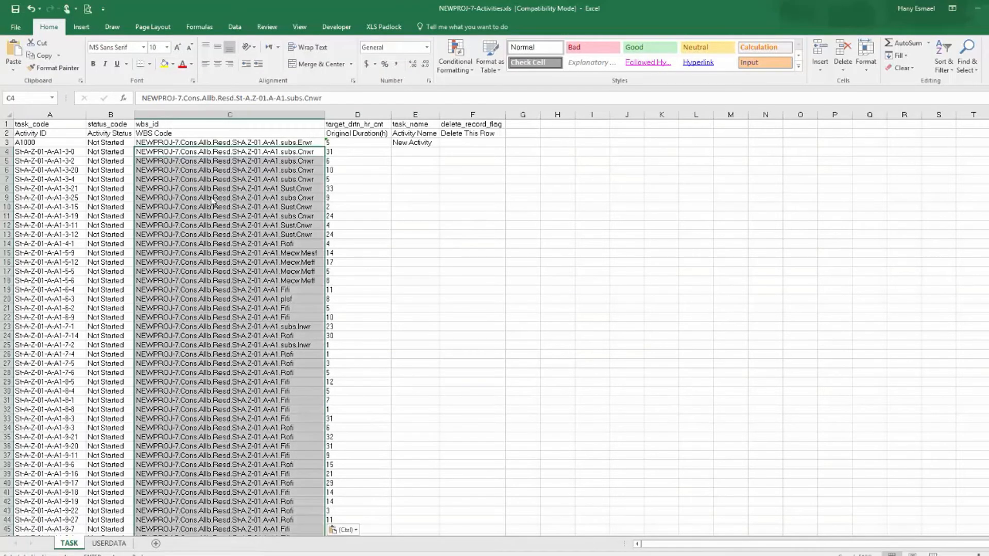
double_click(325, 115)
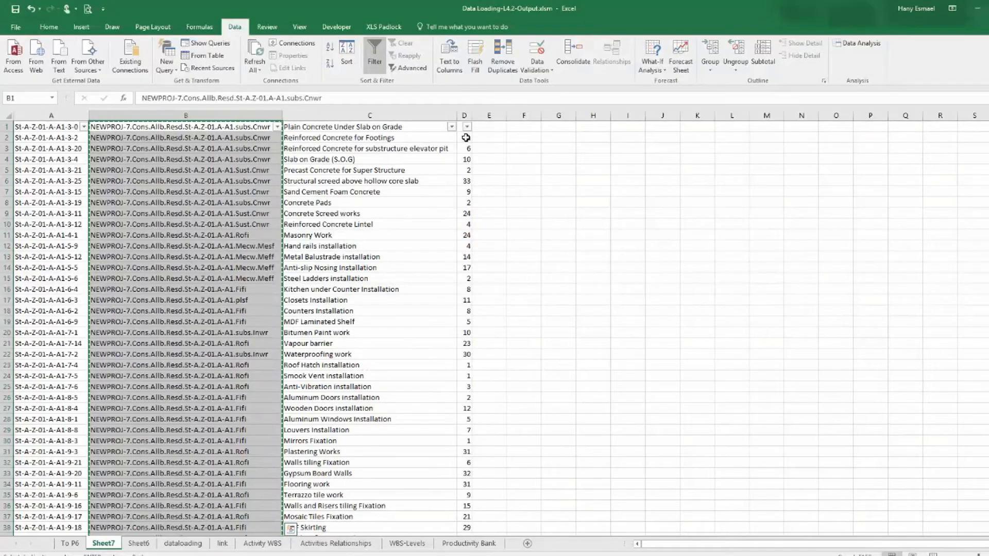
Copy the duration column from Sheet7 and paste it as values into the Original Duration column from row 4.
click(460, 127)
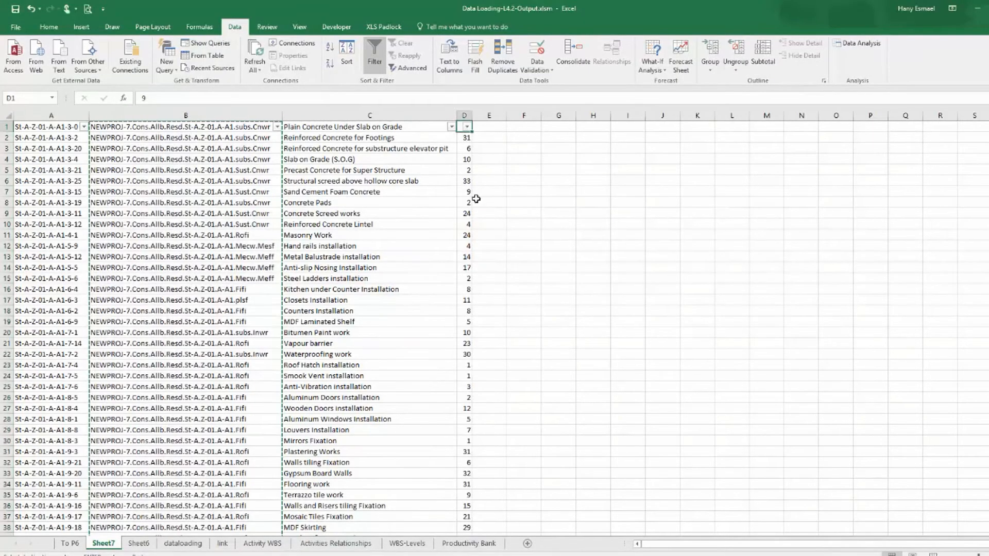
key(ctrl+shift+Down)
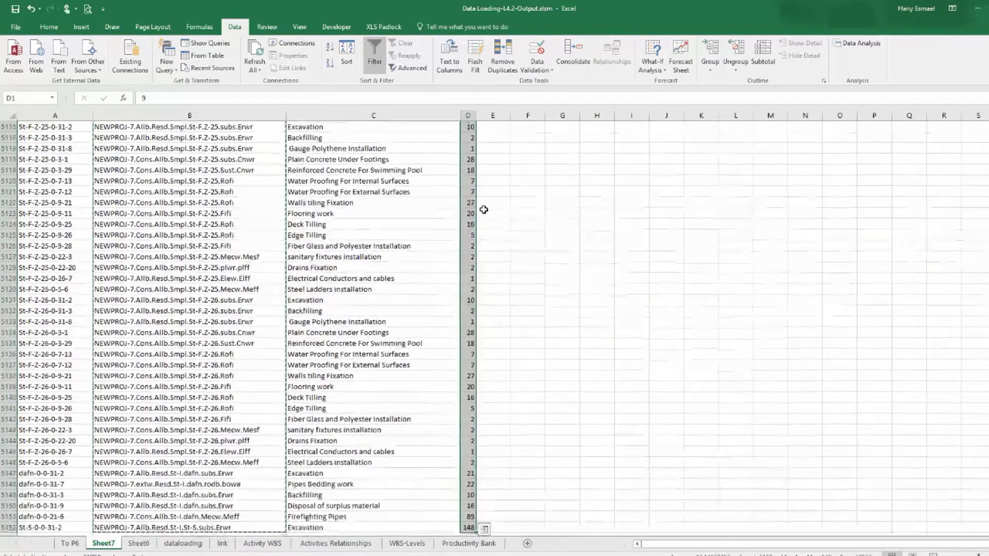
key(ctrl+c)
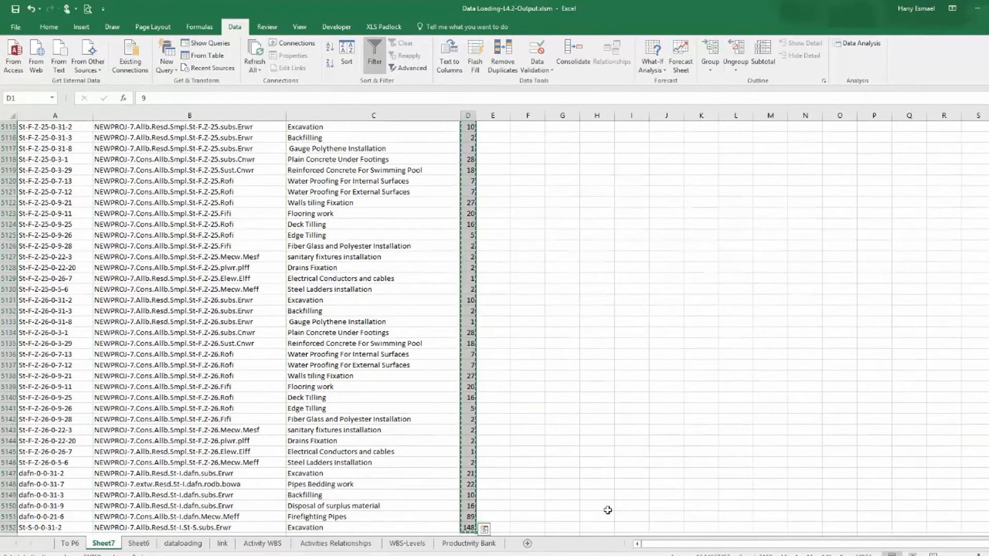
key(alt+Tab)
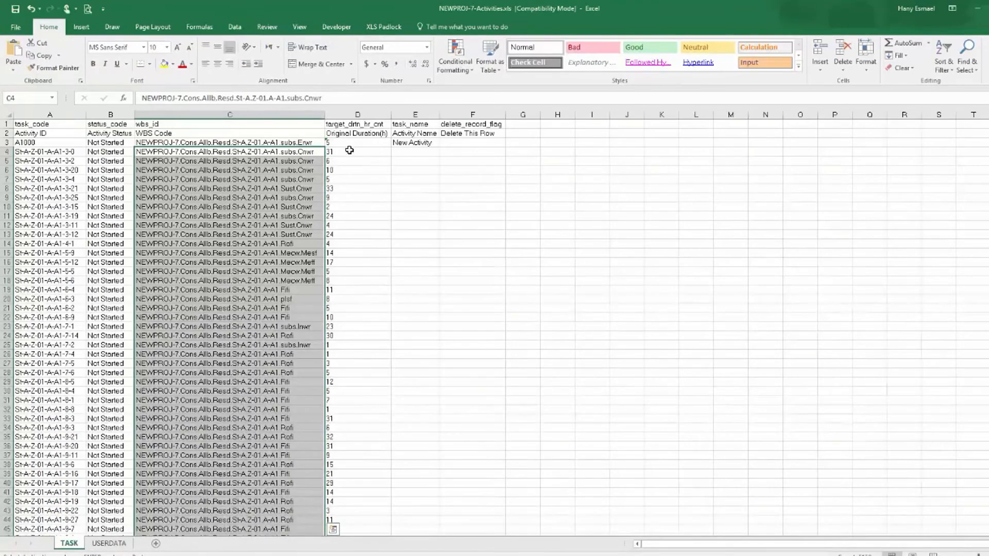
click(350, 148)
right_click(350, 149)
click(388, 193)
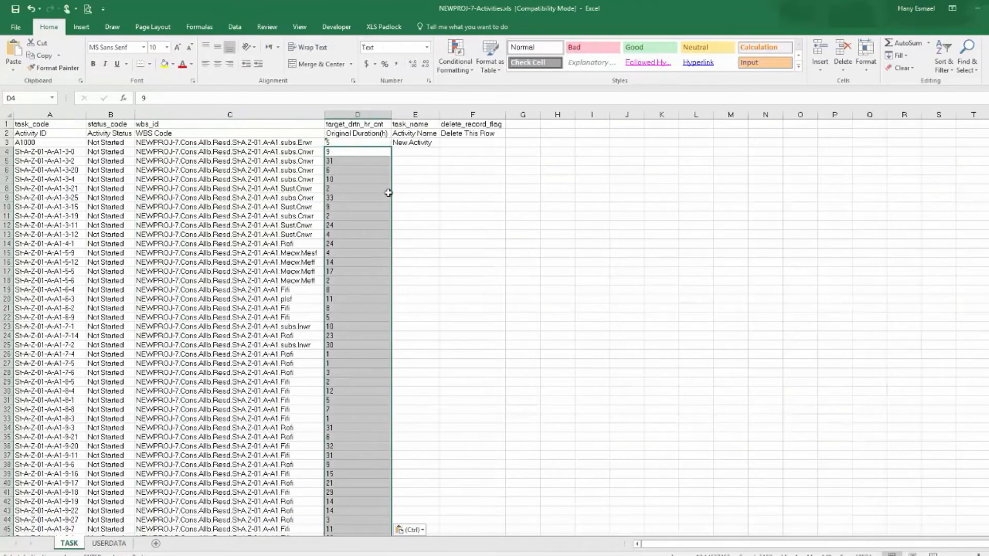
Copy the activity names from Sheet7 and paste them as values into the Activity Name column from row 4, autofitting it.
key(alt+Tab)
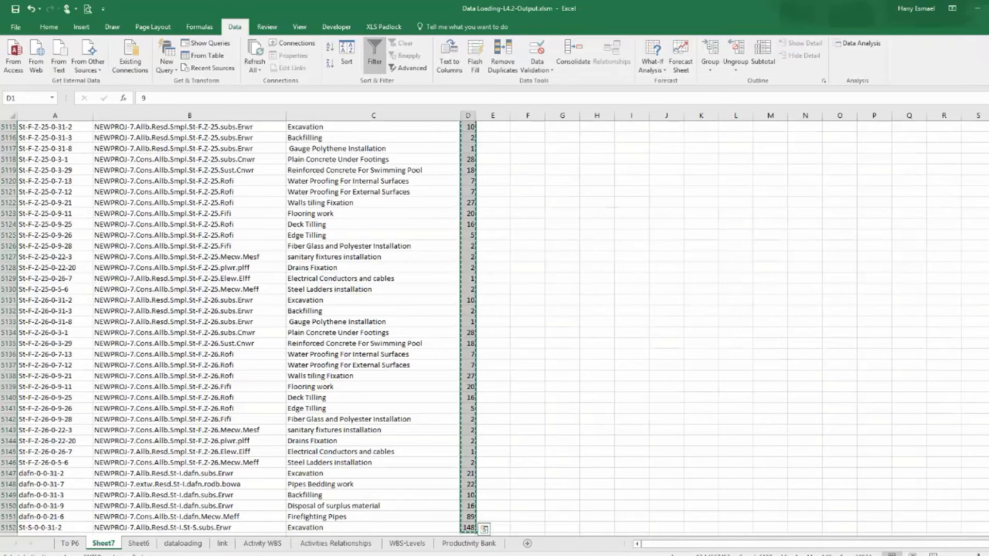
scroll(237, 324, up, 18)
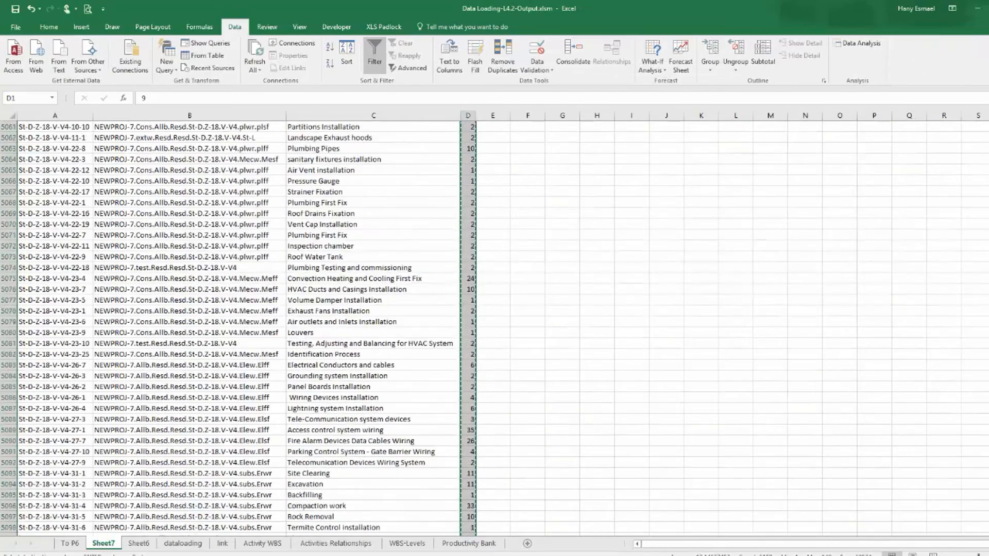
drag(988, 521, 988, 127)
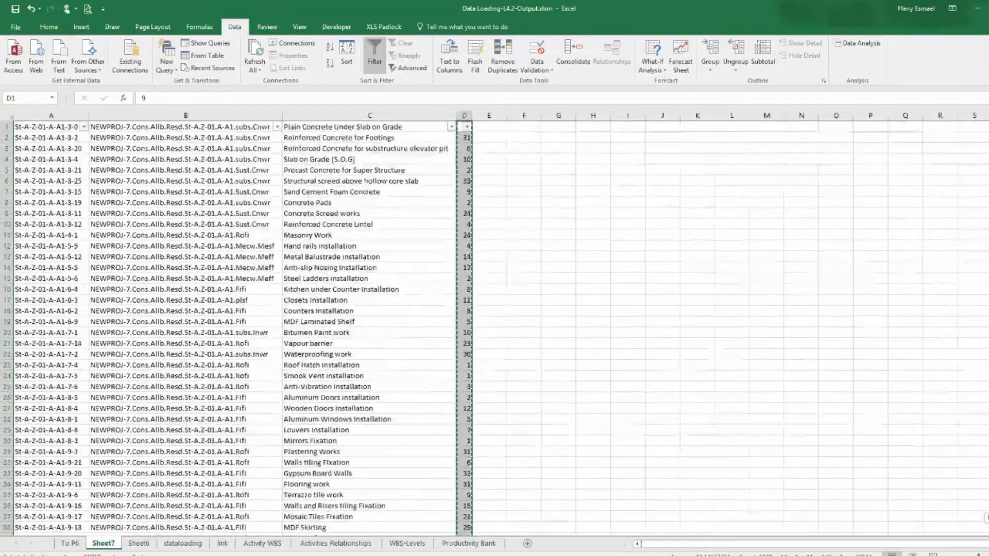
click(377, 127)
key(ctrl+shift+Down)
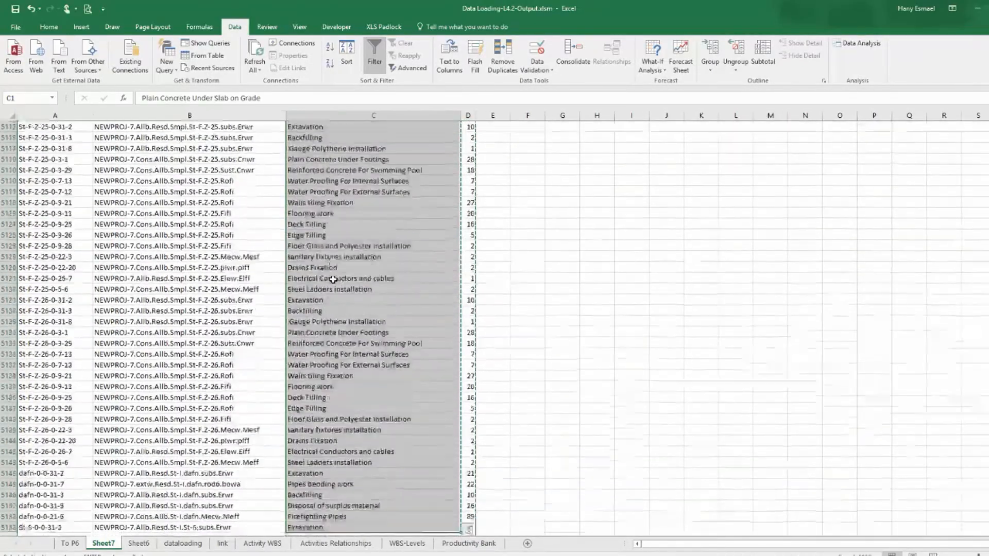
key(ctrl+c)
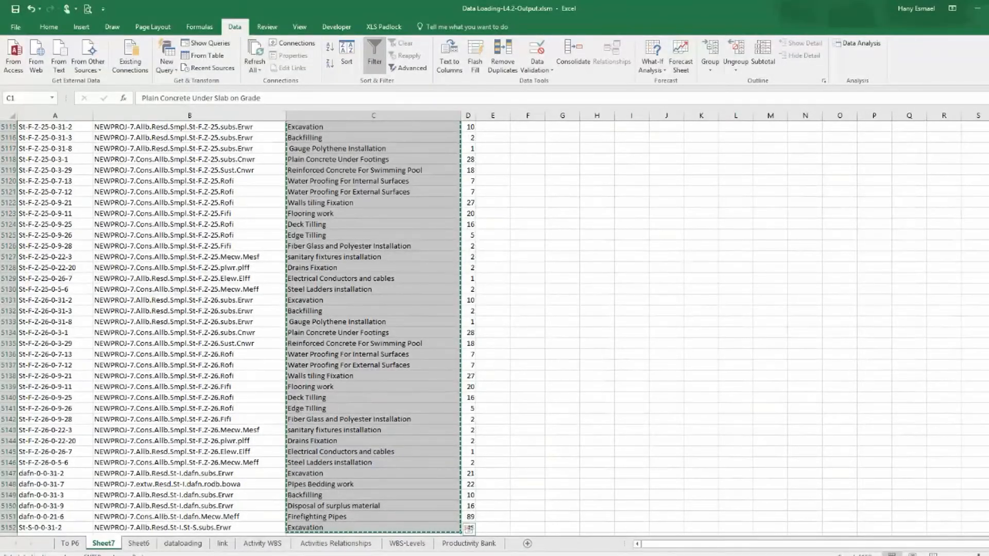
key(alt+Tab)
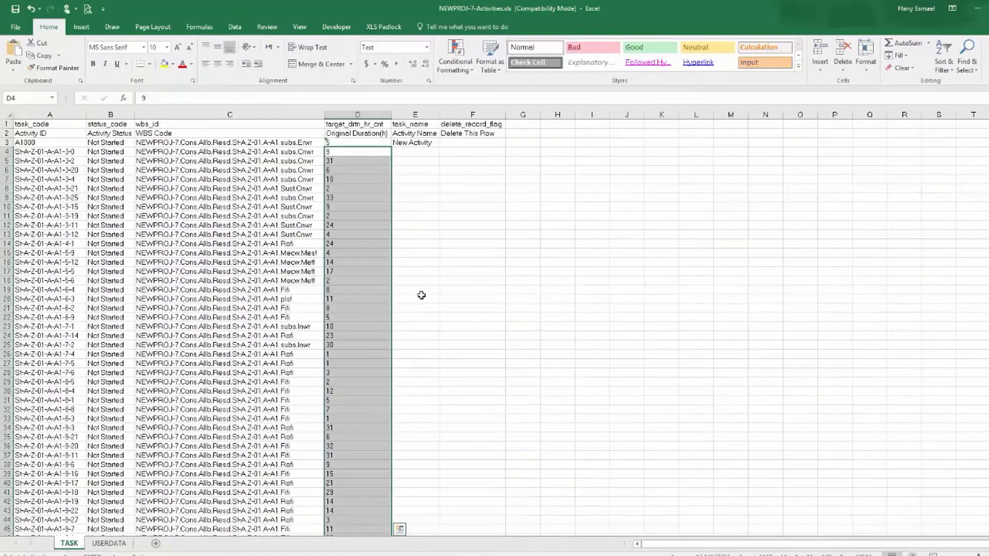
right_click(421, 149)
click(448, 195)
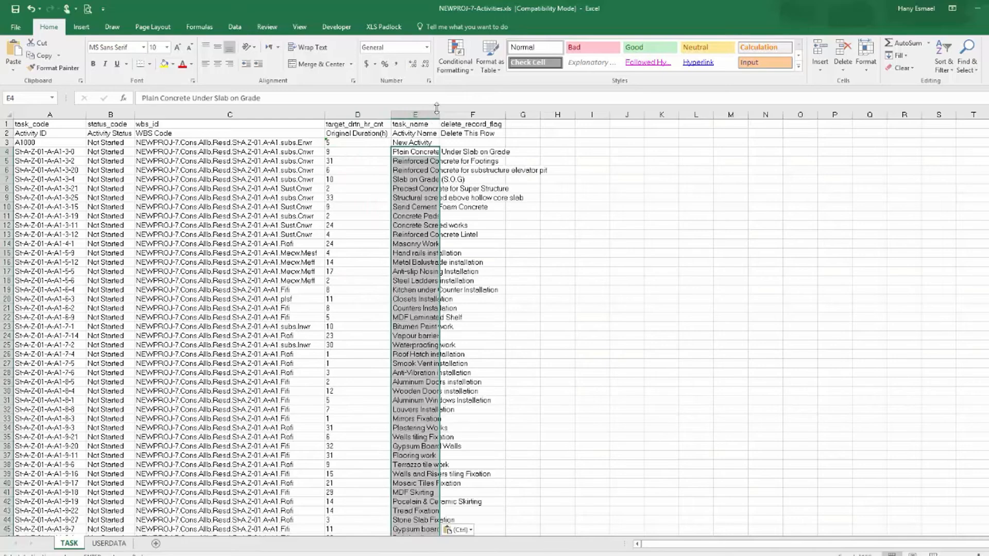
double_click(441, 115)
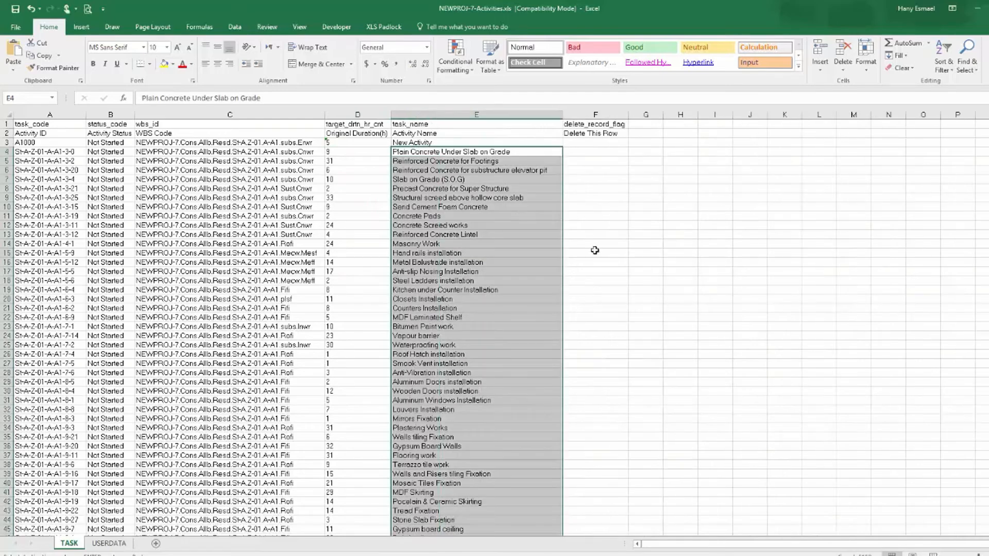
click(384, 111)
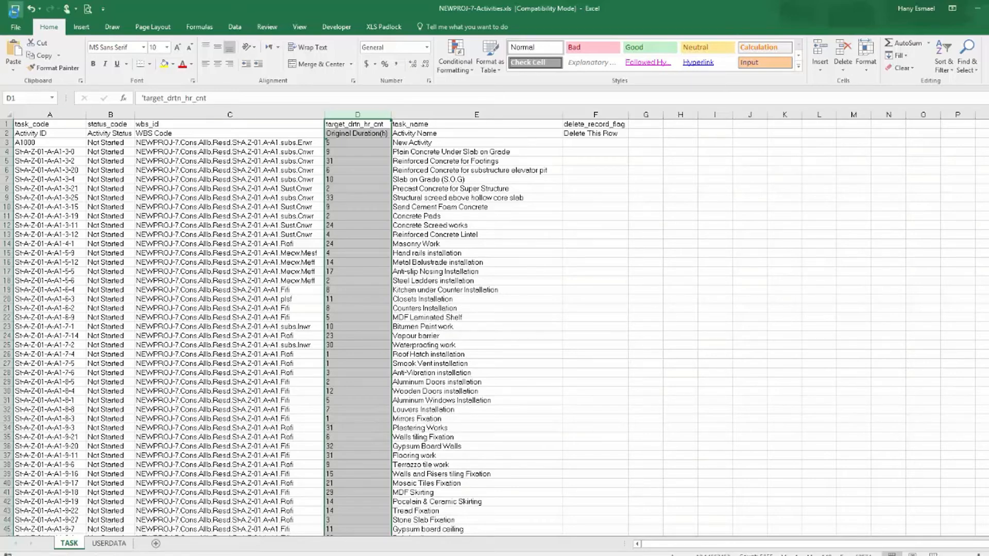
click(222, 254)
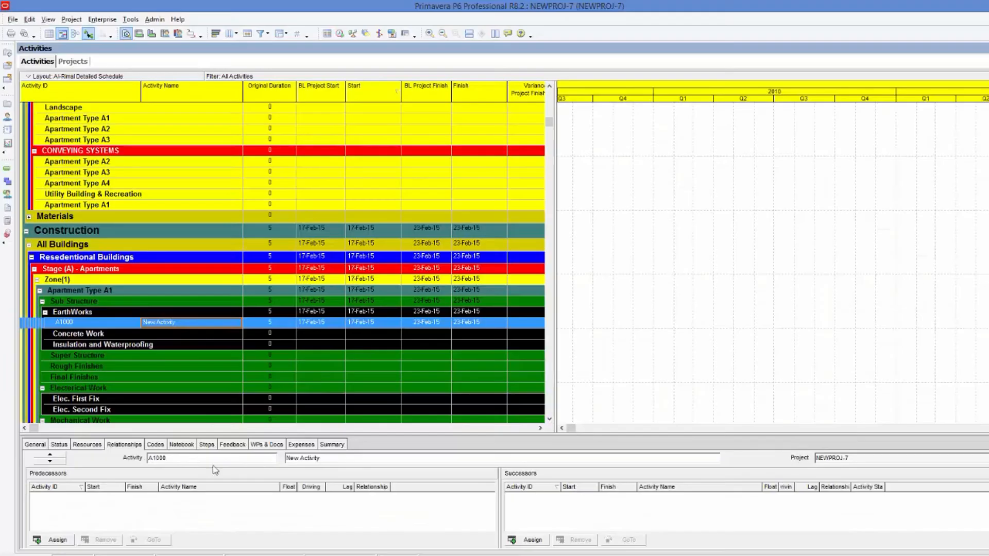
Start an Excel import in Primavera P6 and choose the NEWPROJ-7-Activities.xls file in the Wk-4 4.2 Output Documents folder.
click(12, 20)
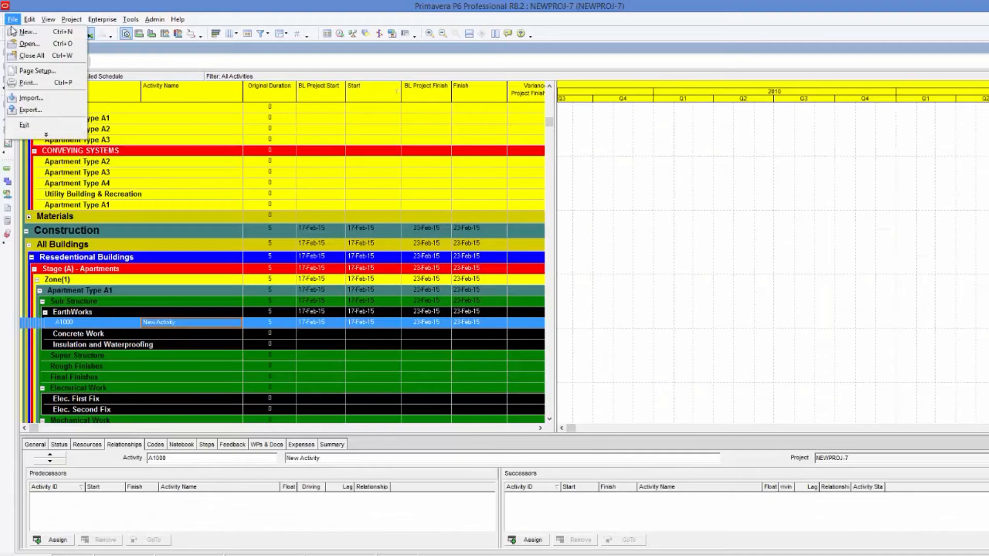
click(37, 98)
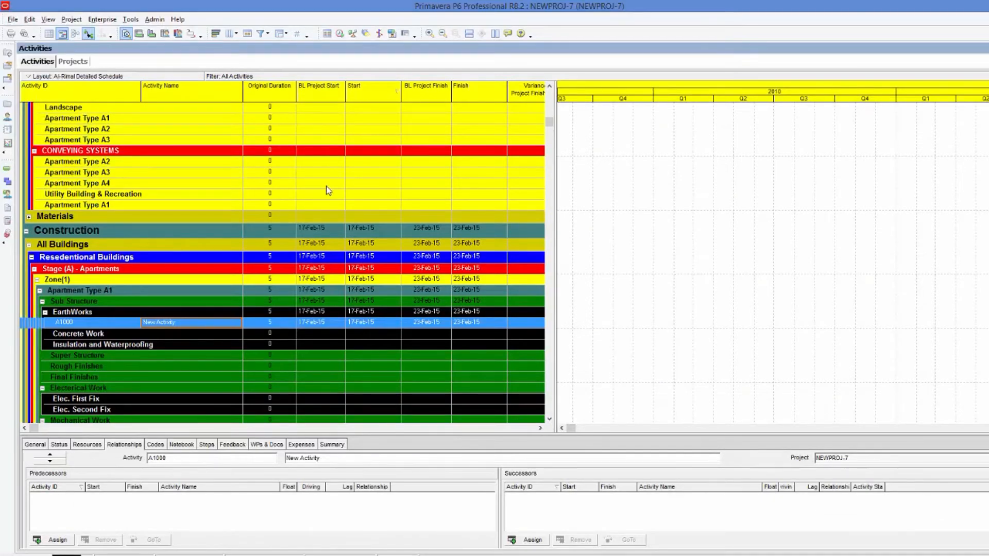
click(421, 303)
click(571, 381)
click(579, 328)
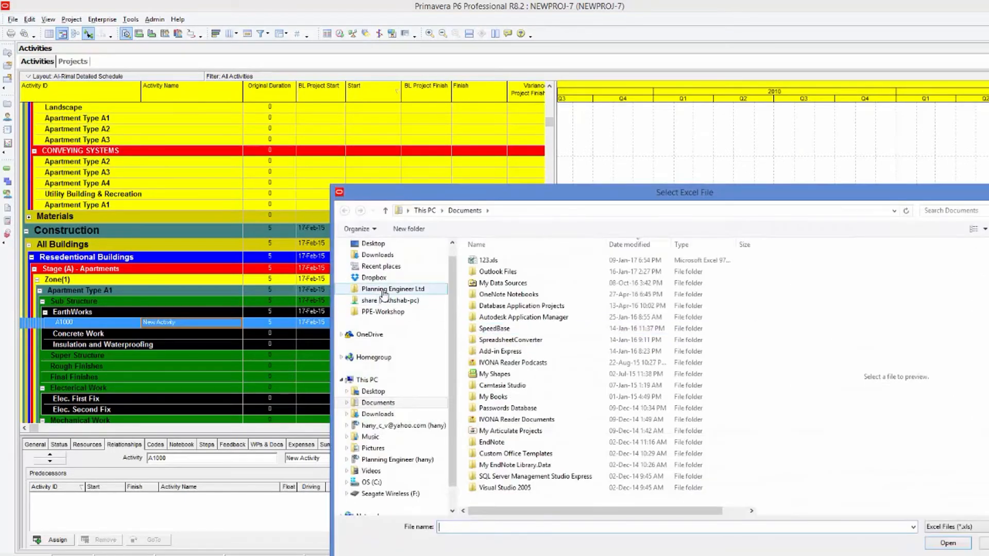
click(382, 311)
click(497, 307)
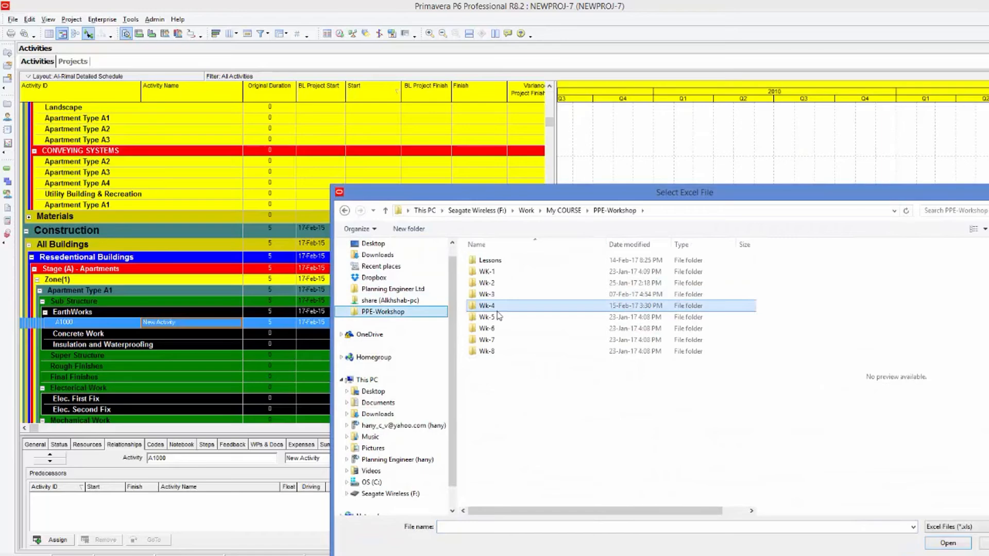
double_click(497, 308)
double_click(509, 273)
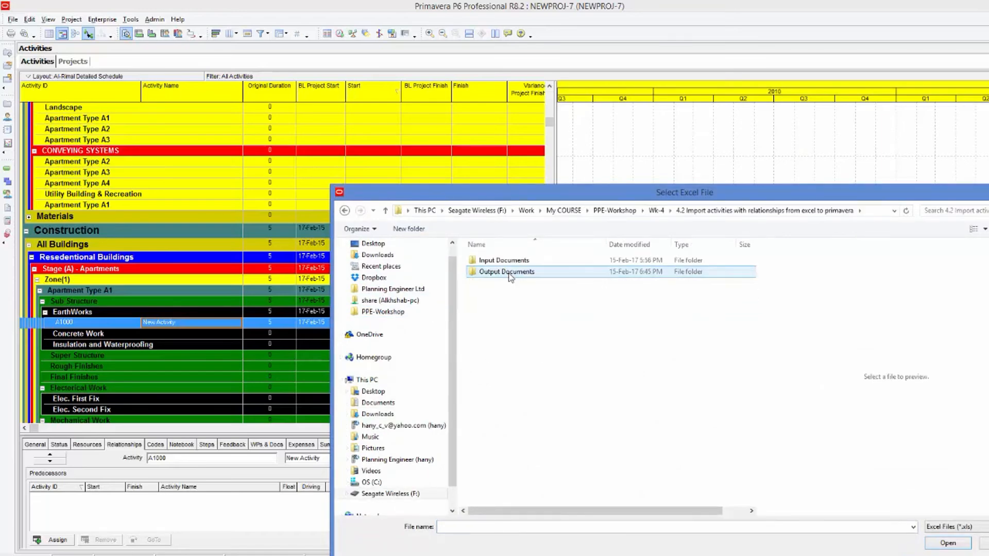
double_click(509, 272)
double_click(509, 272)
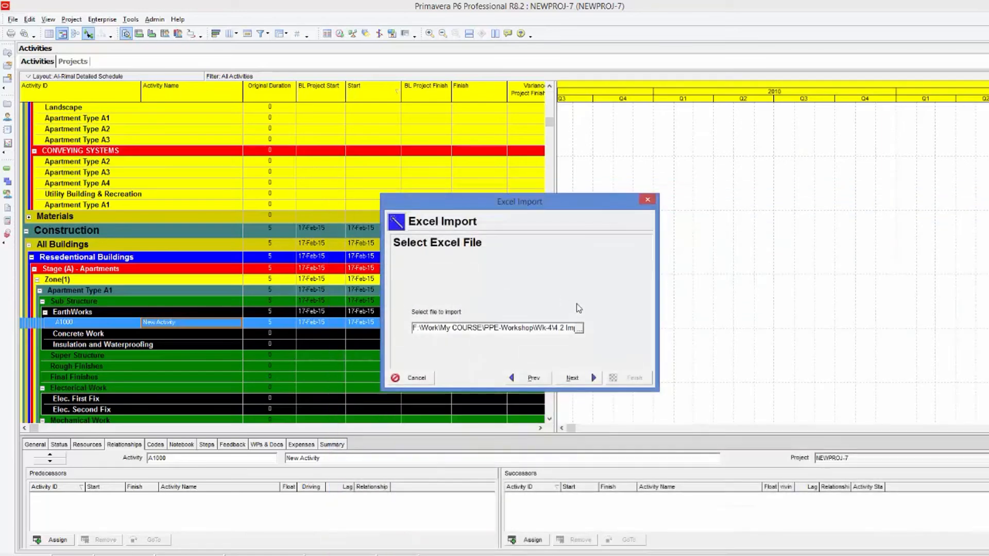
Set the import to update the existing project NEWPROJ-7, finish the import and close the result.
click(572, 378)
click(427, 285)
click(572, 377)
click(594, 299)
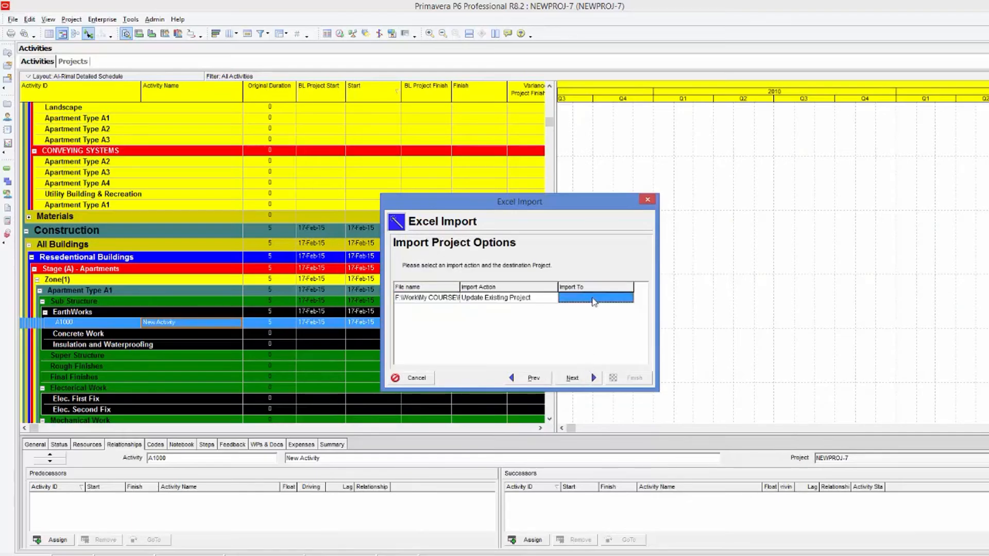
click(628, 298)
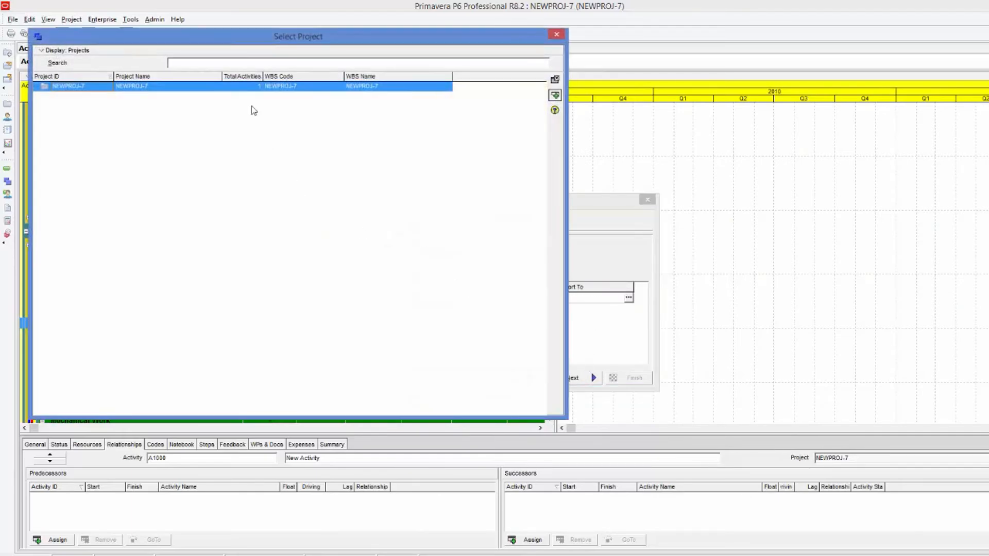
double_click(285, 86)
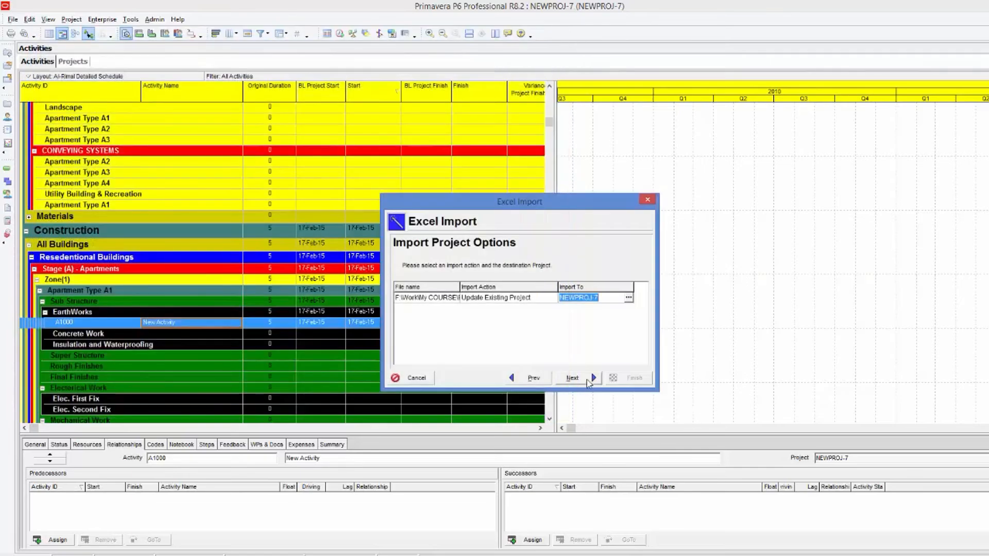
click(588, 381)
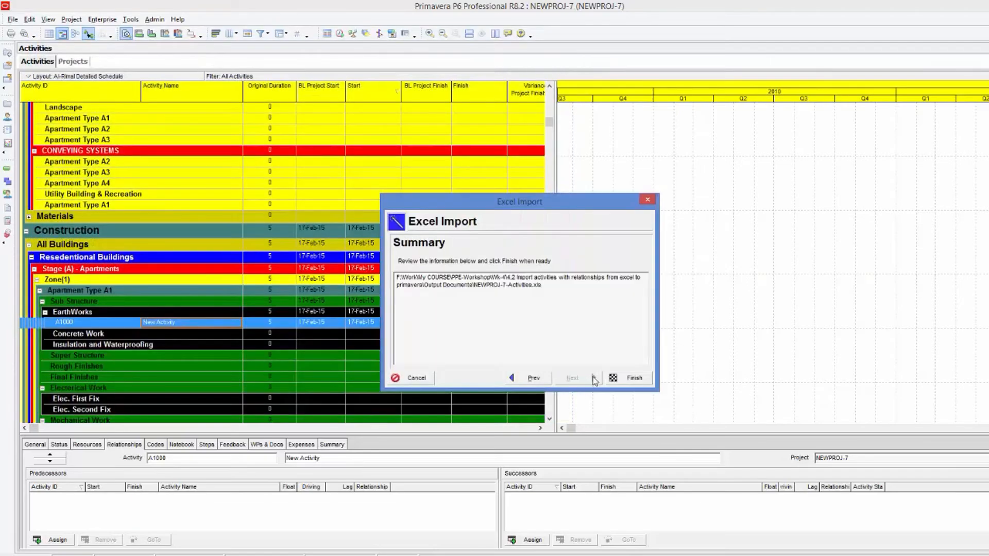
click(633, 380)
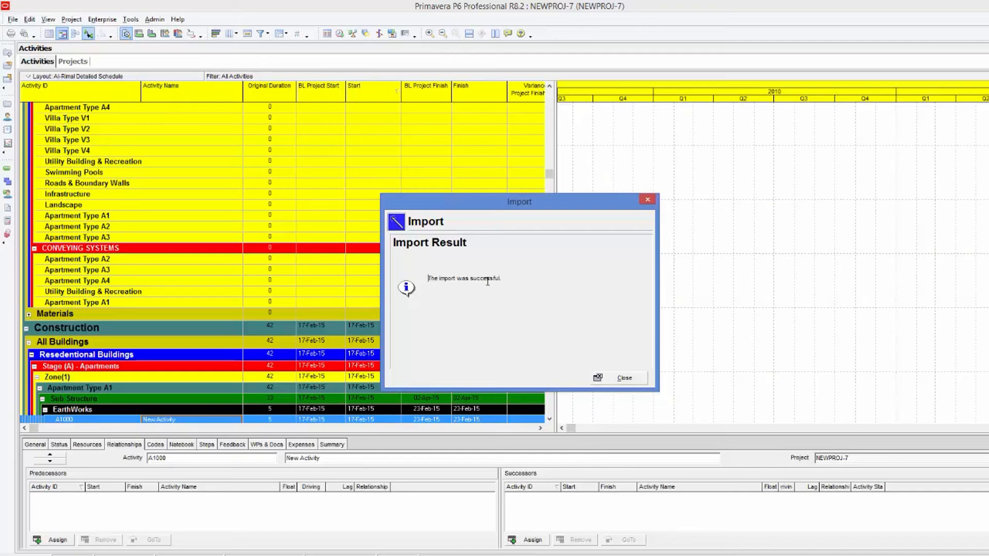
click(621, 379)
Scroll through the imported activities in the WBS-grouped activity table to review them.
scroll(444, 287, down, 5)
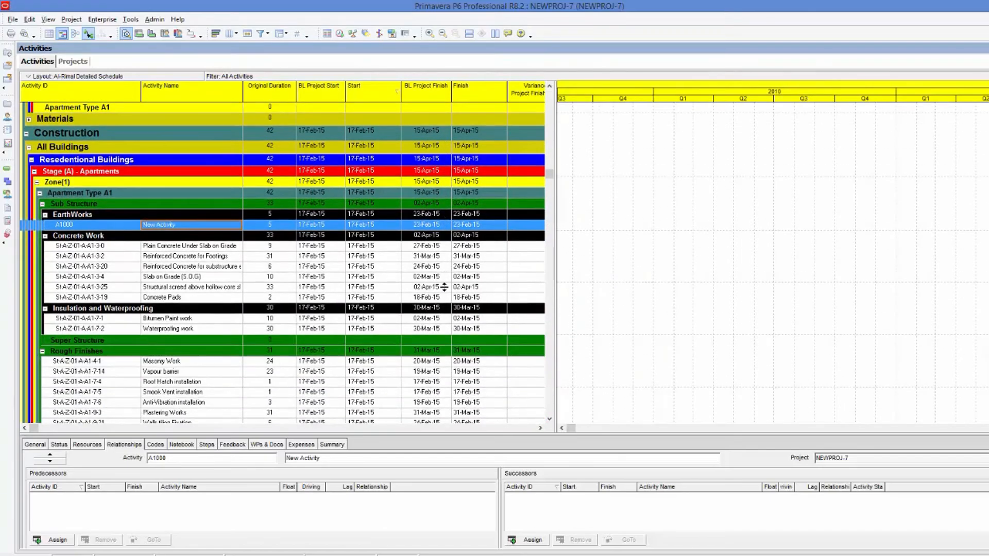
scroll(444, 287, down, 5)
scroll(444, 292, down, 6)
scroll(444, 293, down, 5)
scroll(444, 294, down, 7)
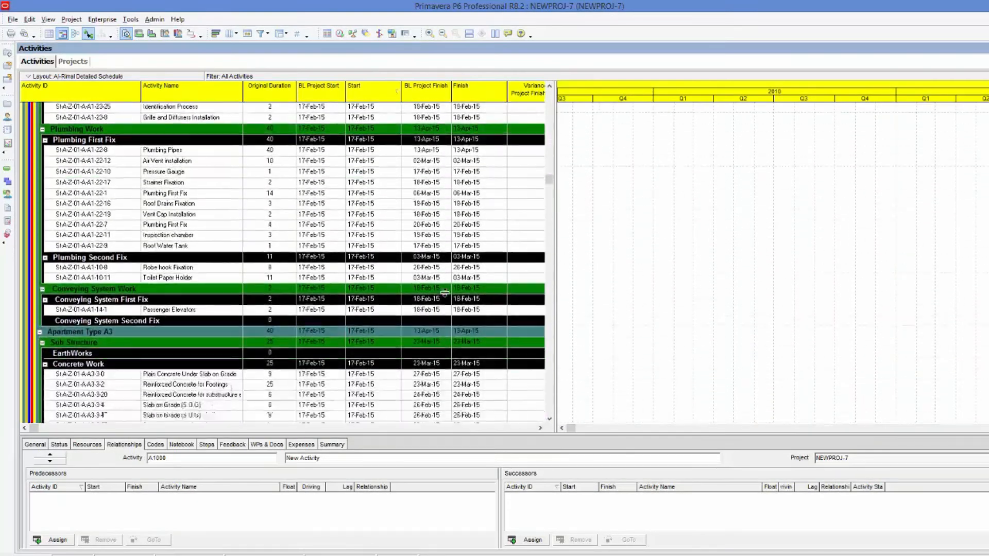
scroll(444, 292, down, 10)
scroll(444, 292, down, 10)
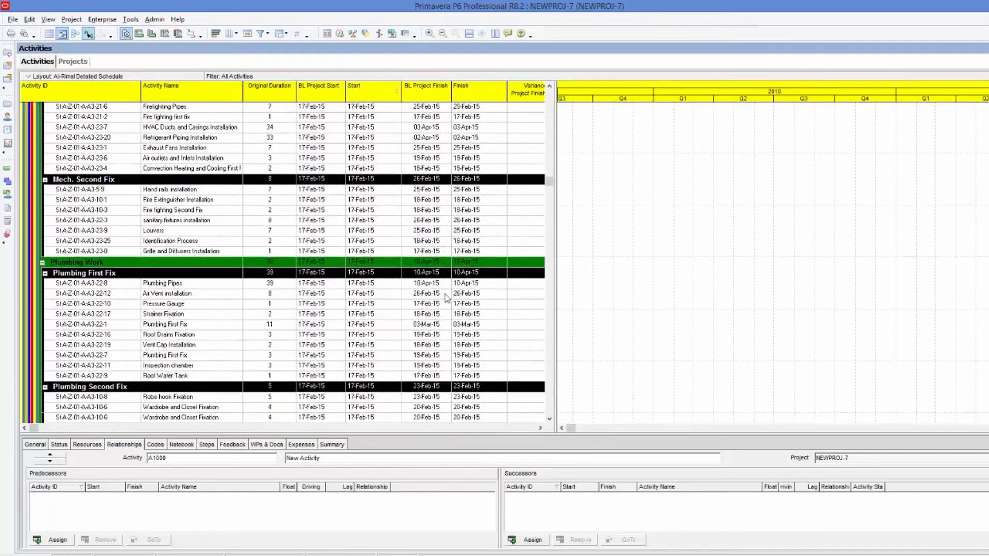
scroll(446, 297, down, 3)
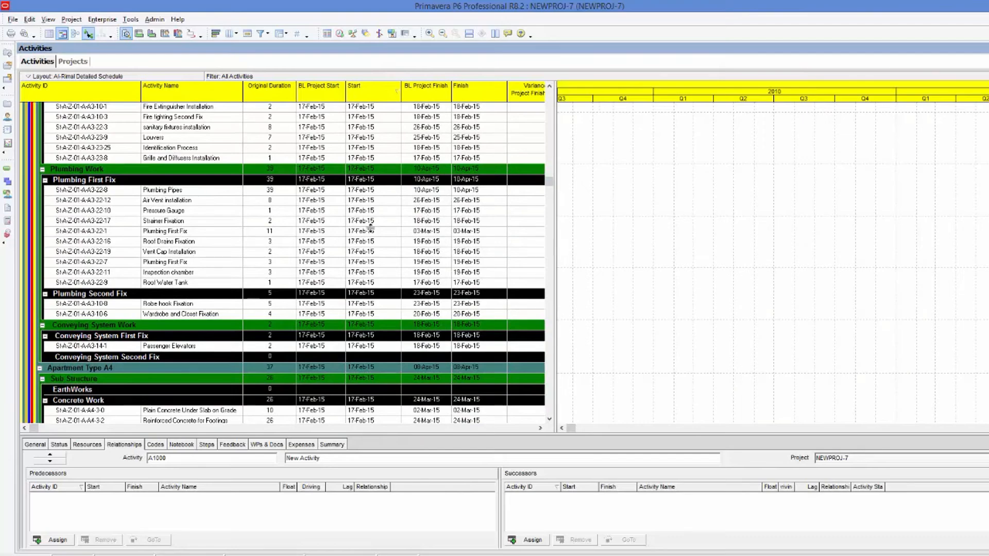
Open the Group and Sort settings for the activity layout and apply them.
click(283, 35)
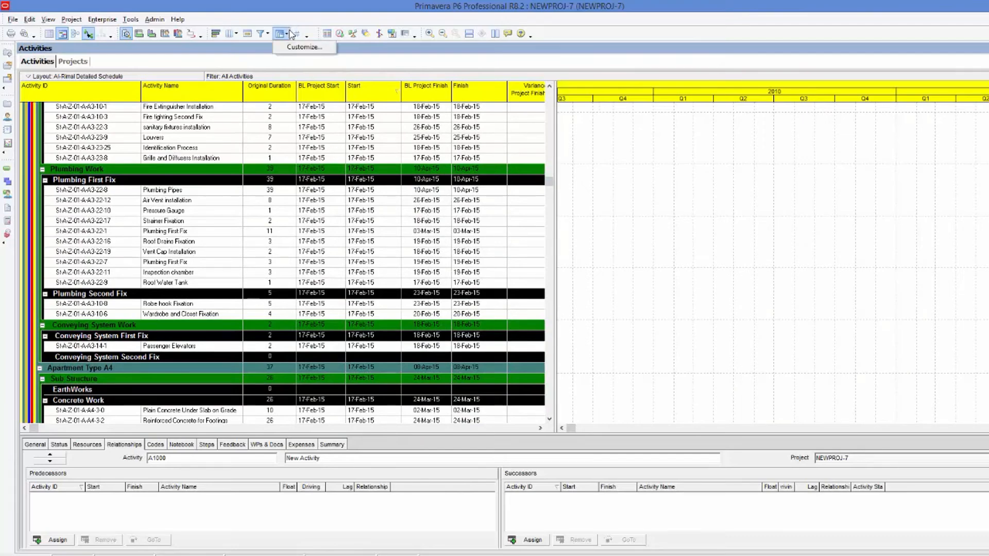
click(311, 48)
click(282, 34)
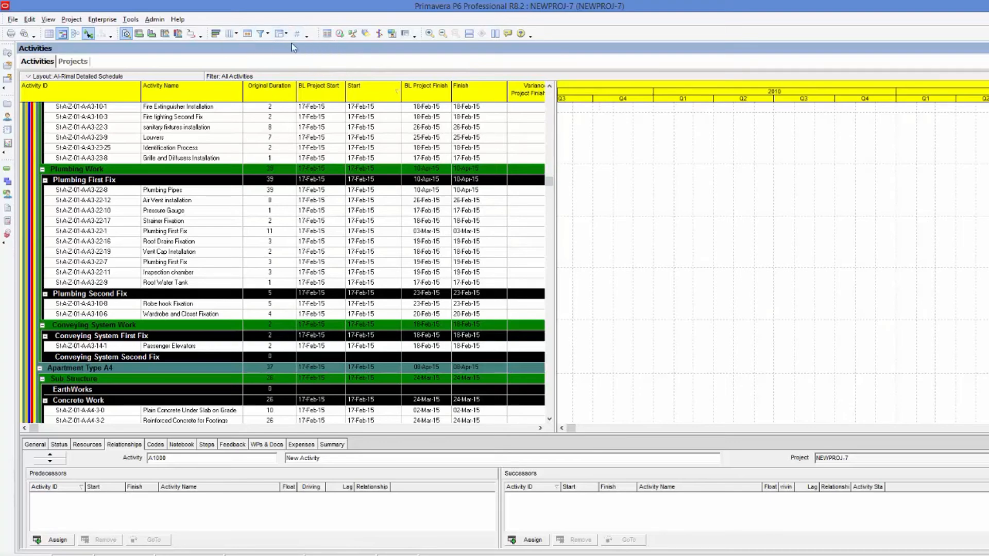
click(291, 47)
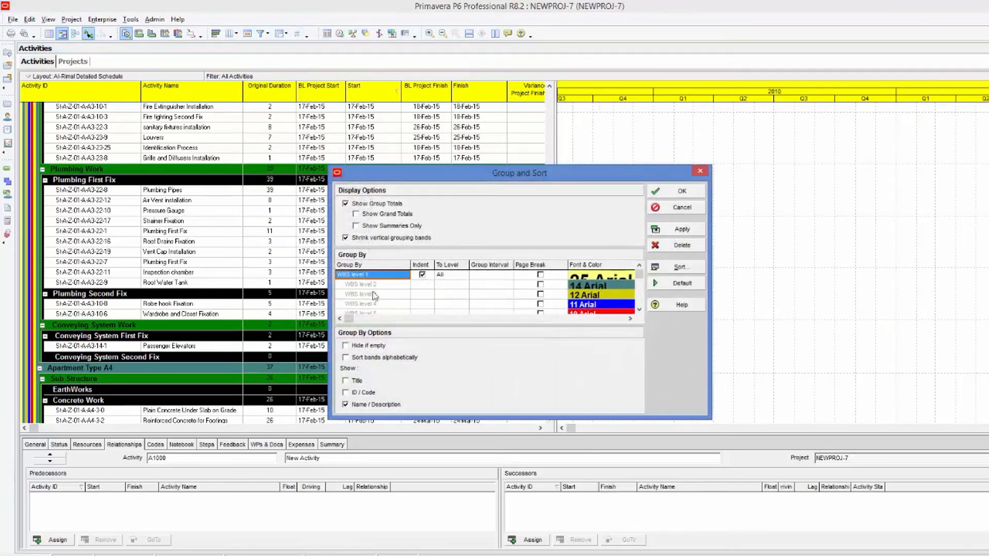
click(680, 229)
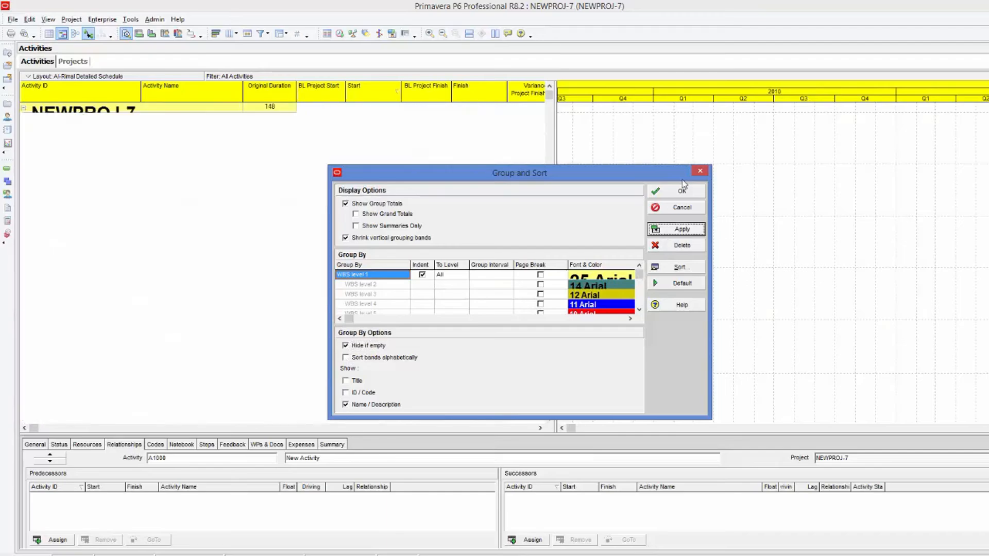
click(682, 199)
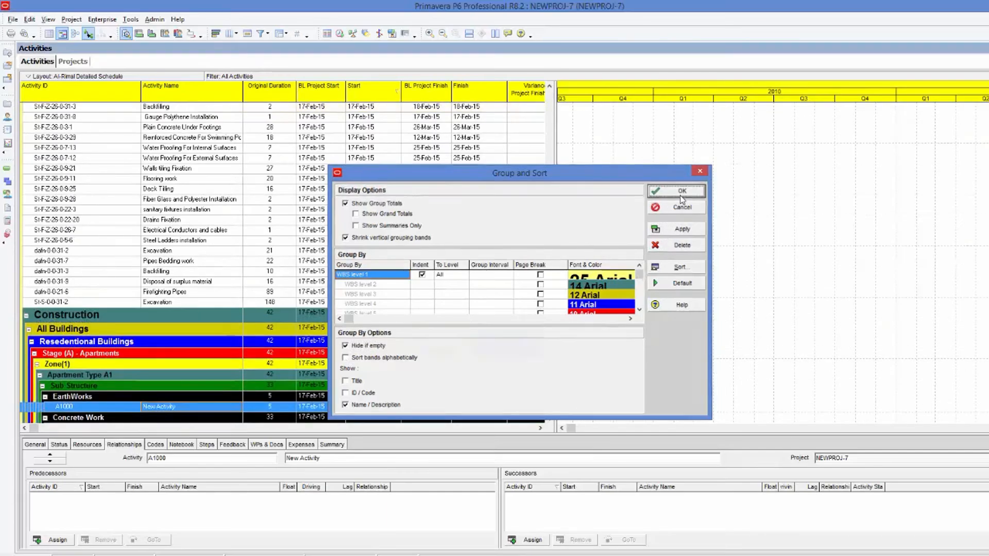
Widen the activity table against the Gantt chart and widen the Activity Name column.
scroll(284, 279, up, 9)
scroll(285, 278, up, 15)
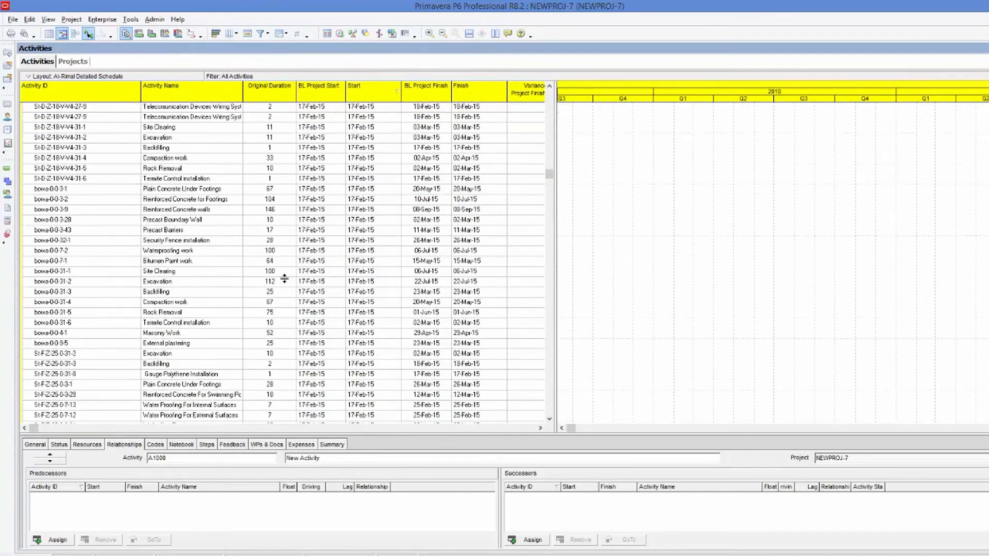
scroll(285, 278, up, 6)
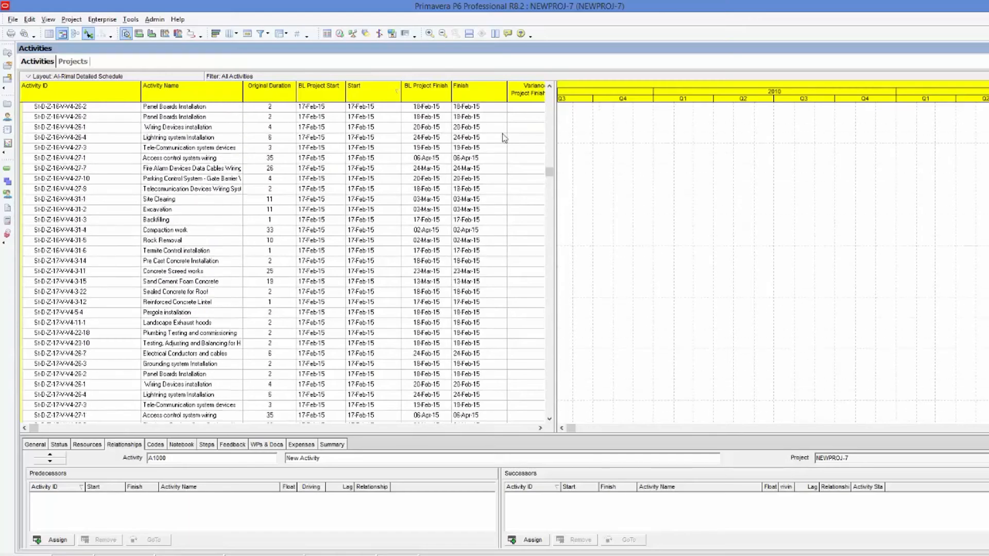
drag(548, 170, 684, 124)
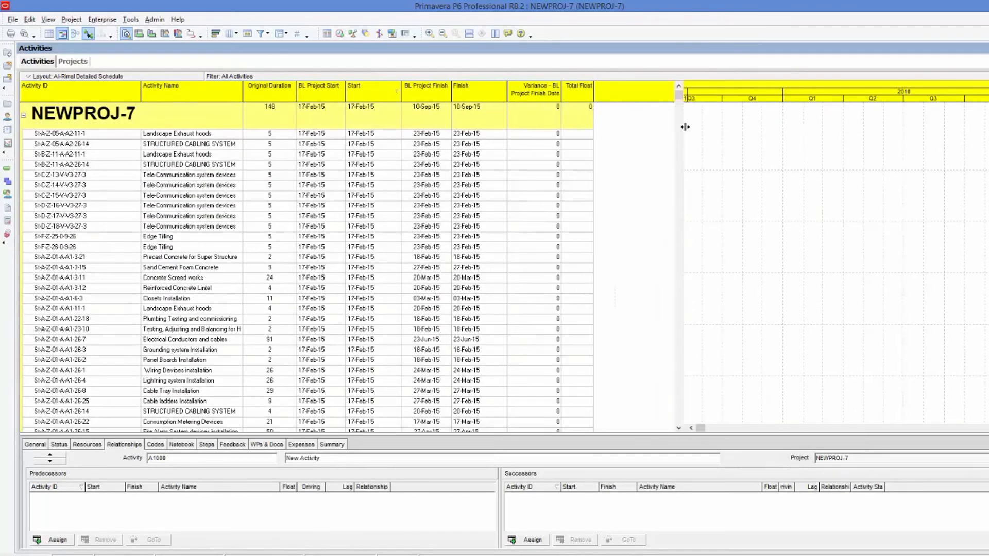
drag(241, 88, 301, 86)
Scroll through the activity list to check the imported IDs, names and original durations.
scroll(252, 186, down, 3)
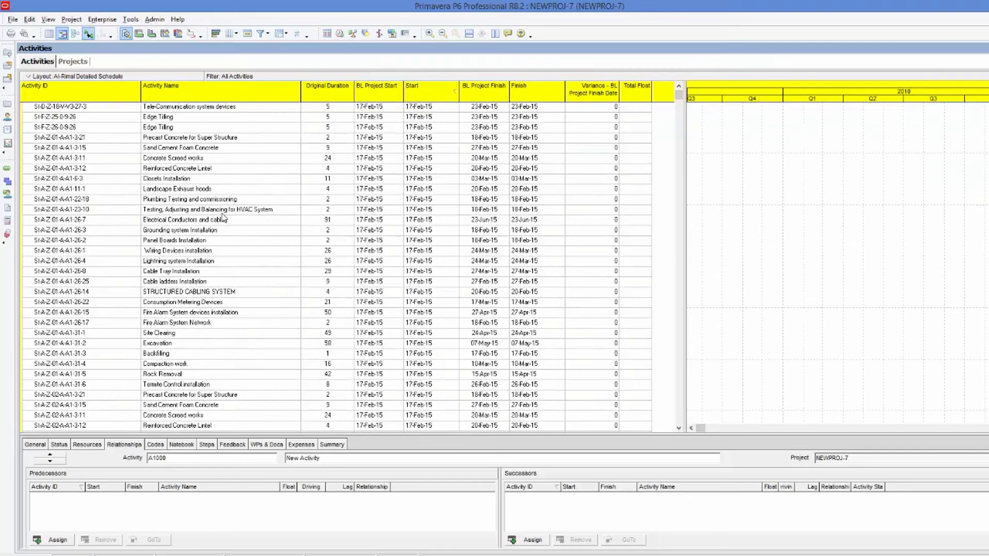
scroll(211, 223, down, 12)
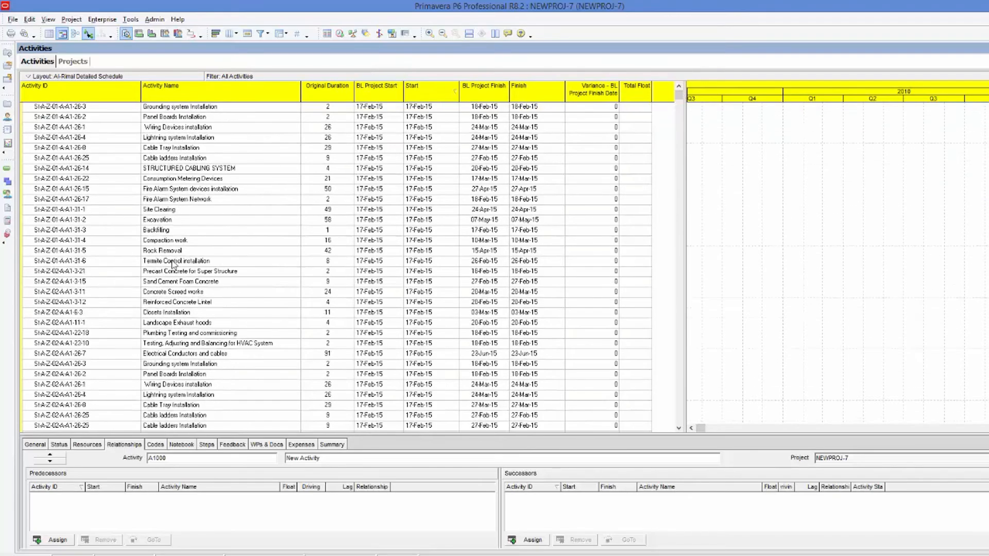
scroll(176, 266, down, 20)
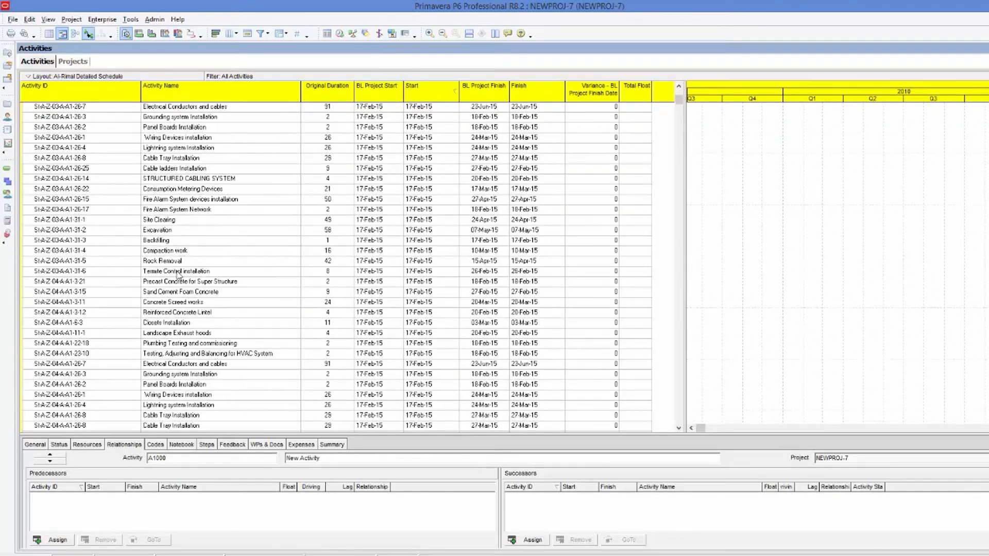
scroll(178, 278, down, 4)
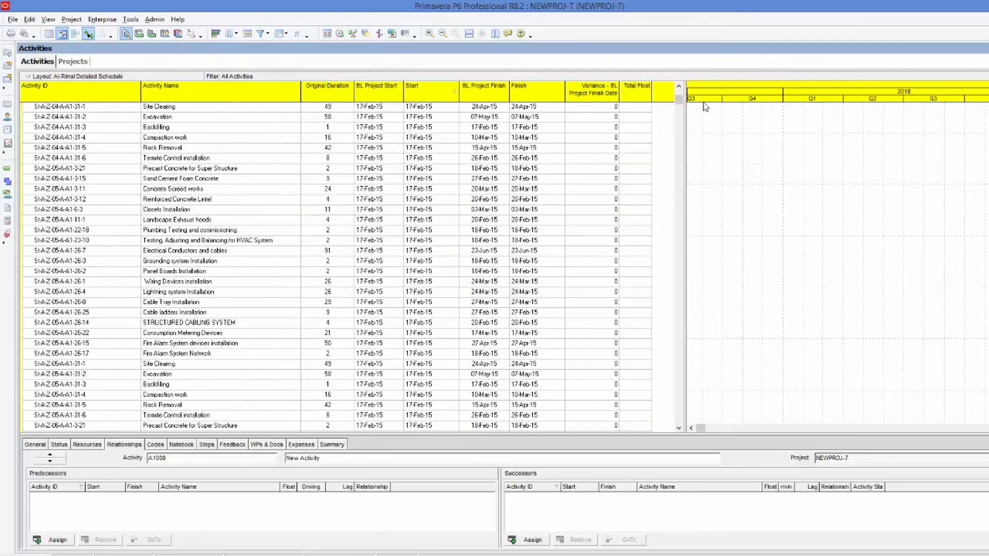
drag(679, 101, 683, 300)
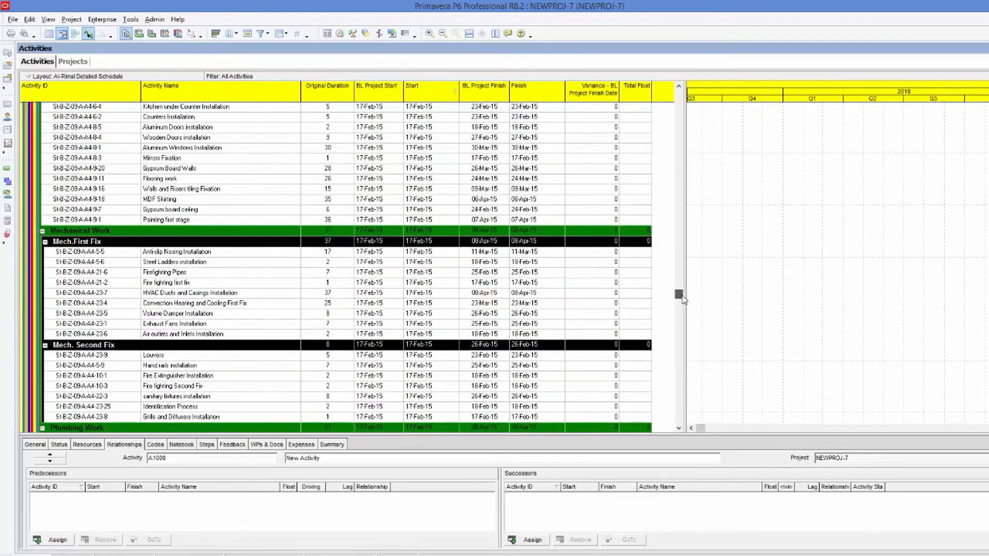
scroll(153, 191, up, 4)
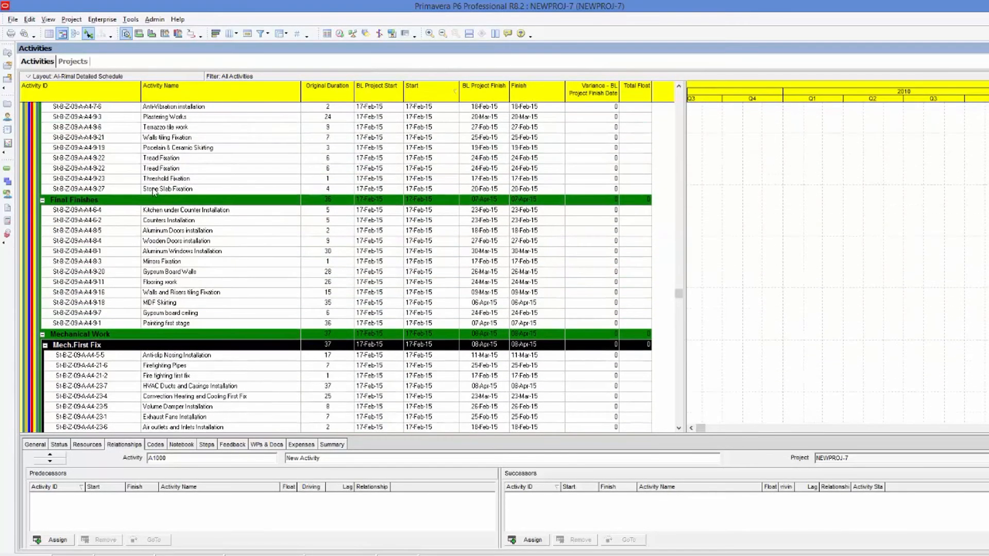
scroll(153, 194, down, 15)
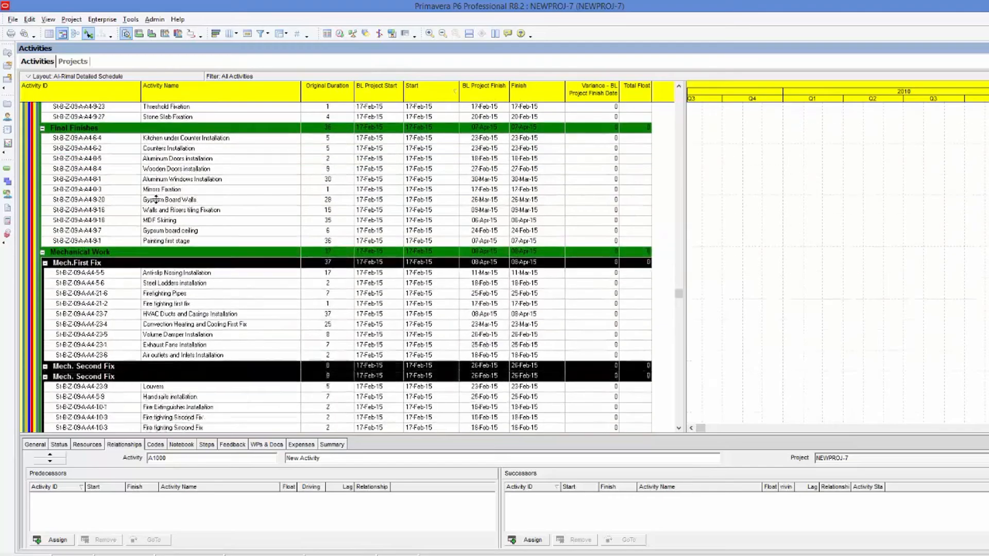
scroll(158, 222, down, 20)
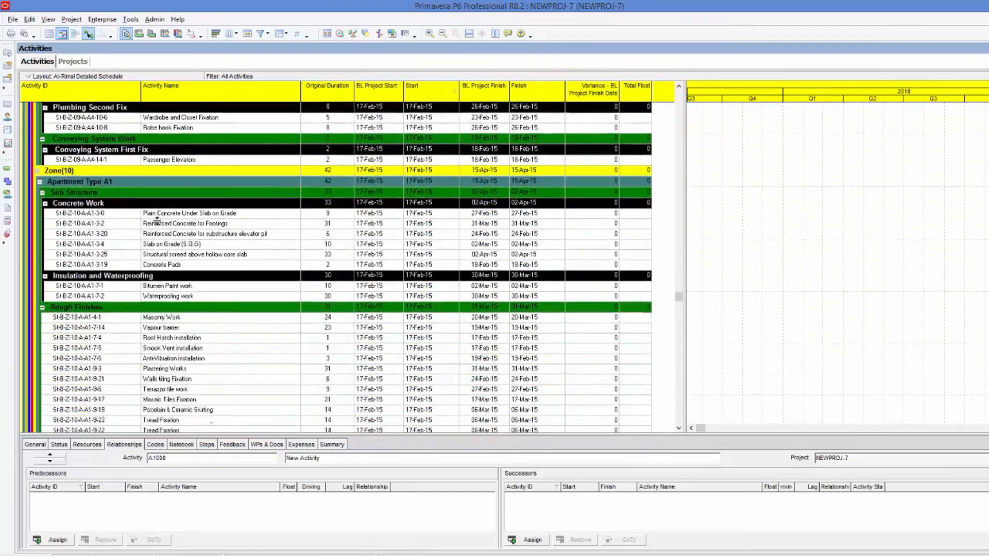
scroll(159, 229, down, 9)
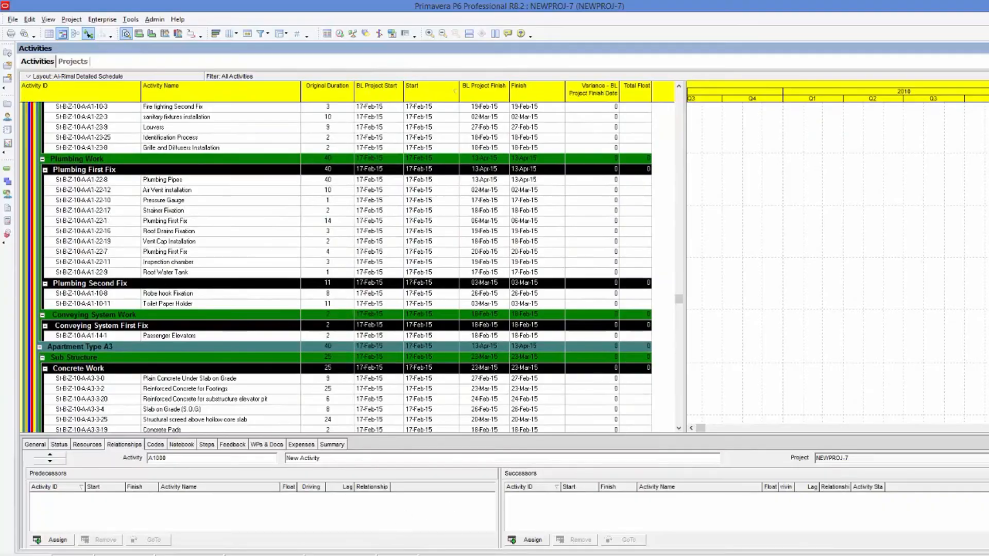
Switch back to the Excel workbook.
key(alt+Tab)
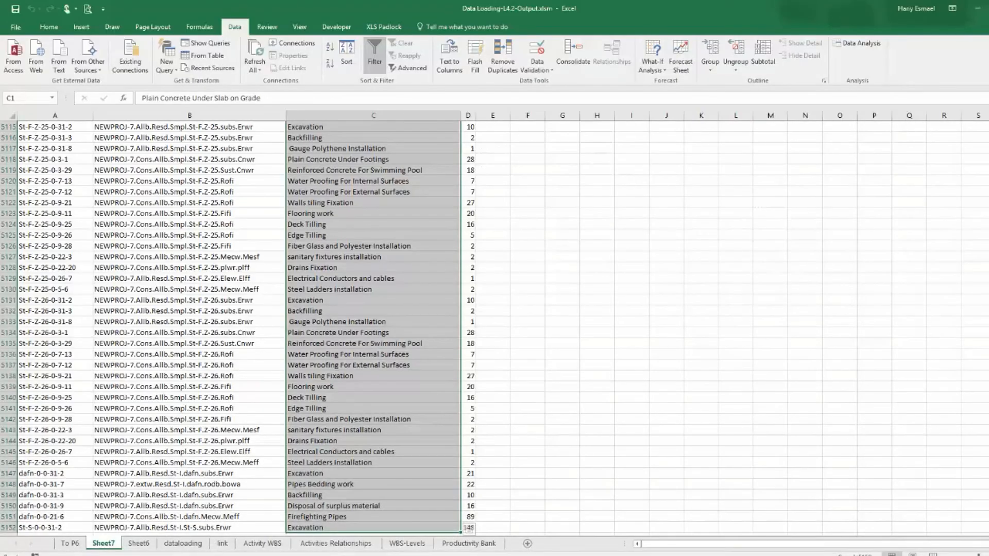
key(alt+Tab)
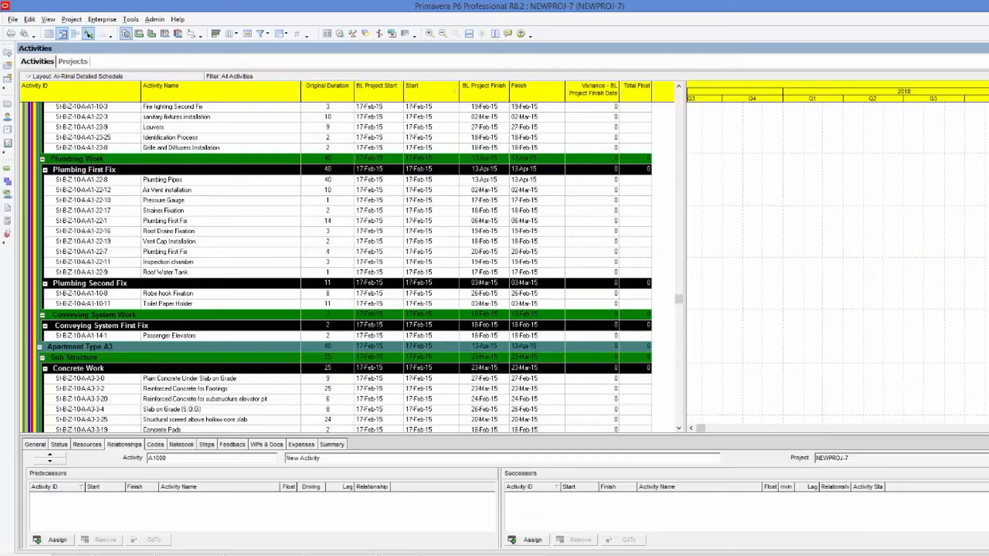
key(alt+Tab)
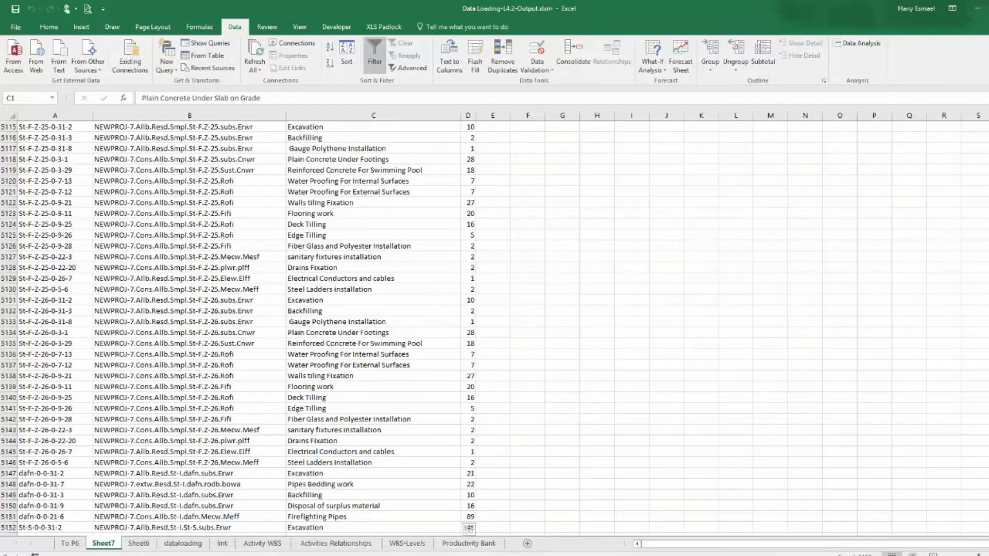
Switch to P6 and scroll through the activity list back to the top of the project.
key(alt+Tab)
scroll(215, 164, down, 3)
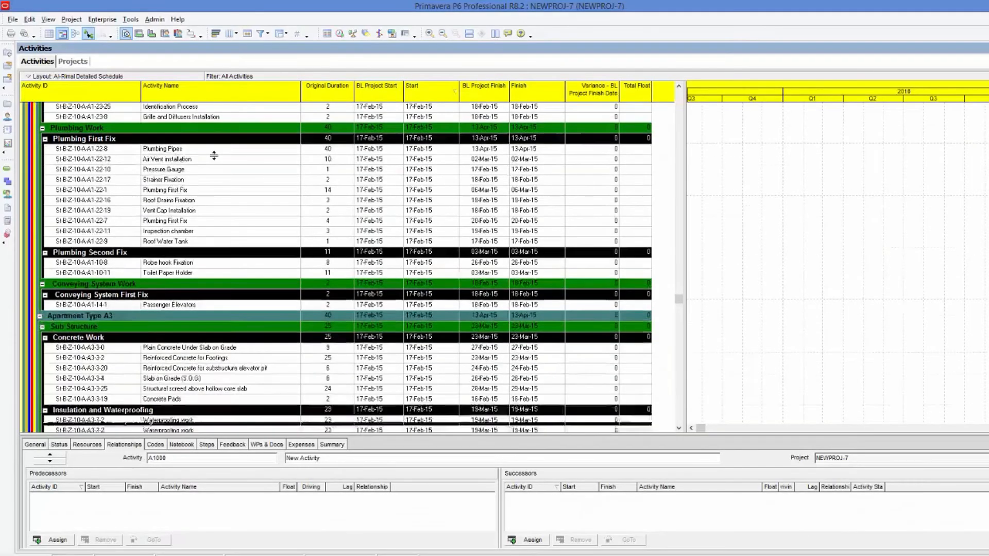
scroll(215, 164, down, 4)
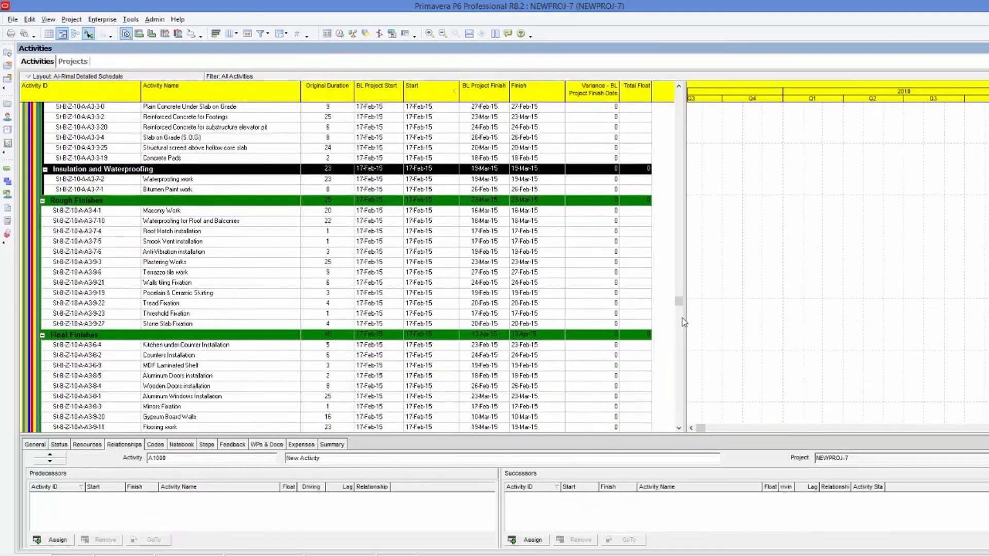
scroll(680, 305, down, 3)
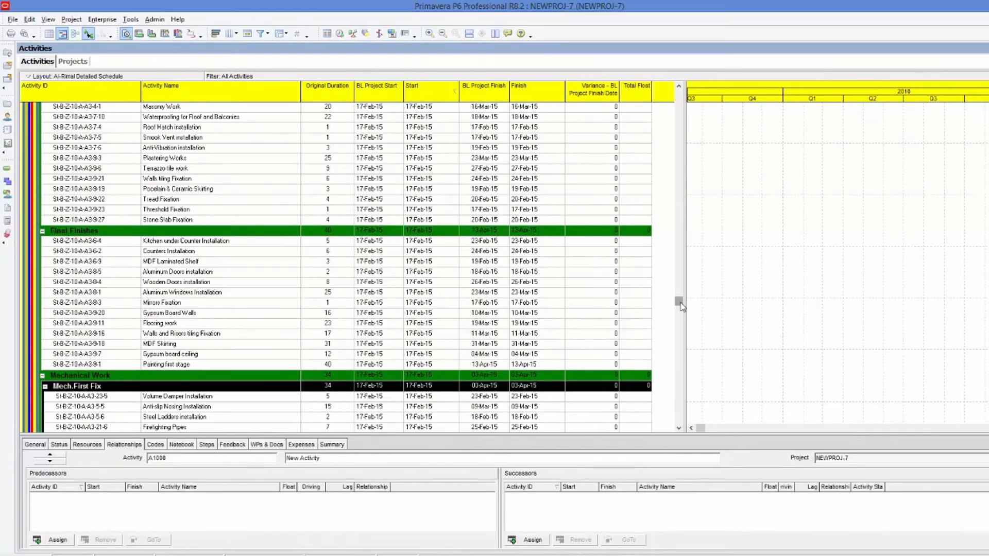
drag(680, 305, 688, 75)
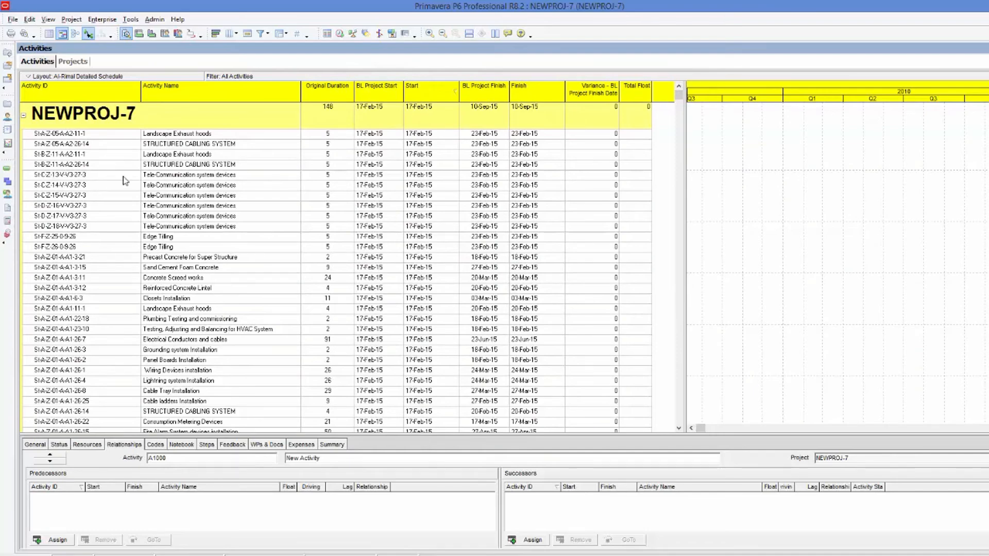
Copy the Activity ID of the first Tele-Communication system devices activity, St-C-Z-13-V-V3-27-3, and return to Excel.
click(108, 178)
click(107, 178)
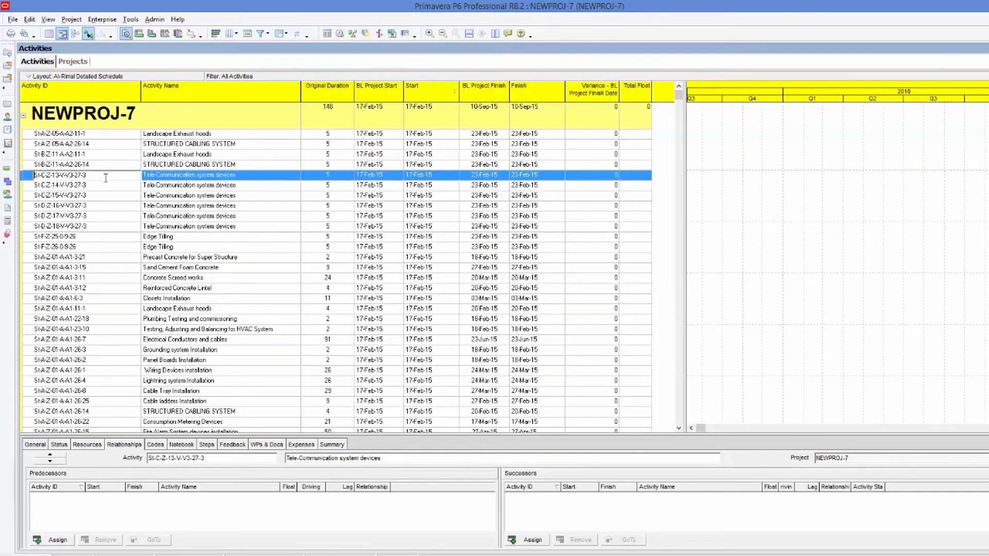
double_click(83, 175)
right_click(60, 176)
click(81, 211)
click(77, 187)
click(81, 178)
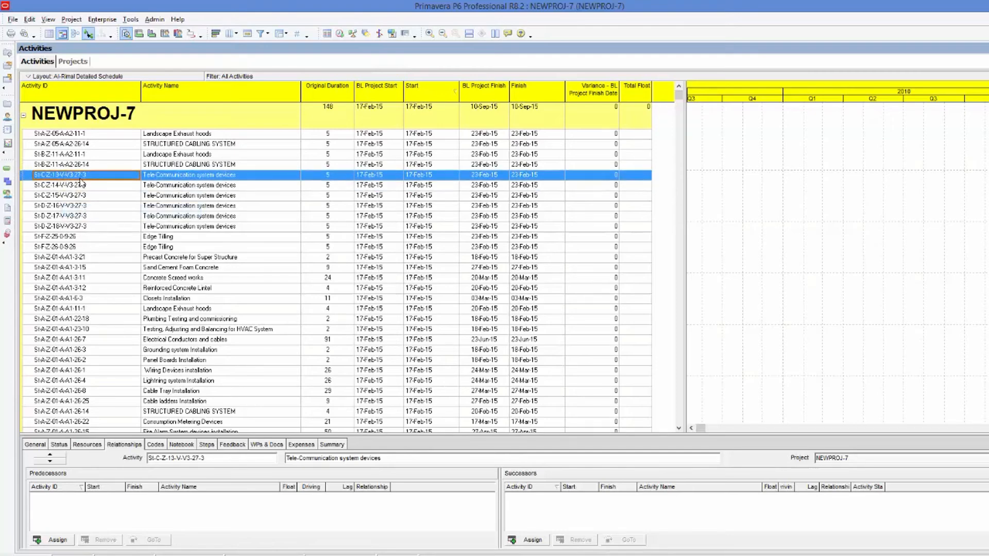
click(319, 555)
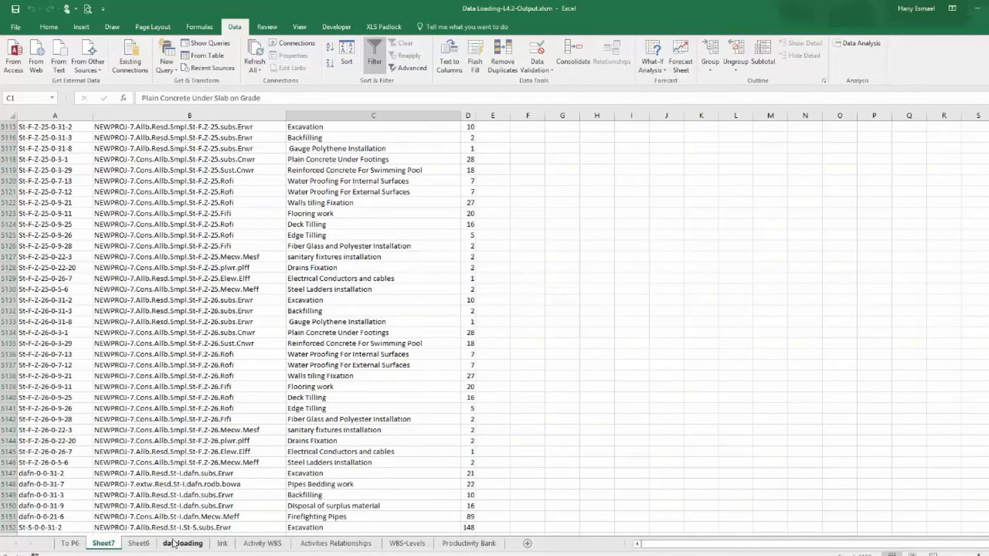
On the dataloading sheet, filter the Activity ID column for St-C-Z-13-V-V3-27-3.
click(178, 544)
drag(840, 544, 894, 544)
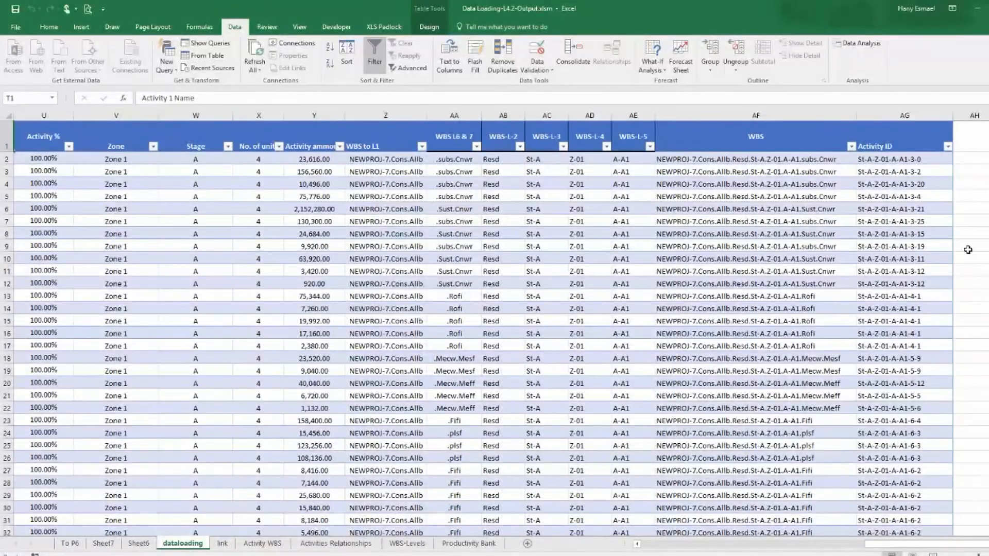
click(948, 147)
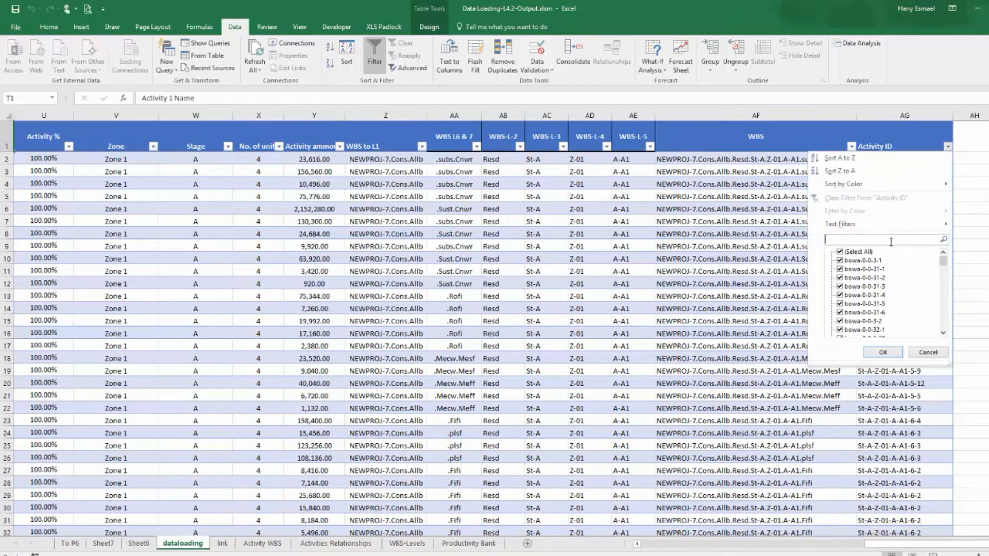
key(ctrl+v)
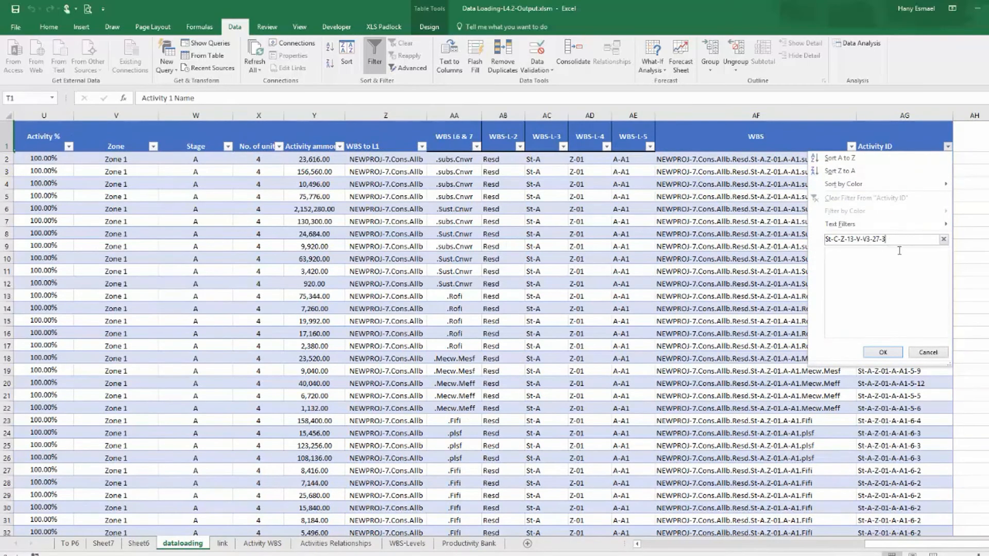
click(883, 353)
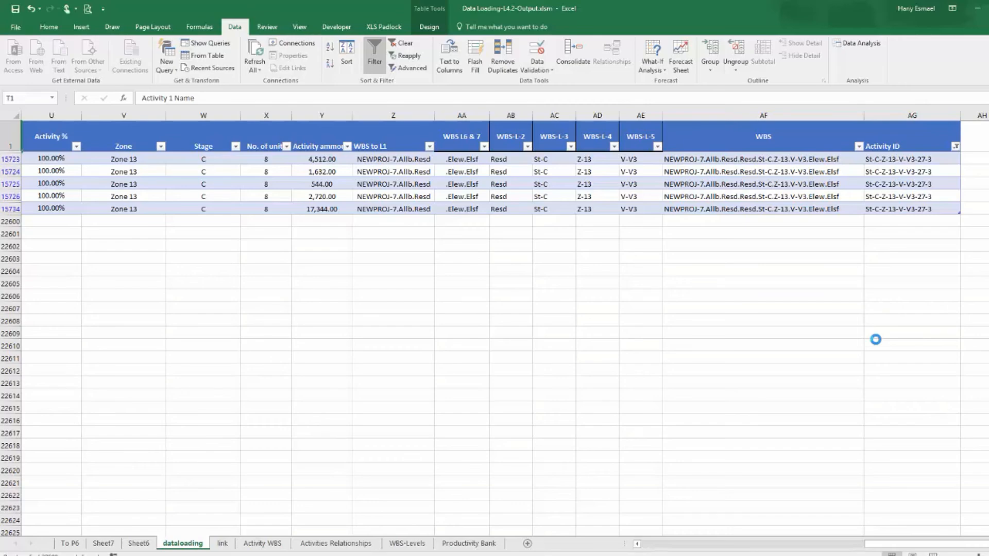
Inspect the filtered rows' WBS formula and copy their CBRTL ID 27-3.
drag(871, 545, 519, 530)
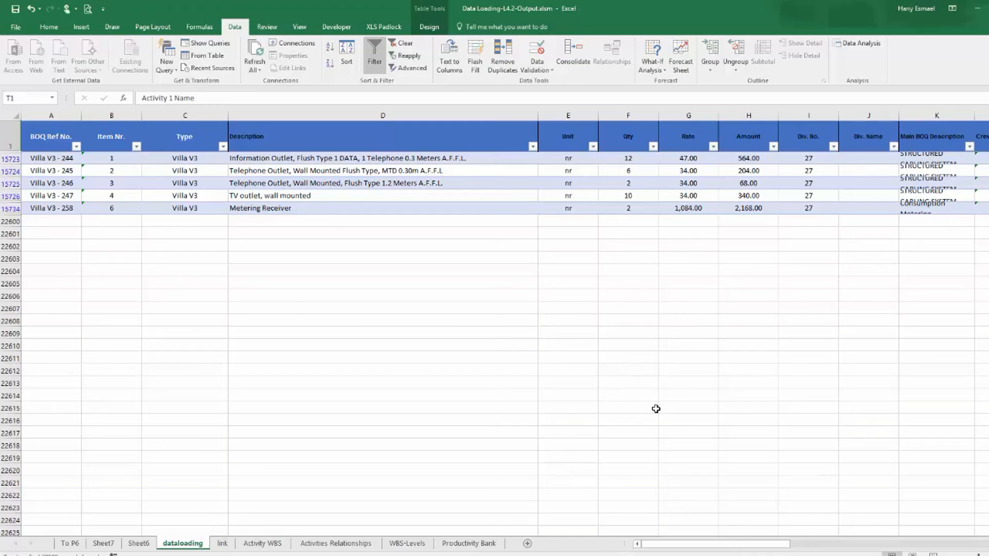
drag(735, 545, 972, 533)
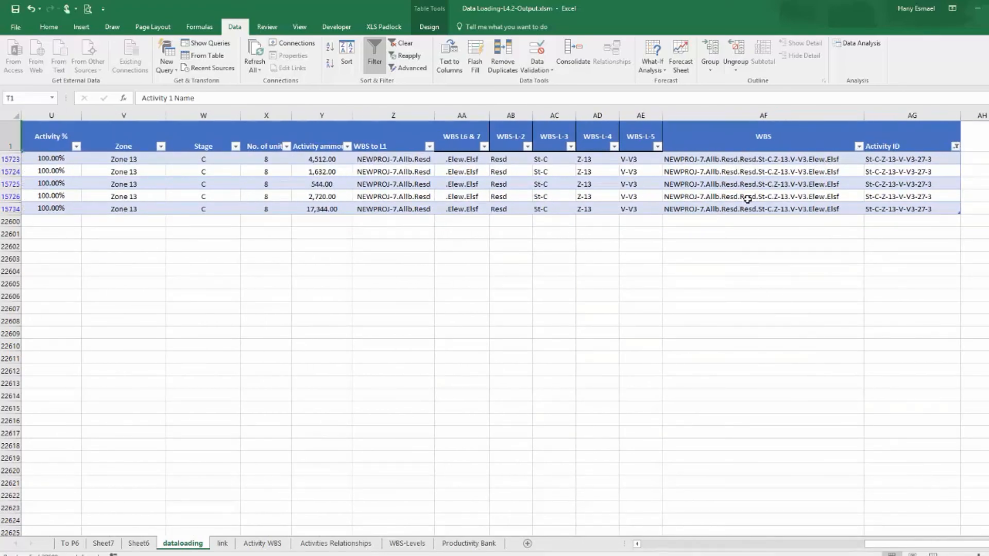
click(746, 161)
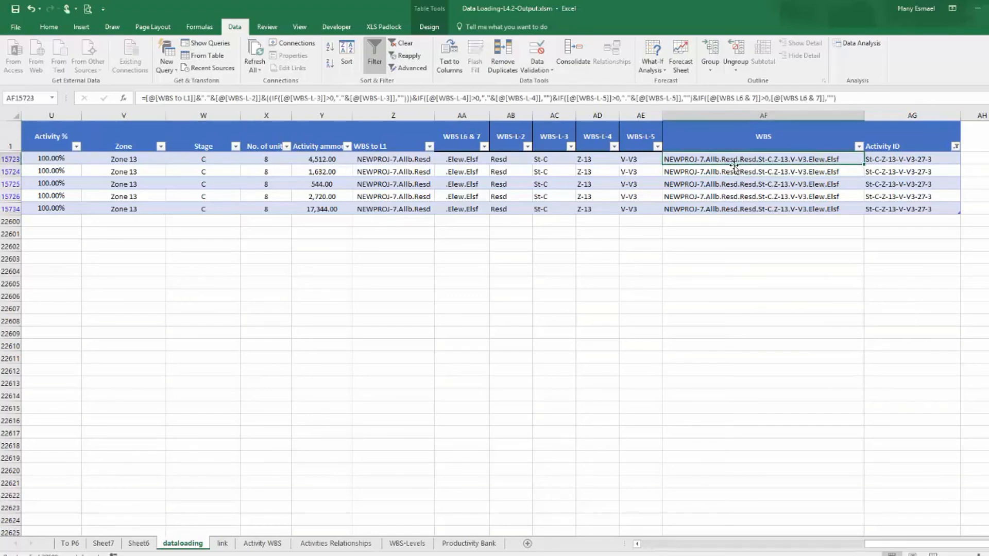
drag(928, 545, 796, 530)
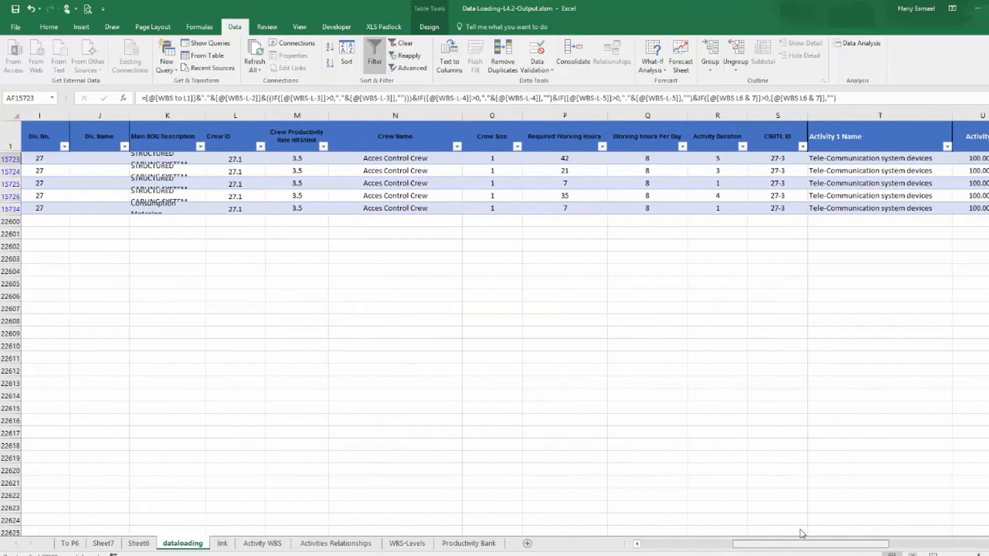
click(800, 160)
right_click(800, 160)
click(824, 178)
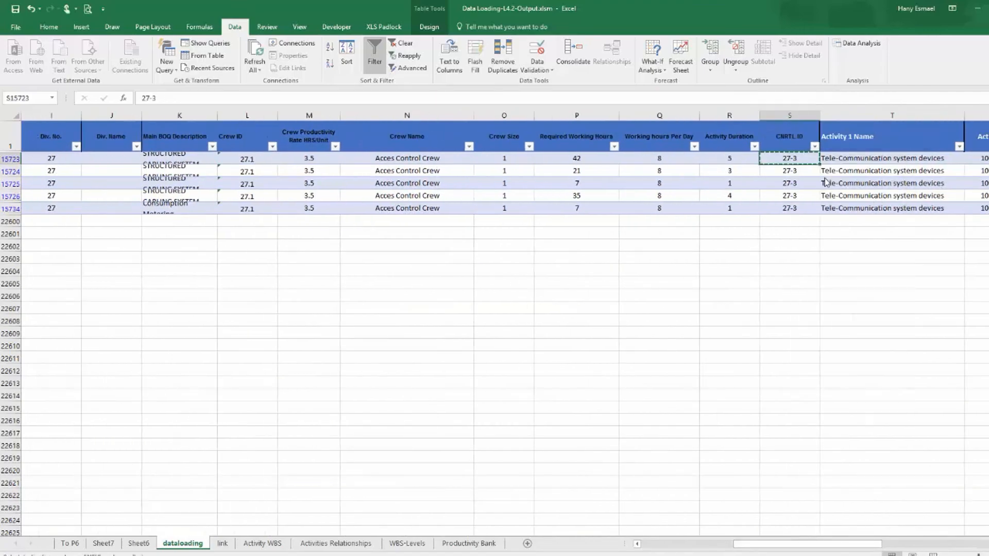
On the Activity WBS sheet, find control ID 27-3 and select its row.
click(263, 544)
click(30, 109)
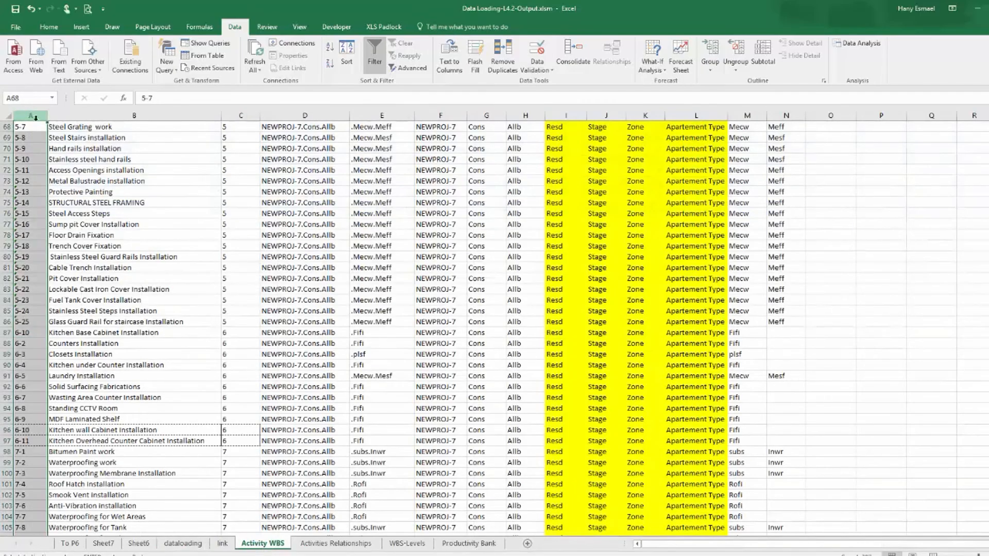
key(ctrl+f)
text(27-3)
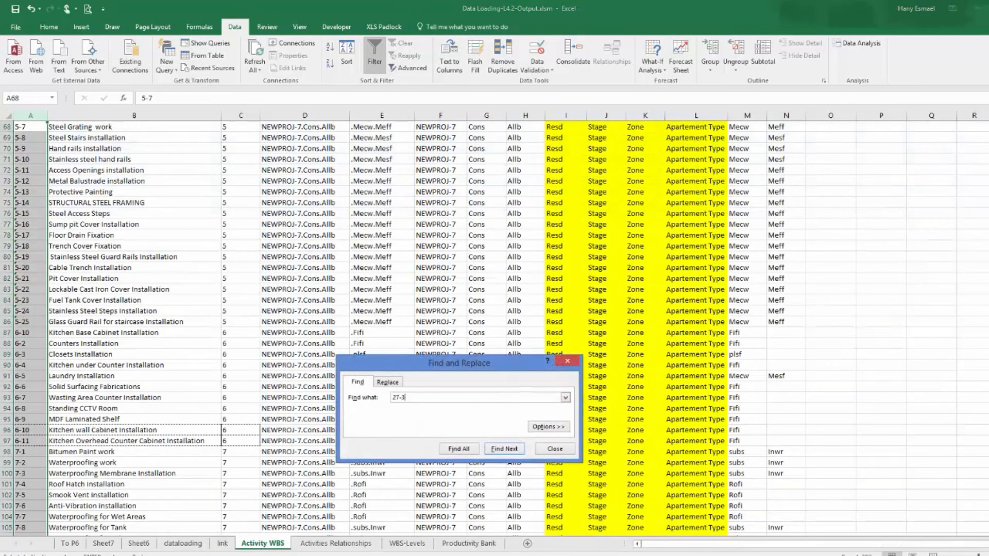
click(506, 450)
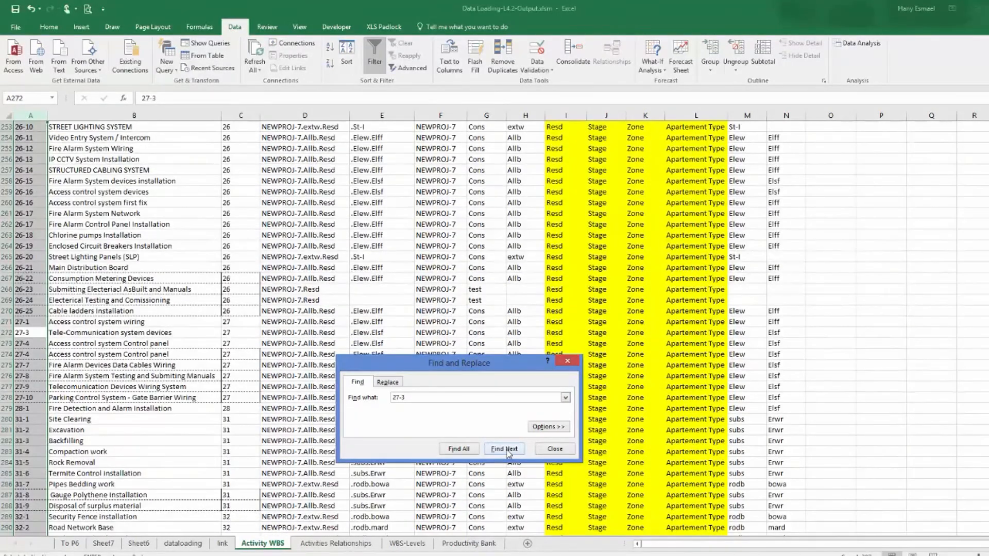
click(558, 450)
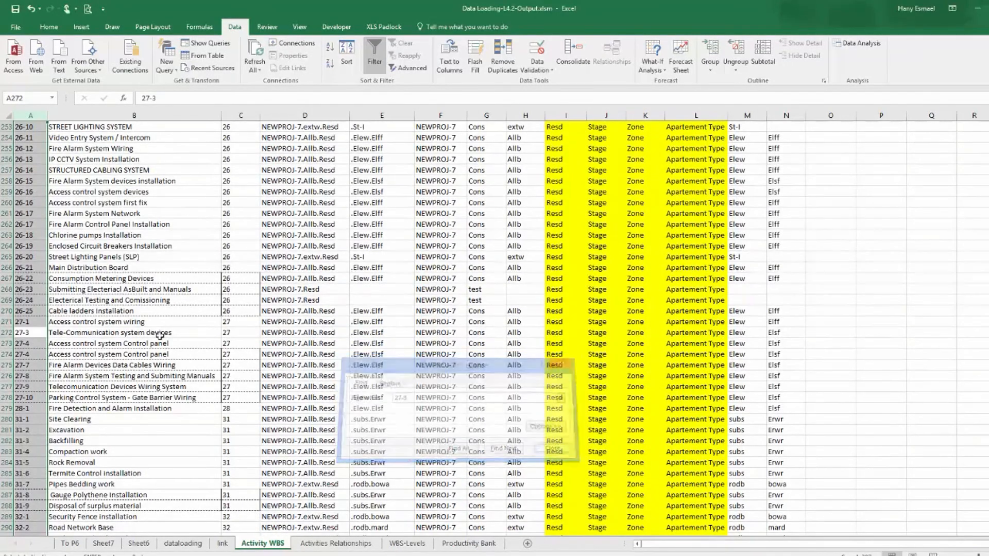
click(4, 333)
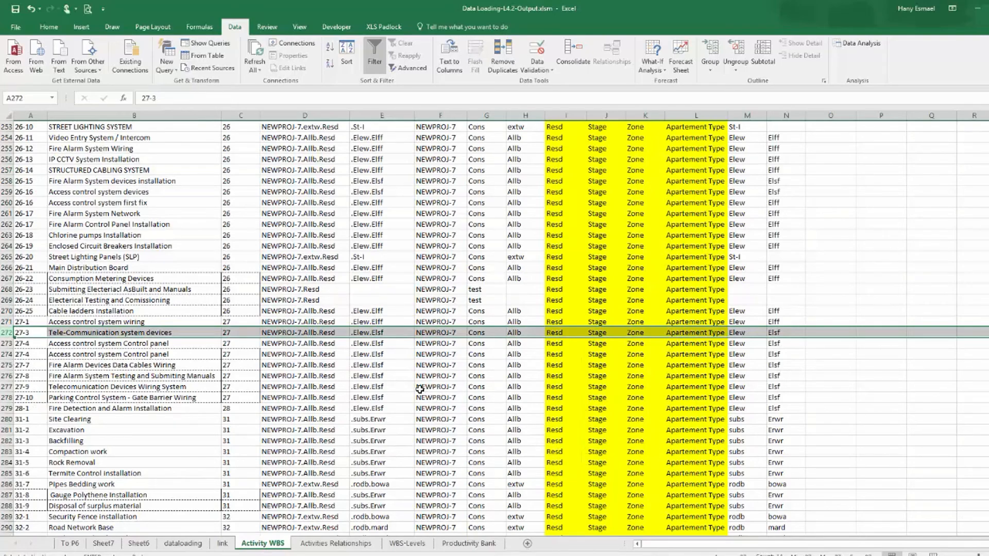
Inspect the WBS to L1 formulas in column D for the 27-3, 6-6 and 3-0 rows.
click(329, 335)
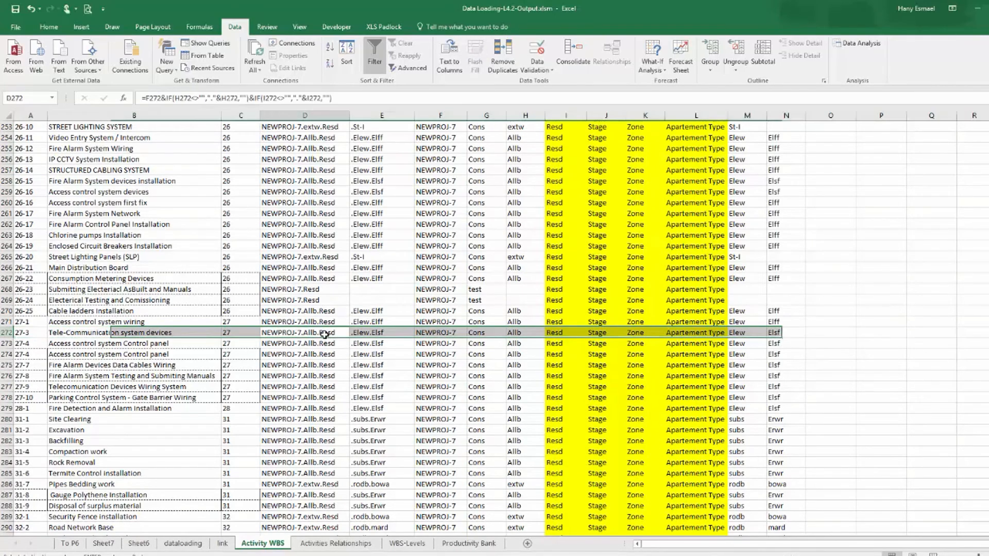
click(291, 98)
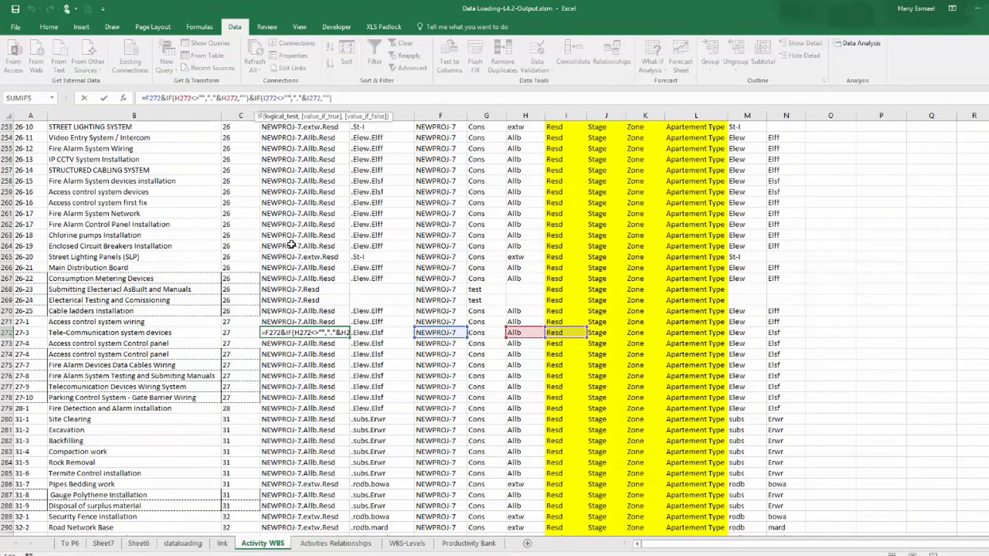
key(Escape)
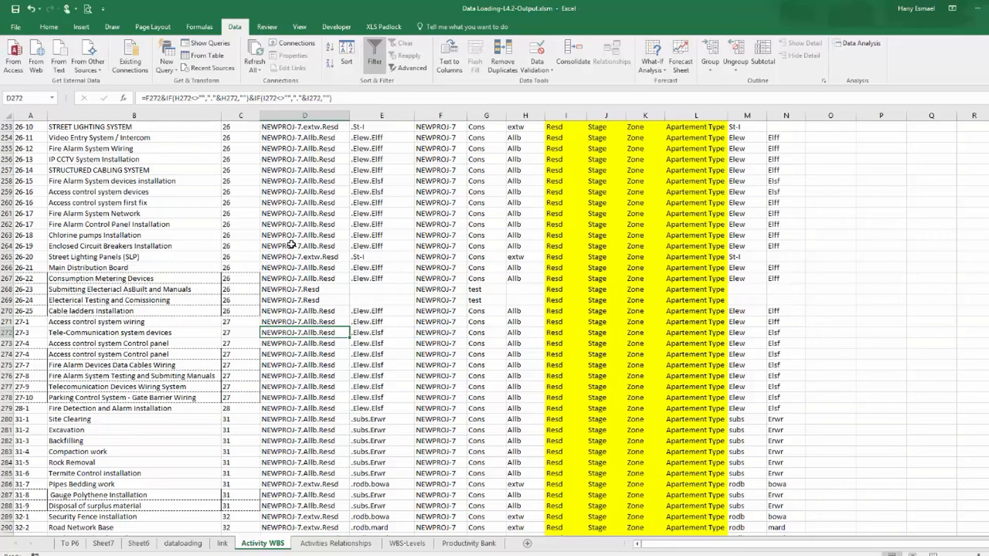
scroll(563, 323, up, 8)
scroll(563, 323, up, 20)
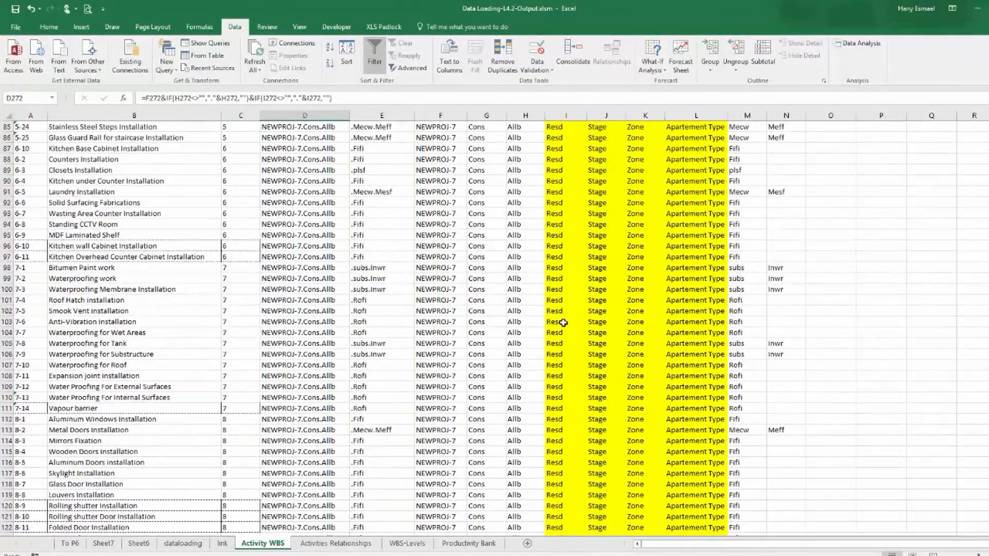
click(295, 203)
click(312, 98)
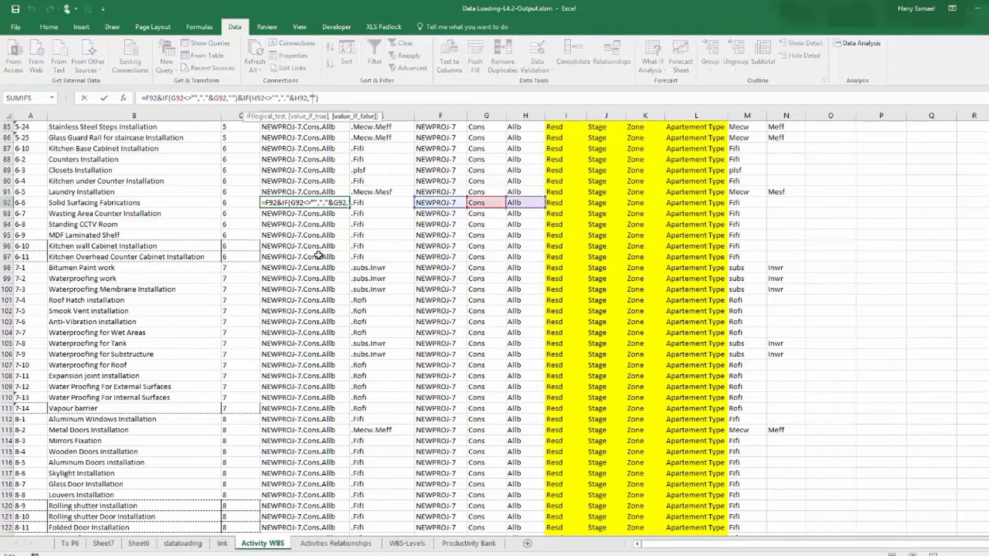
key(ctrl+Return)
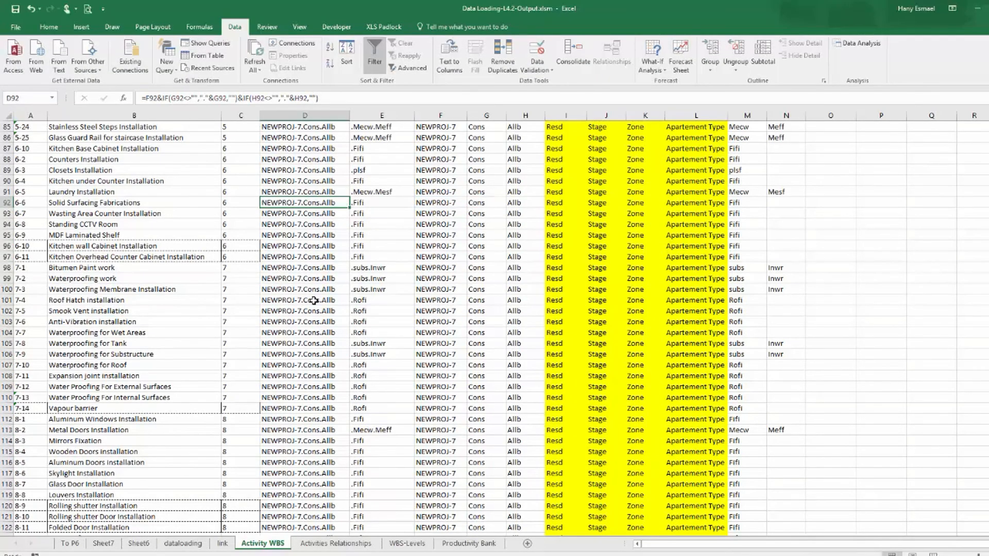
scroll(313, 300, up, 14)
scroll(342, 281, up, 5)
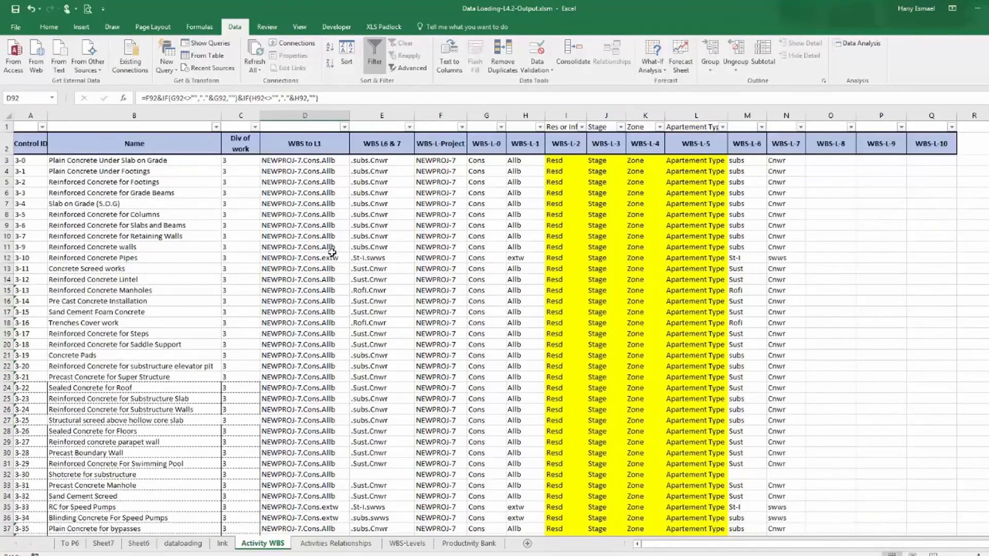
click(304, 160)
click(311, 99)
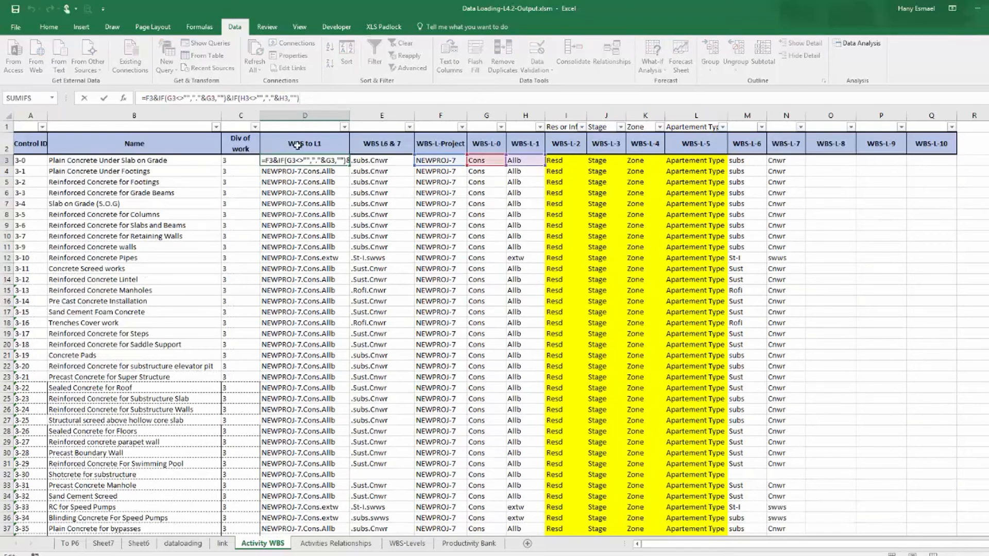
key(Escape)
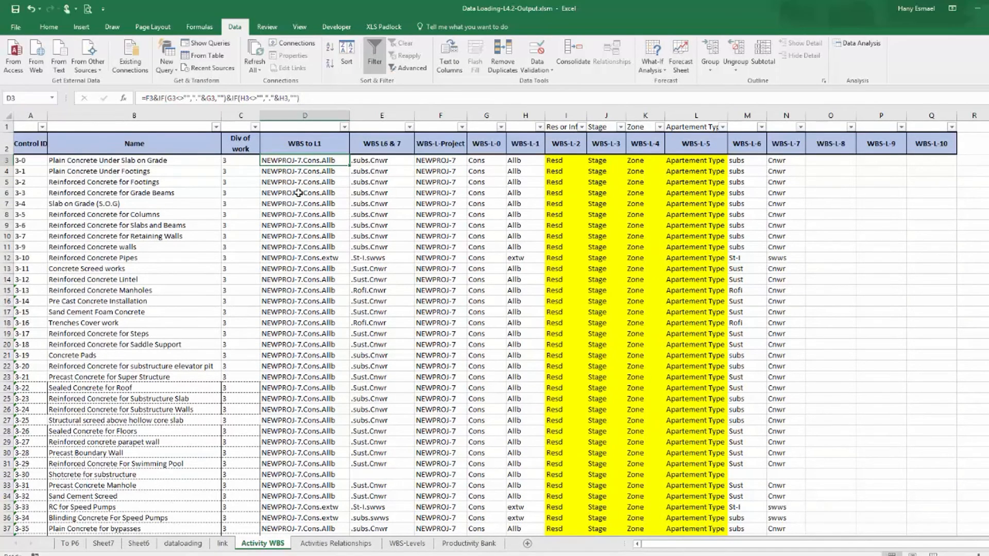
Fill the WBS to L1 formula from D3 down through the whole column.
double_click(350, 166)
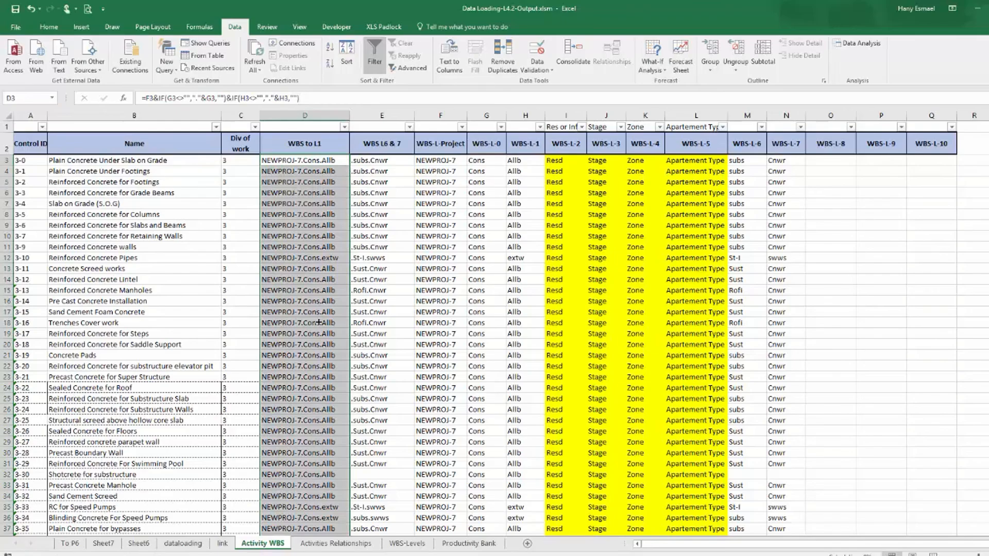
scroll(317, 315, down, 20)
scroll(317, 316, down, 17)
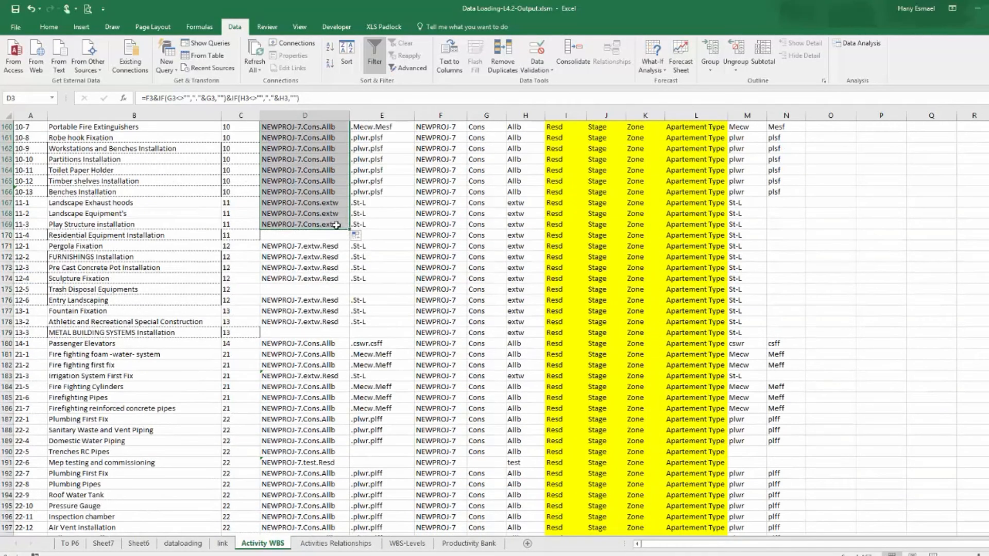
click(336, 224)
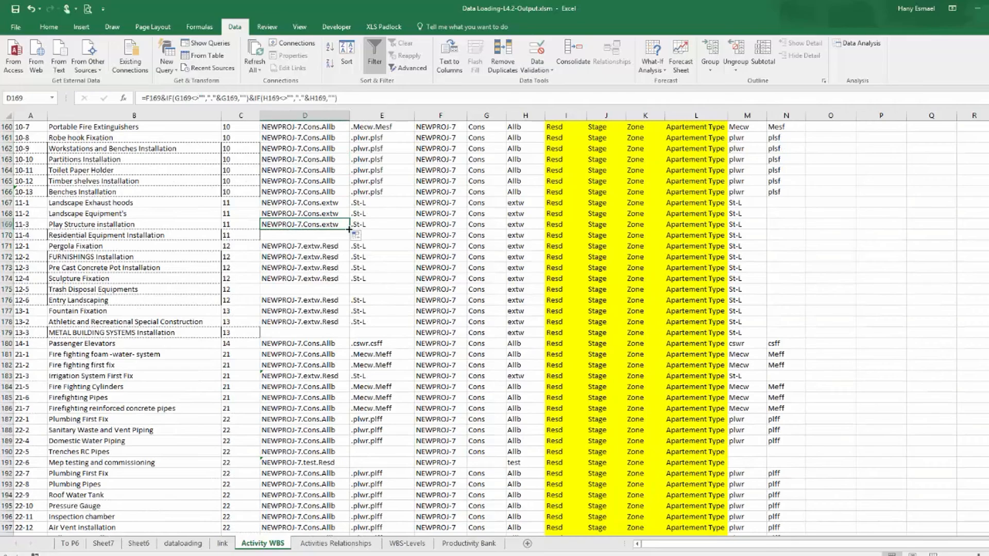
double_click(349, 229)
scroll(317, 316, down, 20)
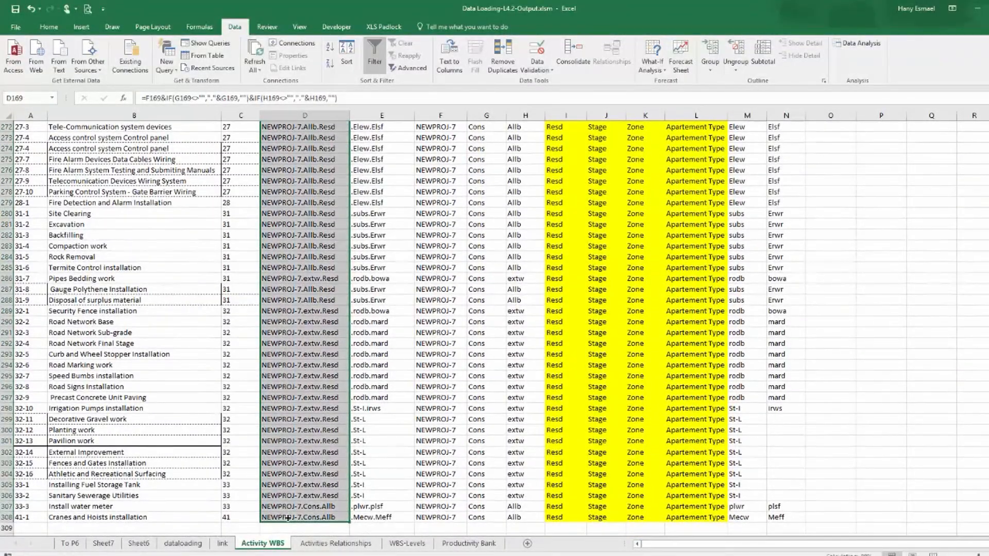
scroll(312, 412, up, 20)
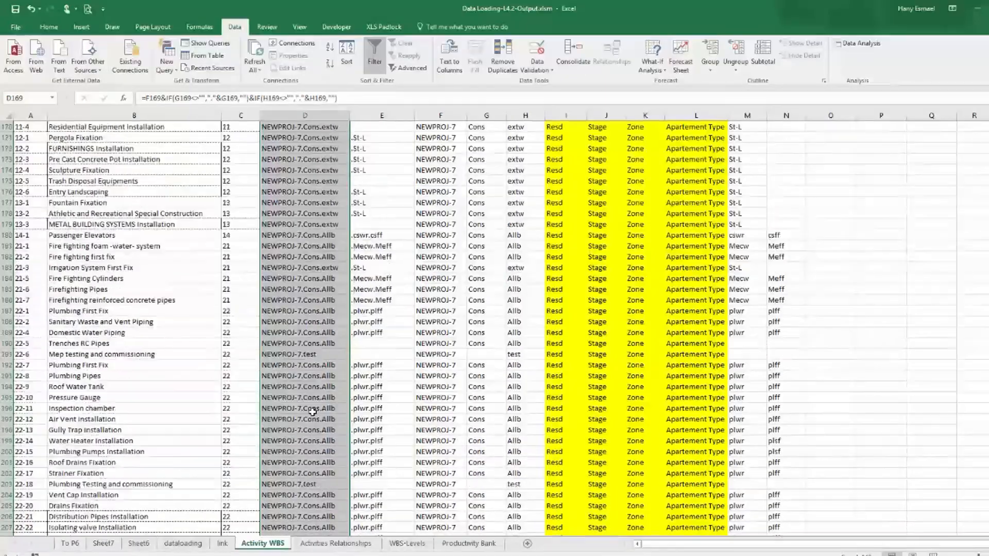
Switch to Primavera and start exporting the project to a Spreadsheet (XLS) file.
scroll(313, 412, up, 20)
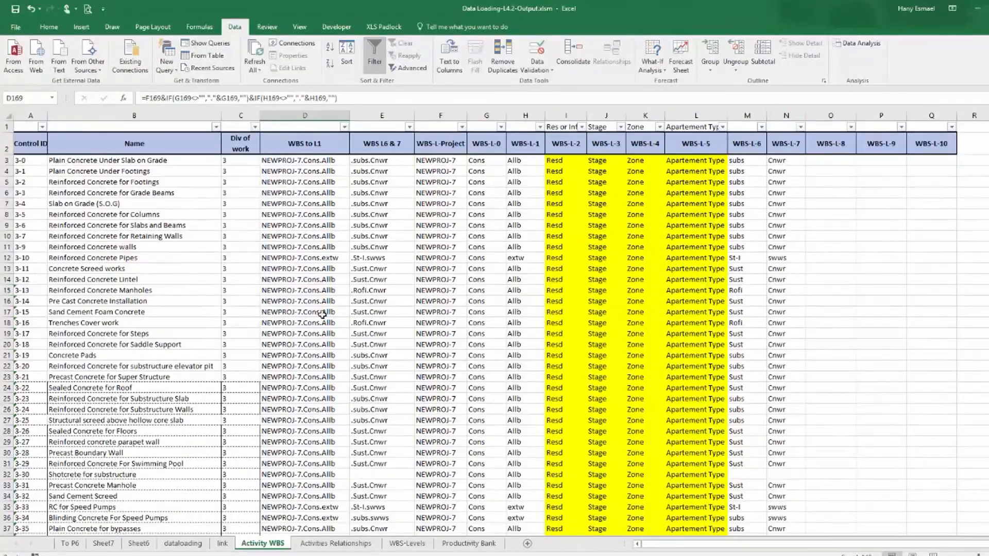
click(319, 156)
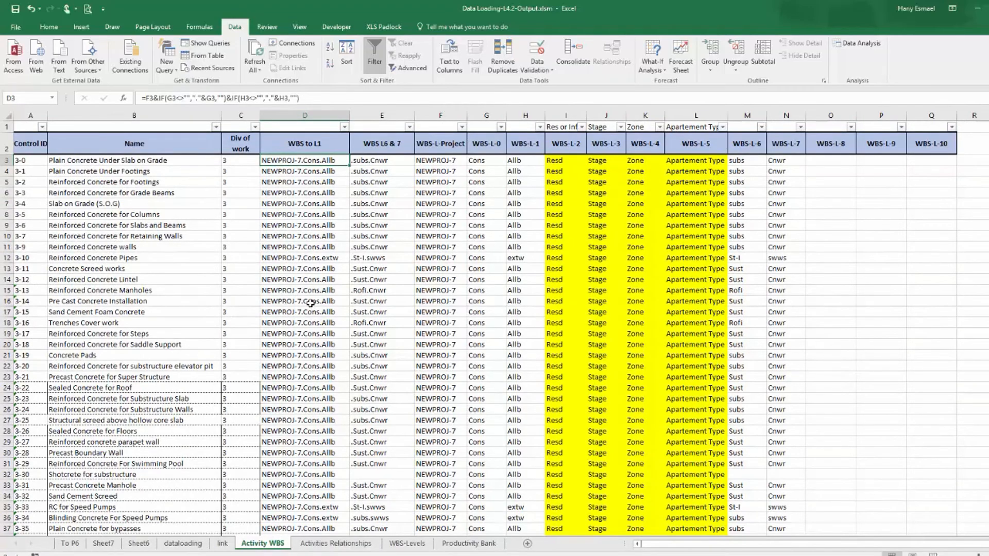
key(alt+Tab)
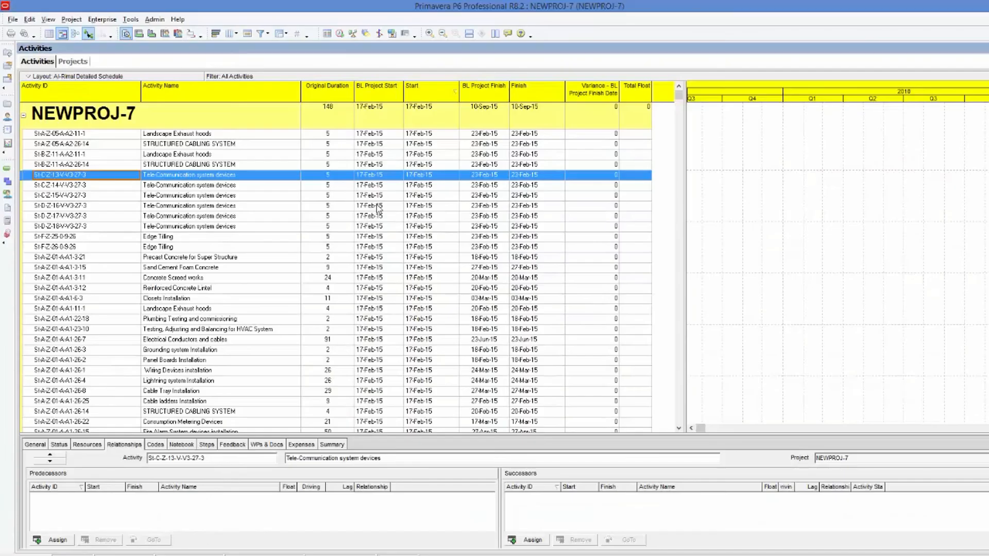
scroll(217, 245, down, 3)
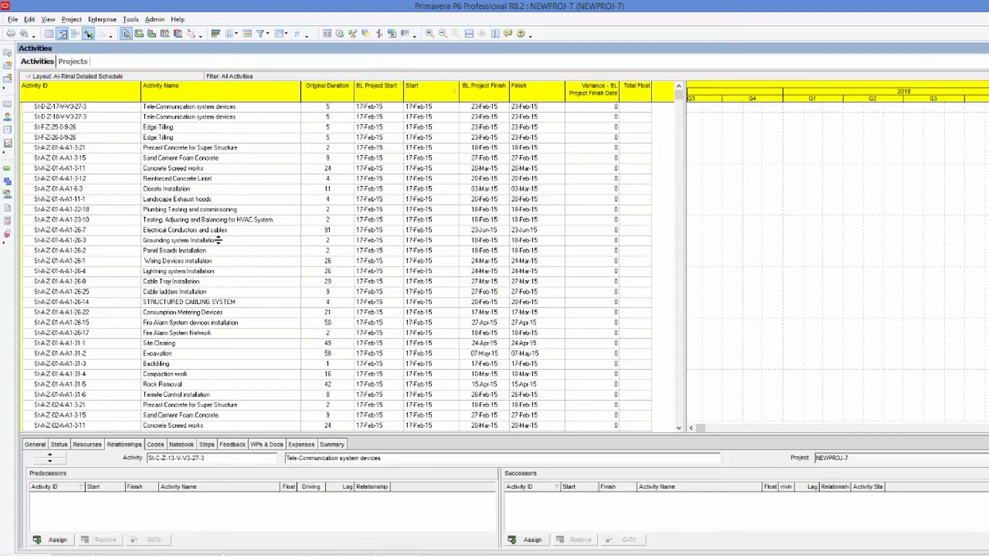
click(13, 19)
click(42, 110)
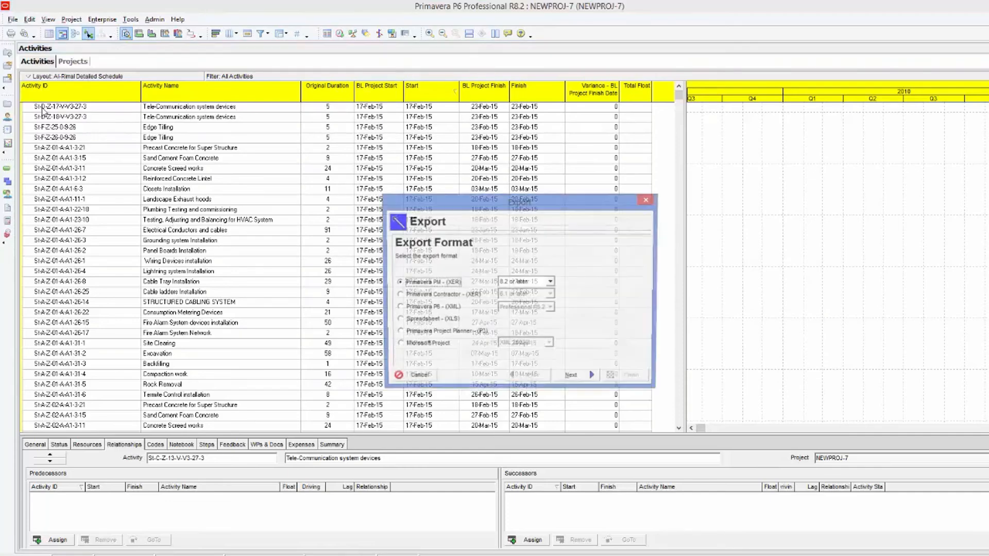
click(420, 320)
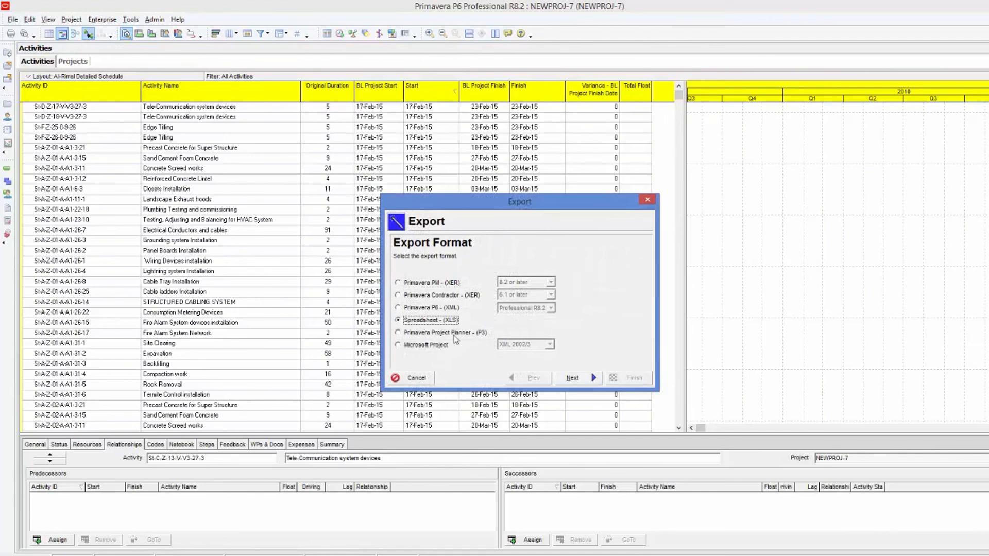
click(571, 379)
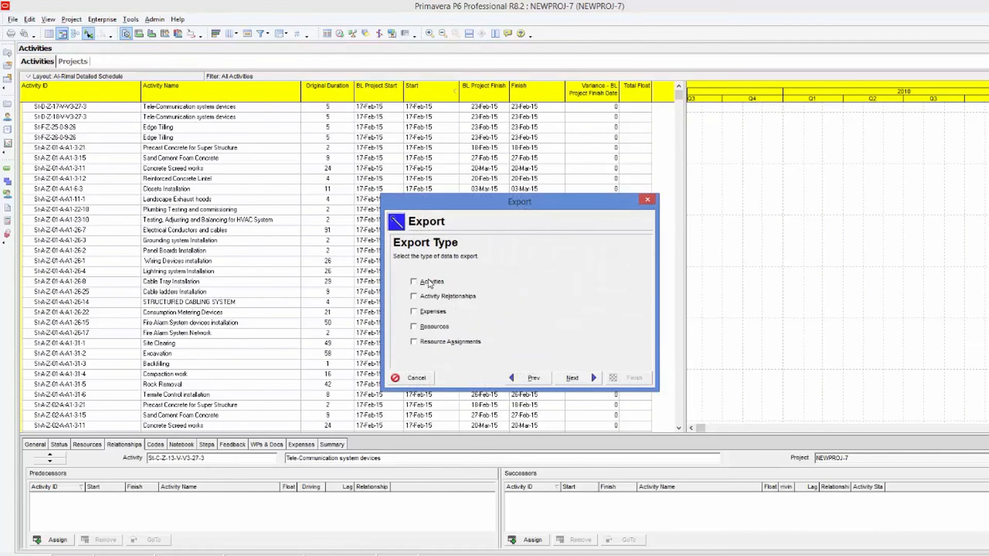
Choose Activities as the export type, pick the WBS template and review its selected columns.
click(571, 378)
click(411, 297)
click(591, 378)
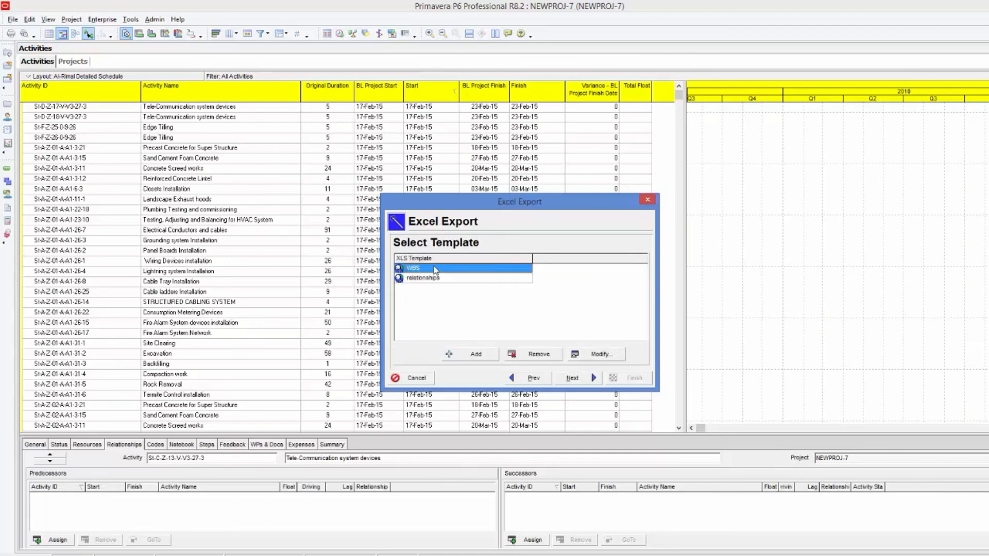
click(598, 354)
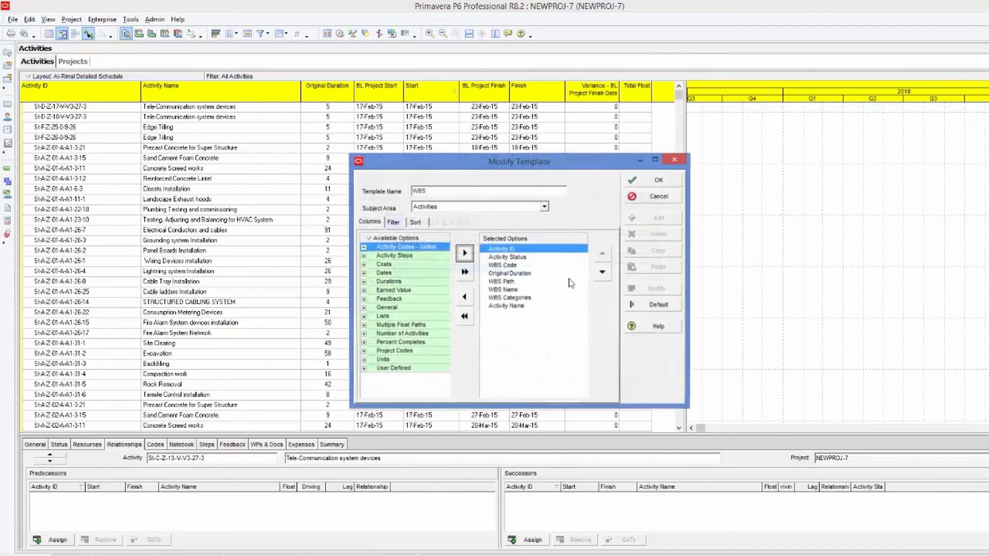
click(664, 180)
Finish the export of NEWPROJ-7 to the Excel file in the workshop folder.
click(578, 382)
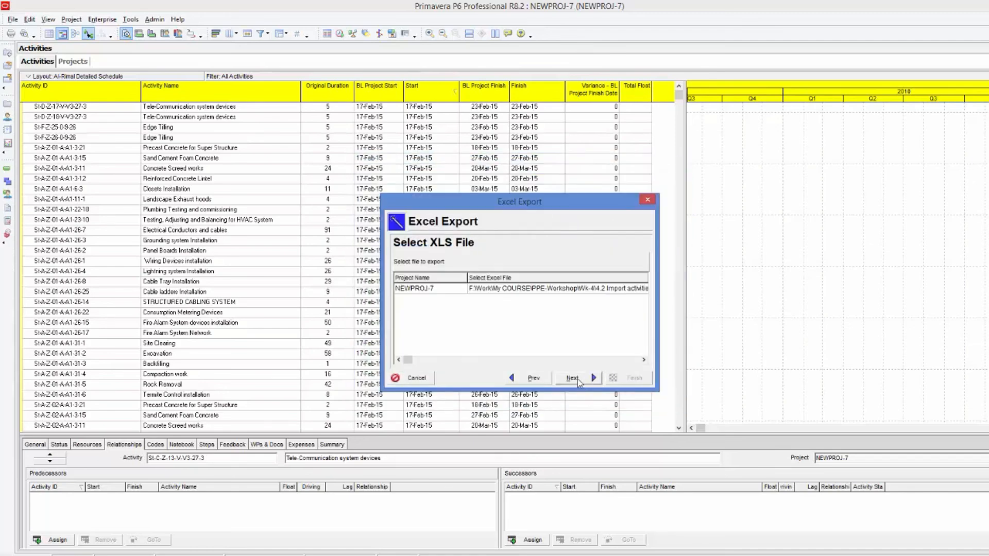
click(577, 379)
click(635, 384)
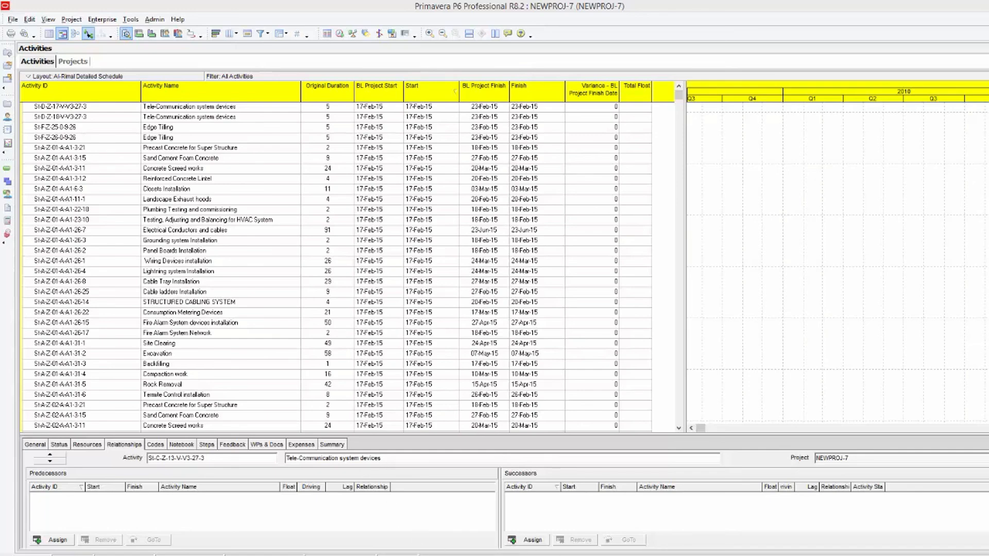
click(624, 378)
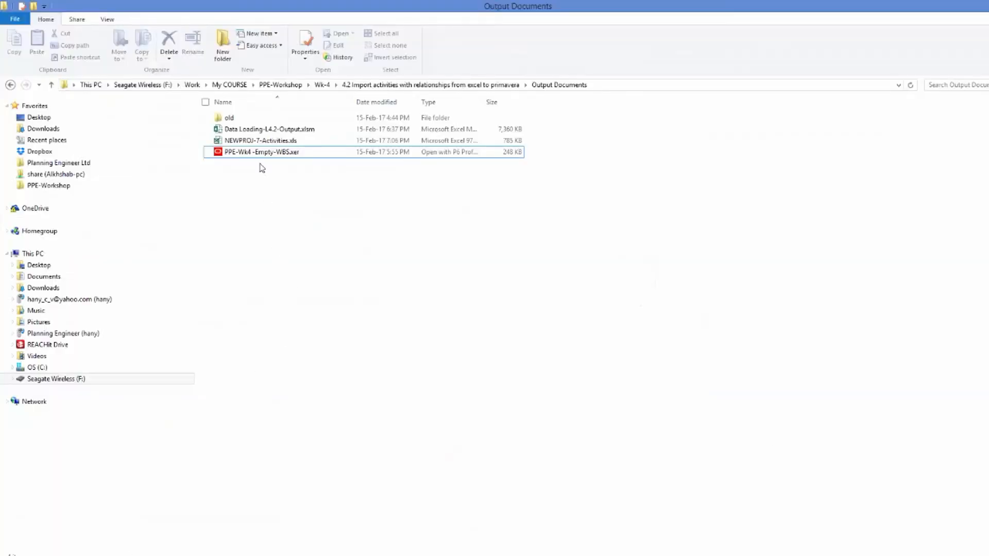
Open NEWPROJ-7-Activities.xls from the Output Documents folder, maximize it and autofit its columns.
click(264, 142)
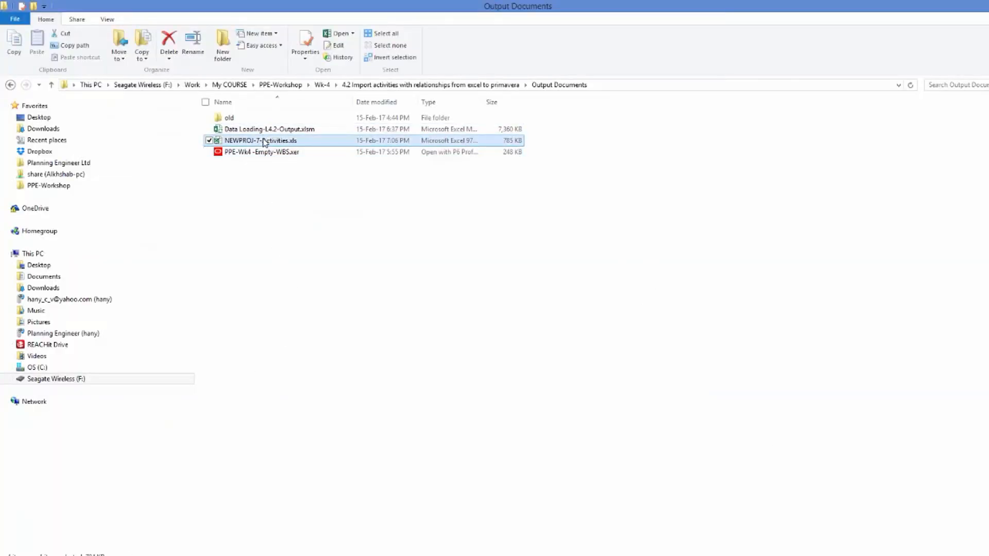
double_click(264, 141)
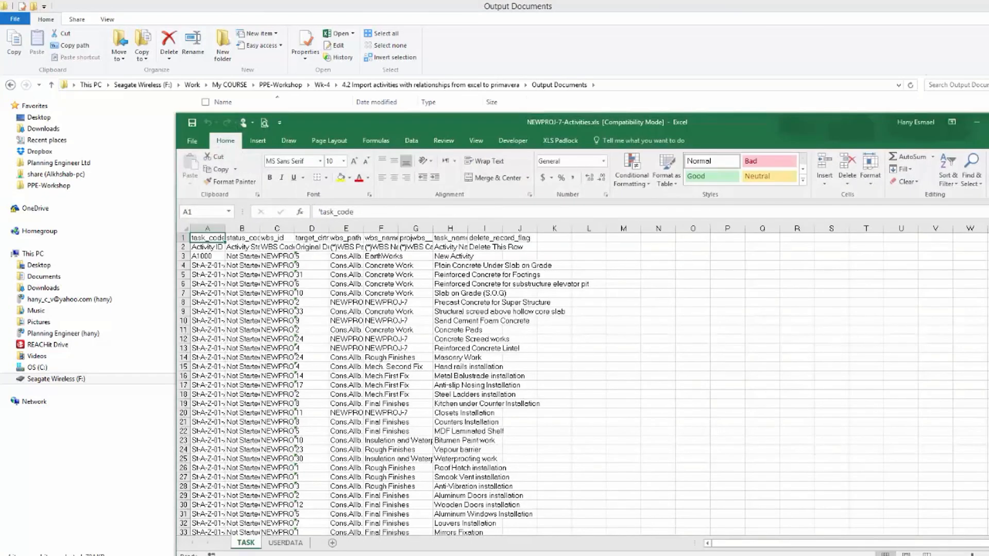
click(988, 122)
drag(37, 114, 325, 112)
double_click(325, 114)
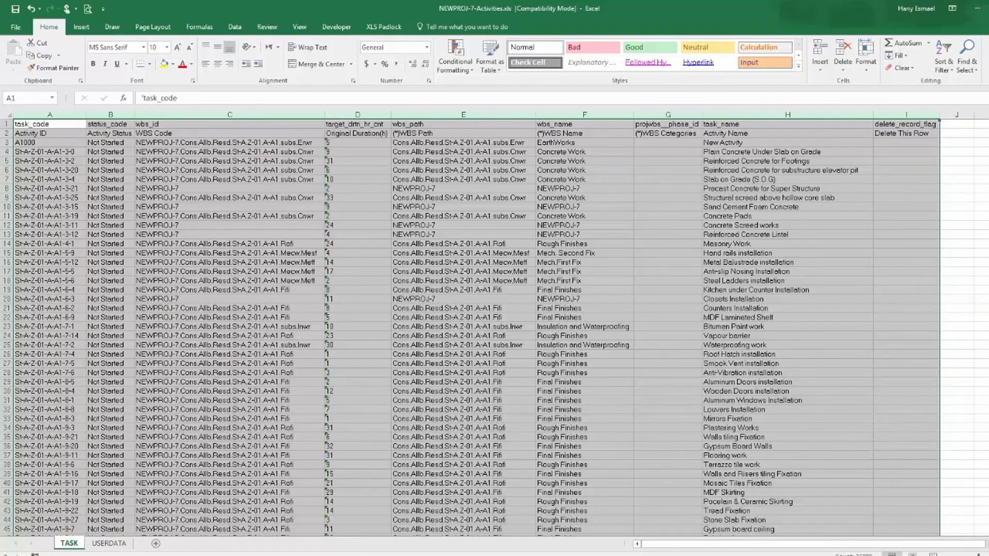
In Primavera, select the activities listed above the Construction WBS and copy them.
click(207, 555)
scroll(207, 129, up, 3)
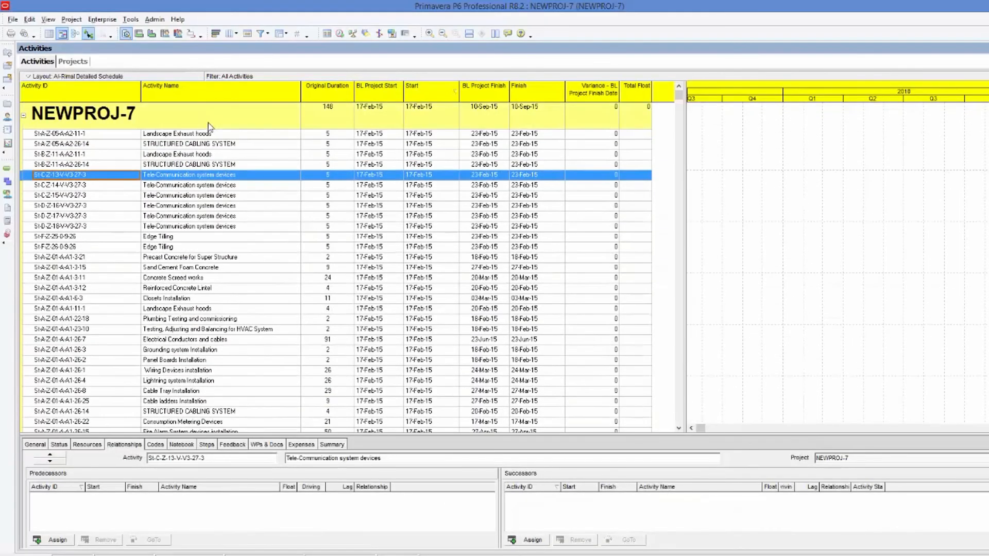
click(210, 136)
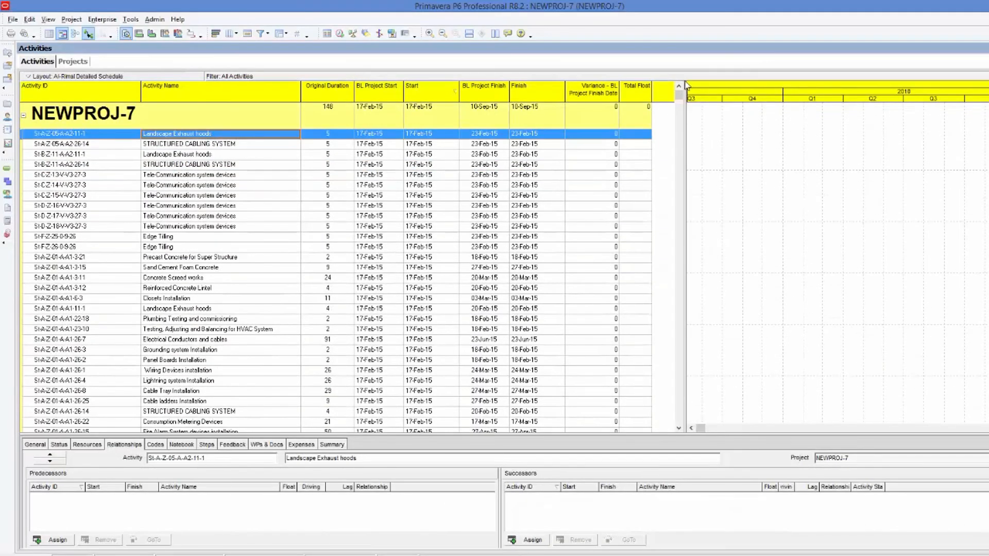
drag(679, 97, 671, 183)
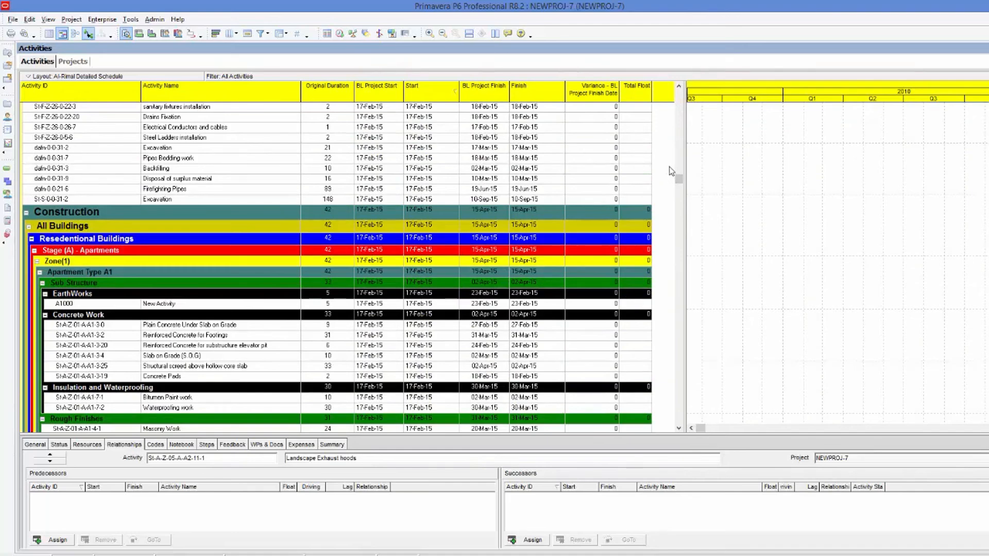
shift+click(176, 199)
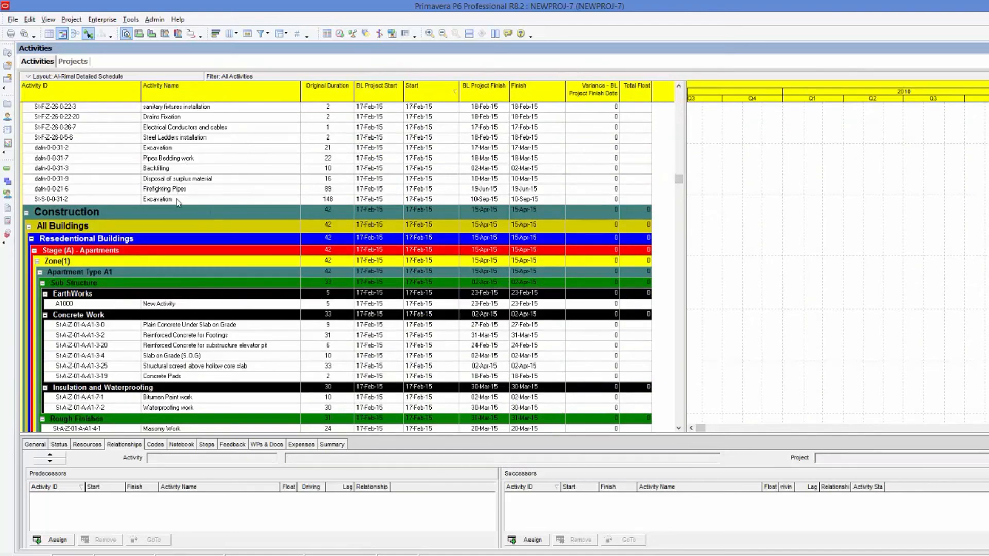
right_click(170, 199)
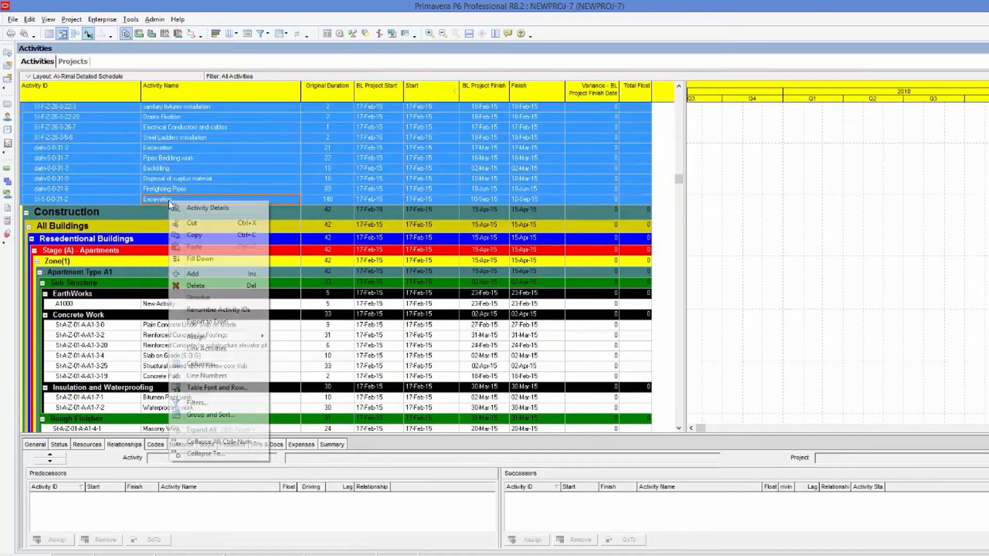
click(203, 234)
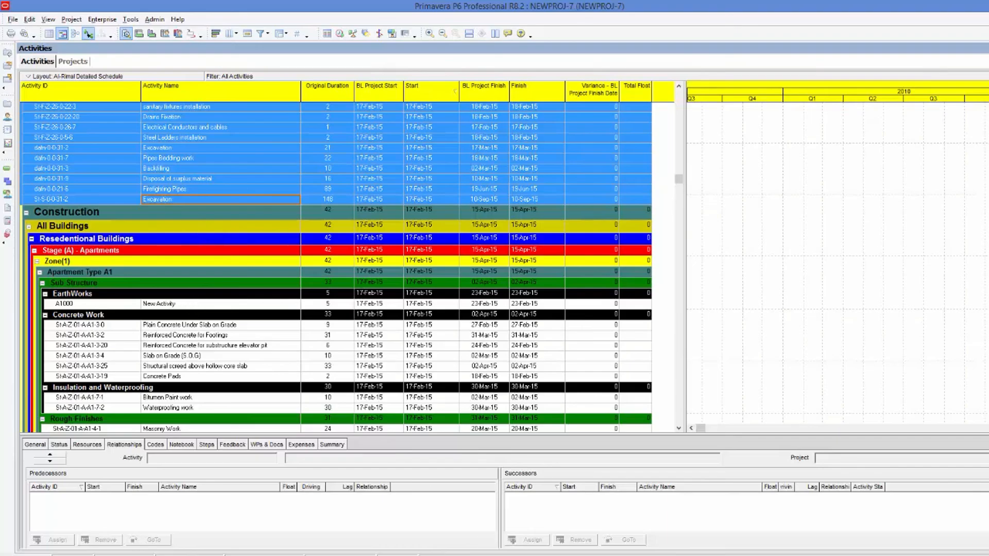
Paste the copied activities into a new sheet of the exported workbook and autofit its columns.
key(alt+Tab)
key(ctrl+a)
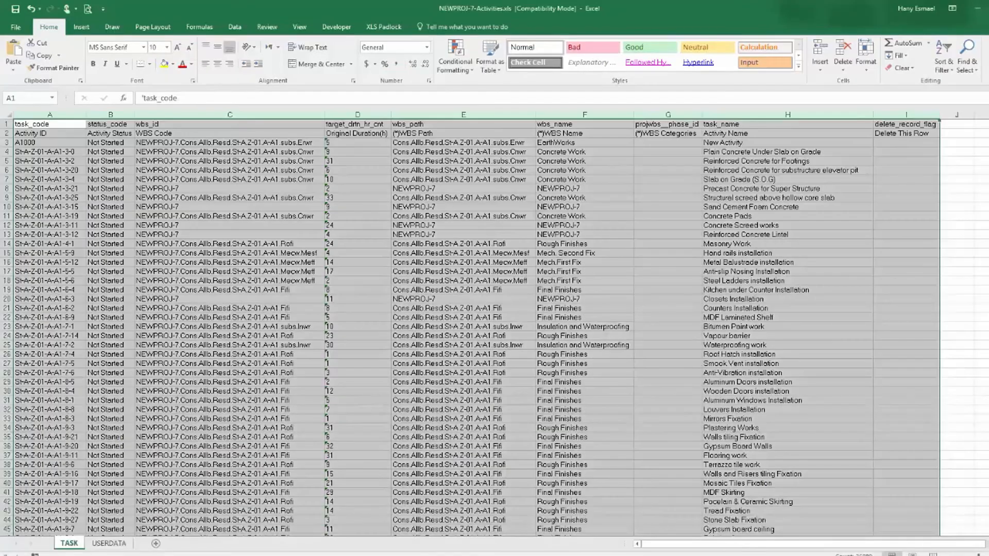
click(156, 543)
right_click(39, 127)
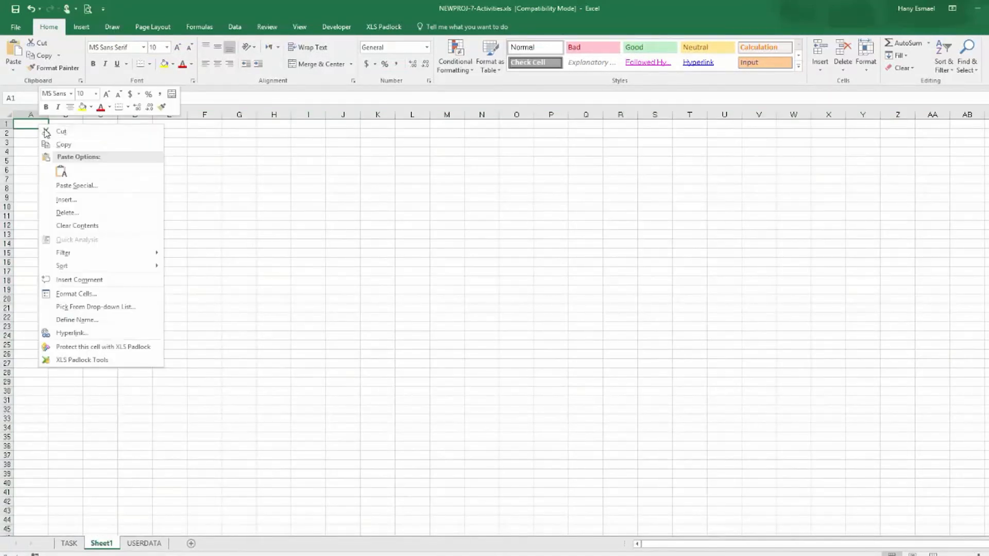
click(60, 168)
drag(42, 112, 275, 113)
double_click(292, 114)
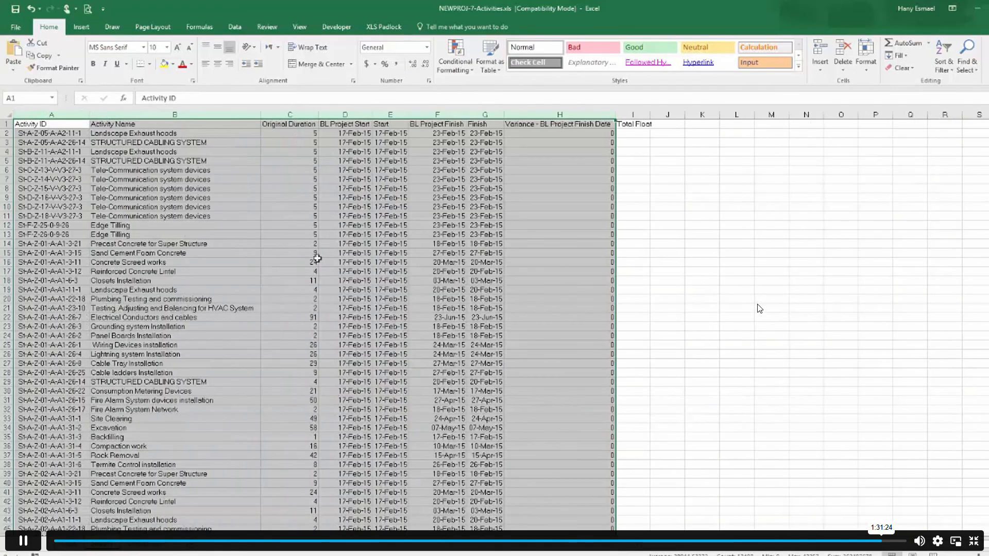
On the TASK sheet, enter =VLOOKUP(A2,Sheet1!A:B,2,FALSE) in J2 to match each activity.
key(ctrl+Page_Up)
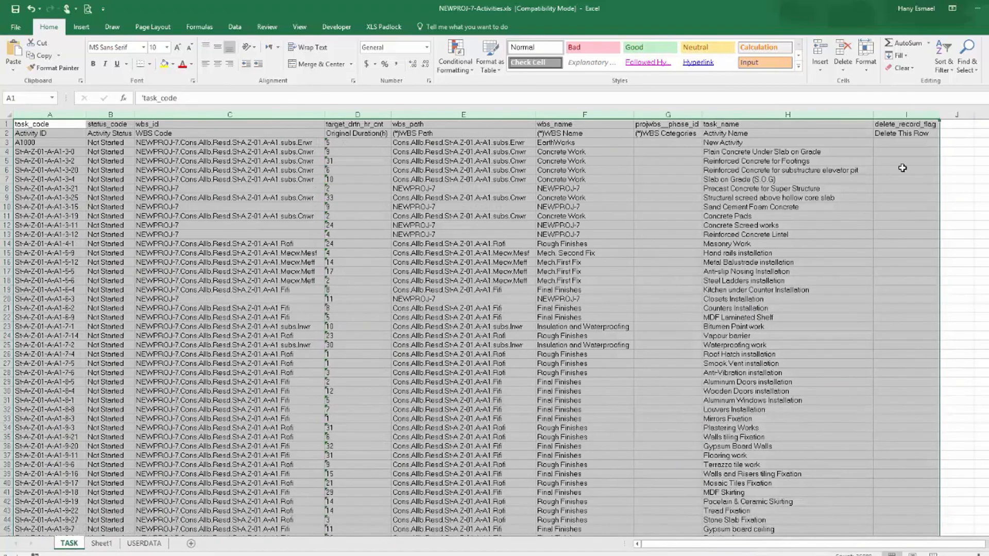
click(960, 132)
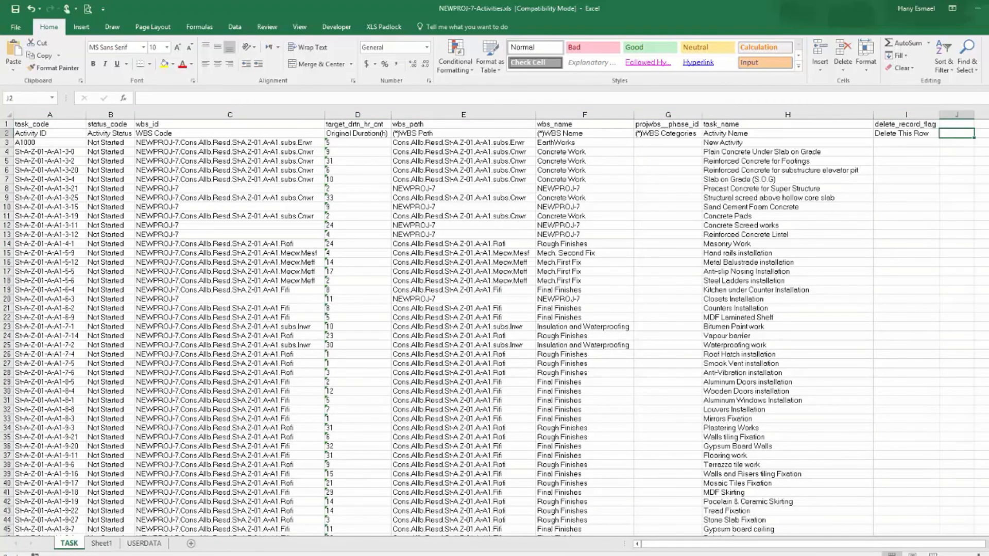
text(=vl)
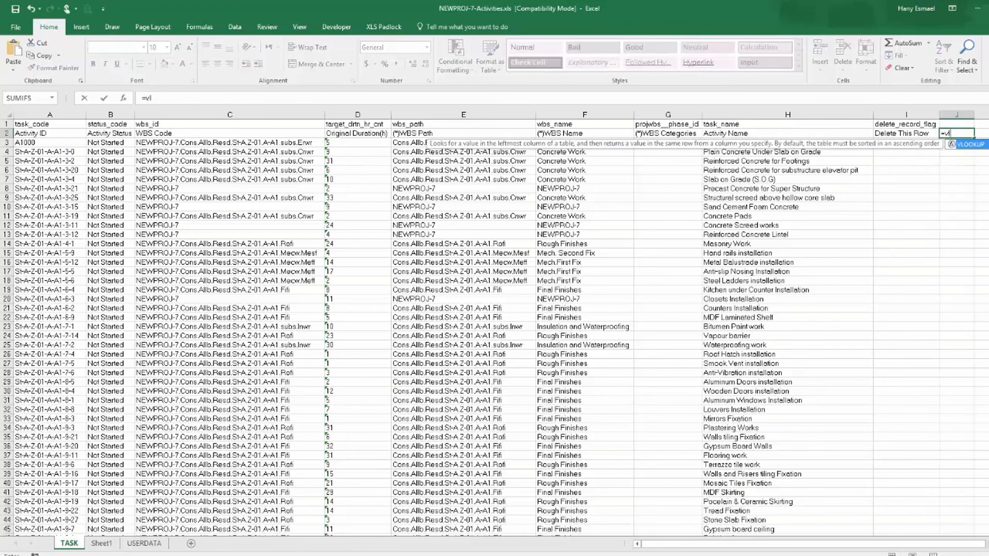
double_click(975, 145)
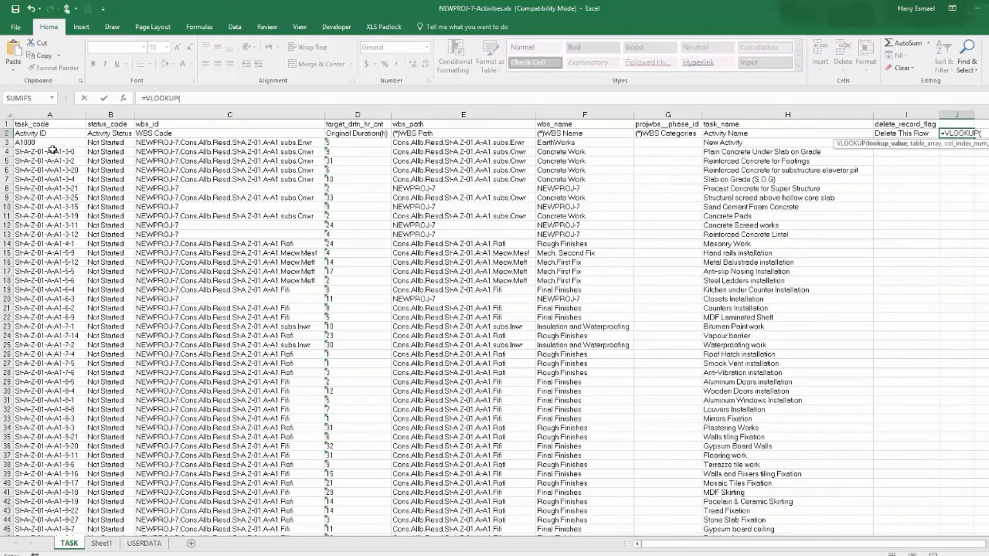
click(43, 133)
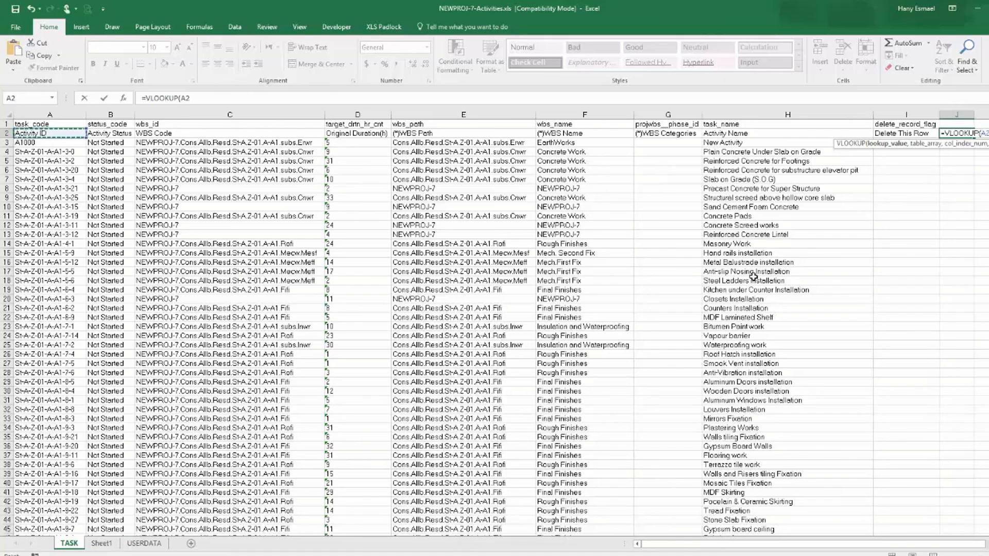
text(,)
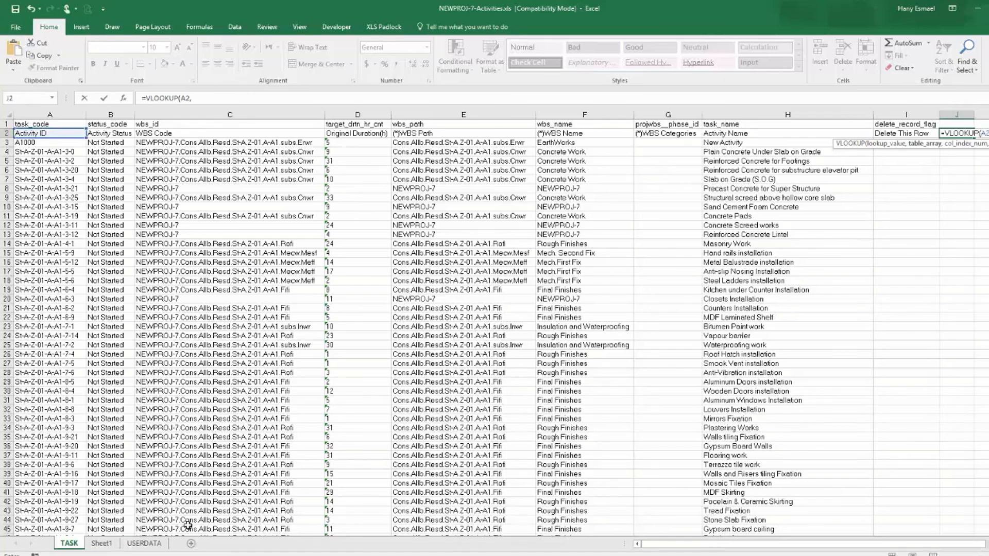
click(102, 544)
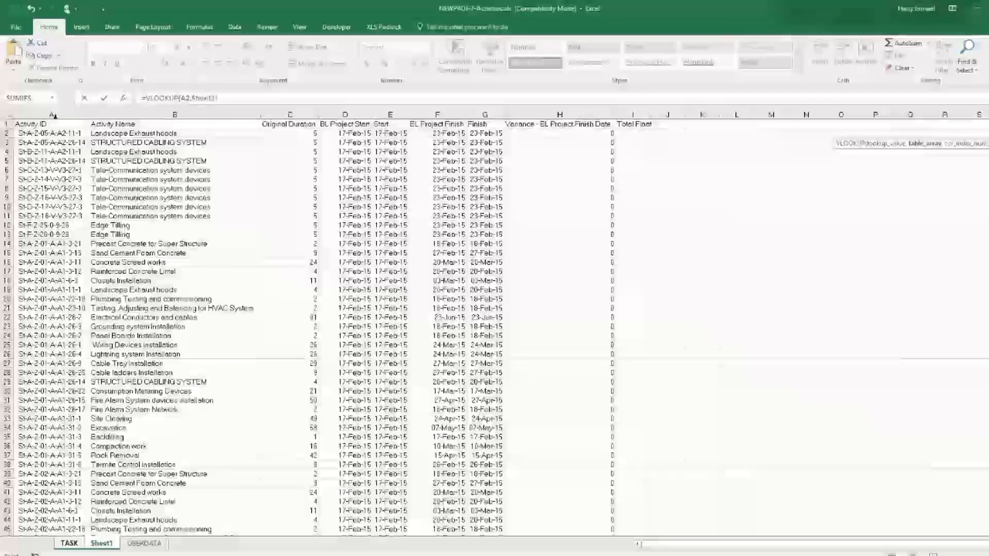
drag(53, 116, 243, 120)
text(,2)
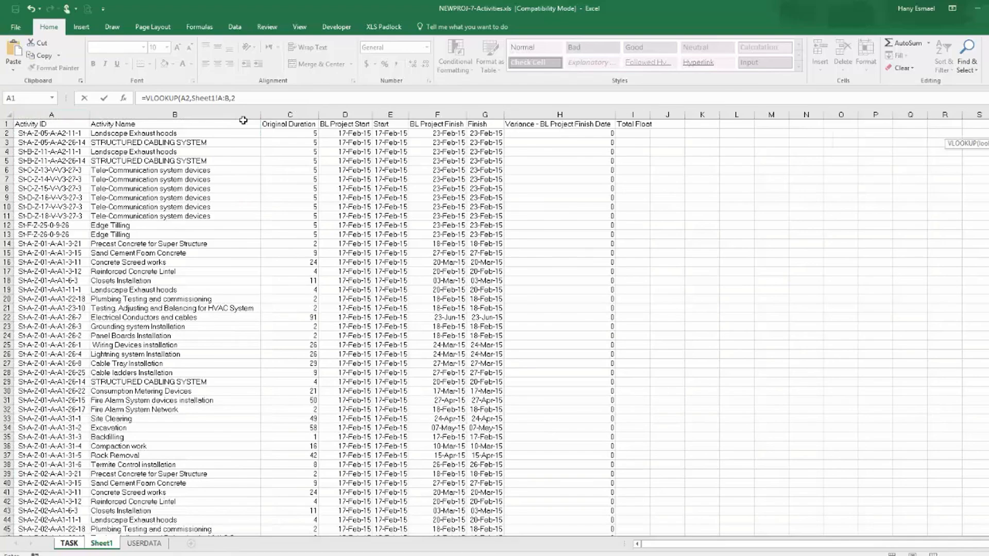
text(,)
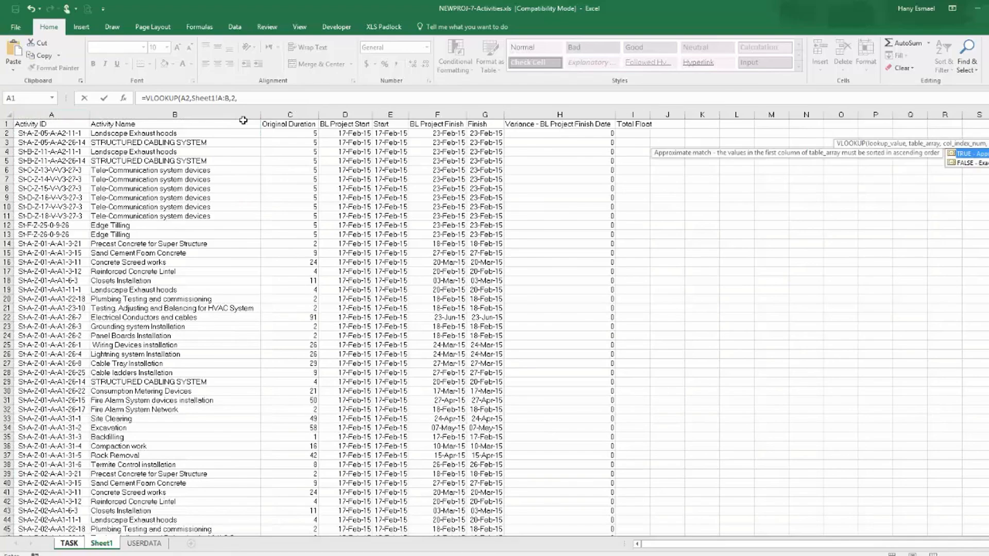
double_click(984, 168)
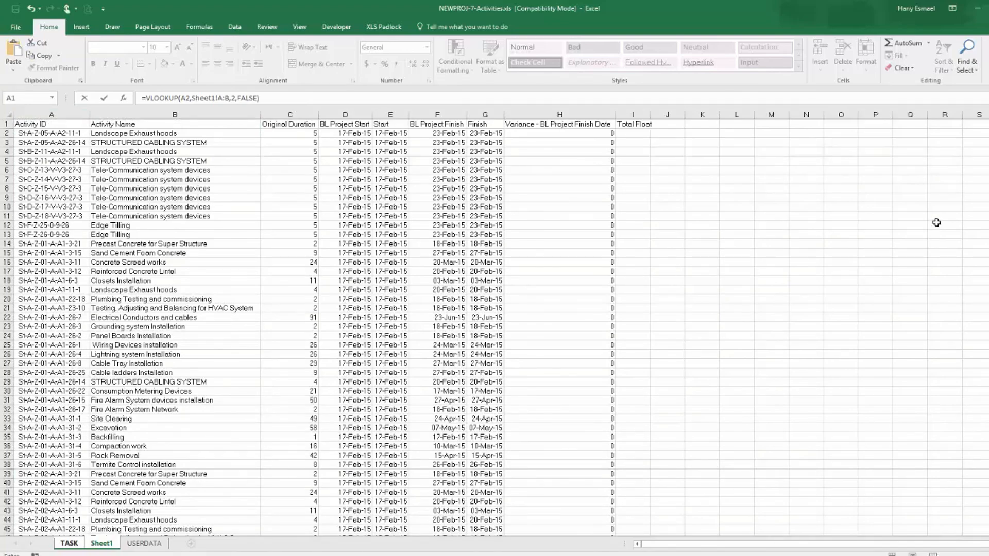
key(Return)
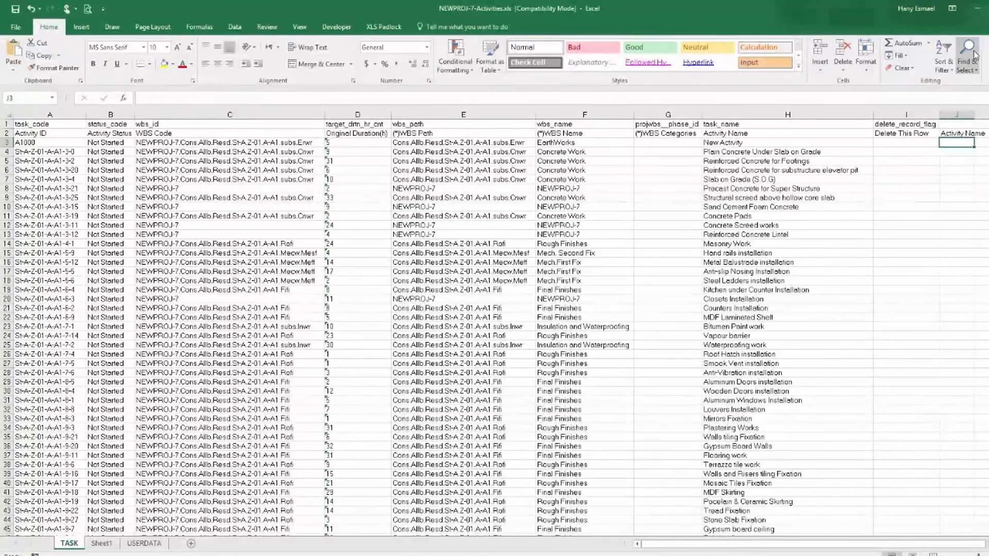
Fill the VLOOKUP formula down column J of the TASK sheet and turn on filters for columns A to J.
click(976, 135)
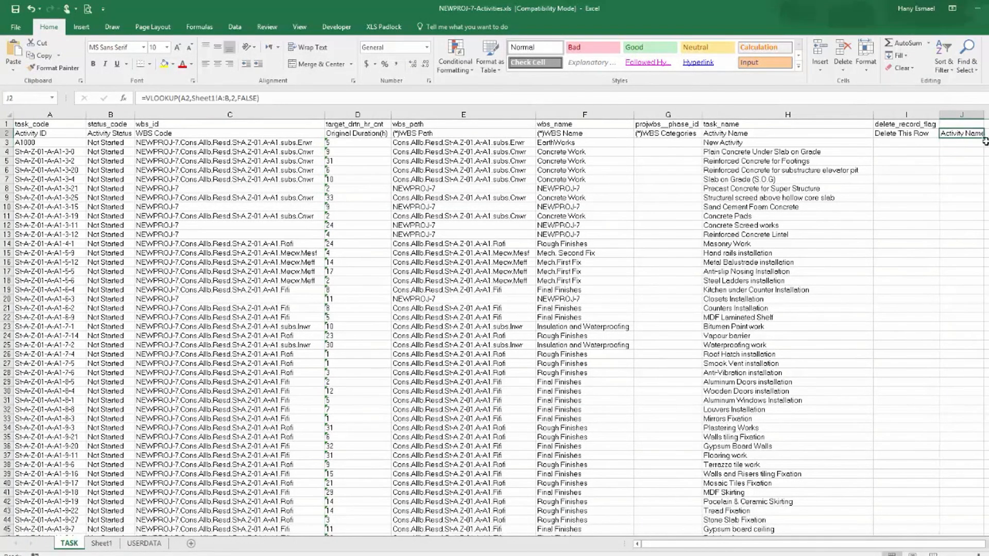
double_click(984, 138)
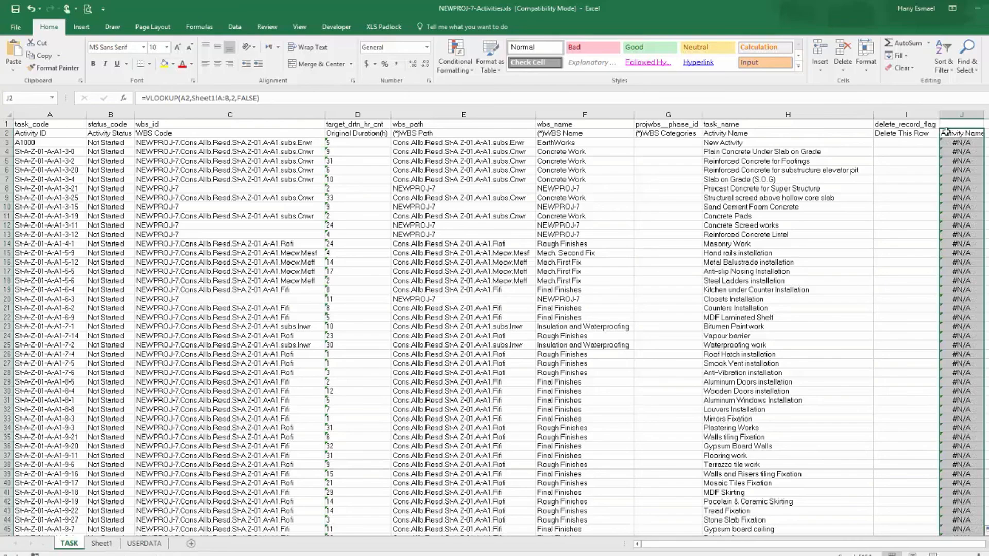
drag(948, 115, 26, 115)
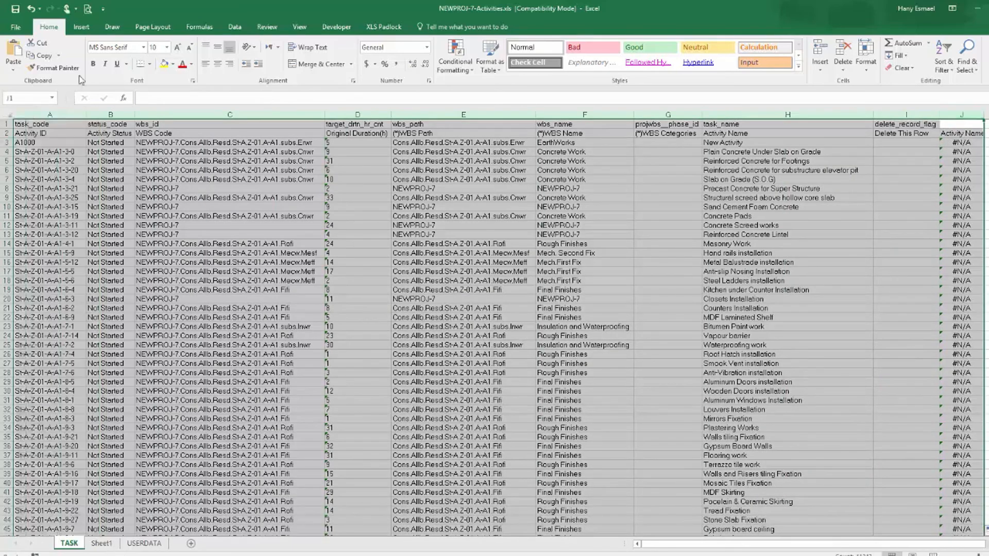
click(235, 27)
click(375, 56)
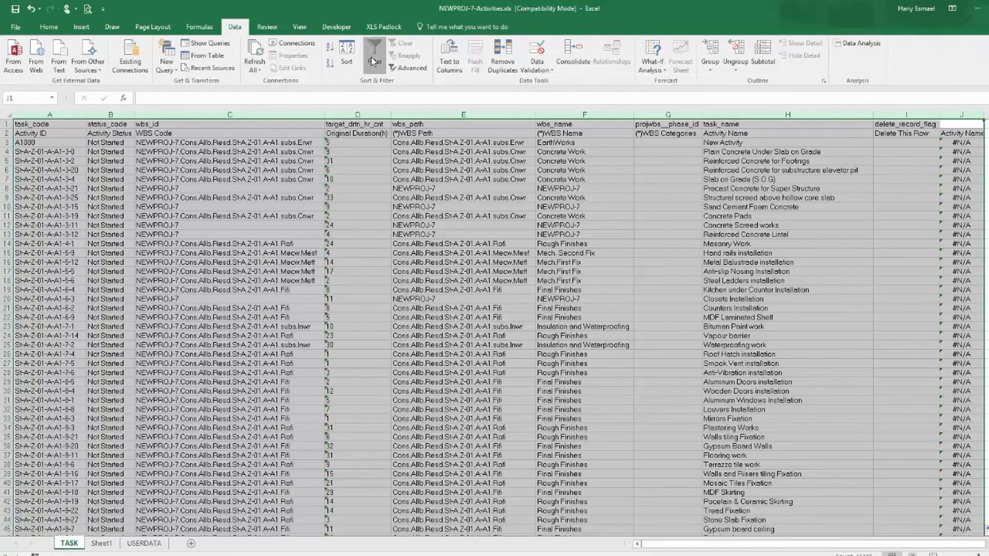
Remove all spaces from the Activity ID column on Sheet1 using Replace All.
click(978, 124)
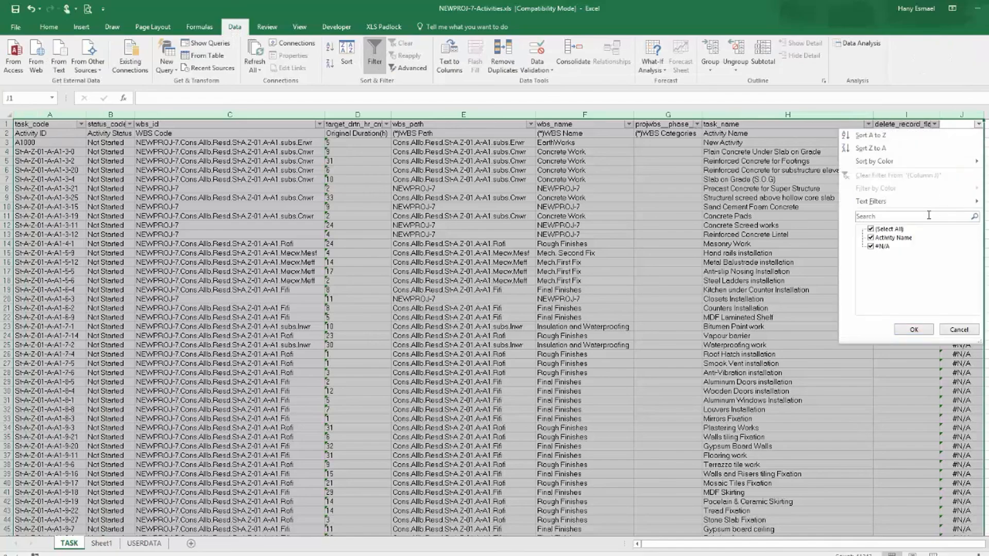
click(881, 247)
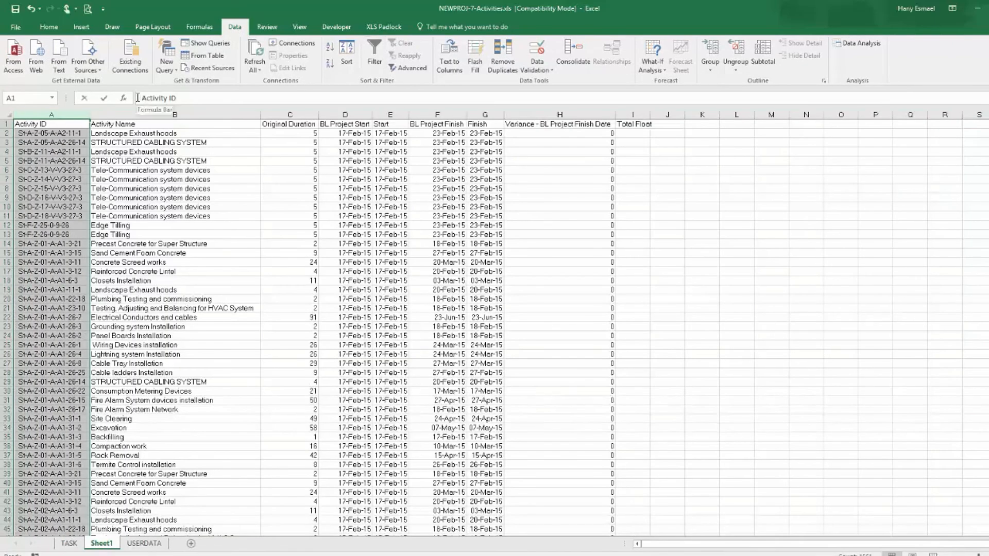
click(51, 161)
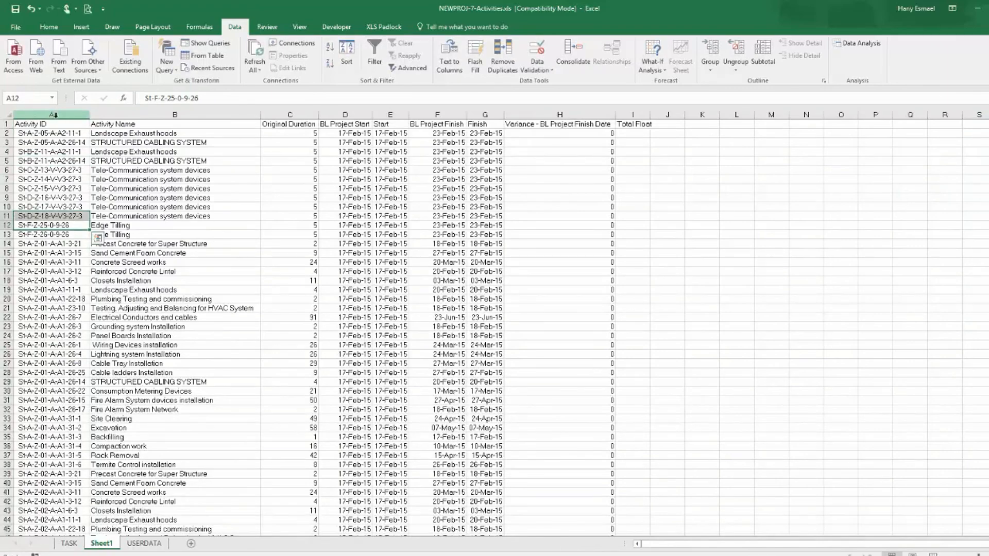
click(54, 114)
key(ctrl+h)
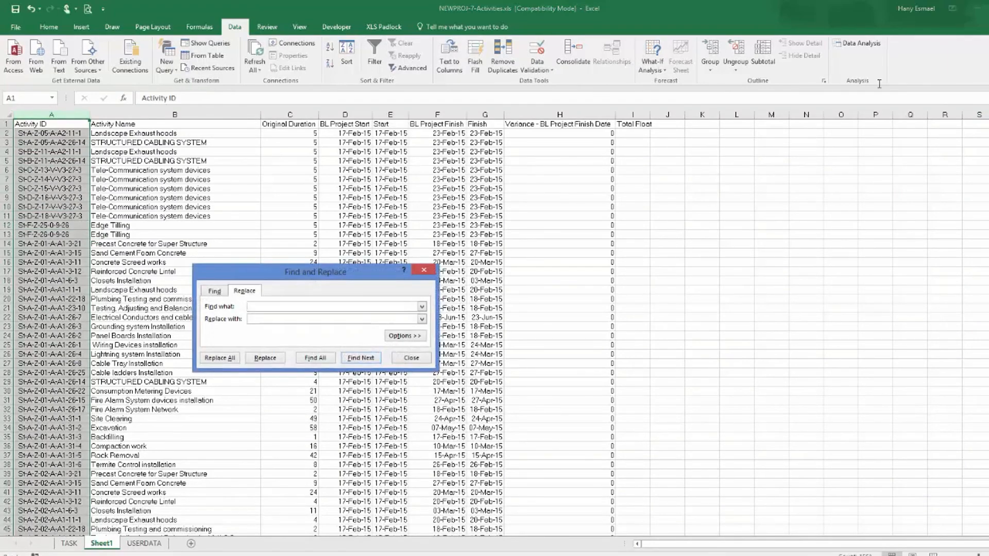
click(223, 364)
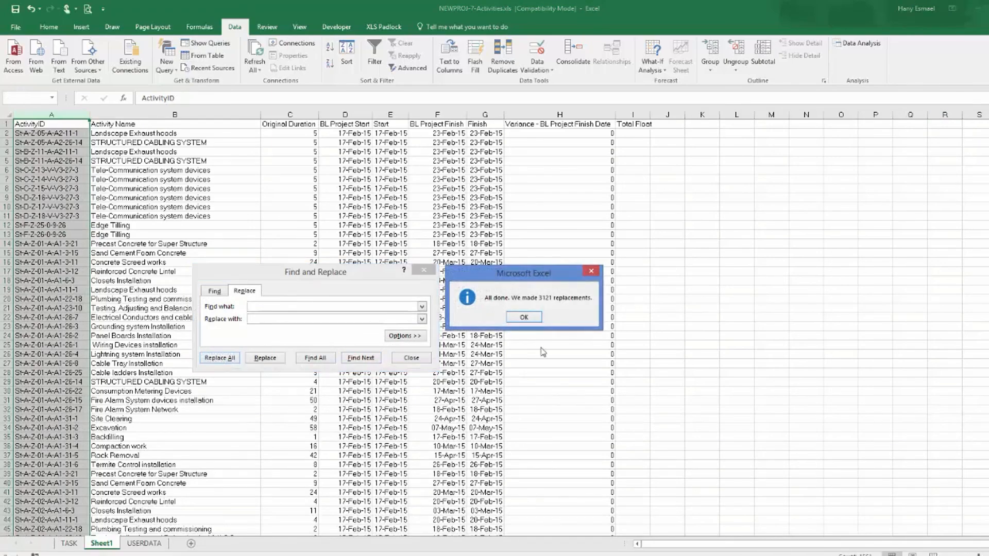
click(531, 319)
click(421, 358)
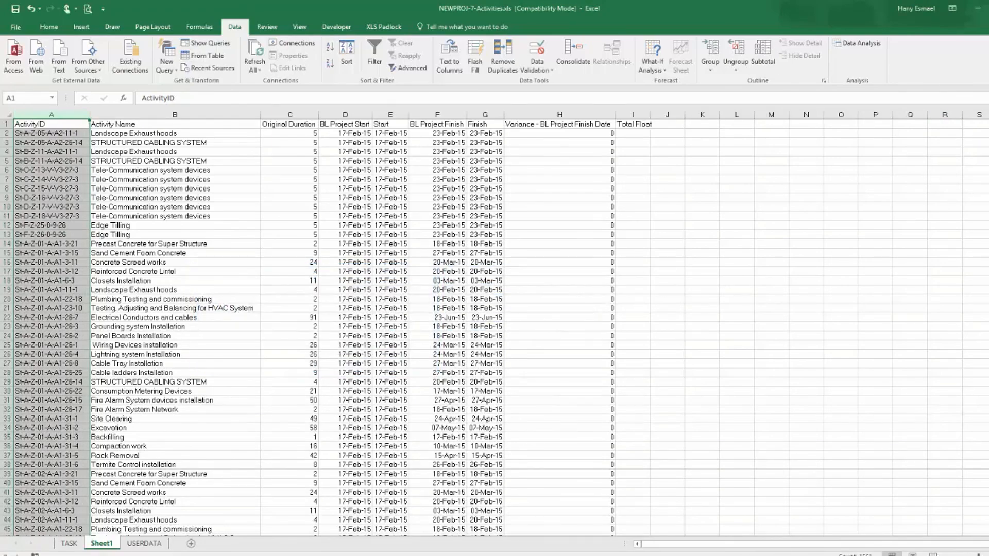
Filter column J on the TASK sheet to show only the #N/A rows.
click(76, 543)
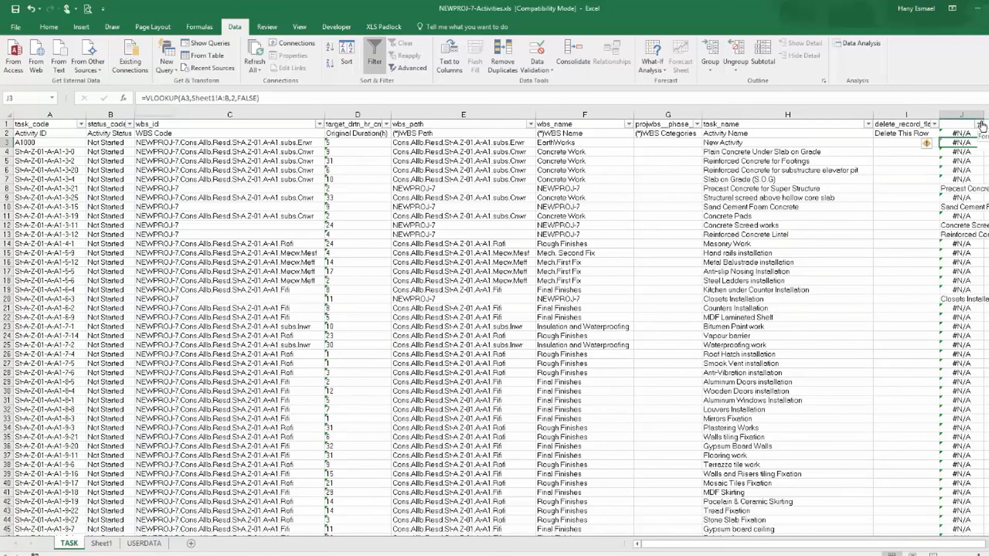
click(980, 125)
click(897, 231)
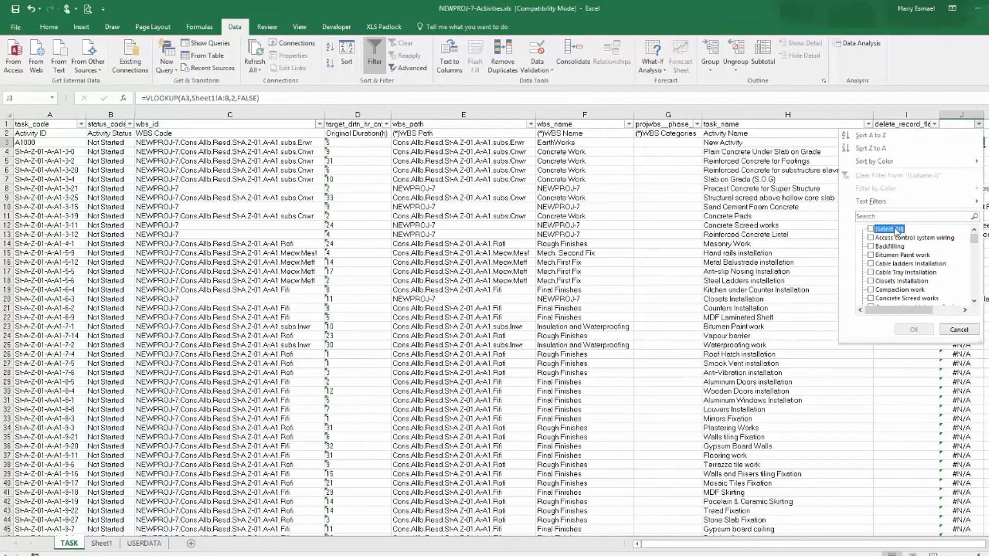
drag(973, 241, 973, 294)
click(871, 298)
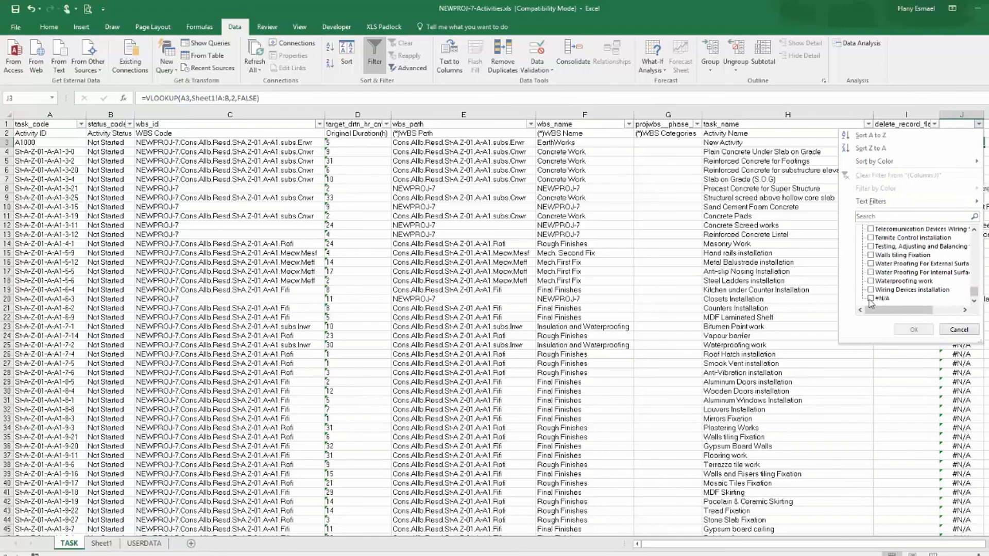
click(912, 330)
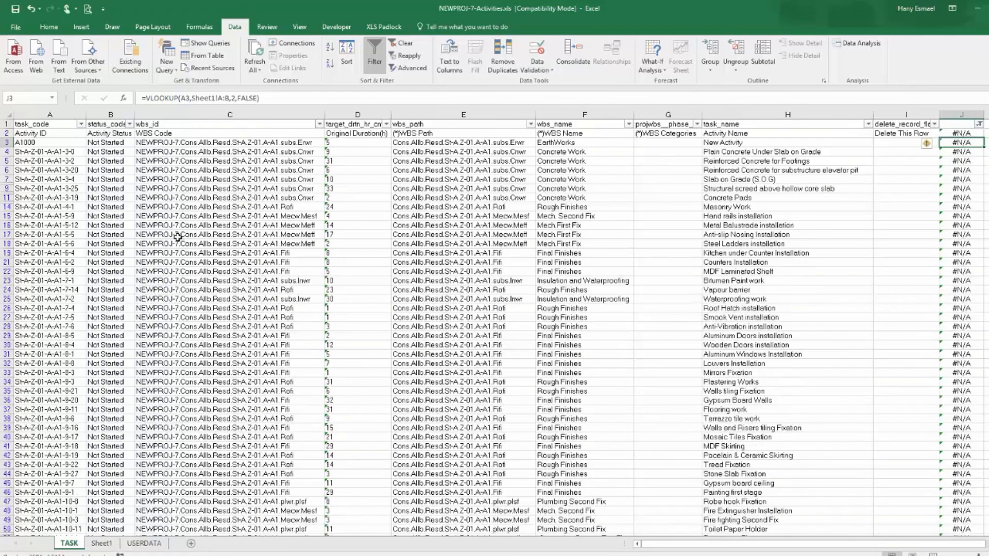
Delete all the filtered #N/A activity rows from row 3 downward.
click(5, 143)
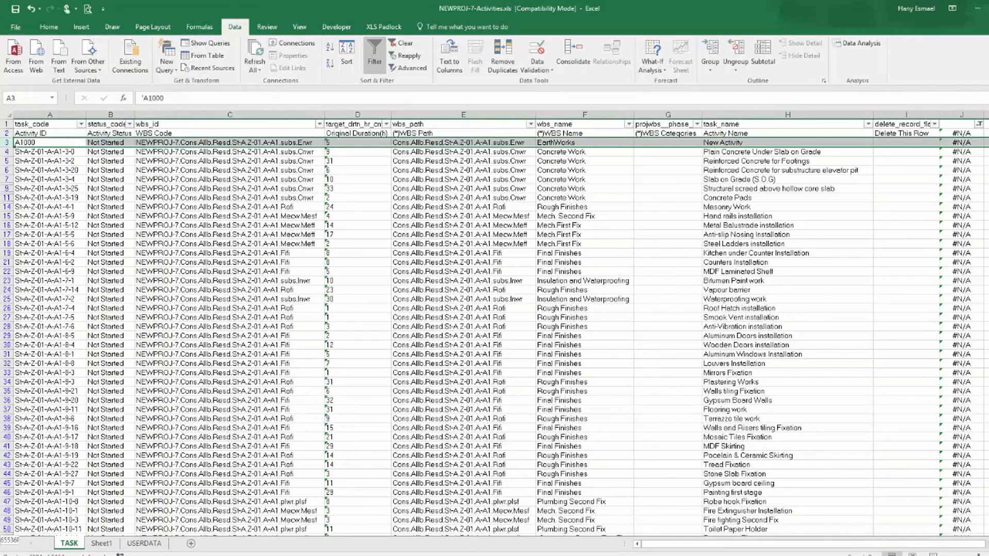
key(ctrl+shift+Down)
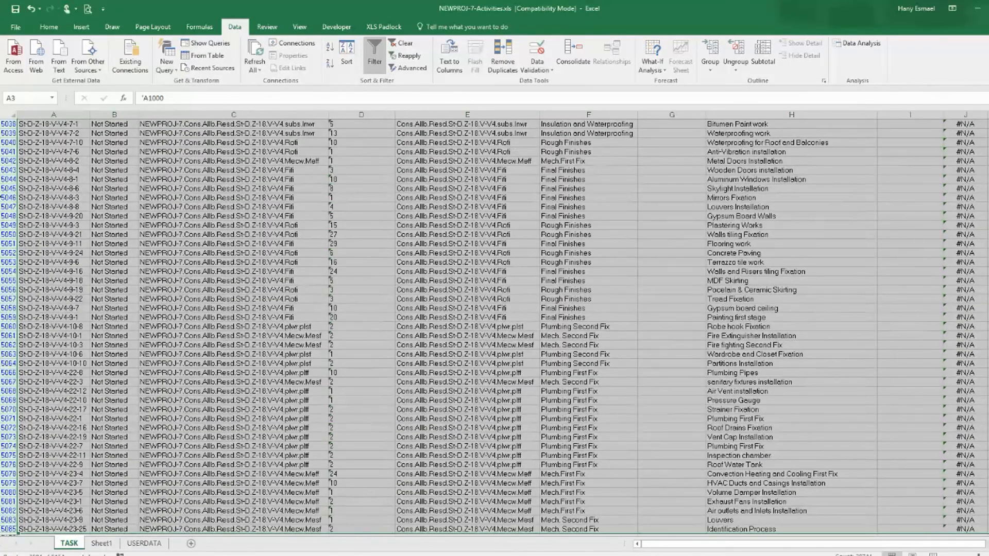
right_click(3, 190)
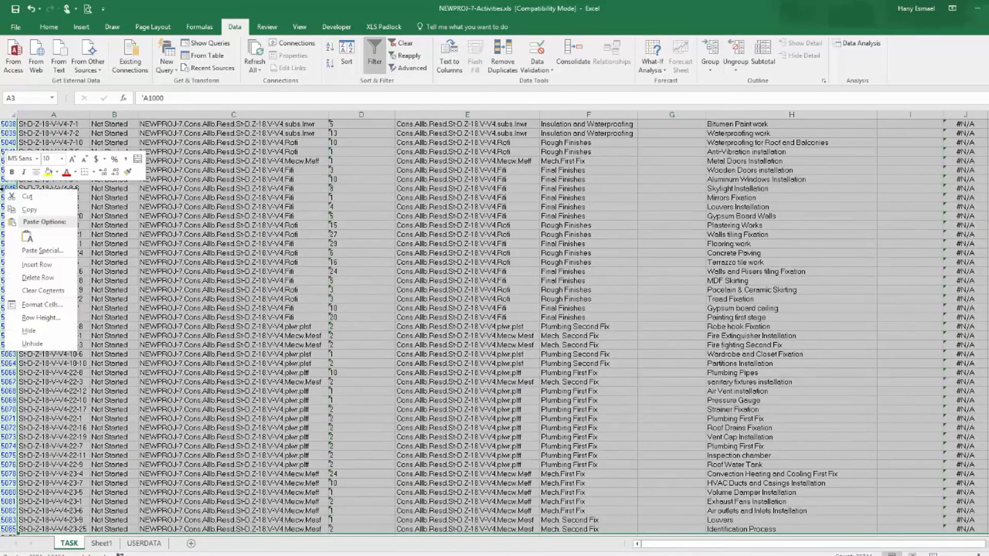
click(46, 280)
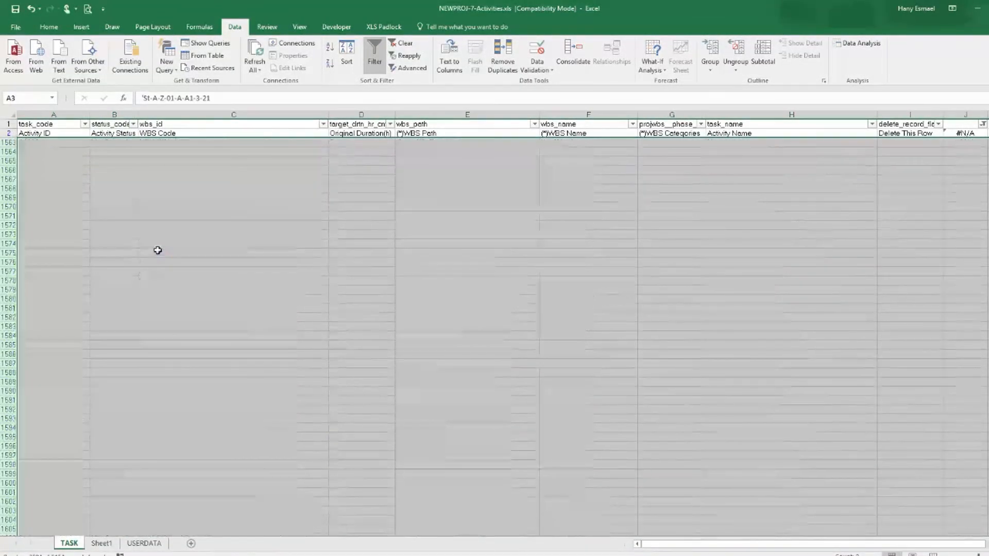
click(925, 196)
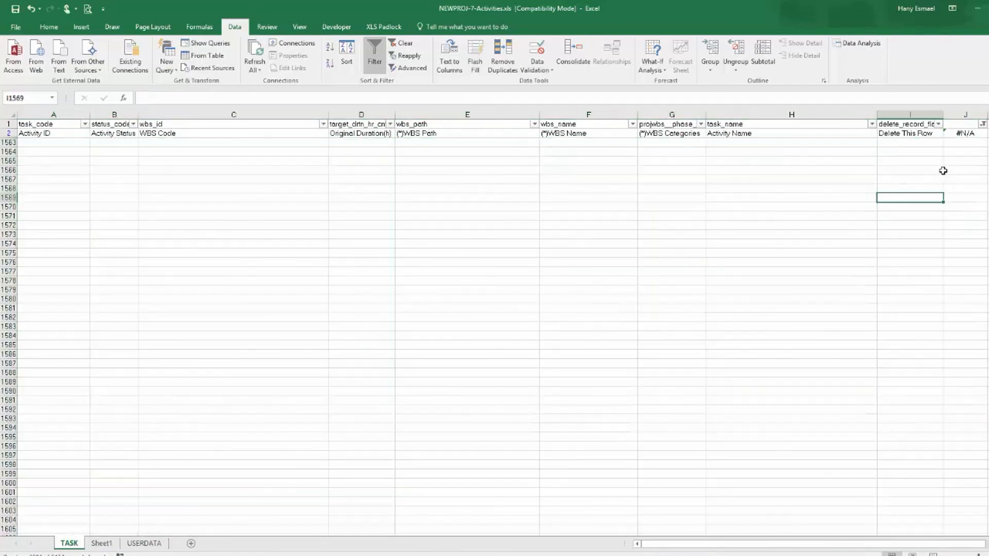
Clear cell J2 and reset the column J filter to show all rows.
click(969, 134)
key(Delete)
click(983, 124)
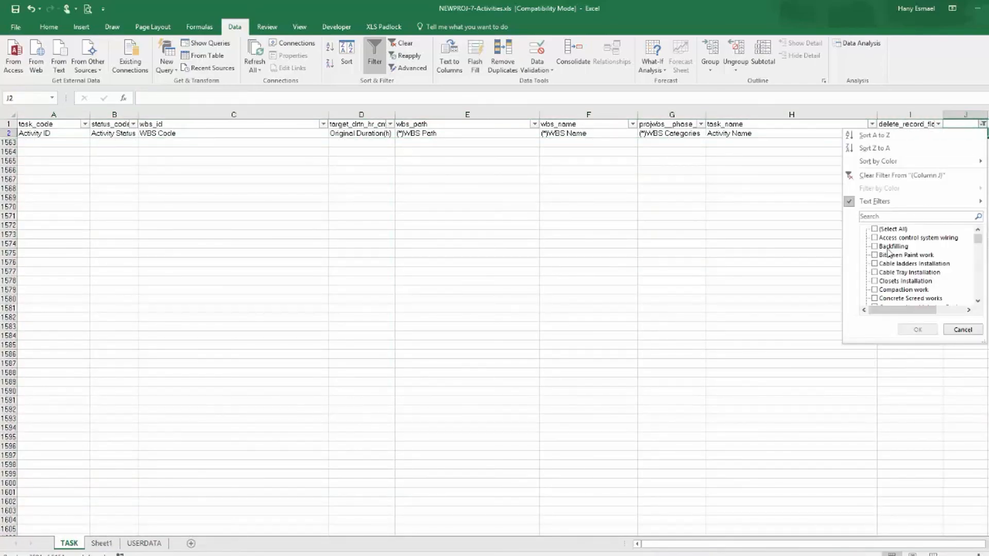
click(918, 330)
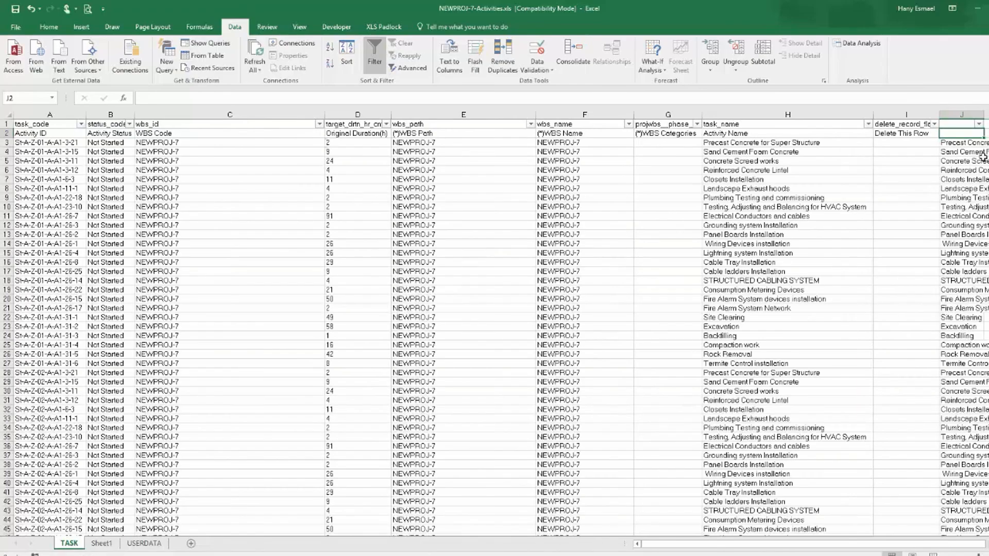
Delete the helper column J from the TASK sheet.
click(966, 114)
right_click(966, 115)
click(919, 203)
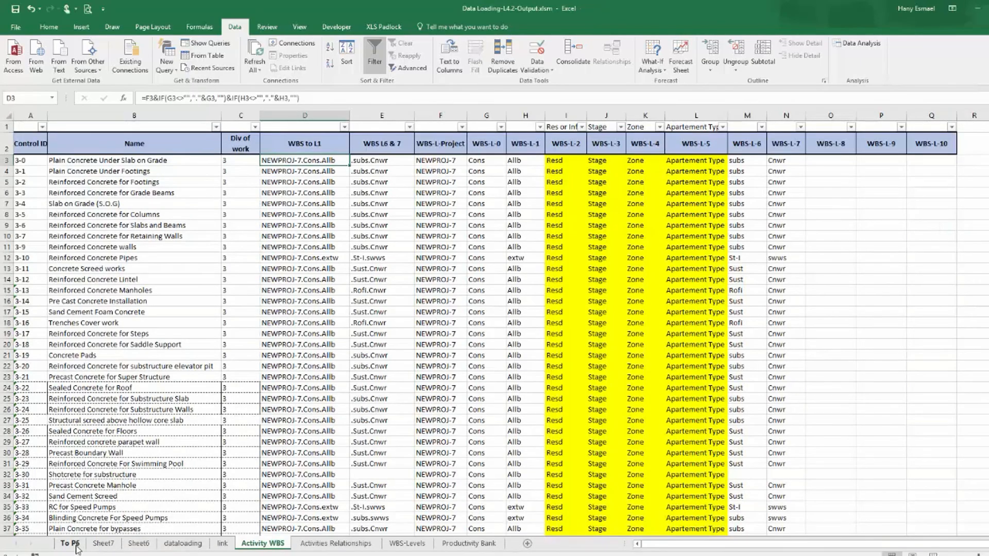
In the Data Loading output workbook, copy the activity ID, WBS, name and duration rows from the To P6 pivot table.
click(78, 542)
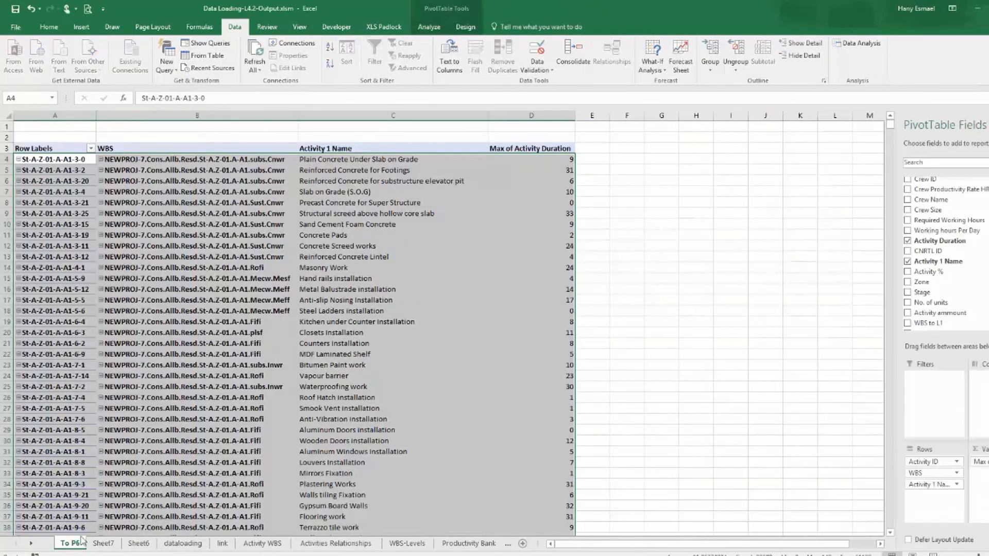
click(256, 54)
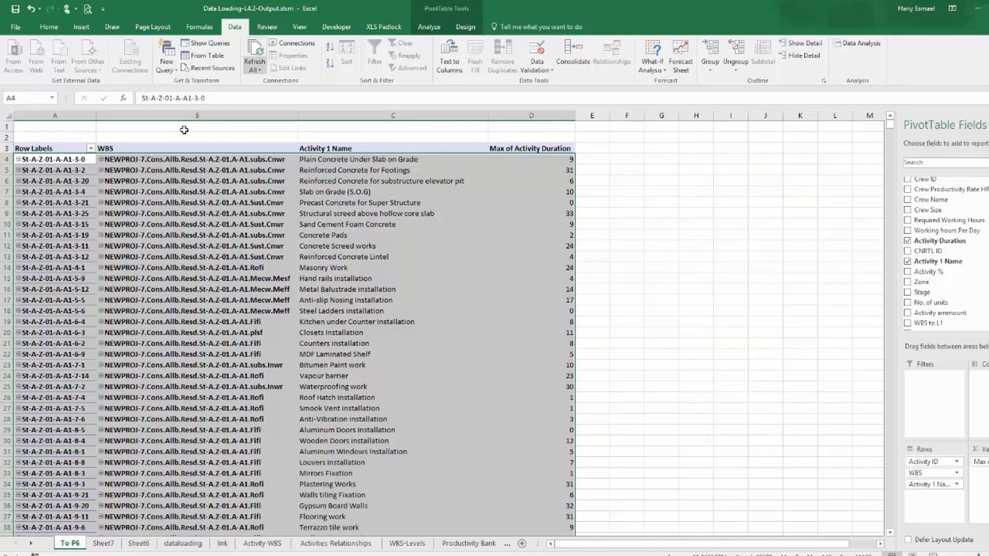
right_click(50, 159)
click(66, 174)
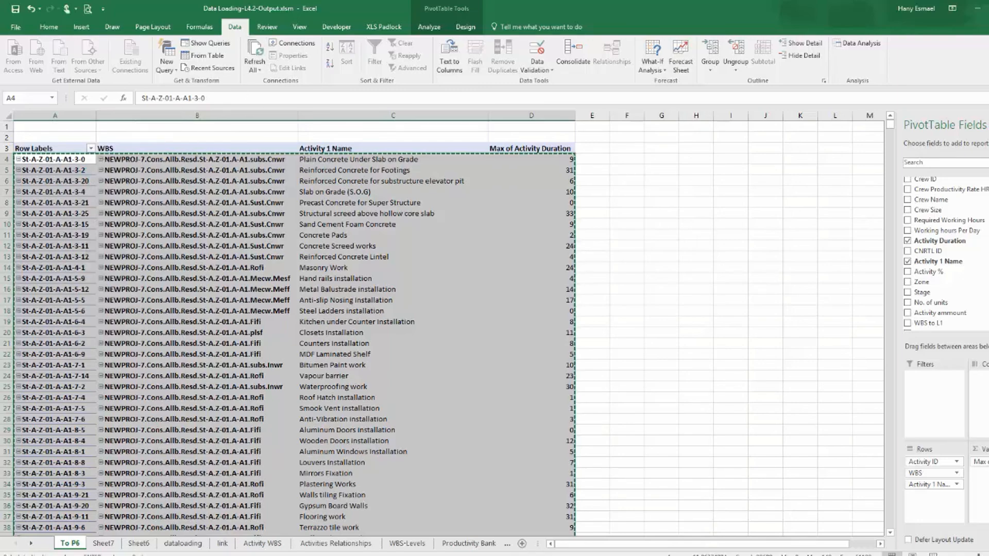
Paste the copied pivot data into a new sheet of the activities workbook and autofit its columns.
key(alt+Tab)
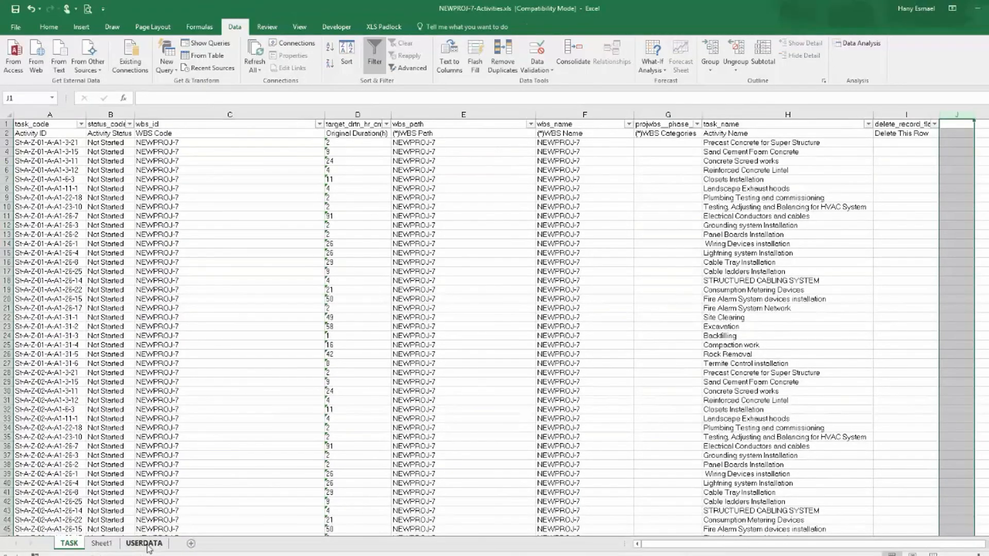
click(191, 543)
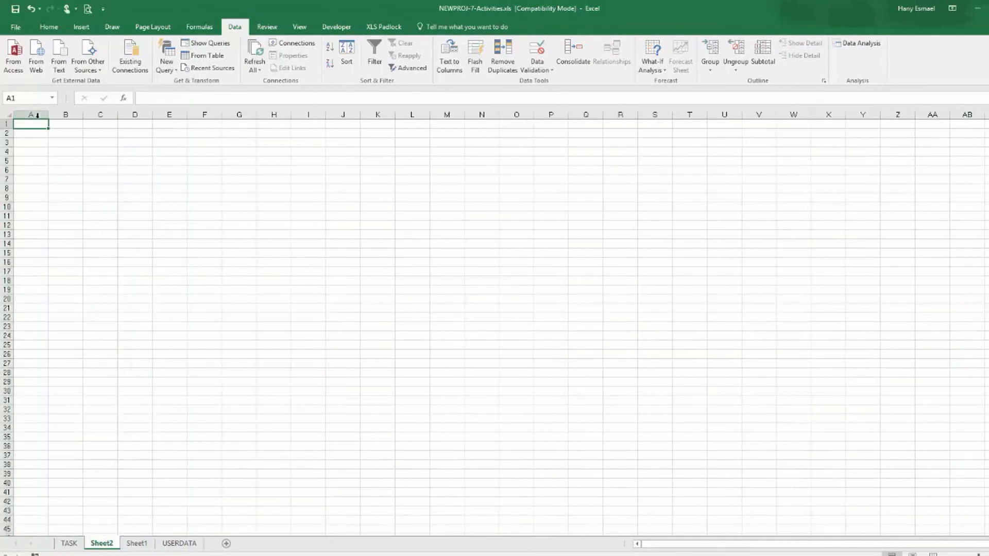
right_click(39, 124)
click(61, 170)
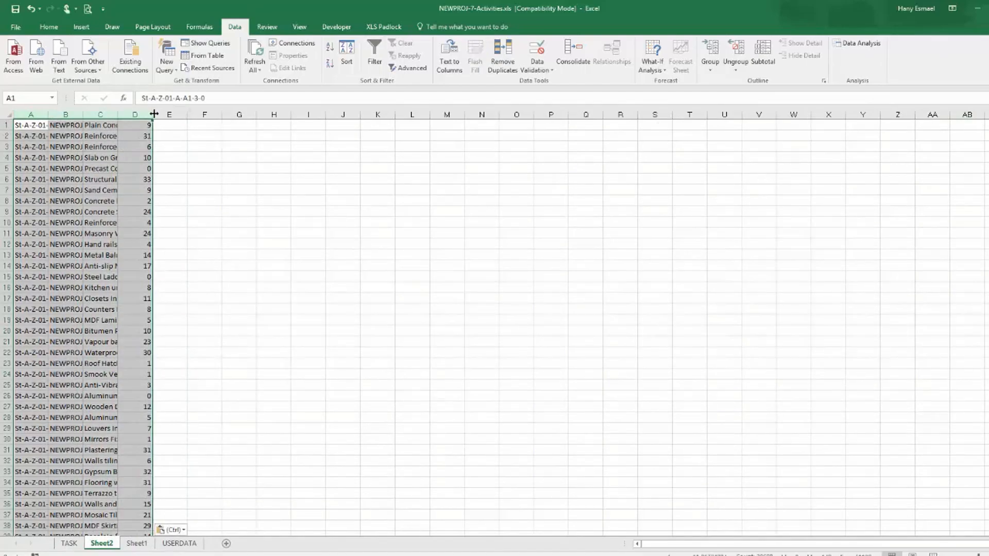
double_click(153, 114)
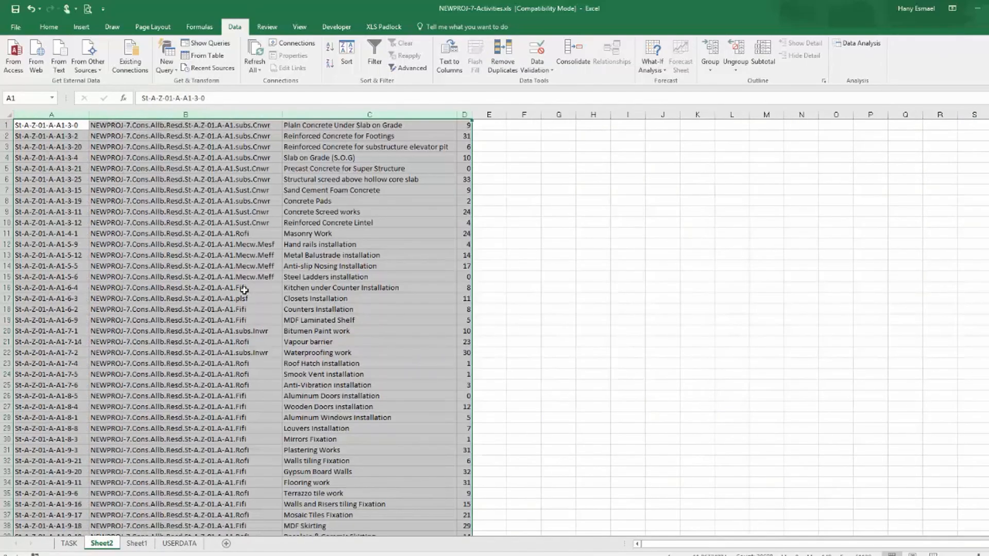
Narrow the WBS Code column C on the TASK sheet.
click(70, 544)
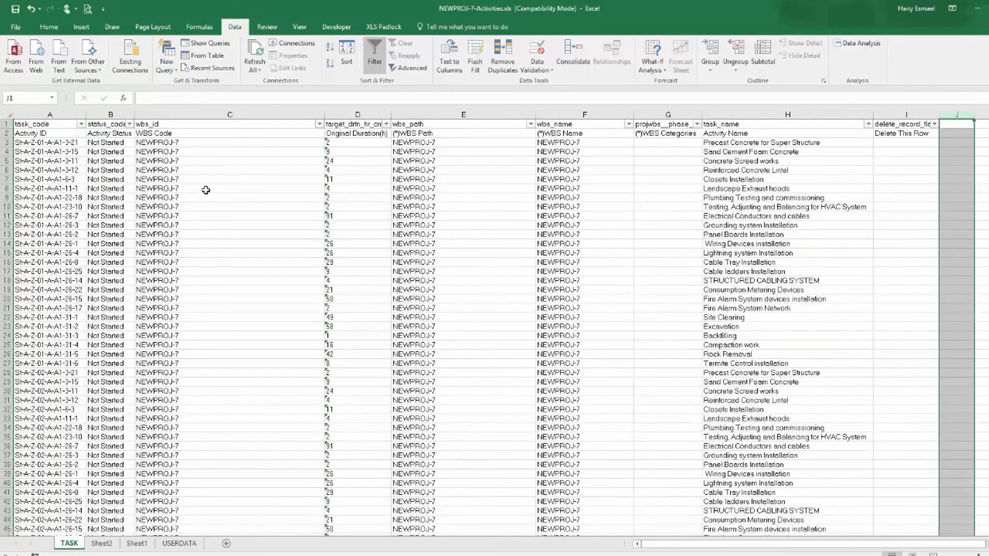
click(299, 112)
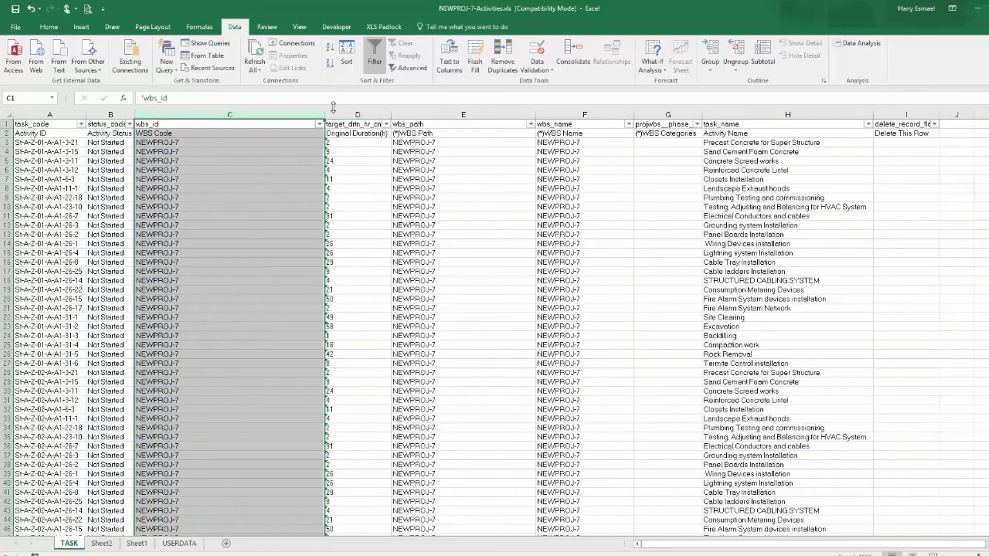
drag(324, 115, 223, 126)
In C3, enter =VLOOKUP(A3,Sheet2!A:B,2,FALSE) to pull each activity's WBS code from the pasted data.
click(192, 143)
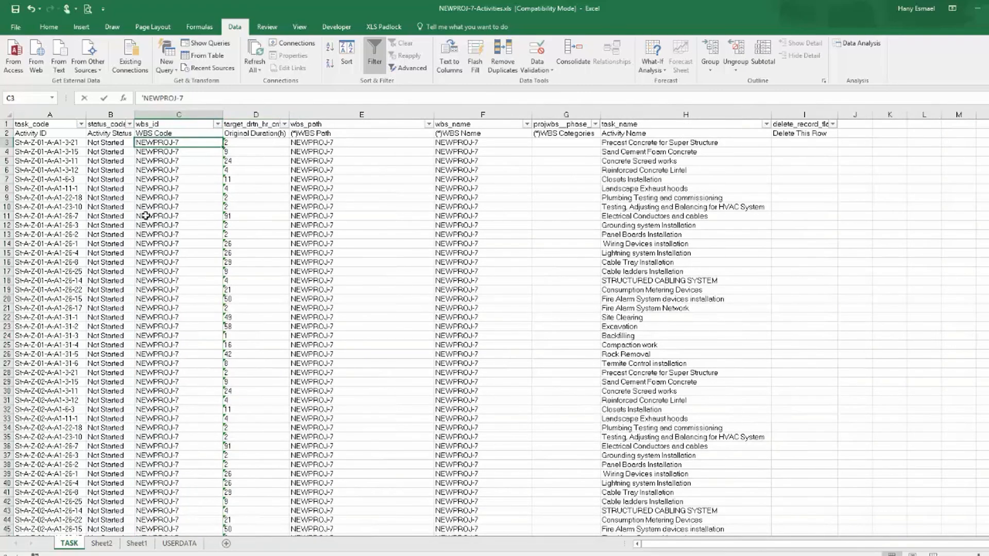
text(=vl)
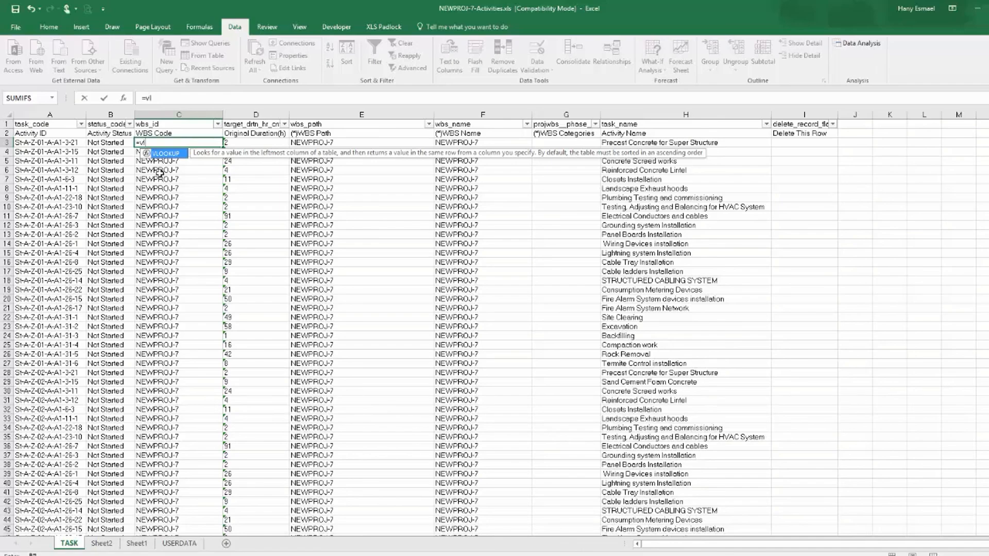
double_click(165, 154)
click(54, 143)
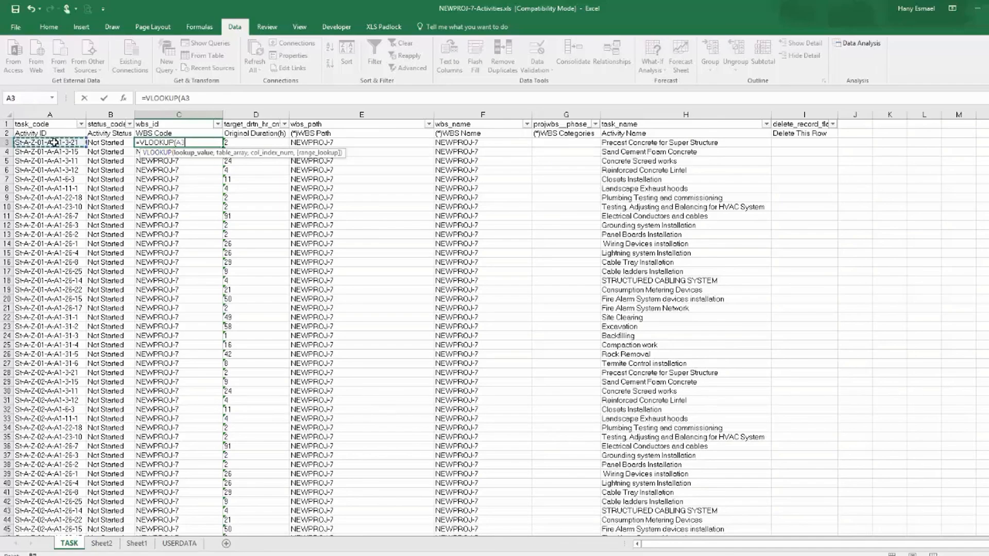
text(,)
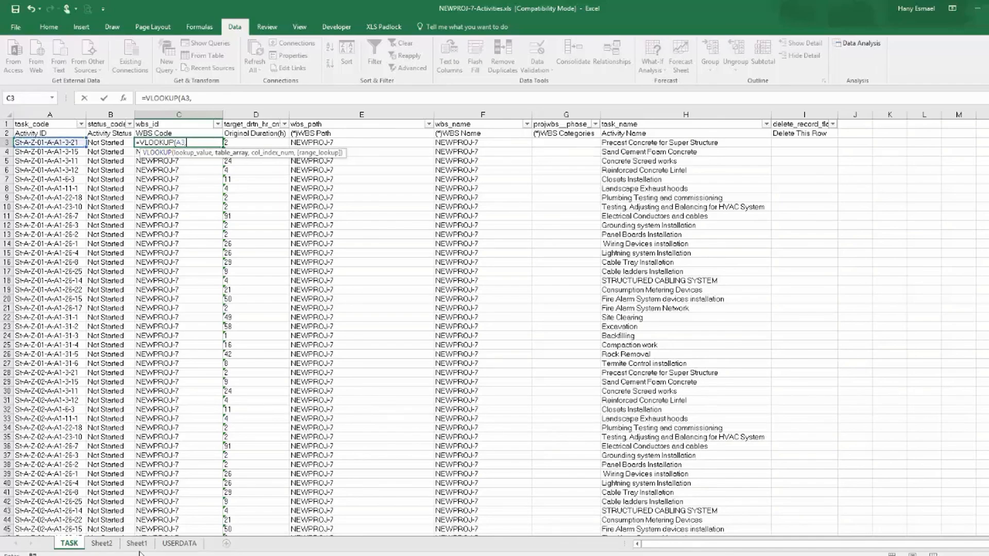
click(137, 544)
click(77, 113)
key(ctrl+Page_Up)
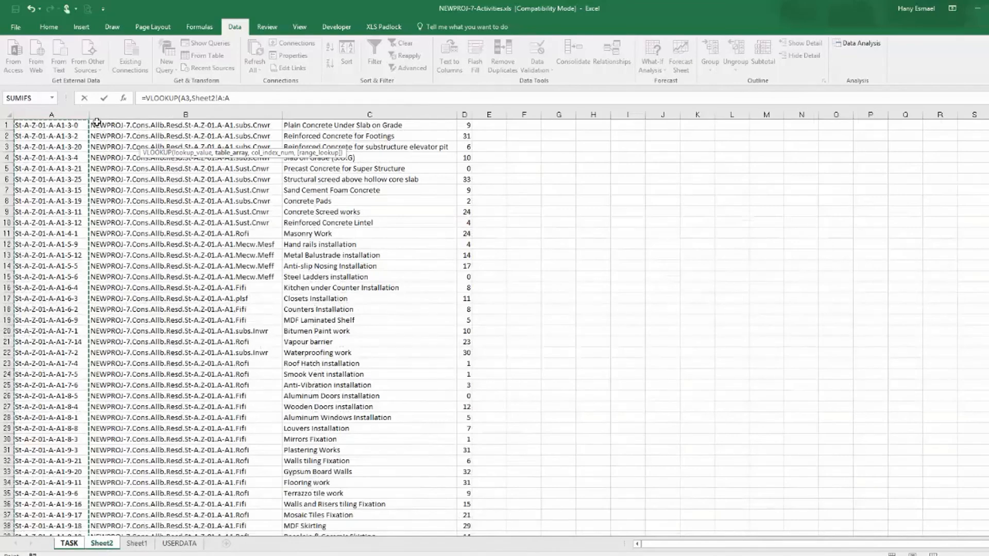
click(77, 112)
drag(76, 112, 158, 115)
text(,2,)
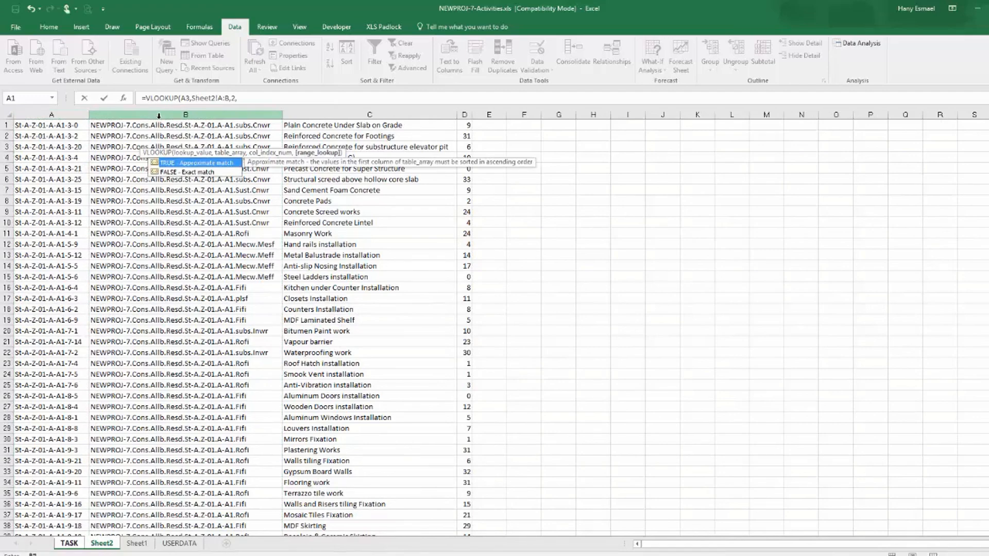
double_click(193, 172)
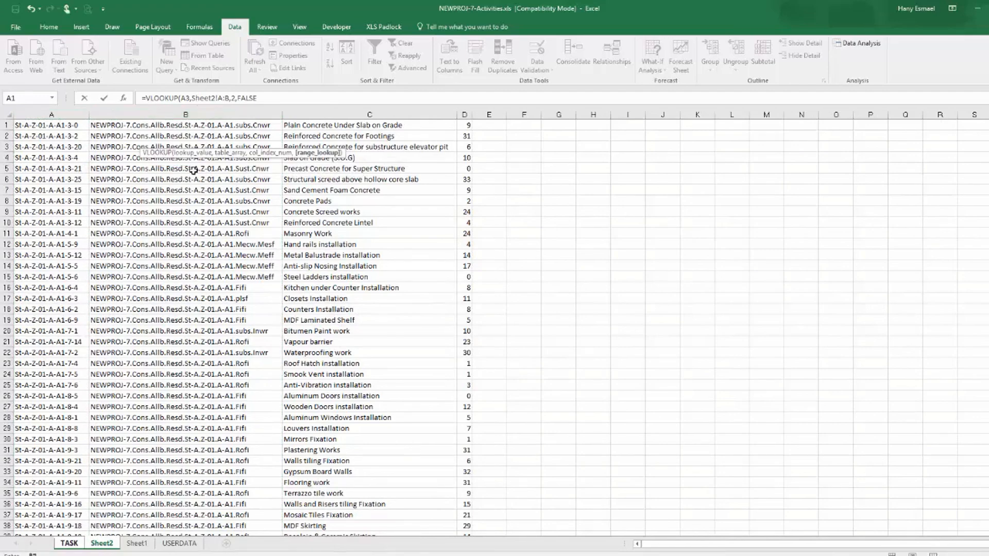
text())
key(Return)
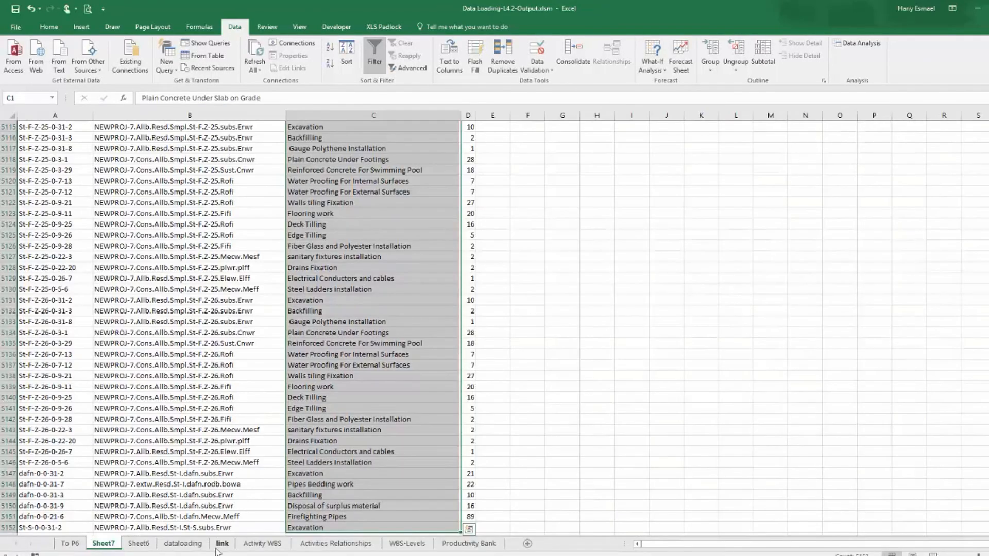
Examine the Activity WBS sheet in the Data Loading output workbook.
click(255, 545)
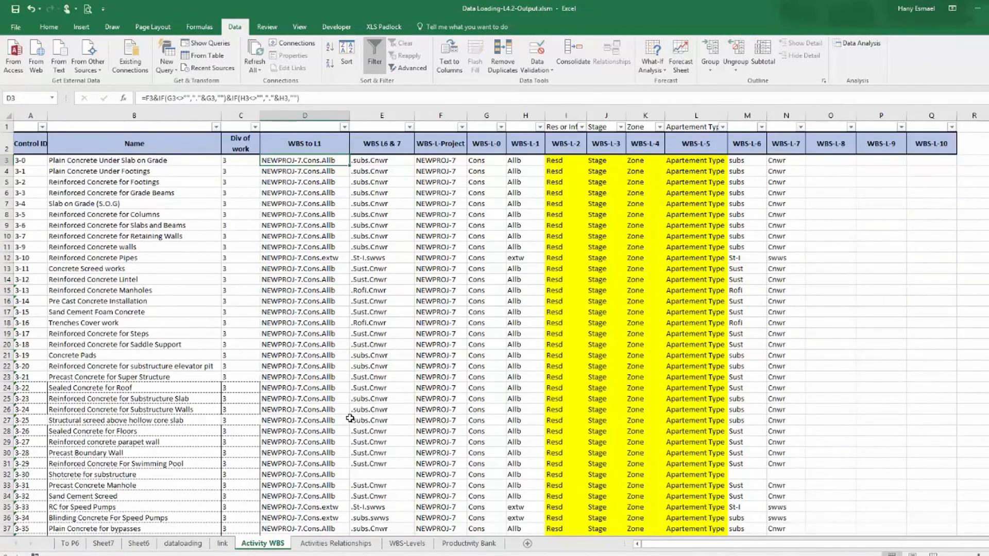
scroll(345, 413, down, 8)
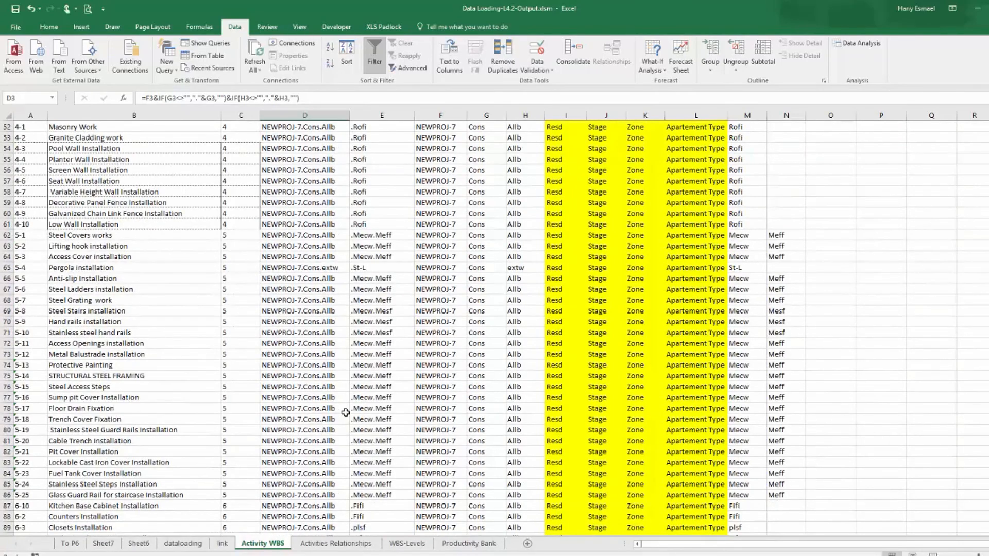